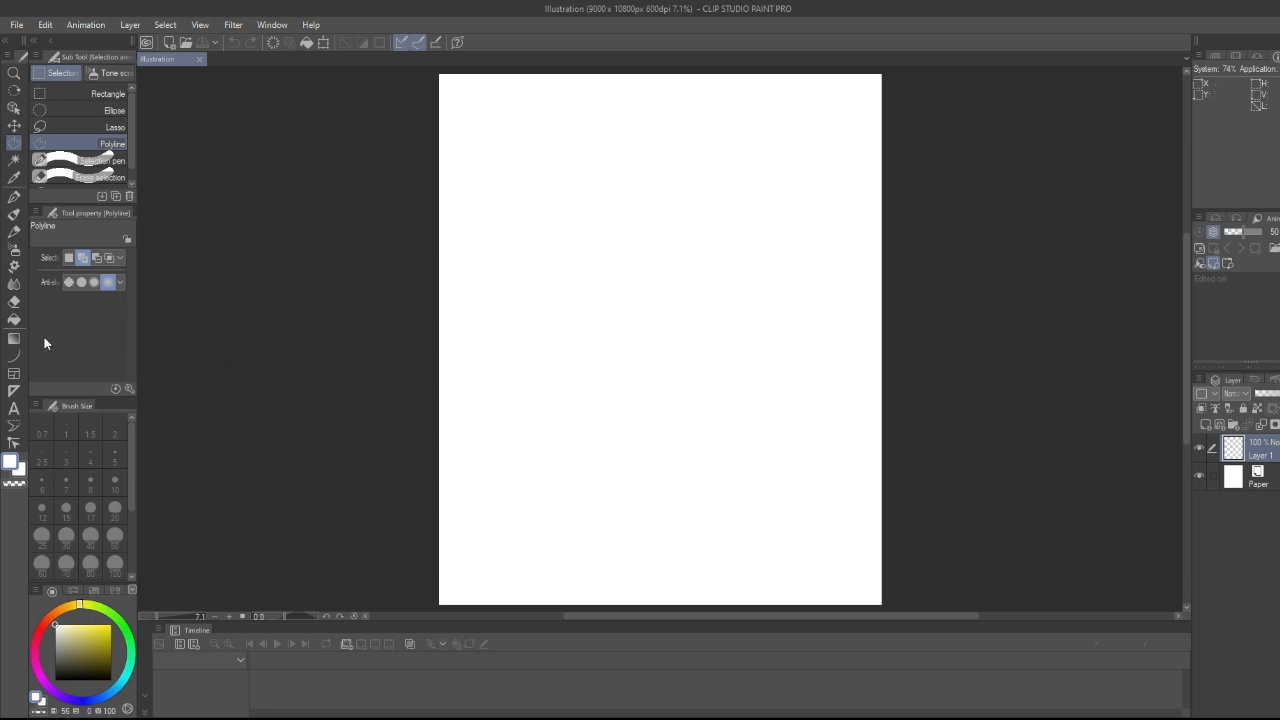
- Choose the Symmetrical ruler and turn on the grid over the canvas
click(14, 391)
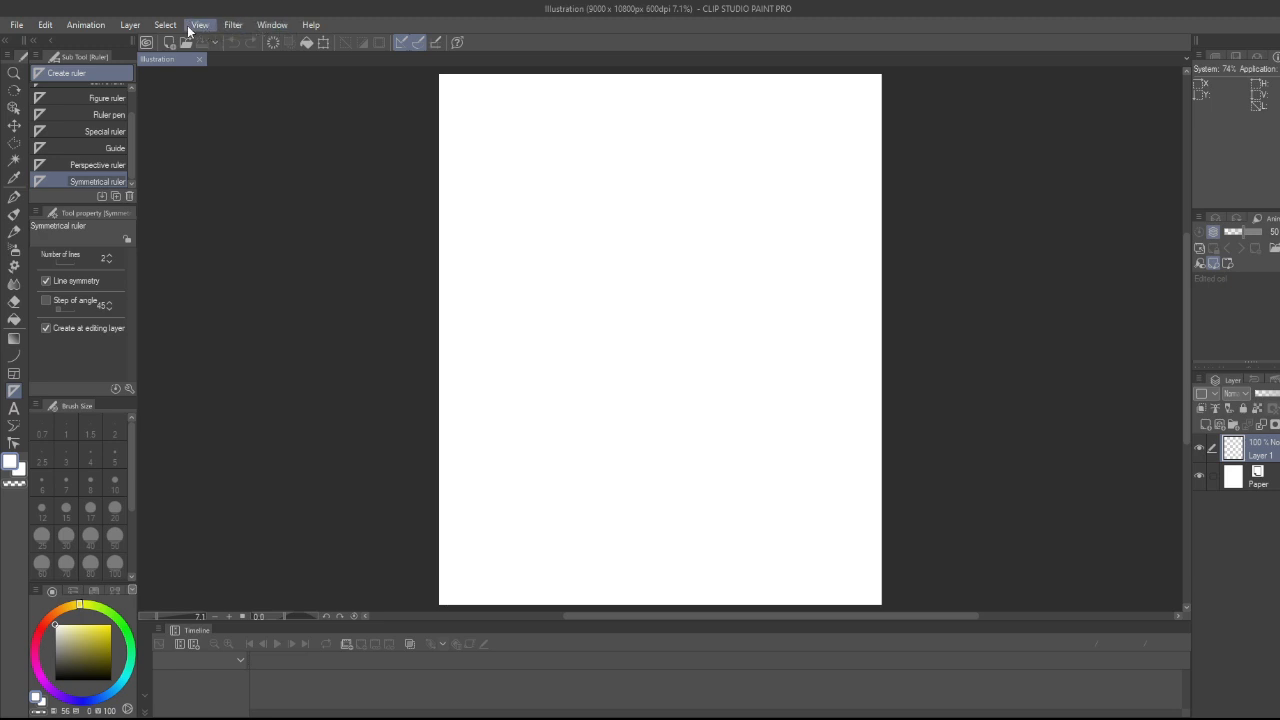
click(222, 330)
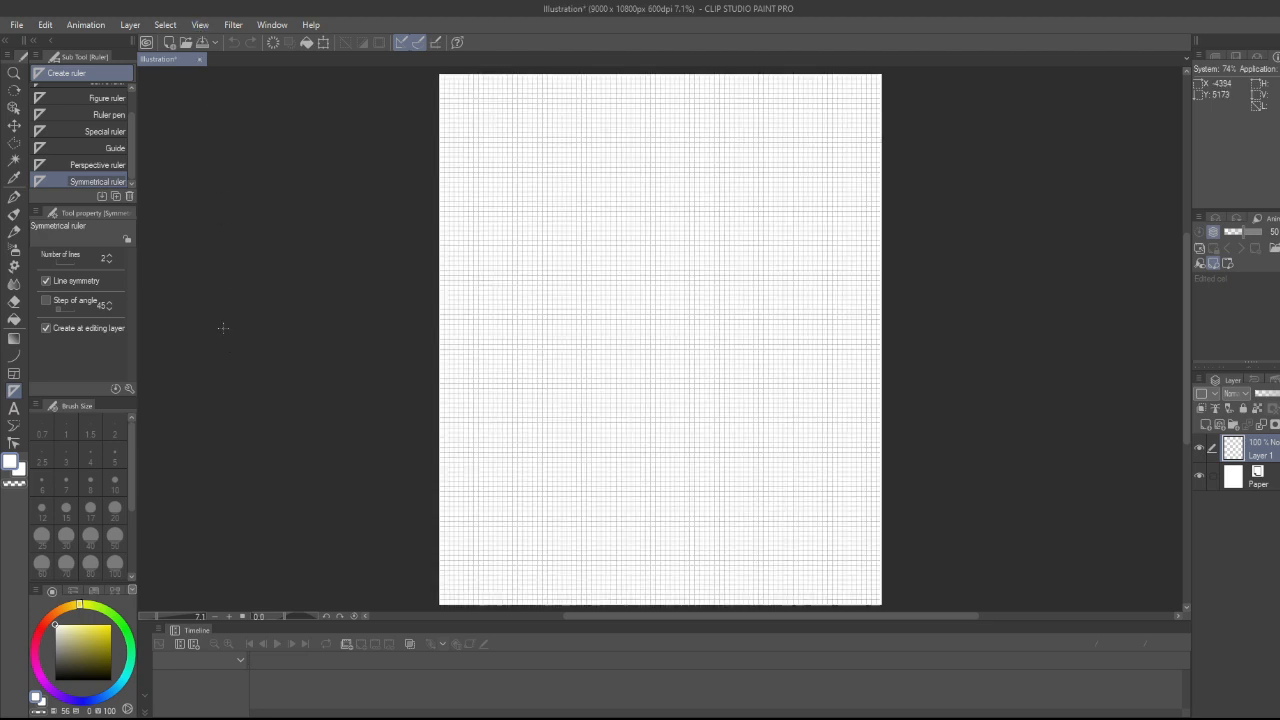
click(200, 24)
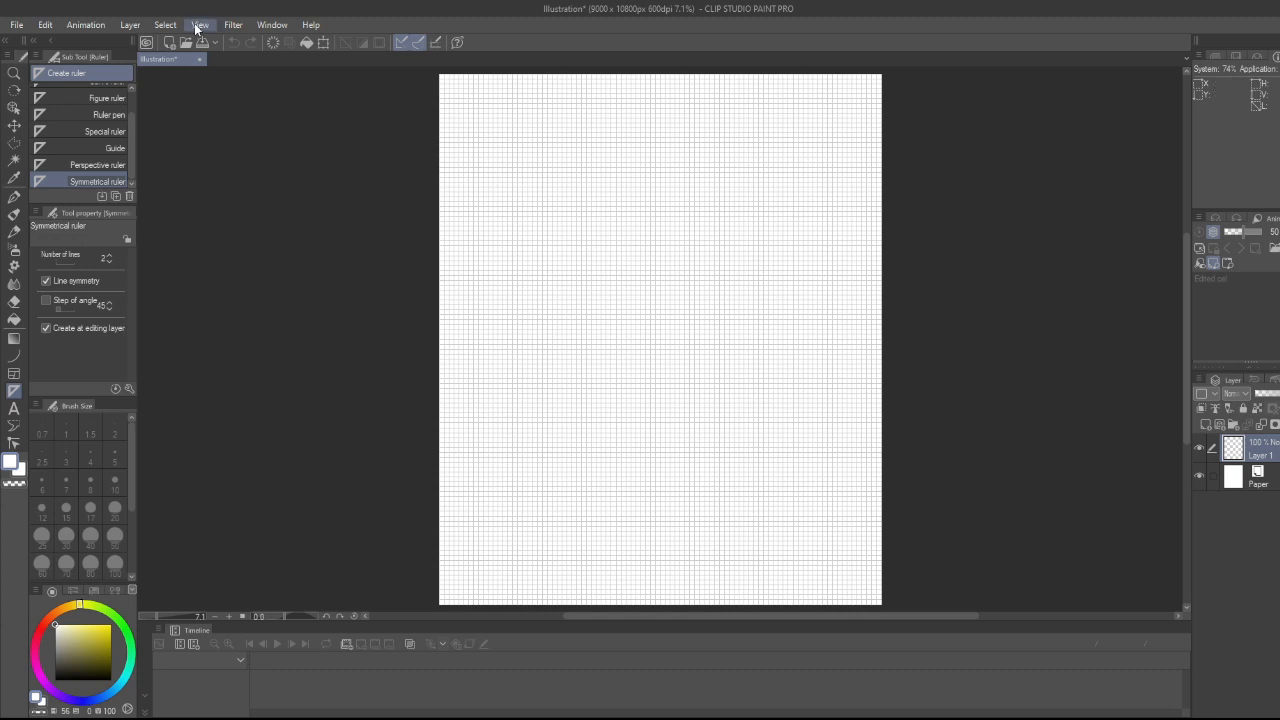
click(221, 341)
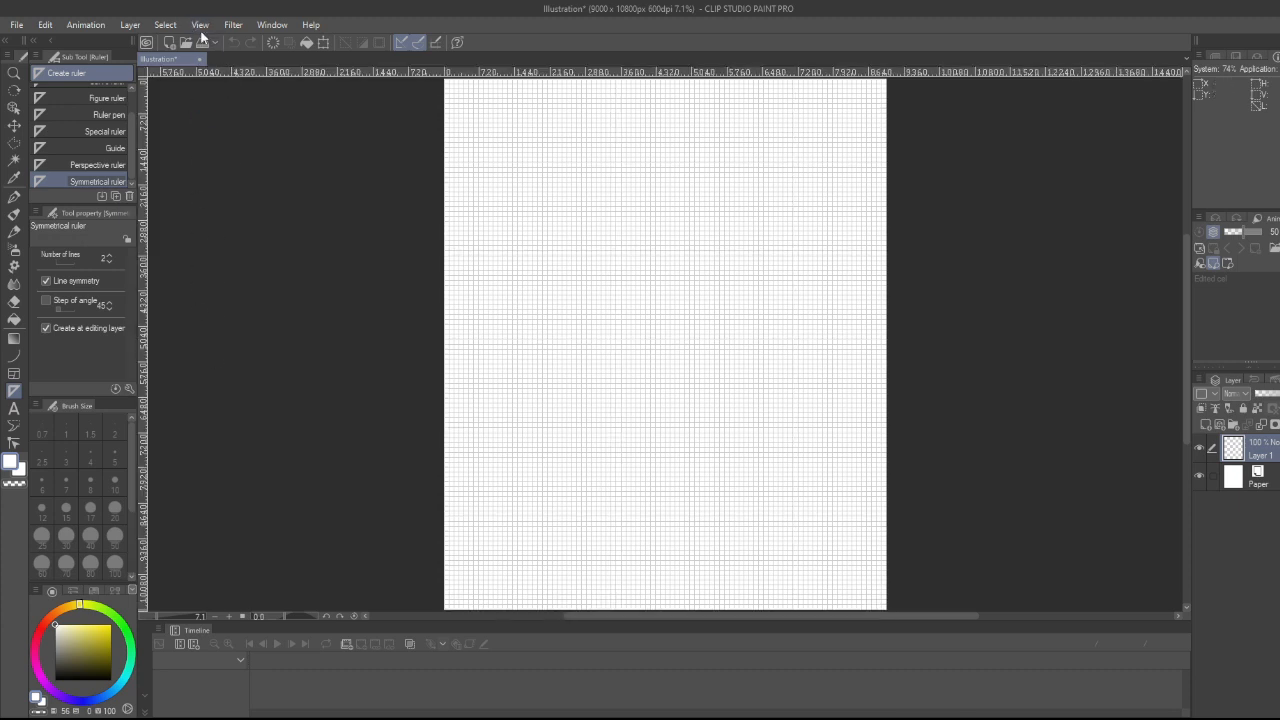
click(200, 24)
click(209, 337)
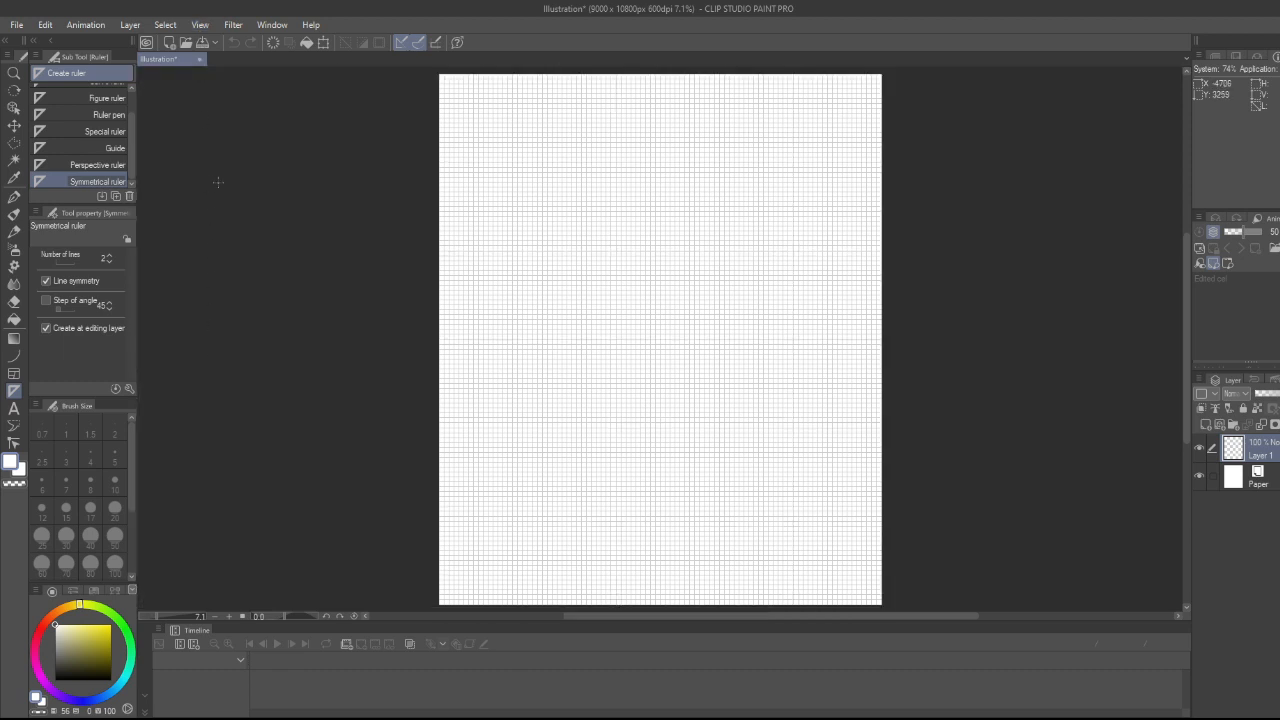
- Set the grid origin to the canvas centre with wider spacing, and place a vertical two-line symmetrical ruler through that centre
click(200, 24)
click(211, 361)
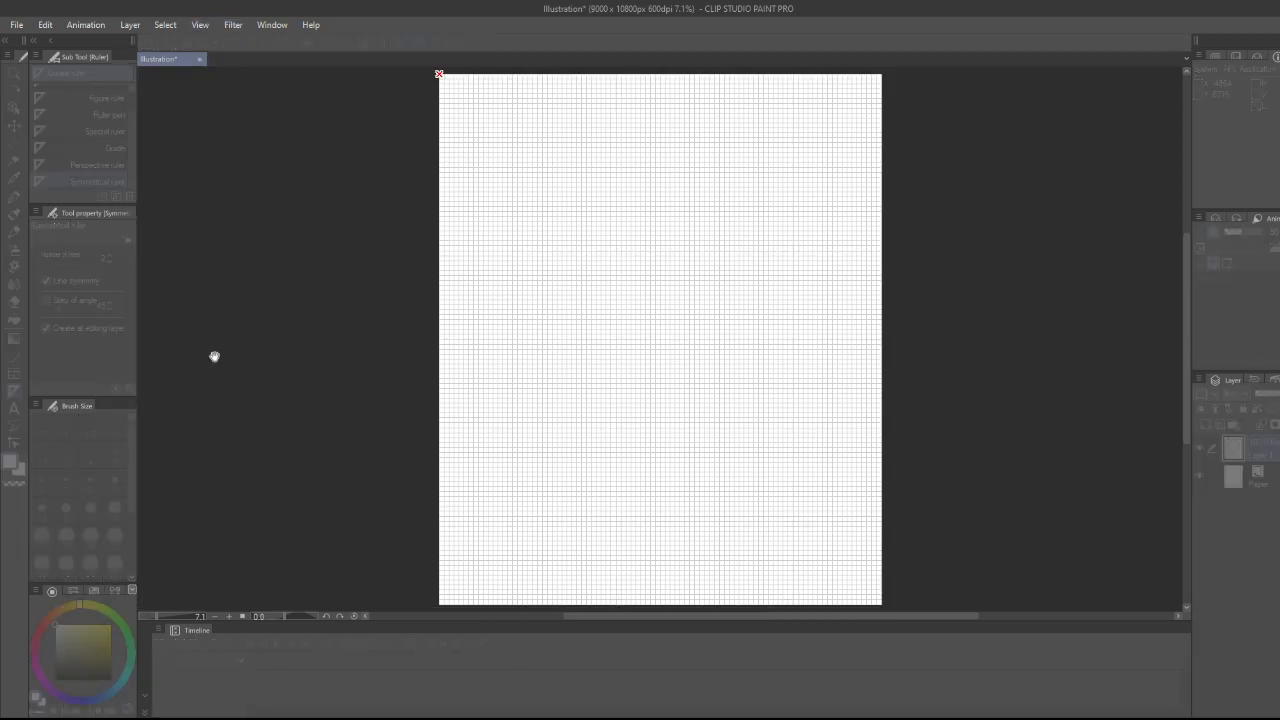
click(275, 163)
drag(384, 262, 386, 215)
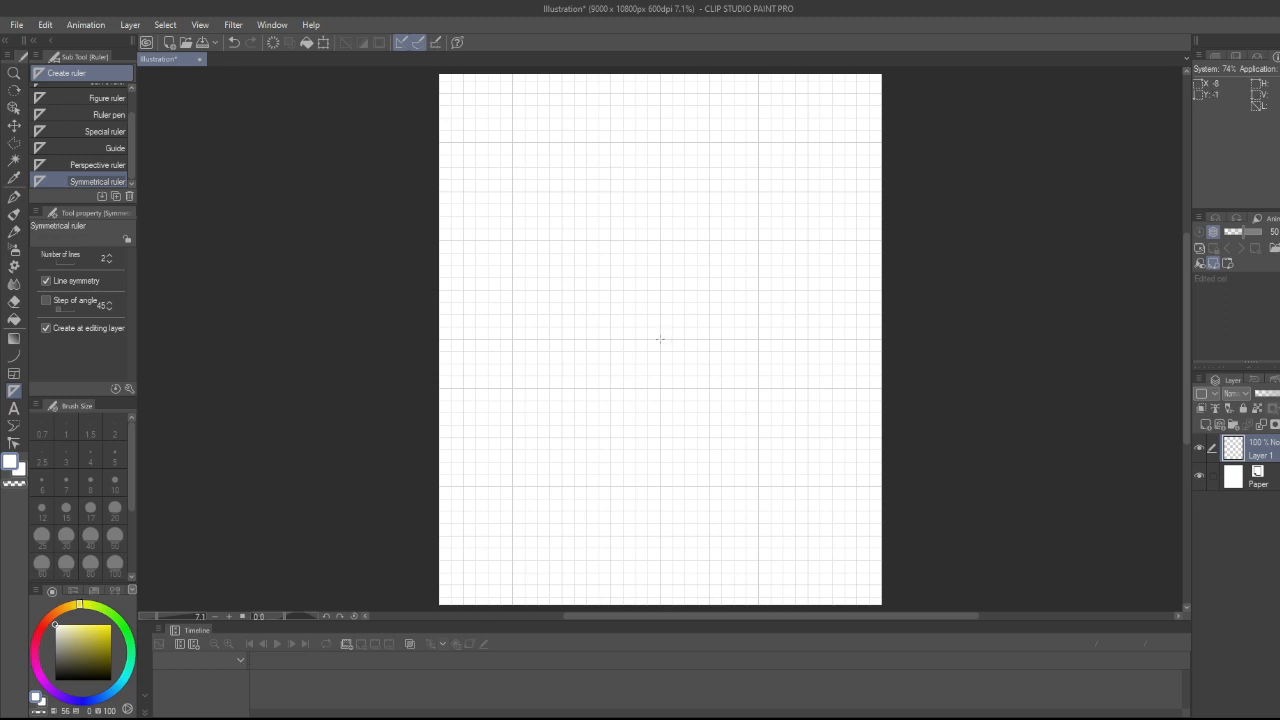
click(660, 339)
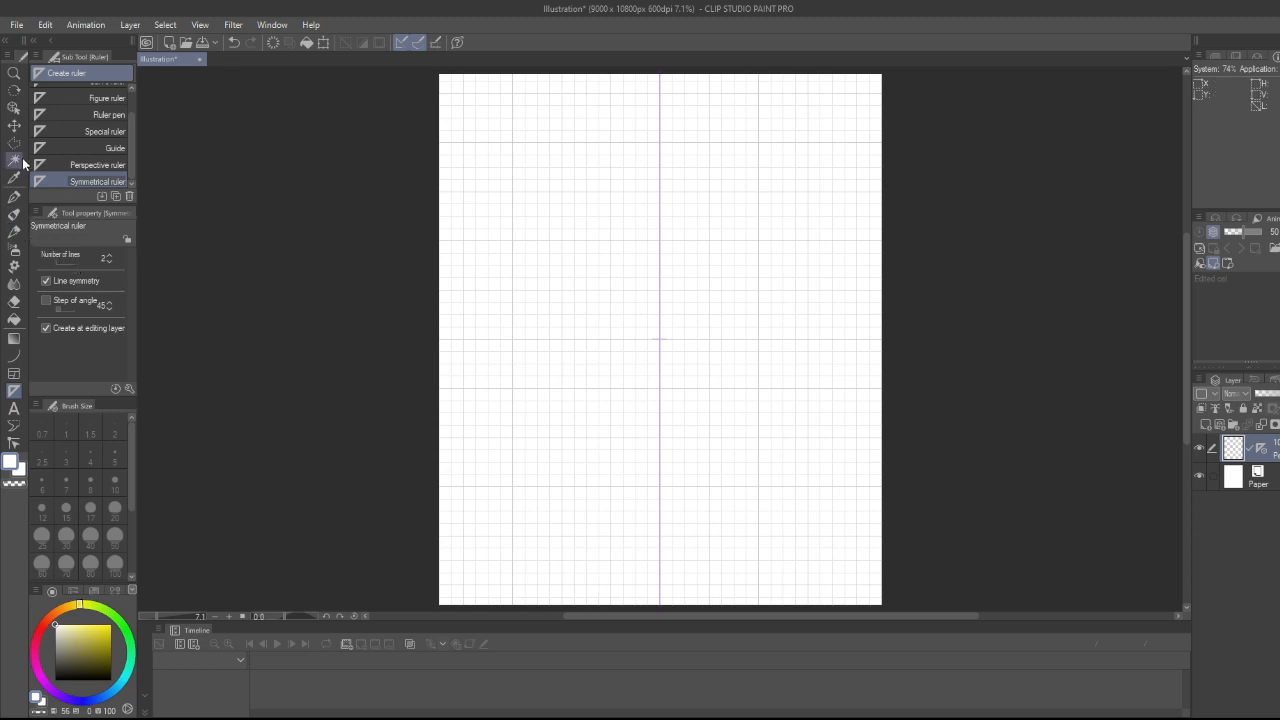
- Sketch a round skull shape around the canvas centre with the black Real pencil at brush size 40
click(15, 232)
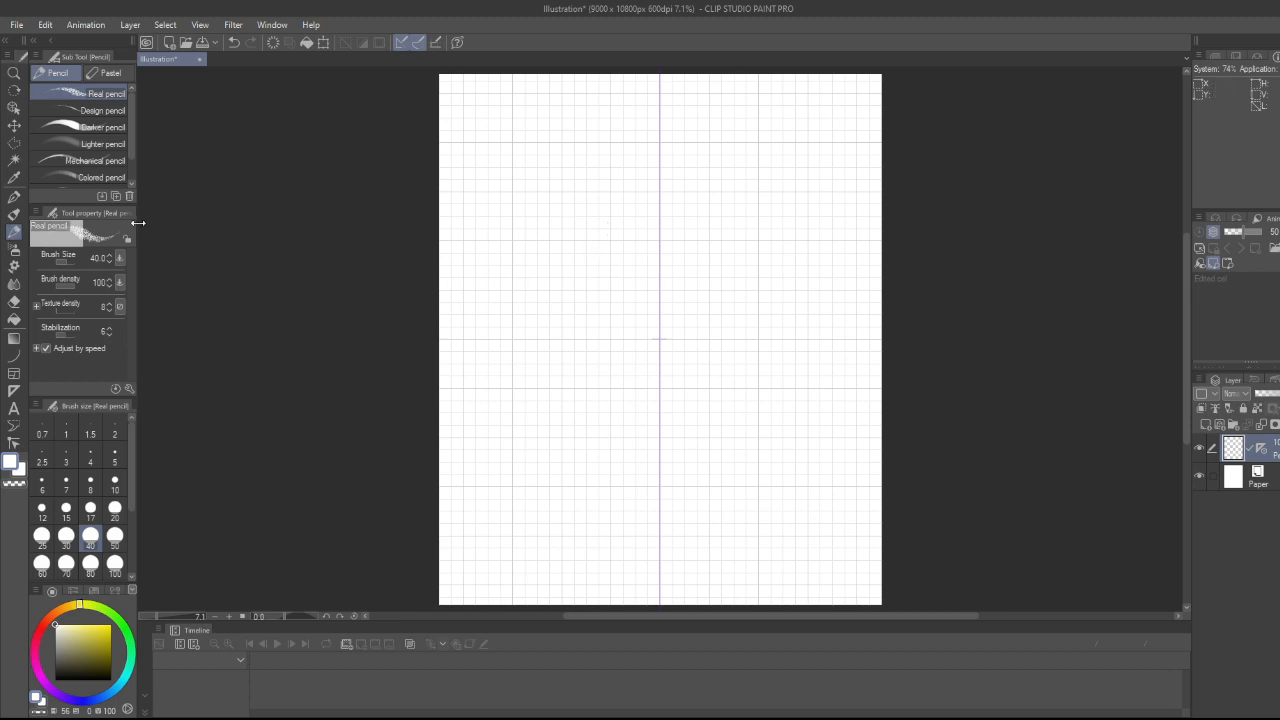
mouse_move(133, 150)
mouse_down()
mouse_move(140, 186)
mouse_move(132, 140)
mouse_up()
click(54, 680)
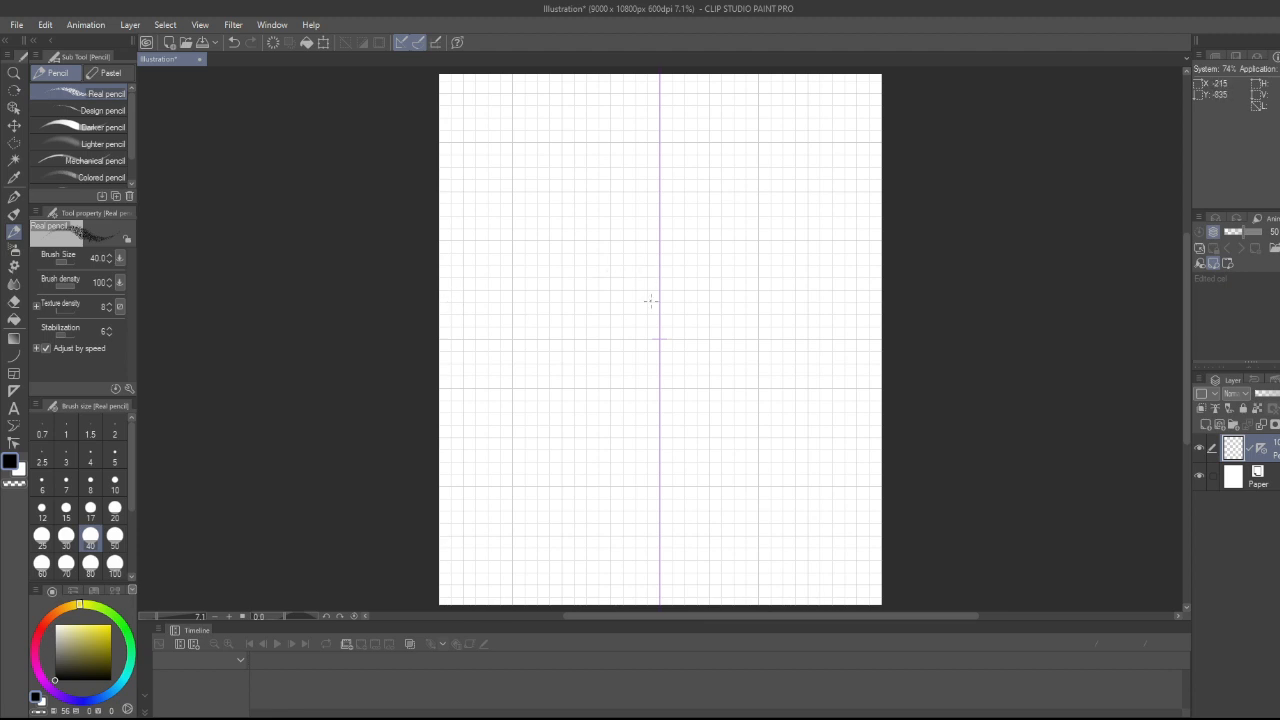
mouse_move(652, 292)
mouse_down()
mouse_move(670, 295)
mouse_move(636, 296)
mouse_move(664, 290)
mouse_move(646, 288)
mouse_move(628, 310)
mouse_move(630, 336)
mouse_move(688, 348)
mouse_move(616, 347)
mouse_move(690, 368)
mouse_move(650, 382)
mouse_move(614, 336)
mouse_move(700, 362)
mouse_move(628, 368)
mouse_up()
mouse_move(619, 318)
mouse_down()
mouse_move(698, 340)
mouse_move(628, 315)
mouse_move(686, 300)
mouse_move(622, 318)
mouse_move(694, 312)
mouse_move(690, 365)
mouse_move(618, 330)
mouse_move(668, 382)
mouse_up()
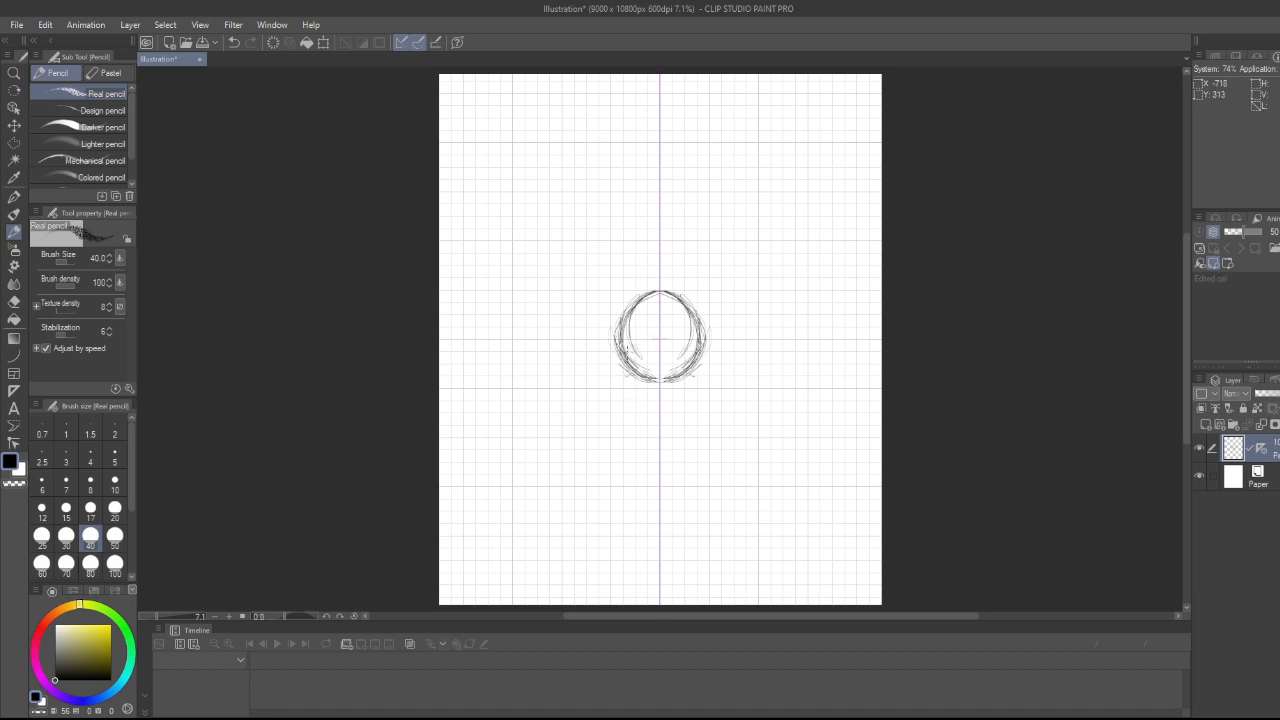
- Sketch the face outline tapering from the lower skull to a pointed chin, and add a rounded ear on each side
drag(632, 342, 696, 352)
mouse_move(608, 396)
mouse_down()
mouse_move(621, 430)
mouse_move(605, 385)
mouse_move(651, 462)
mouse_move(628, 444)
mouse_move(658, 474)
mouse_move(606, 394)
mouse_up()
mouse_move(632, 445)
mouse_down()
mouse_move(612, 416)
mouse_move(614, 386)
mouse_move(604, 394)
mouse_up()
drag(608, 391, 625, 356)
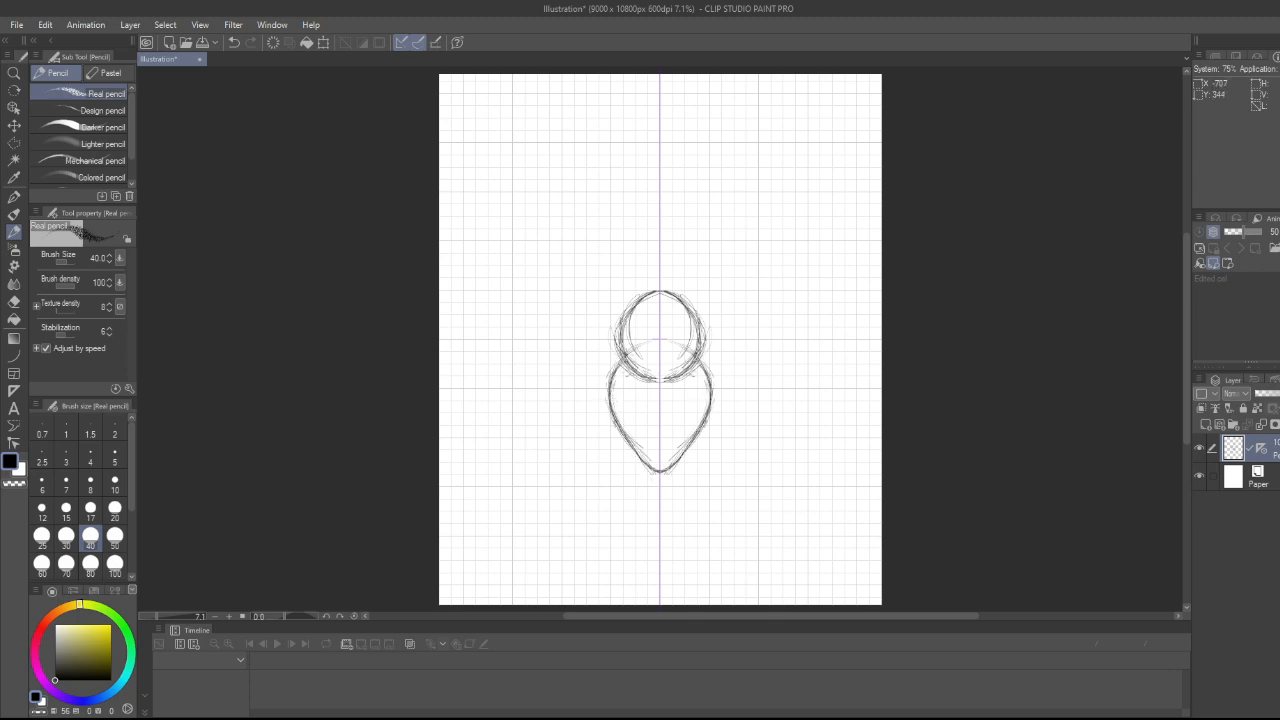
mouse_move(614, 402)
mouse_down()
mouse_move(625, 437)
mouse_move(664, 470)
mouse_up()
mouse_move(596, 386)
mouse_down()
mouse_move(606, 400)
mouse_move(592, 371)
mouse_up()
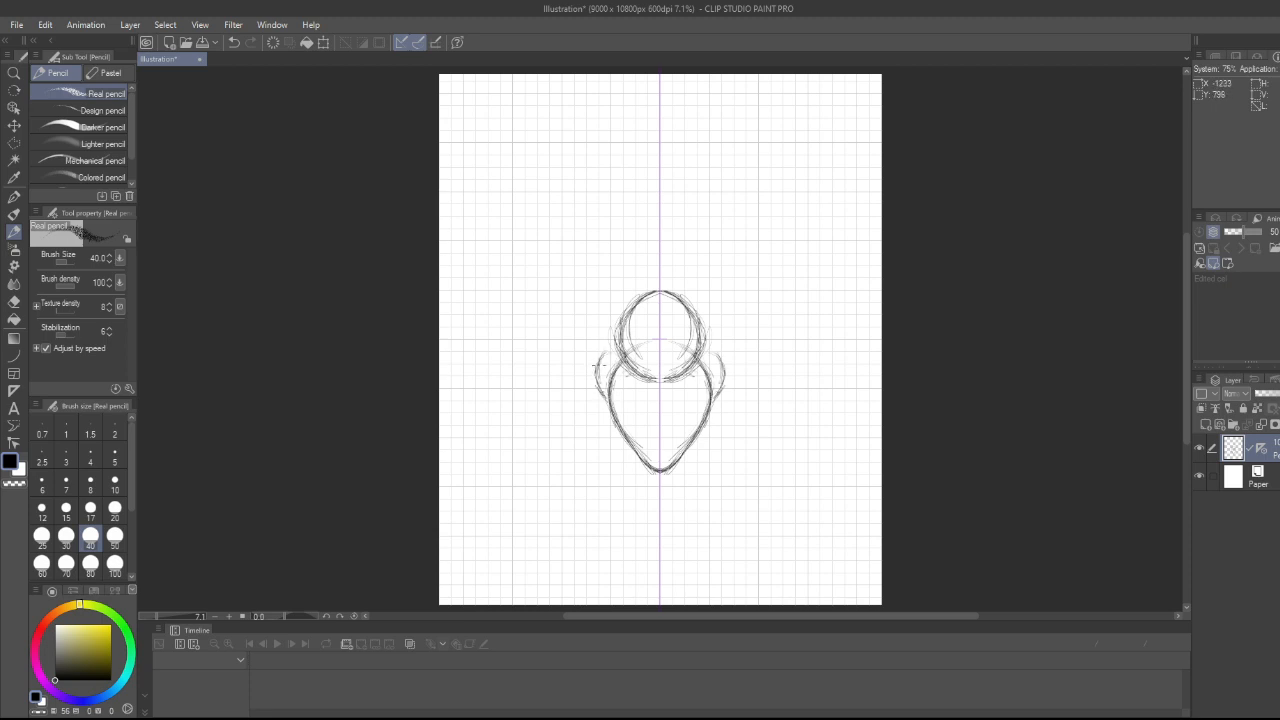
mouse_move(596, 366)
mouse_down()
mouse_move(614, 352)
mouse_move(594, 361)
mouse_move(607, 399)
mouse_move(592, 368)
mouse_move(588, 380)
mouse_move(608, 402)
mouse_up()
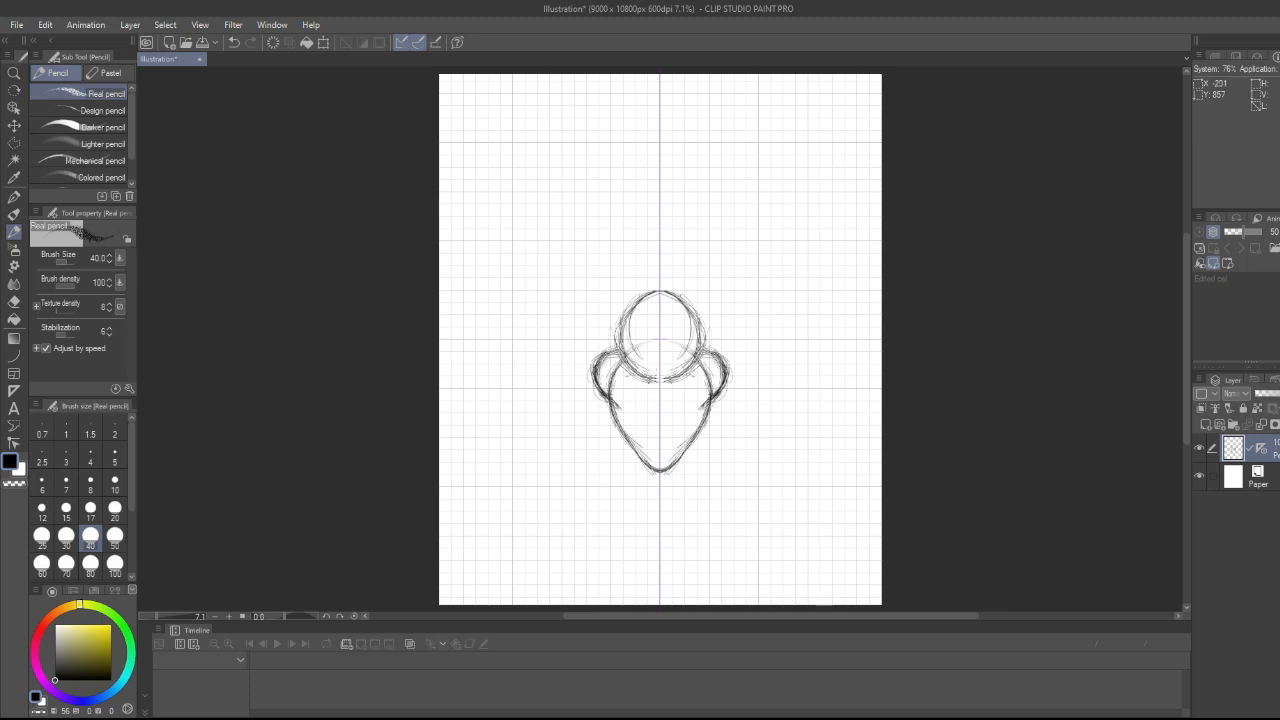
- Sketch the nose at the base of the skull circle and full lips below it on the symmetry axis
drag(645, 382, 652, 375)
drag(645, 383, 652, 376)
drag(654, 407, 646, 412)
drag(644, 420, 651, 421)
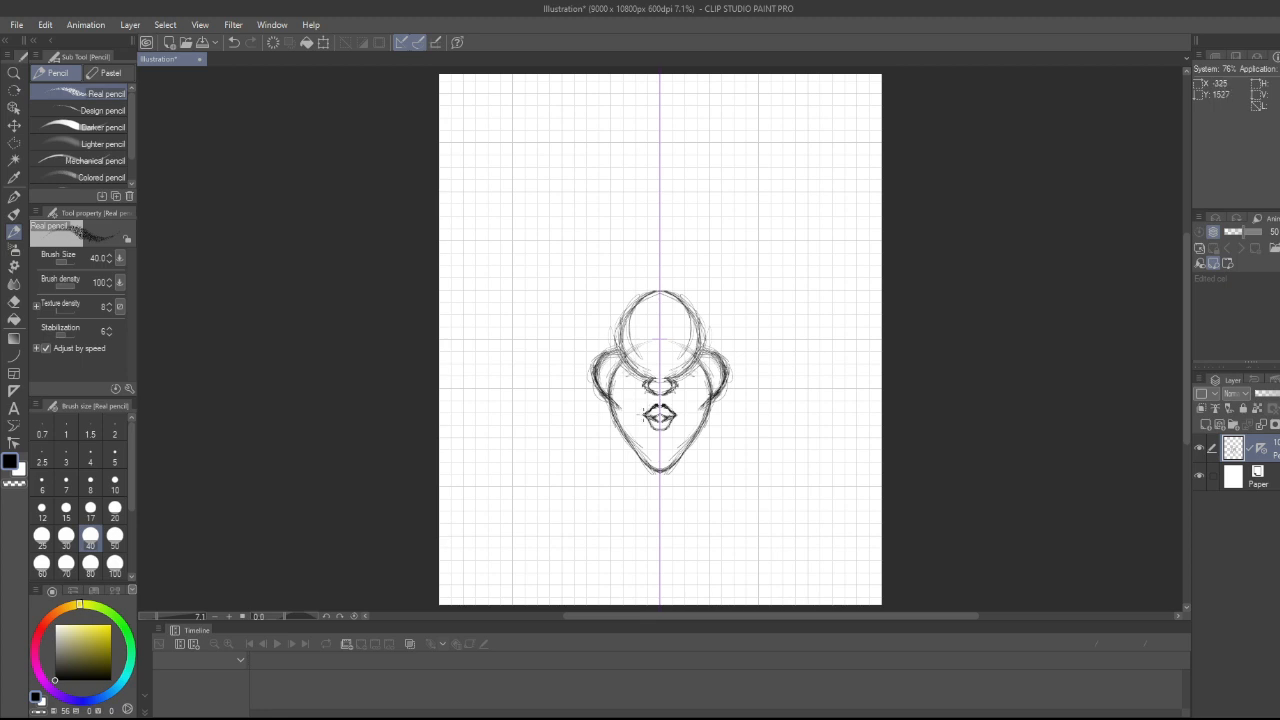
drag(633, 413, 649, 416)
- Clean up the lower lip with a polyline selection and the Soft eraser, and redraw its contour with the Real pencil
key(m)
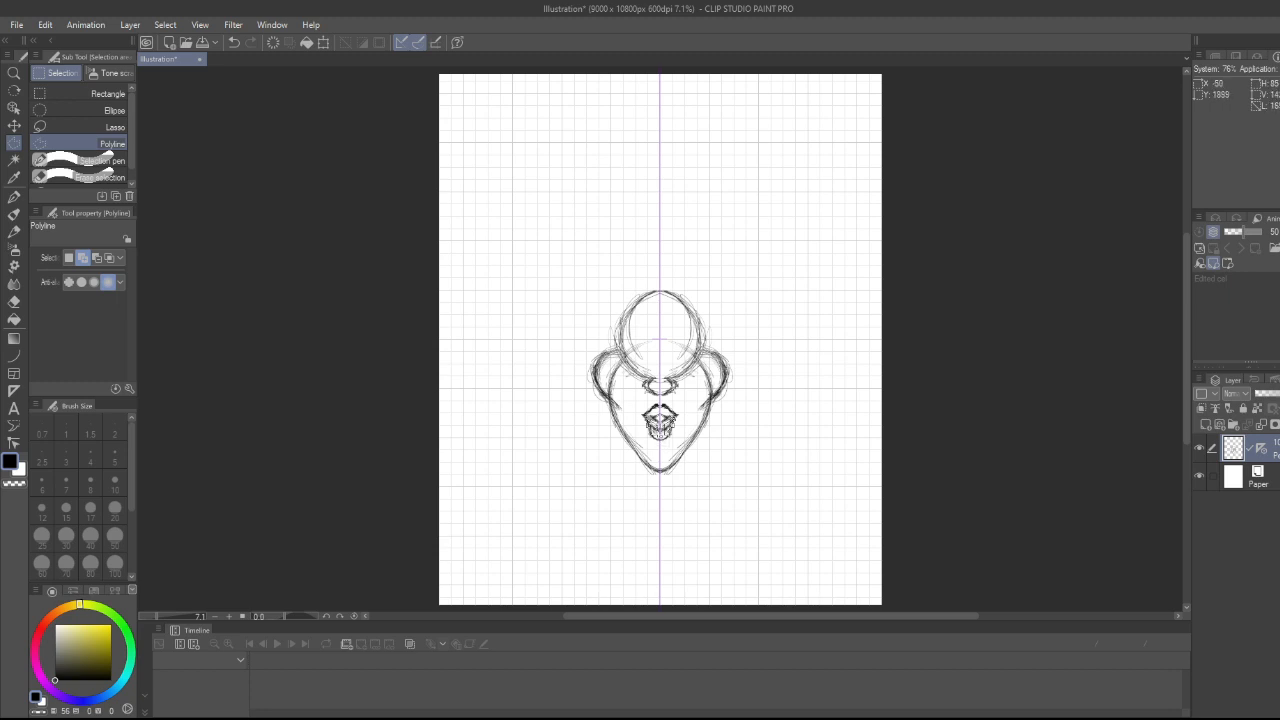
click(657, 427)
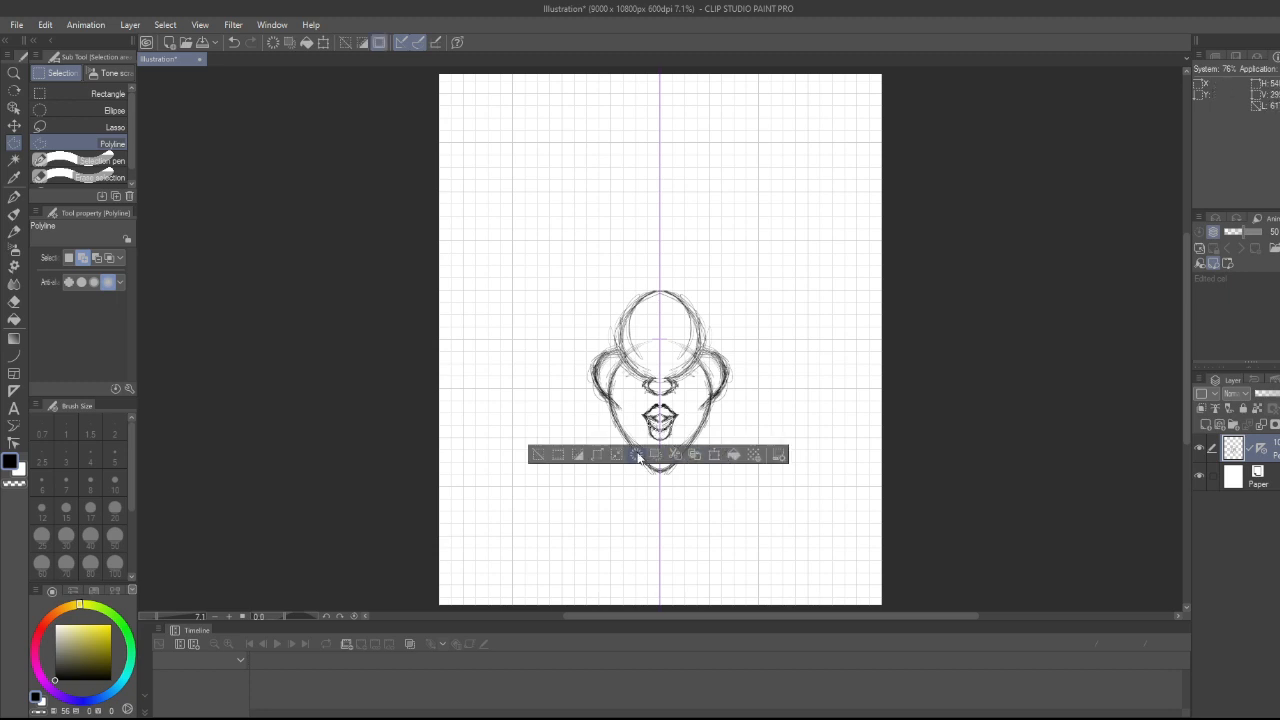
click(537, 455)
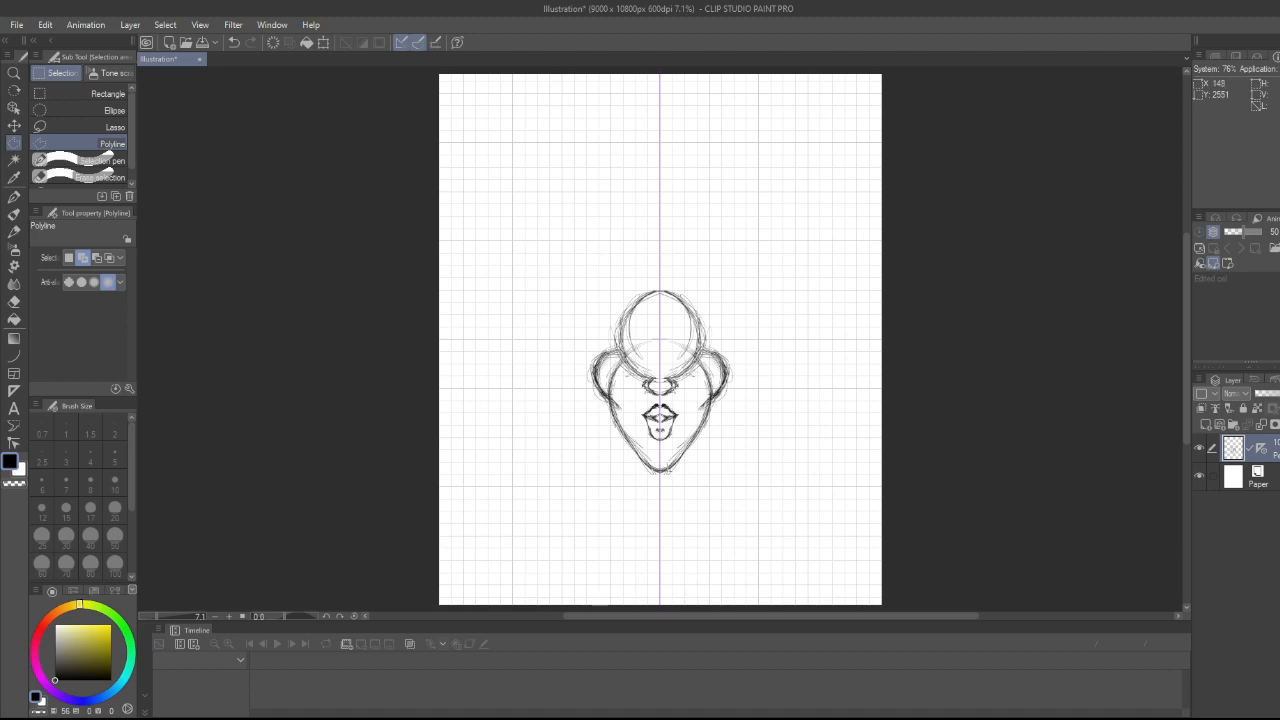
key(e)
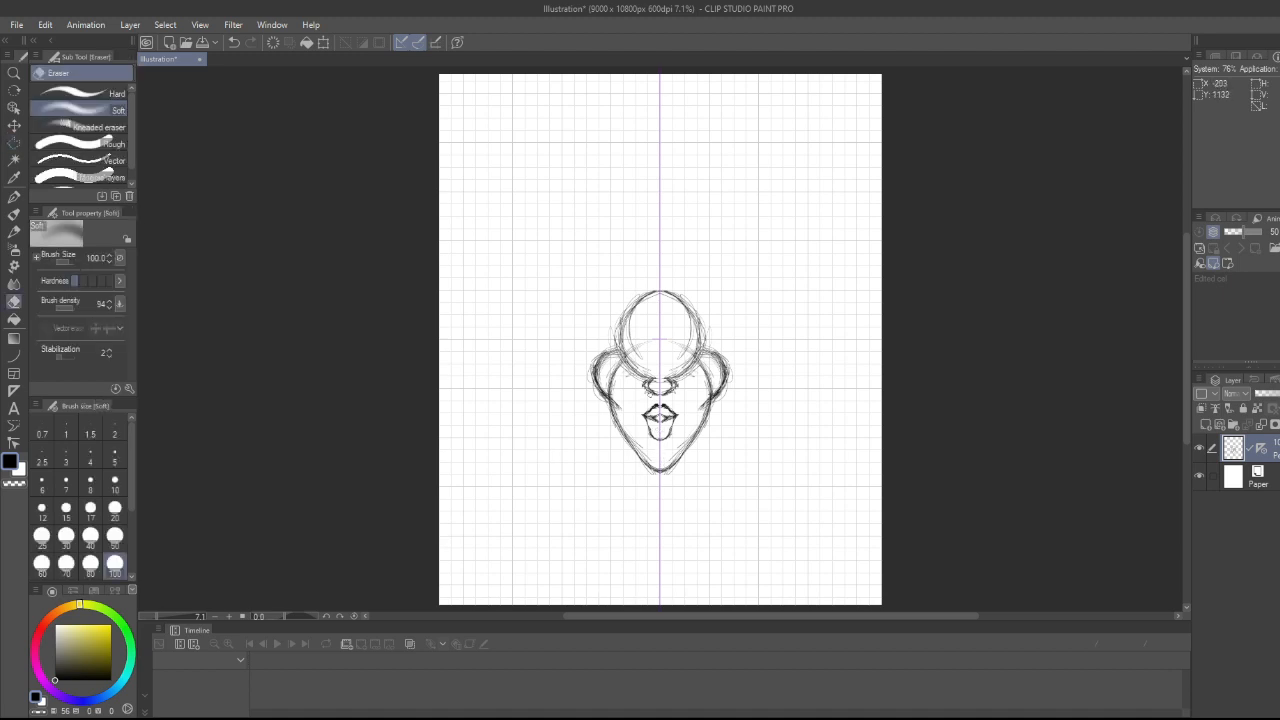
key(p)
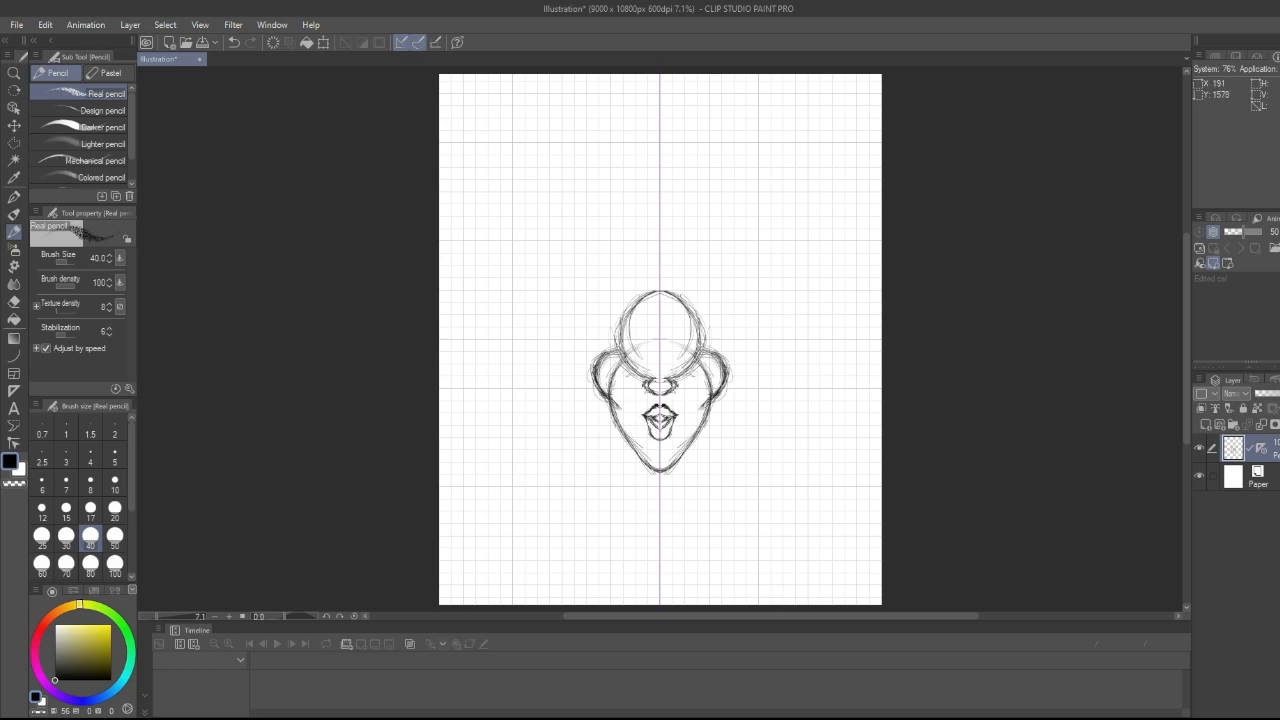
key(e)
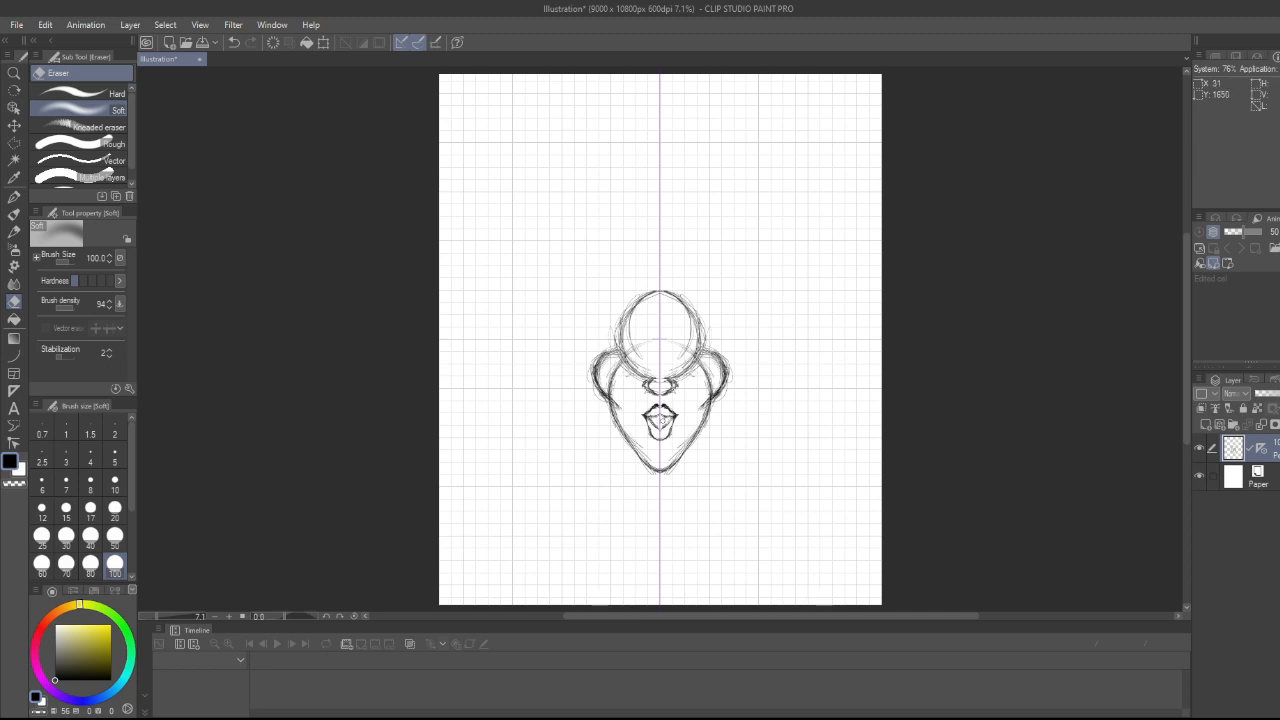
key(p)
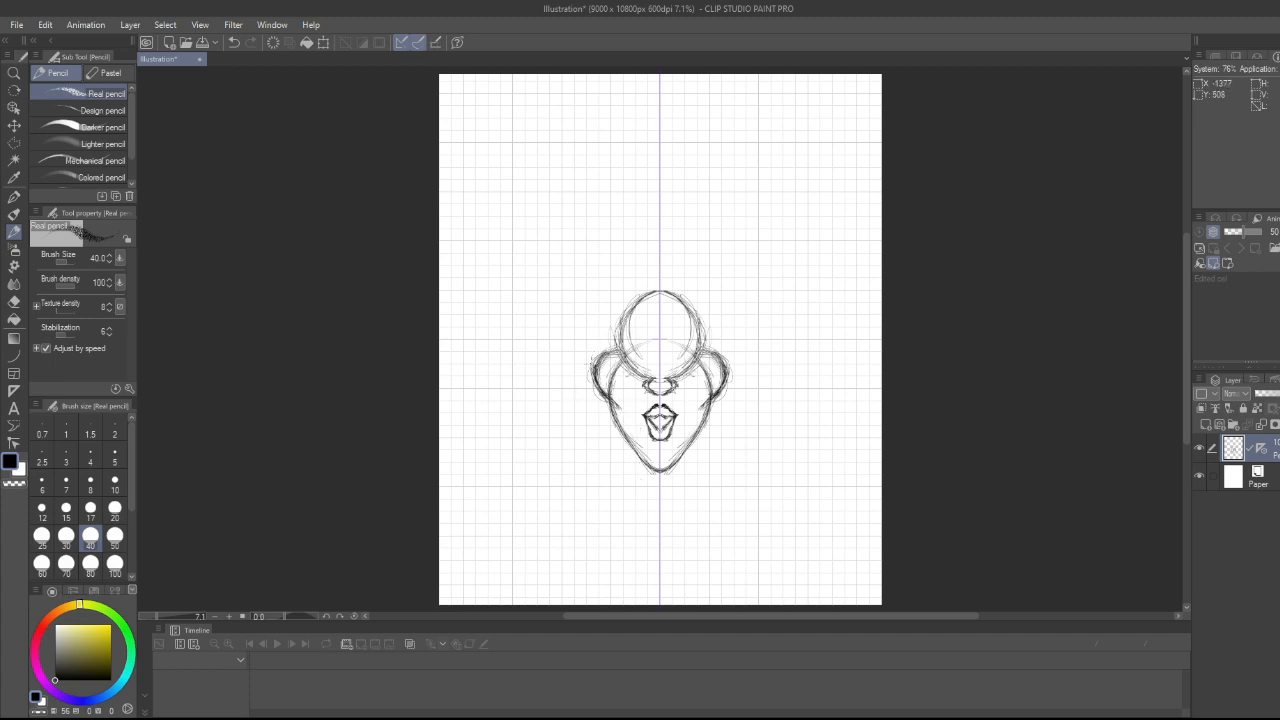
- Sketch mirrored heavy-lidded eyes and curled inner eyebrow shapes, with small curved strokes outside the ears
mouse_move(585, 358)
mouse_down()
mouse_move(592, 367)
mouse_move(583, 353)
mouse_up()
drag(636, 336, 654, 370)
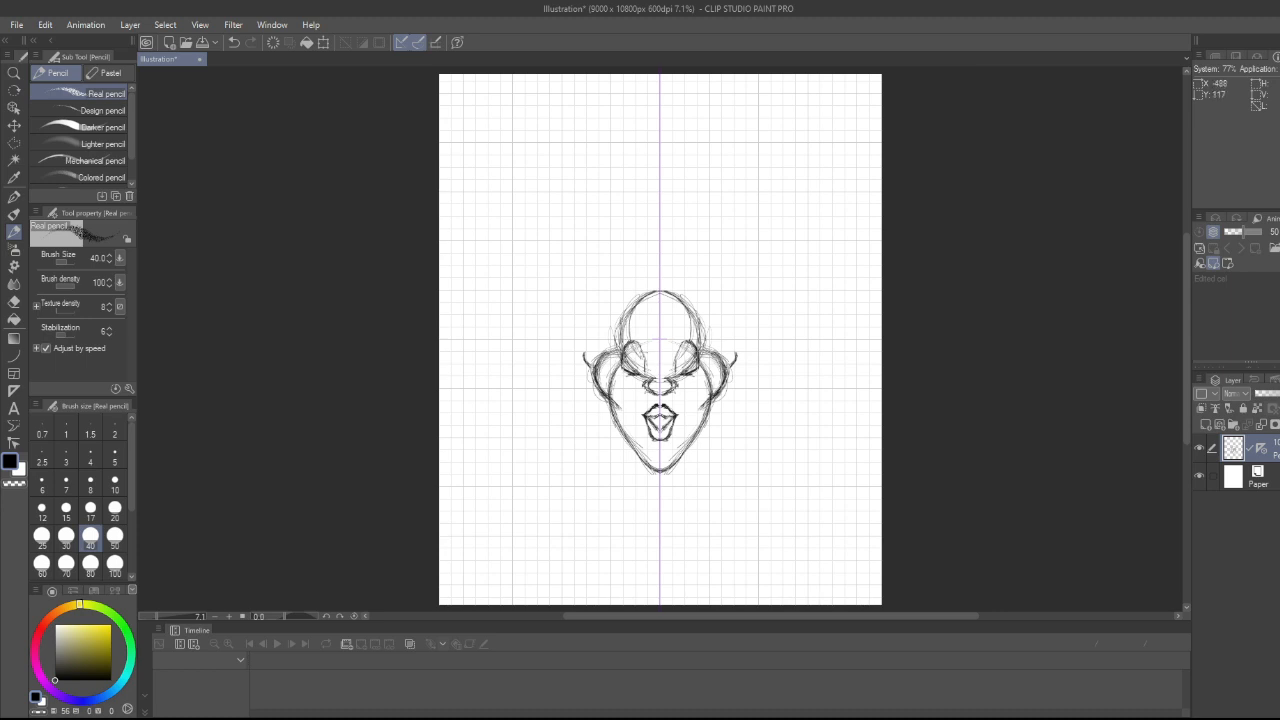
drag(638, 347, 646, 371)
drag(628, 379, 643, 389)
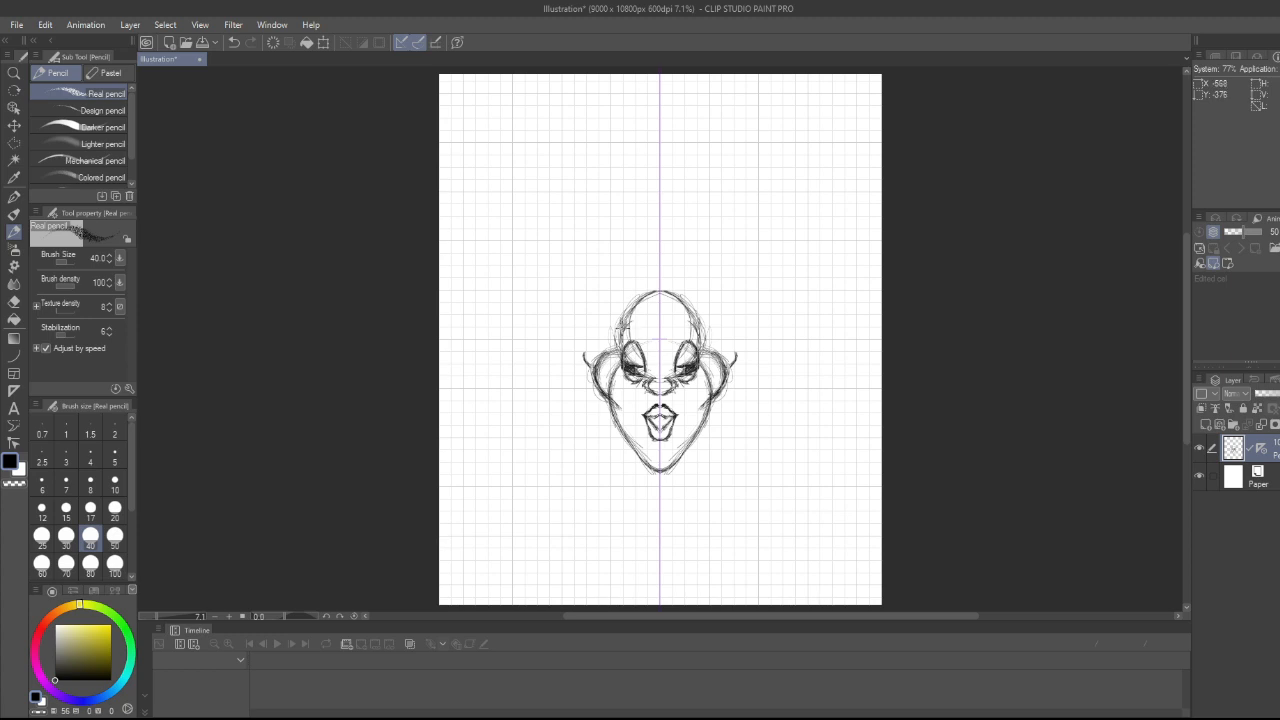
mouse_move(630, 315)
mouse_down()
mouse_move(622, 325)
mouse_move(634, 326)
mouse_up()
drag(634, 321, 623, 332)
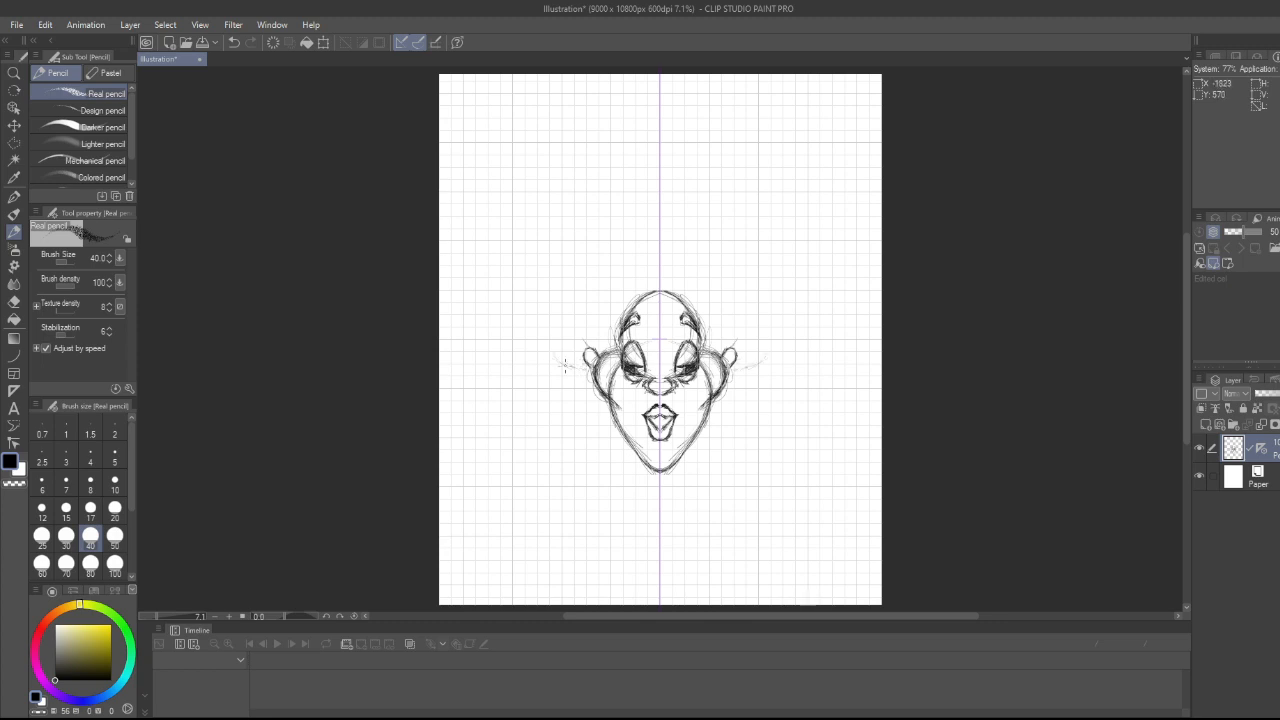
- Sketch light mirrored side arcs for a large round hairstyle, curving outward and up from the ears
mouse_move(585, 367)
mouse_down()
mouse_move(533, 347)
mouse_move(542, 356)
mouse_move(499, 285)
mouse_move(507, 316)
mouse_move(497, 249)
mouse_up()
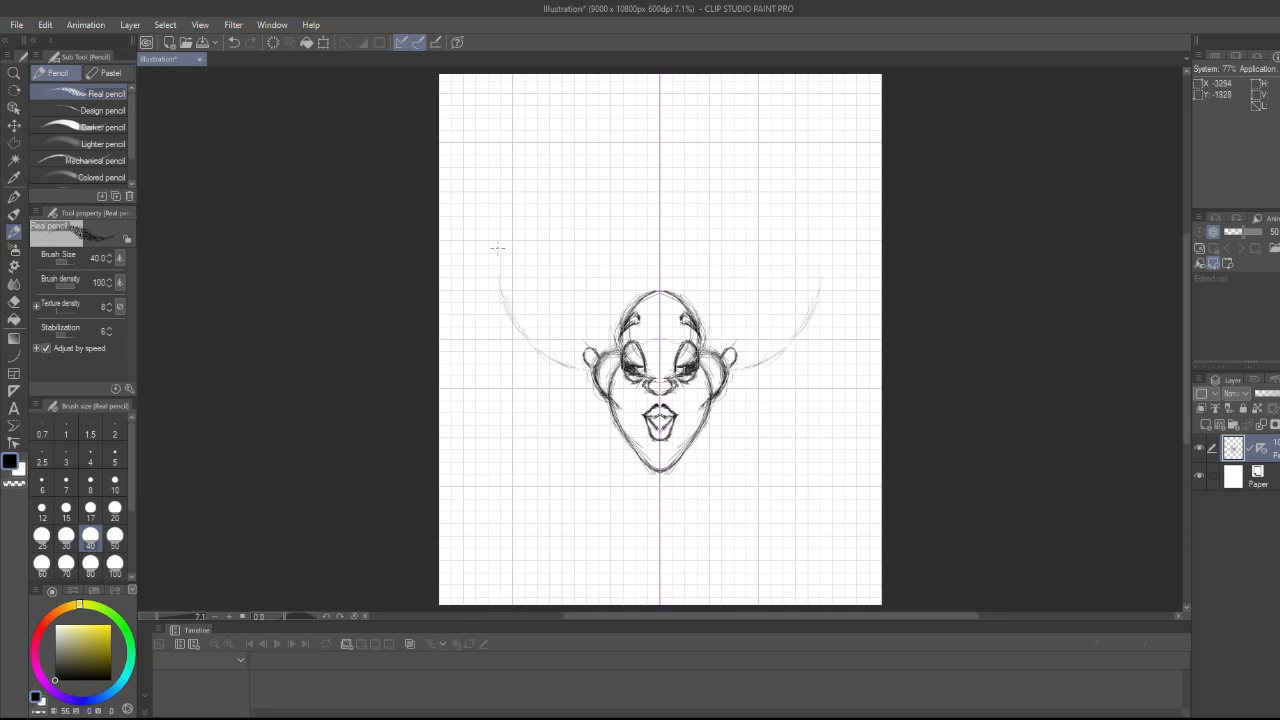
mouse_move(499, 294)
mouse_down()
mouse_move(496, 239)
mouse_move(510, 208)
mouse_up()
drag(498, 265, 515, 196)
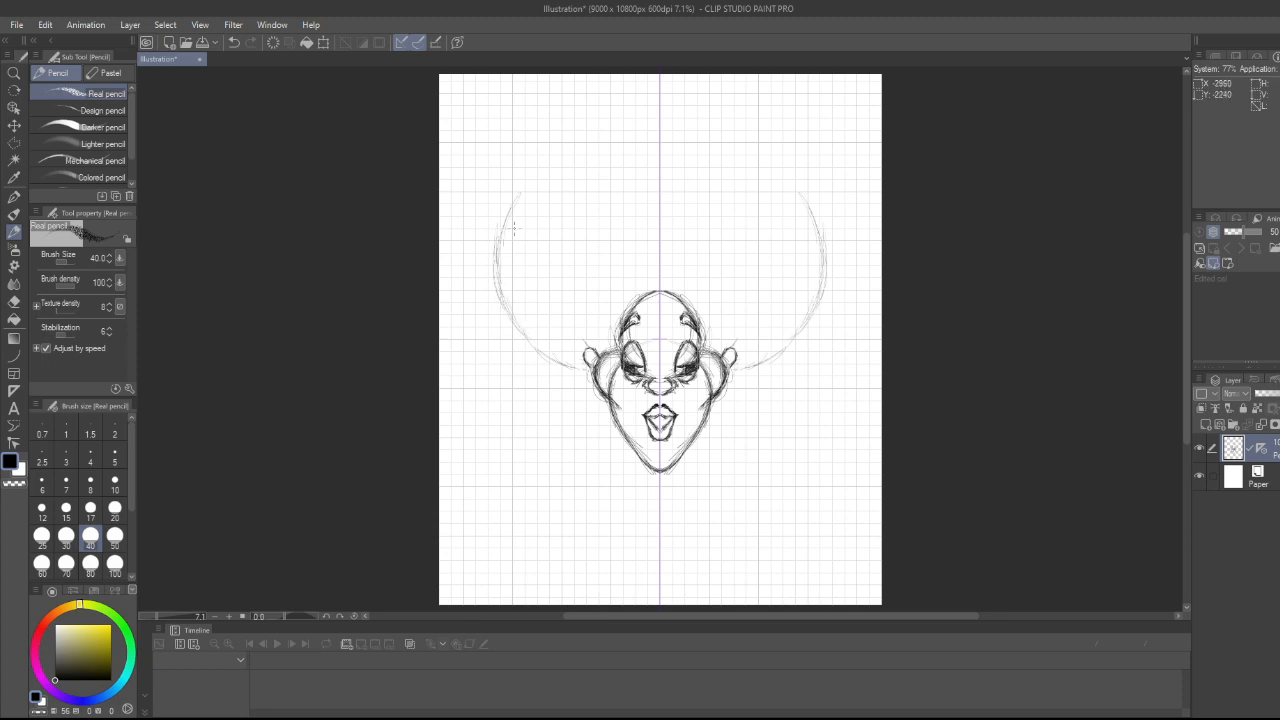
drag(529, 332, 510, 246)
drag(504, 300, 514, 207)
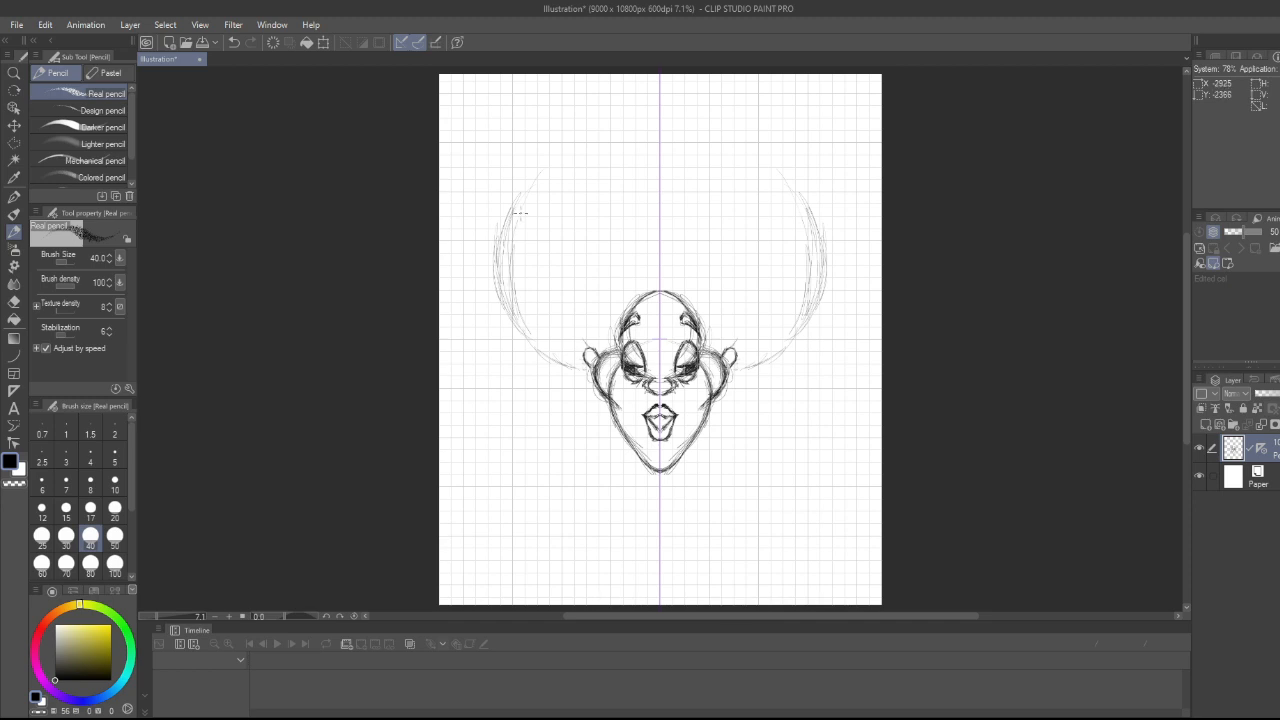
- Close the round hair outline with an arc over the top and a tighter inner contour down to the ears
mouse_move(511, 278)
mouse_down()
mouse_move(550, 173)
mouse_move(534, 190)
mouse_move(578, 147)
mouse_move(563, 166)
mouse_move(669, 122)
mouse_move(576, 156)
mouse_up()
mouse_move(649, 135)
mouse_down()
mouse_move(600, 139)
mouse_move(555, 165)
mouse_move(516, 240)
mouse_up()
drag(548, 178, 520, 300)
drag(517, 228, 516, 314)
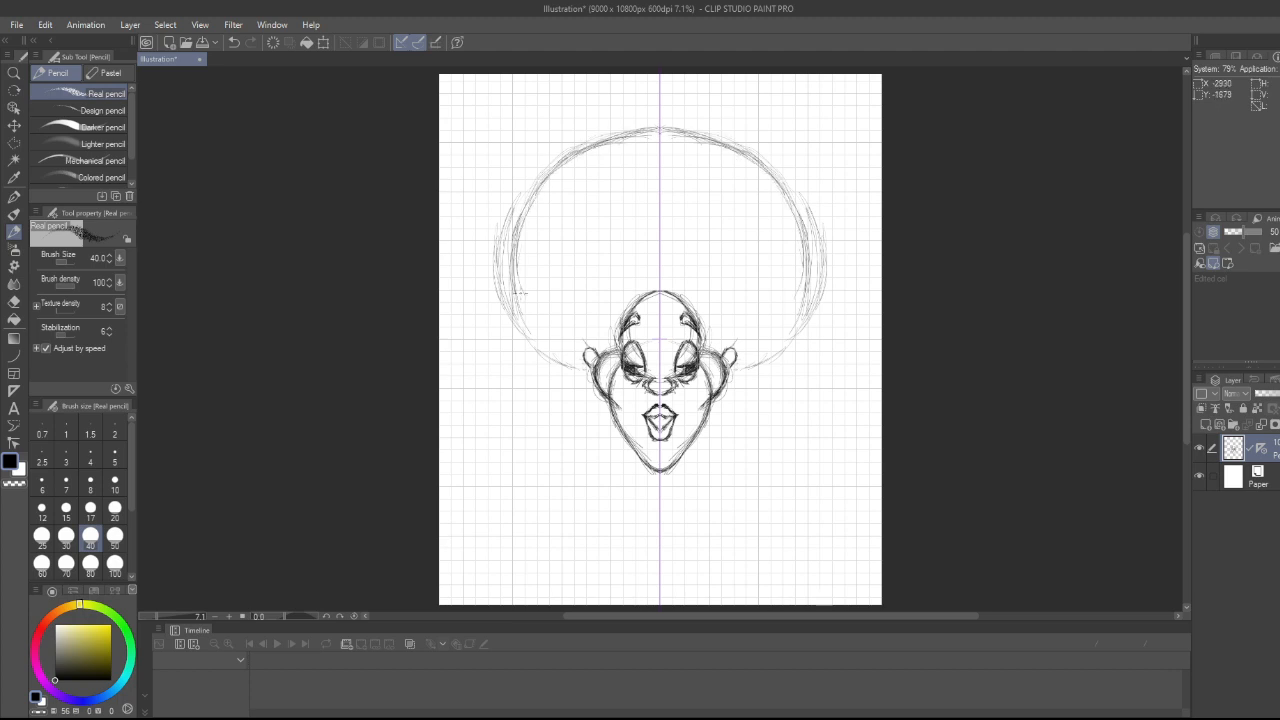
mouse_move(514, 270)
mouse_down()
mouse_move(550, 368)
mouse_move(591, 379)
mouse_up()
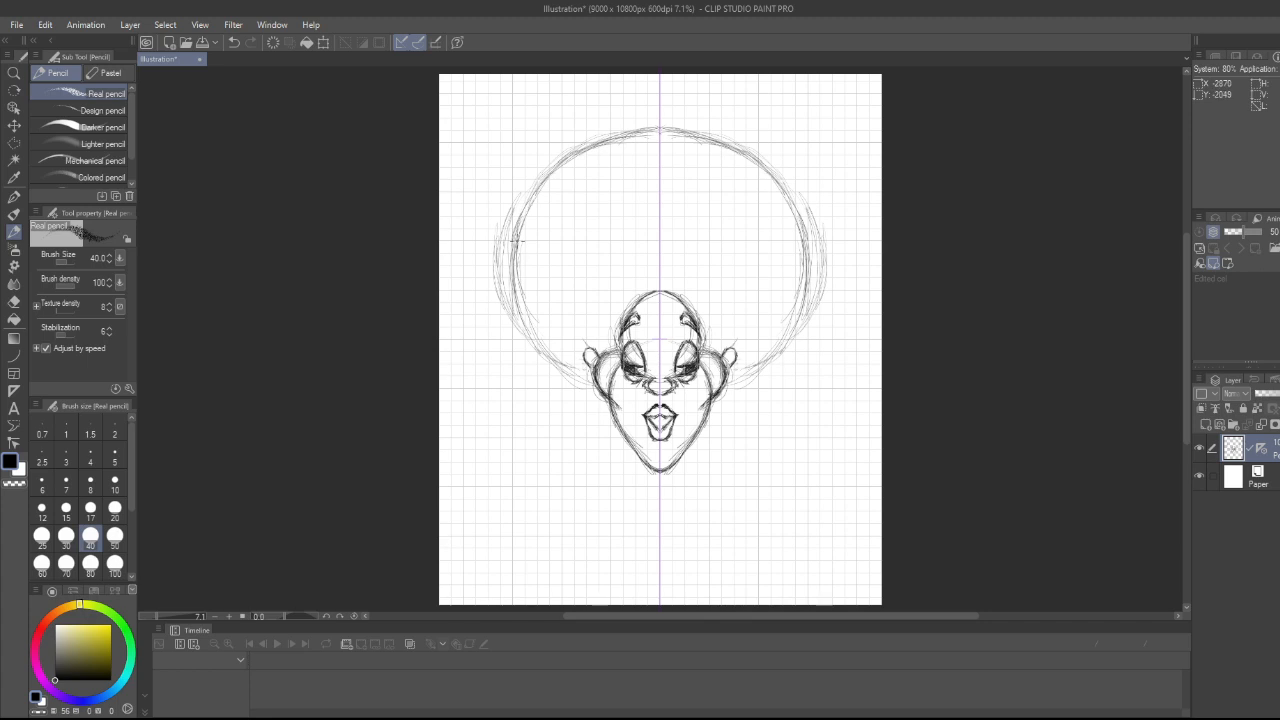
- Darken the lower sides of the hair outline with overlapping pencil strokes down to the ears
mouse_move(517, 240)
mouse_down()
mouse_move(514, 312)
mouse_move(540, 344)
mouse_up()
drag(508, 264, 518, 290)
drag(524, 318, 556, 366)
drag(520, 282, 526, 312)
drag(526, 318, 540, 348)
drag(564, 368, 588, 388)
mouse_move(538, 338)
mouse_down()
mouse_move(598, 386)
mouse_move(542, 346)
mouse_up()
drag(566, 370, 594, 384)
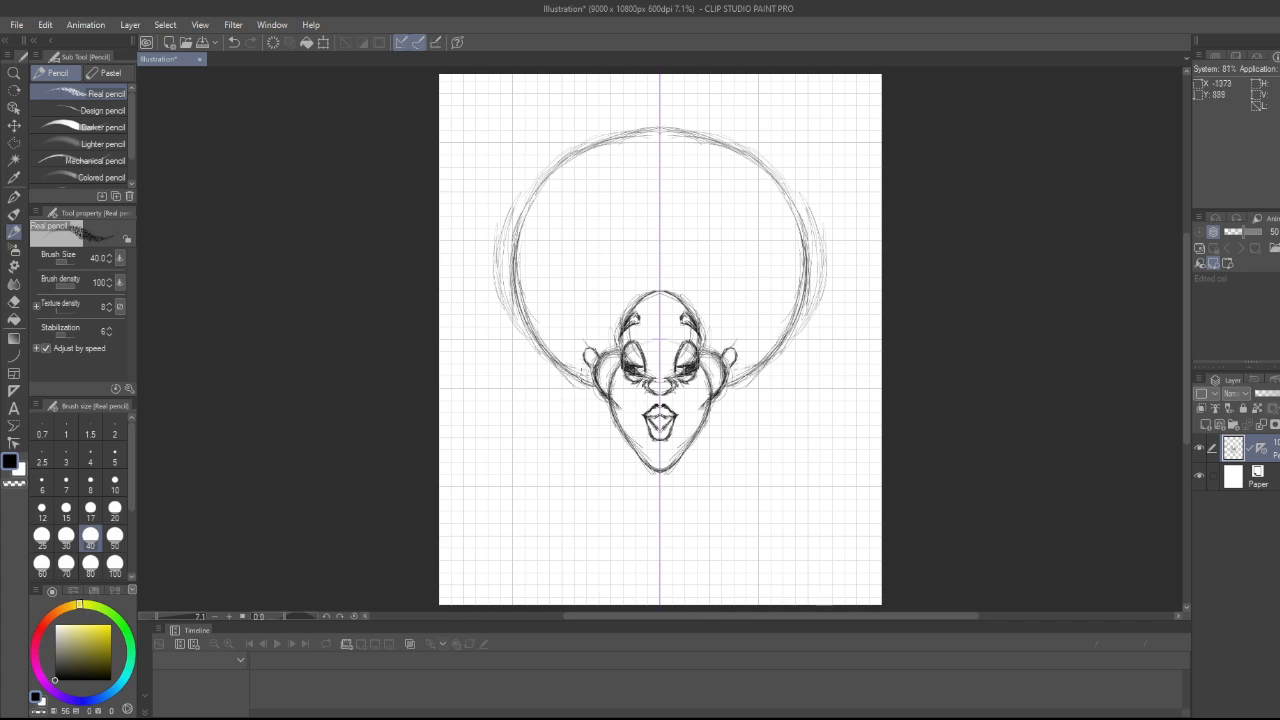
drag(530, 332, 572, 376)
mouse_move(520, 246)
mouse_down()
mouse_move(546, 346)
mouse_move(534, 324)
mouse_up()
- Darken the upper part of the hair outline from the sides to the top centre
mouse_move(514, 280)
mouse_down()
mouse_move(531, 349)
mouse_move(516, 228)
mouse_move(566, 150)
mouse_up()
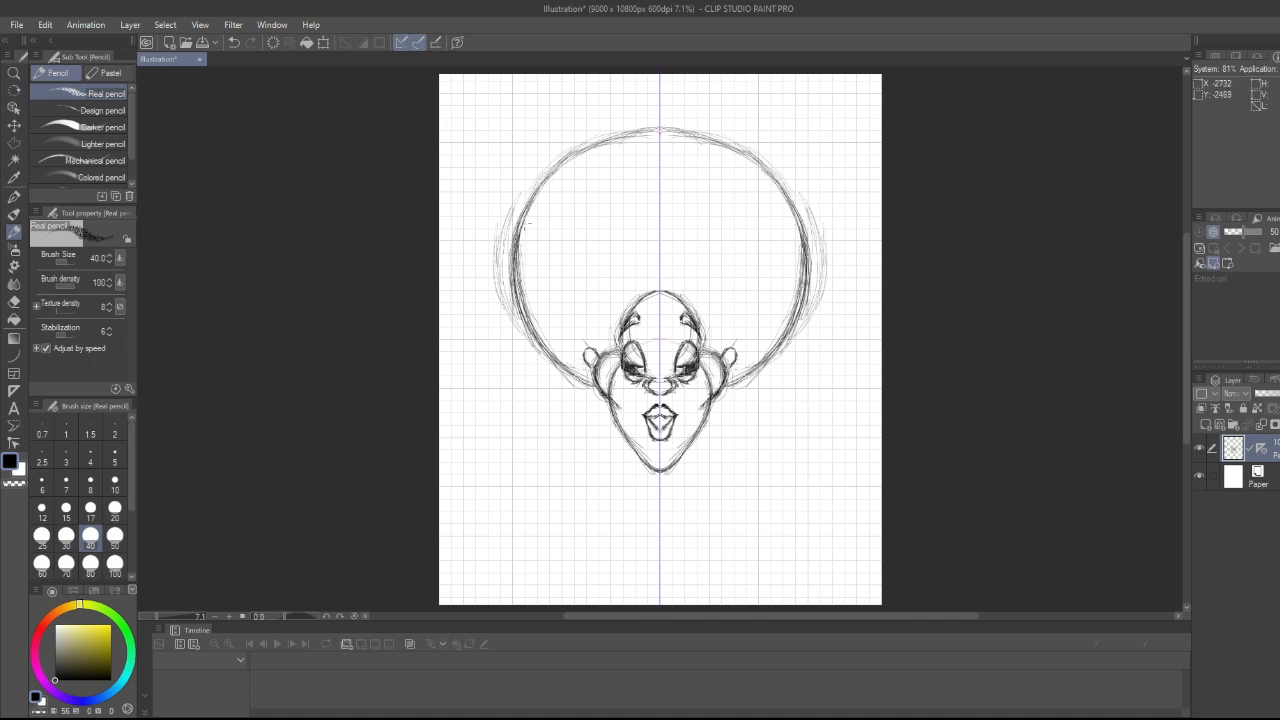
drag(527, 222, 548, 182)
mouse_move(540, 192)
mouse_down()
mouse_move(596, 140)
mouse_move(657, 136)
mouse_up()
drag(622, 139, 664, 129)
drag(630, 142, 654, 134)
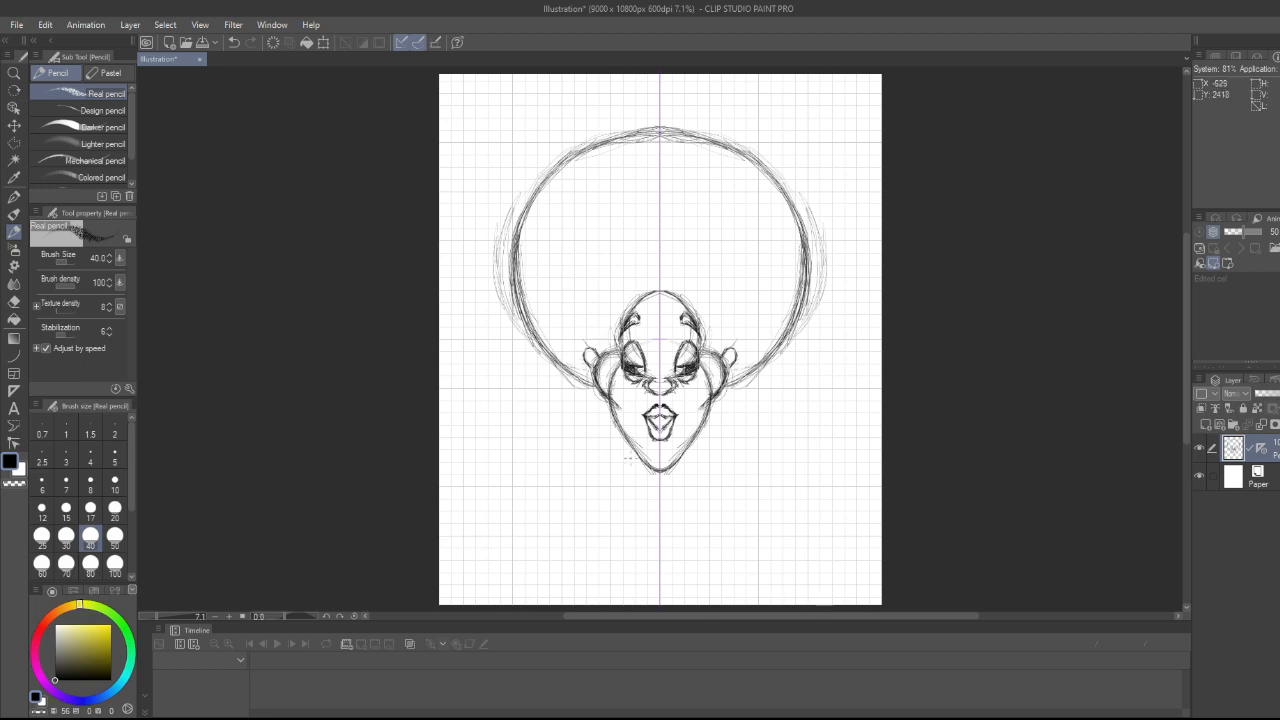
- Sketch the neck below the chin, a V-shaped collar band at its base, and shoulders sloping outward
mouse_move(641, 484)
mouse_down()
mouse_move(638, 458)
mouse_move(641, 500)
mouse_move(660, 518)
mouse_up()
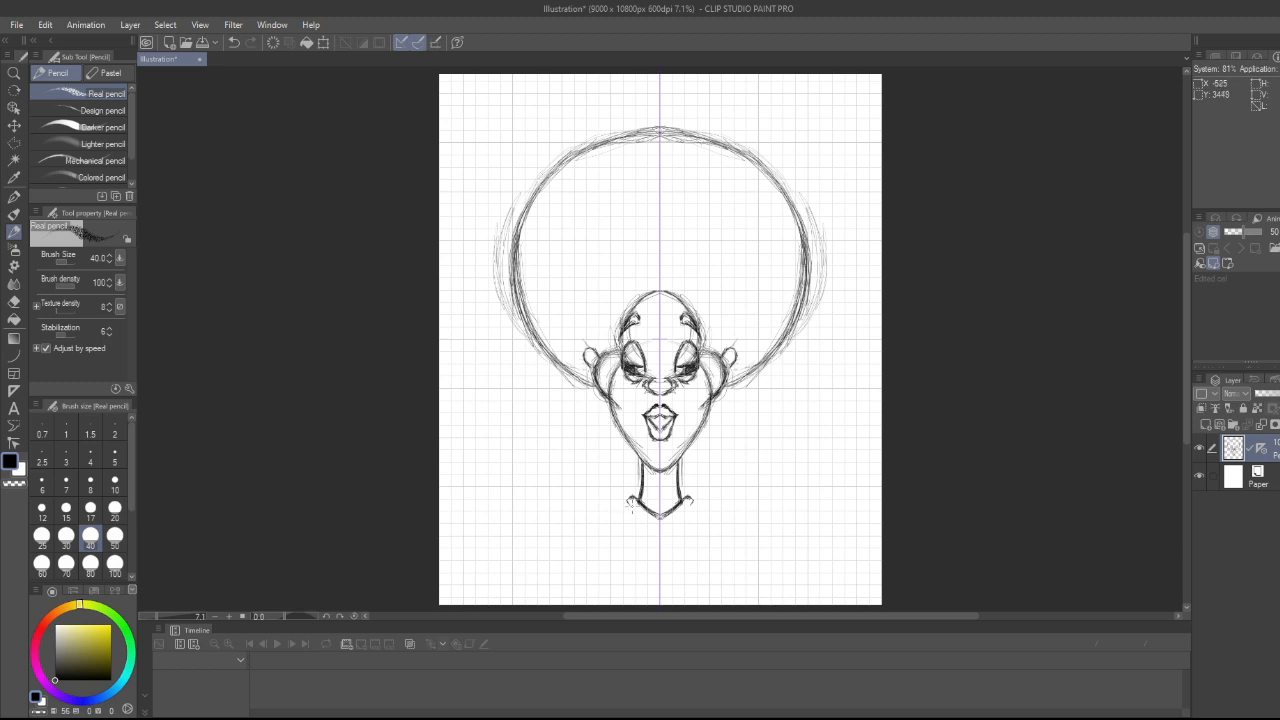
mouse_move(628, 503)
mouse_down()
mouse_move(660, 532)
mouse_move(650, 525)
mouse_up()
drag(628, 507, 574, 530)
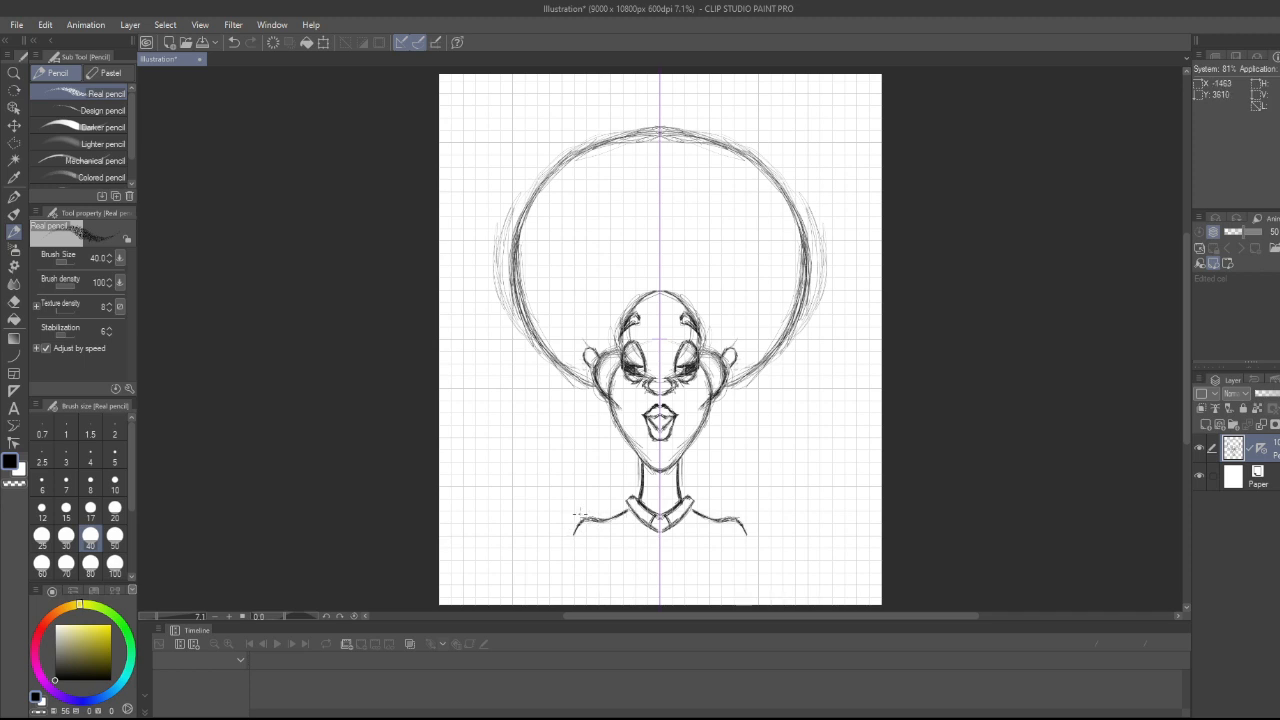
- Darken the outer shoulder curves, then sketch collarbones below the collar and tendon lines inside the neck
drag(583, 518, 572, 534)
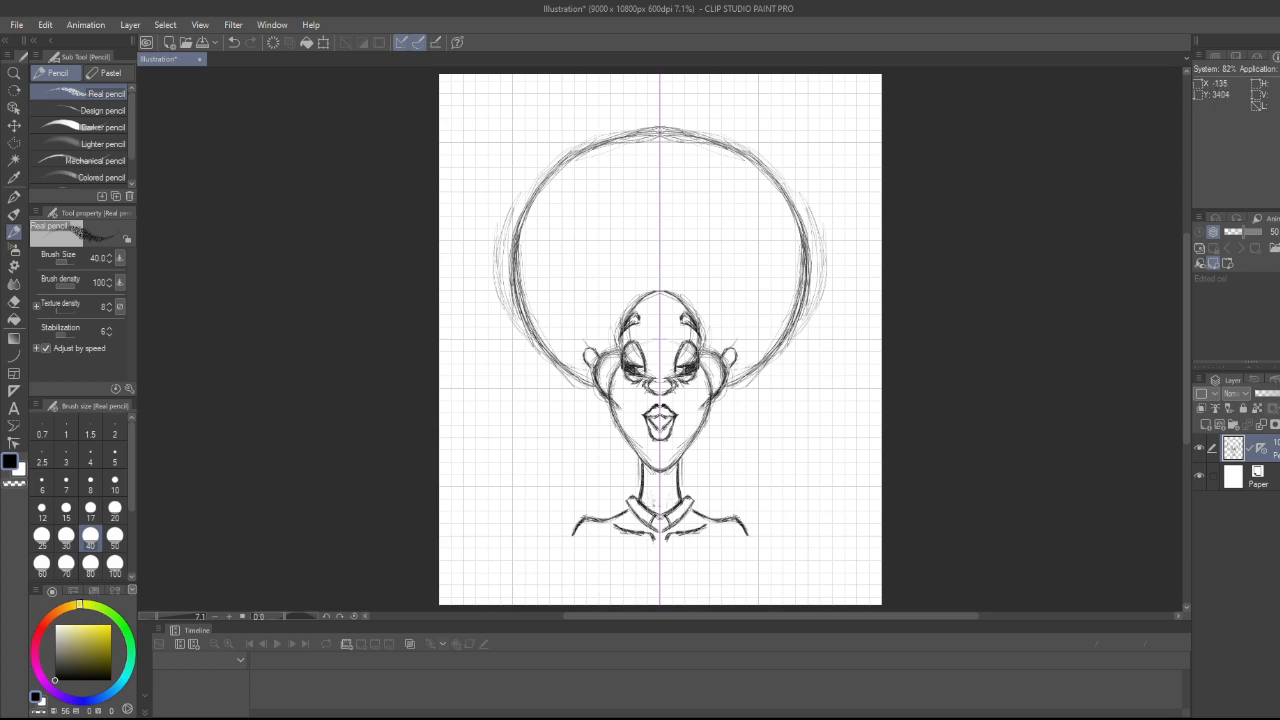
mouse_move(653, 505)
mouse_down()
mouse_move(647, 470)
mouse_move(650, 483)
mouse_up()
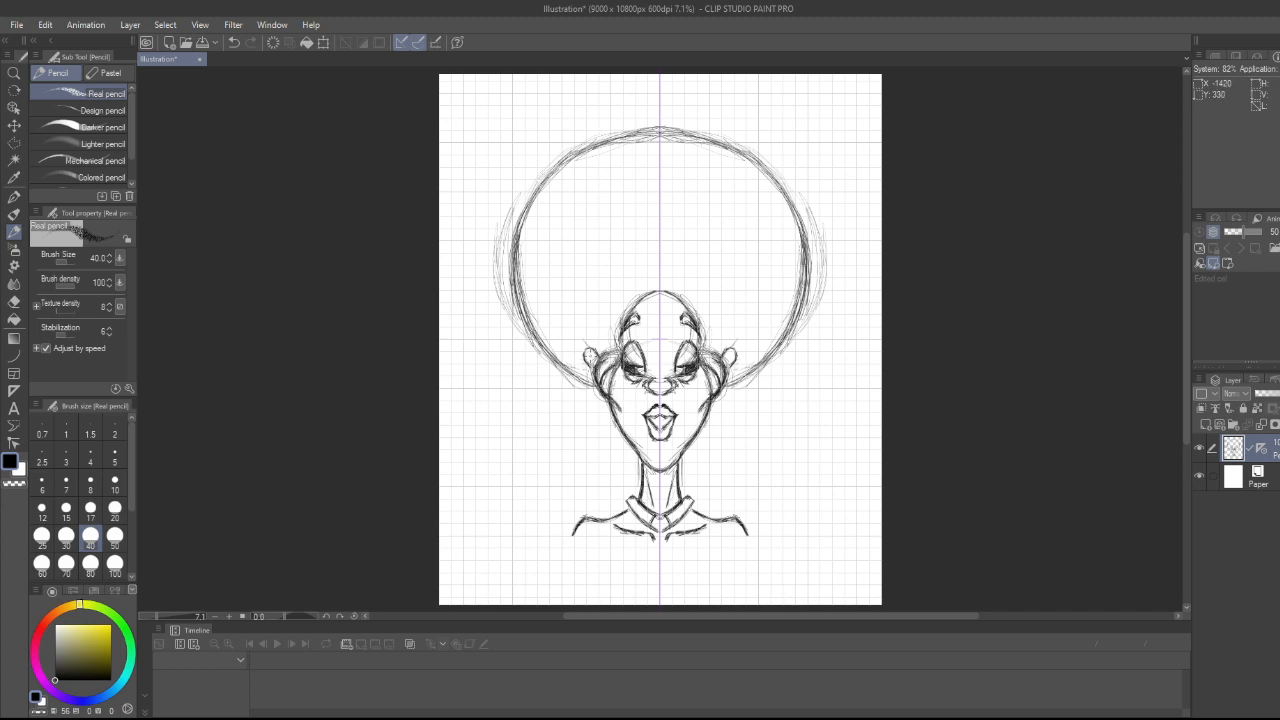
- Erase the small loops beside both ears with the Soft eraser and redraw the upper ears with the Real pencil
key(e)
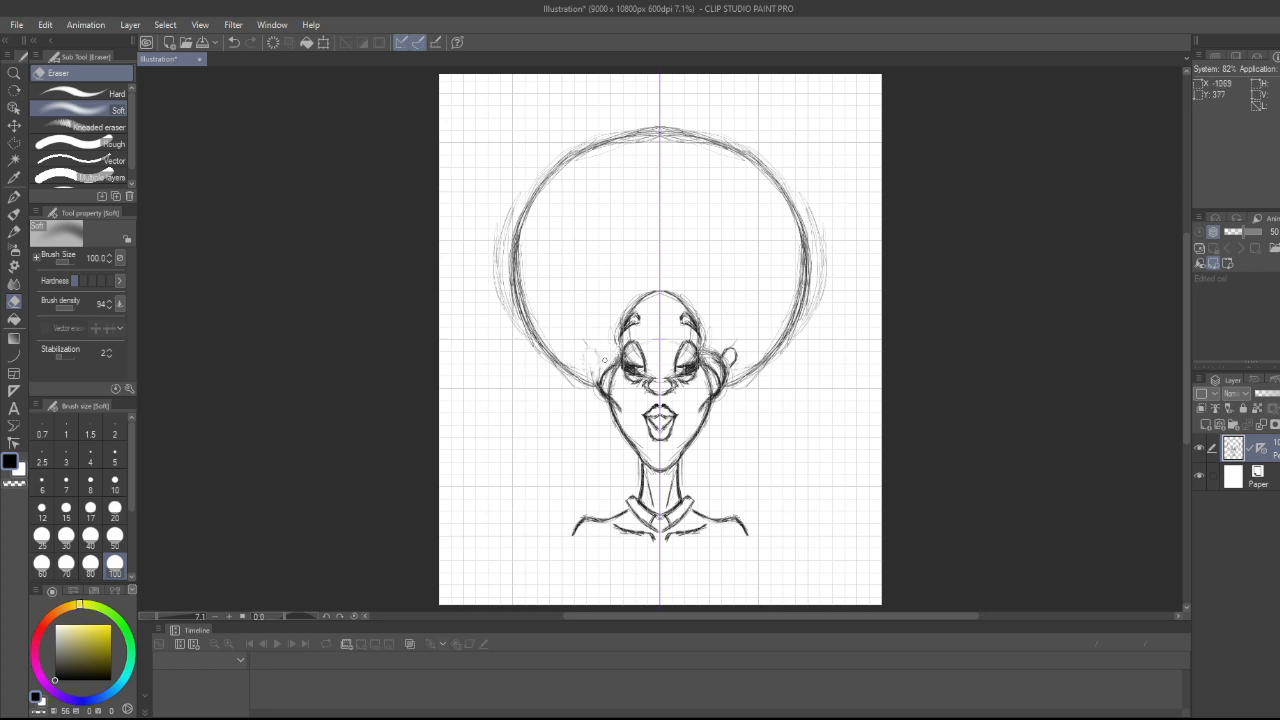
mouse_move(715, 356)
mouse_down()
mouse_move(704, 350)
mouse_move(724, 370)
mouse_move(735, 357)
mouse_move(725, 349)
mouse_move(722, 374)
mouse_up()
key(p)
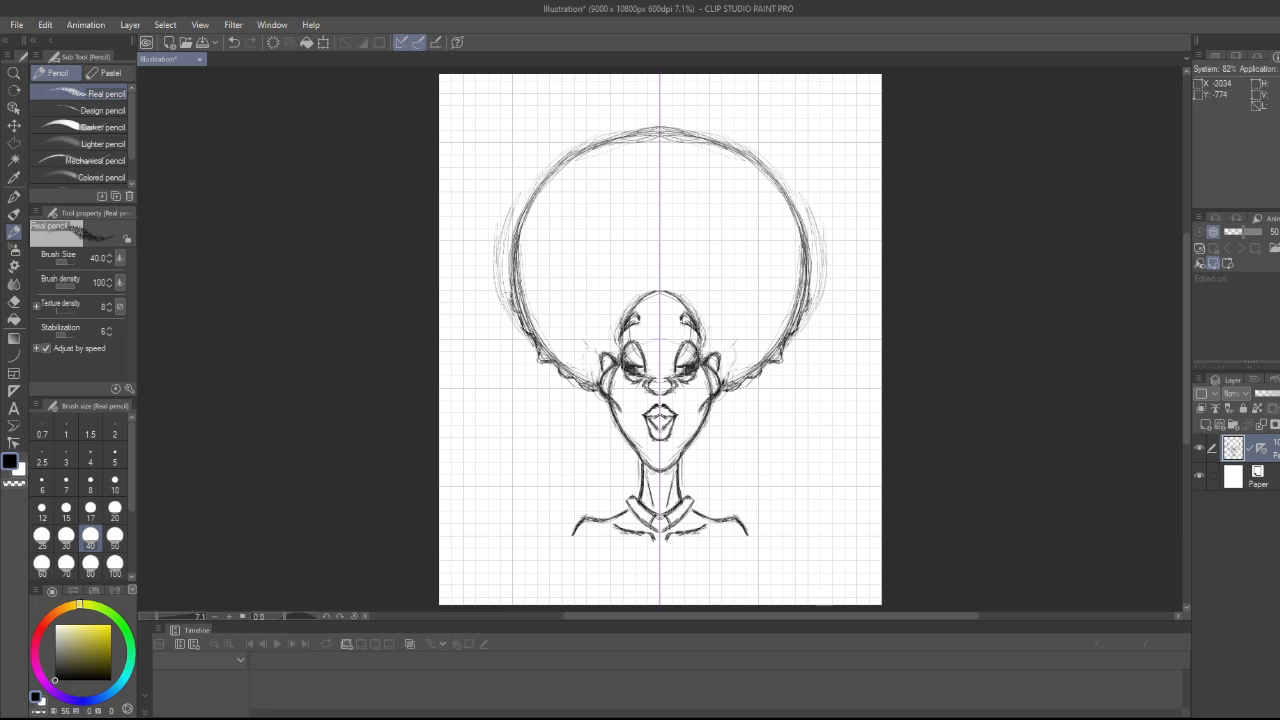
- Draw a wavy, curly edge over the round hair outline from the lower sides up to the top centre
mouse_move(514, 306)
mouse_down()
mouse_move(512, 207)
mouse_move(507, 247)
mouse_move(530, 193)
mouse_move(505, 267)
mouse_move(542, 362)
mouse_move(567, 370)
mouse_move(555, 368)
mouse_up()
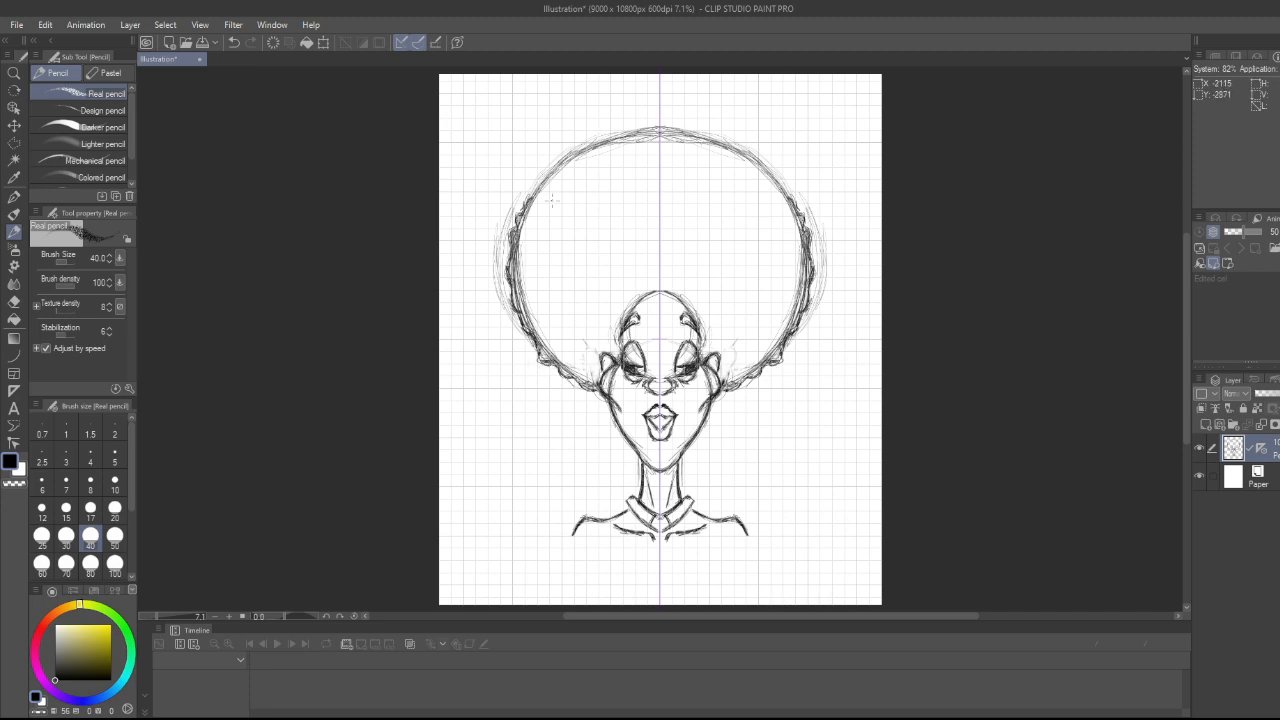
drag(534, 187, 543, 180)
mouse_move(546, 172)
mouse_down()
mouse_move(613, 134)
mouse_move(653, 131)
mouse_move(609, 138)
mouse_up()
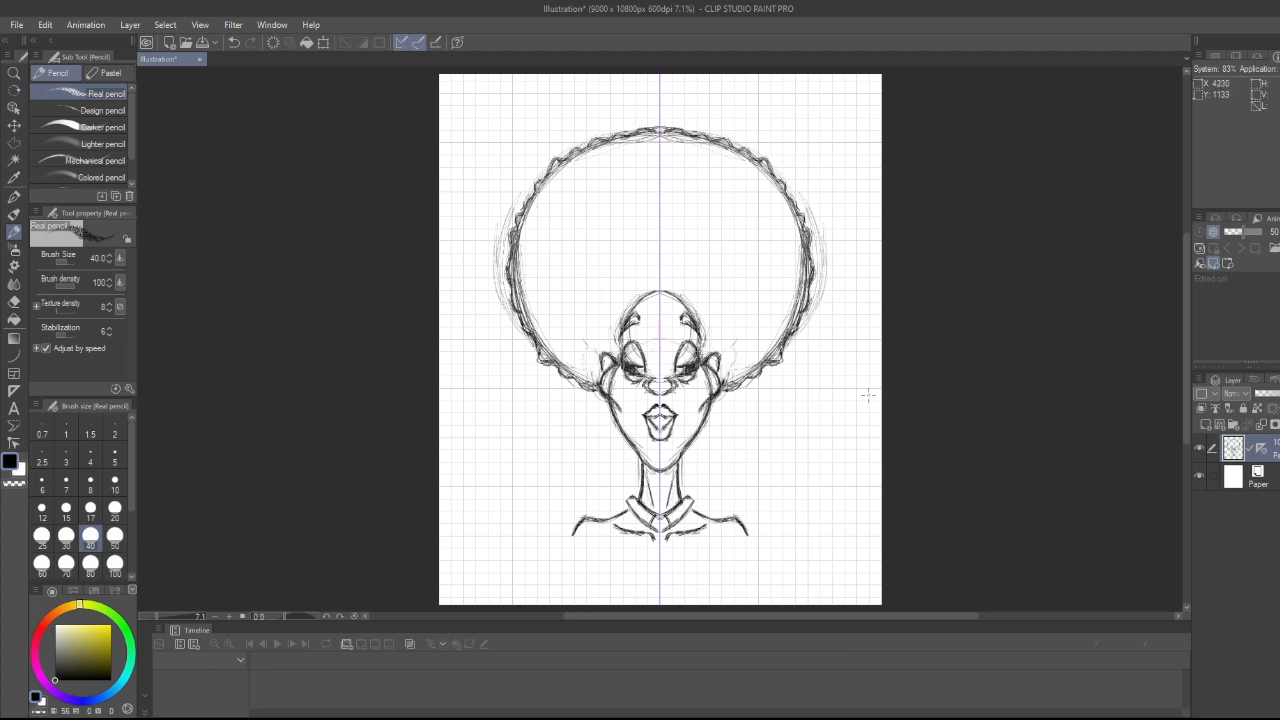
- Draw curved upper eyelashes fanning up and outward from the closed lid line of both eyes
scroll(695, 355, up, 7)
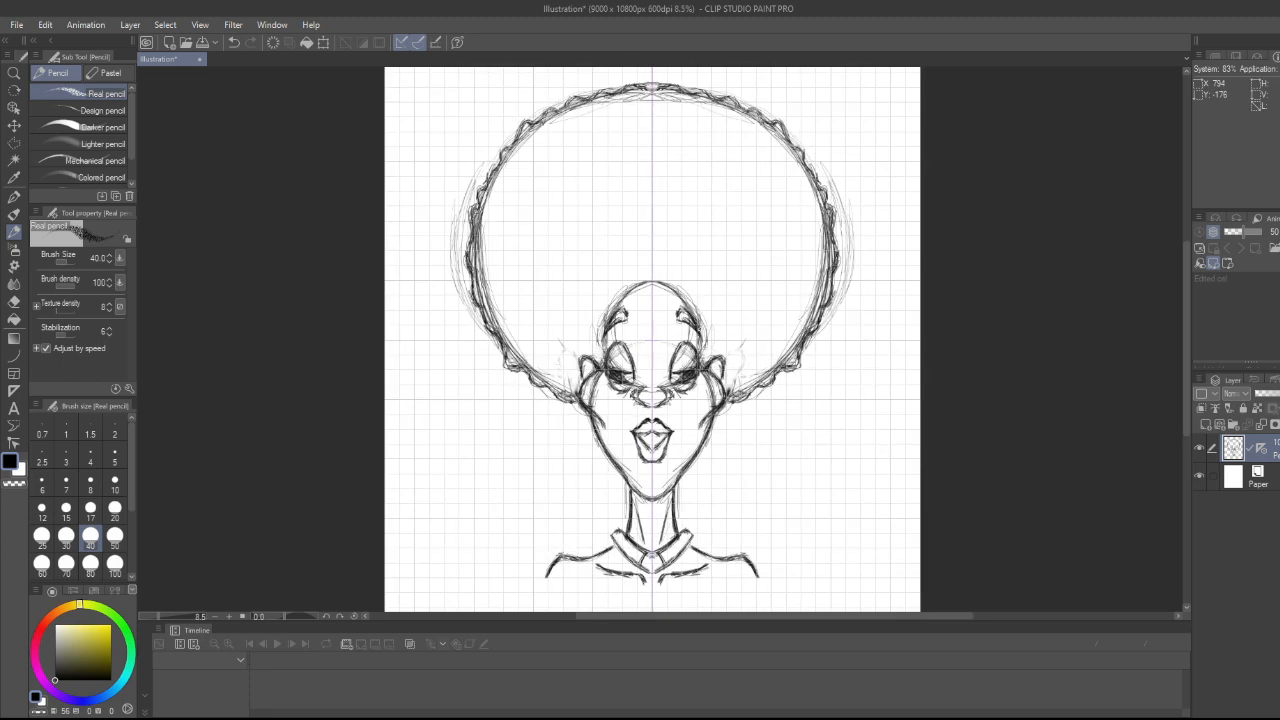
scroll(640, 422, up, 3)
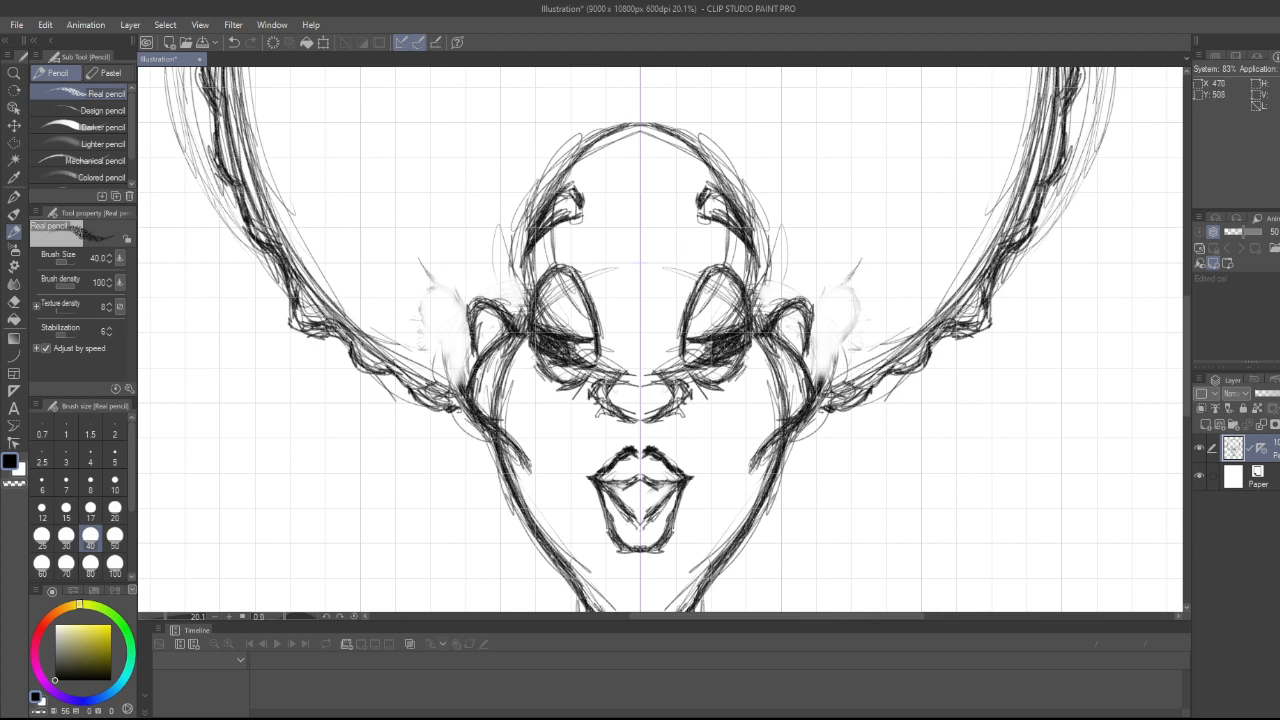
drag(577, 337, 566, 307)
drag(577, 340, 548, 307)
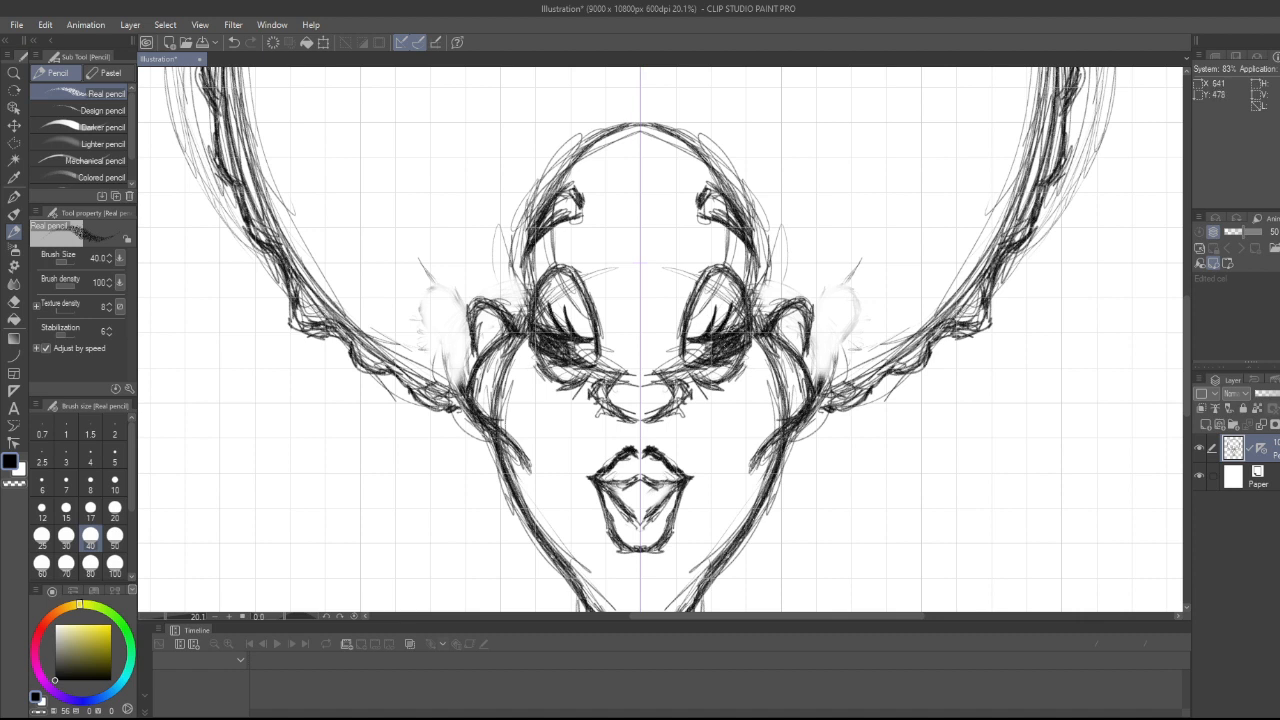
drag(729, 332, 770, 292)
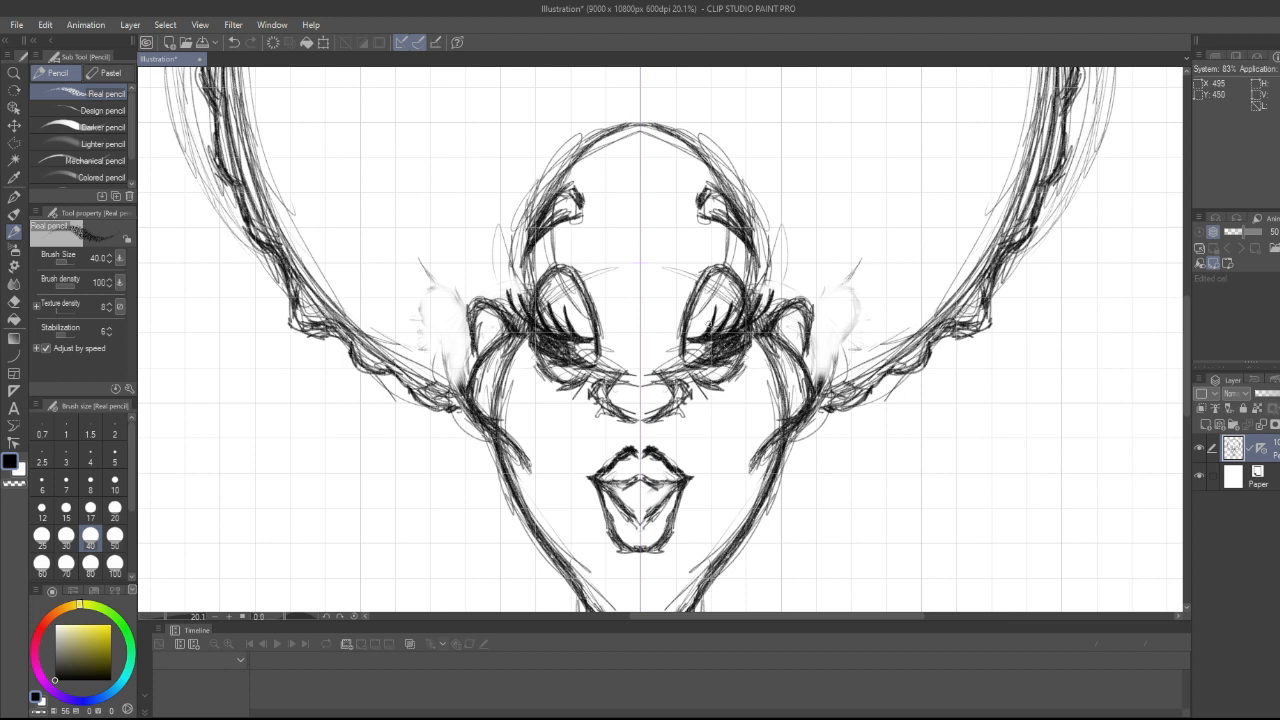
- Draw short curved lower eyelashes sweeping outward beneath both eyes
drag(704, 366, 719, 371)
drag(708, 367, 722, 374)
mouse_move(702, 363)
mouse_down()
mouse_move(722, 377)
mouse_move(724, 359)
mouse_move(741, 377)
mouse_move(718, 355)
mouse_move(752, 372)
mouse_move(746, 351)
mouse_move(760, 362)
mouse_move(752, 344)
mouse_move(765, 346)
mouse_up()
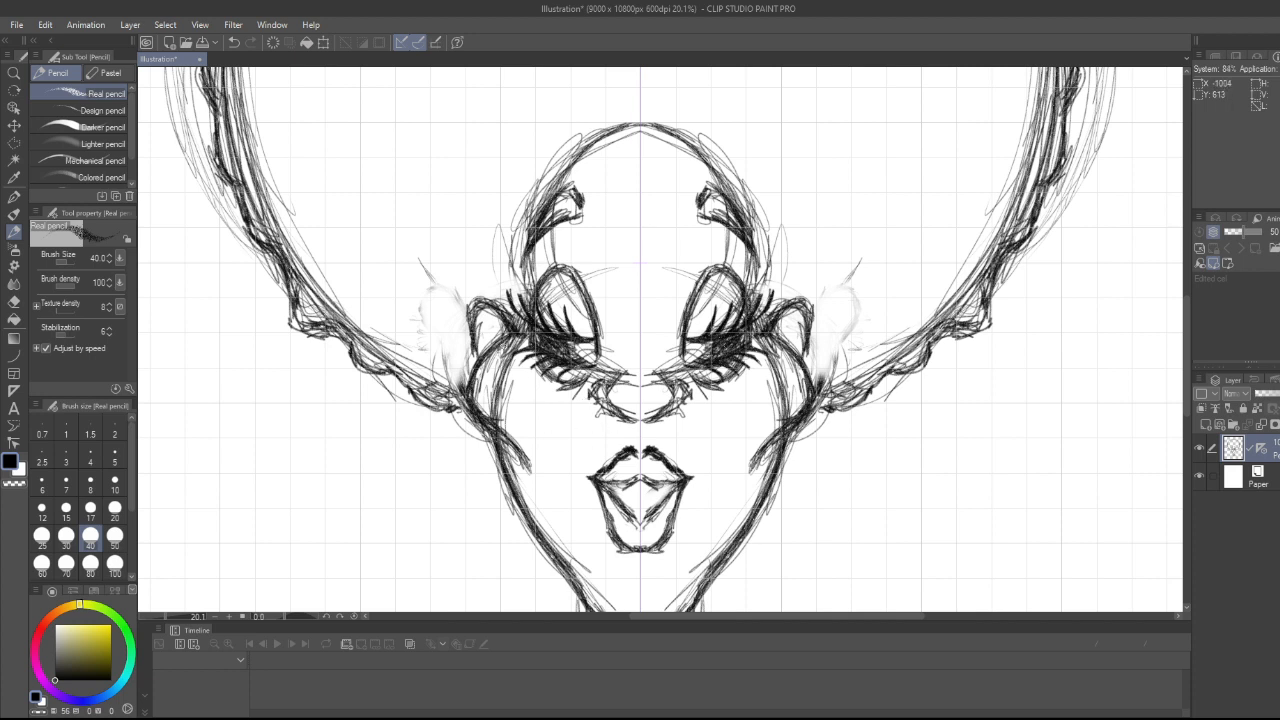
- Add inner fold marks to the ears and darken the contours of the nose wings
mouse_move(491, 353)
mouse_down()
mouse_move(514, 340)
mouse_move(477, 413)
mouse_move(484, 320)
mouse_move(490, 340)
mouse_move(478, 300)
mouse_up()
drag(485, 412, 527, 469)
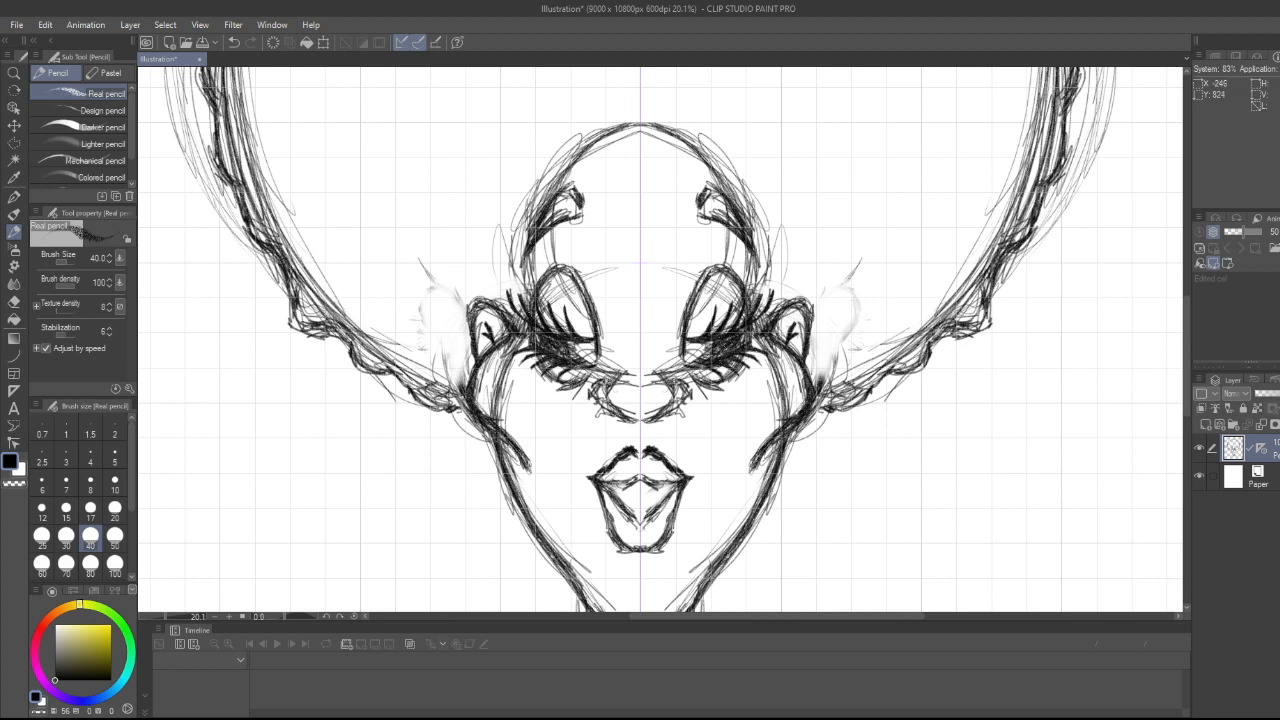
drag(588, 392, 624, 418)
mouse_move(606, 389)
mouse_down()
mouse_move(632, 363)
mouse_move(612, 387)
mouse_up()
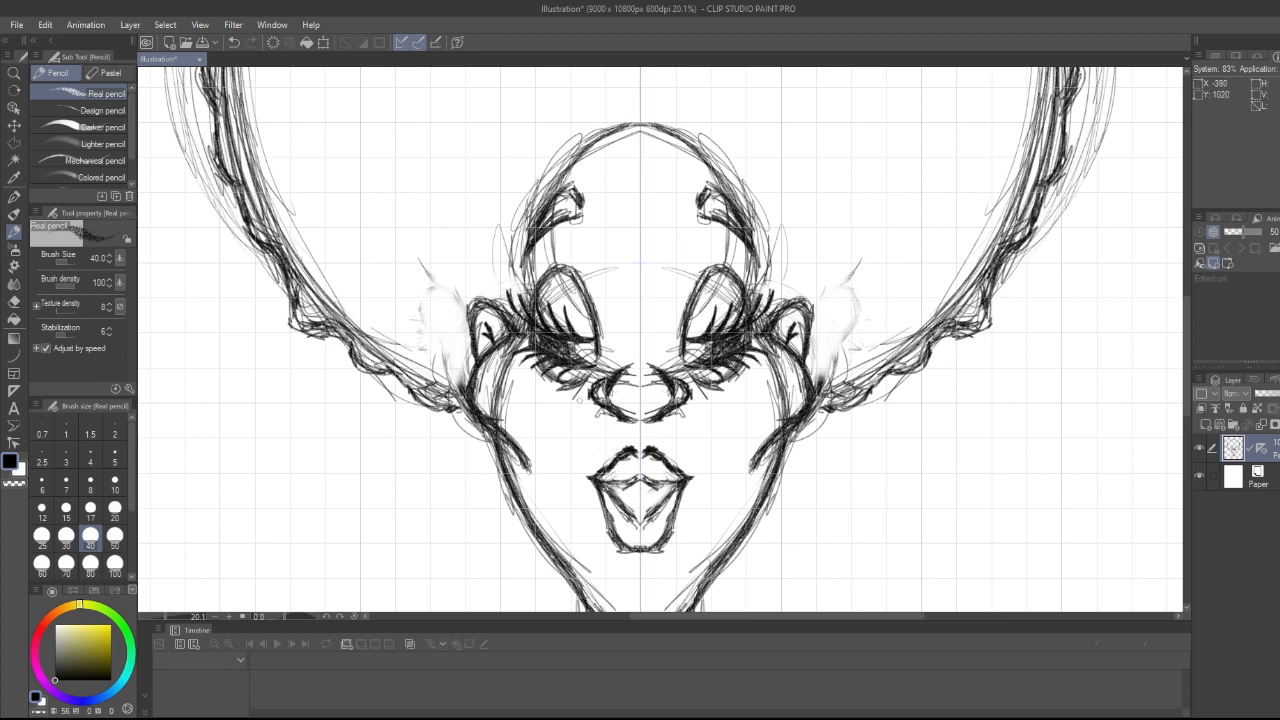
- Clear the stray sketch lines inside both cheeks below the ears using a Polyline selection, then deselect
key(m)
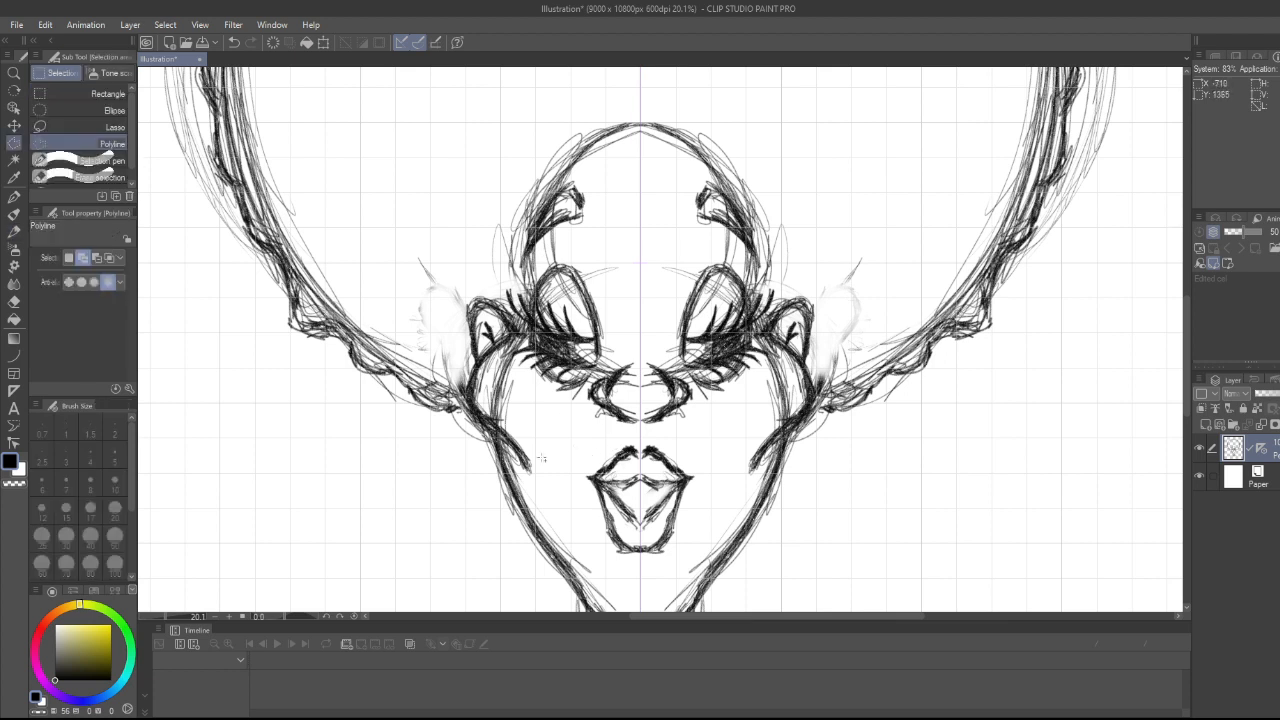
click(533, 467)
click(520, 449)
click(507, 436)
click(491, 421)
click(479, 408)
click(472, 397)
click(472, 383)
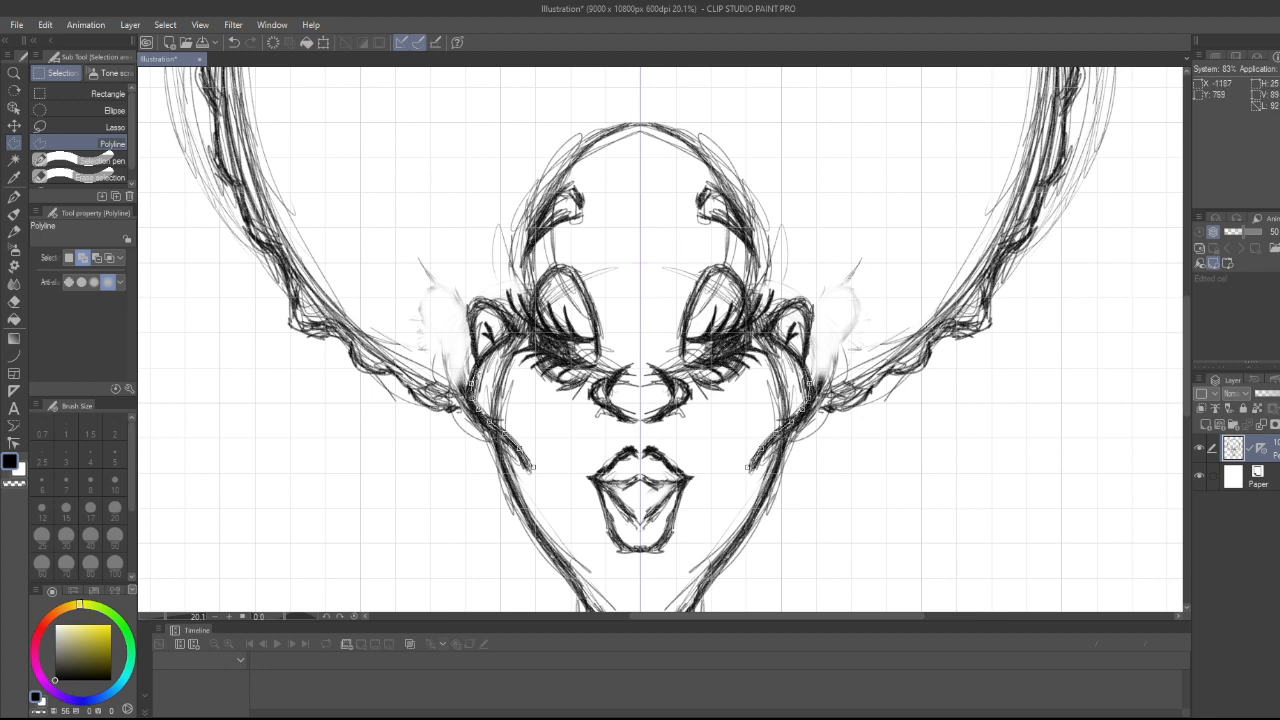
click(478, 370)
click(491, 350)
click(506, 343)
click(519, 339)
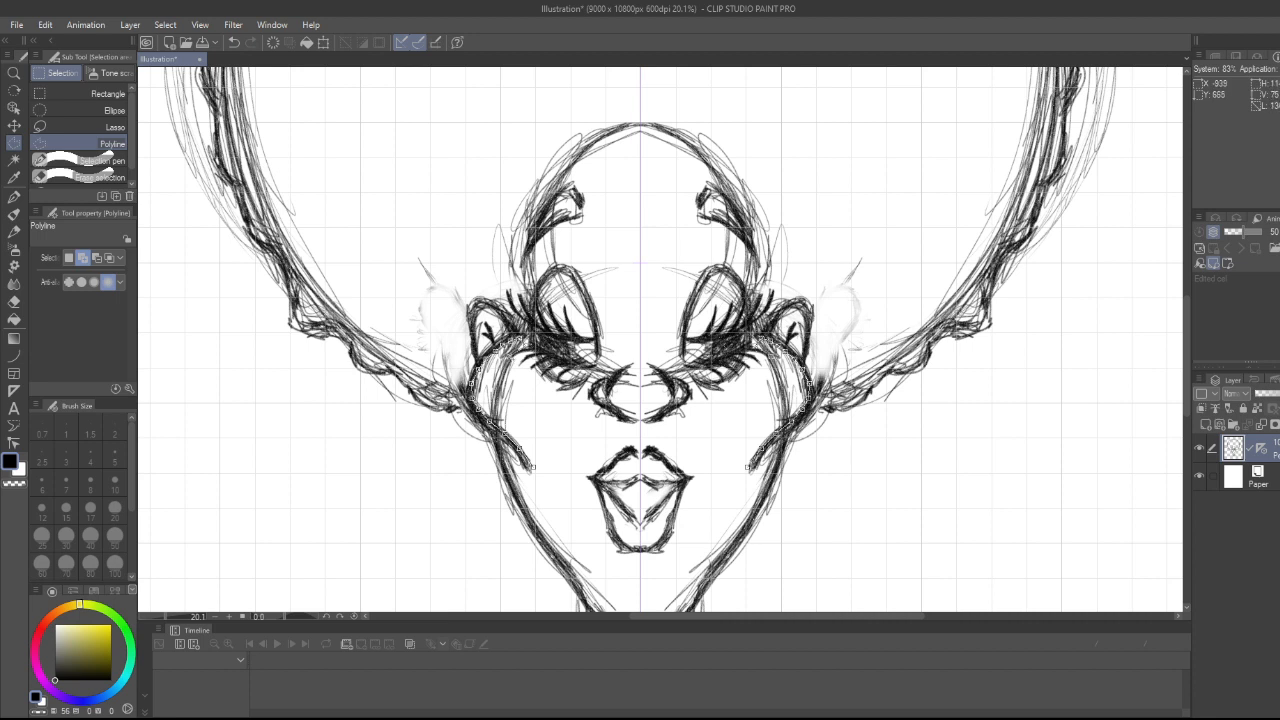
double_click(512, 362)
click(514, 360)
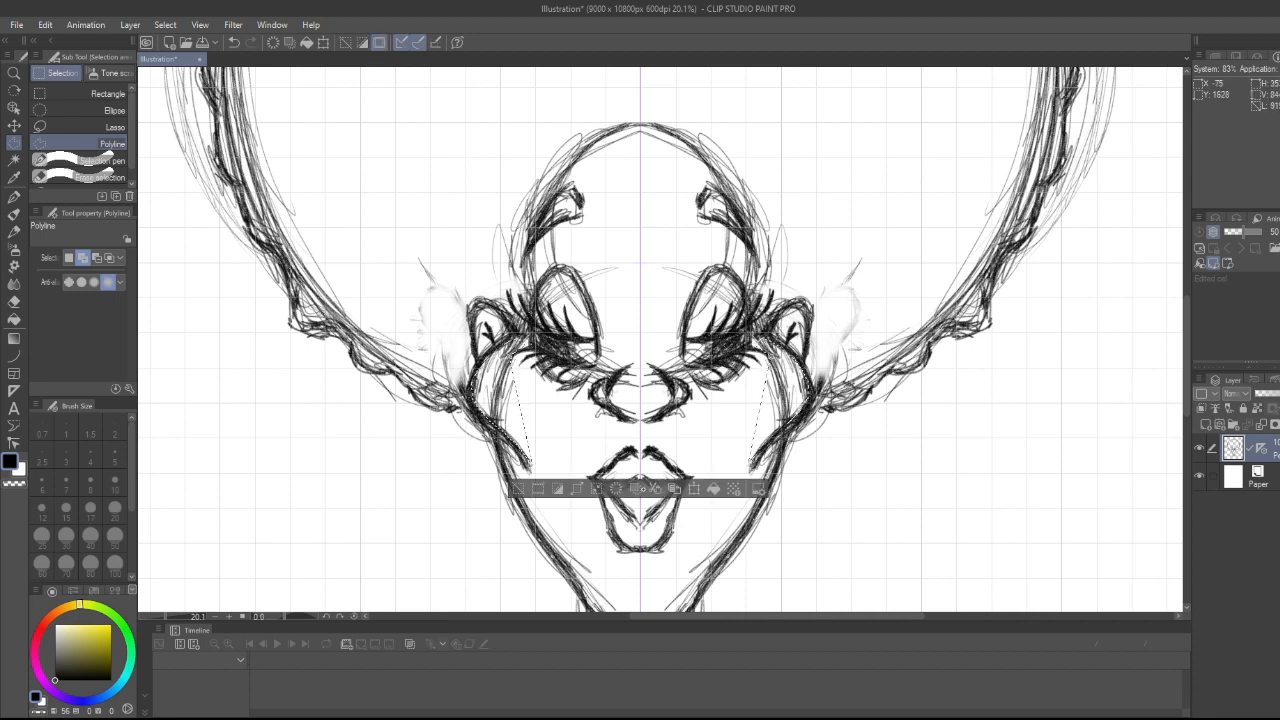
key(Escape)
click(617, 489)
click(518, 488)
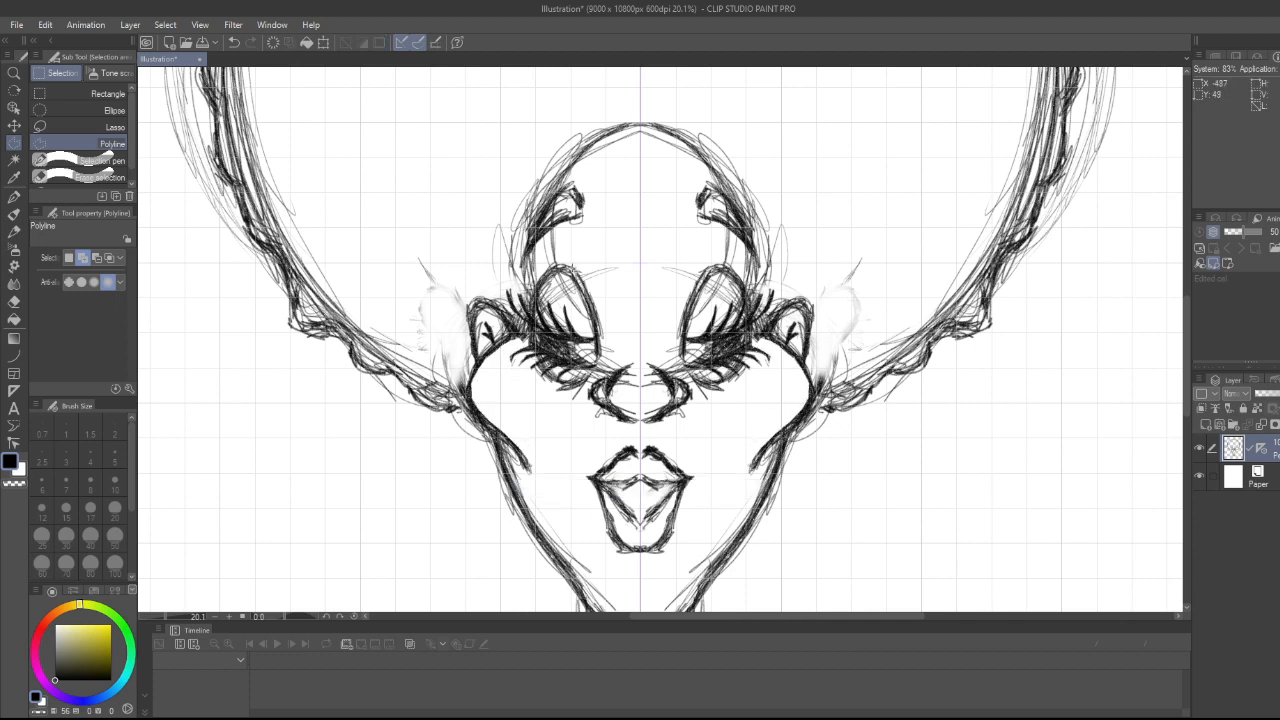
- Outline the area around the eyelids, brow and nose bridge with a Polyline selection, clear its stray lines and deselect
click(539, 285)
click(551, 232)
click(581, 227)
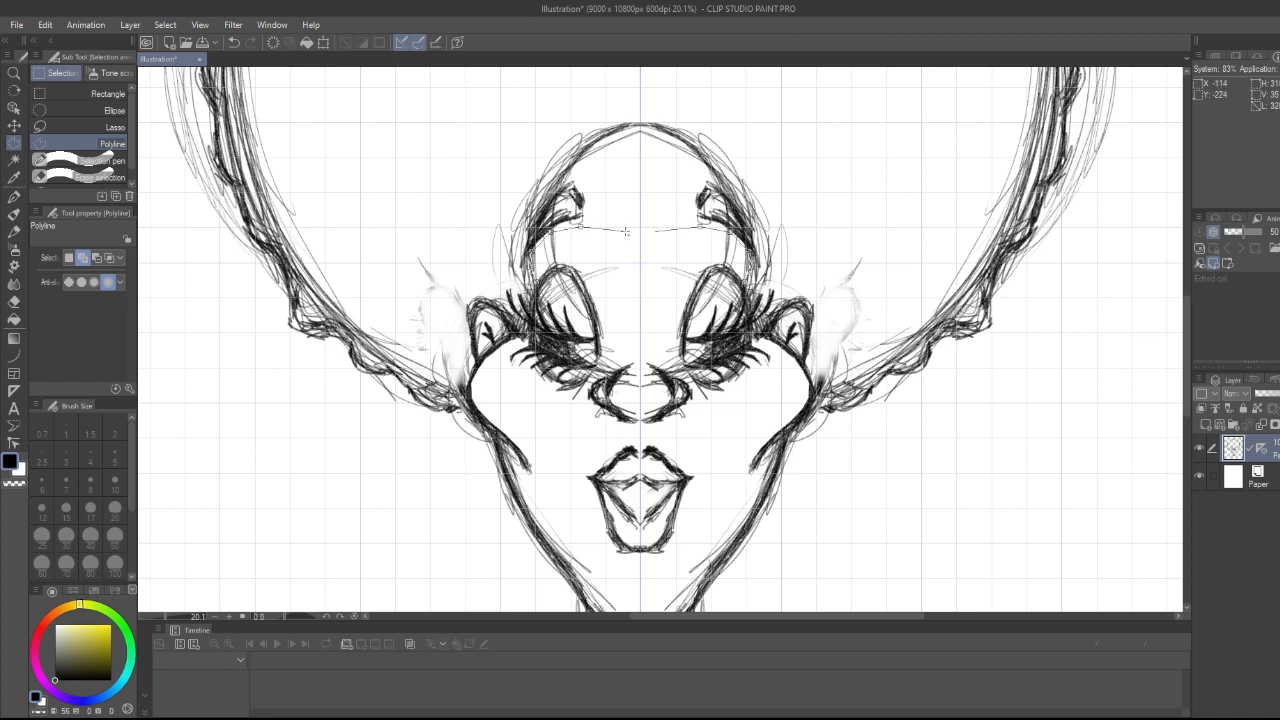
click(632, 232)
click(632, 352)
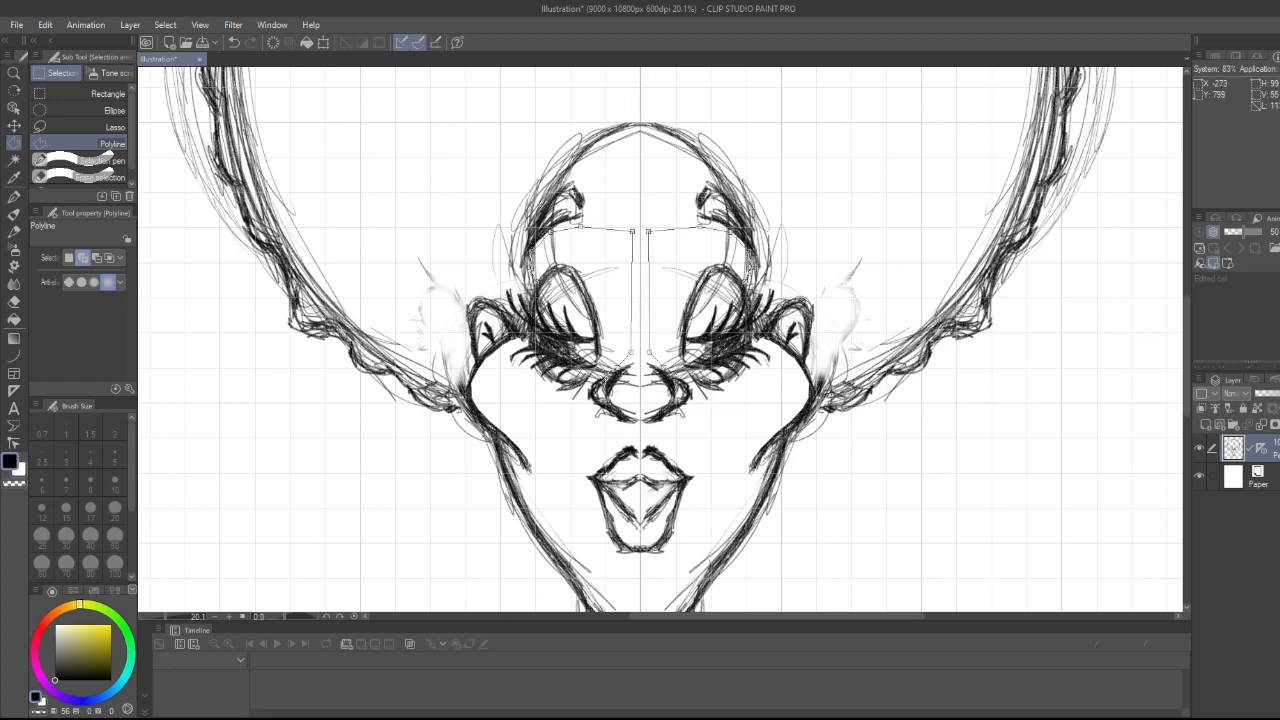
click(586, 394)
click(573, 401)
click(560, 401)
click(544, 383)
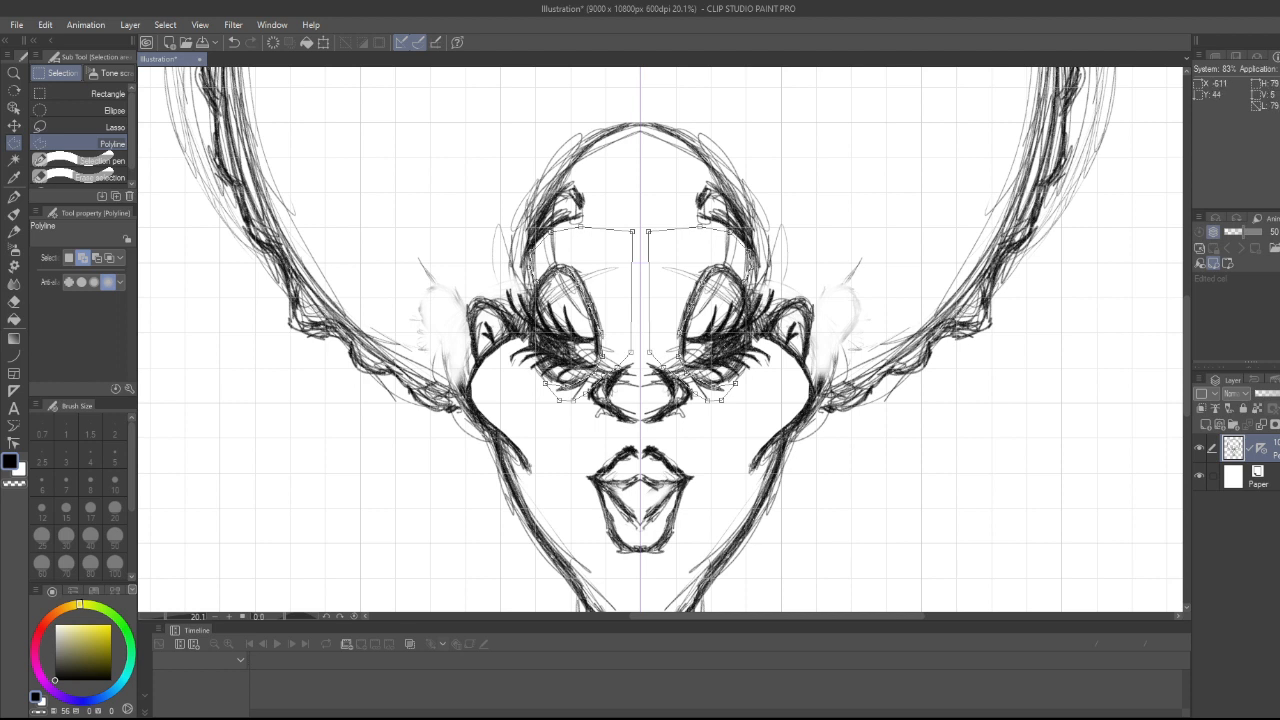
click(541, 280)
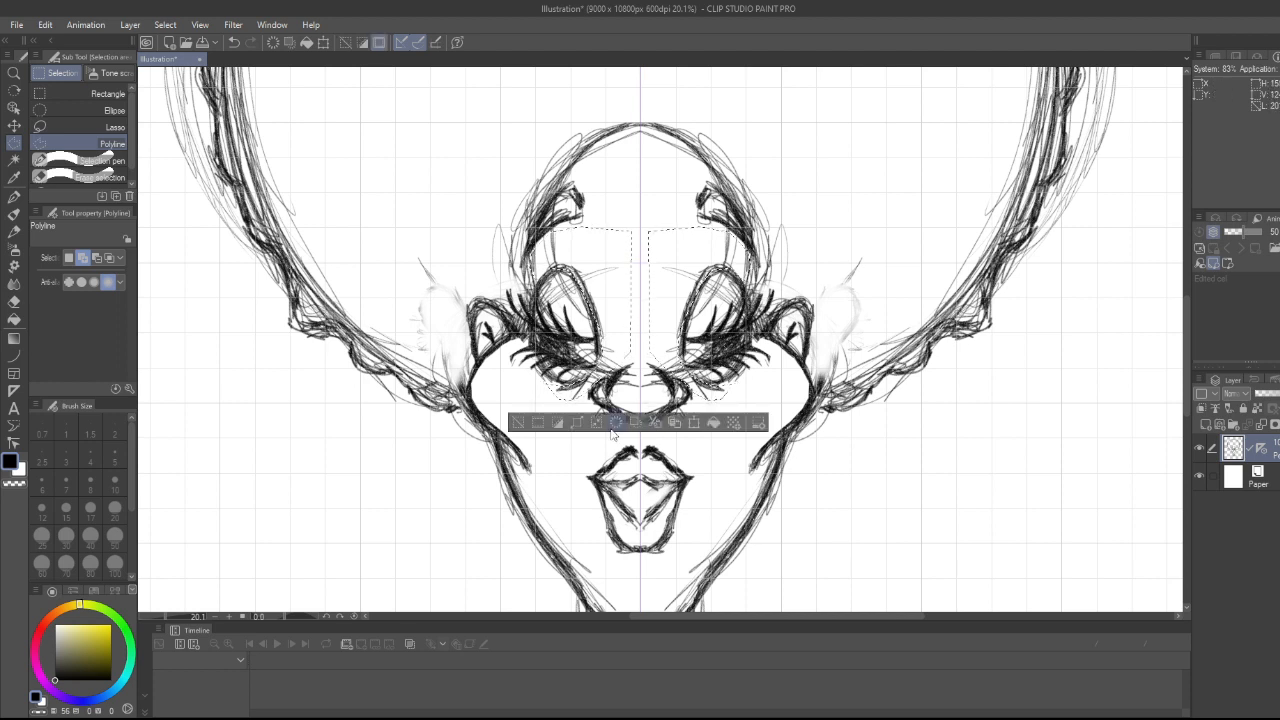
click(616, 422)
click(518, 422)
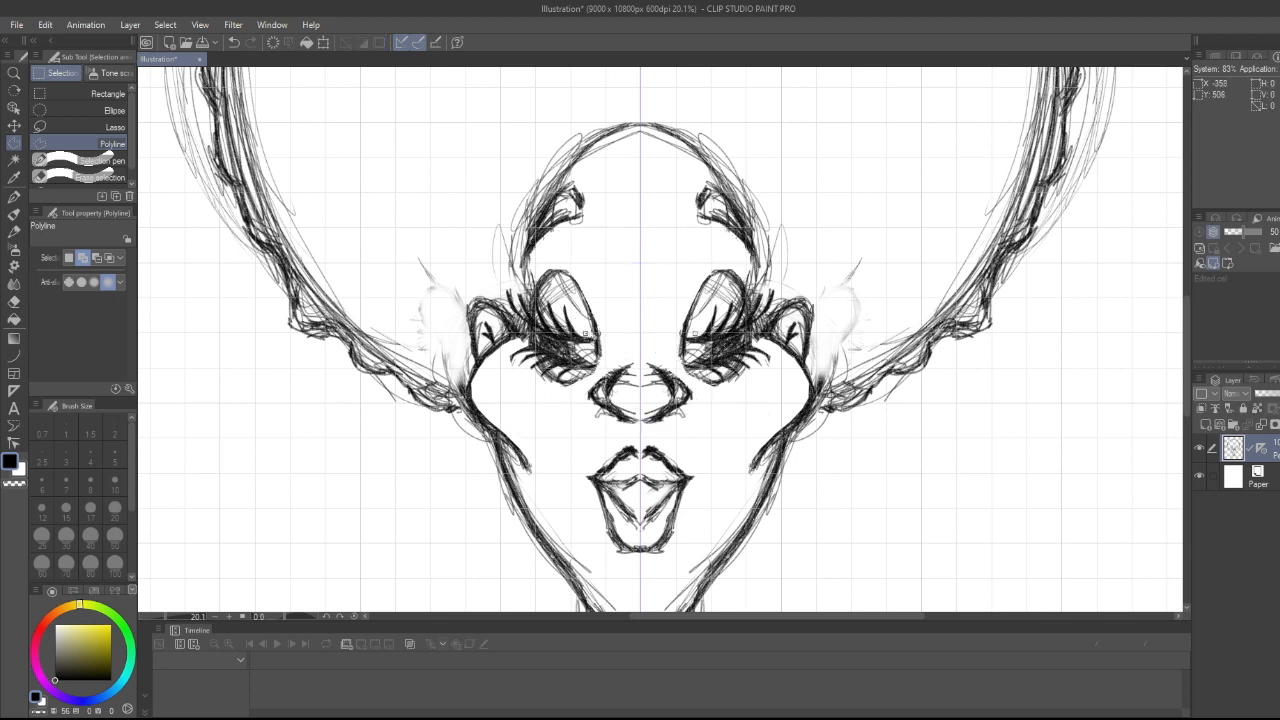
- Clear the construction lines inside both upper eyelids, above the lashes, using a Polyline selection, then deselect
click(594, 337)
click(590, 326)
click(584, 310)
click(577, 291)
click(547, 285)
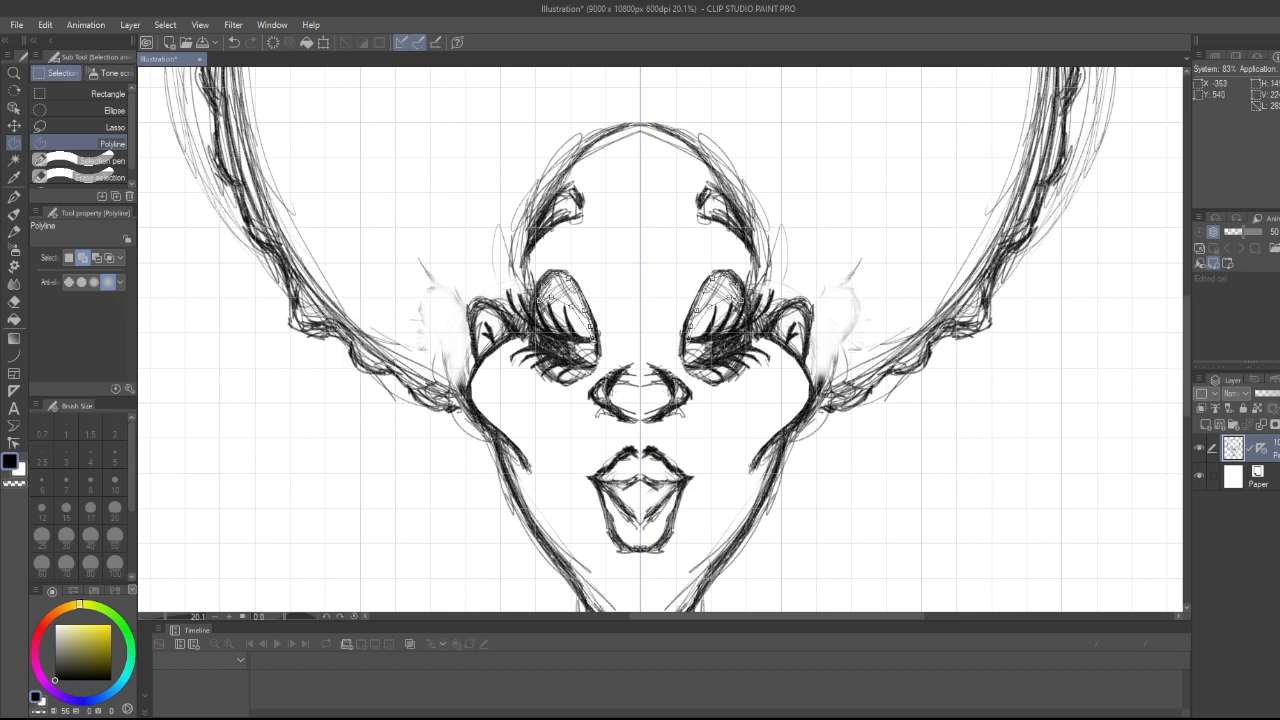
click(545, 299)
click(613, 361)
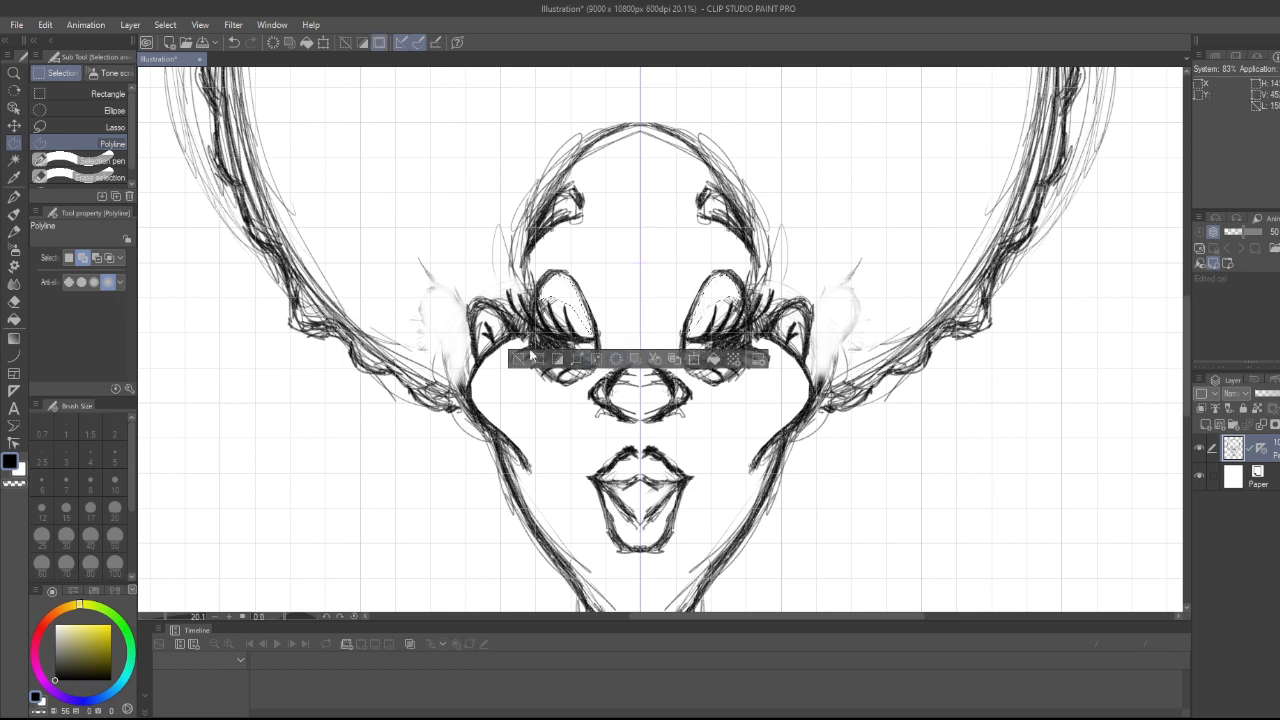
click(519, 358)
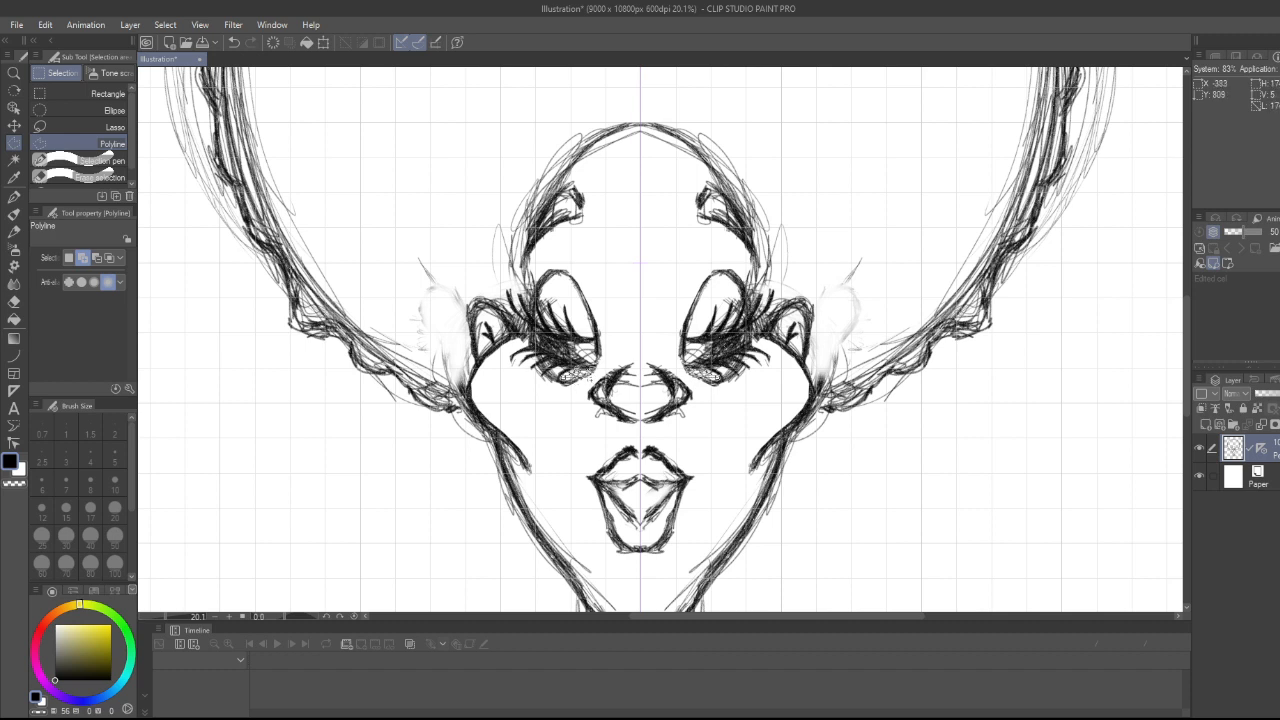
- Clear the sketch lines inside the lower lids at the inner side of both eyes using a Polyline selection
click(563, 378)
scroll(546, 440, up, 2)
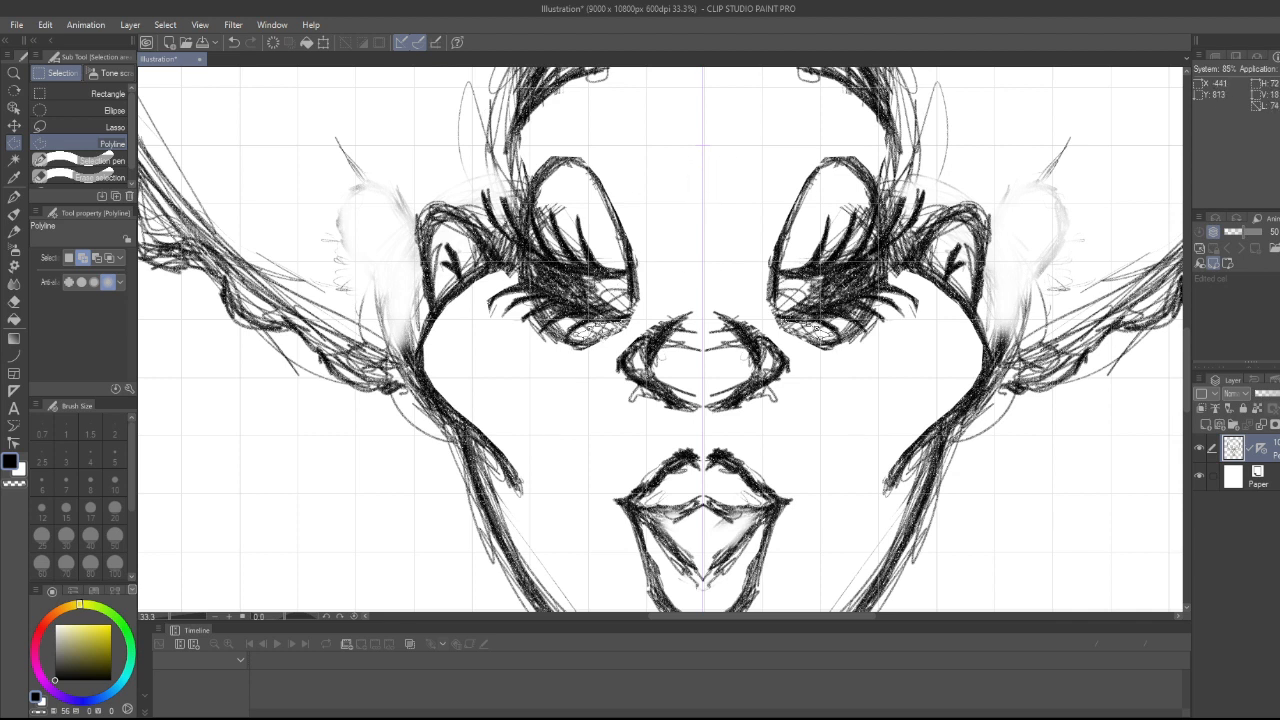
click(612, 328)
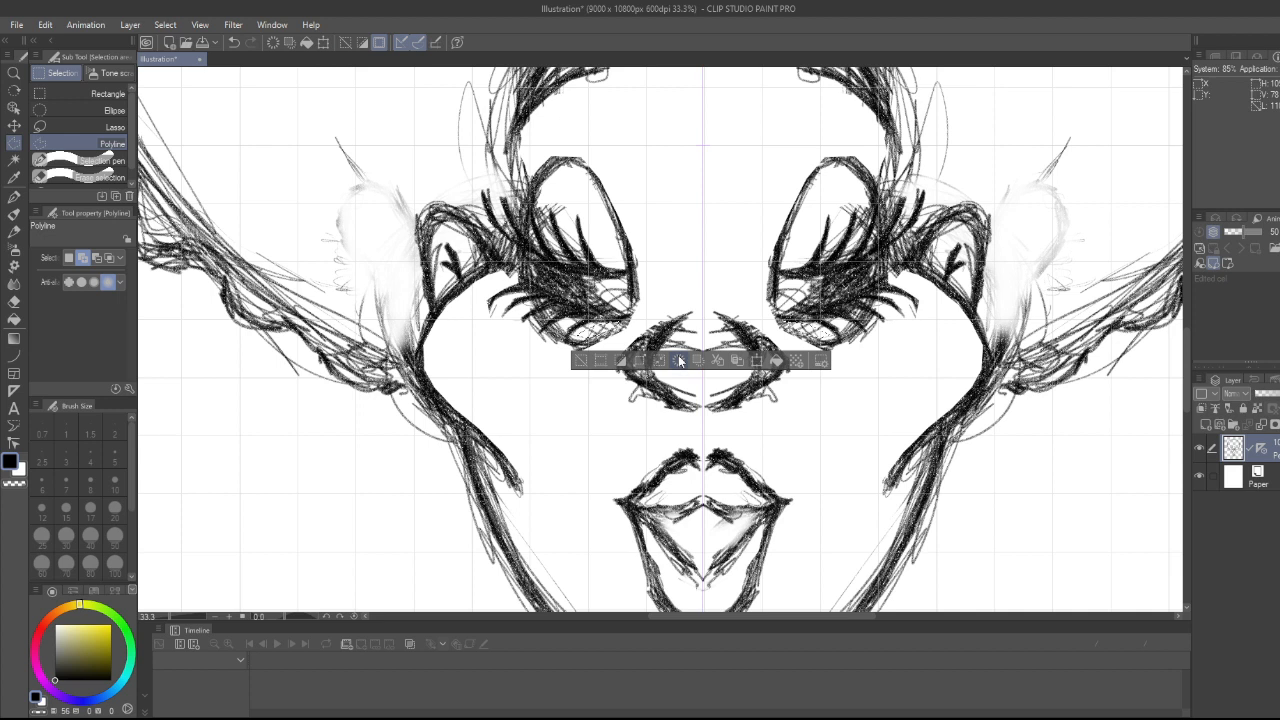
click(582, 360)
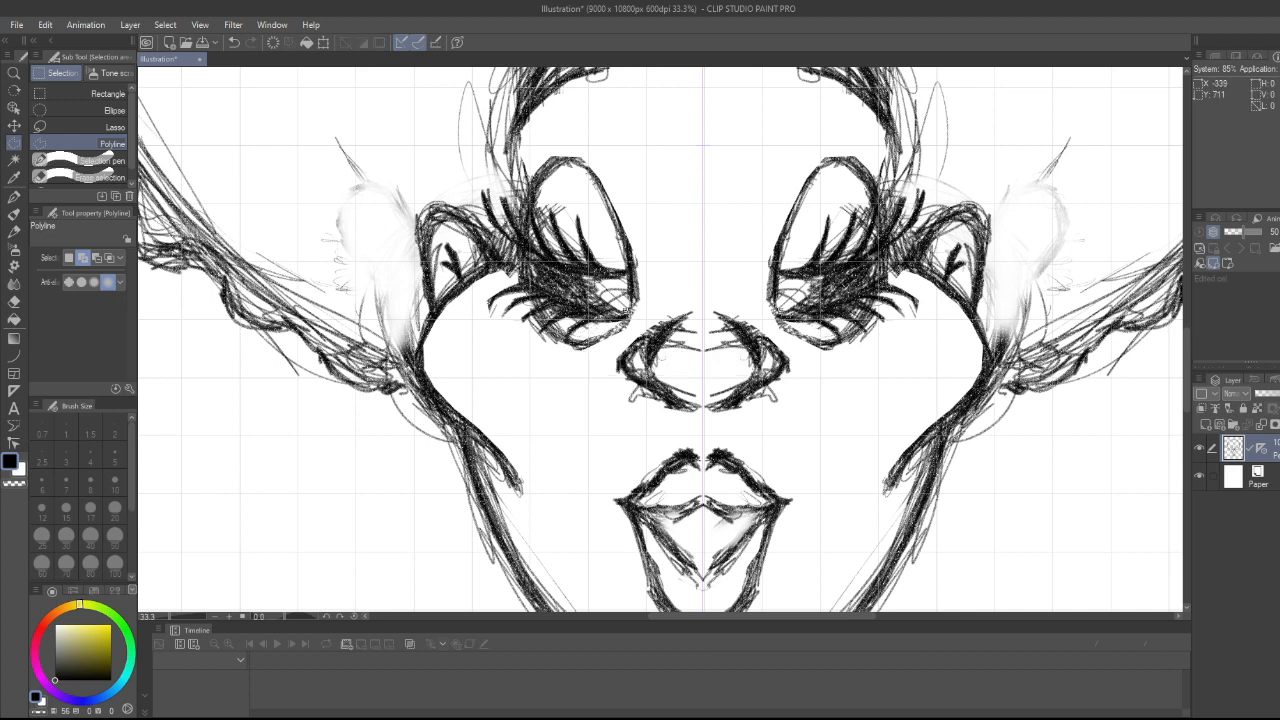
- Clear the hatching in the inner corner of both eyes using a four-sided Polyline selection, leaving the eye whites blank
click(628, 310)
click(627, 276)
click(587, 279)
click(628, 311)
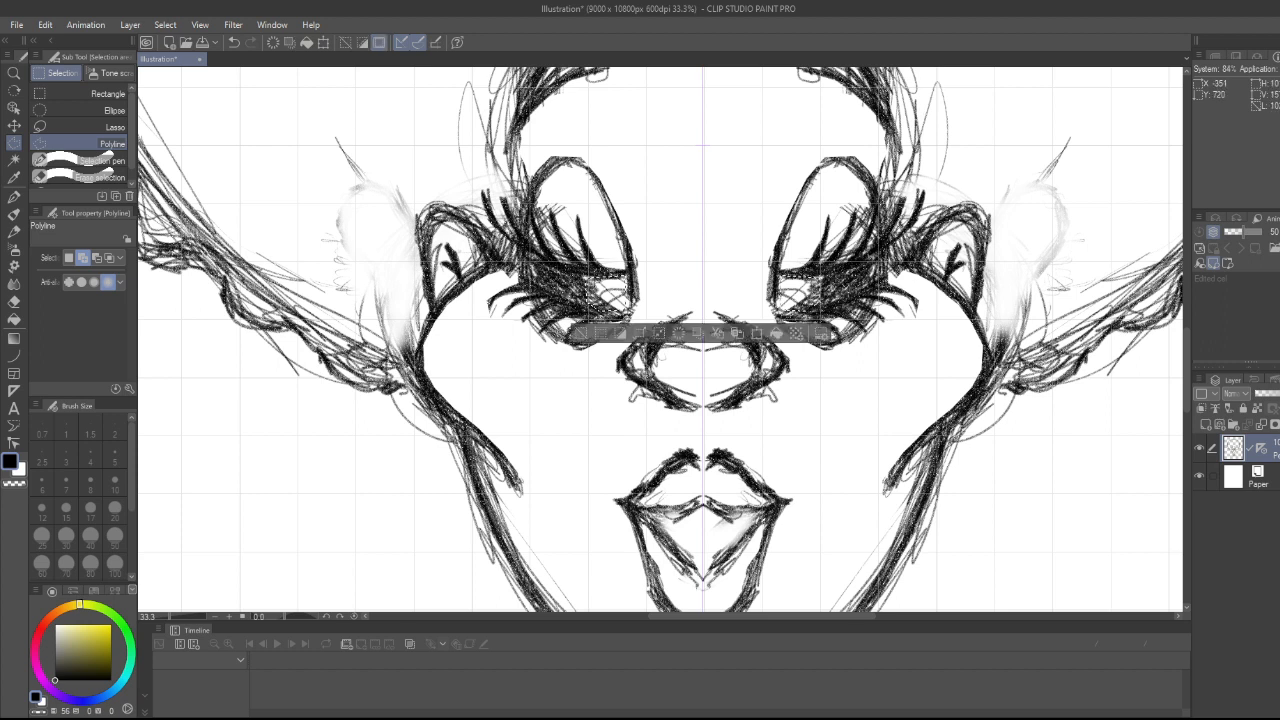
click(620, 335)
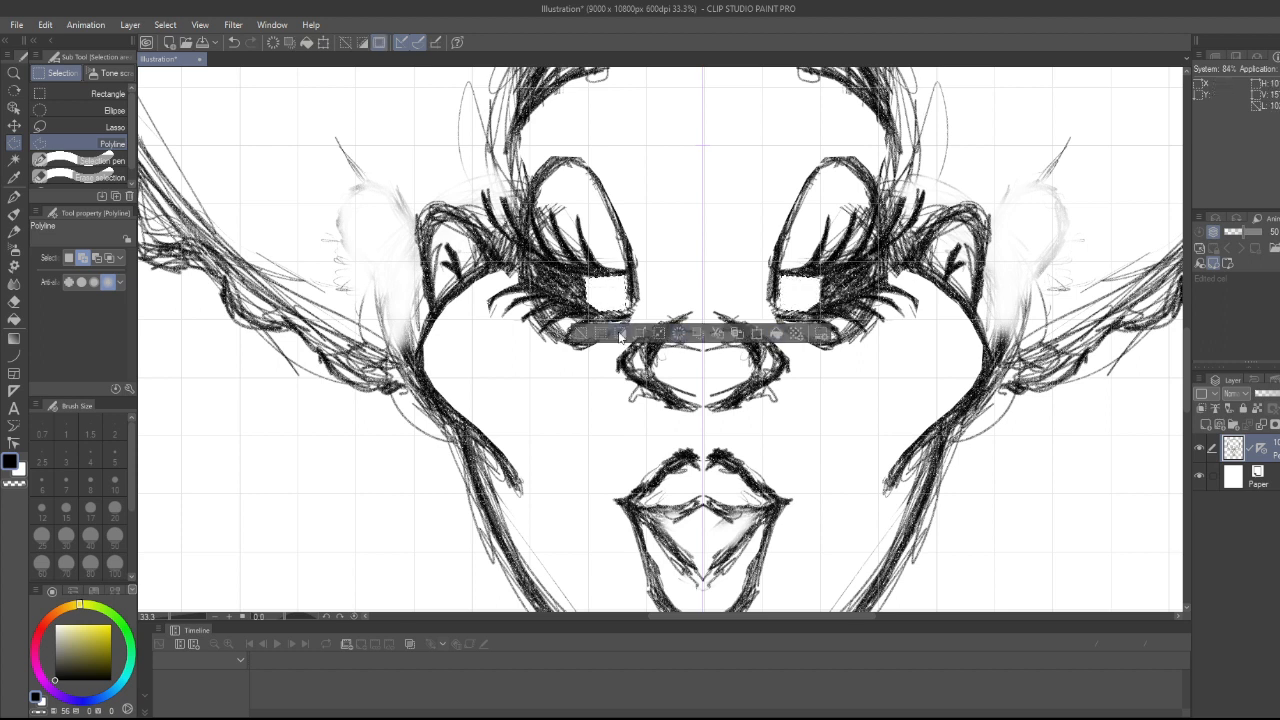
click(580, 335)
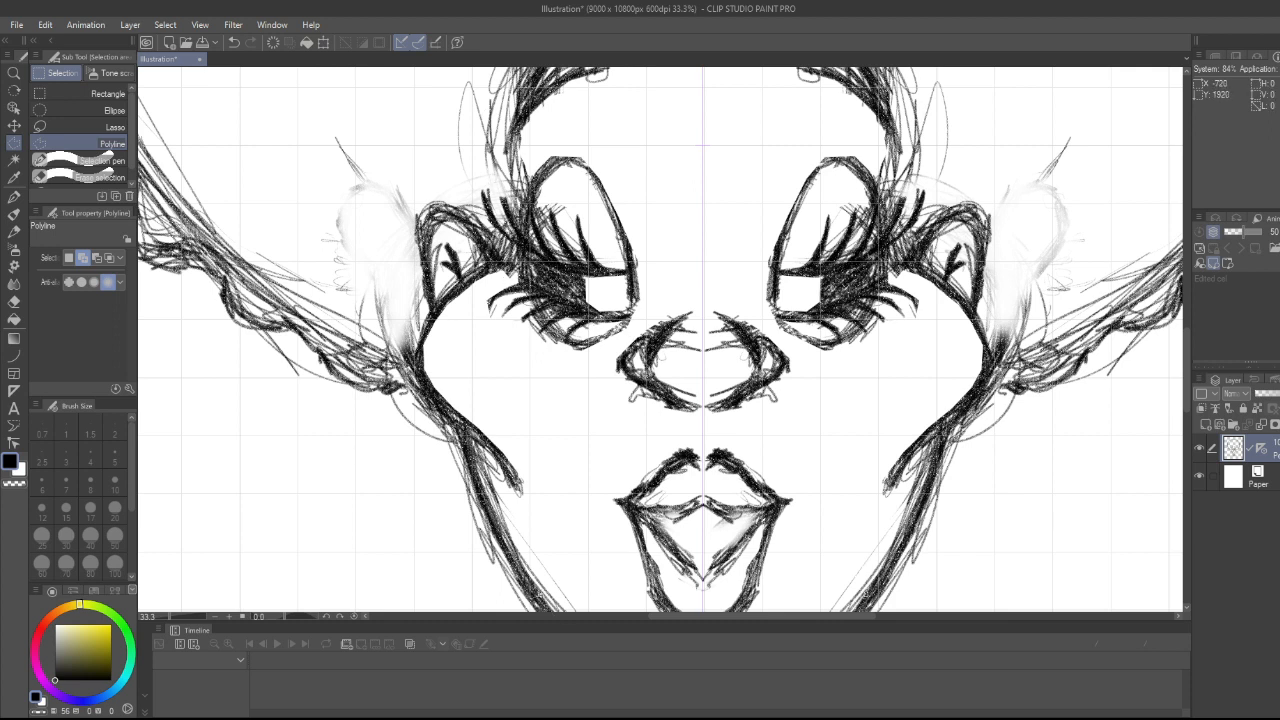
- Clear the stray lines between the cheekbone strokes and the jaw on both sides using a Polyline selection, then deselect
click(540, 596)
click(501, 540)
click(480, 489)
click(466, 434)
click(521, 500)
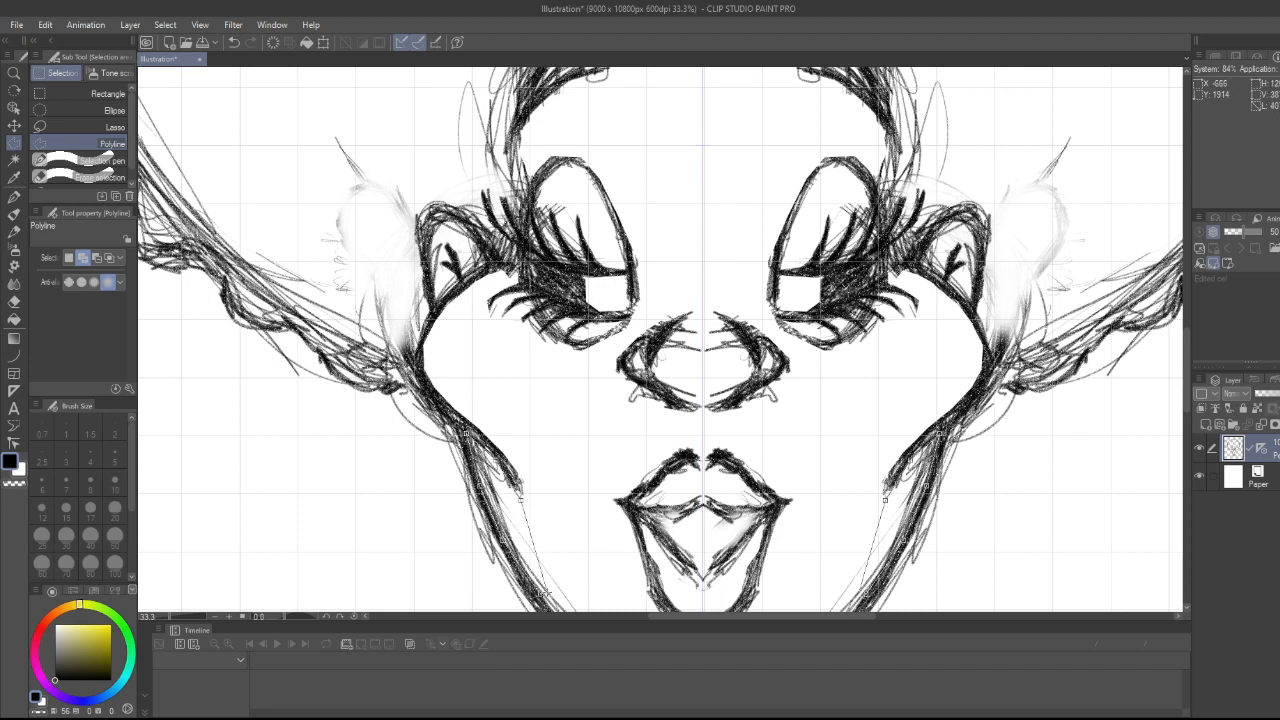
click(541, 594)
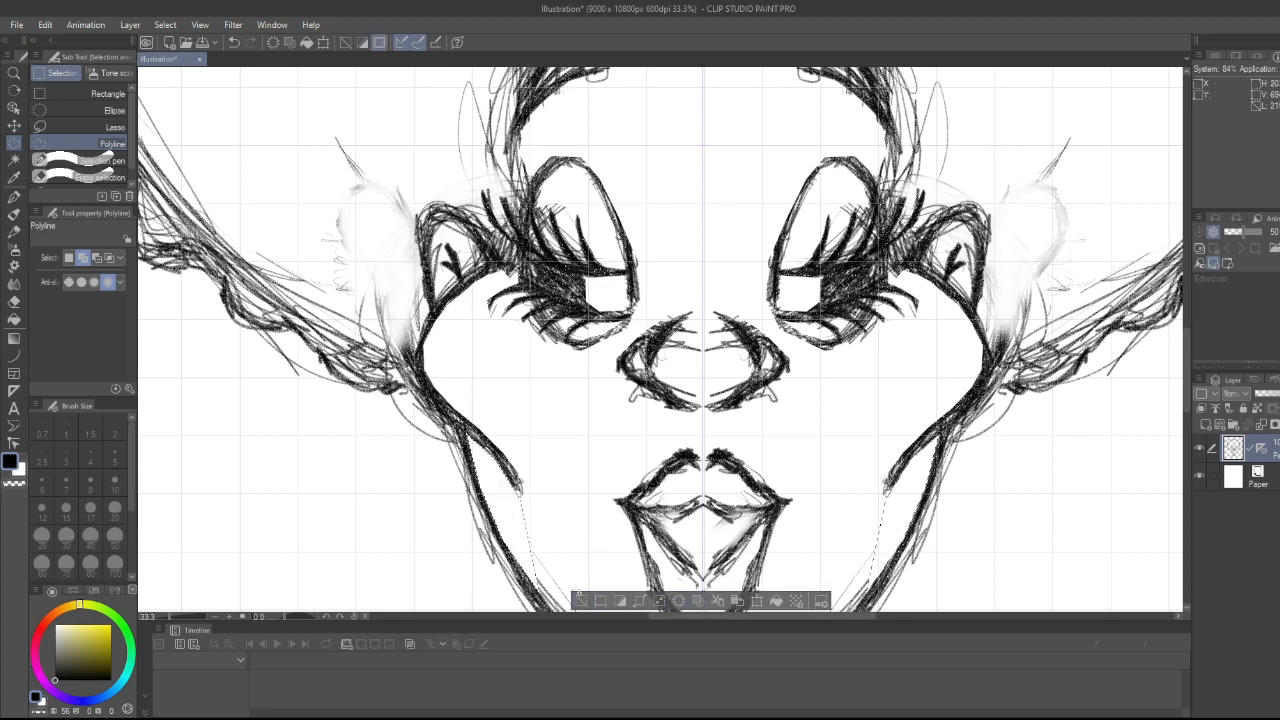
click(579, 597)
scroll(779, 413, down, 5)
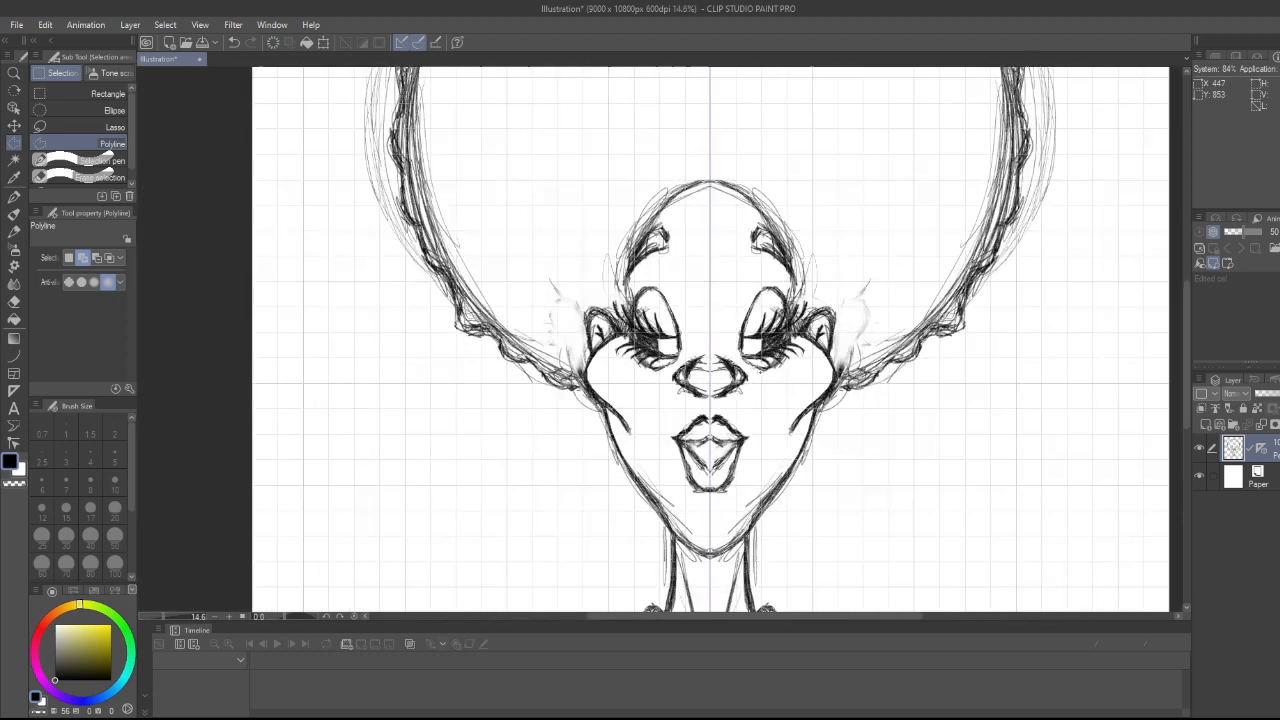
- Clear the loose sketch lines beneath both nostrils using a Polyline selection, then deselect
scroll(779, 413, up, 6)
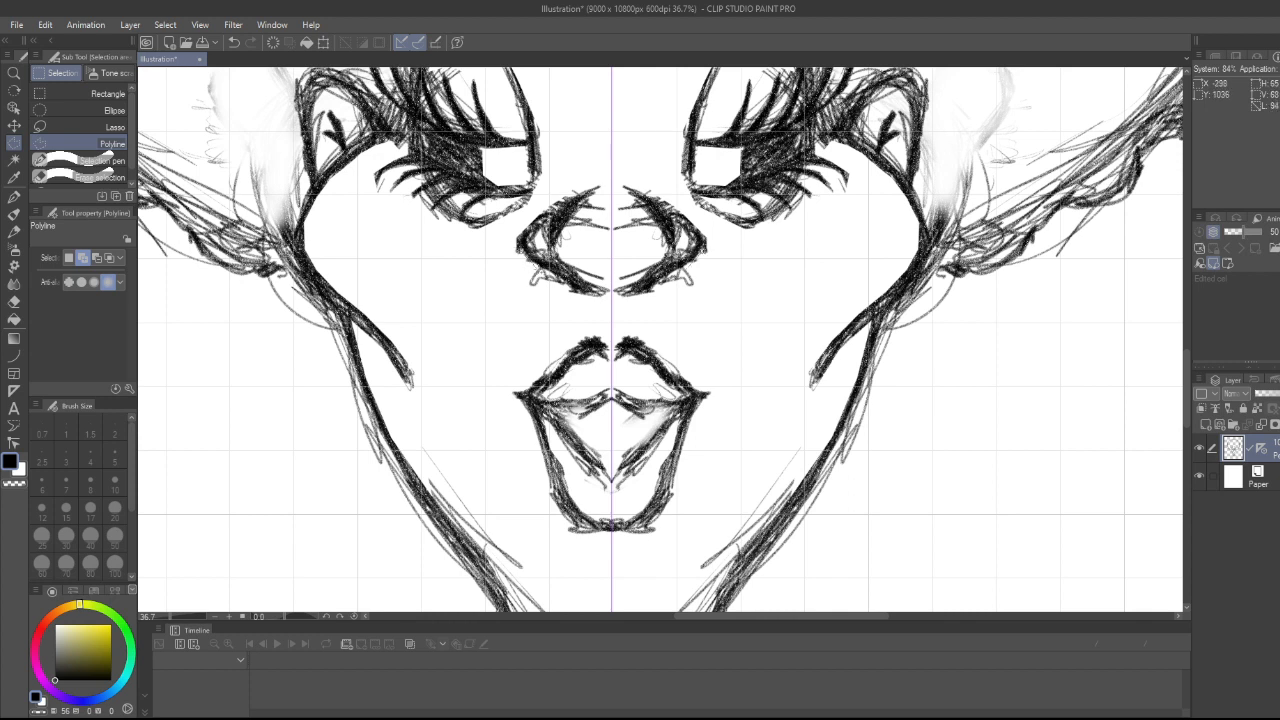
mouse_move(576, 308)
mouse_down()
mouse_move(506, 280)
mouse_move(508, 266)
mouse_up()
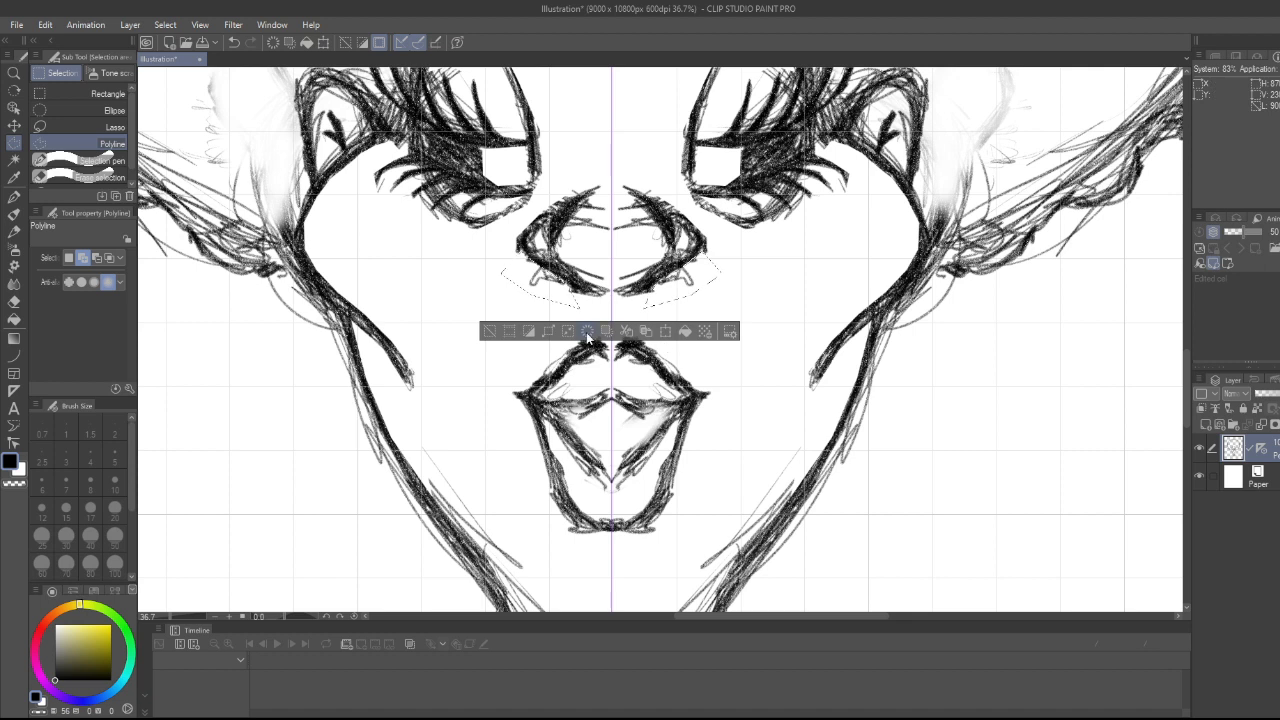
click(489, 331)
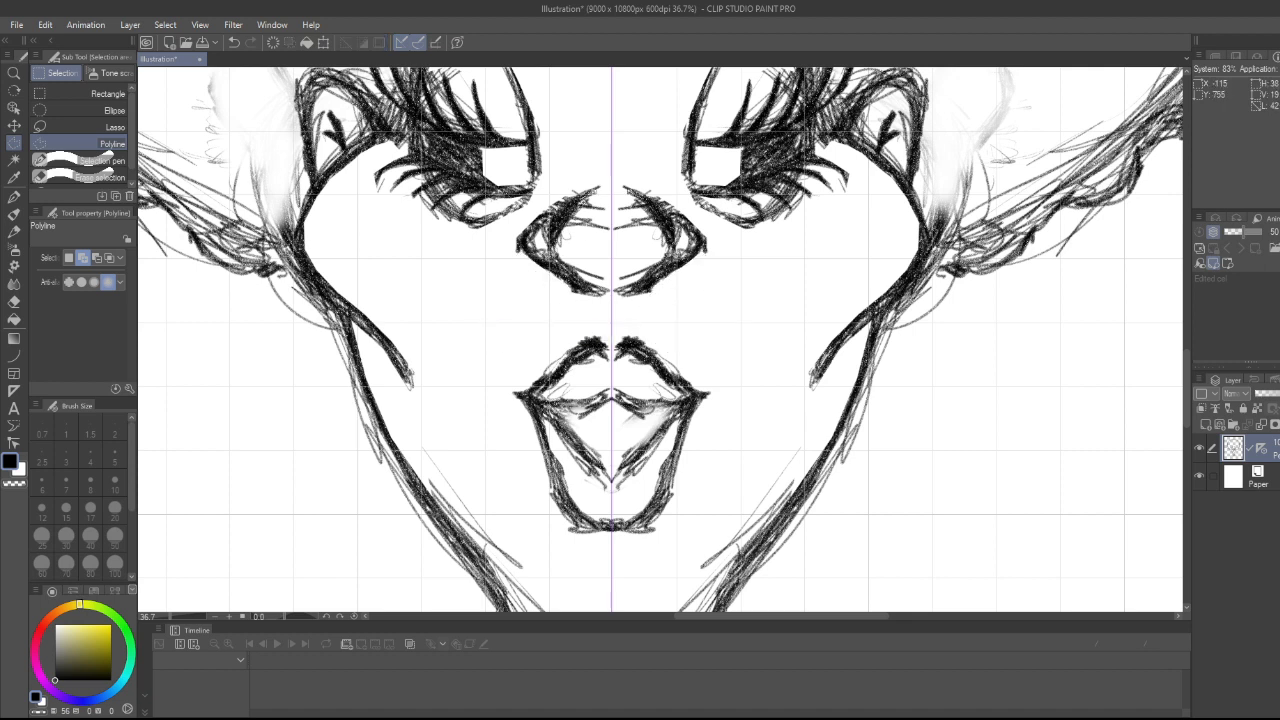
- Clear the stray lines crossing the middle of the nose using a narrow Polyline selection along the centre line, then deselect
click(579, 279)
click(597, 289)
click(608, 288)
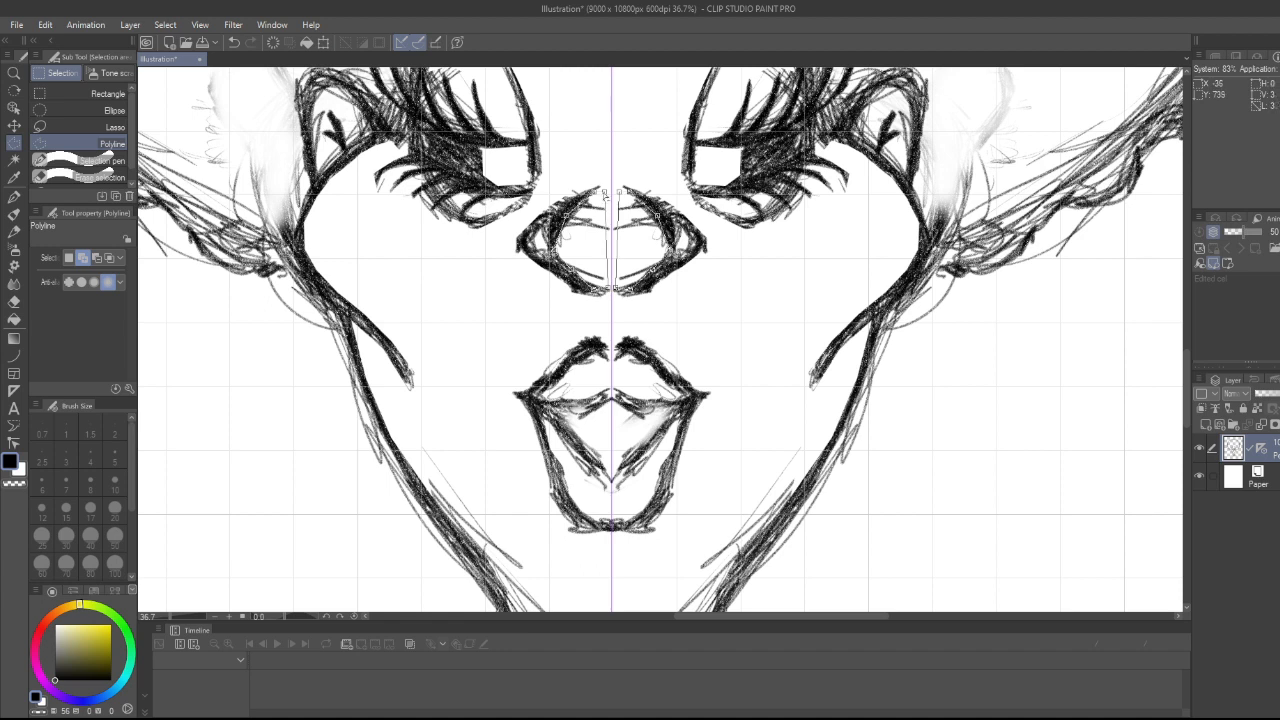
click(602, 194)
click(592, 314)
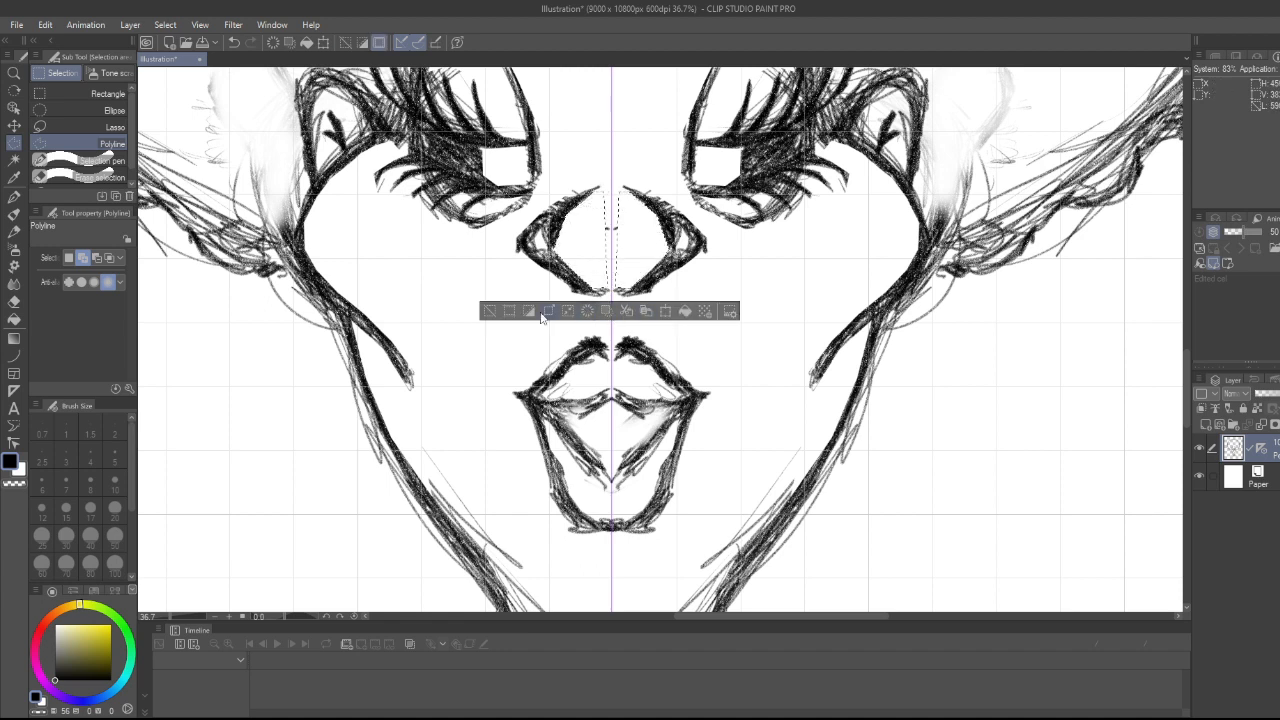
click(500, 312)
- Add curved Real pencil strokes for the outer nostril wings and short strokes beneath the inner part of both lower lids
scroll(611, 228, down, 8)
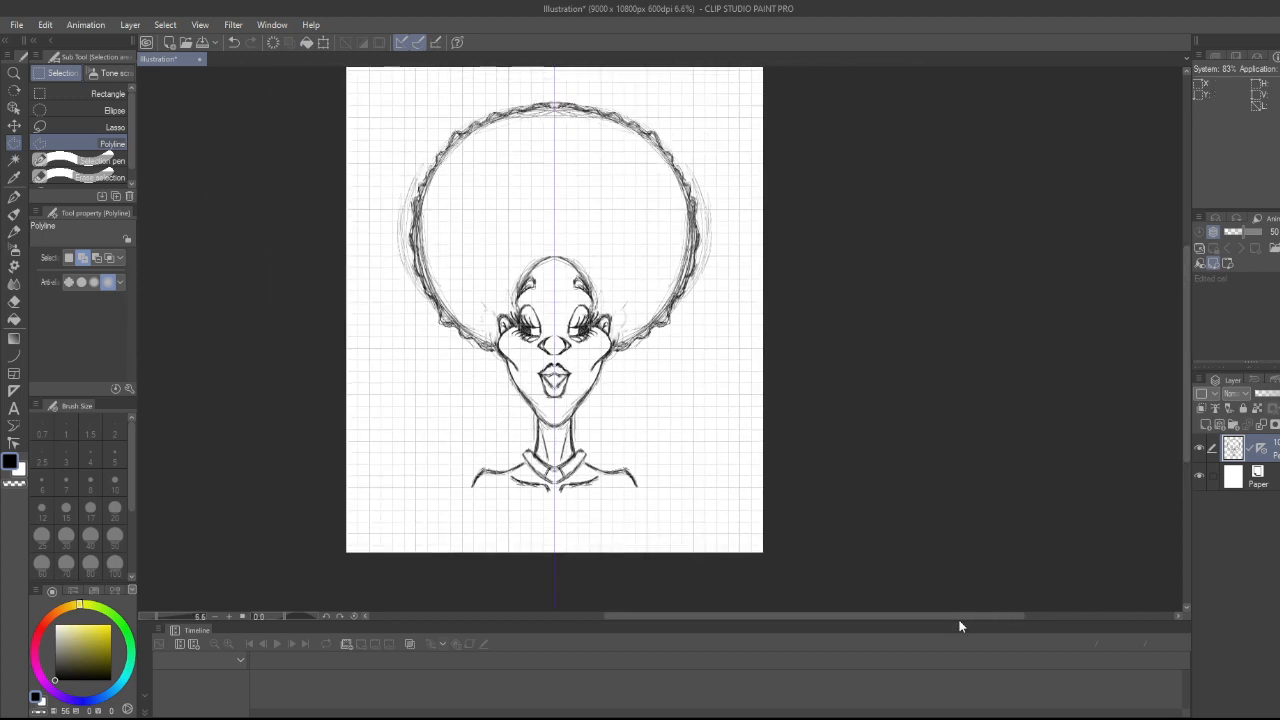
drag(958, 617, 921, 617)
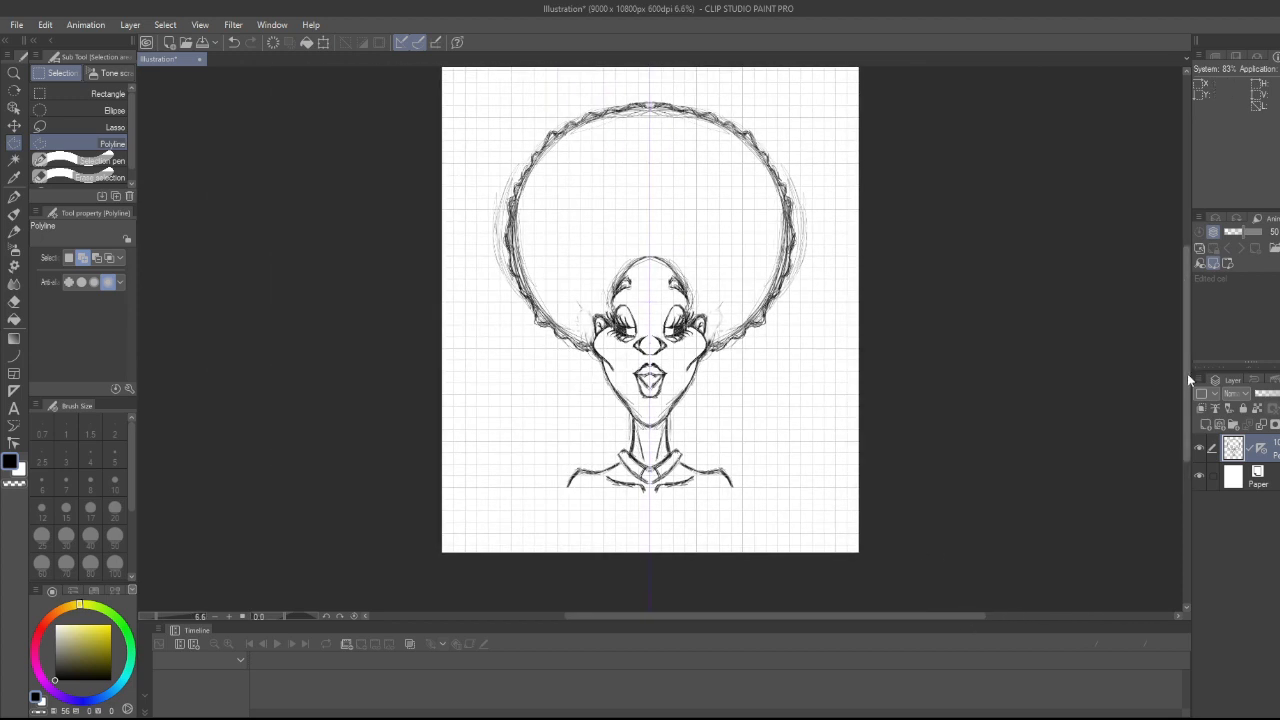
drag(1187, 375, 1188, 358)
scroll(709, 311, up, 6)
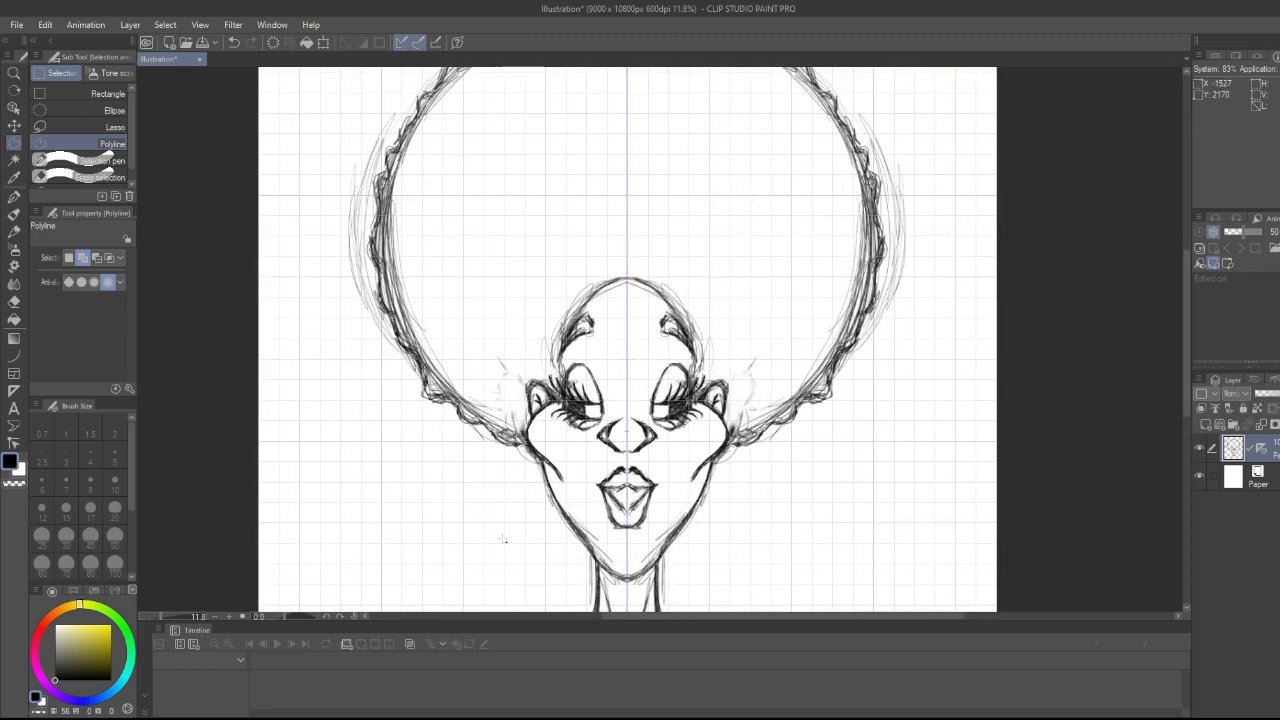
scroll(535, 500, up, 5)
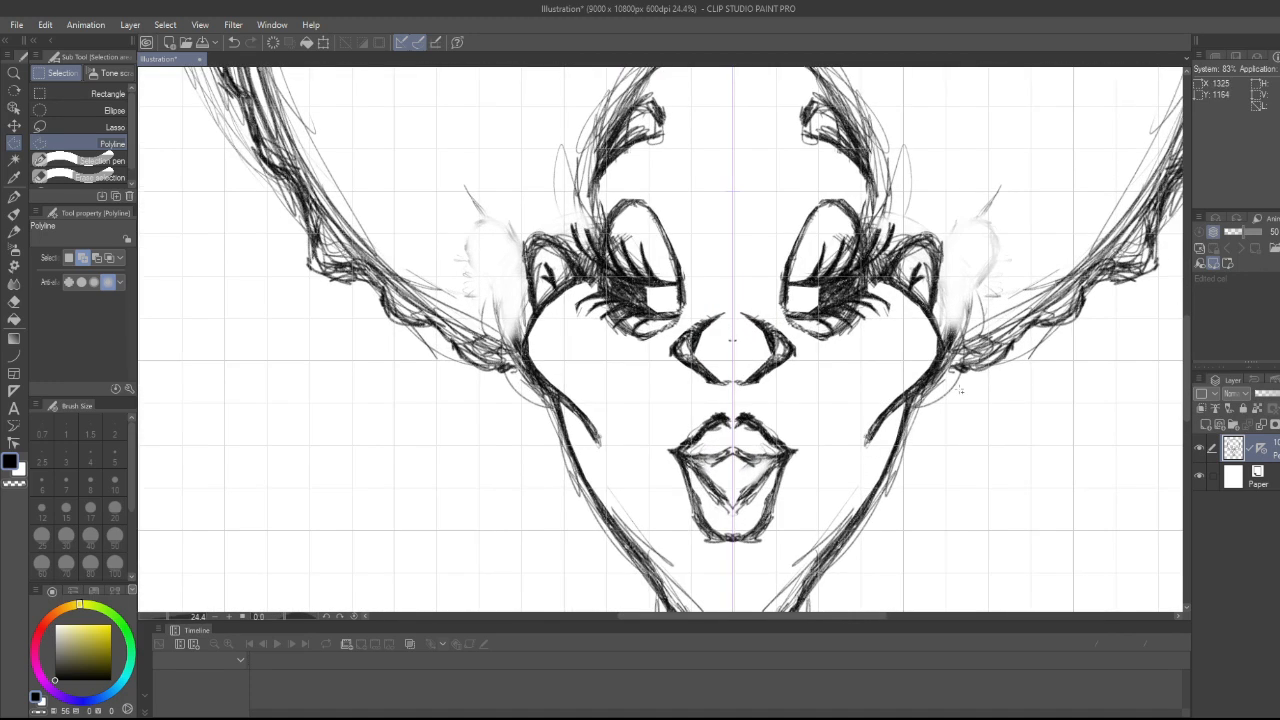
scroll(960, 390, up, 1)
key(p)
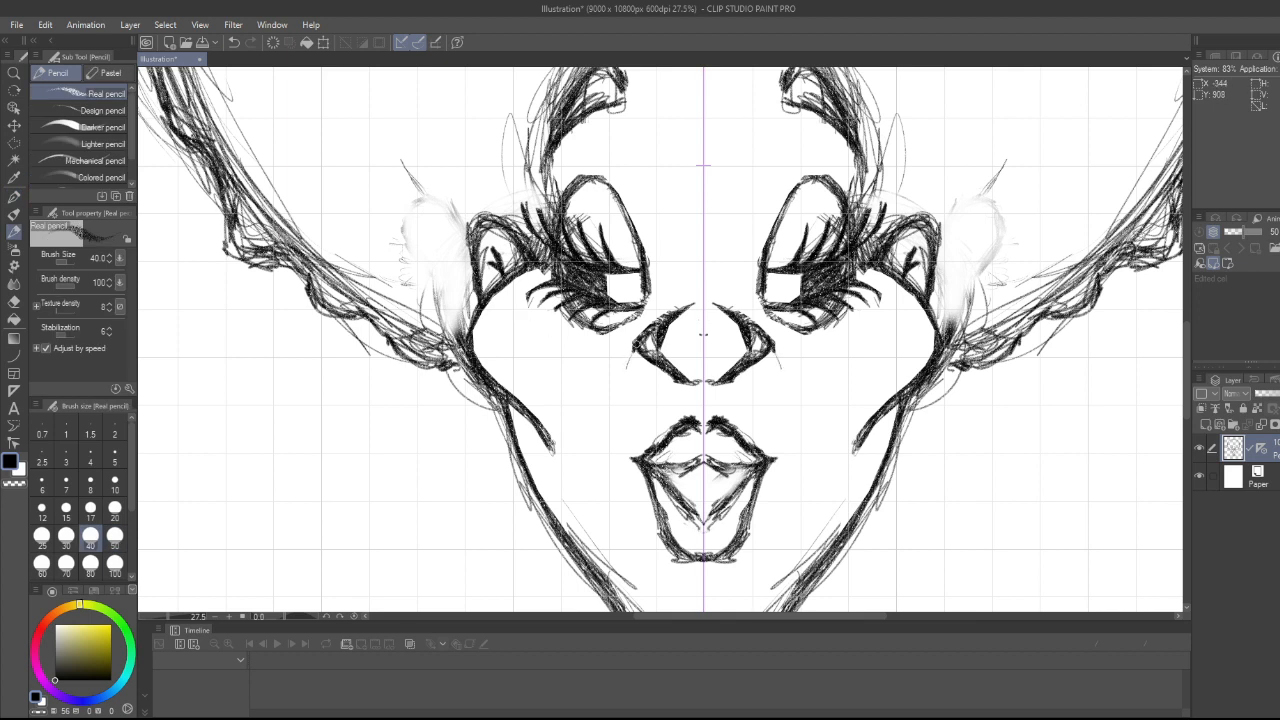
drag(635, 347, 627, 375)
mouse_move(608, 332)
mouse_down()
mouse_move(584, 342)
mouse_move(597, 337)
mouse_up()
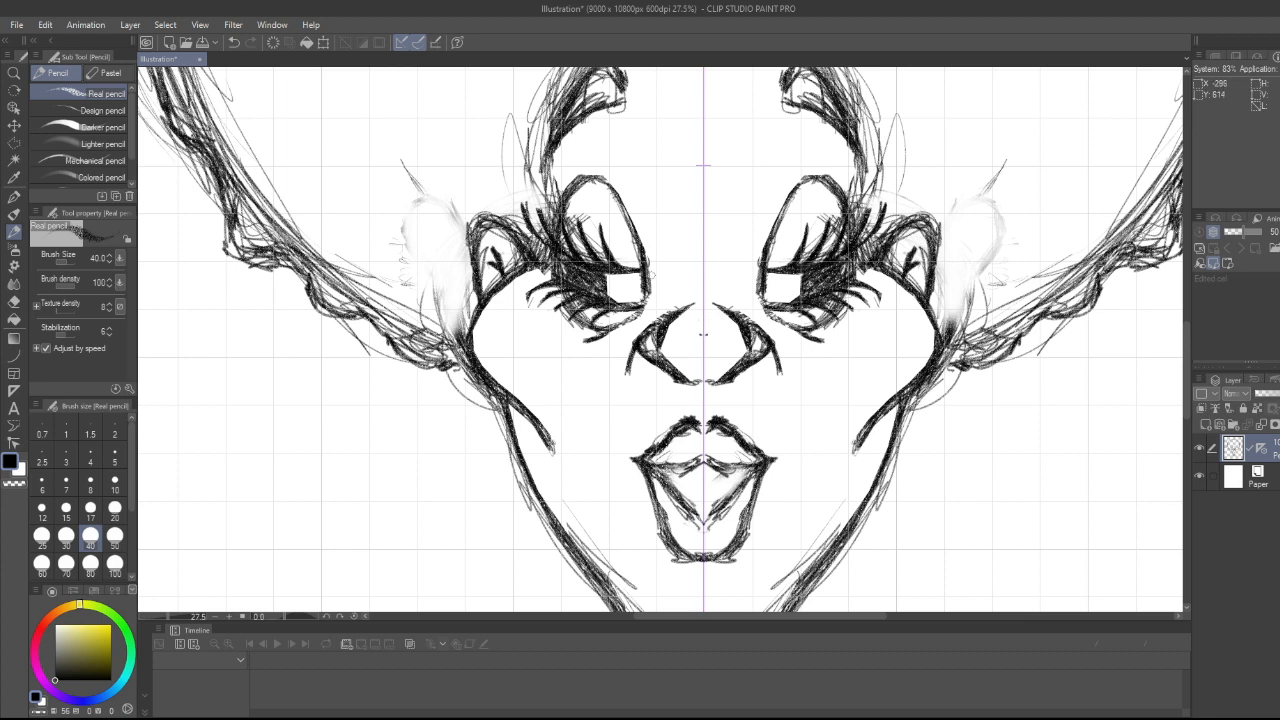
- Pencil short strokes beside the inner eye corners and a vertical line down the centre of the nose bridge
mouse_move(654, 266)
mouse_down()
mouse_move(646, 298)
mouse_move(677, 309)
mouse_up()
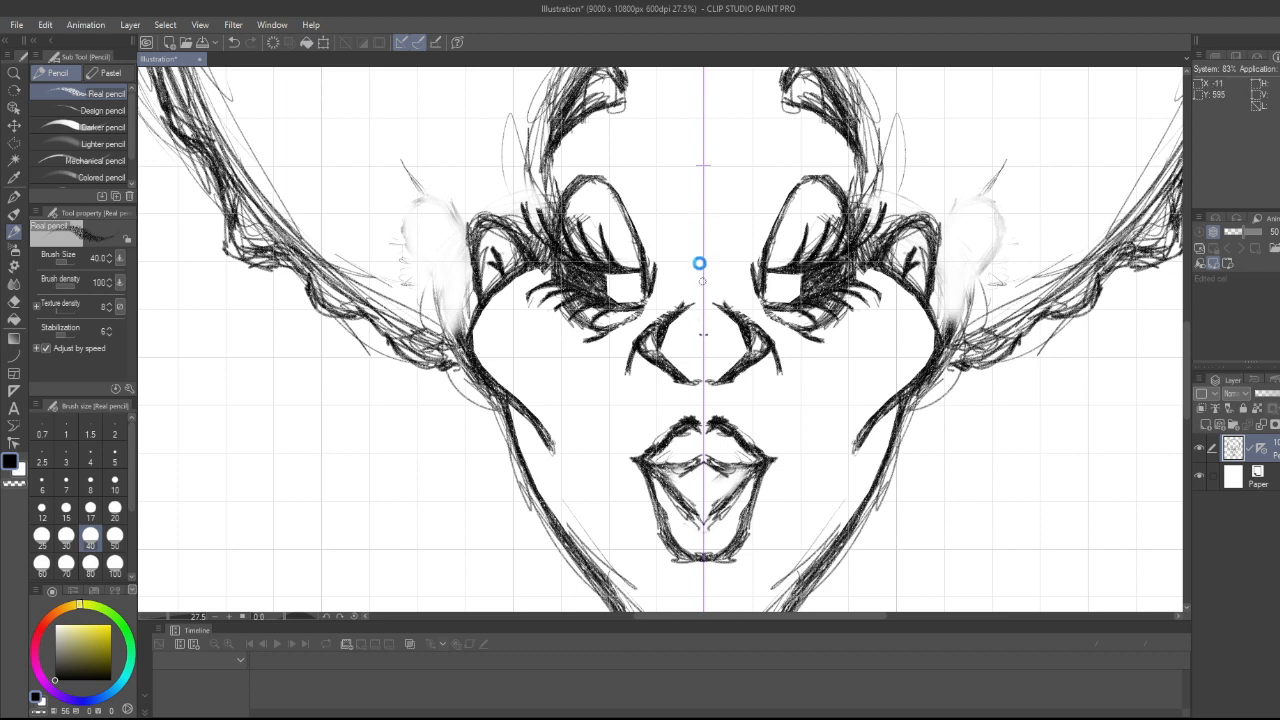
drag(703, 271, 704, 196)
- Duplicate the sketch layer without its symmetrical ruler and hide the original layer
scroll(723, 206, down, 6)
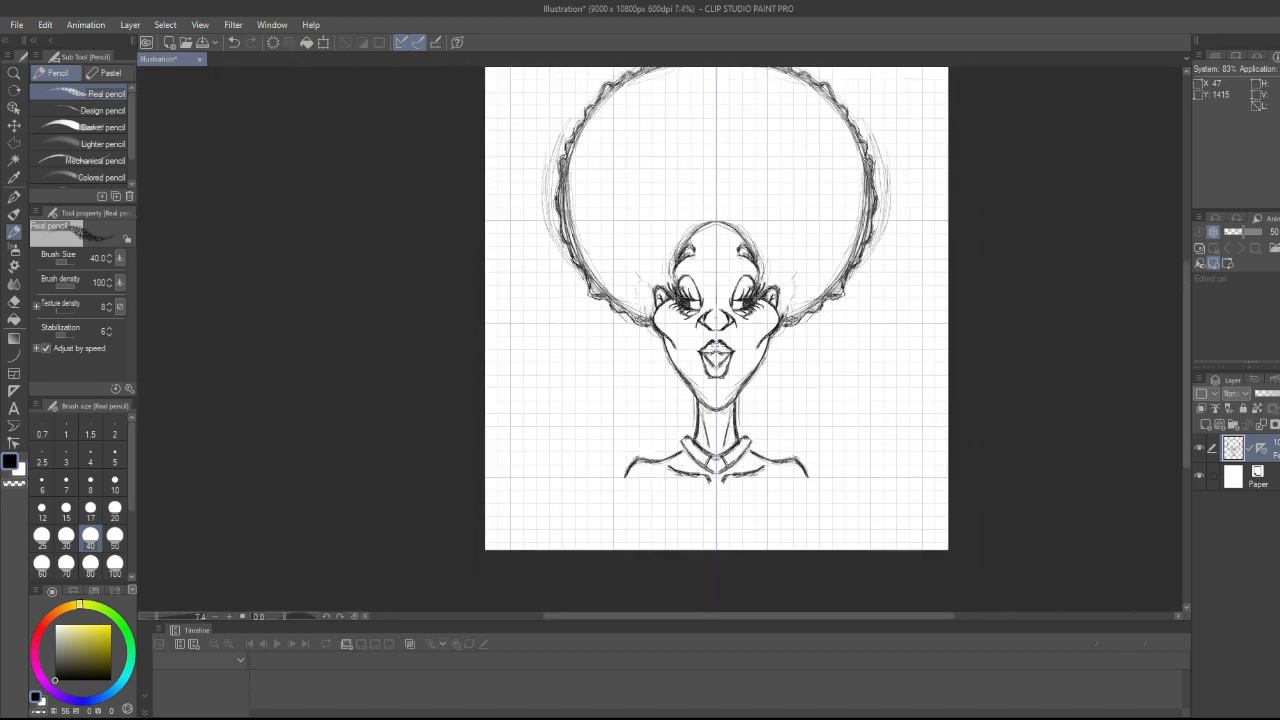
scroll(713, 386, down, 1)
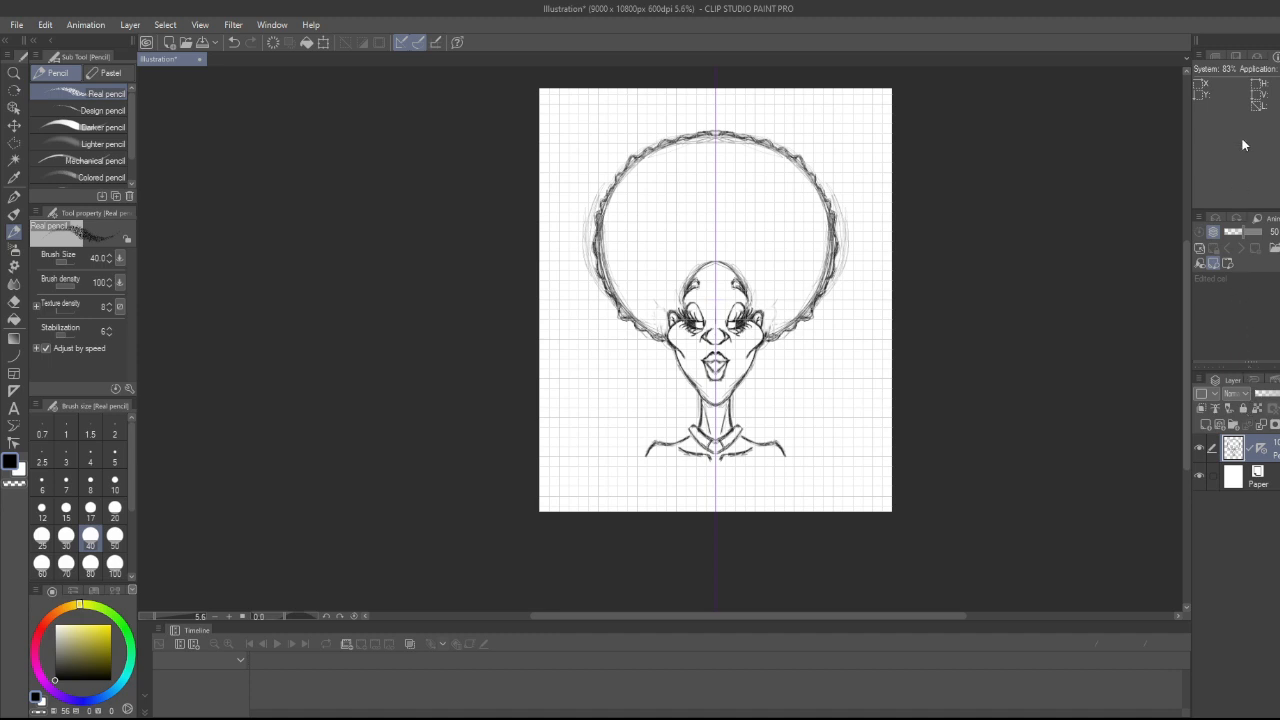
click(1231, 197)
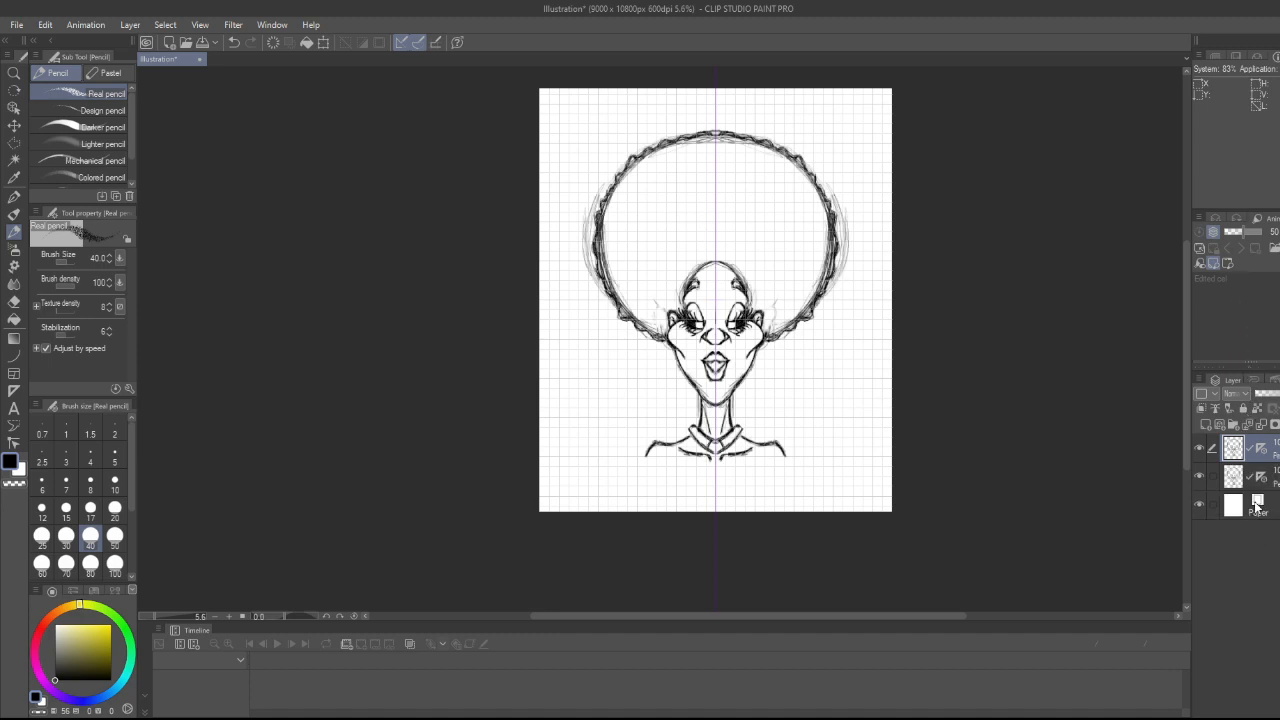
click(1200, 477)
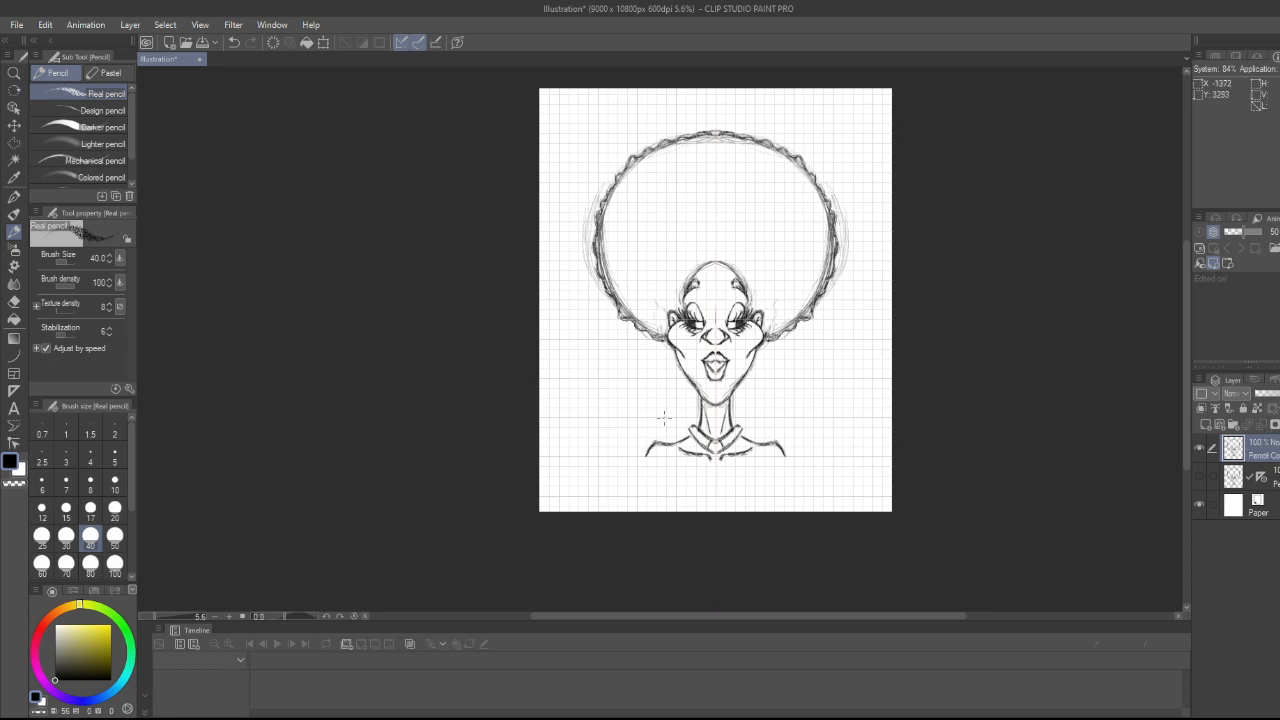
- Clear the dark iris hatching from the right-hand eye using a four-sided Polyline selection, then deselect
scroll(740, 346, up, 5)
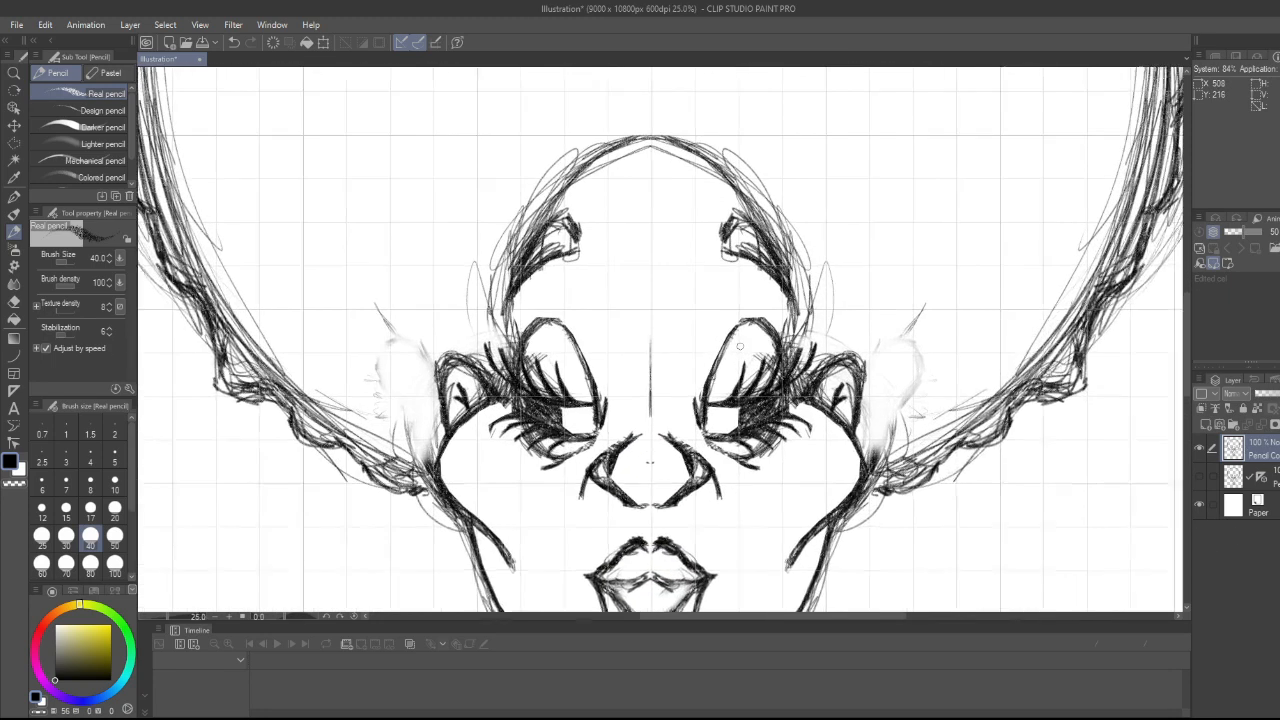
scroll(740, 346, up, 1)
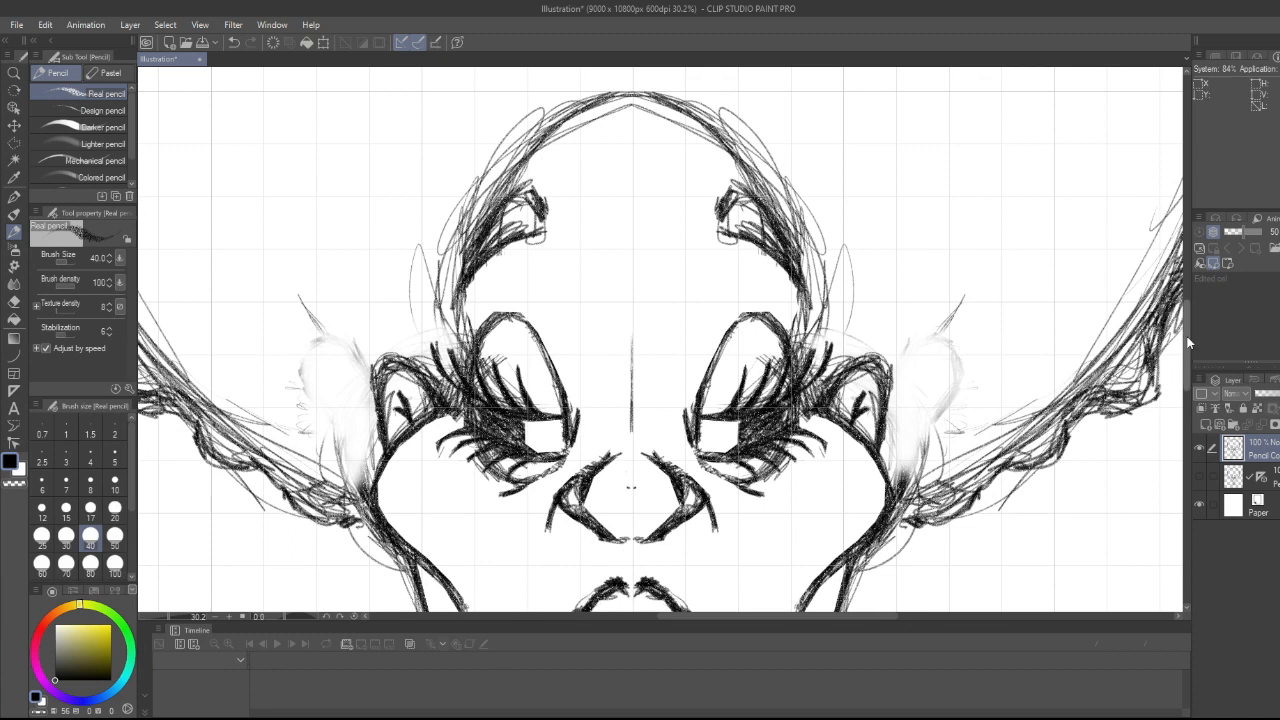
drag(1188, 343, 1188, 330)
scroll(880, 312, up, 1)
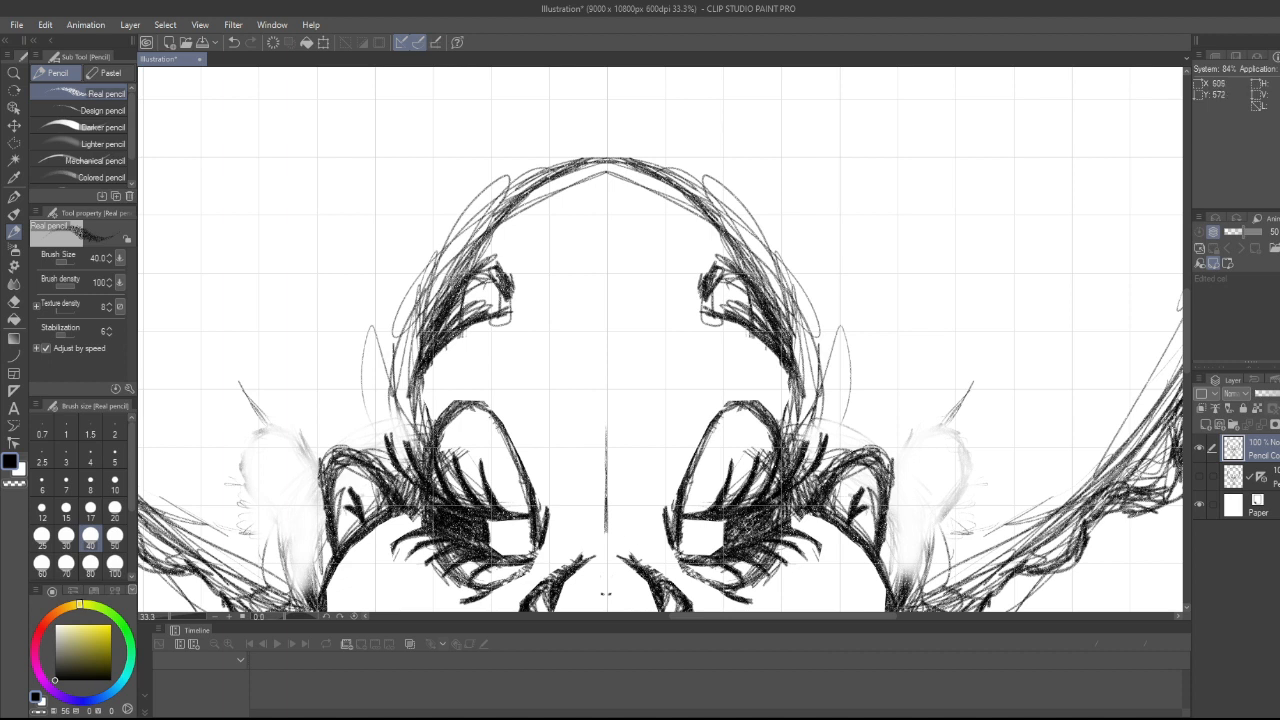
key(m)
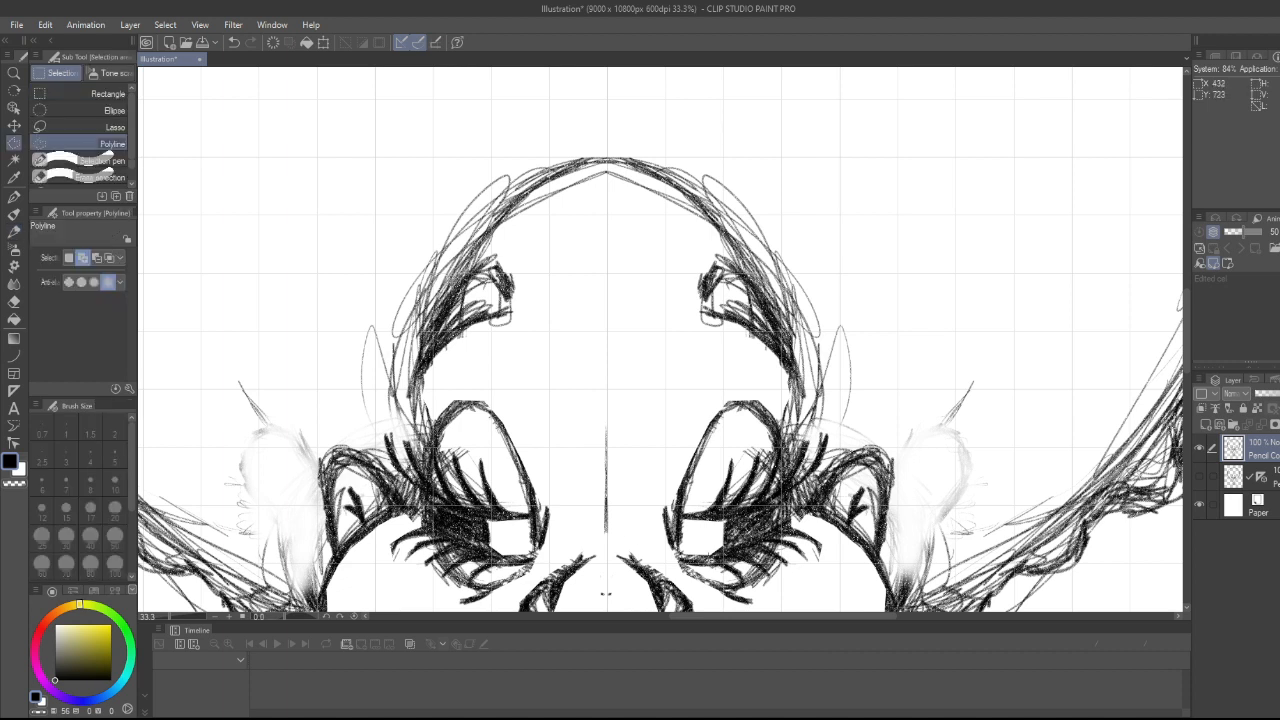
click(707, 552)
click(779, 526)
click(781, 503)
click(709, 520)
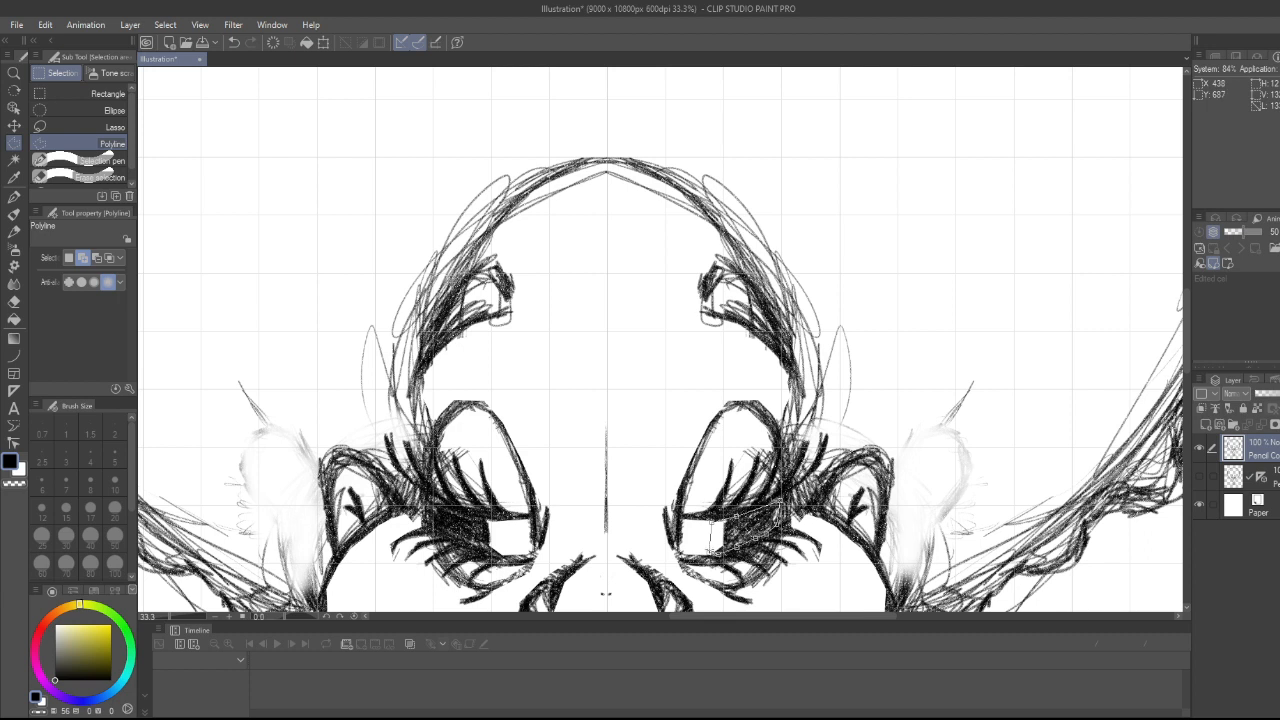
click(707, 552)
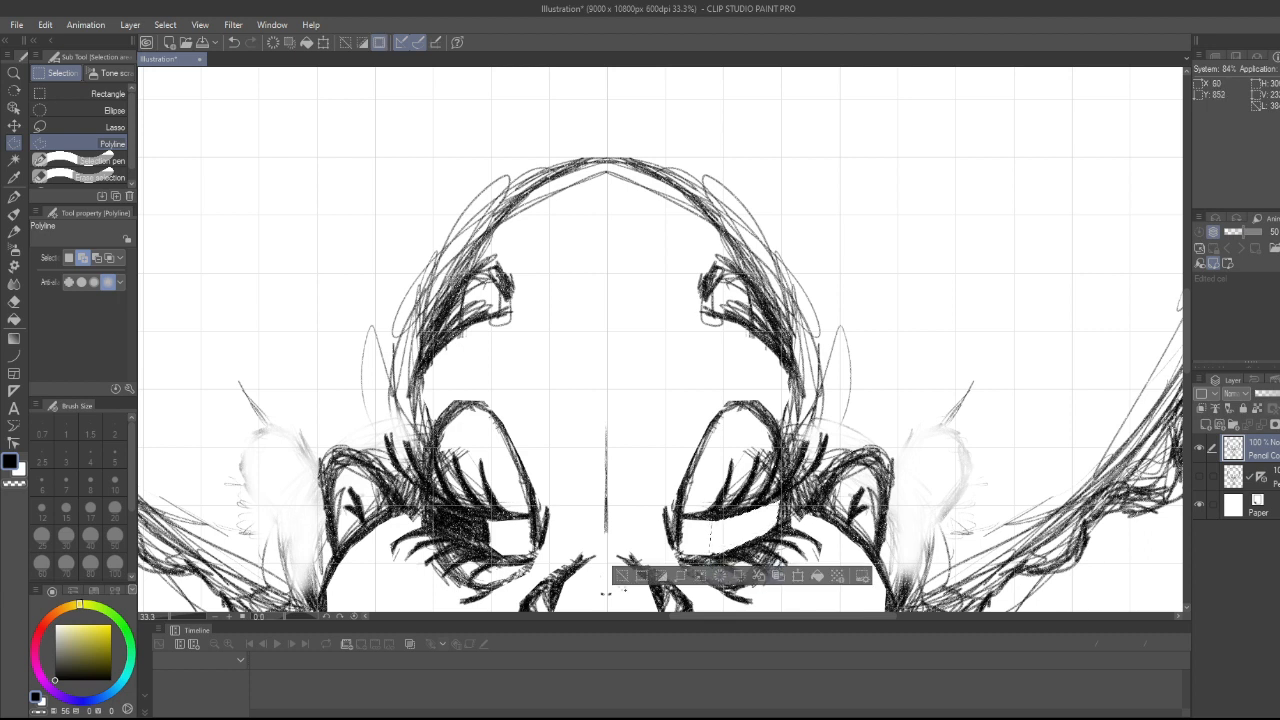
click(621, 575)
- Redraw the right-hand eye's iris towards the inner corner and fill it with dark Real pencil hatching
key(p)
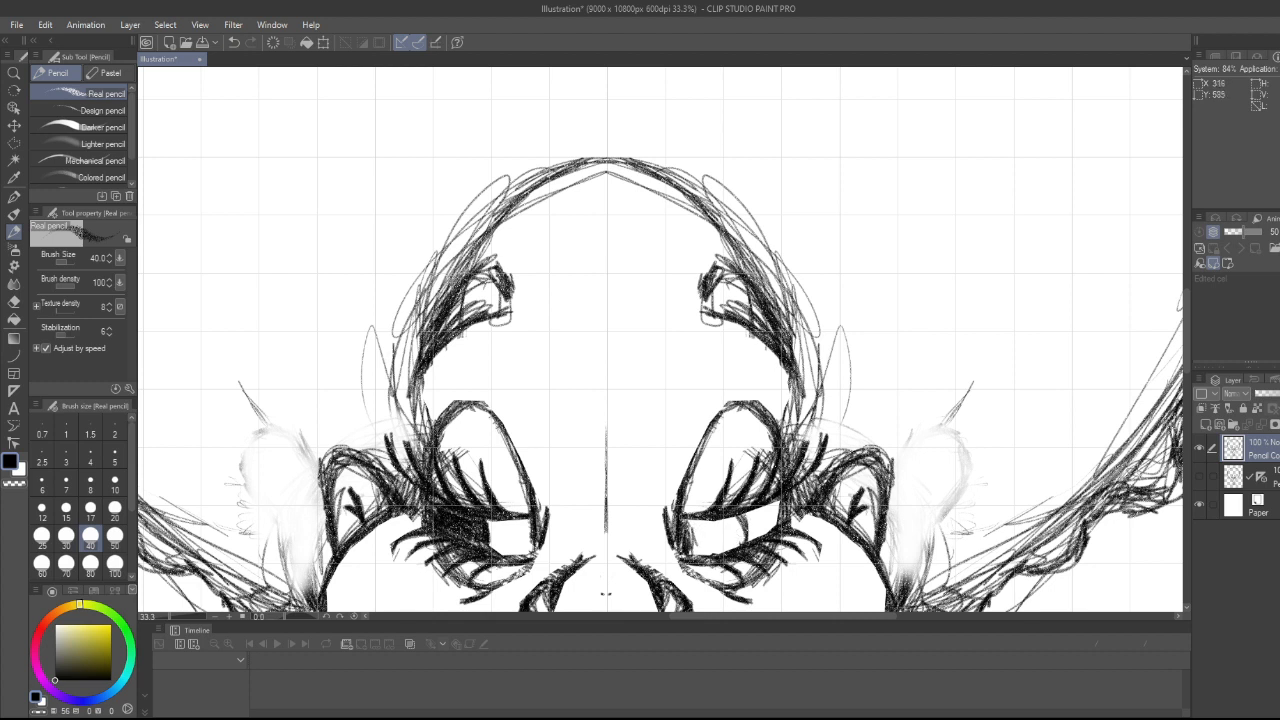
mouse_move(684, 517)
mouse_down()
mouse_move(695, 545)
mouse_move(709, 524)
mouse_move(690, 528)
mouse_move(692, 552)
mouse_move(699, 530)
mouse_move(719, 551)
mouse_move(711, 530)
mouse_up()
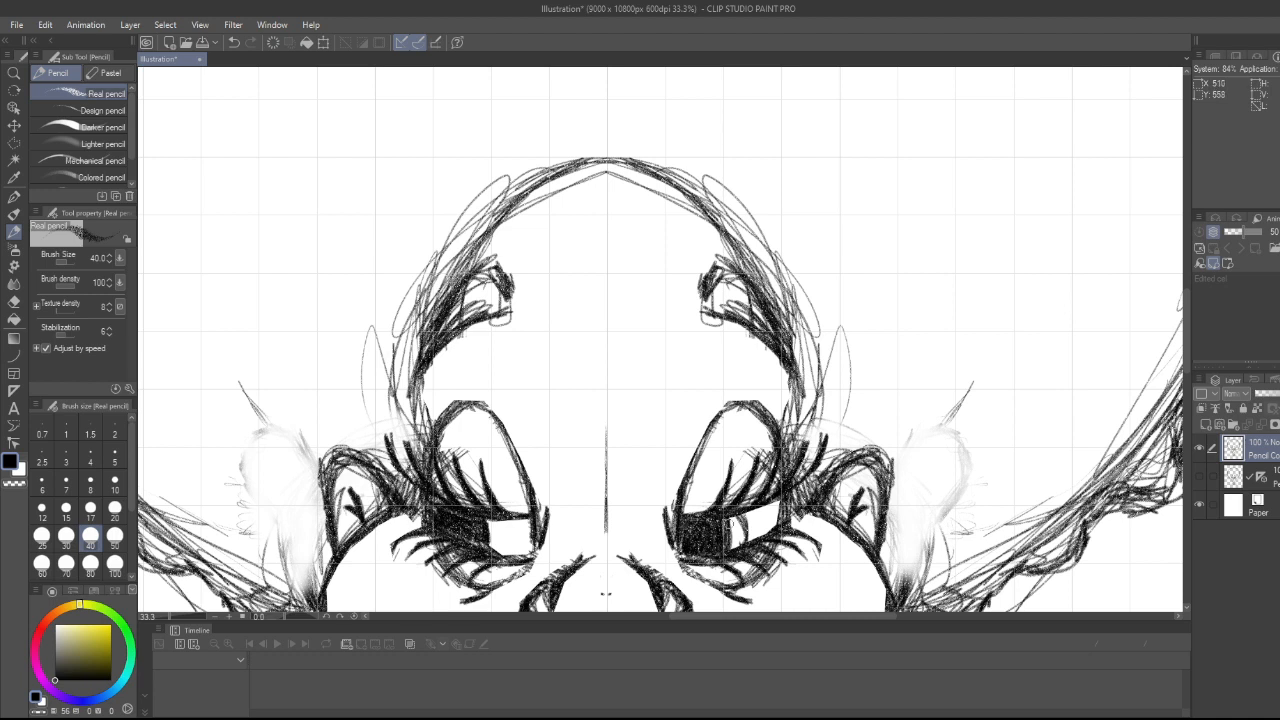
mouse_move(728, 552)
mouse_down()
mouse_move(746, 514)
mouse_move(736, 548)
mouse_up()
- Clear the right-hand eyebrow using a Polyline selection around it, then deselect
key(m)
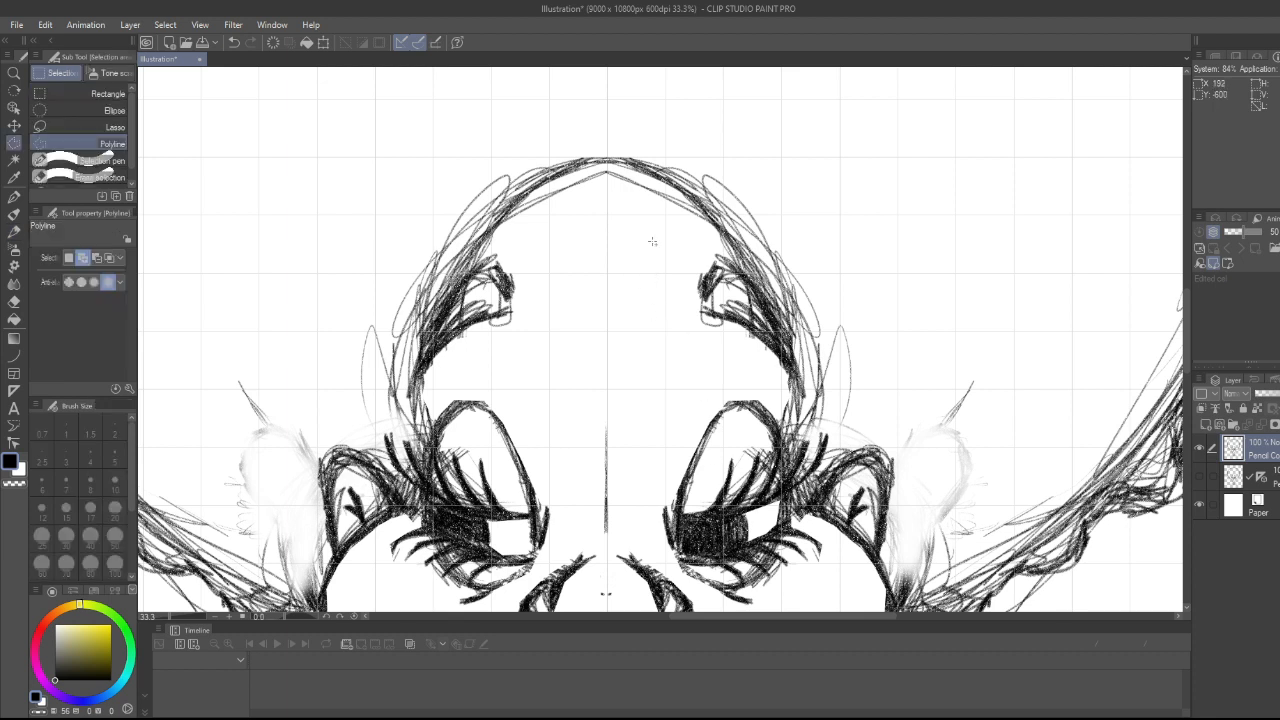
click(685, 317)
click(685, 259)
click(716, 245)
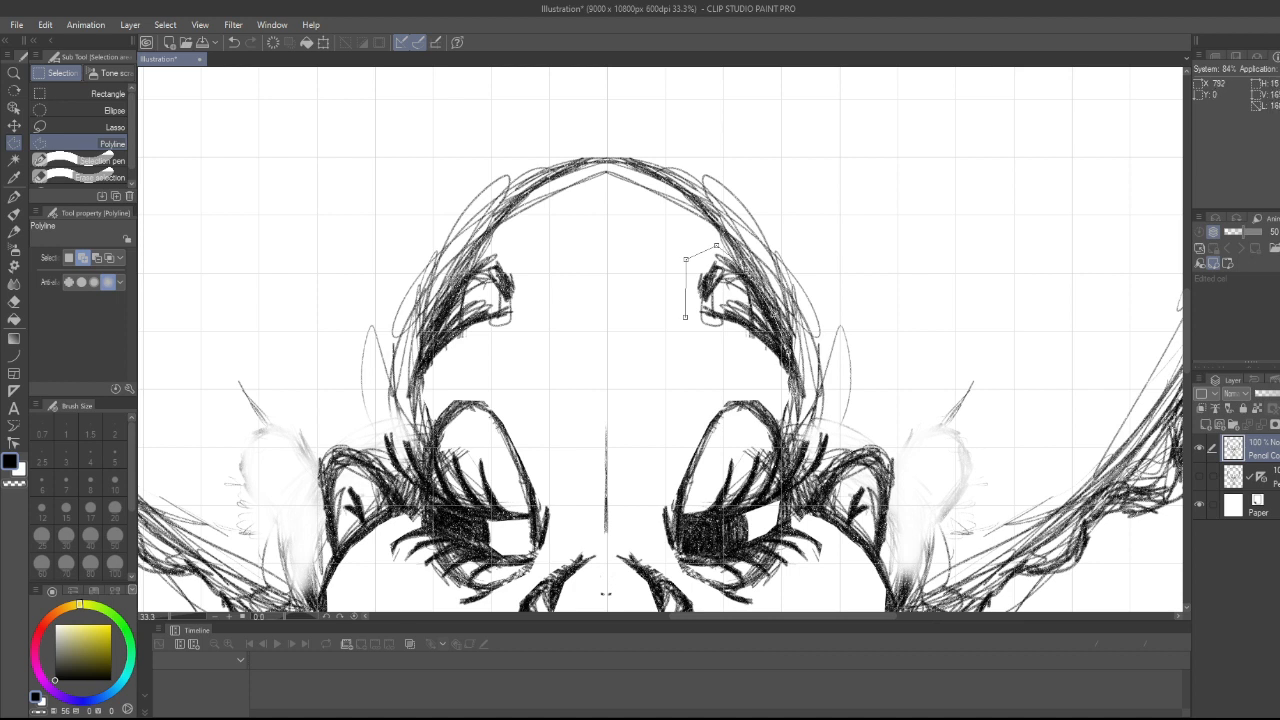
click(792, 394)
click(685, 317)
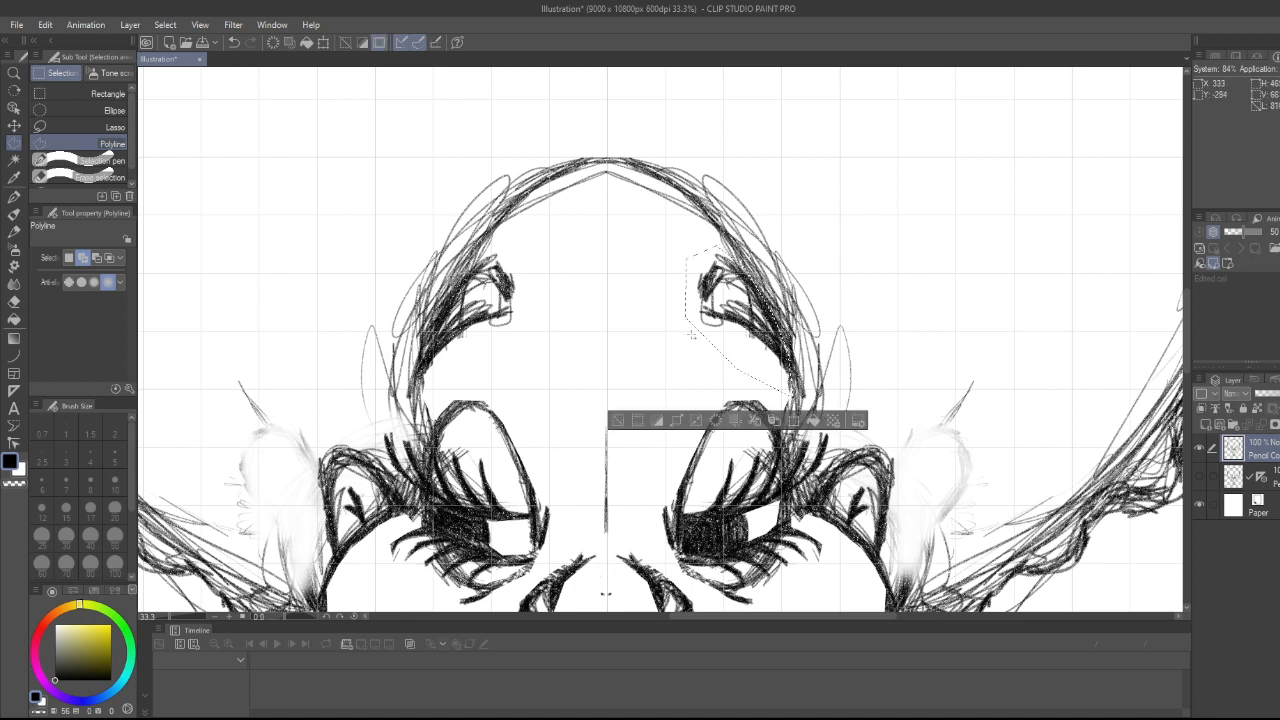
click(715, 421)
click(617, 420)
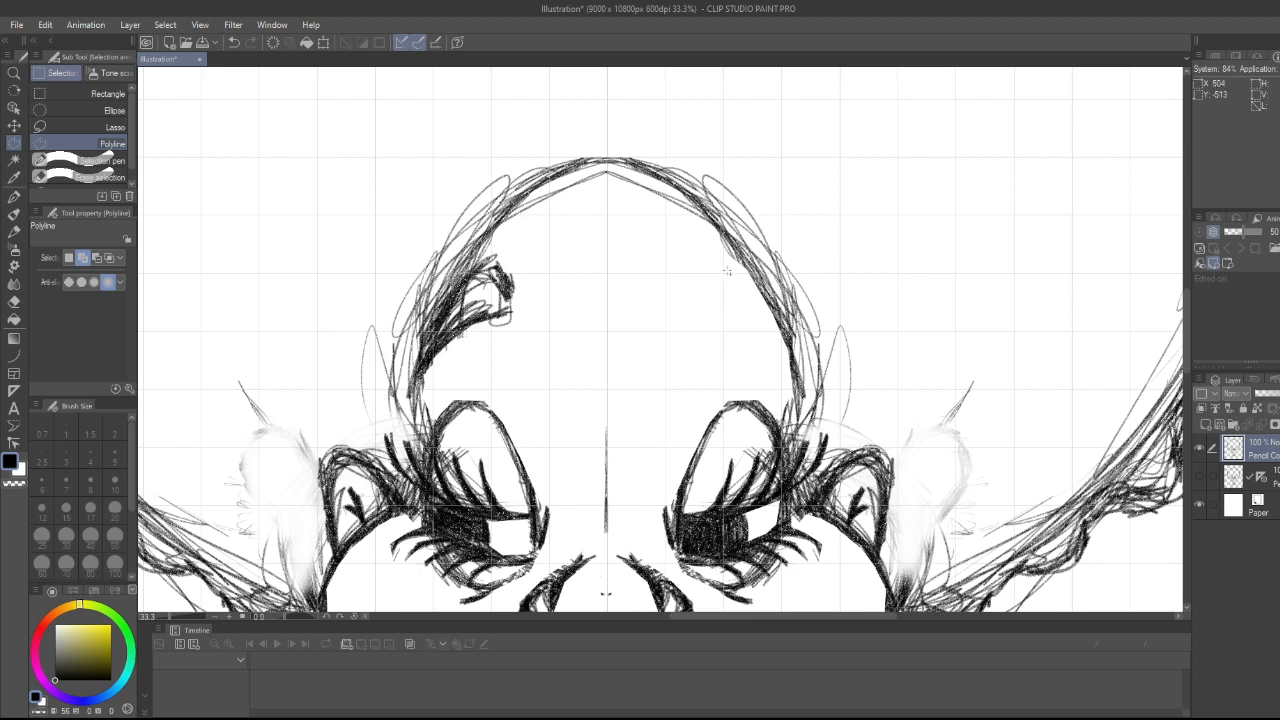
- Draw a lower, crescent-shaped right-hand eyebrow outline with the Real pencil, and darken the outline of the left-hand eyebrow
key(p)
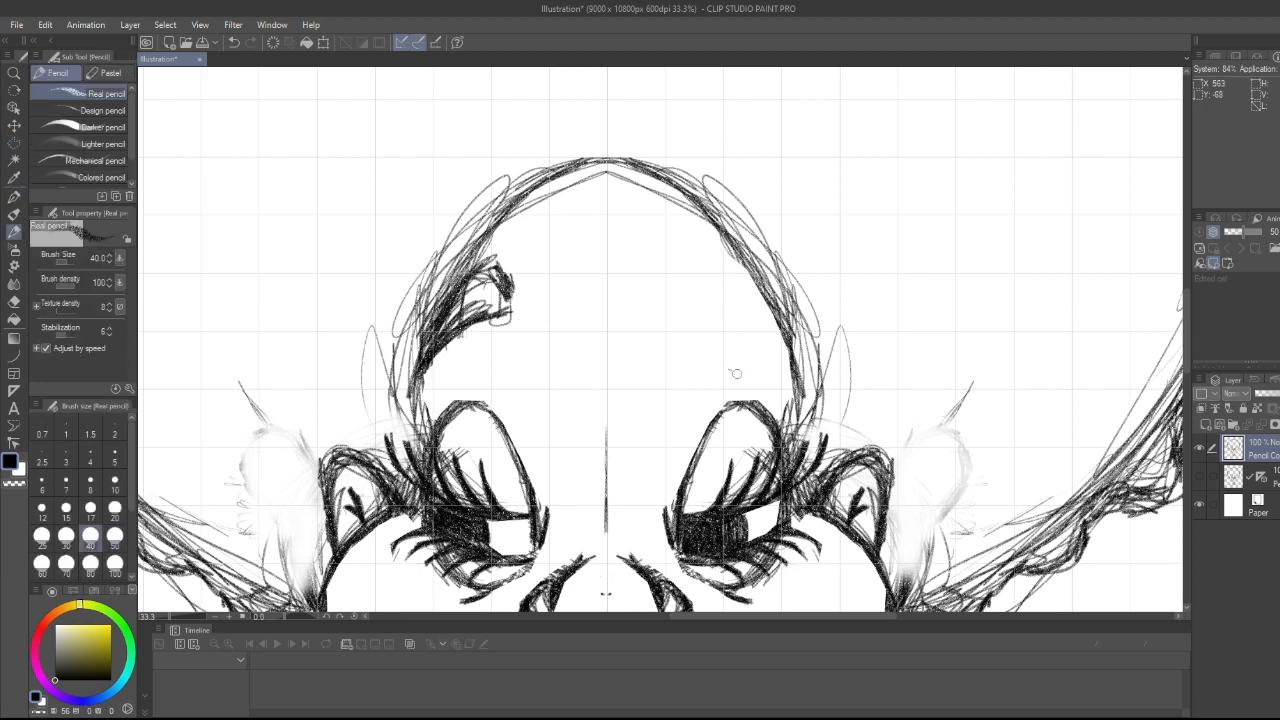
mouse_move(742, 370)
mouse_down()
mouse_move(694, 376)
mouse_move(772, 352)
mouse_move(735, 372)
mouse_move(670, 350)
mouse_move(704, 376)
mouse_move(662, 322)
mouse_move(672, 302)
mouse_move(666, 328)
mouse_move(684, 296)
mouse_move(700, 297)
mouse_move(740, 348)
mouse_move(778, 355)
mouse_move(706, 326)
mouse_move(741, 346)
mouse_up()
drag(698, 302, 712, 325)
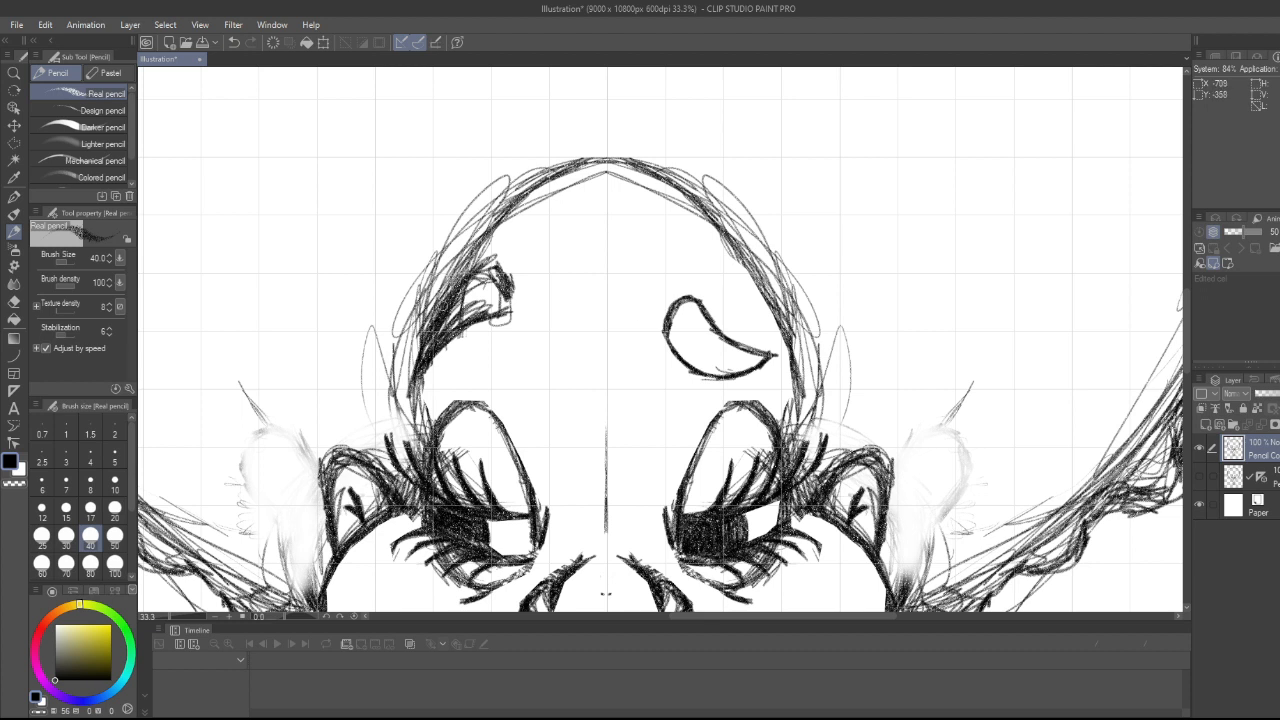
mouse_move(445, 312)
mouse_down()
mouse_move(495, 270)
mouse_move(502, 320)
mouse_move(512, 298)
mouse_move(415, 373)
mouse_move(421, 362)
mouse_up()
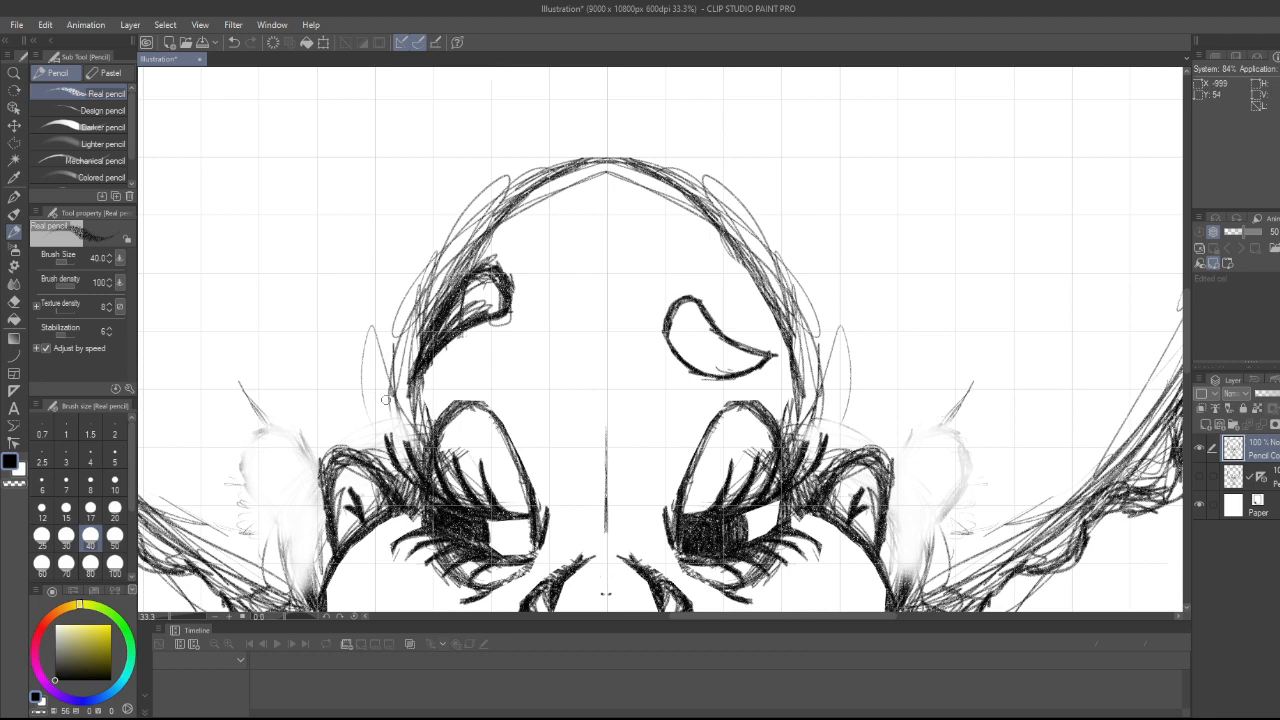
- Show and activate the original symmetrical layer, and sketch a round arch over the head from ear to ear with short strokes beneath its crown
scroll(385, 400, down, 4)
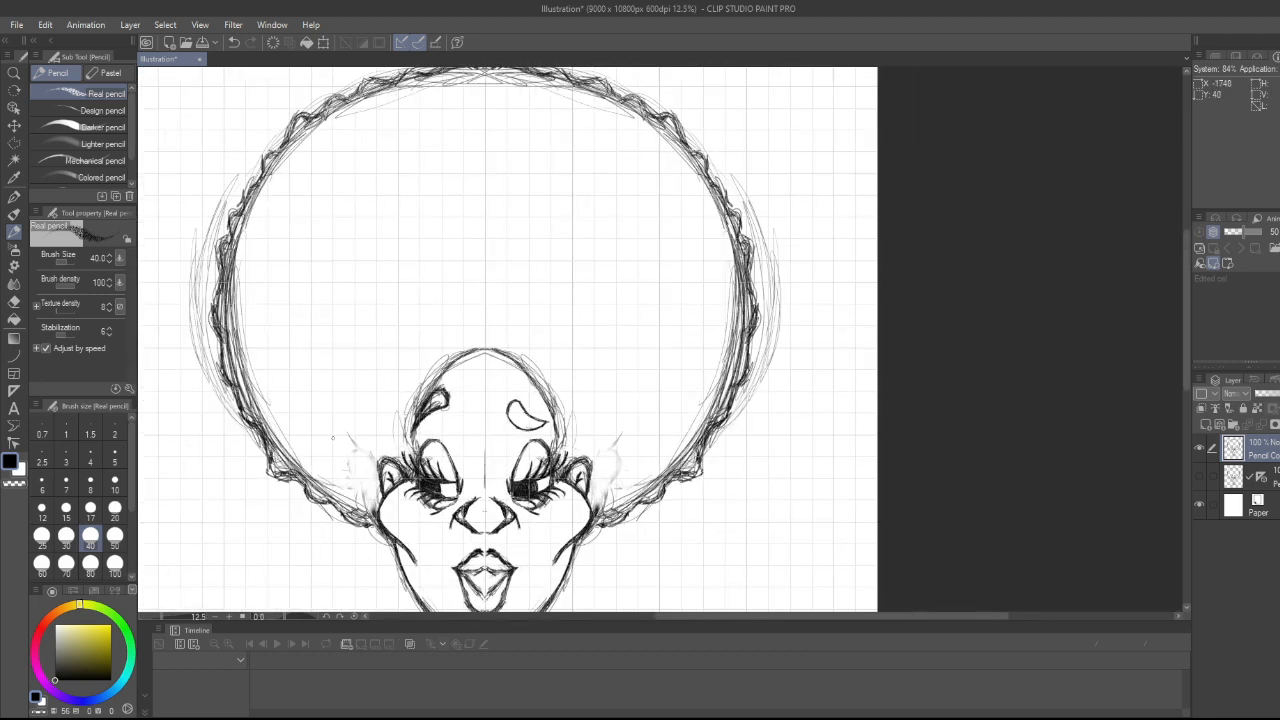
click(1199, 477)
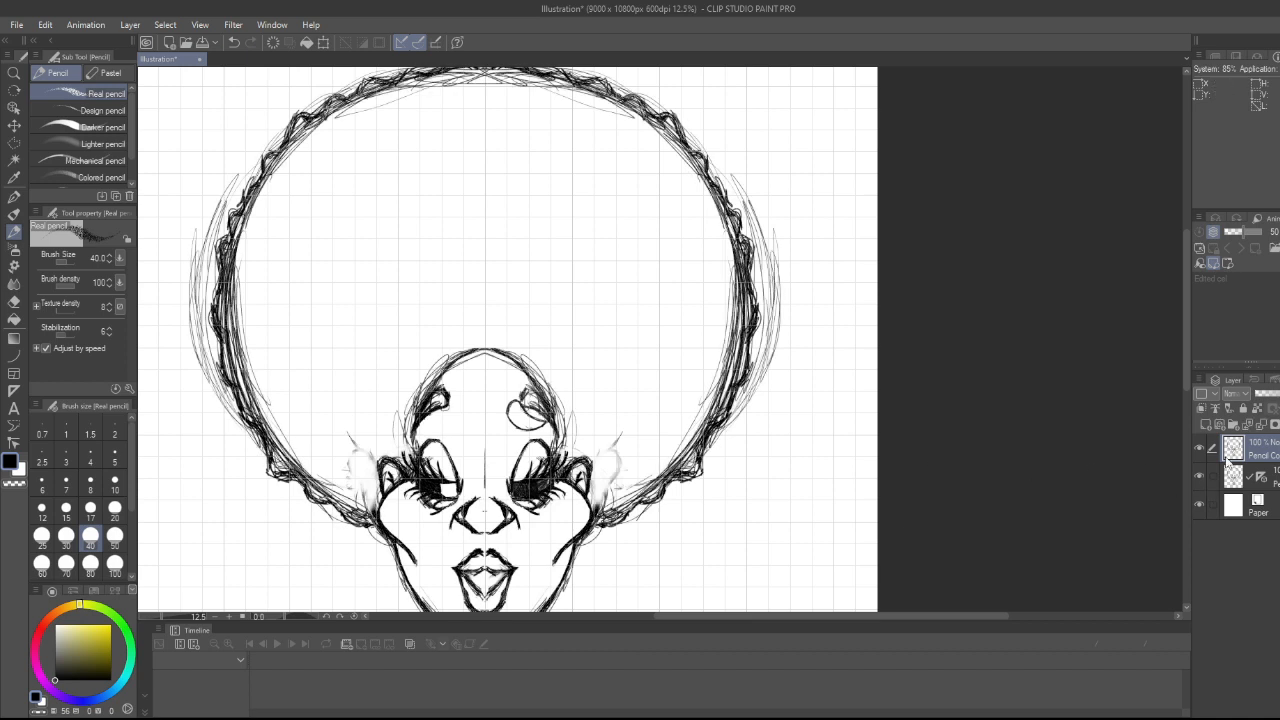
click(1270, 483)
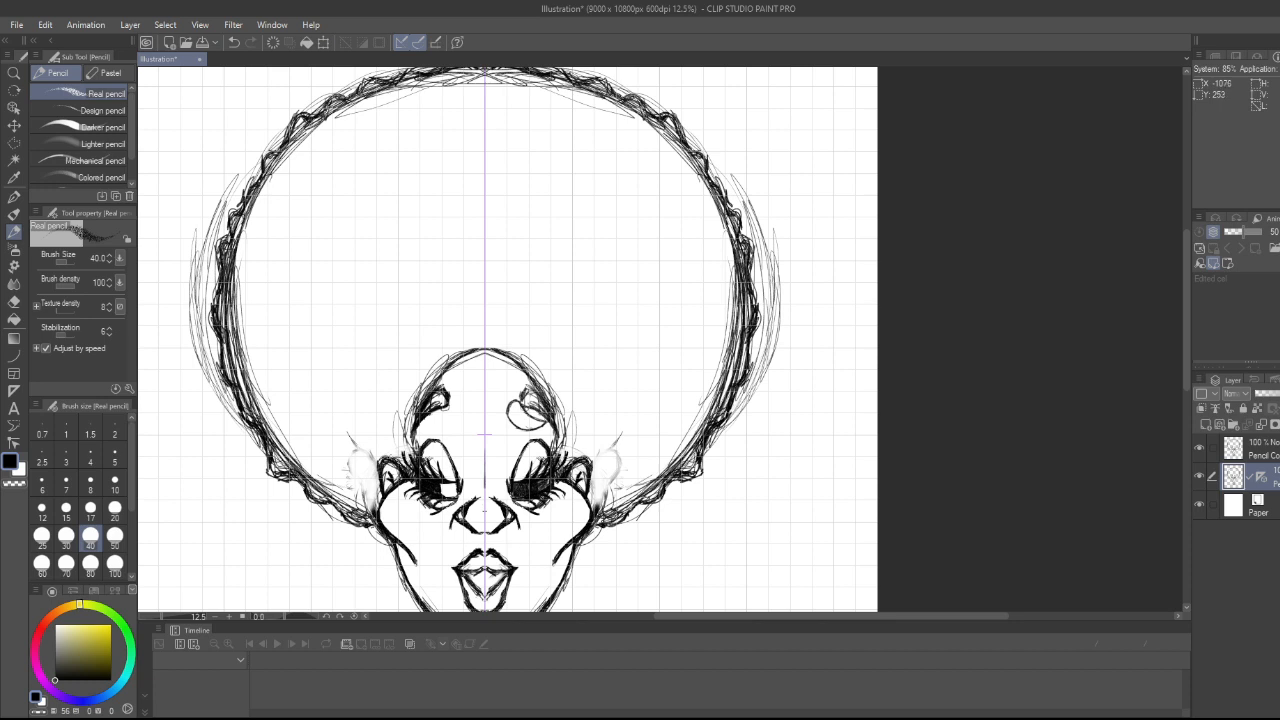
mouse_move(378, 442)
mouse_down()
mouse_move(374, 355)
mouse_move(425, 310)
mouse_move(484, 290)
mouse_move(406, 318)
mouse_move(376, 356)
mouse_move(365, 410)
mouse_move(390, 458)
mouse_move(369, 386)
mouse_move(388, 336)
mouse_move(468, 290)
mouse_move(484, 300)
mouse_move(461, 310)
mouse_up()
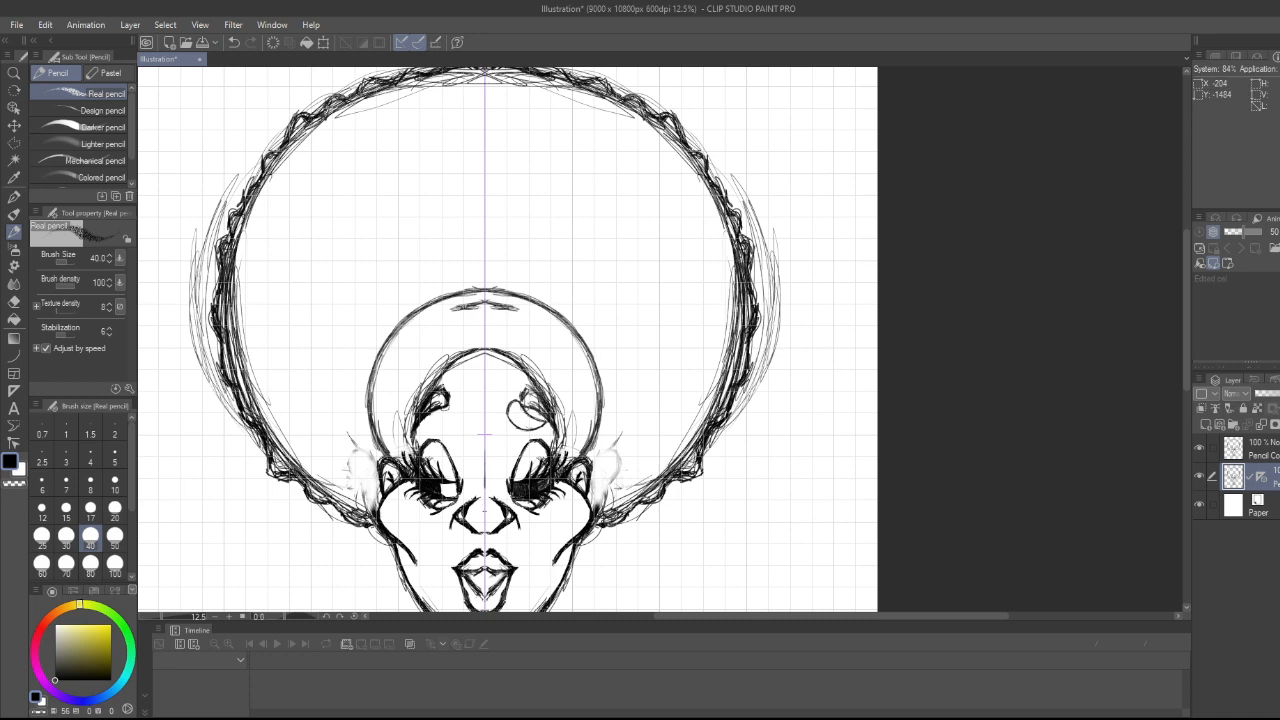
- Add short curved pencil strokes inside both sides of the head arch, and thicken its outer outline on the symmetrical layer
mouse_move(410, 376)
mouse_down()
mouse_move(396, 414)
mouse_move(406, 360)
mouse_up()
drag(398, 384, 414, 352)
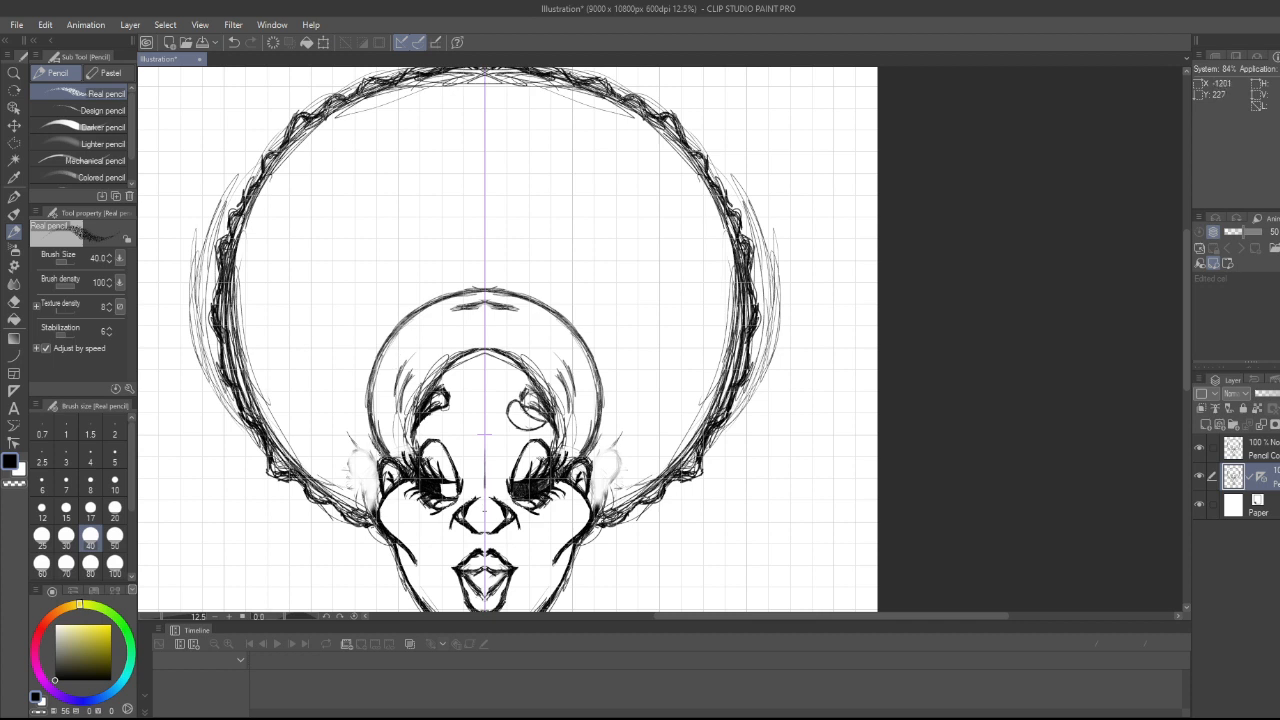
drag(370, 422, 366, 446)
drag(372, 412, 366, 442)
drag(366, 380, 363, 410)
mouse_move(371, 357)
mouse_down()
mouse_move(364, 398)
mouse_move(380, 330)
mouse_move(470, 285)
mouse_up()
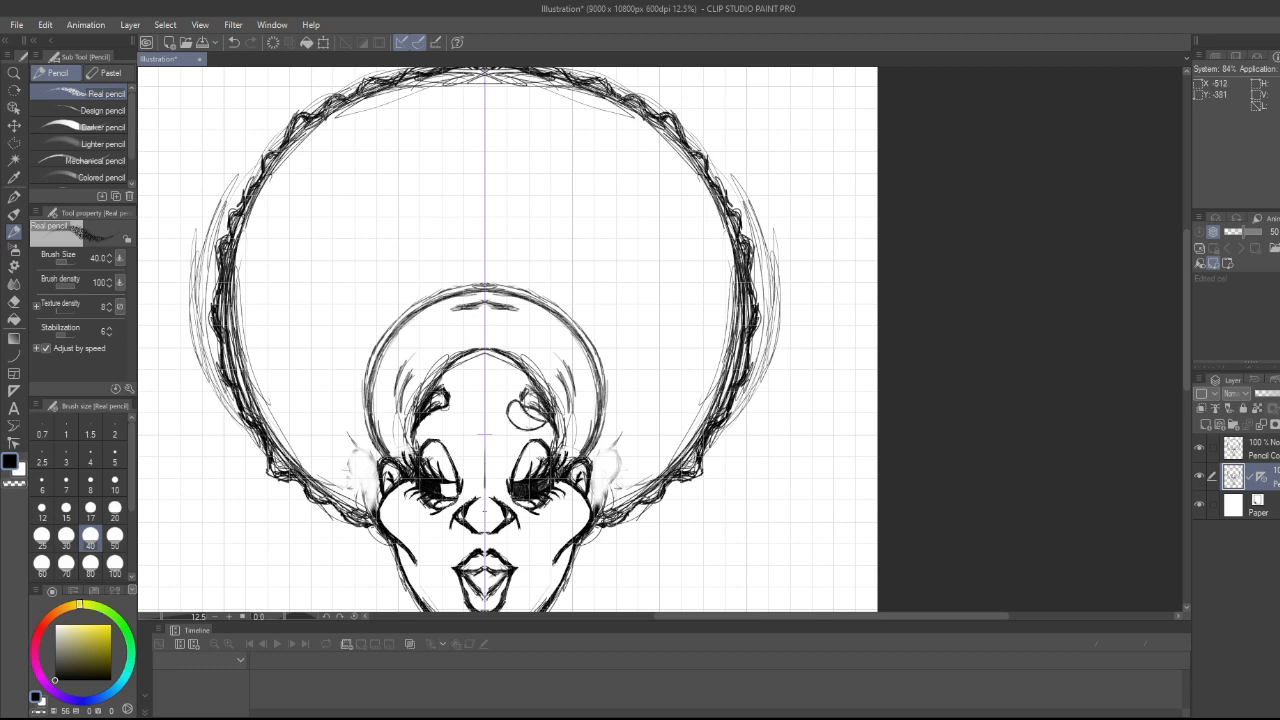
- Darken the inner hairline arch around the forehead with repeated Real pencil strokes
mouse_move(438, 386)
mouse_down()
mouse_move(484, 357)
mouse_move(447, 365)
mouse_up()
drag(417, 408, 437, 369)
drag(418, 406, 455, 363)
drag(439, 383, 453, 369)
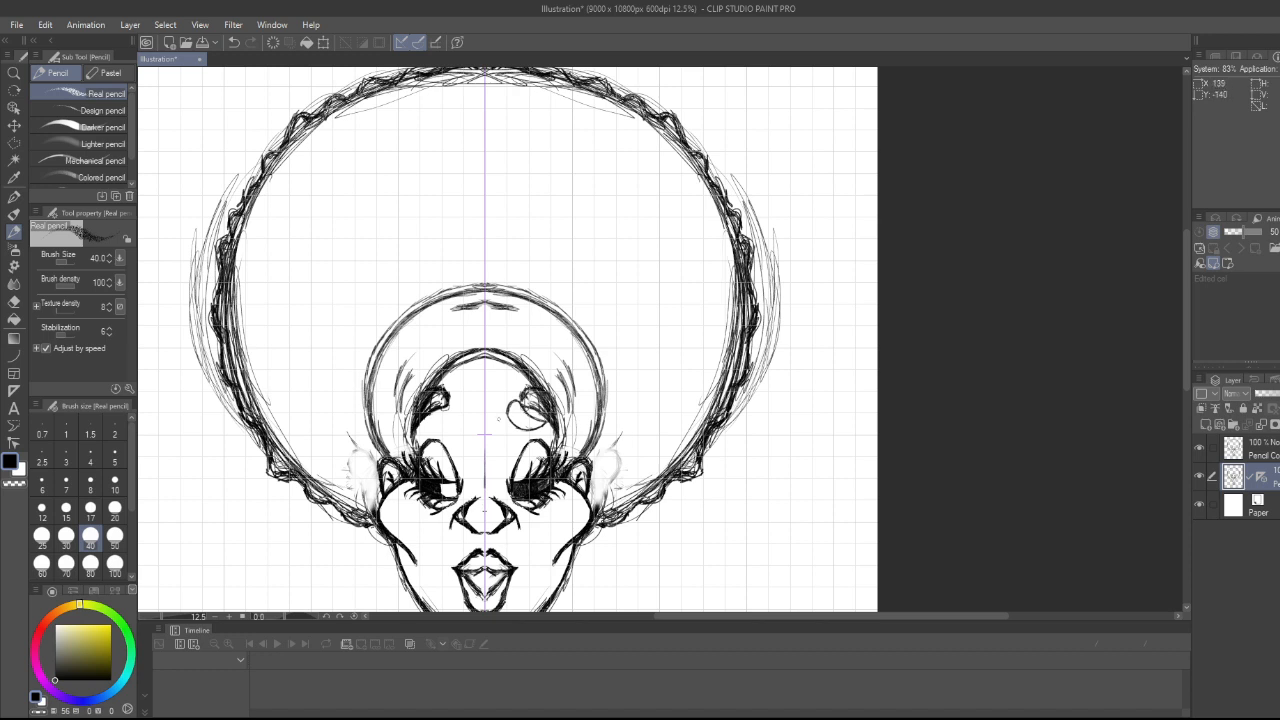
- Clean the leftover old sketch lines around both eyebrows with the Soft eraser, working on the asymmetrical and symmetrical layers
key(alt+bracketright)
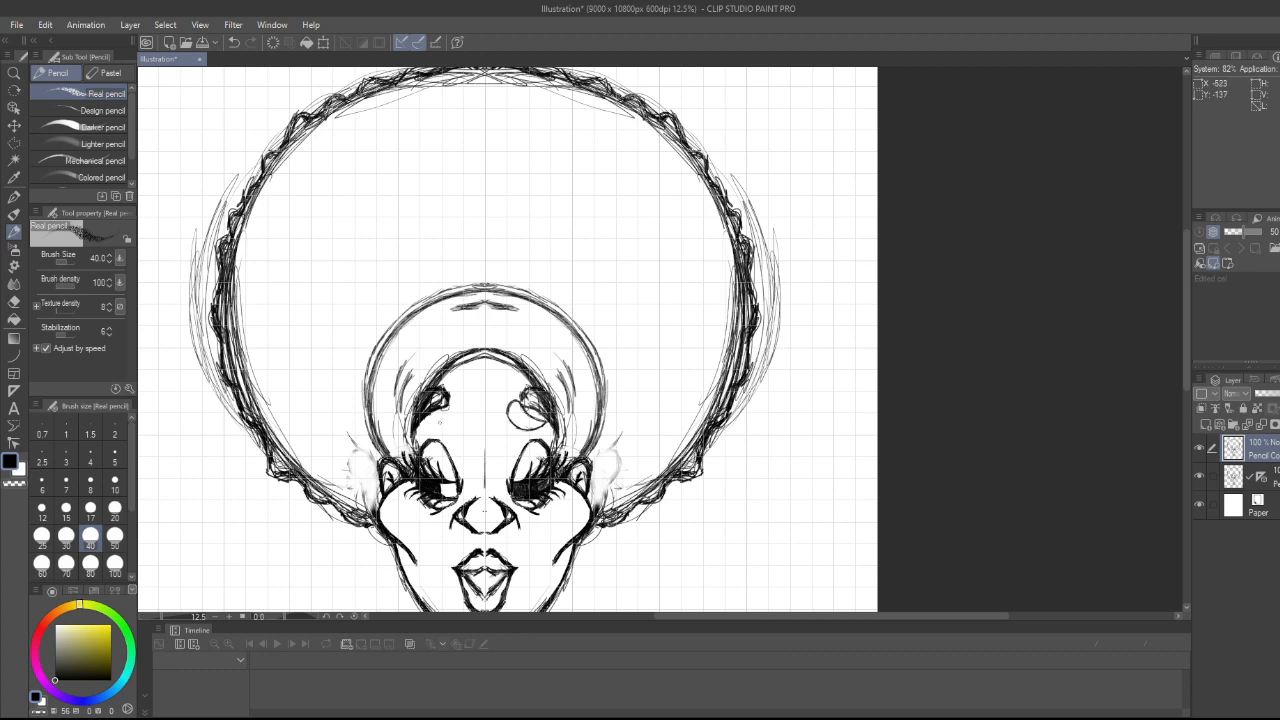
key(e)
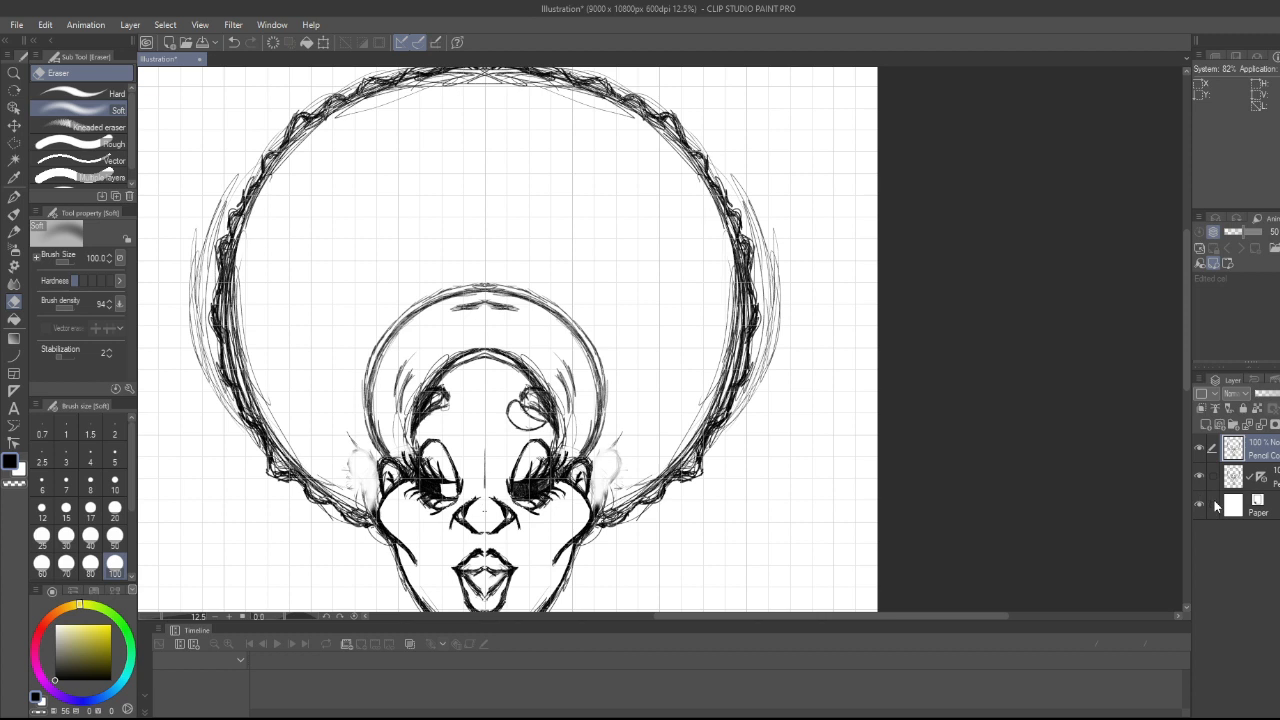
click(1260, 477)
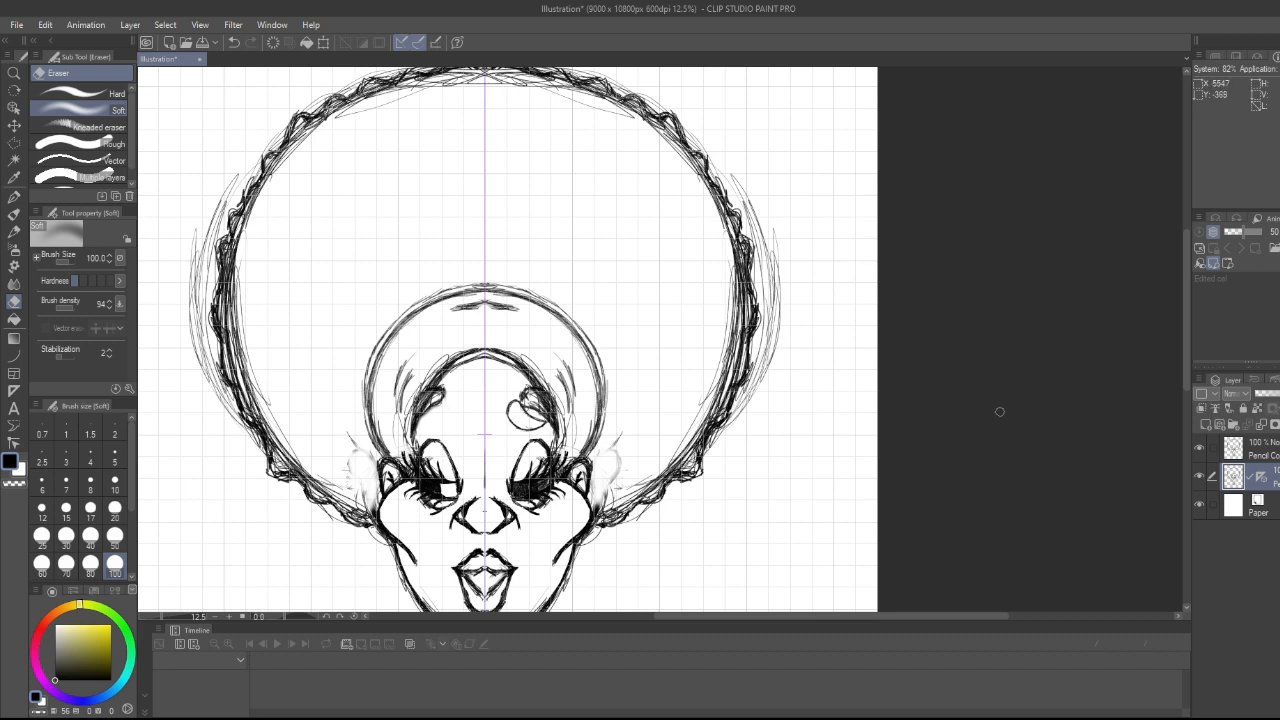
click(1262, 452)
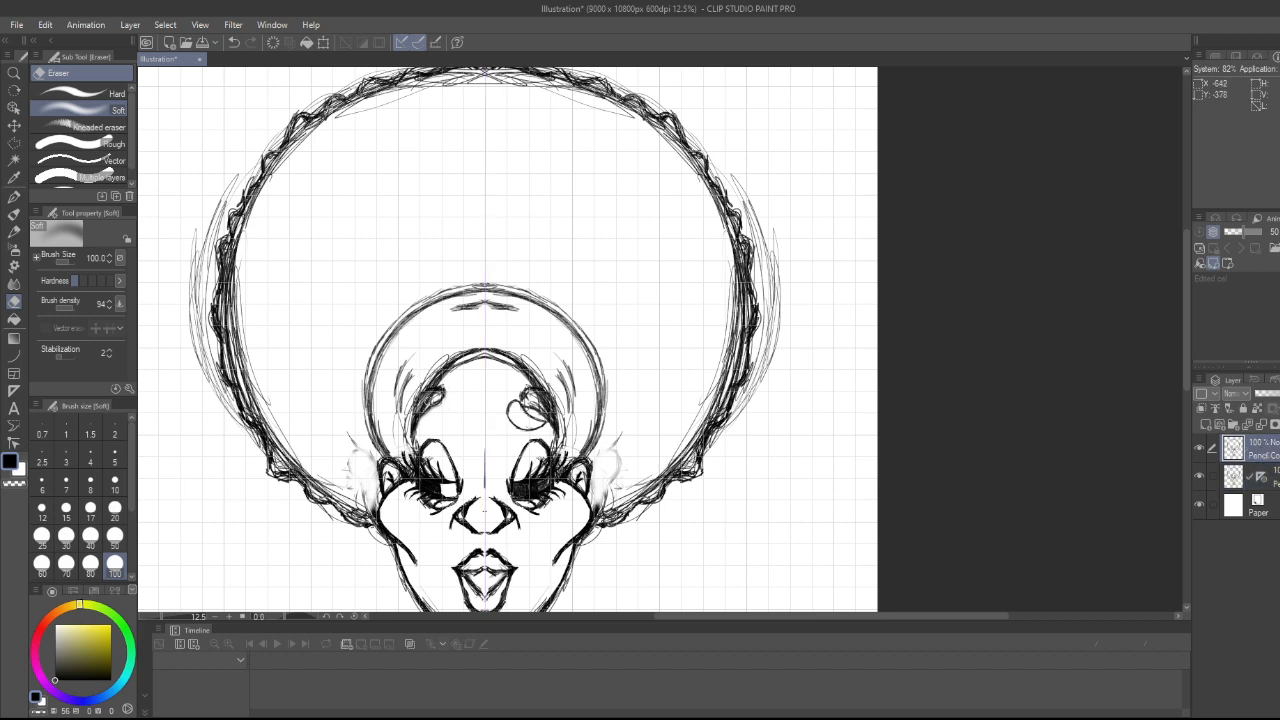
mouse_move(432, 397)
mouse_down()
mouse_move(424, 406)
mouse_move(433, 399)
mouse_up()
click(1237, 480)
mouse_move(540, 389)
mouse_down()
mouse_move(524, 399)
mouse_move(550, 424)
mouse_move(522, 392)
mouse_up()
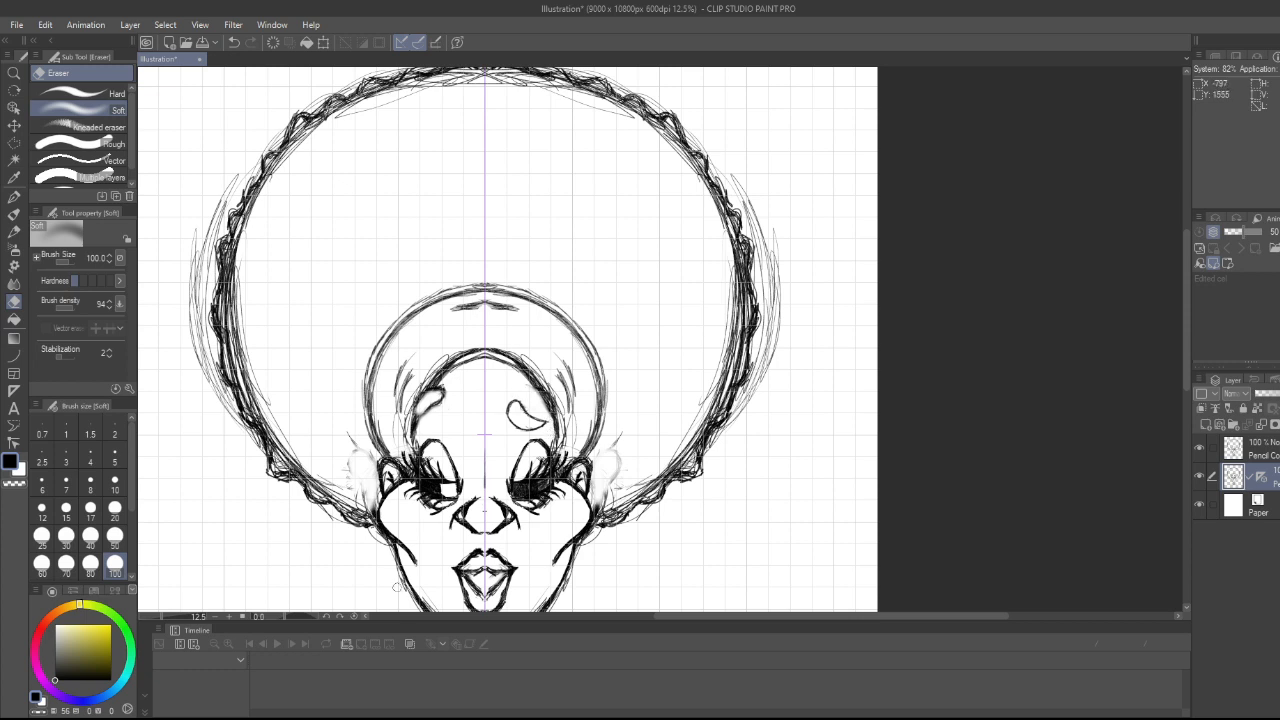
- Examine the overall proportions and page placement of the whole portrait
scroll(520, 385, down, 8)
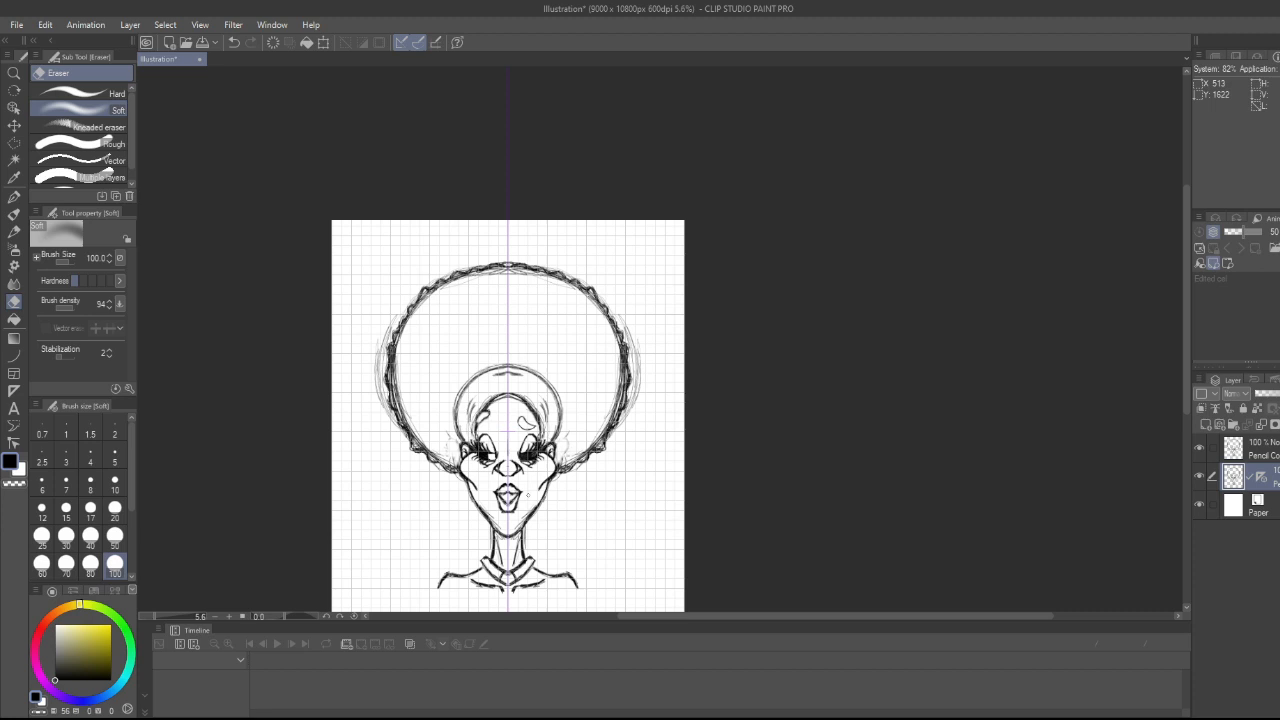
scroll(471, 427, up, 8)
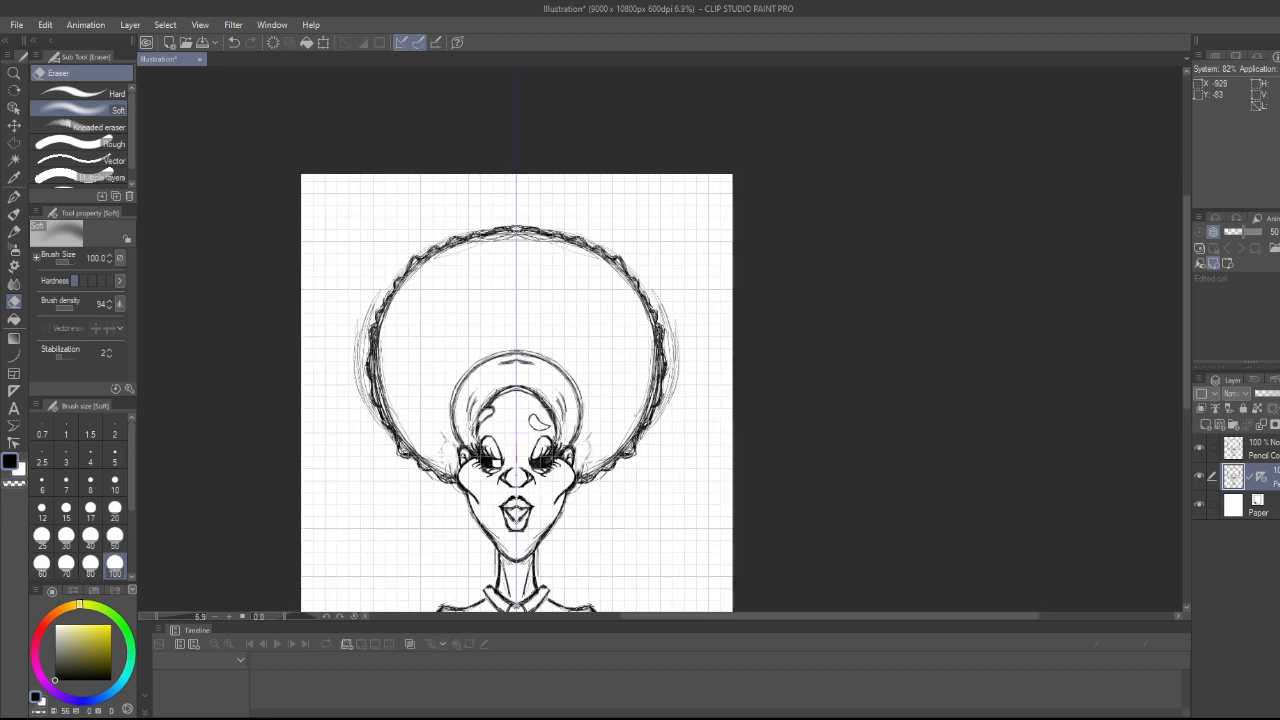
scroll(500, 457, down, 8)
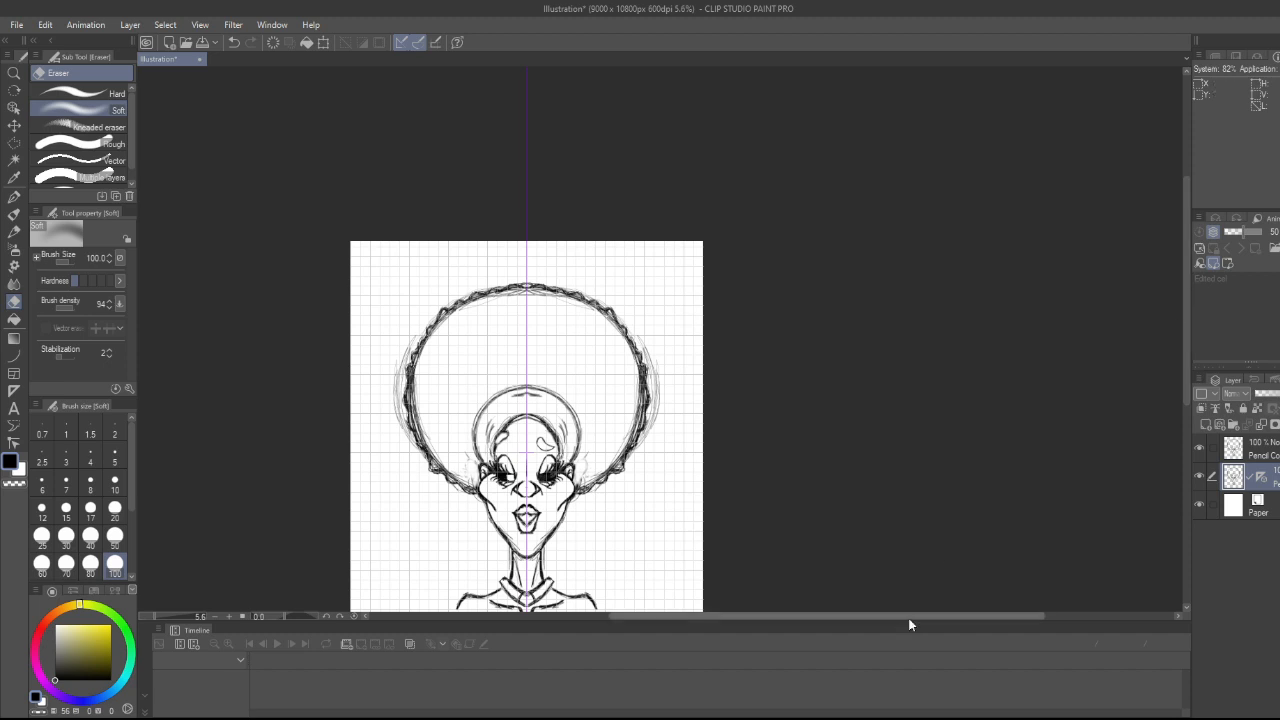
drag(910, 616, 873, 617)
drag(1186, 357, 1188, 396)
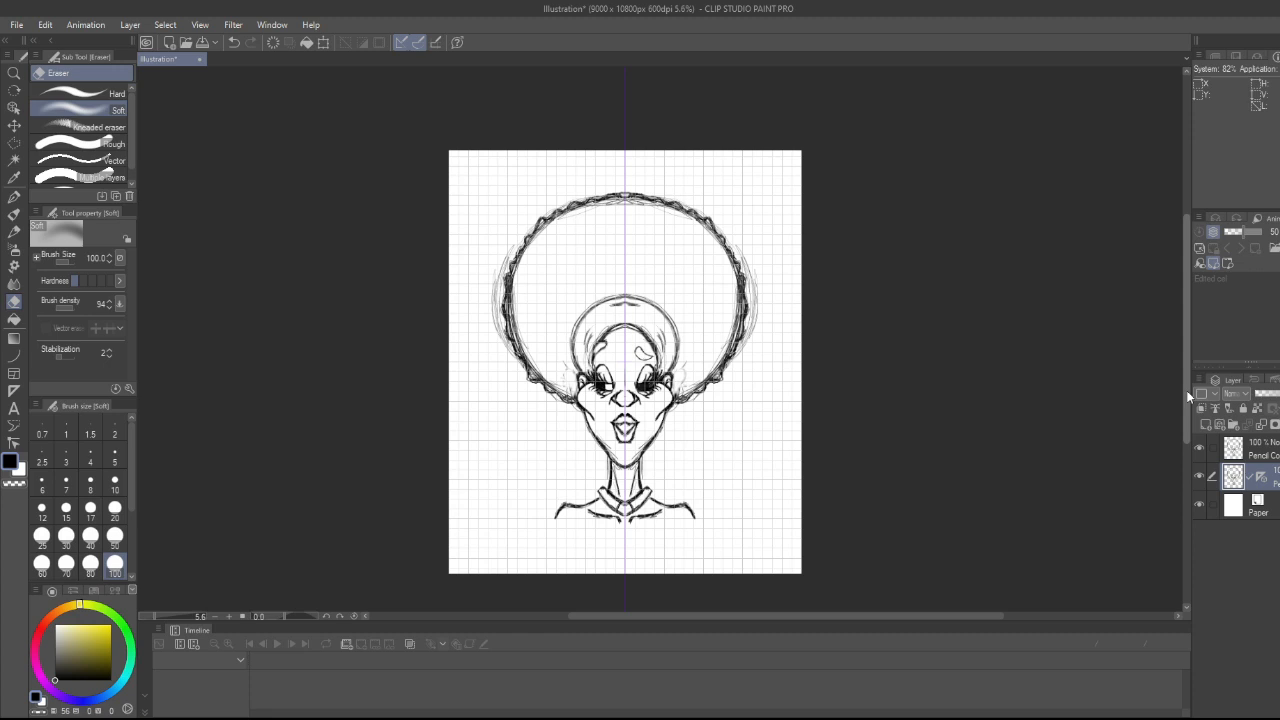
scroll(578, 181, up, 3)
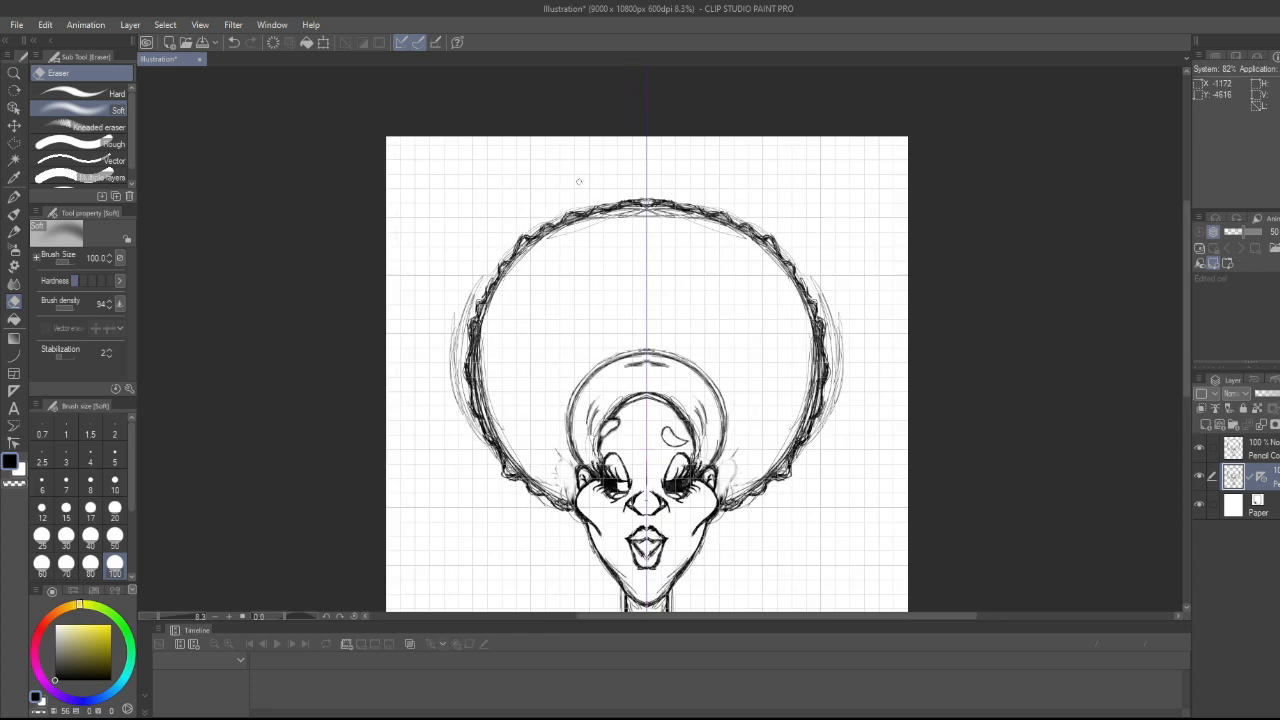
scroll(578, 181, down, 3)
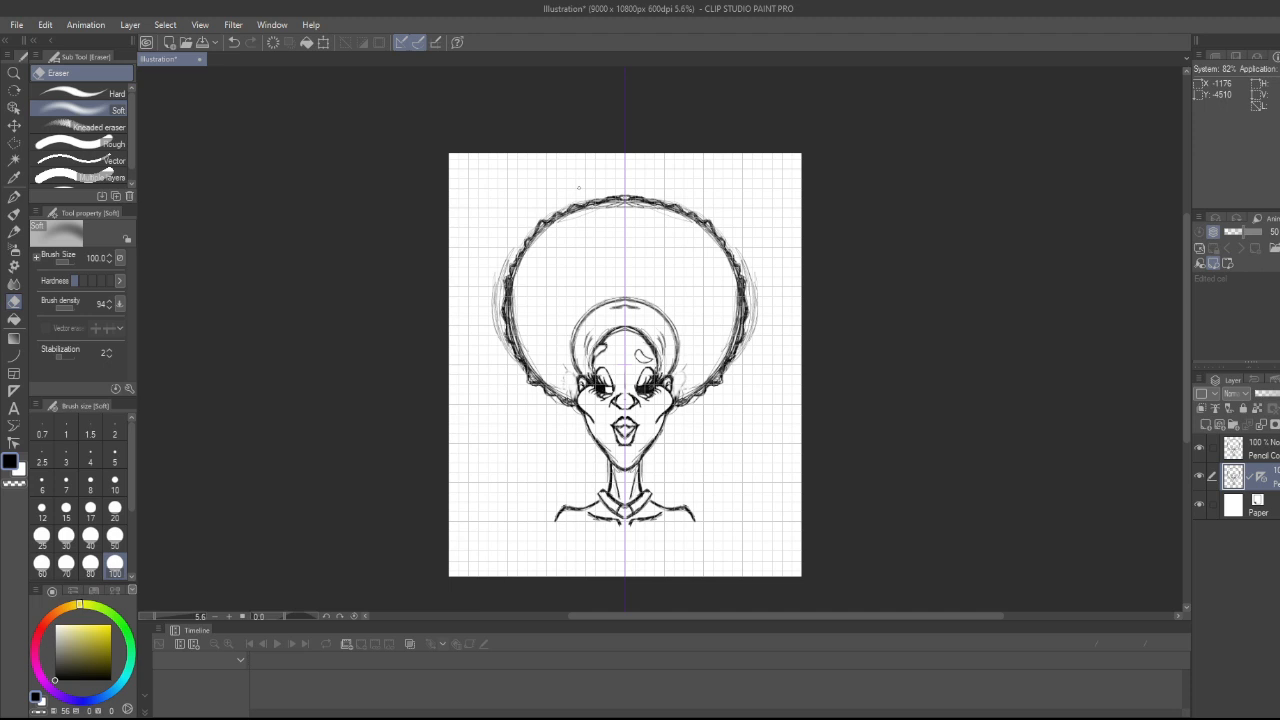
scroll(578, 187, up, 3)
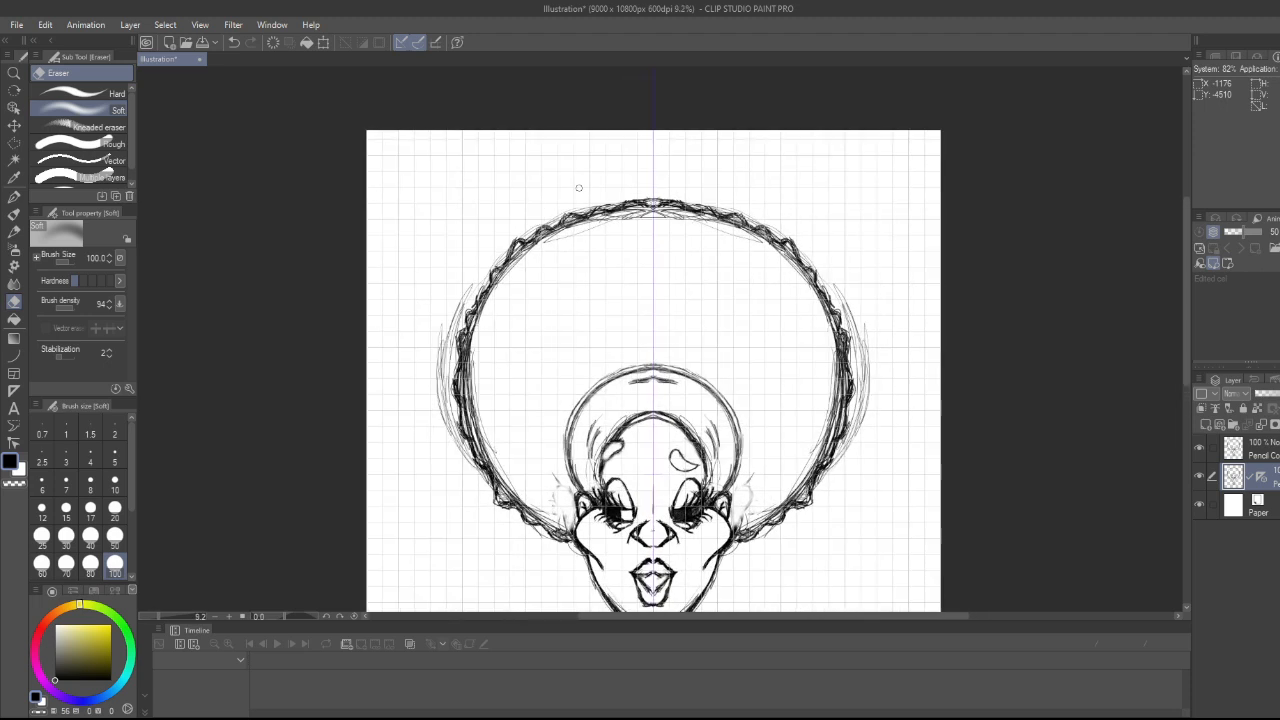
- Create a new layer named Black Hair above the asymmetrical pencil layer
click(1275, 445)
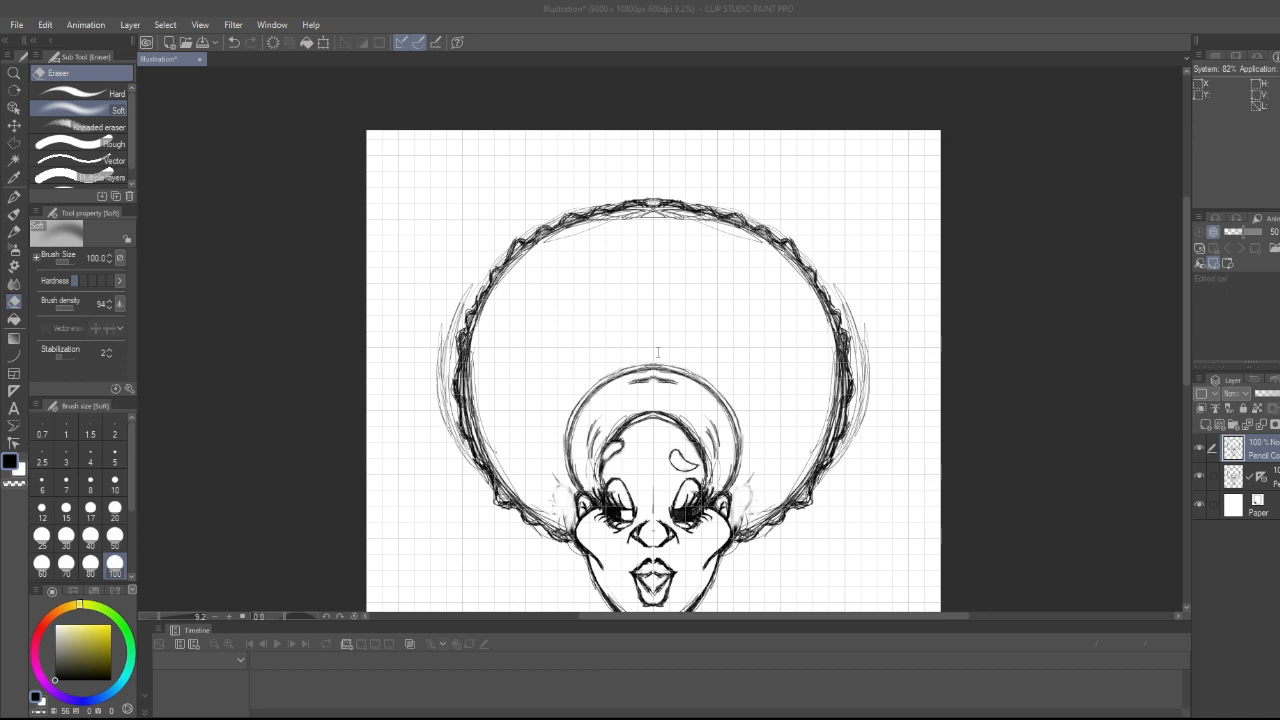
key(Return)
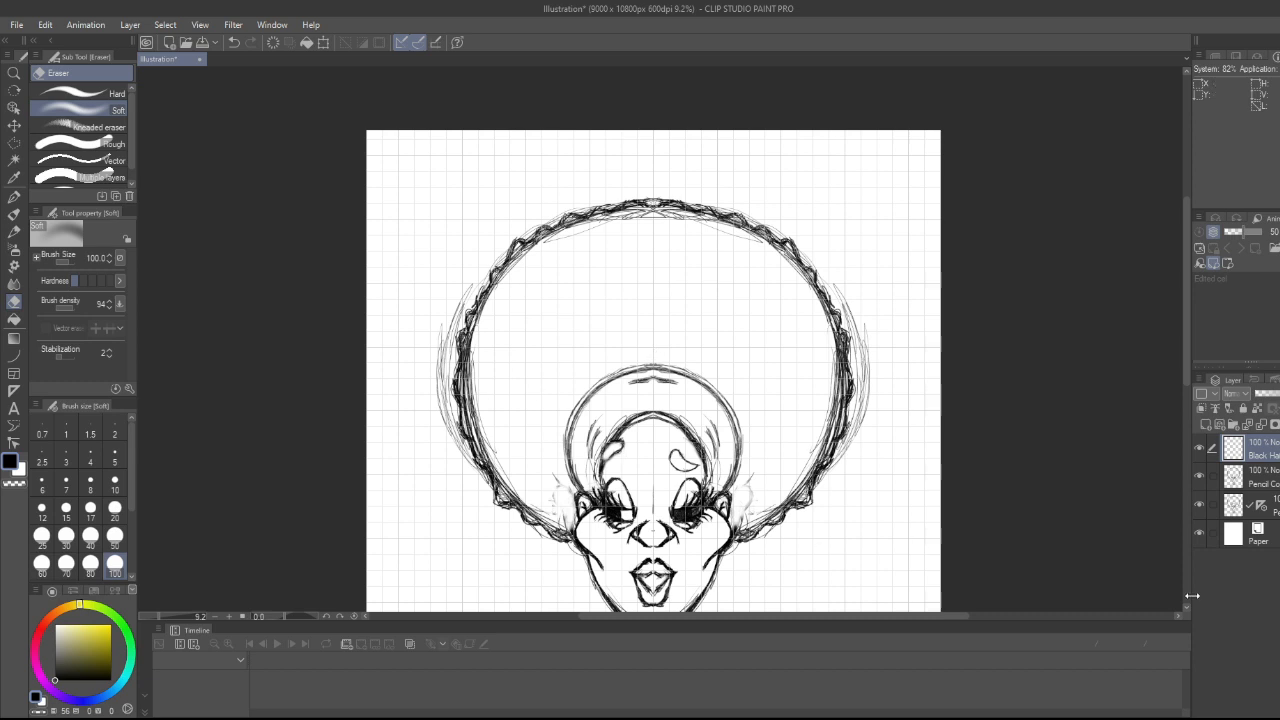
scroll(764, 521, up, 1)
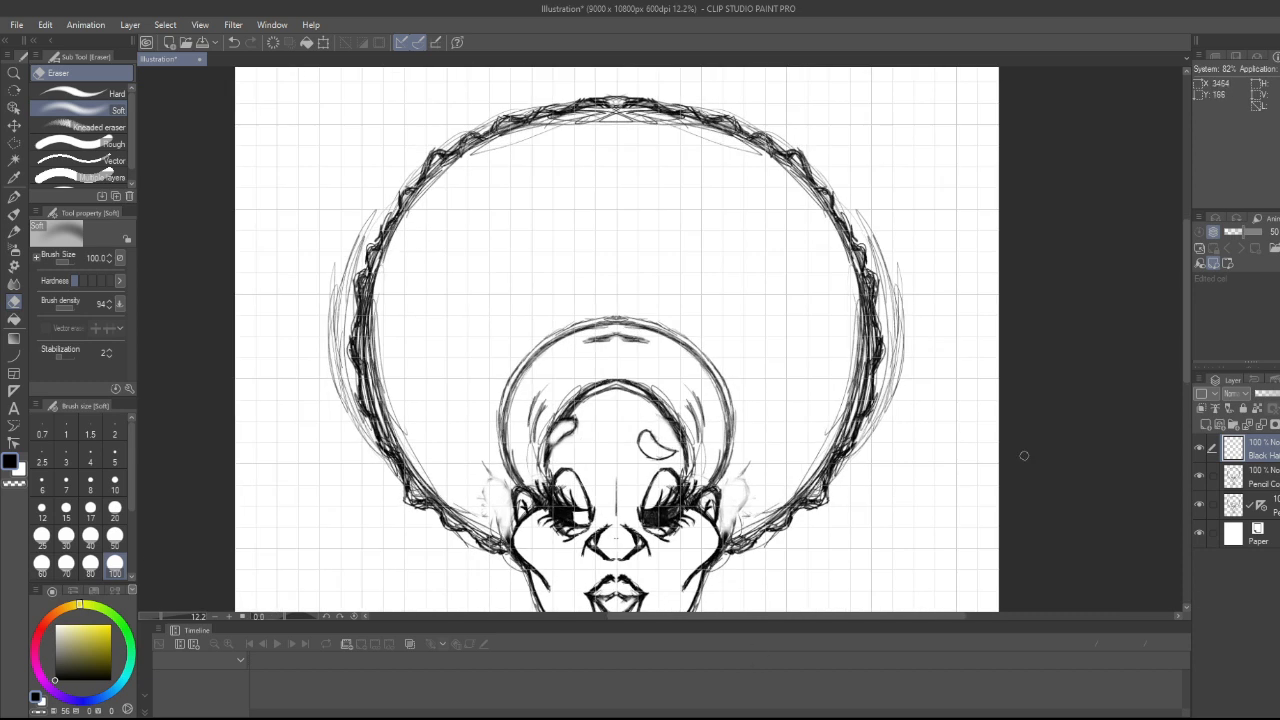
drag(871, 615, 846, 615)
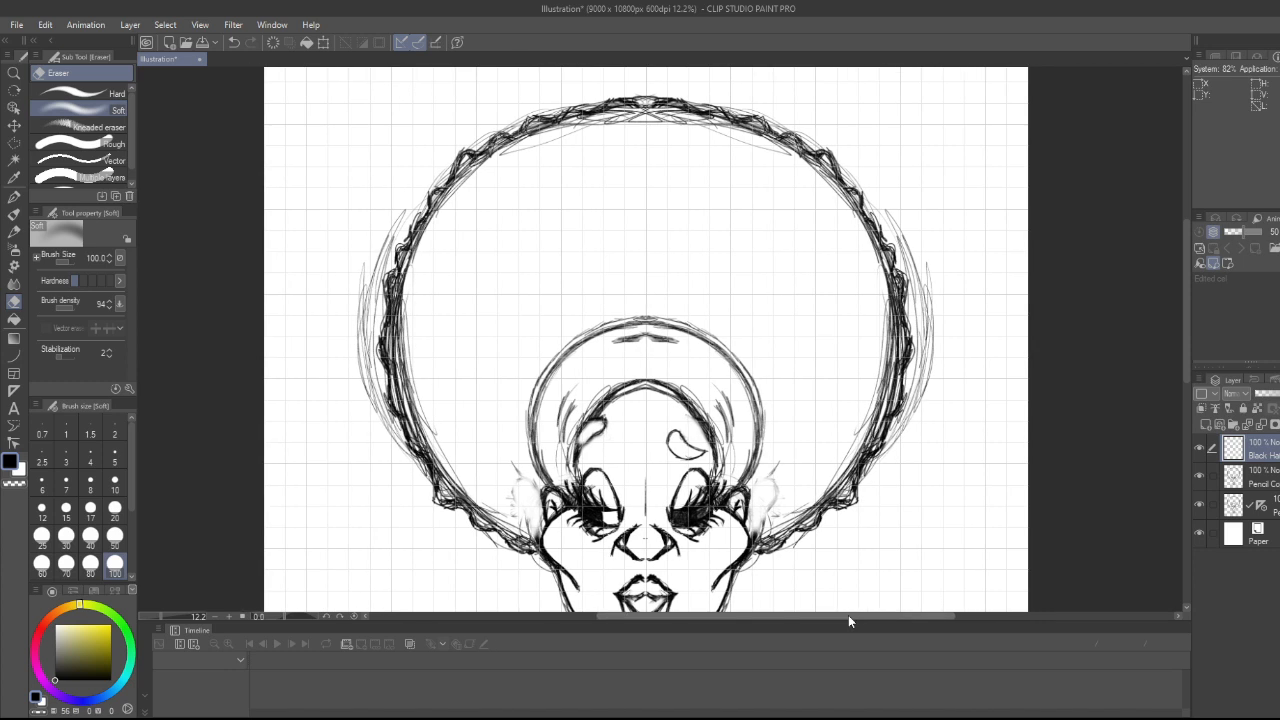
- Outline the afro between its outer edge and the head arch with a Polyline selection, fill it black, and deselect
click(14, 145)
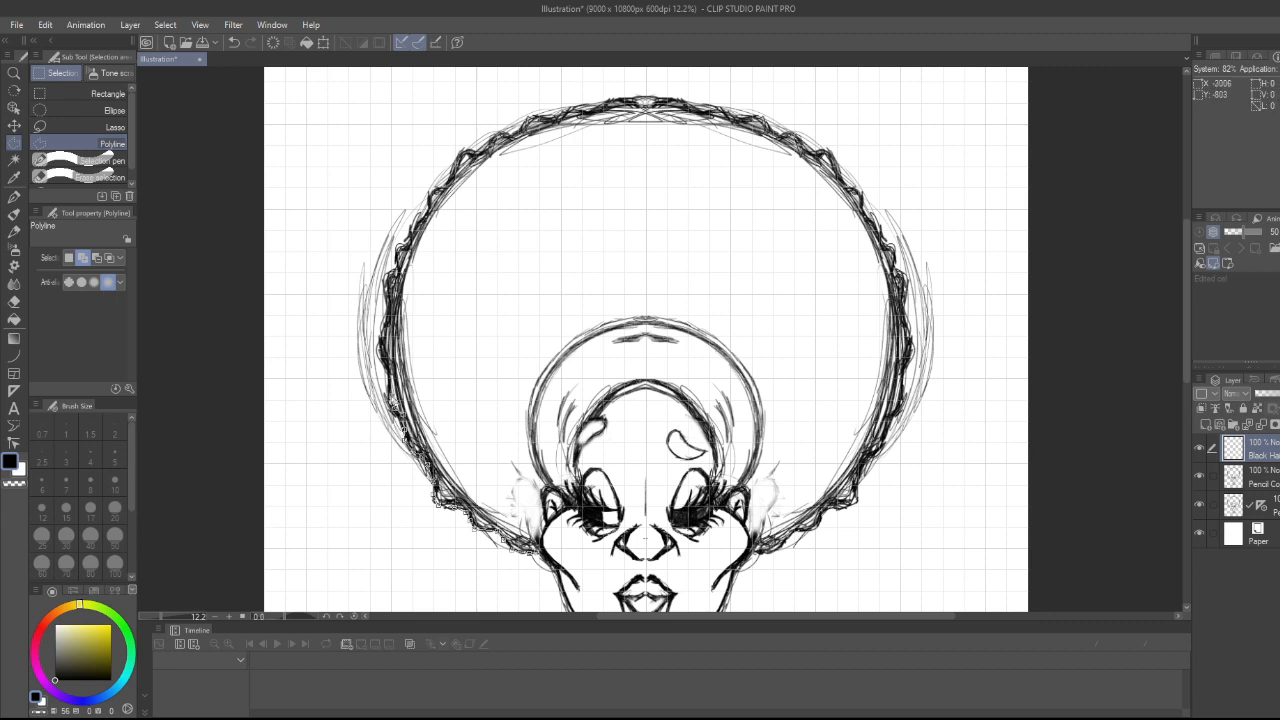
click(393, 371)
click(386, 277)
click(410, 236)
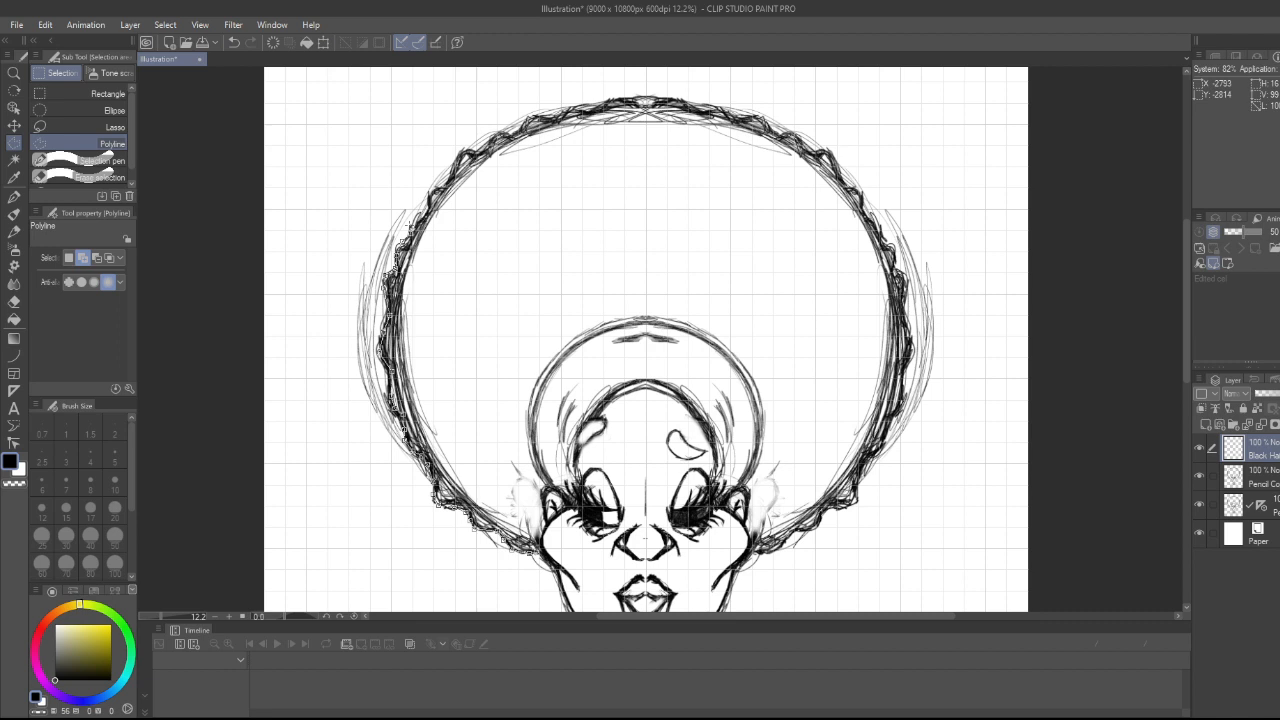
click(511, 245)
click(508, 168)
click(565, 126)
click(672, 115)
click(738, 130)
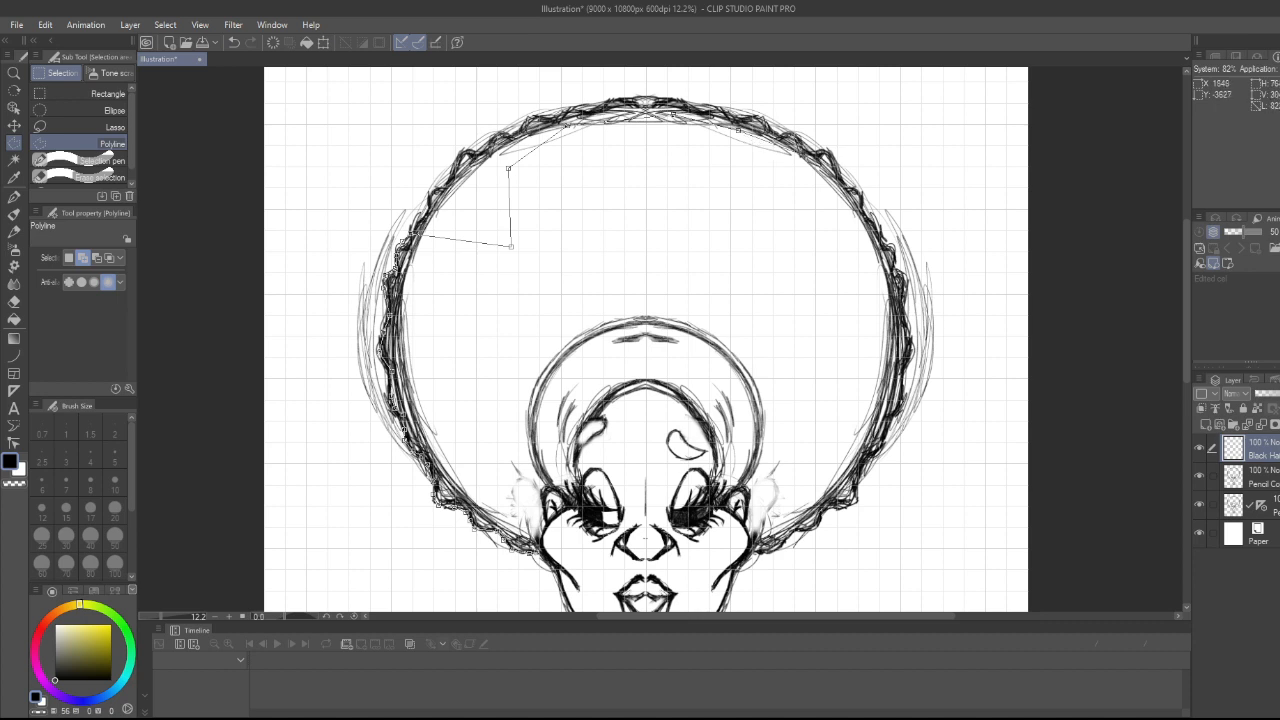
click(850, 220)
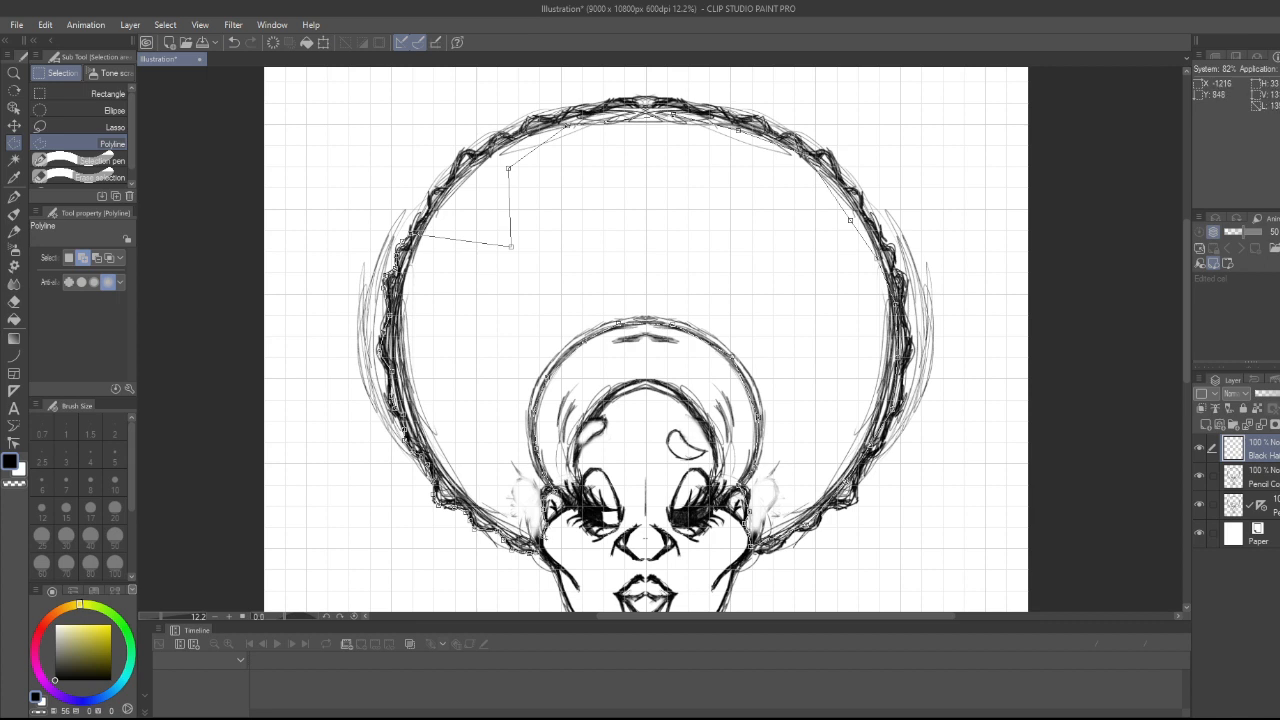
double_click(524, 436)
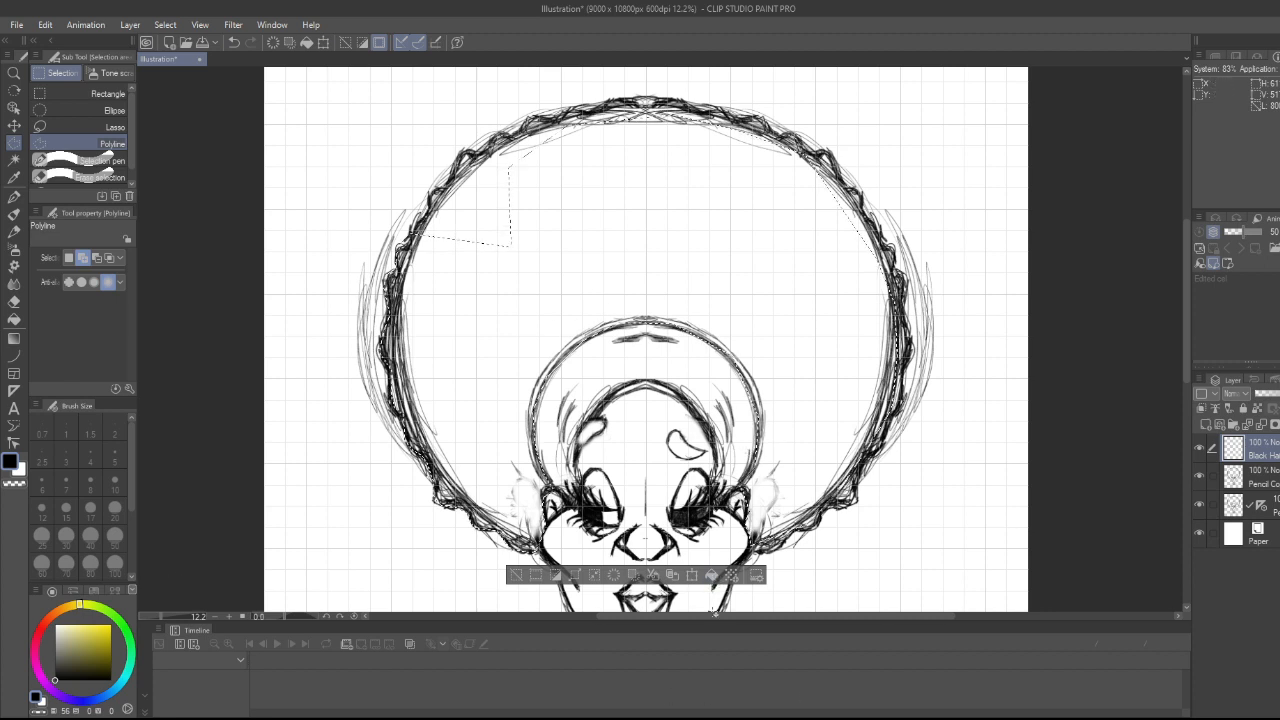
click(712, 576)
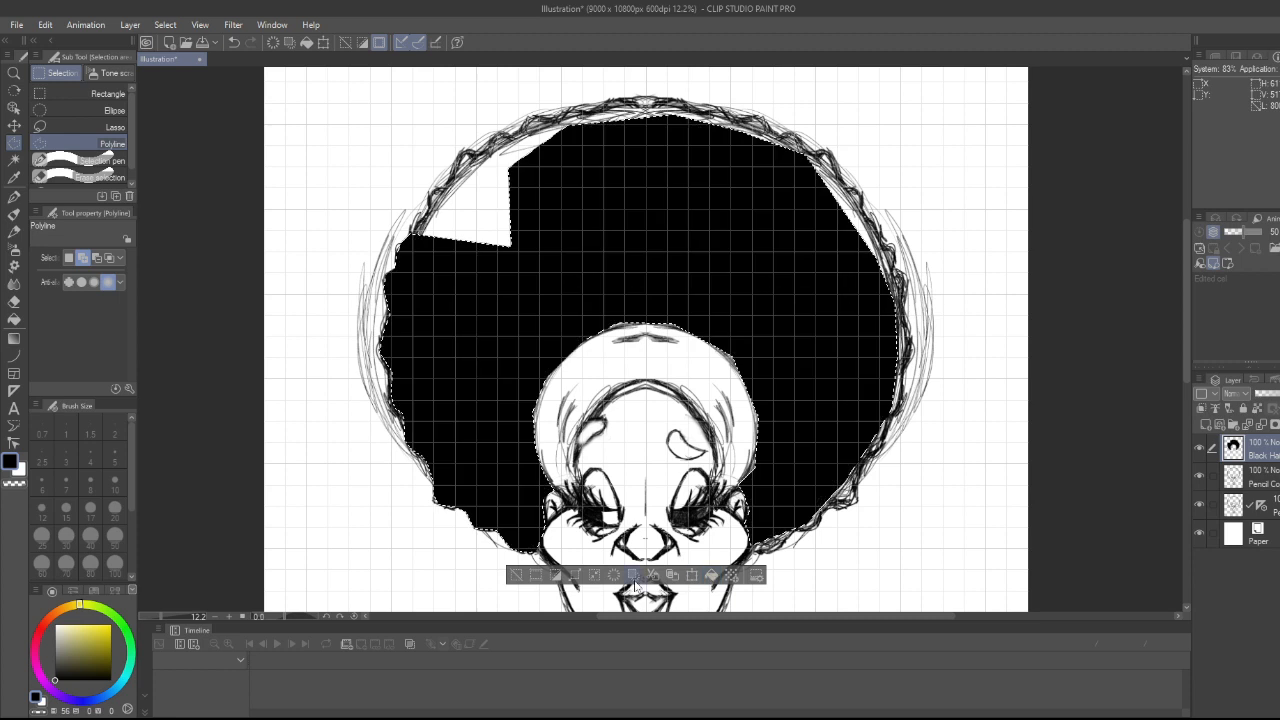
click(518, 584)
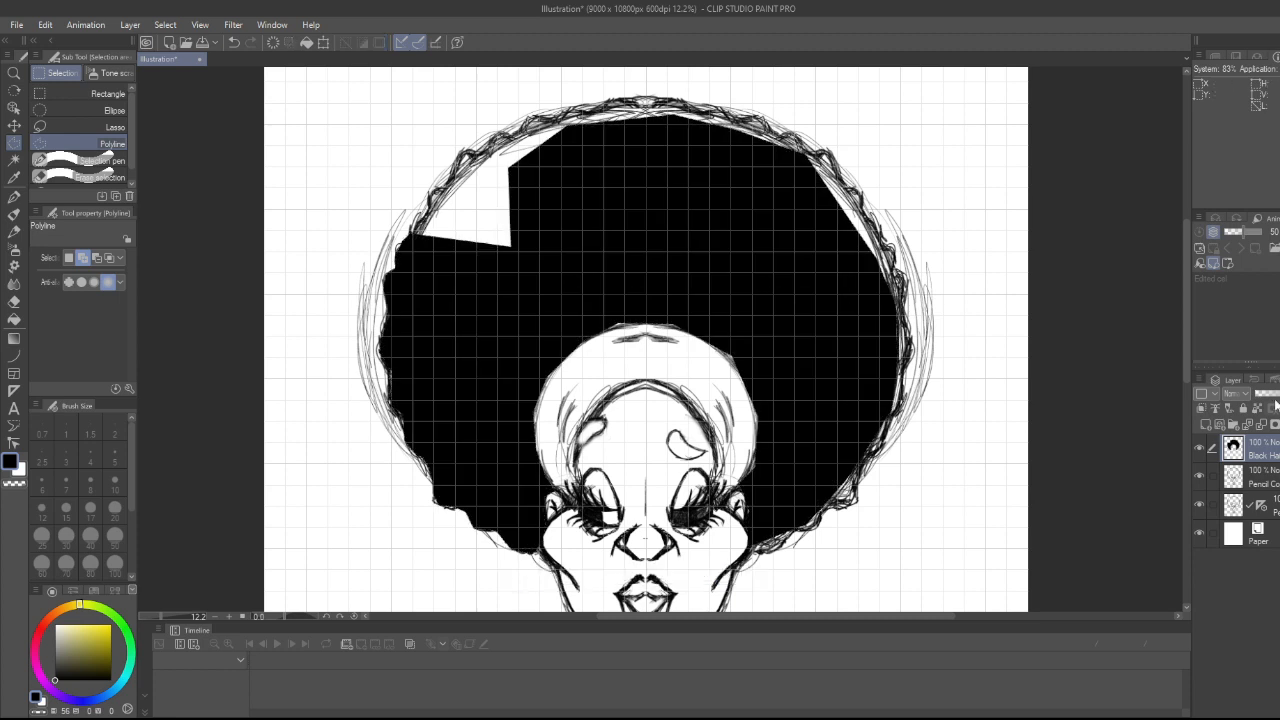
- Move the Black Hair layer below both pencil layers, and compare the portrait with the fill hidden and shown
drag(1252, 456, 1268, 520)
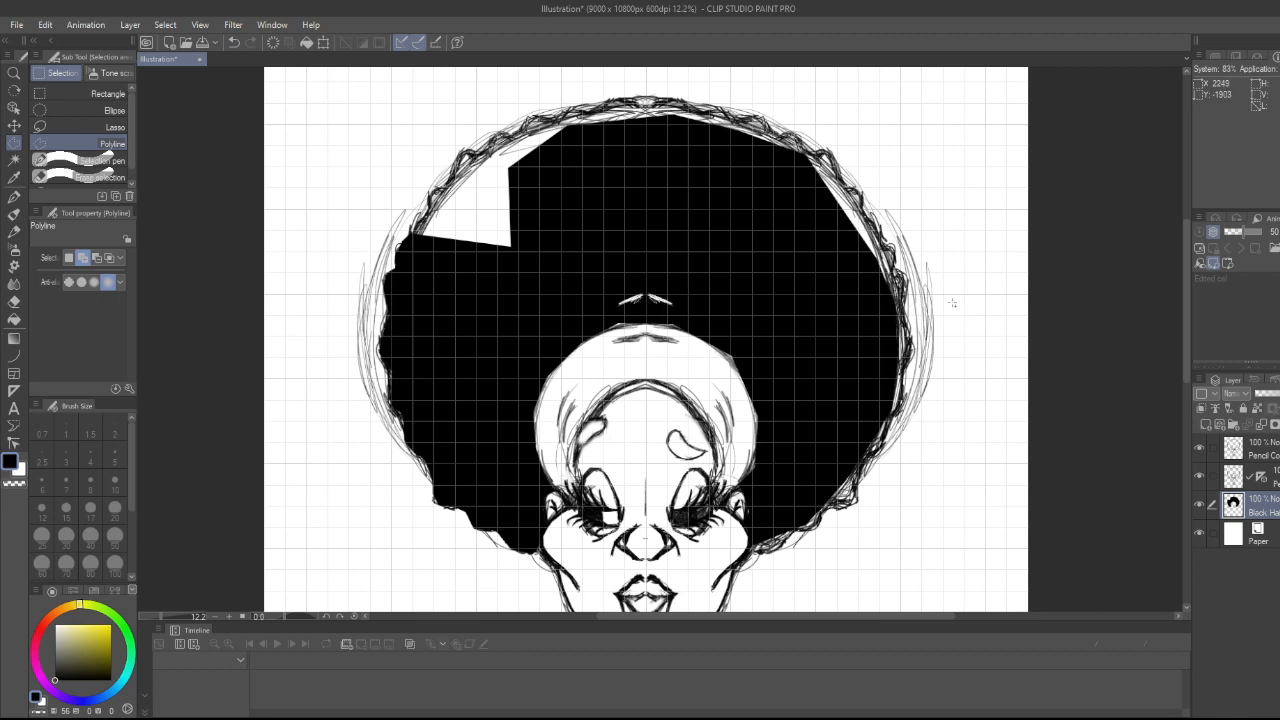
click(1199, 503)
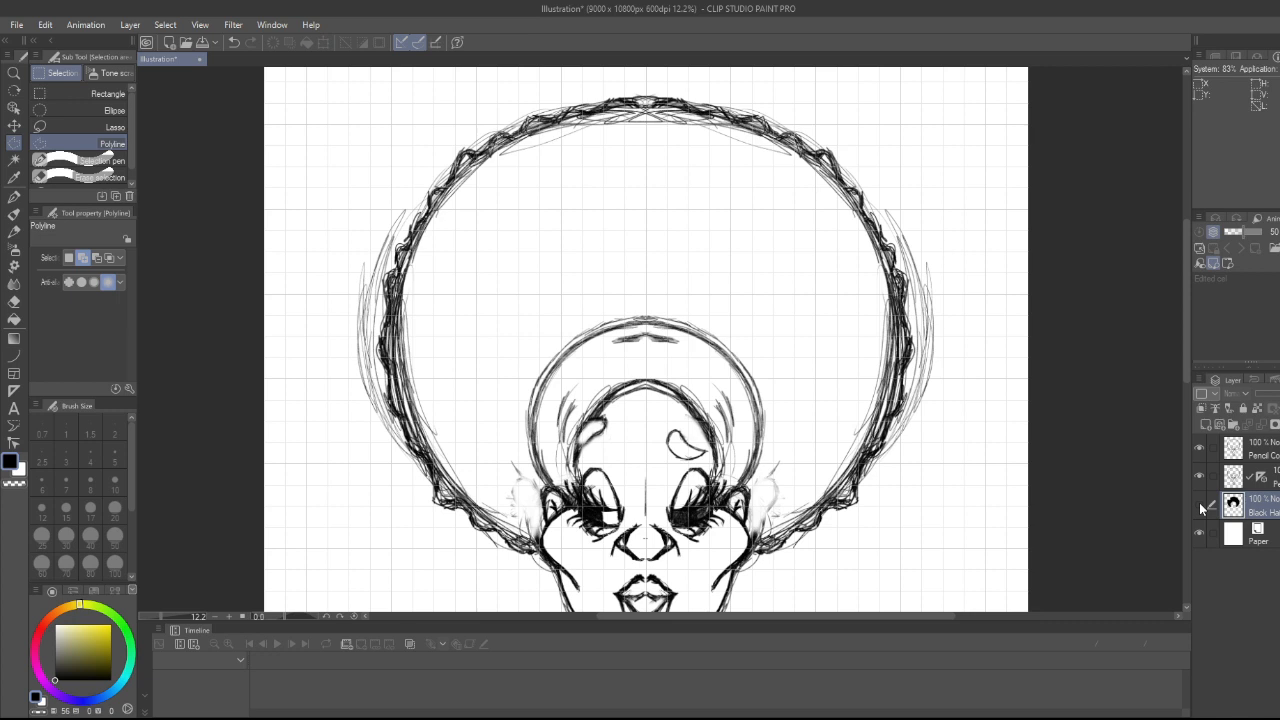
click(1199, 503)
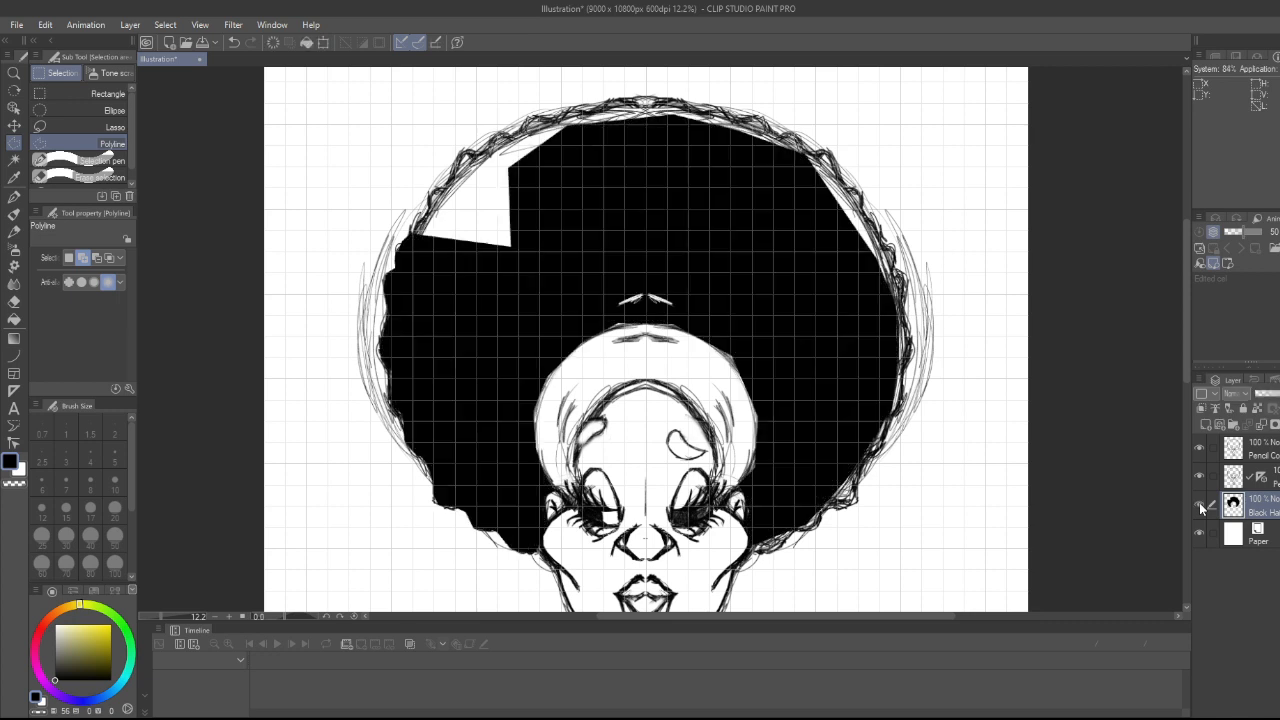
click(1199, 503)
click(1199, 503)
- Erase the two stray white marks in the black hair above the head arch from the top pencil layer, using the Soft eraser
click(1275, 477)
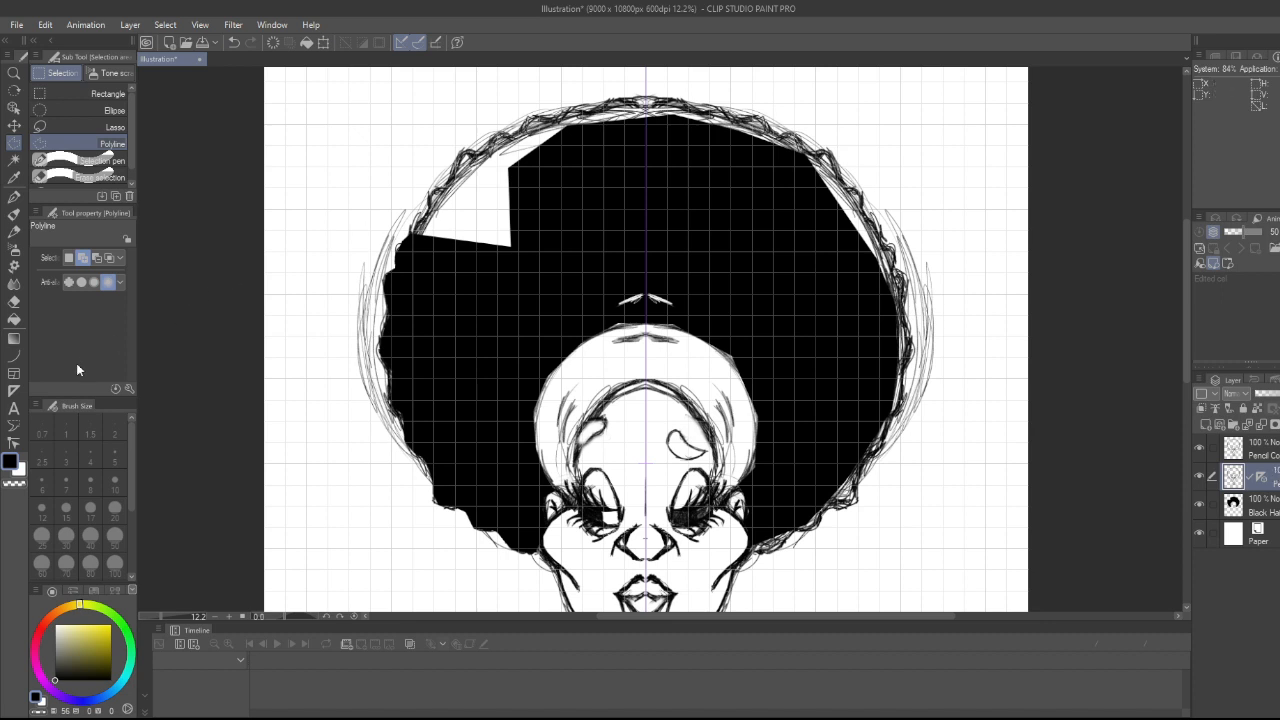
click(15, 303)
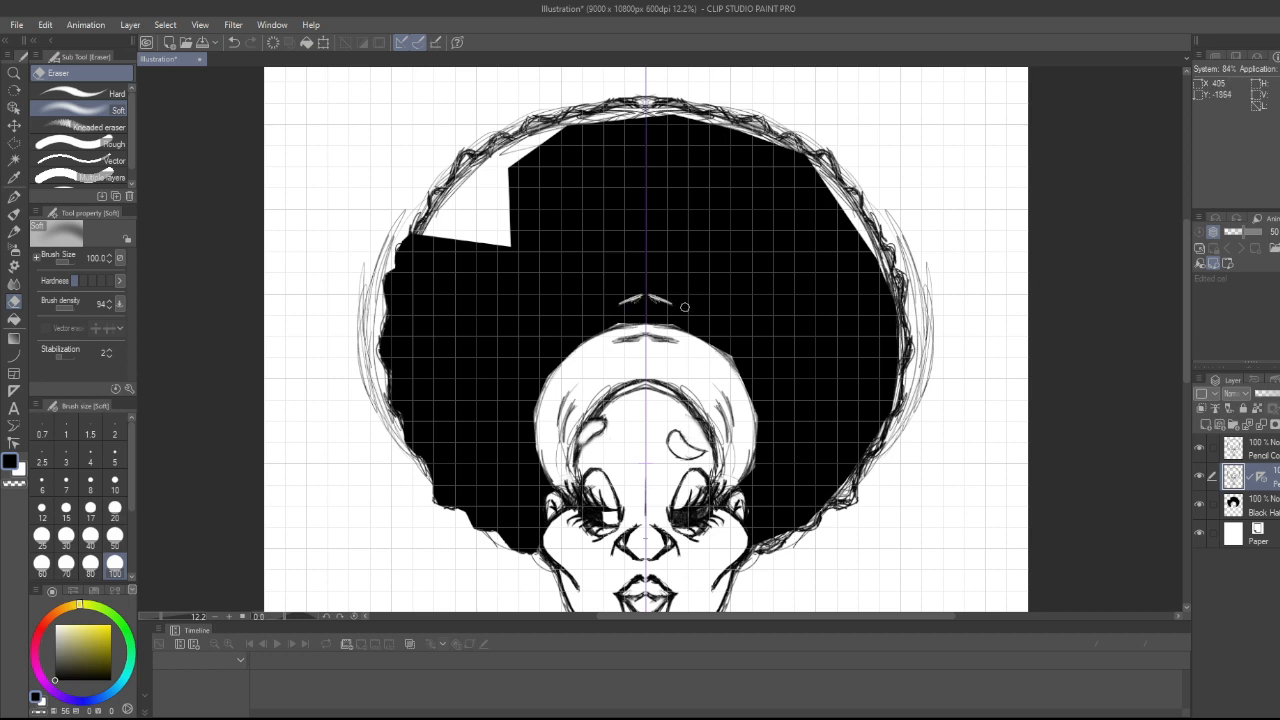
click(1260, 449)
drag(622, 303, 669, 304)
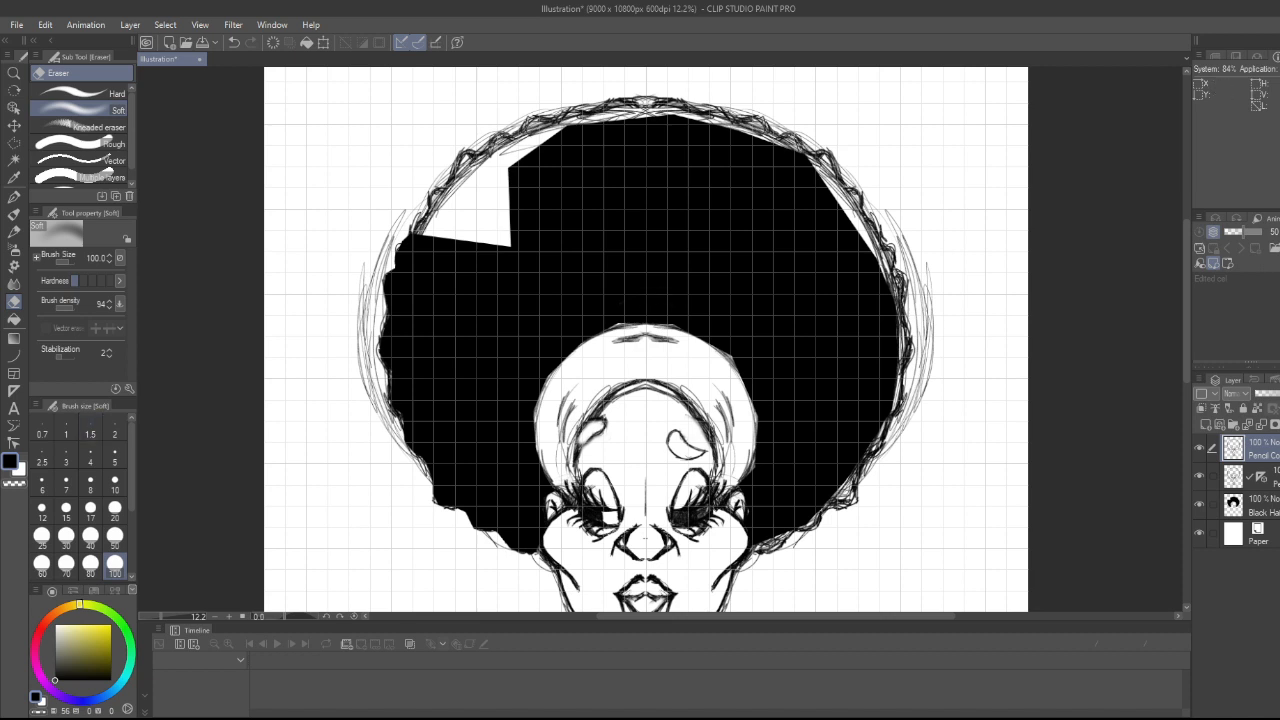
click(1264, 512)
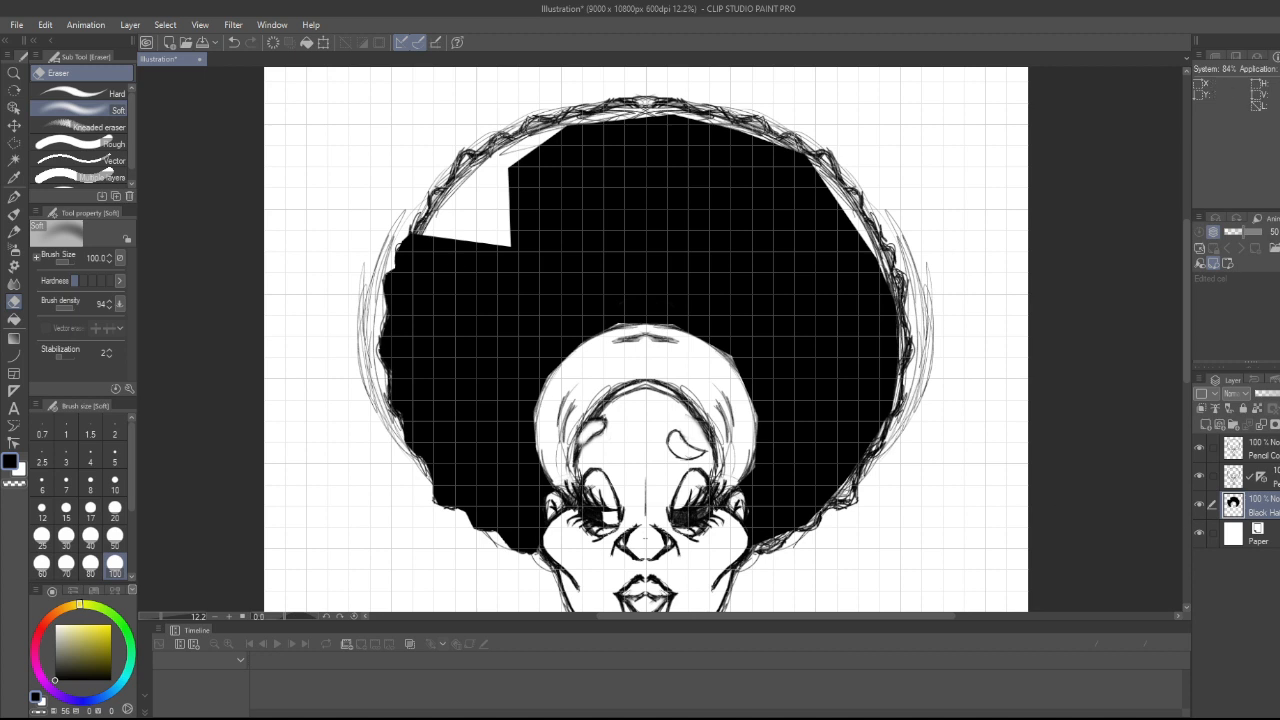
click(1275, 477)
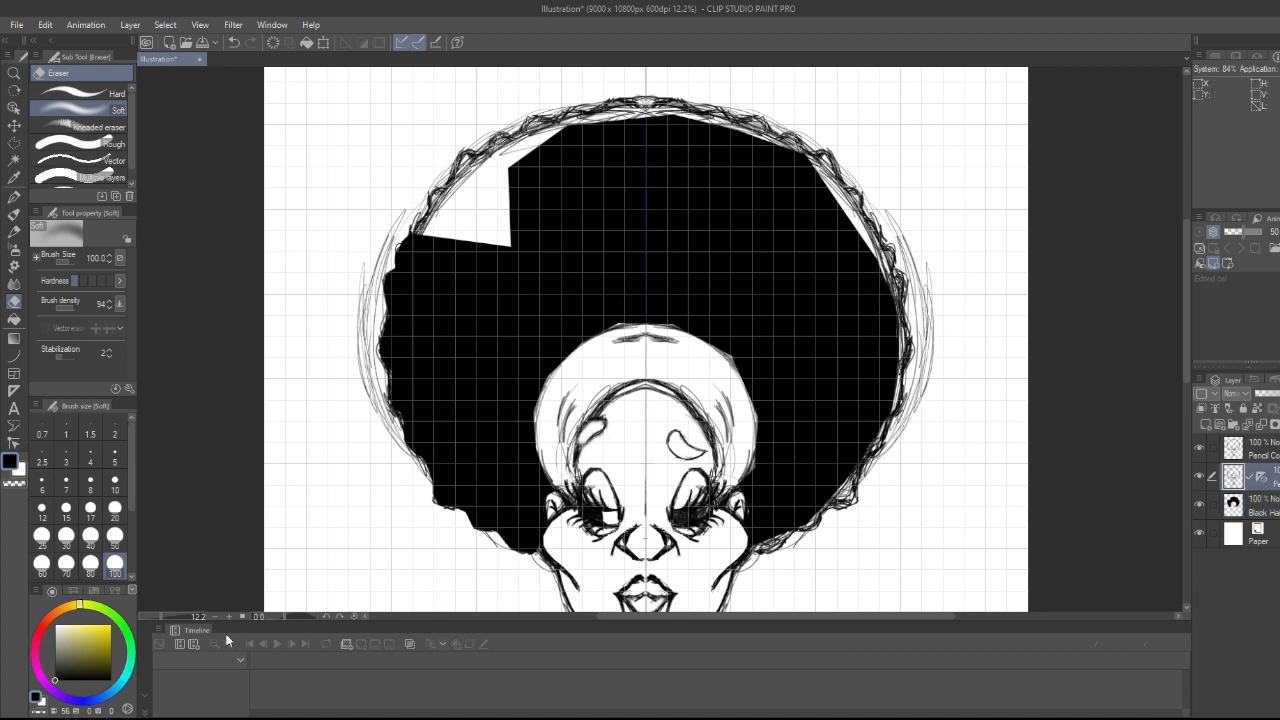
click(13, 144)
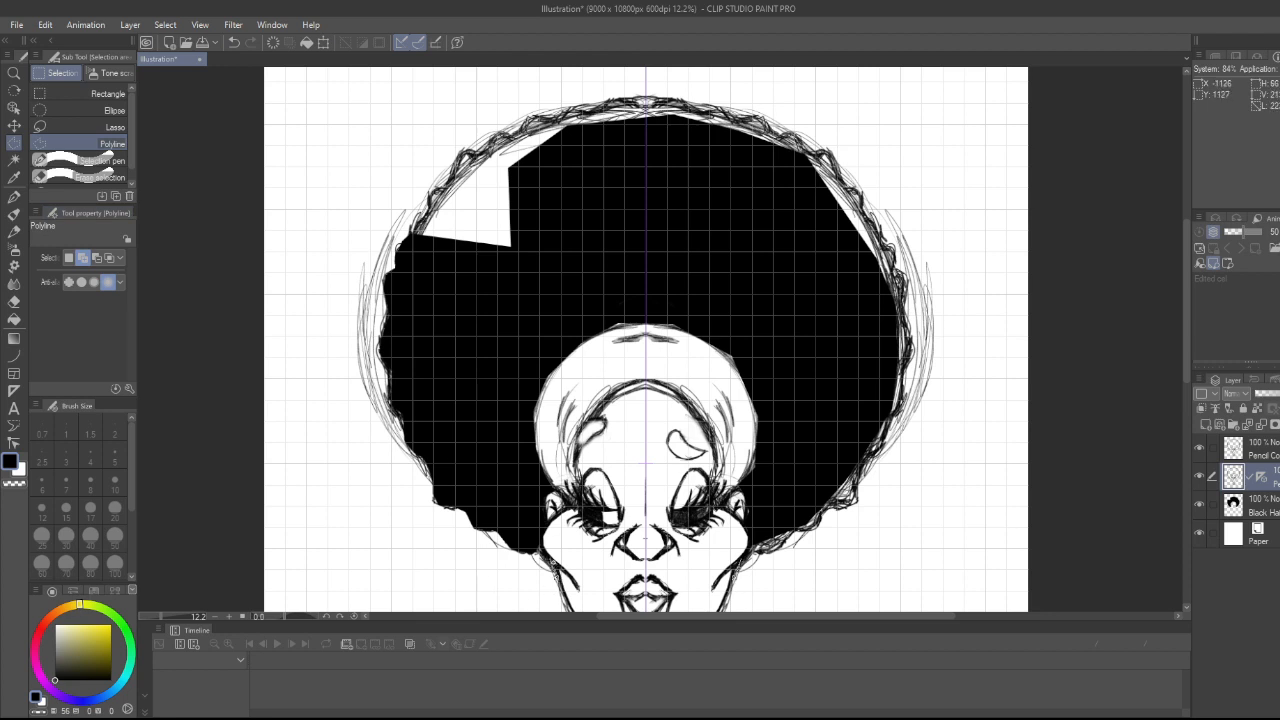
click(519, 547)
click(461, 504)
click(433, 476)
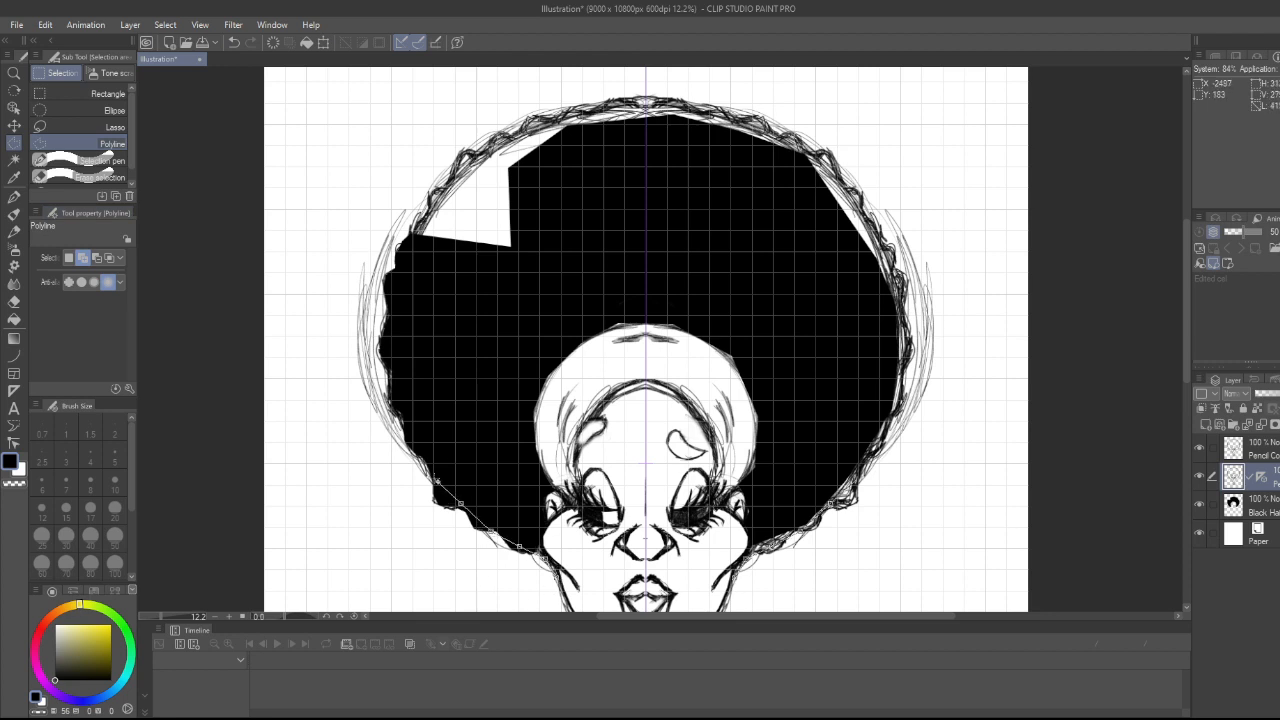
click(406, 441)
click(391, 406)
click(386, 369)
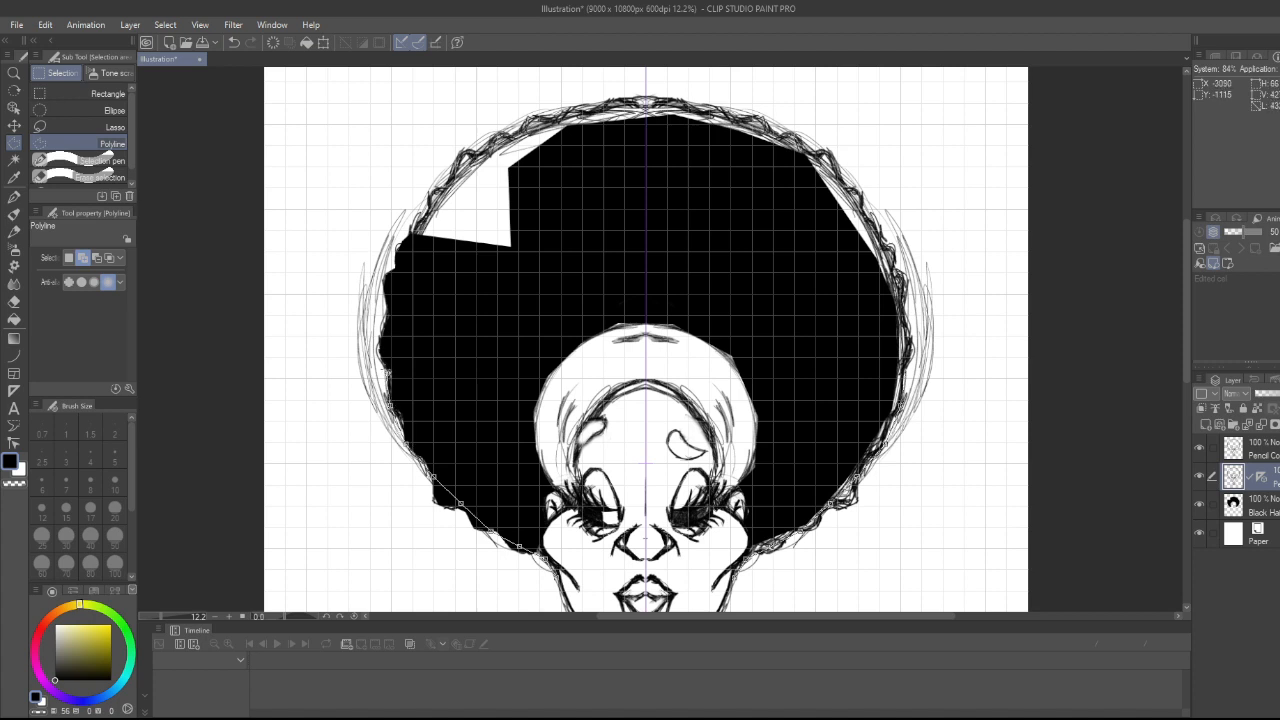
click(386, 320)
click(392, 274)
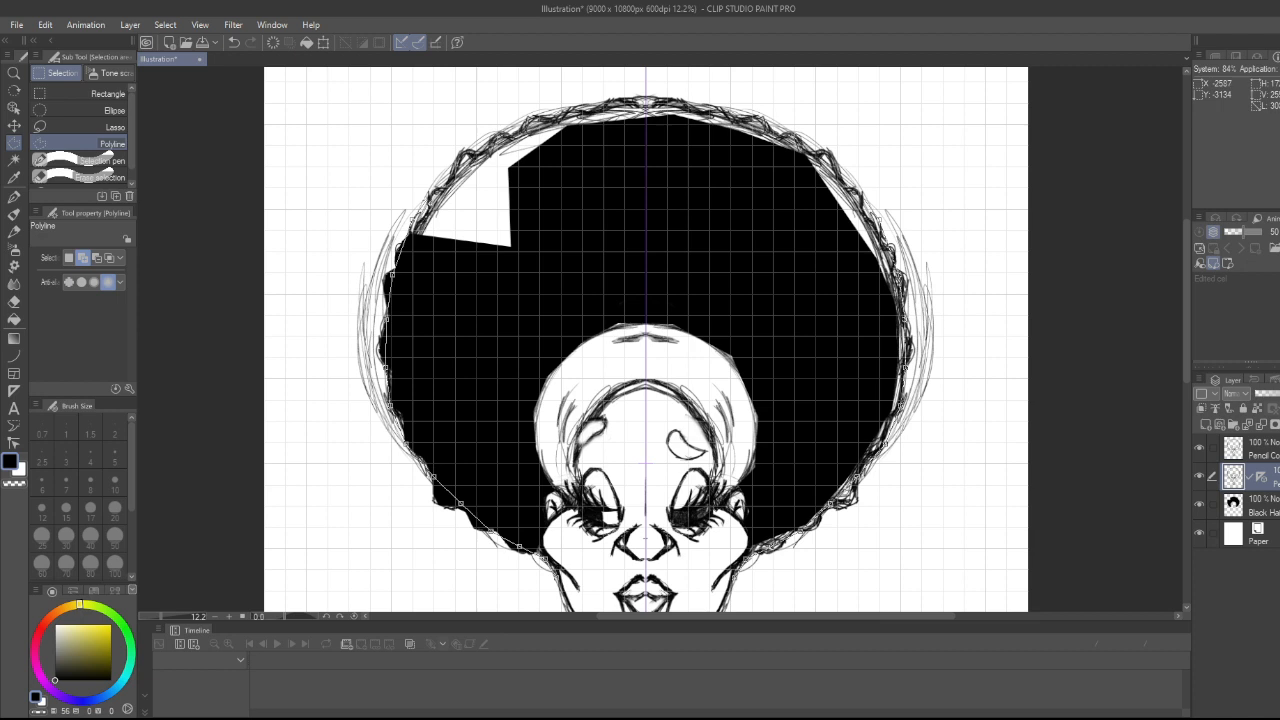
key(BackSpace)
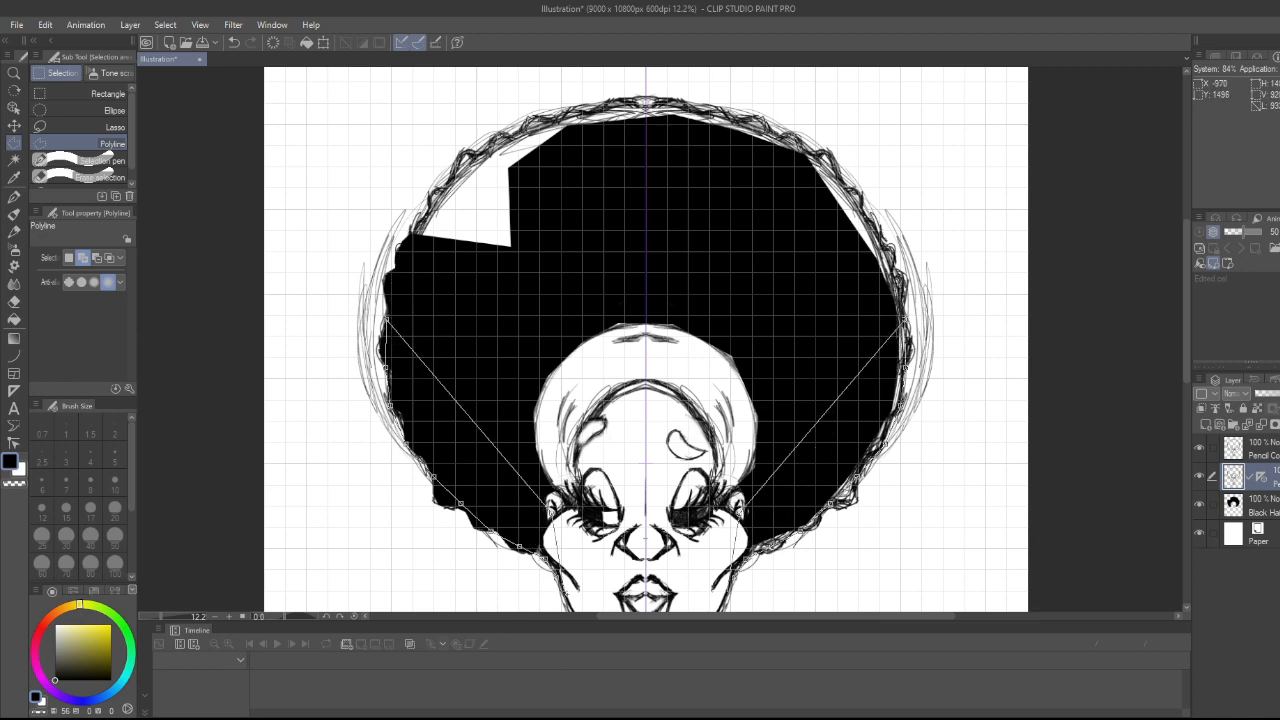
double_click(560, 585)
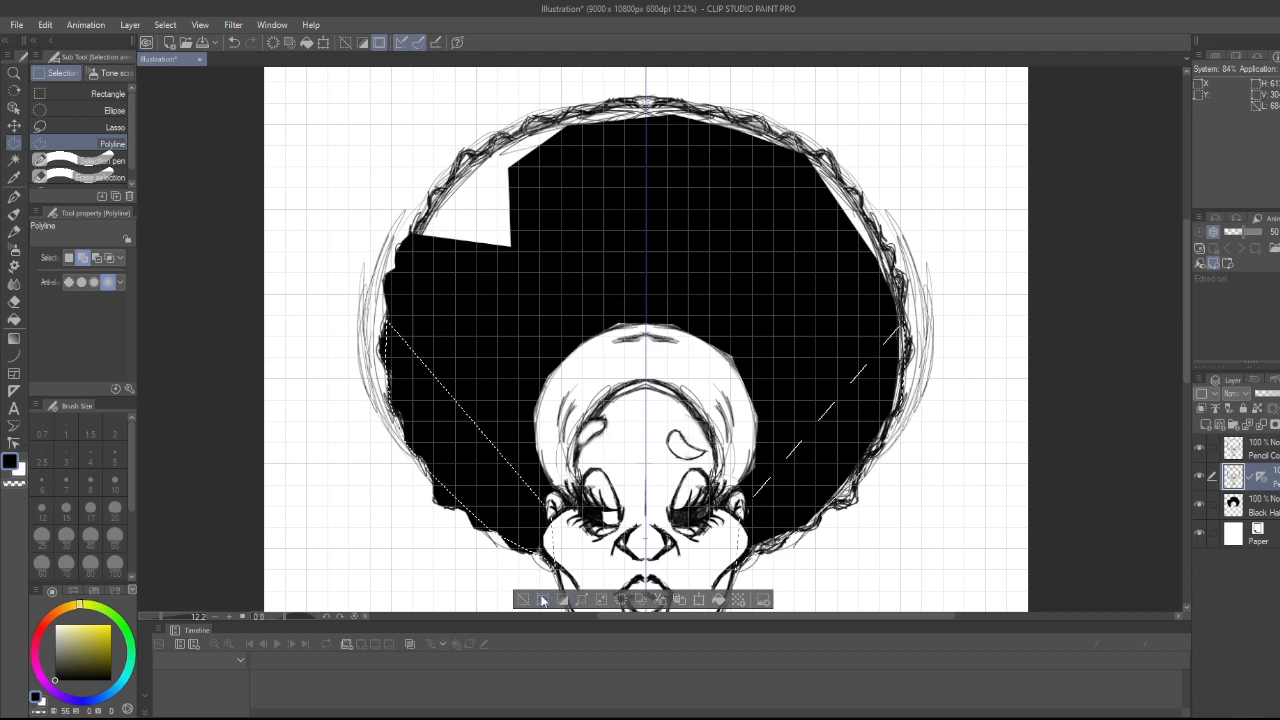
click(522, 600)
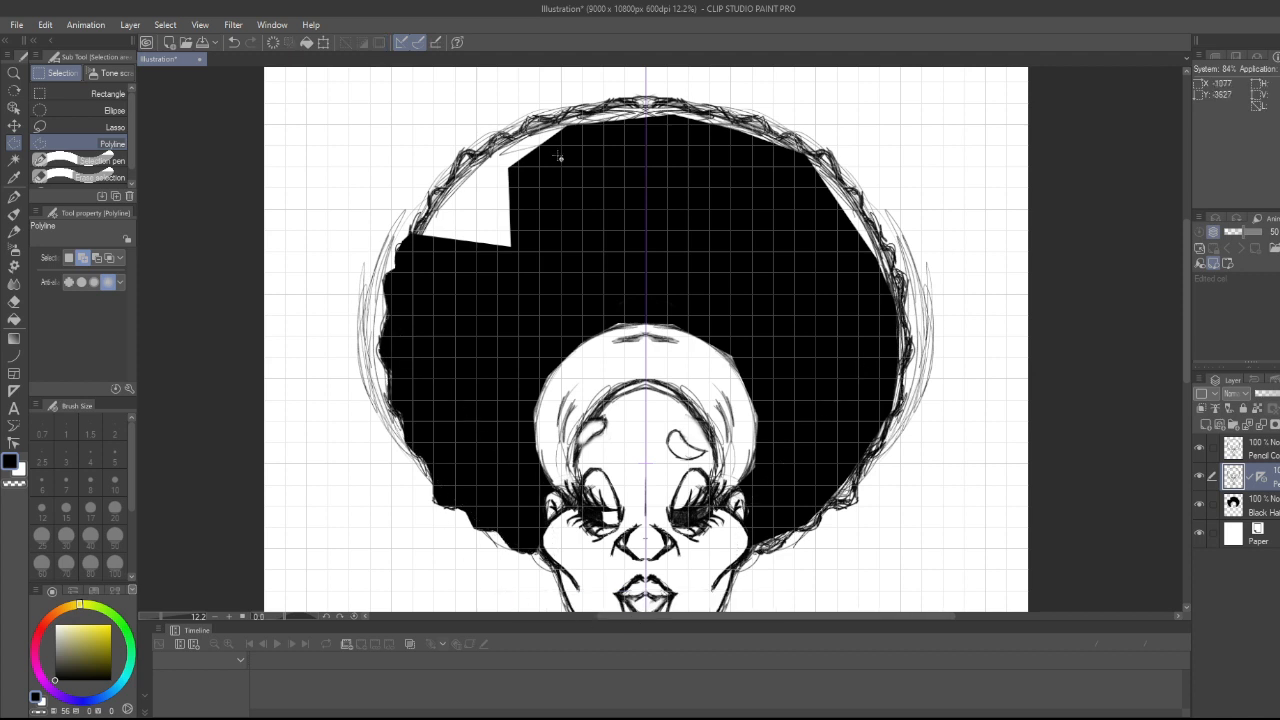
- Switch to the Oil paint brush, try a stroke over the white gap in the upper-left hair, and set the brush size to 100
key(b)
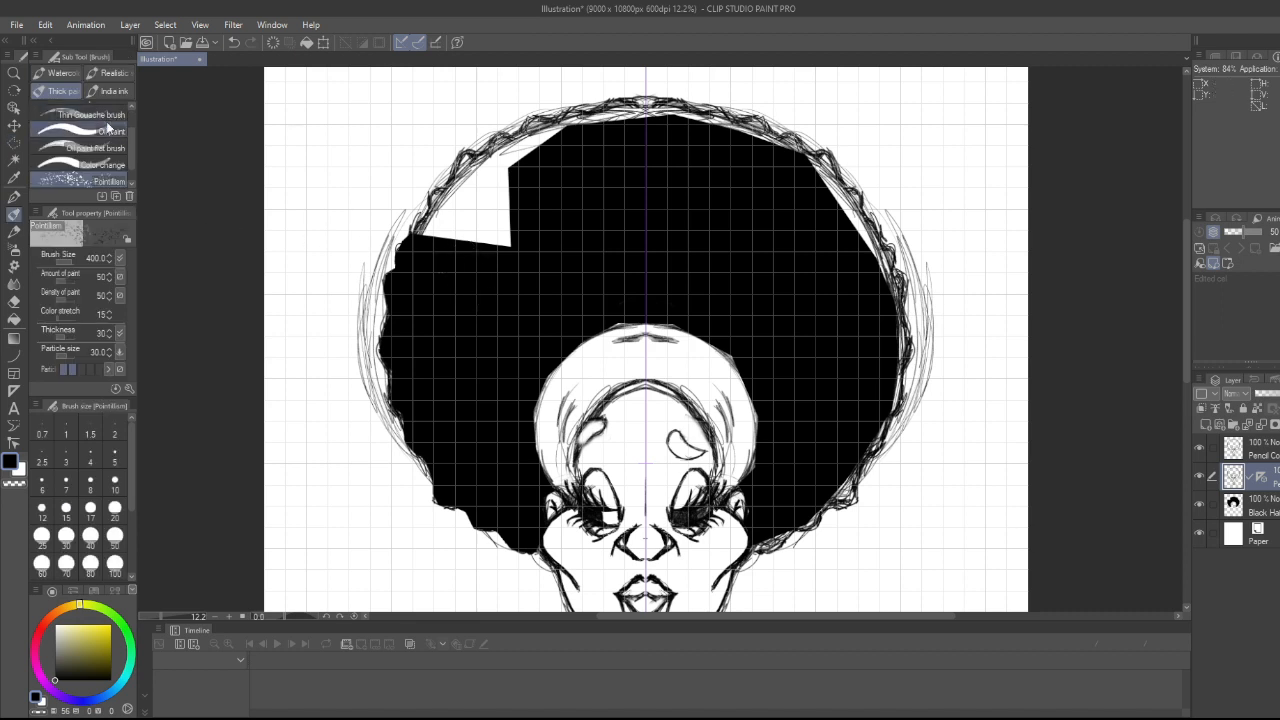
scroll(132, 155, down, 1)
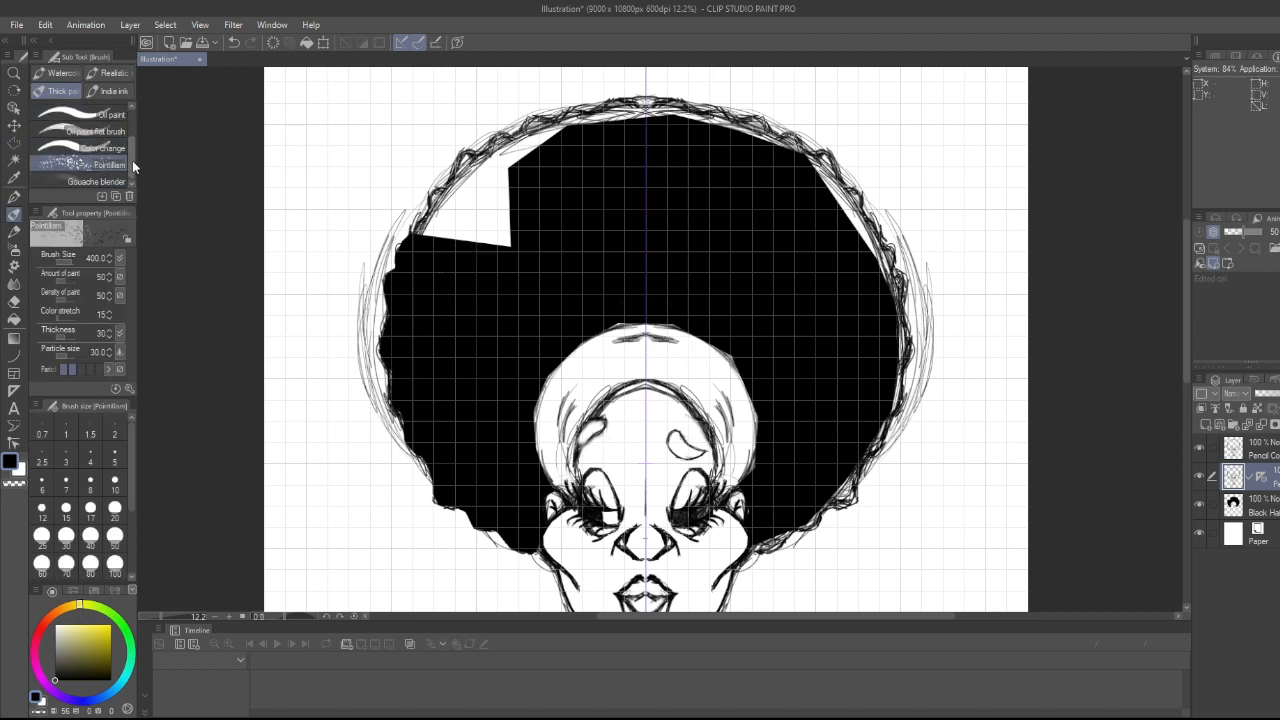
click(106, 114)
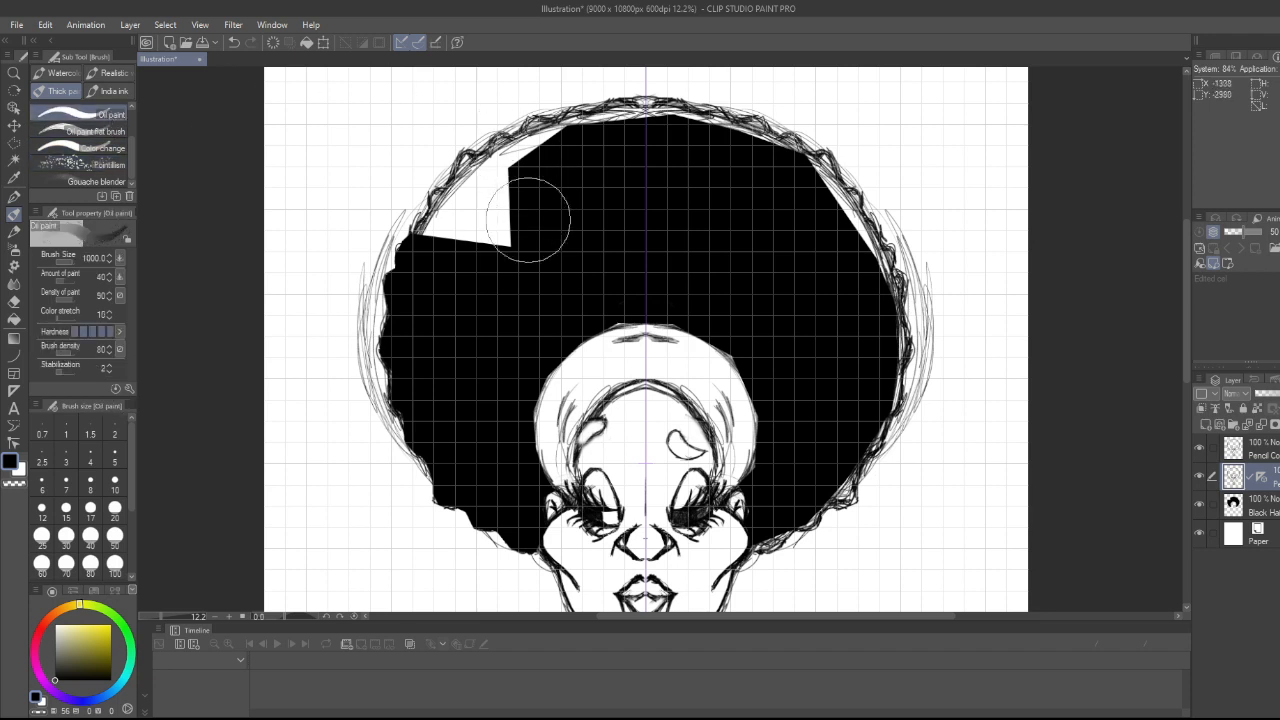
mouse_move(525, 215)
mouse_down()
mouse_move(506, 229)
mouse_move(498, 215)
mouse_up()
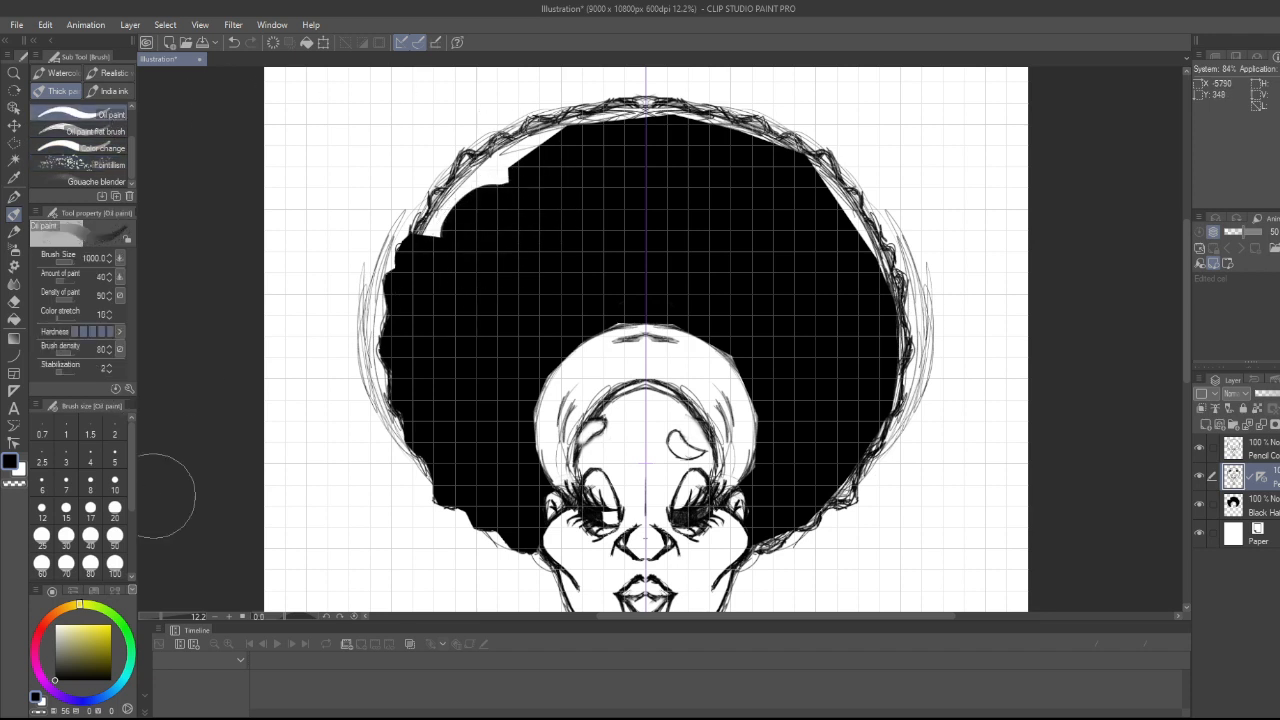
click(115, 570)
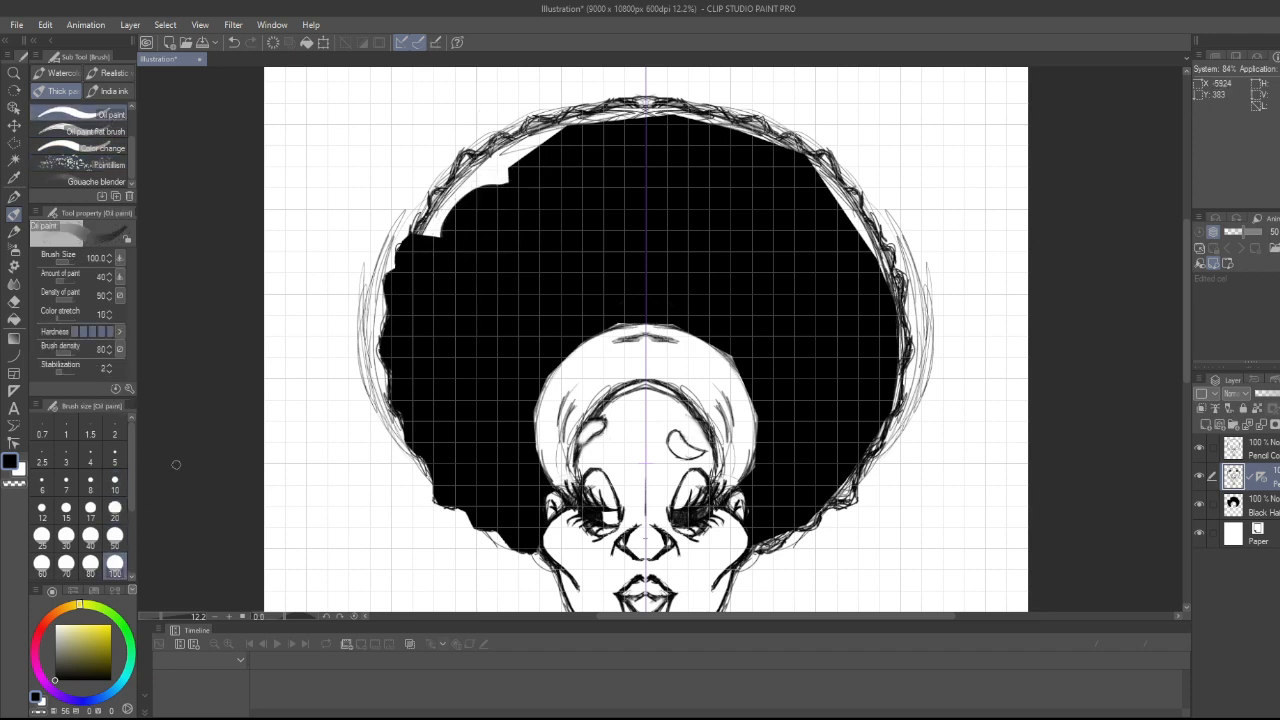
- Try painting the left edge of the gap on the symmetrical pencil layer, and undo both Oil paint strokes
mouse_move(432, 246)
mouse_down()
mouse_move(412, 226)
mouse_move(448, 208)
mouse_move(430, 206)
mouse_up()
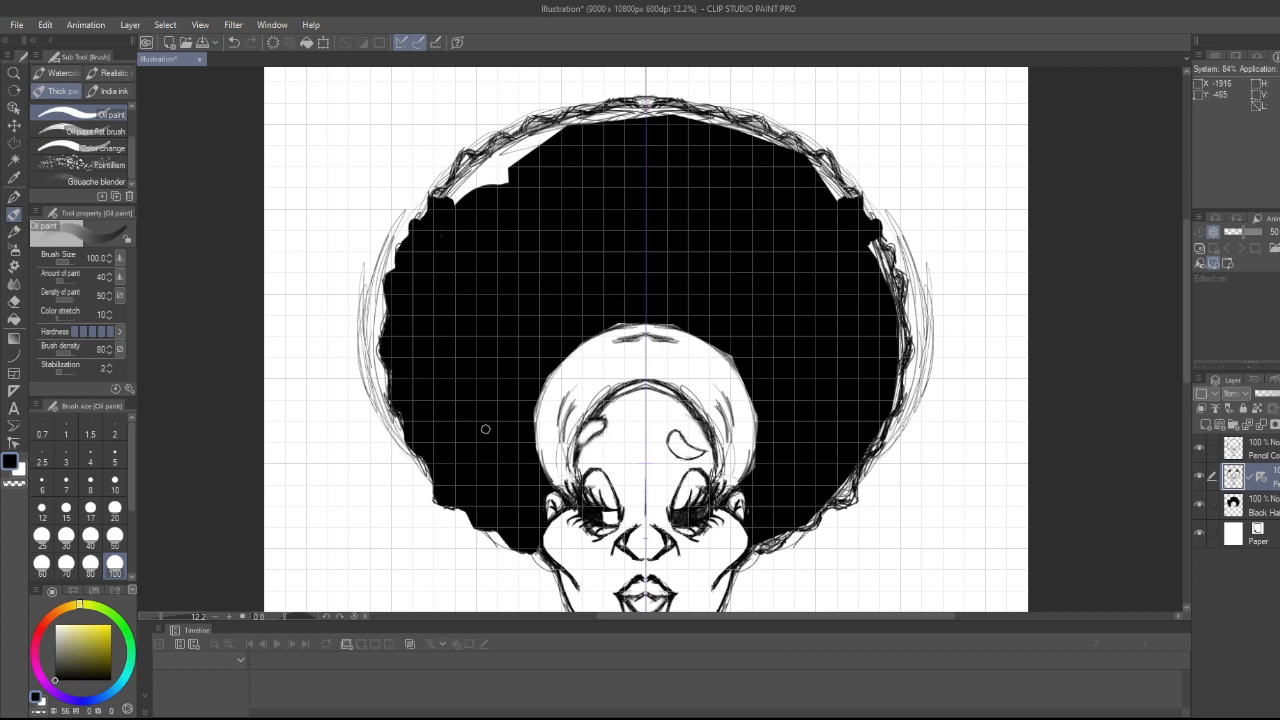
key(ctrl+z)
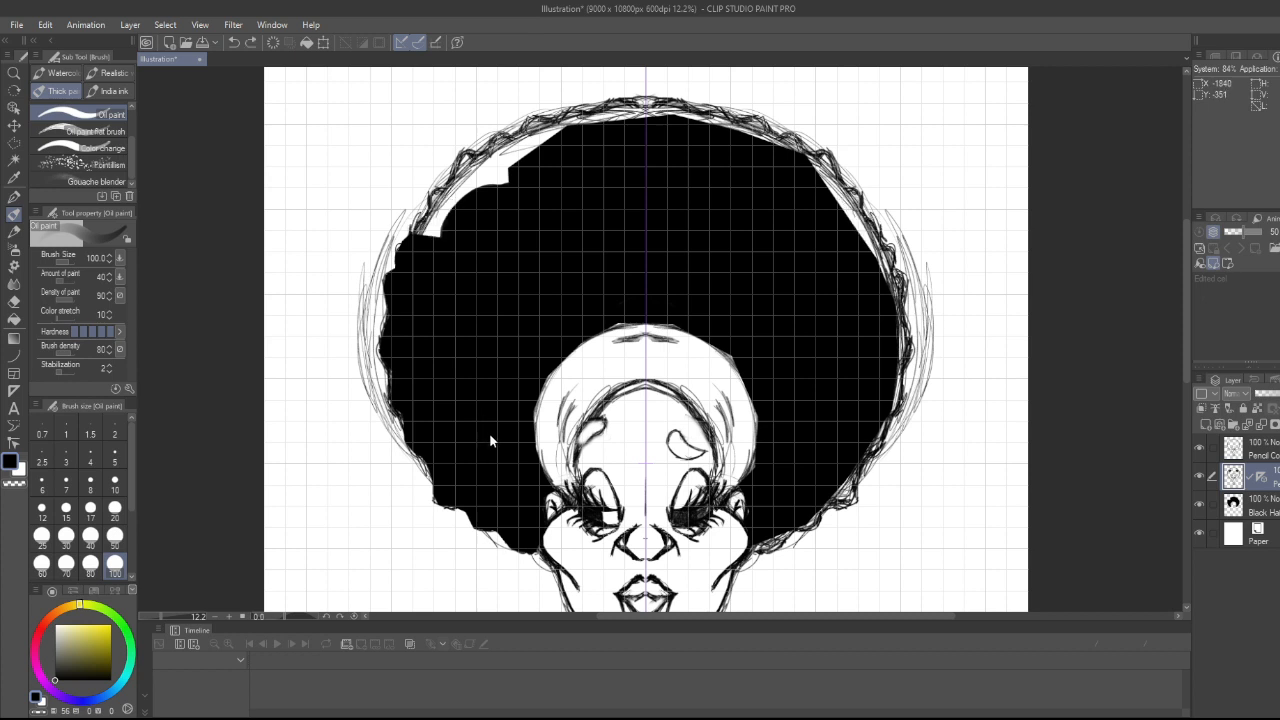
key(ctrl+z)
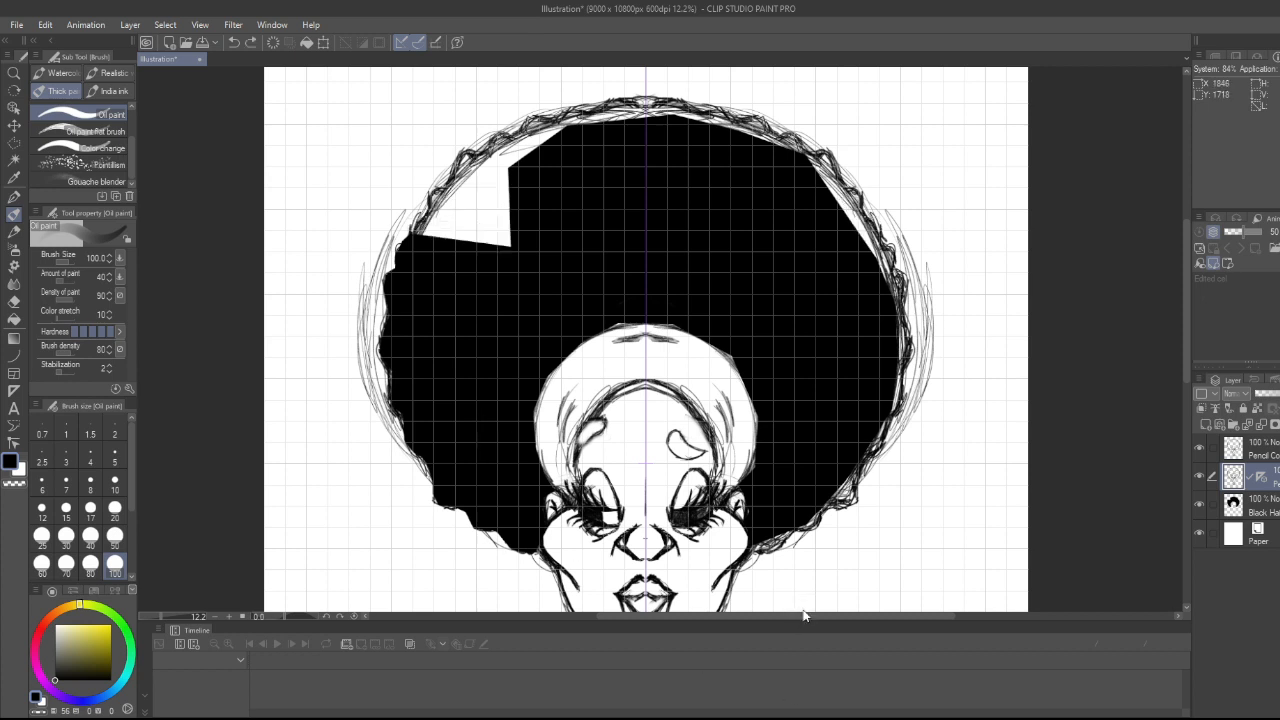
- On the Black Hair layer, paint the upper-left gap and the afro's scalloped outer edge solid black with Oil paint
click(1264, 505)
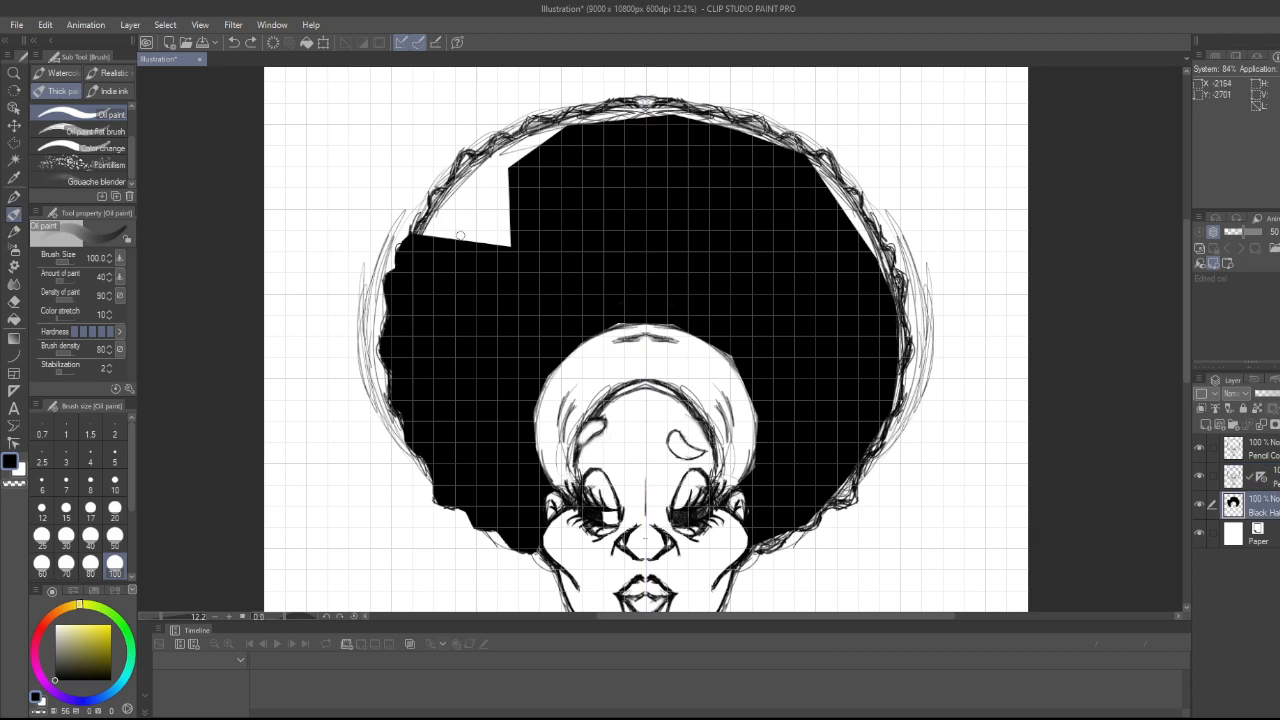
mouse_move(460, 236)
mouse_down()
mouse_move(433, 221)
mouse_move(417, 242)
mouse_move(413, 222)
mouse_move(448, 192)
mouse_move(447, 241)
mouse_move(467, 191)
mouse_move(460, 242)
mouse_move(469, 251)
mouse_move(505, 199)
mouse_move(494, 245)
mouse_move(515, 211)
mouse_move(515, 251)
mouse_move(494, 211)
mouse_move(467, 246)
mouse_move(477, 188)
mouse_move(454, 215)
mouse_move(429, 208)
mouse_move(460, 162)
mouse_move(470, 192)
mouse_move(506, 156)
mouse_move(495, 213)
mouse_move(458, 162)
mouse_move(489, 157)
mouse_move(479, 161)
mouse_move(499, 136)
mouse_move(512, 146)
mouse_move(497, 153)
mouse_move(518, 142)
mouse_move(512, 162)
mouse_move(550, 128)
mouse_move(546, 145)
mouse_move(522, 132)
mouse_move(532, 120)
mouse_move(575, 115)
mouse_move(587, 127)
mouse_move(627, 106)
mouse_move(621, 116)
mouse_move(652, 115)
mouse_move(608, 110)
mouse_move(657, 106)
mouse_move(760, 127)
mouse_move(822, 174)
mouse_move(830, 164)
mouse_move(842, 205)
mouse_move(855, 203)
mouse_move(852, 228)
mouse_move(866, 242)
mouse_move(866, 221)
mouse_move(888, 262)
mouse_move(893, 406)
mouse_up()
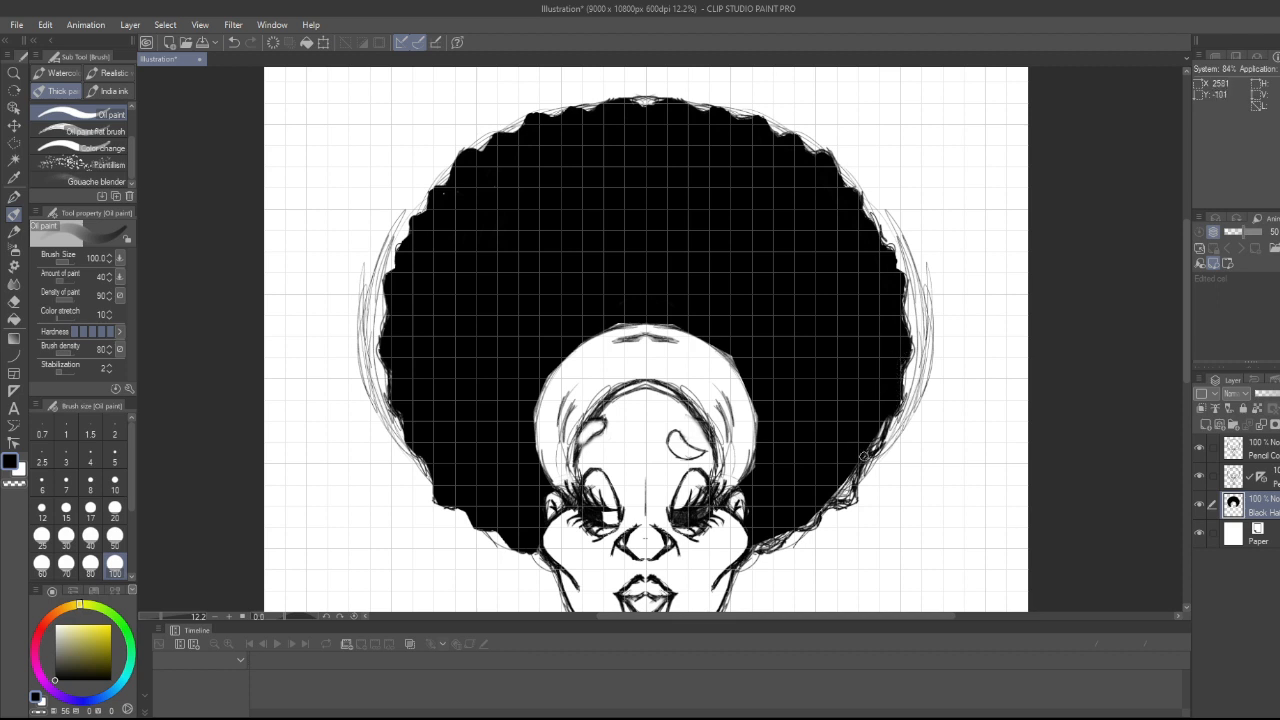
mouse_move(880, 437)
mouse_down()
mouse_move(844, 500)
mouse_move(813, 517)
mouse_up()
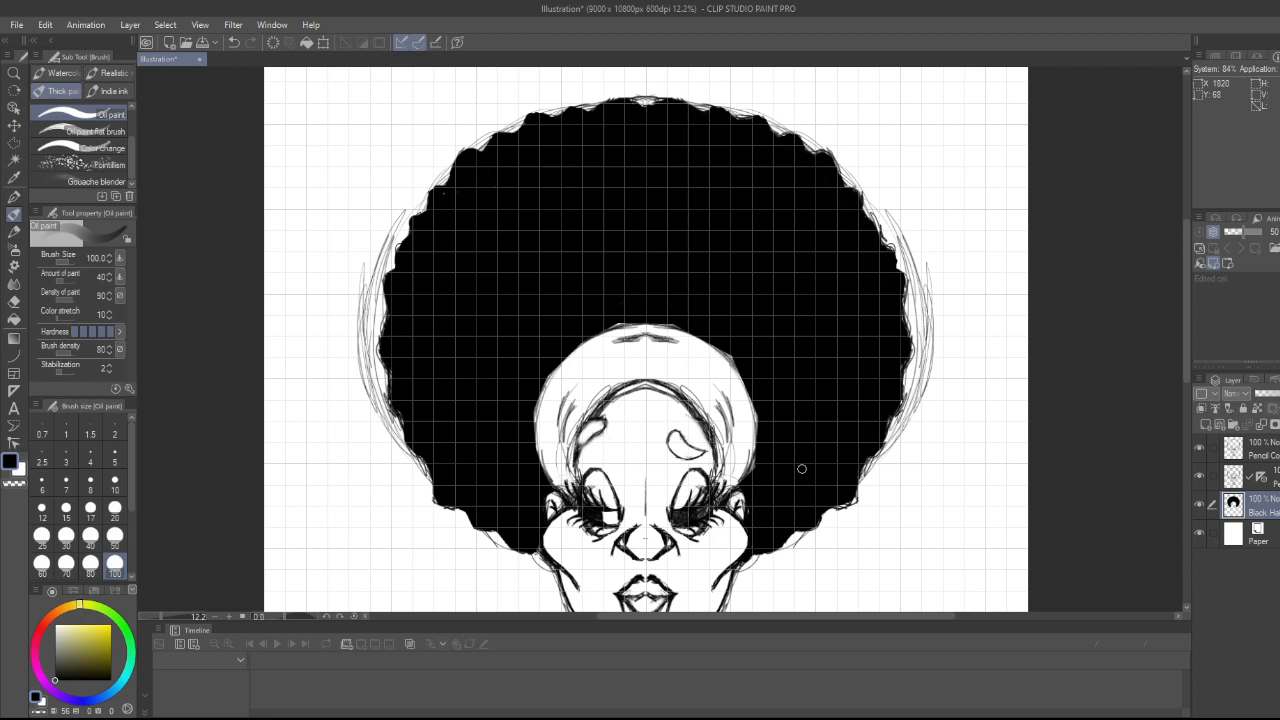
- On the symmetrical pencil layer, outline the afro's interior with a mirrored Polyline selection, just inside its outer edge and clear of the head arch
click(1267, 484)
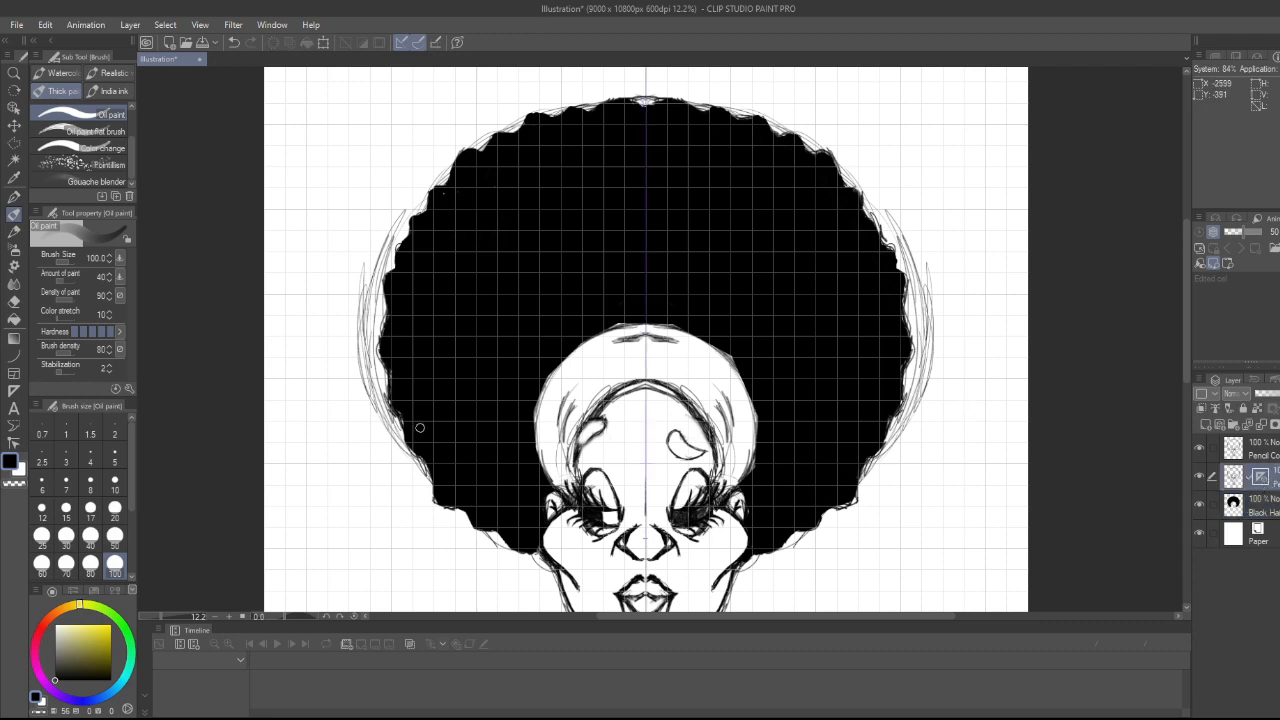
key(m)
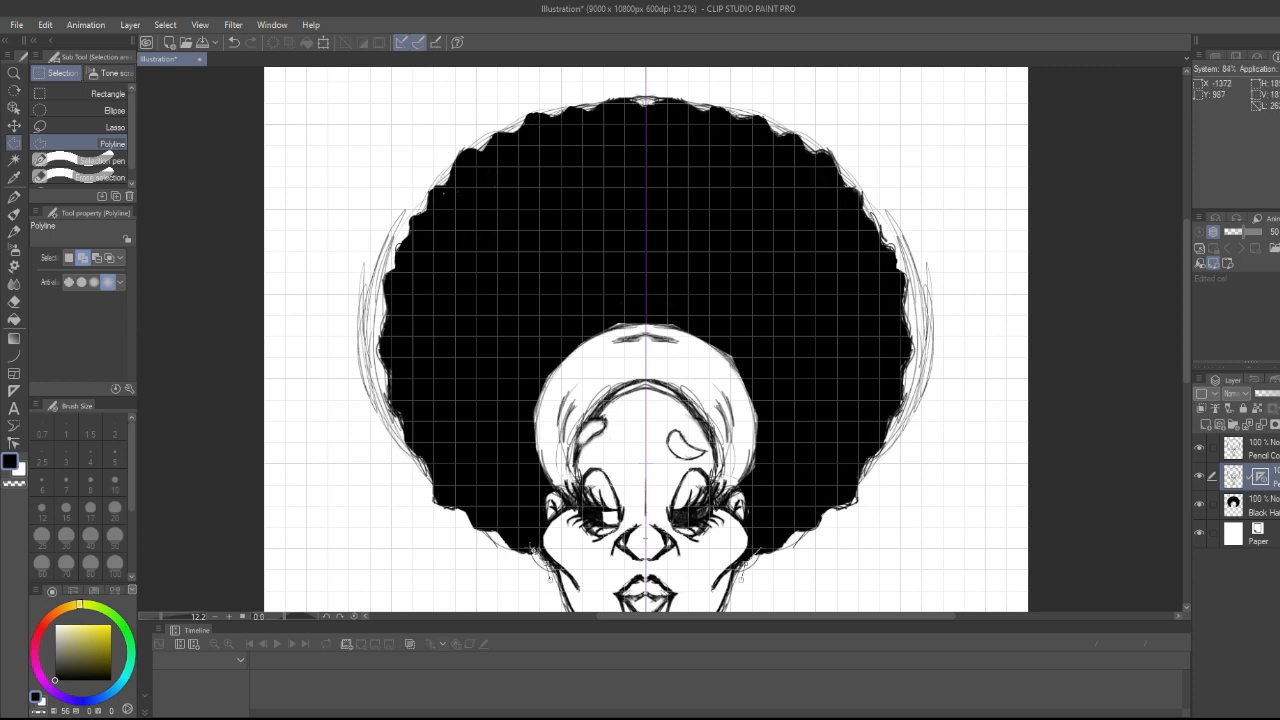
click(530, 548)
click(495, 532)
click(445, 493)
click(410, 432)
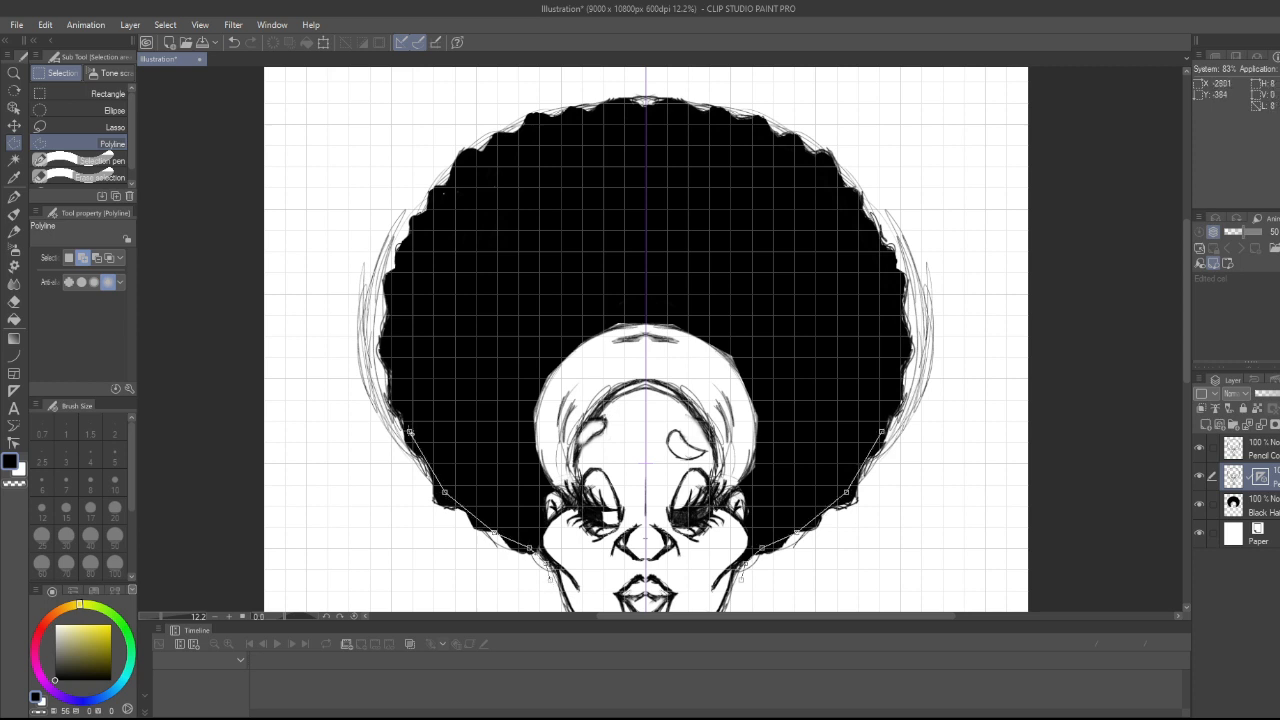
click(394, 362)
click(398, 296)
click(415, 237)
click(439, 202)
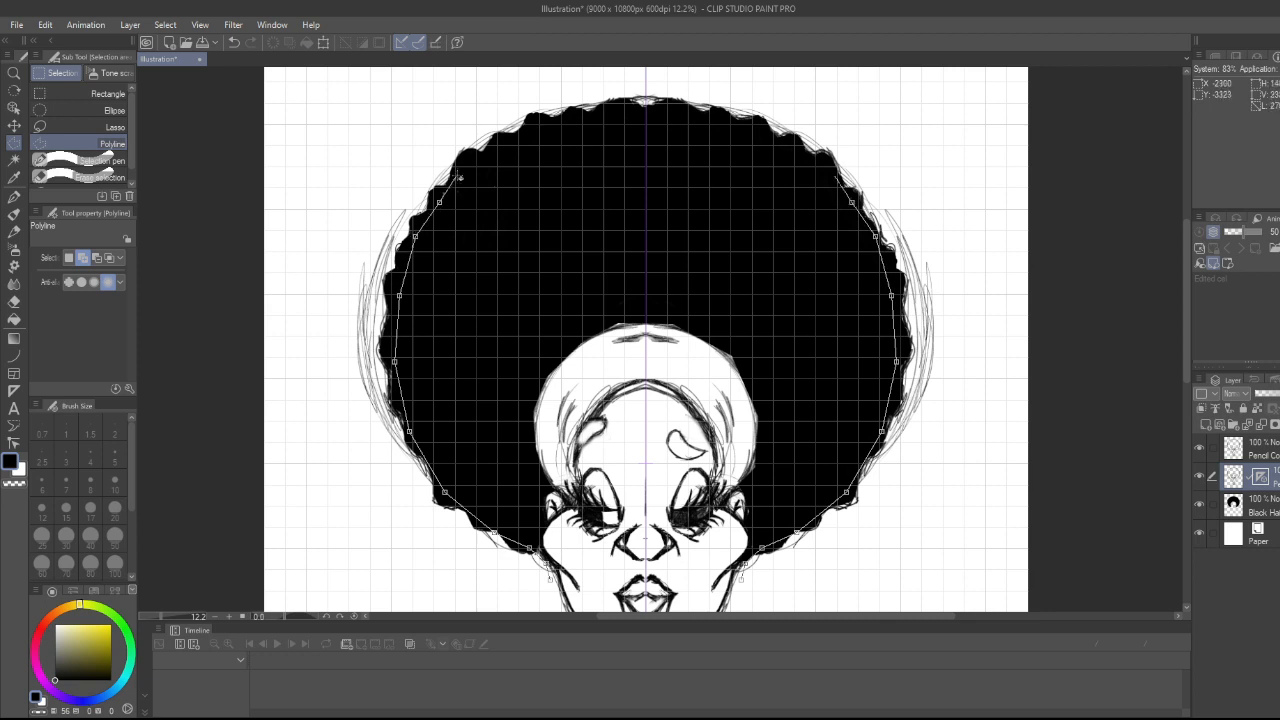
click(475, 160)
click(542, 127)
click(589, 112)
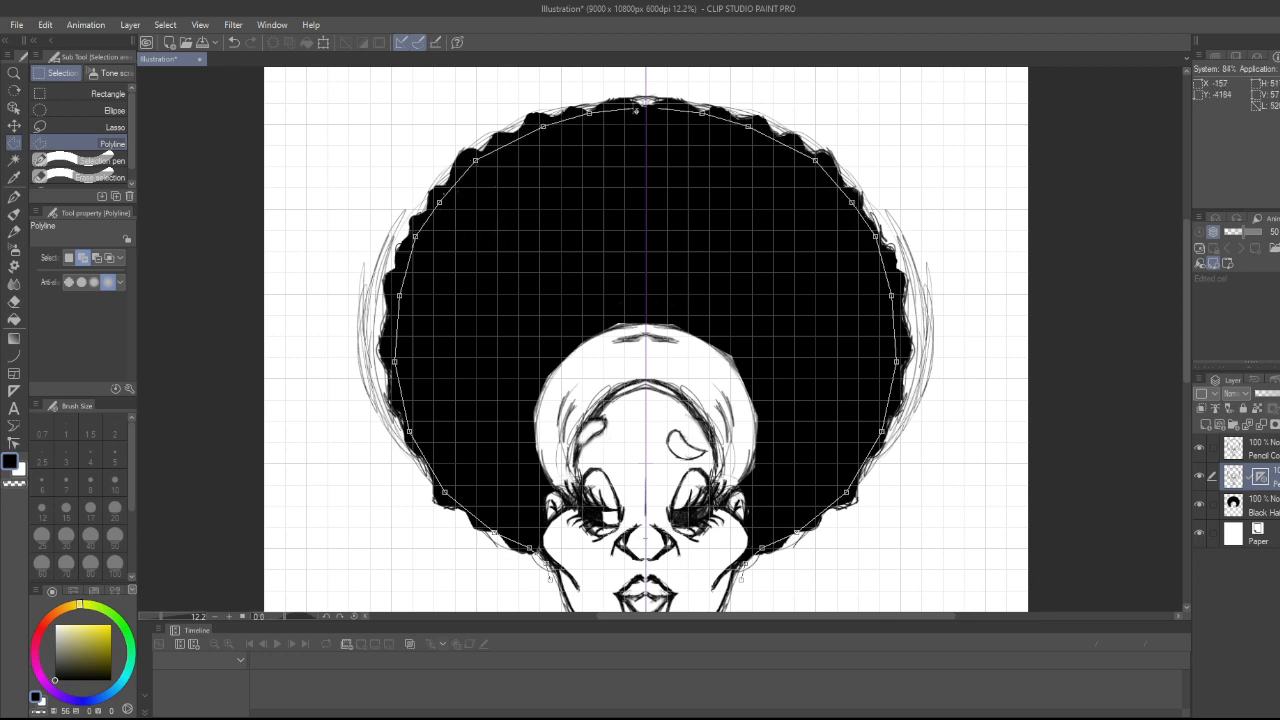
click(640, 118)
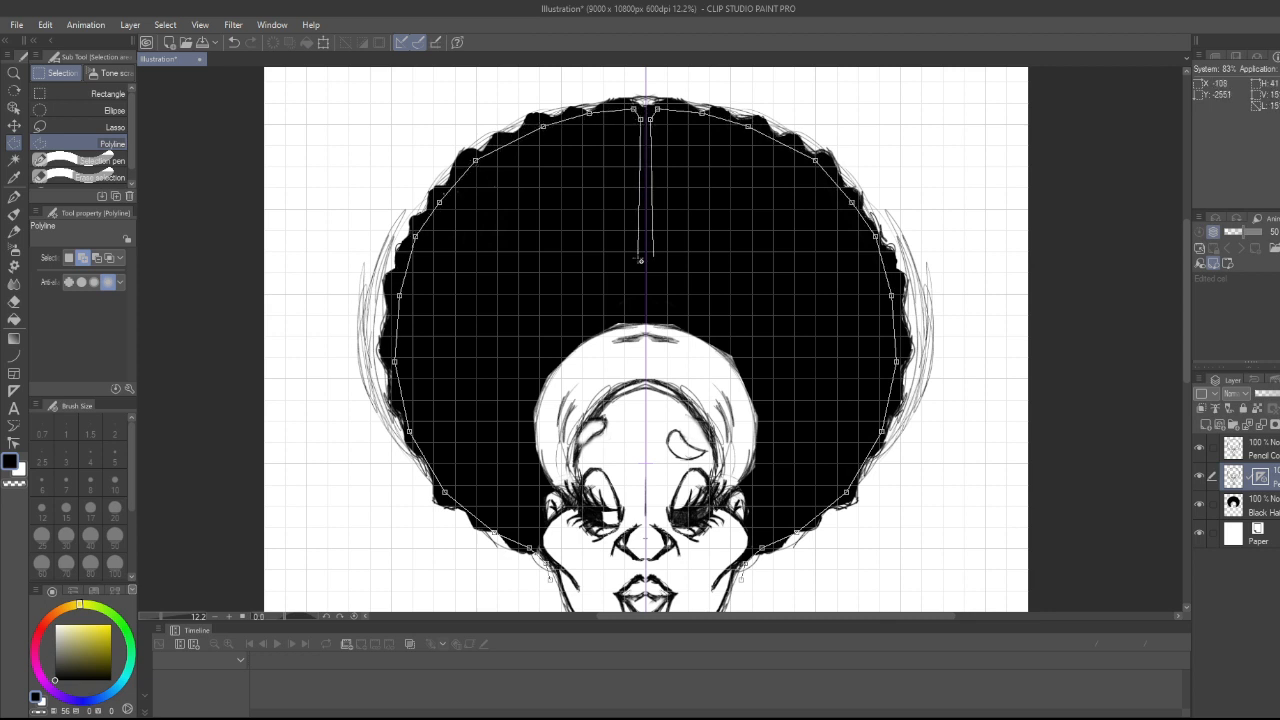
click(638, 293)
click(530, 360)
click(514, 459)
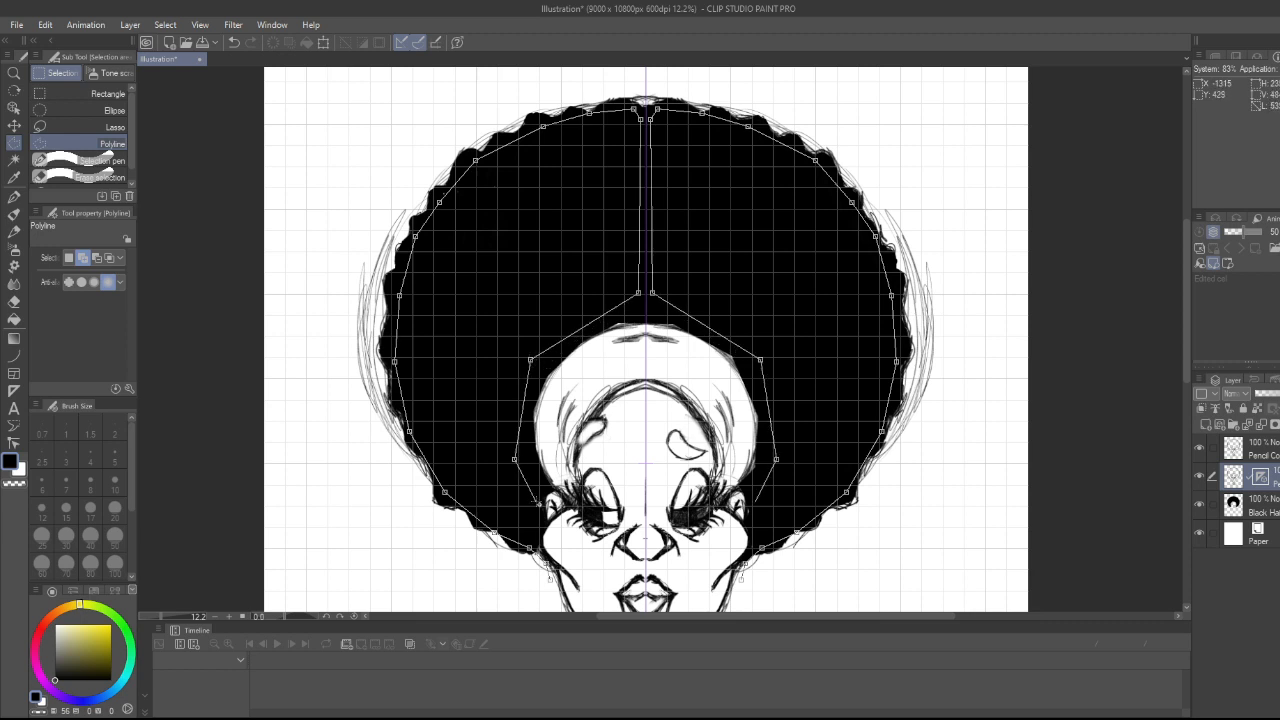
click(538, 504)
double_click(548, 577)
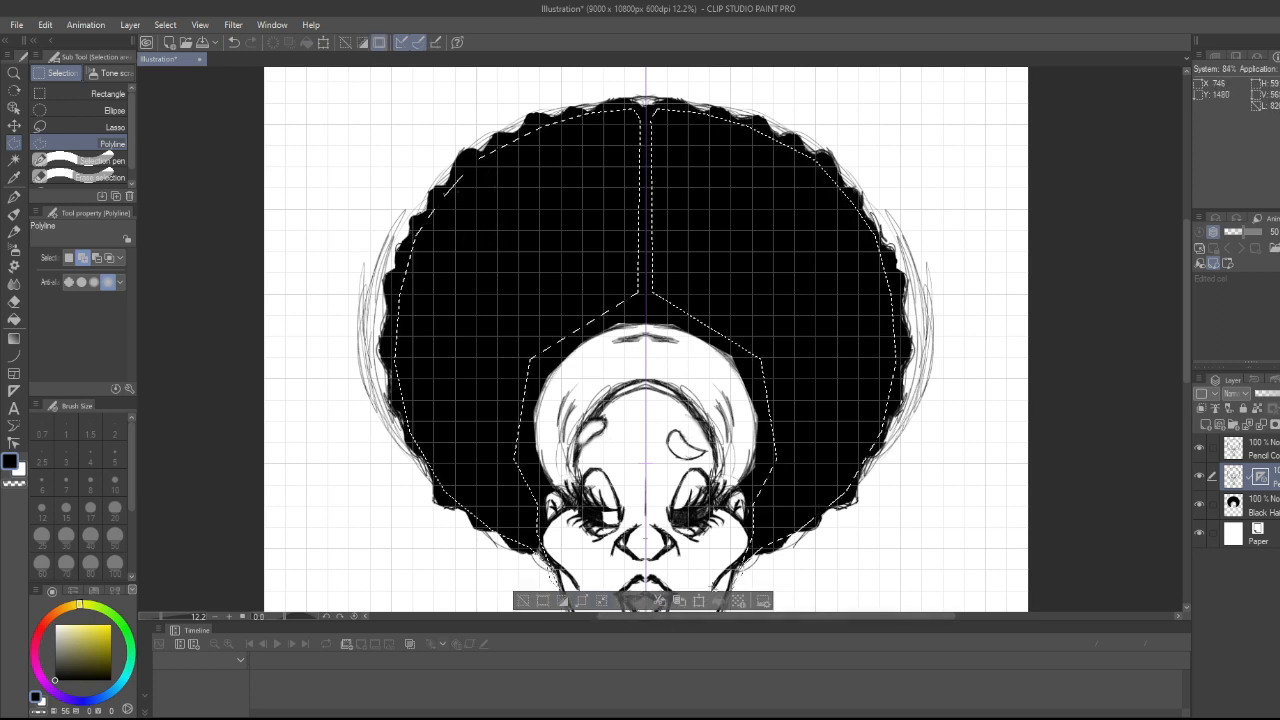
- Try to delete the pencil lines inside the selection on the symmetrical pencil layer, and return to the top pencil layer
click(1266, 452)
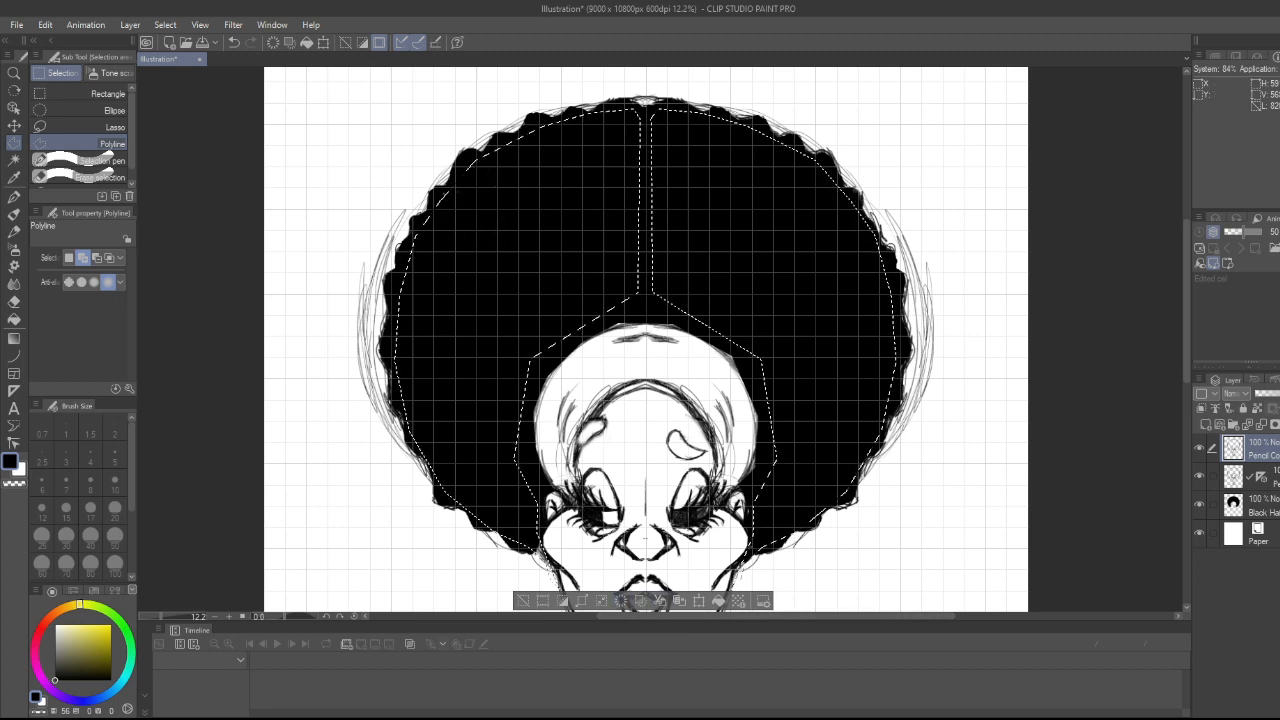
click(1262, 485)
click(621, 602)
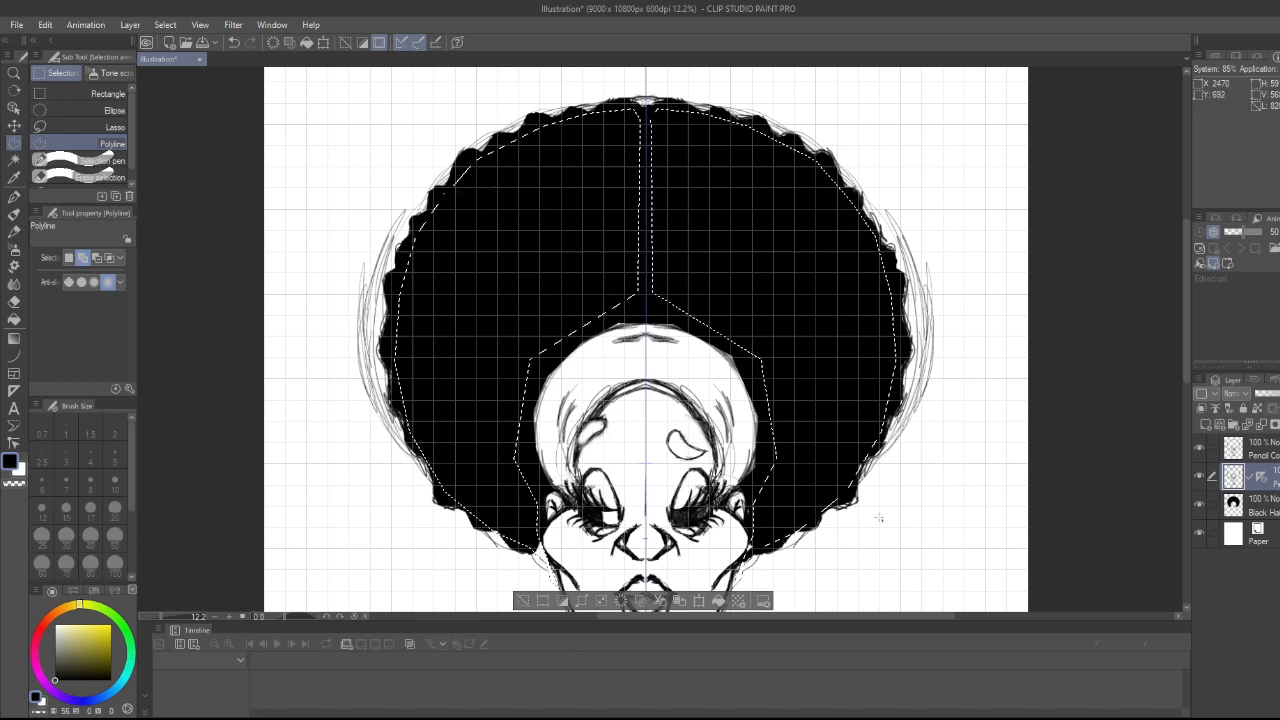
click(1278, 451)
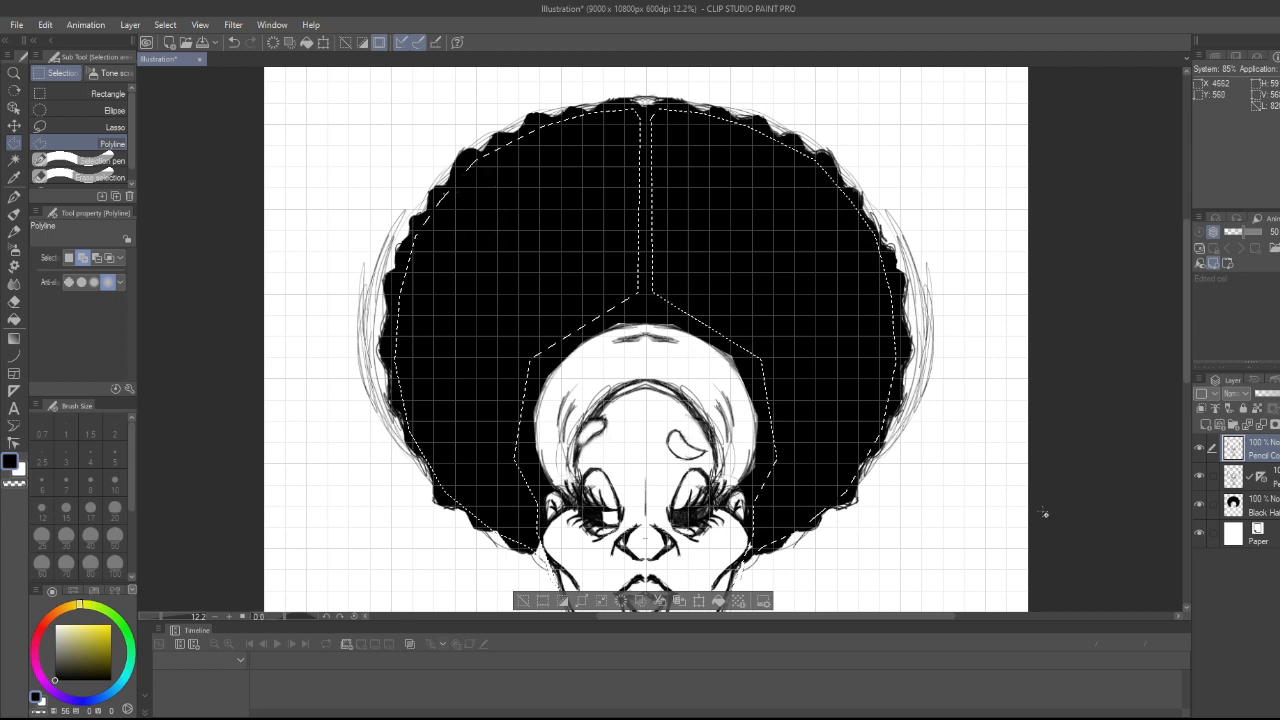
- Clear everything outside the selection on the symmetrical pencil layer and on the top pencil layer
click(1278, 478)
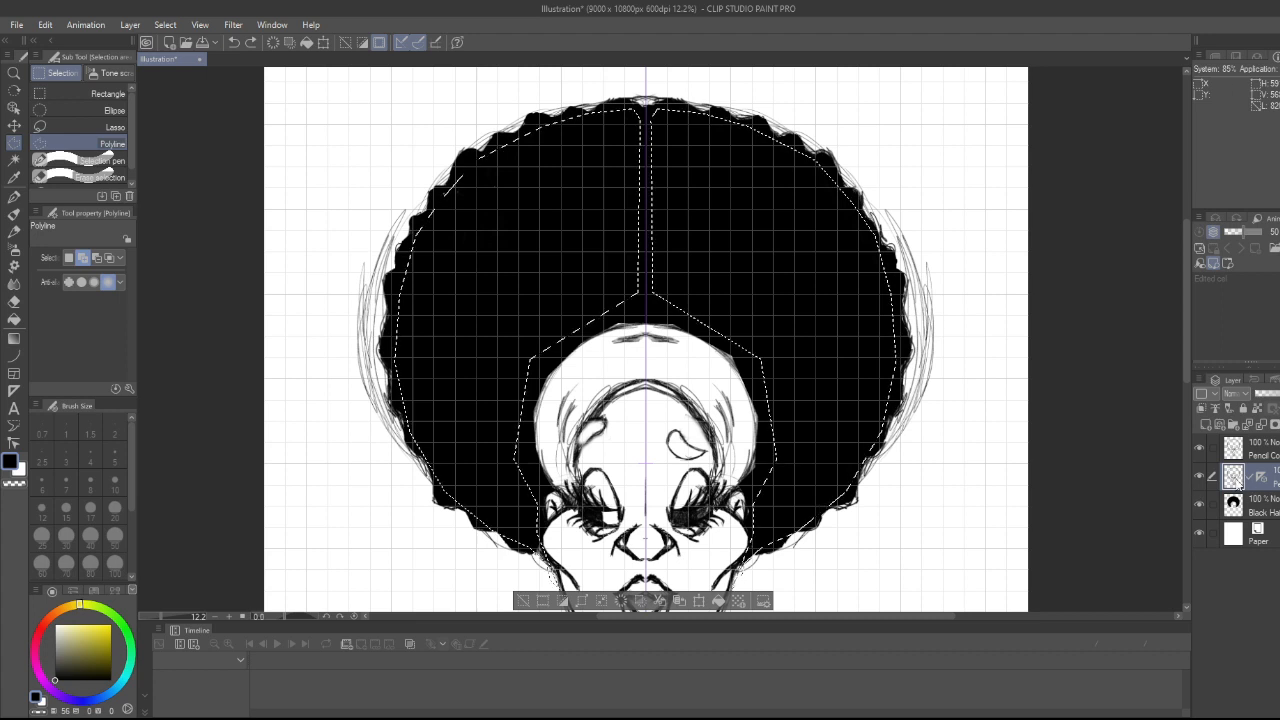
click(625, 601)
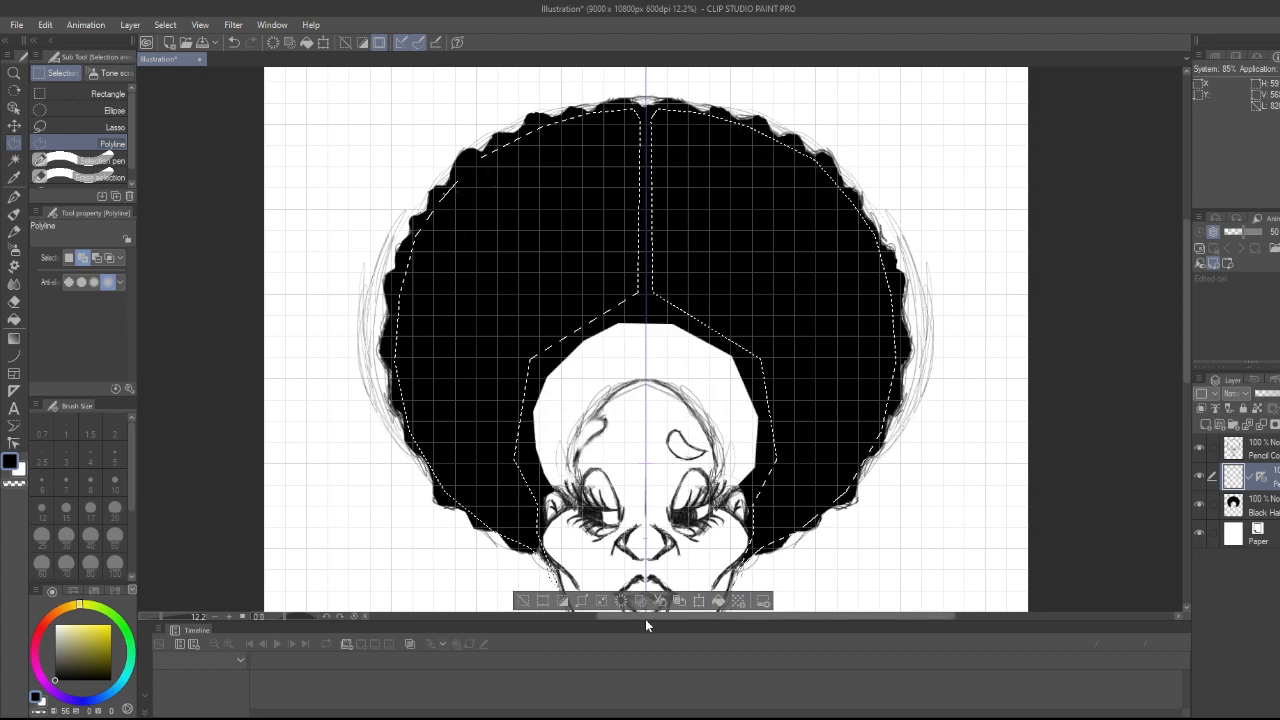
click(1252, 451)
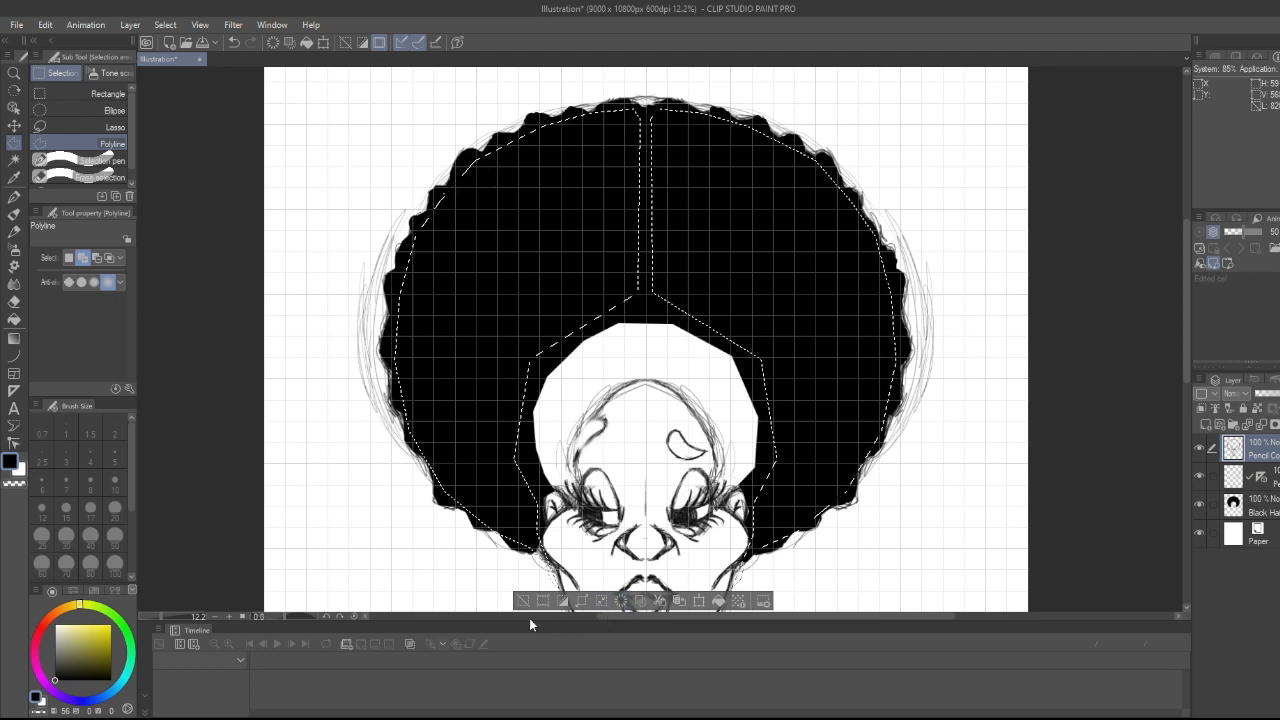
click(638, 602)
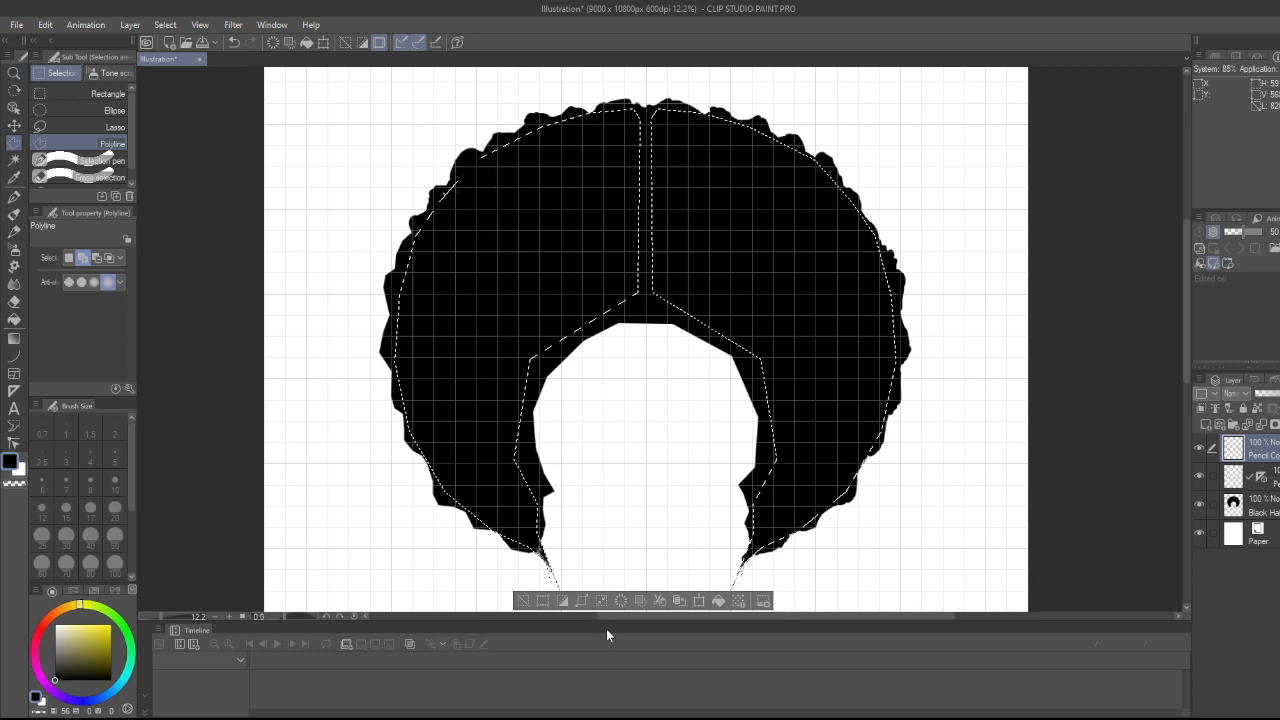
- Undo the clearing outside the selection on both pencil layers and remove the afro selection
key(ctrl+z)
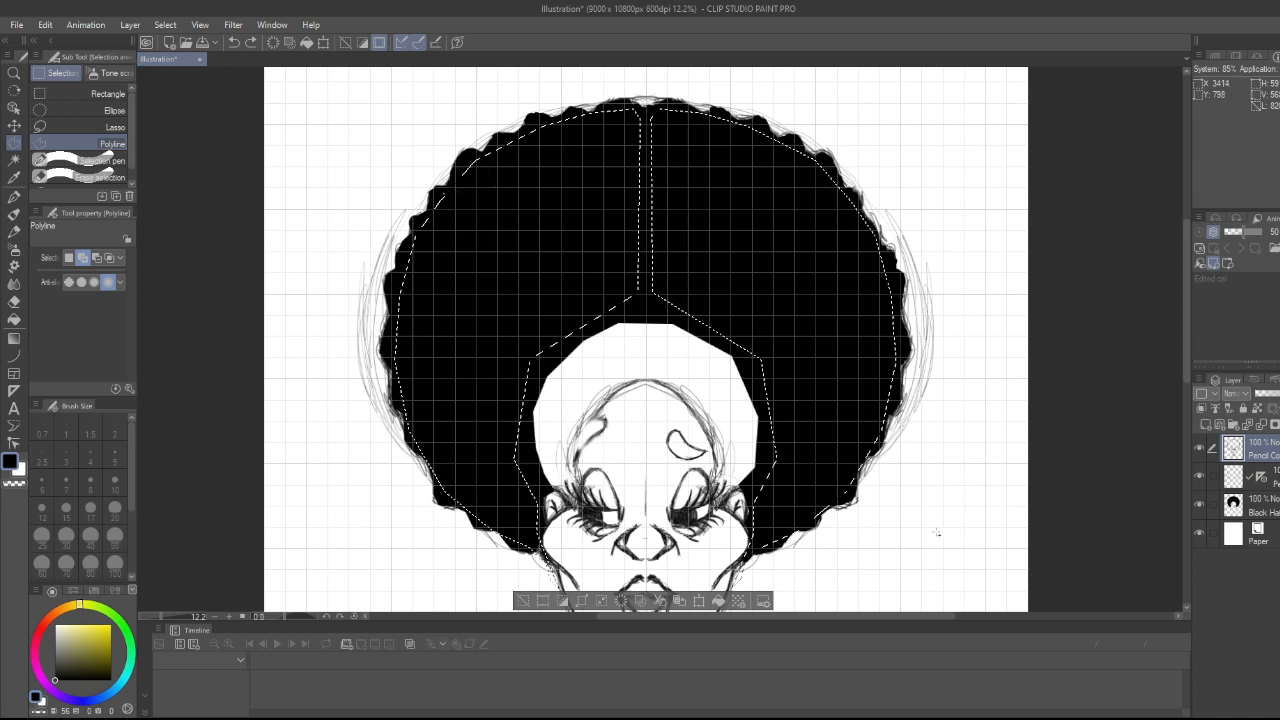
key(ctrl+z)
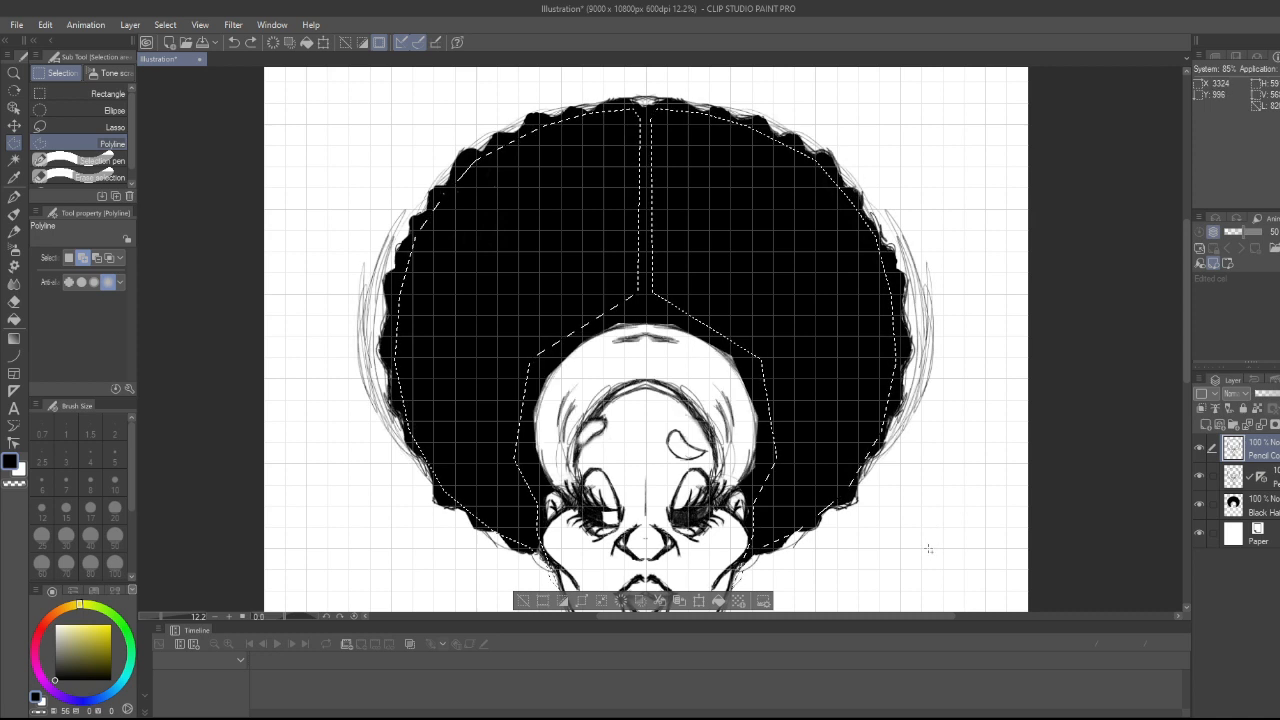
click(522, 603)
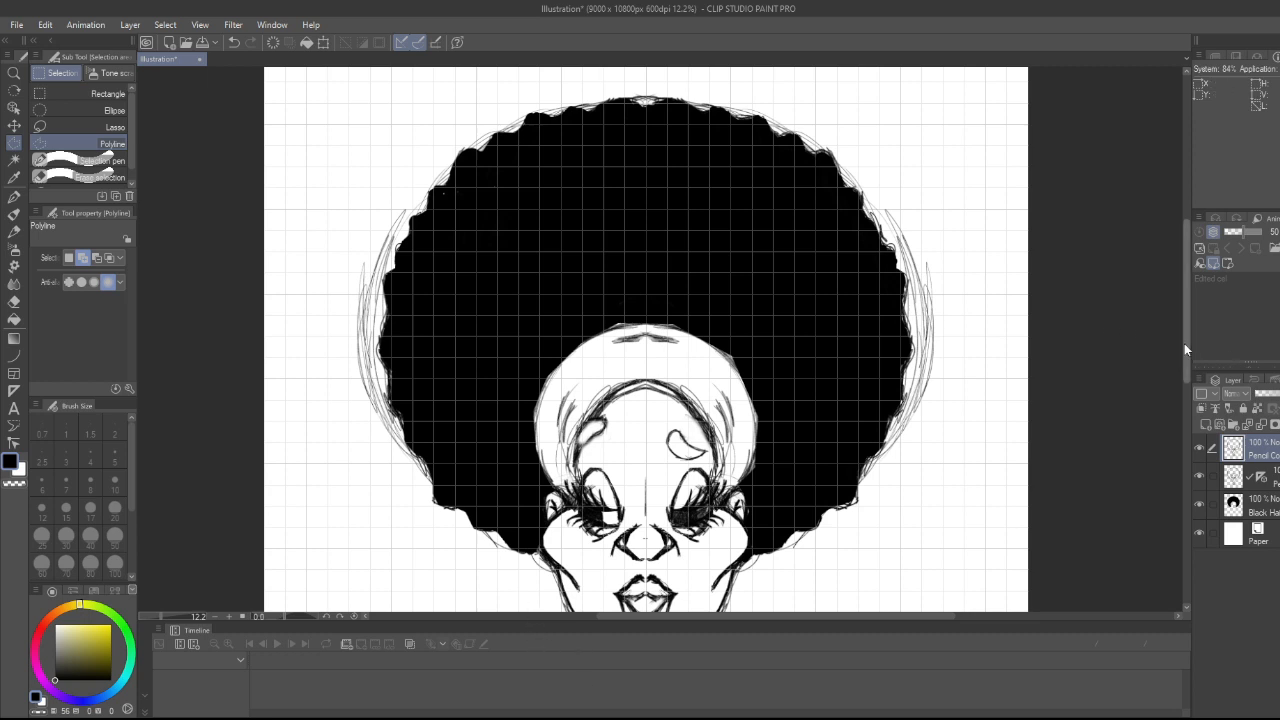
- Choose the Soft eraser and set its brush size to 500
drag(1184, 343, 1172, 407)
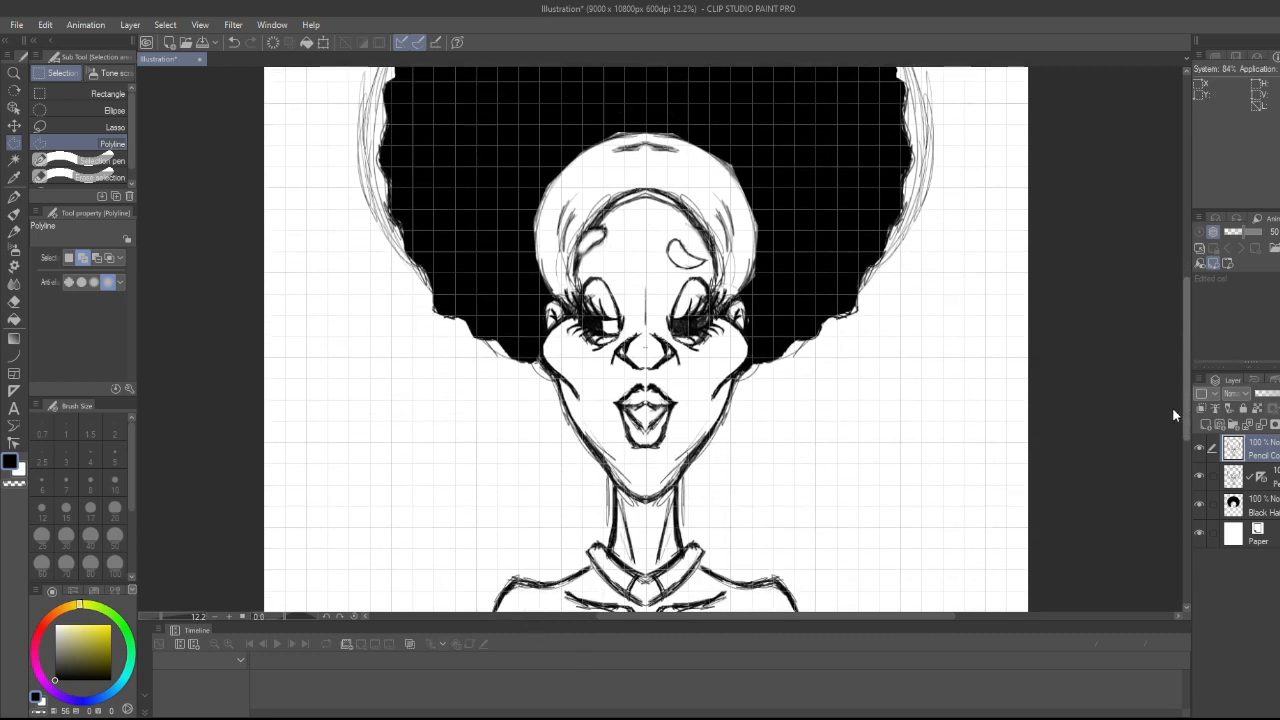
scroll(854, 355, down, 2)
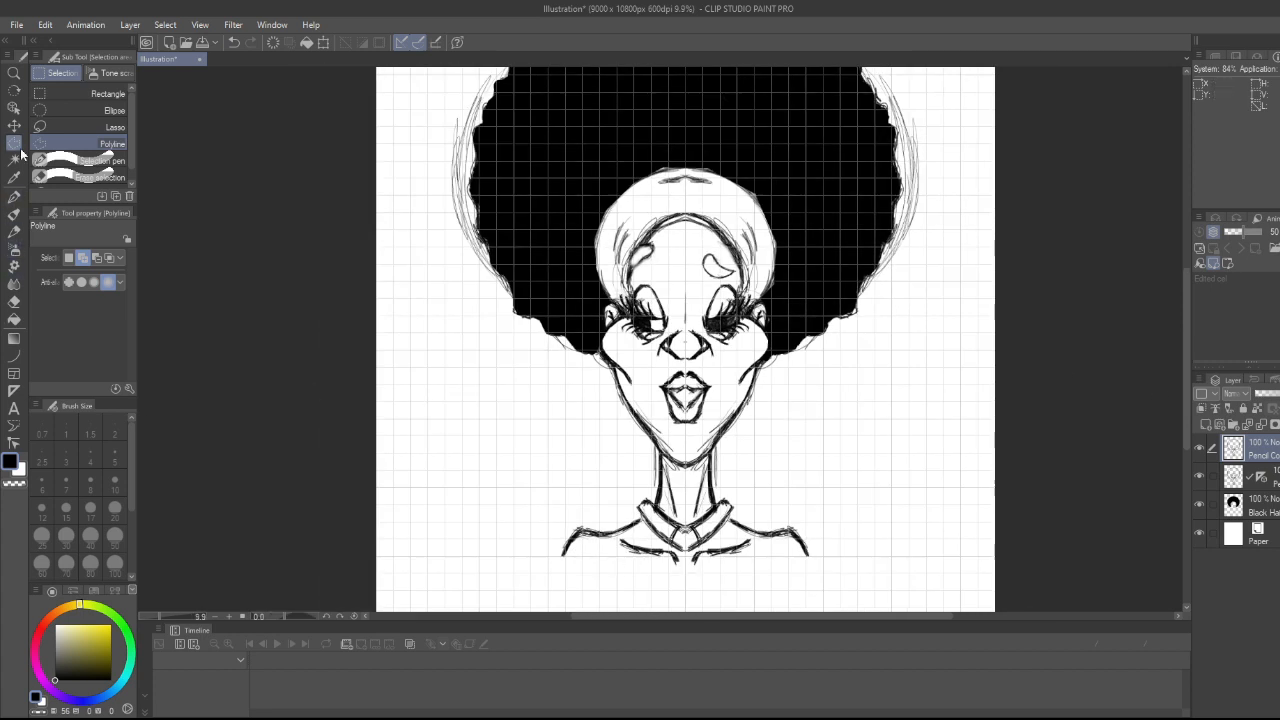
click(45, 96)
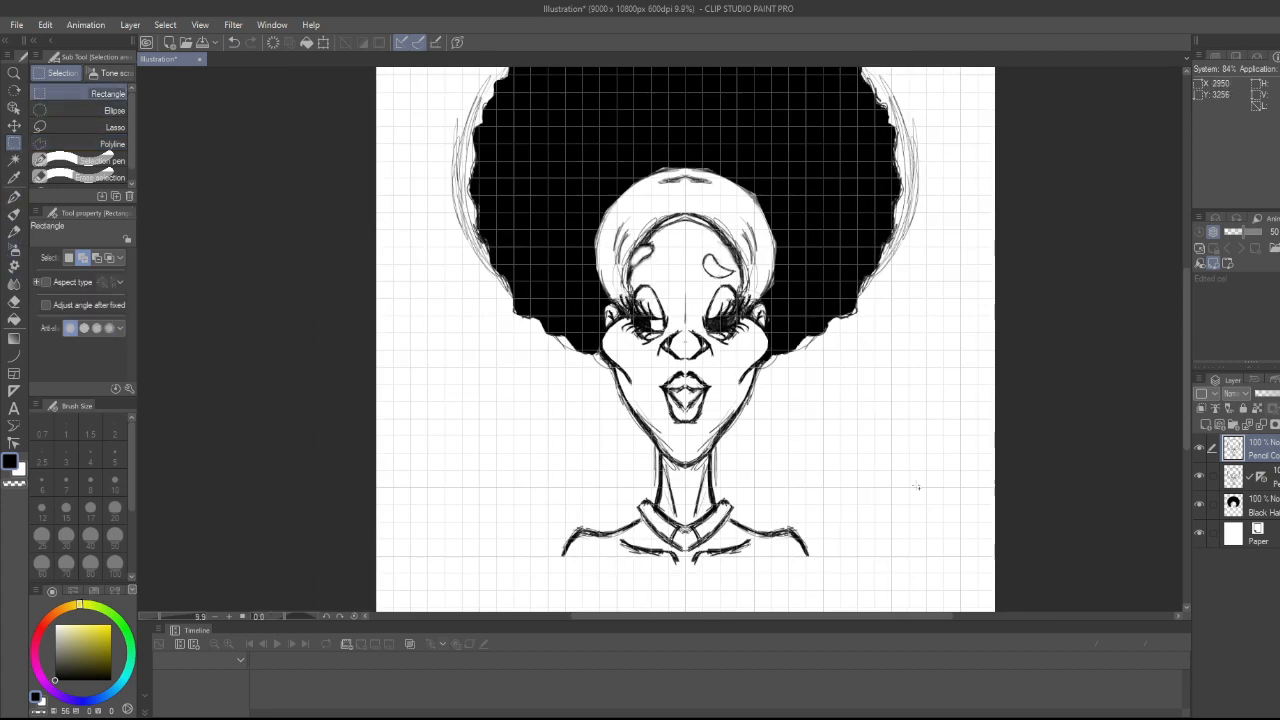
drag(1187, 392, 1188, 351)
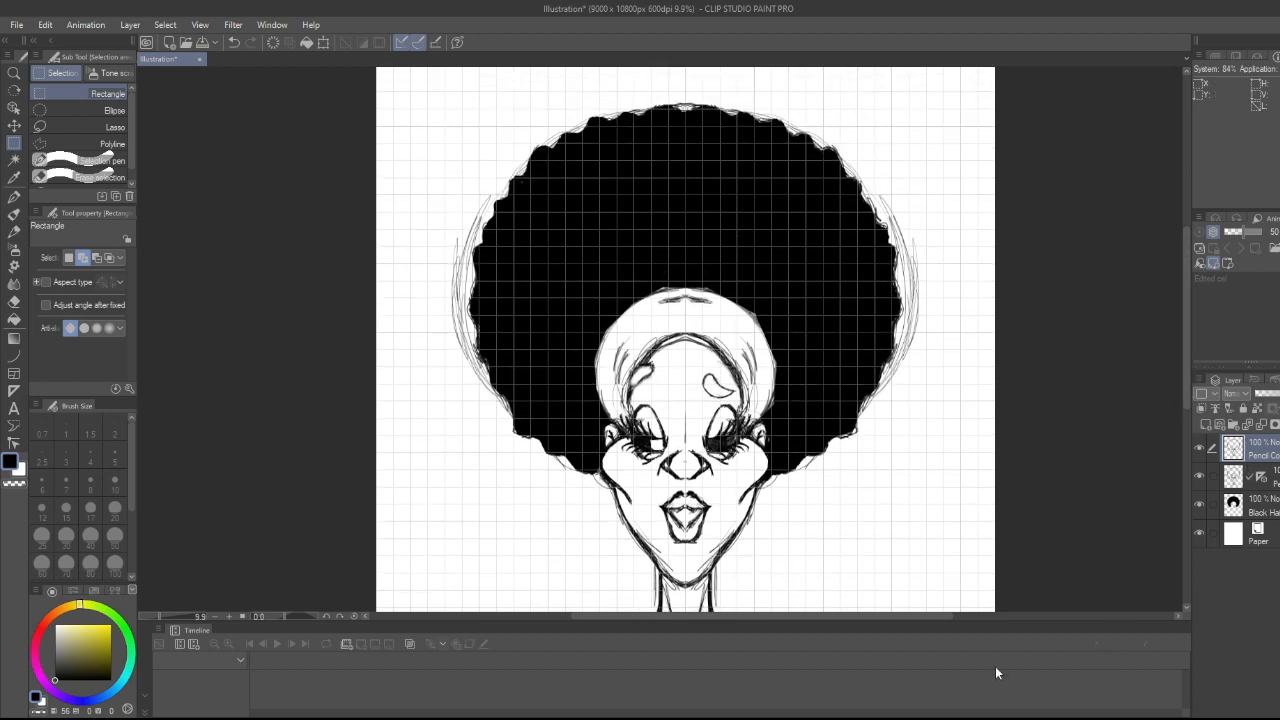
key(e)
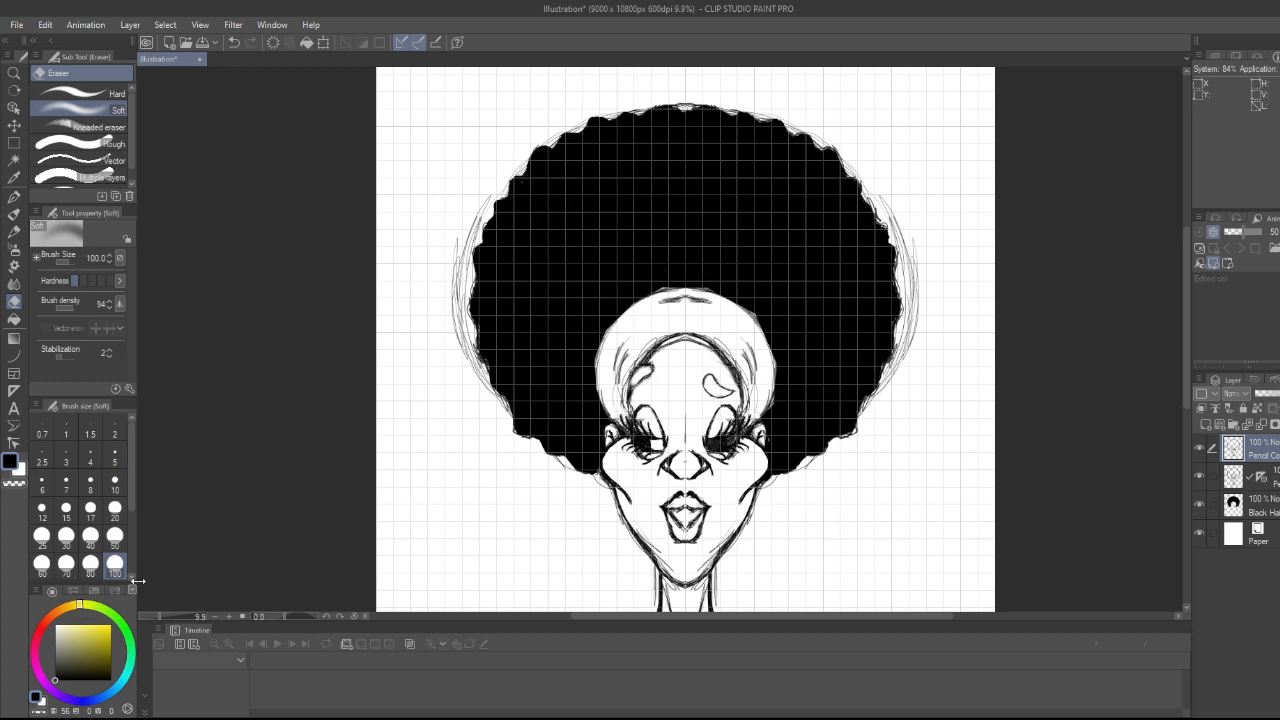
scroll(133, 510, down, 3)
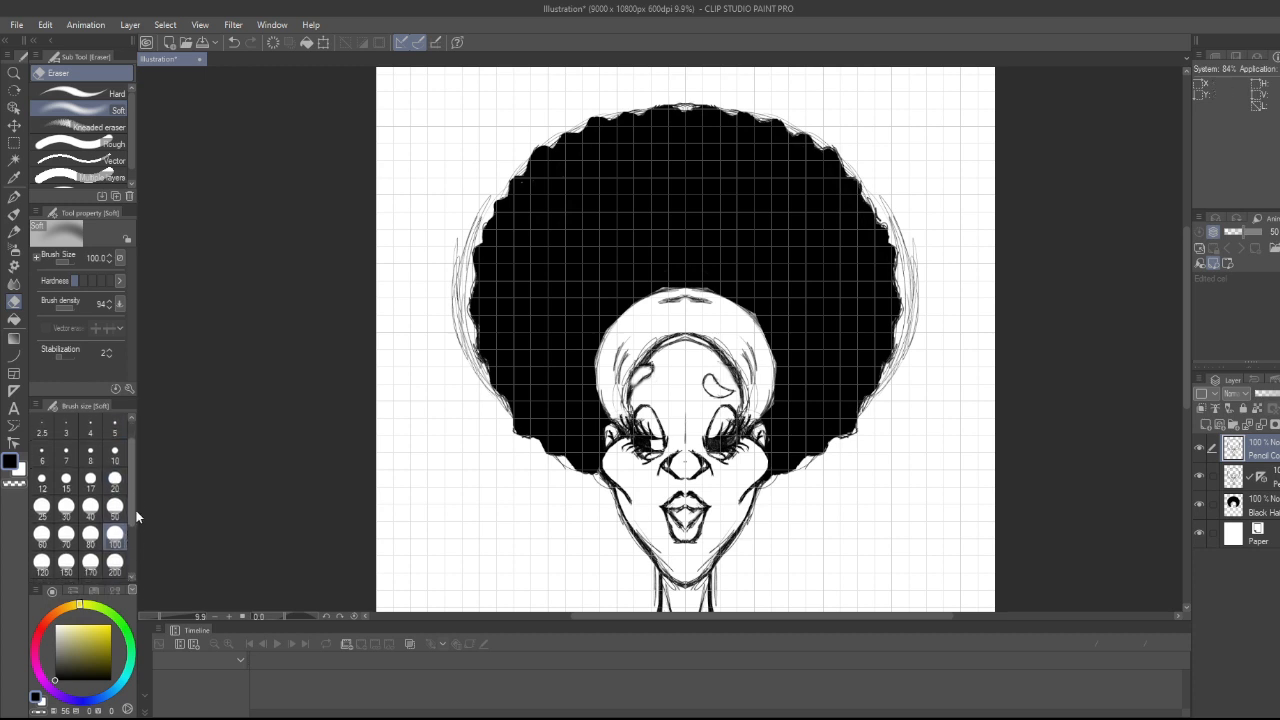
click(124, 572)
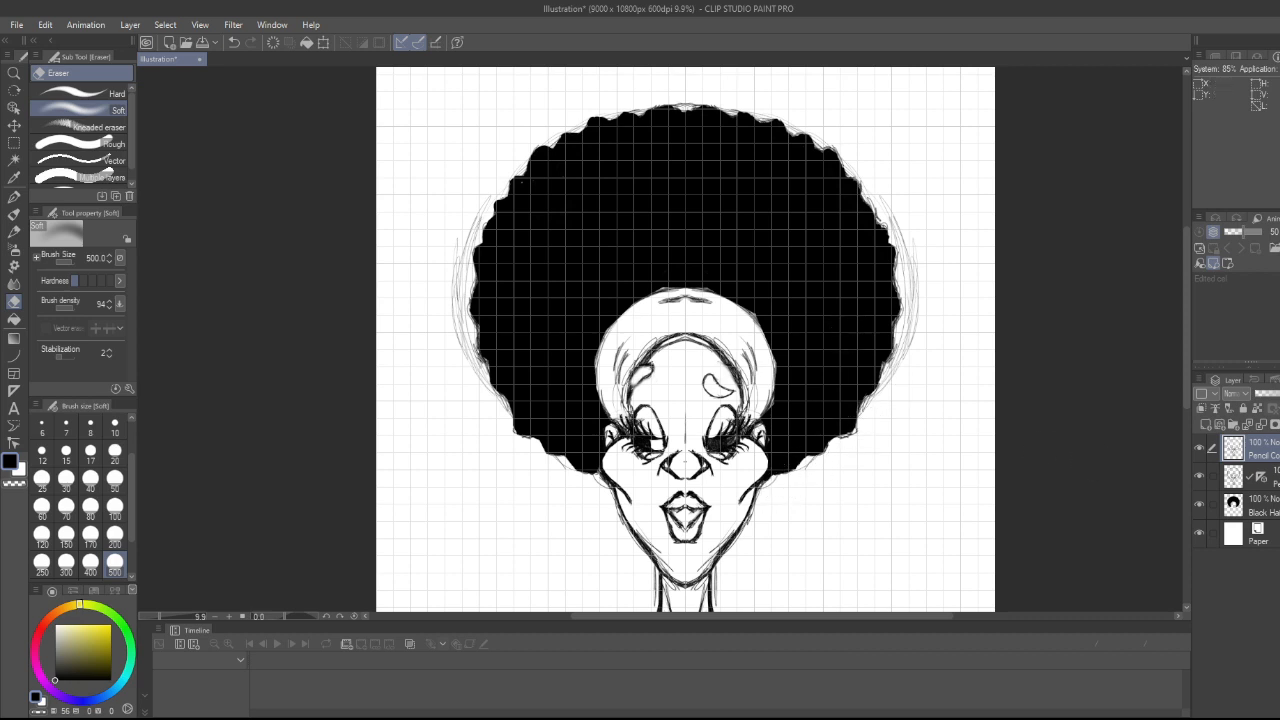
- Duplicate the symmetrical pencil layer, then hide the original and place it beneath the Black Hair layer
click(1270, 477)
key(ctrl+c)
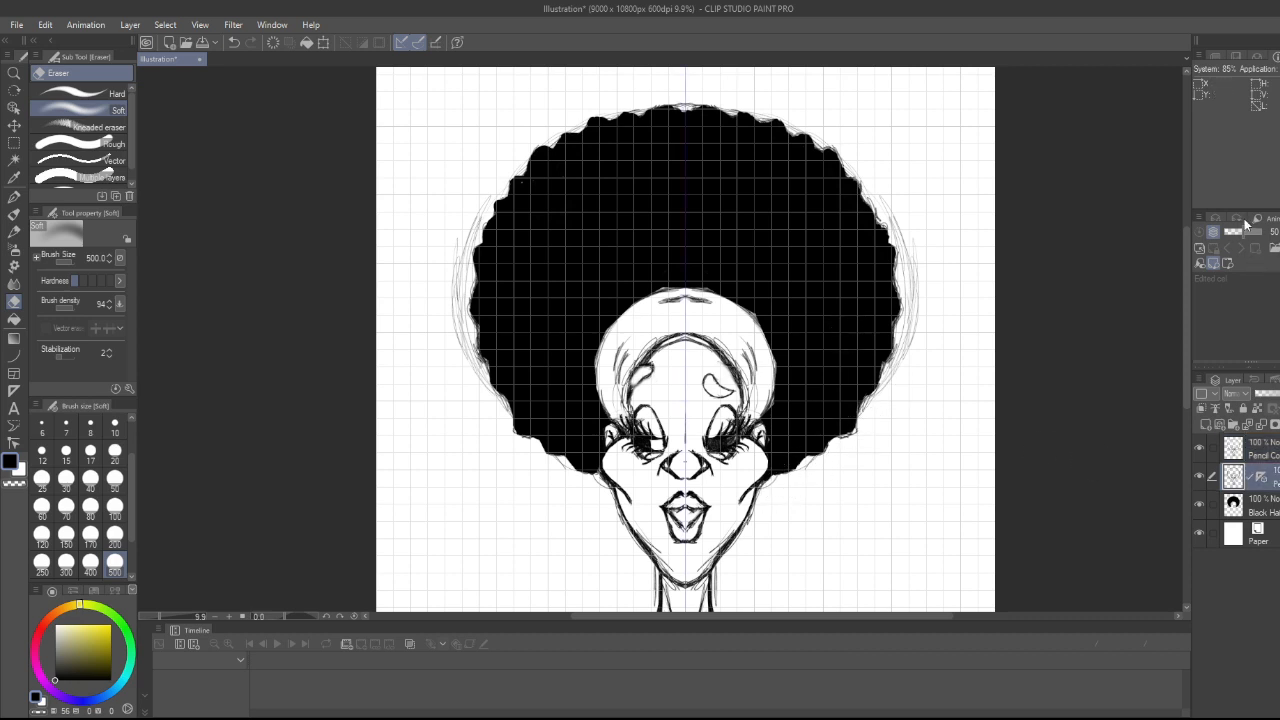
key(ctrl+v)
click(1201, 505)
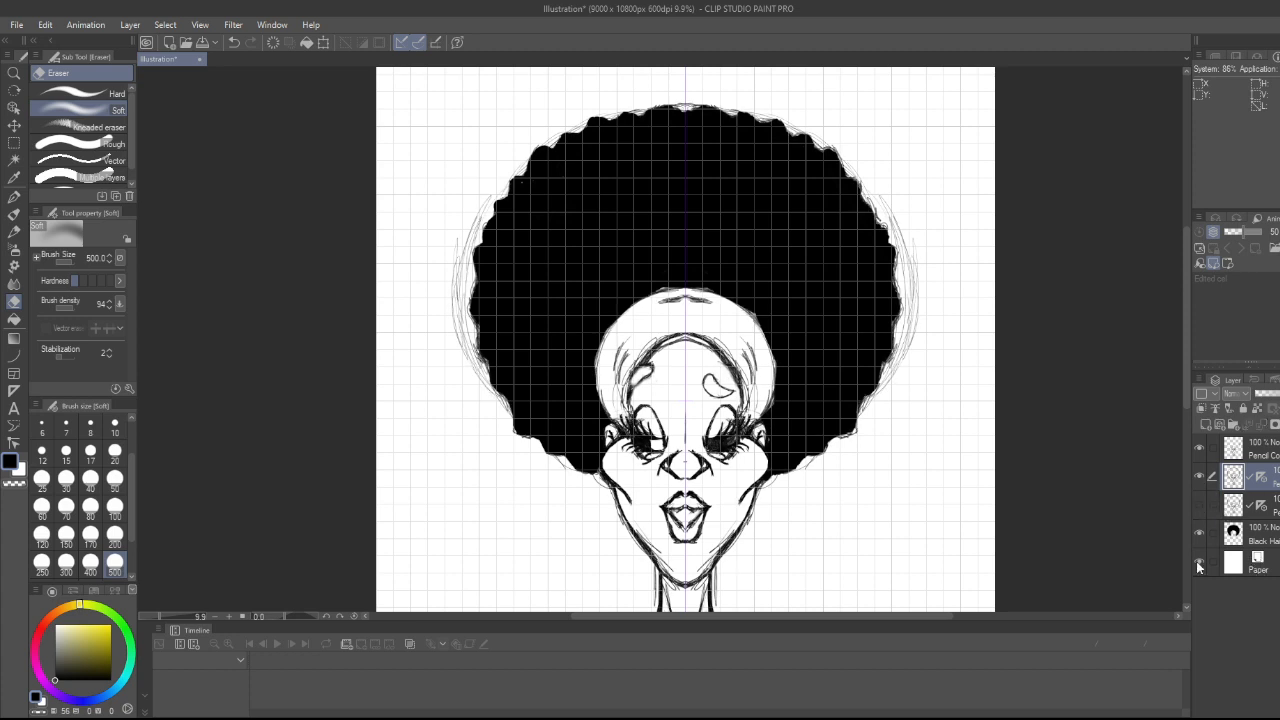
drag(1272, 506, 1272, 547)
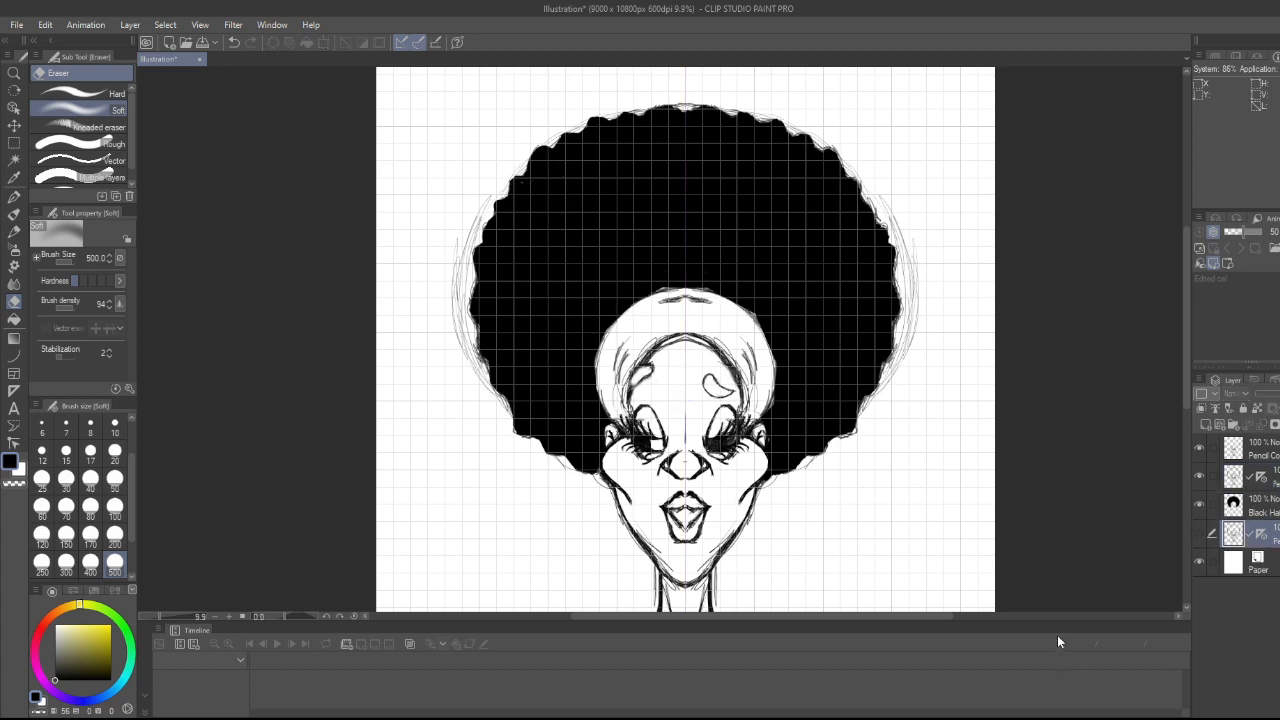
- On the visible symmetrical pencil layer, erase the loose sketch lines all around the afro's outer edge with the Soft eraser
click(1256, 486)
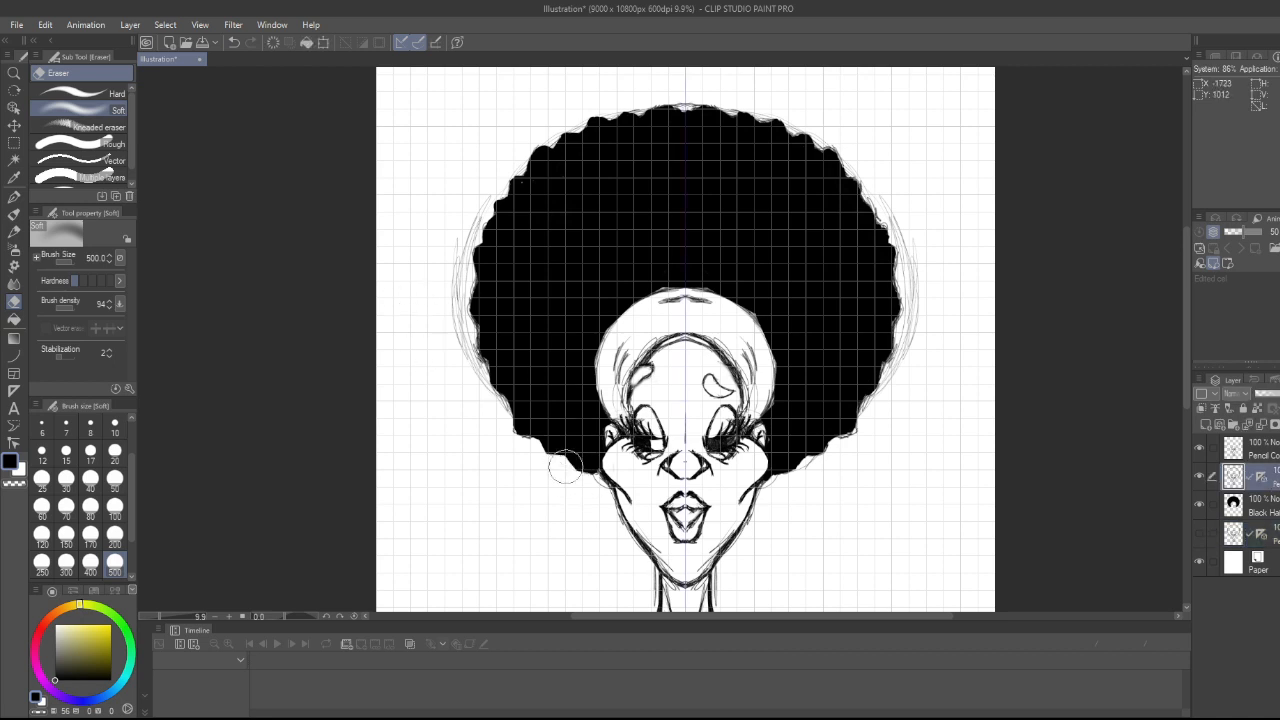
mouse_move(570, 466)
mouse_down()
mouse_move(508, 418)
mouse_move(467, 334)
mouse_move(464, 353)
mouse_move(485, 194)
mouse_move(475, 241)
mouse_move(486, 252)
mouse_move(561, 125)
mouse_move(546, 150)
mouse_move(650, 116)
mouse_move(754, 106)
mouse_move(620, 109)
mouse_move(767, 117)
mouse_move(859, 152)
mouse_move(786, 145)
mouse_move(728, 103)
mouse_move(806, 129)
mouse_move(867, 226)
mouse_move(888, 184)
mouse_move(898, 279)
mouse_move(917, 247)
mouse_move(897, 343)
mouse_move(902, 318)
mouse_move(888, 335)
mouse_move(892, 292)
mouse_move(880, 289)
mouse_move(860, 414)
mouse_move(879, 405)
mouse_move(780, 480)
mouse_up()
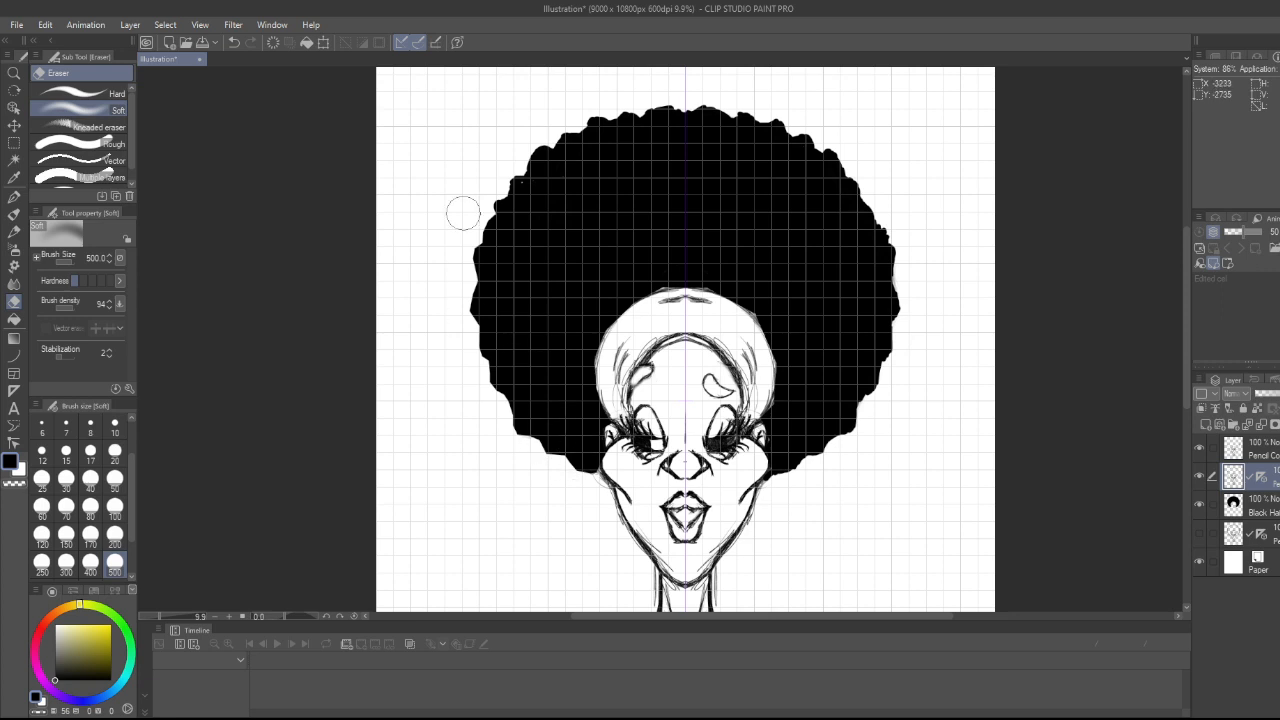
scroll(463, 212, down, 4)
scroll(553, 428, up, 4)
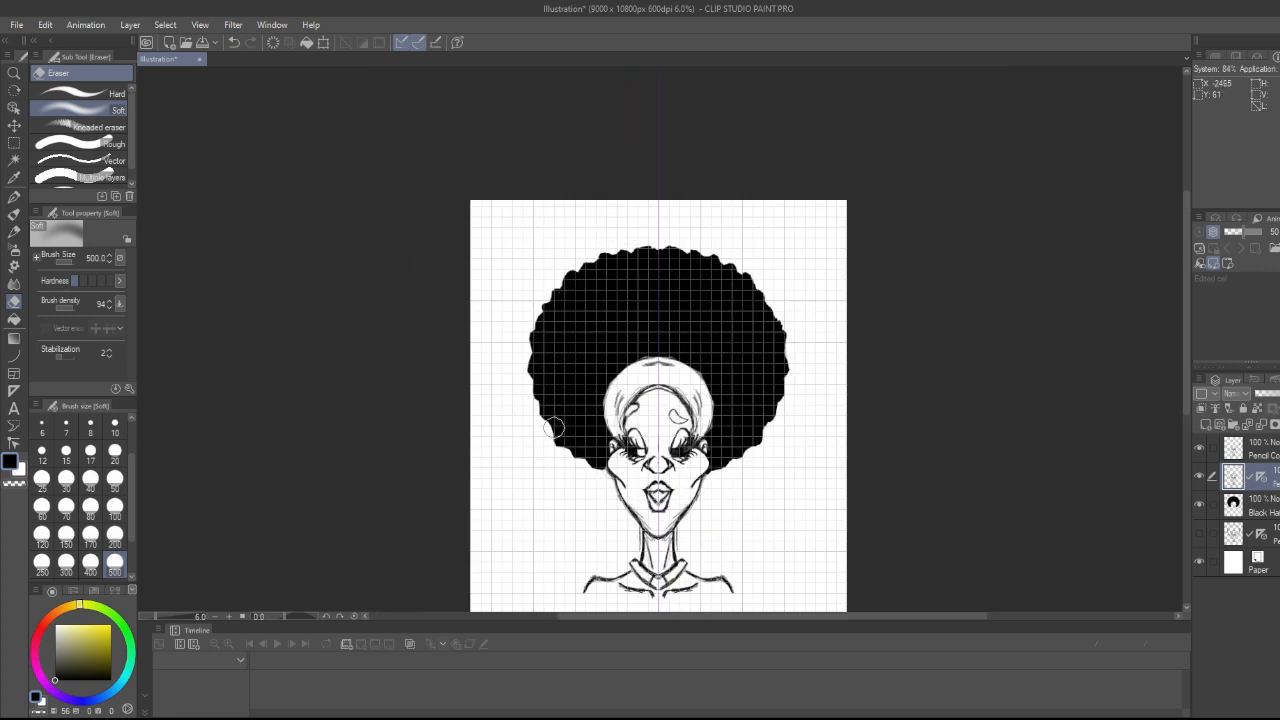
scroll(553, 428, up, 2)
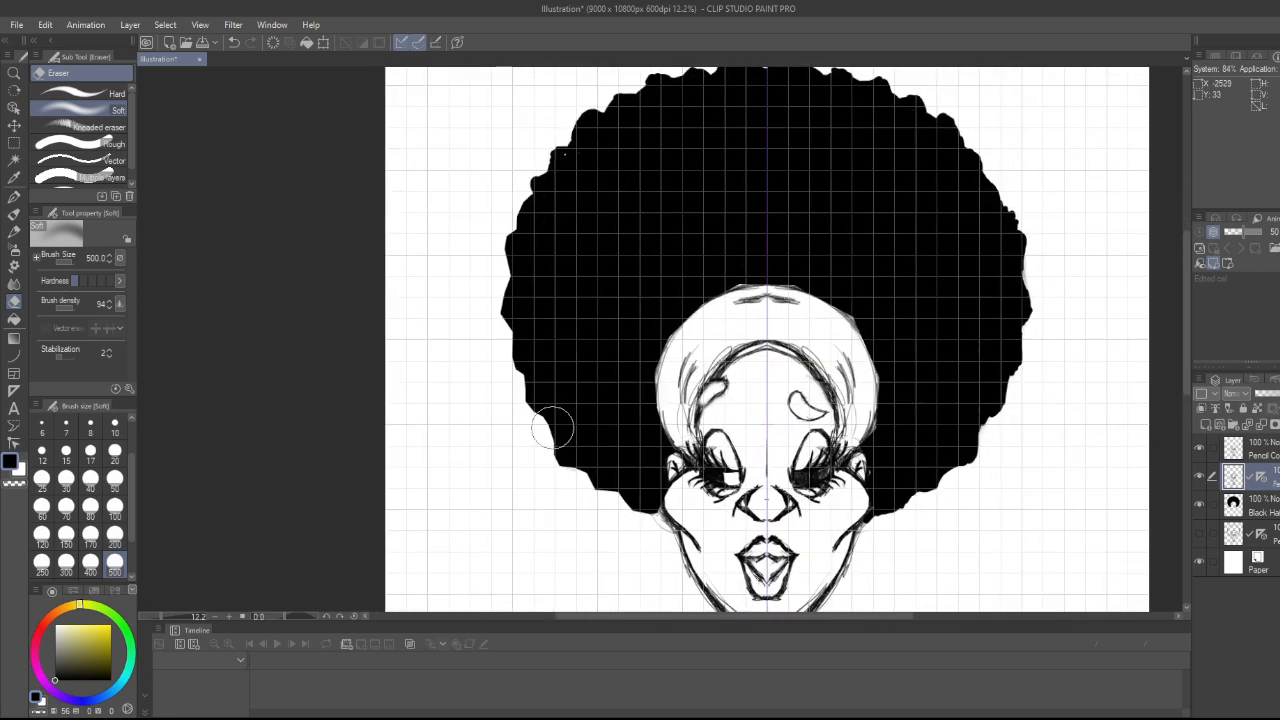
scroll(553, 428, down, 1)
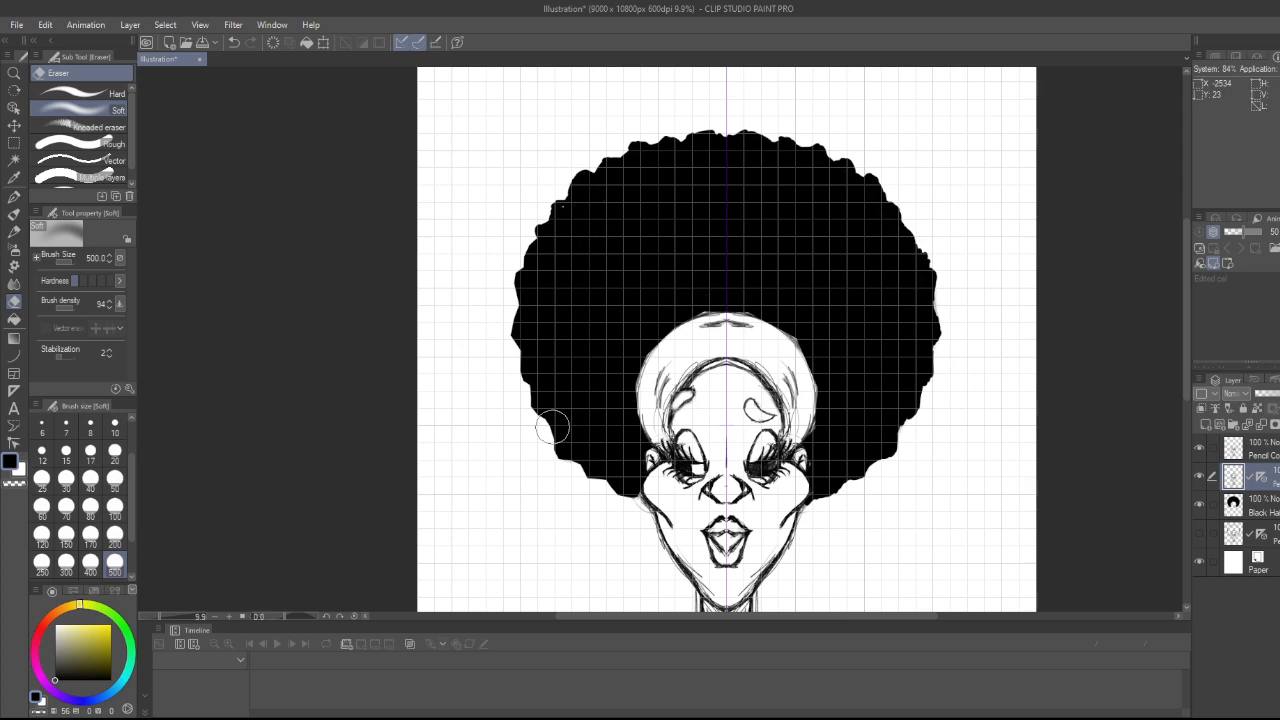
- On the Black Hair layer, roughen the afro's outer edge all around with small black Oil paint bumps at brush size 100
click(1262, 452)
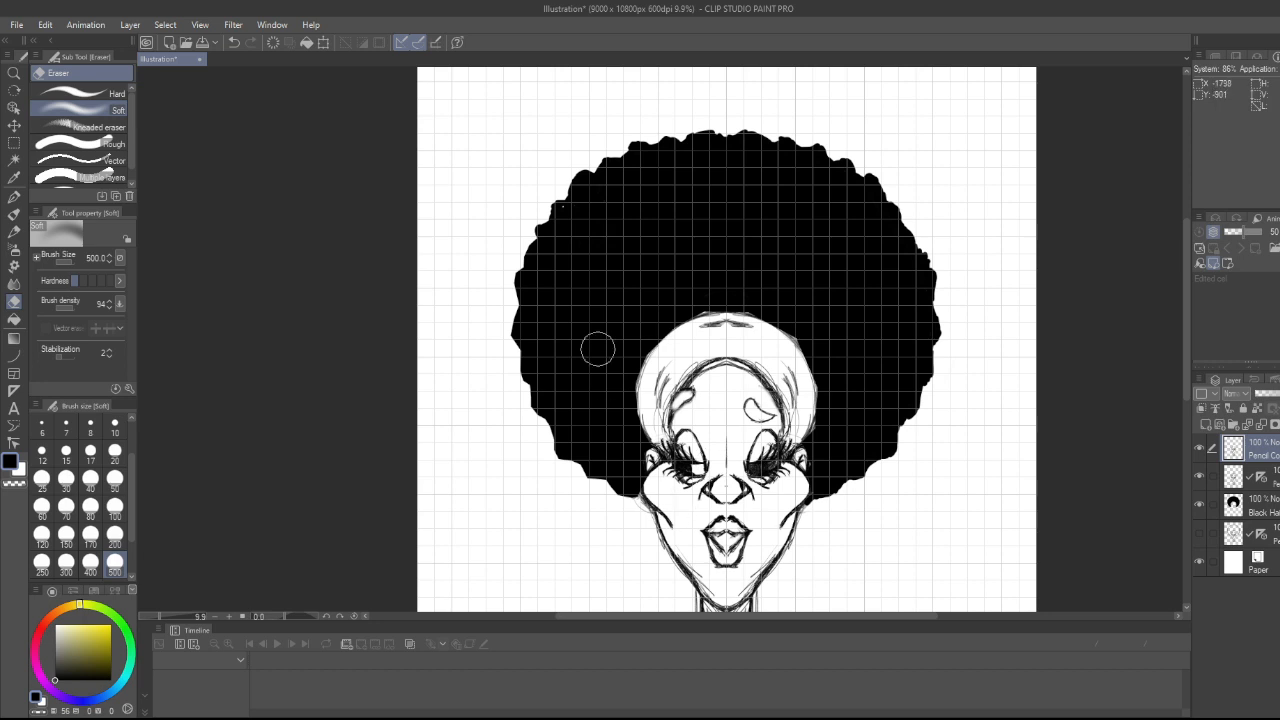
key(b)
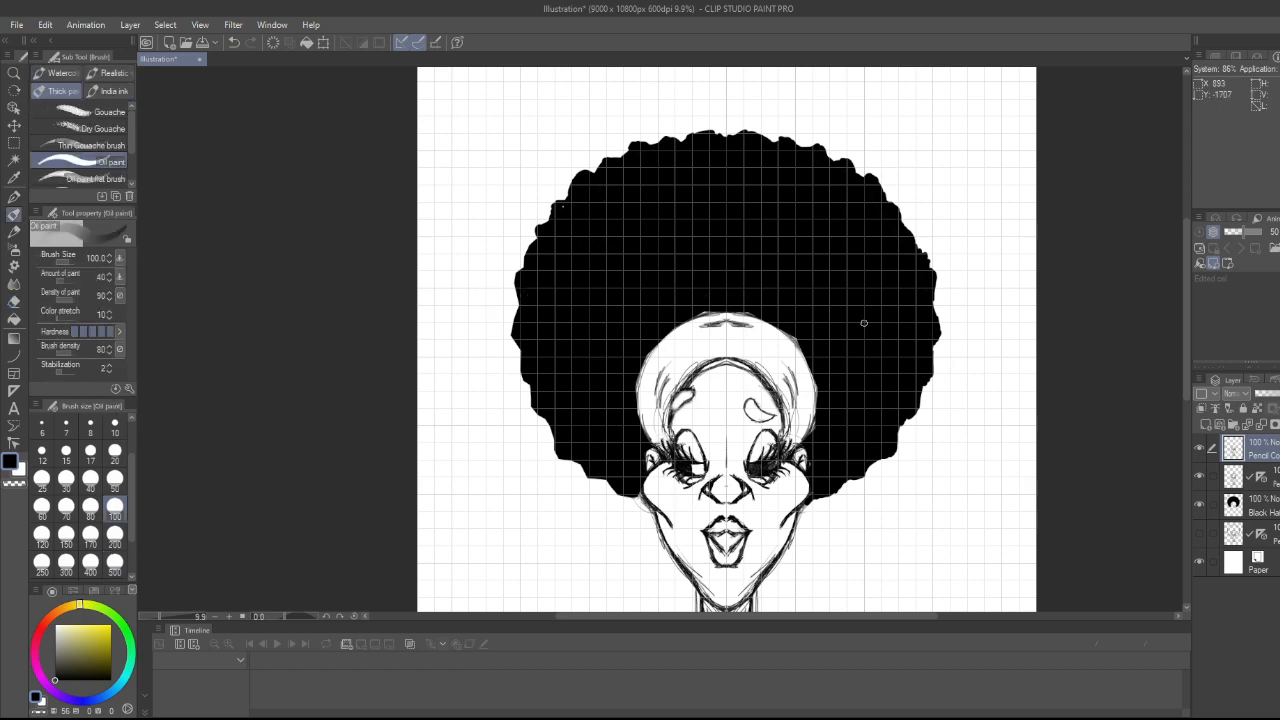
click(1260, 510)
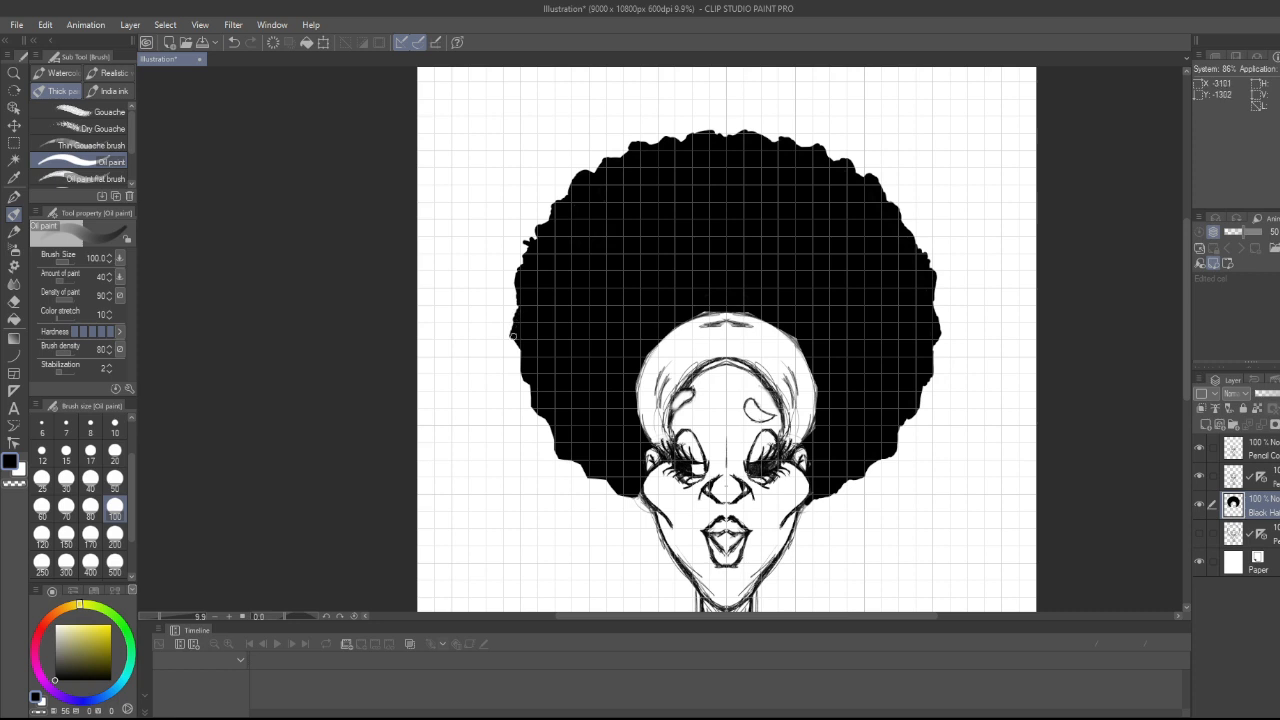
mouse_move(513, 336)
mouse_down()
mouse_move(560, 458)
mouse_move(626, 494)
mouse_up()
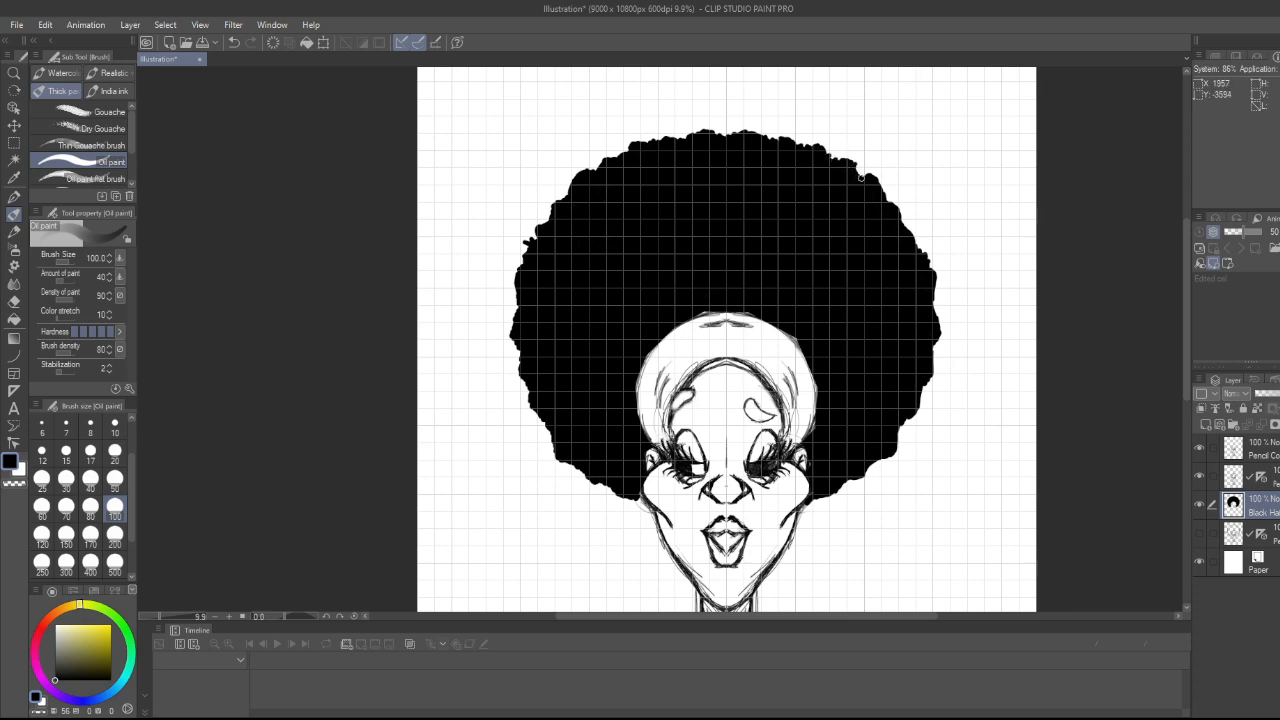
mouse_move(858, 172)
mouse_down()
mouse_move(874, 203)
mouse_move(890, 203)
mouse_up()
drag(938, 333, 934, 349)
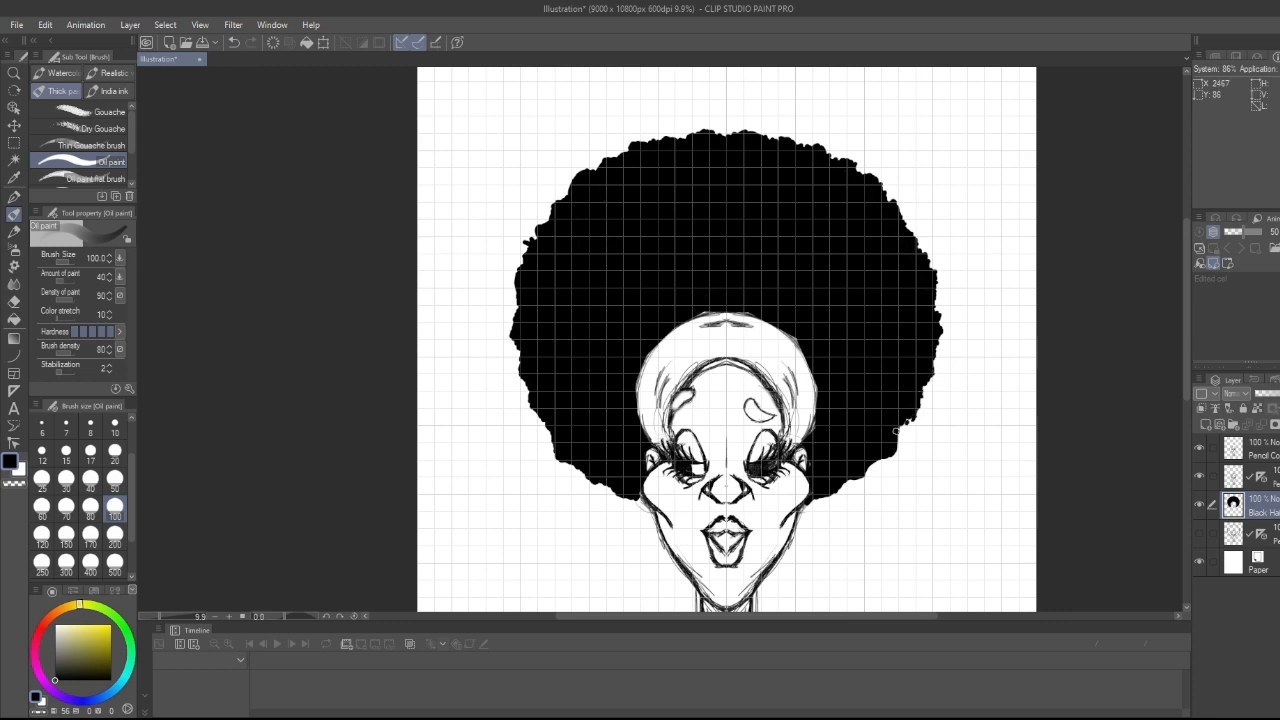
drag(889, 454, 822, 497)
scroll(636, 395, down, 3)
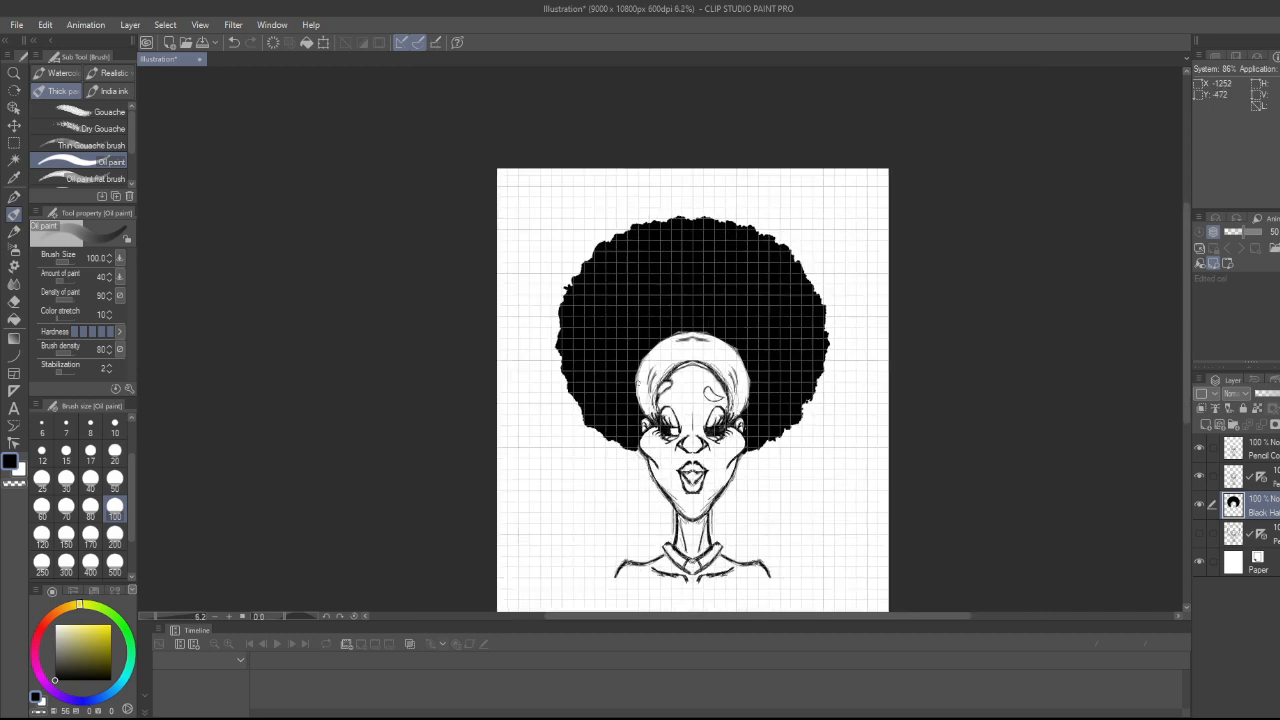
scroll(636, 396, up, 3)
scroll(638, 396, up, 2)
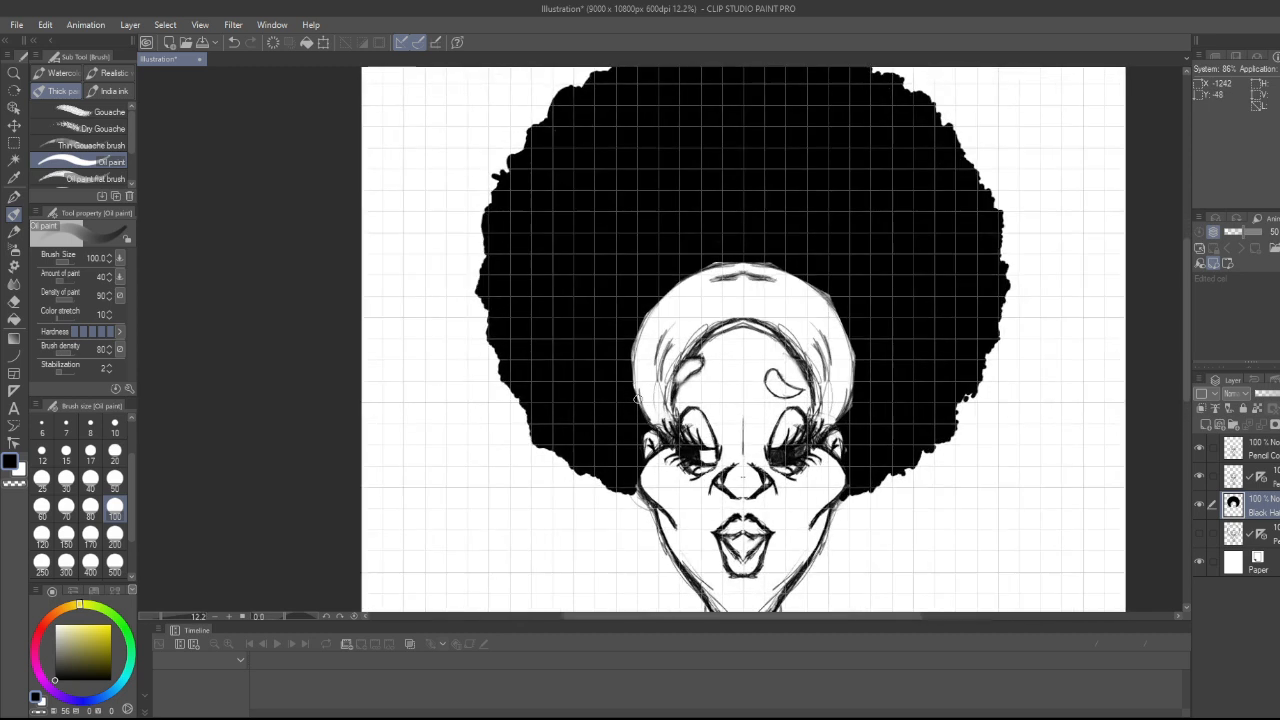
scroll(638, 396, down, 4)
scroll(638, 396, down, 1)
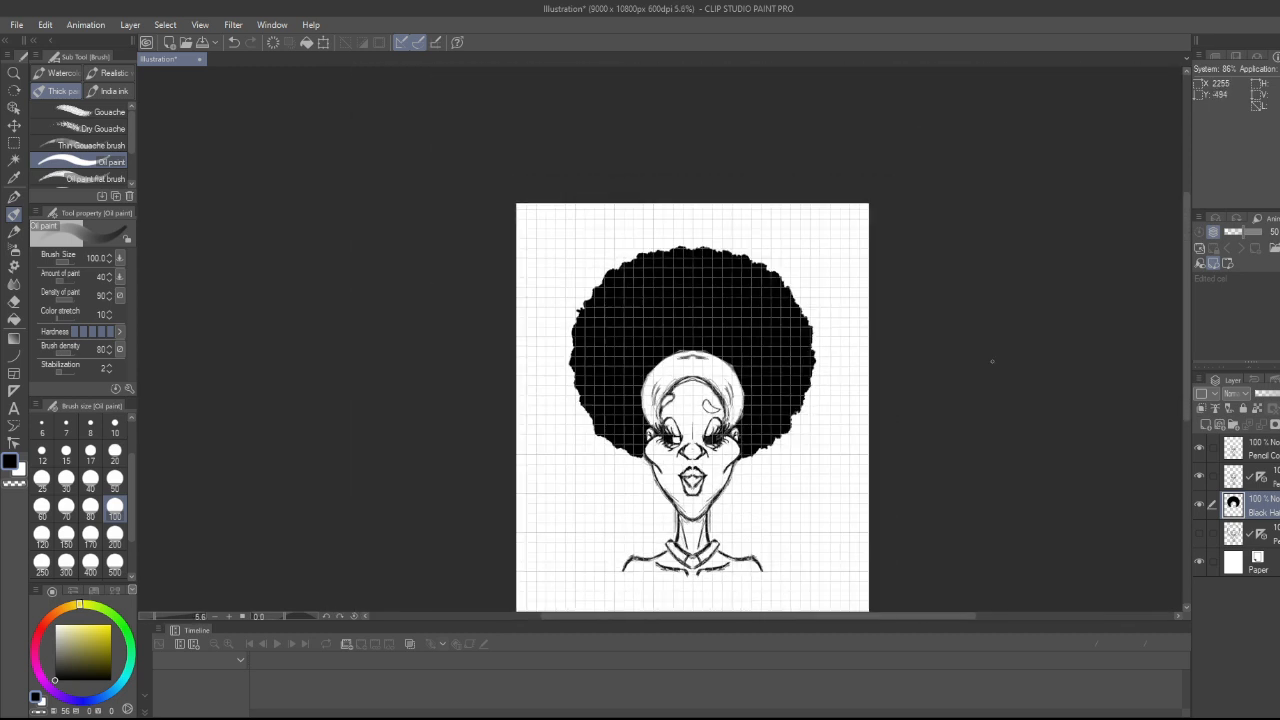
- Add a Brown Skin layer above the Black Hair layer and set the drawing color to orange-brown, hue 39, saturation 100, value 75
drag(1188, 352, 1190, 373)
drag(888, 621, 906, 620)
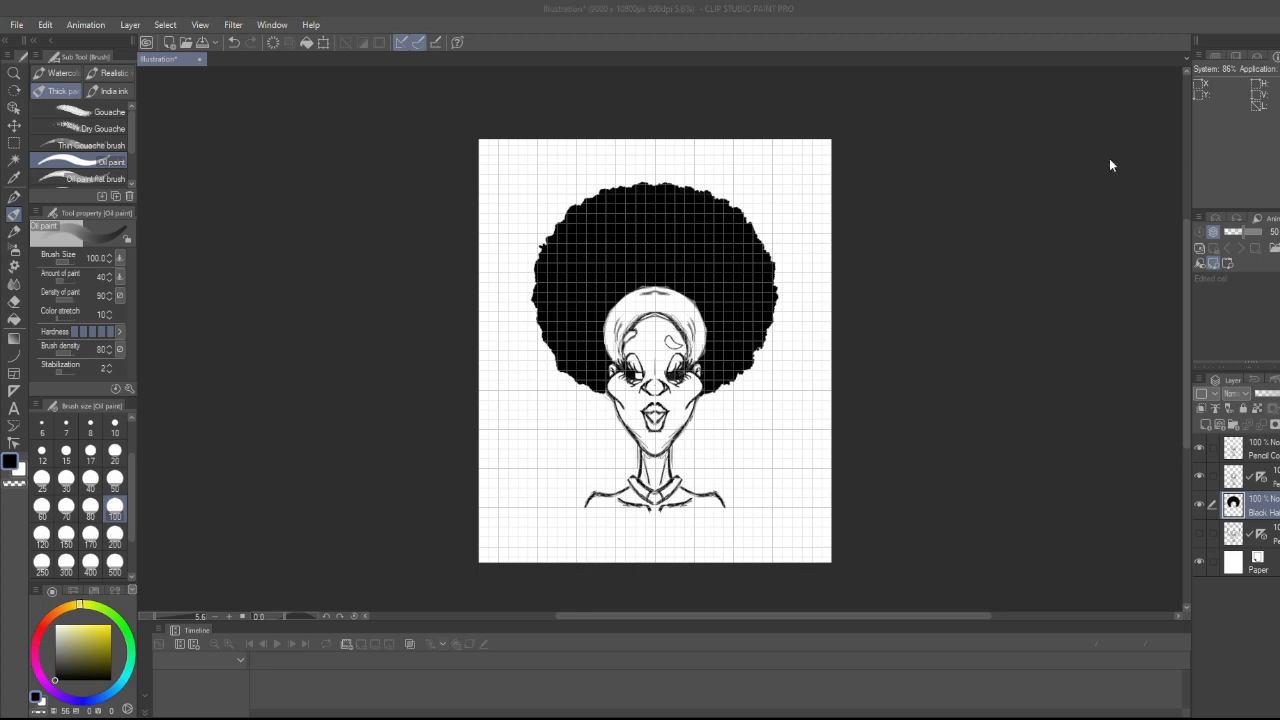
key(Return)
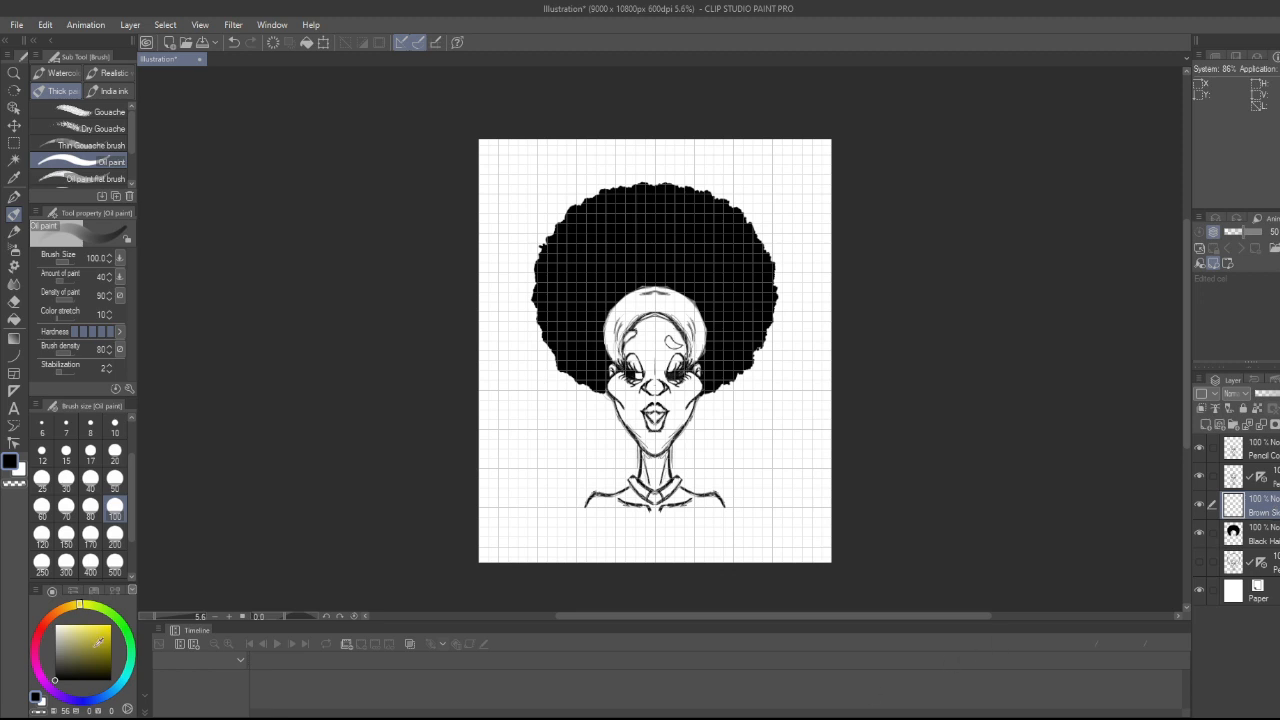
click(66, 606)
click(110, 624)
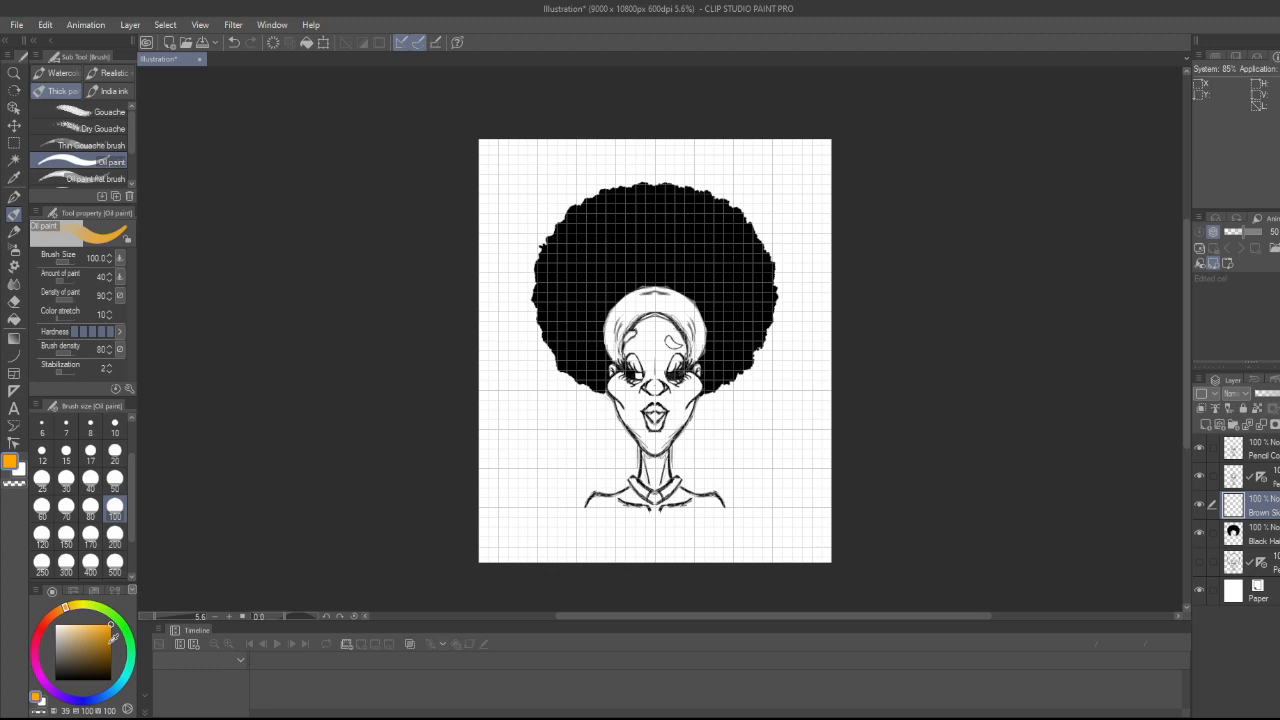
click(113, 636)
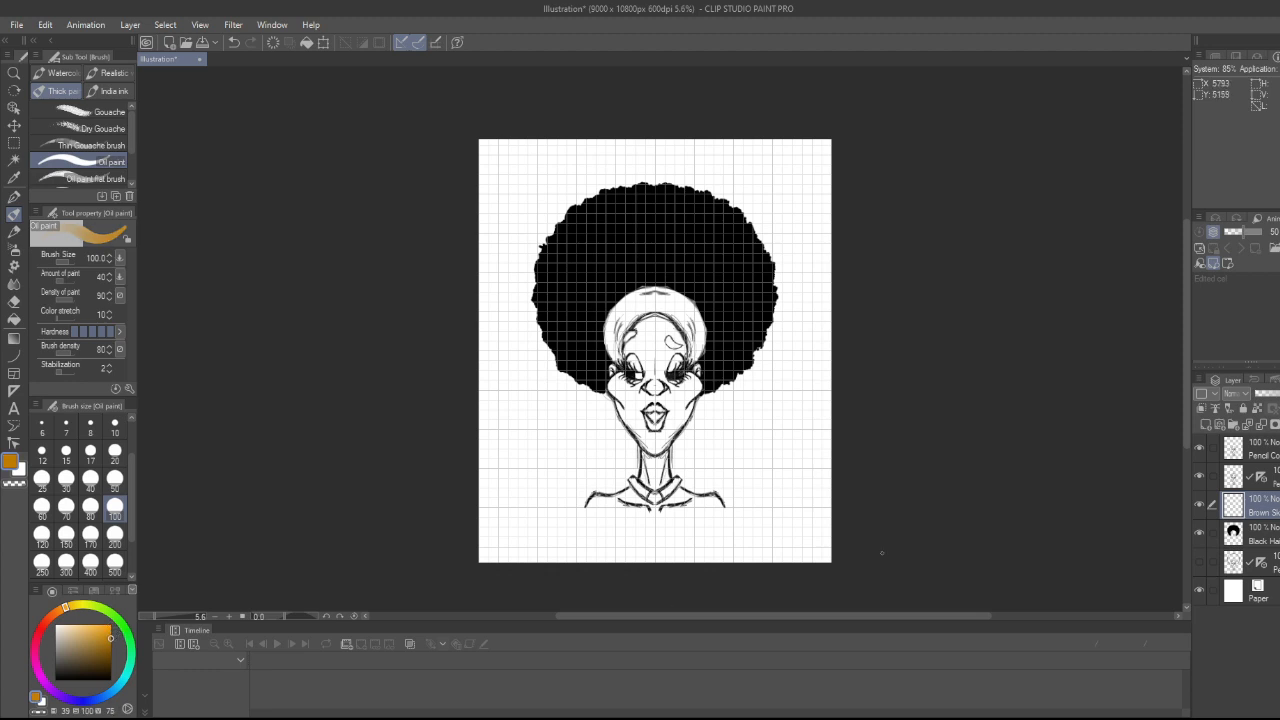
- Outline the face and ears with a Polyline selection, fill it orange-brown on the Brown Skin layer, and deselect
key(ctrl+plus)
key(ctrl+plus)
key(ctrl+plus)
key(ctrl+plus)
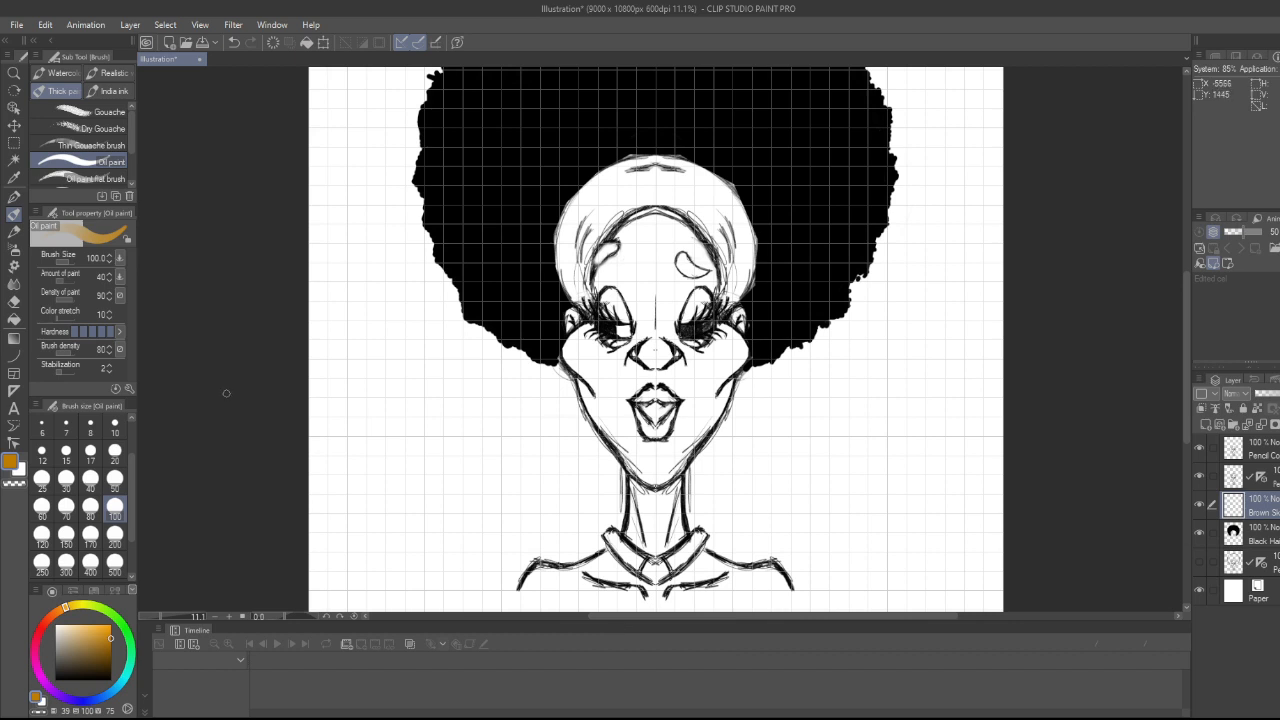
key(m)
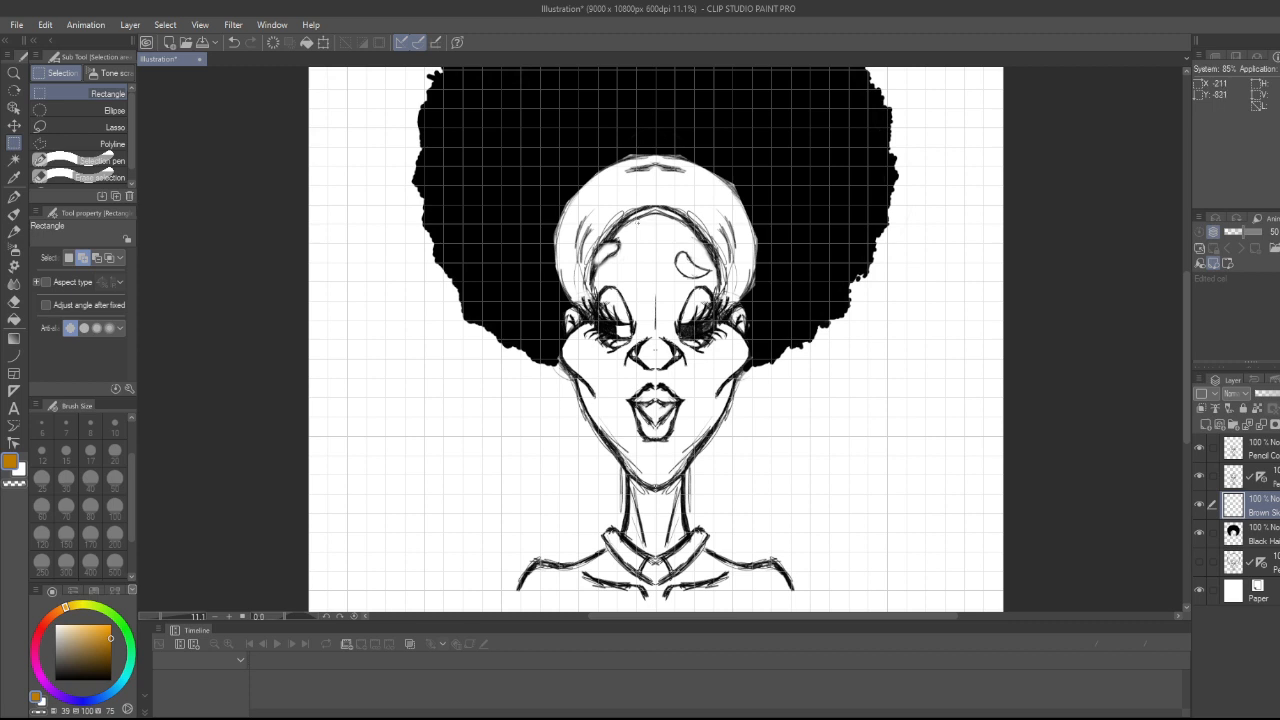
click(85, 144)
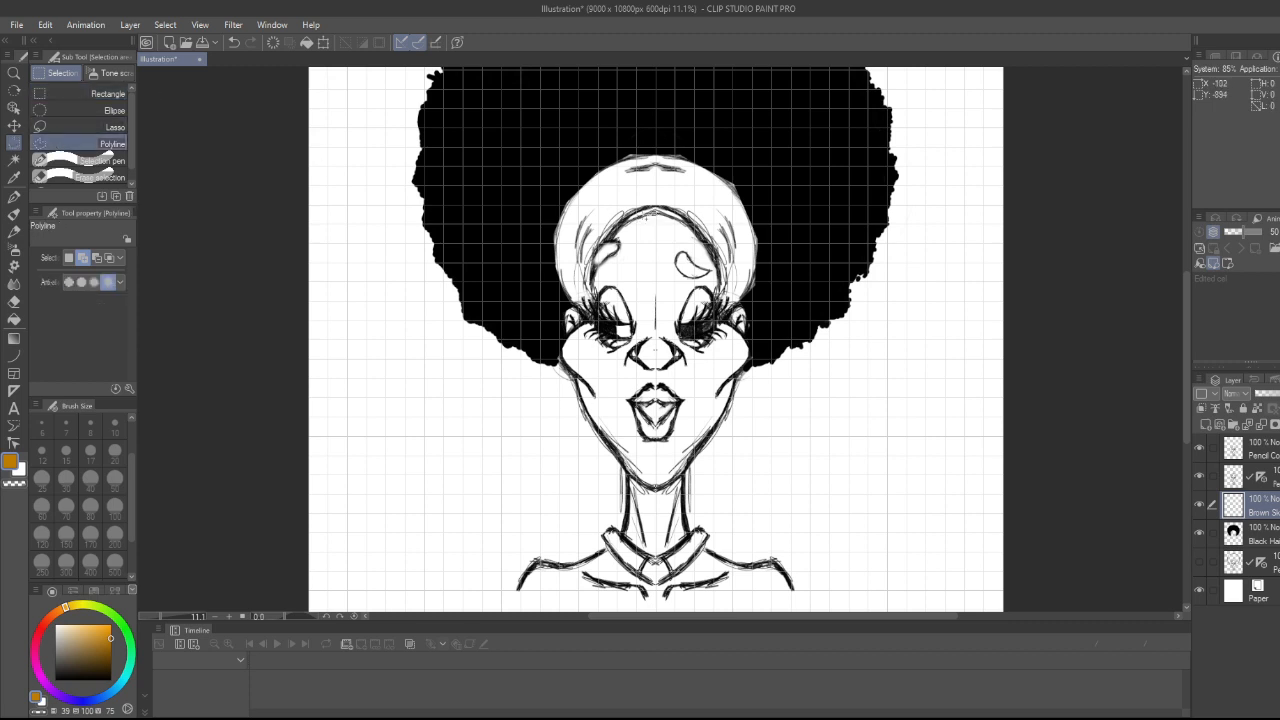
click(643, 219)
click(587, 320)
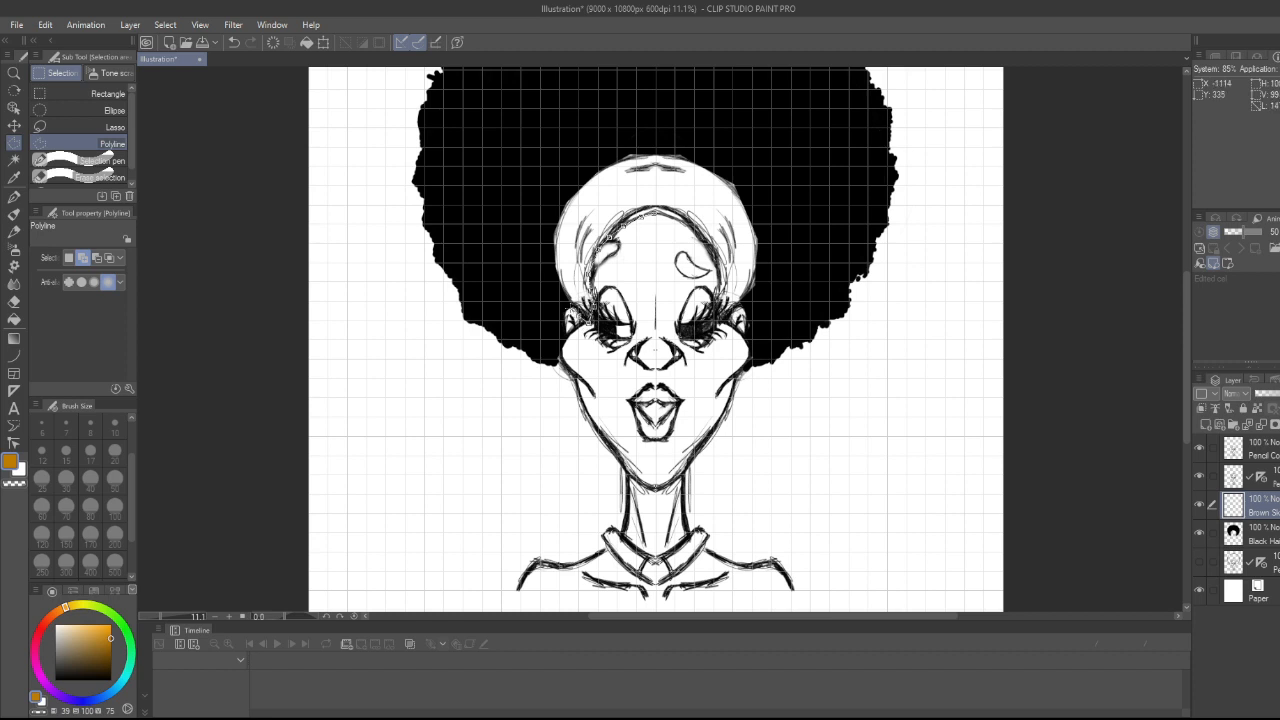
click(566, 311)
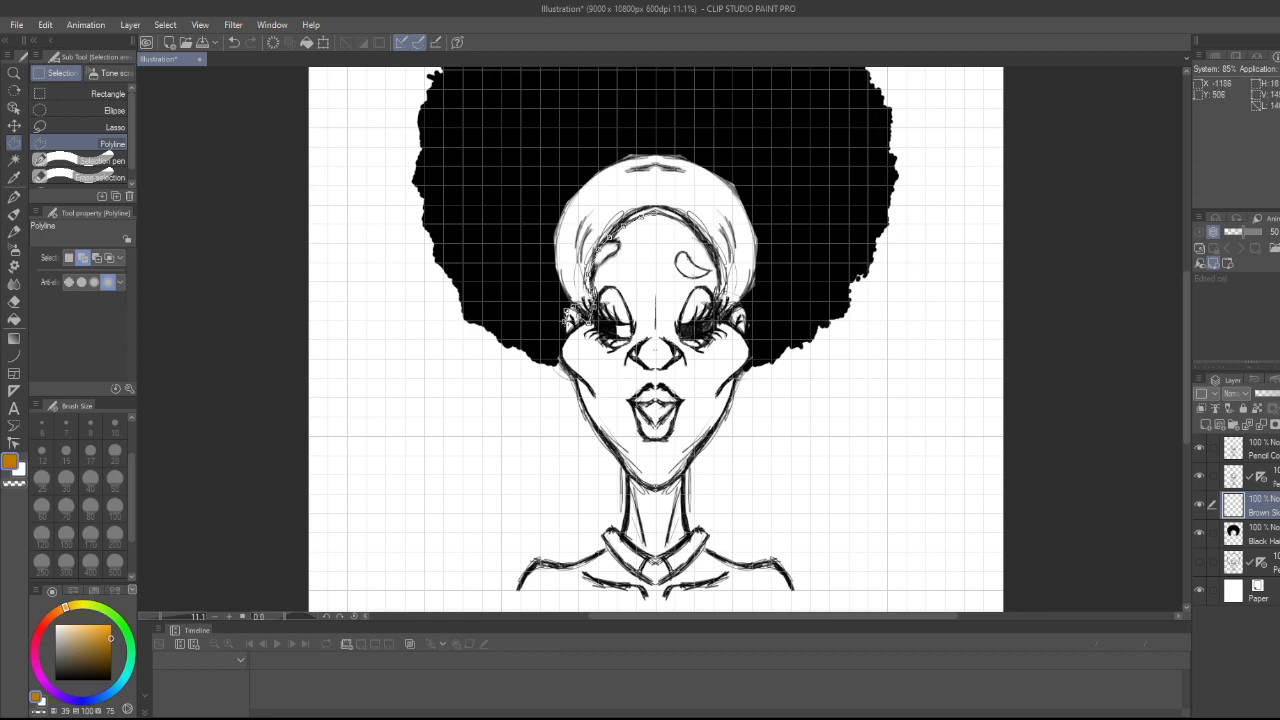
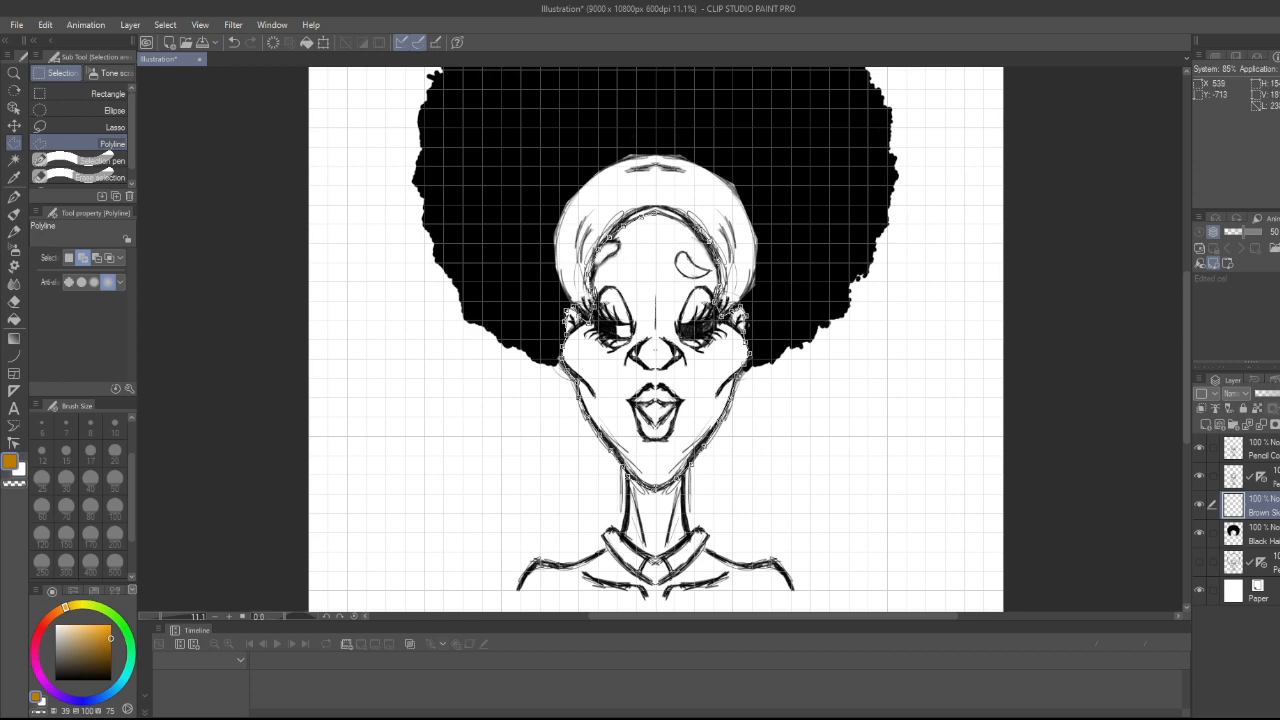
click(660, 229)
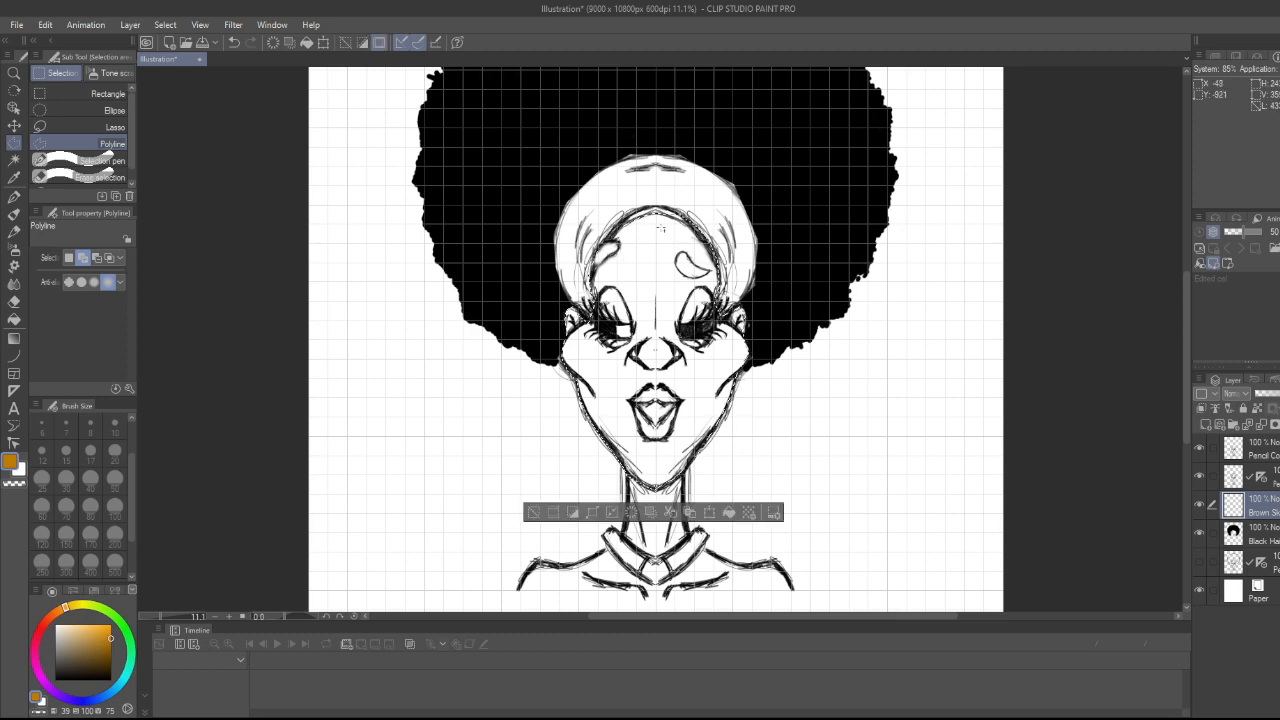
click(555, 514)
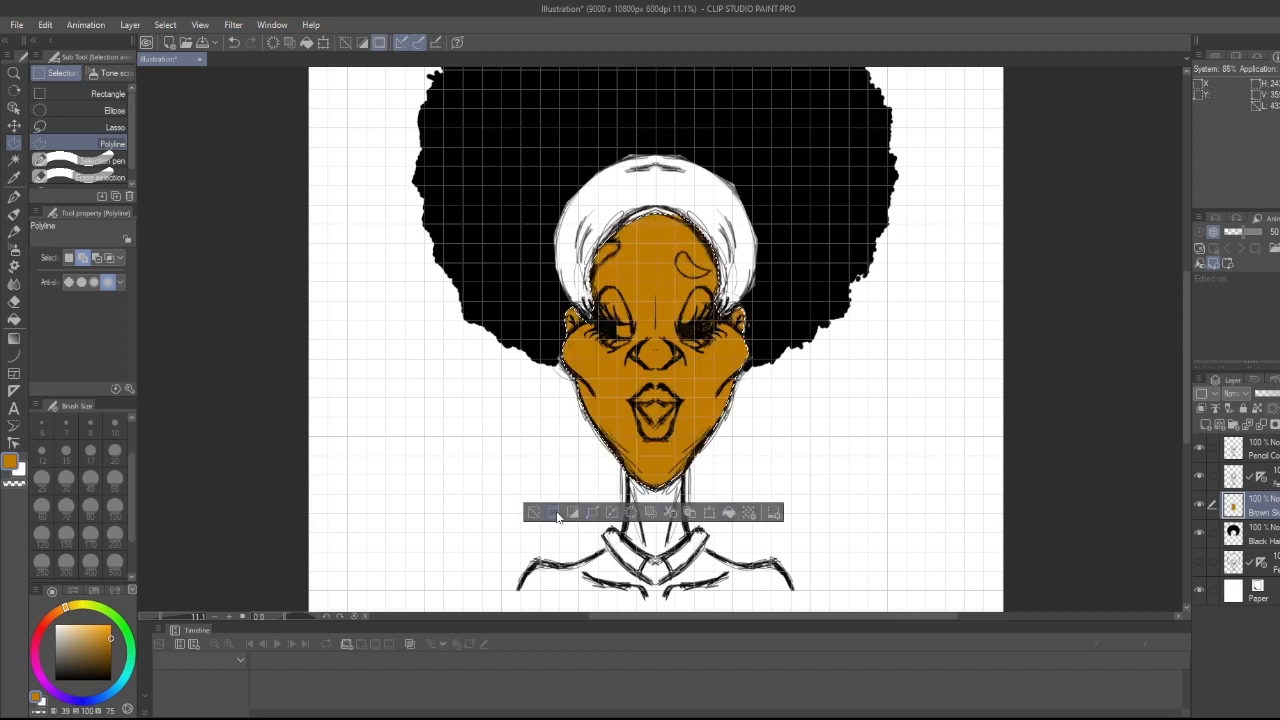
click(537, 513)
- Outline the shoulders and upper chest below the collar with a Polyline selection, fill them orange-brown, and deselect
scroll(659, 525, down, 5)
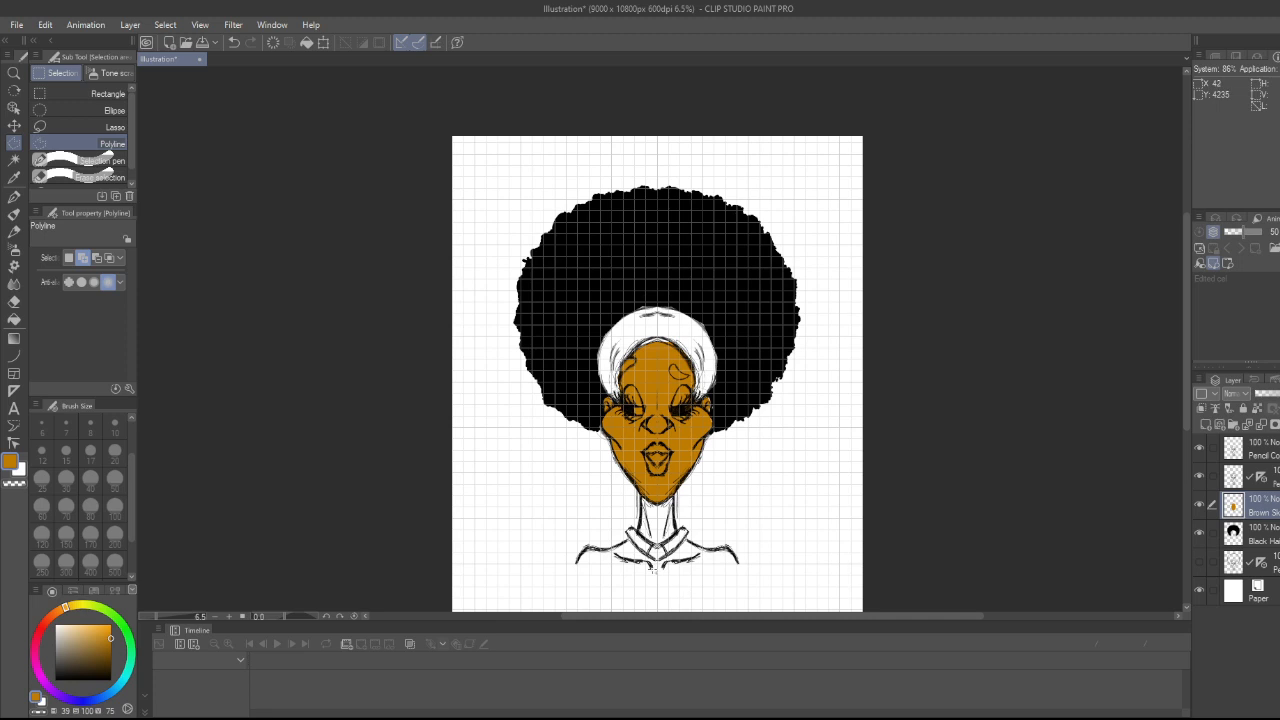
scroll(652, 565, up, 5)
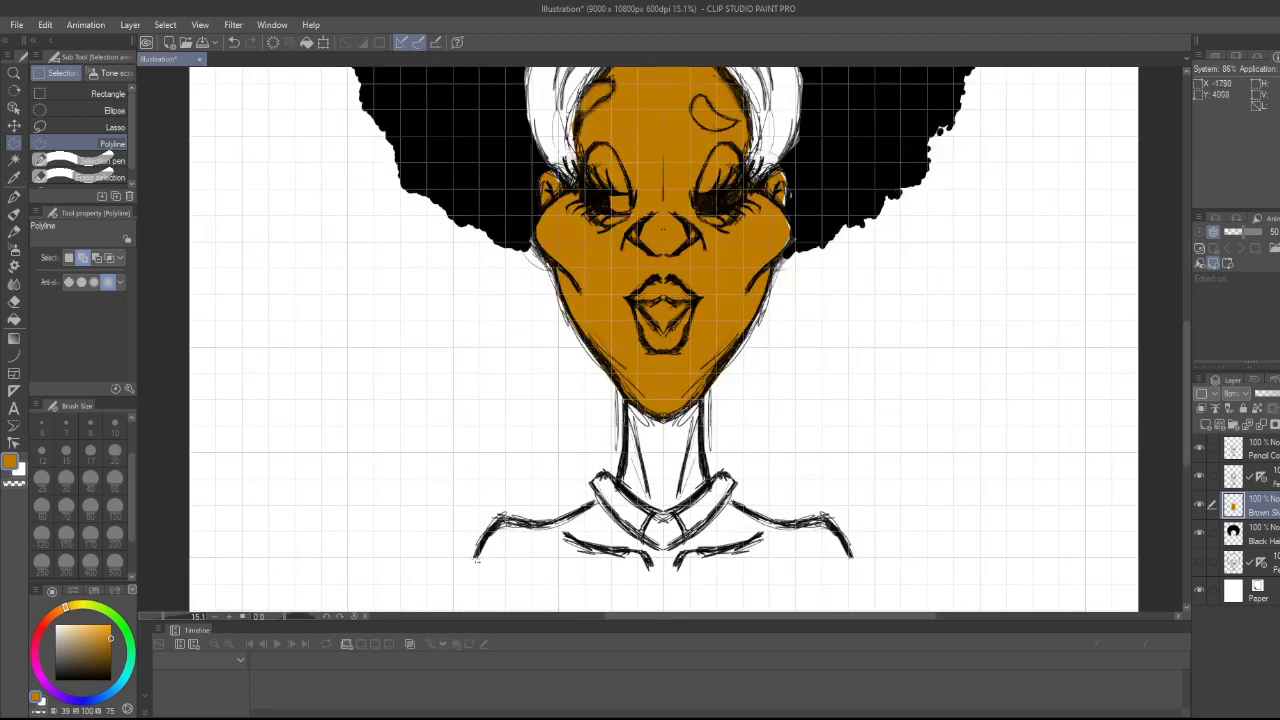
click(476, 558)
click(664, 585)
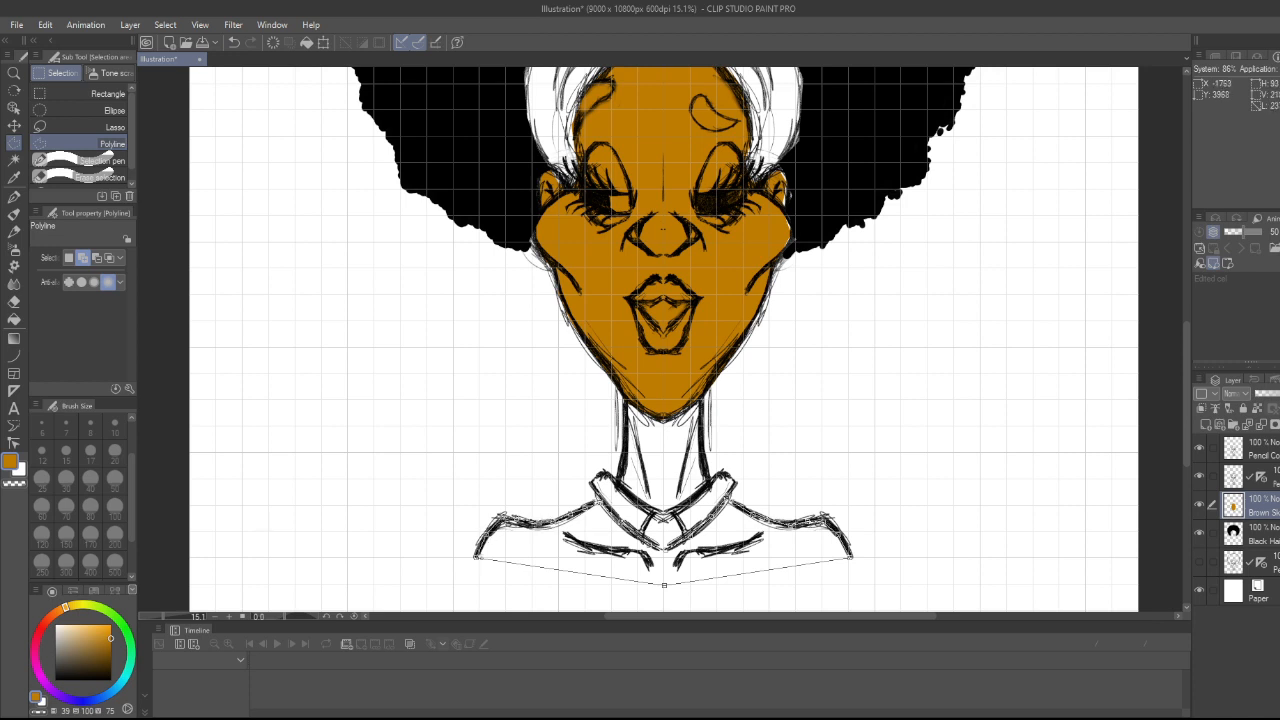
click(476, 557)
click(735, 600)
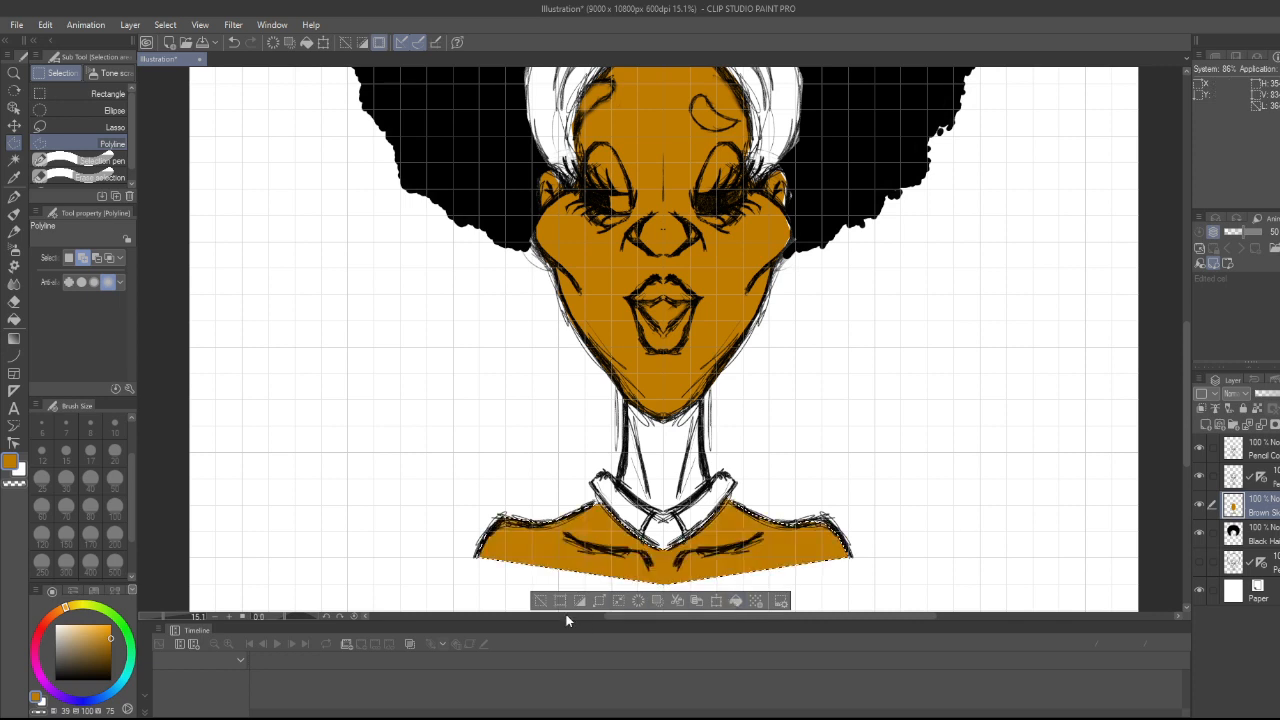
click(547, 598)
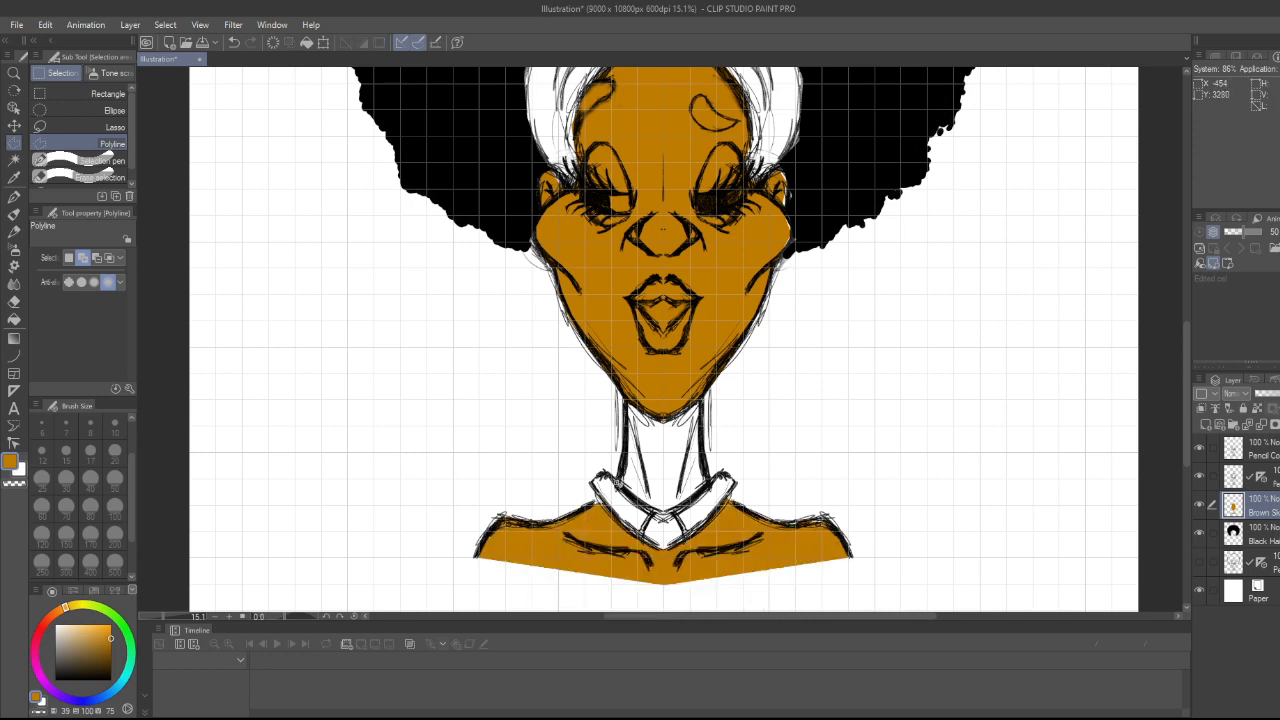
- Outline the neck between the chin and the collar with a Polyline selection, fill it orange-brown, and deselect
click(621, 470)
click(626, 399)
click(663, 418)
click(703, 396)
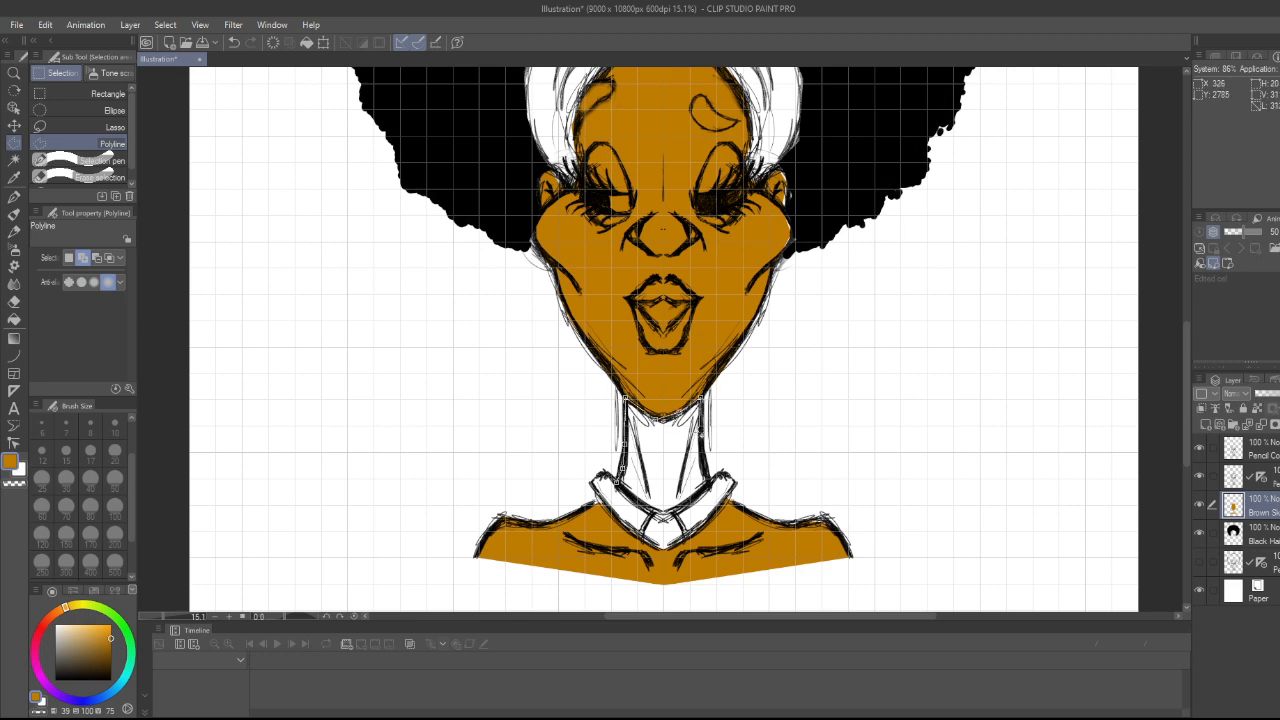
click(701, 437)
click(704, 463)
click(709, 487)
double_click(620, 485)
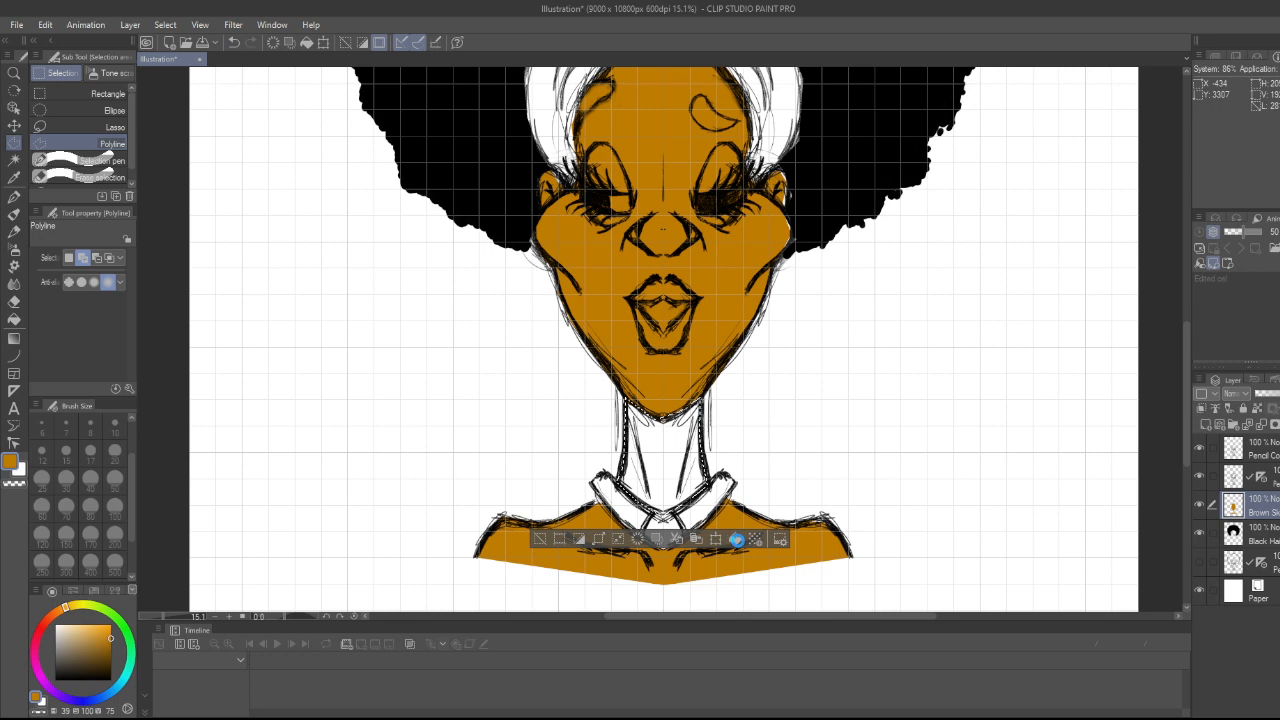
click(736, 539)
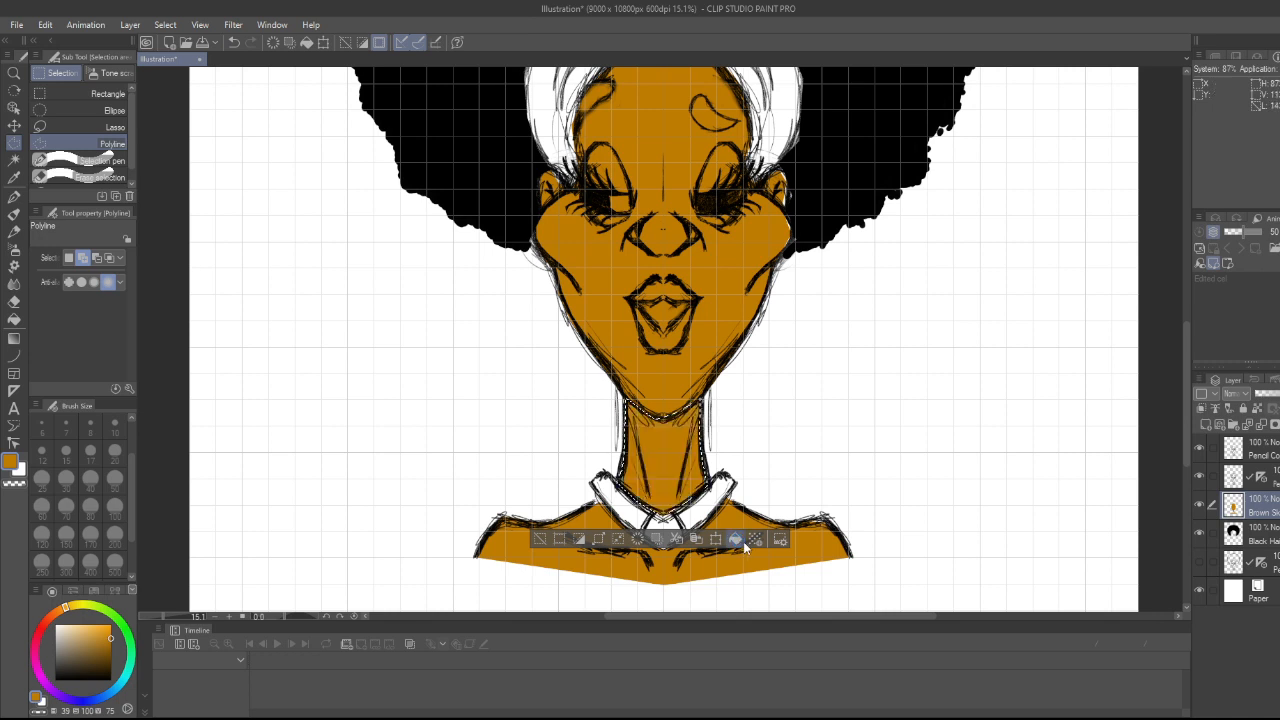
click(539, 539)
- Fill the white gap along the outer edge of the right-hand ear and cheek with orange-brown using a Polyline selection, and deselect
key(ctrl+0)
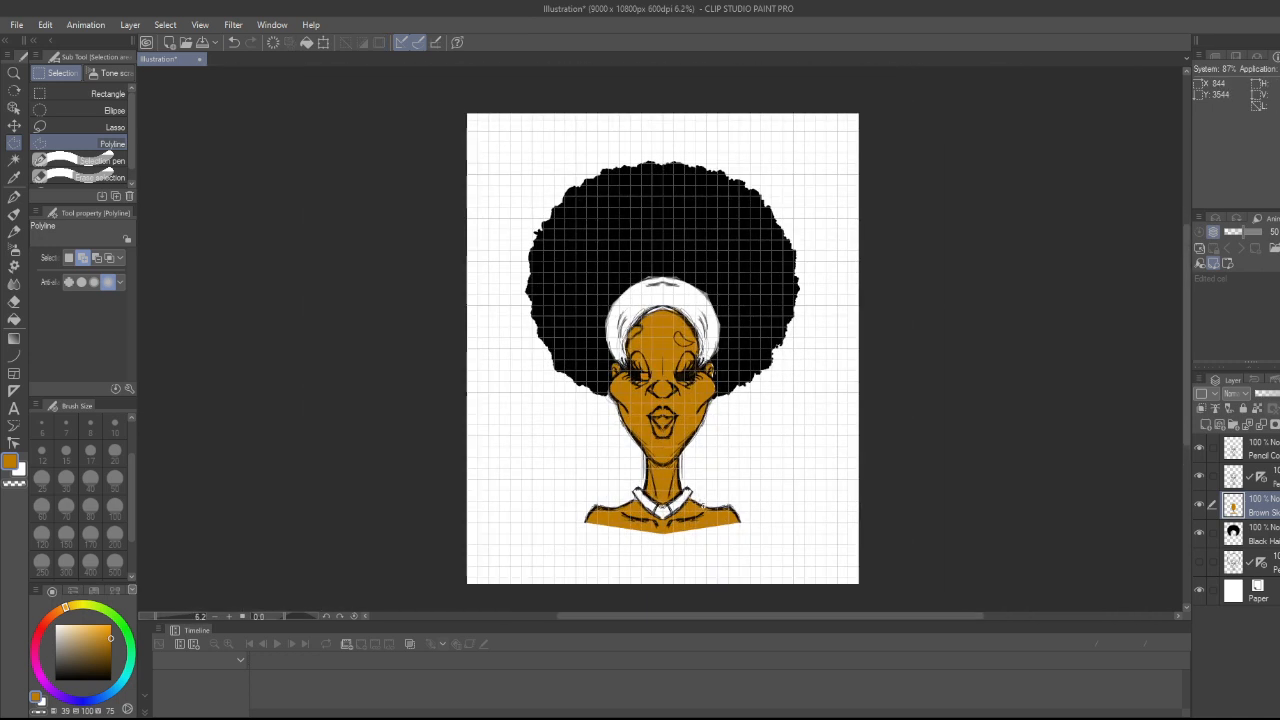
scroll(876, 501, up, 2)
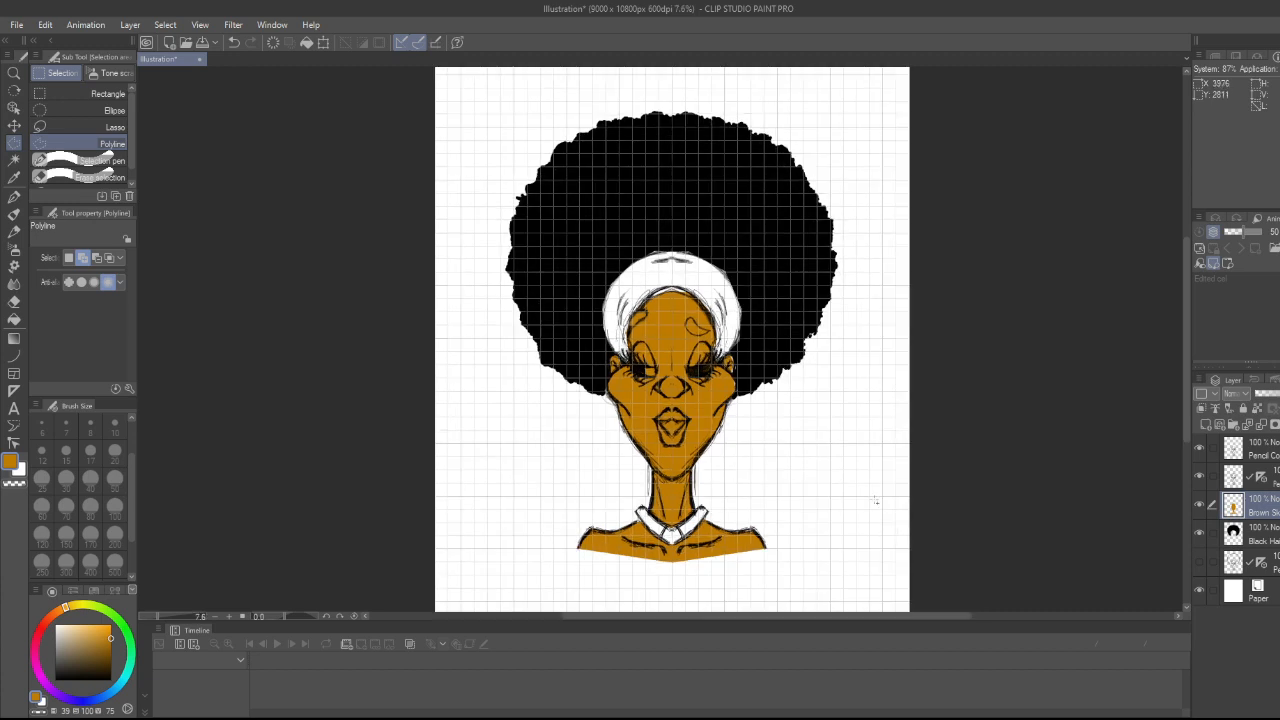
scroll(738, 453, up, 2)
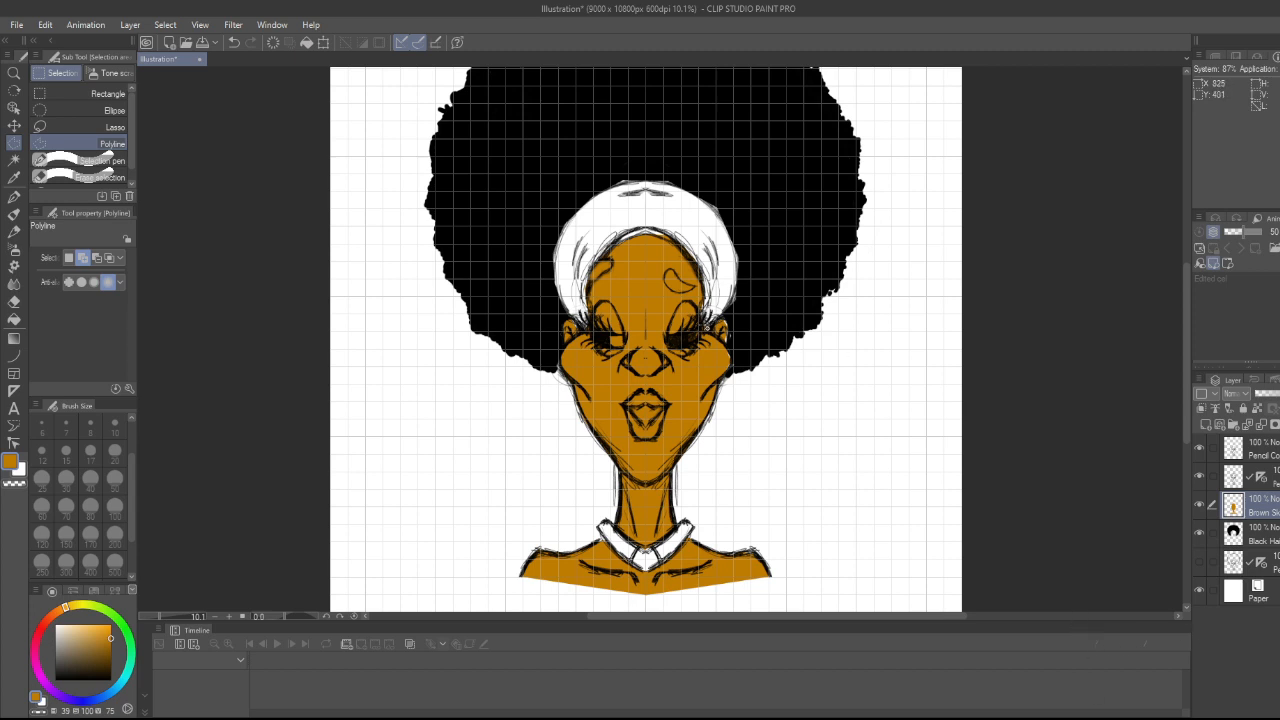
scroll(725, 325, up, 3)
scroll(728, 326, up, 1)
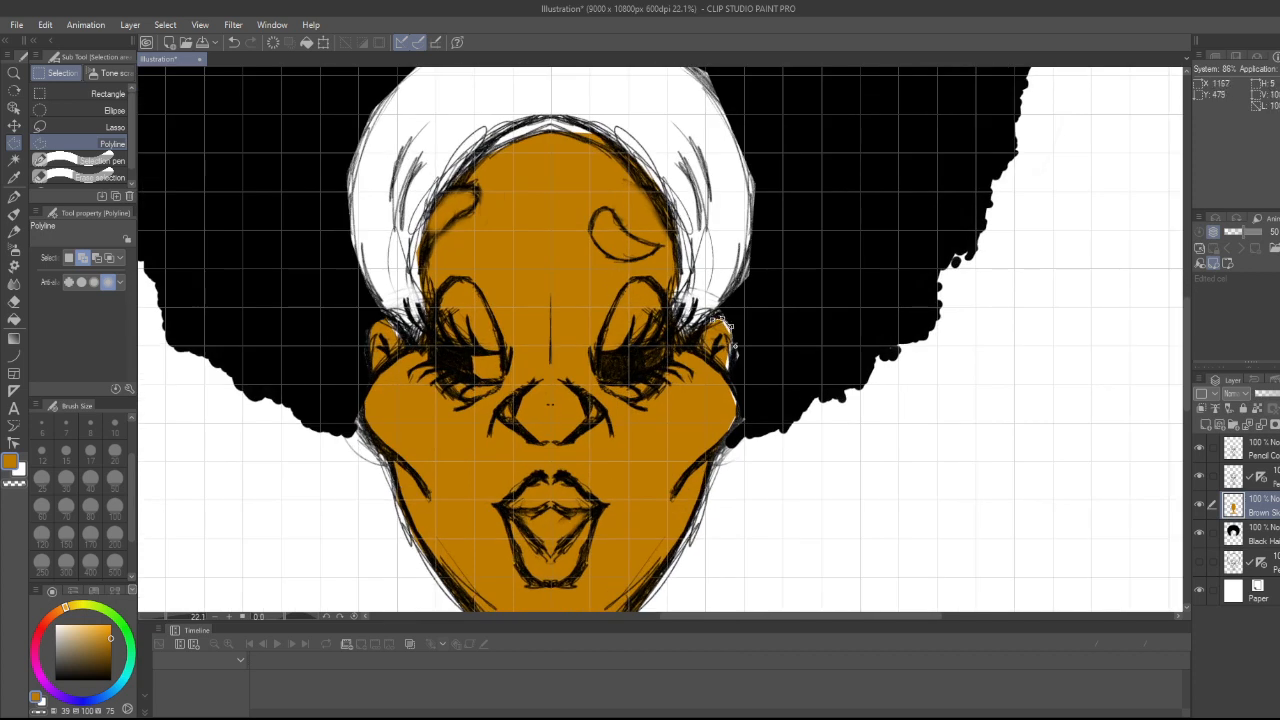
click(729, 374)
click(739, 404)
click(717, 441)
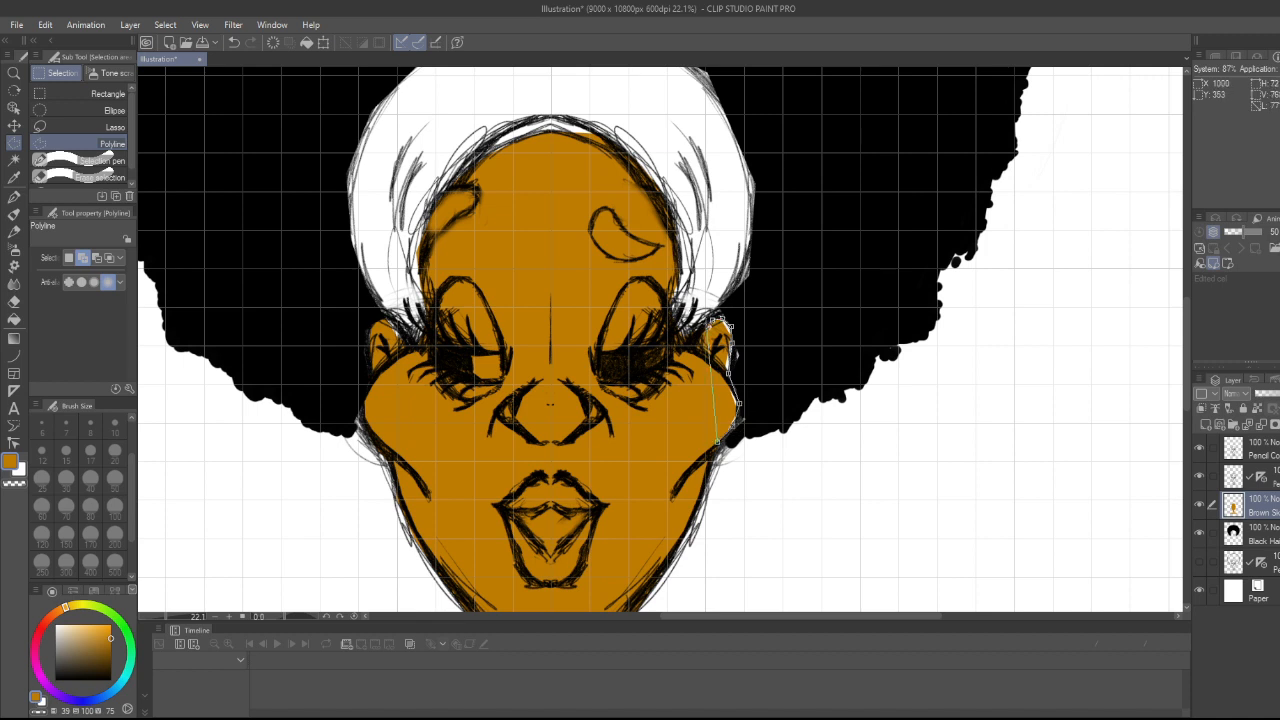
click(717, 322)
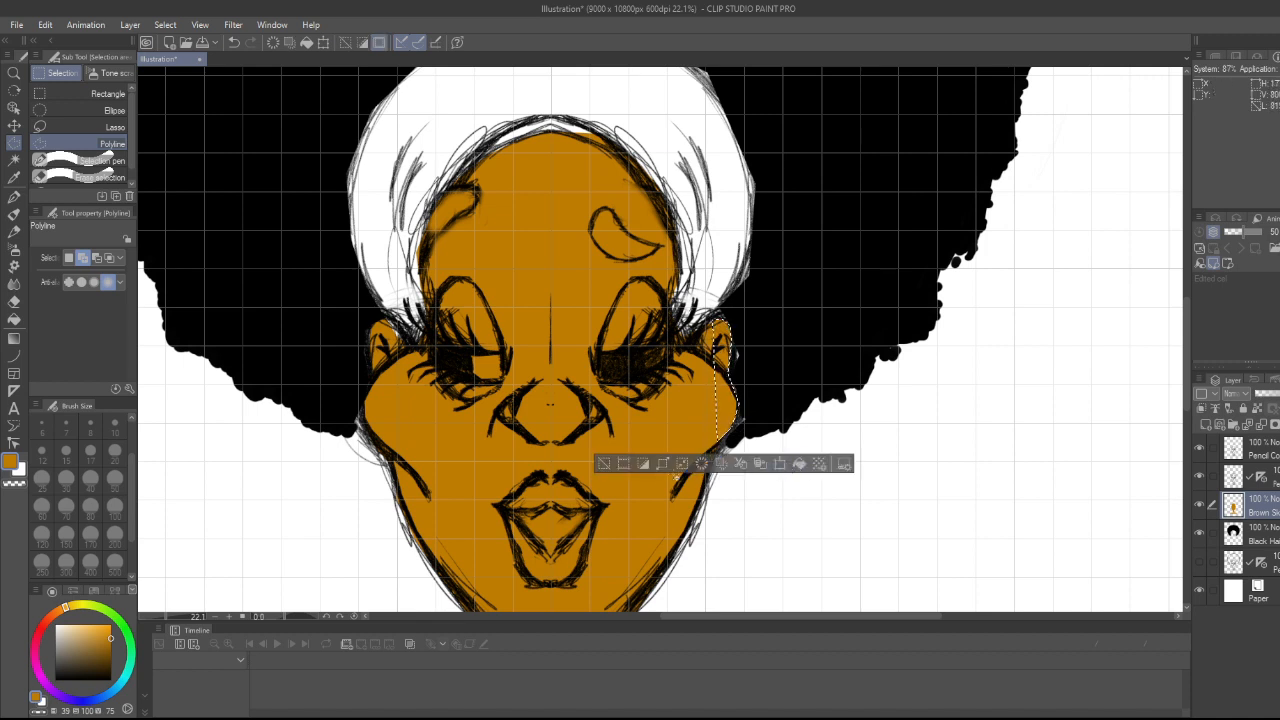
click(604, 463)
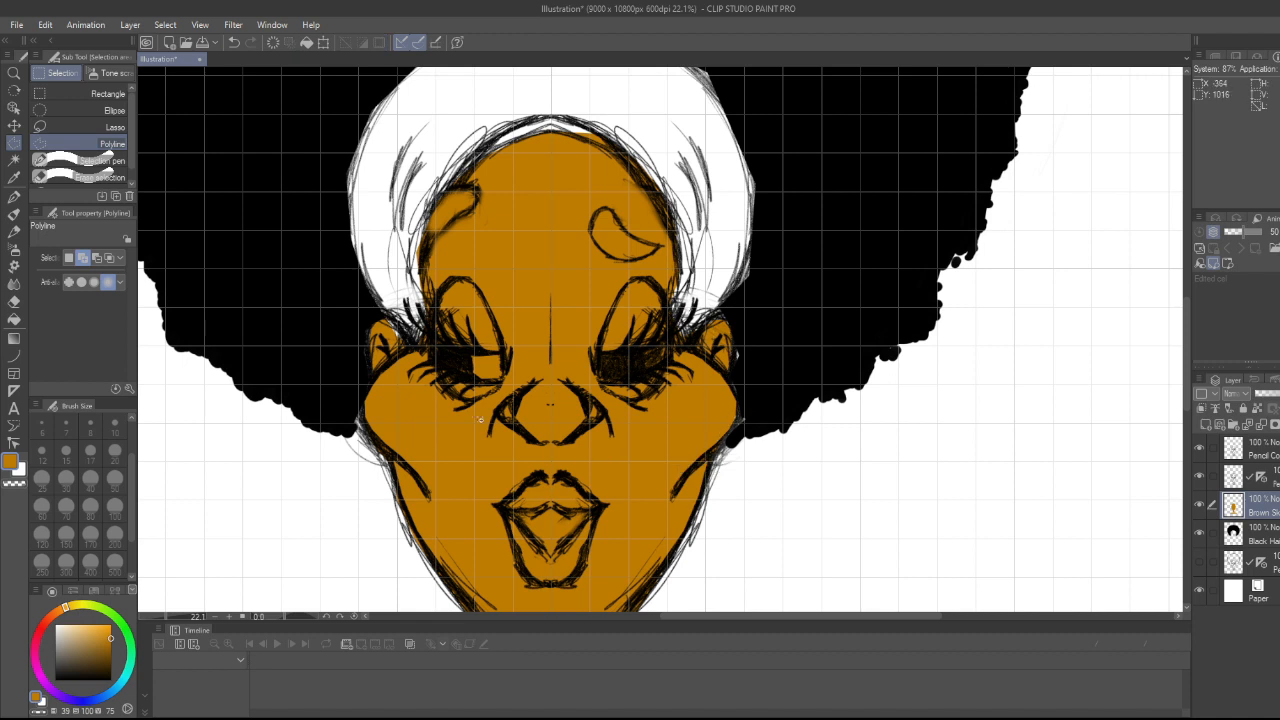
- Outline the left-hand ear with a Polyline selection, fill it orange-brown, and deselect
click(410, 348)
click(395, 320)
click(384, 318)
click(371, 326)
click(367, 352)
click(377, 374)
click(411, 348)
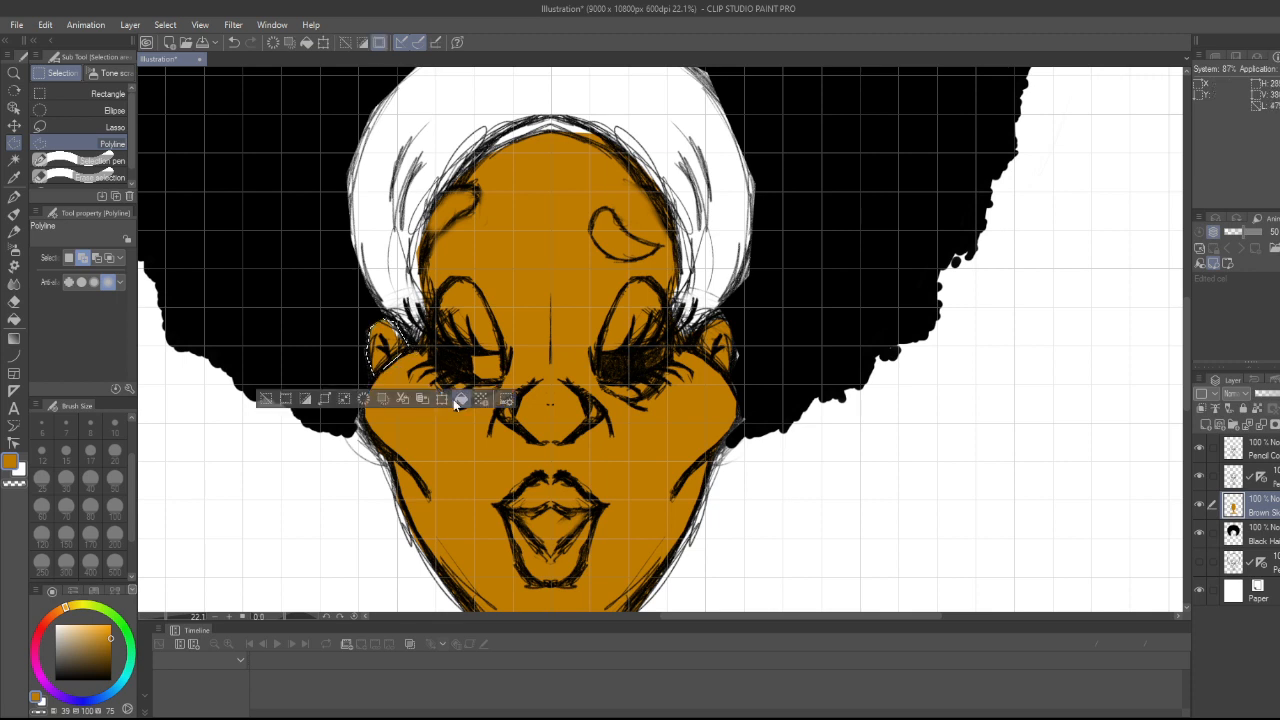
click(461, 399)
click(265, 399)
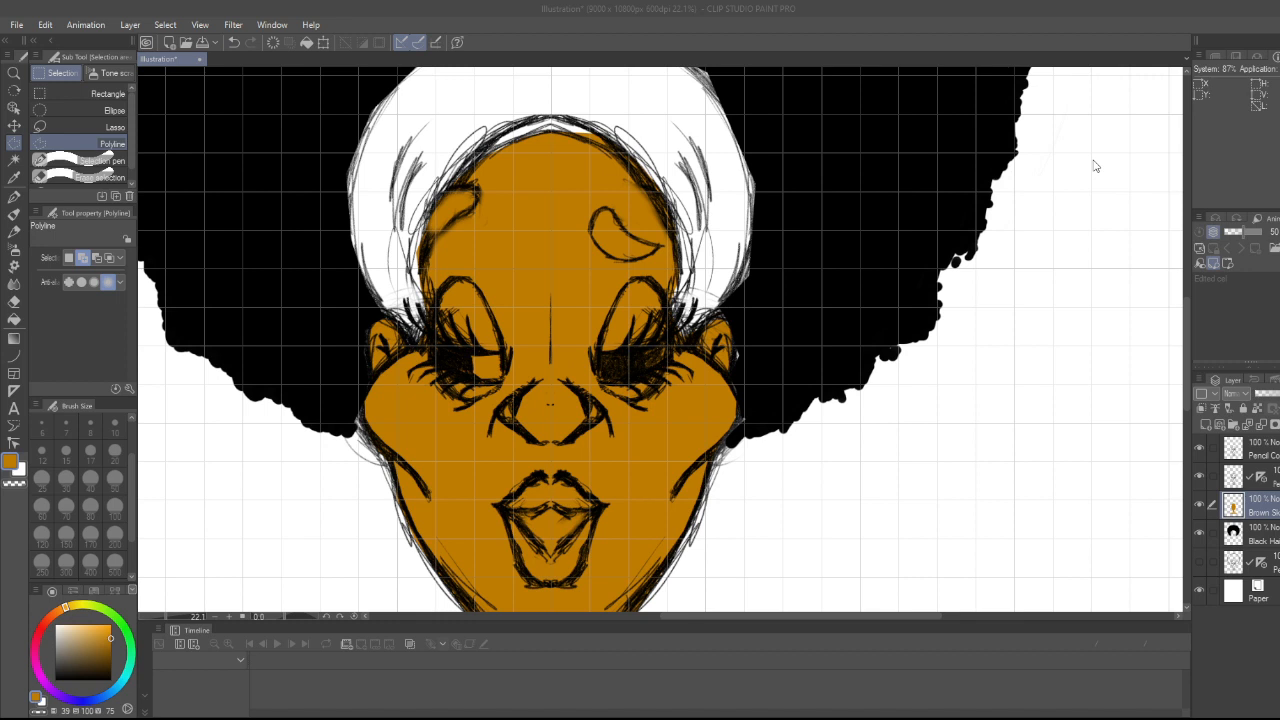
- Add a Head Gear layer above Brown Skin and set the drawing color to light blue, hue 200, value 100
key(Return)
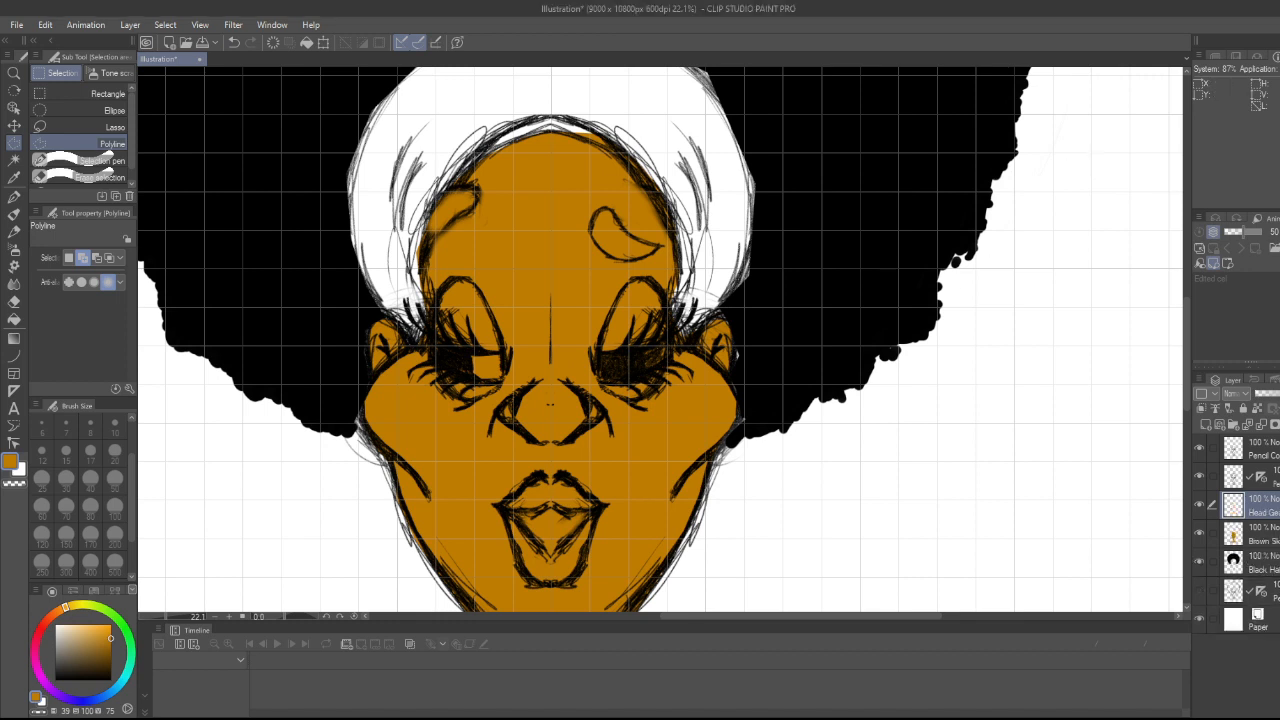
scroll(1183, 329, up, 3)
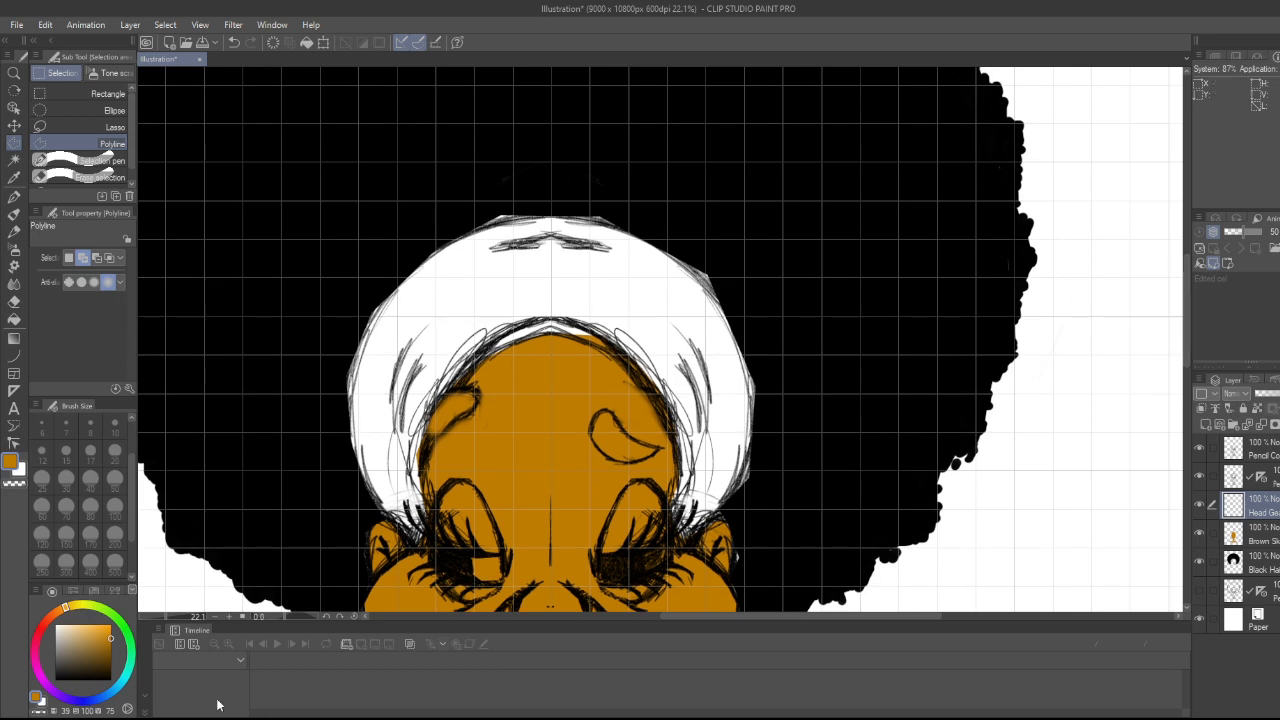
click(119, 689)
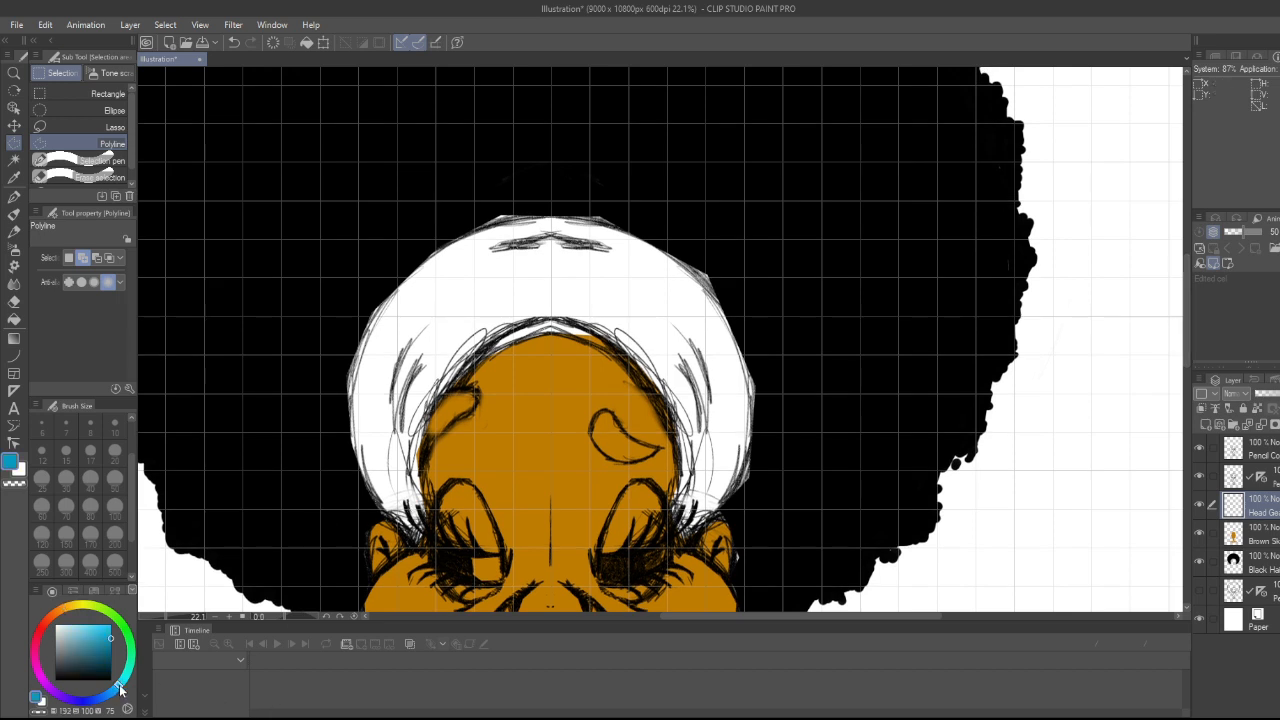
click(124, 682)
click(121, 686)
click(115, 690)
click(94, 626)
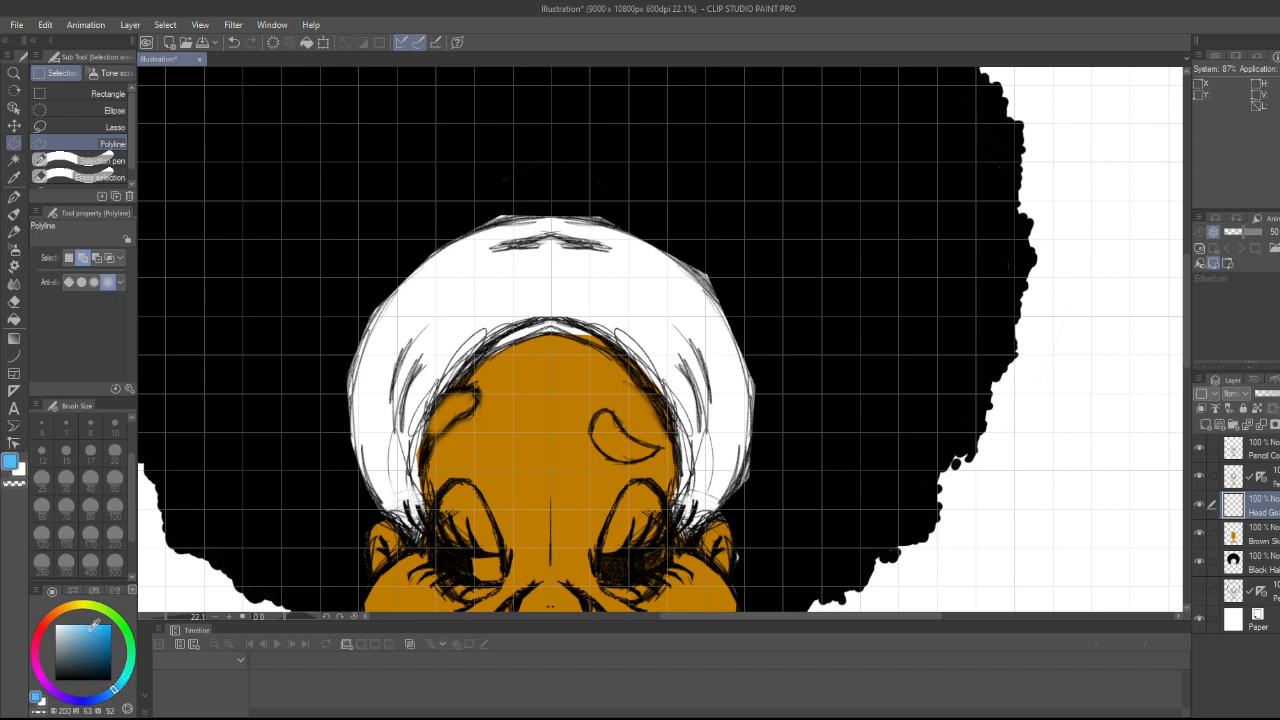
click(92, 622)
- Begin a Polyline selection of the headband by tracing its inner edge along the hairline from the left ear to the right ear
click(413, 546)
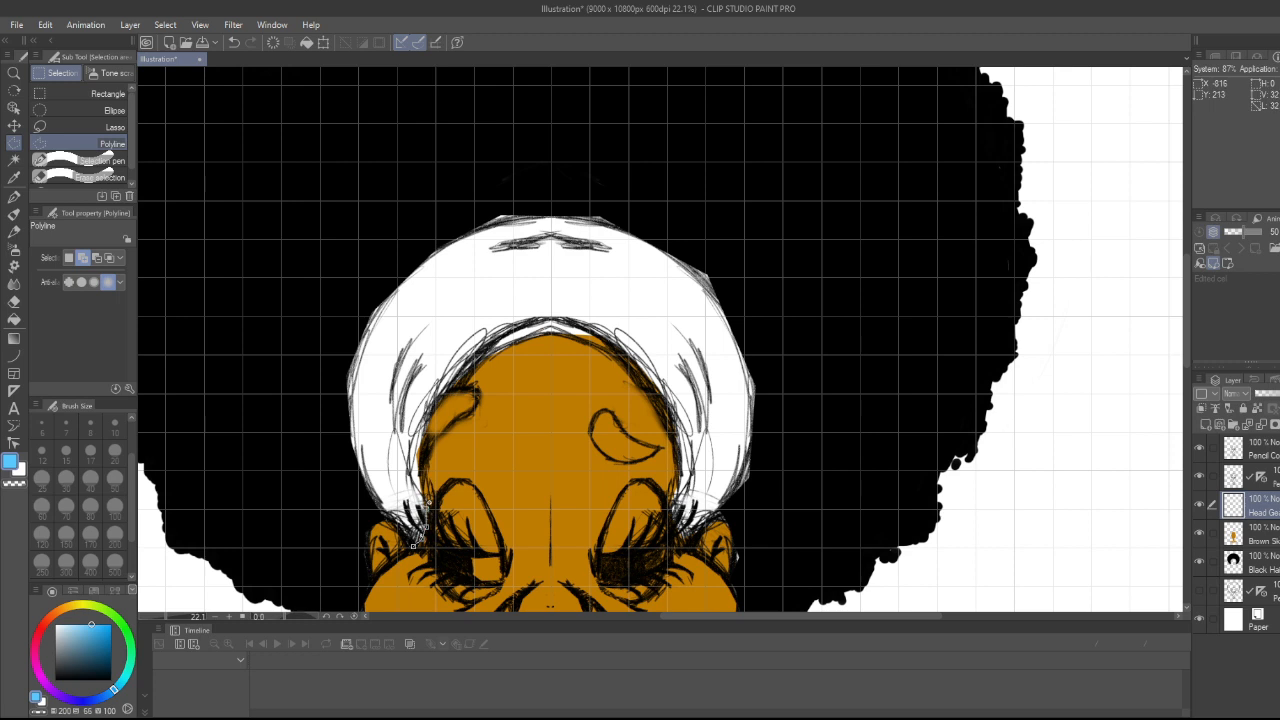
click(421, 483)
click(420, 454)
click(438, 399)
click(455, 380)
click(472, 365)
click(538, 337)
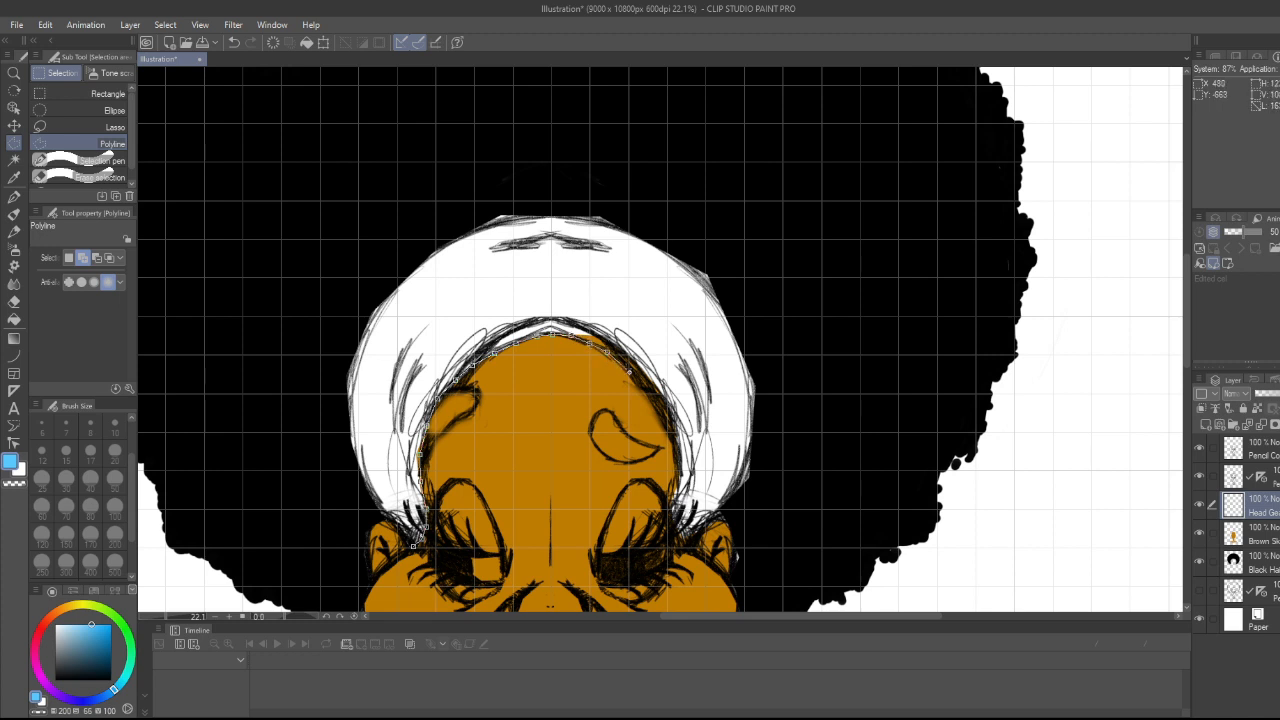
click(626, 368)
click(646, 390)
click(661, 413)
click(670, 437)
click(677, 463)
click(671, 507)
click(688, 542)
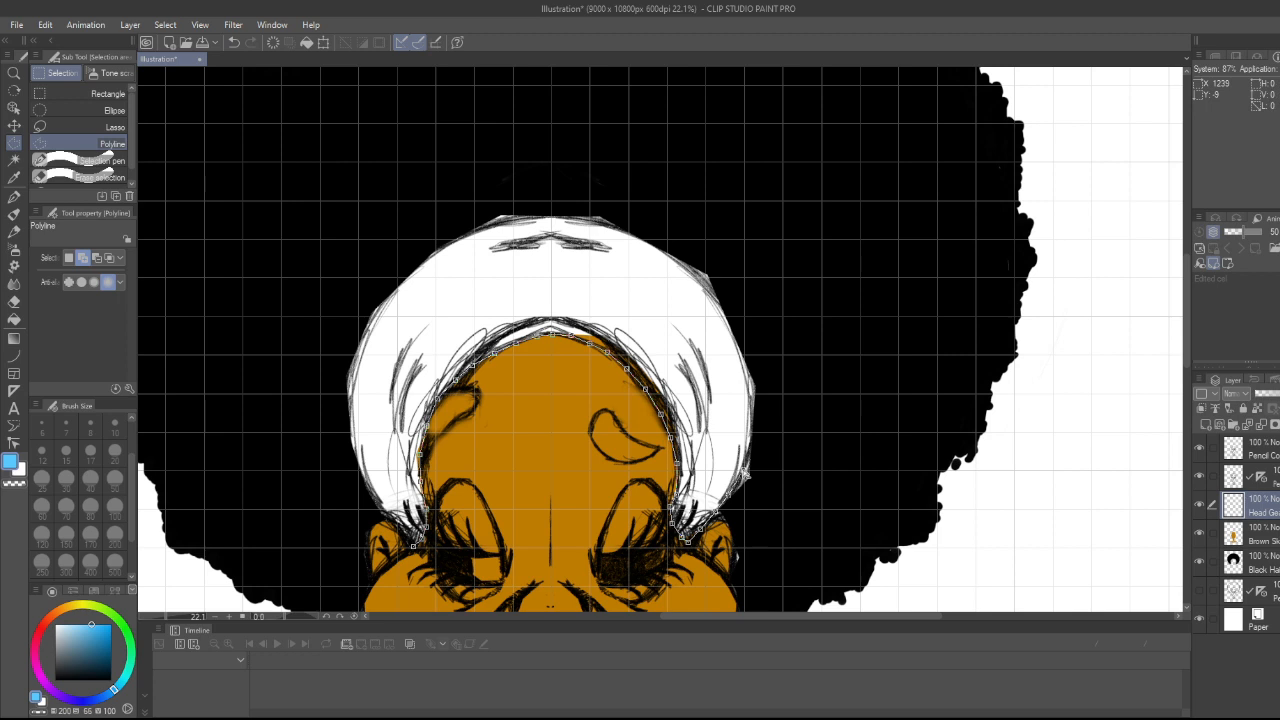
- Continue the Polyline selection up the headband's outer edge from the right-hand ear to near the crown
click(749, 445)
click(752, 422)
click(756, 402)
click(751, 381)
click(742, 350)
click(730, 319)
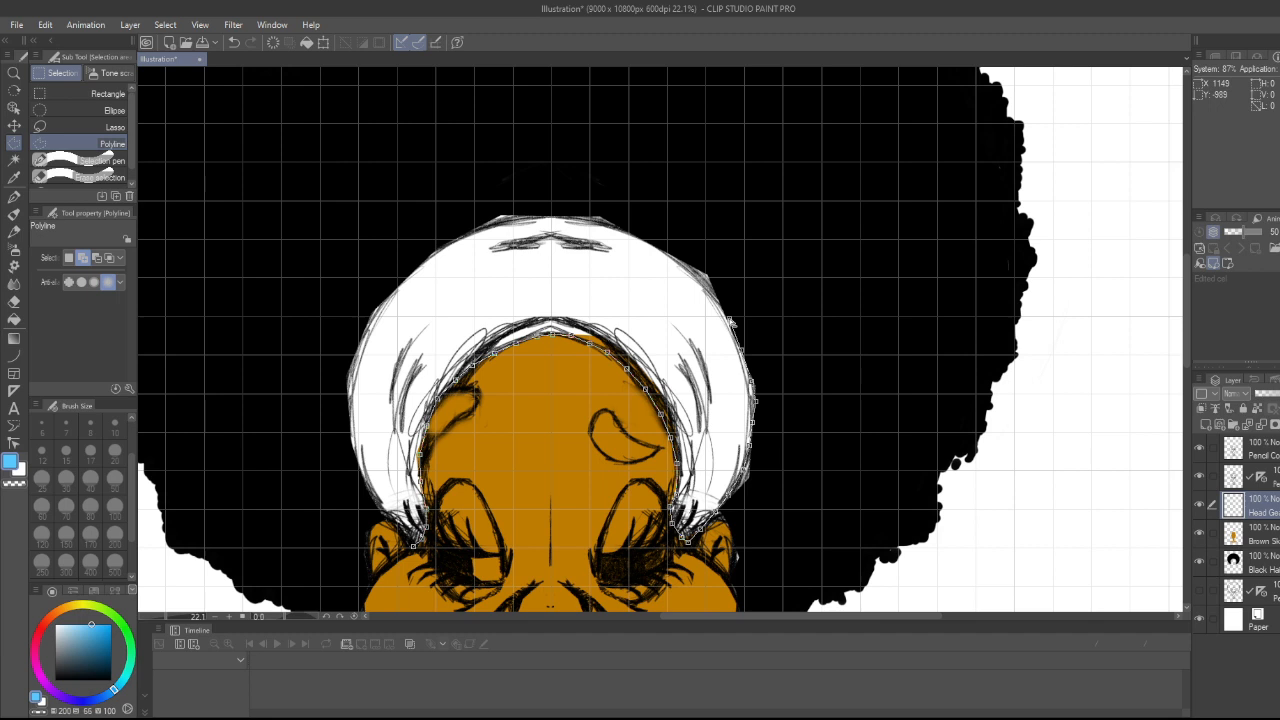
click(717, 293)
click(704, 274)
click(678, 254)
click(652, 239)
click(628, 227)
click(600, 217)
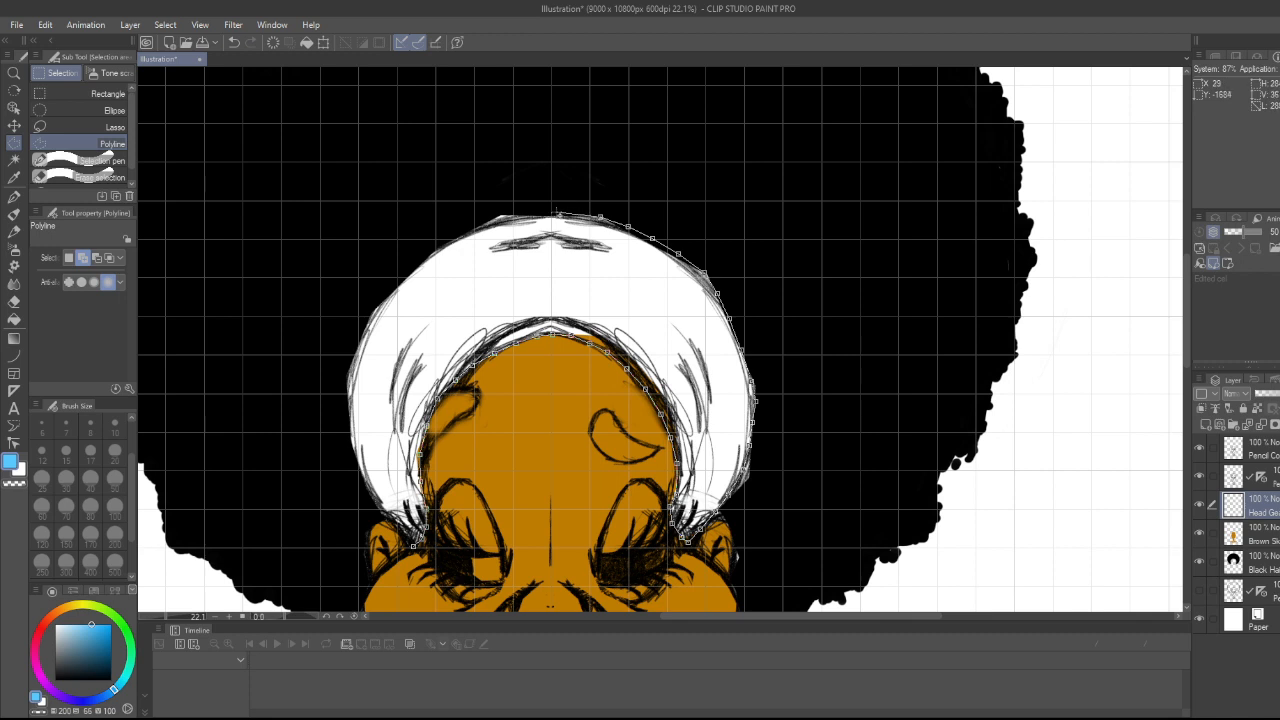
- Complete the Polyline selection over the crown and down to the left-hand ear, fill the headband light blue, and deselect
click(557, 213)
click(523, 213)
click(438, 240)
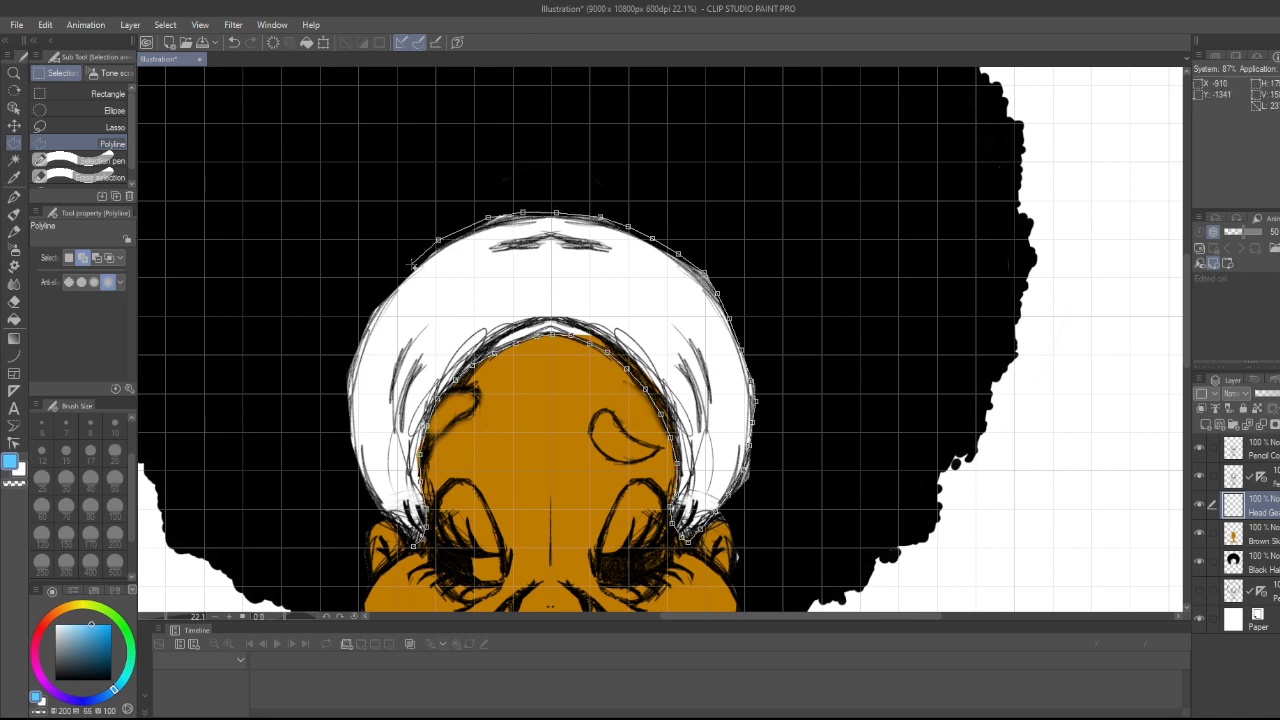
click(411, 264)
click(388, 293)
click(370, 314)
click(356, 346)
click(347, 374)
click(344, 404)
click(412, 548)
click(622, 568)
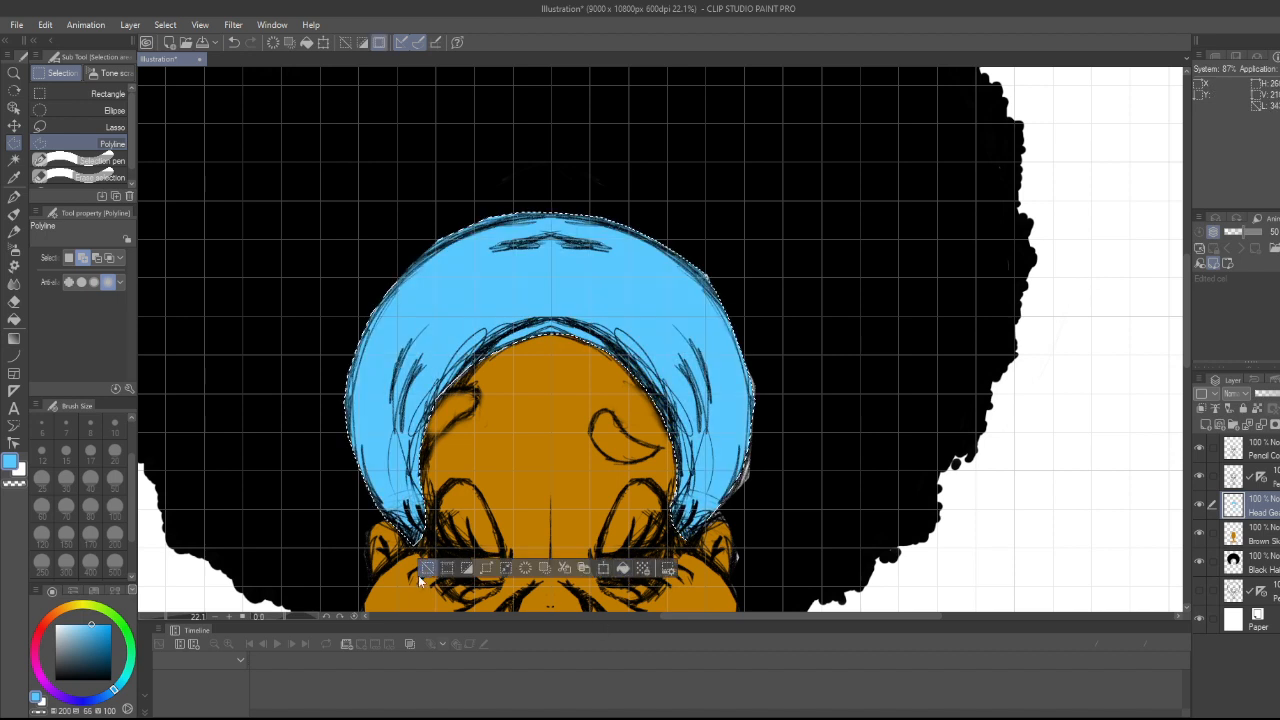
click(427, 568)
- Paint black with the Oil paint brush on the Black Hair layer over the white gap beside the headband's right-hand edge
scroll(340, 557, down, 3)
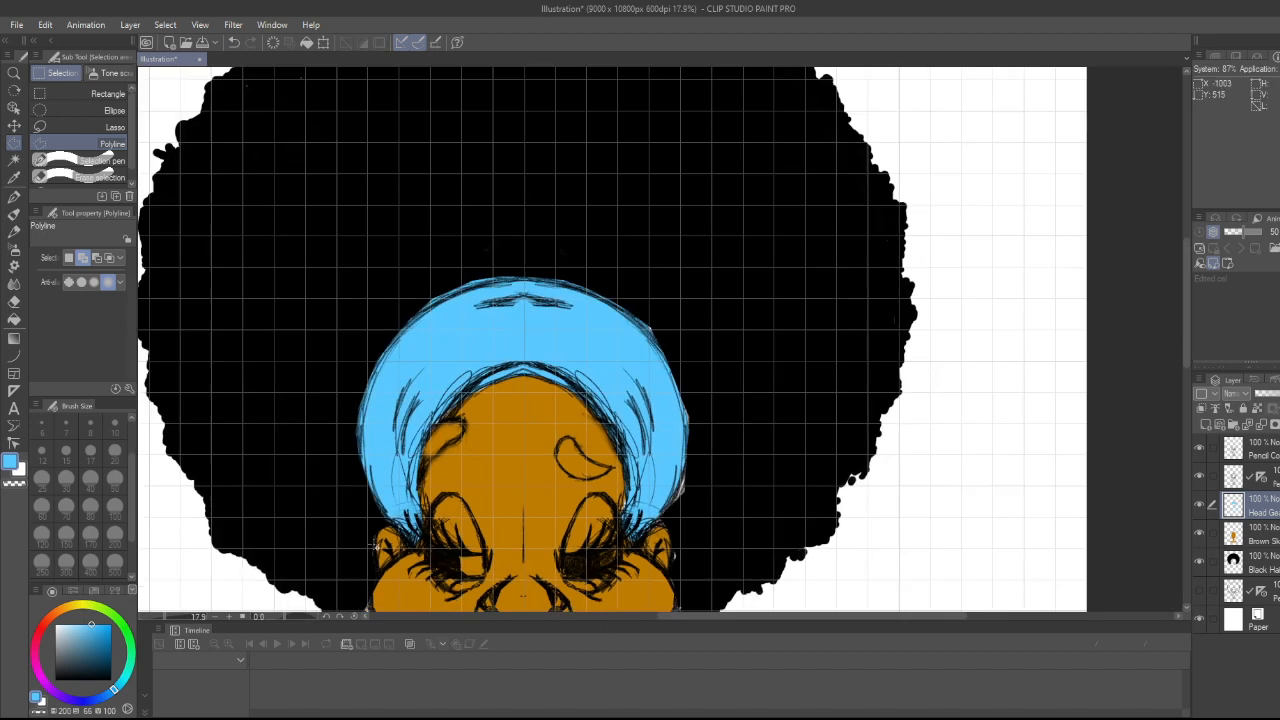
scroll(340, 557, down, 1)
drag(1187, 343, 1196, 392)
drag(995, 619, 942, 622)
scroll(857, 549, down, 4)
scroll(848, 554, up, 3)
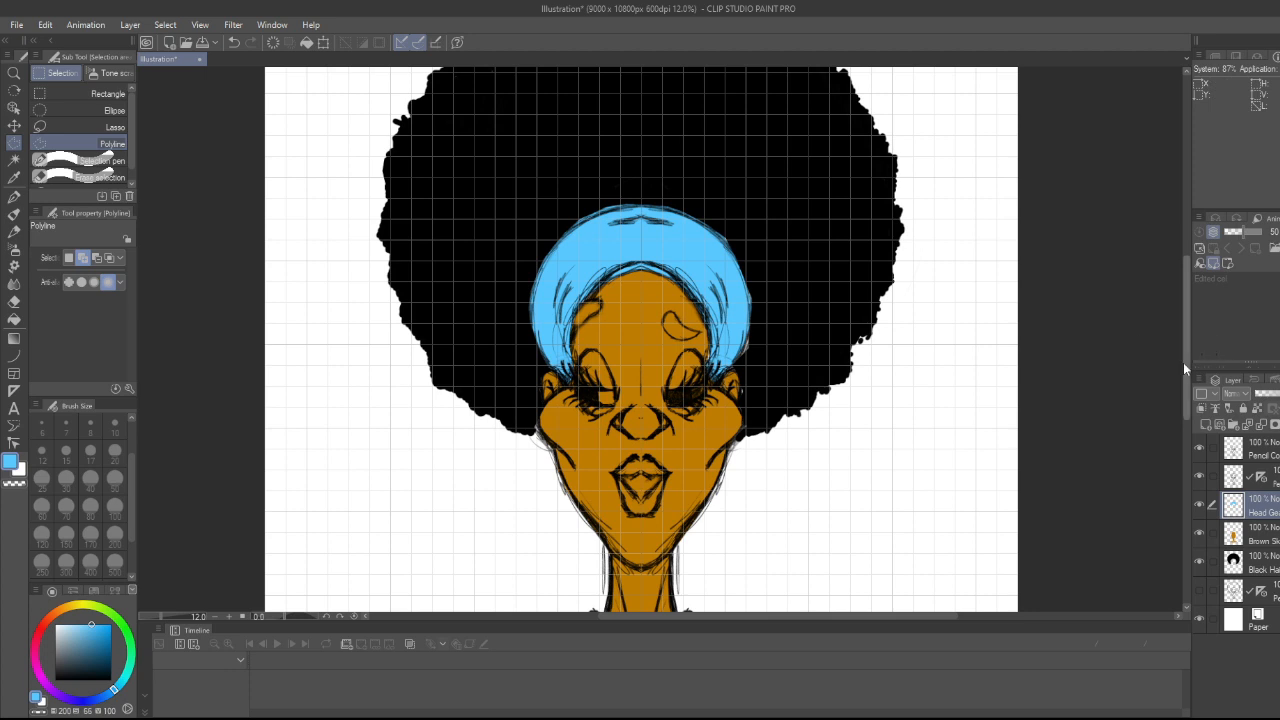
scroll(545, 213, up, 2)
scroll(573, 228, up, 1)
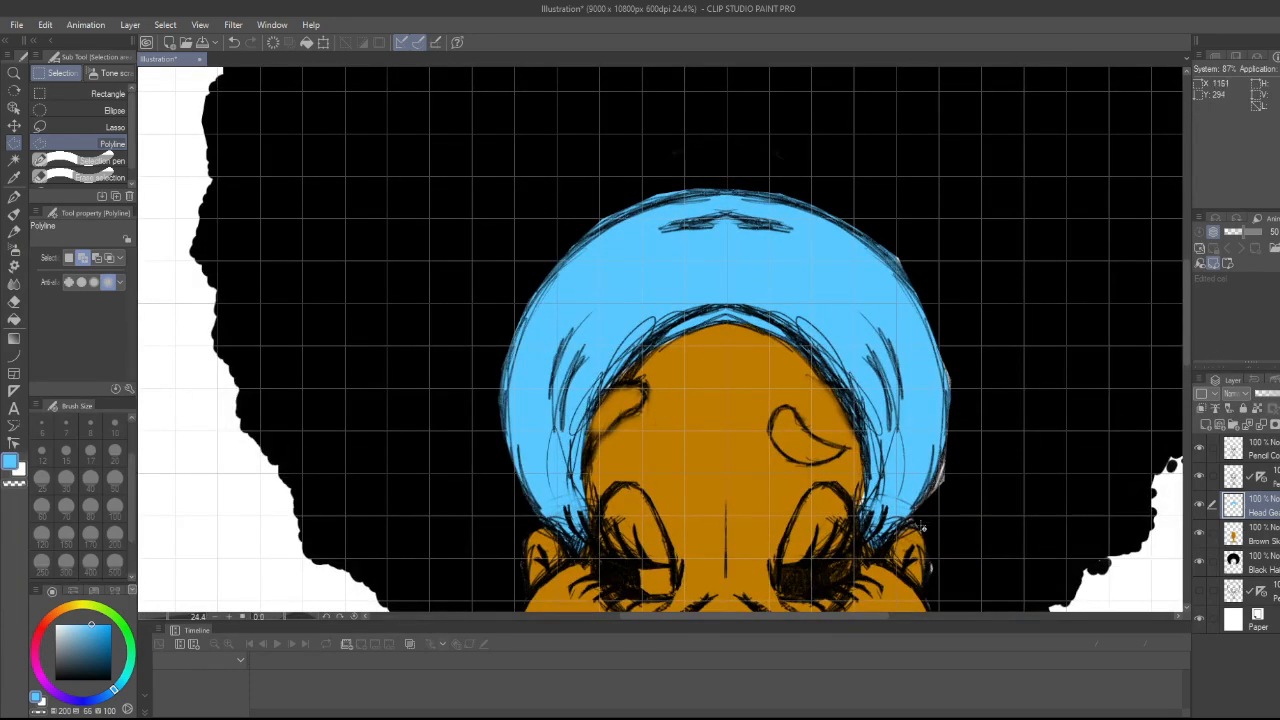
click(886, 543)
click(1250, 565)
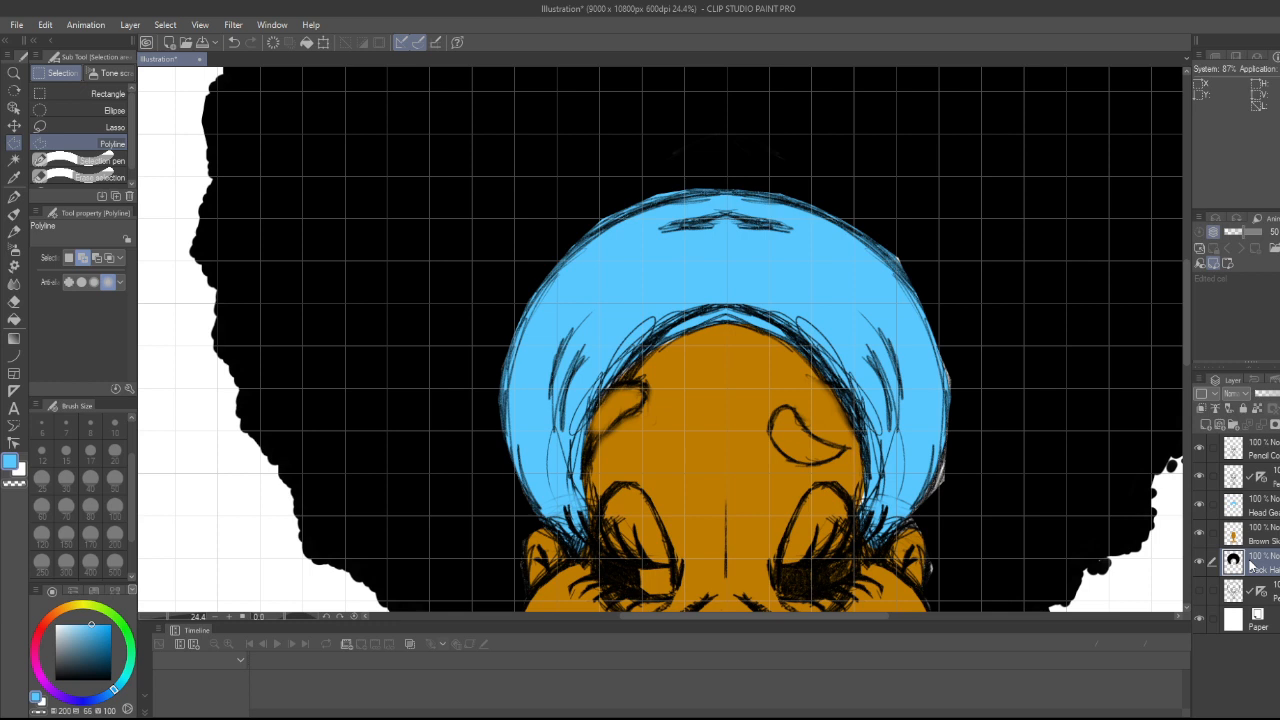
key(b)
drag(92, 657, 16, 712)
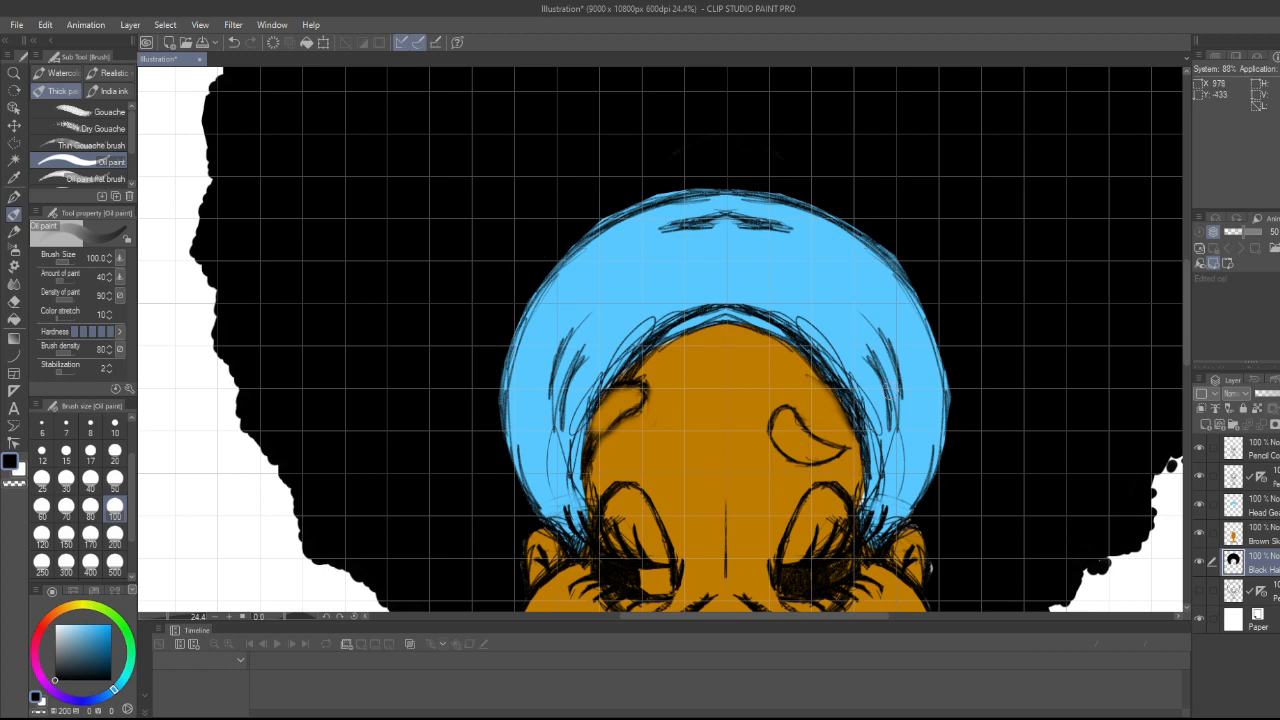
- Select the Head Gear layer, sample the headband's light blue, and darken the color to hue 202, saturation 100, value 62
click(1262, 505)
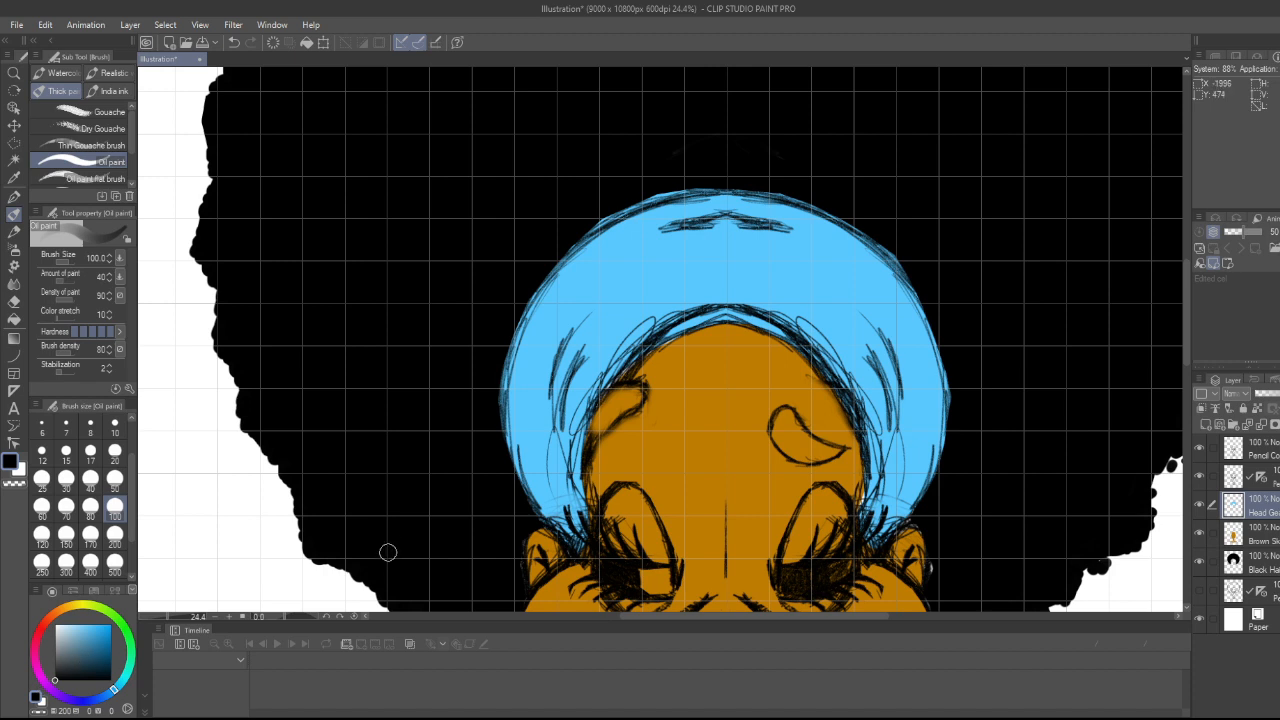
key(i)
click(647, 279)
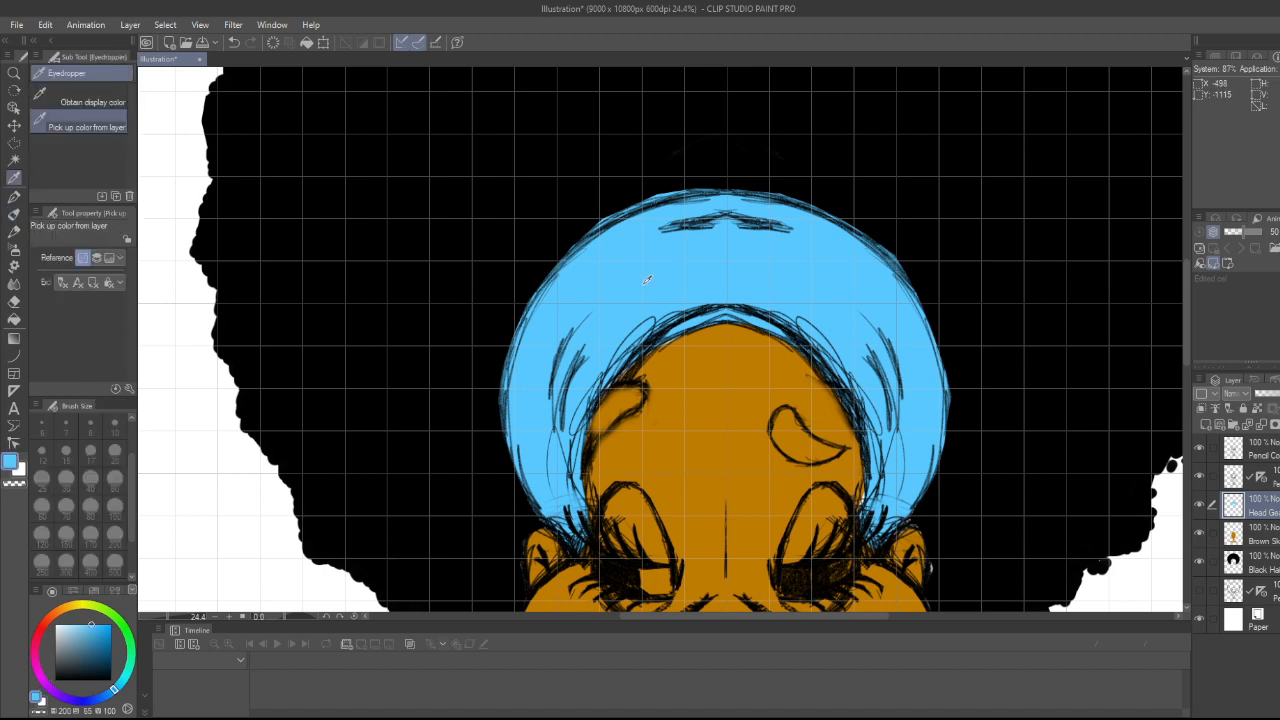
click(105, 643)
click(109, 639)
click(112, 642)
mouse_move(113, 642)
mouse_down()
mouse_move(90, 647)
mouse_move(115, 641)
mouse_up()
click(114, 691)
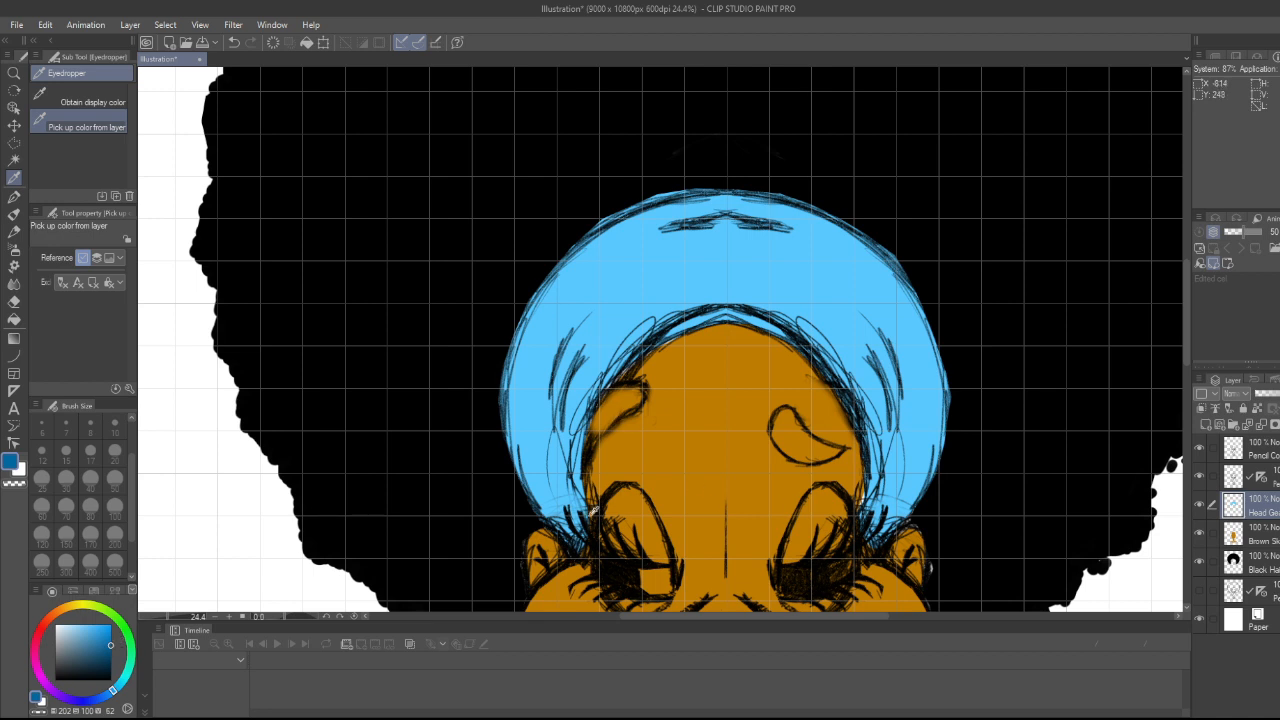
- Begin a Polyline selection of a thin shadow rim by tracing just inside the headband's outer edge from left ear to right ear
key(m)
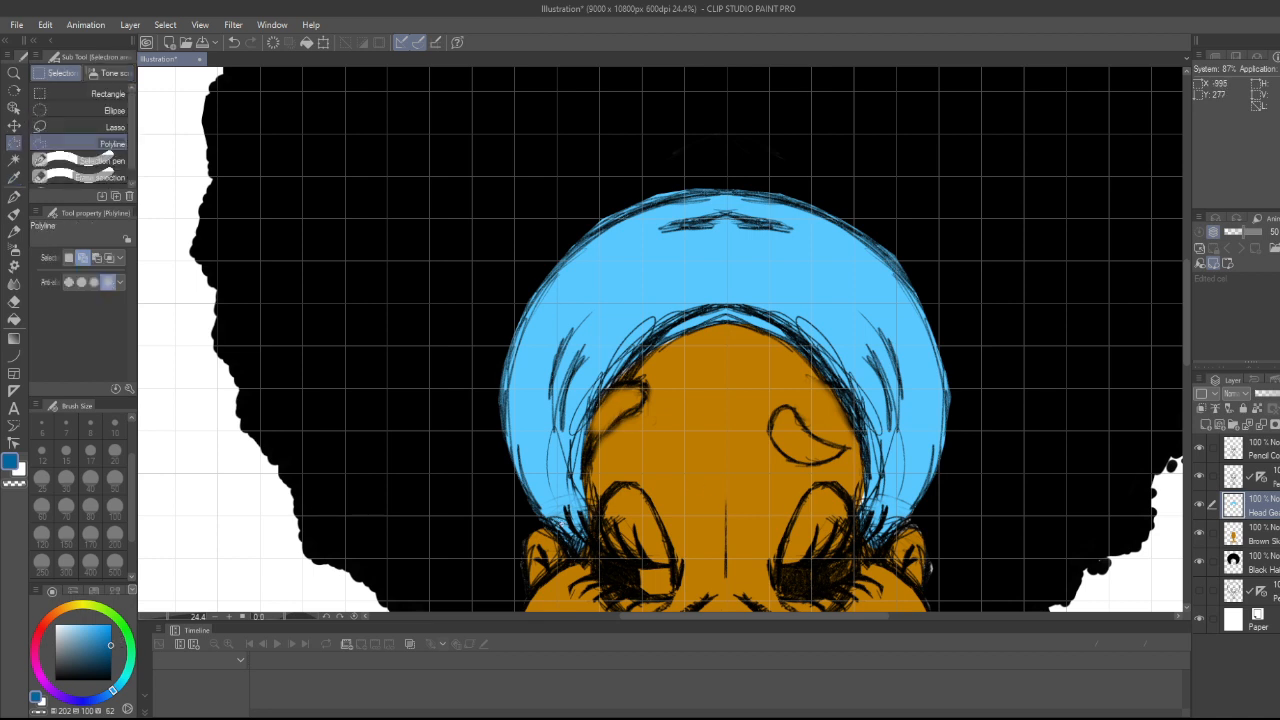
click(578, 547)
click(559, 527)
click(541, 505)
click(531, 483)
click(531, 484)
click(516, 449)
click(510, 421)
click(512, 356)
click(555, 283)
click(601, 238)
click(665, 205)
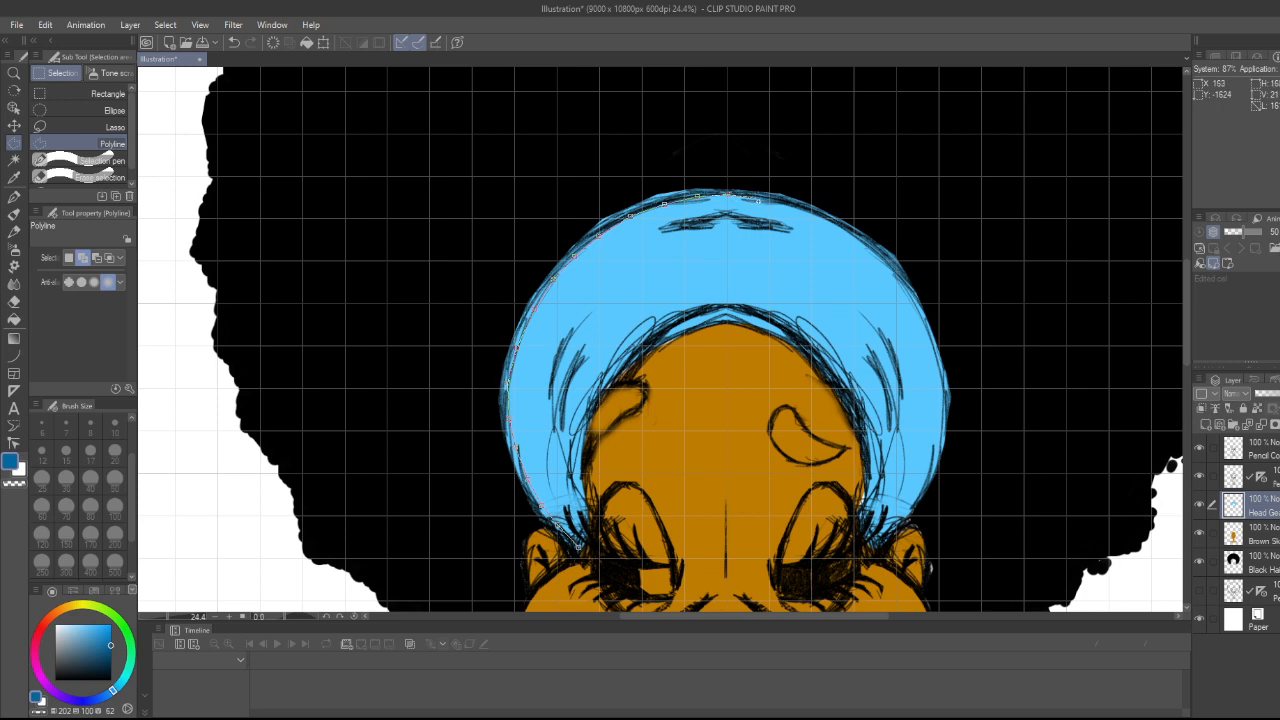
click(792, 208)
click(933, 457)
click(872, 550)
- Extend the rim selection back along the headband's outer boundary from the right-hand ear up to the crown
click(921, 502)
click(936, 479)
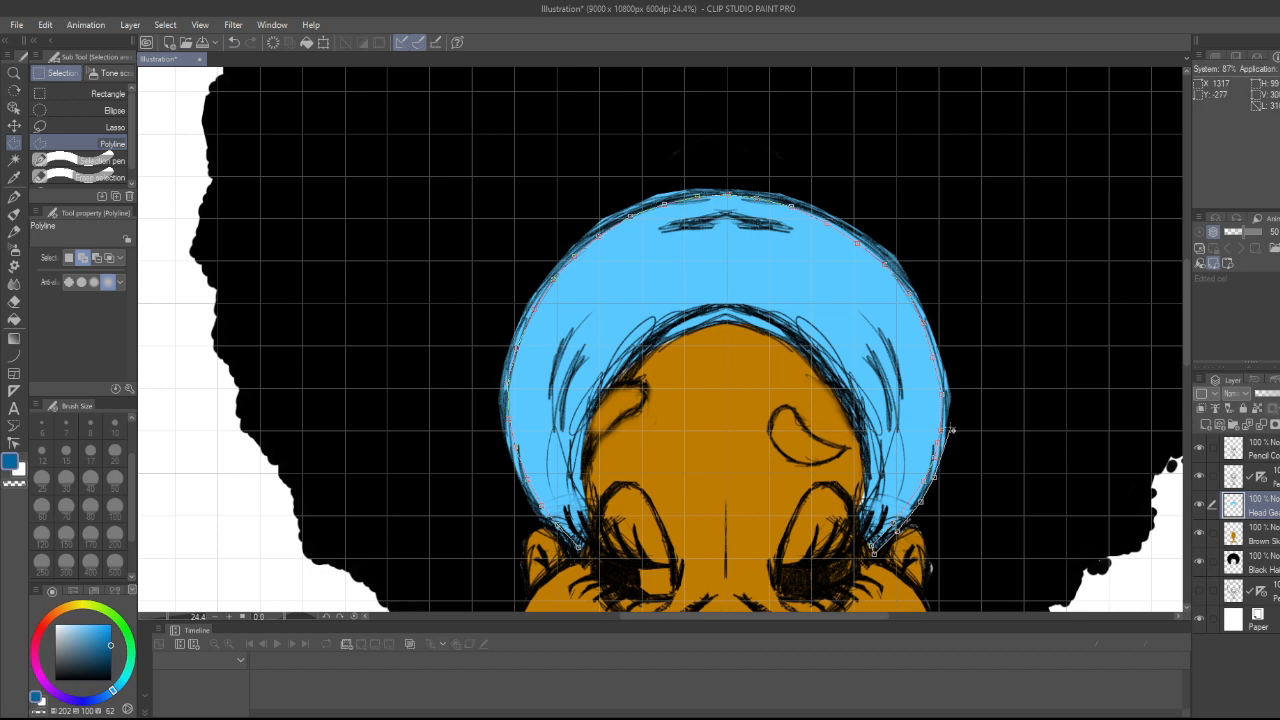
click(948, 439)
click(952, 411)
click(952, 384)
click(940, 346)
click(927, 310)
click(914, 281)
click(894, 255)
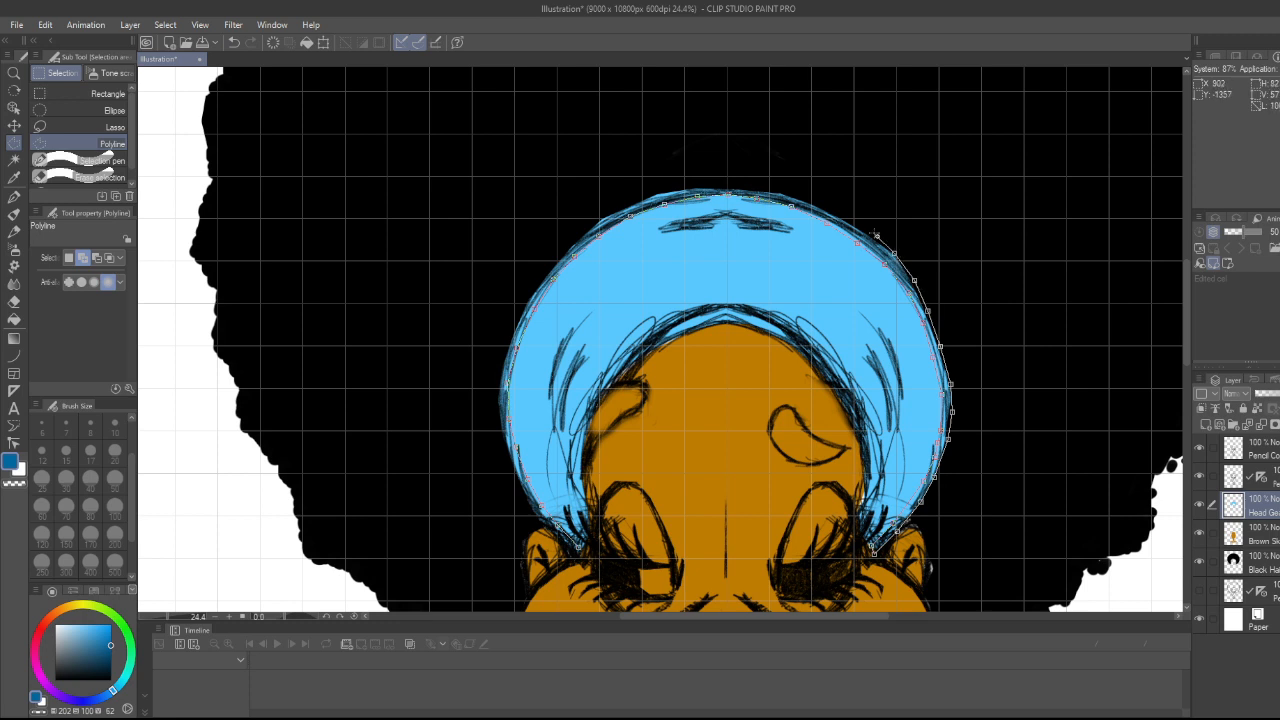
click(864, 230)
click(826, 208)
click(787, 193)
click(748, 187)
click(711, 187)
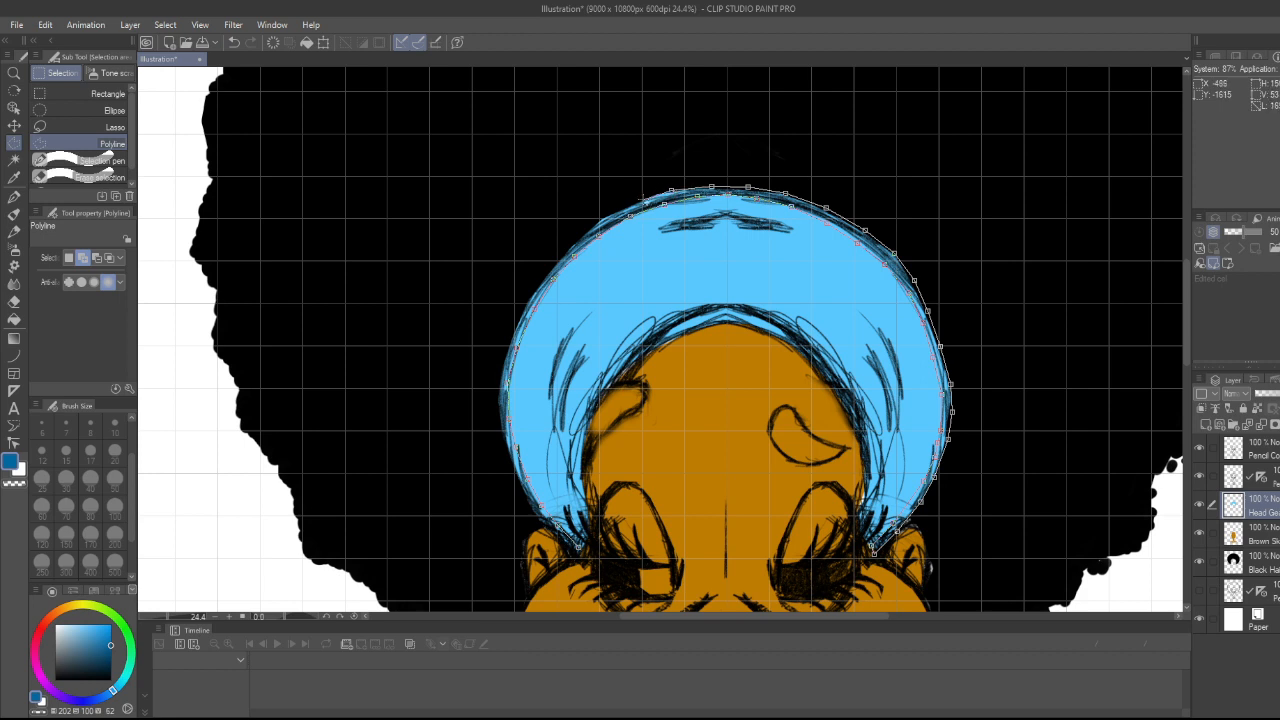
- Close the rim selection down the outer boundary to the left-hand ear, fill it dark blue, and deselect
click(631, 204)
click(601, 220)
click(537, 285)
click(515, 322)
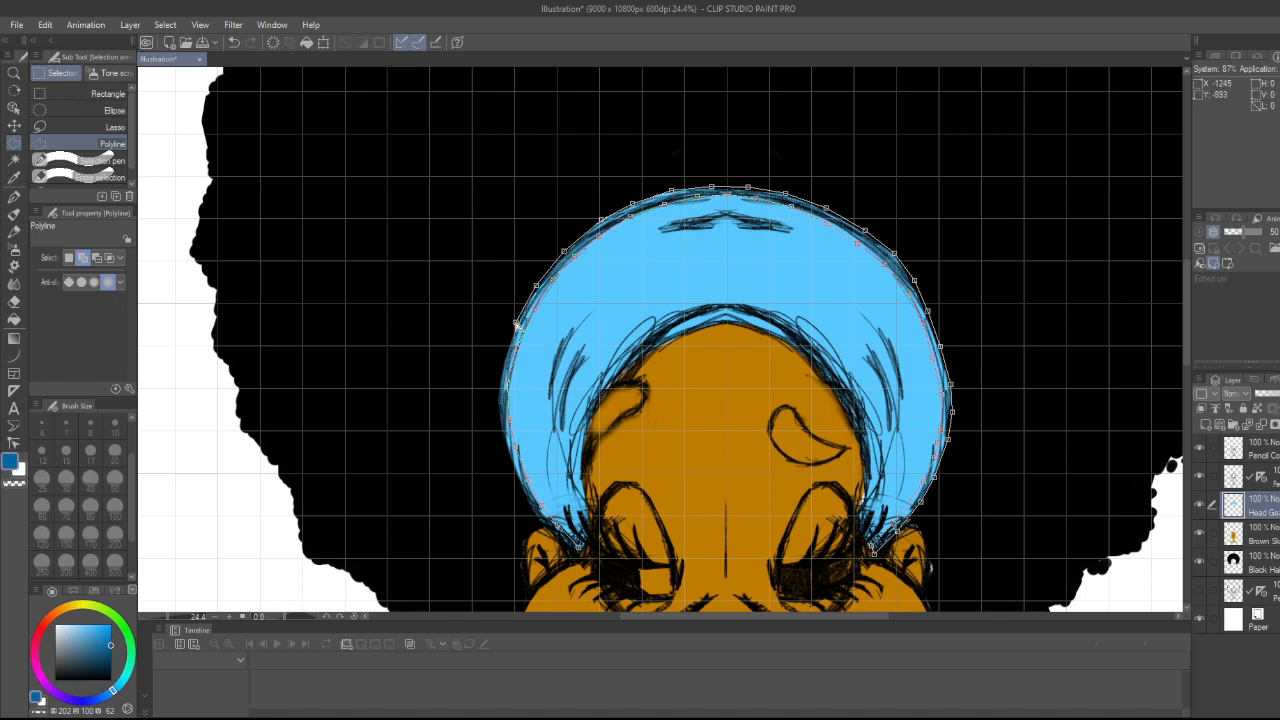
click(502, 358)
click(498, 398)
click(502, 438)
click(510, 467)
click(530, 504)
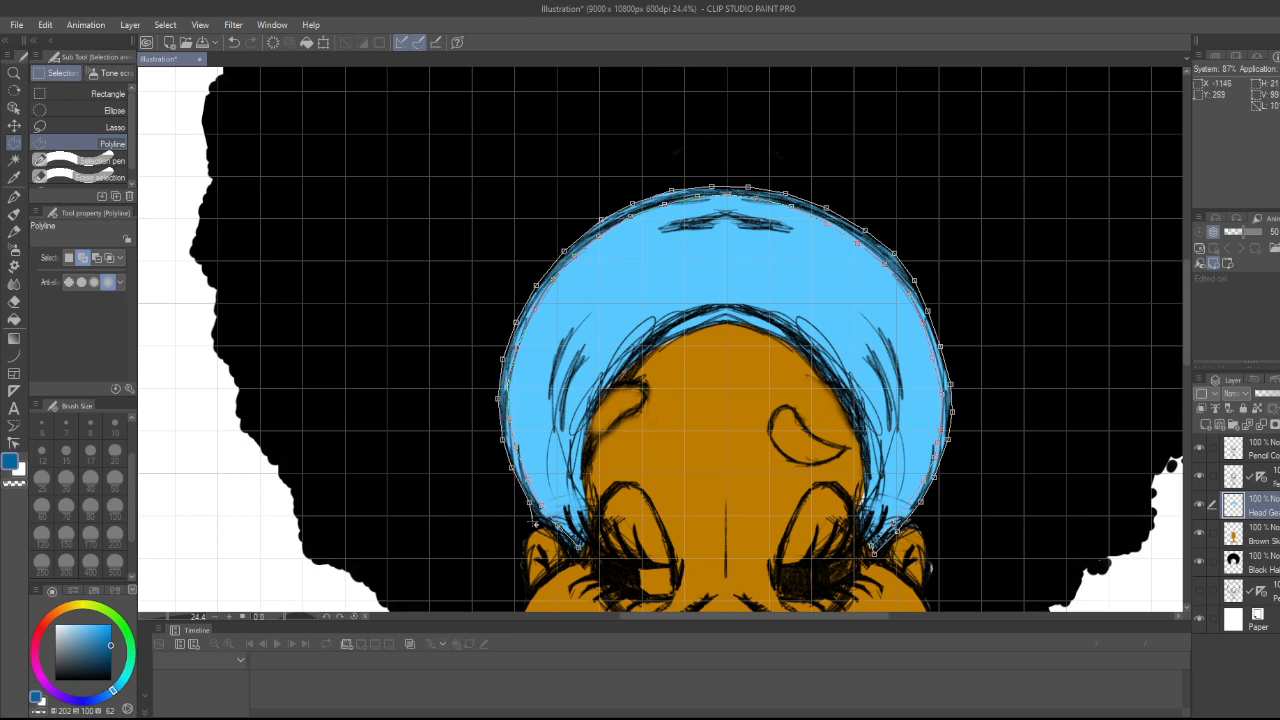
click(544, 525)
double_click(577, 549)
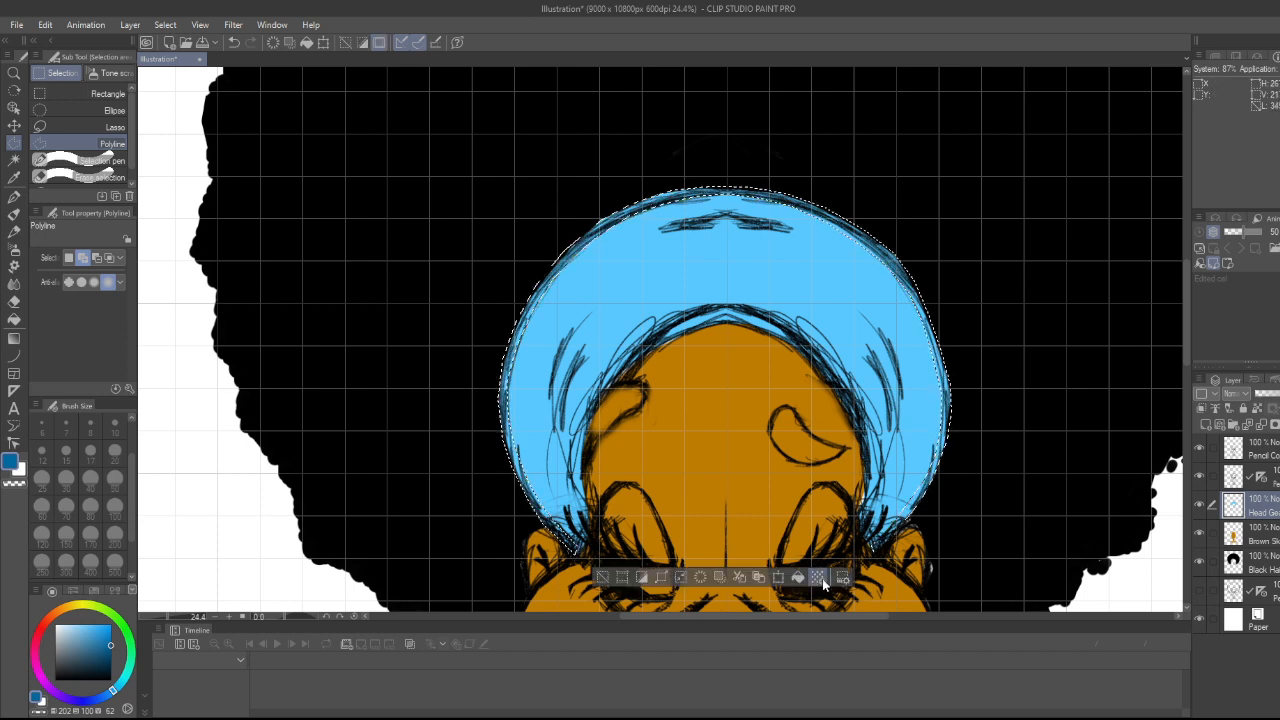
click(603, 578)
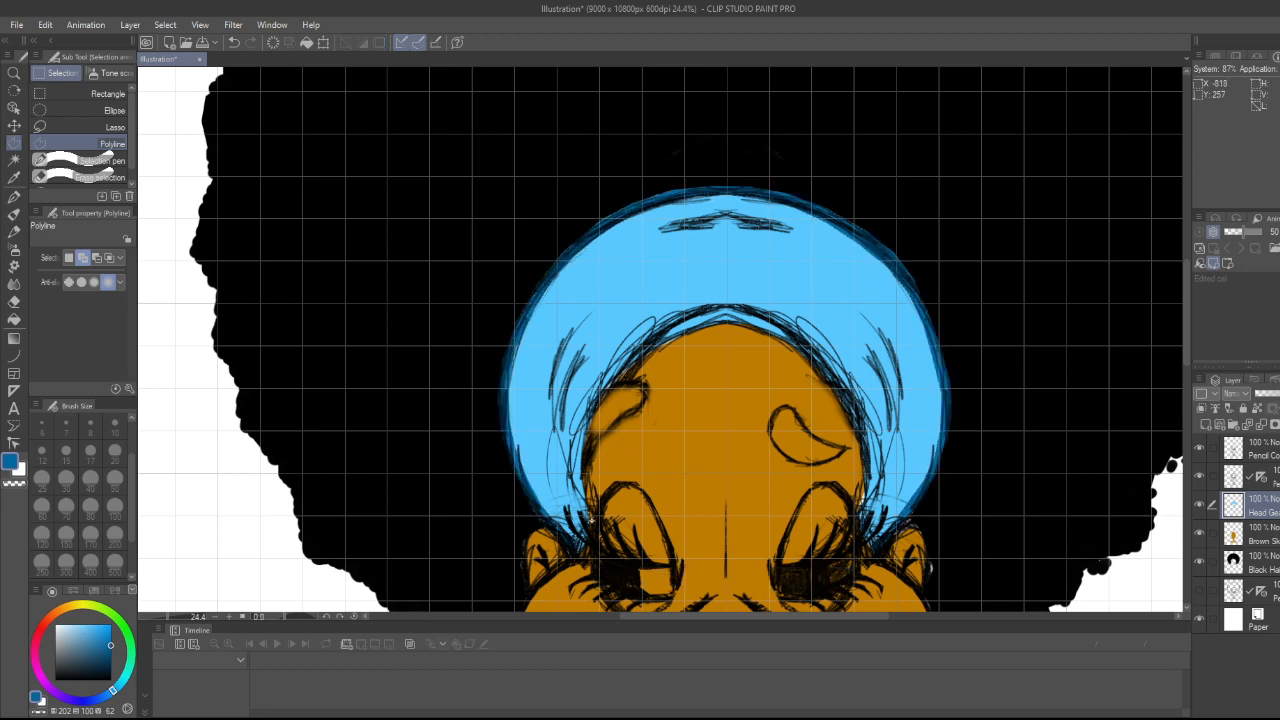
- Start a Polyline selection for a shadow strip just above the hairline, tracing the headband's inner edge from left to right
click(578, 428)
click(614, 365)
click(647, 337)
click(679, 319)
click(714, 309)
click(741, 309)
click(776, 322)
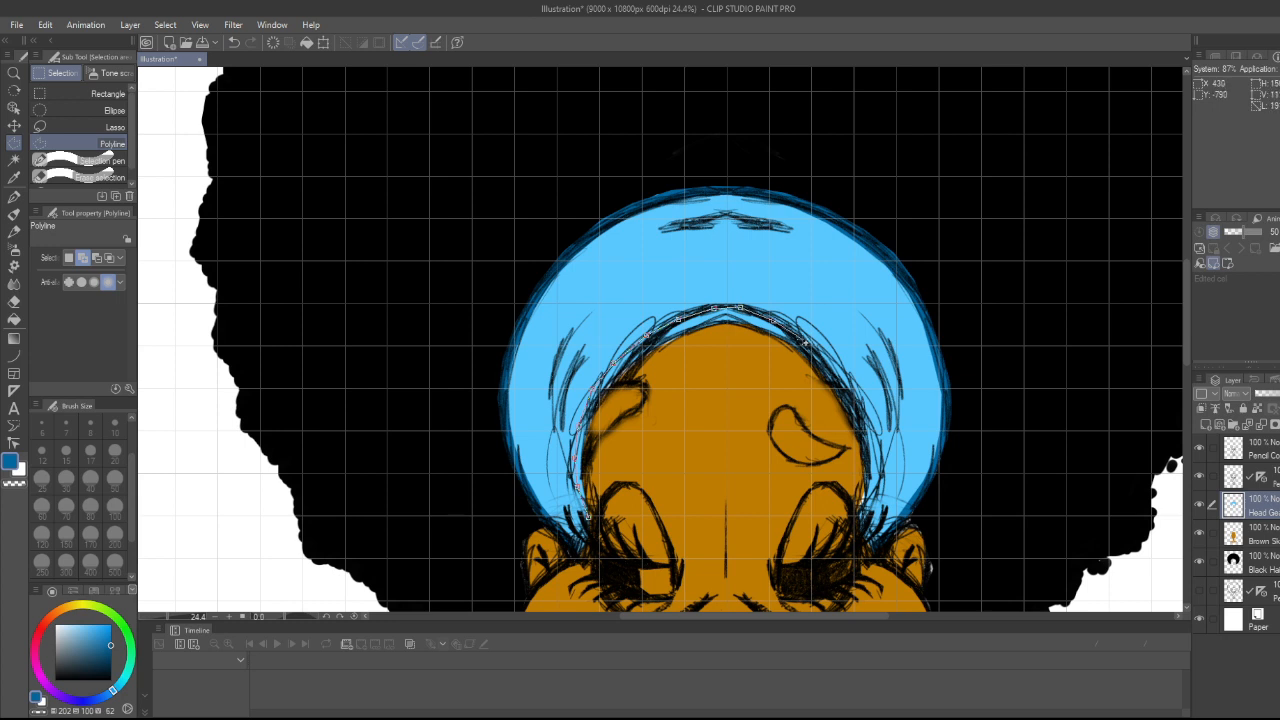
click(804, 343)
click(827, 362)
click(859, 408)
- Trace the strip's lower side back along the forehead to close the selection, fill it dark blue, and deselect
click(863, 484)
click(863, 459)
click(855, 427)
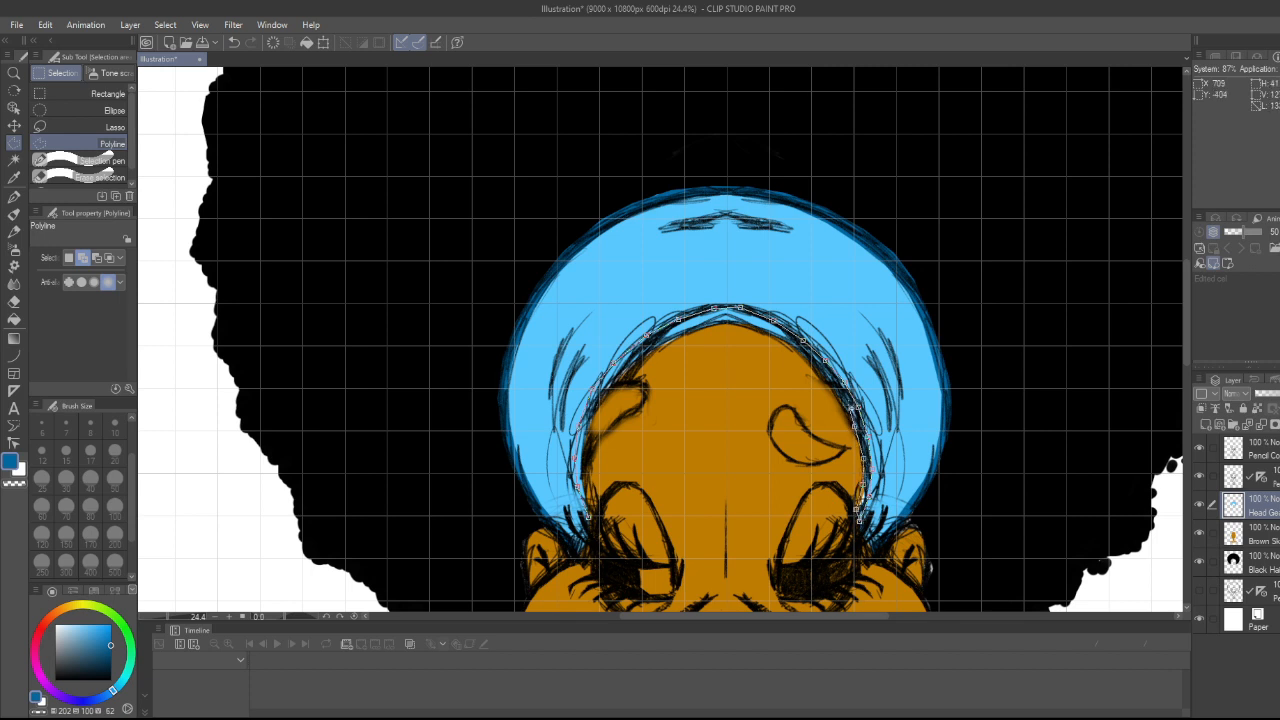
click(828, 377)
click(784, 341)
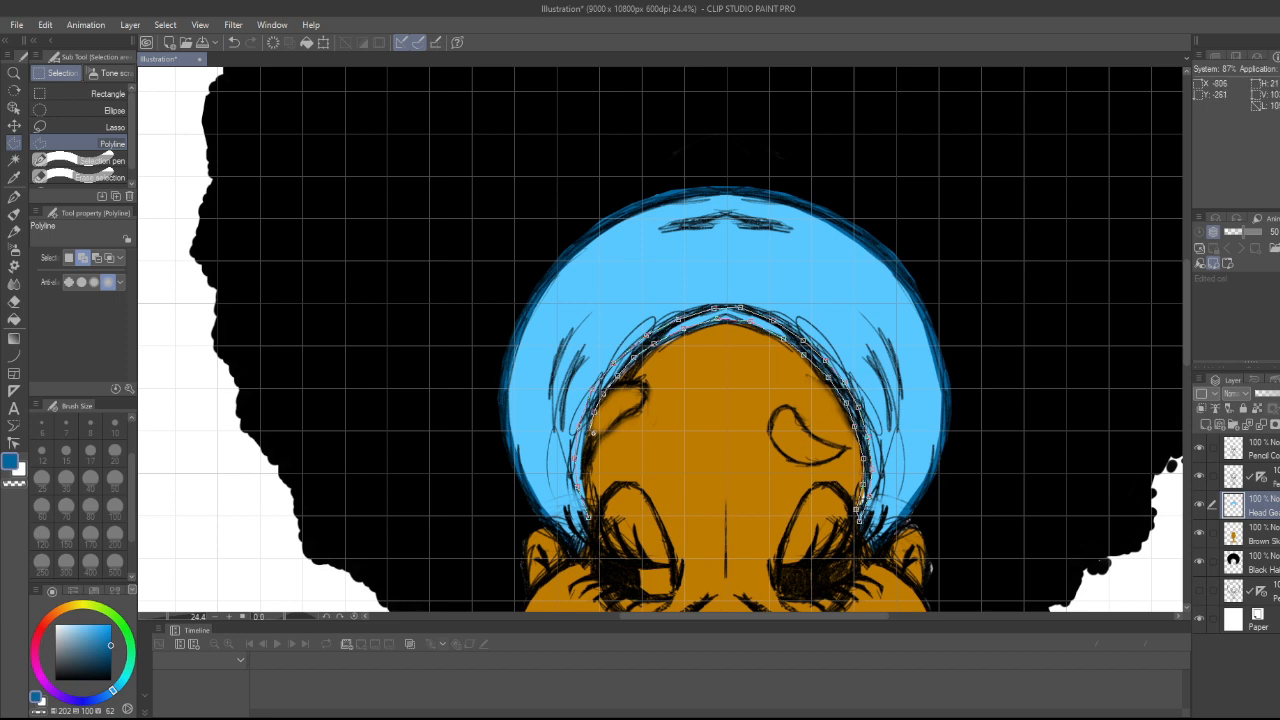
double_click(592, 519)
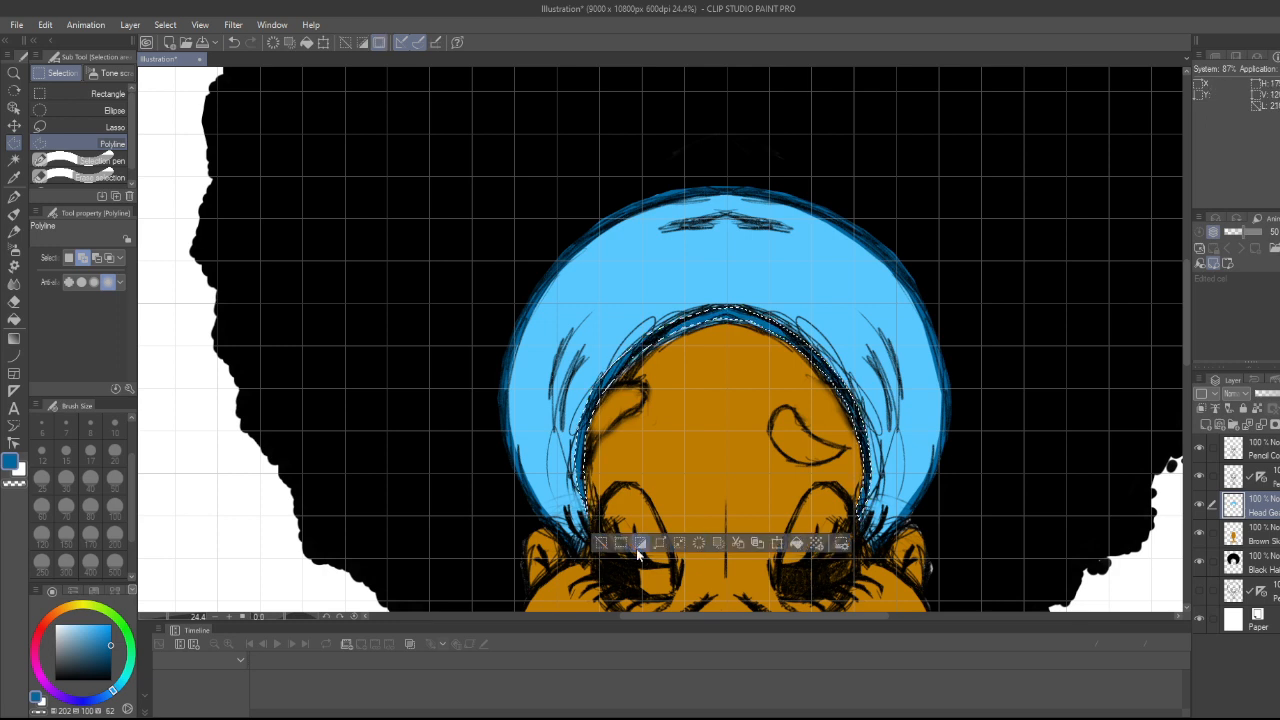
click(601, 545)
- Add a new layer named Eyes above the Head Gear layer
scroll(690, 515, down, 5)
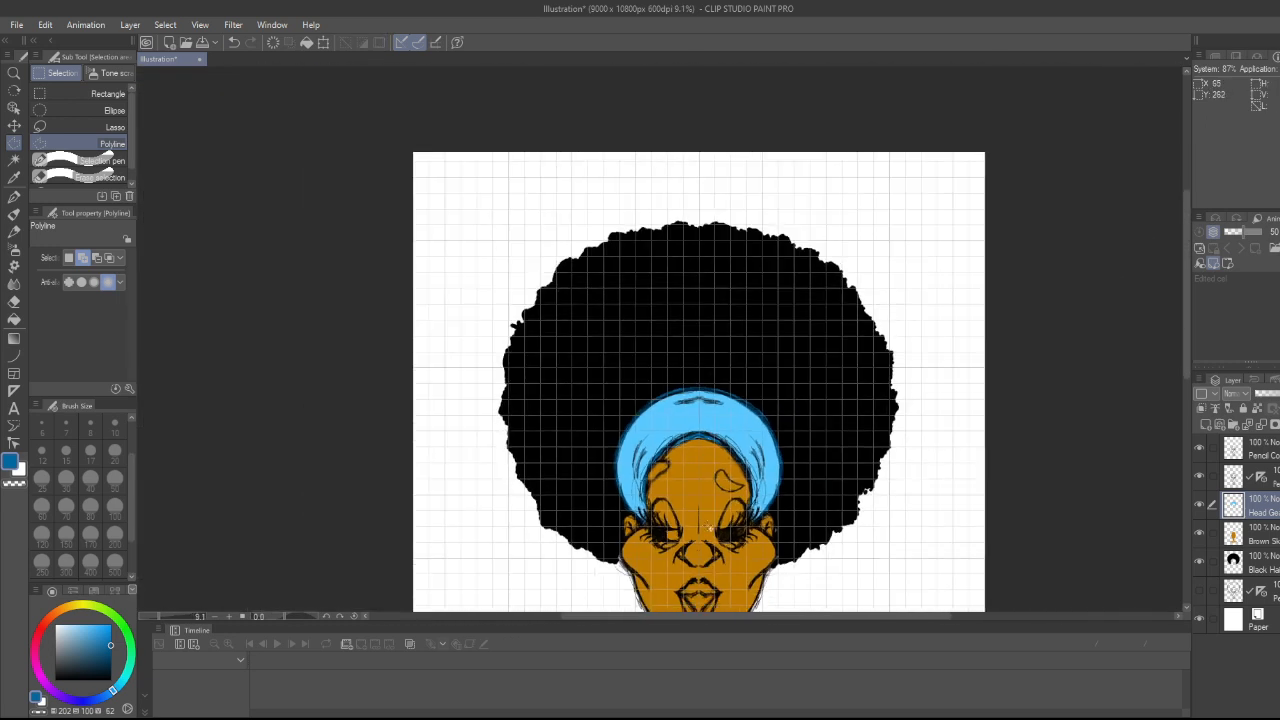
scroll(802, 250, down, 1)
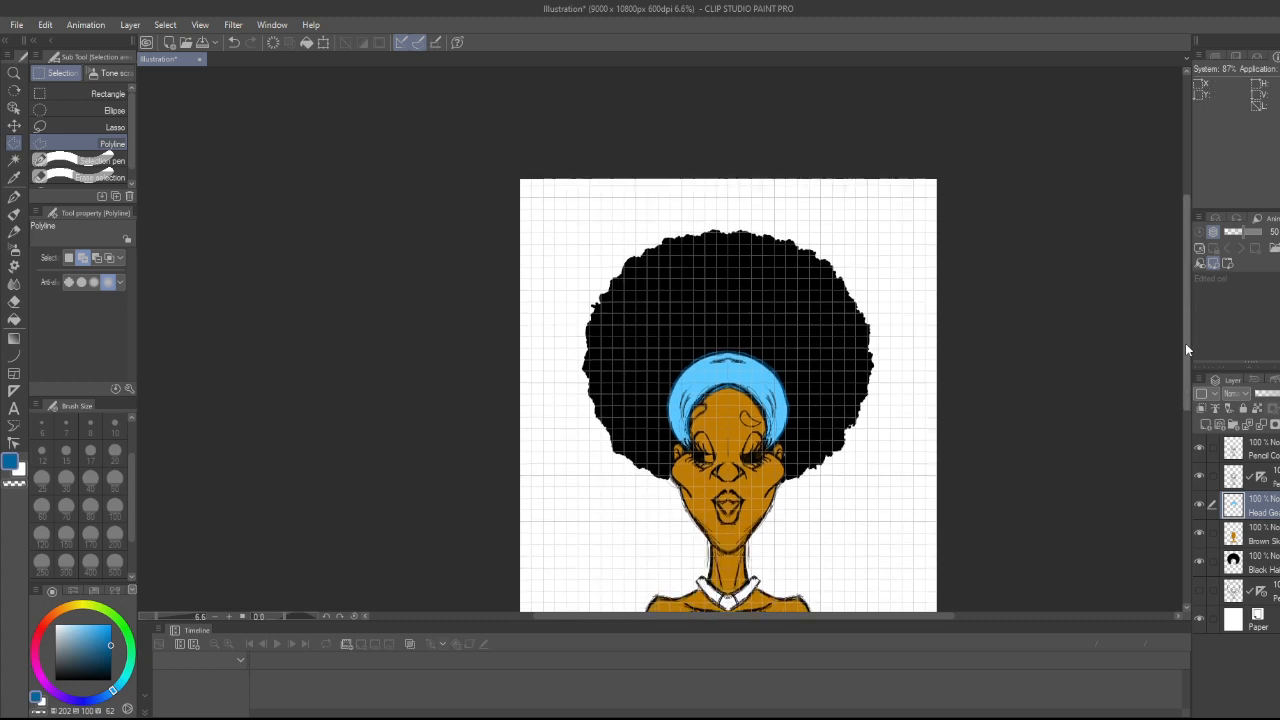
mouse_move(1186, 349)
mouse_down()
mouse_move(1182, 374)
mouse_move(1180, 363)
mouse_up()
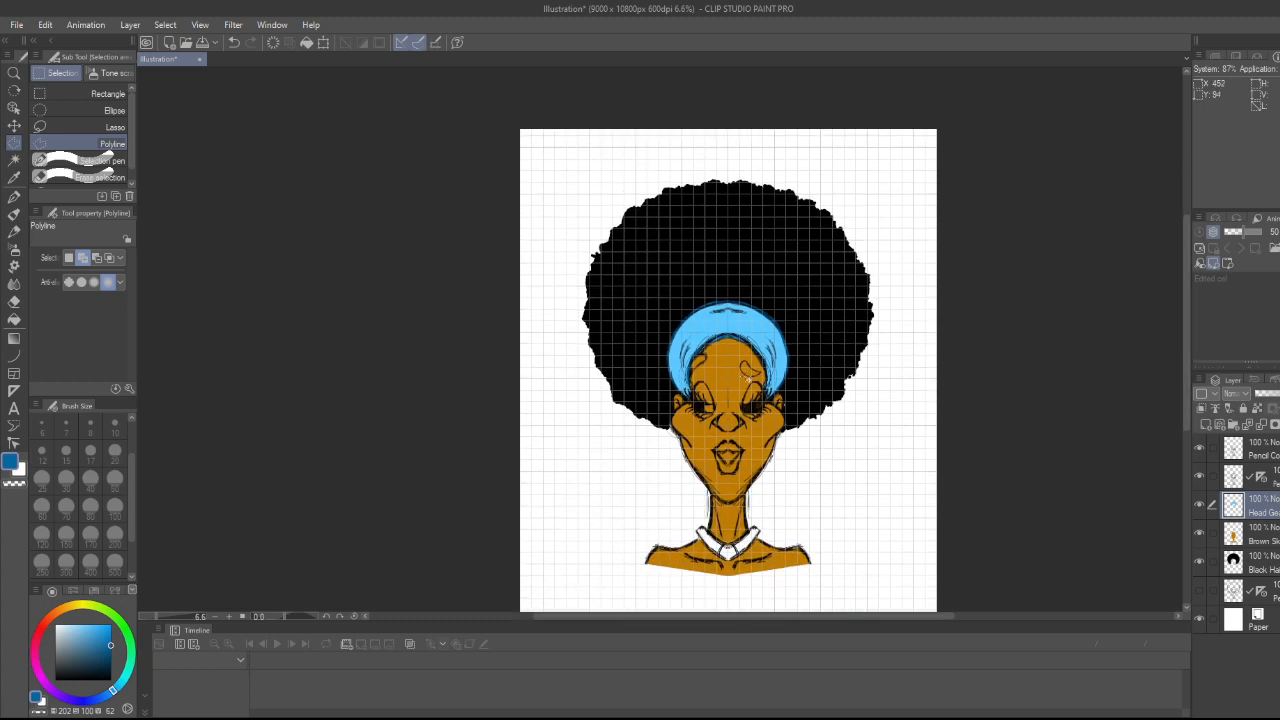
scroll(748, 374, up, 2)
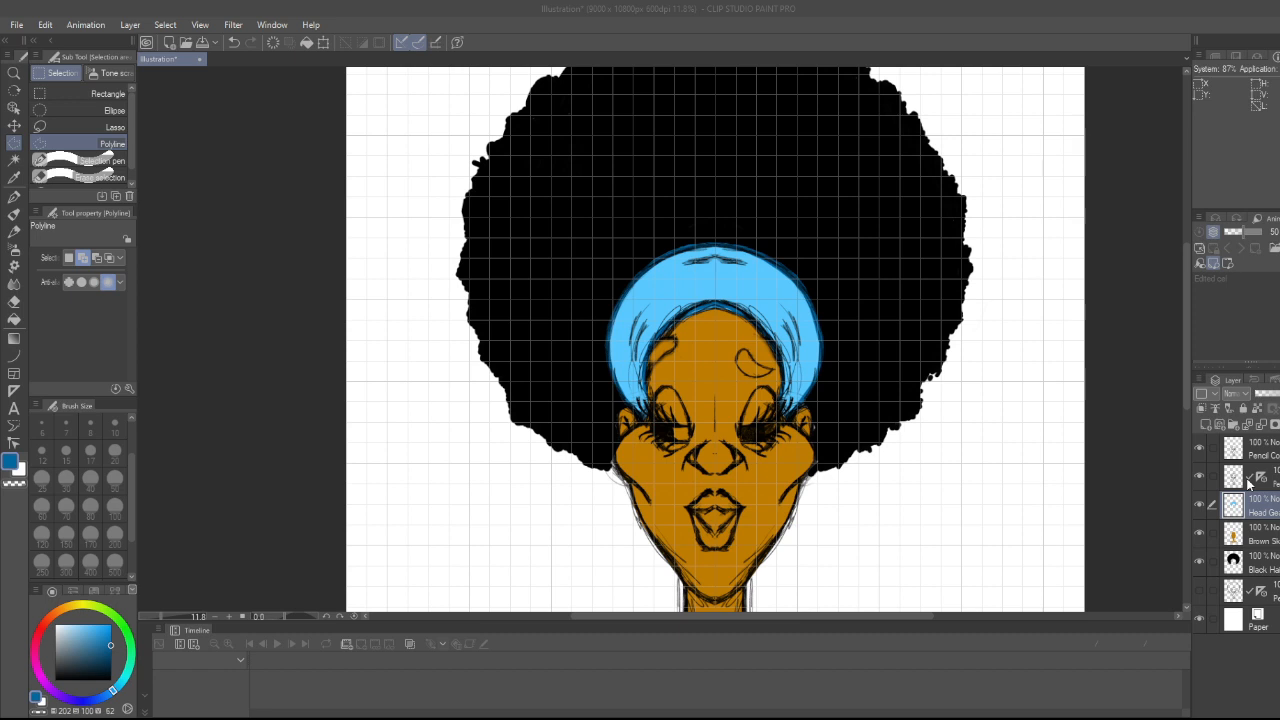
key(Return)
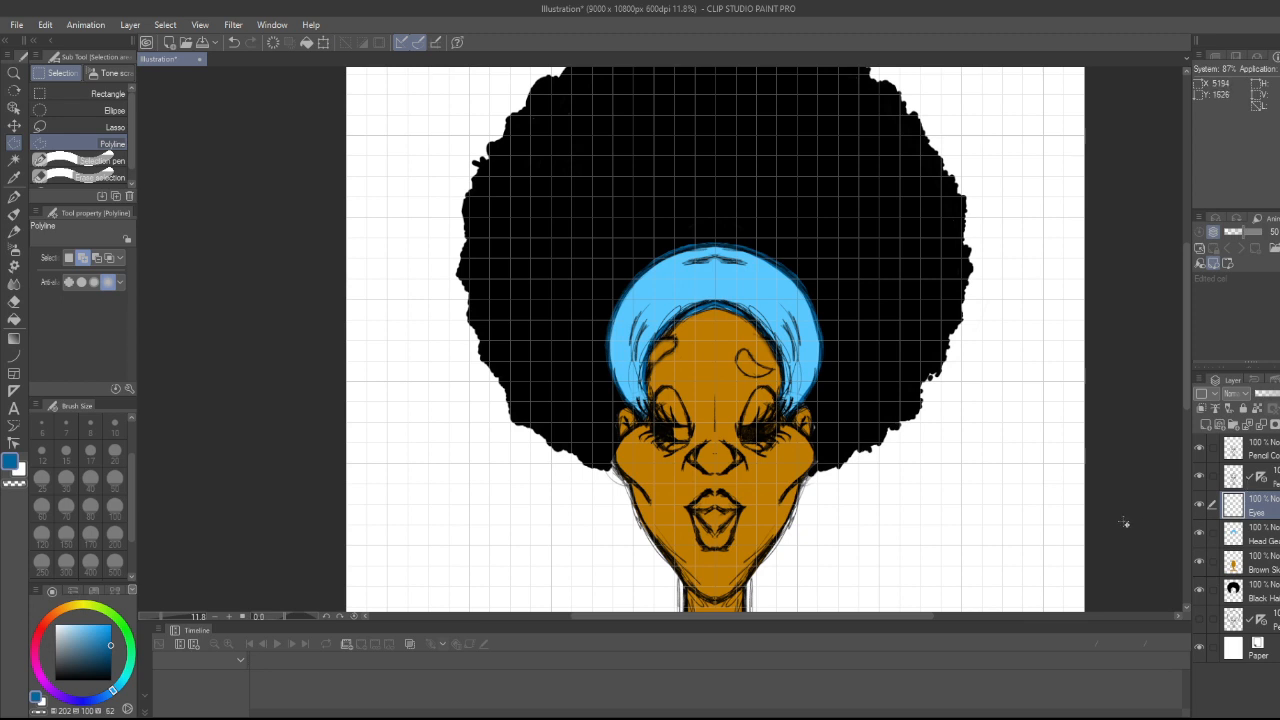
- Outline the left-hand eye opening between the upper and lower lids with a closed Polyline selection on the Eyes layer
scroll(1027, 517, up, 1)
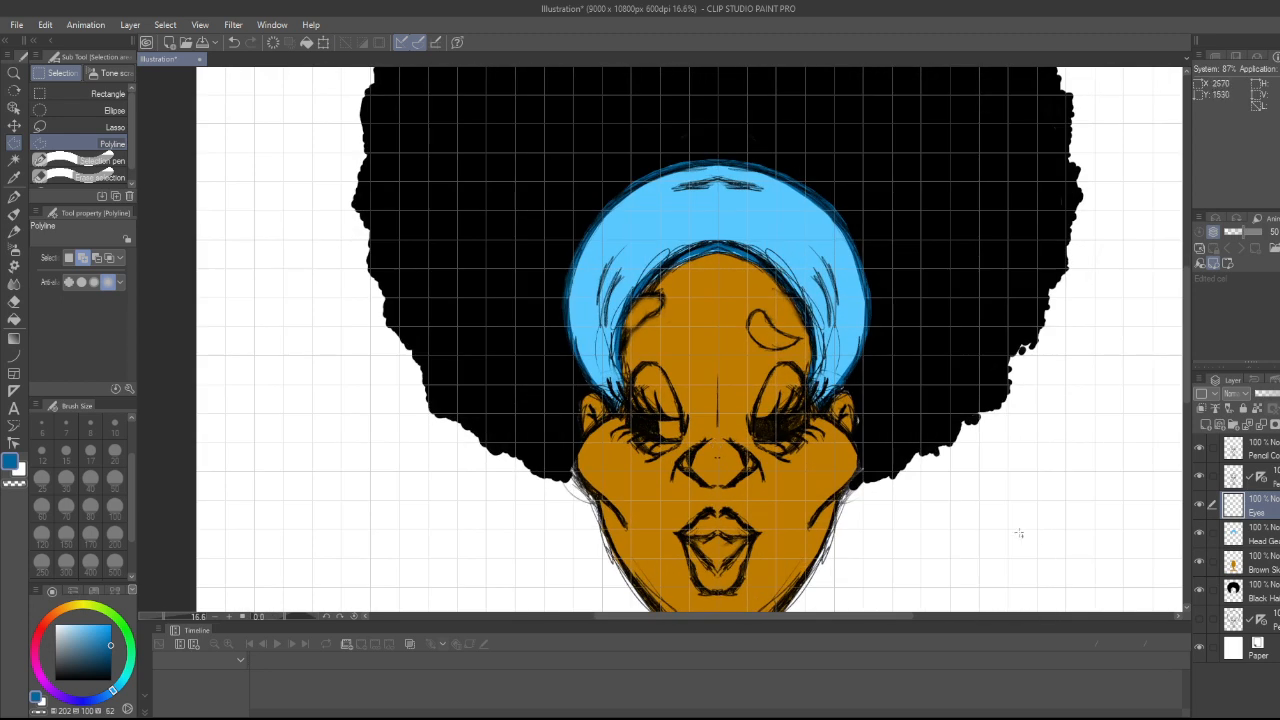
scroll(1018, 528, up, 1)
scroll(598, 483, up, 2)
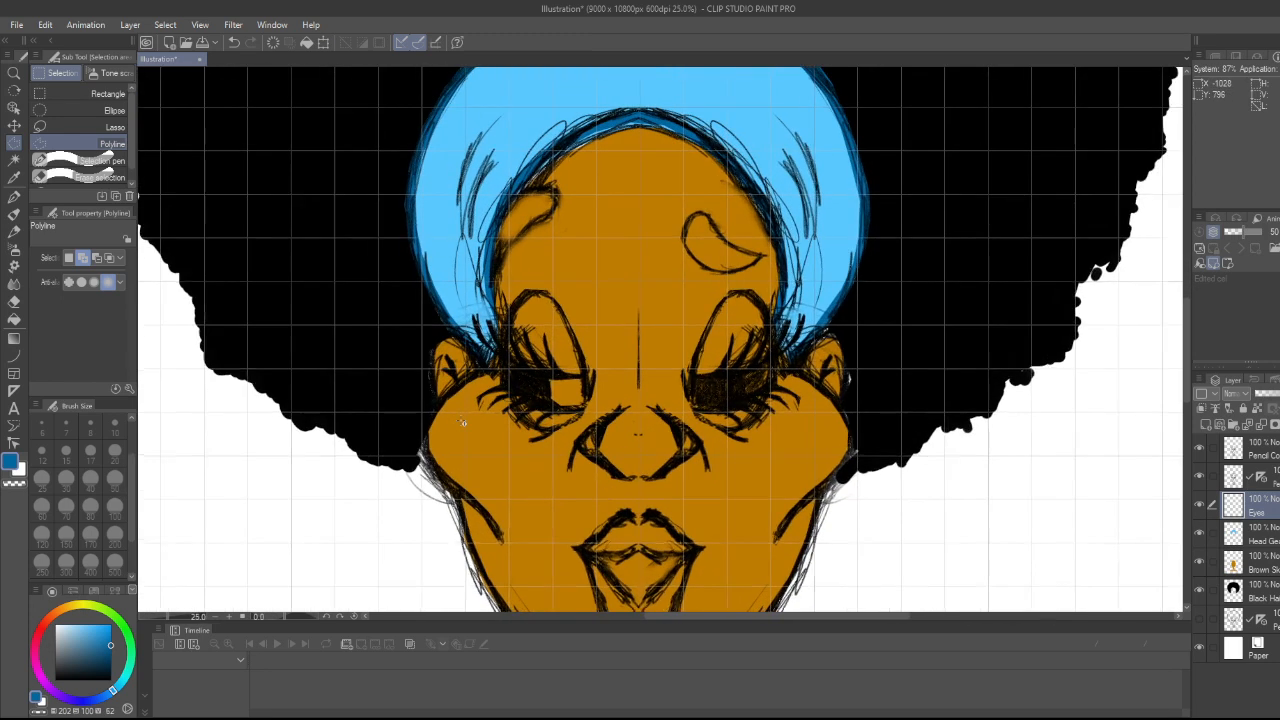
click(636, 356)
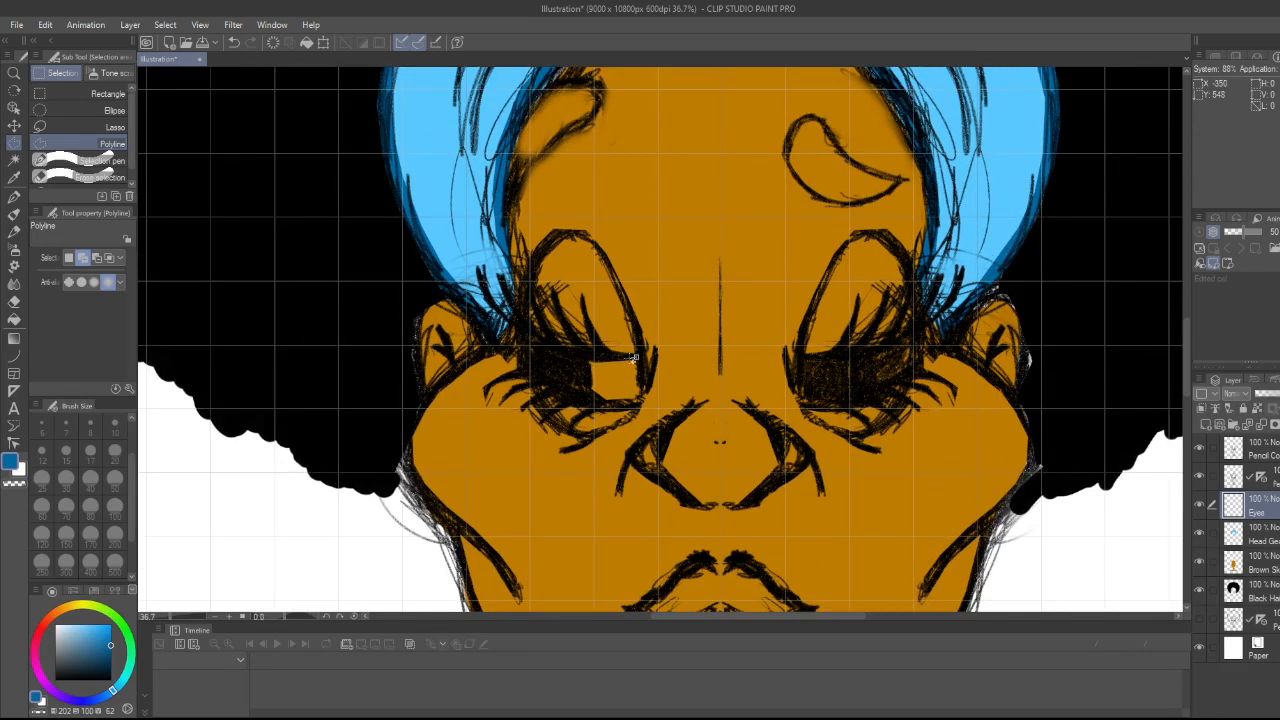
click(595, 356)
click(558, 351)
click(537, 338)
click(529, 371)
click(553, 389)
click(577, 401)
click(603, 406)
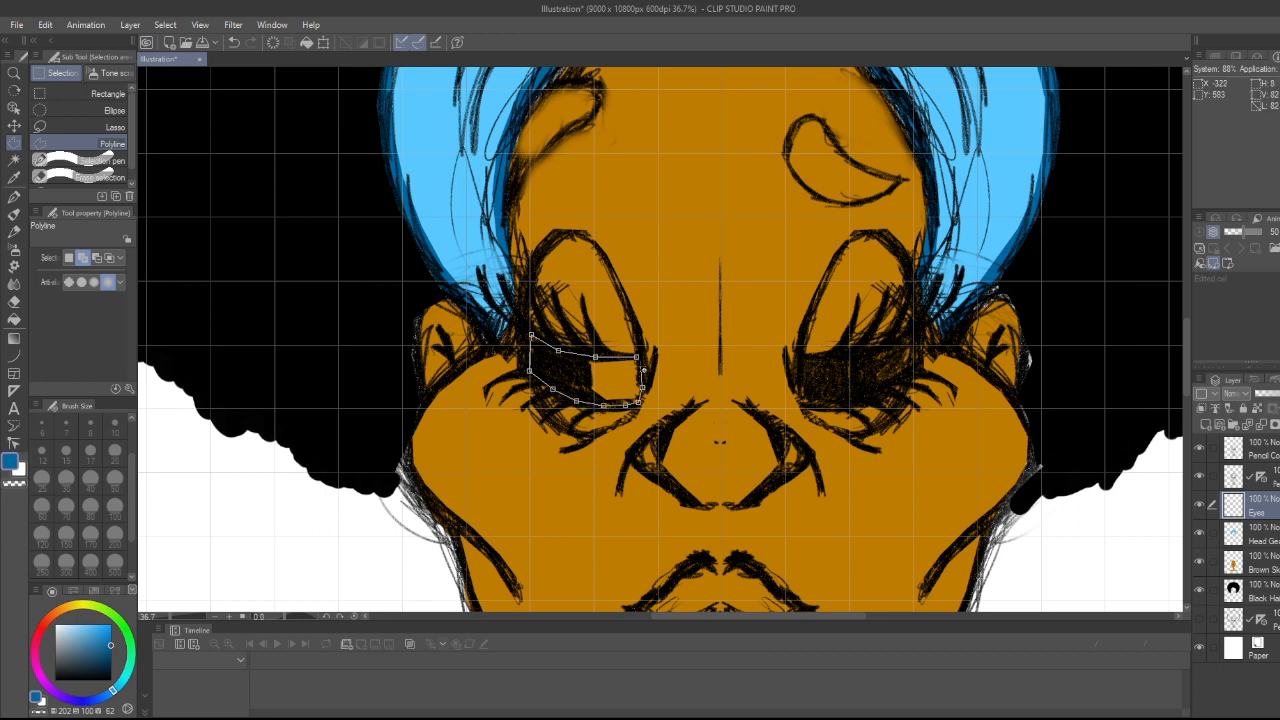
double_click(641, 366)
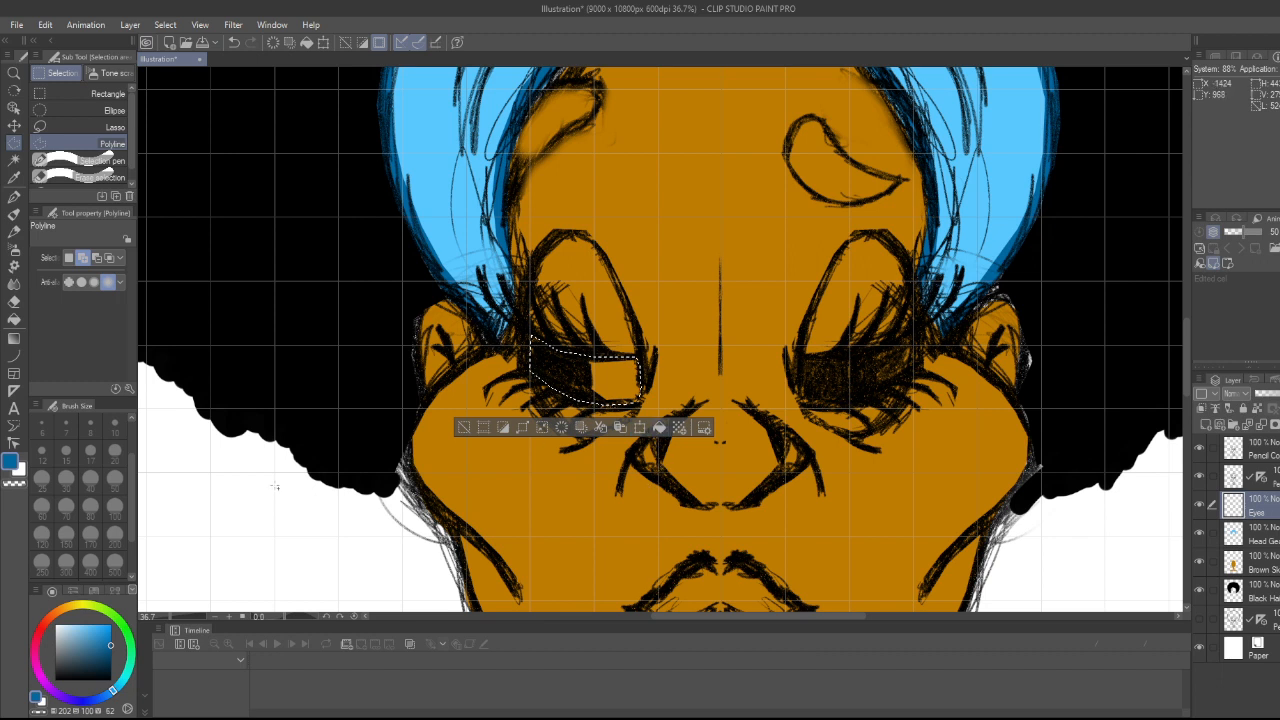
- Fill the selected left-hand eye opening with white on the Eyes layer and clear the selection
drag(72, 645, 46, 603)
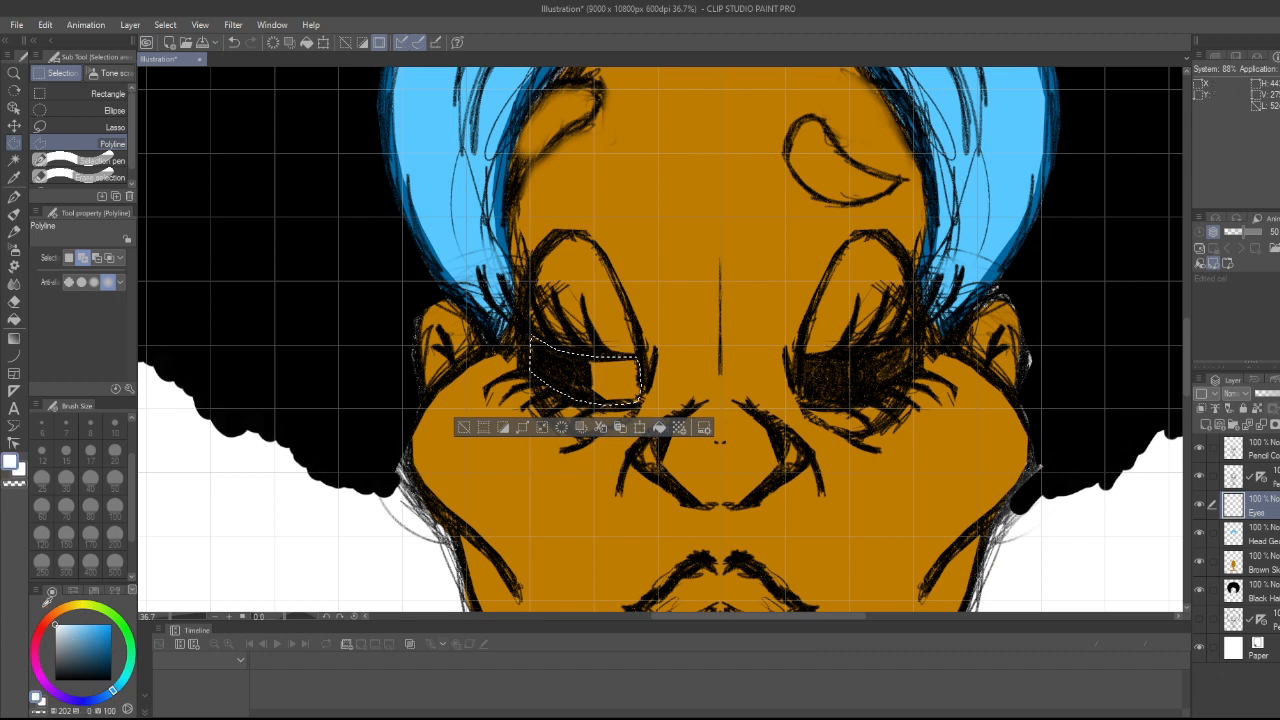
click(659, 427)
click(465, 429)
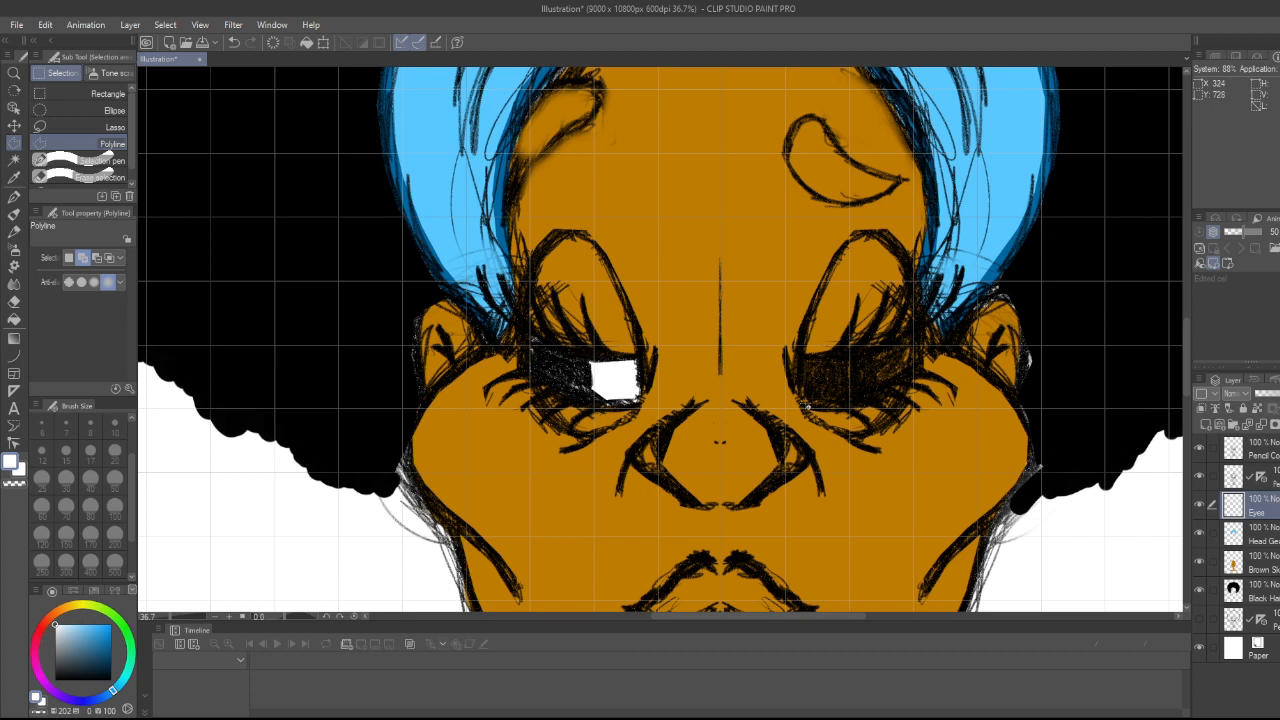
- Outline the right-hand eye opening with a closed Polyline selection, fill it white, and deselect
click(798, 399)
click(800, 355)
click(877, 350)
click(904, 336)
click(917, 329)
click(913, 363)
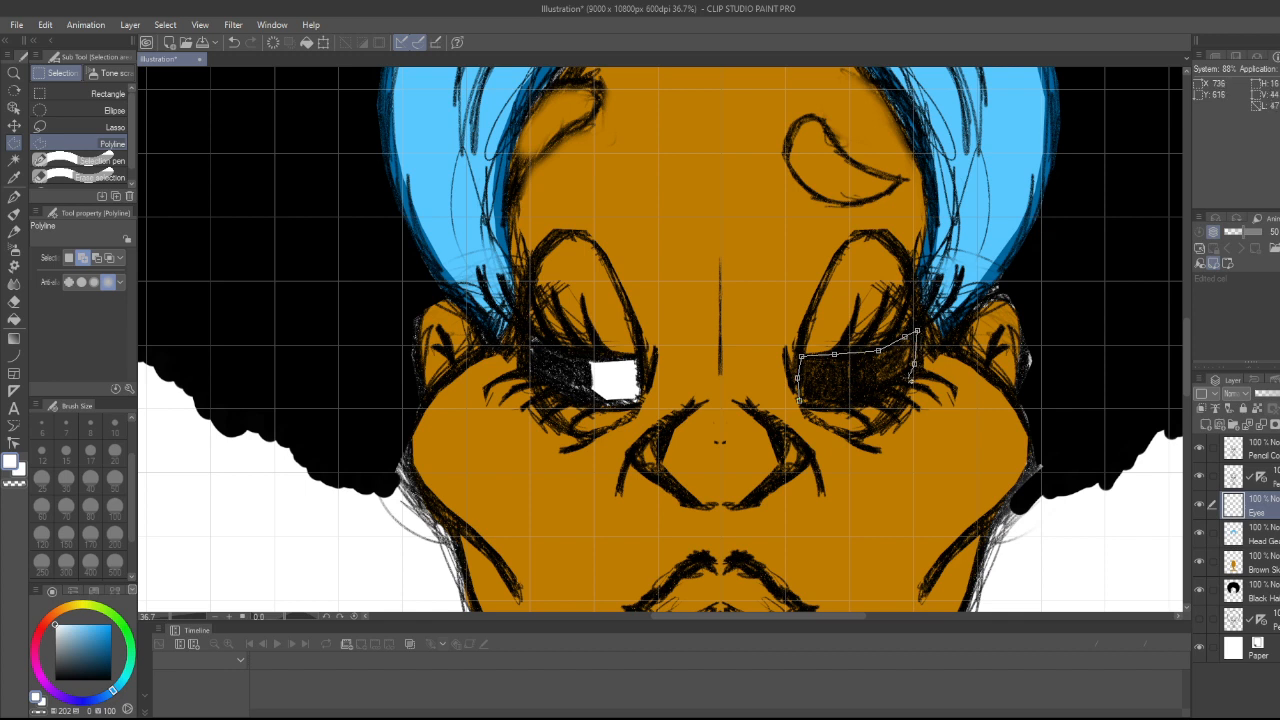
click(897, 382)
click(872, 396)
click(843, 408)
click(841, 403)
click(800, 401)
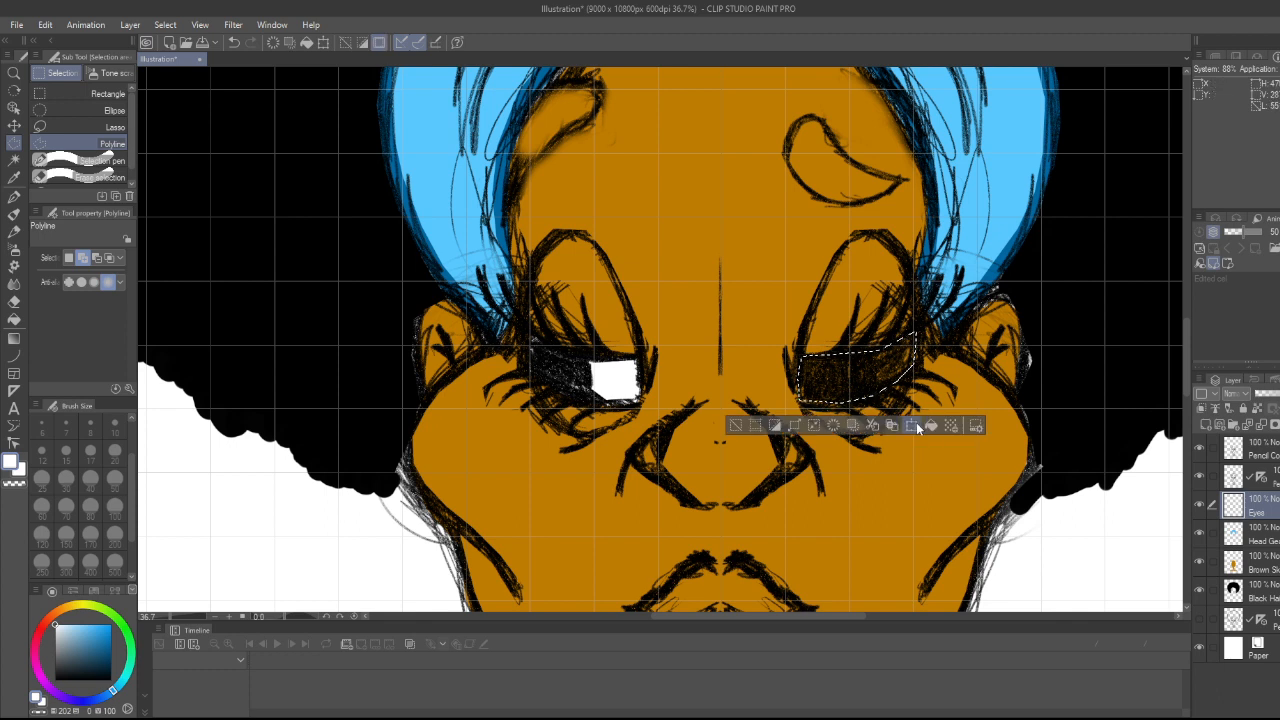
click(737, 426)
- Outline the iris in the outer, hatched part of the left-hand eye with a closed Polyline selection
scroll(779, 436, down, 8)
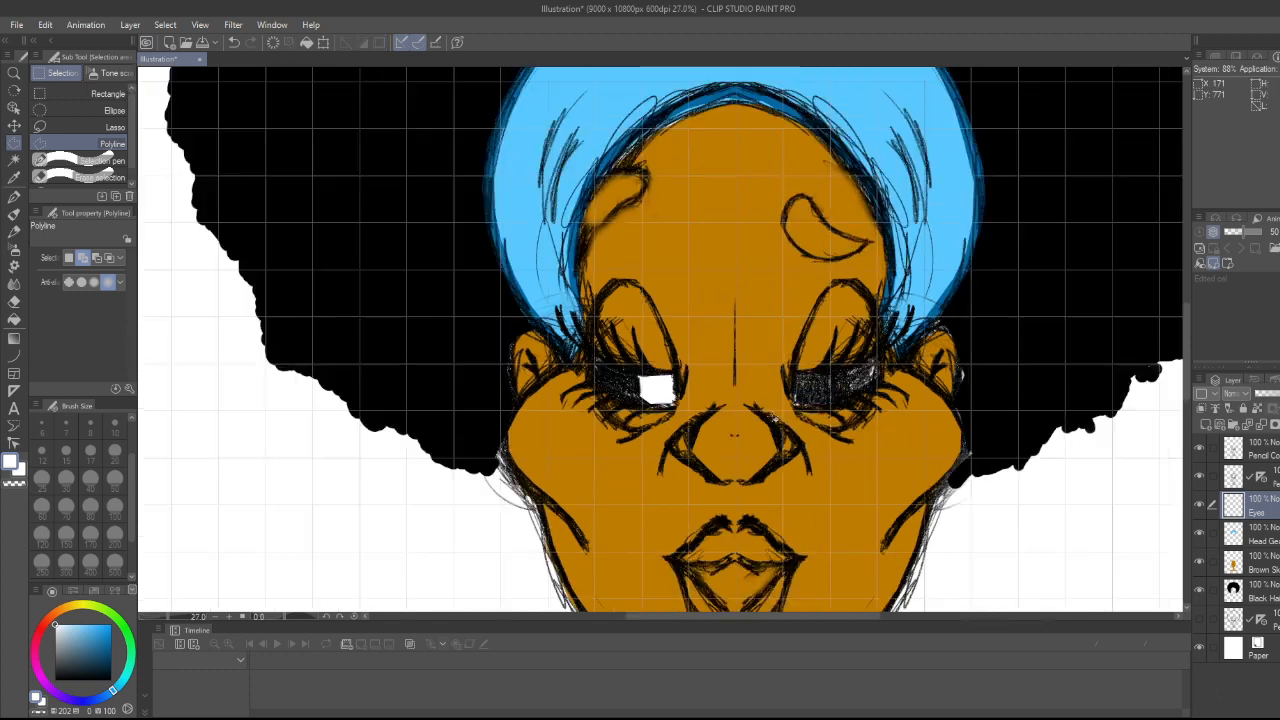
scroll(779, 438, up, 8)
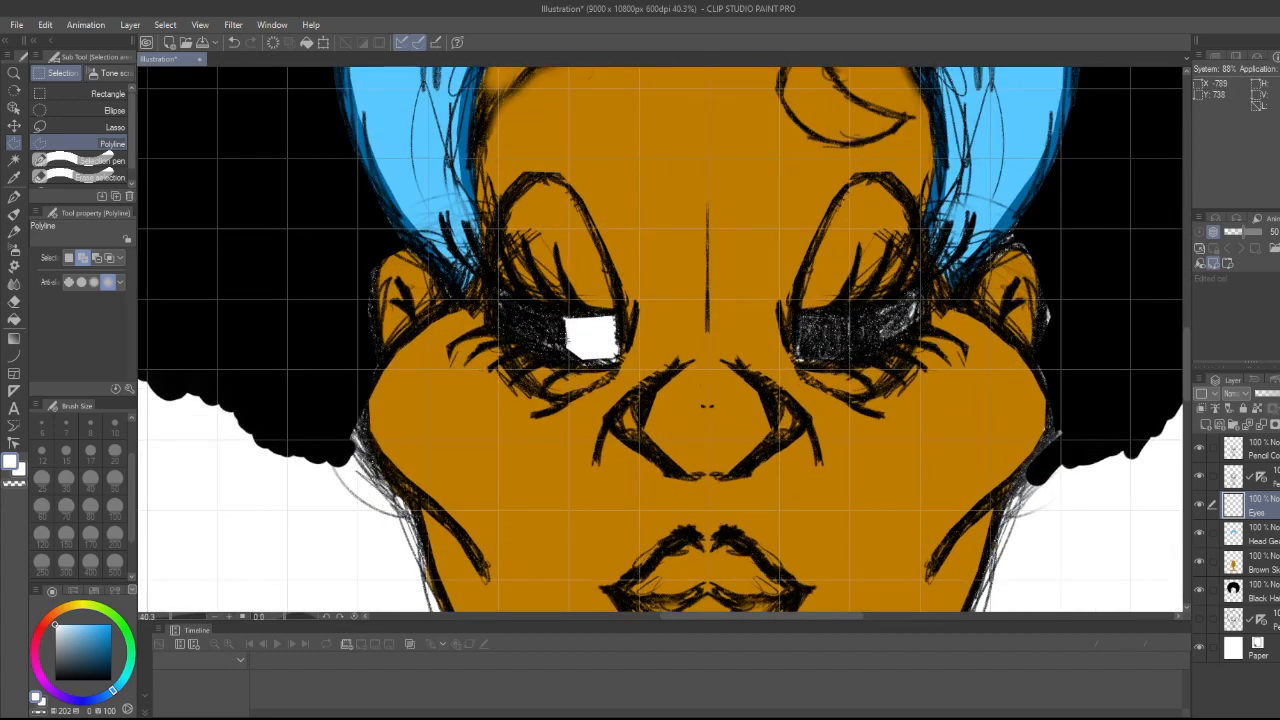
scroll(472, 264, up, 3)
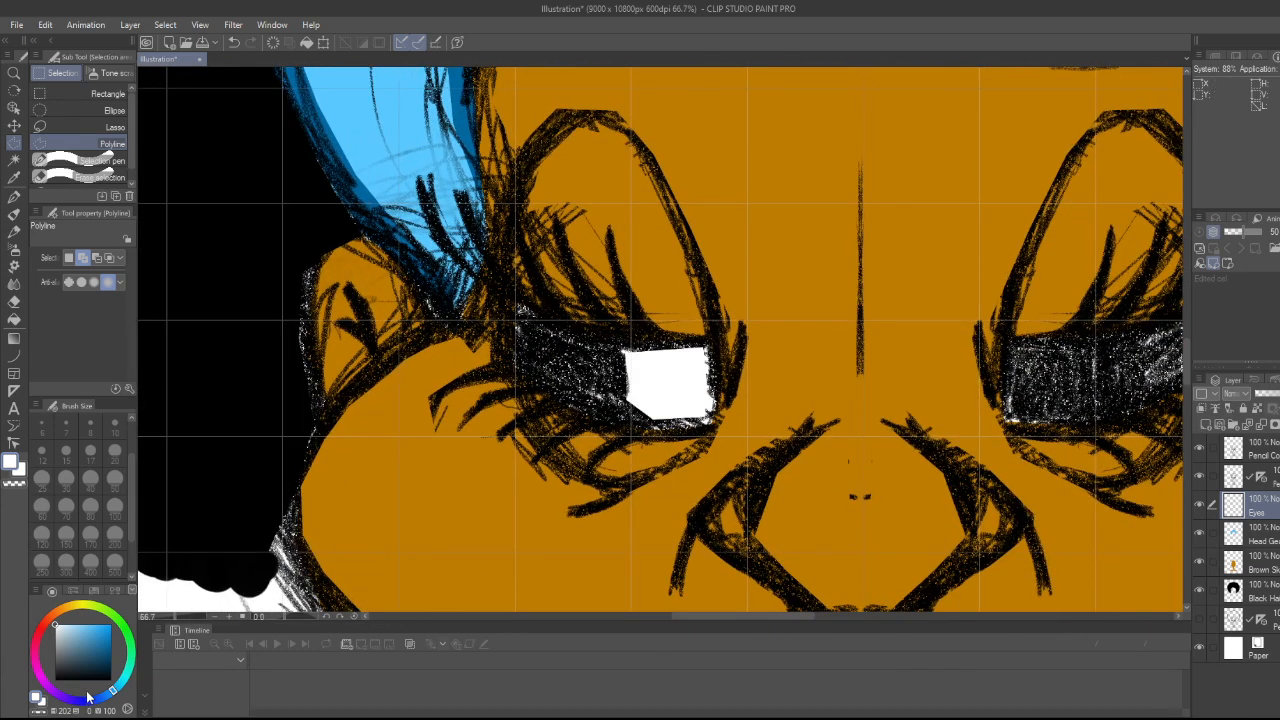
click(55, 679)
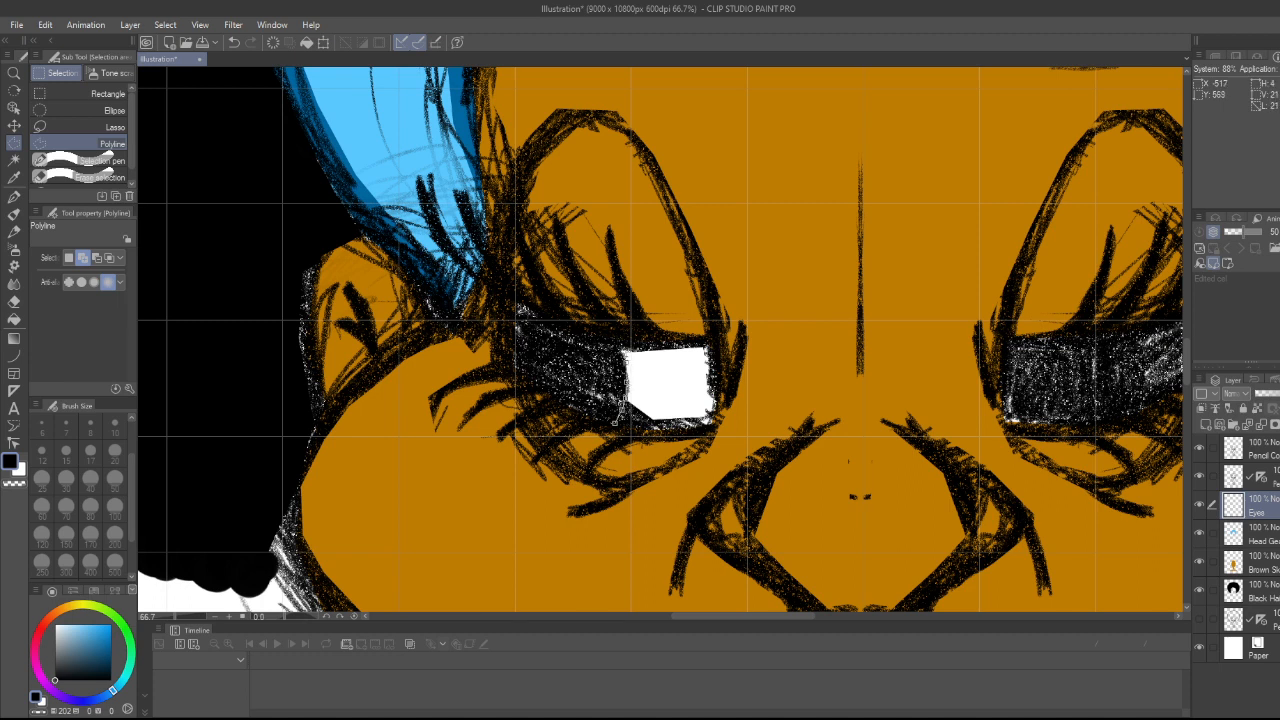
click(603, 343)
click(583, 338)
click(560, 331)
click(539, 319)
click(523, 330)
click(522, 378)
click(546, 393)
click(571, 406)
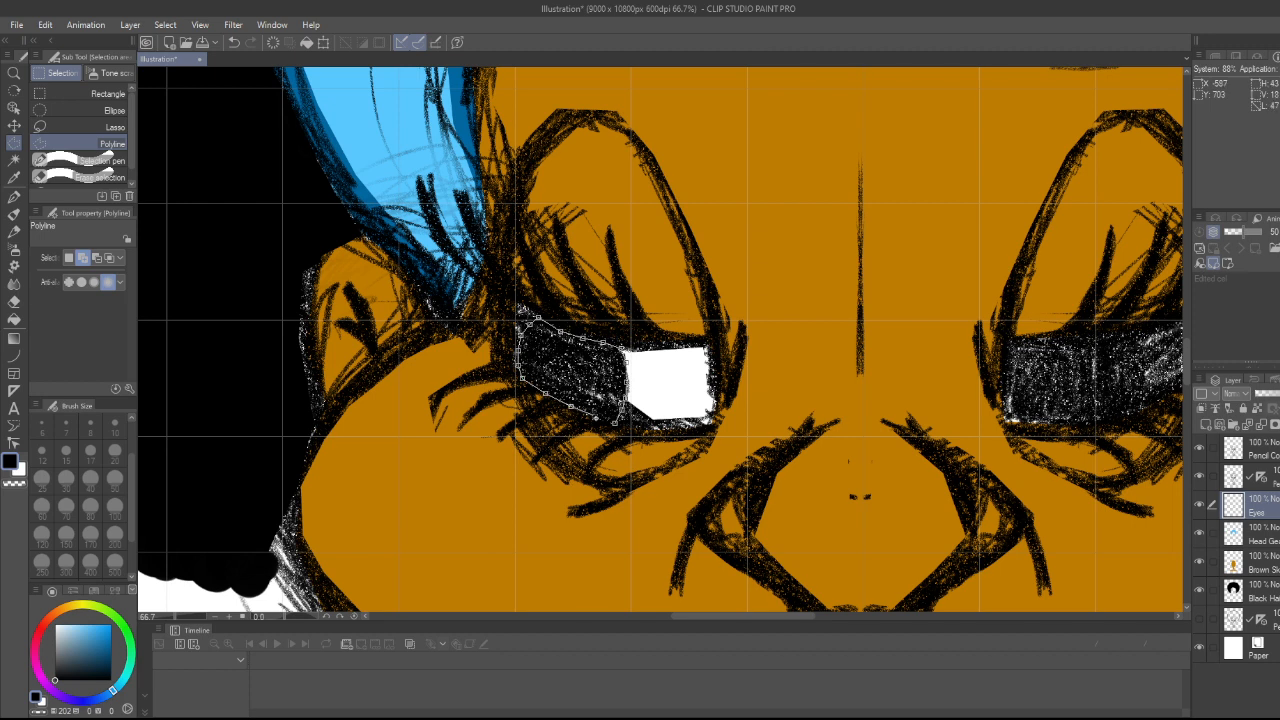
click(615, 423)
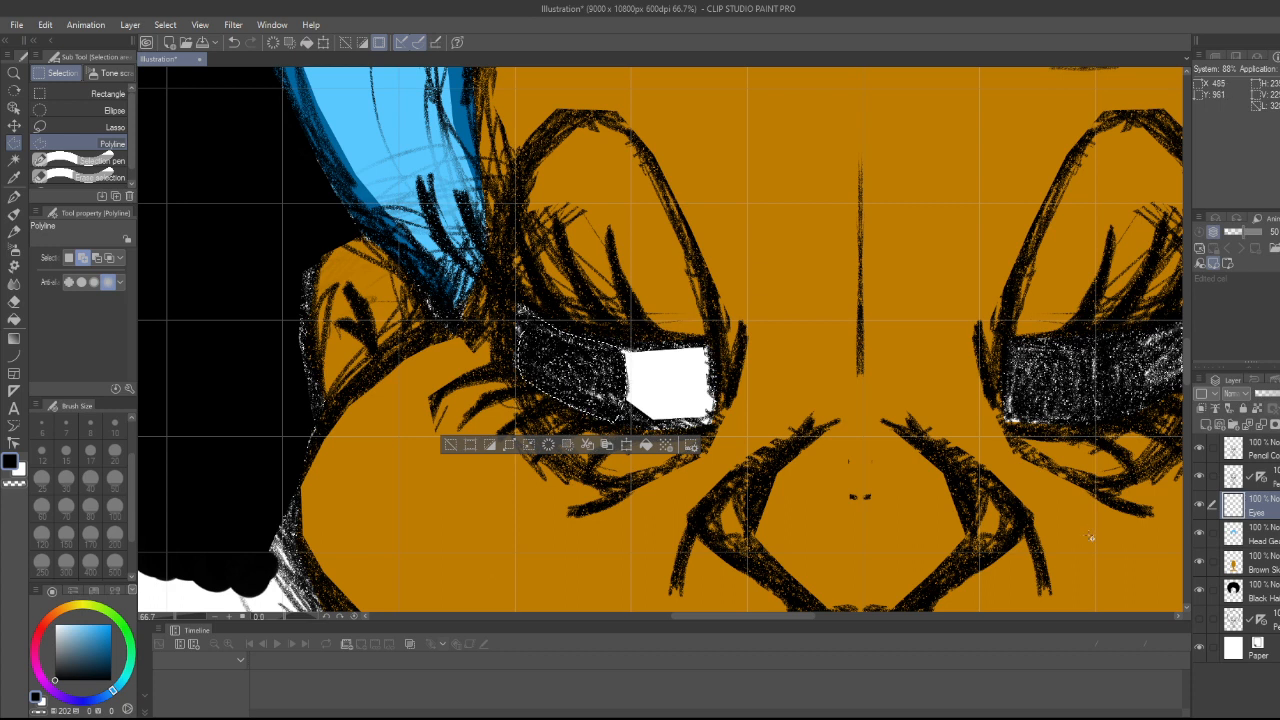
- Sample the headband's light blue from the Head Gear layer, fill the selected iris with it on the Eyes layer, and deselect
click(1238, 536)
key(i)
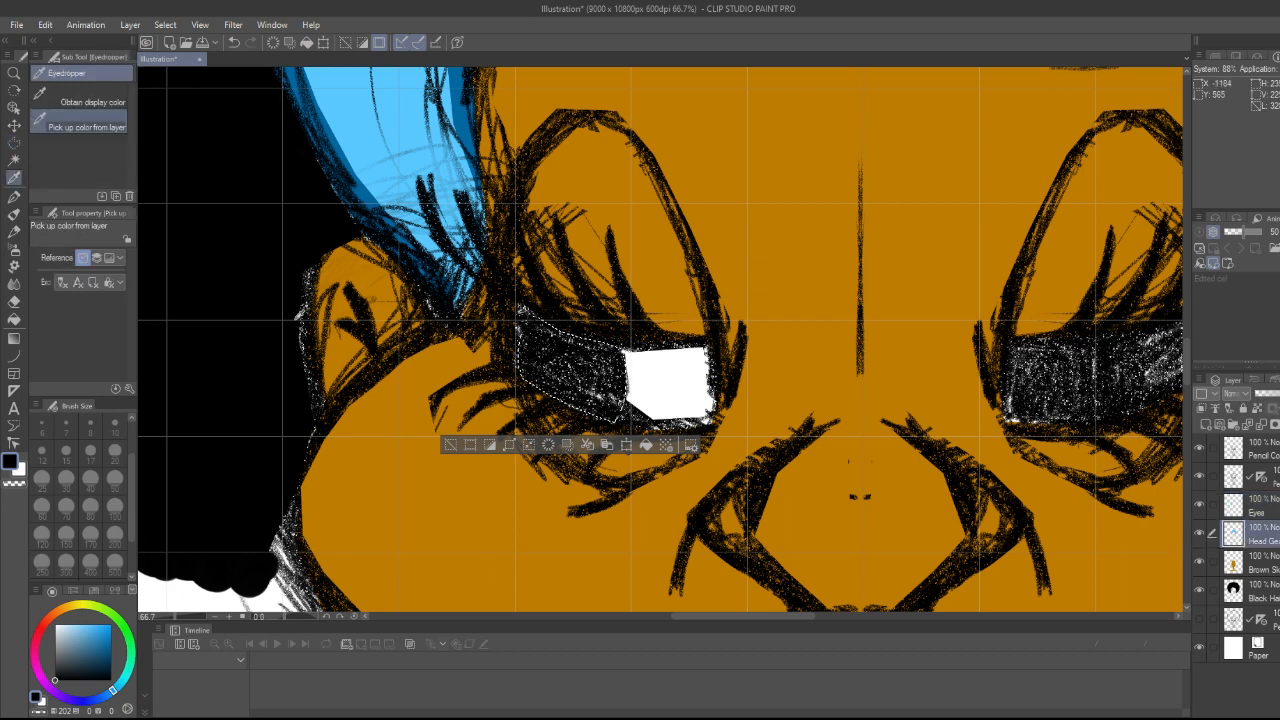
click(340, 67)
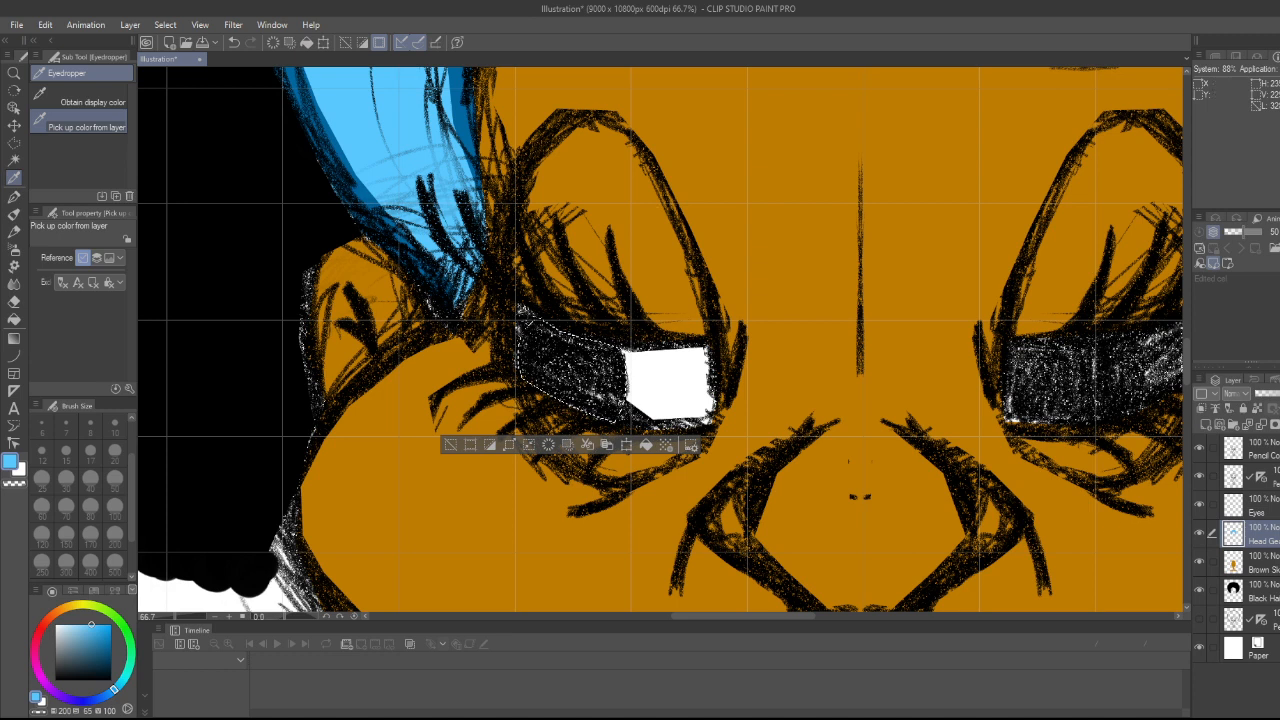
click(1252, 512)
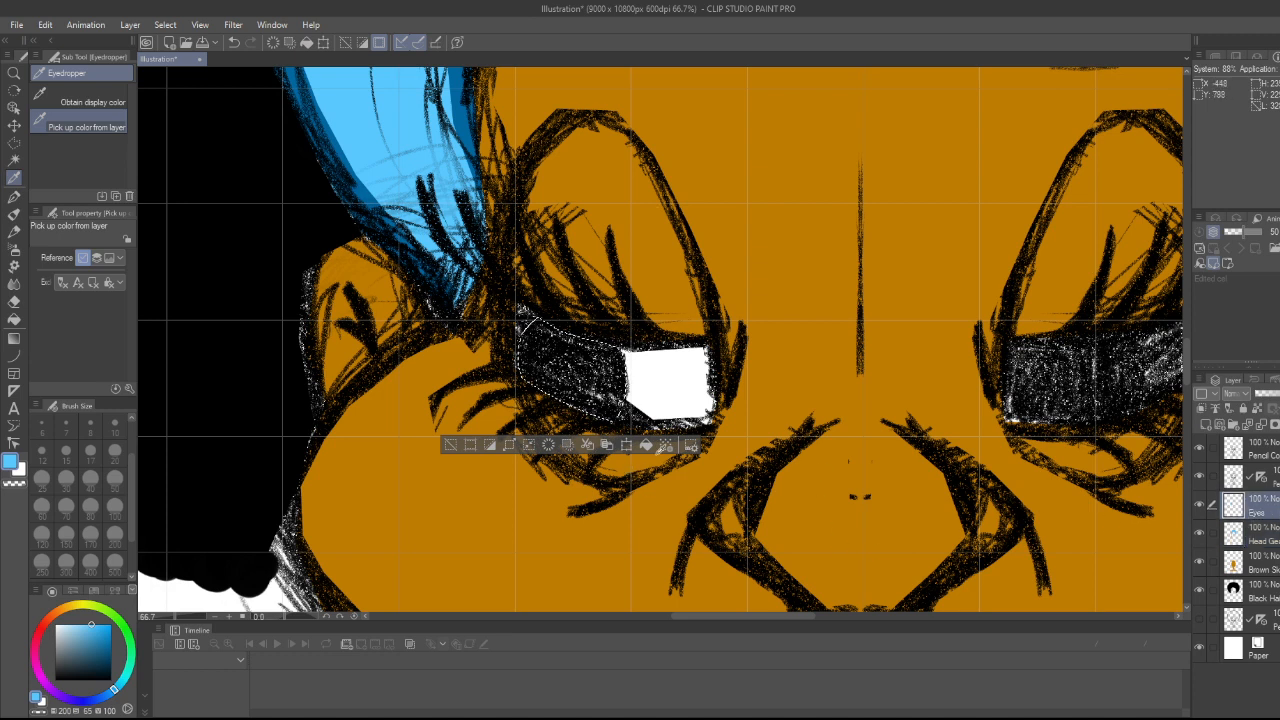
click(452, 447)
- Start a Polyline selection for the right-hand iris, tracing its nose-side edge and along the upper lid
drag(786, 616, 827, 612)
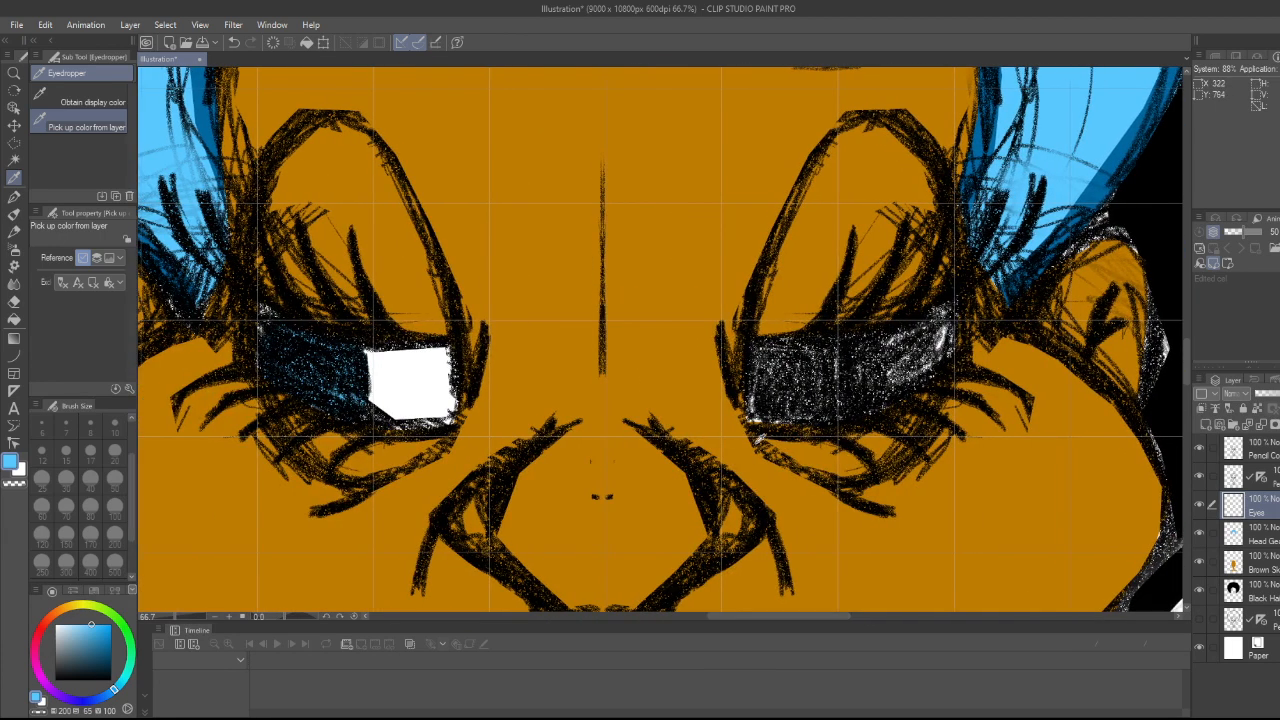
key(m)
click(749, 425)
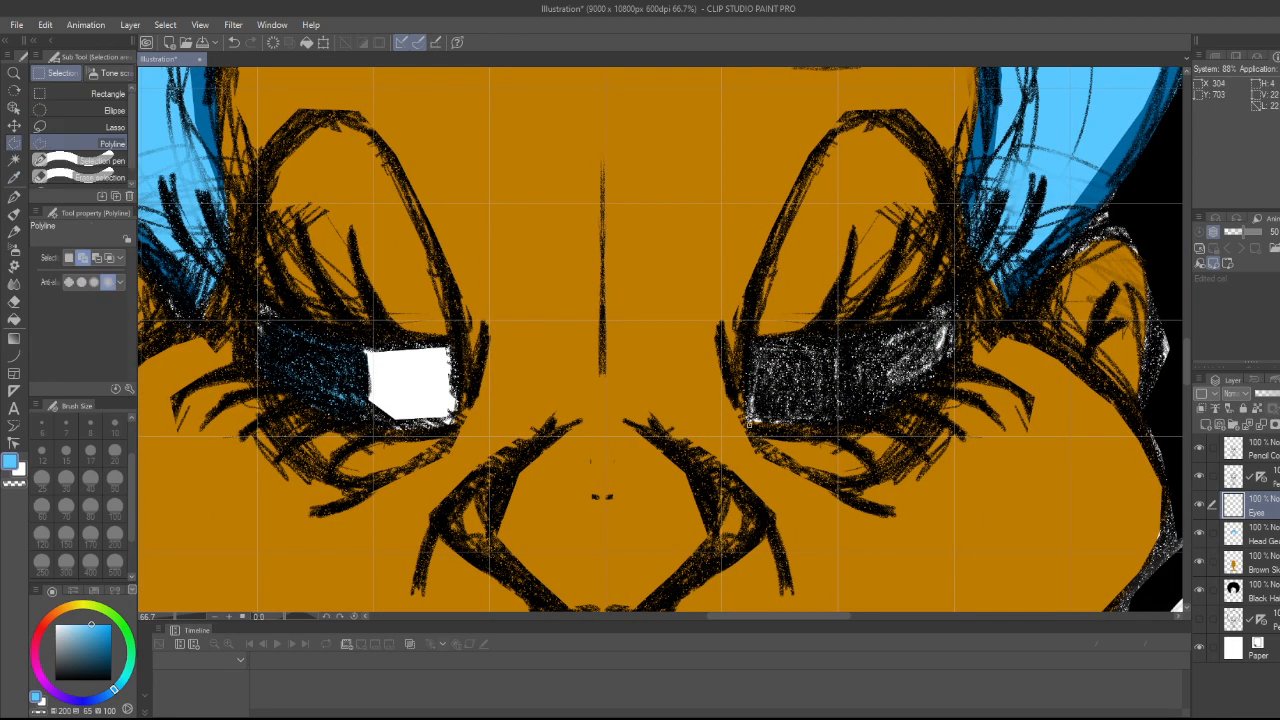
click(745, 409)
click(749, 344)
click(782, 336)
click(834, 332)
click(860, 332)
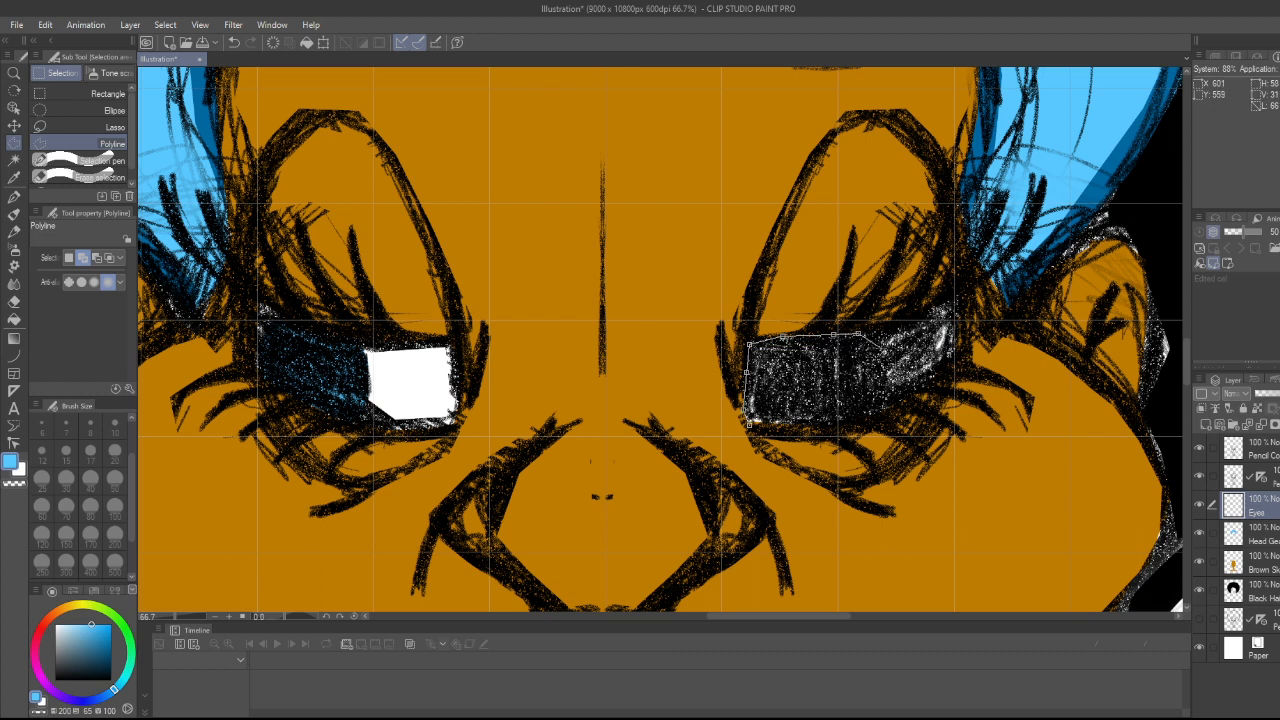
- Trace the right-hand iris's outer and lower edges to close the selection, fill it light blue, and deselect
click(877, 340)
click(880, 369)
click(879, 408)
click(872, 413)
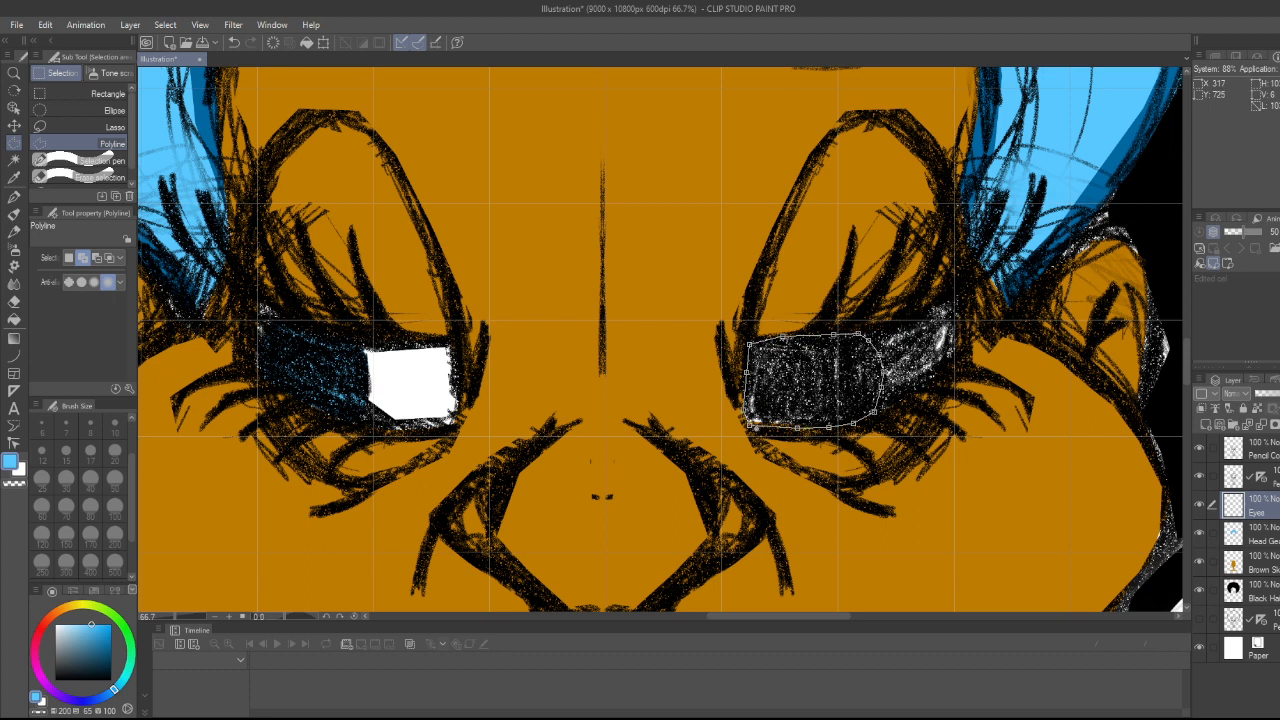
double_click(752, 428)
click(887, 450)
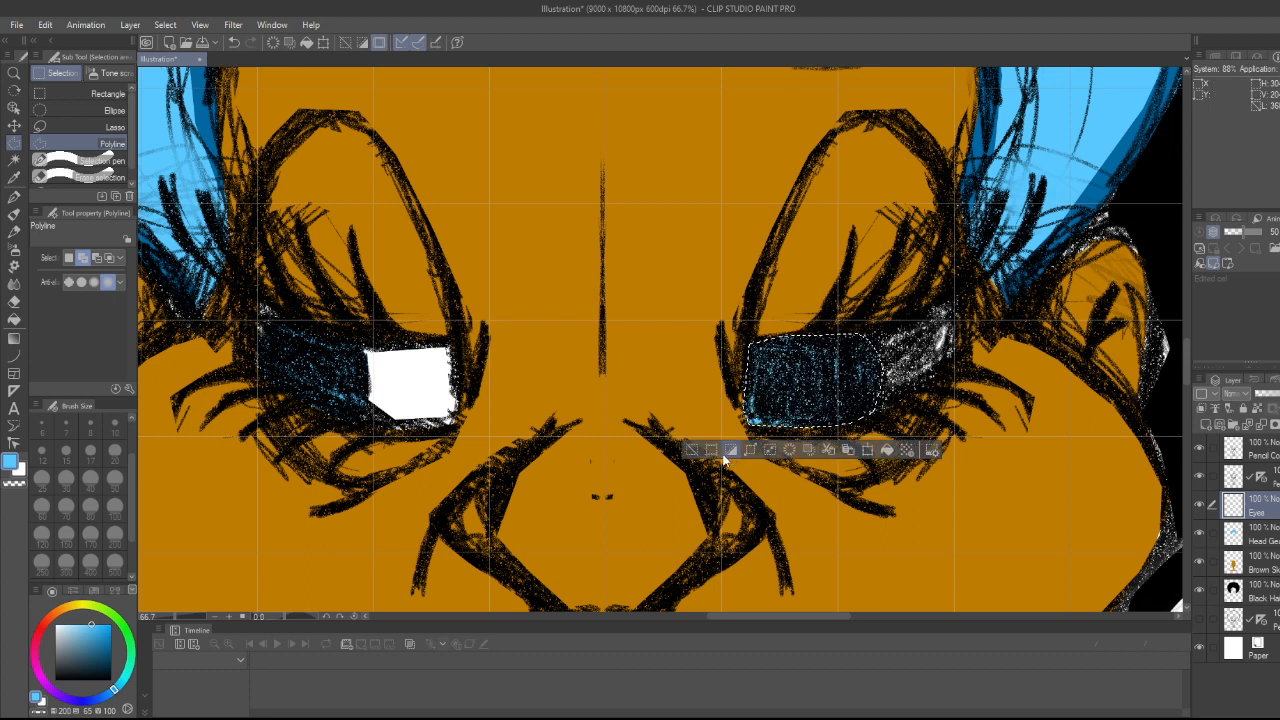
click(690, 451)
- Paint a small white highlight in the right-hand iris using the Oil paint brush at size 50
scroll(848, 506, down, 2)
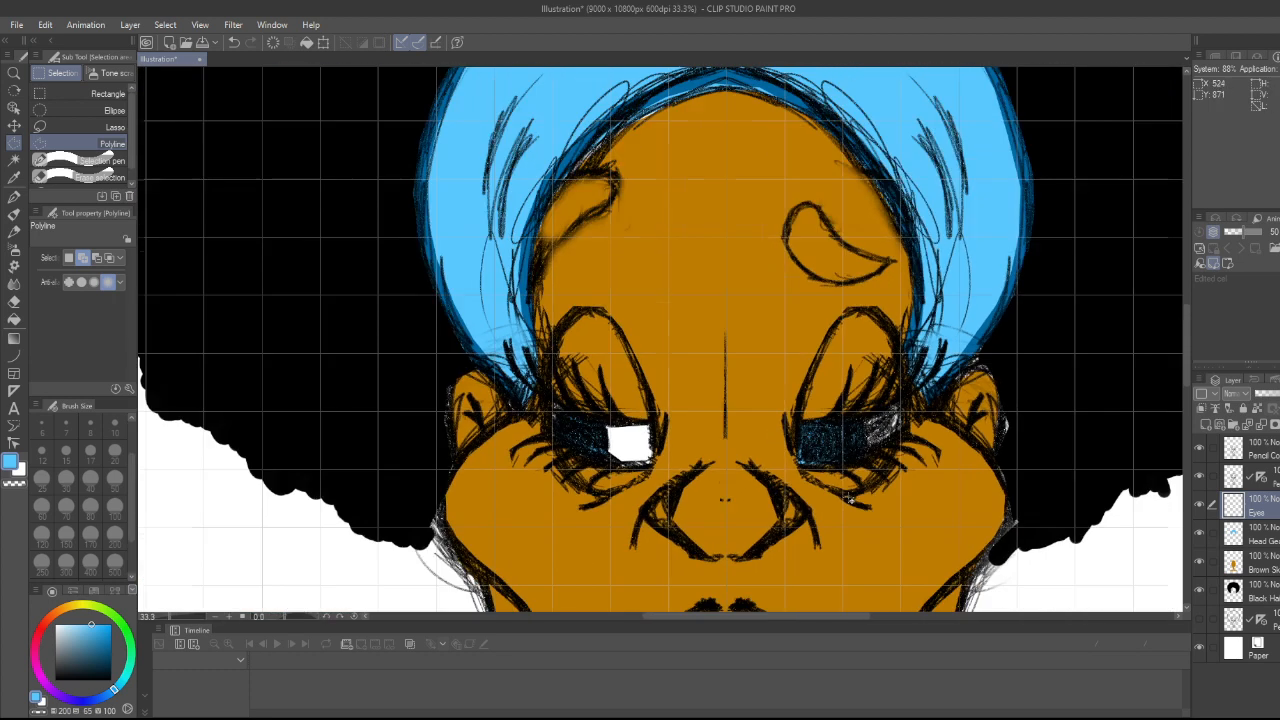
drag(1188, 339, 1186, 351)
scroll(805, 375, up, 5)
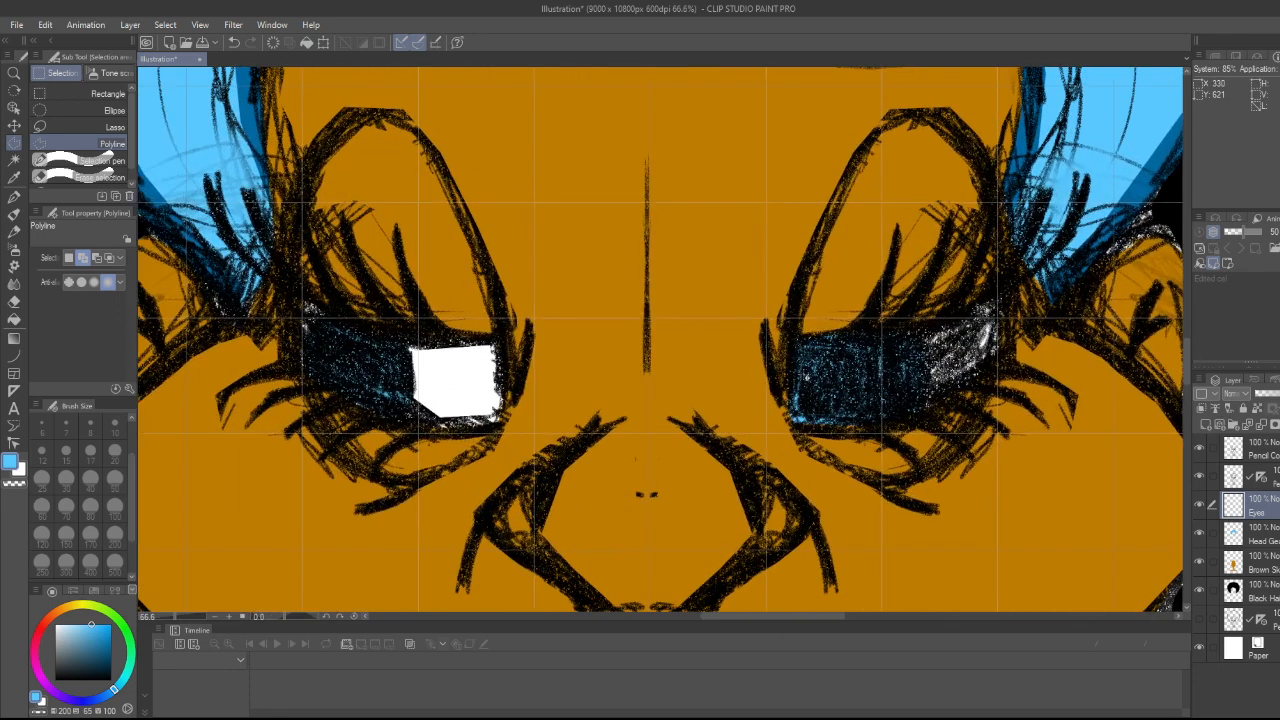
scroll(805, 375, up, 1)
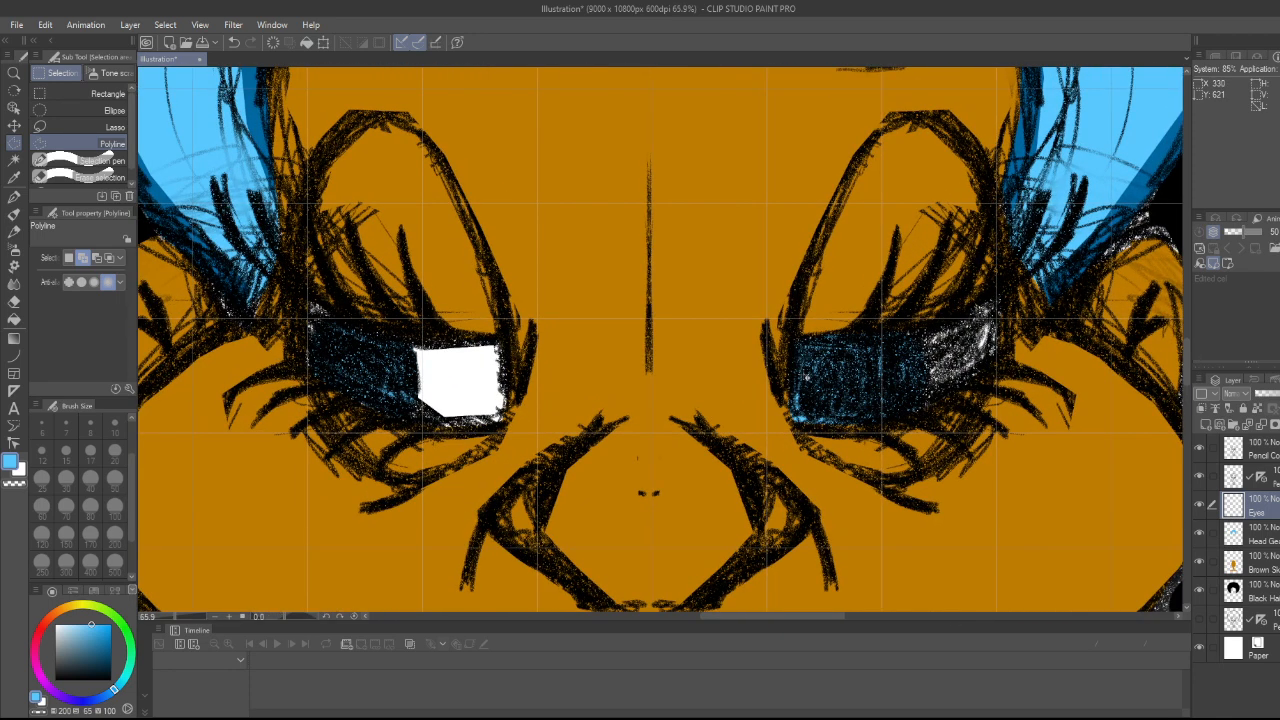
key(b)
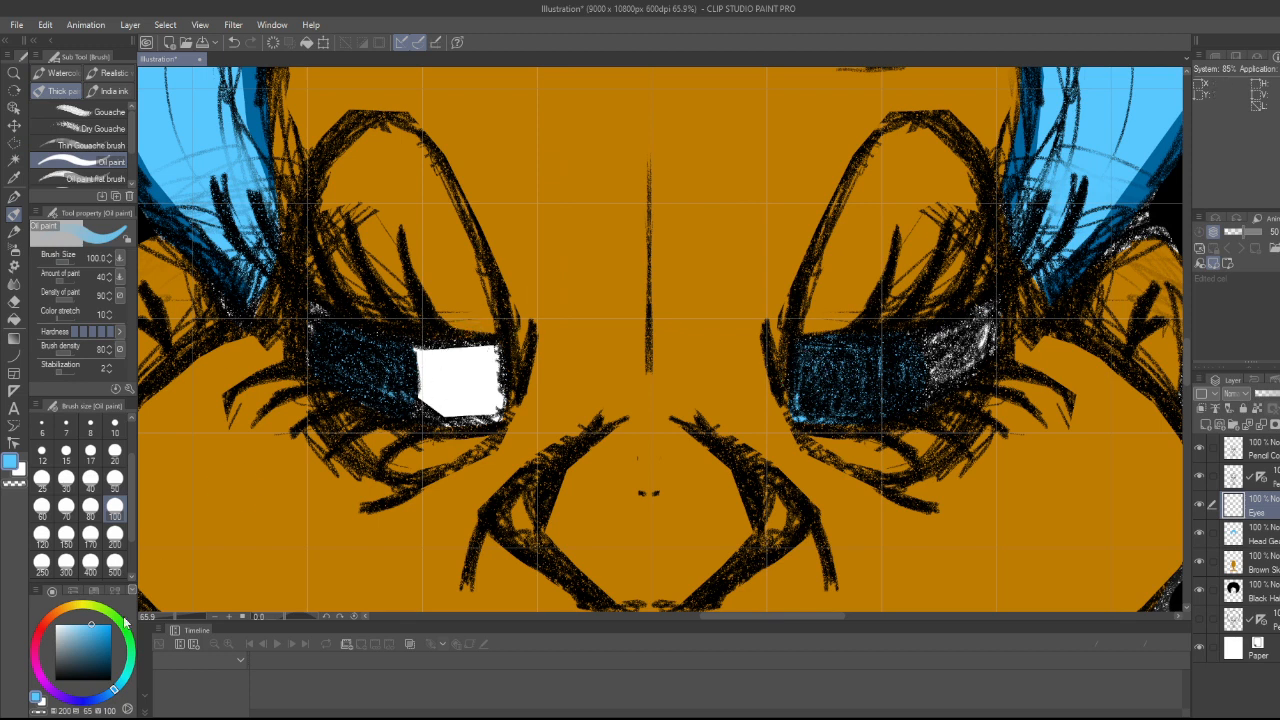
click(56, 626)
click(115, 478)
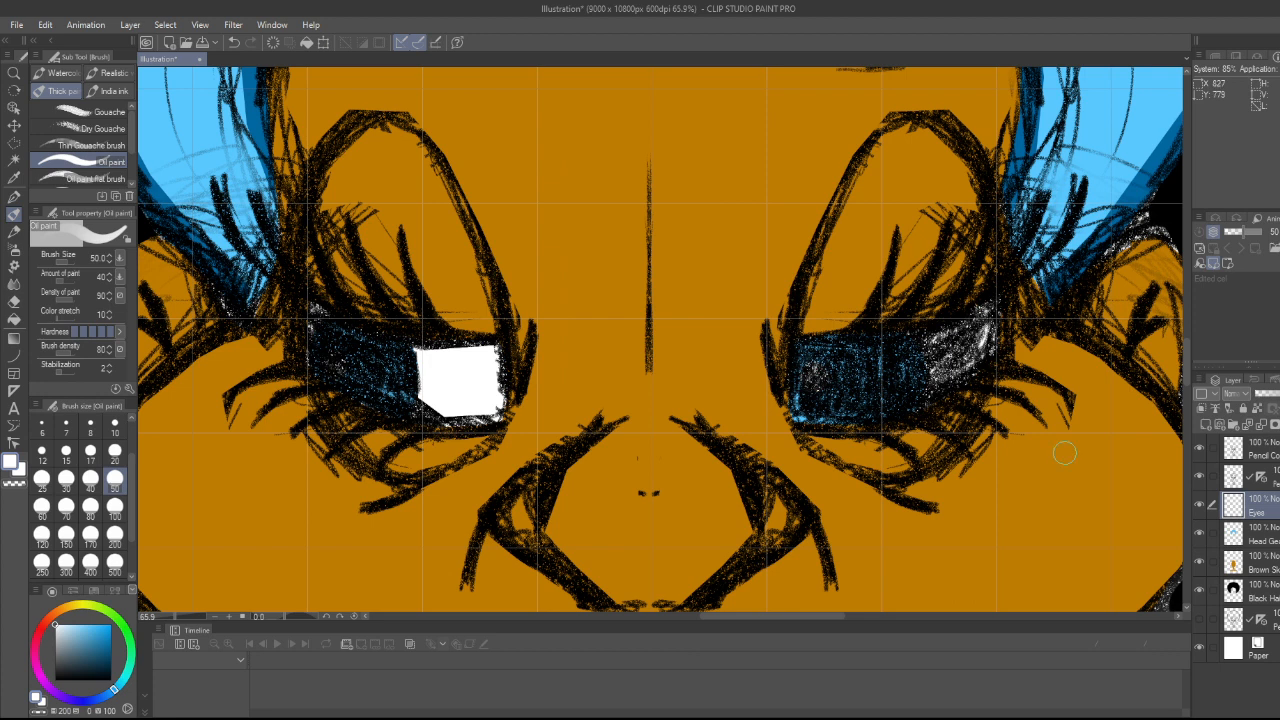
key(alt+bracketright)
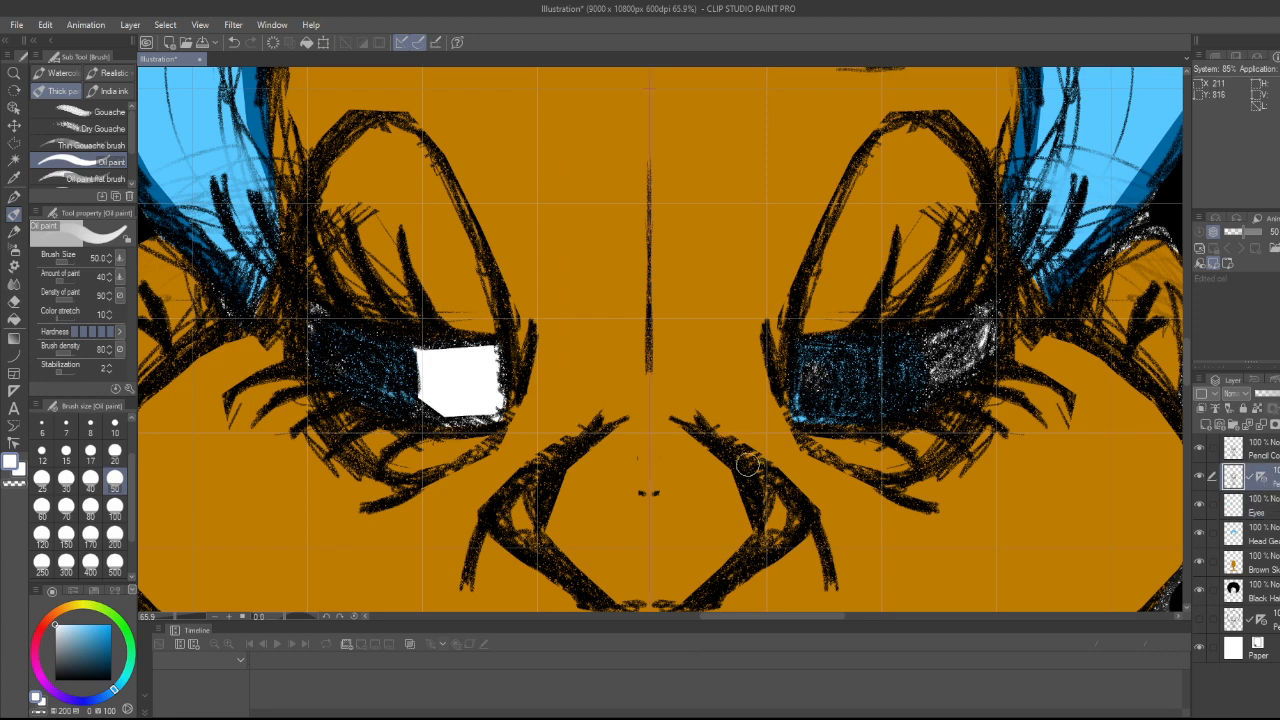
key(e)
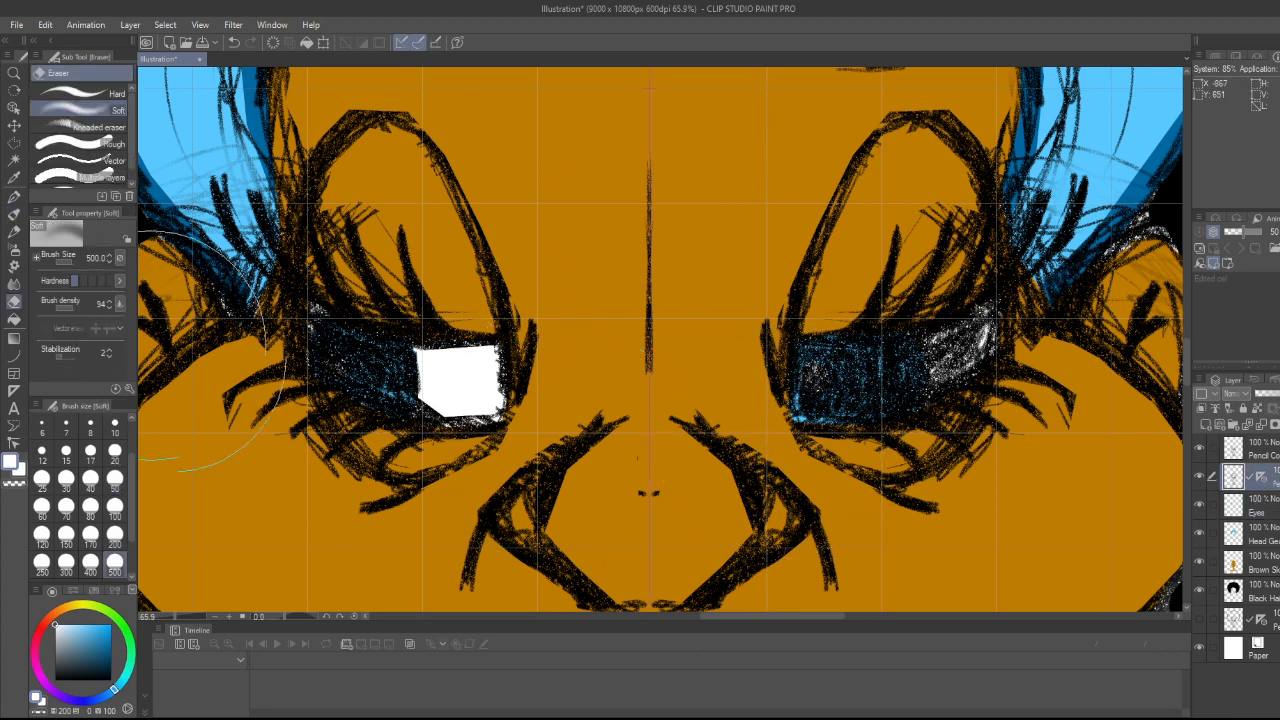
key(m)
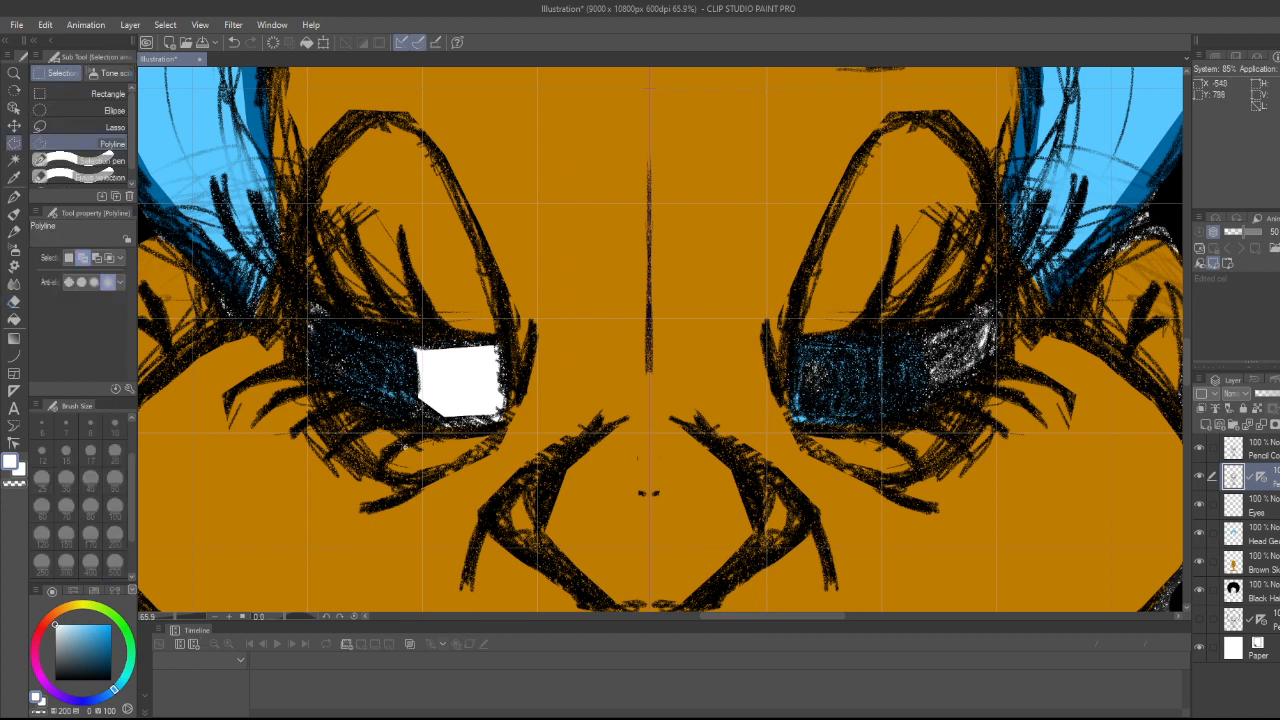
click(498, 428)
- Cover the white gap between the right-hand ear and the afro with black Oil paint on the Black Hair layer
scroll(469, 337, down, 6)
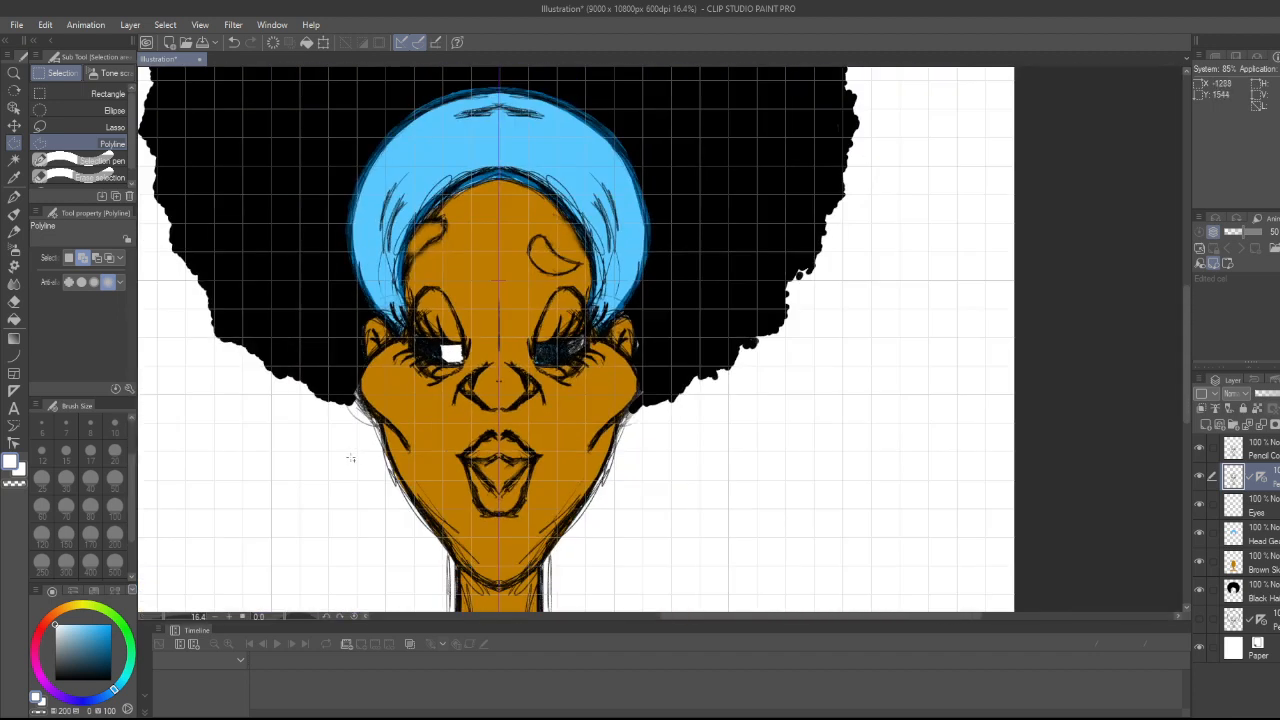
scroll(350, 458, up, 3)
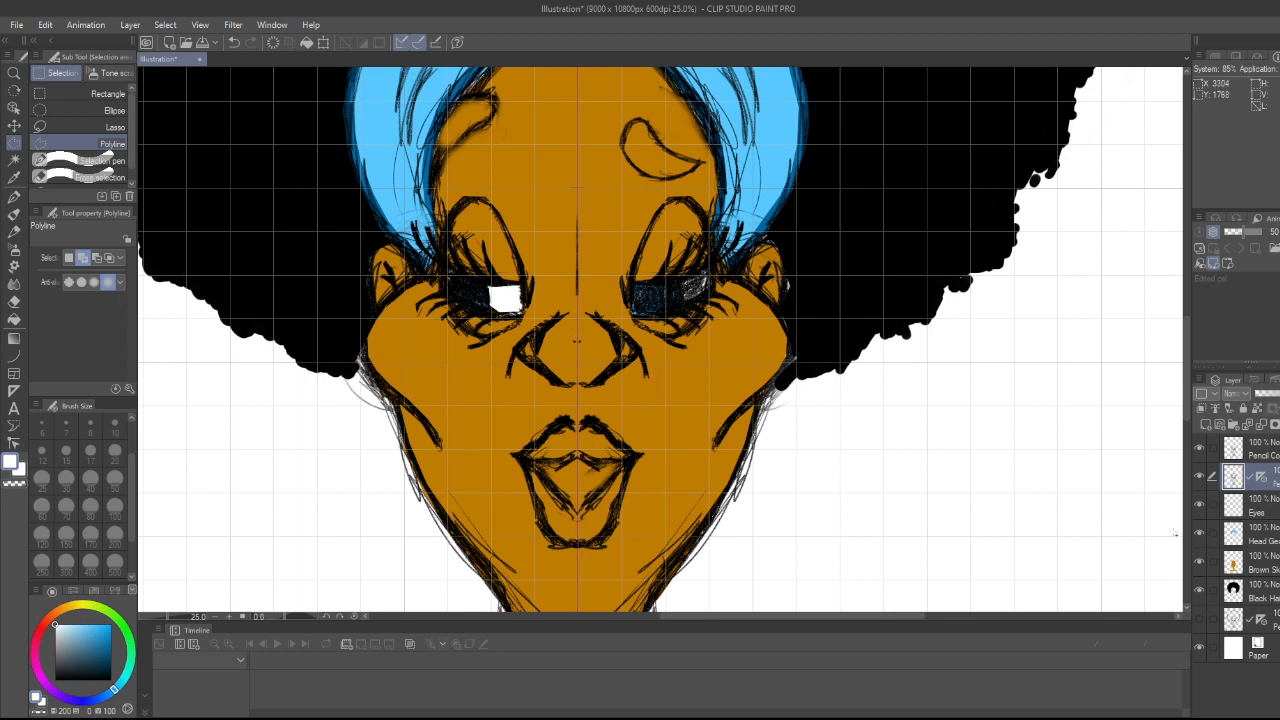
click(1261, 585)
key(b)
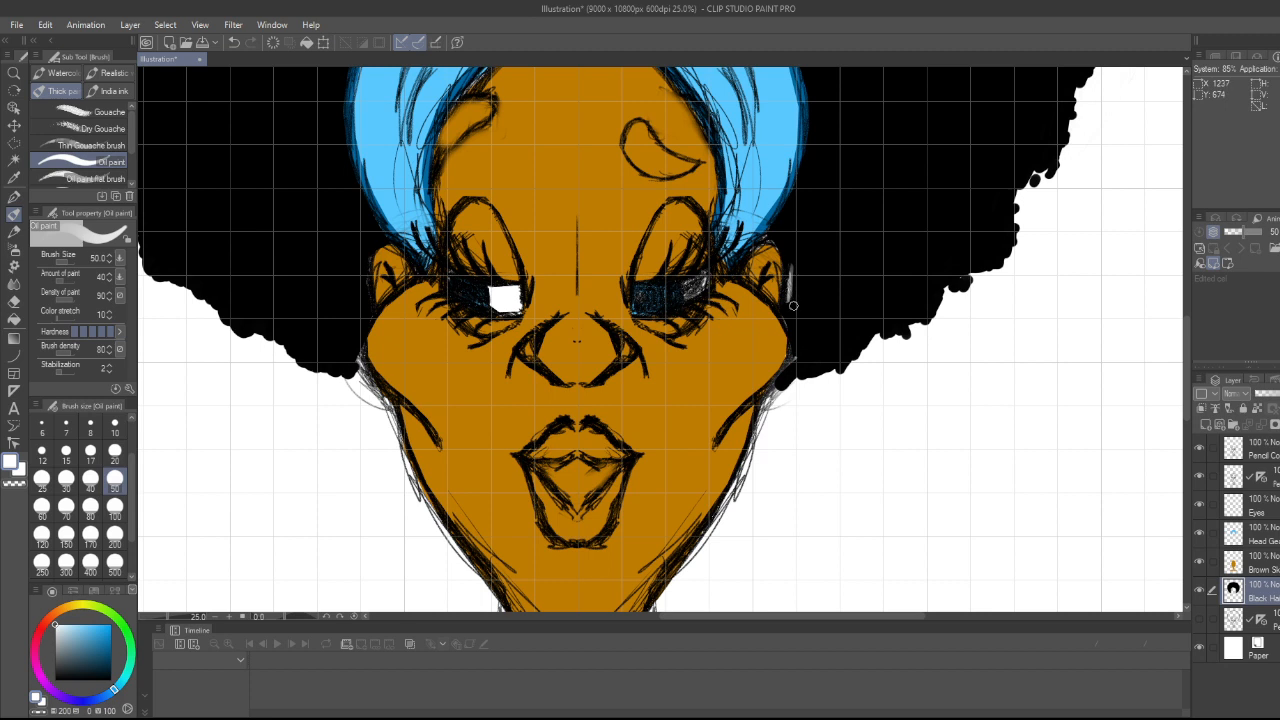
key(x)
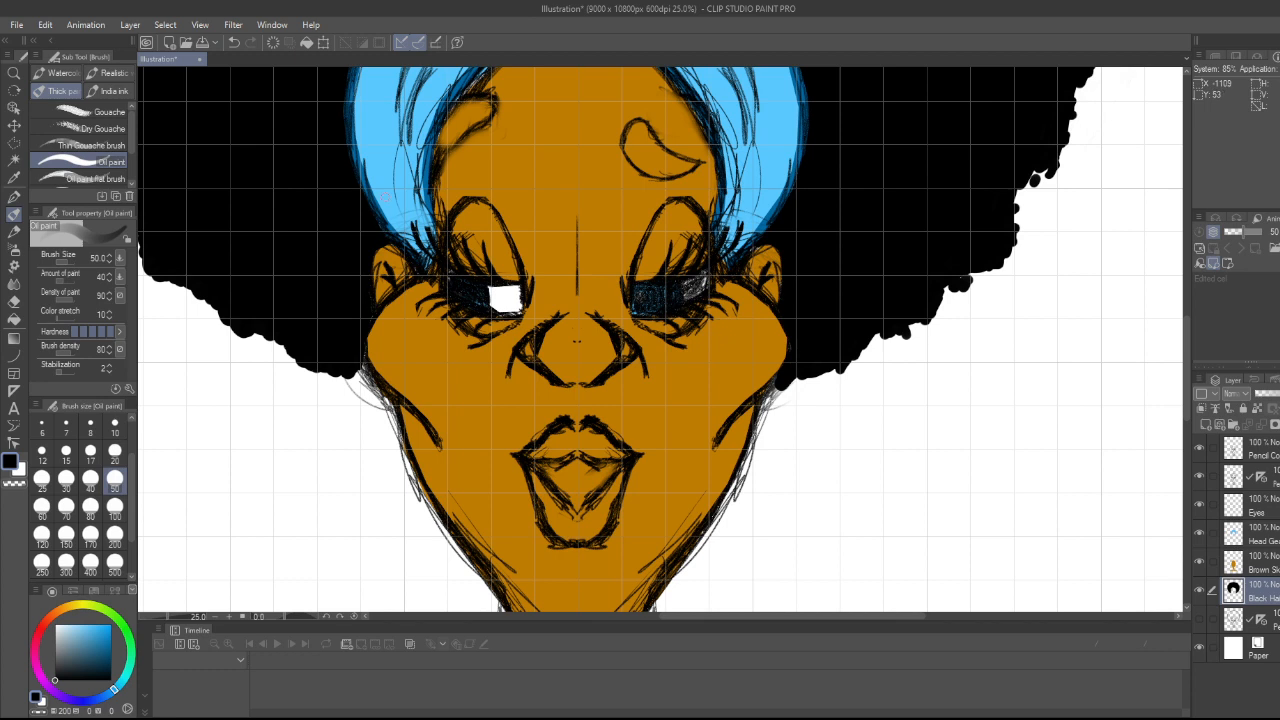
- Review the whole portrait from the afro down to the collar, and make the Eyes layer active
key(ctrl+minus)
key(ctrl+minus)
key(ctrl+minus)
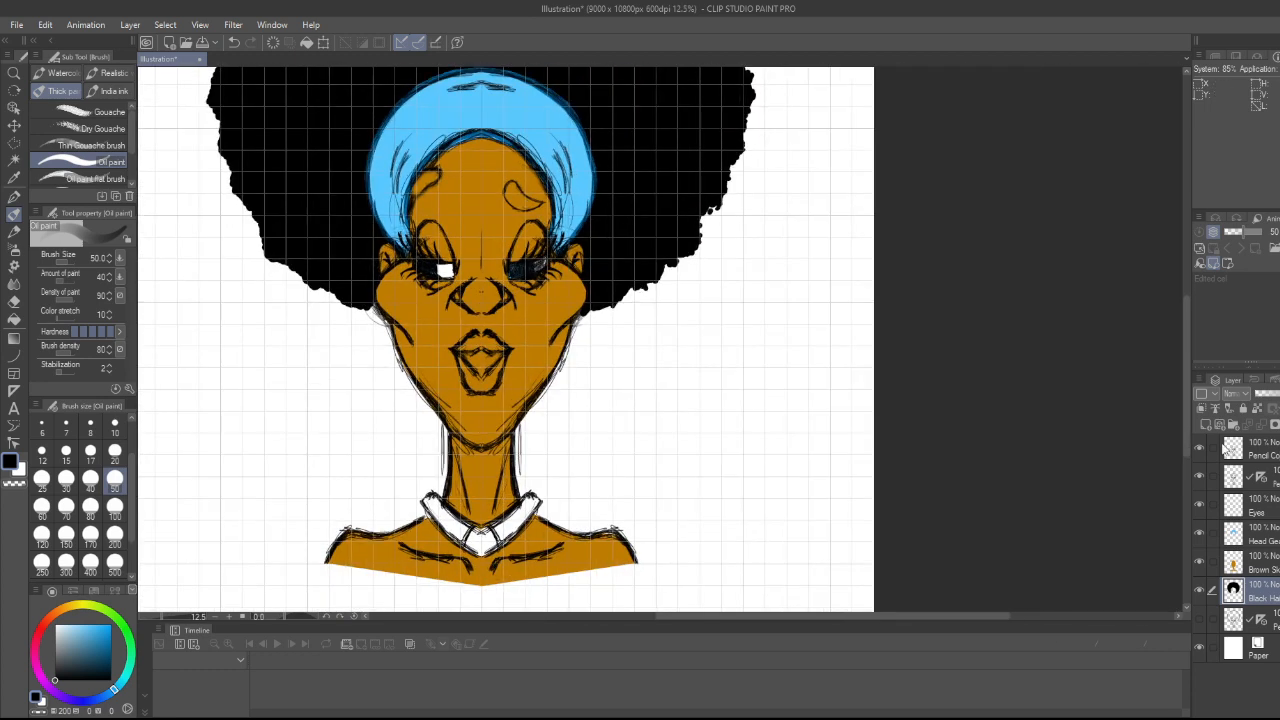
drag(1186, 443, 1188, 371)
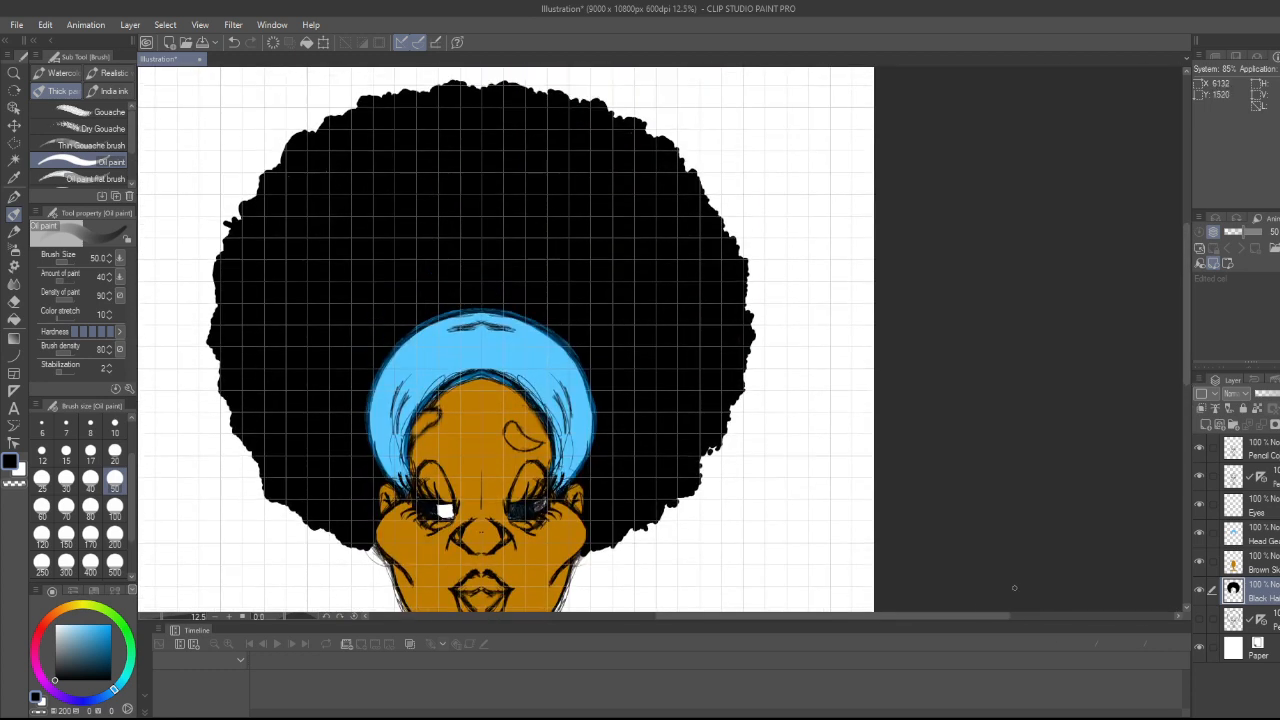
drag(970, 616, 904, 621)
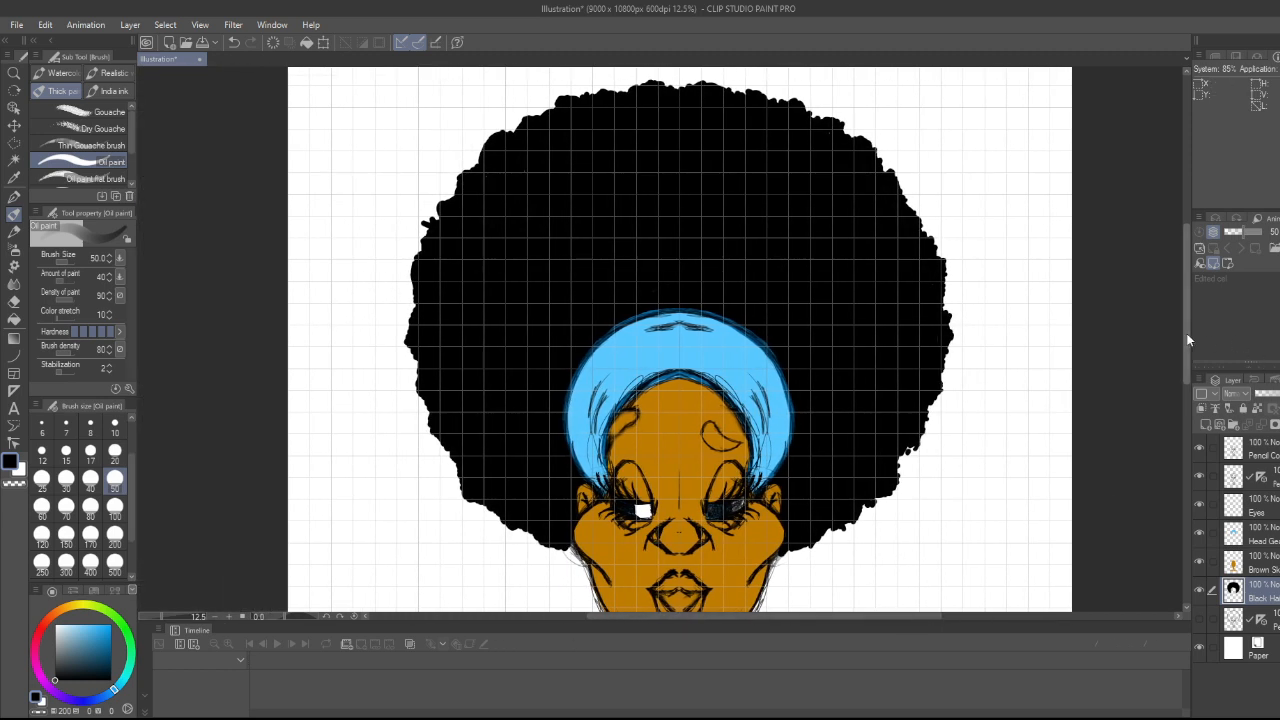
drag(1186, 342, 1186, 387)
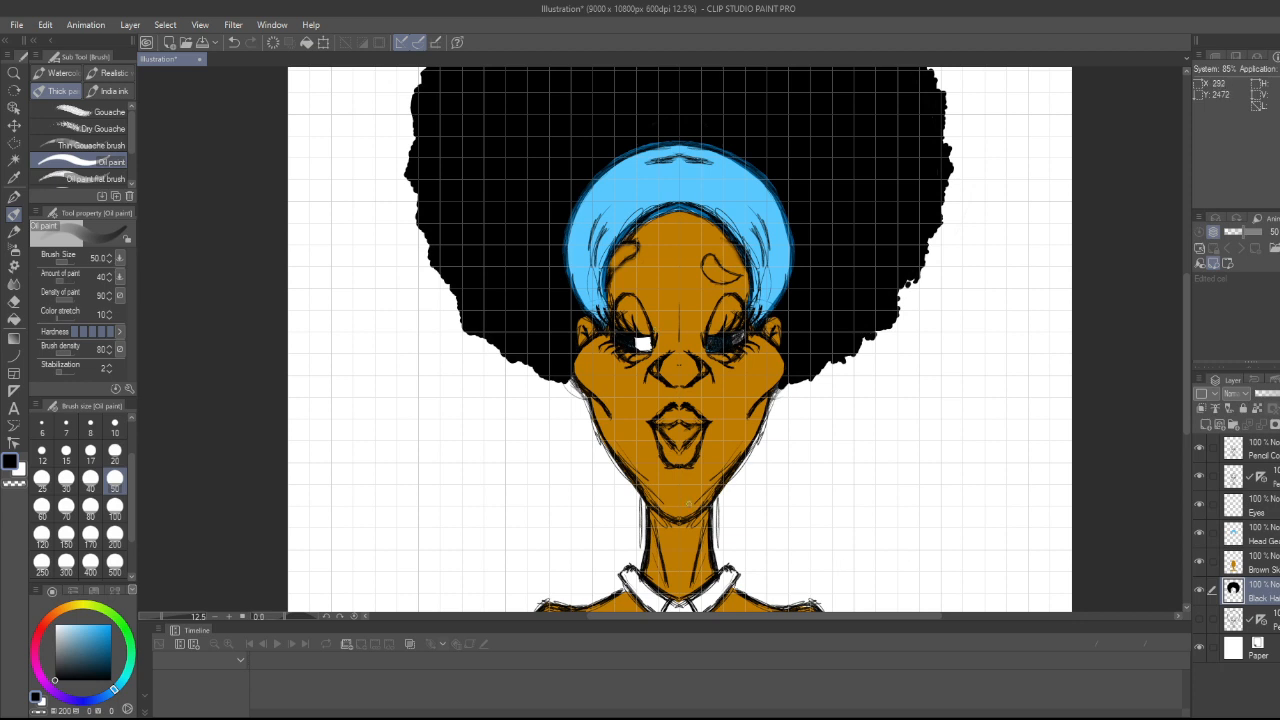
click(1265, 513)
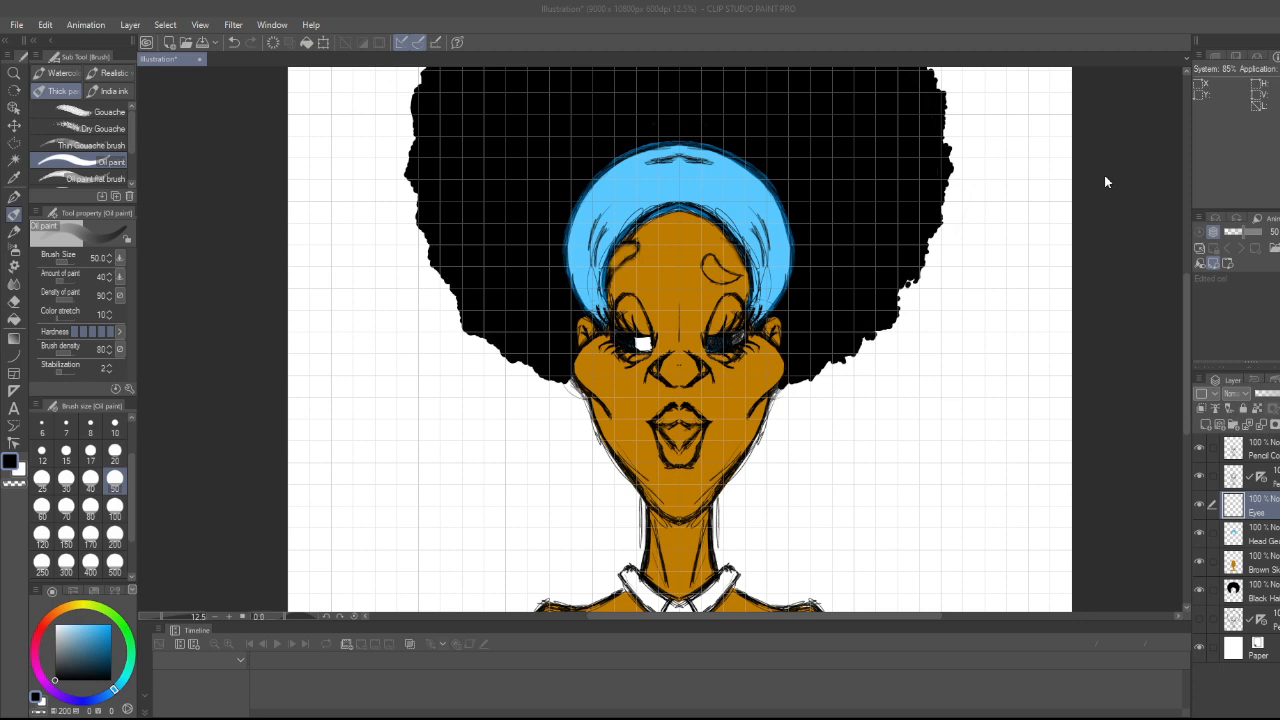
- Add an eyebrow layer above the Eyes layer and paint the left-hand eyebrow solid black with the Oil paint brush at size 50
key(Return)
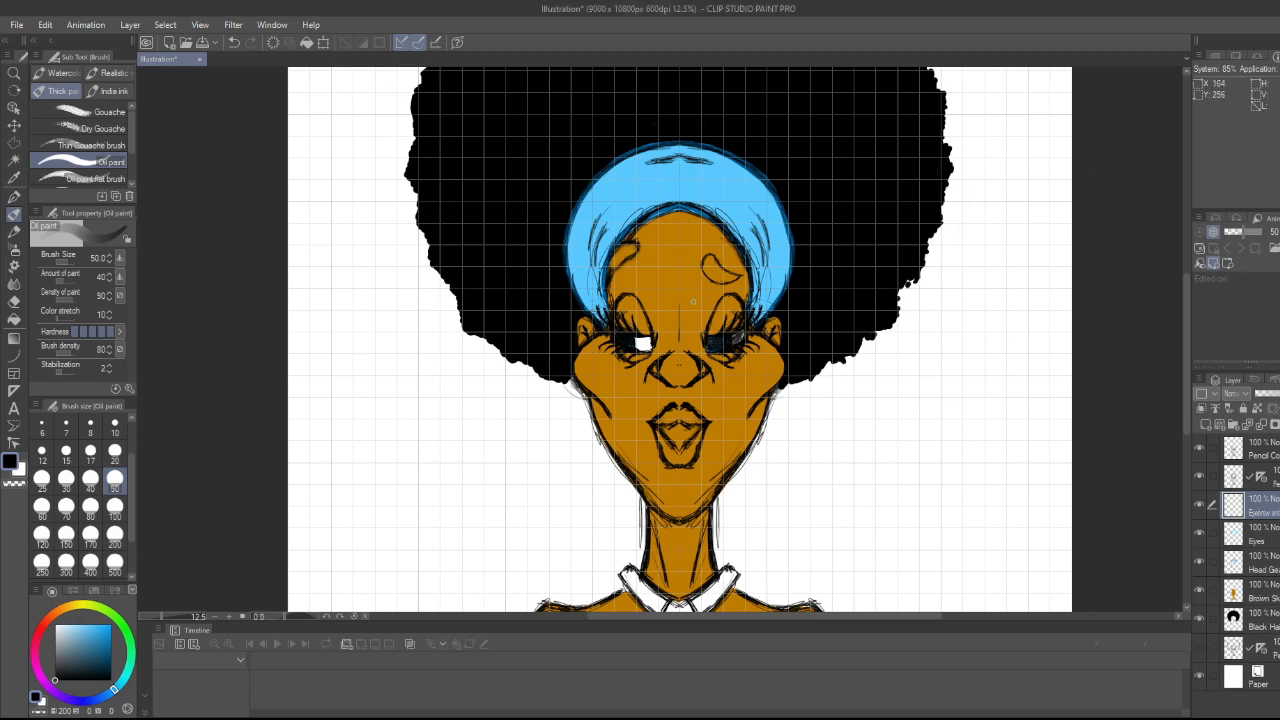
scroll(692, 300, up, 4)
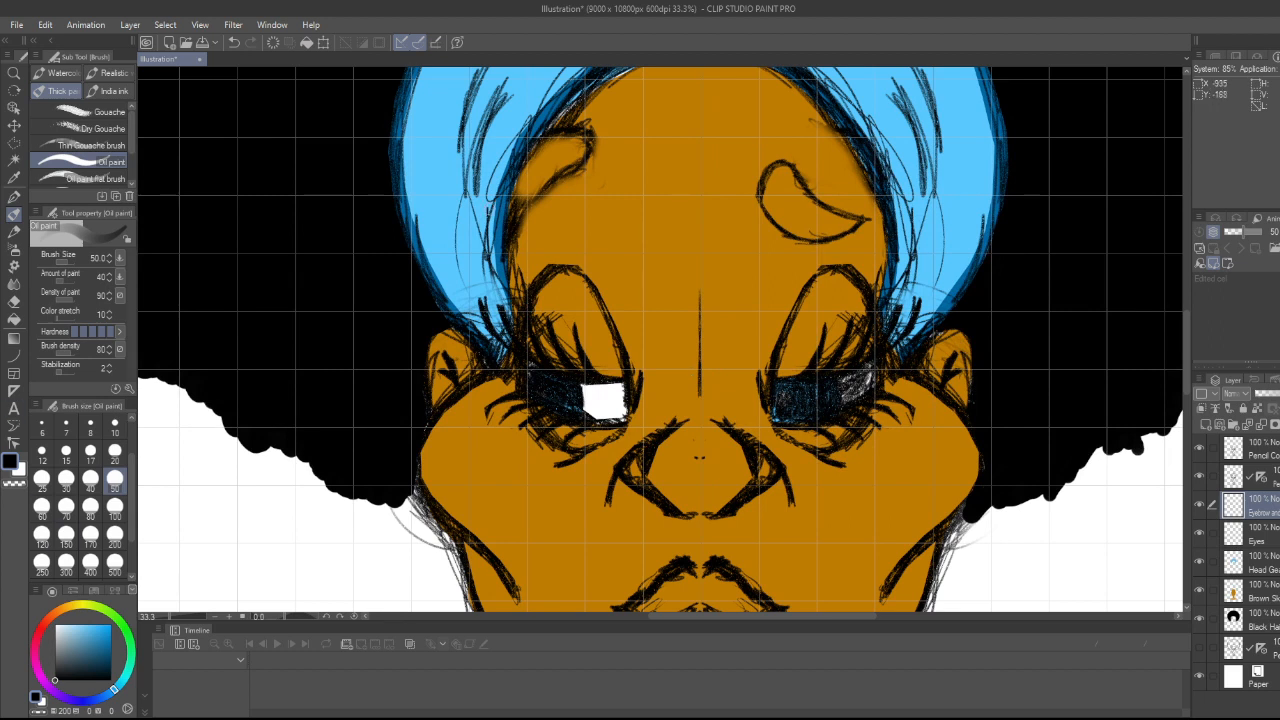
scroll(576, 199, up, 3)
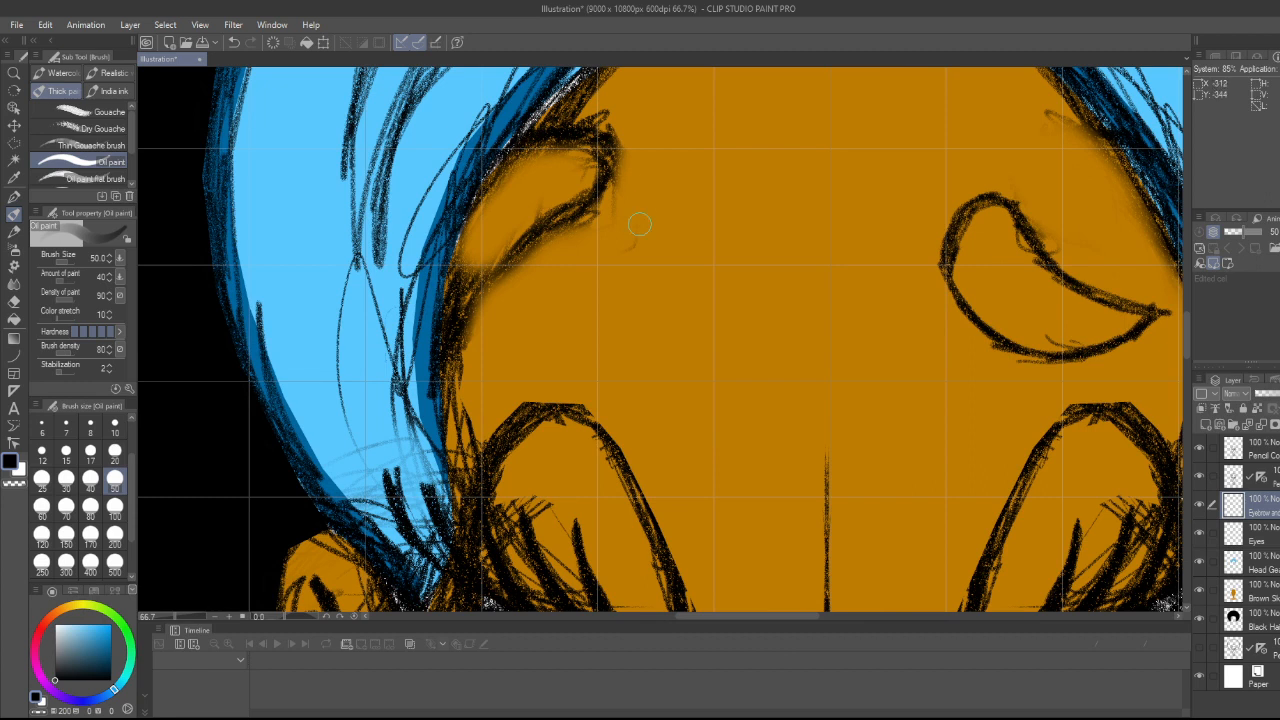
mouse_move(522, 212)
mouse_down()
mouse_move(512, 157)
mouse_move(495, 176)
mouse_move(518, 149)
mouse_move(482, 184)
mouse_move(463, 237)
mouse_move(472, 210)
mouse_move(431, 390)
mouse_move(466, 301)
mouse_move(453, 320)
mouse_move(496, 261)
mouse_move(497, 242)
mouse_move(460, 299)
mouse_move(504, 189)
mouse_move(488, 203)
mouse_move(460, 294)
mouse_move(510, 242)
mouse_move(504, 251)
mouse_move(555, 143)
mouse_move(520, 148)
mouse_move(594, 143)
mouse_move(592, 155)
mouse_move(584, 138)
mouse_move(570, 145)
mouse_move(536, 221)
mouse_move(603, 177)
mouse_move(605, 144)
mouse_move(586, 123)
mouse_move(554, 123)
mouse_move(511, 149)
mouse_up()
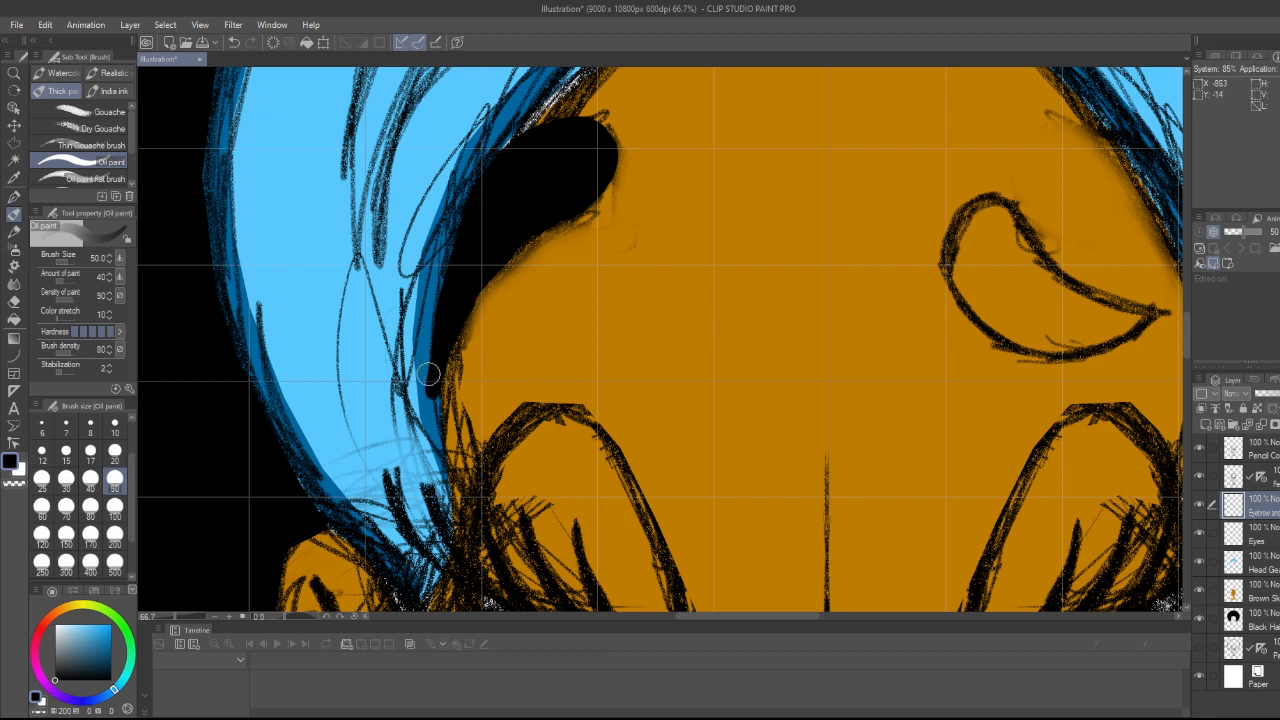
mouse_move(430, 384)
mouse_down()
mouse_move(422, 340)
mouse_move(428, 366)
mouse_move(443, 260)
mouse_move(437, 300)
mouse_move(490, 173)
mouse_move(437, 289)
mouse_move(443, 251)
mouse_move(423, 334)
mouse_move(463, 211)
mouse_move(545, 127)
mouse_move(534, 126)
mouse_move(586, 103)
mouse_move(577, 109)
mouse_move(597, 103)
mouse_move(604, 120)
mouse_move(606, 95)
mouse_move(610, 195)
mouse_move(564, 208)
mouse_up()
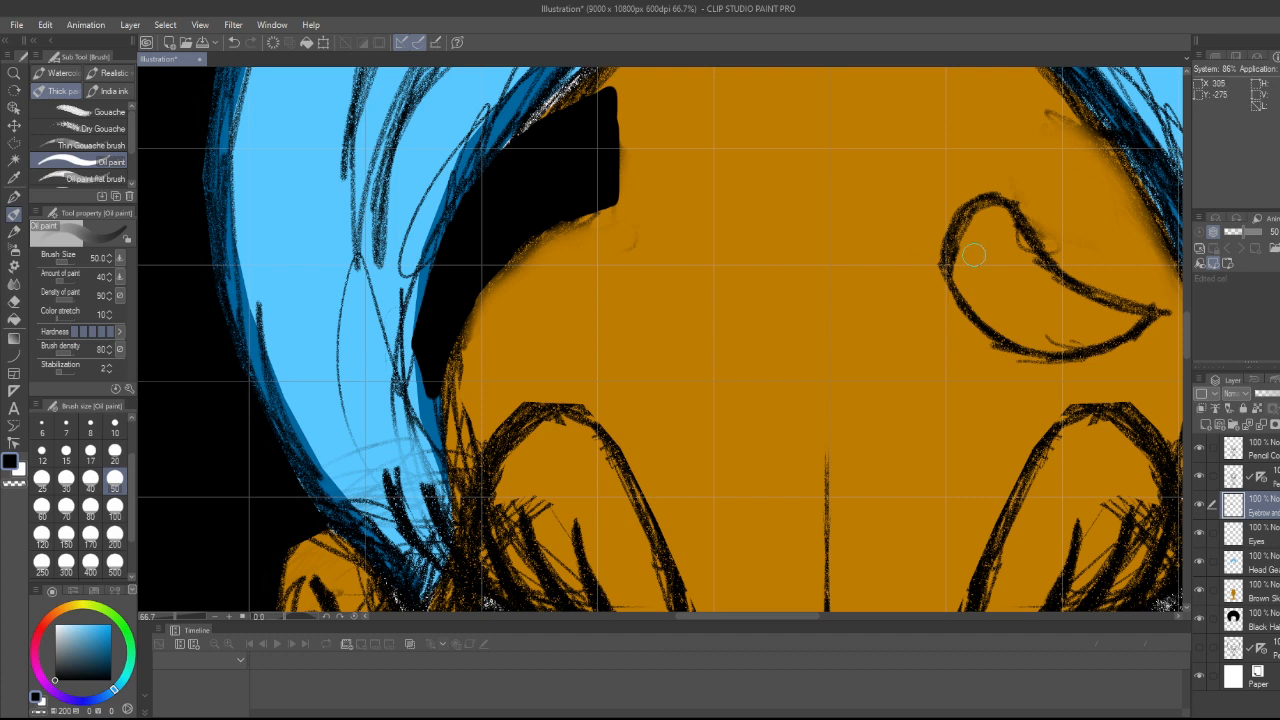
- Paint the right-hand eyebrow solid black, covering its sketched outline with a pointed inner peak and a smoothly curved upper edge
mouse_move(932, 265)
mouse_down()
mouse_move(993, 174)
mouse_move(1012, 207)
mouse_move(994, 186)
mouse_move(992, 209)
mouse_move(969, 218)
mouse_move(940, 270)
mouse_move(951, 288)
mouse_move(934, 267)
mouse_move(982, 290)
mouse_up()
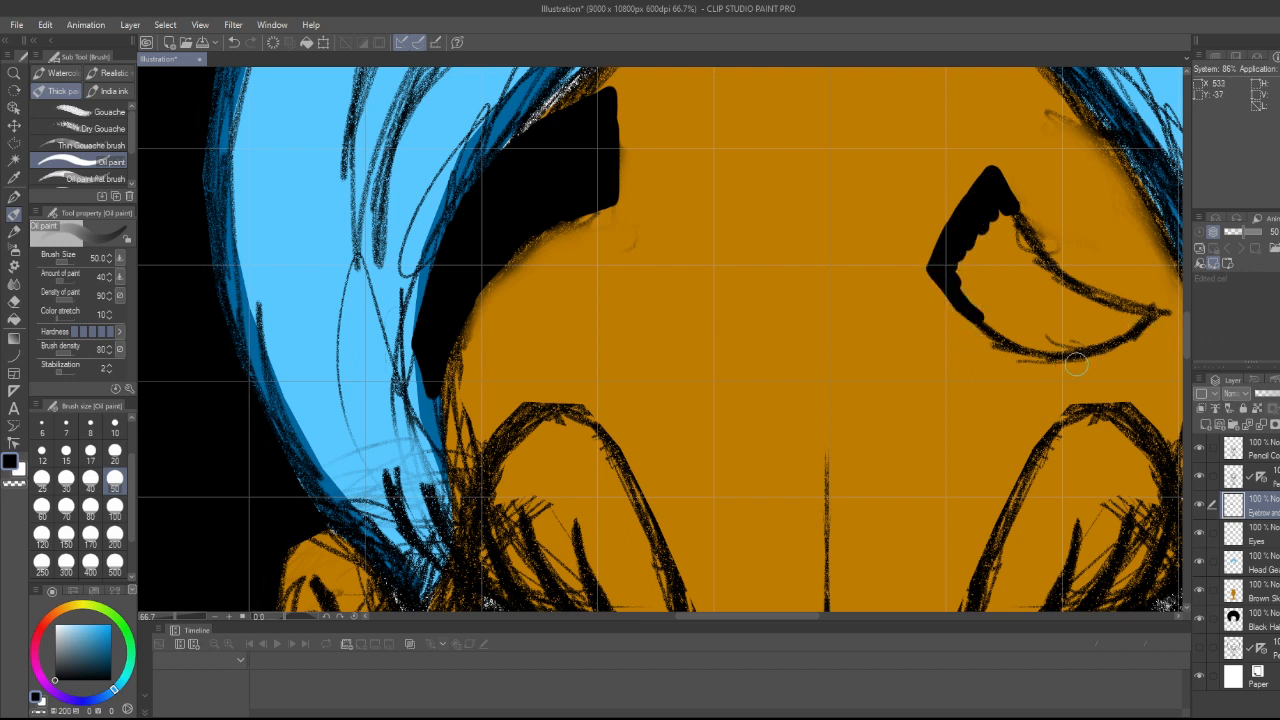
mouse_move(1066, 358)
mouse_down()
mouse_move(1123, 354)
mouse_move(1159, 320)
mouse_up()
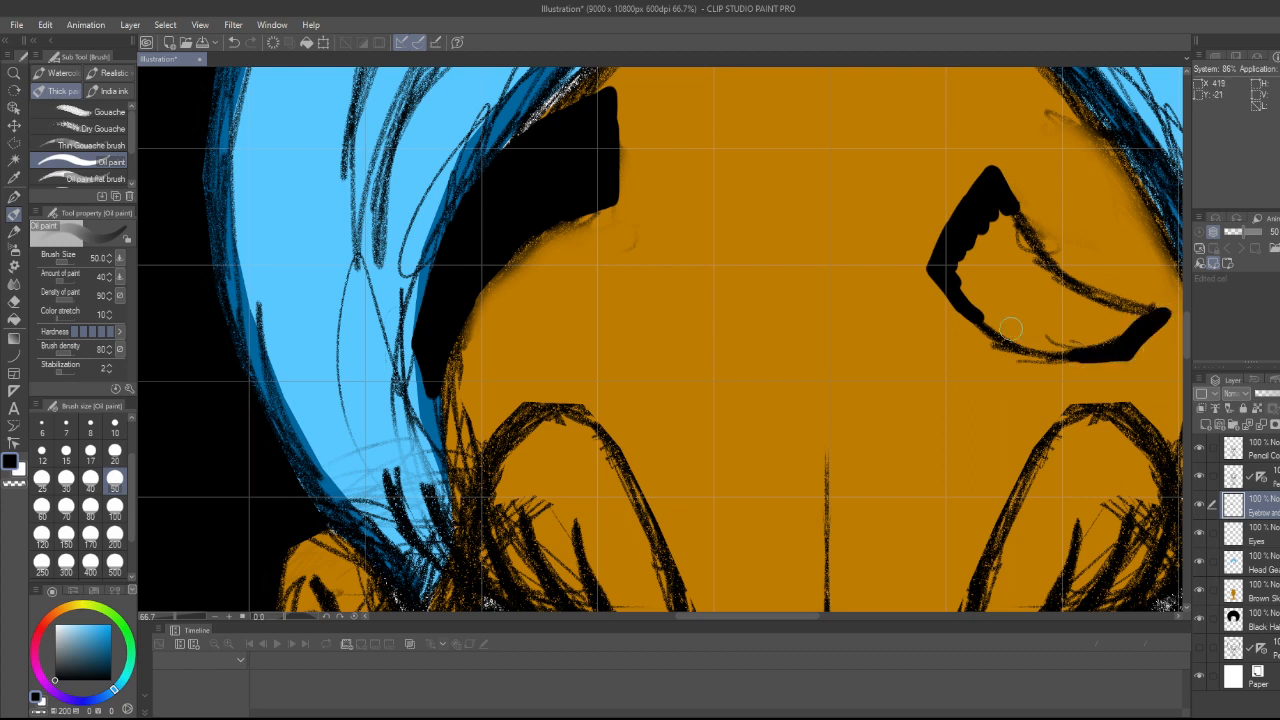
mouse_move(989, 290)
mouse_down()
mouse_move(953, 241)
mouse_move(971, 234)
mouse_move(1022, 286)
mouse_move(991, 207)
mouse_move(1044, 274)
mouse_move(1009, 208)
mouse_move(1063, 280)
mouse_move(998, 189)
mouse_move(1072, 292)
mouse_move(1015, 265)
mouse_move(1094, 326)
mouse_up()
mouse_move(1018, 301)
mouse_down()
mouse_move(991, 291)
mouse_move(989, 306)
mouse_move(974, 303)
mouse_move(983, 309)
mouse_move(959, 293)
mouse_up()
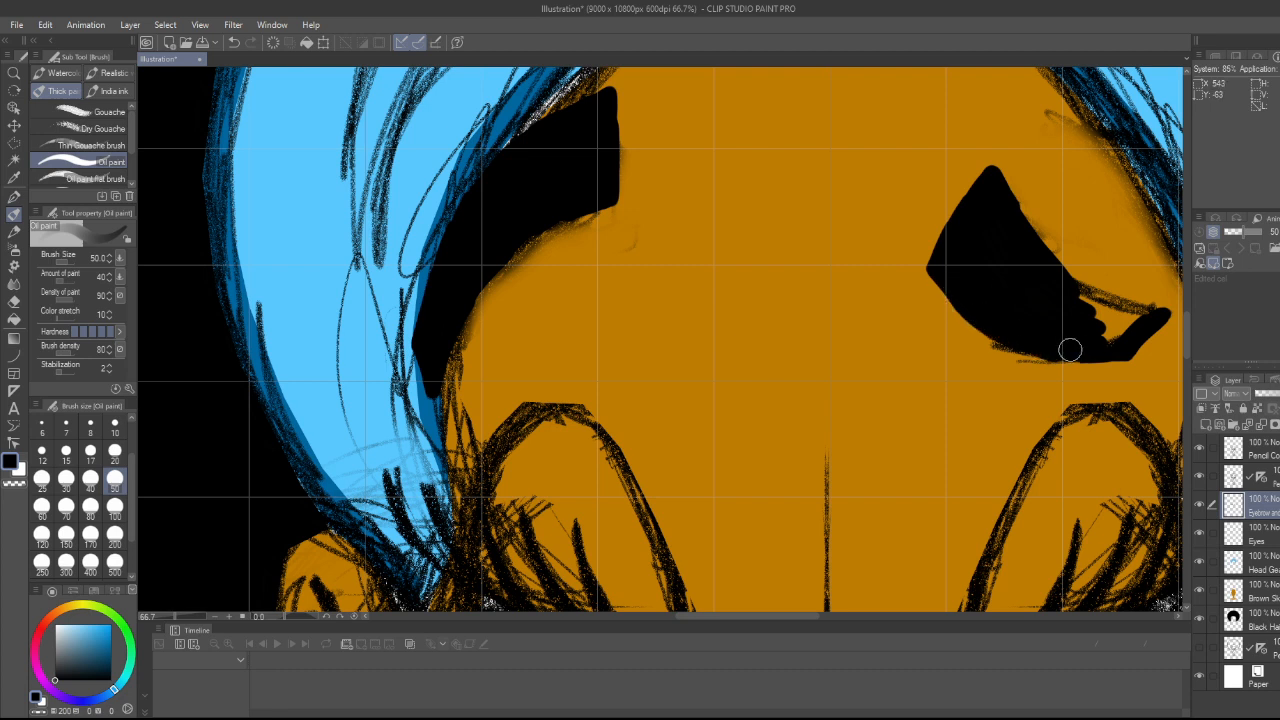
mouse_move(1083, 331)
mouse_down()
mouse_move(1111, 316)
mouse_move(1051, 281)
mouse_move(1146, 318)
mouse_move(1064, 293)
mouse_move(1145, 318)
mouse_up()
drag(1056, 281, 1109, 304)
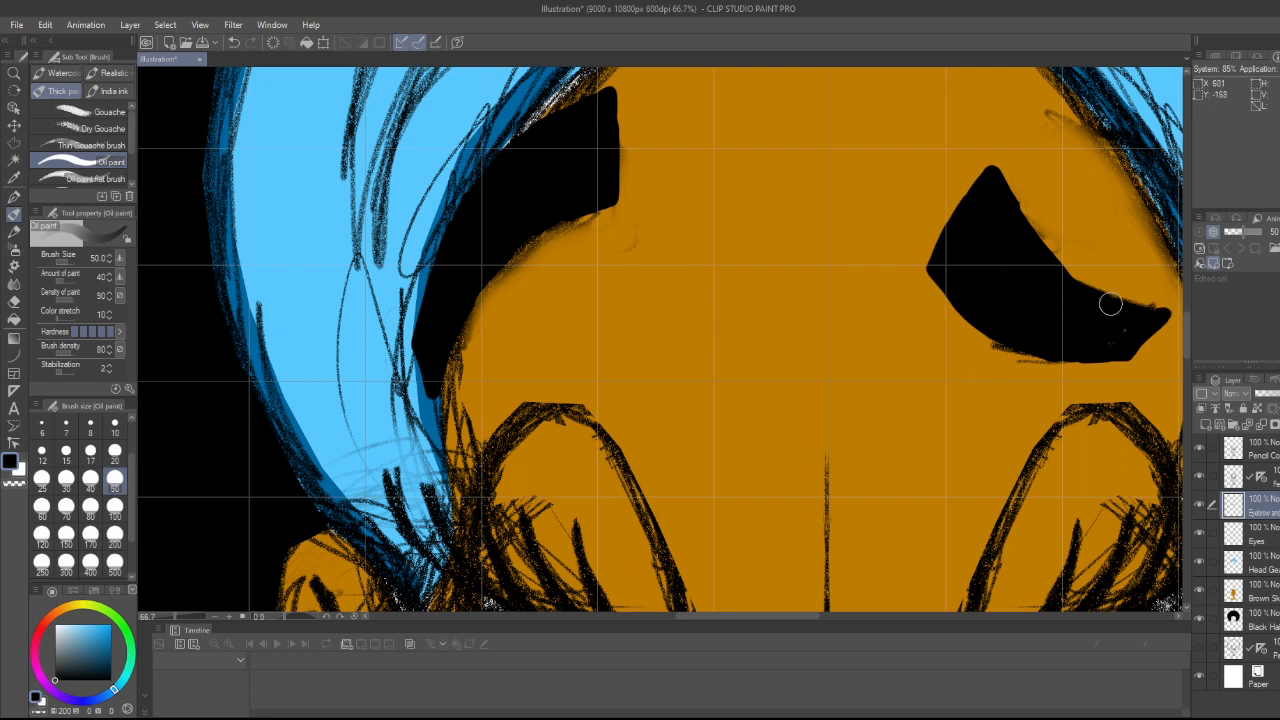
mouse_move(1046, 269)
mouse_down()
mouse_move(1127, 312)
mouse_move(1034, 257)
mouse_move(1095, 291)
mouse_move(1045, 261)
mouse_move(1077, 291)
mouse_move(1042, 250)
mouse_move(1120, 314)
mouse_move(1079, 283)
mouse_move(1137, 318)
mouse_move(1100, 292)
mouse_move(1158, 312)
mouse_up()
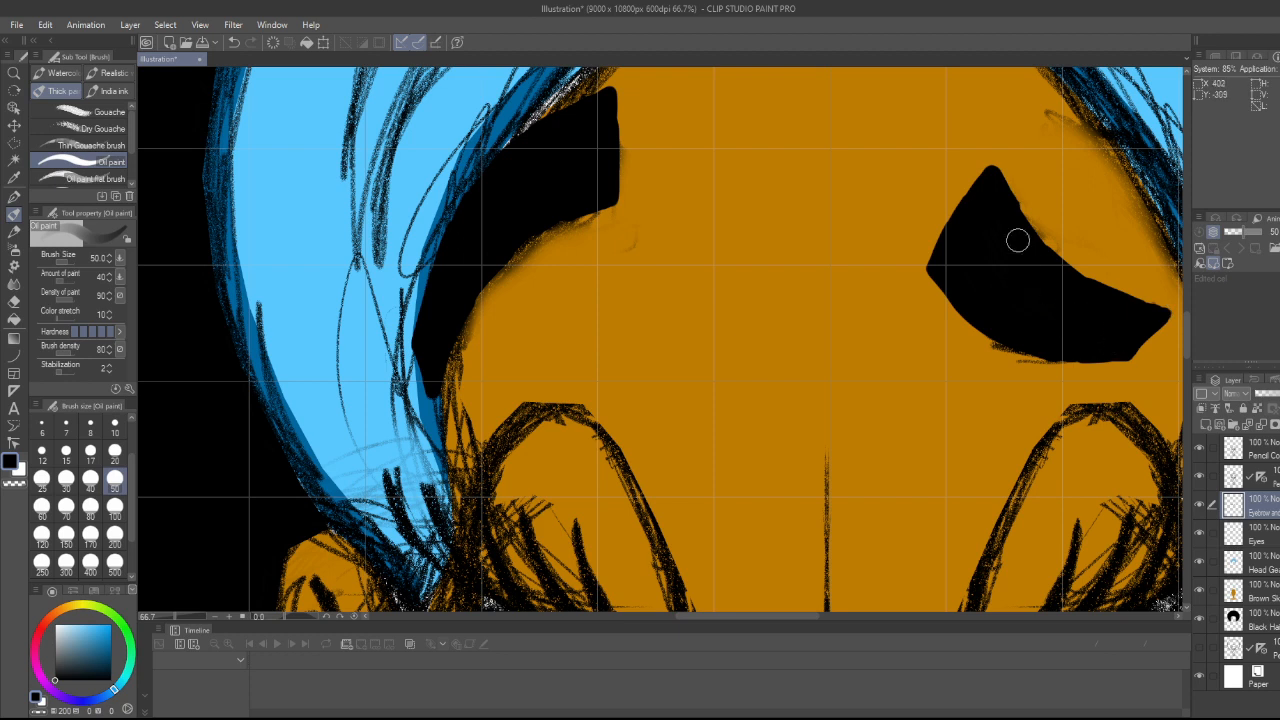
drag(999, 191, 1097, 297)
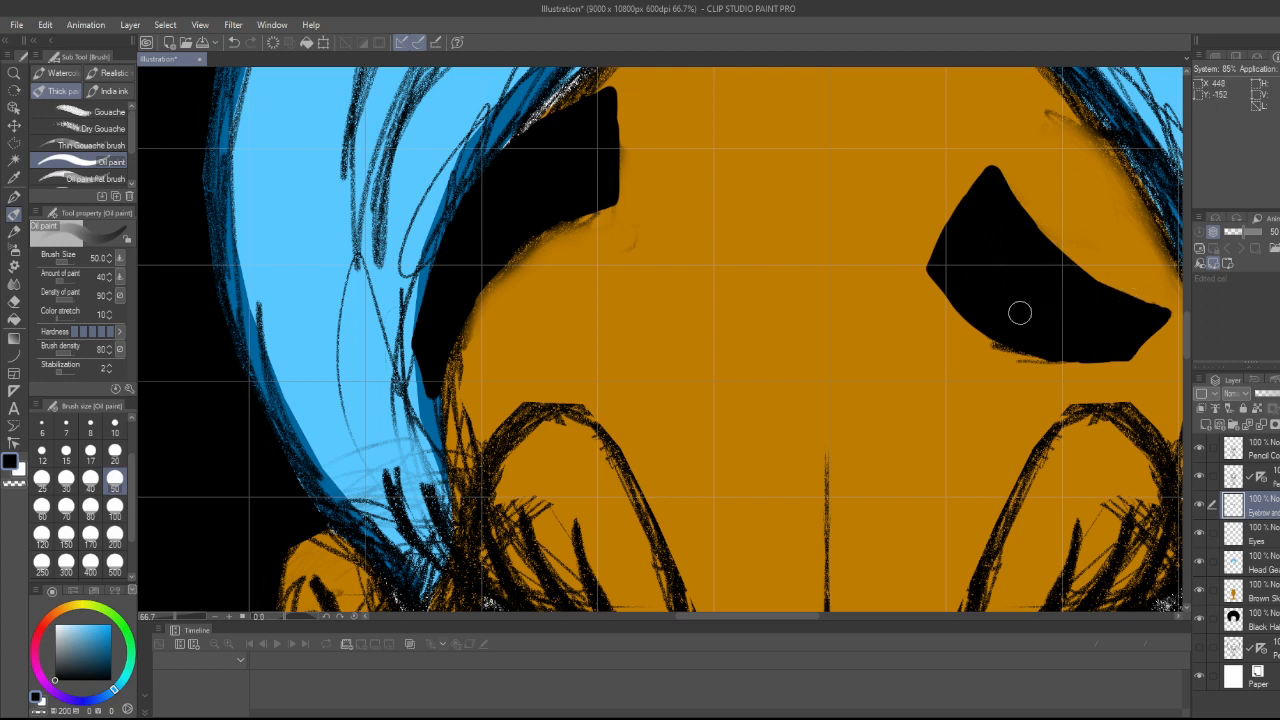
- Extend the left-hand eyebrow's outer end in black over the headband's inner edge, widening it into an angular tip
scroll(652, 373, down, 8)
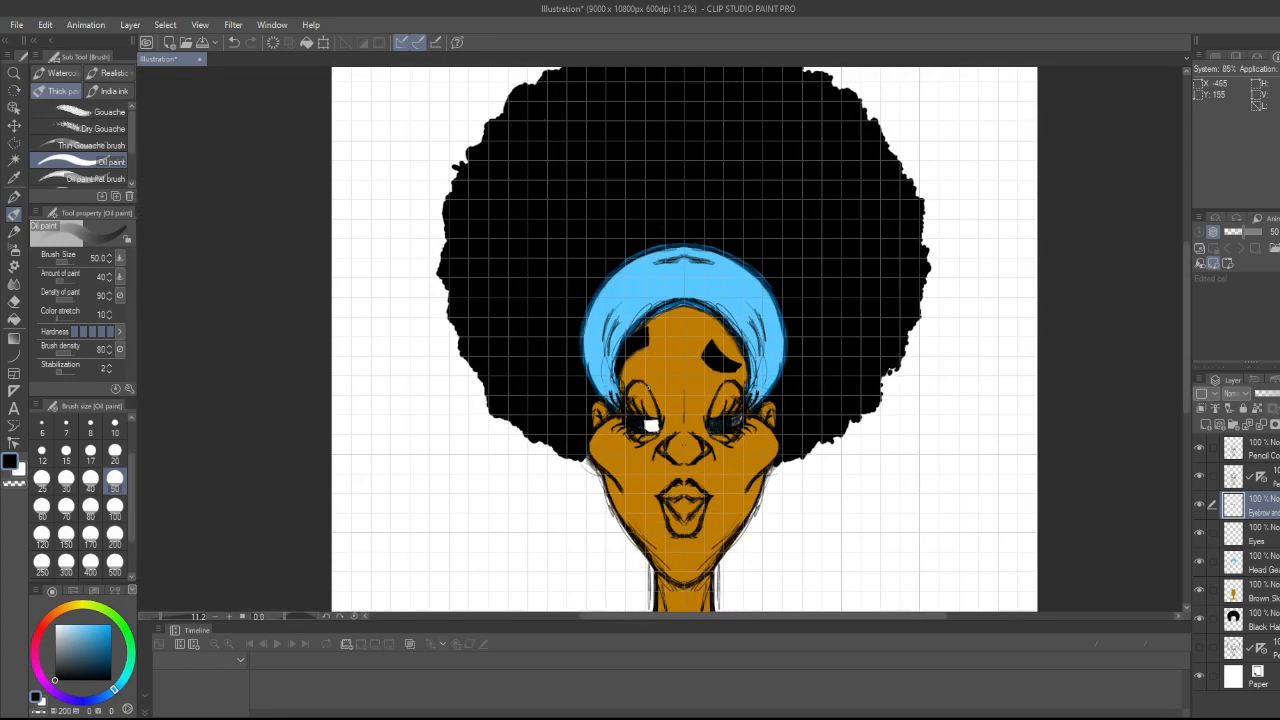
scroll(645, 381, down, 2)
scroll(612, 348, up, 4)
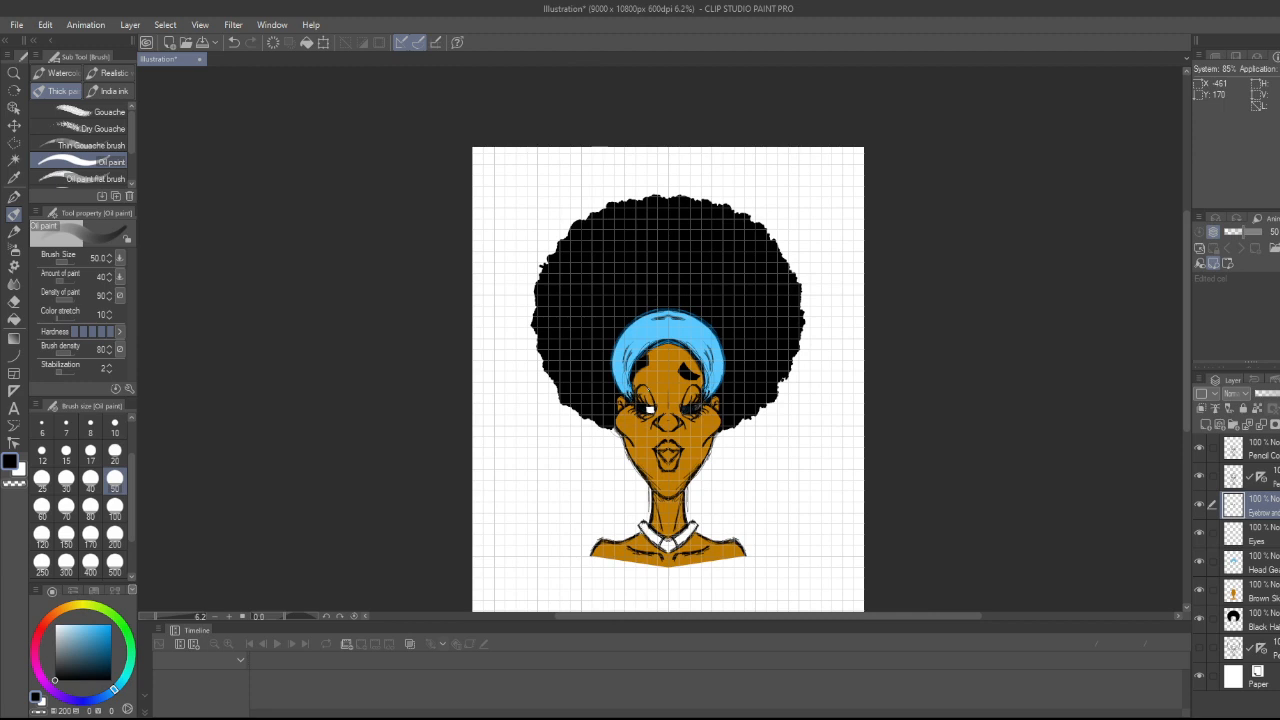
scroll(672, 435, up, 5)
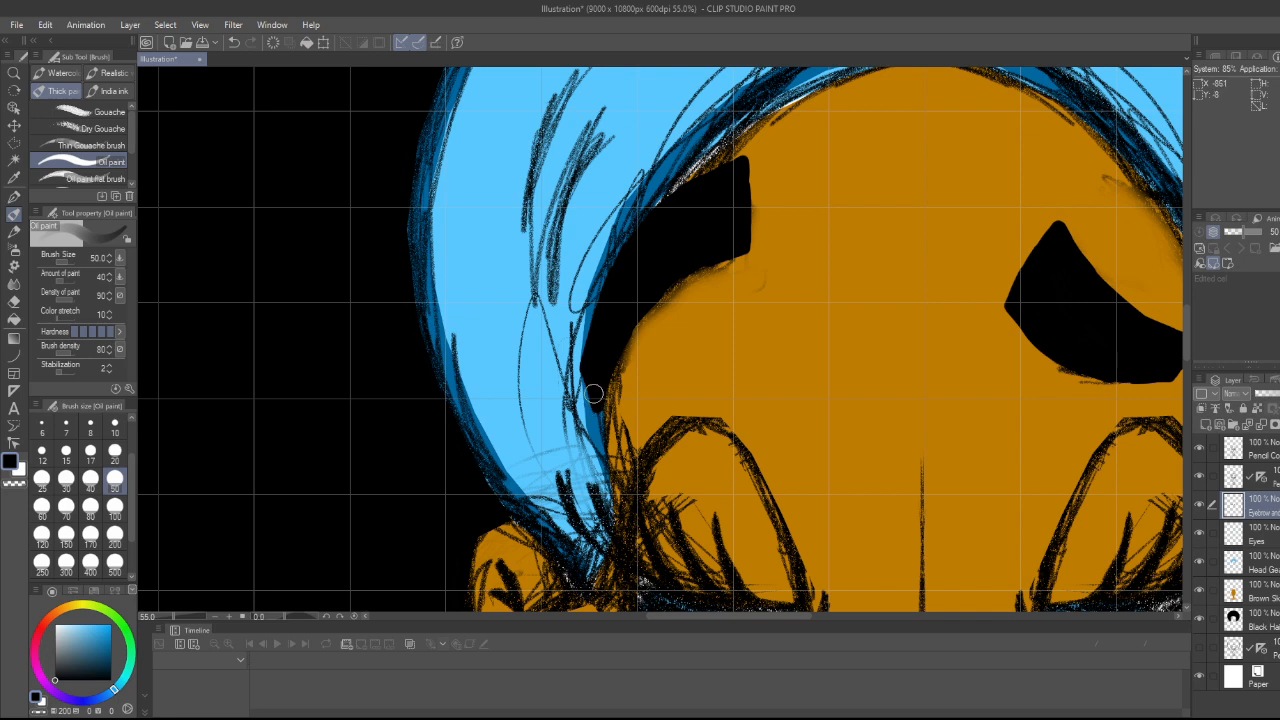
mouse_move(576, 359)
mouse_down()
mouse_move(566, 340)
mouse_move(604, 349)
mouse_move(569, 340)
mouse_move(605, 256)
mouse_move(574, 329)
mouse_move(592, 325)
mouse_move(605, 252)
mouse_move(697, 171)
mouse_move(735, 162)
mouse_move(661, 205)
mouse_up()
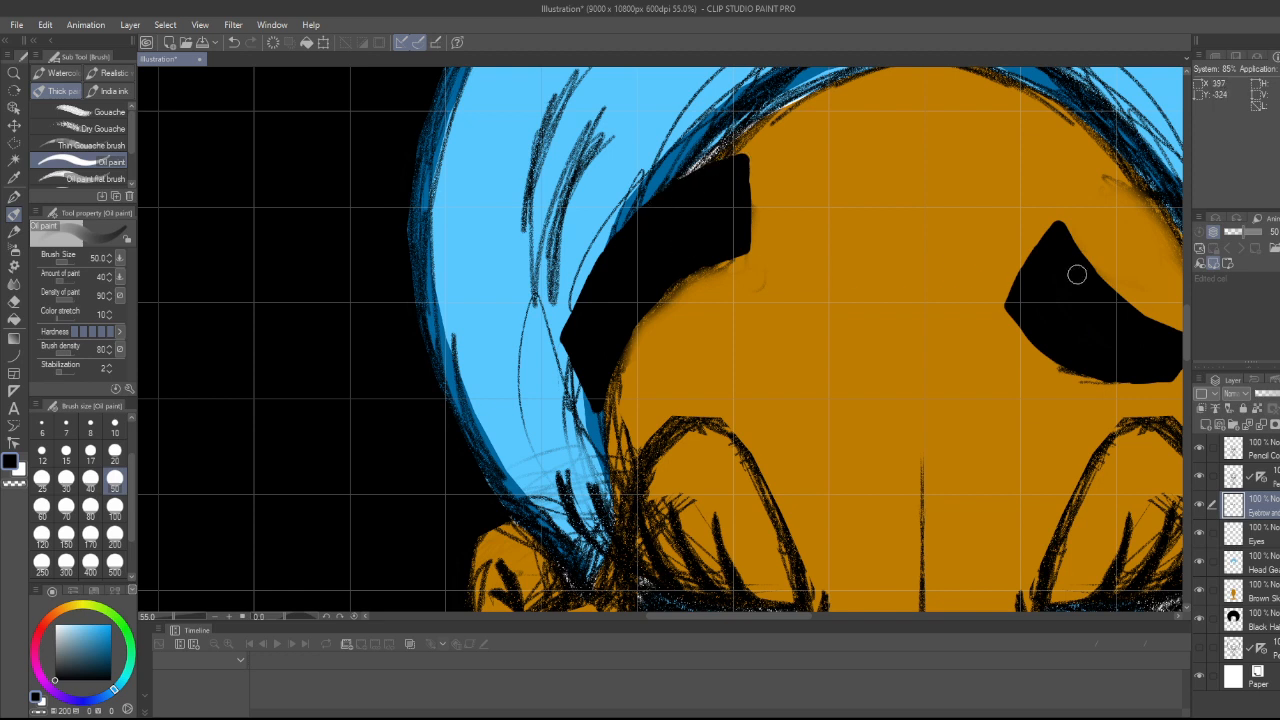
- Fill the headband's light blue area with bright yellow on the Head Gear layer, using a fill that refers only to the editing layer
scroll(1045, 282, down, 2)
scroll(894, 316, down, 2)
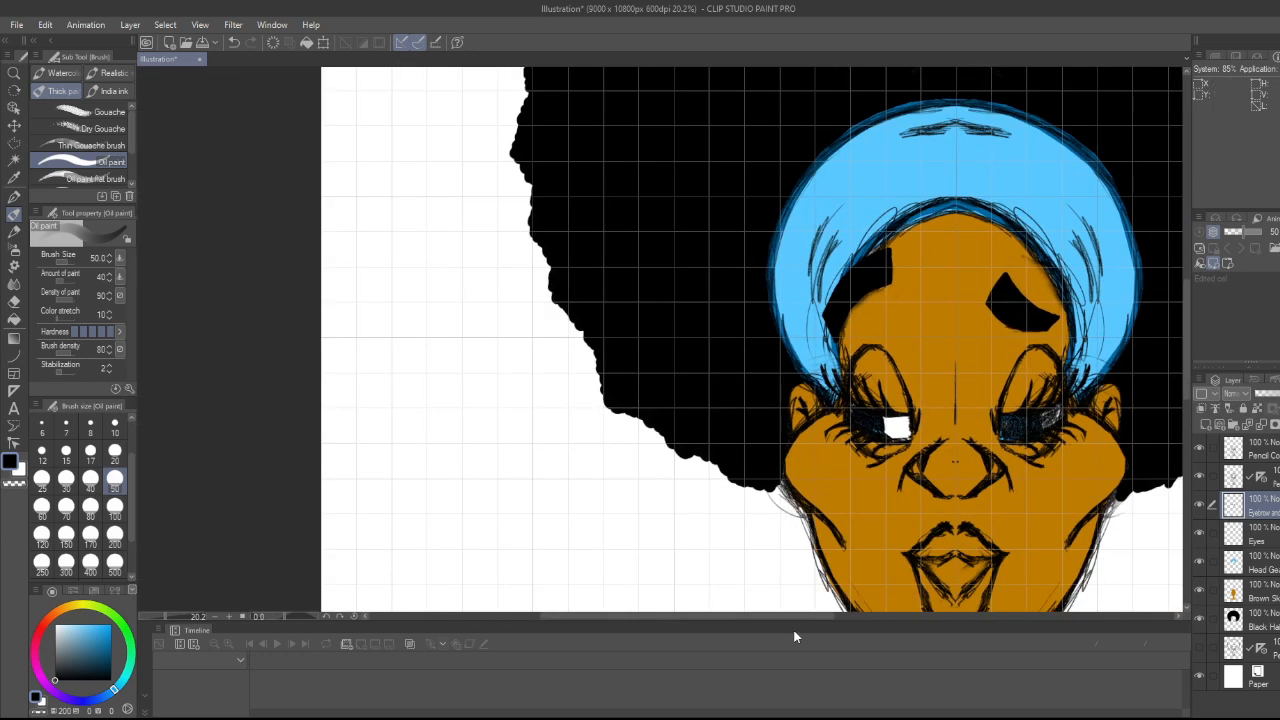
drag(798, 617, 866, 638)
scroll(716, 445, down, 5)
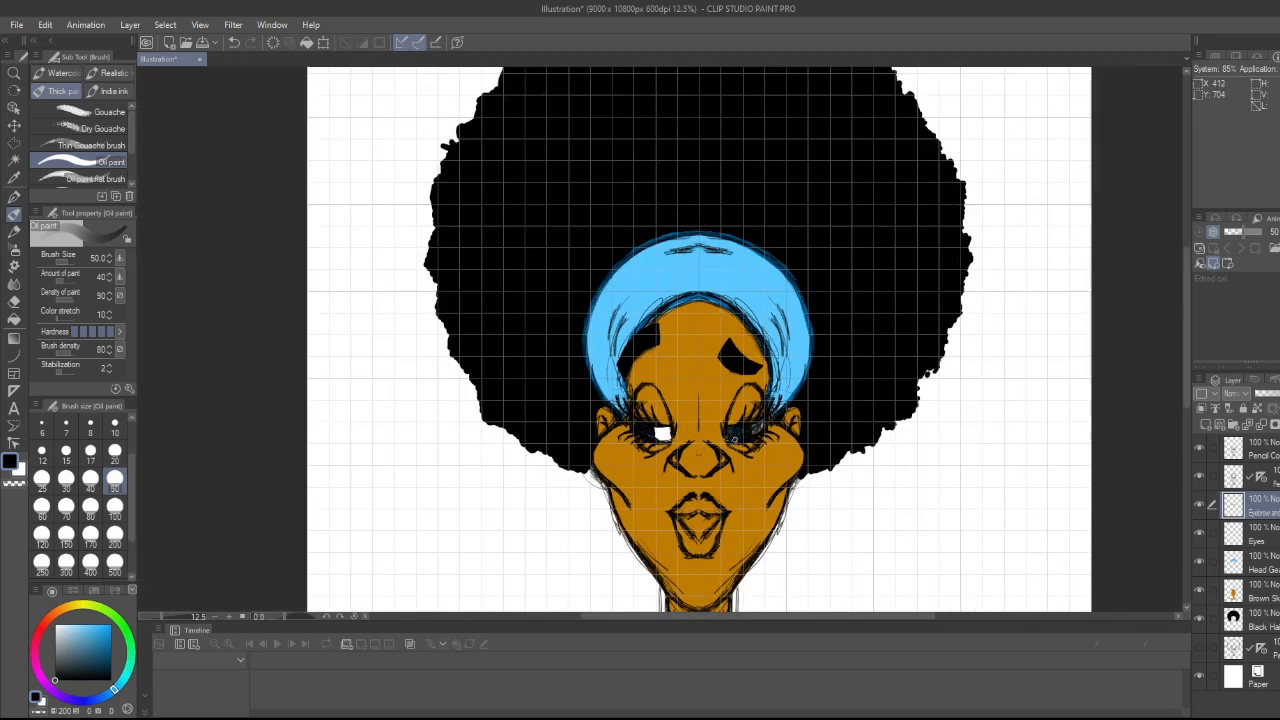
scroll(735, 322, up, 2)
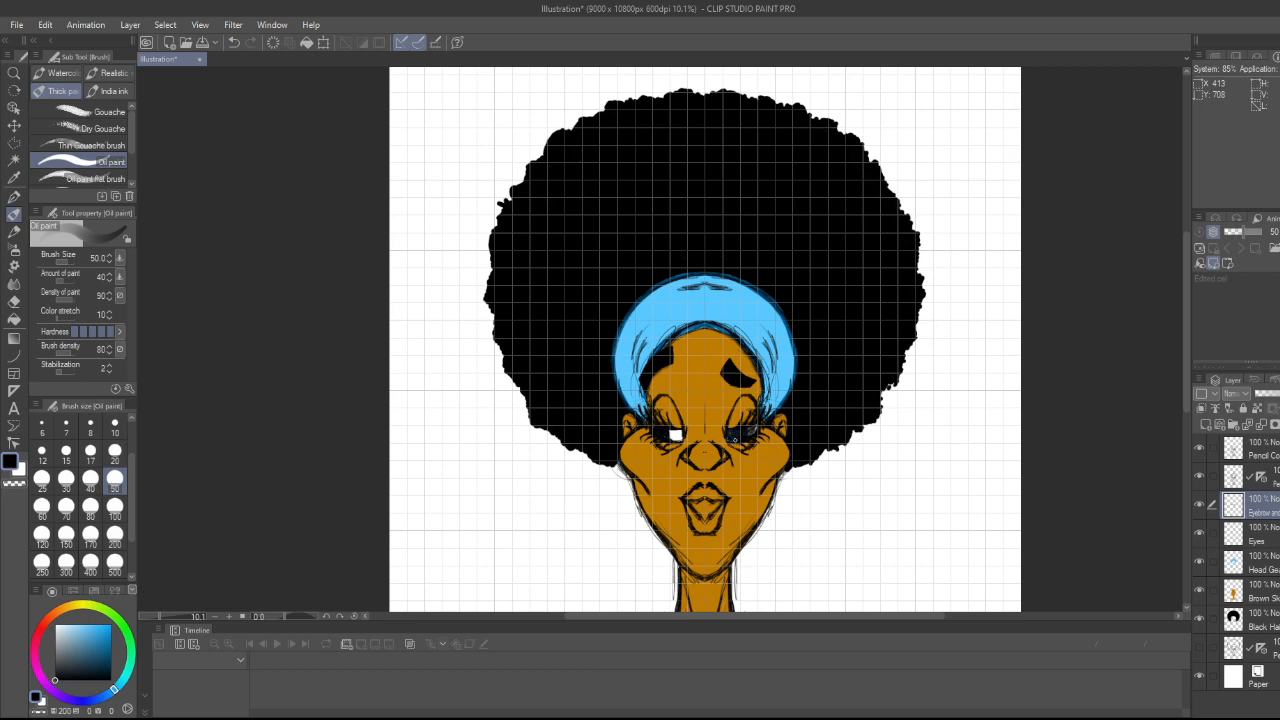
scroll(733, 437, up, 2)
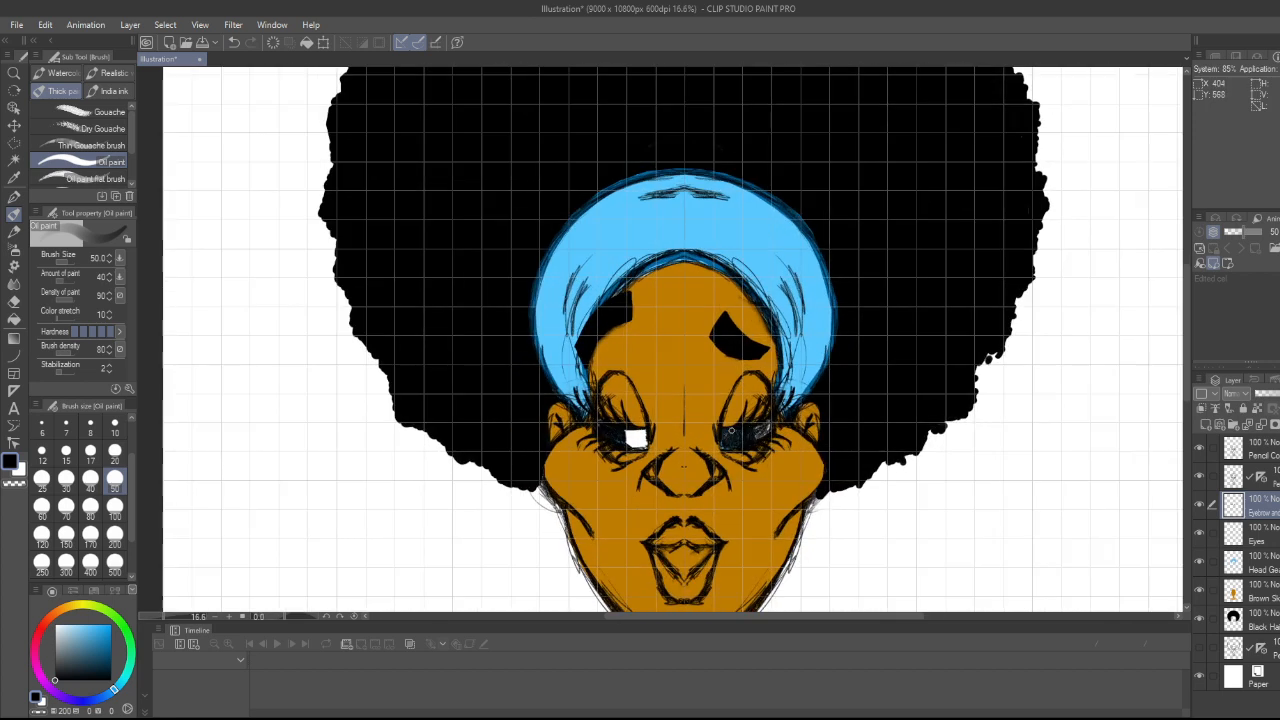
click(1252, 570)
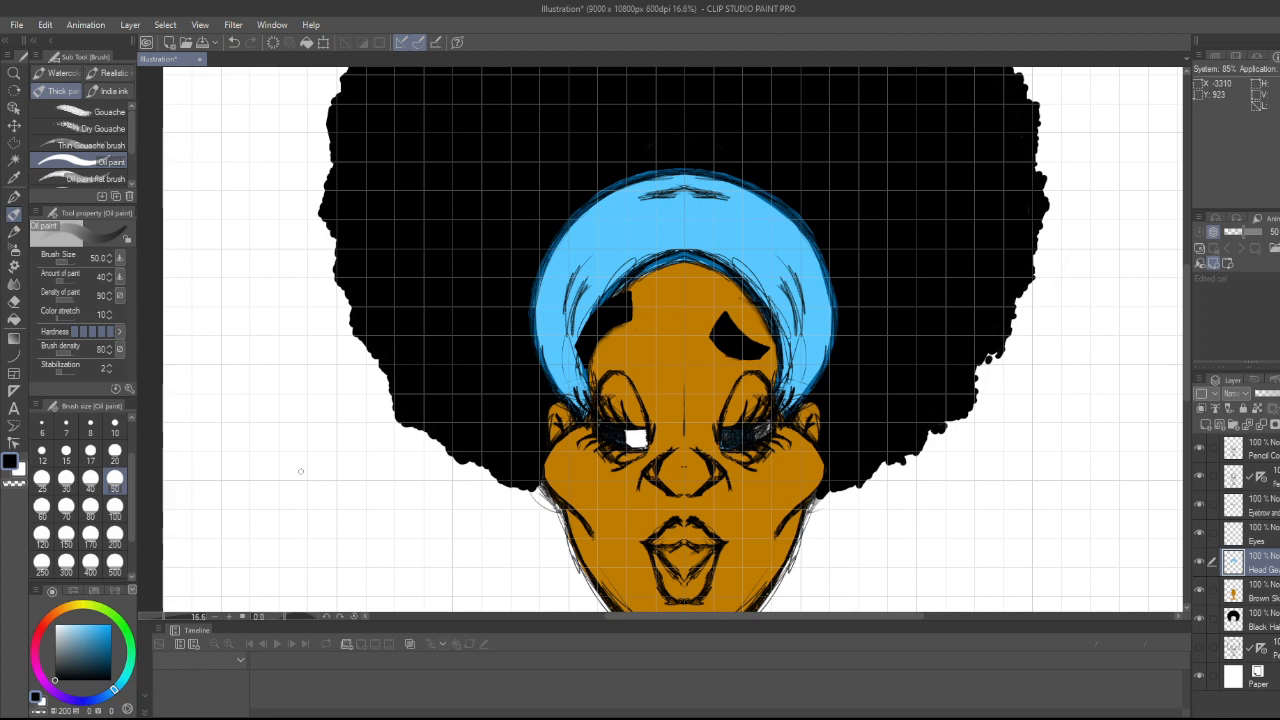
click(84, 608)
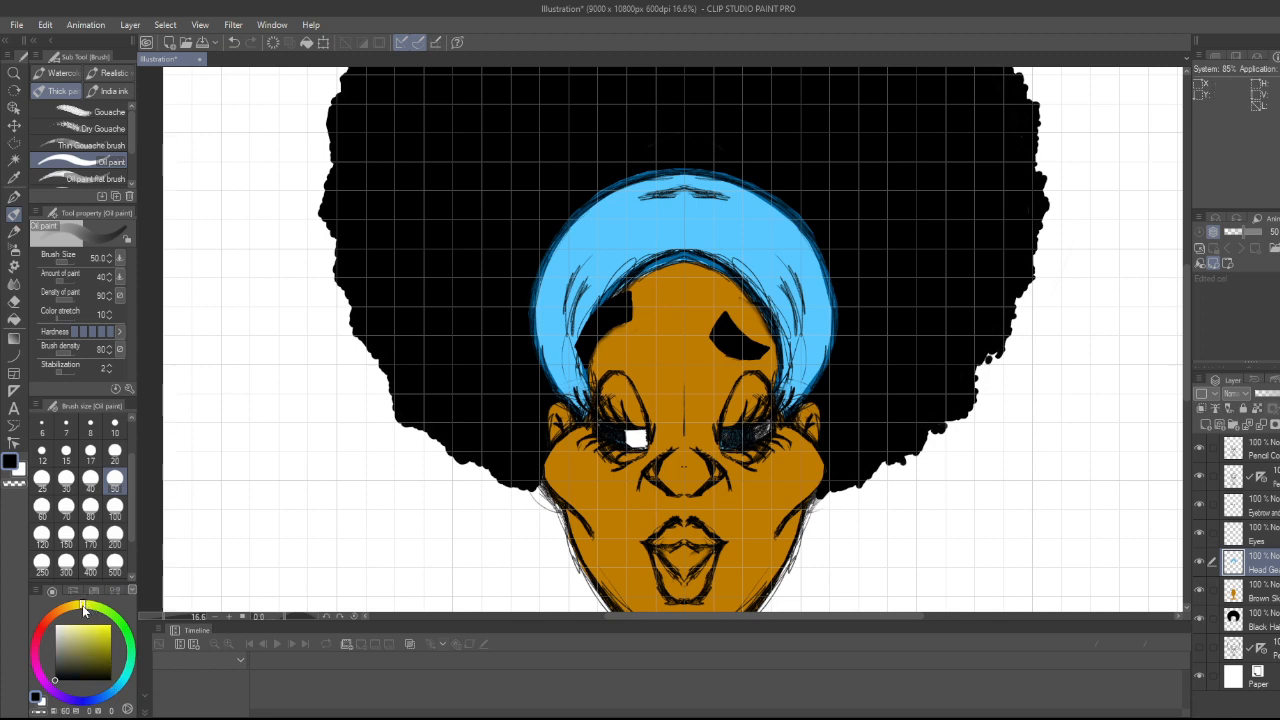
click(108, 625)
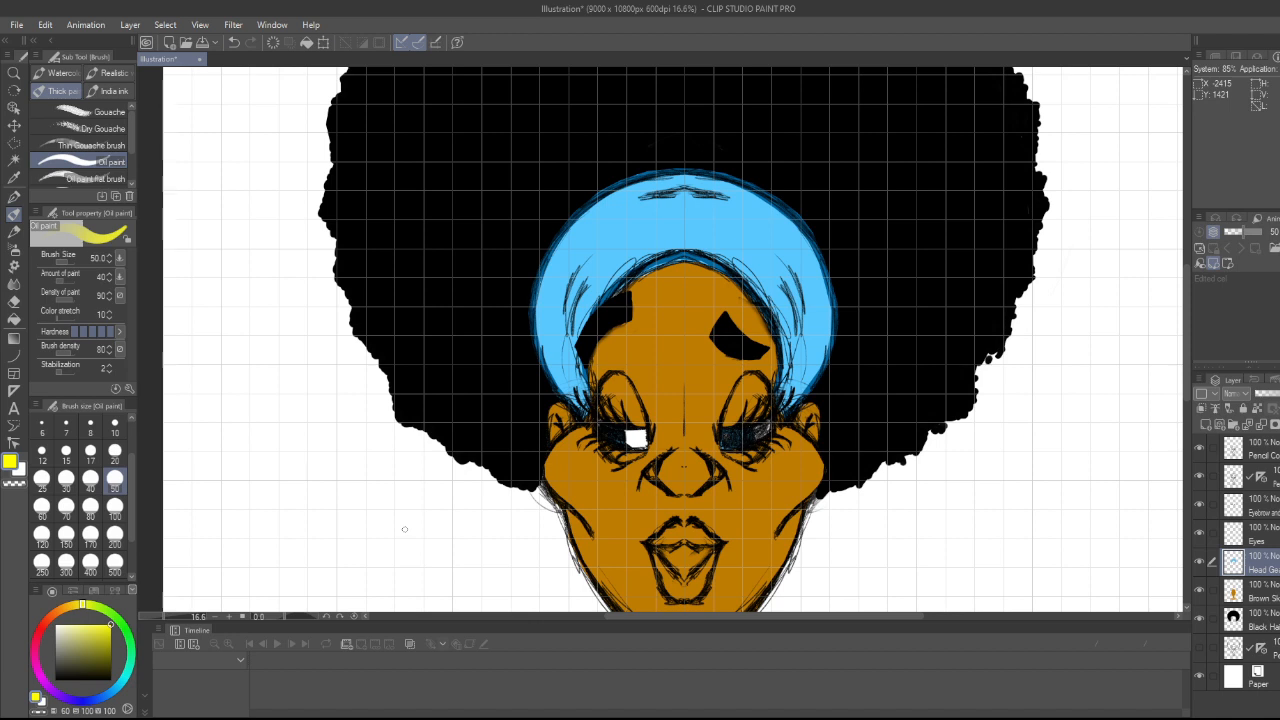
key(g)
click(650, 215)
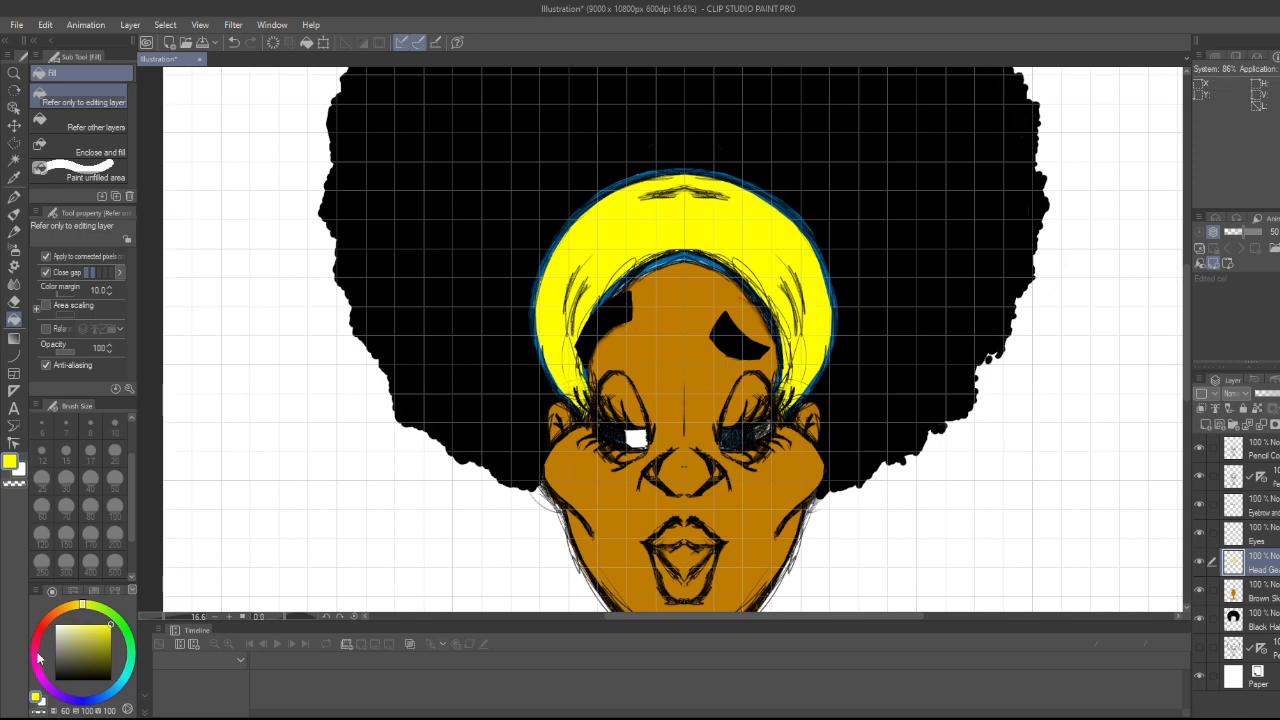
- Recolour the headband's dark blue outer shading band with bright red
click(50, 618)
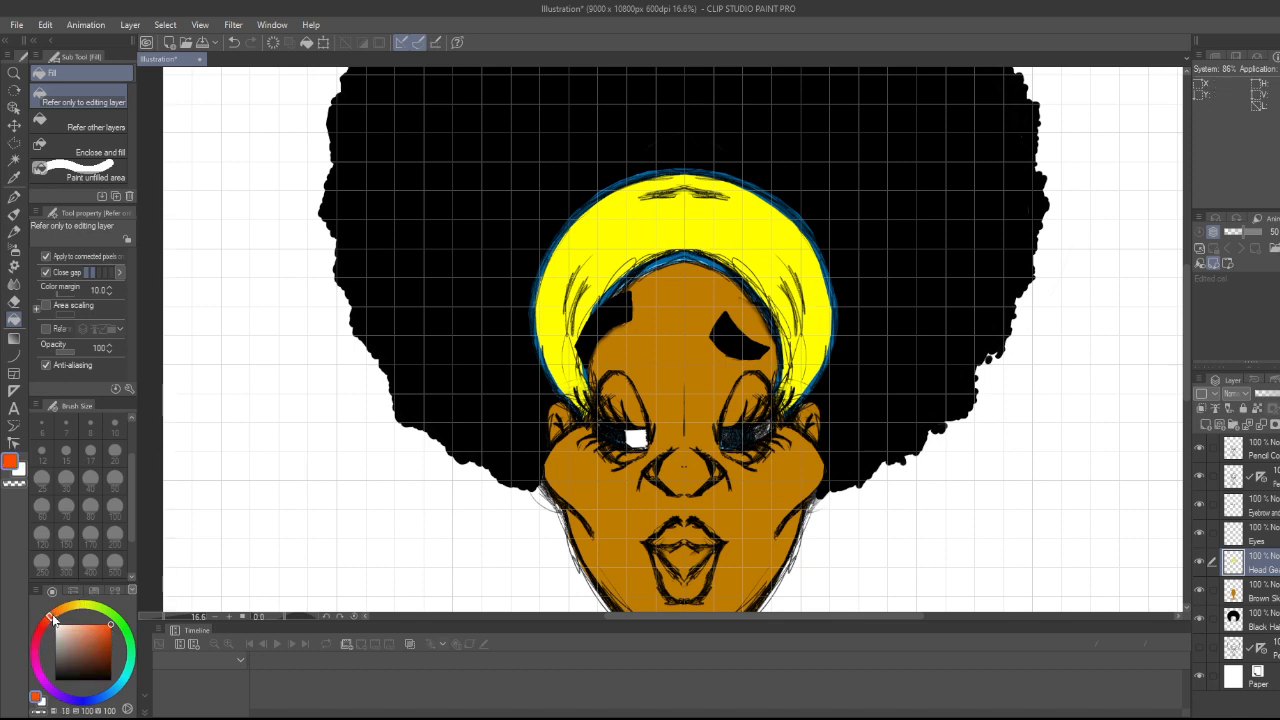
drag(53, 619, 44, 624)
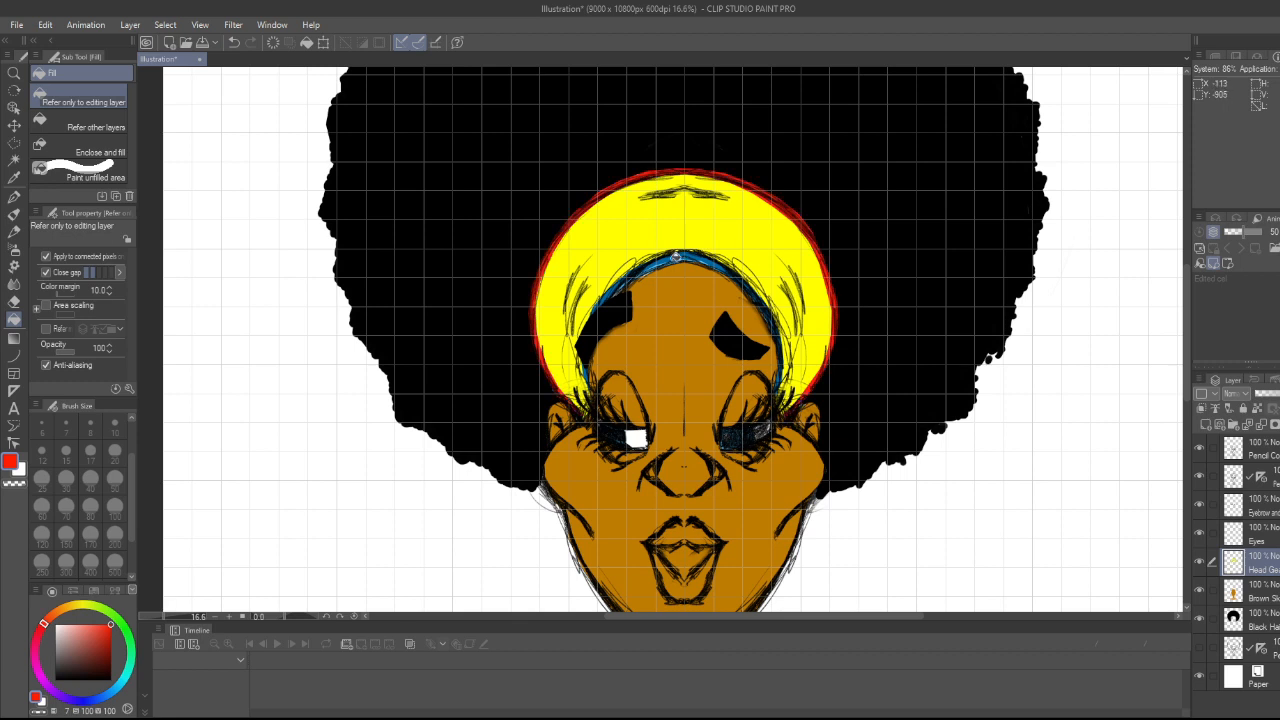
- Examine the headband's red trim and the face, both close up and within the whole portrait
scroll(705, 370, down, 3)
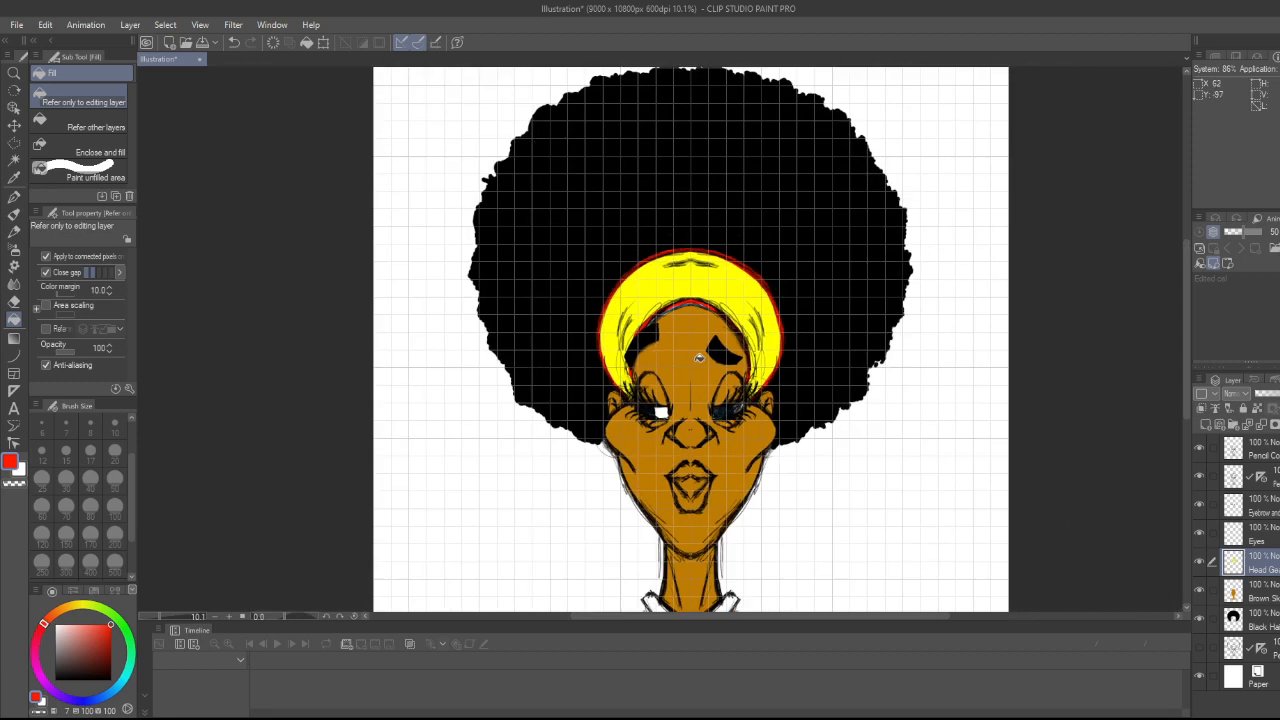
scroll(696, 349, up, 3)
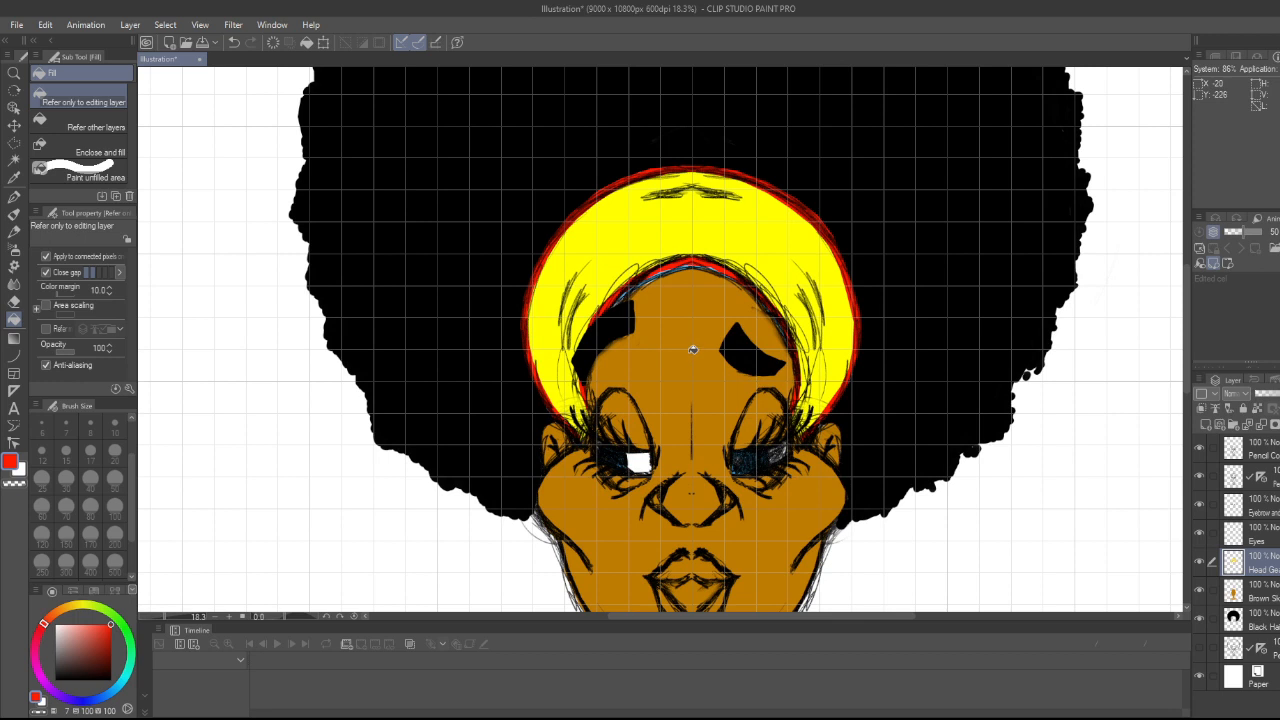
scroll(745, 492, down, 2)
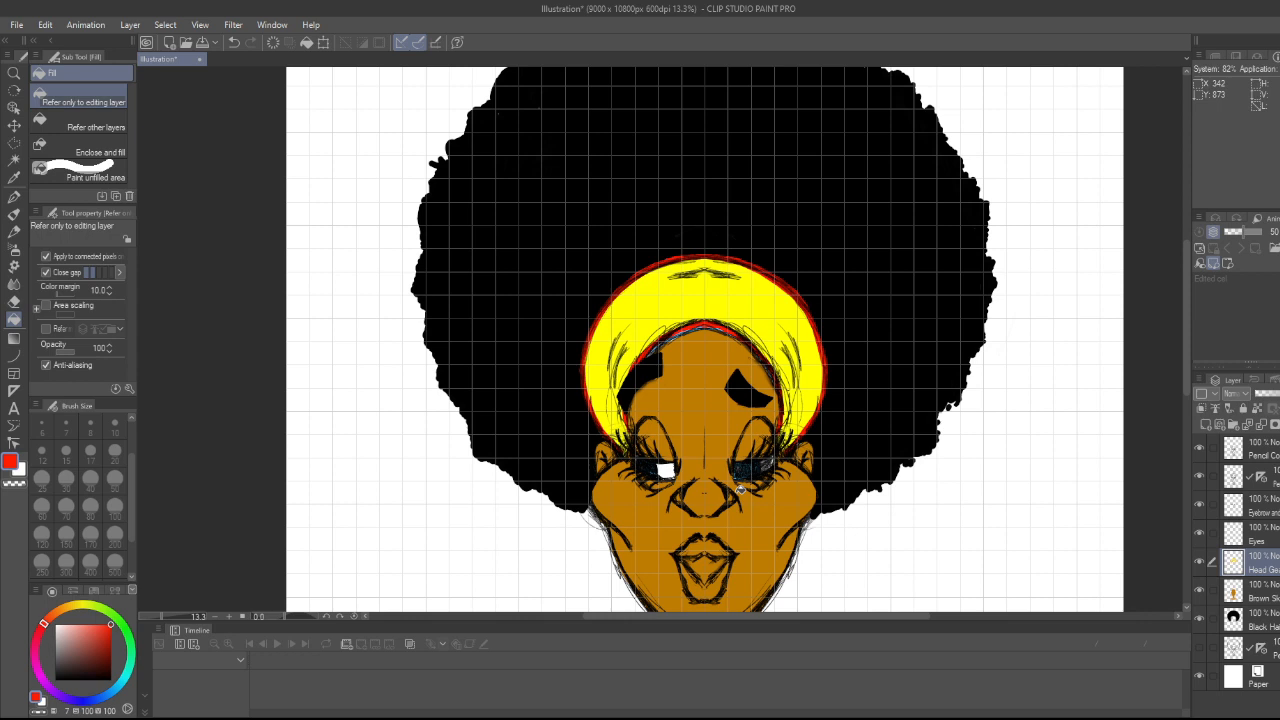
scroll(738, 491, down, 2)
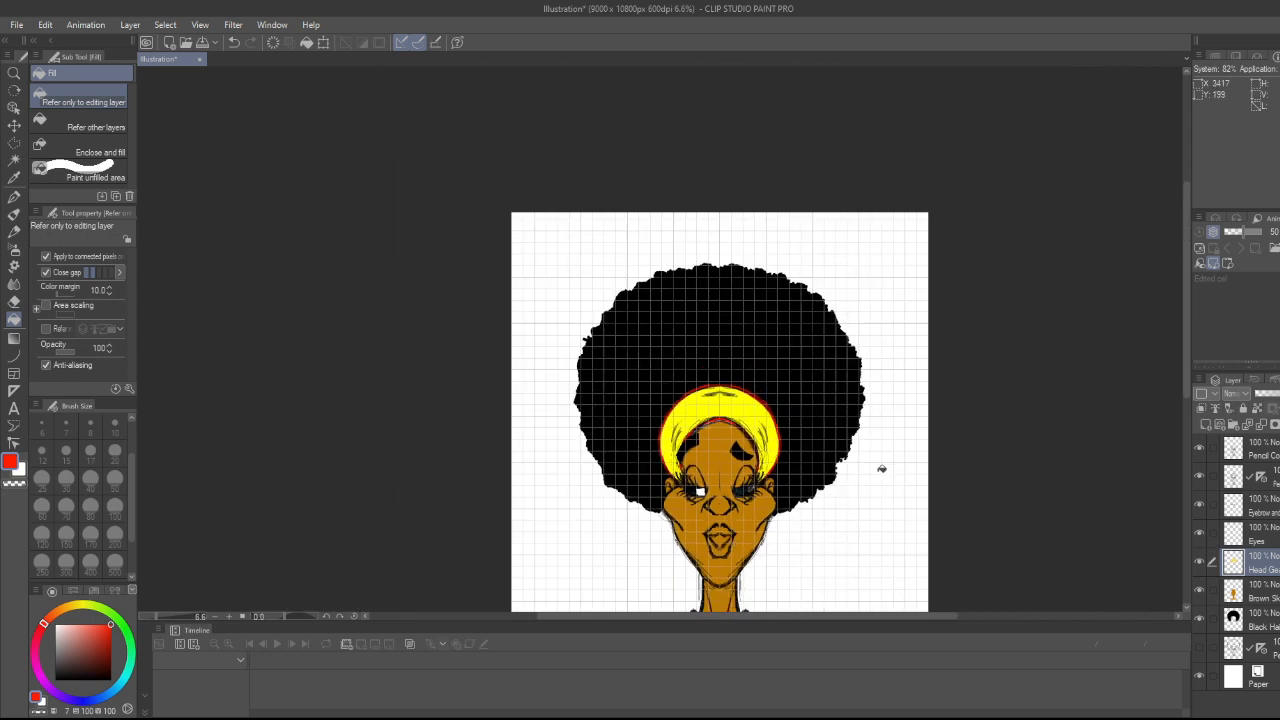
scroll(746, 520, up, 1)
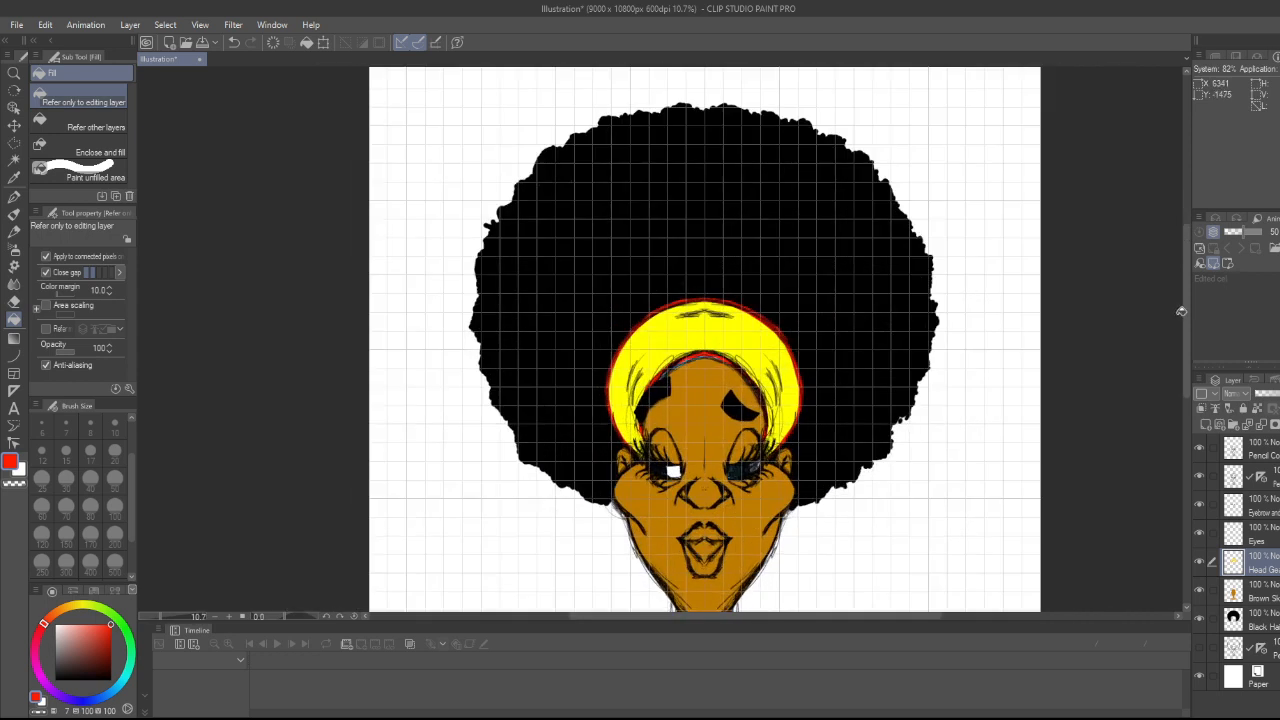
drag(1185, 311, 1186, 350)
scroll(818, 365, up, 3)
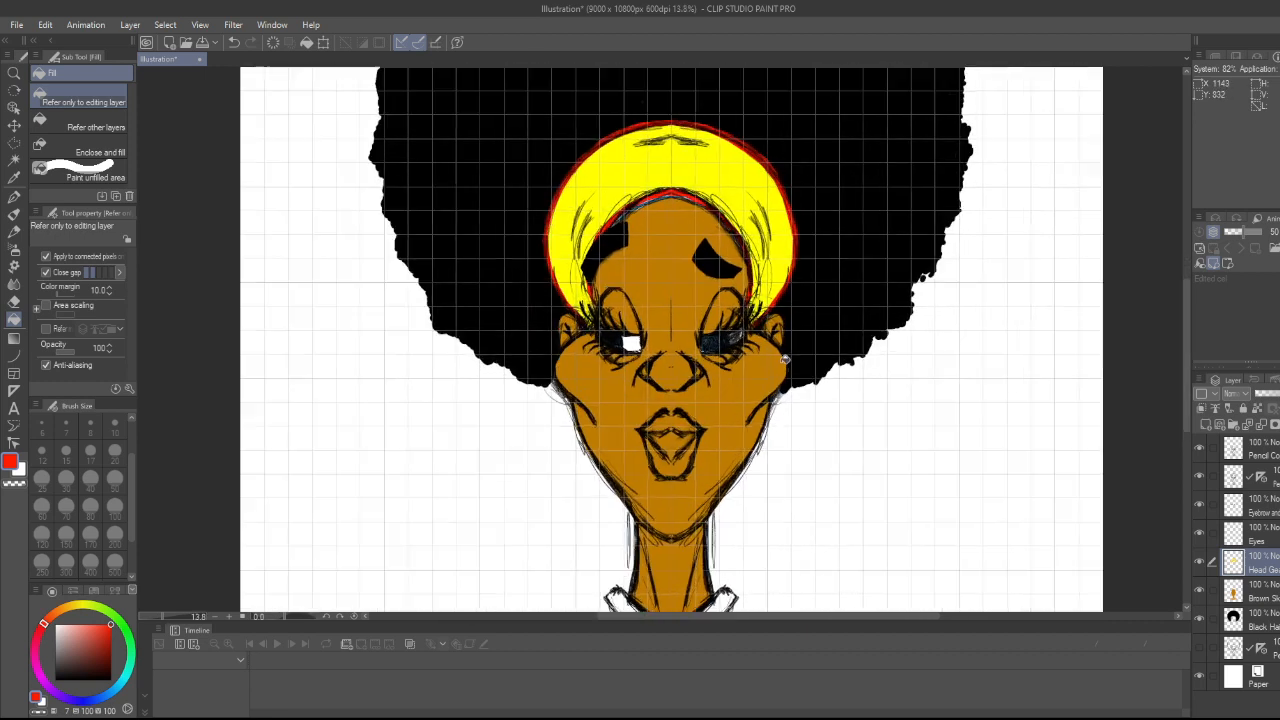
scroll(508, 402, up, 2)
scroll(763, 441, down, 2)
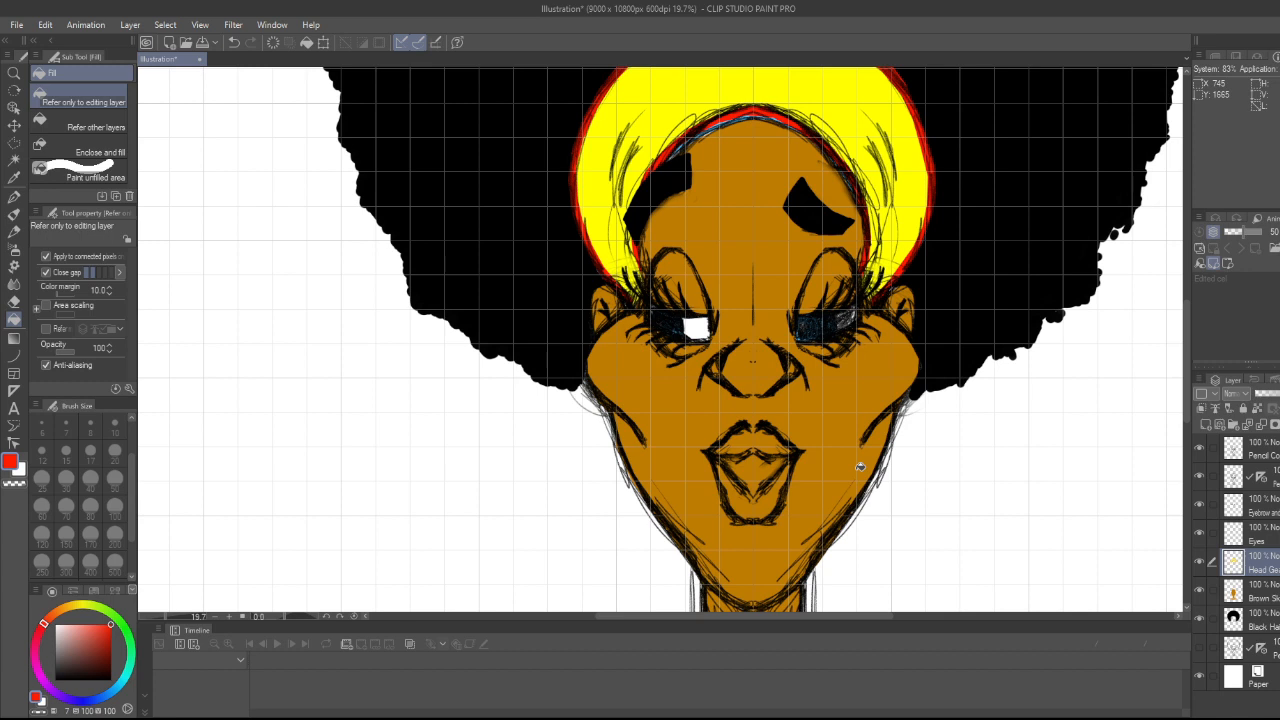
- Add a new layer named Lips directly above the eyebrow layer
click(1278, 509)
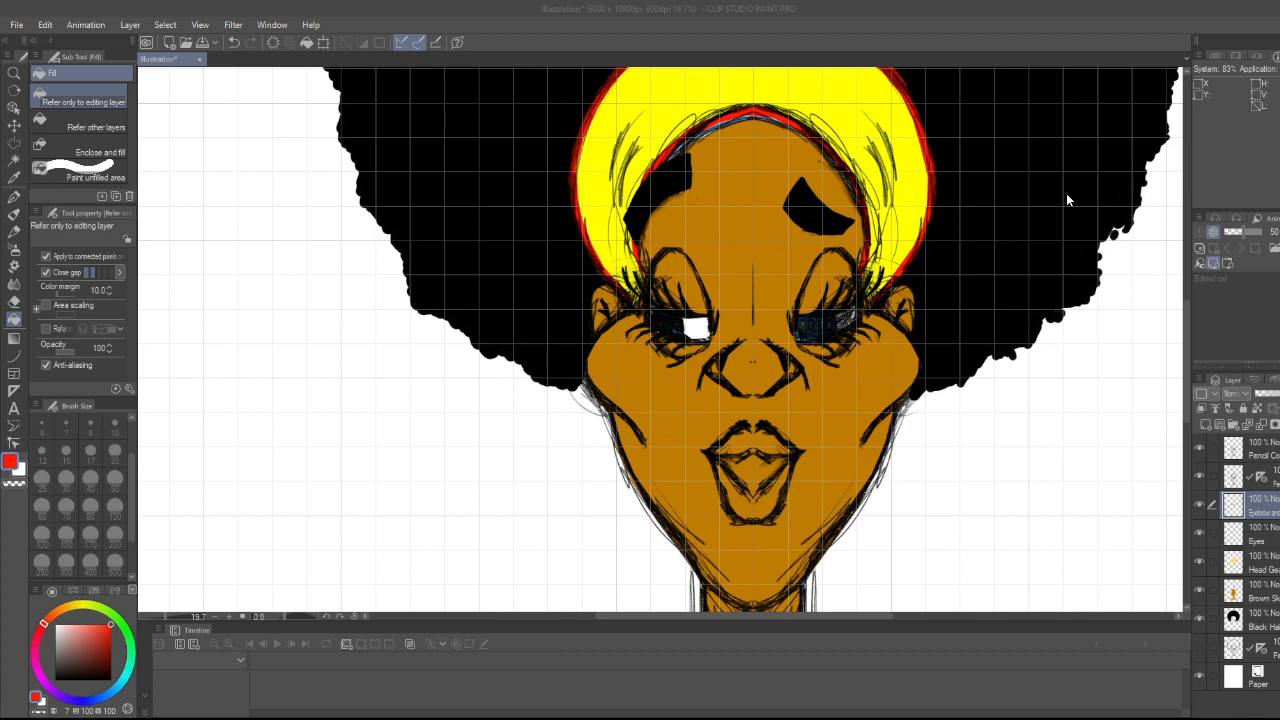
key(Return)
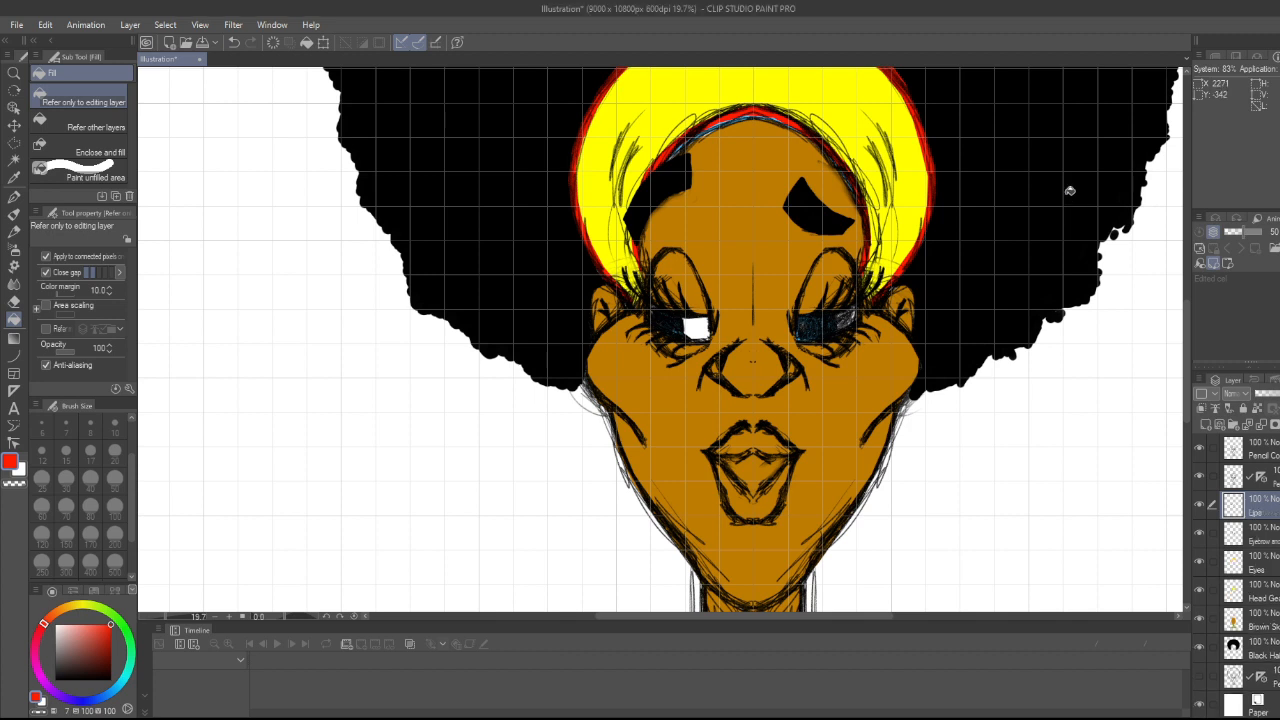
scroll(808, 500, up, 2)
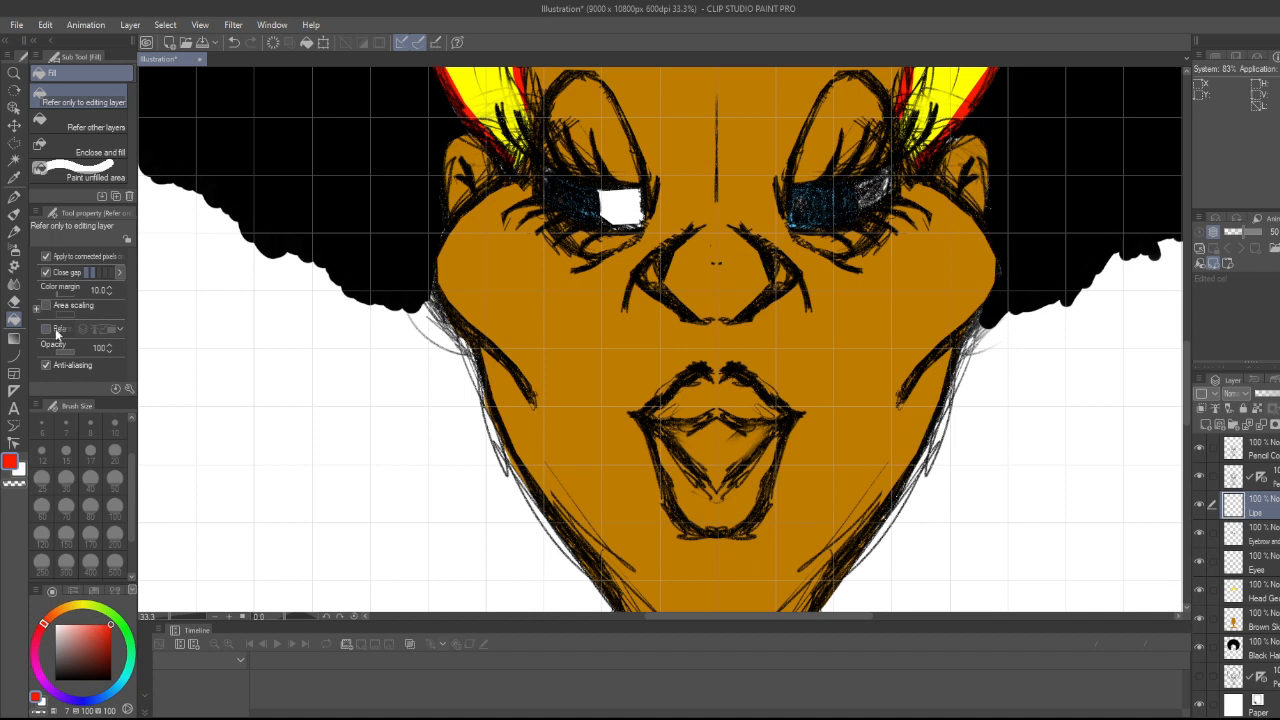
- Trace a closed Polyline selection along the outer outline of the upper and lower lips
click(12, 144)
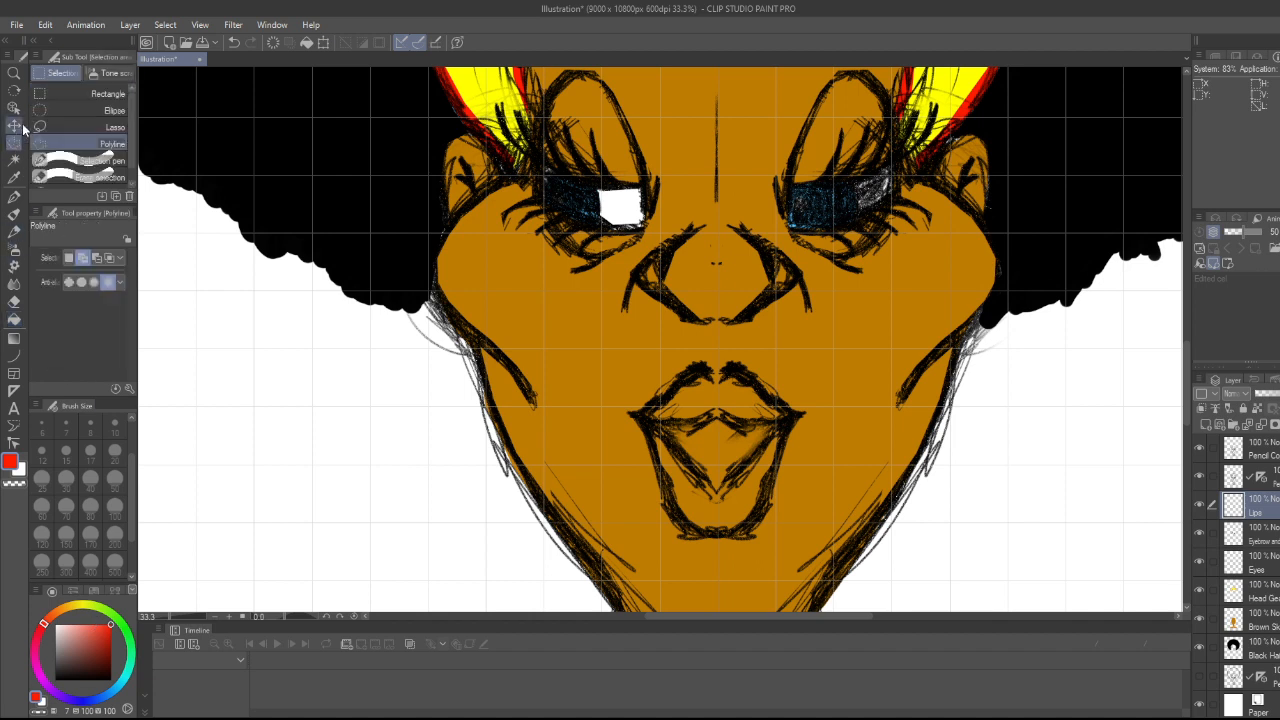
click(629, 413)
click(639, 424)
click(648, 442)
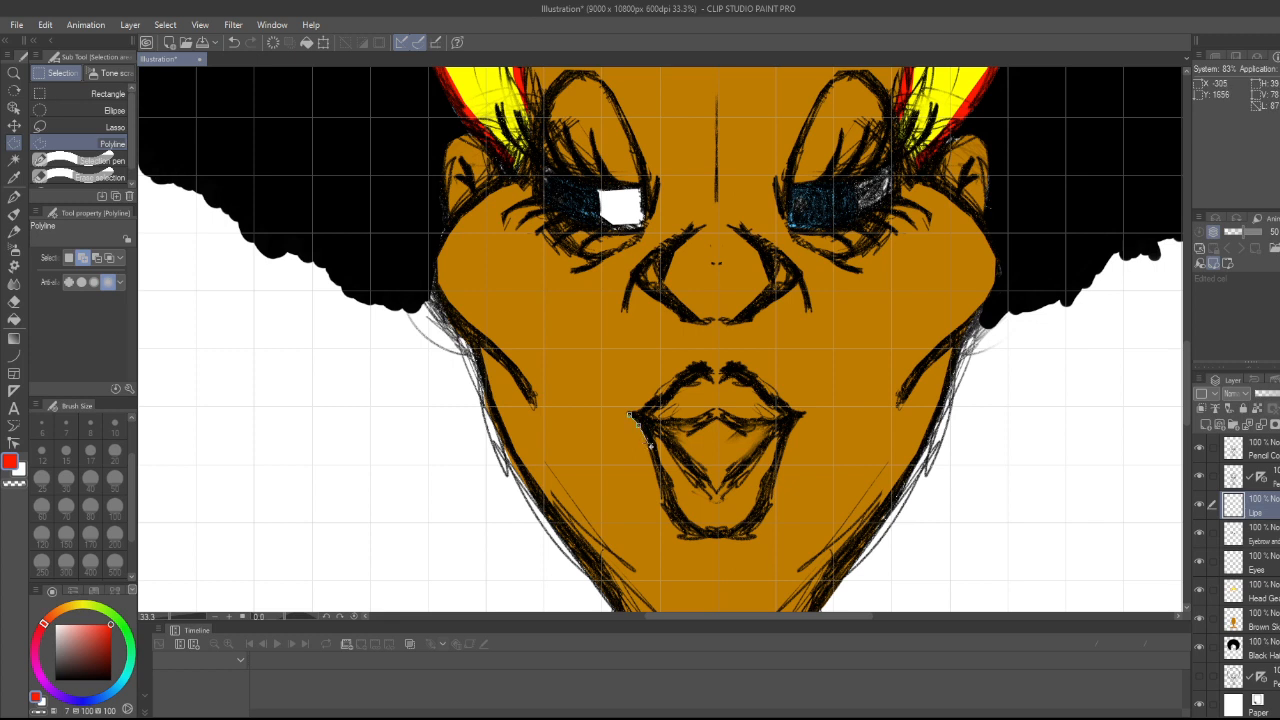
click(652, 457)
click(718, 539)
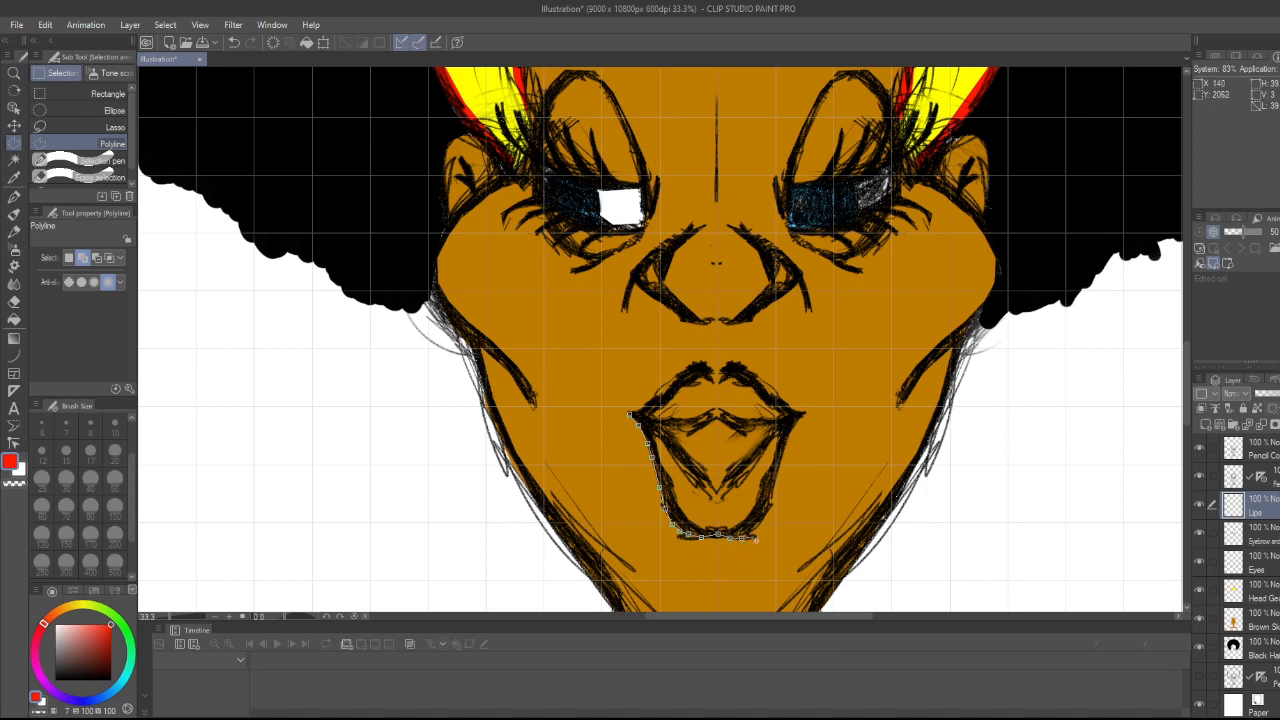
click(756, 532)
click(769, 506)
click(785, 409)
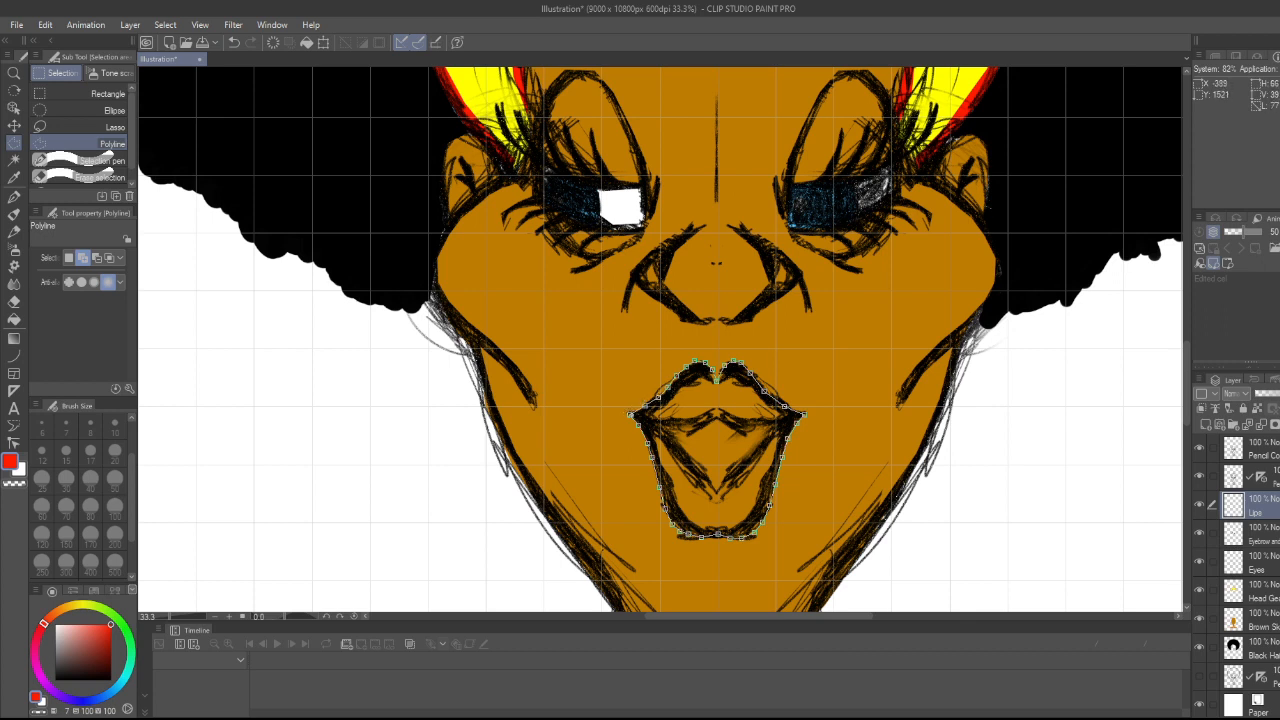
click(631, 413)
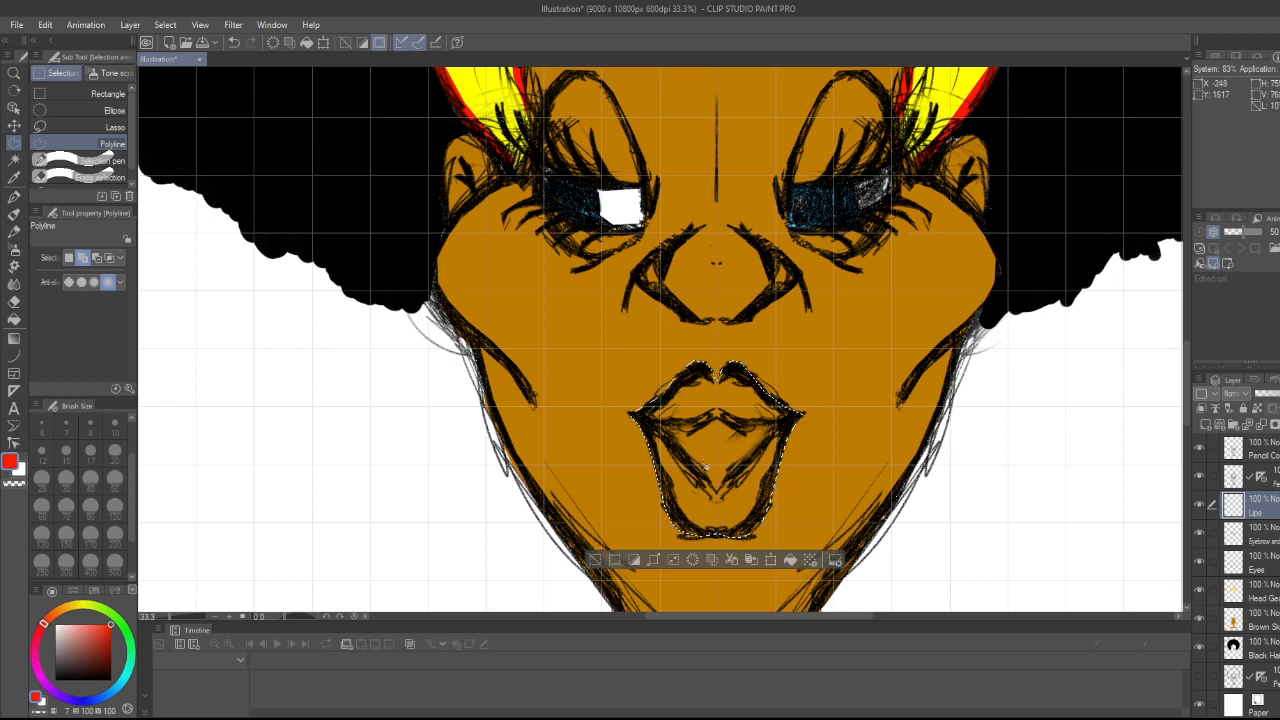
- Fill the selected lips with red on the Lips layer and clear the selection
click(795, 561)
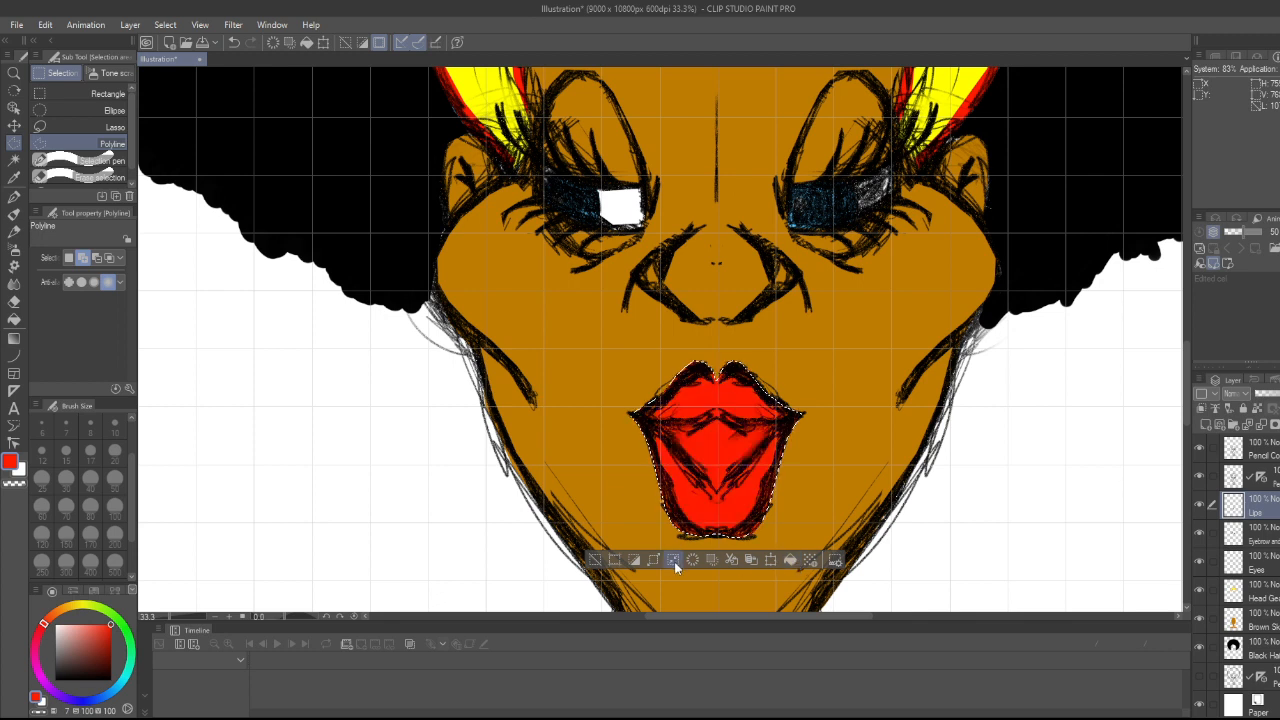
click(597, 562)
scroll(766, 472, down, 4)
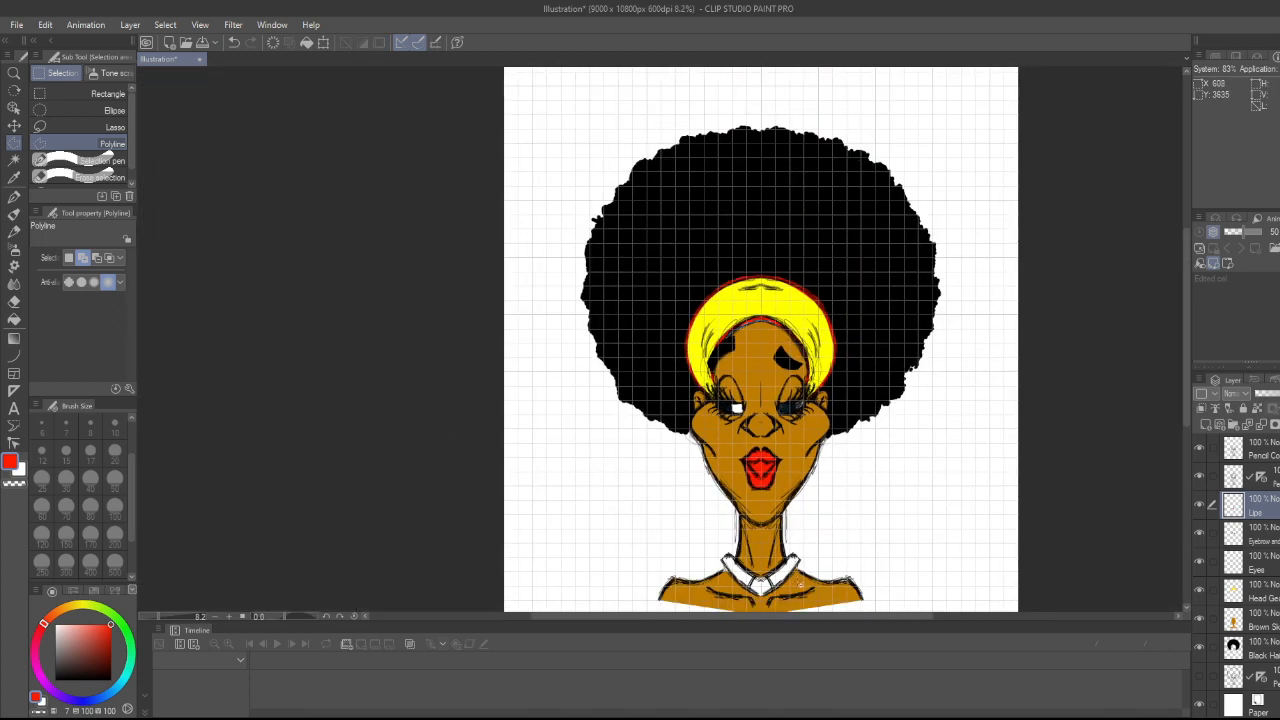
- Add a new layer named Teeth directly above the Lips layer
scroll(786, 520, up, 3)
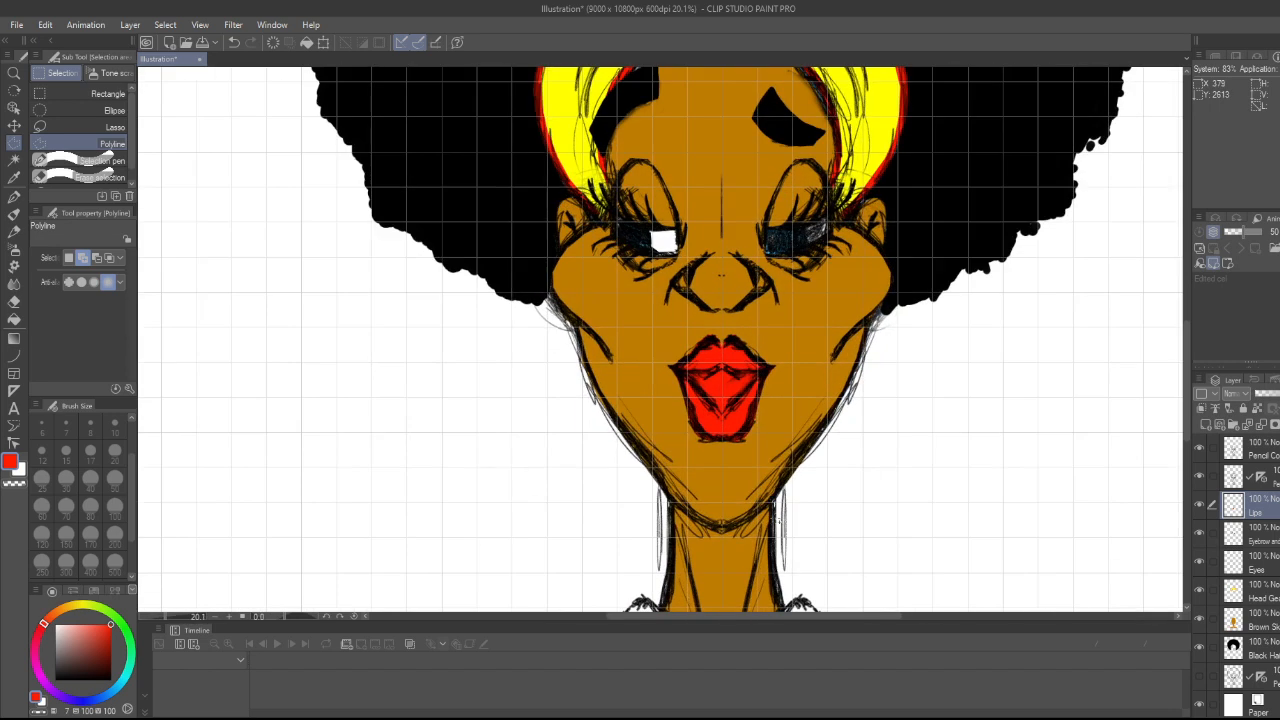
scroll(731, 347, up, 3)
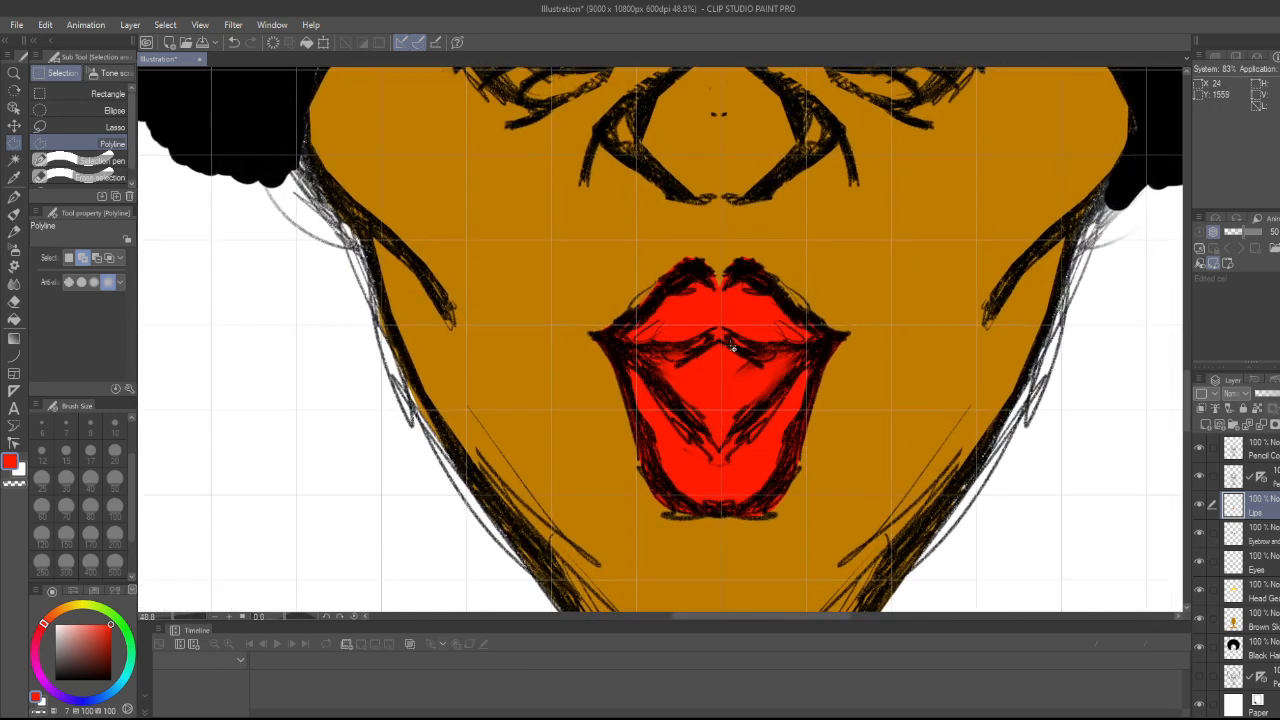
scroll(731, 347, up, 1)
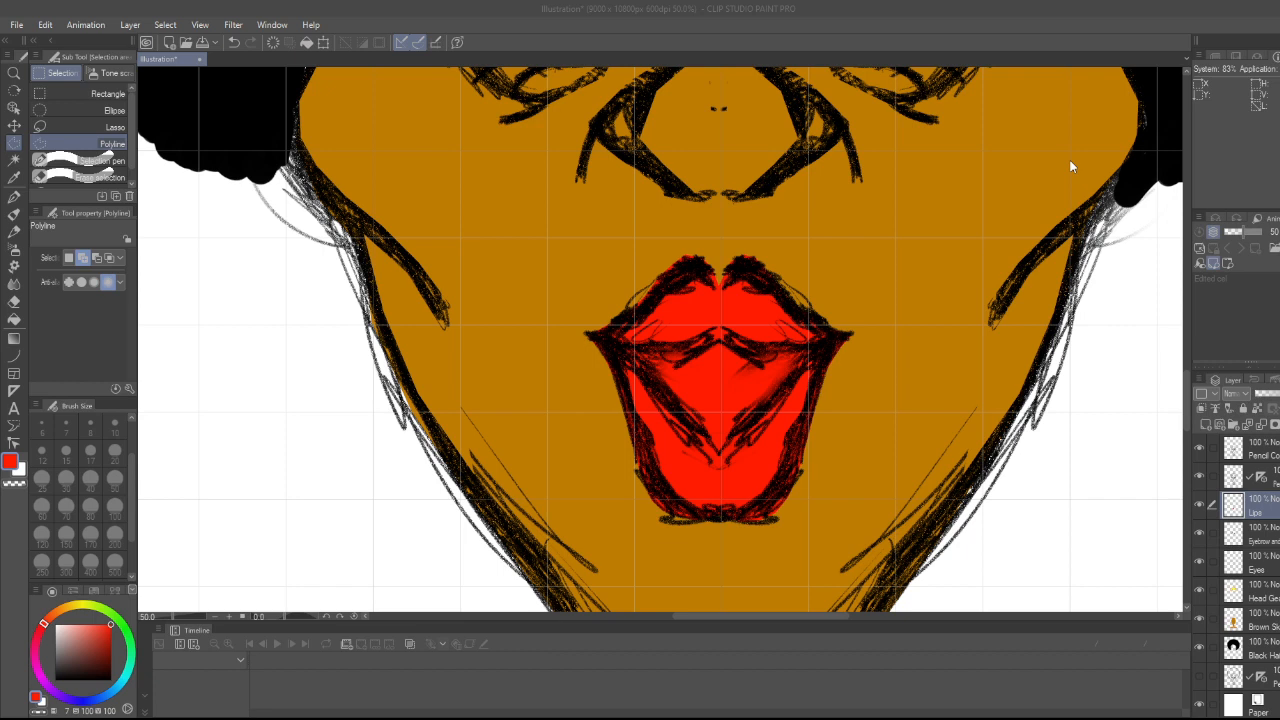
key(Return)
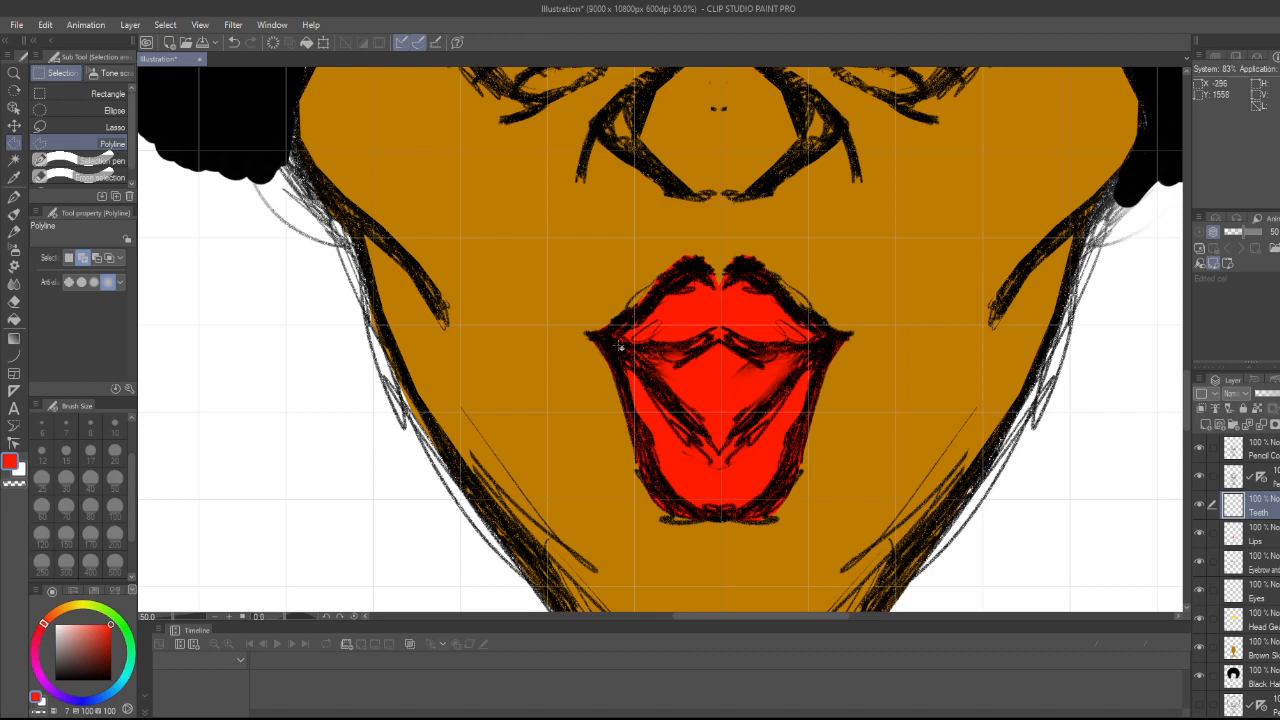
- Trace a closed Polyline selection around the V-shaped mouth opening between the upper and lower lips
click(617, 347)
click(637, 366)
click(659, 390)
click(680, 413)
click(698, 433)
click(719, 461)
click(737, 431)
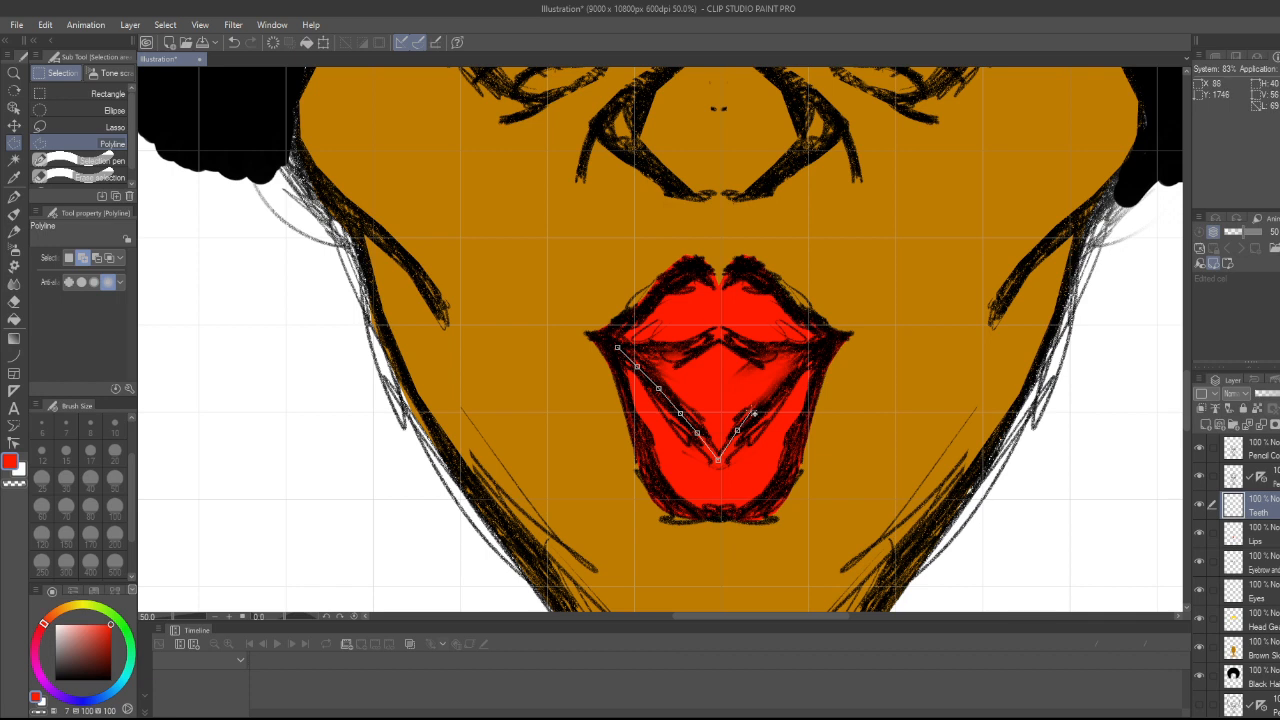
click(751, 411)
click(776, 381)
click(797, 361)
click(810, 345)
click(790, 348)
click(769, 349)
click(746, 344)
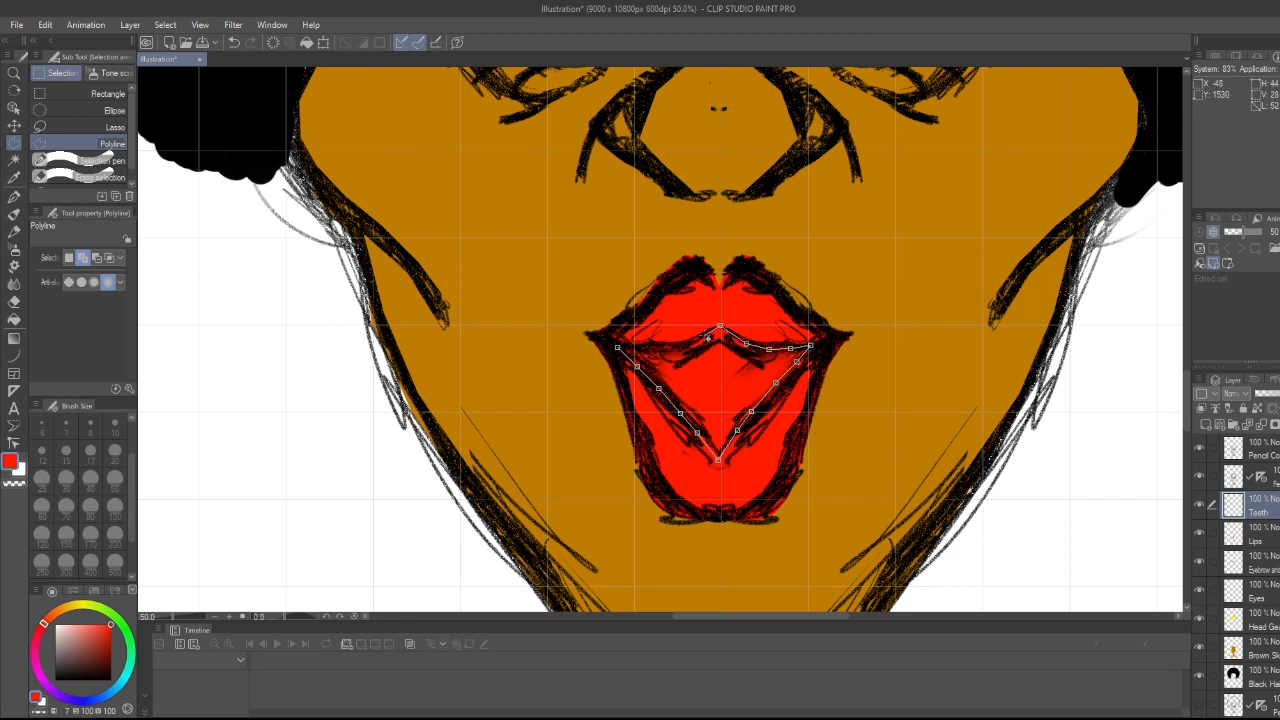
click(697, 341)
click(679, 348)
click(619, 347)
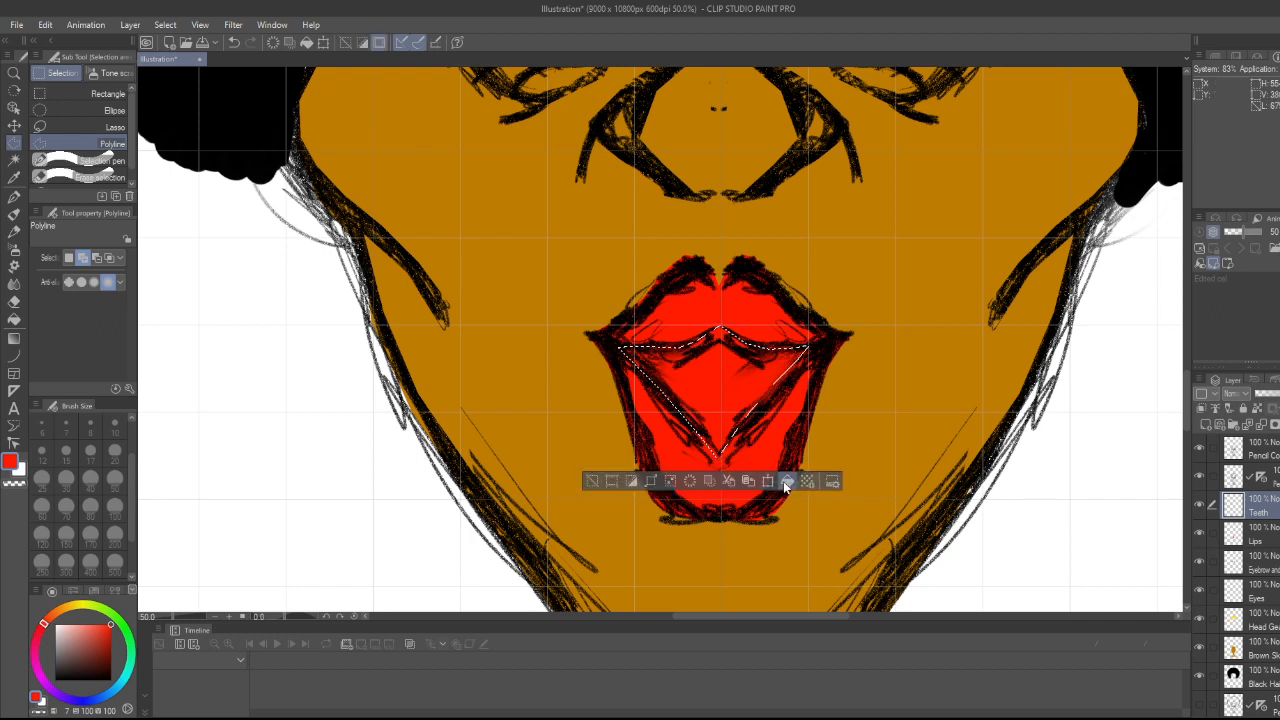
- Switch the drawing colour to white, fill the selected mouth opening on the Teeth layer, and clear the selection
key(x)
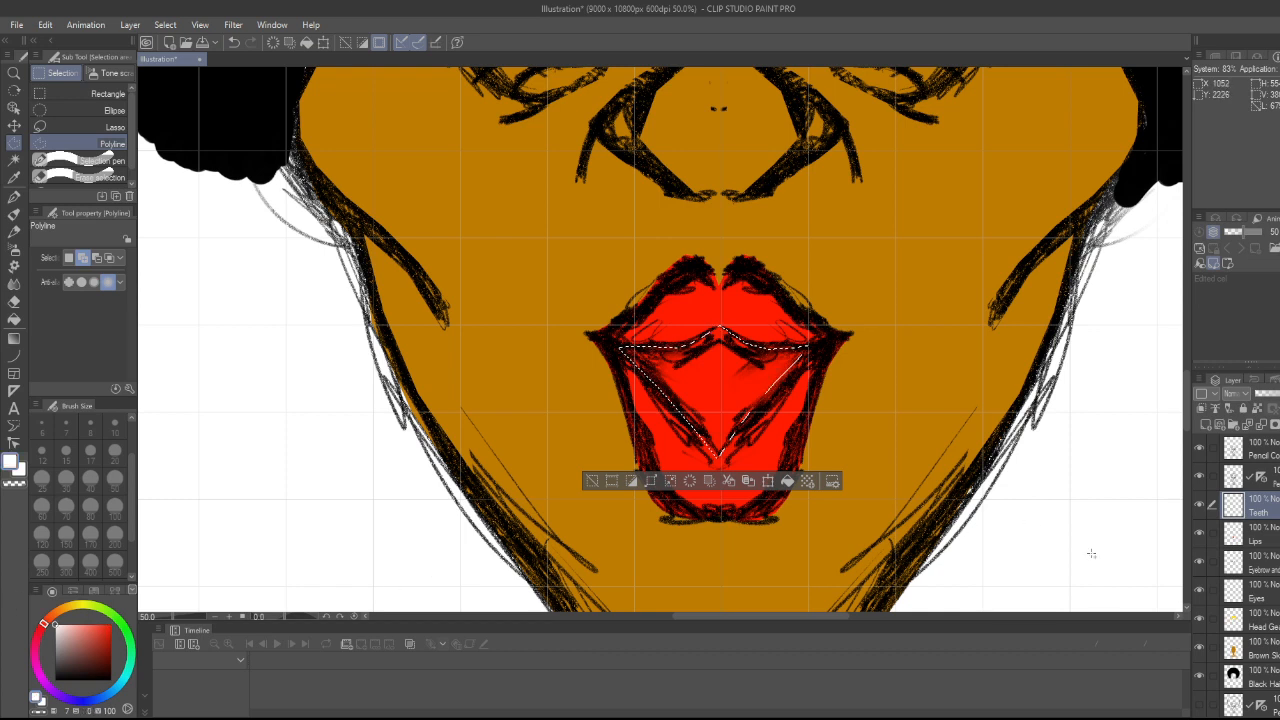
click(788, 482)
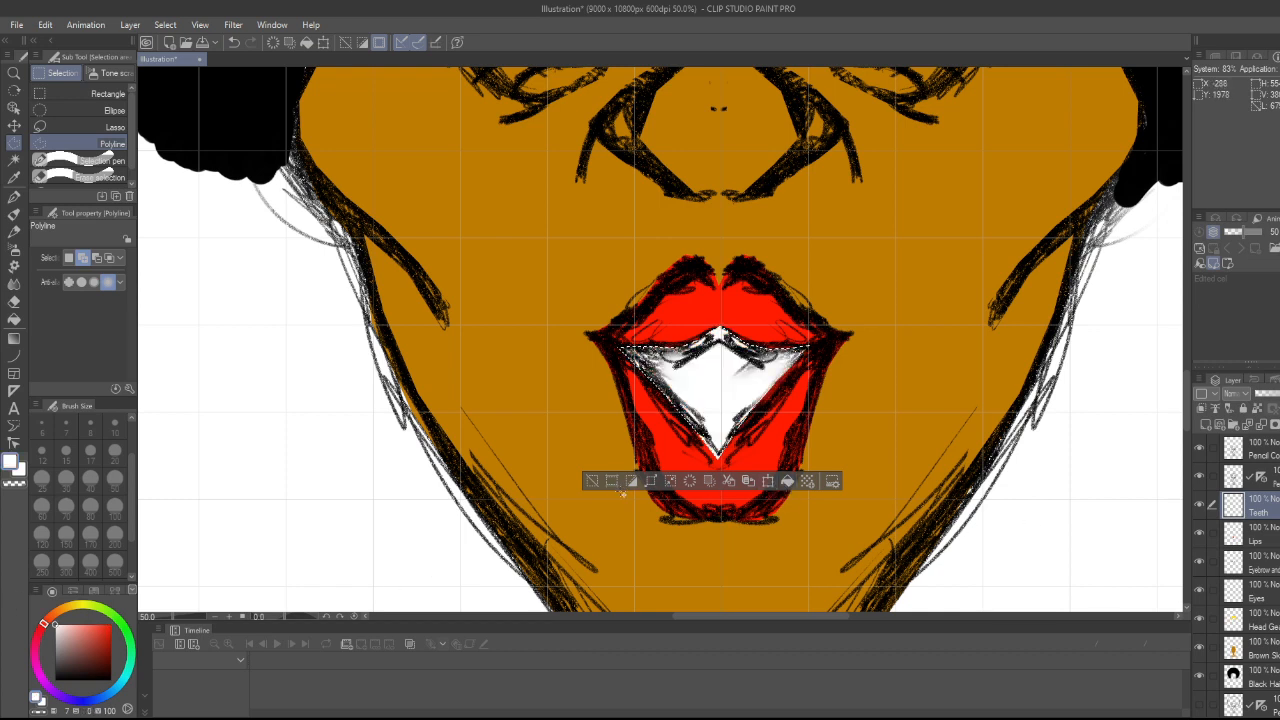
click(590, 483)
key(ctrl+0)
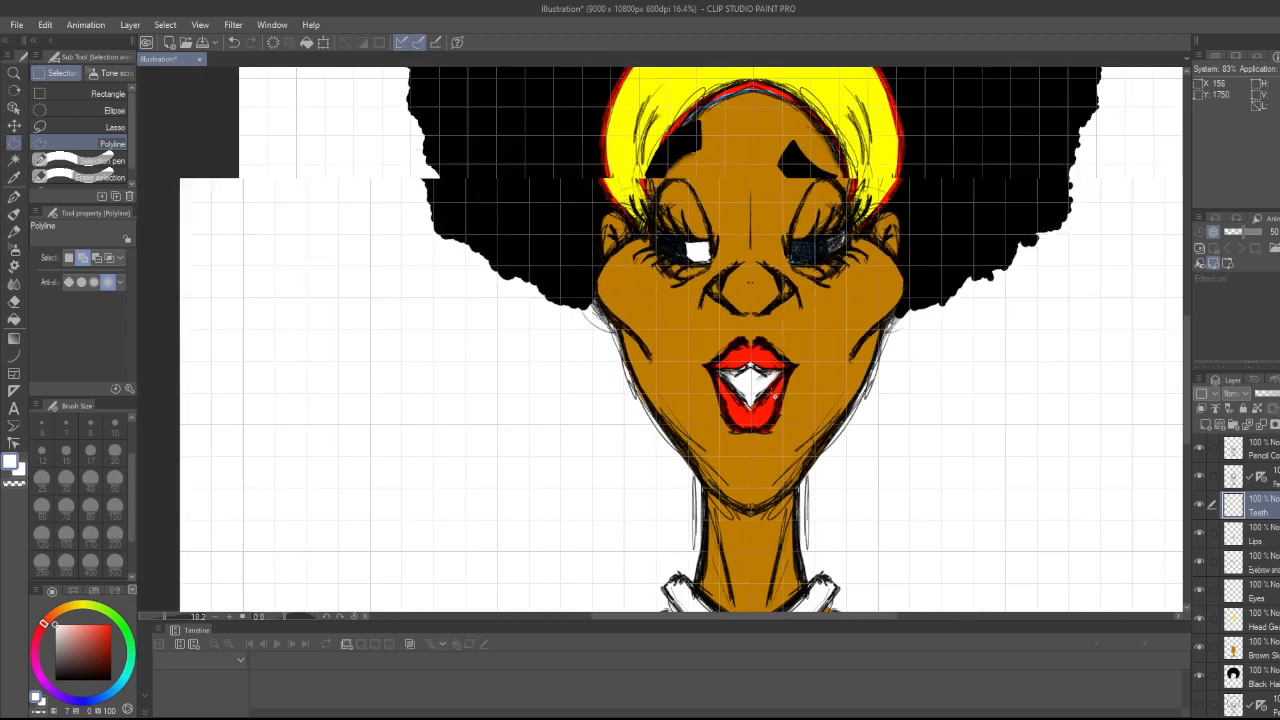
scroll(767, 441, up, 1)
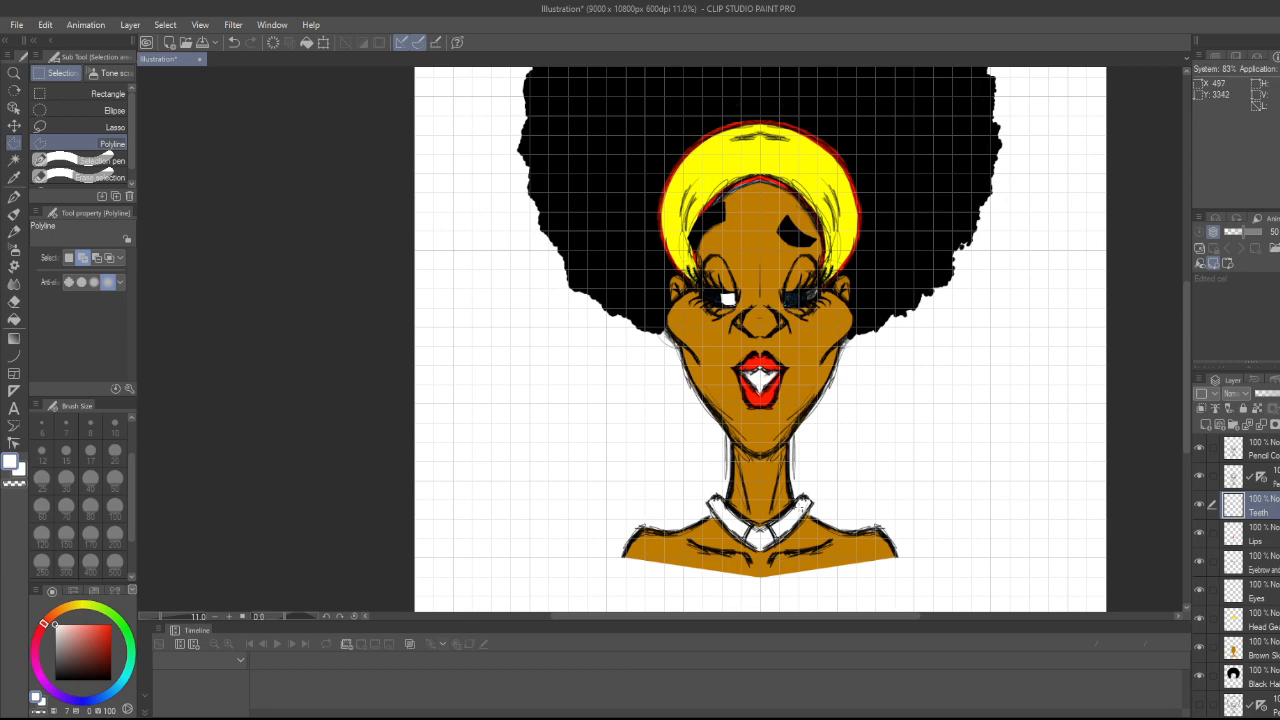
- Add a new layer named Bracelet directly above the Teeth layer
scroll(790, 565, up, 4)
scroll(802, 566, up, 2)
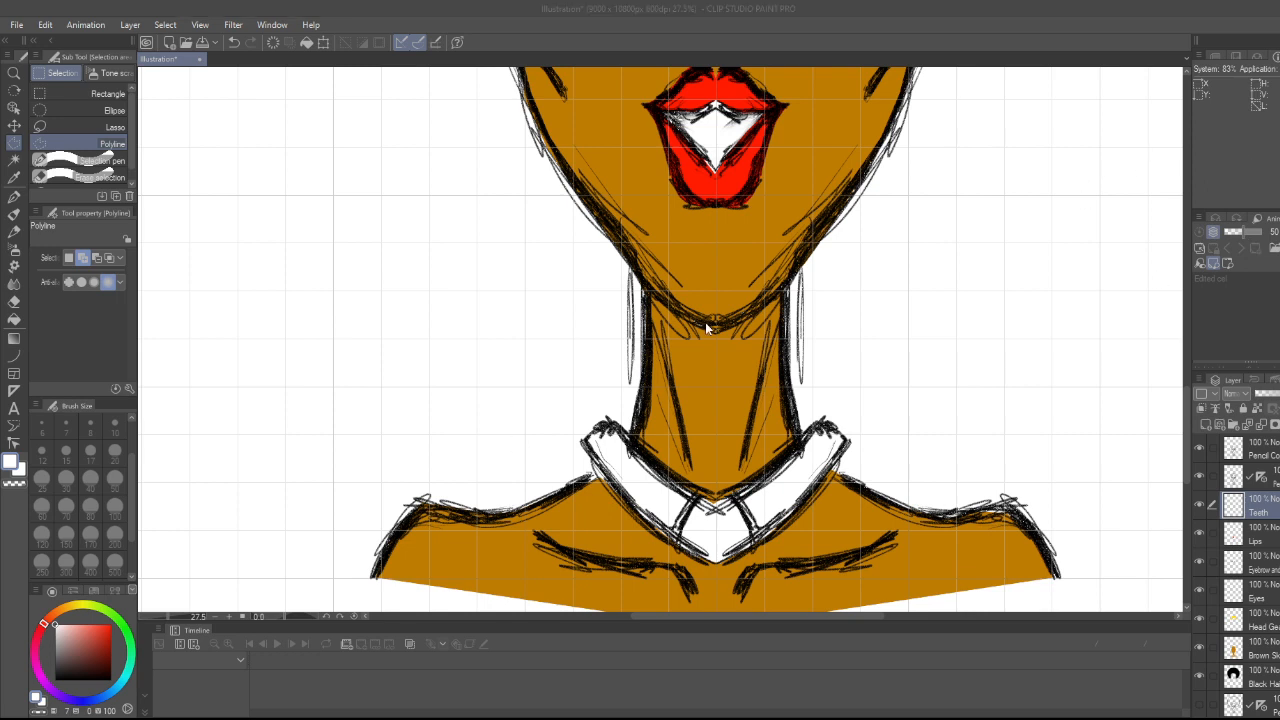
key(Return)
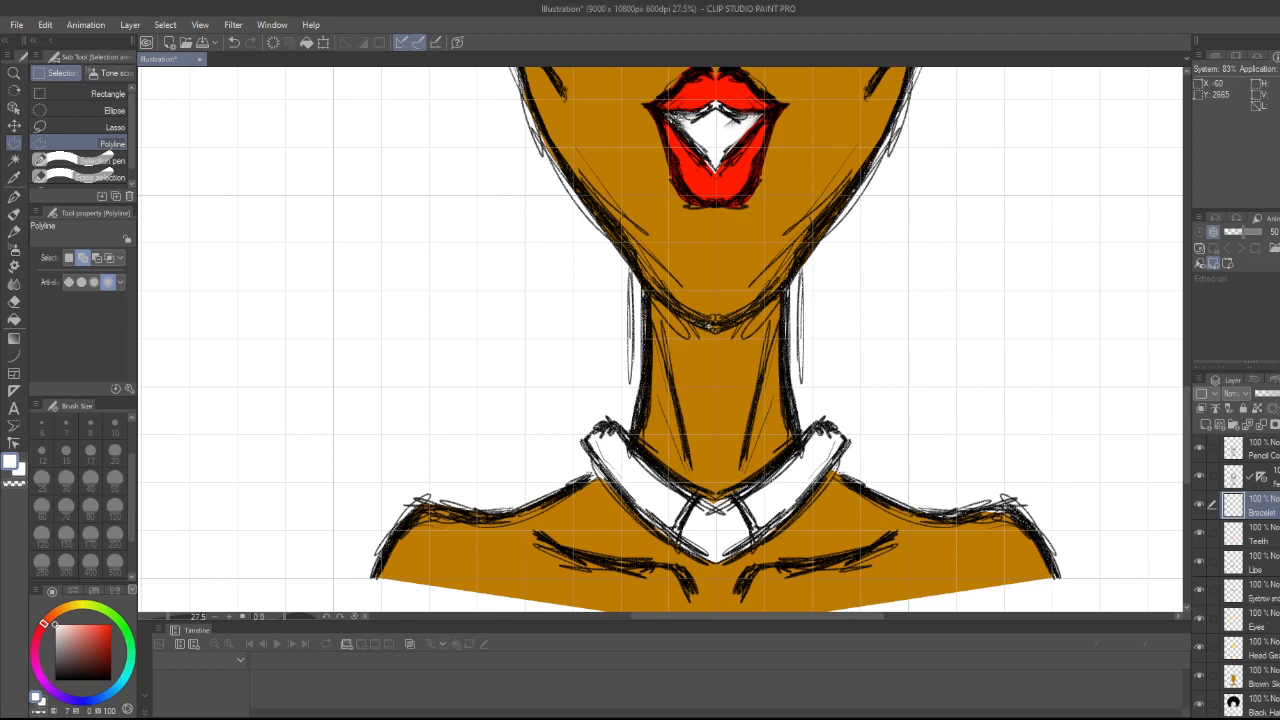
- Trace a Polyline selection around the two side bands of the neck piece, leaving out its centre, and fill it with red
scroll(710, 324, up, 1)
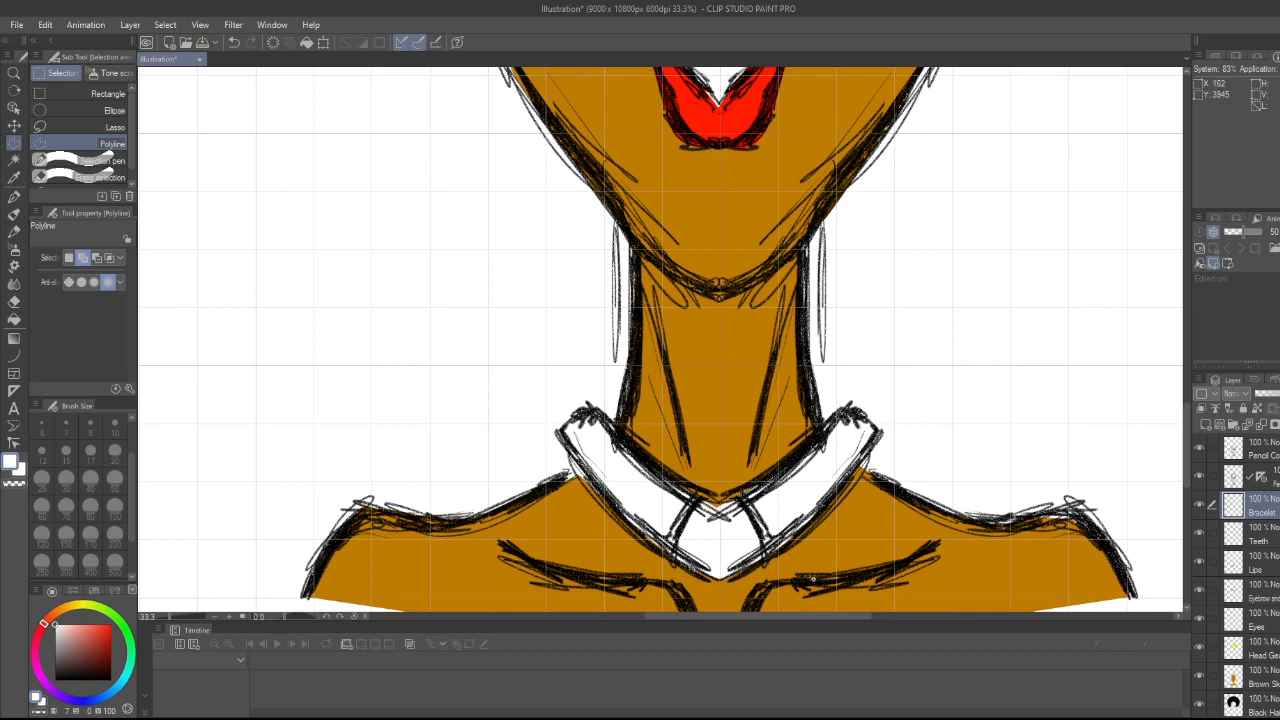
drag(79, 639, 112, 623)
click(645, 545)
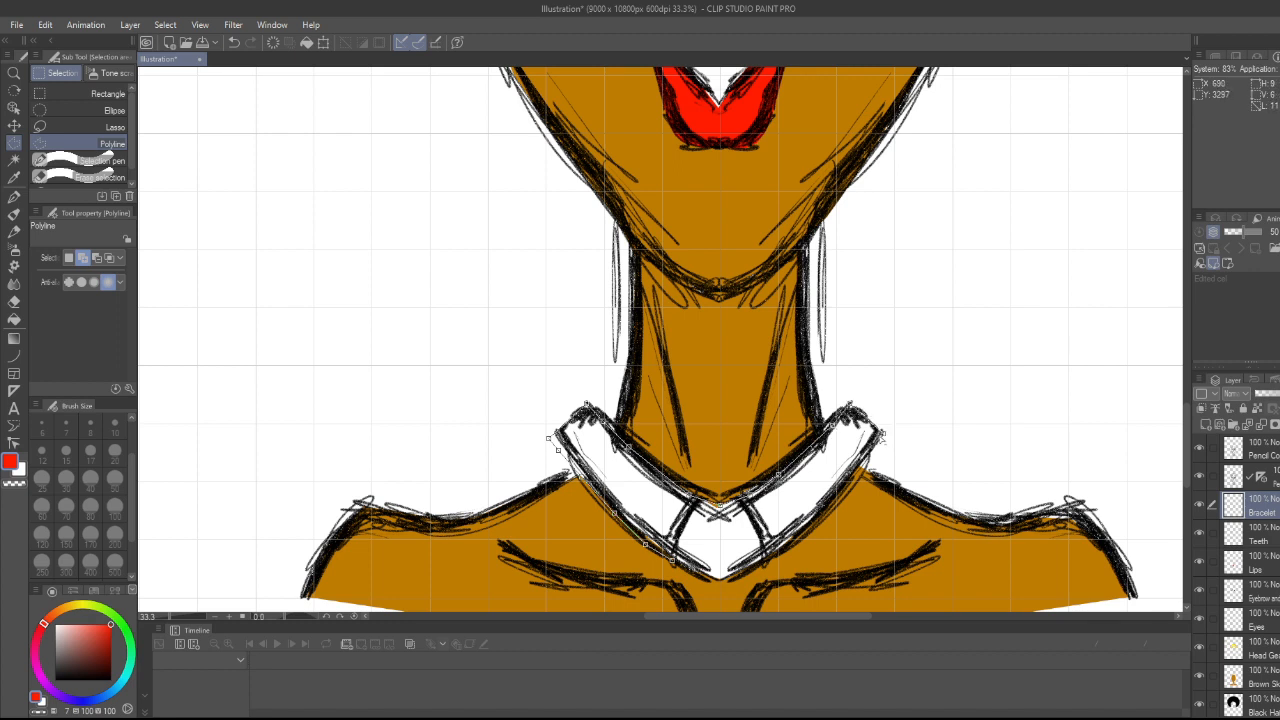
click(855, 470)
click(823, 505)
click(797, 535)
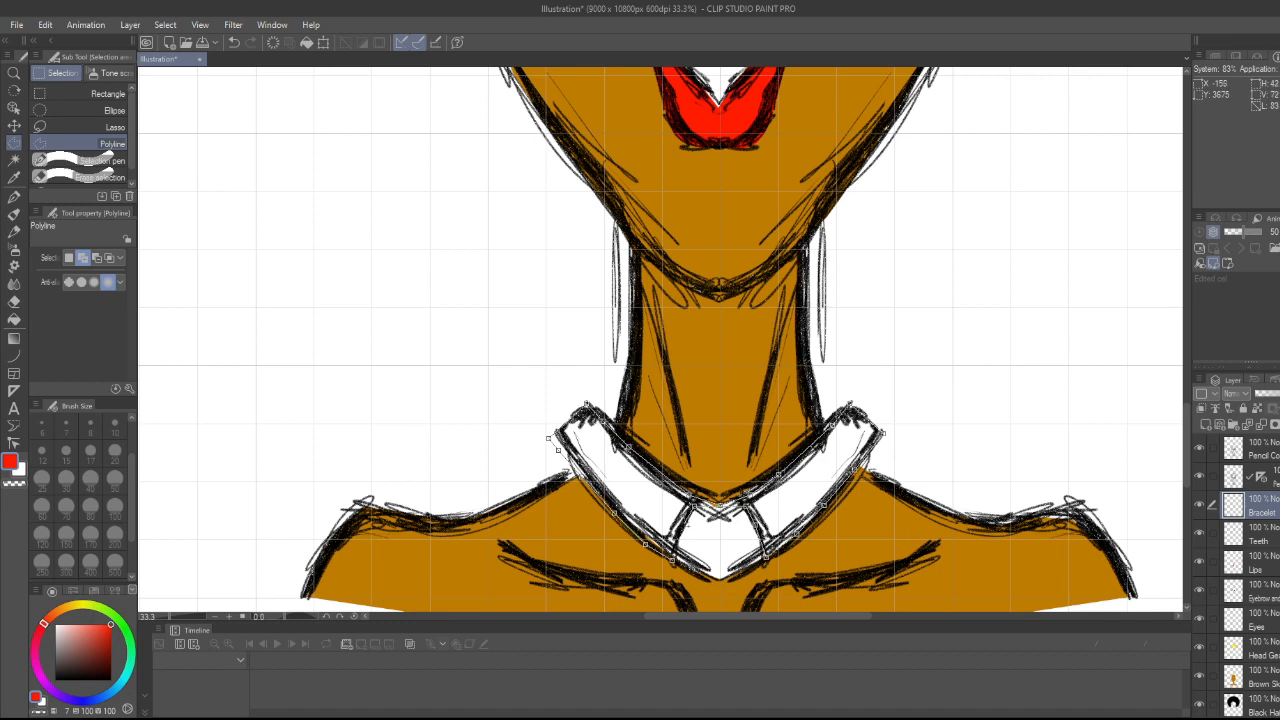
click(673, 559)
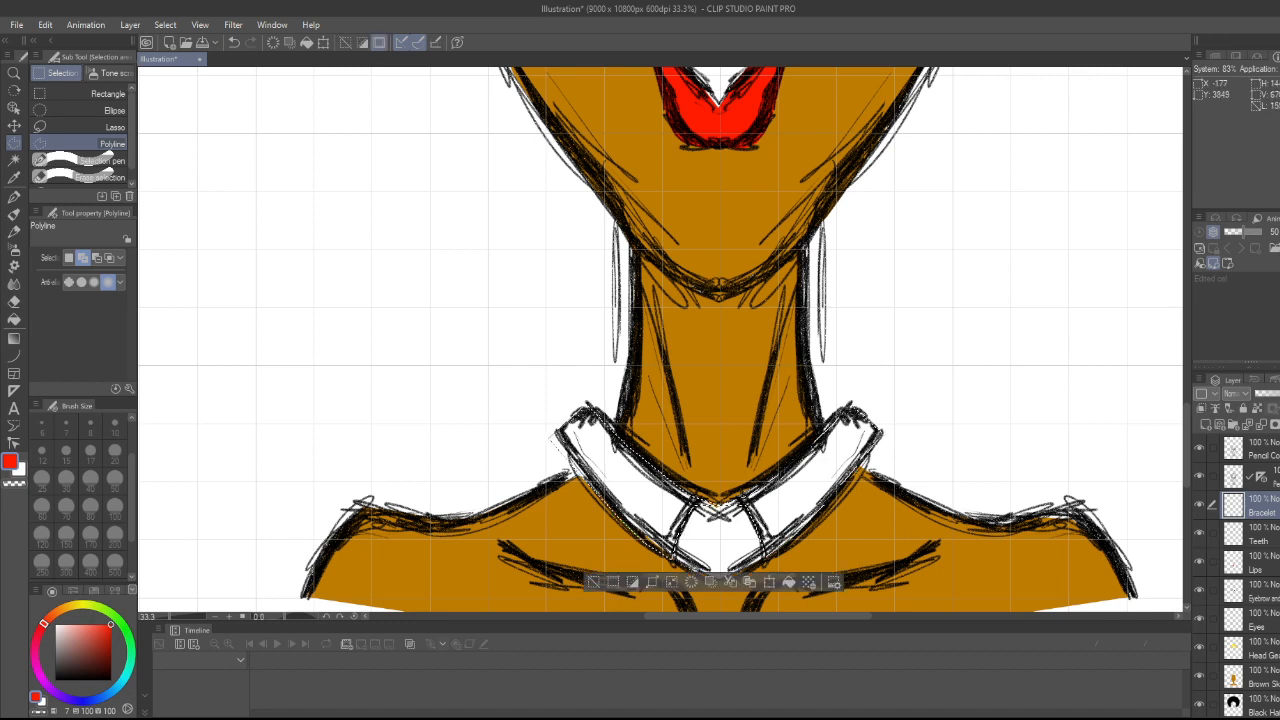
click(792, 584)
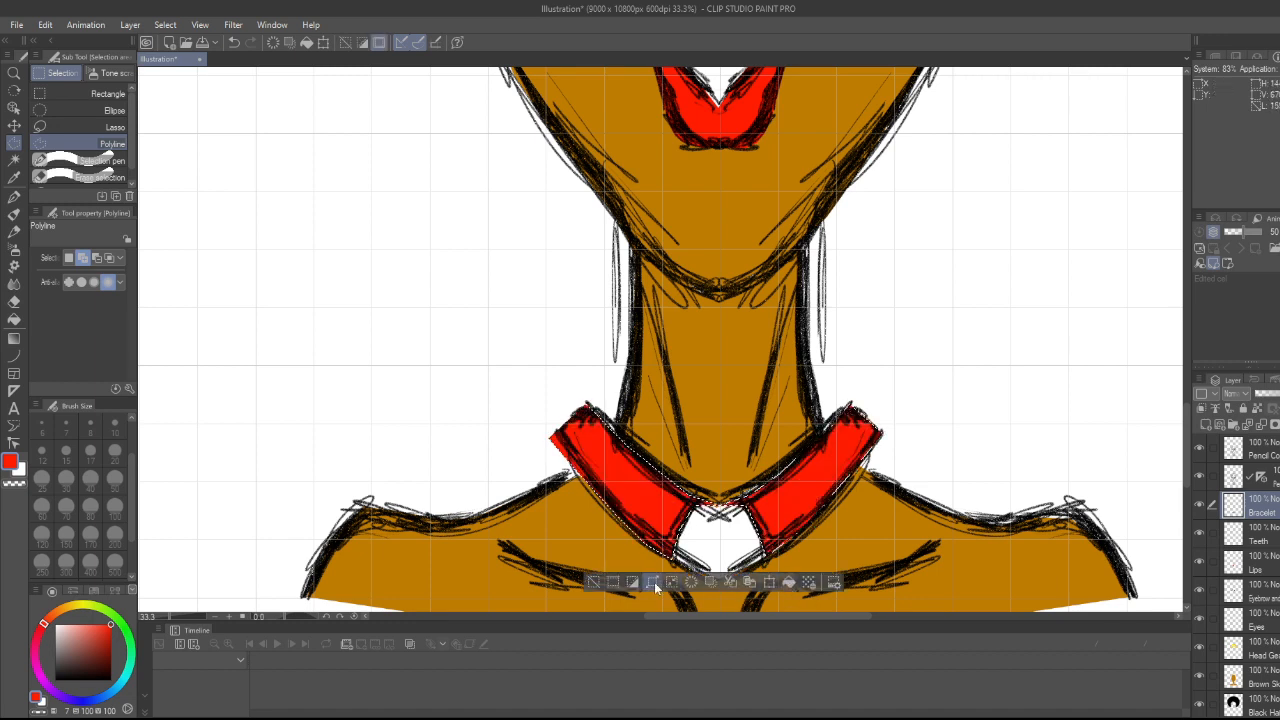
- Clear the current selection and trace a closed Polyline selection around the white centre piece between the two red neck bands
click(593, 582)
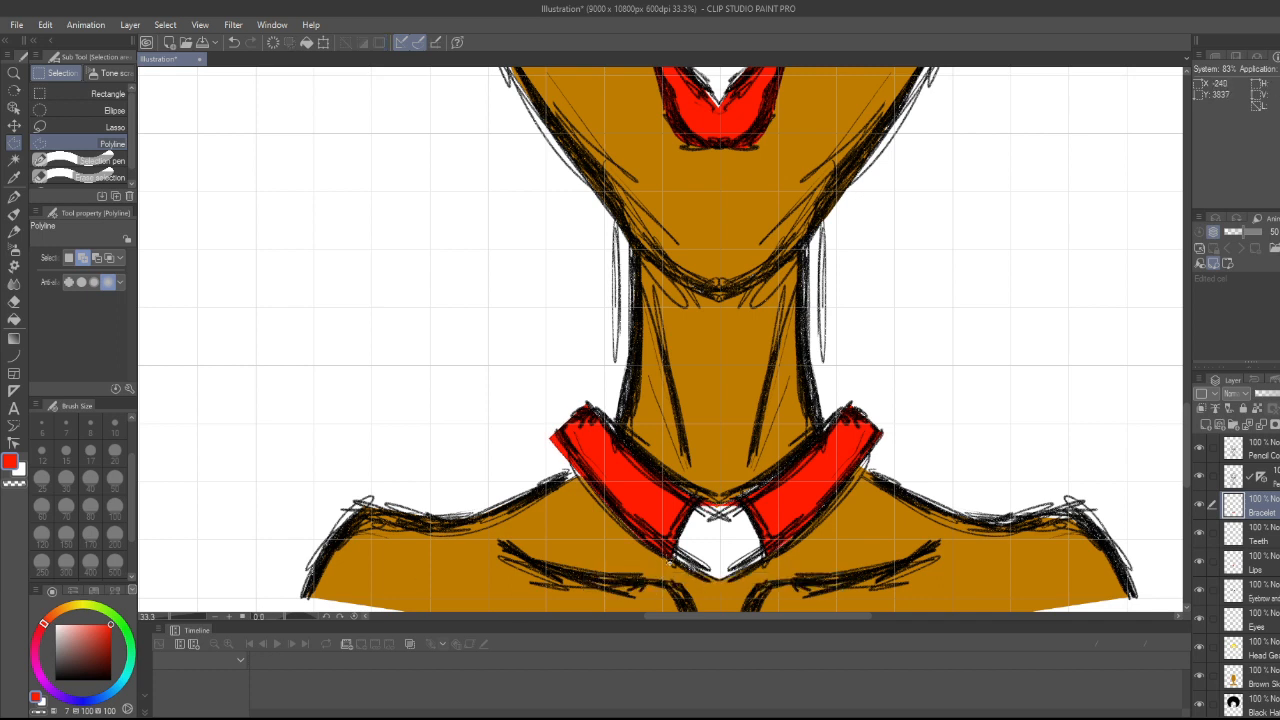
click(672, 560)
click(683, 520)
click(697, 497)
click(741, 498)
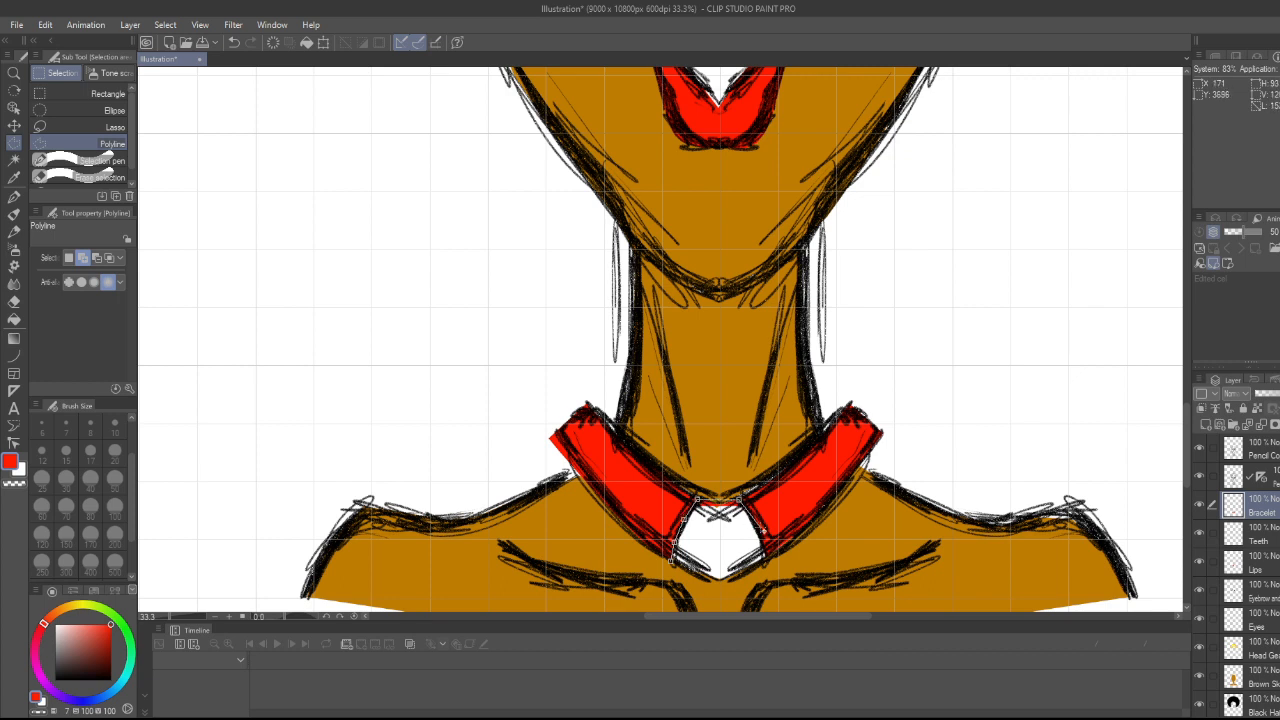
click(762, 541)
click(748, 571)
click(722, 587)
click(672, 562)
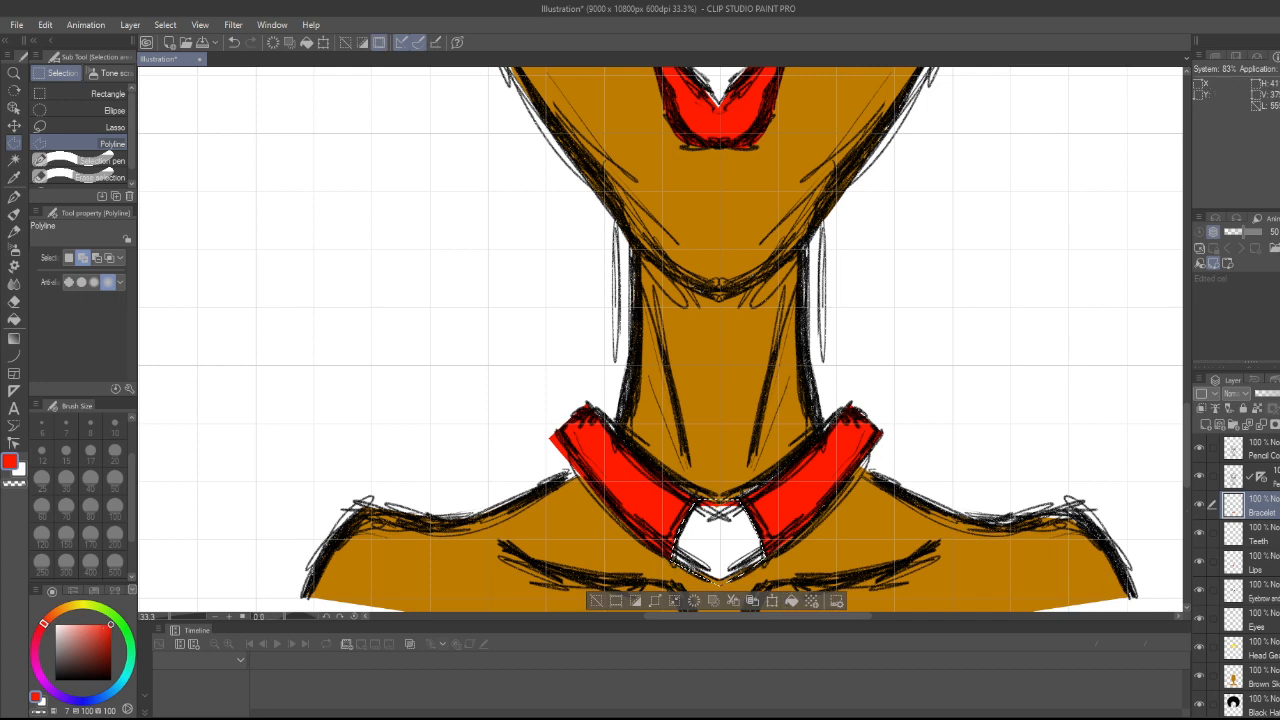
- Make the Head Gear layer active and sample the headband's yellow as the drawing colour
click(1265, 660)
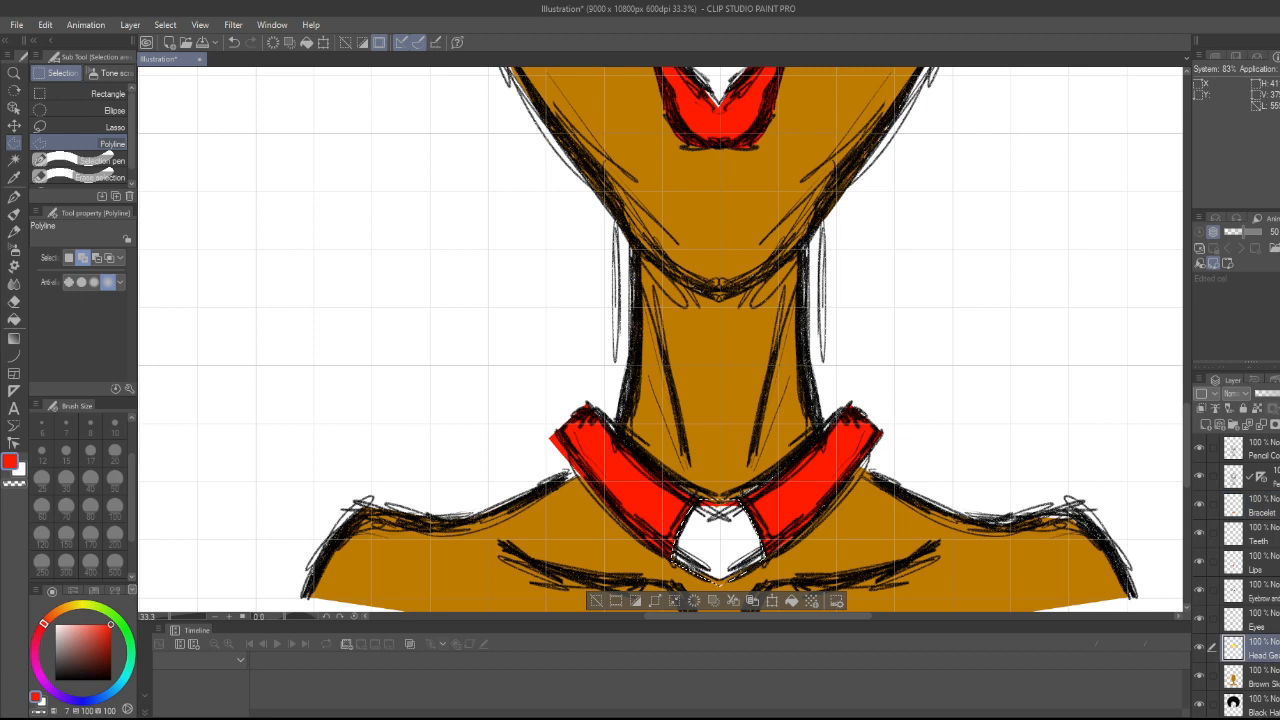
scroll(744, 213, down, 1)
scroll(744, 213, down, 1)
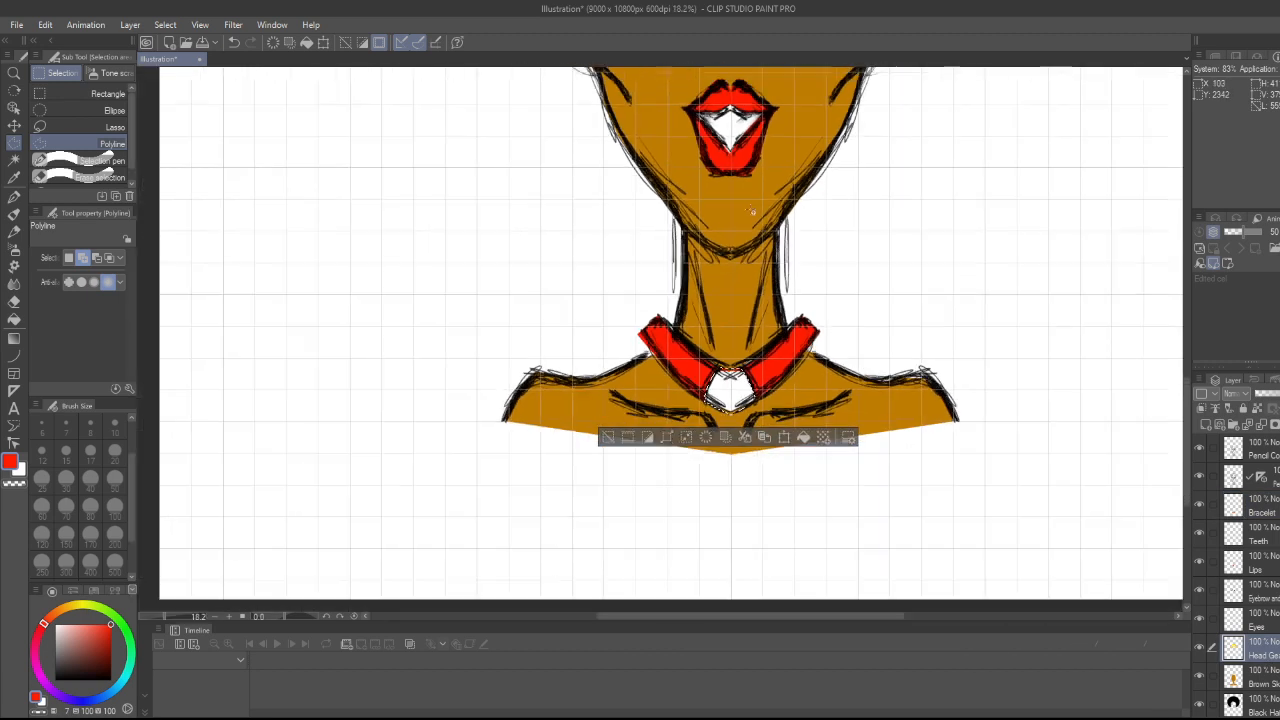
drag(1189, 445, 1177, 345)
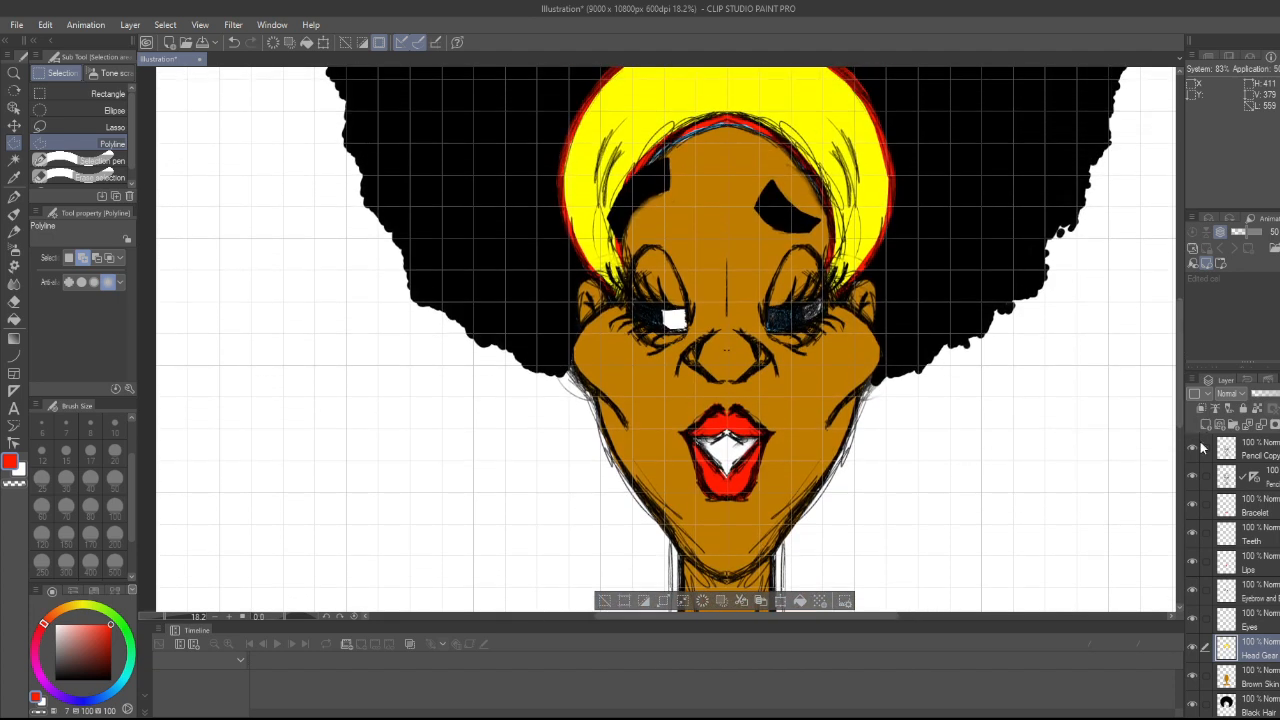
drag(1183, 453, 1189, 453)
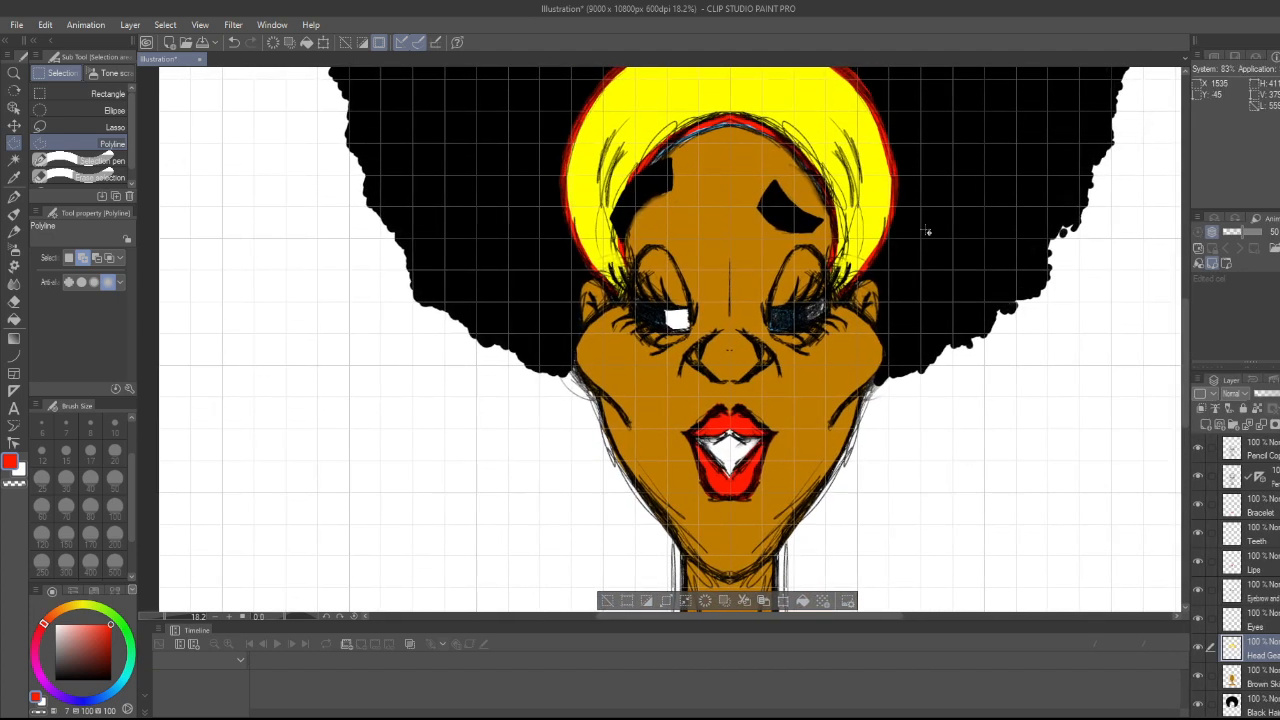
key(i)
click(864, 184)
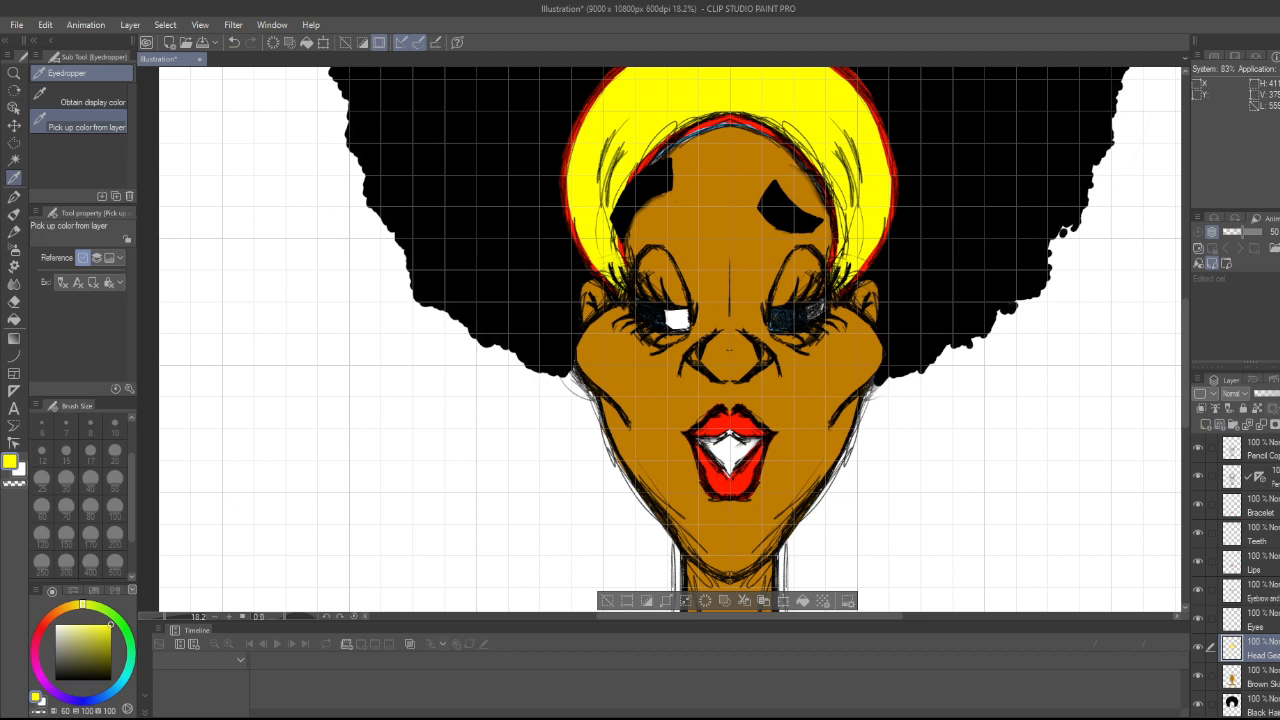
- Fill the selected centre of the neck piece with yellow on the Bracelet layer and clear the selection
click(1274, 509)
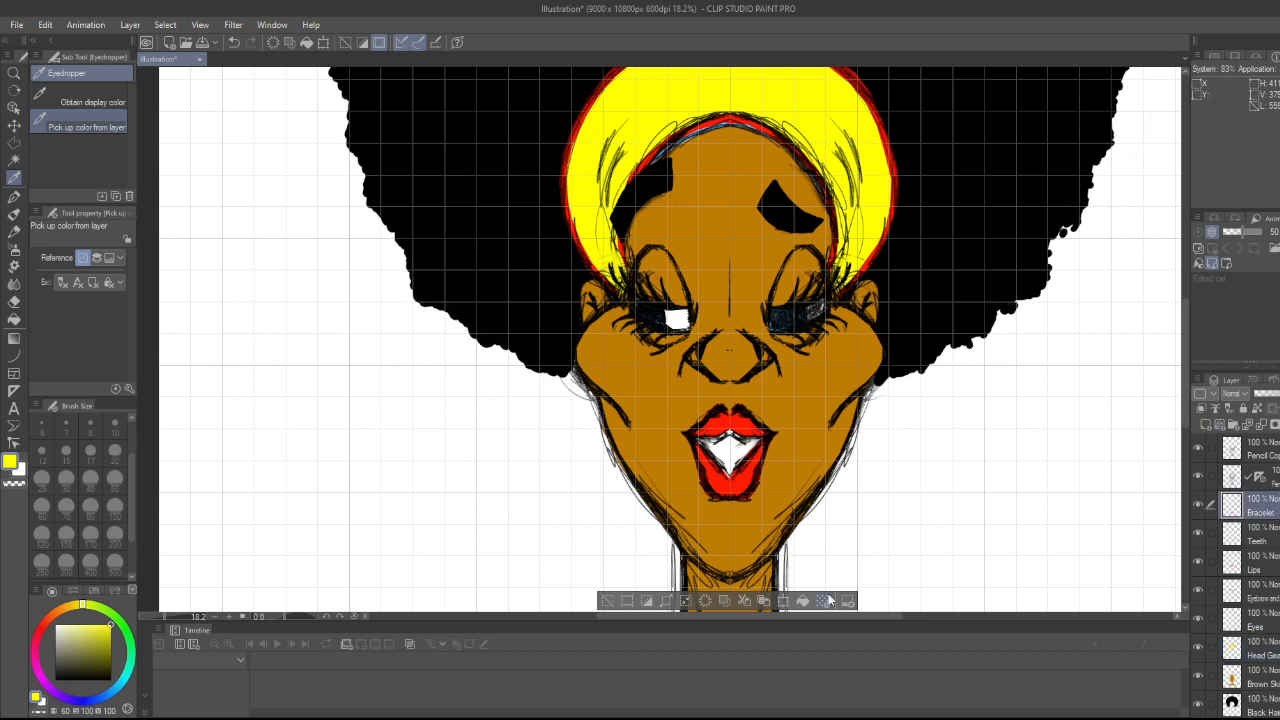
drag(1185, 394, 1185, 440)
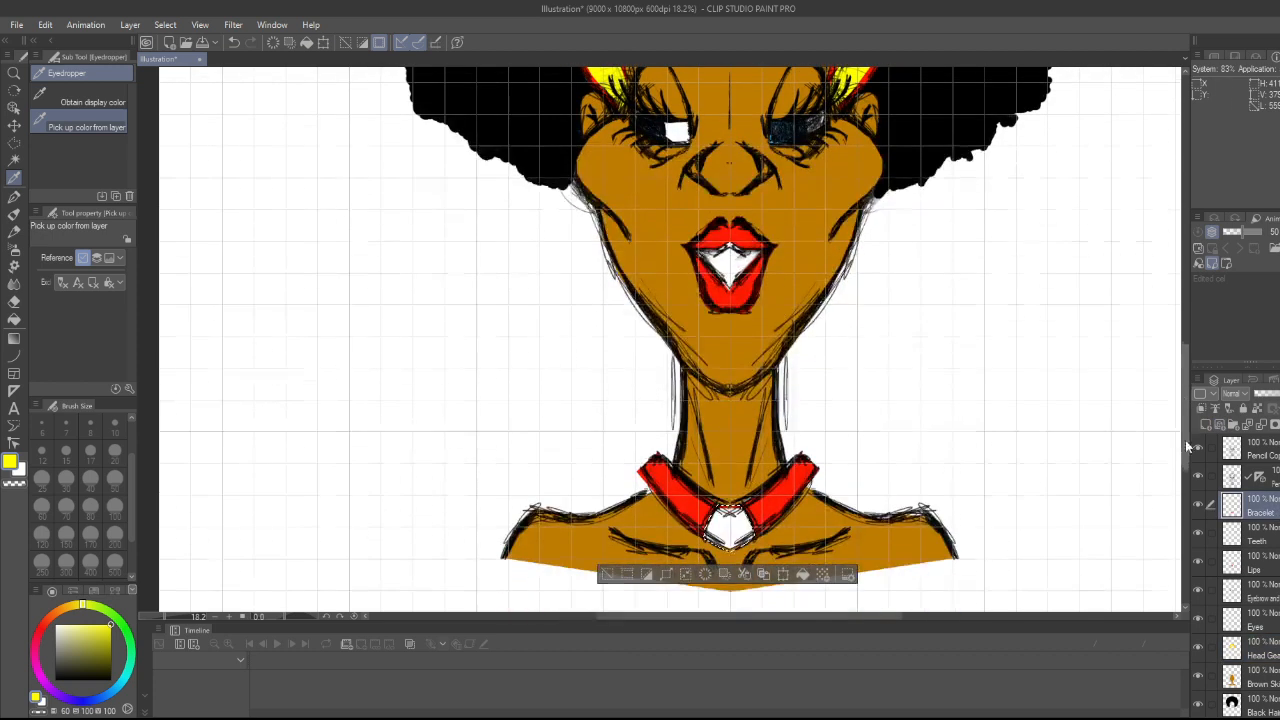
click(802, 571)
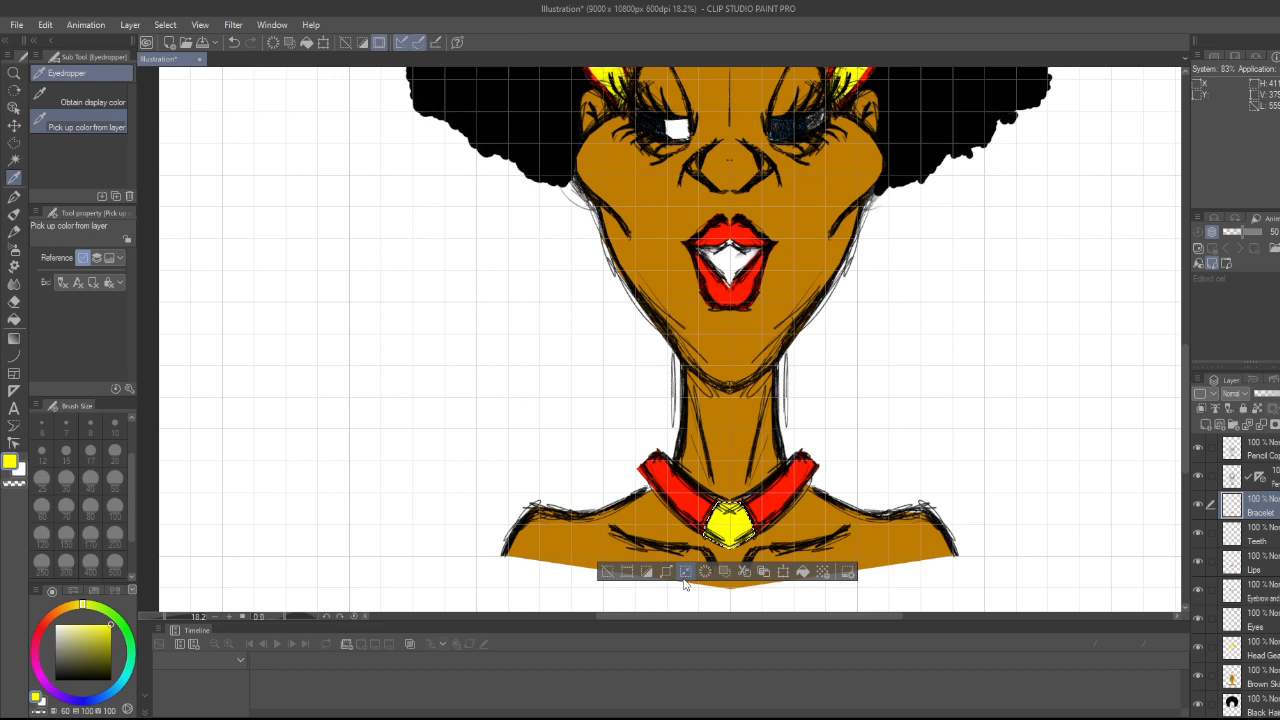
click(606, 571)
scroll(606, 571, down, 3)
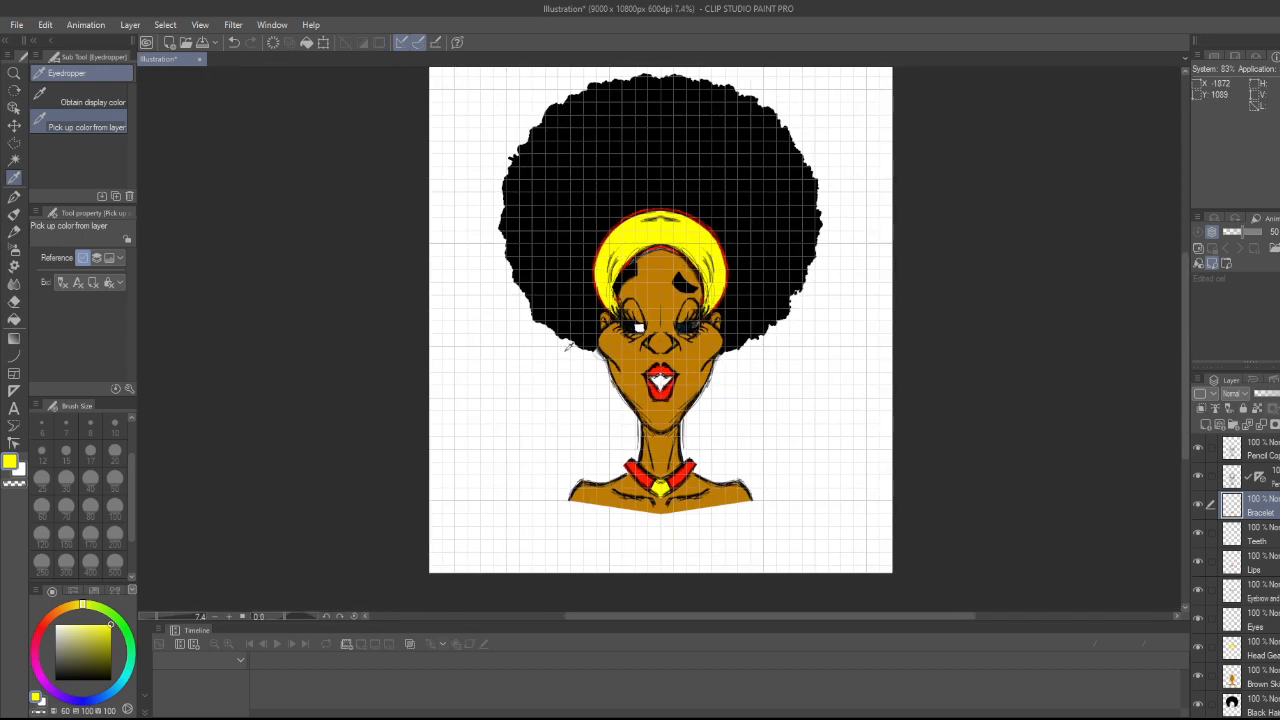
- Add a new layer named Ink directly above the Pencil Copy layer
mouse_move(1185, 312)
mouse_down()
mouse_move(1186, 323)
mouse_move(1183, 298)
mouse_up()
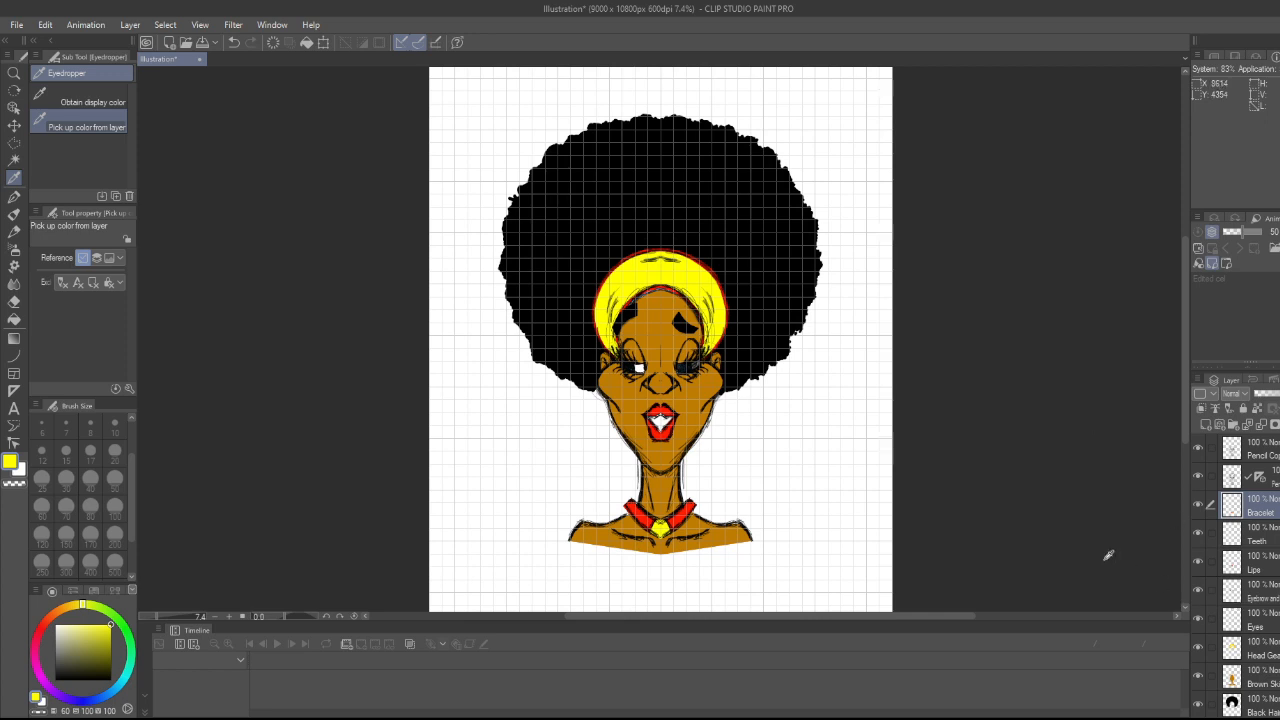
click(1262, 449)
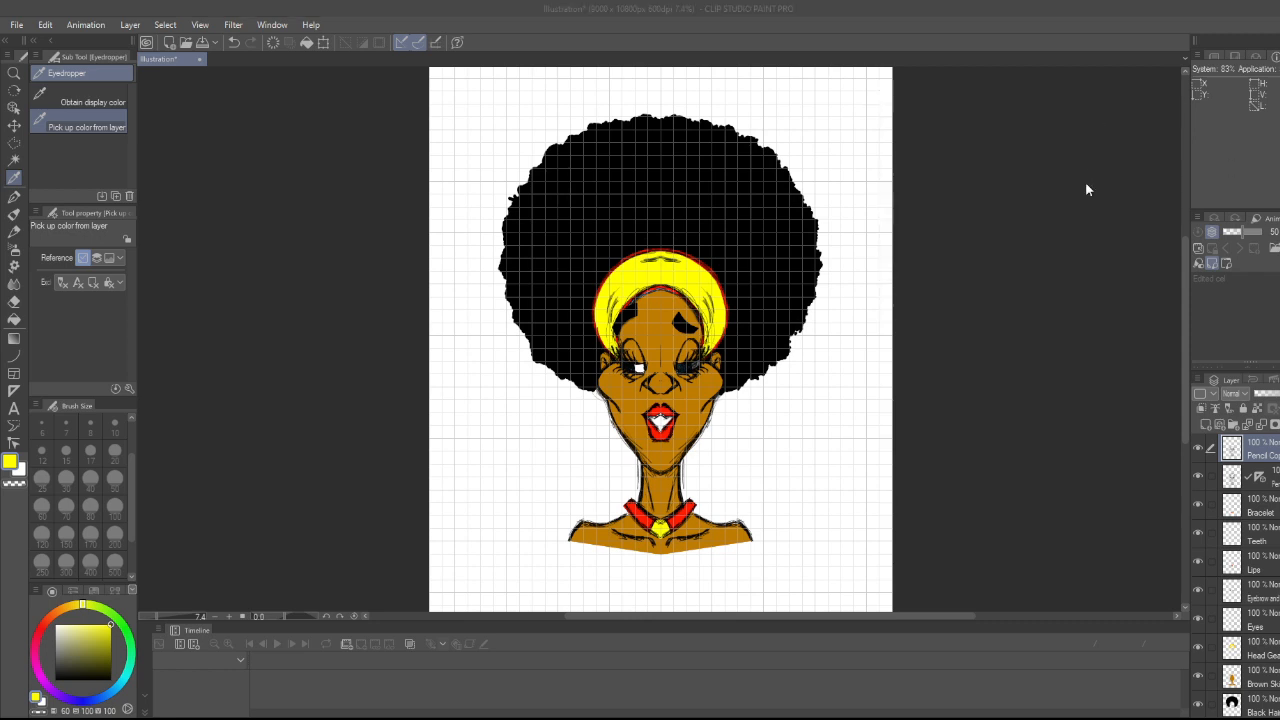
key(Return)
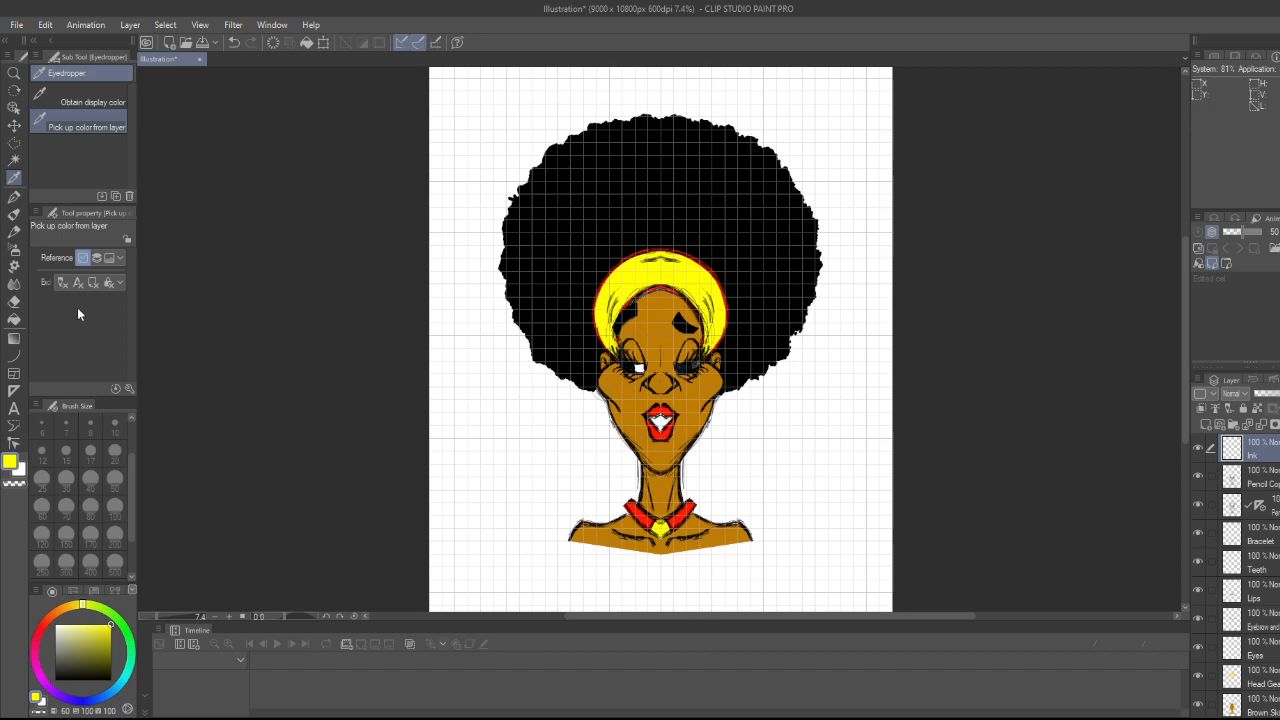
- Choose the For effect line pen and set the drawing colour to black
click(15, 213)
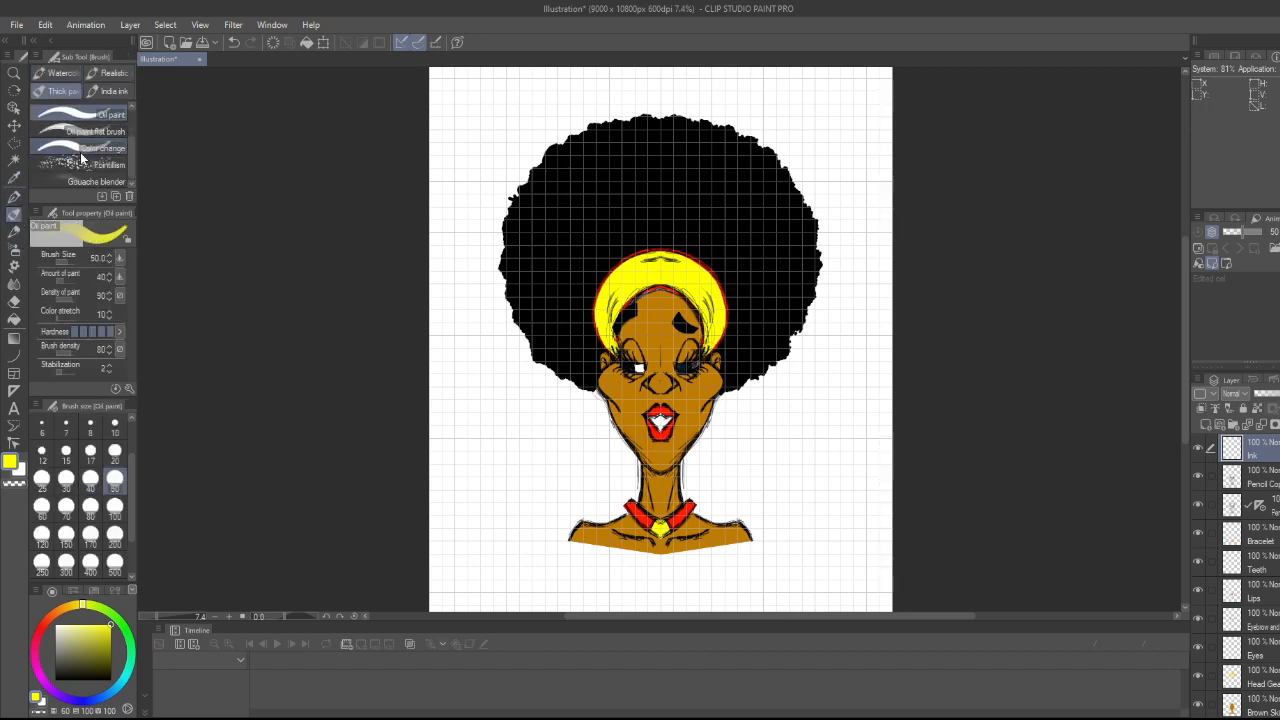
scroll(82, 158, down, 2)
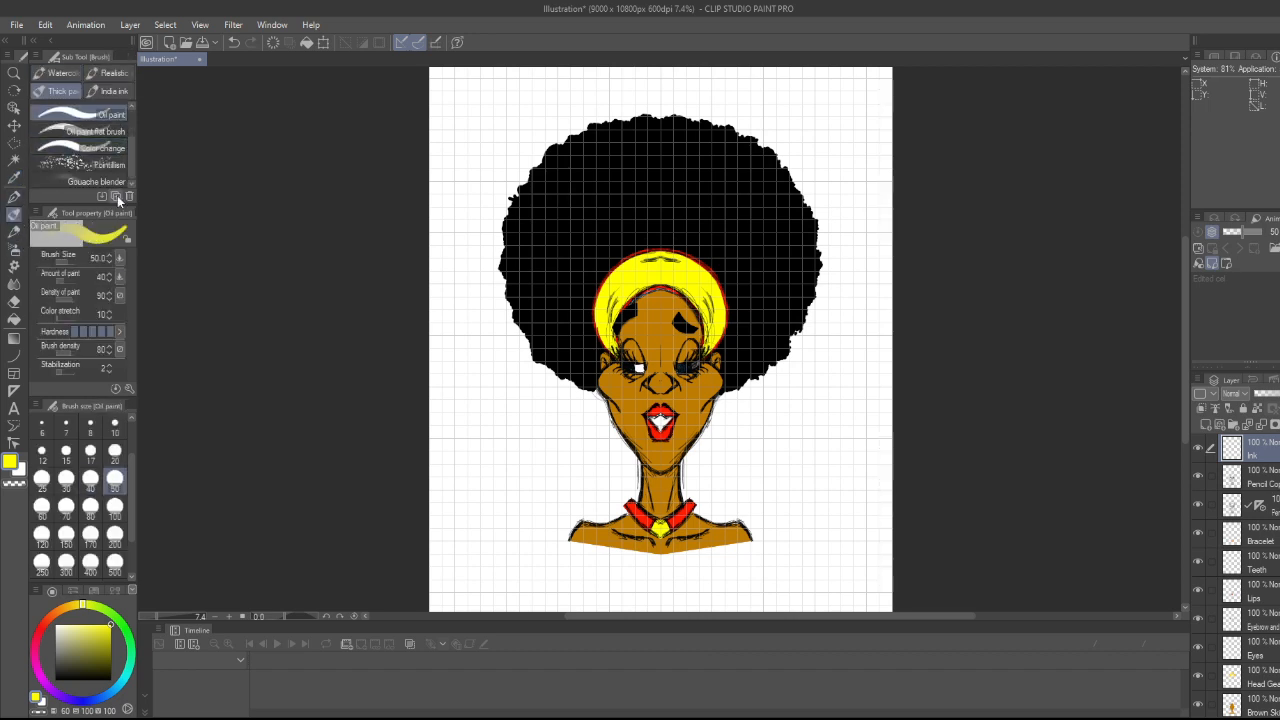
click(14, 196)
scroll(112, 183, down, 1)
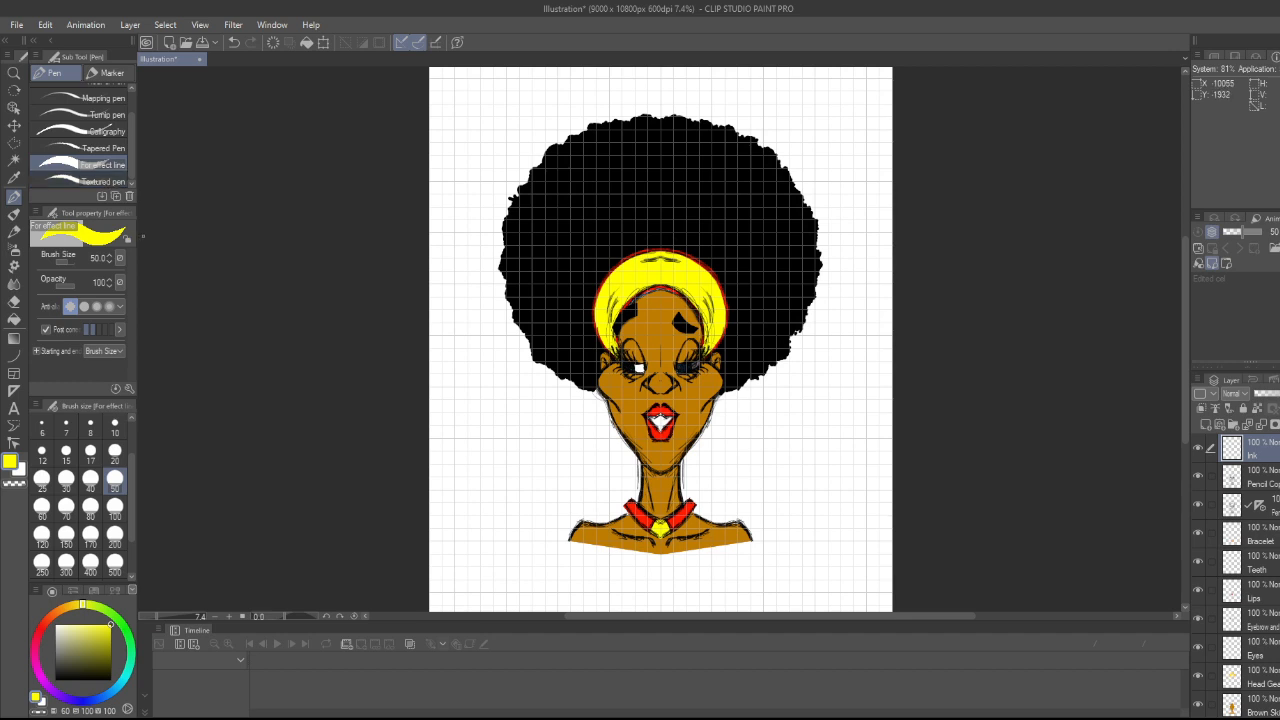
scroll(725, 412, up, 2)
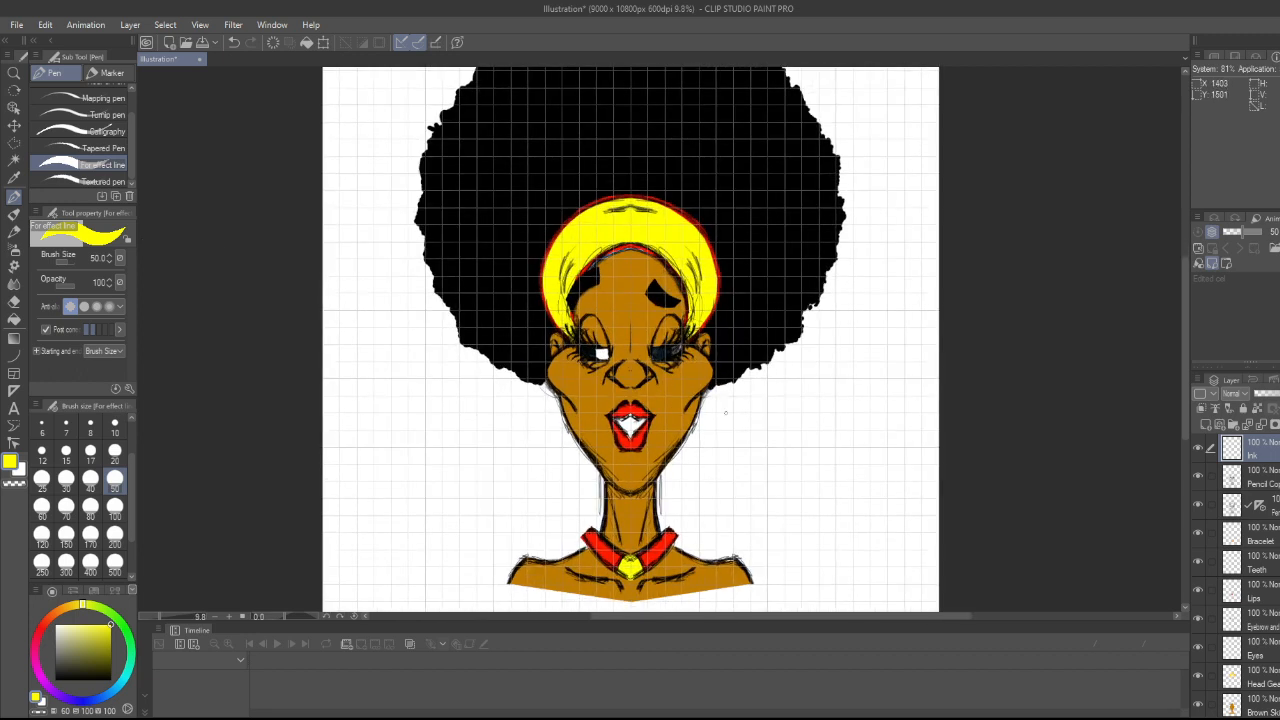
scroll(725, 412, up, 5)
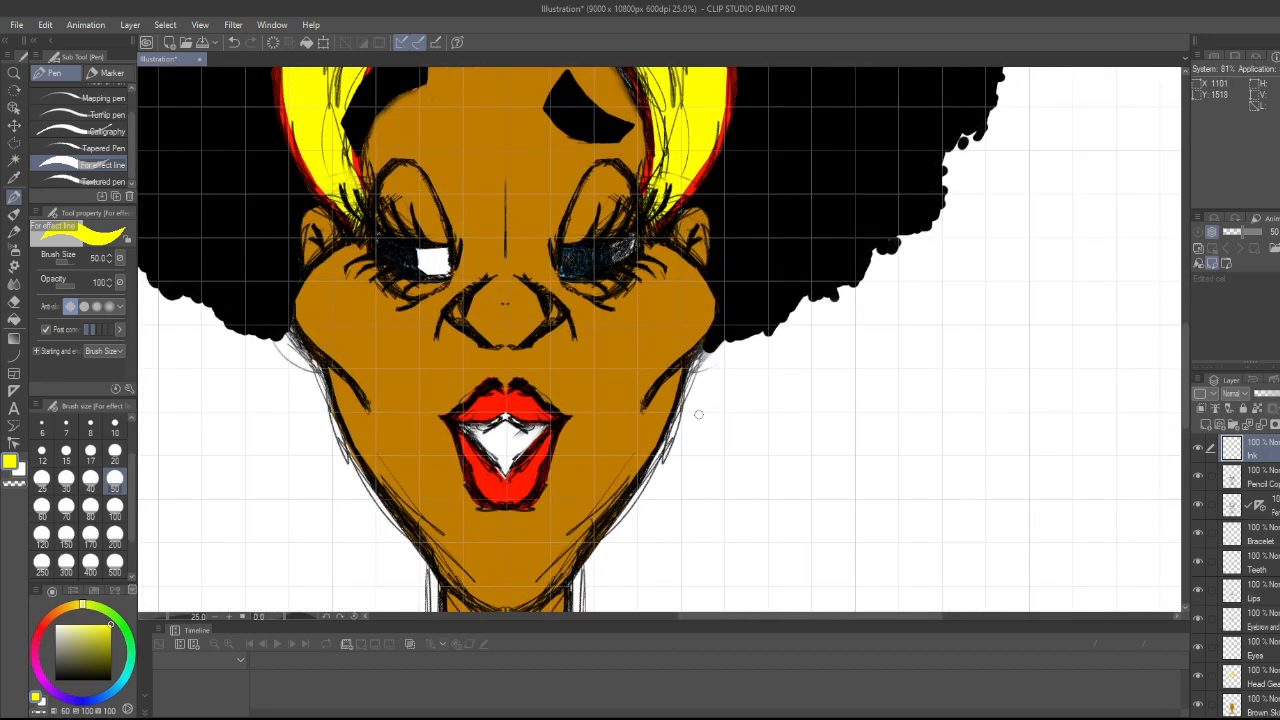
scroll(698, 414, down, 1)
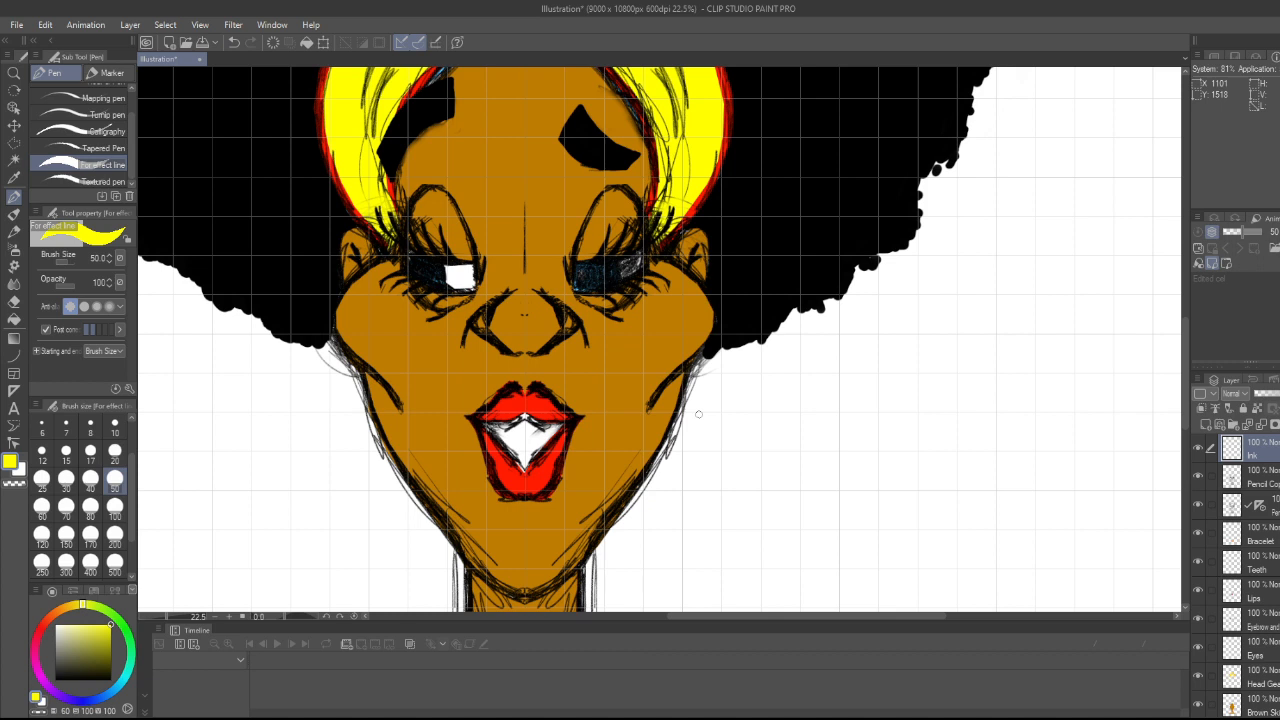
scroll(698, 414, down, 3)
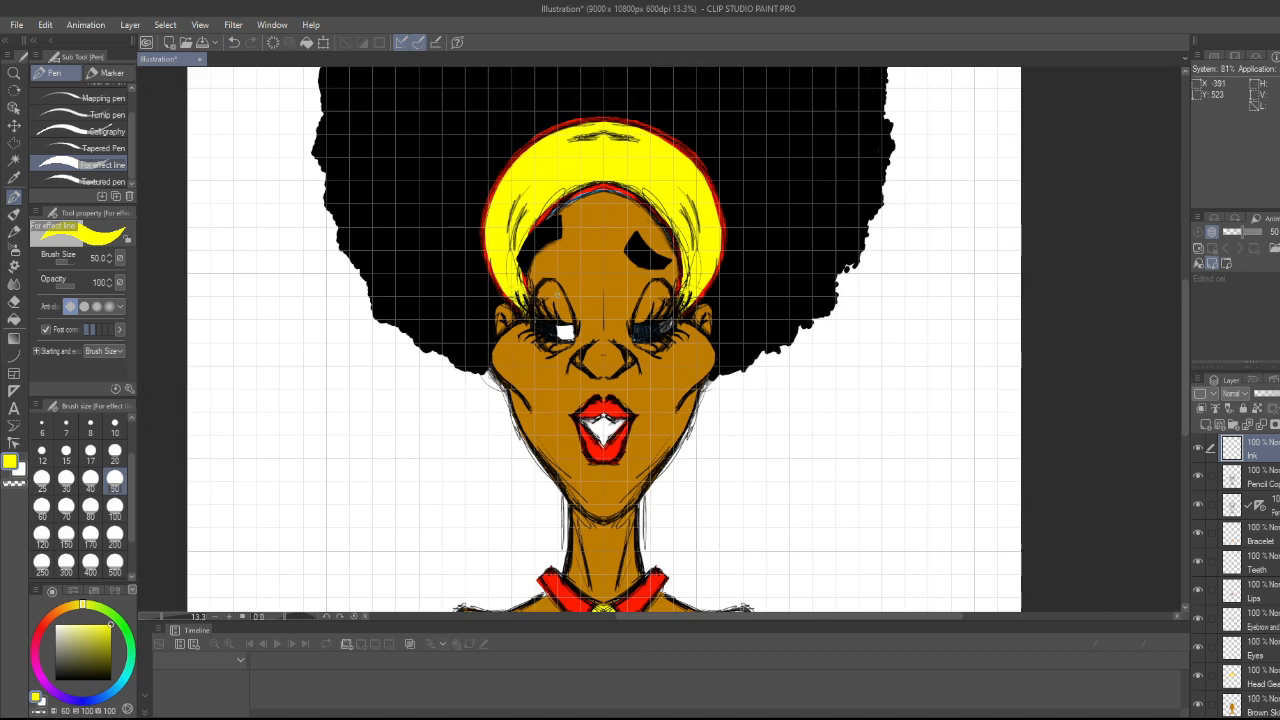
drag(1186, 314, 1178, 294)
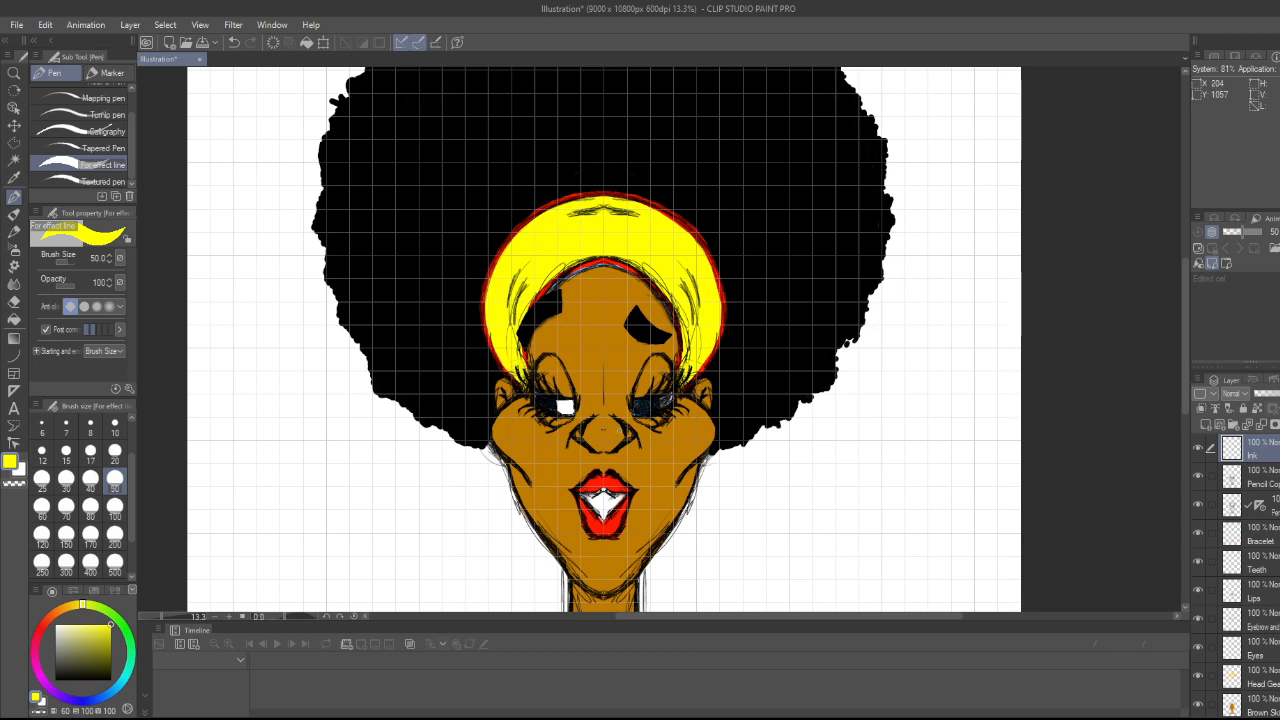
scroll(613, 352, up, 2)
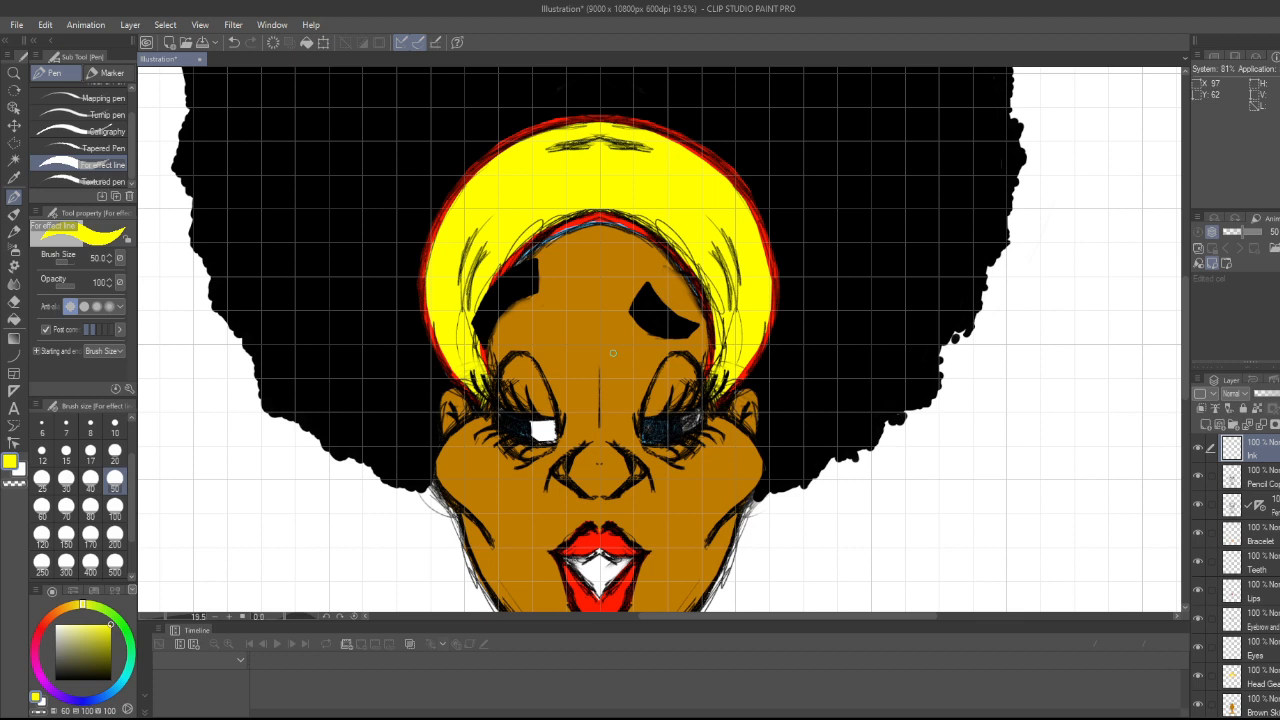
click(88, 648)
drag(88, 648, 55, 680)
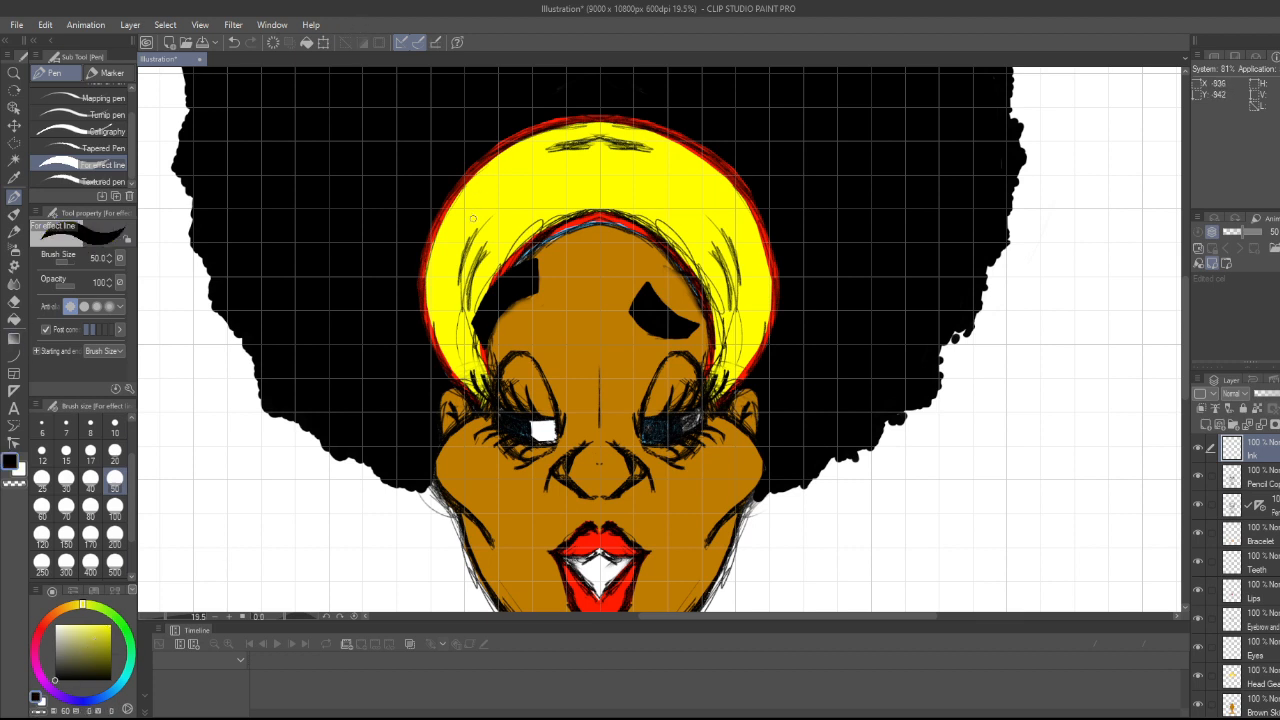
- Ink short tapered fold strokes over the sketch lines on the left side and top of the yellow headband, undoing unwanted strokes
drag(459, 285, 470, 228)
drag(465, 302, 482, 262)
key(ctrl+z)
key(ctrl+z)
mouse_move(463, 304)
mouse_down()
mouse_move(481, 262)
mouse_move(499, 286)
mouse_move(480, 270)
mouse_move(487, 252)
mouse_move(464, 296)
mouse_up()
key(ctrl+z)
mouse_move(554, 151)
mouse_down()
mouse_move(624, 149)
mouse_move(569, 145)
mouse_move(632, 134)
mouse_up()
key(ctrl+z)
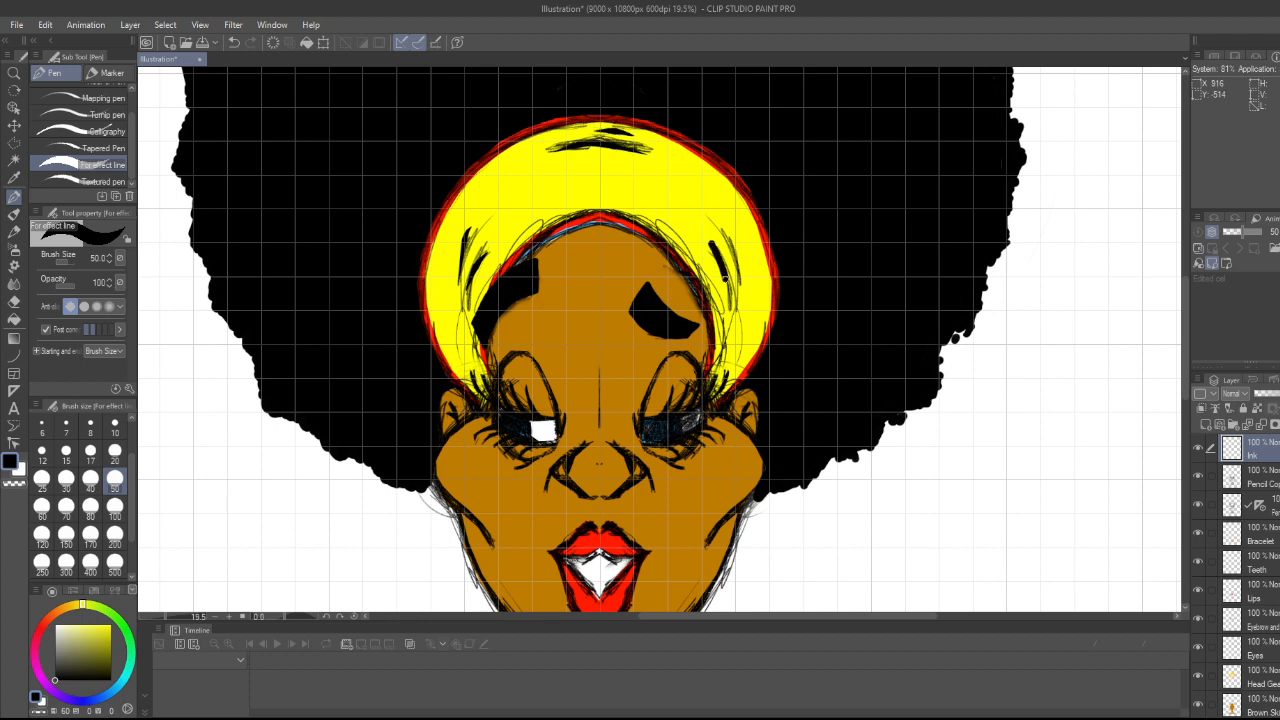
- Ink further fold strokes on the headband's right side and lower left, undoing the strokes that miss the sketch
mouse_move(722, 223)
mouse_down()
mouse_move(740, 271)
mouse_move(732, 365)
mouse_move(753, 314)
mouse_up()
key(ctrl+z)
key(ctrl+z)
key(ctrl+z)
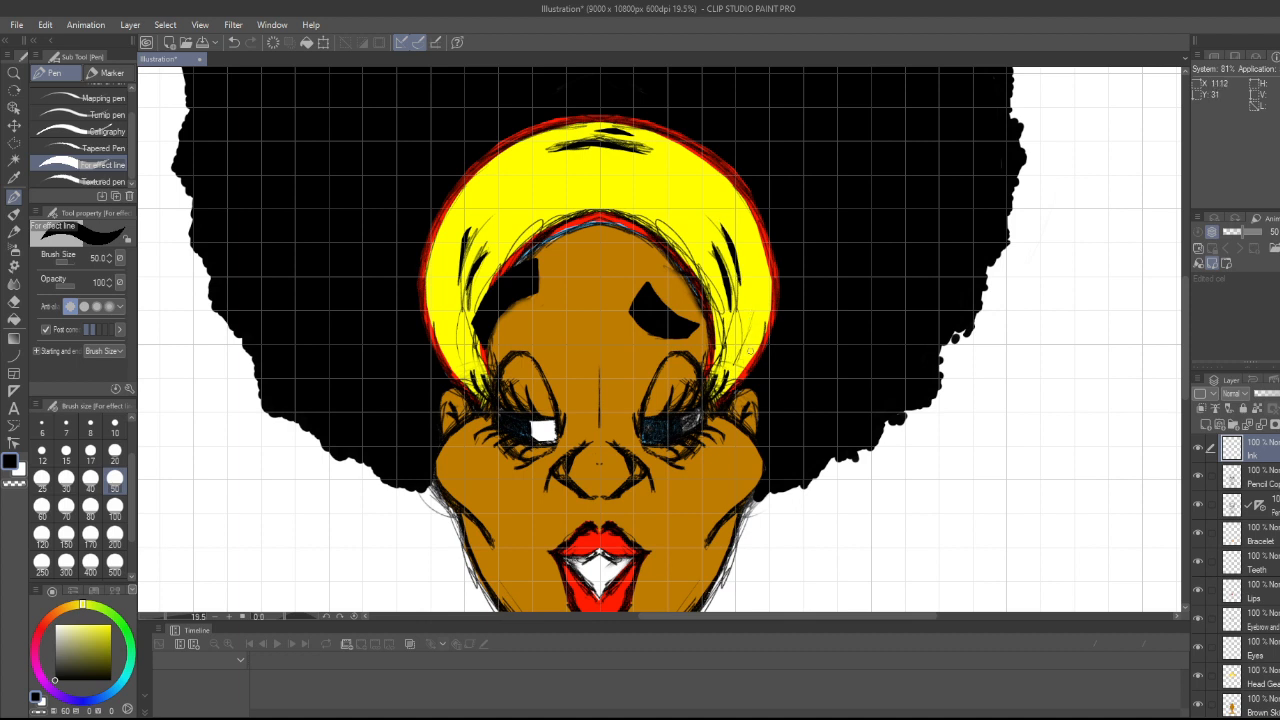
drag(456, 363, 437, 314)
key(ctrl+z)
drag(496, 163, 541, 139)
key(ctrl+z)
- Set the pen's brush size to 20 and ink the headband's outer edge along its left and right sides
scroll(518, 392, up, 3)
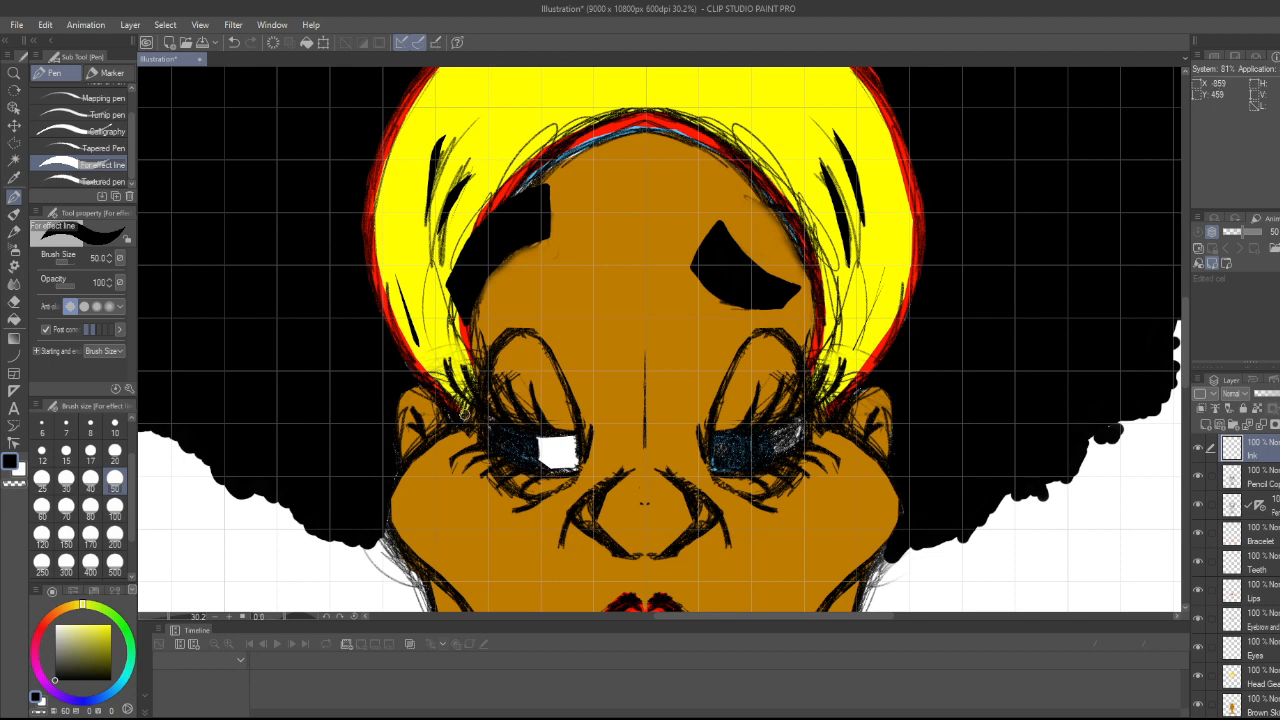
drag(455, 402, 388, 308)
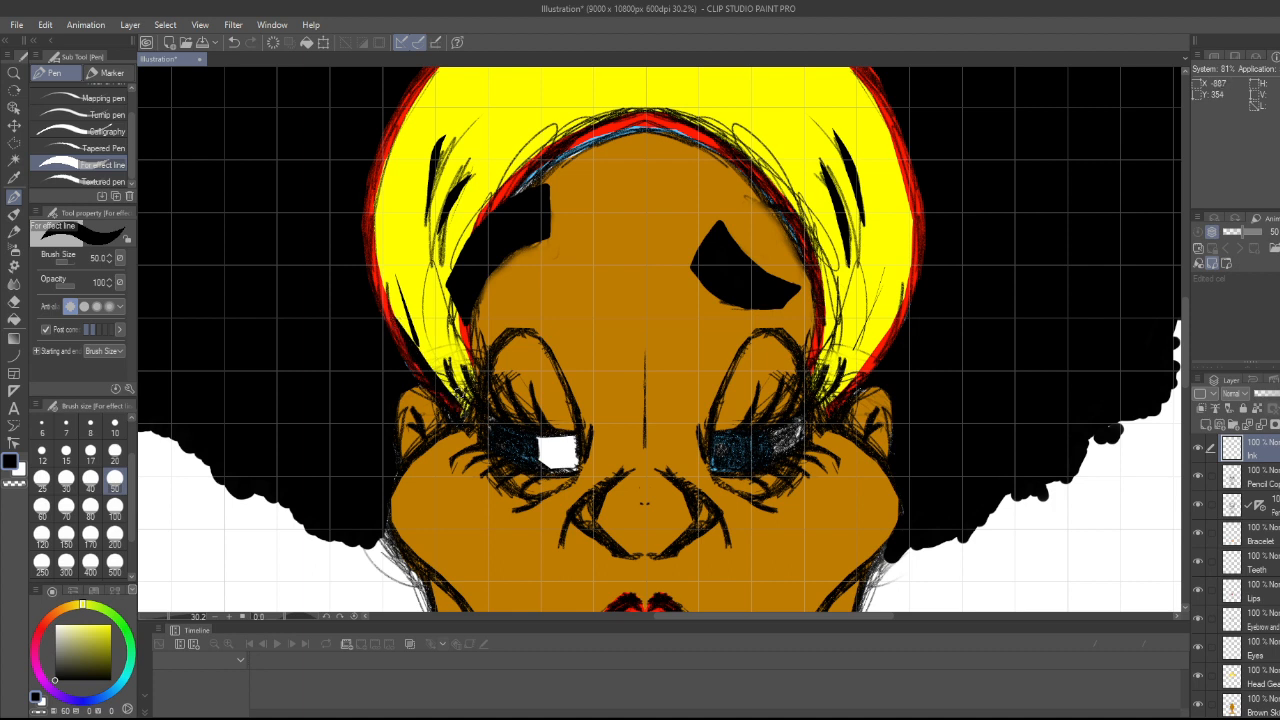
key(ctrl+z)
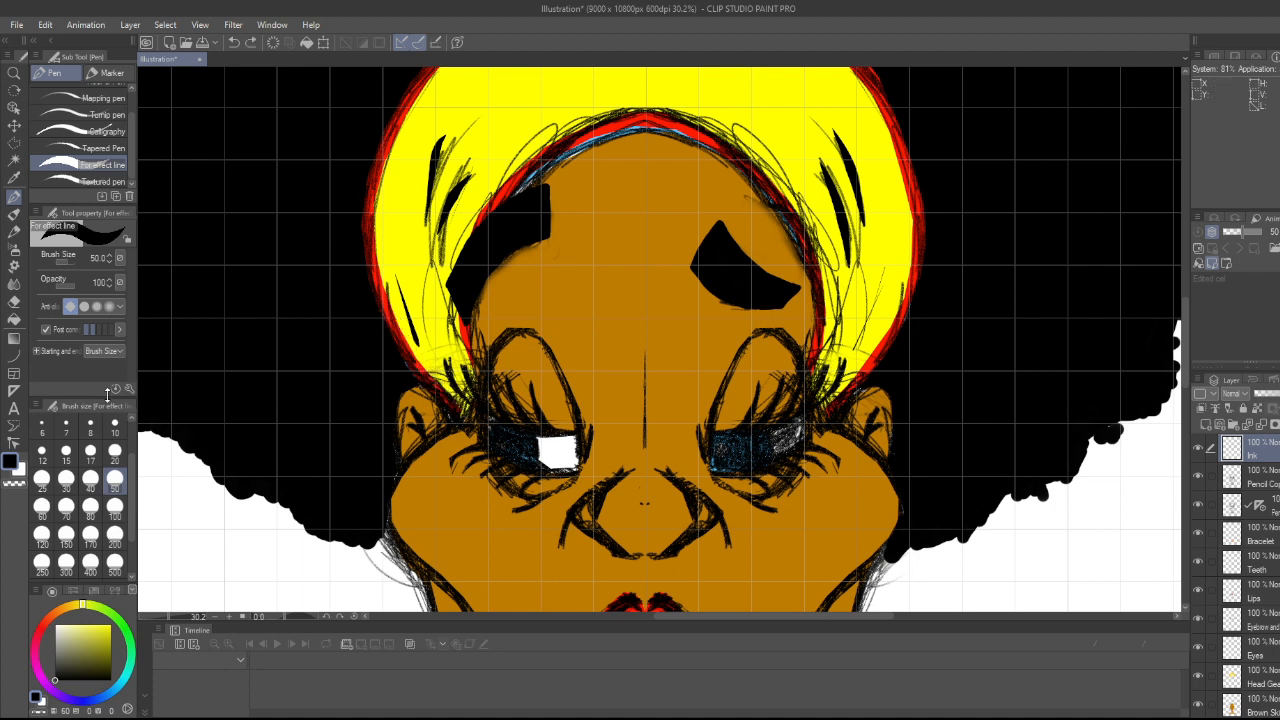
click(115, 453)
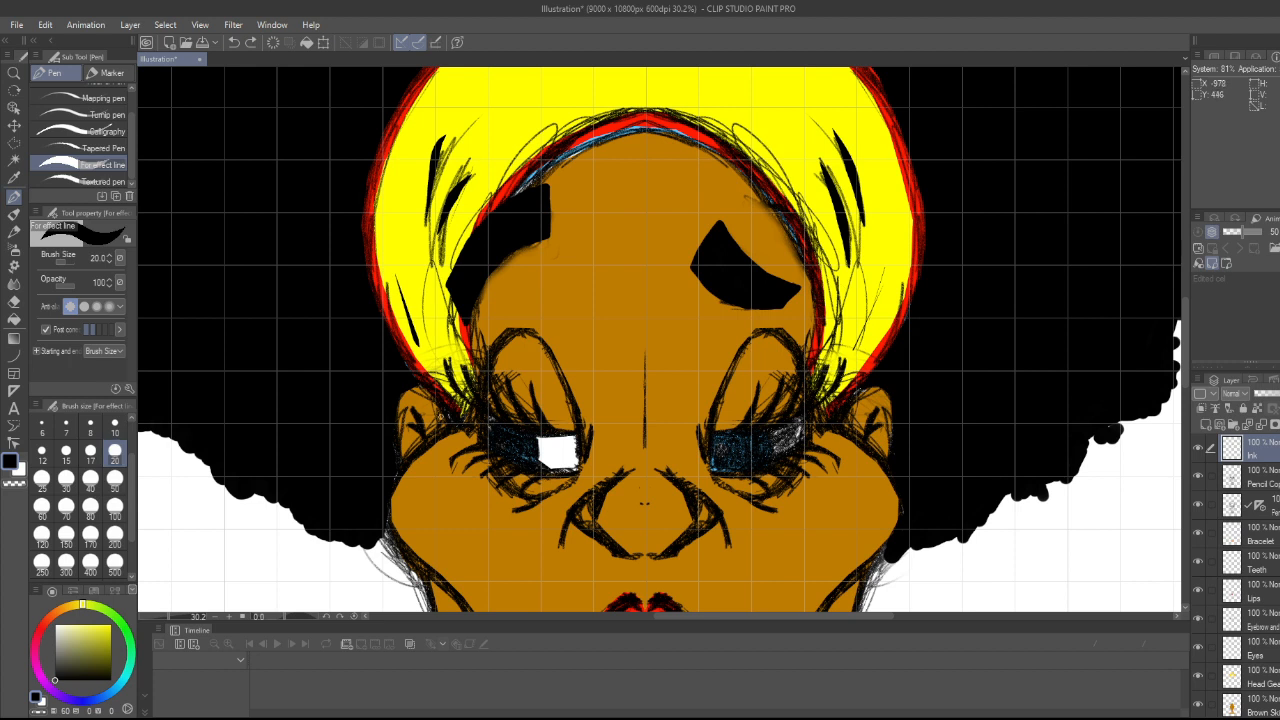
mouse_move(467, 414)
mouse_down()
mouse_move(405, 340)
mouse_move(375, 261)
mouse_move(390, 146)
mouse_move(434, 69)
mouse_up()
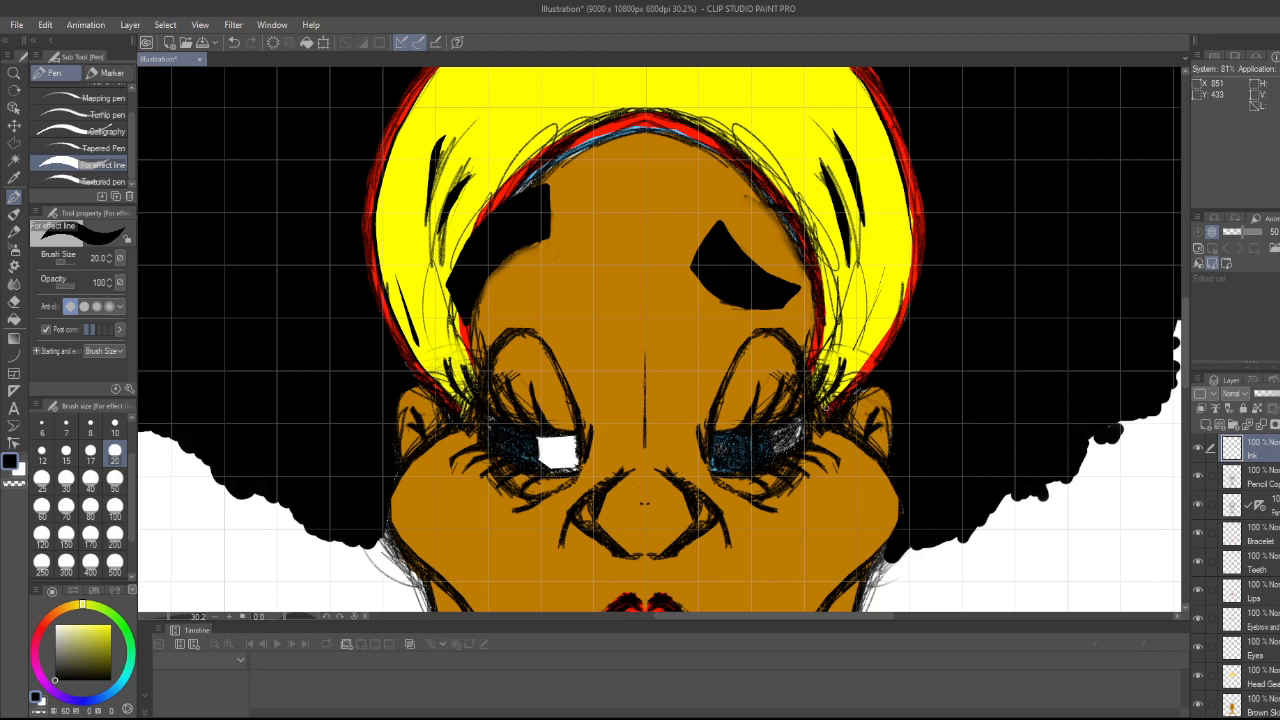
mouse_move(864, 362)
mouse_down()
mouse_move(906, 292)
mouse_move(907, 205)
mouse_up()
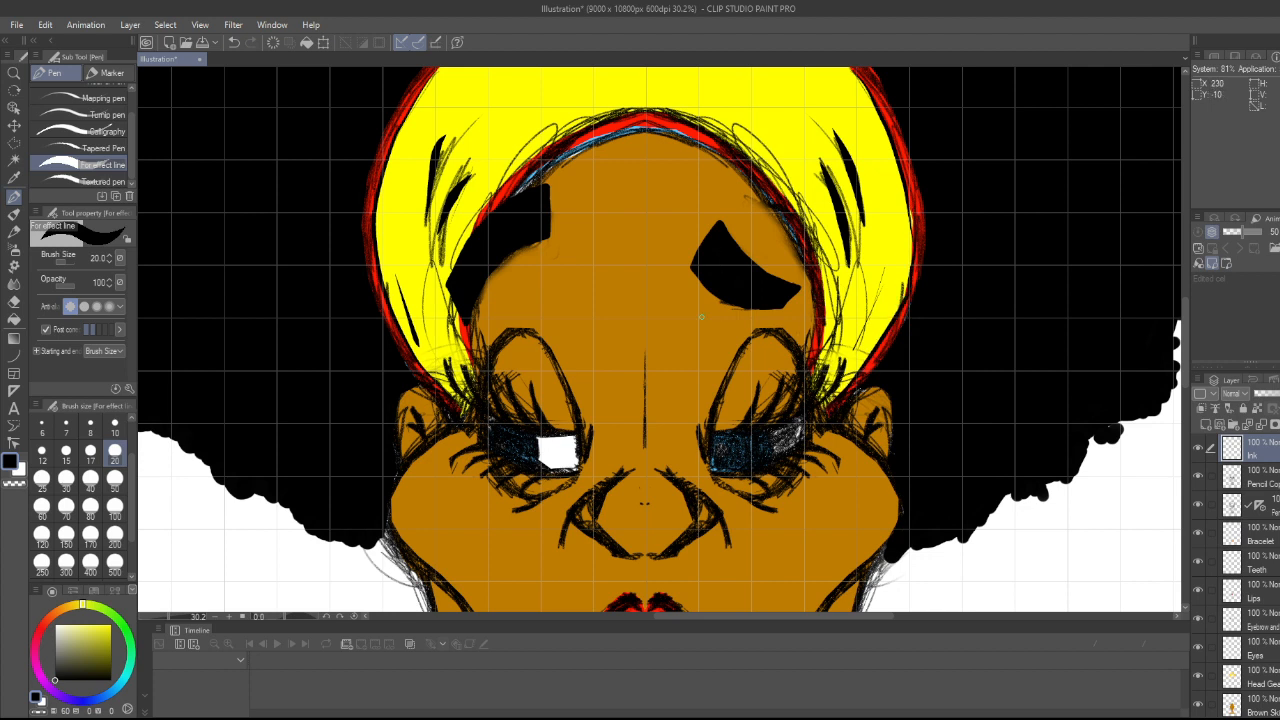
- Ink the headband's inner rim around the forehead with thin black lines, redoing the misplaced stroke
mouse_move(808, 361)
mouse_down()
mouse_move(815, 302)
mouse_move(801, 250)
mouse_move(716, 150)
mouse_move(616, 130)
mouse_move(551, 160)
mouse_move(516, 196)
mouse_up()
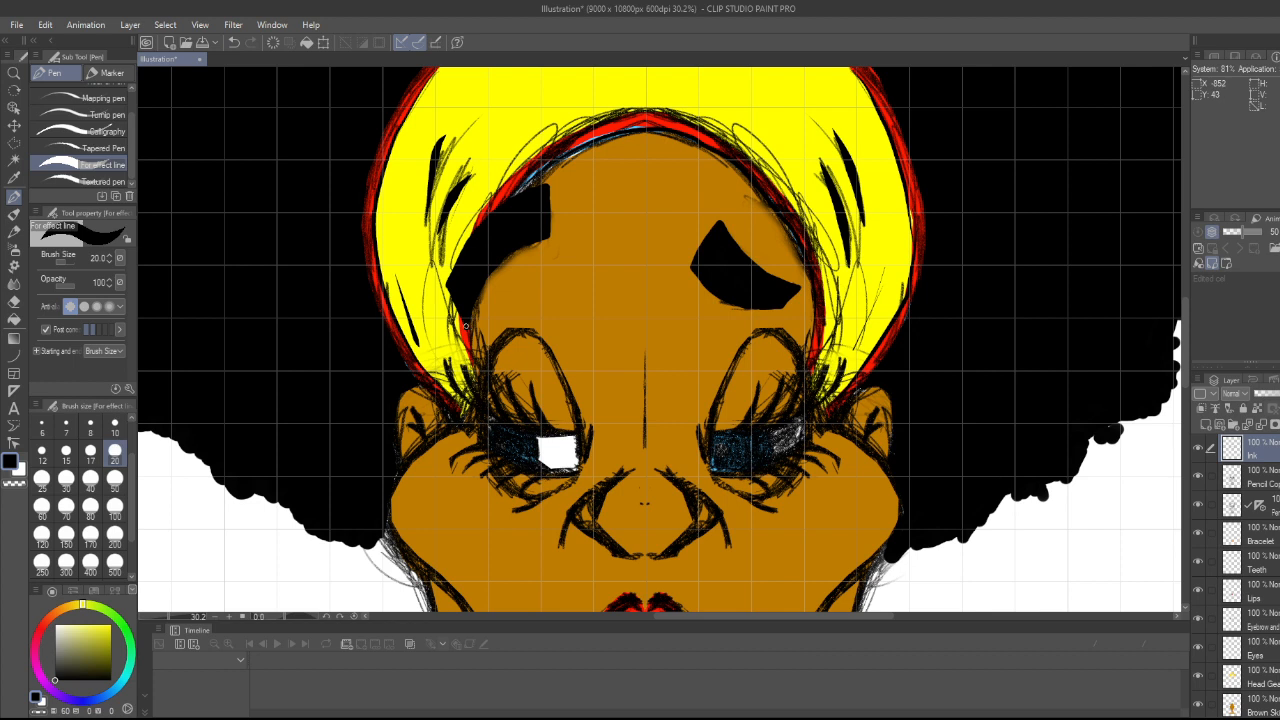
mouse_move(465, 325)
mouse_down()
mouse_move(478, 378)
mouse_move(456, 313)
mouse_up()
key(ctrl+z)
mouse_move(472, 231)
mouse_down()
mouse_move(570, 133)
mouse_move(645, 110)
mouse_move(690, 124)
mouse_move(741, 150)
mouse_move(798, 212)
mouse_move(822, 303)
mouse_move(806, 388)
mouse_up()
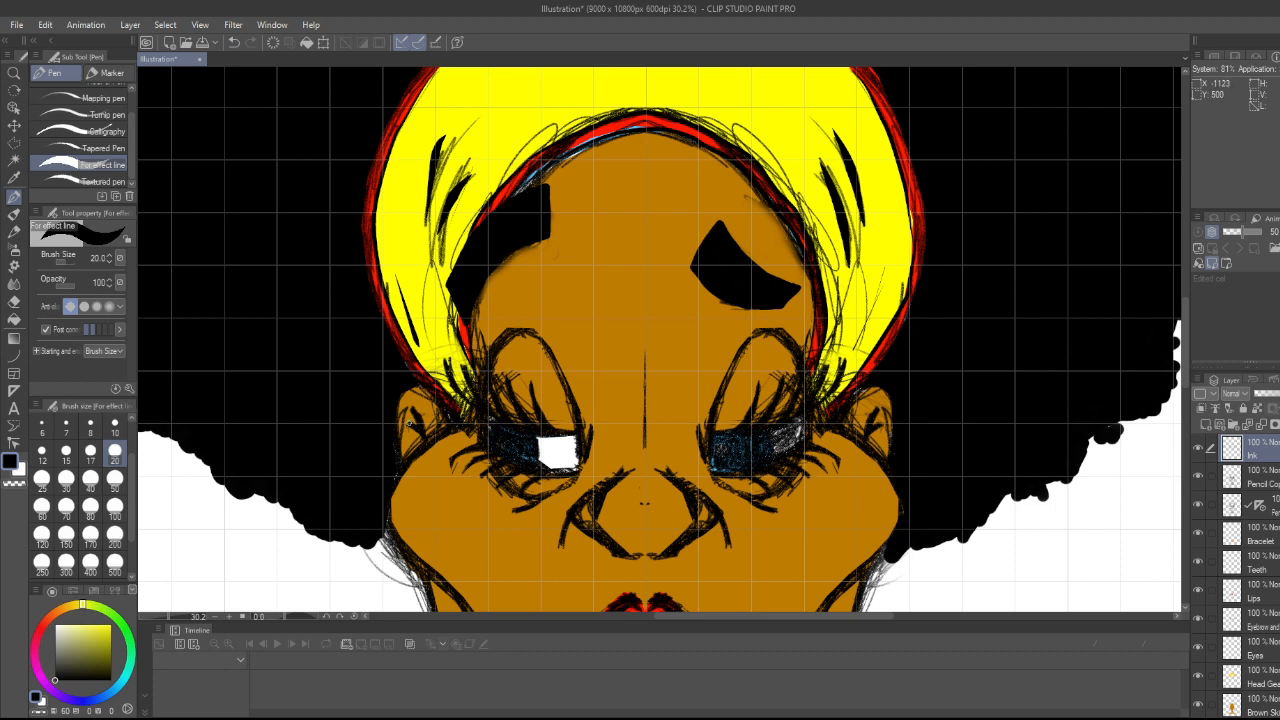
- Hide the Black Hair, Brown Skin and Head Gear layers to inspect the line work on its own, and show them again
mouse_move(410, 423)
mouse_down()
mouse_move(428, 443)
mouse_move(411, 405)
mouse_up()
scroll(1240, 600, down, 1)
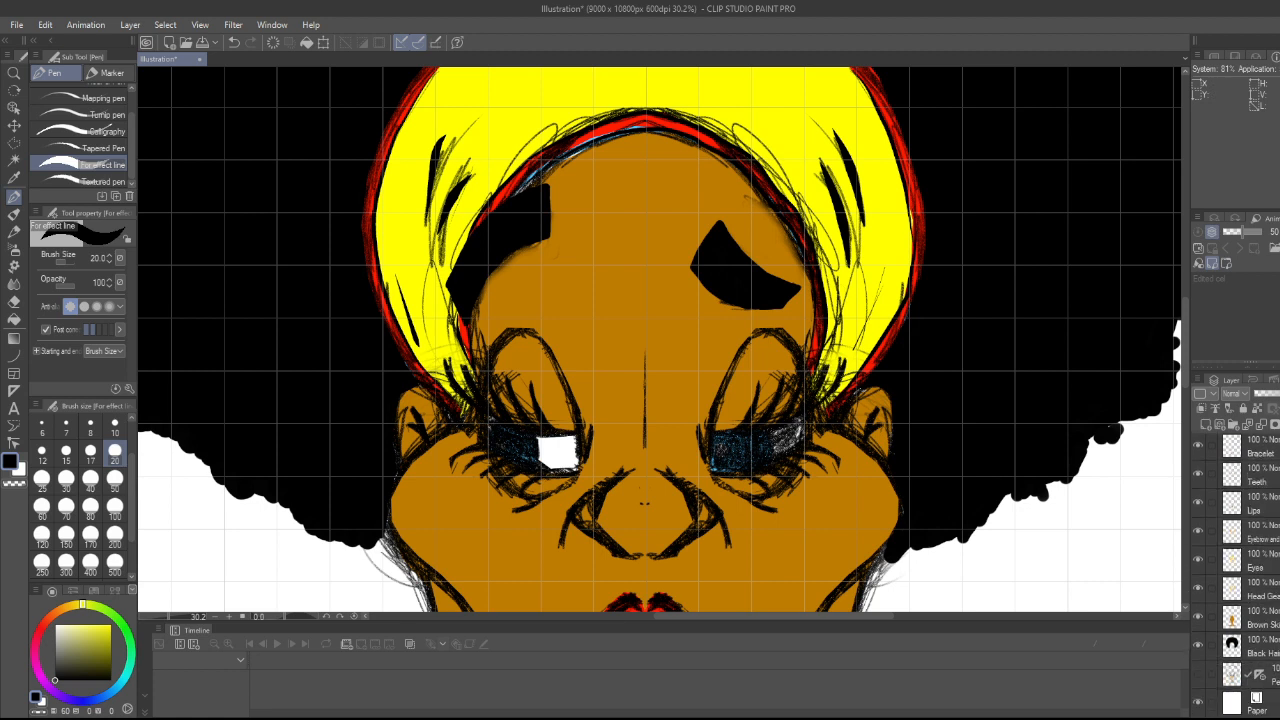
click(1198, 645)
click(1198, 616)
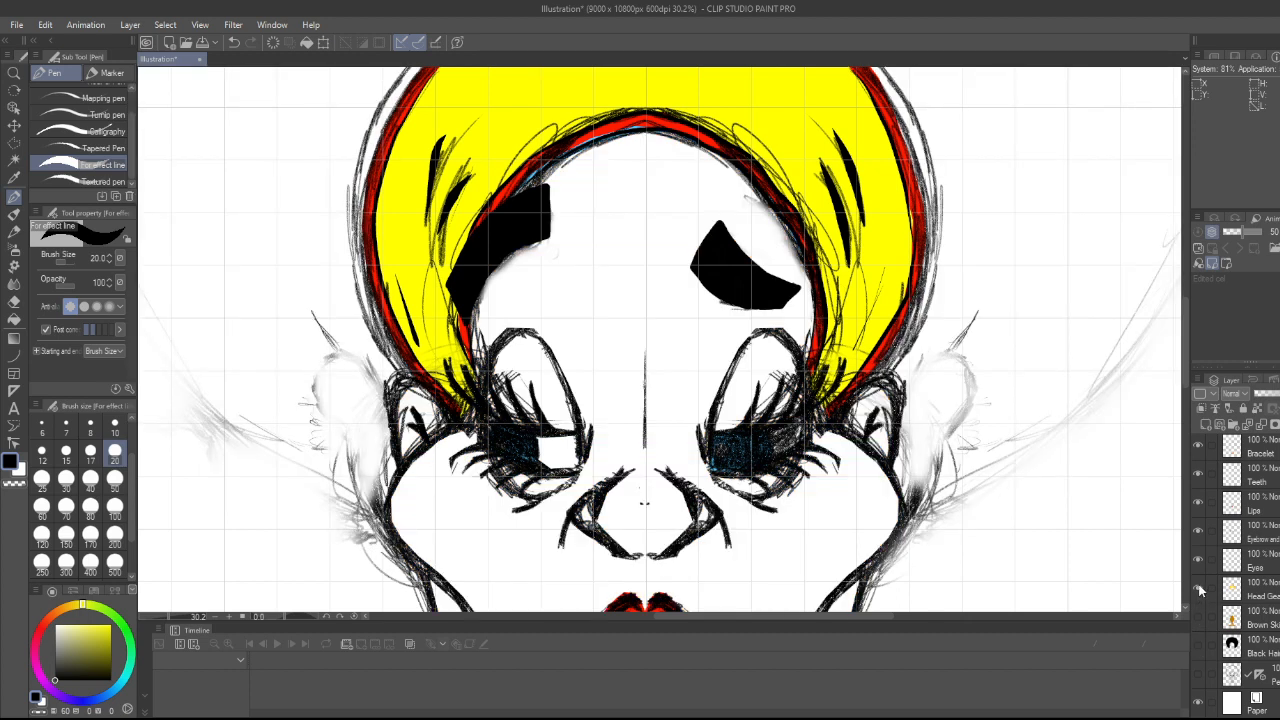
click(1199, 590)
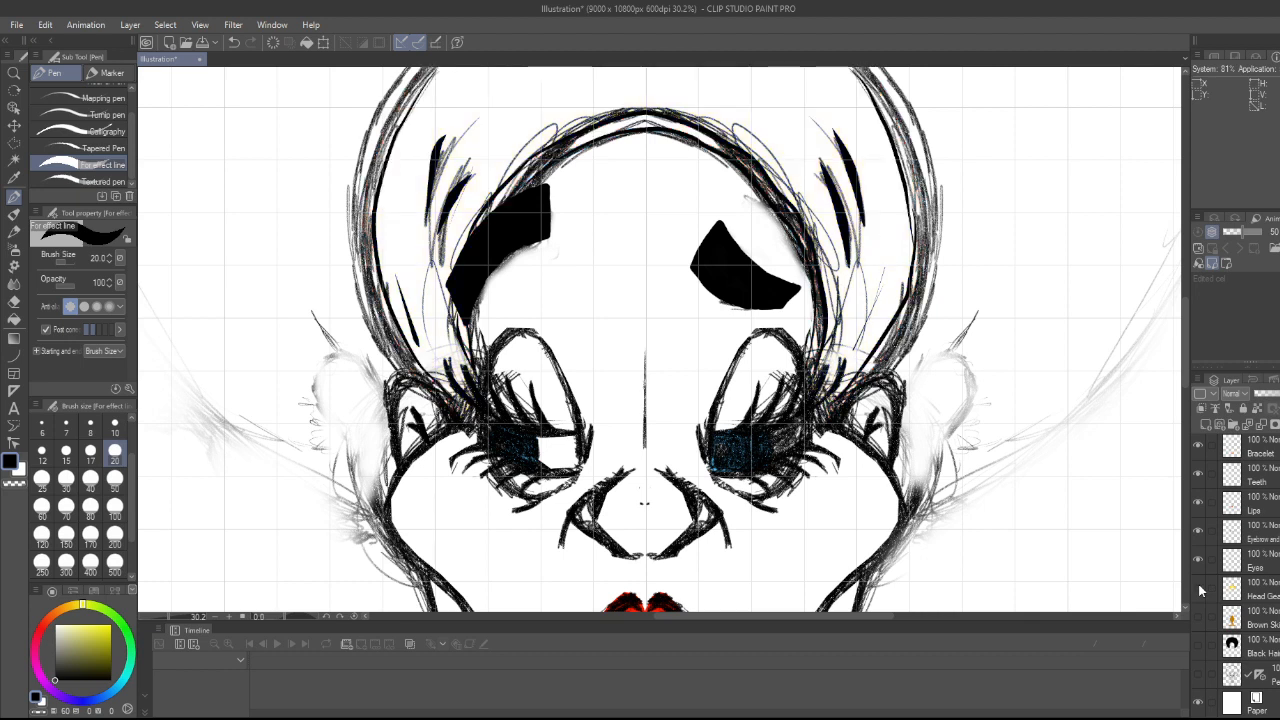
click(1200, 595)
click(1199, 617)
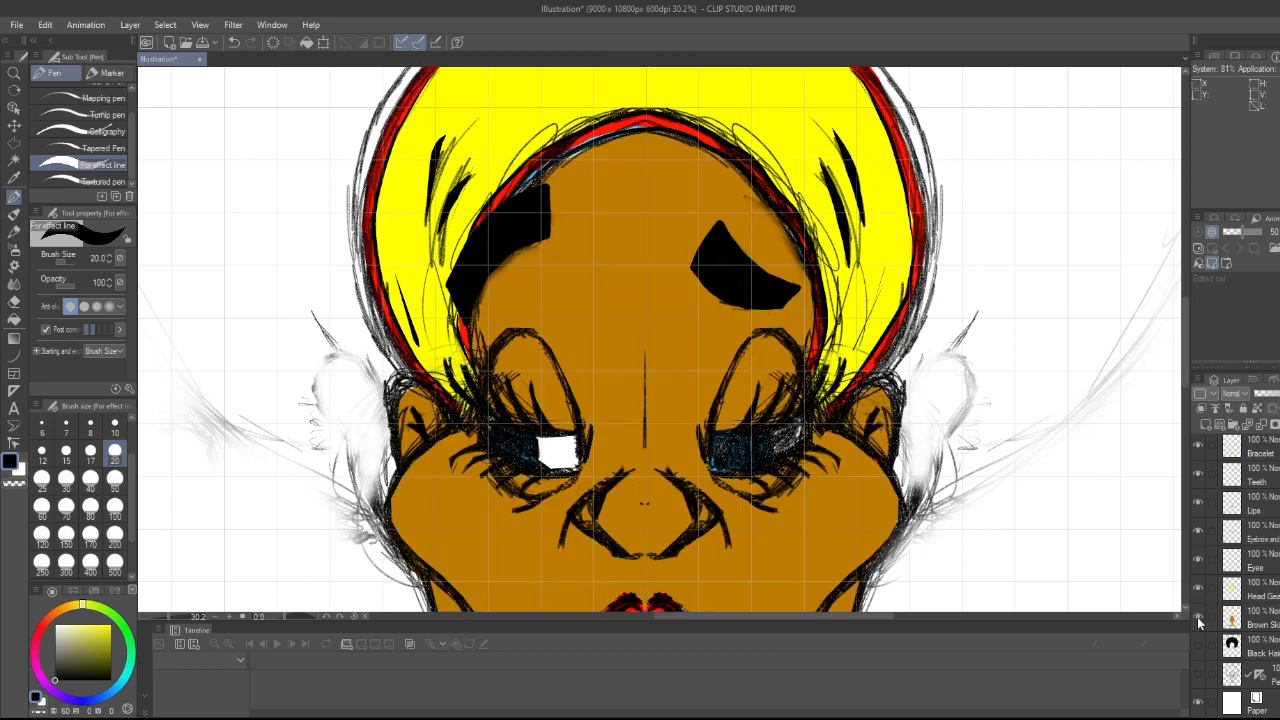
click(1199, 645)
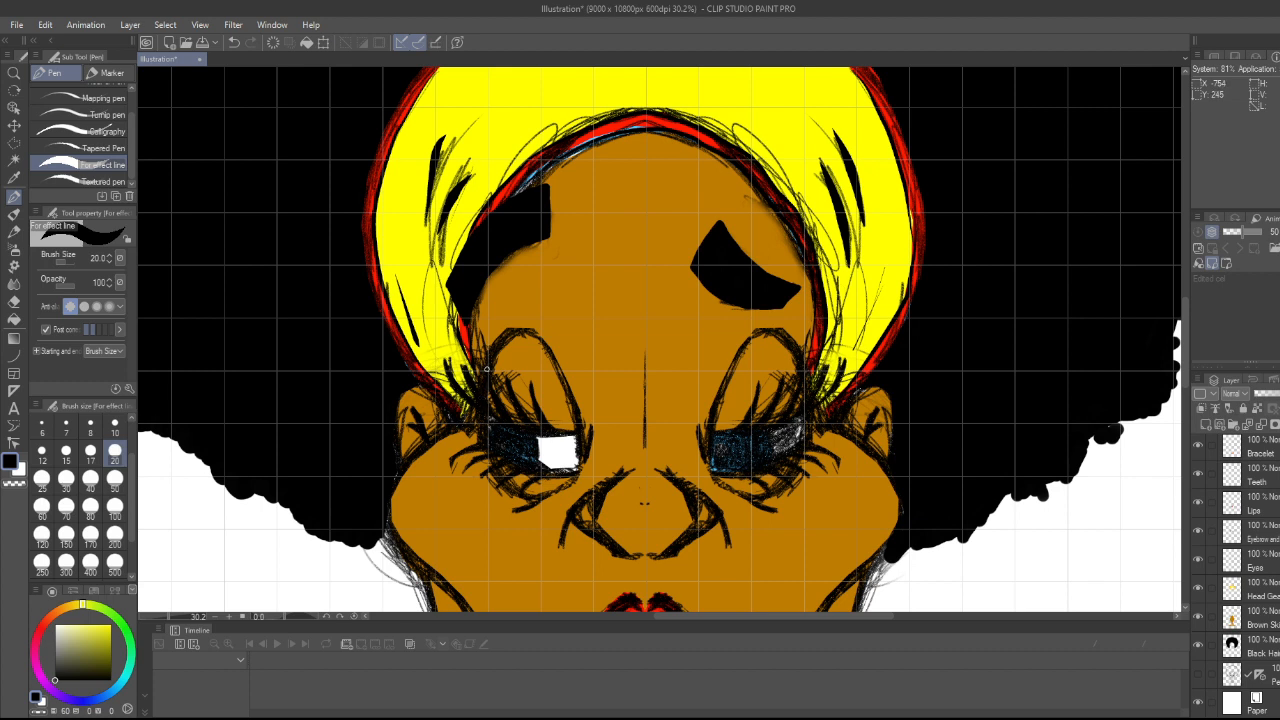
- Ink the left eye's lid and lower lash lines and the vertical crease in the middle of the forehead
mouse_move(512, 331)
mouse_down()
mouse_move(560, 371)
mouse_move(576, 424)
mouse_move(565, 433)
mouse_up()
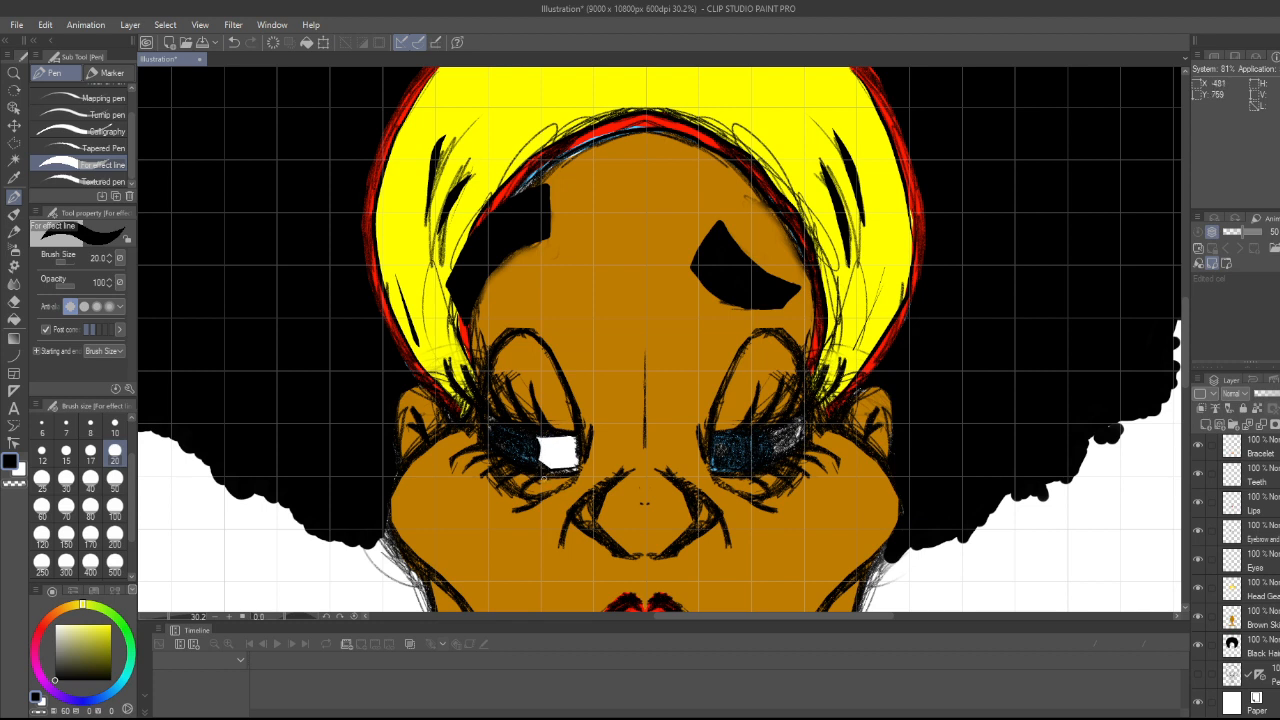
mouse_move(530, 469)
mouse_down()
mouse_move(583, 457)
mouse_move(555, 489)
mouse_up()
drag(644, 350, 645, 447)
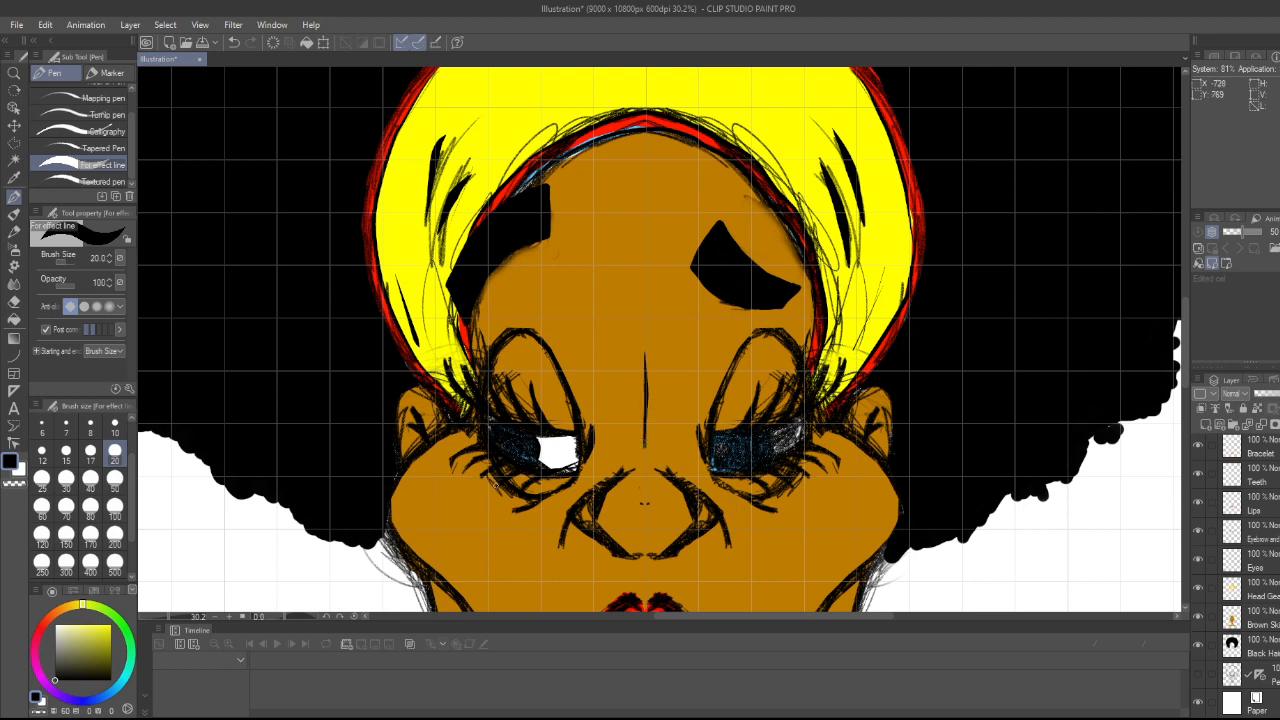
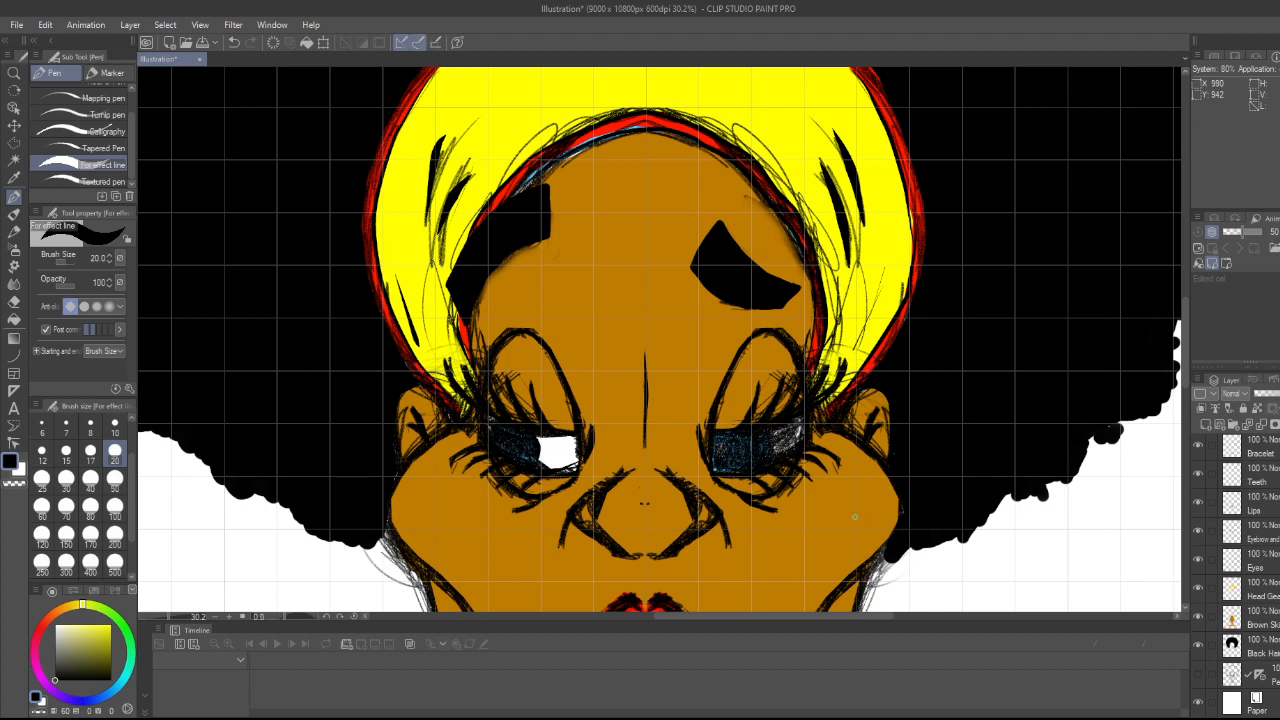
- Ink over the nose's sketch lines and place a black beauty-mark dot on the cheek to the right of the mouth
scroll(1185, 334, down, 5)
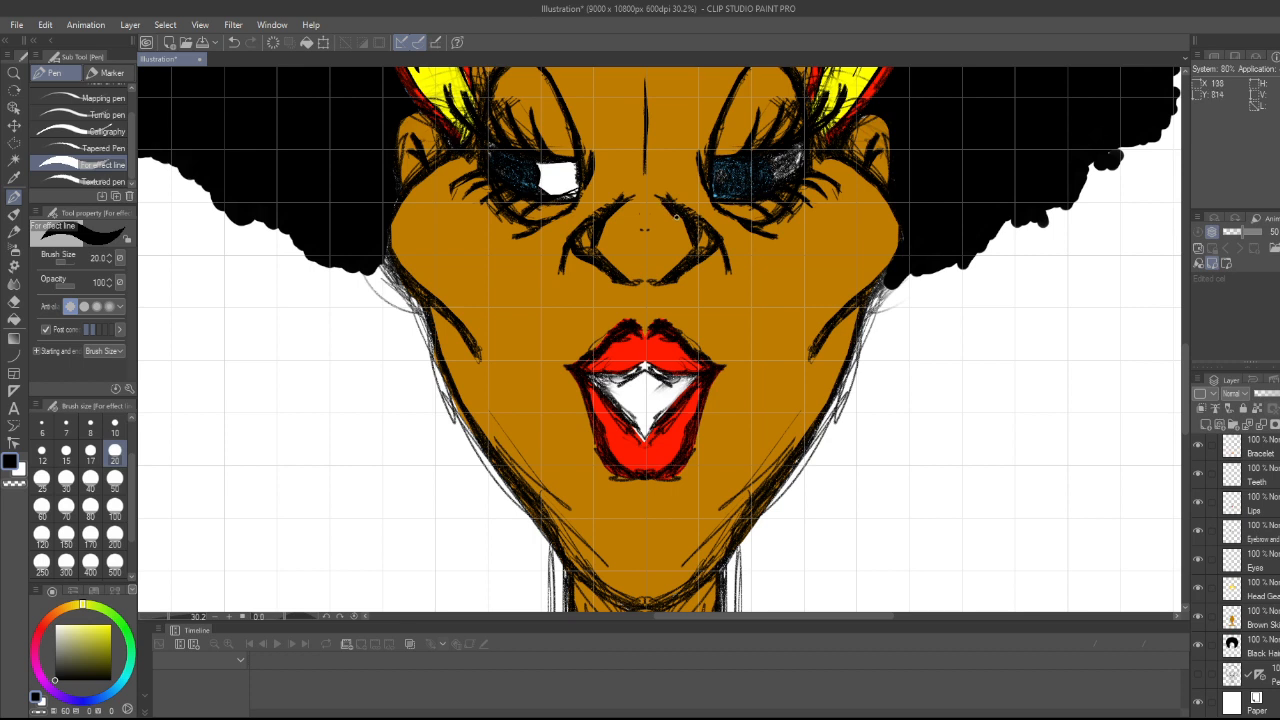
drag(693, 239, 696, 253)
drag(771, 338, 770, 336)
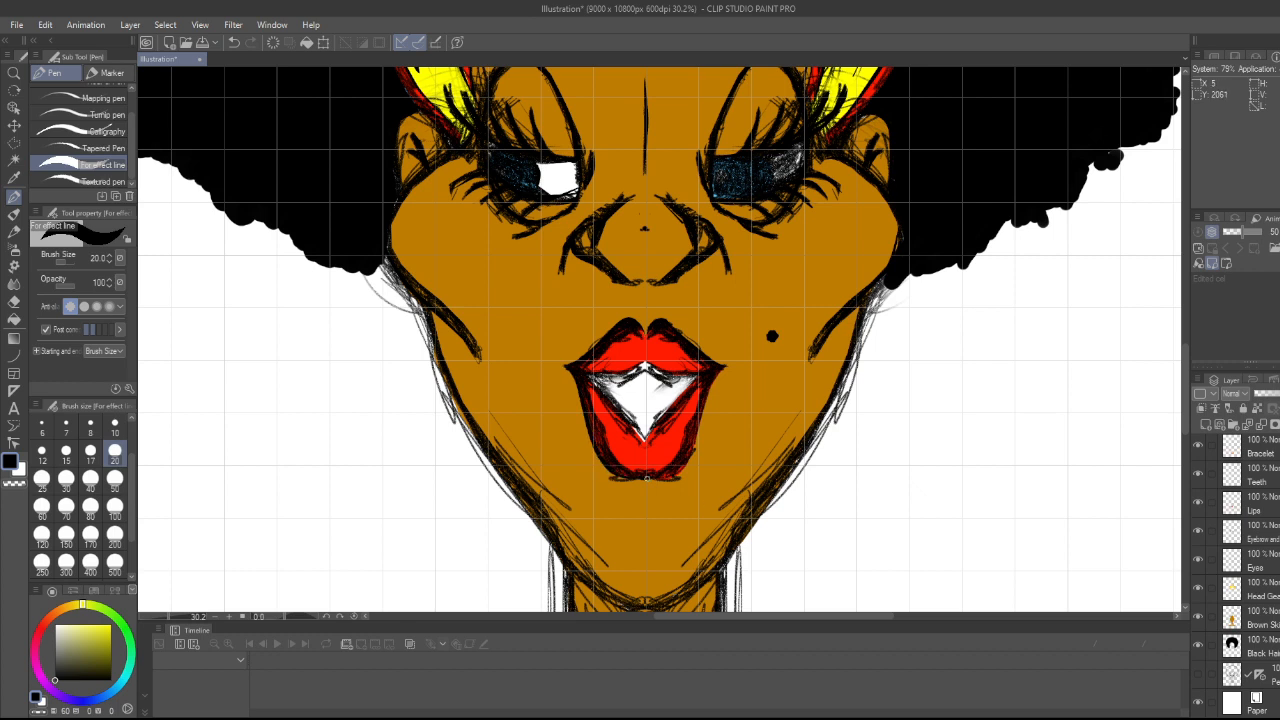
- Ink the lips' outer edges with short accent strokes around them, and add a black dot on the lower left of the chin
mouse_move(648, 479)
mouse_down()
mouse_move(688, 461)
mouse_move(724, 366)
mouse_up()
drag(610, 550, 610, 549)
drag(607, 321, 628, 318)
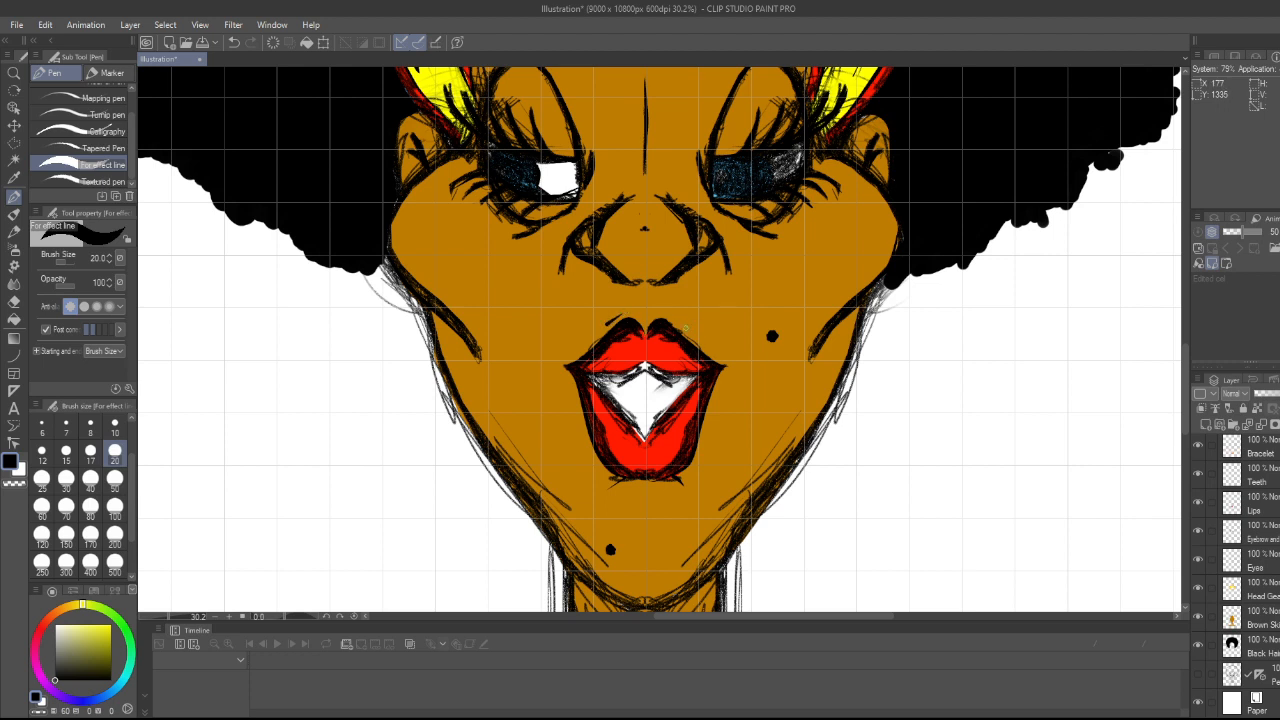
drag(684, 326, 711, 360)
drag(713, 401, 712, 425)
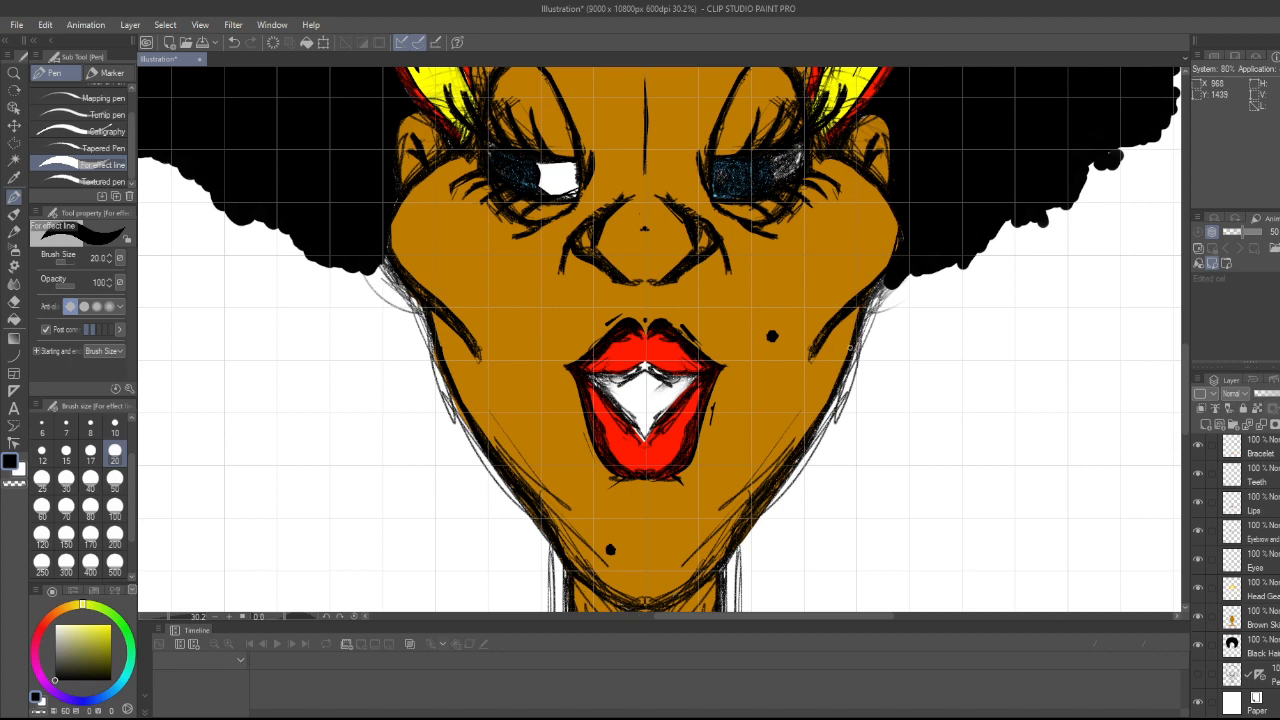
- Ink the line between the upper lip and the teeth, undoing the unwanted stroke
scroll(1186, 405, down, 2)
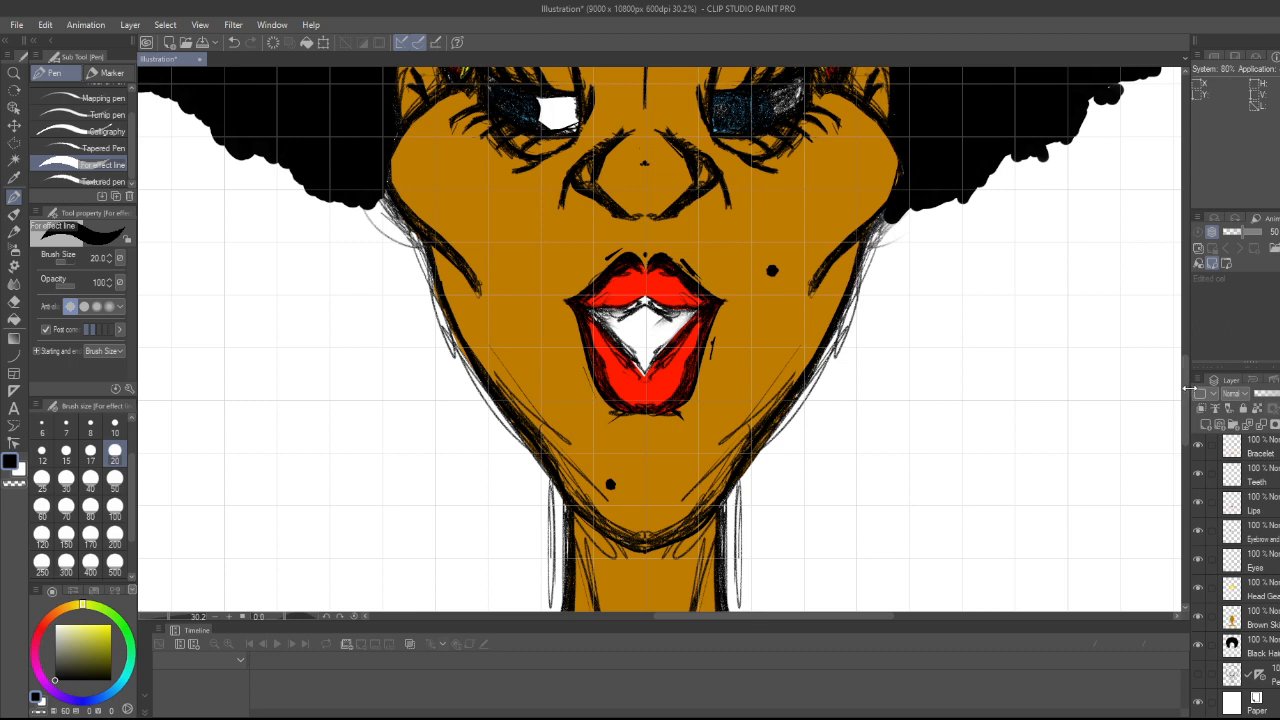
scroll(1186, 394, down, 5)
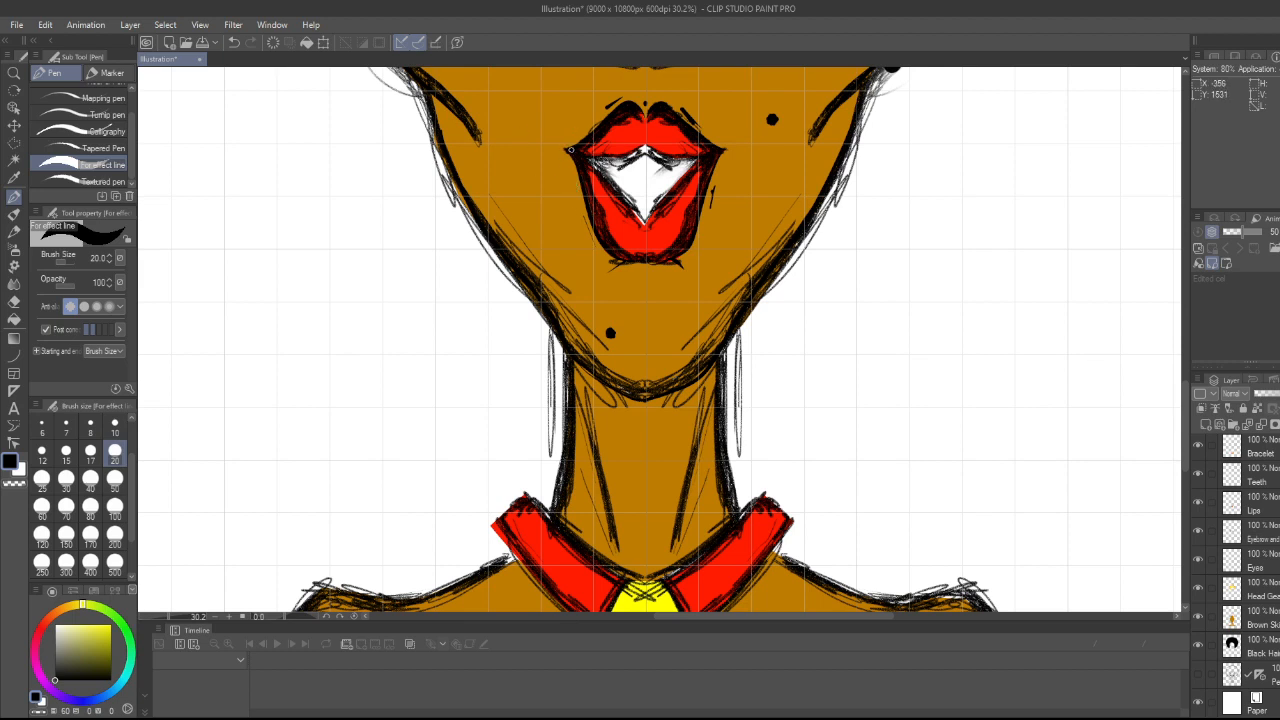
drag(616, 156, 704, 152)
mouse_move(578, 154)
mouse_down()
mouse_move(641, 221)
mouse_move(692, 166)
mouse_up()
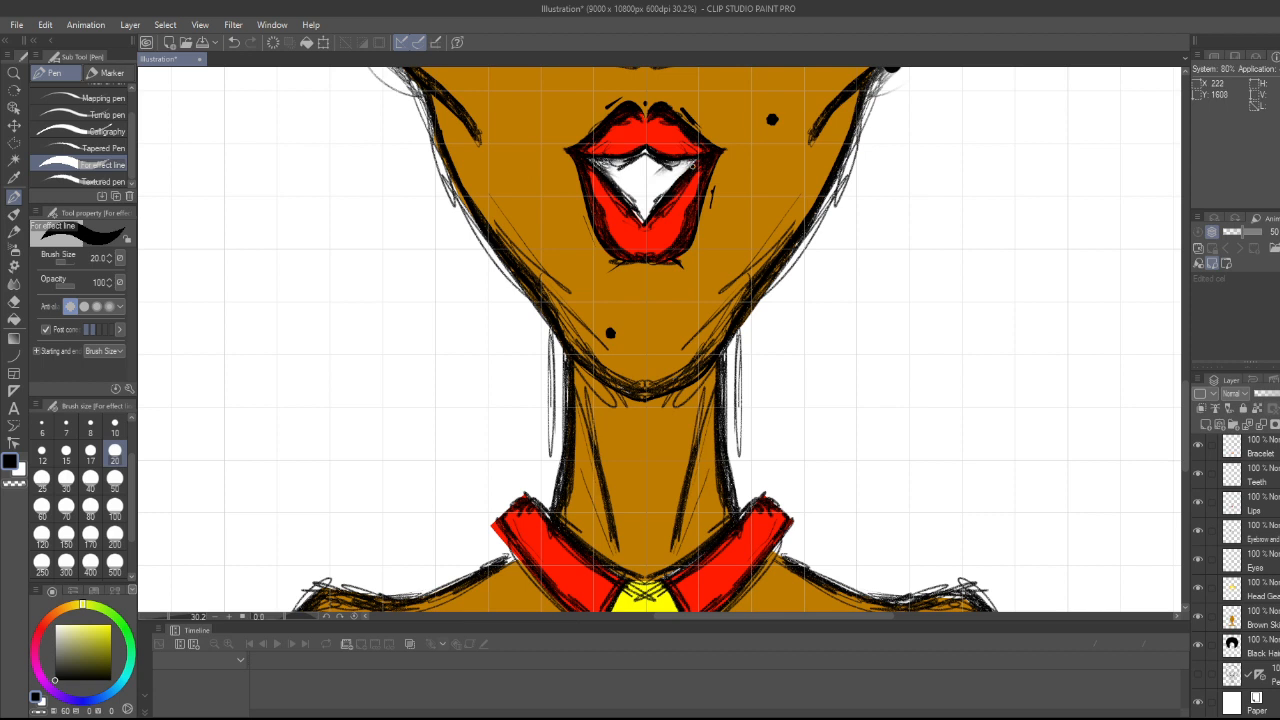
key(ctrl+z)
- Ink the neck's inner tendon lines and its outer sides over the sketch, undoing the strokes that miss it
drag(615, 555, 590, 407)
key(ctrl+z)
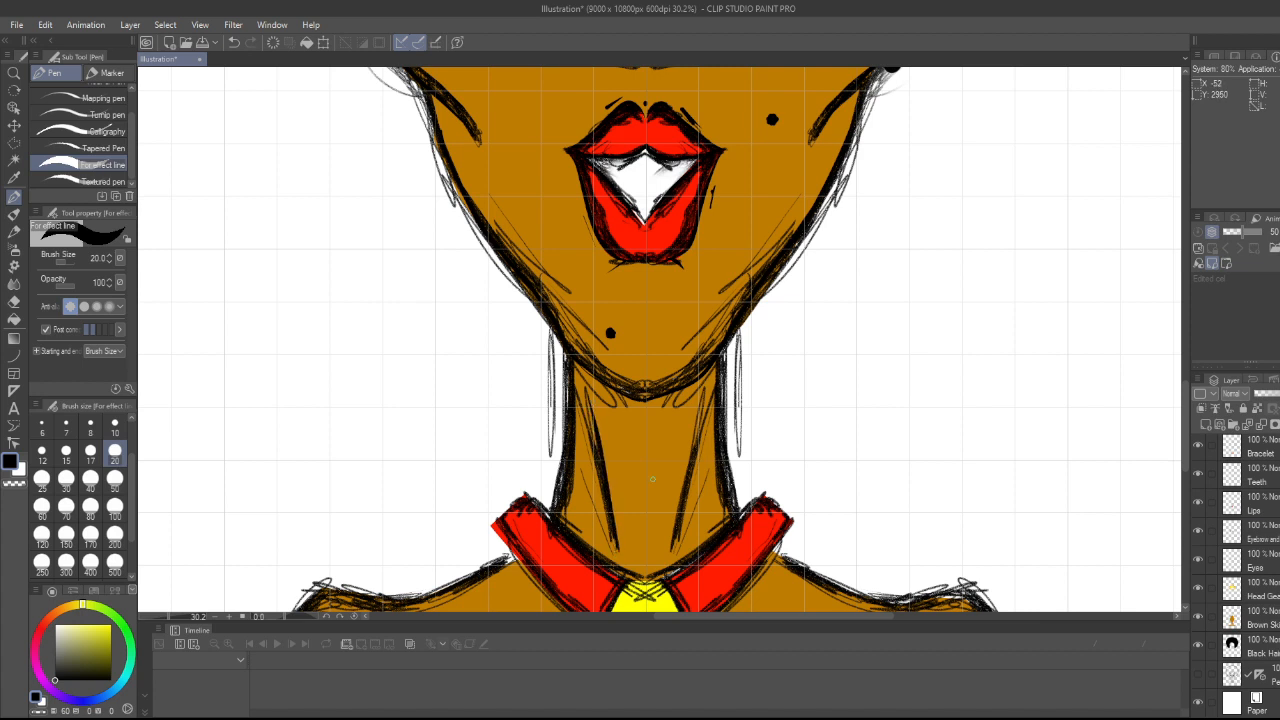
drag(676, 552, 713, 402)
key(ctrl+z)
drag(553, 514, 570, 351)
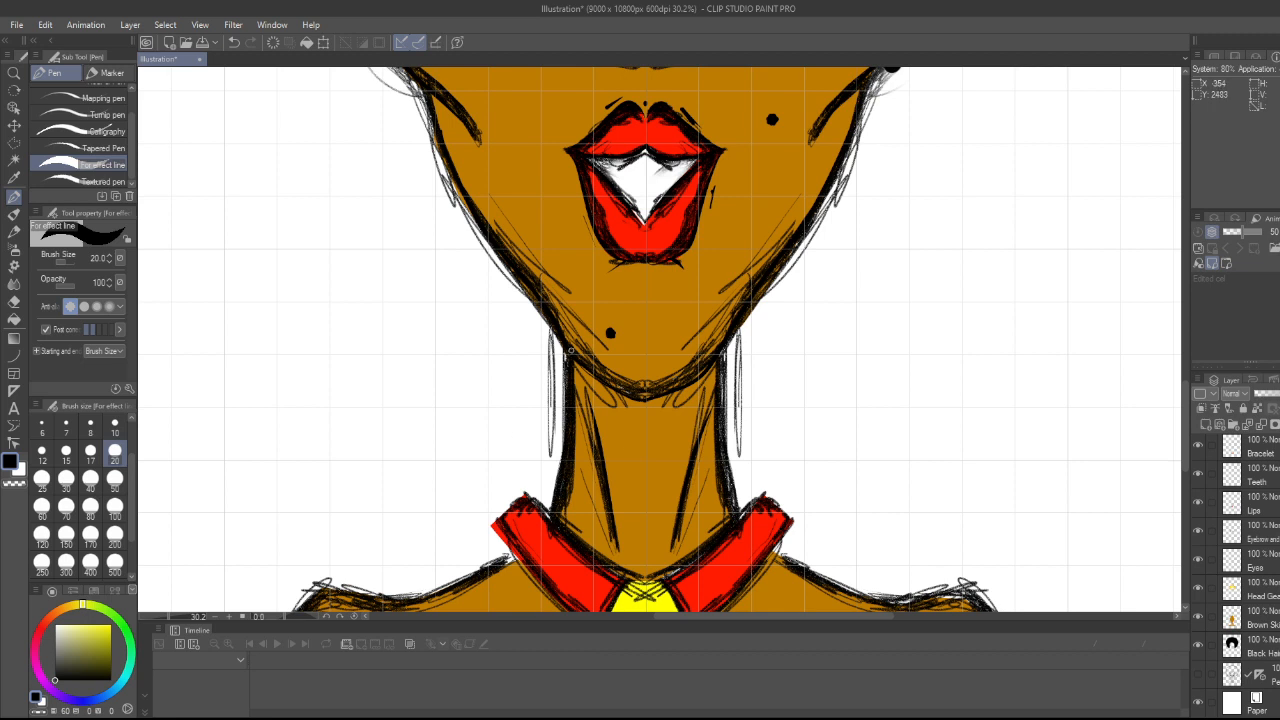
key(ctrl+z)
drag(722, 352, 736, 518)
- On the pencil layer with the symmetry ruler, rough in the first curves of the hoop earrings below the ears with the Real pencil
drag(1187, 430, 1186, 378)
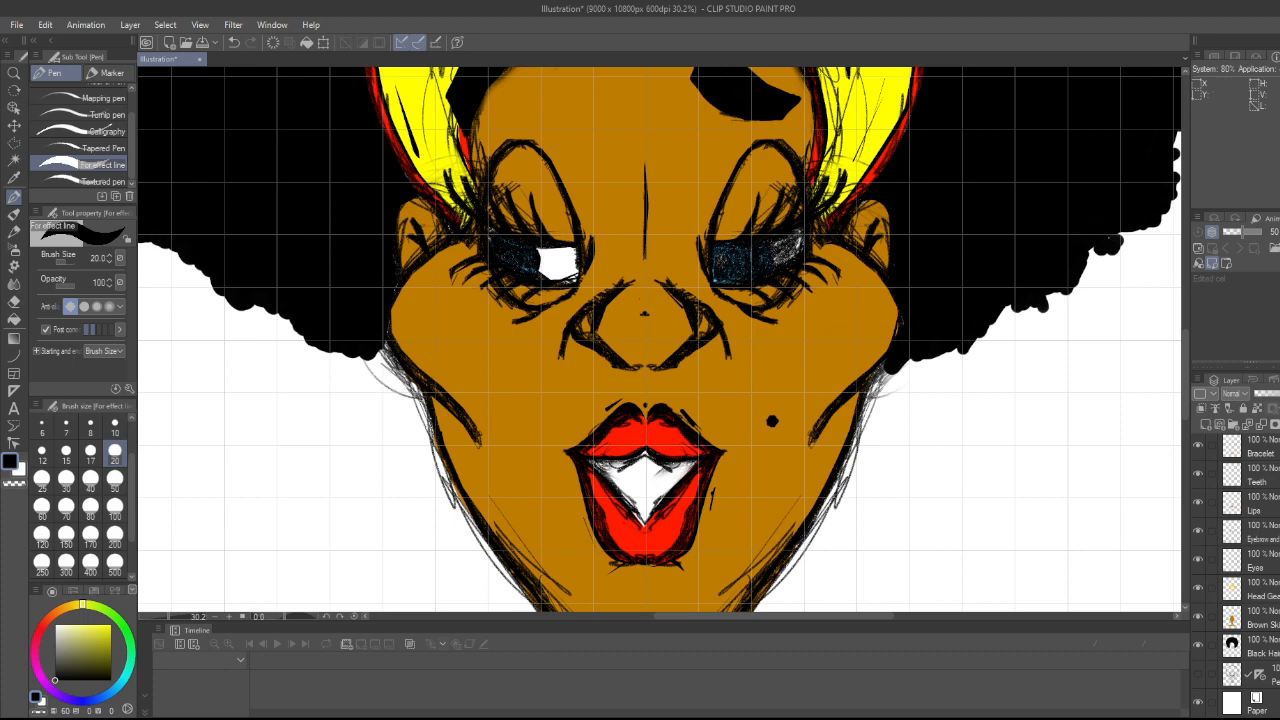
scroll(1257, 493, up, 4)
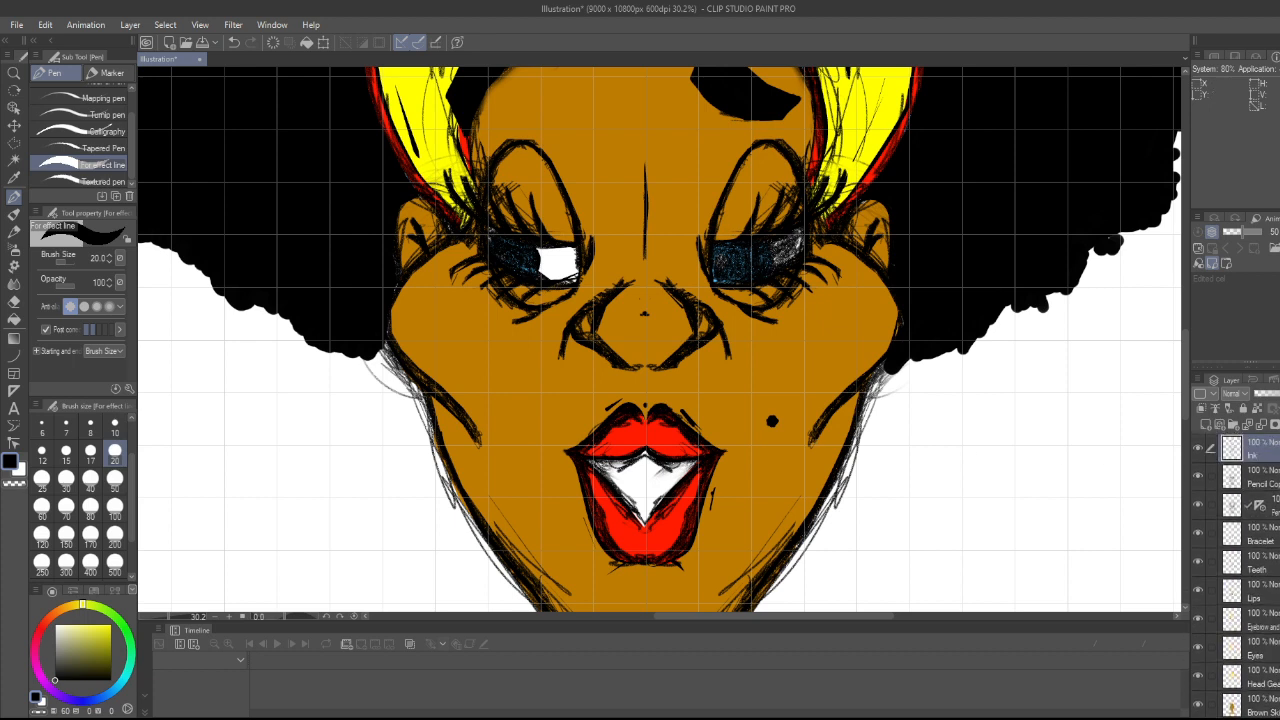
click(1257, 503)
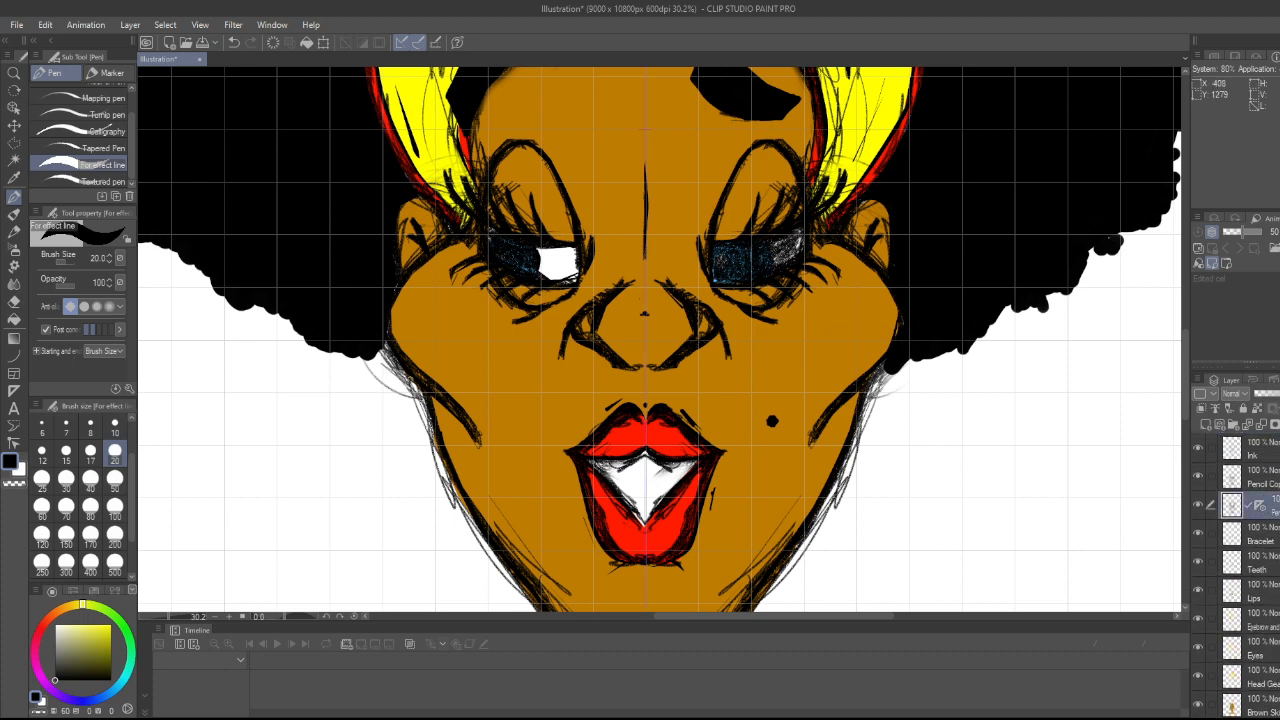
click(15, 232)
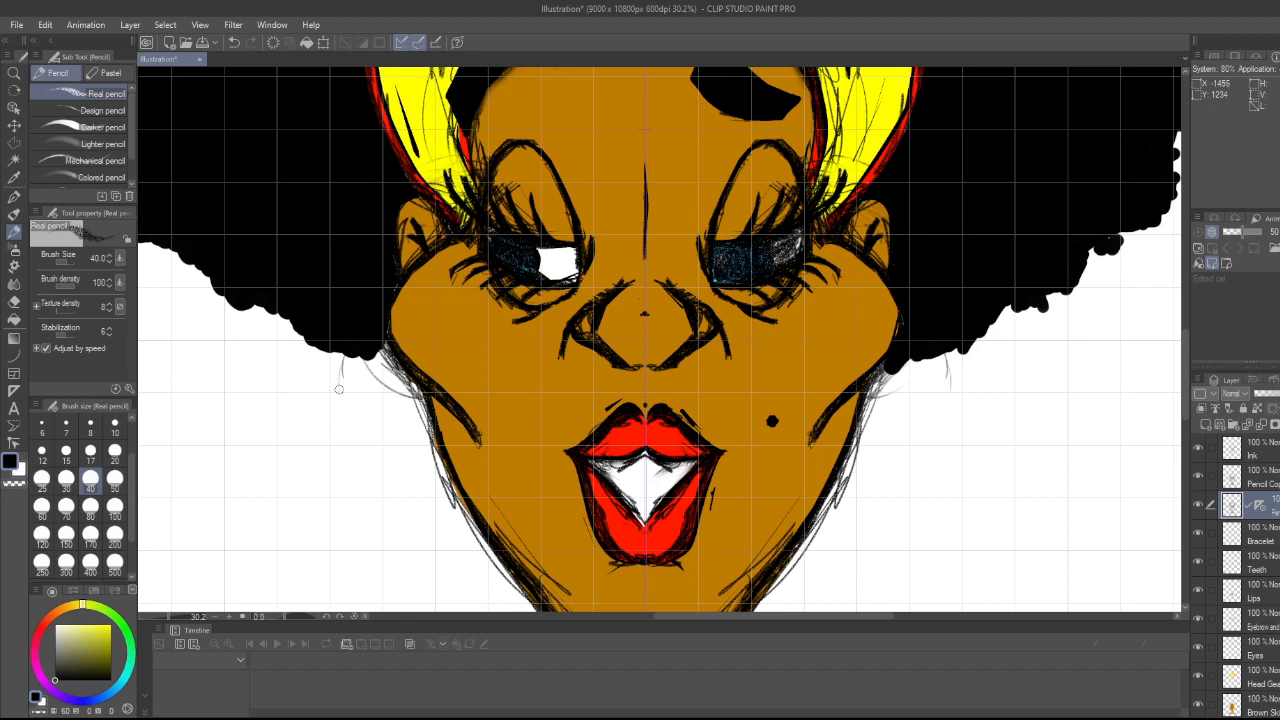
mouse_move(341, 397)
mouse_down()
mouse_move(340, 350)
mouse_move(346, 408)
mouse_up()
mouse_move(344, 355)
mouse_down()
mouse_move(348, 428)
mouse_move(362, 464)
mouse_up()
mouse_move(330, 380)
mouse_down()
mouse_move(330, 408)
mouse_move(366, 466)
mouse_up()
mouse_move(330, 404)
mouse_down()
mouse_move(380, 472)
mouse_move(358, 470)
mouse_up()
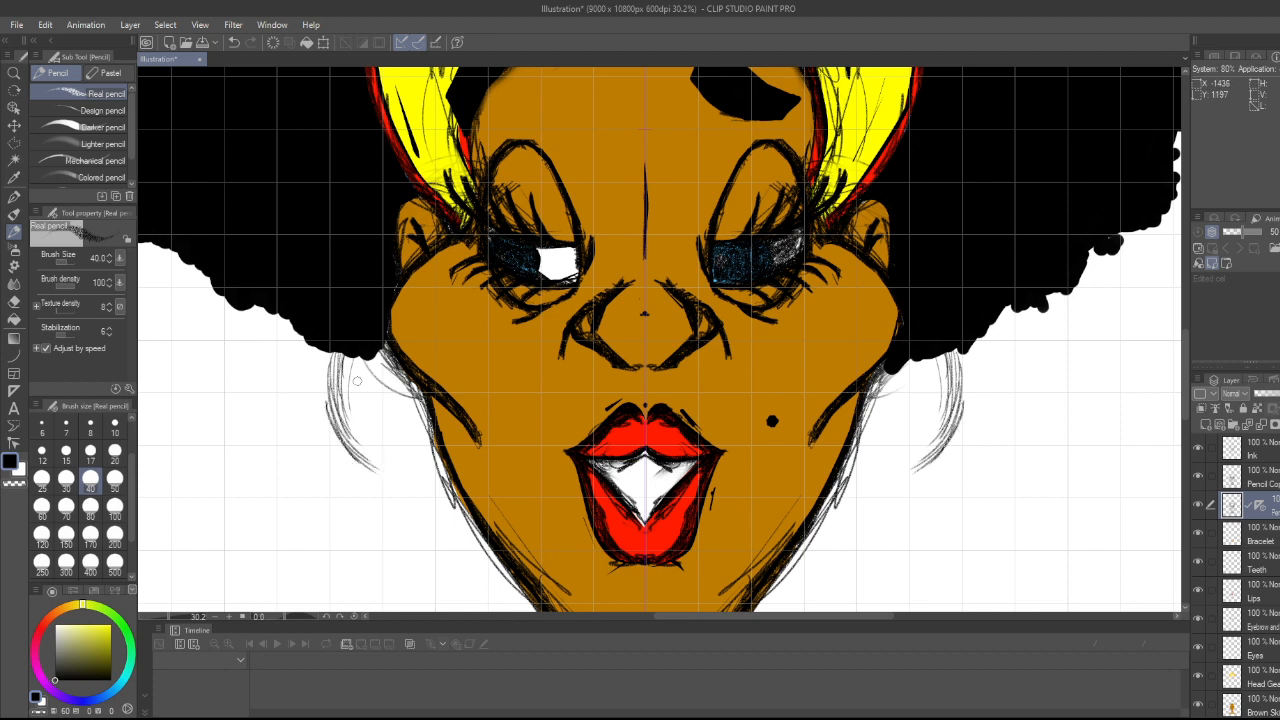
- Sketch the large outer edge of the mirrored hoop earrings, curving from the hair down to the jawline
drag(1186, 403, 1185, 424)
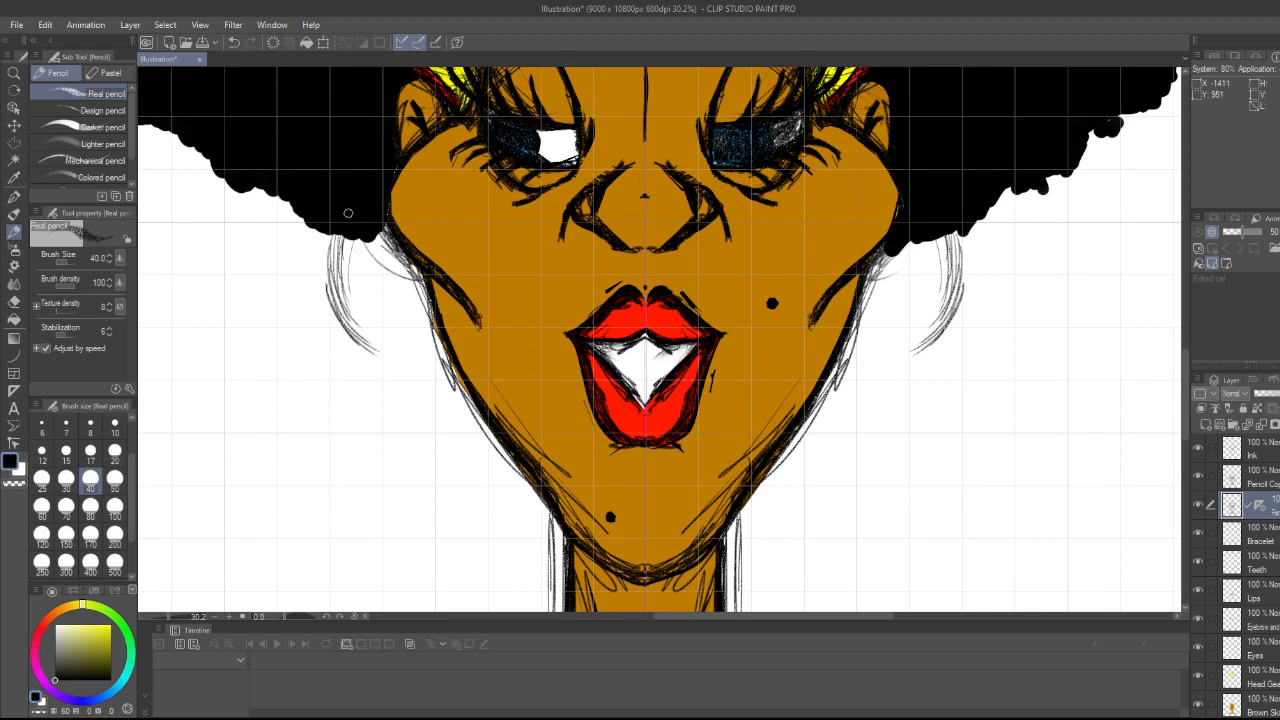
drag(342, 218, 312, 328)
drag(323, 245, 338, 384)
mouse_move(310, 282)
mouse_down()
mouse_move(311, 332)
mouse_move(342, 396)
mouse_up()
drag(312, 336, 376, 430)
mouse_move(328, 380)
mouse_down()
mouse_move(397, 439)
mouse_move(472, 390)
mouse_move(438, 428)
mouse_move(390, 435)
mouse_move(363, 426)
mouse_move(320, 350)
mouse_up()
mouse_move(356, 408)
mouse_down()
mouse_move(314, 304)
mouse_move(318, 266)
mouse_up()
mouse_move(321, 350)
mouse_down()
mouse_move(316, 270)
mouse_move(328, 250)
mouse_move(314, 276)
mouse_up()
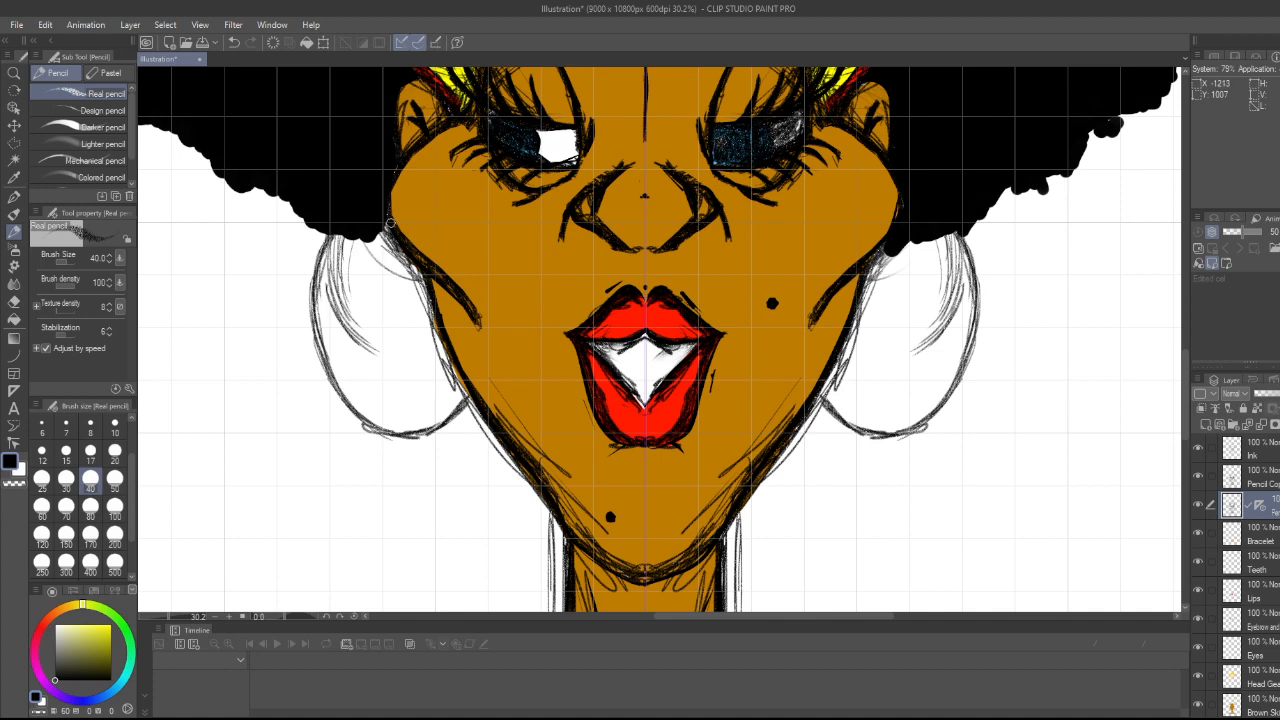
- Sketch the inner edge of the mirrored hoop earrings and reinforce their outer edge with repeated pencil strokes
drag(386, 232, 374, 338)
drag(378, 258, 386, 368)
drag(380, 314, 418, 390)
drag(394, 353, 426, 390)
mouse_move(391, 351)
mouse_down()
mouse_move(436, 398)
mouse_move(464, 398)
mouse_move(422, 400)
mouse_move(390, 350)
mouse_move(386, 258)
mouse_move(326, 252)
mouse_move(316, 312)
mouse_up()
drag(334, 238, 321, 352)
mouse_move(315, 284)
mouse_down()
mouse_move(321, 364)
mouse_move(315, 270)
mouse_move(358, 410)
mouse_up()
drag(310, 338, 368, 420)
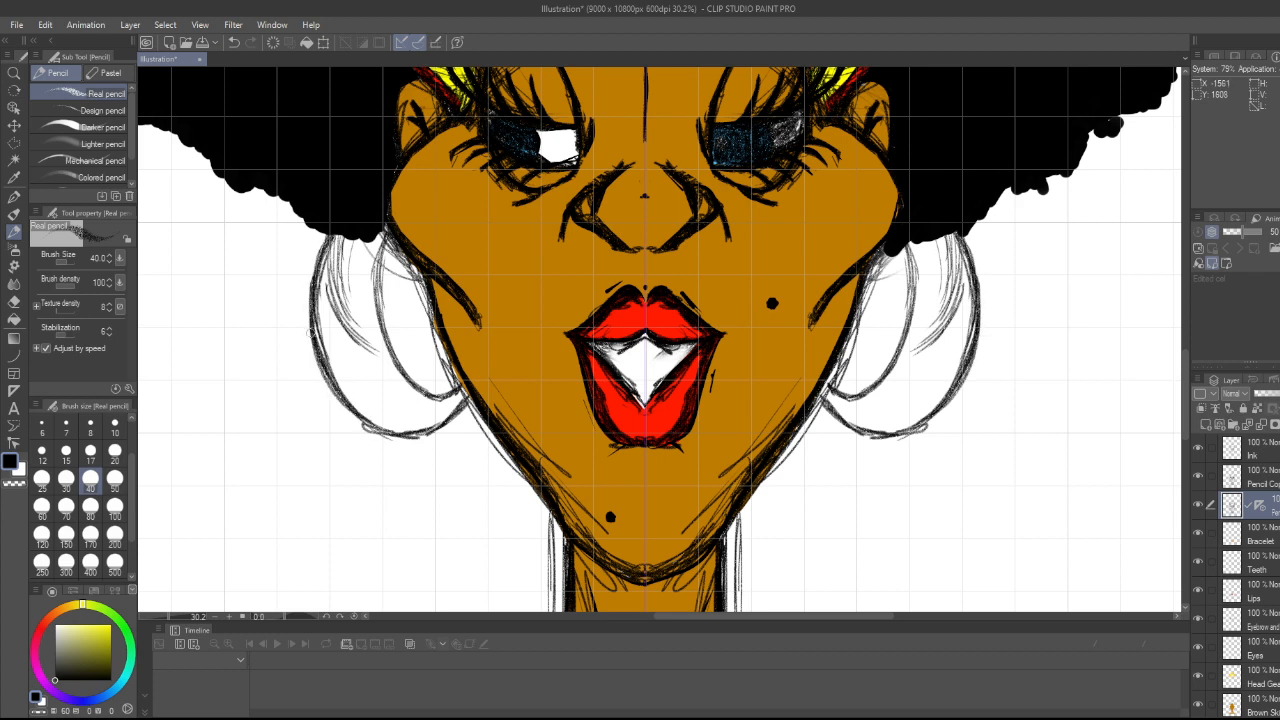
mouse_move(394, 246)
mouse_down()
mouse_move(375, 323)
mouse_move(393, 360)
mouse_up()
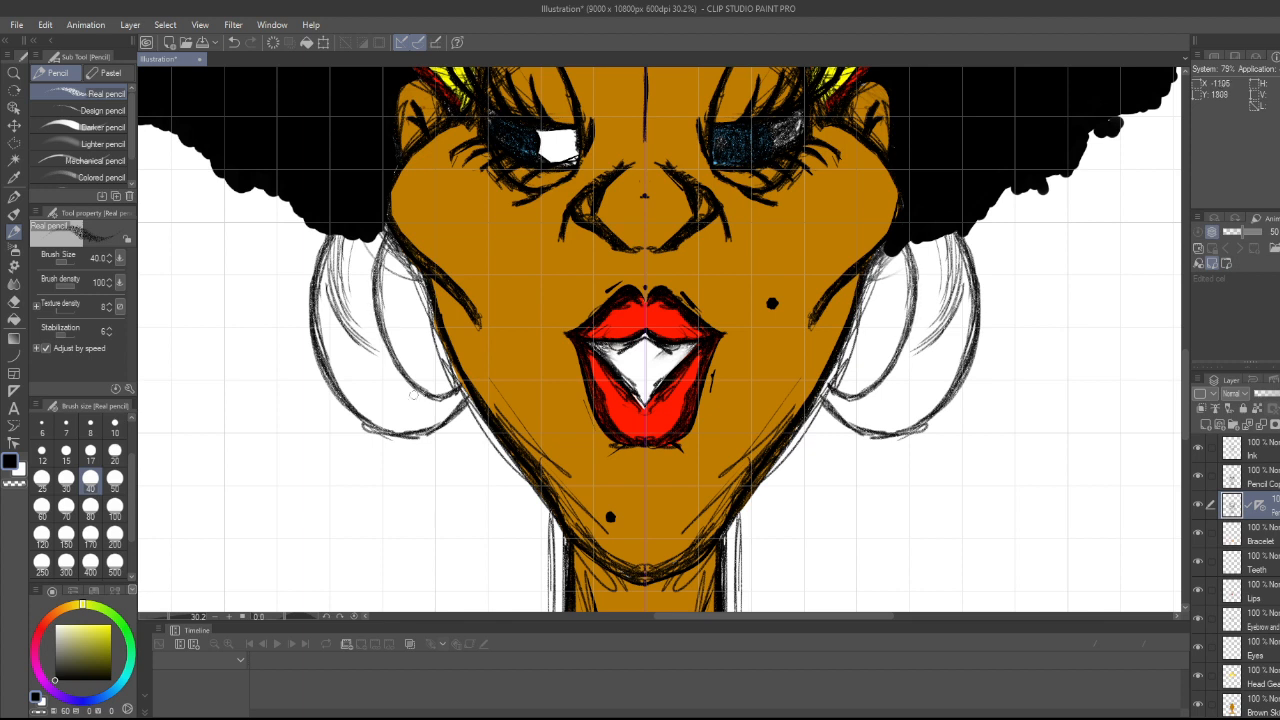
- Add a new layer directly above the Bracelet layer and name it for the yellow earrings
scroll(459, 328, down, 6)
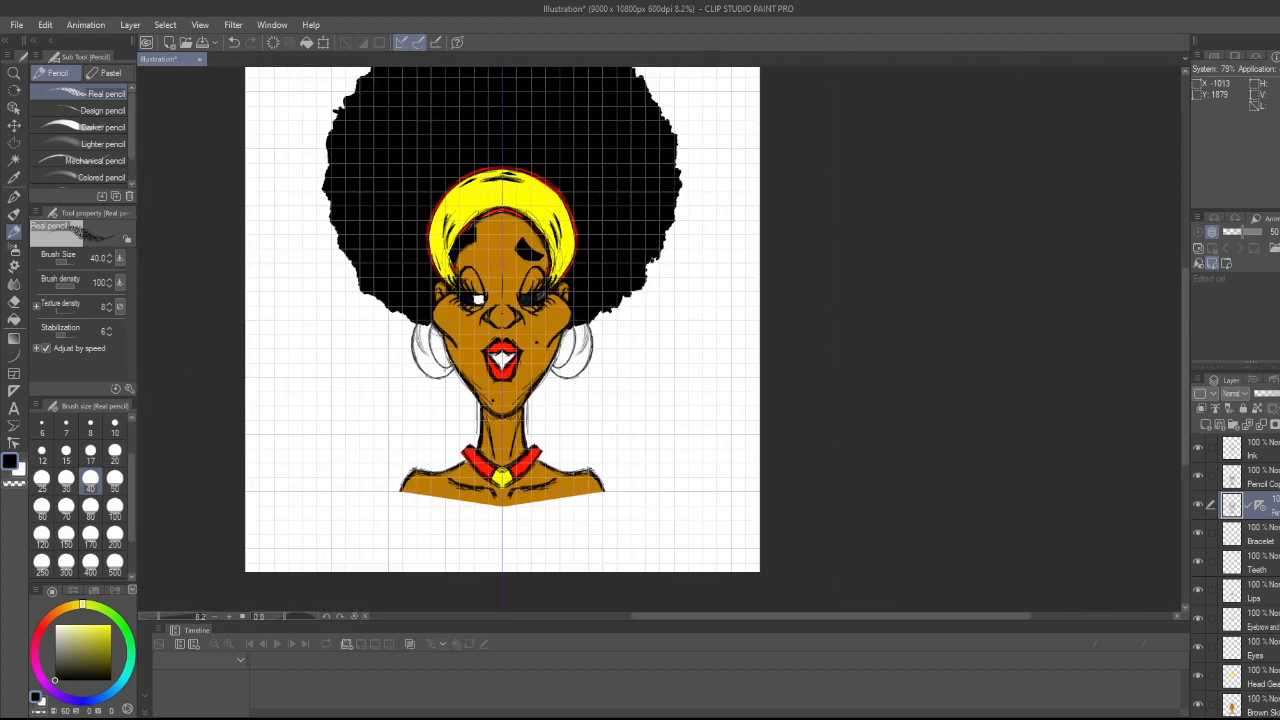
scroll(446, 369, up, 1)
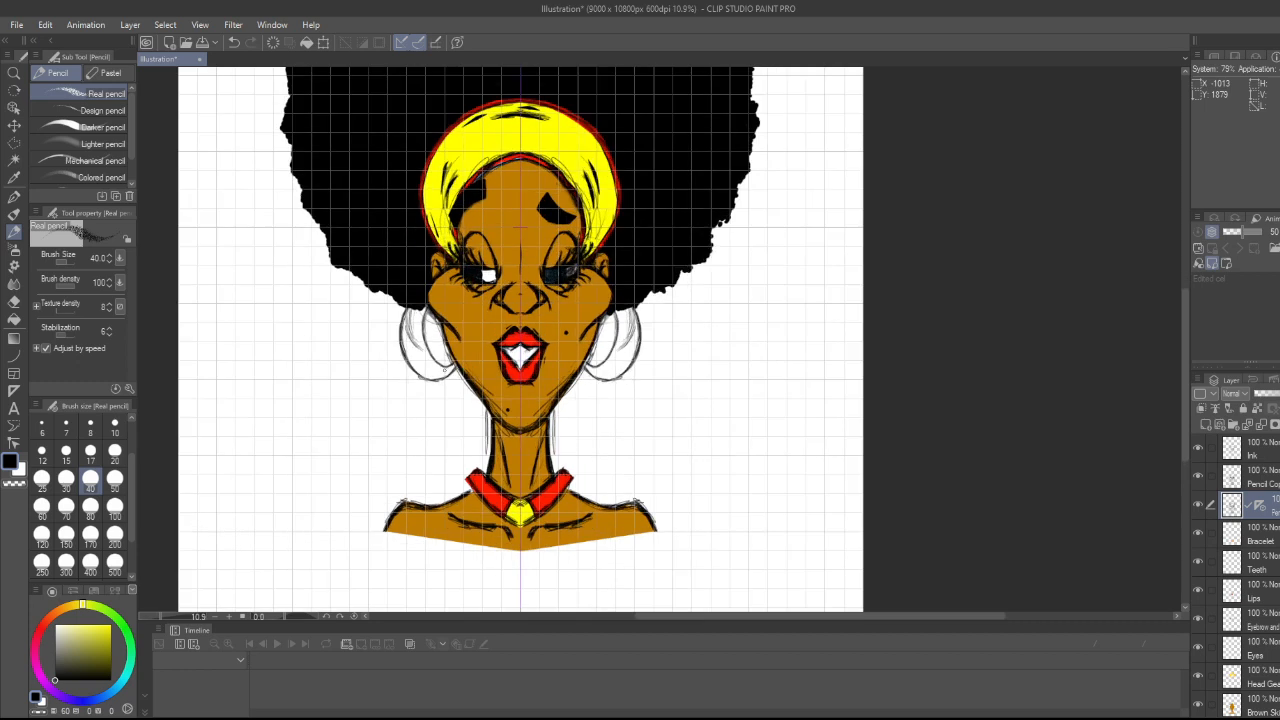
scroll(444, 370, up, 4)
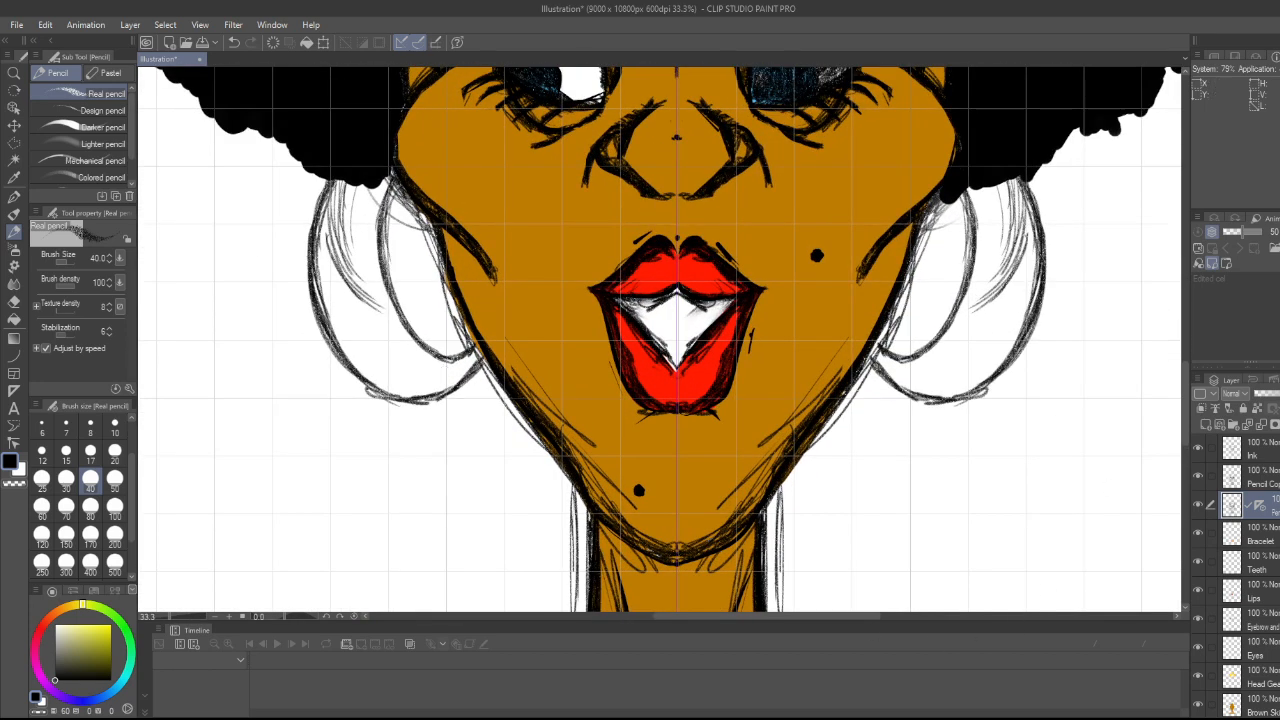
click(1258, 531)
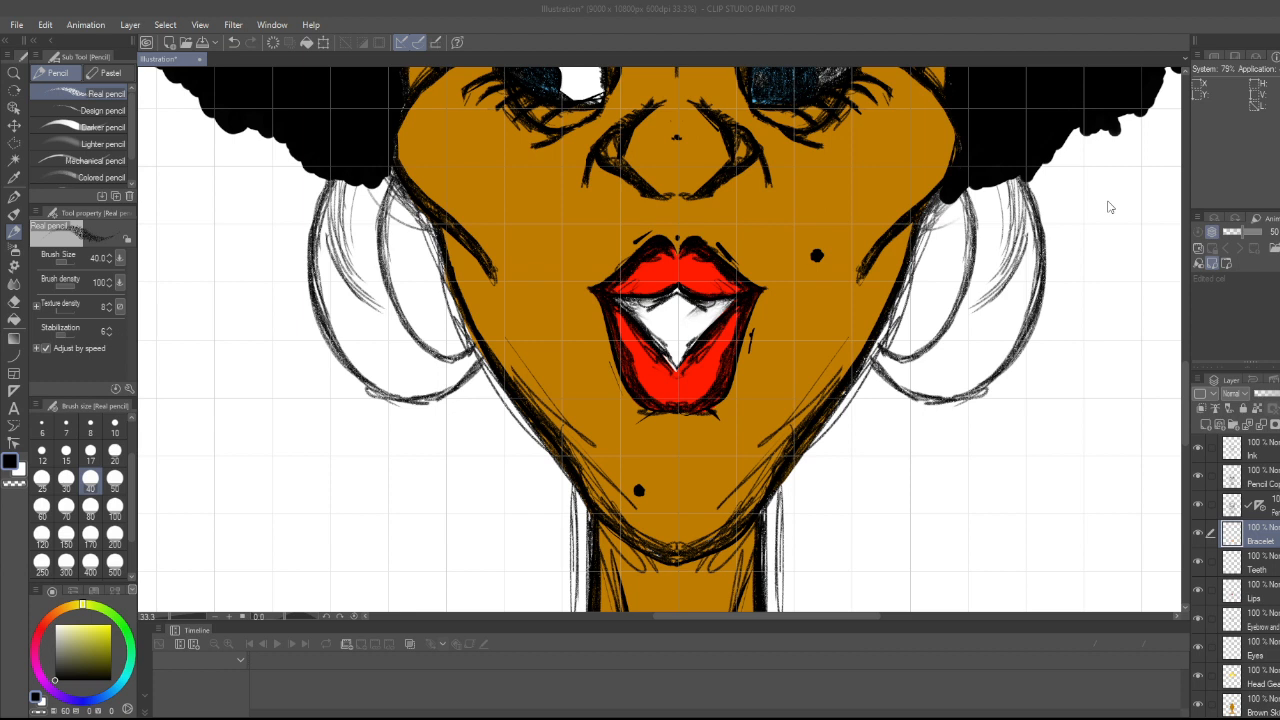
key(Return)
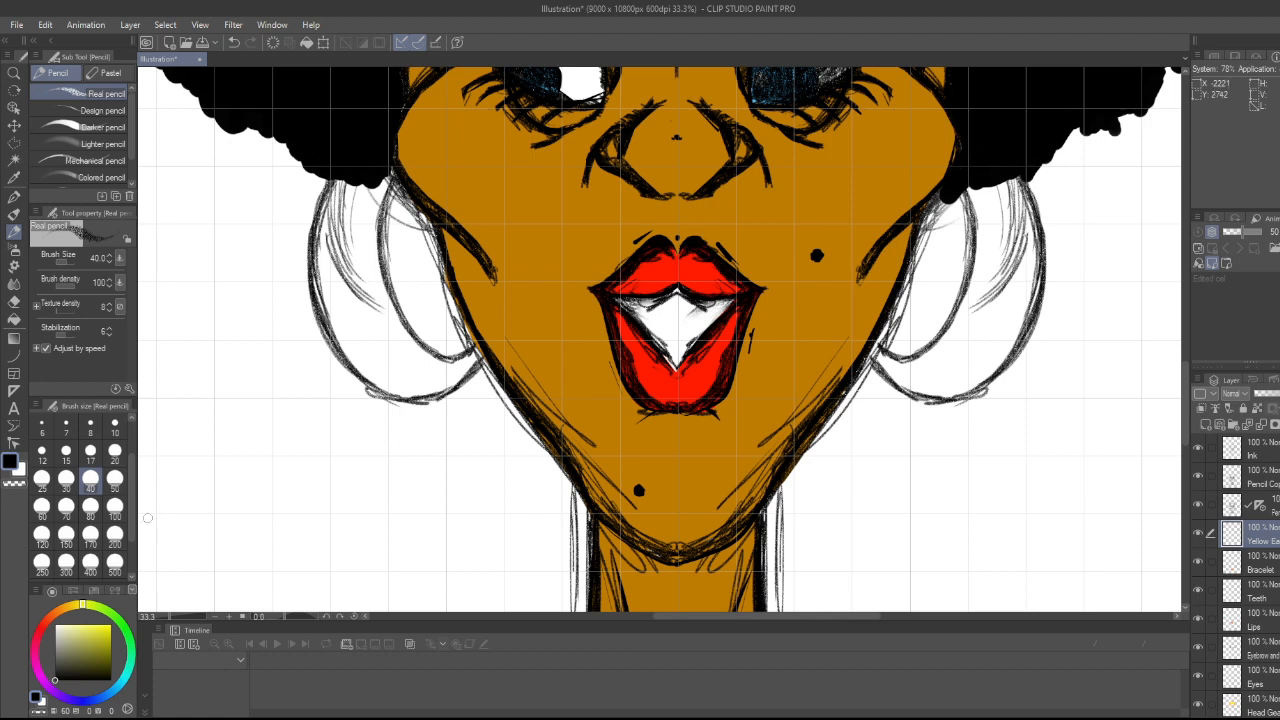
- Outline the crescent of the hoop earring on the picture's left with a closed Polyline selection, following its sketched outer and inner edges
click(14, 143)
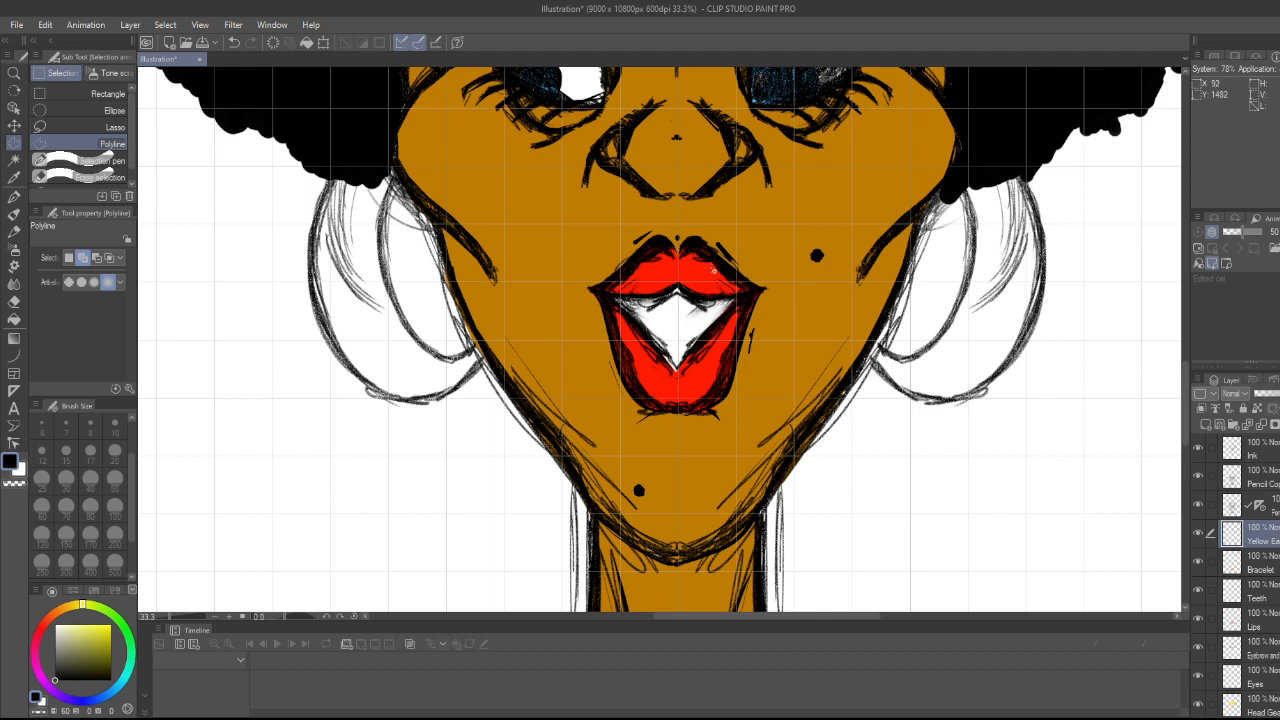
drag(1186, 420, 1190, 373)
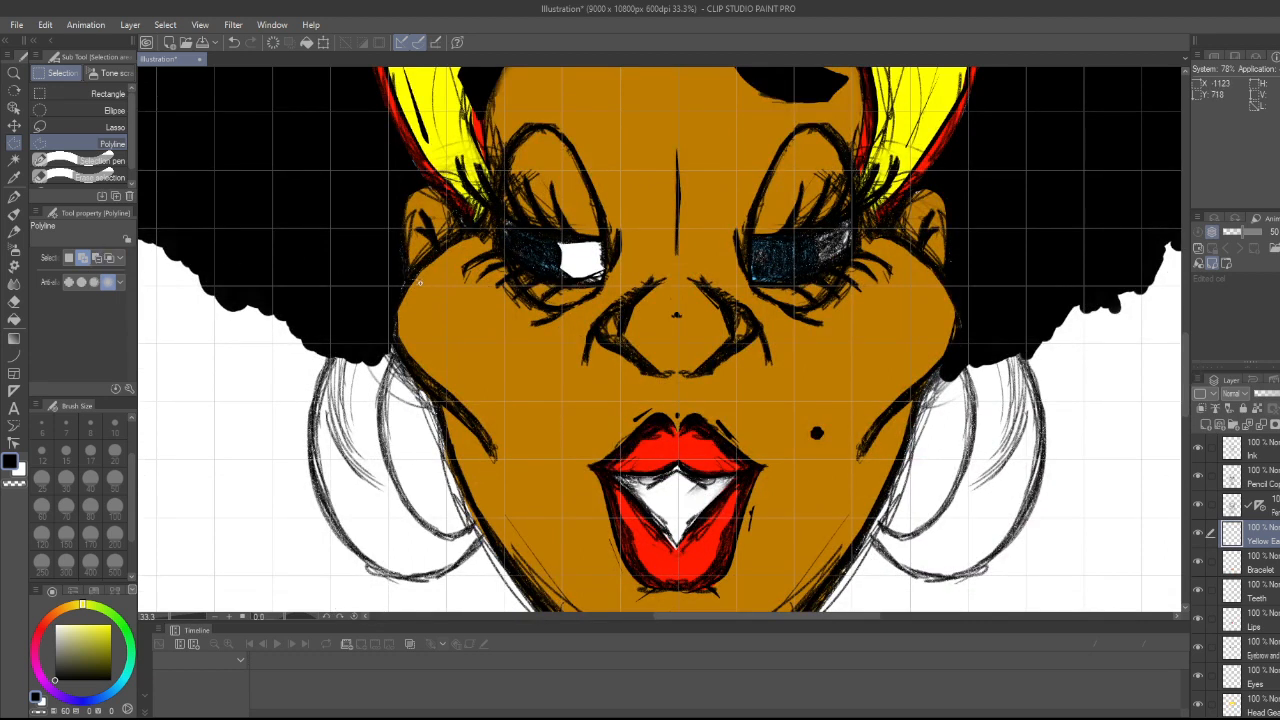
click(398, 294)
click(375, 310)
click(350, 331)
click(310, 444)
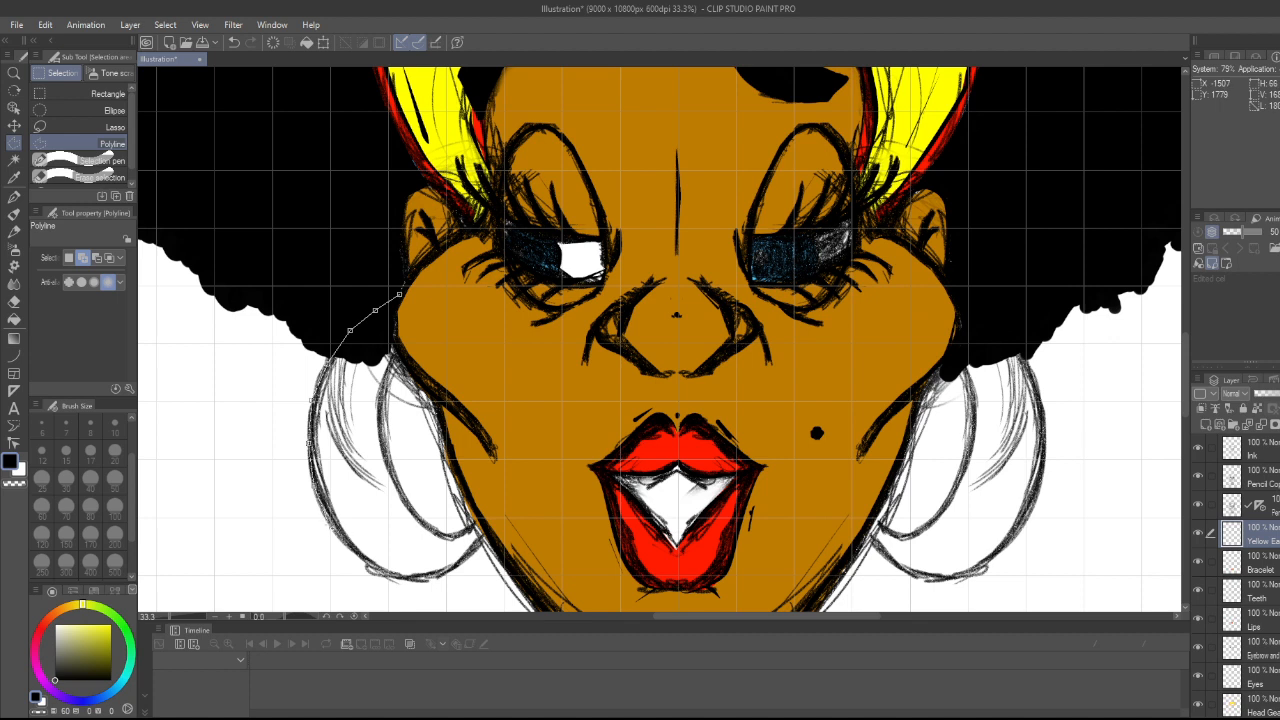
click(329, 523)
click(353, 552)
click(390, 574)
click(422, 577)
click(450, 570)
click(475, 545)
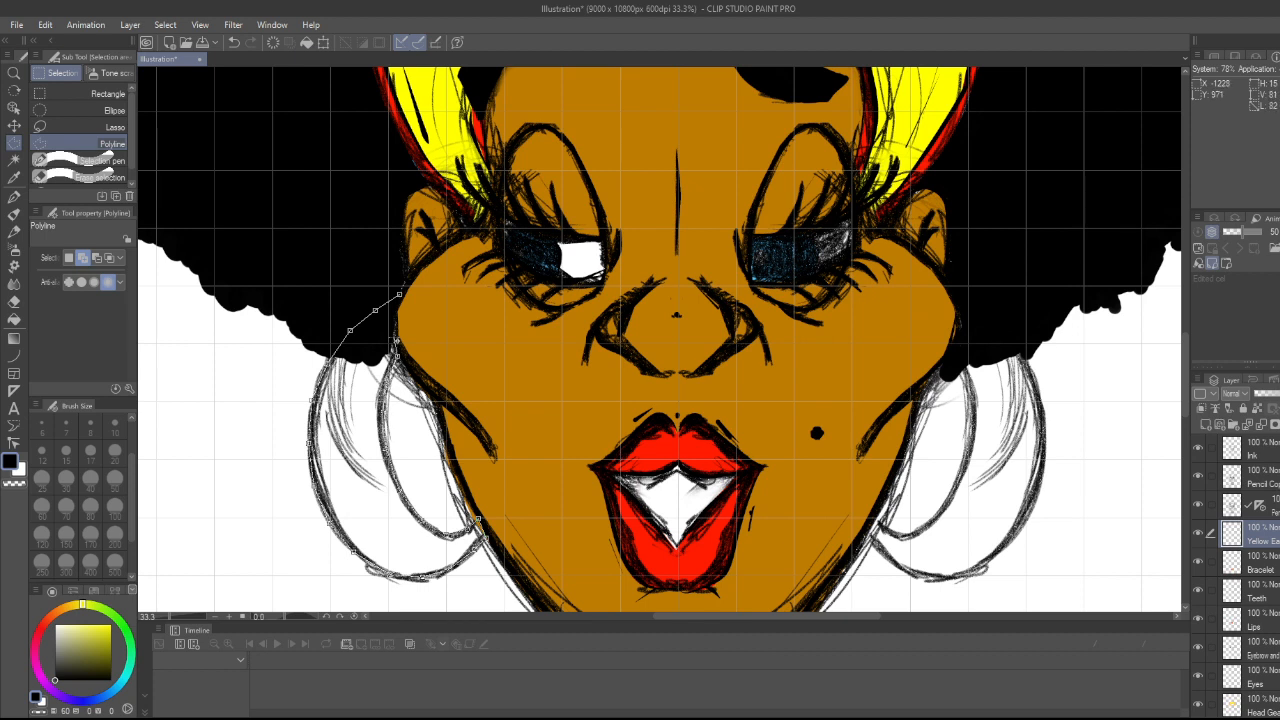
click(399, 297)
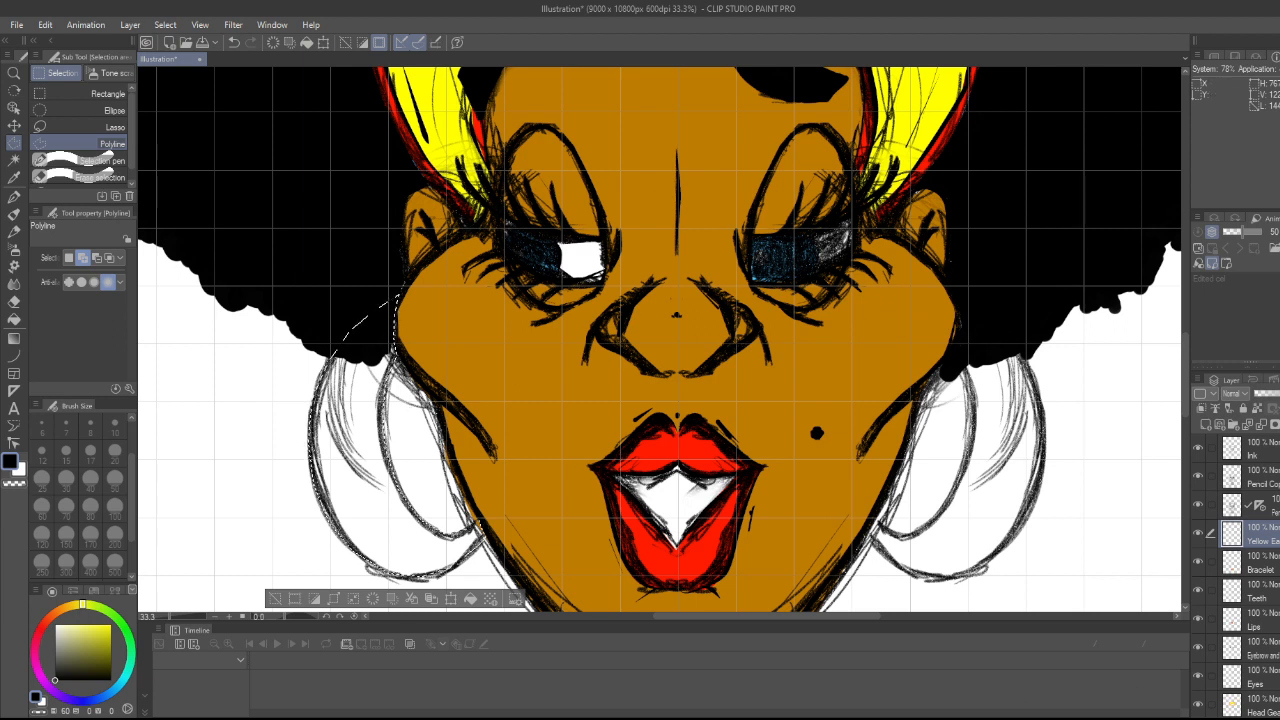
- Sample the yellow of the headband from the Head Gear layer as the drawing colour
click(1255, 703)
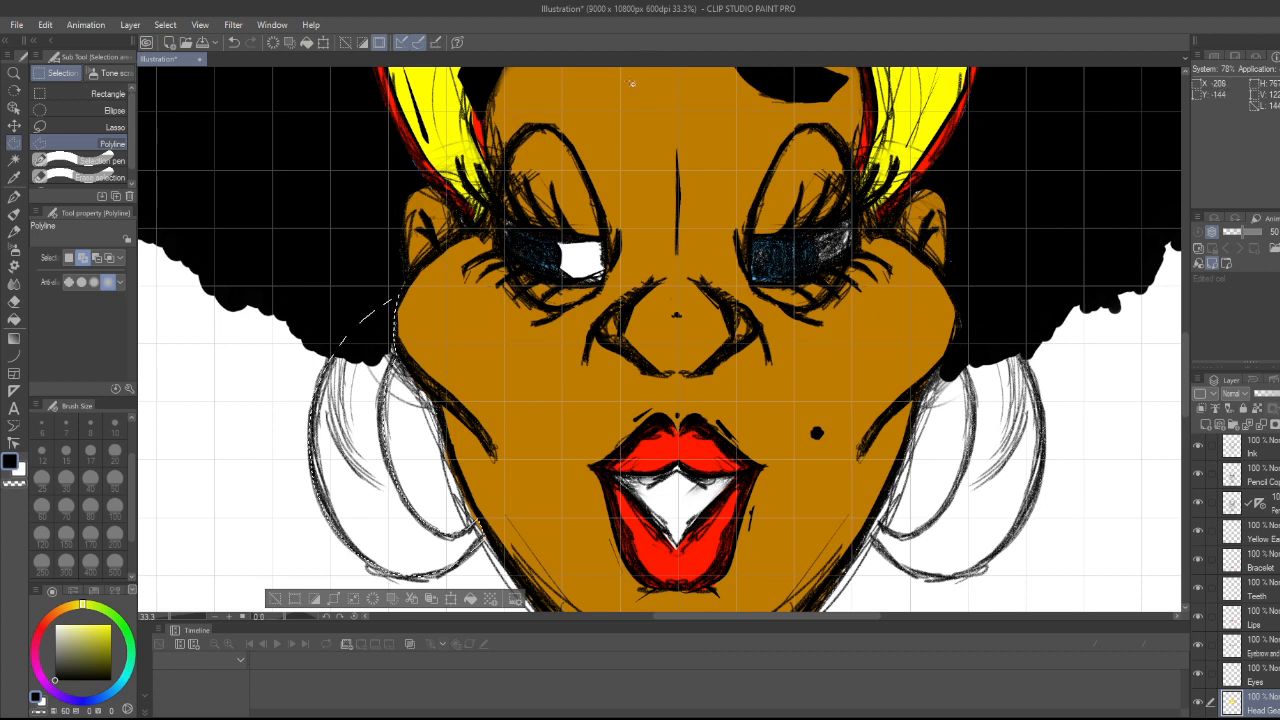
key(i)
click(428, 104)
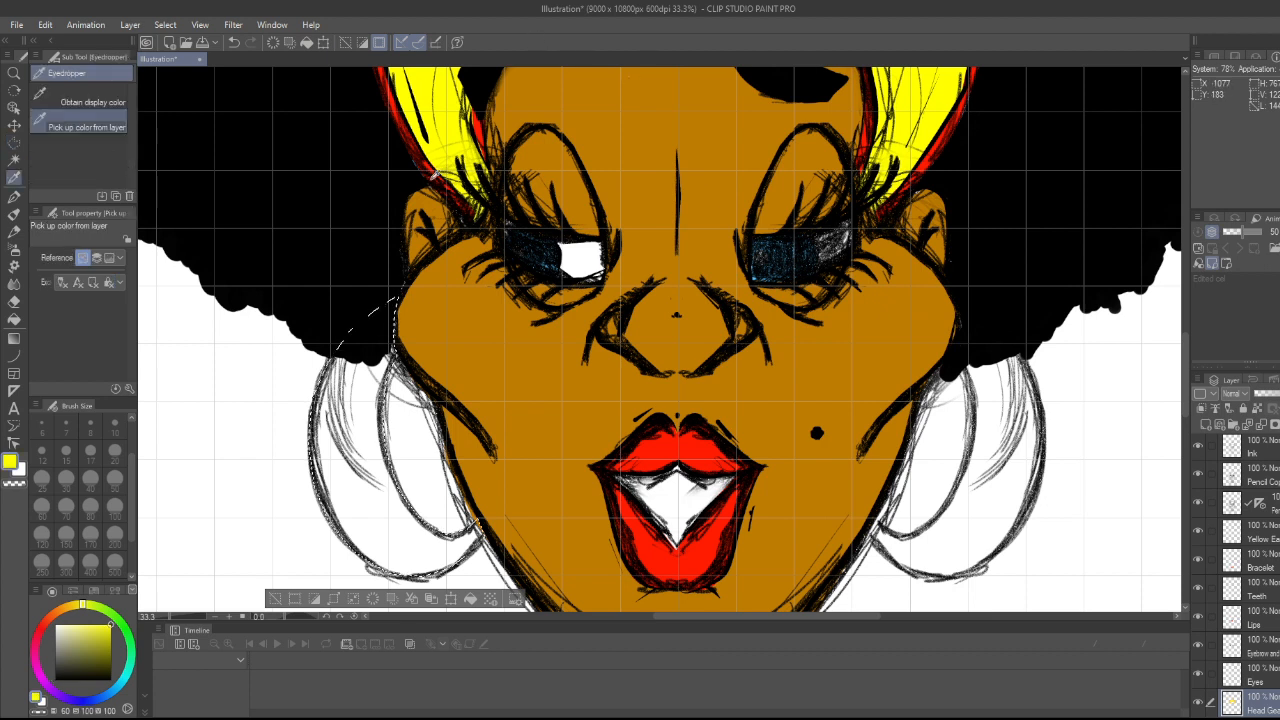
- Fill the selected left-hand earring with yellow on the yellow earrings layer and clear the selection
key(g)
key(g)
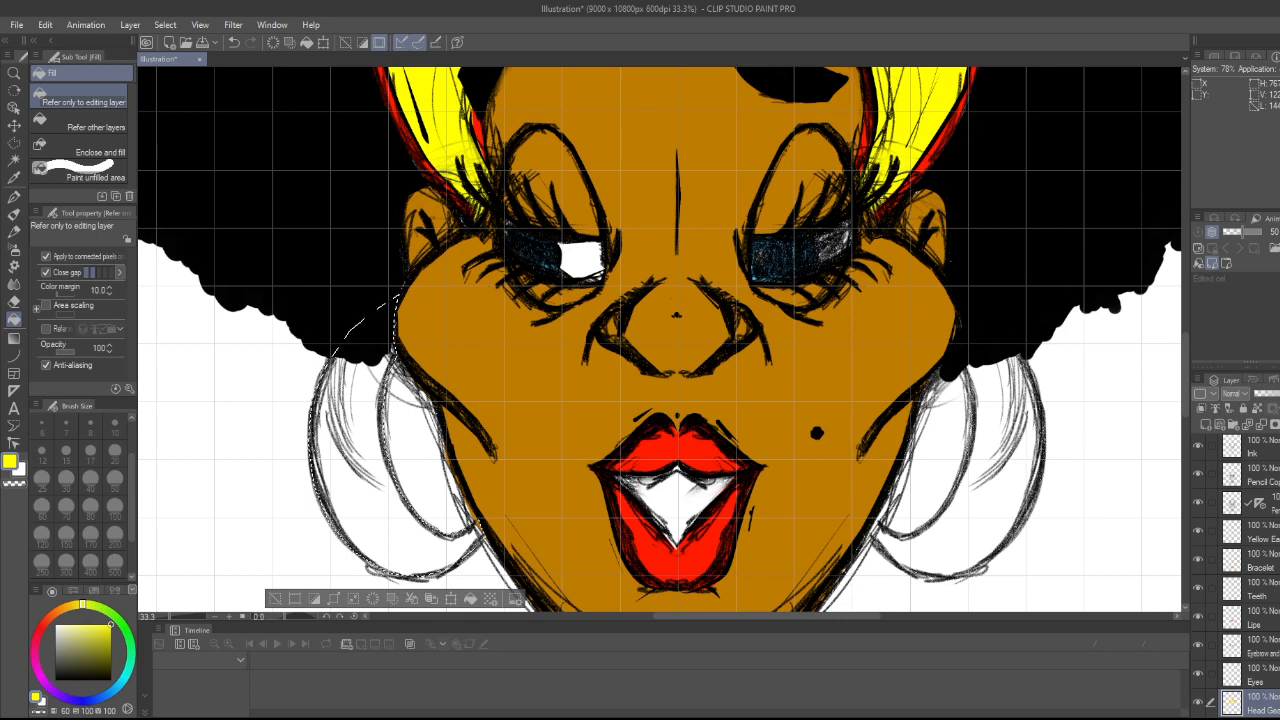
scroll(1236, 575, up, 1)
click(1270, 537)
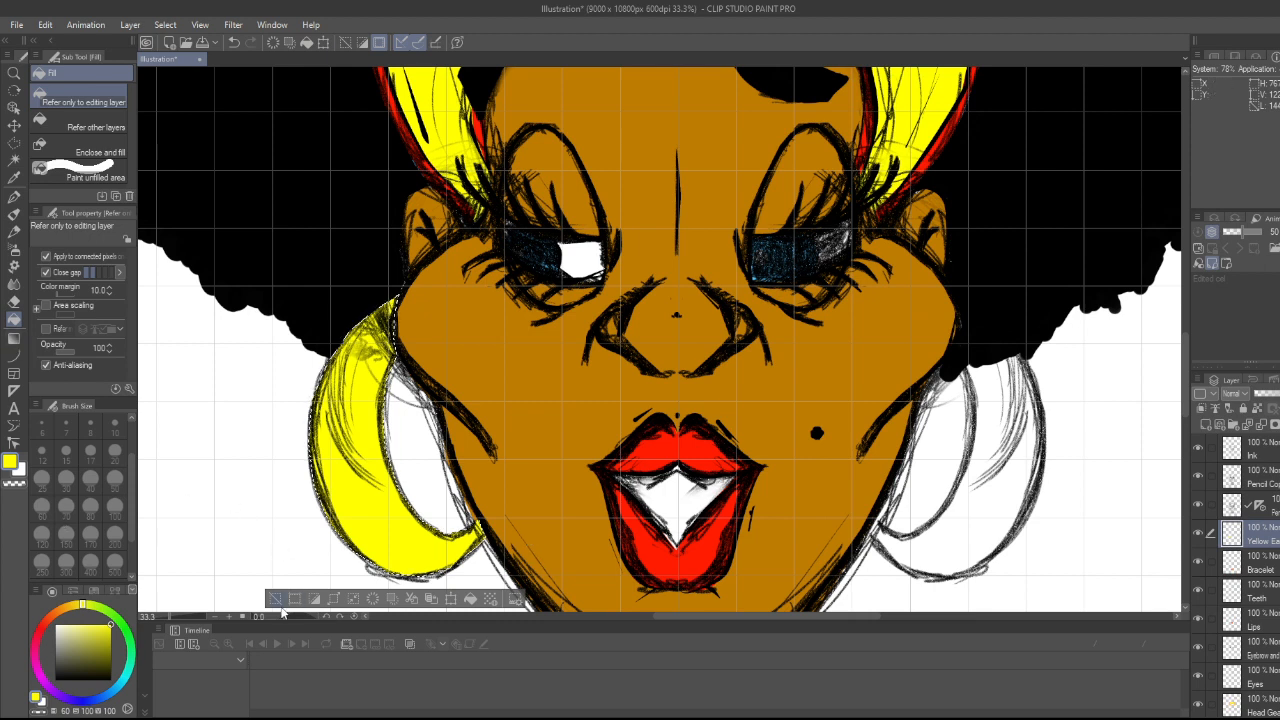
click(274, 598)
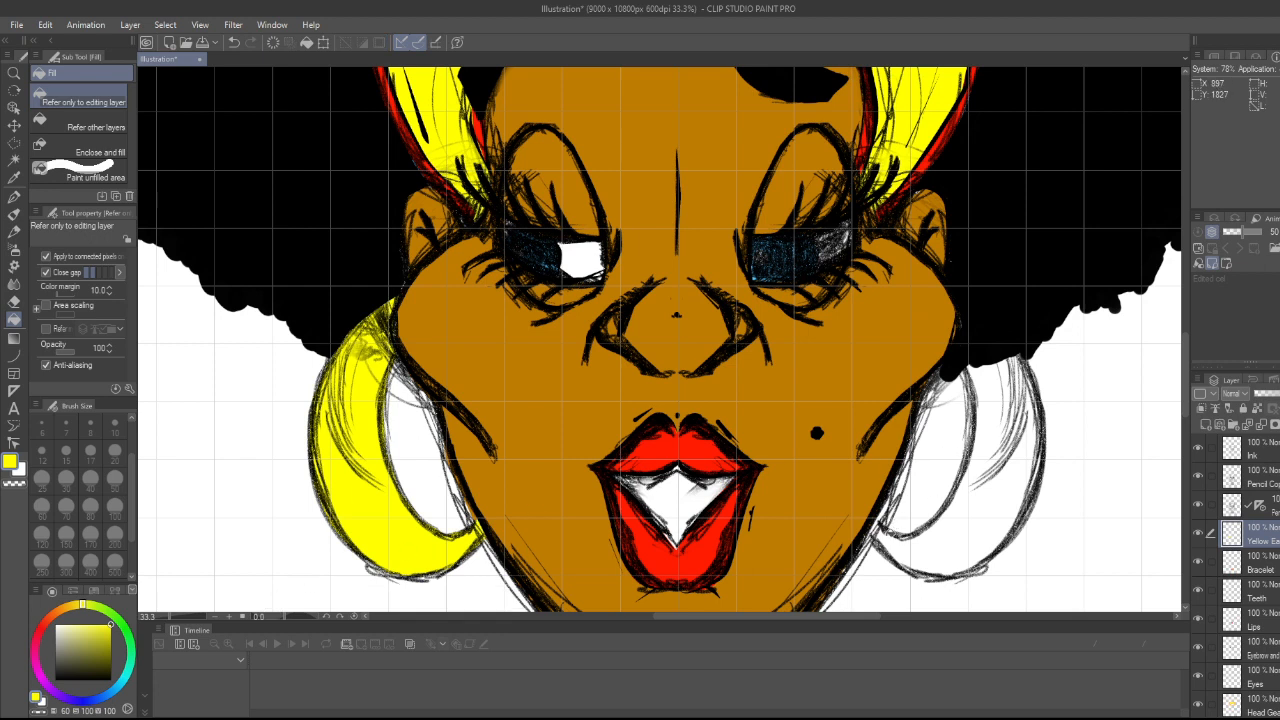
- Outline the crescent of the opposite hoop earring with a closed Polyline selection along its sketched edges, extending up into the hair
key(m)
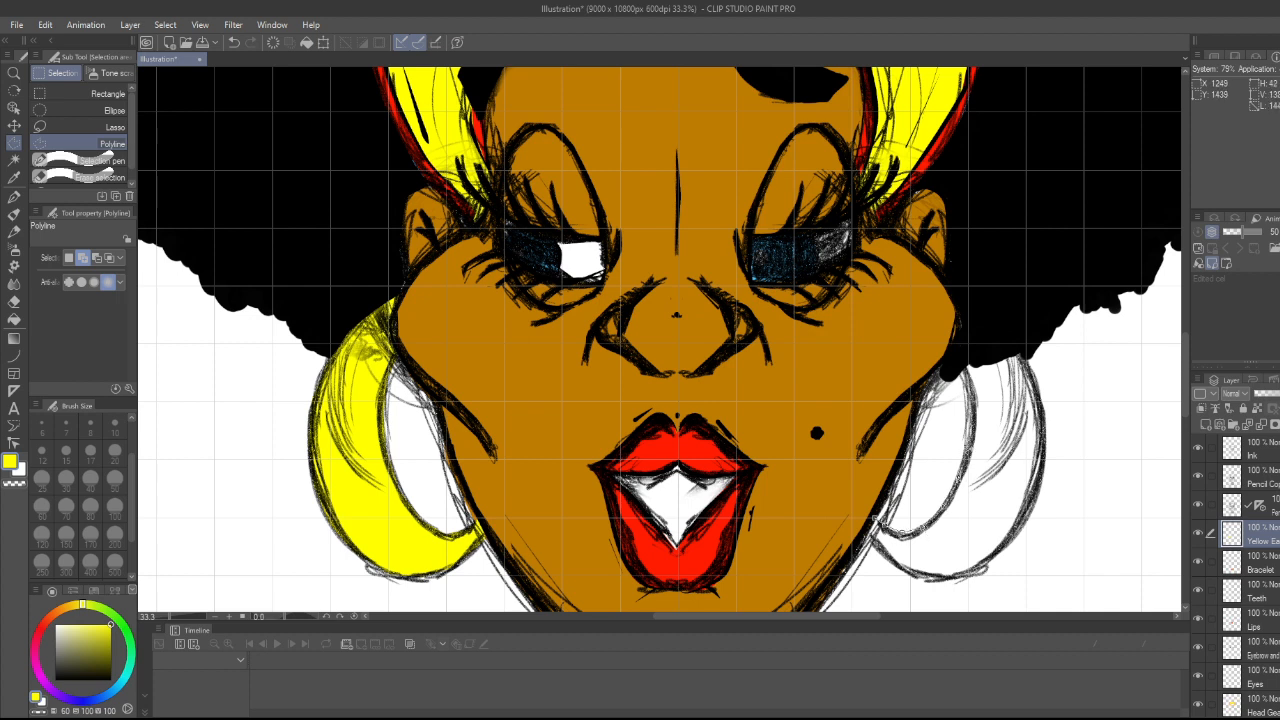
click(955, 346)
click(960, 327)
click(958, 305)
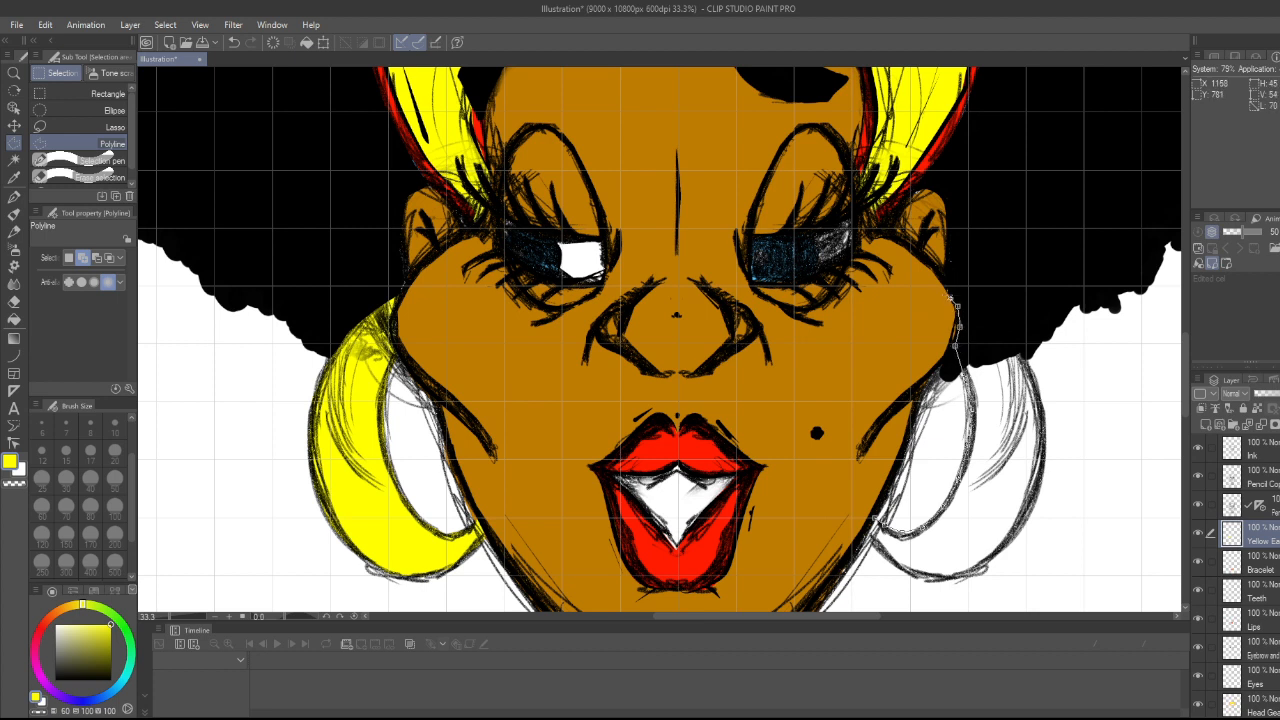
click(950, 287)
click(976, 305)
click(1000, 326)
click(1024, 355)
click(1043, 401)
click(1042, 440)
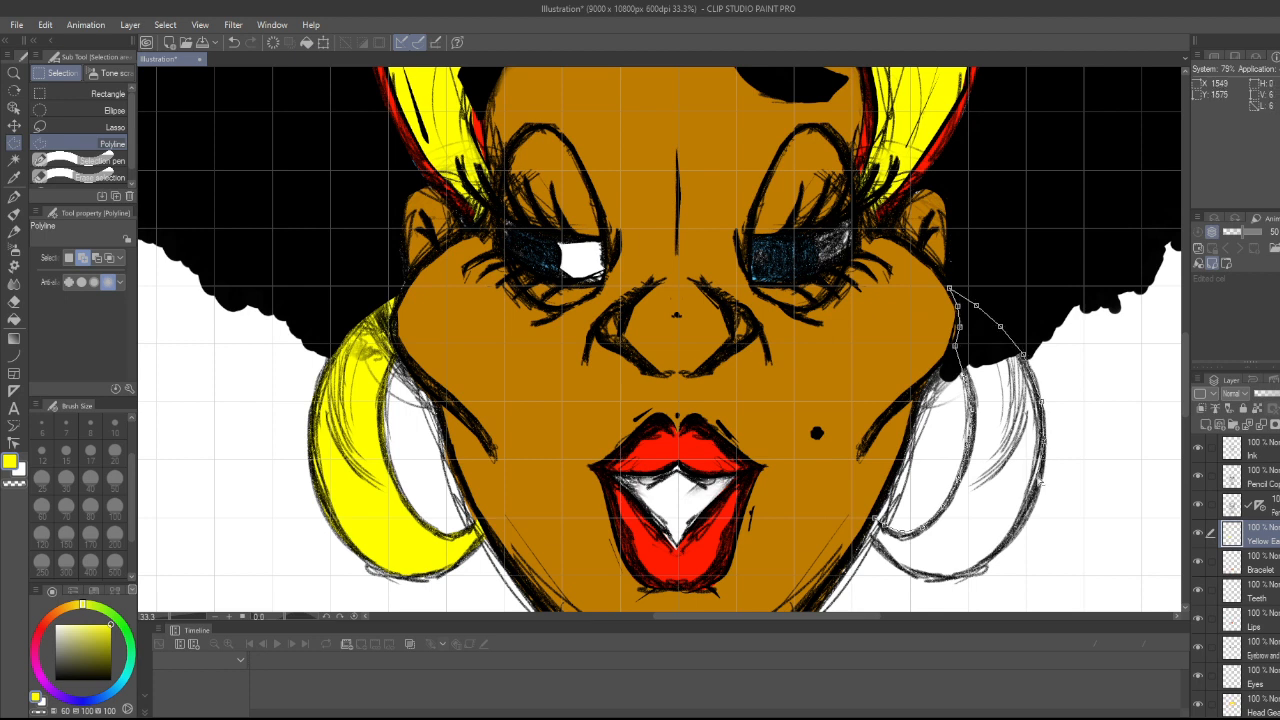
click(1026, 513)
click(1010, 540)
click(985, 561)
click(950, 578)
click(898, 566)
click(873, 541)
double_click(866, 531)
- Fill the selected right-hand earring with the same yellow and clear the selection
click(1028, 599)
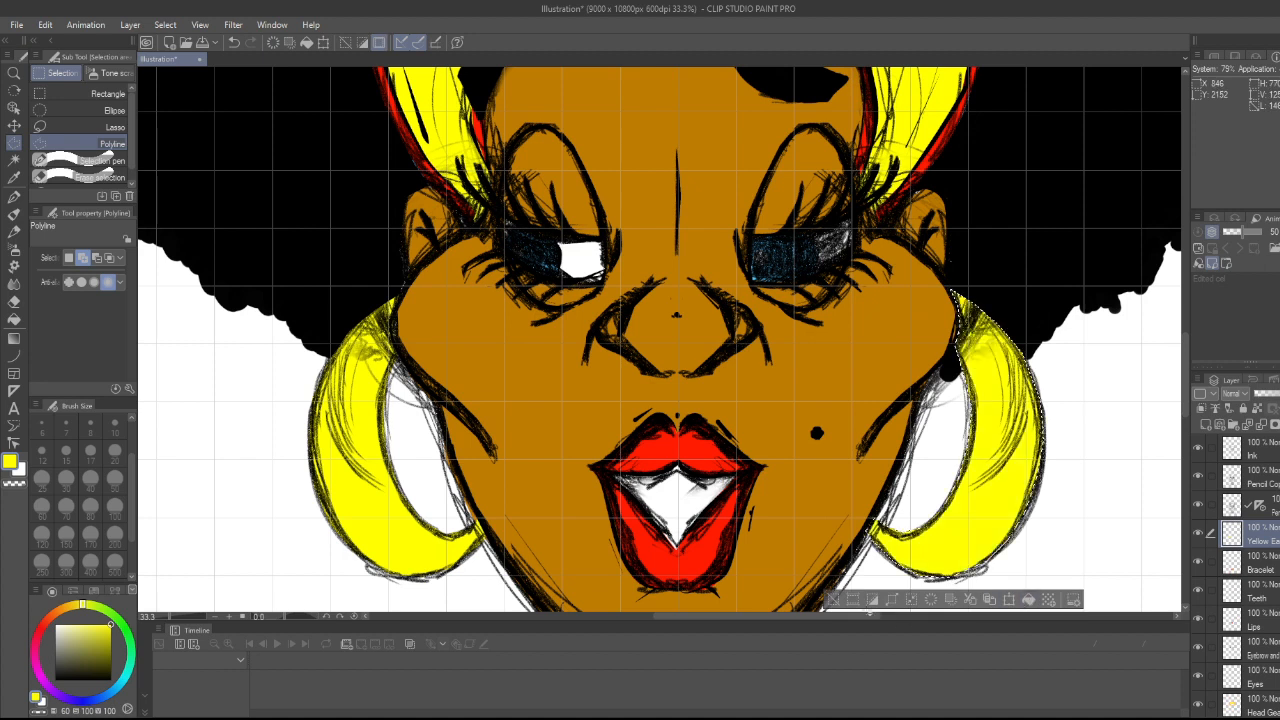
click(834, 598)
scroll(905, 437, down, 5)
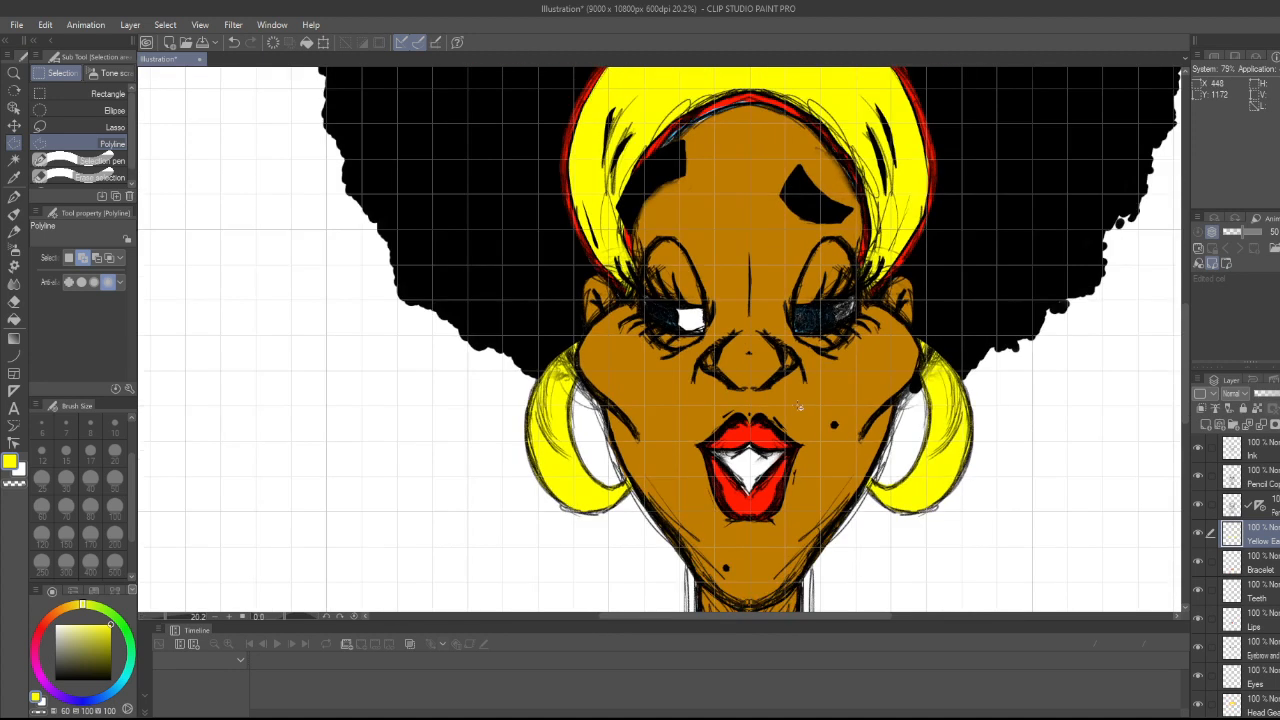
scroll(840, 432, up, 1)
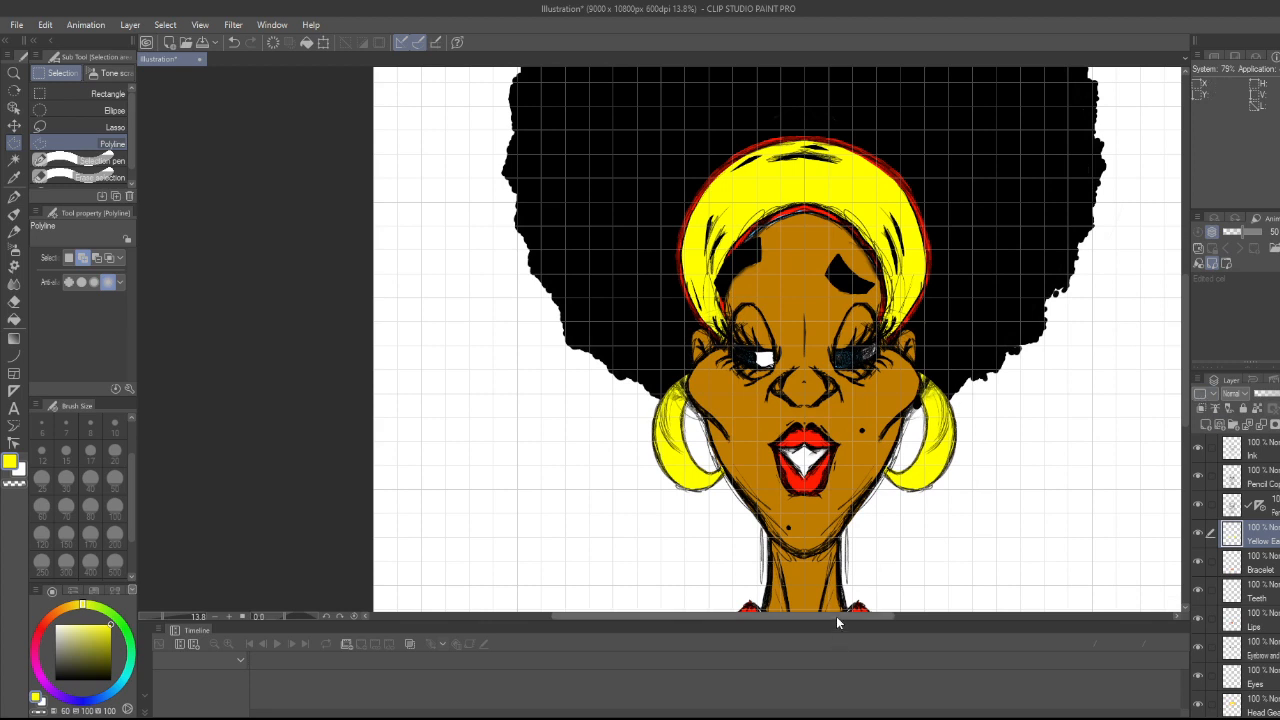
- Switch to the For effect line pen with black as the drawing colour, ready to ink the earrings
drag(836, 616, 750, 616)
scroll(840, 432, up, 2)
scroll(840, 433, up, 1)
scroll(866, 550, up, 1)
scroll(866, 550, up, 1)
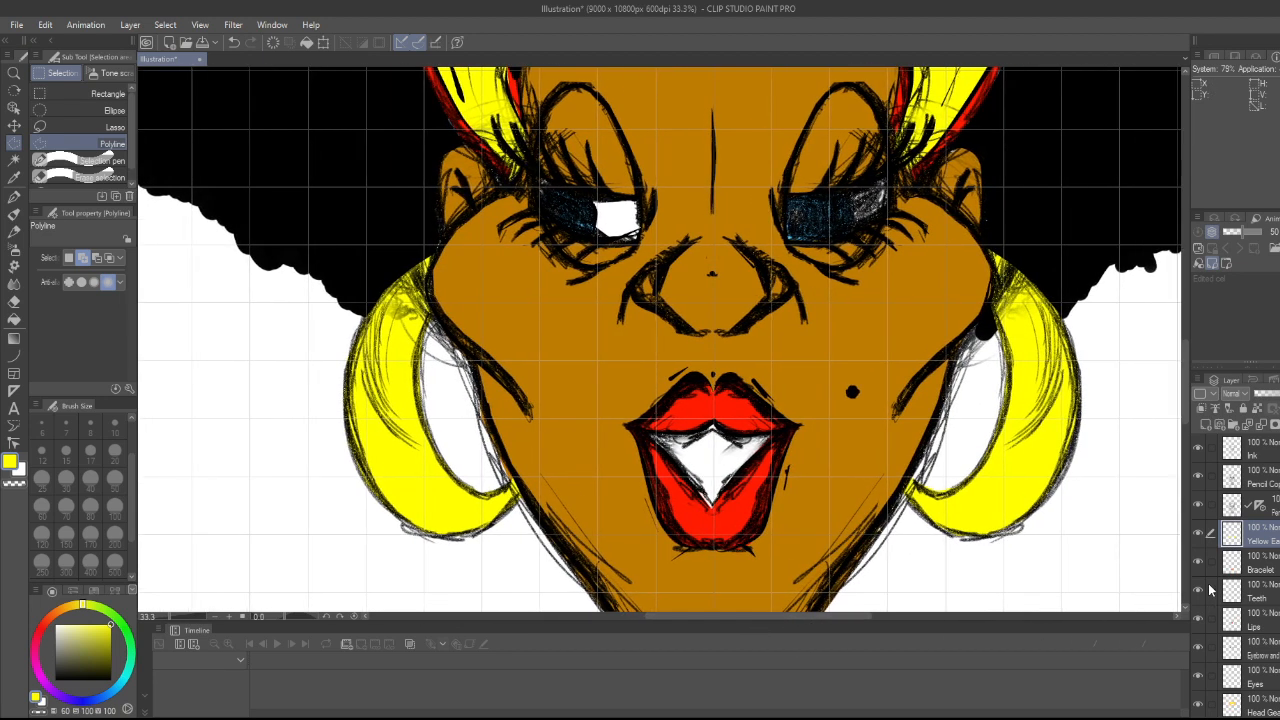
click(14, 198)
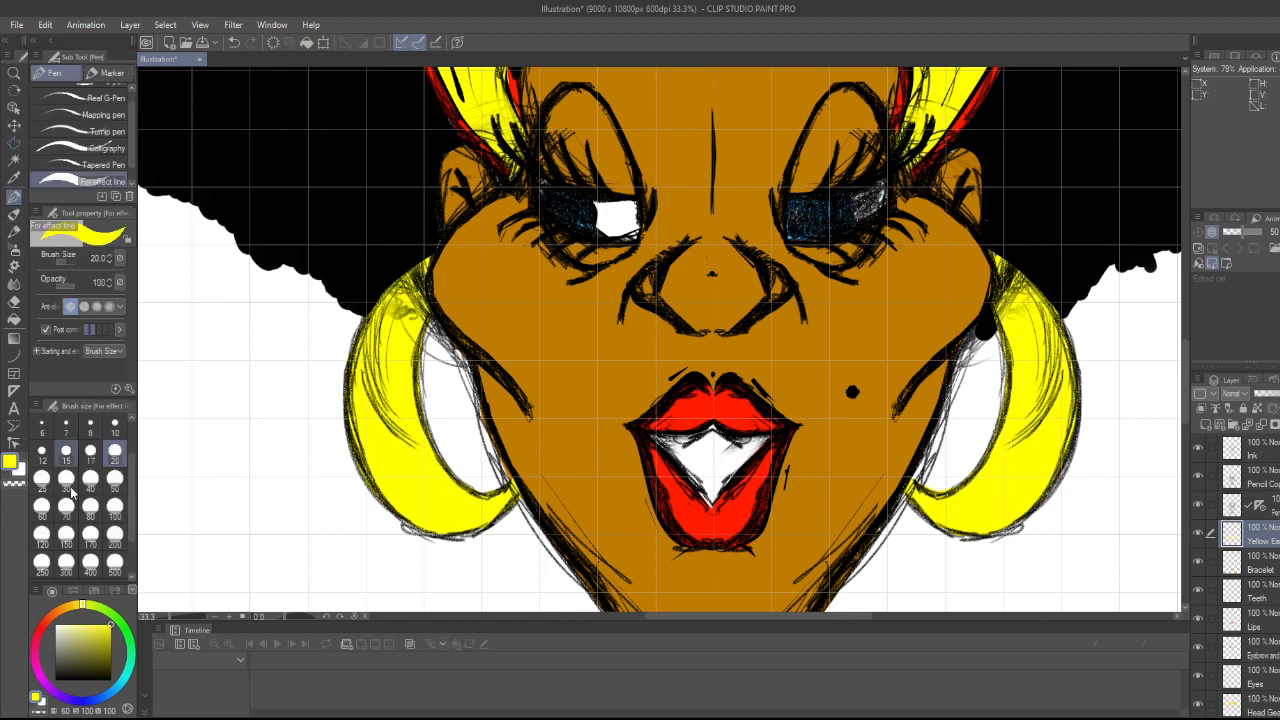
click(56, 674)
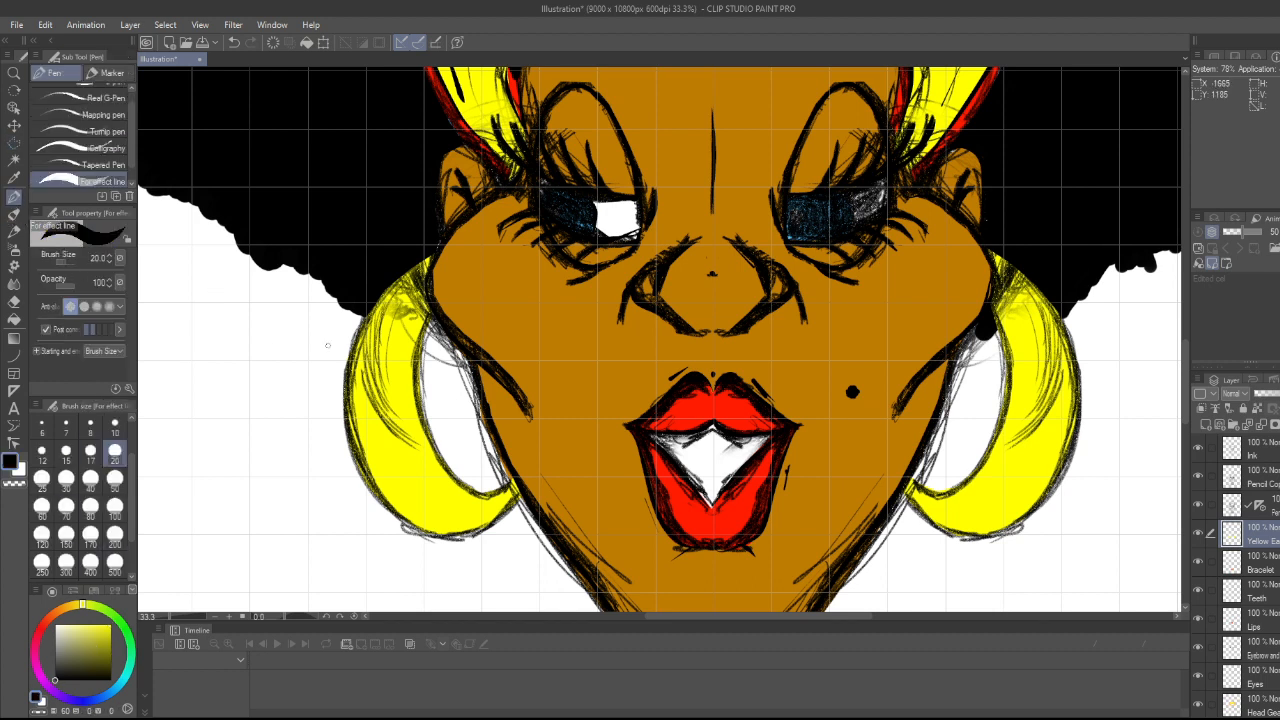
click(114, 480)
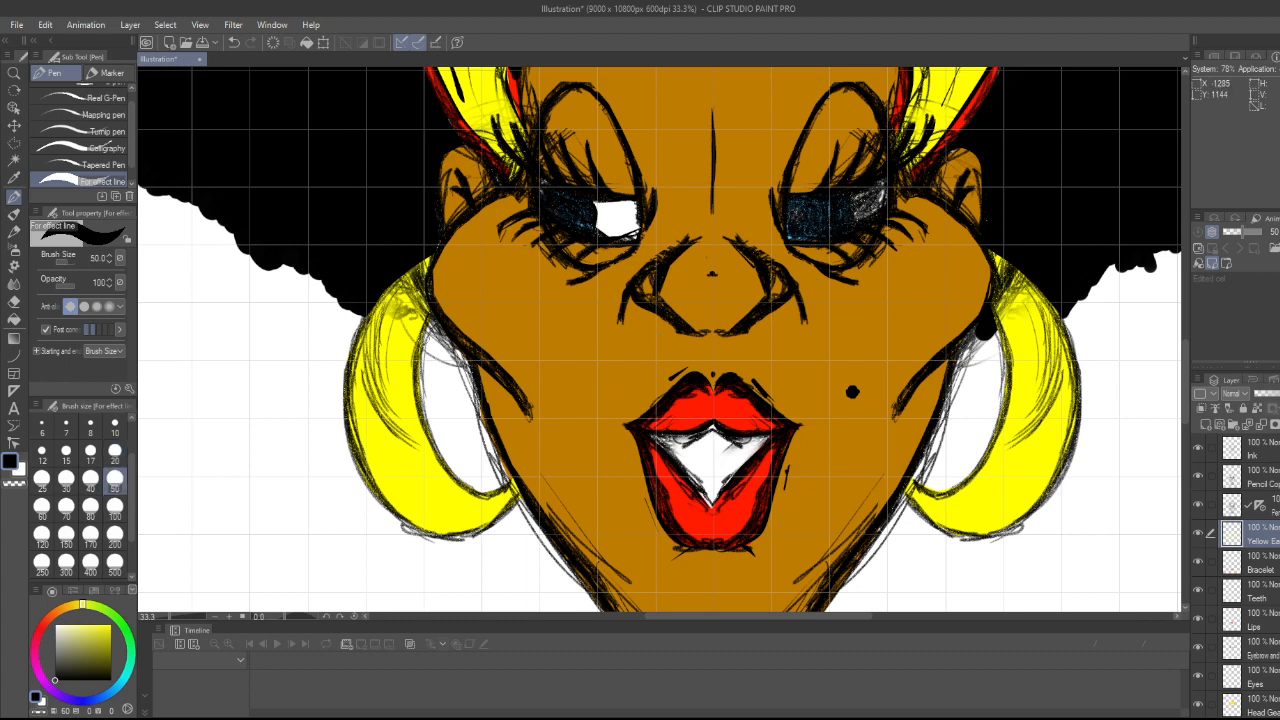
mouse_move(430, 318)
mouse_down()
mouse_move(419, 377)
mouse_move(440, 448)
mouse_move(480, 493)
mouse_move(514, 476)
mouse_up()
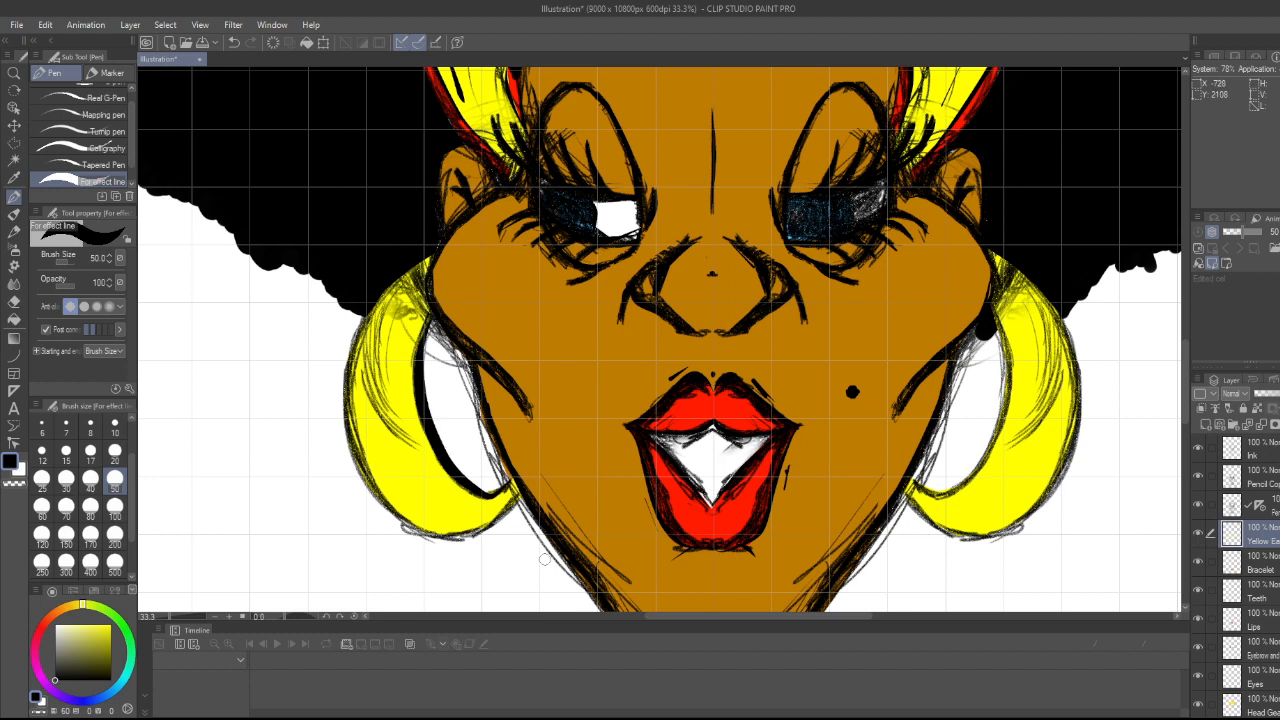
key(ctrl+z)
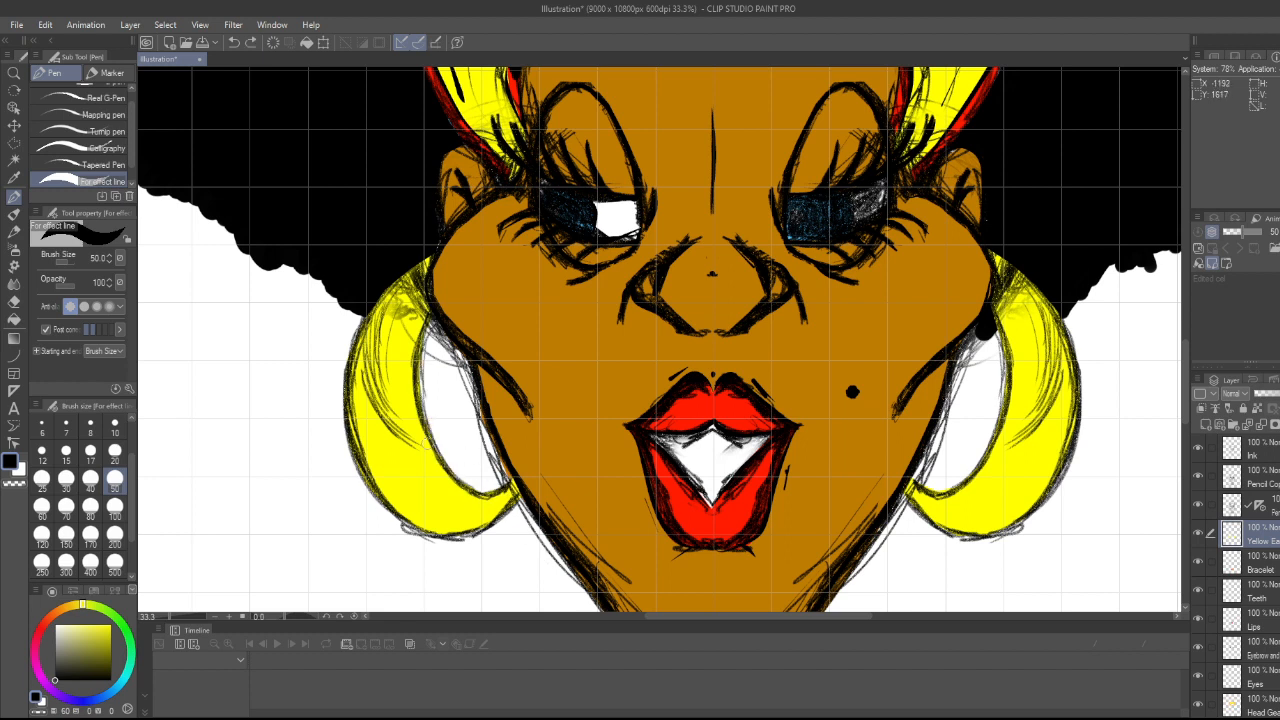
- Set the brush size to 20 and ink black outlines along the edges of the yellow hoop earrings
click(115, 451)
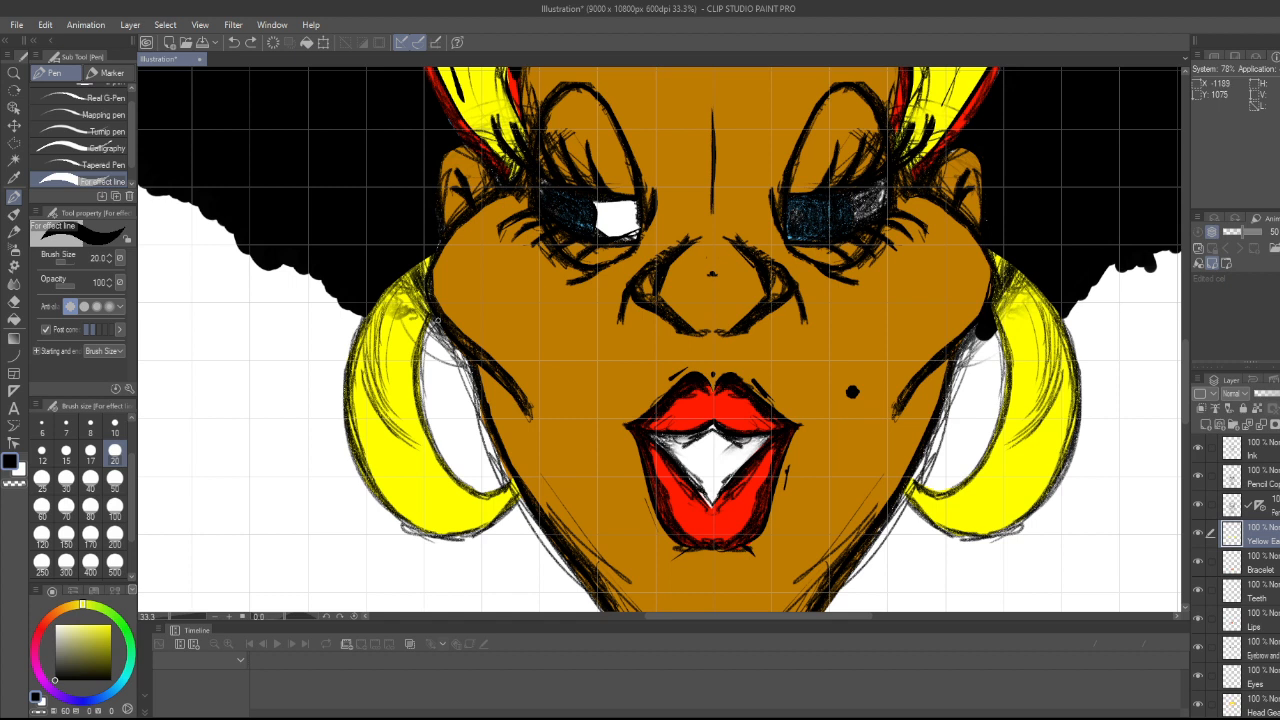
drag(422, 345, 436, 450)
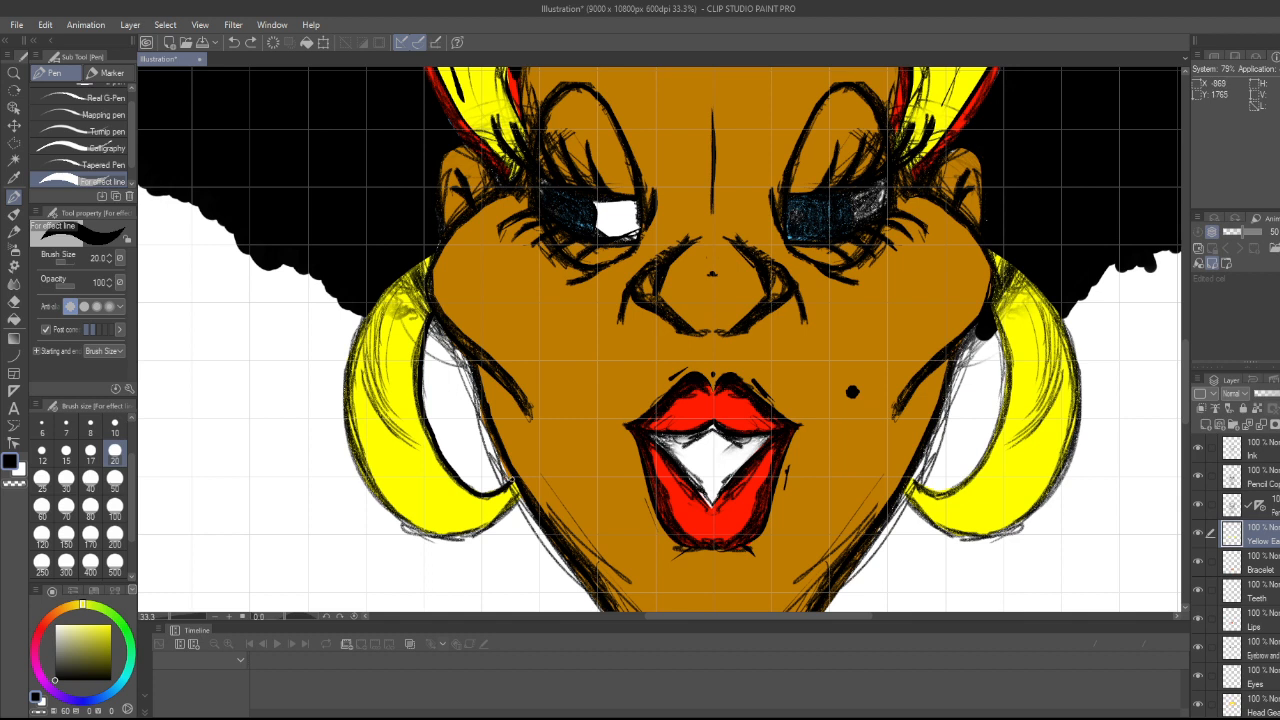
key(ctrl+z)
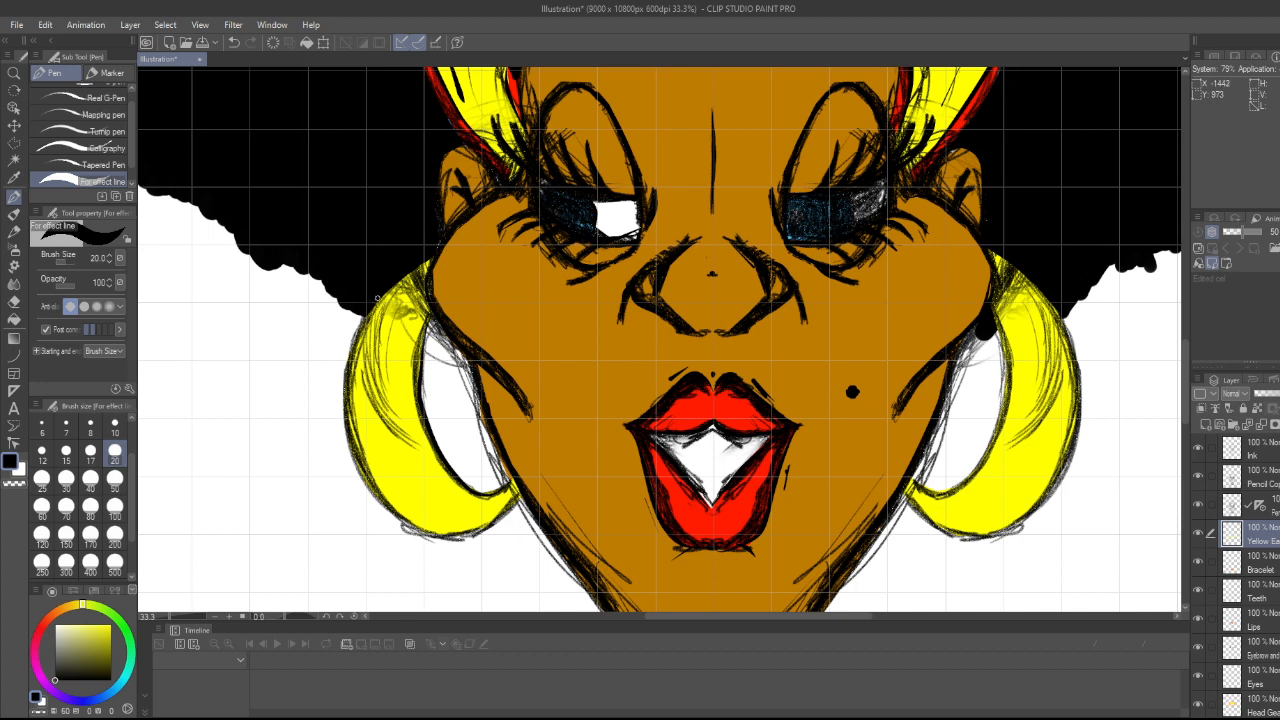
drag(354, 340, 346, 434)
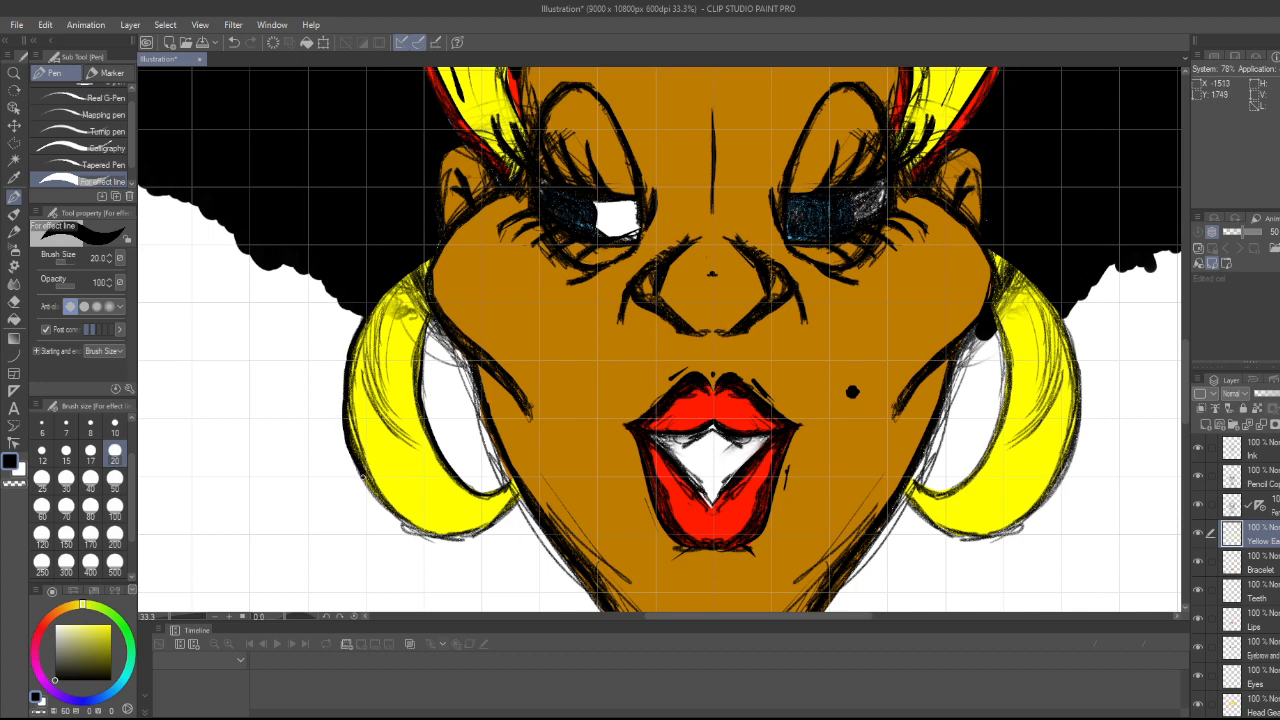
mouse_move(388, 510)
mouse_down()
mouse_move(406, 529)
mouse_move(480, 530)
mouse_move(524, 494)
mouse_up()
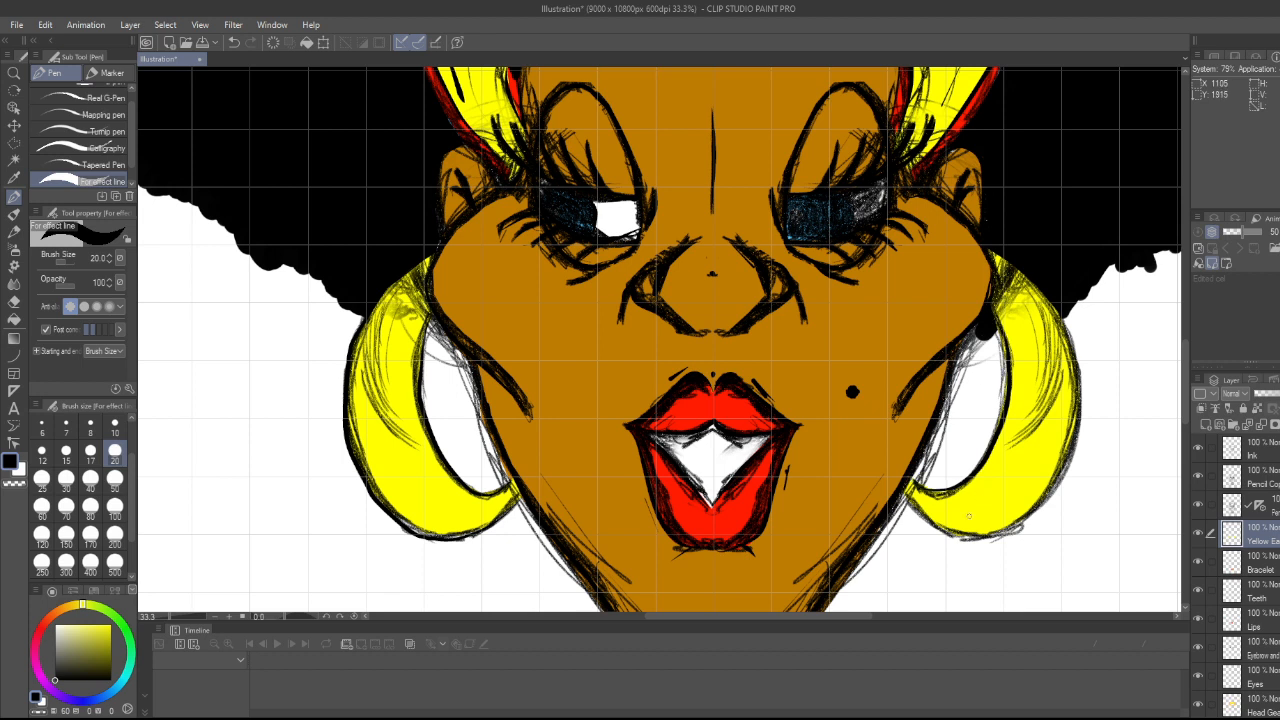
mouse_move(903, 492)
mouse_down()
mouse_move(940, 524)
mouse_move(990, 533)
mouse_move(1038, 506)
mouse_move(1065, 457)
mouse_move(1078, 404)
mouse_move(1061, 322)
mouse_move(989, 251)
mouse_up()
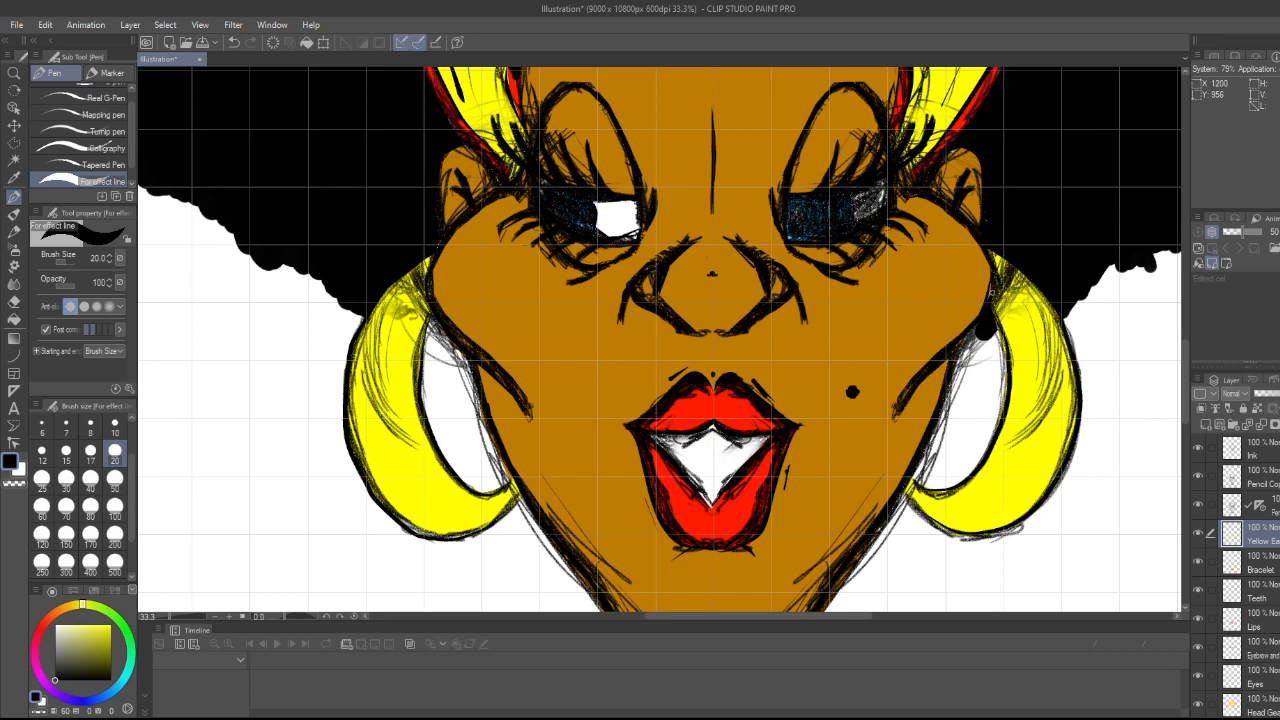
- On the Ink layer, ink the outlines of the red necklace bands and the yellow pendant in black
scroll(875, 350, down, 3)
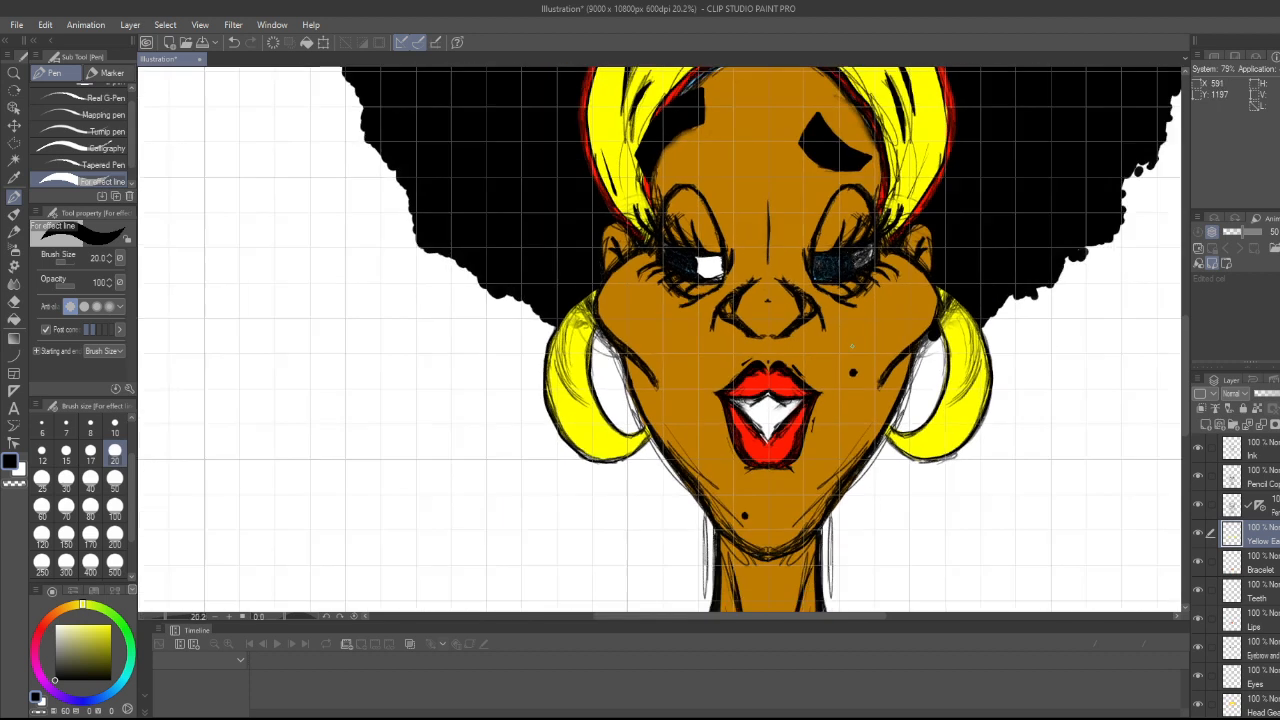
scroll(976, 345, up, 2)
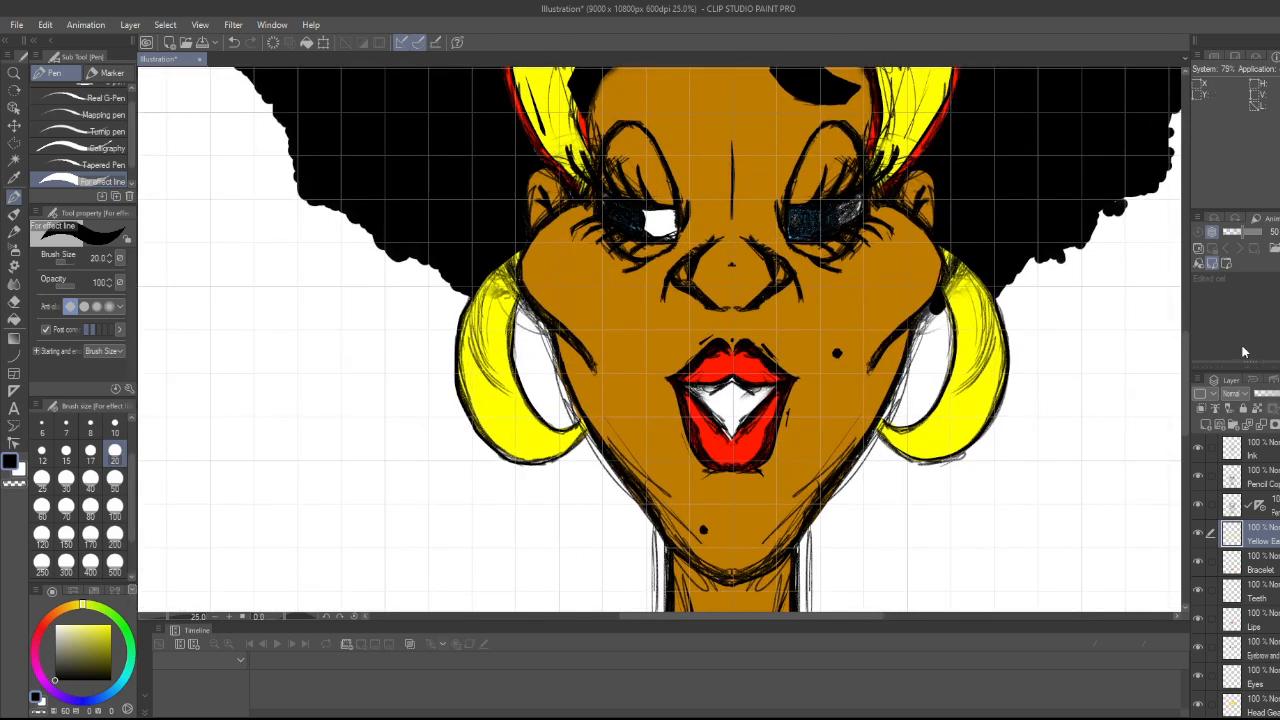
drag(1186, 375, 1215, 424)
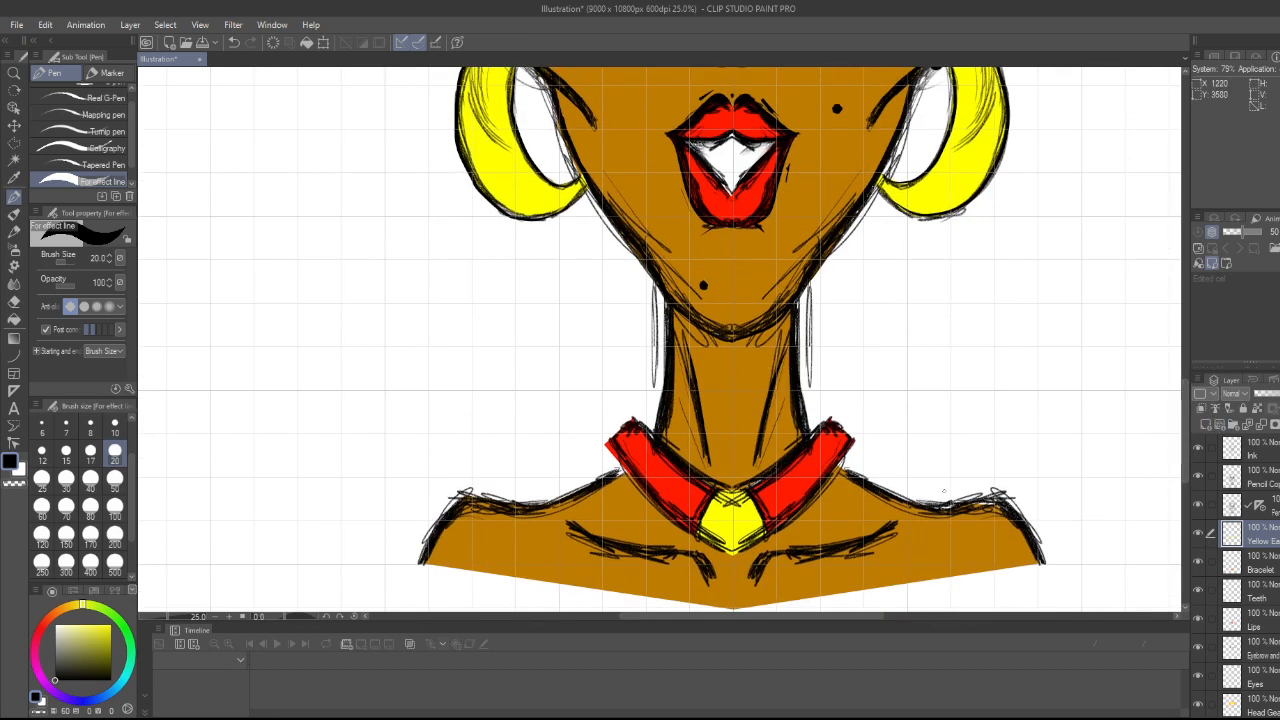
click(1256, 448)
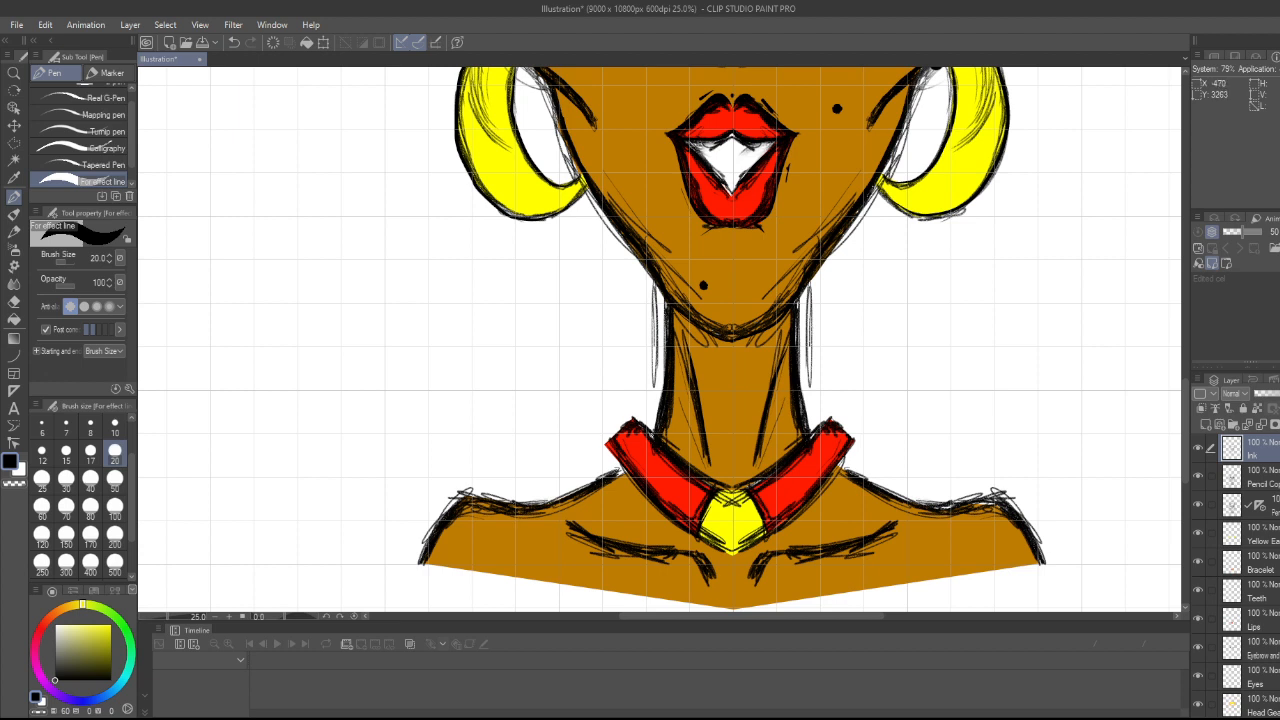
key(ctrl+z)
drag(696, 476, 714, 490)
drag(833, 418, 854, 439)
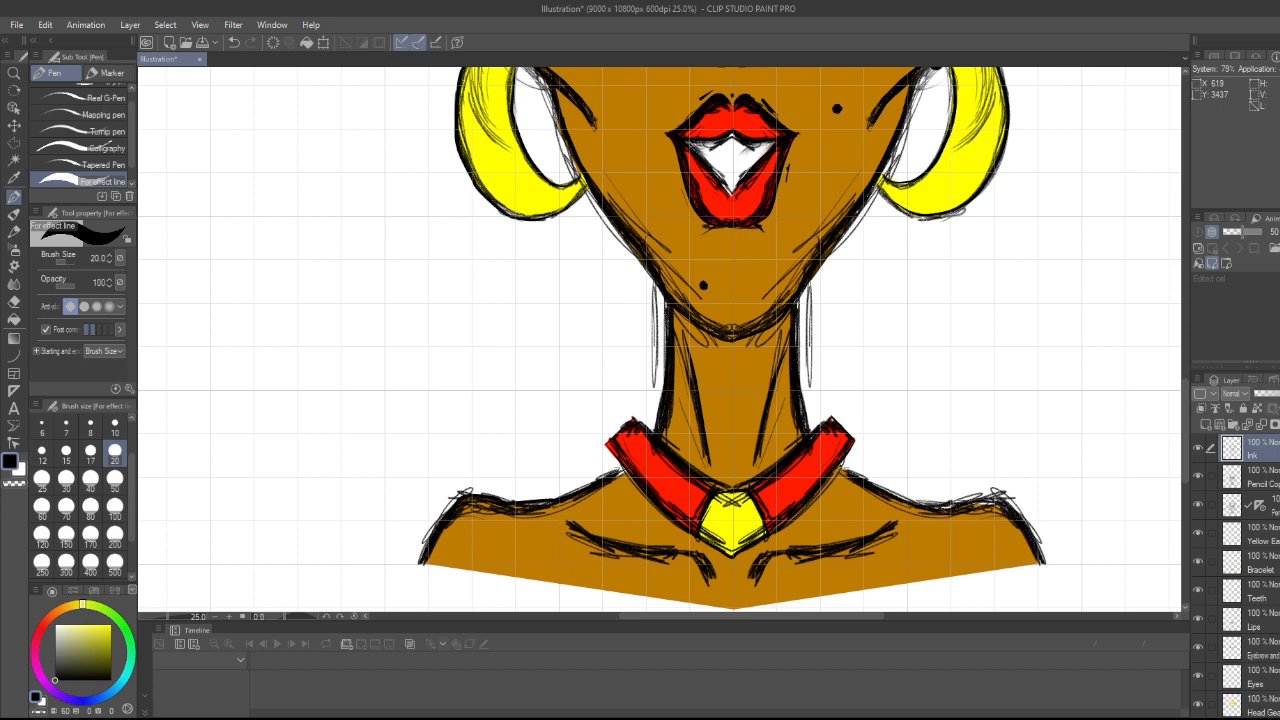
- Ink the shoulder contours and the collarbone lines in black on the Ink layer
mouse_move(840, 466)
mouse_down()
mouse_move(916, 504)
mouse_move(1008, 509)
mouse_move(1046, 563)
mouse_up()
mouse_move(607, 545)
mouse_down()
mouse_move(690, 550)
mouse_move(705, 566)
mouse_up()
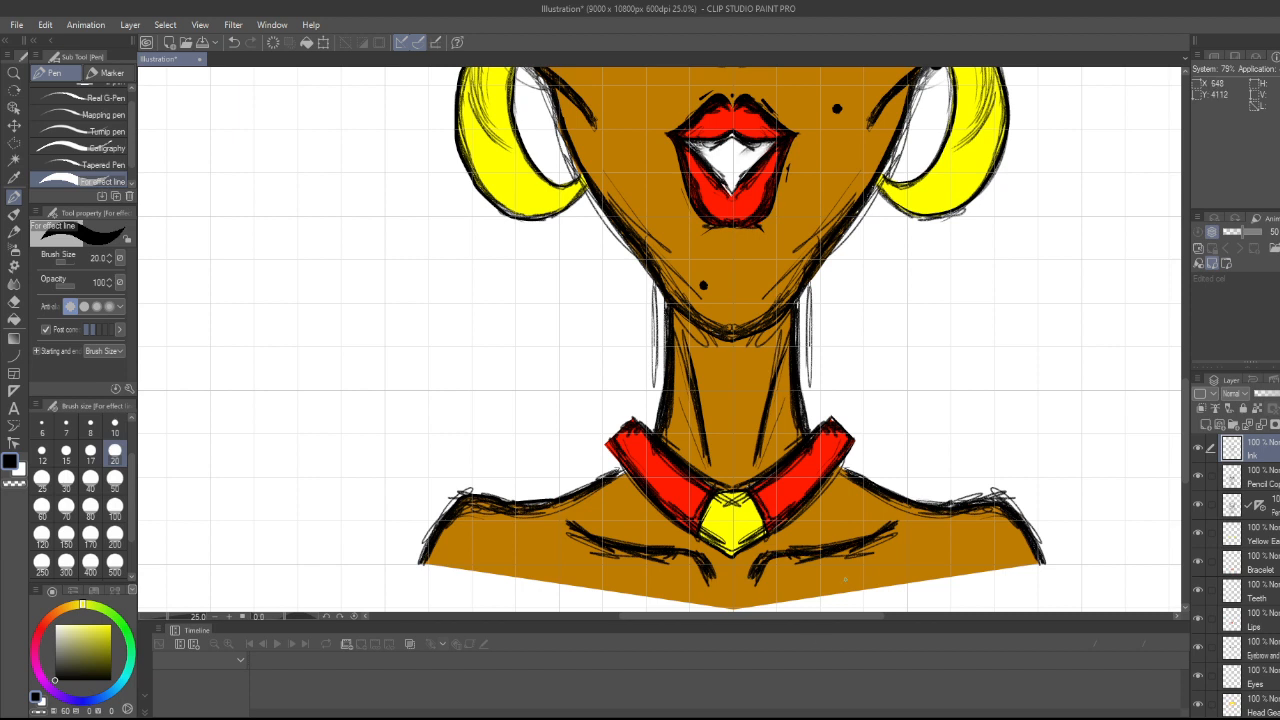
scroll(790, 500, down, 7)
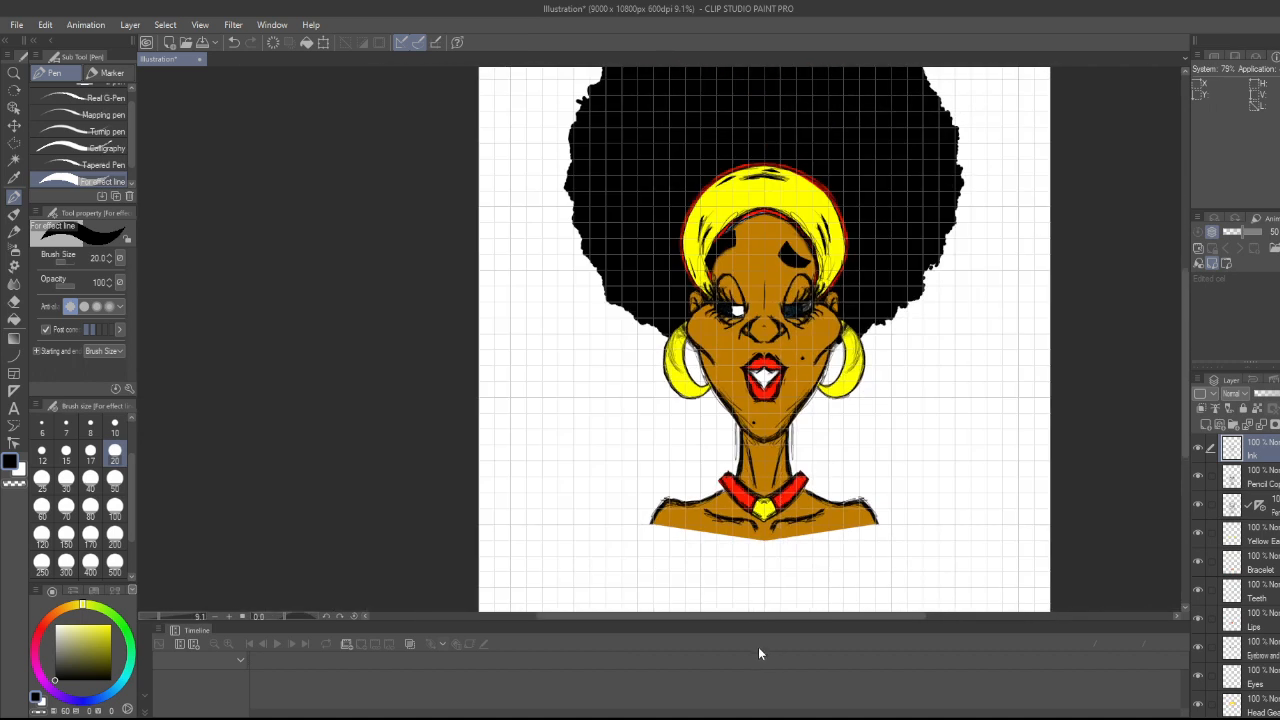
- Hide the Pencil Copy layer beneath the Ink layer
drag(745, 615, 779, 612)
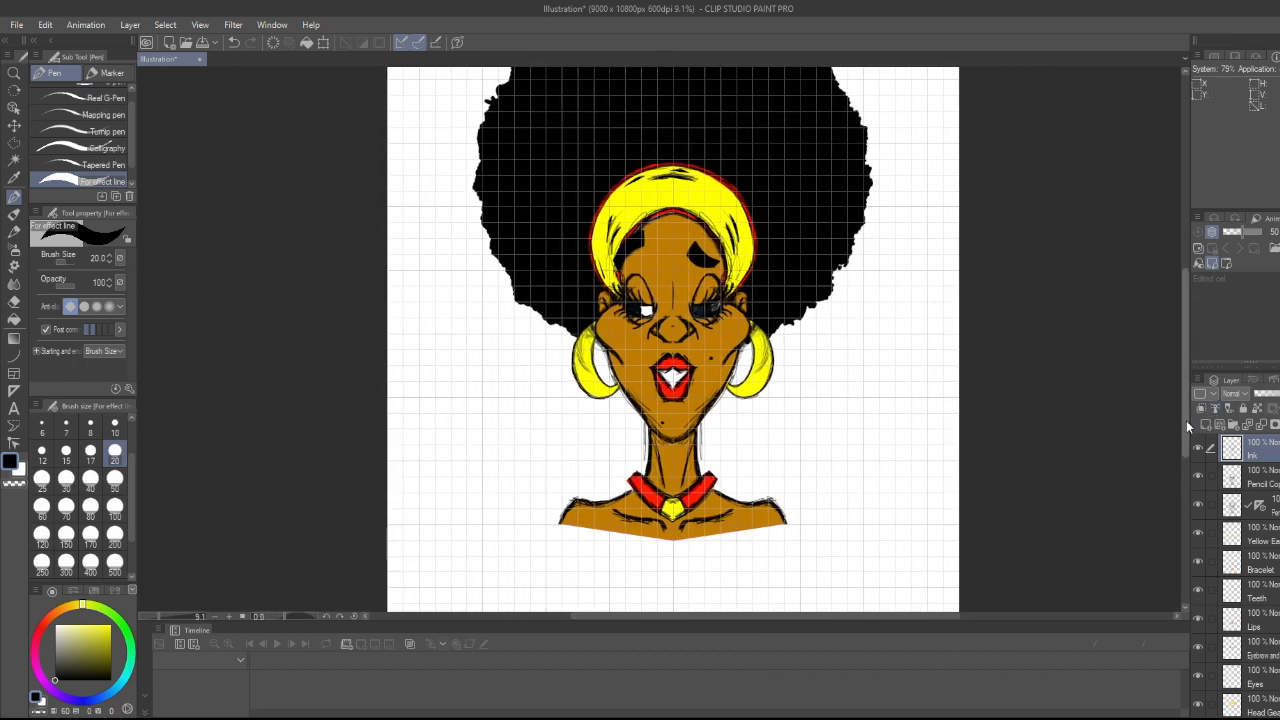
drag(1186, 420, 1187, 397)
key(ctrl+minus)
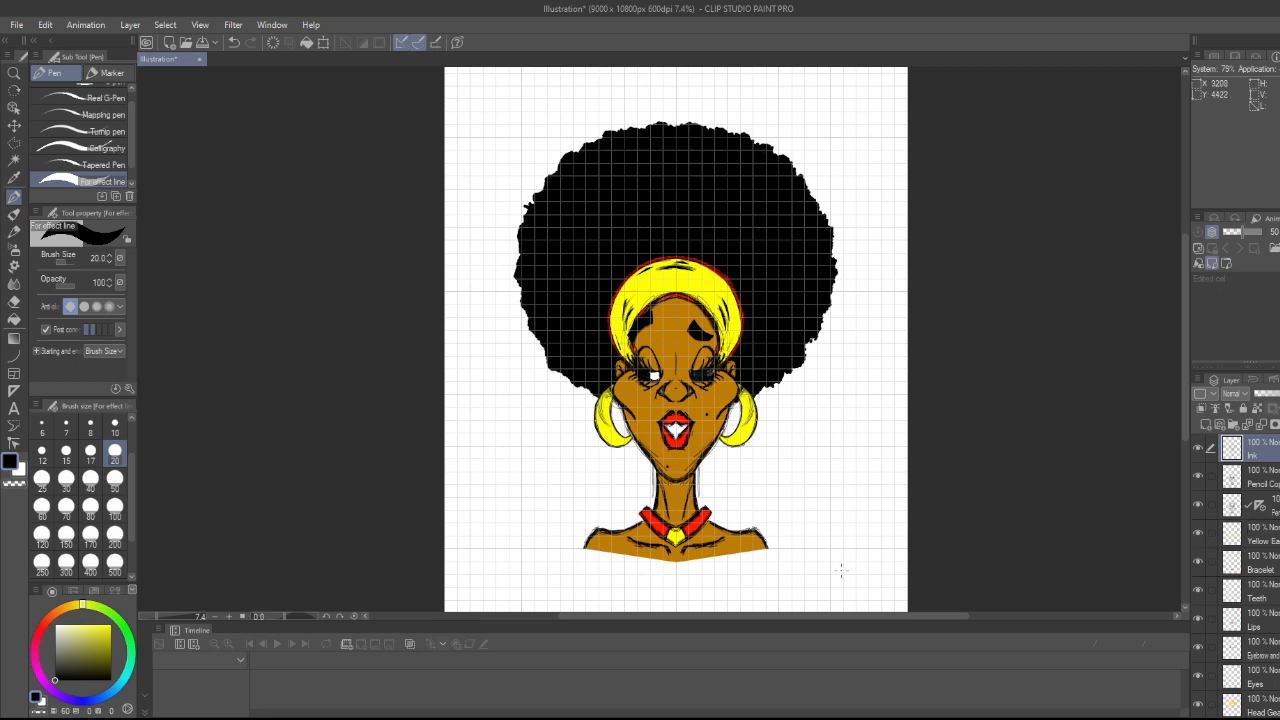
click(1198, 478)
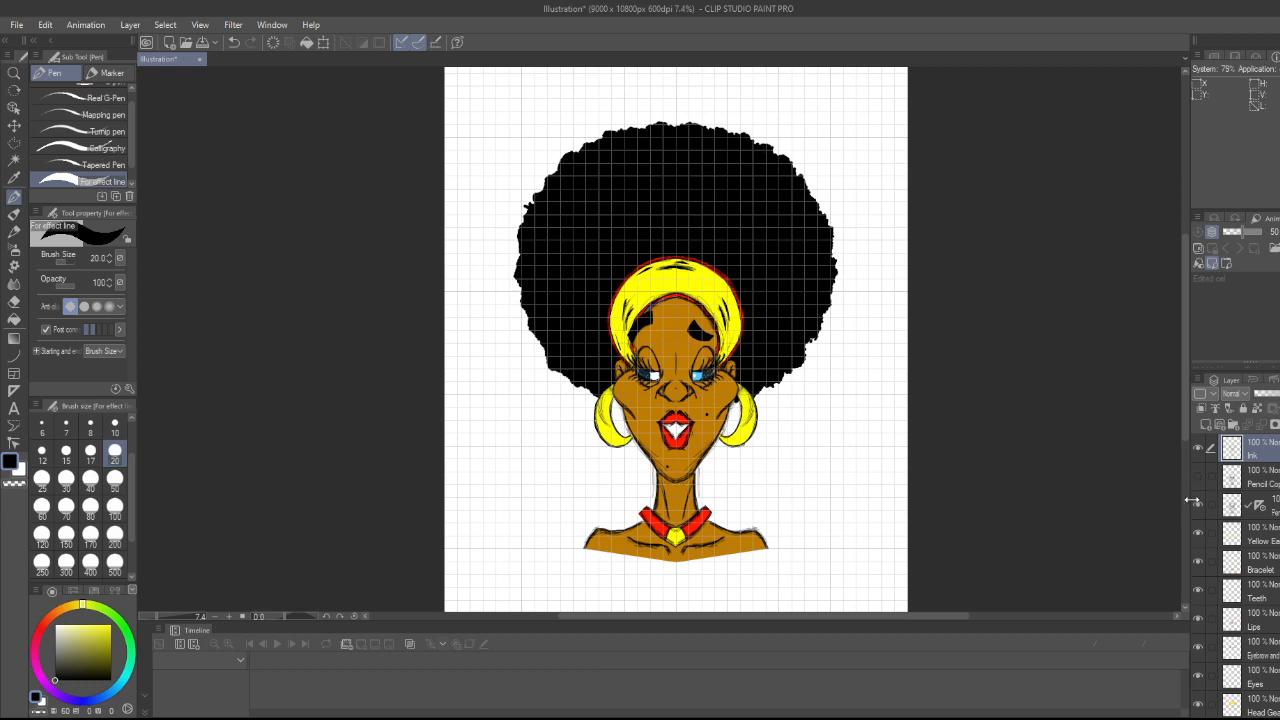
- Toggle the visibility of the pencil sketch layer below Pencil Copy to compare the portrait with and without it, leaving it shown
click(1198, 508)
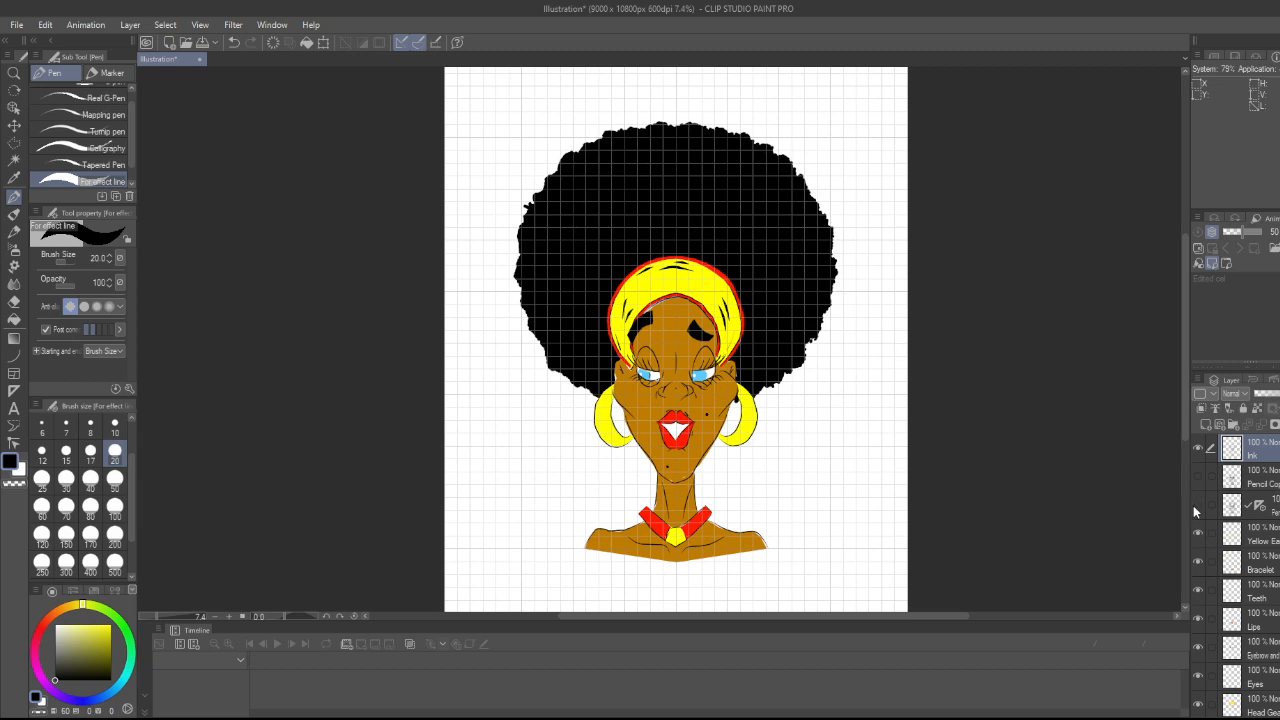
click(1197, 507)
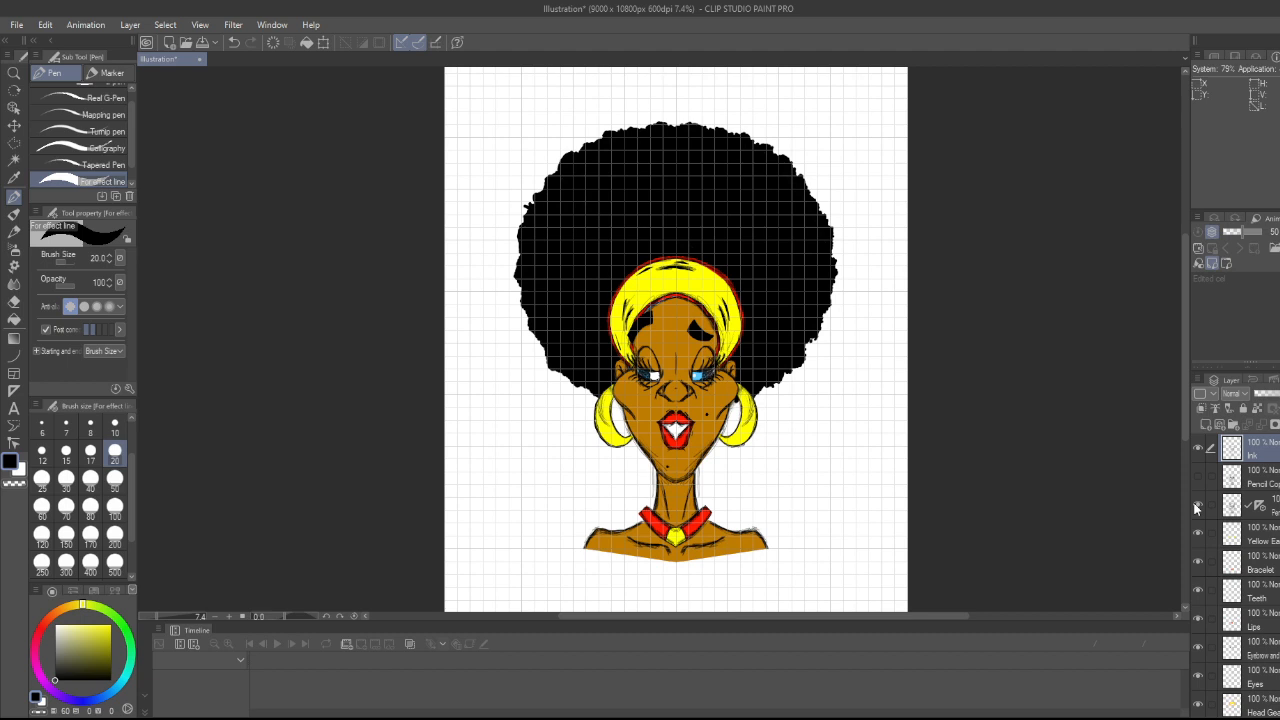
click(1196, 507)
click(1197, 507)
click(1196, 507)
click(1196, 507)
click(1196, 507)
click(1196, 507)
click(1196, 507)
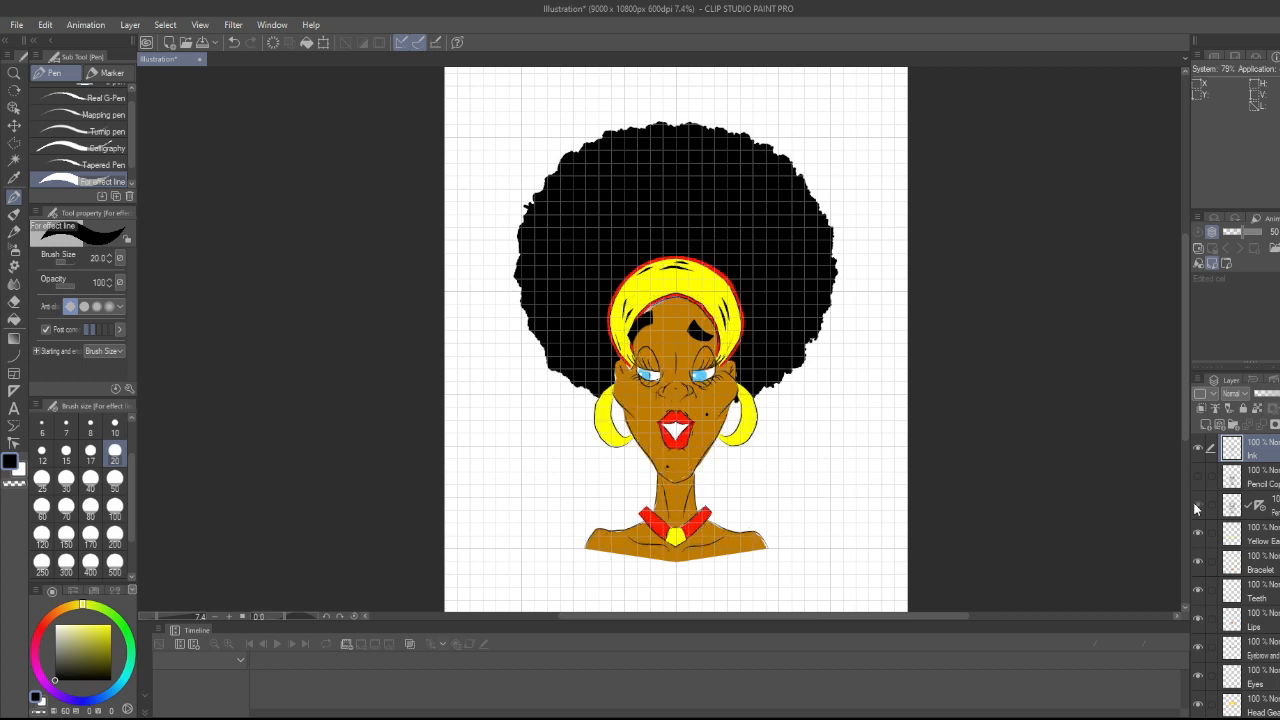
click(1196, 507)
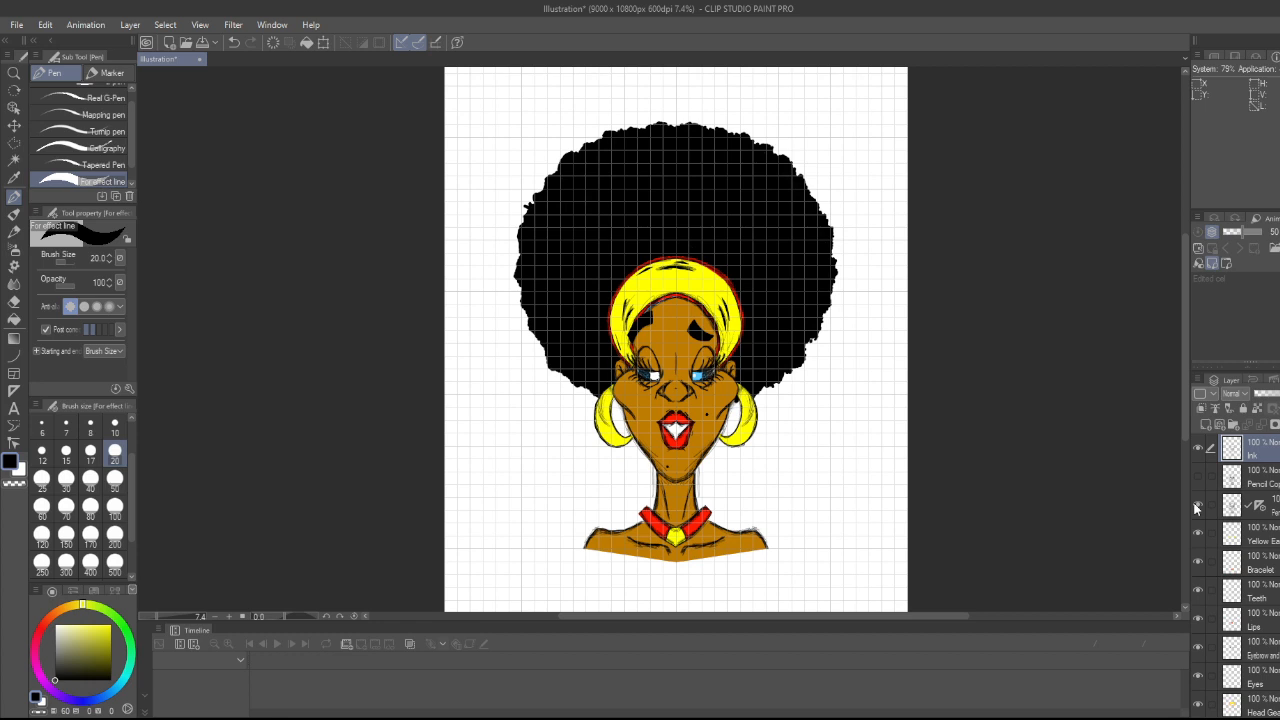
click(1196, 507)
click(1196, 507)
- Try to clear the area around the portrait's right-hand blue eye on the Head Gear layer, using a polyline selection
click(1262, 708)
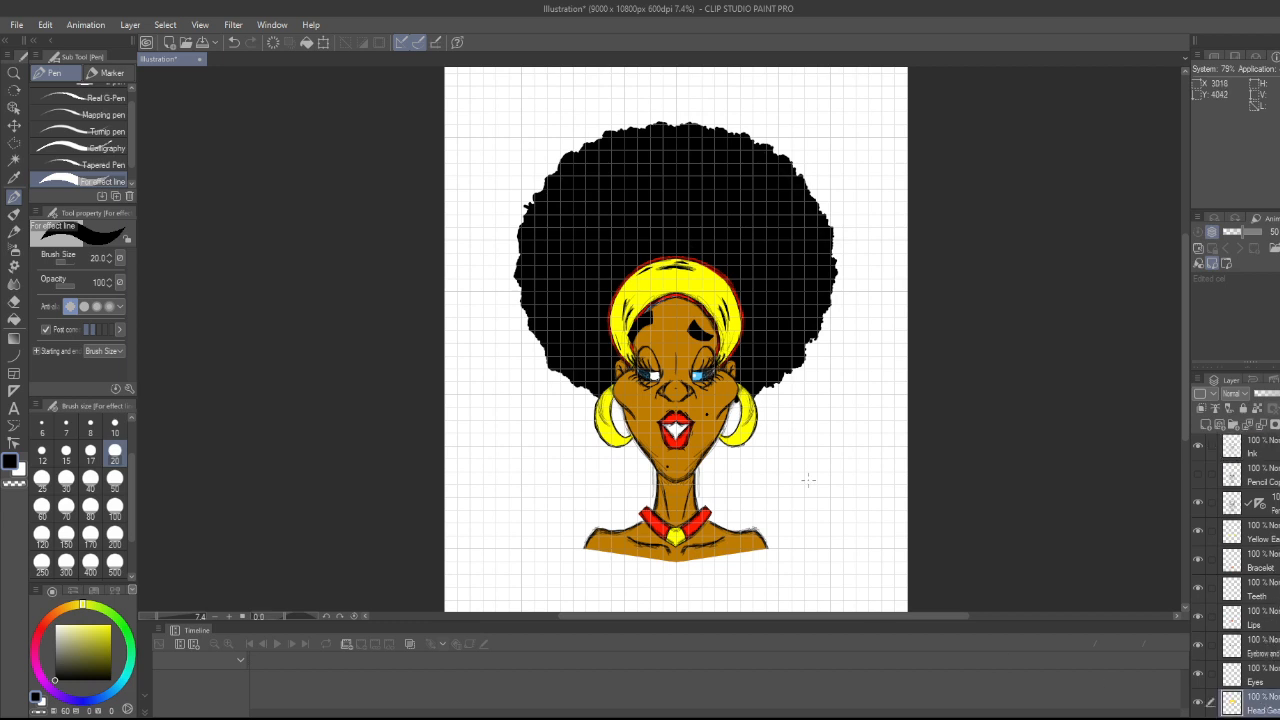
scroll(770, 400, up, 5)
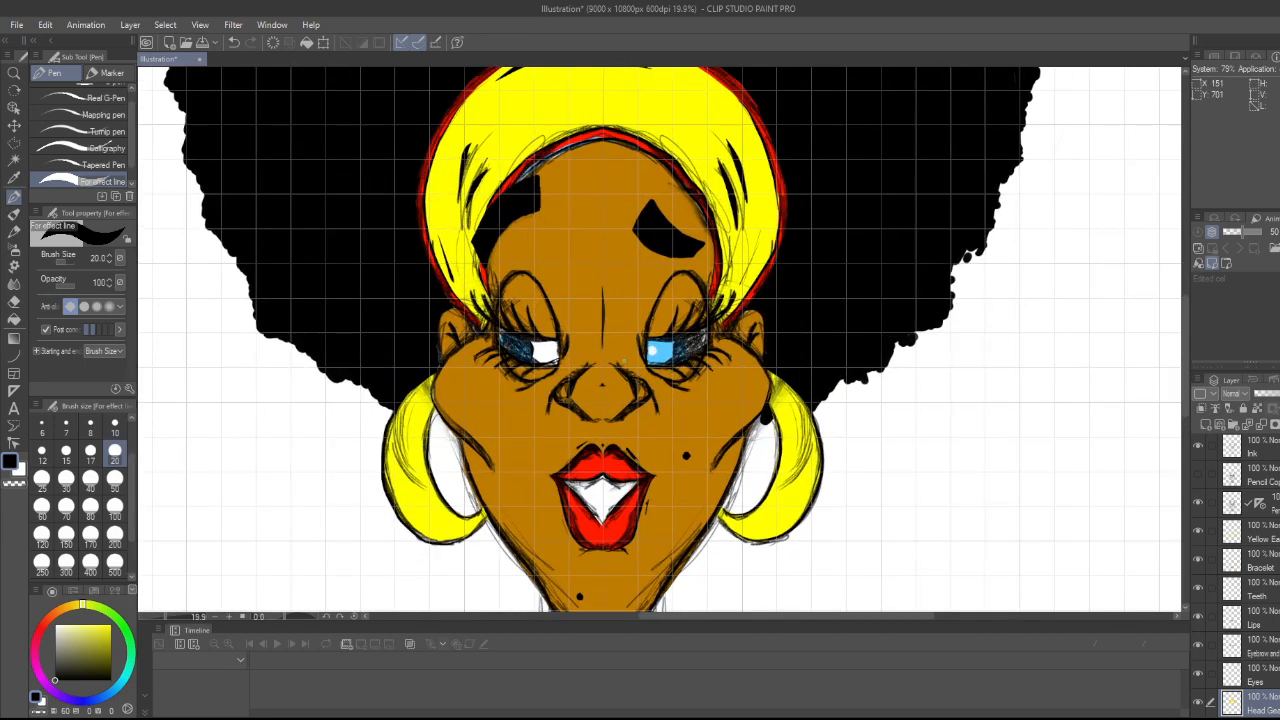
key(m)
click(627, 361)
click(627, 323)
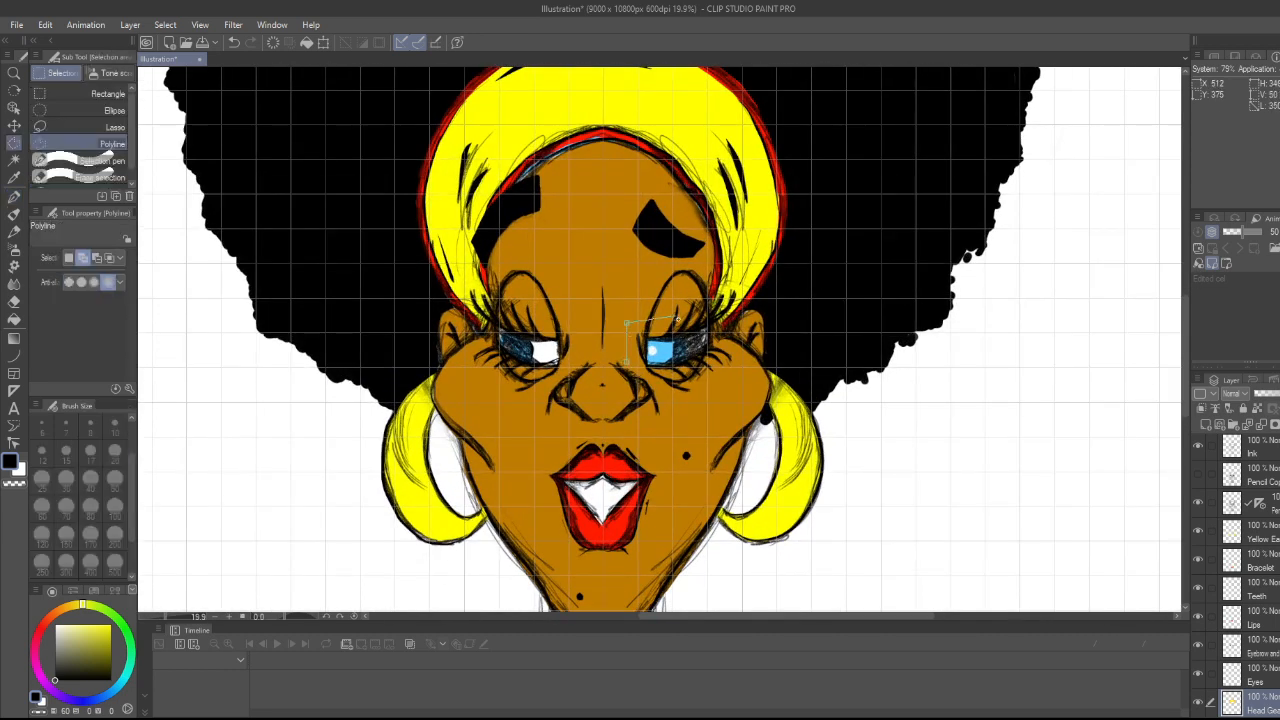
click(675, 317)
click(702, 332)
click(700, 372)
click(673, 393)
click(629, 363)
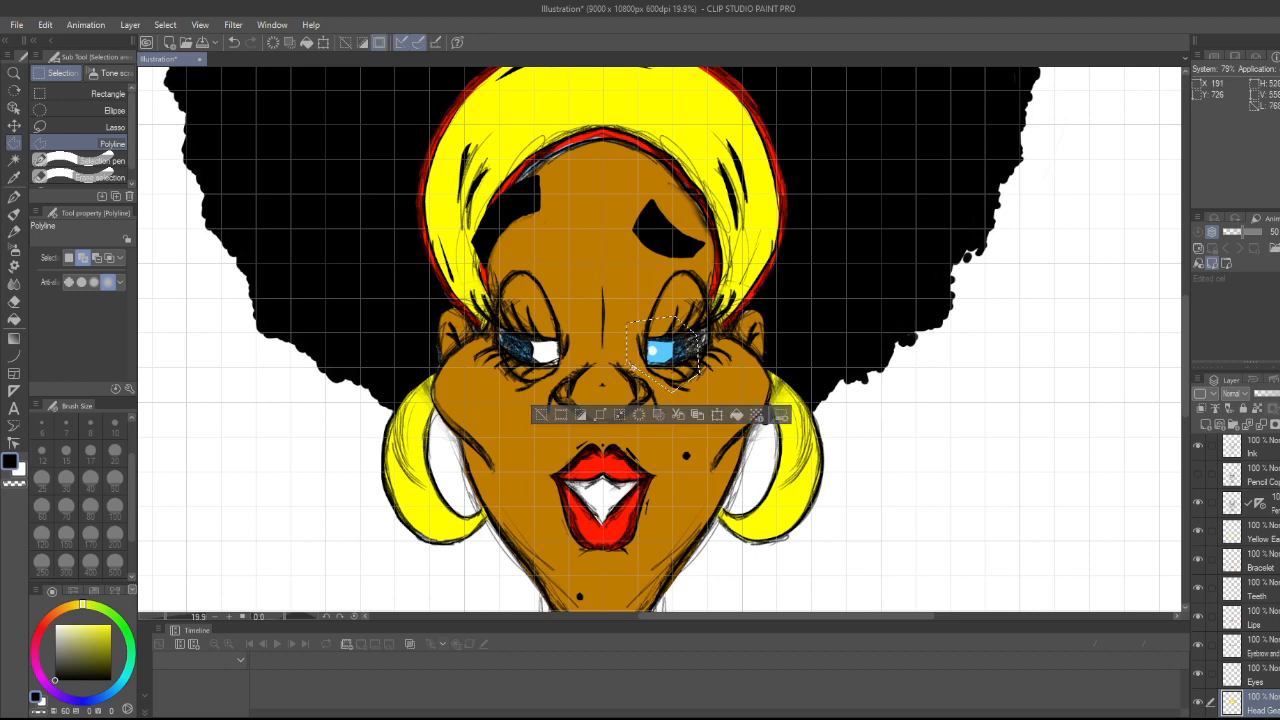
click(641, 415)
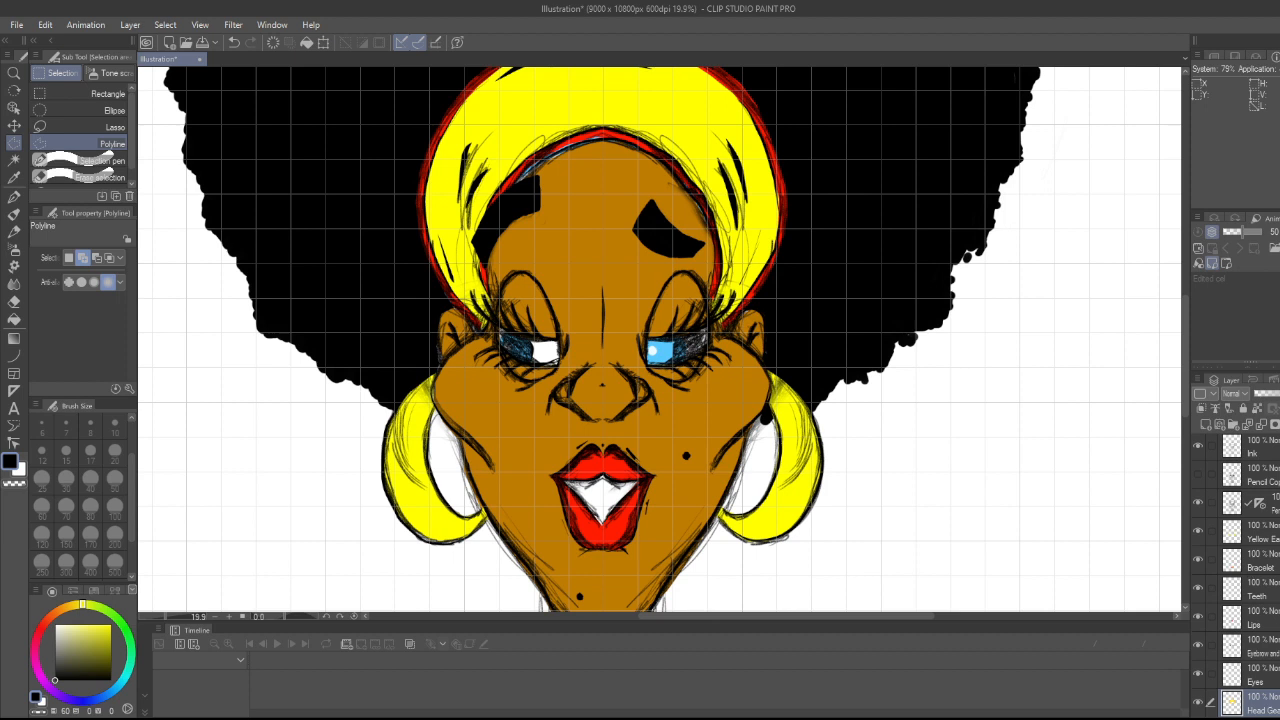
- On the Eyes layer, fill the blue irises of both eyes with black
scroll(1240, 575, up, 1)
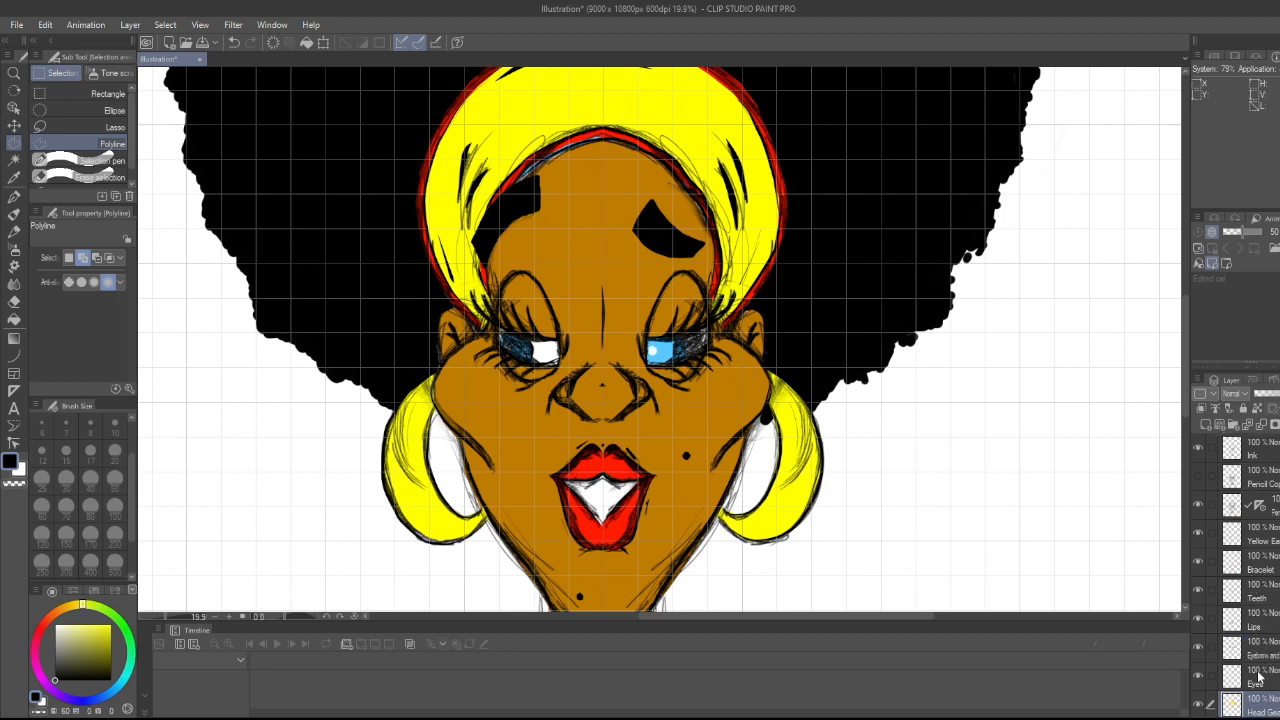
click(1220, 677)
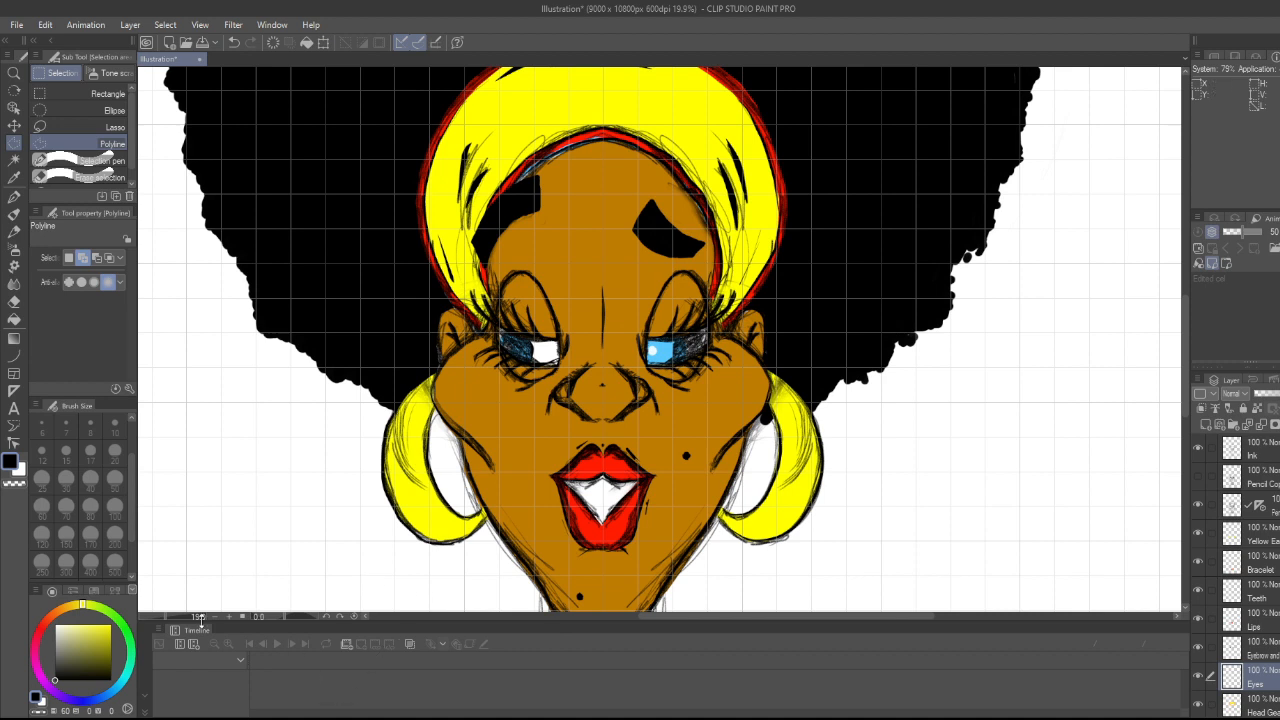
key(g)
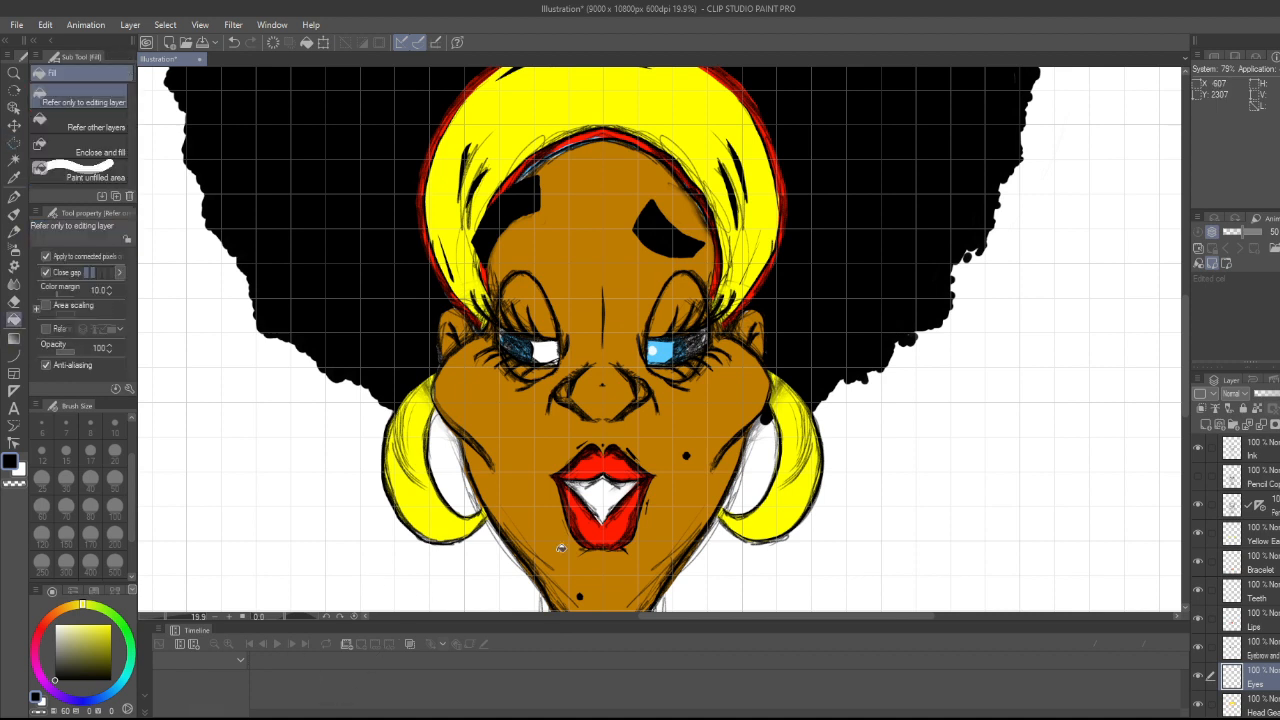
click(668, 352)
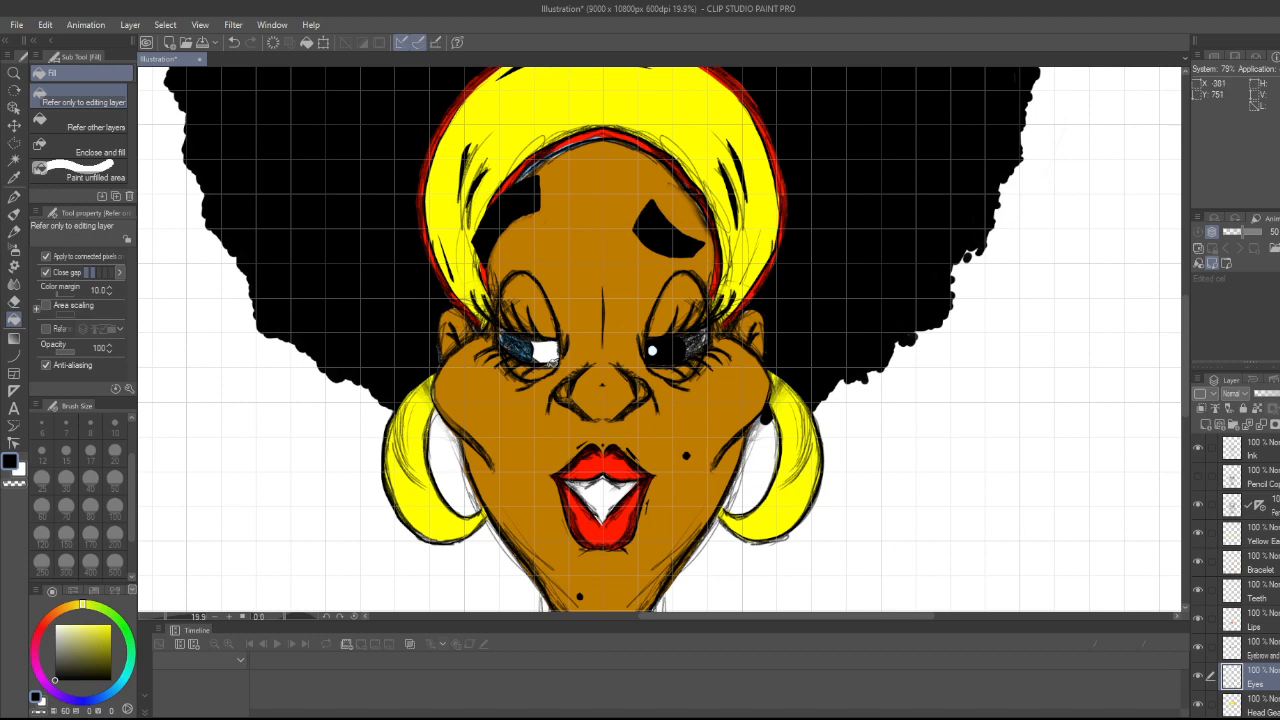
click(522, 348)
- On the visible pencil layer, erase the sketch shading over the eye highlights and whites with the Soft eraser at size 50
key(e)
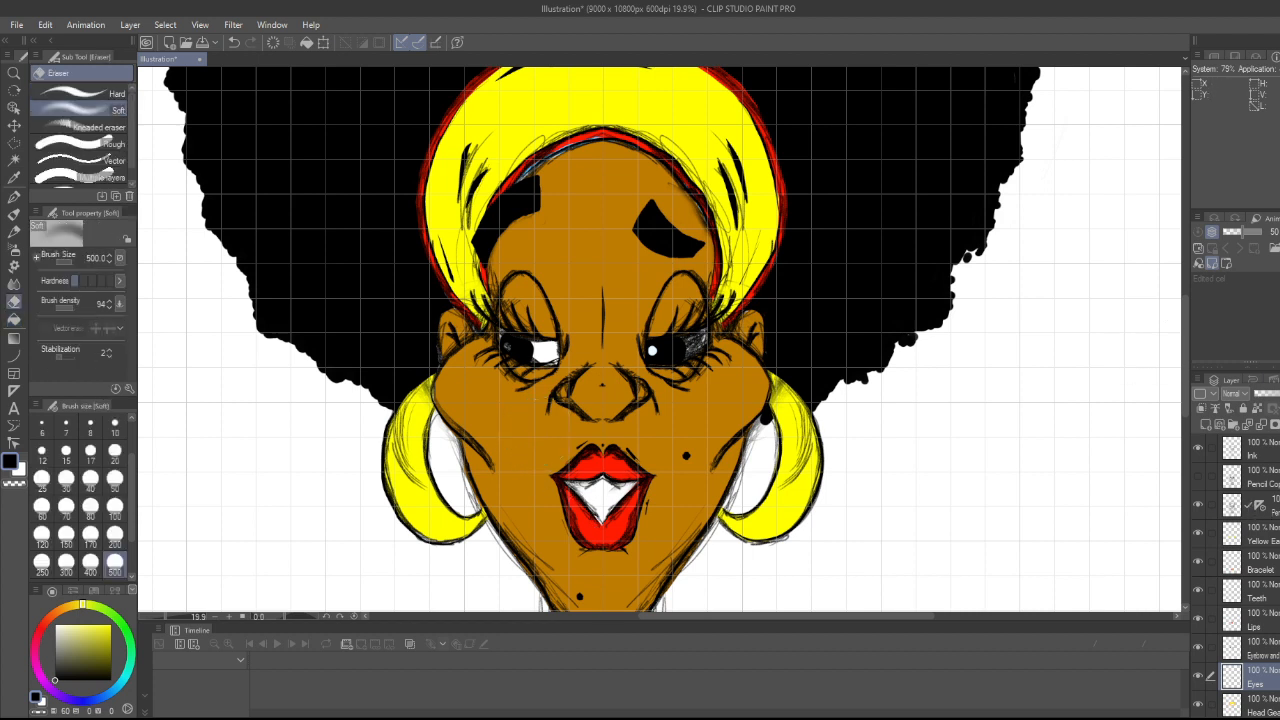
click(1268, 506)
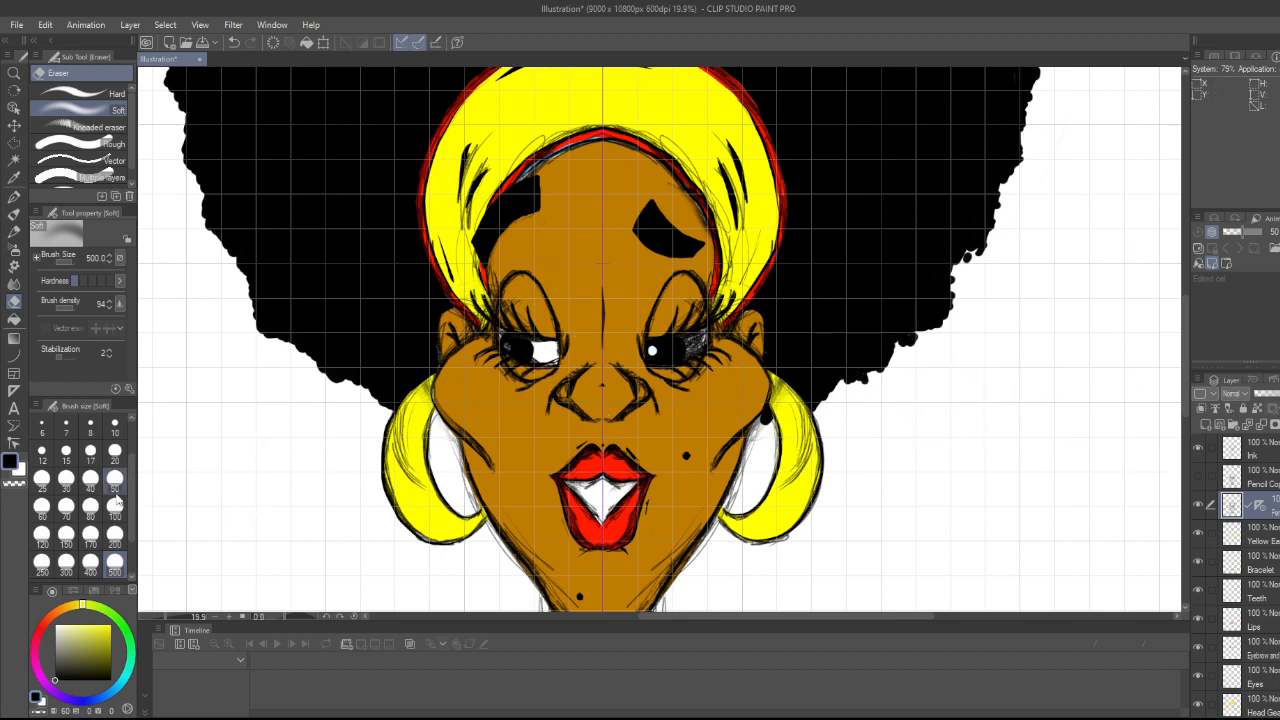
click(115, 482)
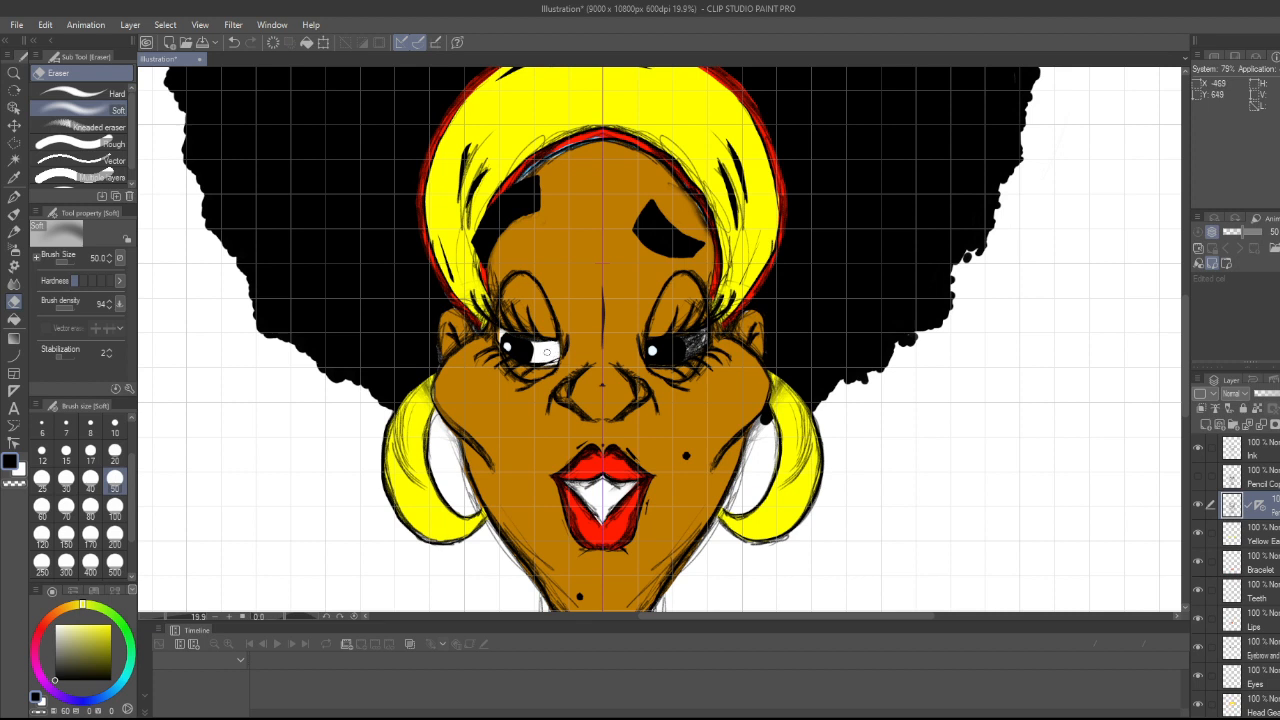
drag(688, 332, 704, 352)
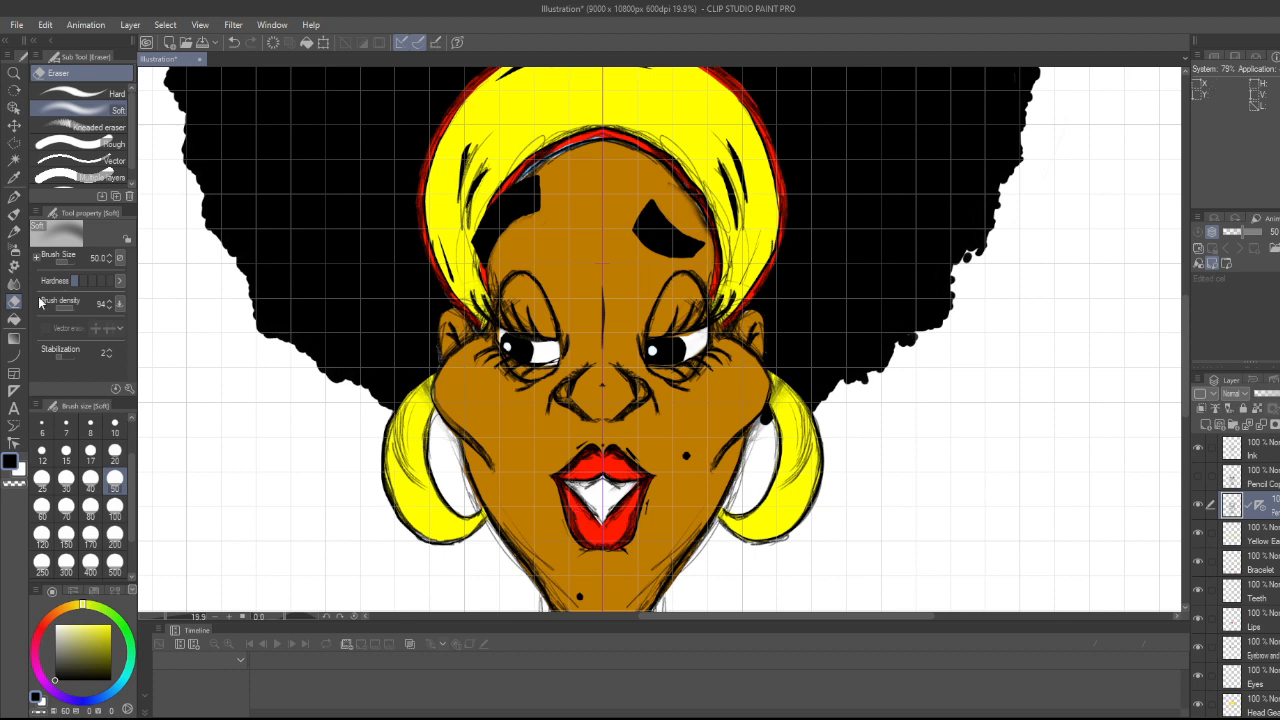
- Blur the pencil strokes along the left side and top of the yellow headwrap with the Blur tool at size 100
click(14, 284)
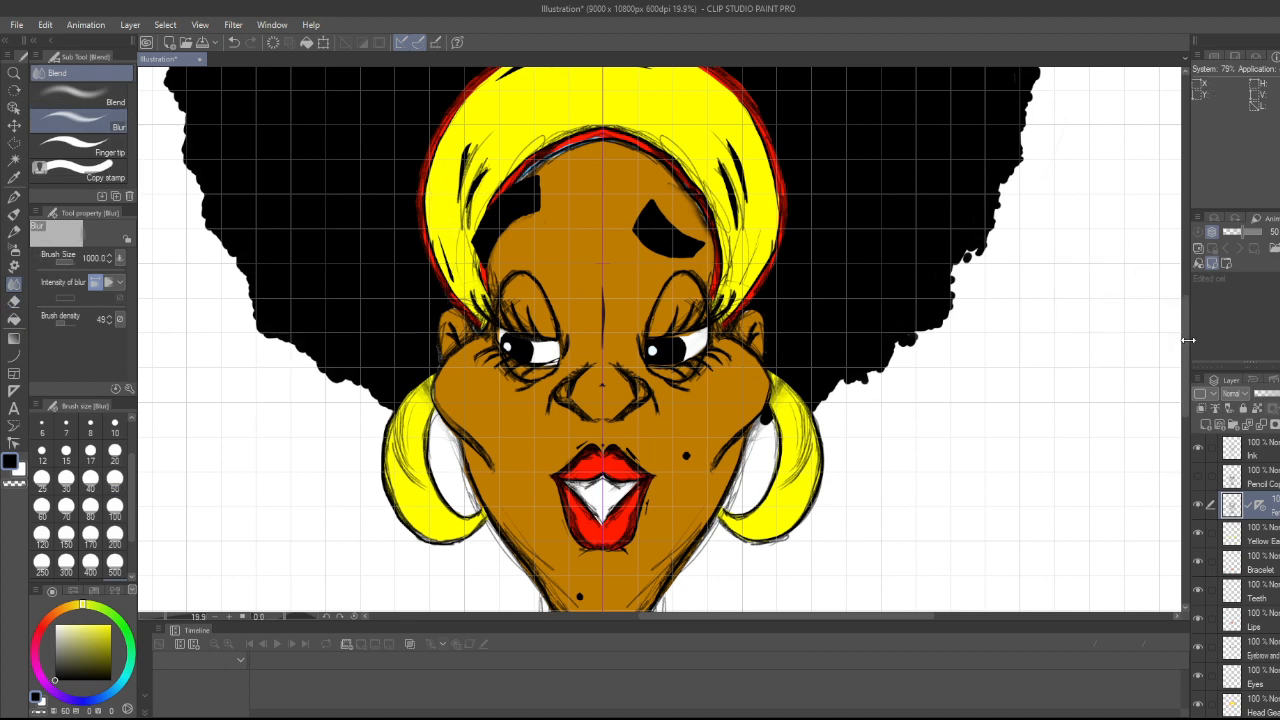
drag(1188, 340, 1183, 298)
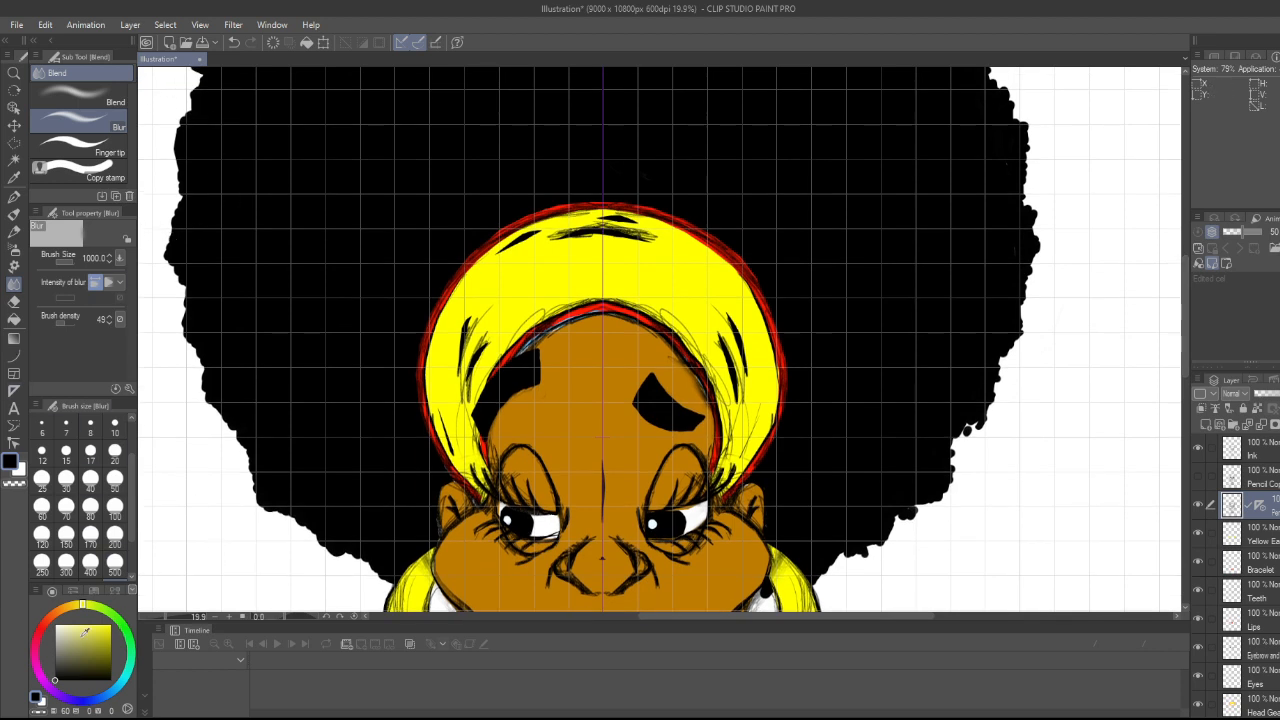
click(115, 510)
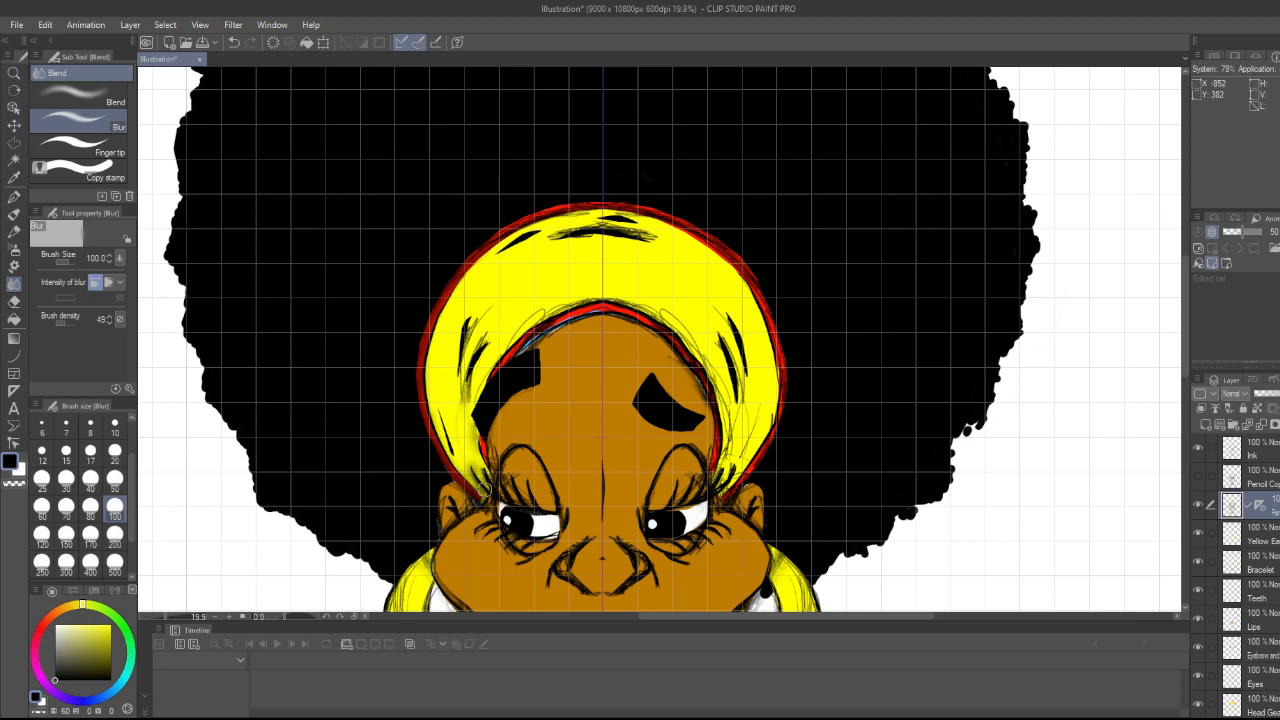
mouse_move(458, 390)
mouse_down()
mouse_move(463, 313)
mouse_move(461, 393)
mouse_move(489, 343)
mouse_up()
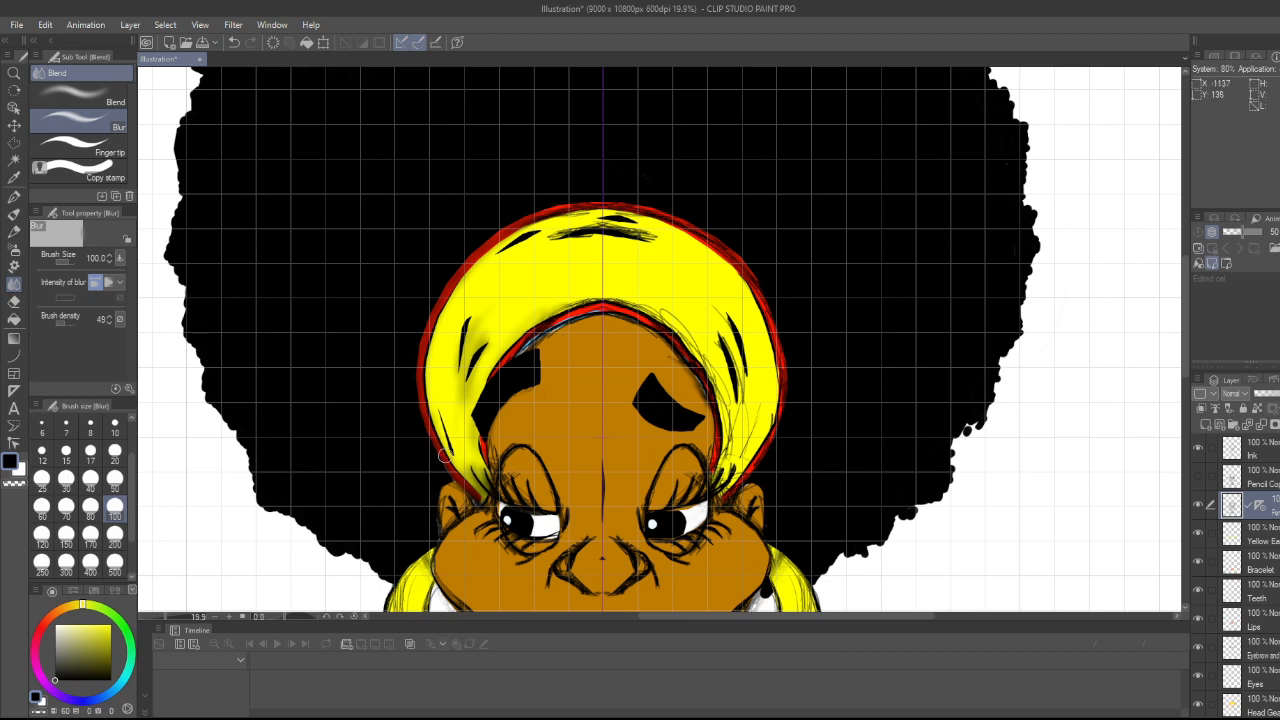
mouse_move(556, 234)
mouse_down()
mouse_move(633, 231)
mouse_move(556, 231)
mouse_move(655, 206)
mouse_move(535, 211)
mouse_move(509, 226)
mouse_move(568, 220)
mouse_move(650, 238)
mouse_move(619, 231)
mouse_up()
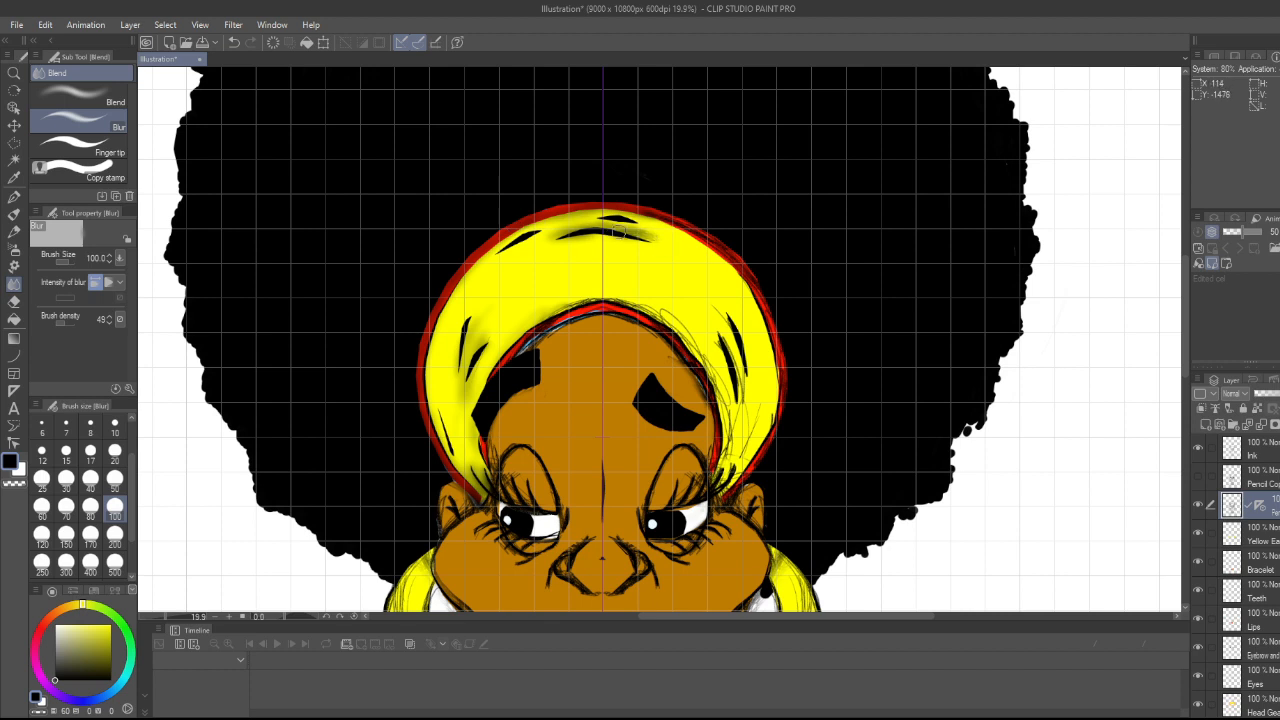
- Set the Blur brush size to 200 and soften the pencil lines around the left-hand eye and eyelid
click(115, 536)
mouse_move(475, 315)
mouse_down()
mouse_move(470, 375)
mouse_move(450, 342)
mouse_move(446, 412)
mouse_move(475, 477)
mouse_move(431, 374)
mouse_move(459, 285)
mouse_move(500, 226)
mouse_move(557, 211)
mouse_move(634, 234)
mouse_move(575, 220)
mouse_move(651, 206)
mouse_move(716, 243)
mouse_move(686, 209)
mouse_move(742, 276)
mouse_move(766, 277)
mouse_move(784, 374)
mouse_move(765, 459)
mouse_move(761, 443)
mouse_move(738, 476)
mouse_move(735, 370)
mouse_move(750, 365)
mouse_move(750, 435)
mouse_move(778, 406)
mouse_move(738, 377)
mouse_move(730, 386)
mouse_move(702, 309)
mouse_move(720, 390)
mouse_move(688, 320)
mouse_move(708, 386)
mouse_move(632, 314)
mouse_move(598, 310)
mouse_move(572, 312)
mouse_move(498, 372)
mouse_move(548, 308)
mouse_move(530, 318)
mouse_move(582, 300)
mouse_move(688, 356)
mouse_move(713, 421)
mouse_move(575, 333)
mouse_move(528, 355)
mouse_move(547, 327)
mouse_move(489, 452)
mouse_move(499, 421)
mouse_move(494, 461)
mouse_move(535, 390)
mouse_move(535, 478)
mouse_move(529, 460)
mouse_move(566, 500)
mouse_move(535, 586)
mouse_move(462, 515)
mouse_move(484, 550)
mouse_move(479, 425)
mouse_move(526, 521)
mouse_move(517, 490)
mouse_move(568, 544)
mouse_move(502, 538)
mouse_move(510, 525)
mouse_move(466, 478)
mouse_move(447, 540)
mouse_move(447, 496)
mouse_move(510, 565)
mouse_up()
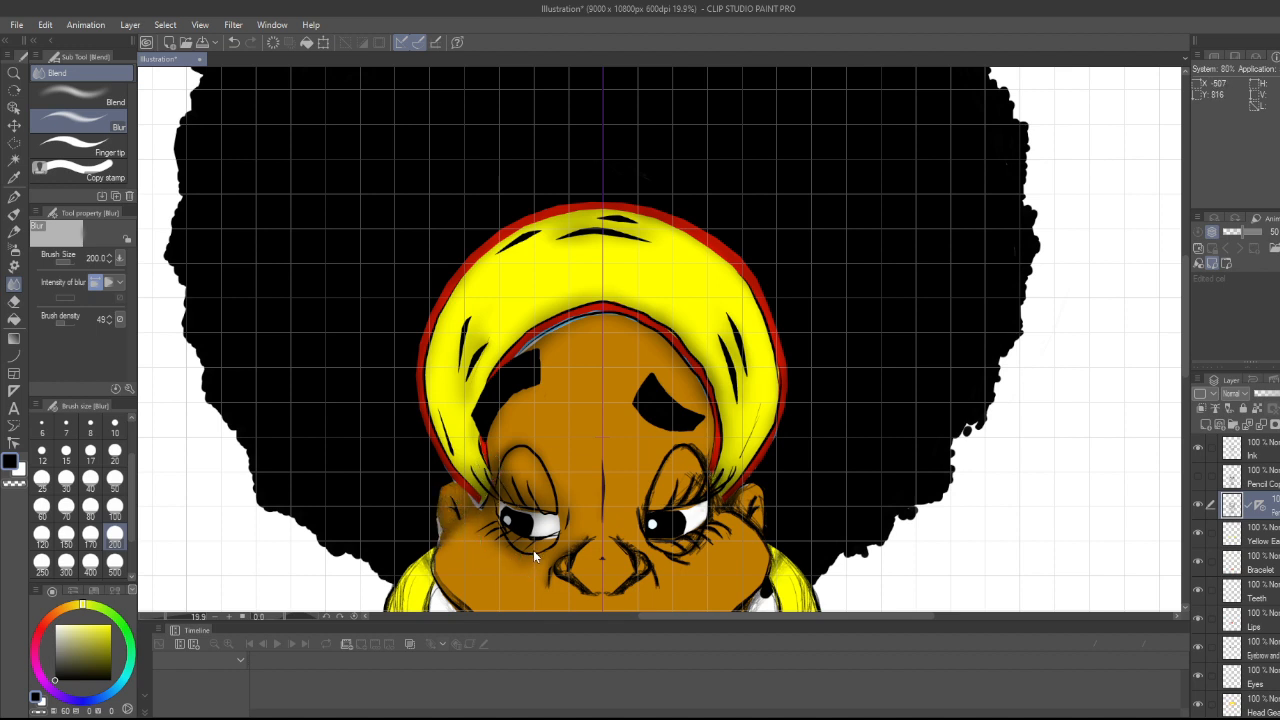
key(ctrl+z)
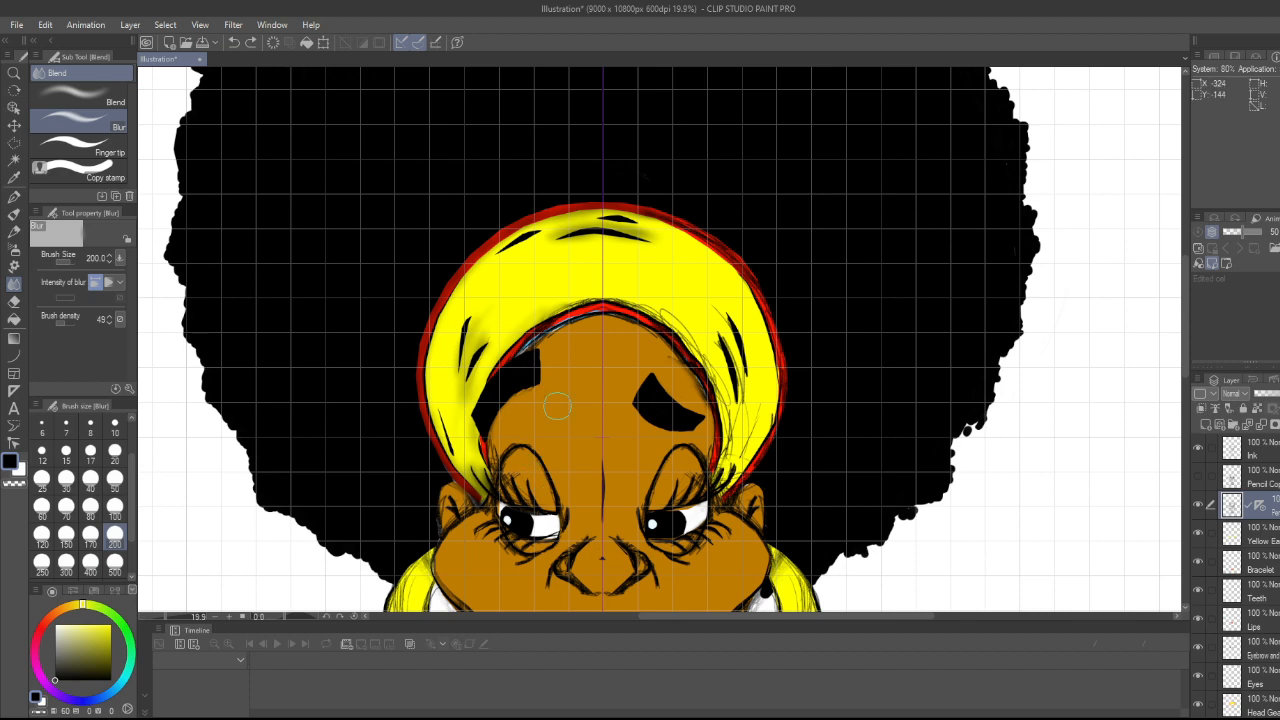
mouse_move(525, 460)
mouse_down()
mouse_move(522, 520)
mouse_move(498, 493)
mouse_move(474, 557)
mouse_move(500, 528)
mouse_move(525, 586)
mouse_move(575, 497)
mouse_move(523, 548)
mouse_move(493, 505)
mouse_up()
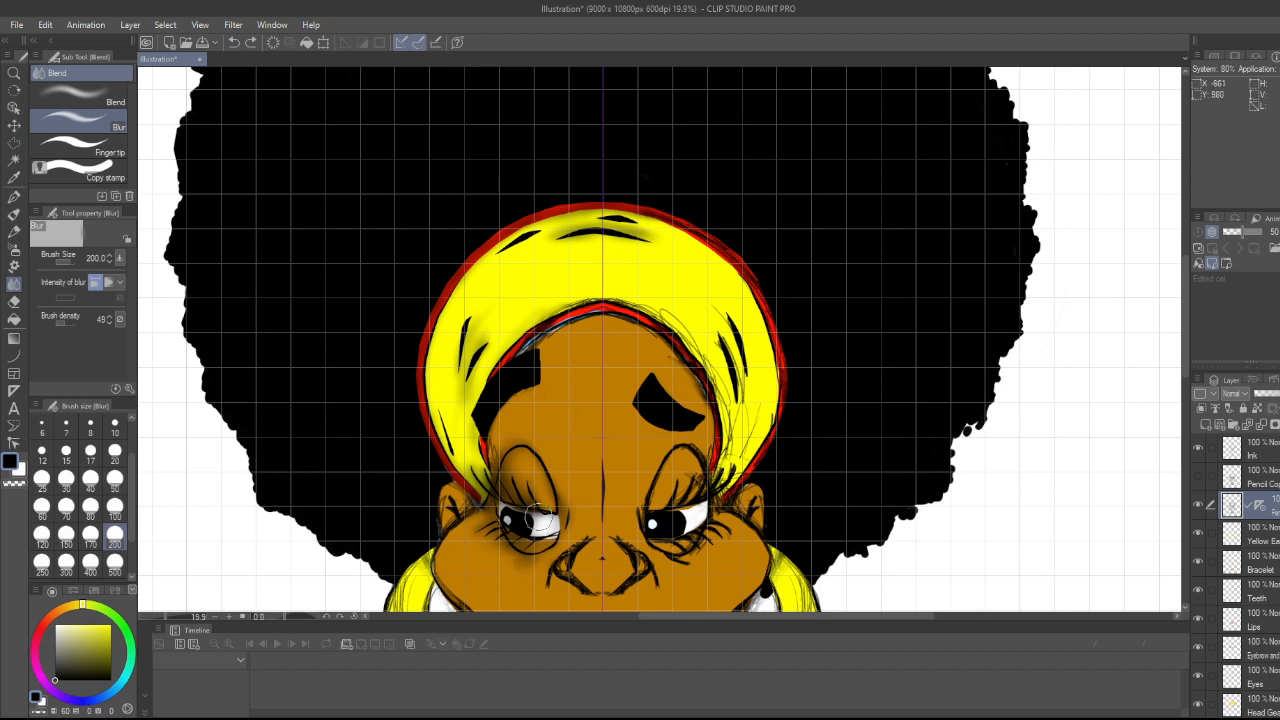
scroll(715, 425, down, 2)
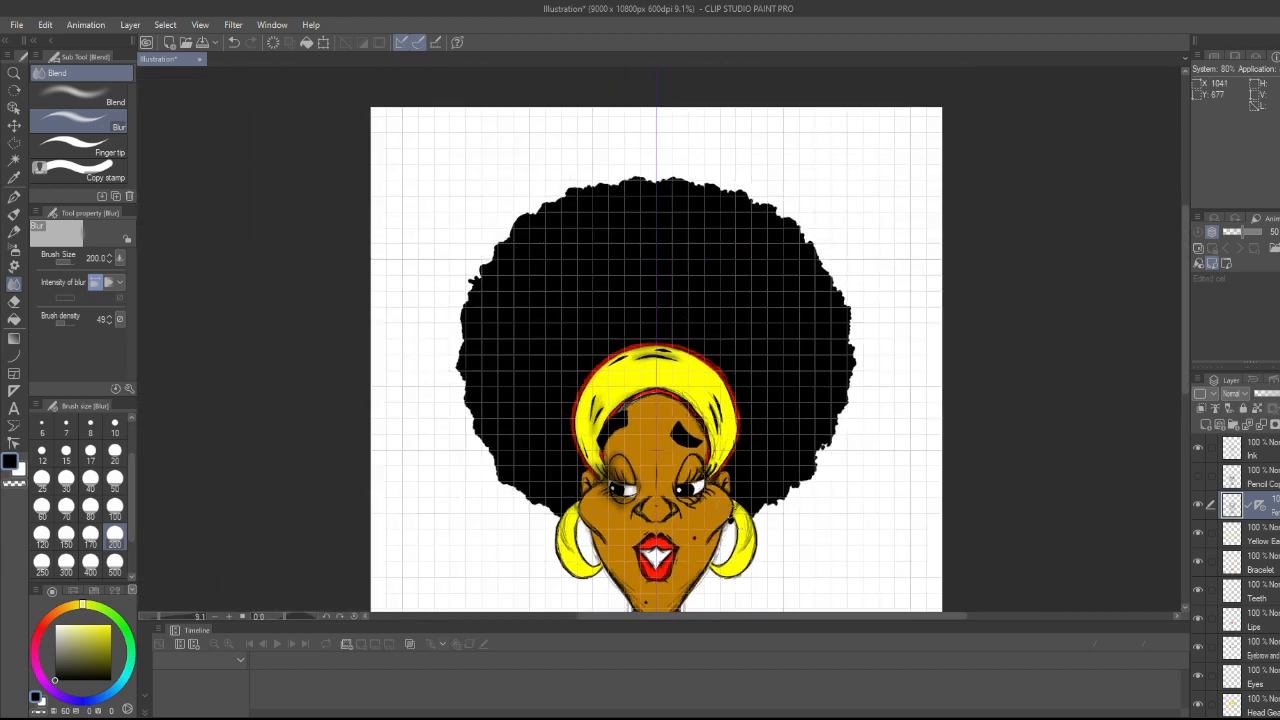
scroll(724, 558, up, 5)
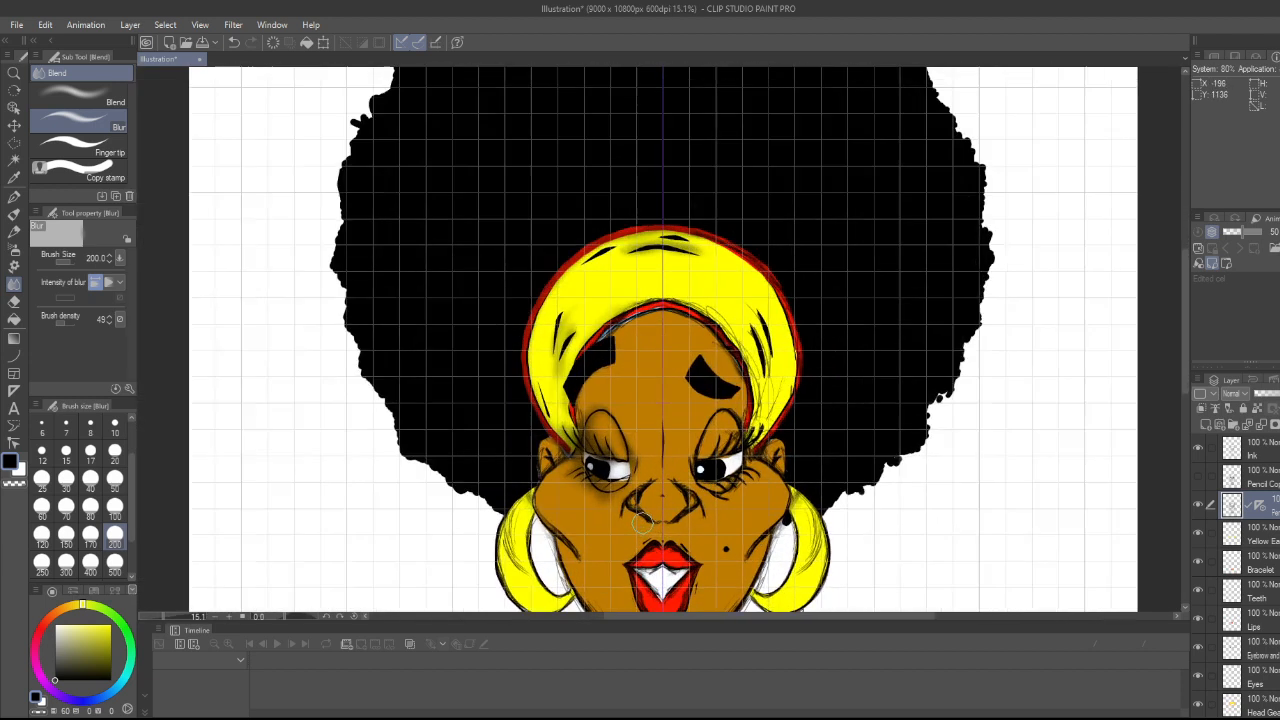
scroll(638, 516, up, 1)
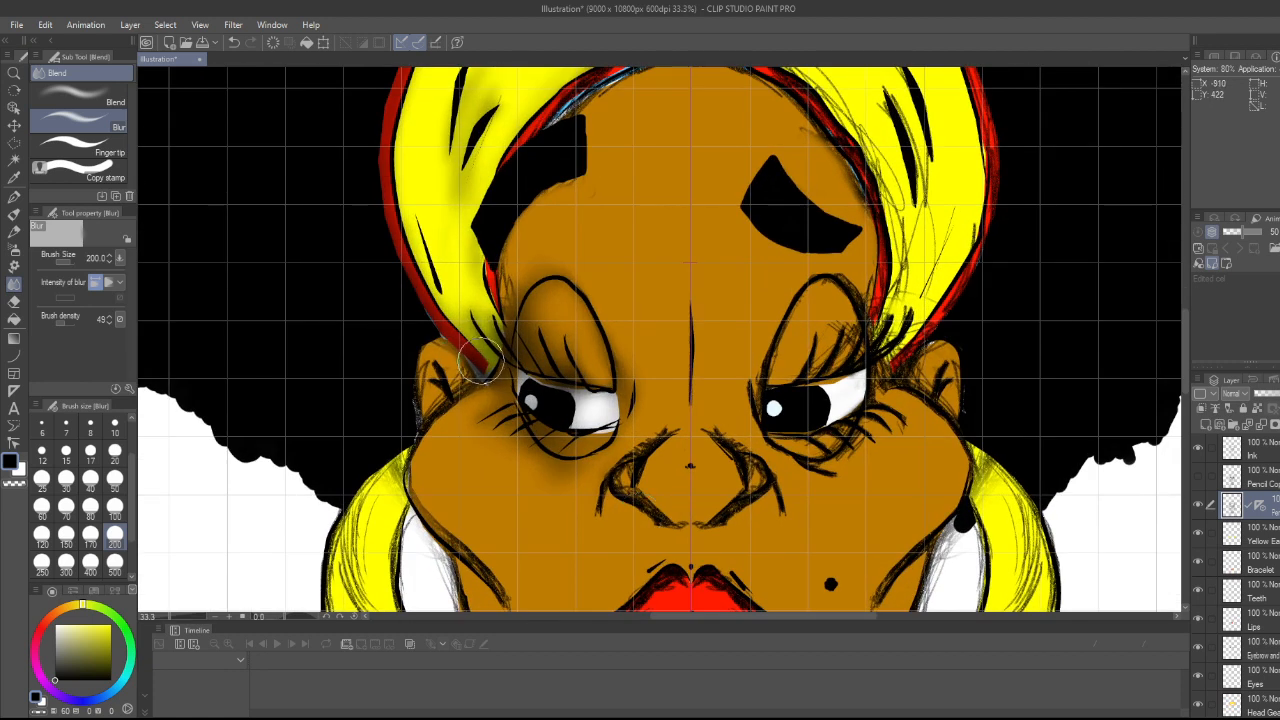
- Erase the smudged shading inside and around the left-hand eye and eyelid with the Soft eraser at size 50, then return to Blur
key(e)
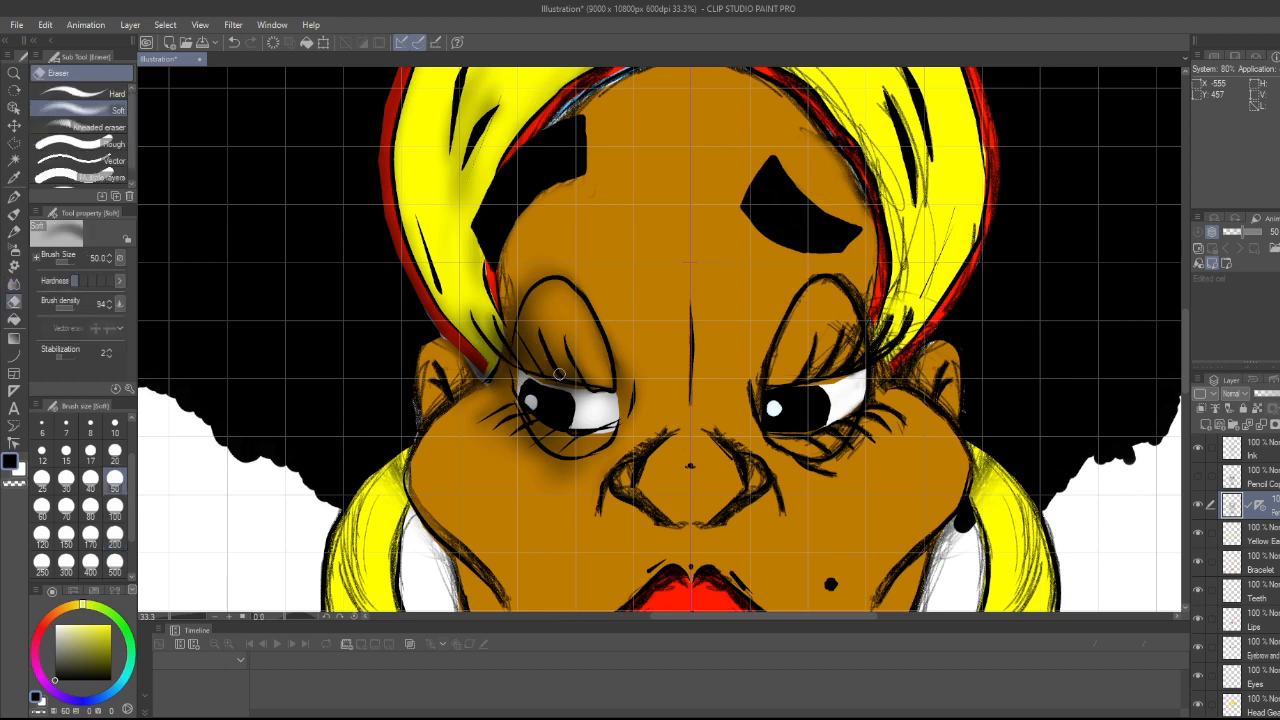
mouse_move(559, 374)
mouse_down()
mouse_move(506, 441)
mouse_move(525, 347)
mouse_move(470, 424)
mouse_move(570, 365)
mouse_move(512, 470)
mouse_move(560, 430)
mouse_move(537, 476)
mouse_move(591, 434)
mouse_move(563, 484)
mouse_move(583, 469)
mouse_move(528, 480)
mouse_move(598, 386)
mouse_up()
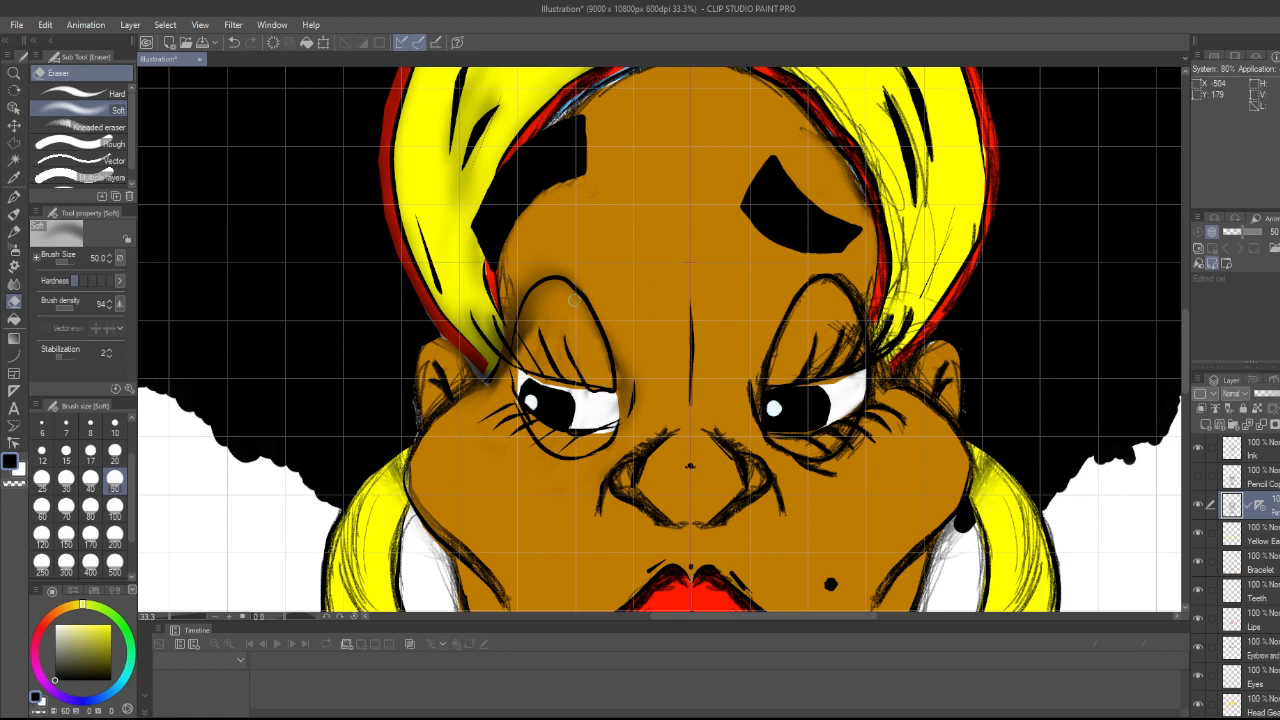
mouse_move(553, 312)
mouse_down()
mouse_move(528, 356)
mouse_move(542, 320)
mouse_up()
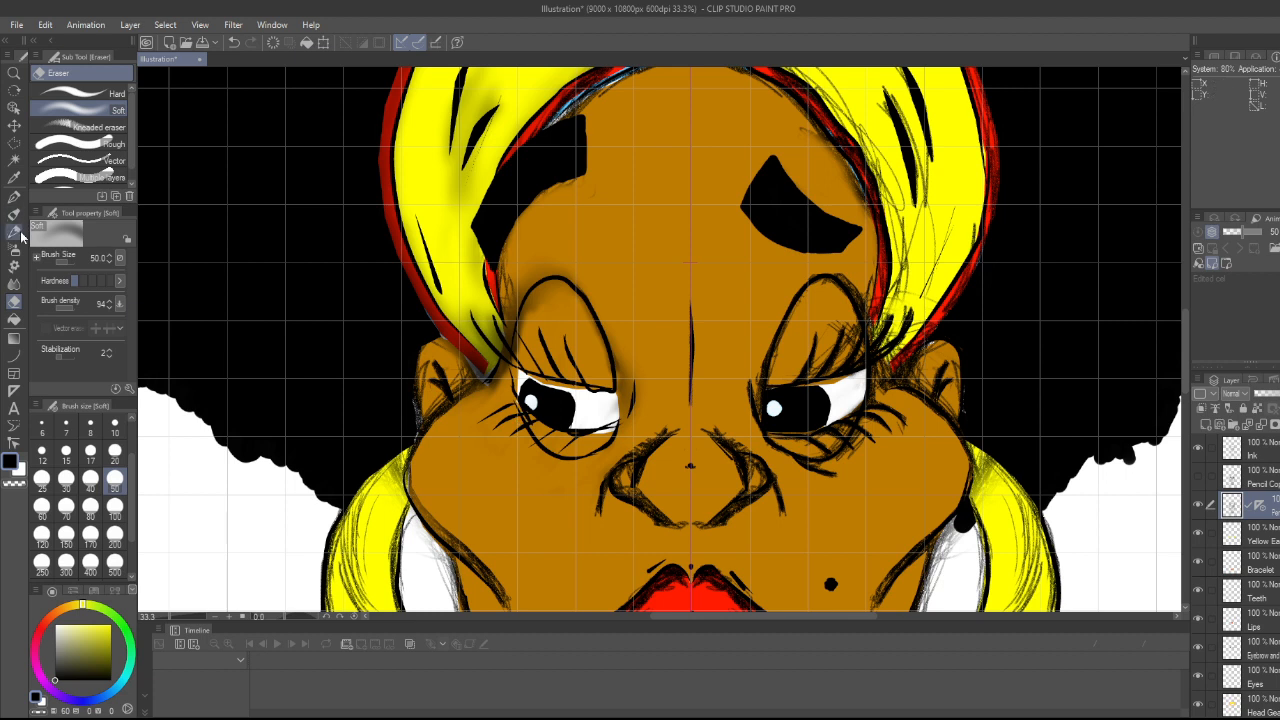
click(15, 283)
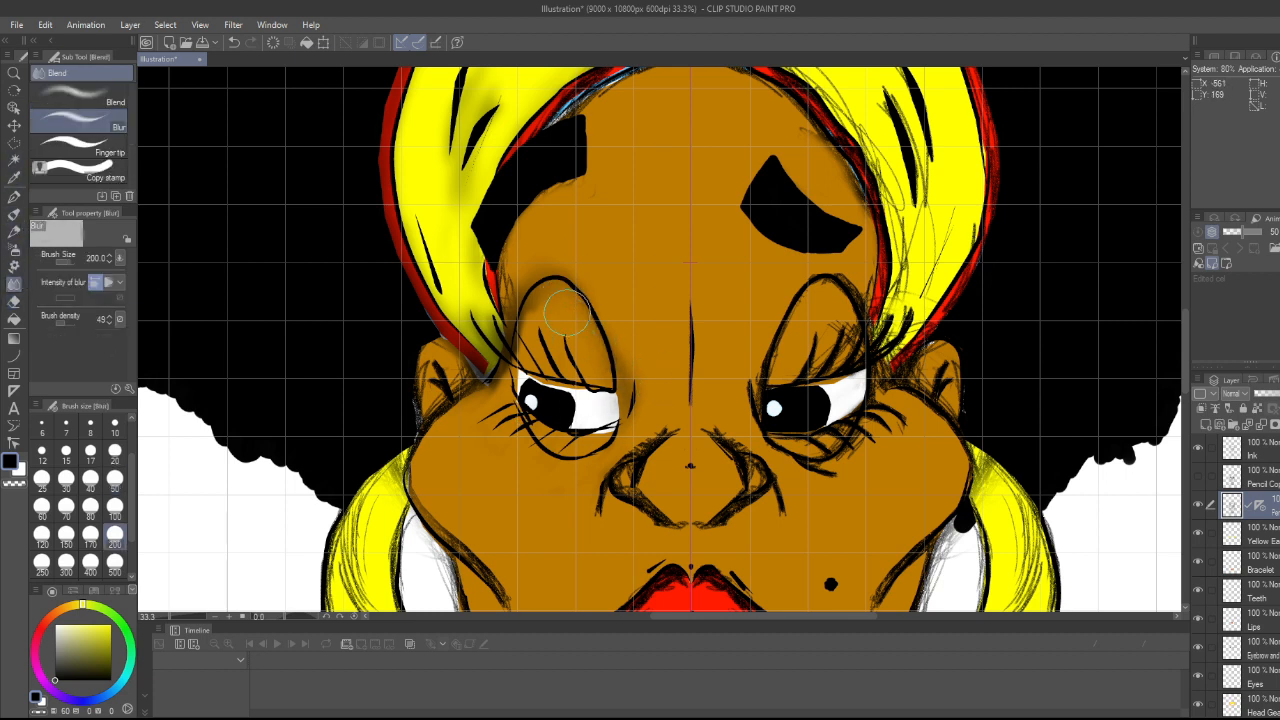
- On the Ink layer, outline the visible white of the left-hand eye with a Polyline selection, clear the stray ink inside and deselect
scroll(503, 440, down, 1)
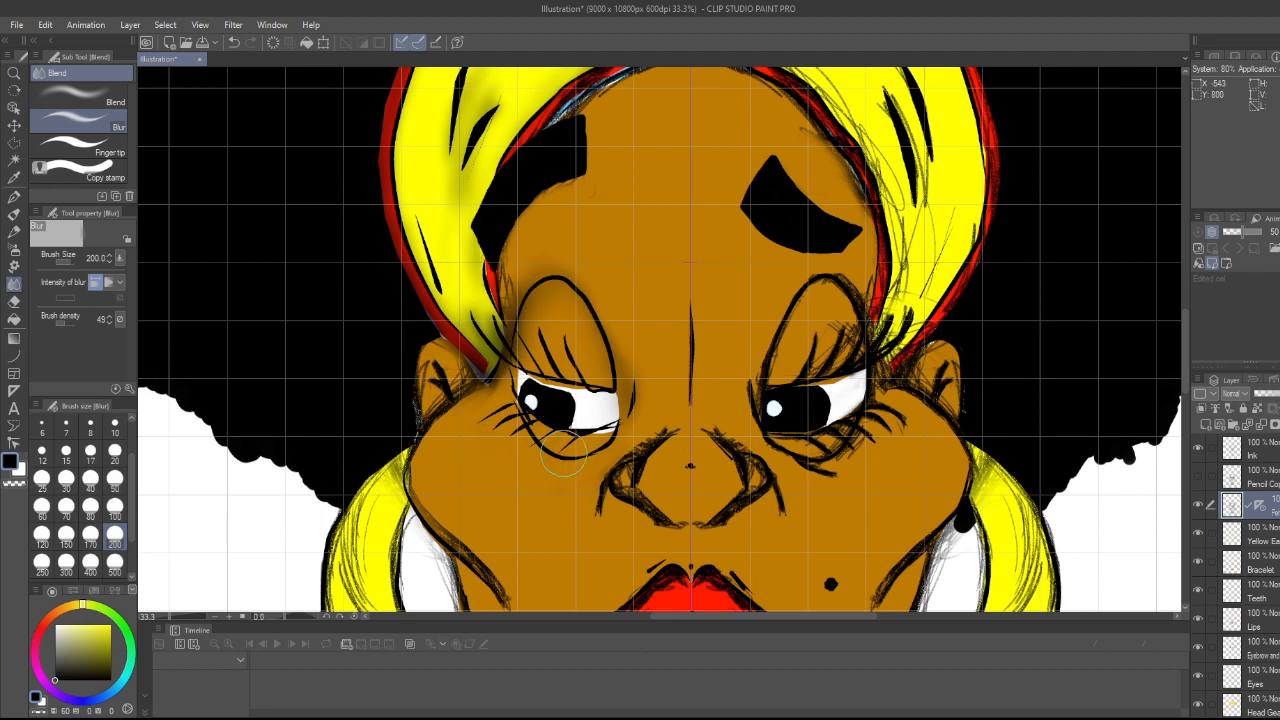
scroll(503, 440, down, 2)
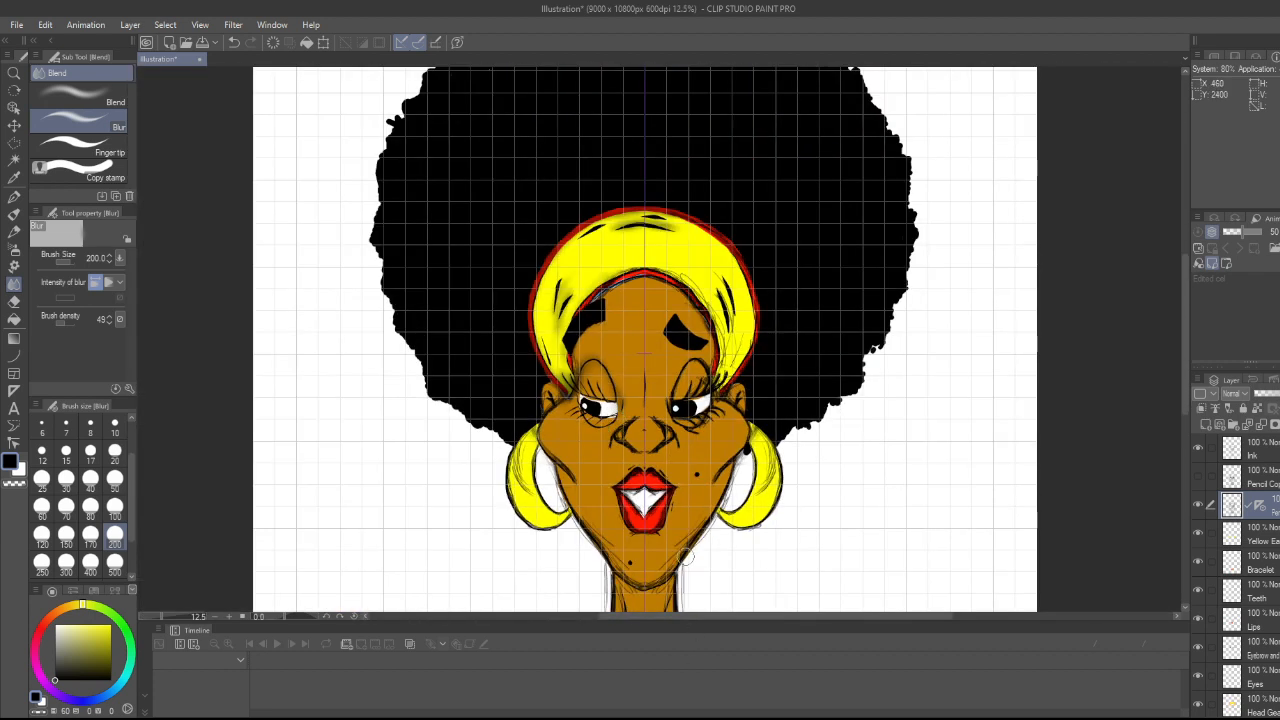
scroll(669, 448, up, 5)
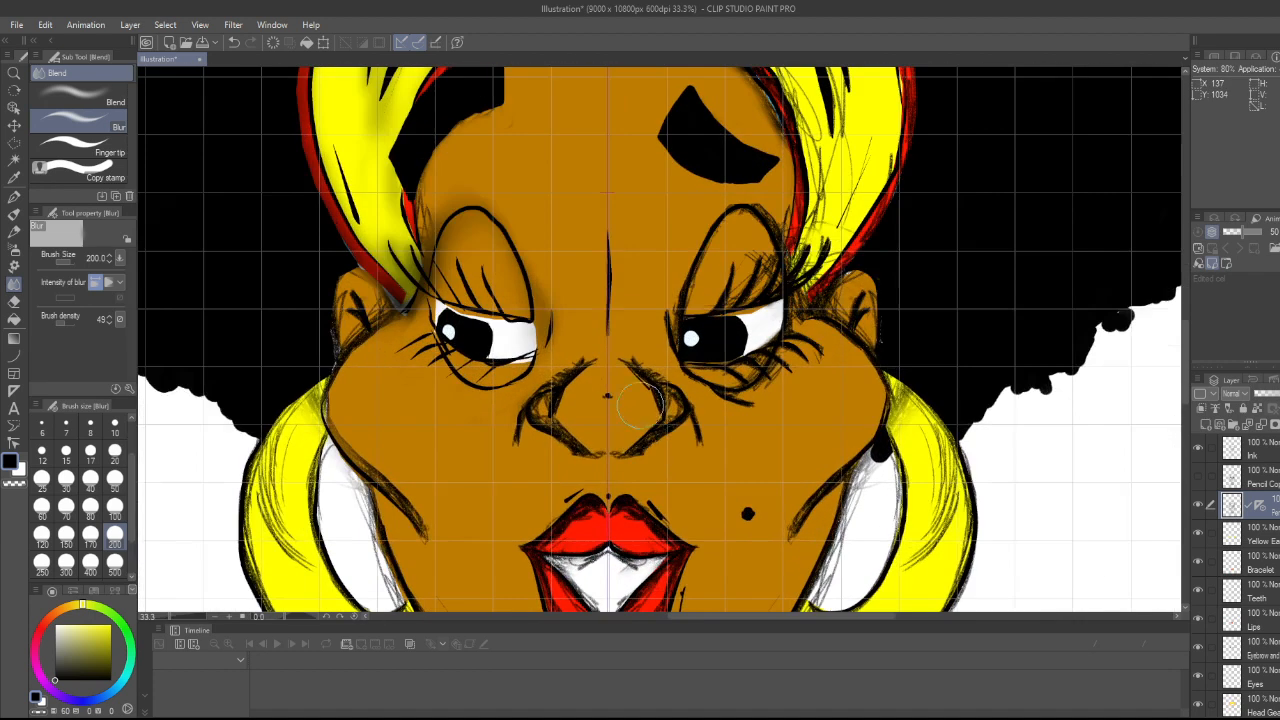
scroll(632, 342, up, 1)
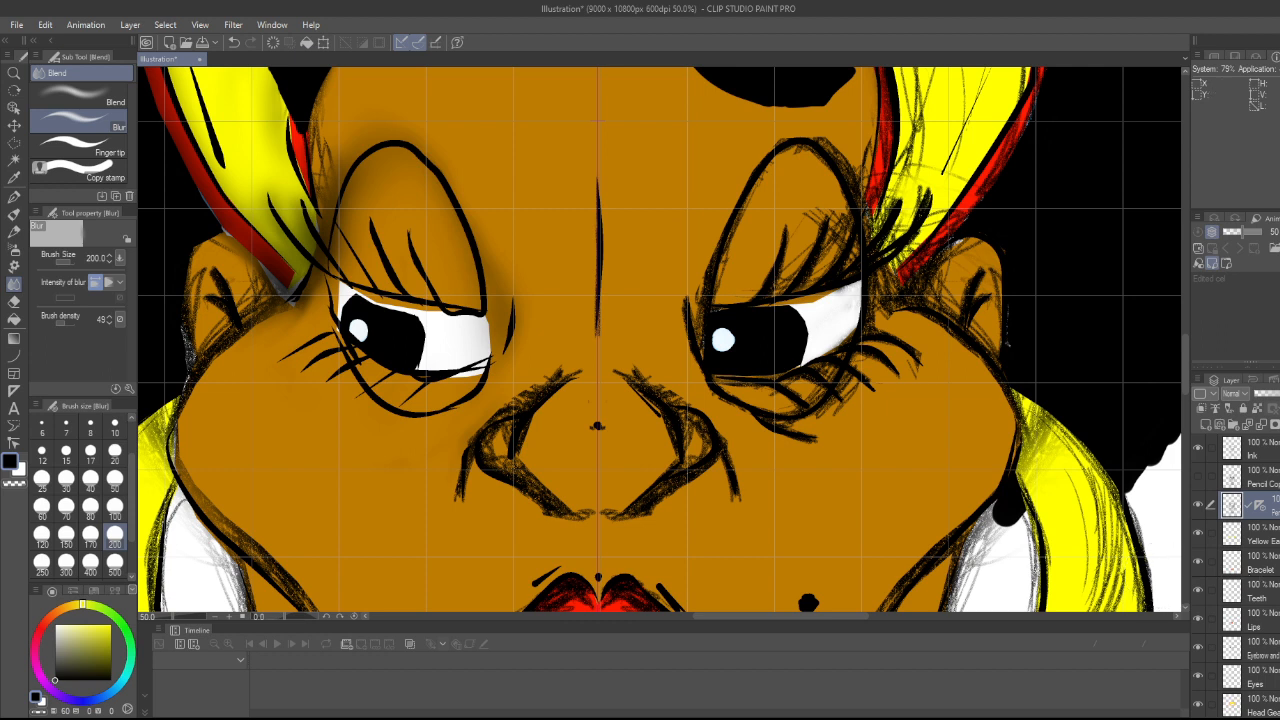
click(1255, 648)
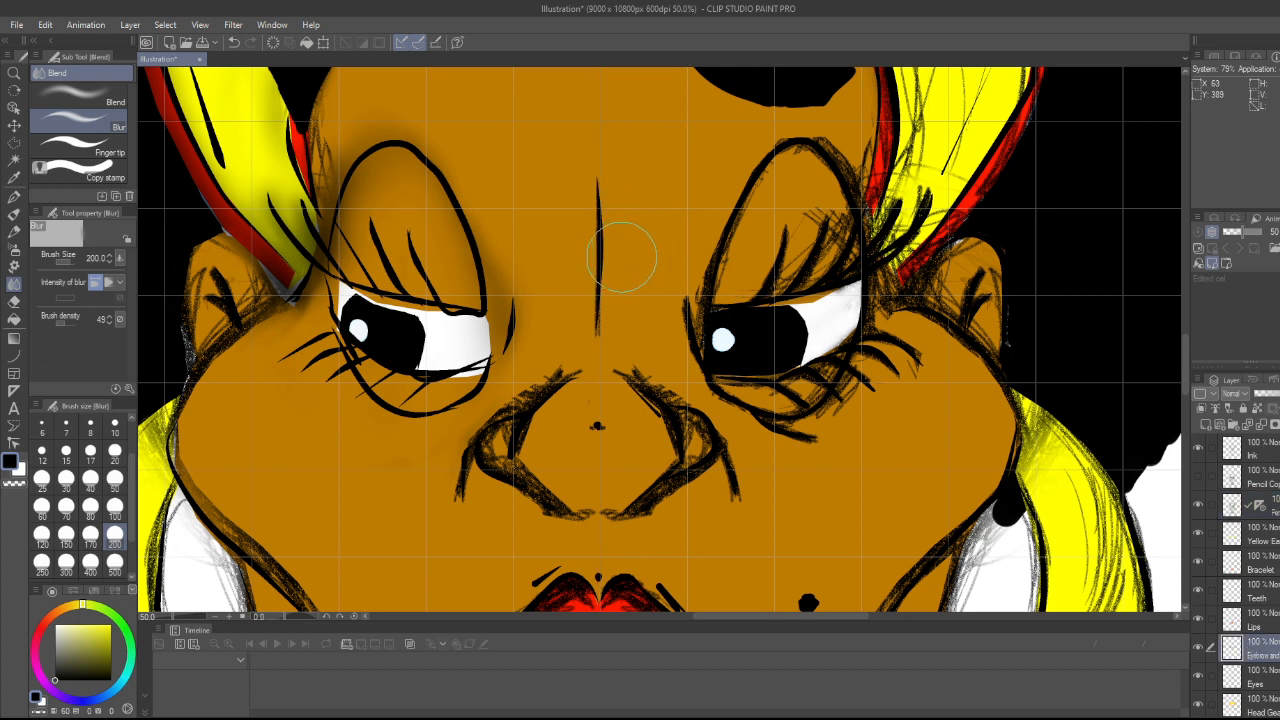
click(1262, 455)
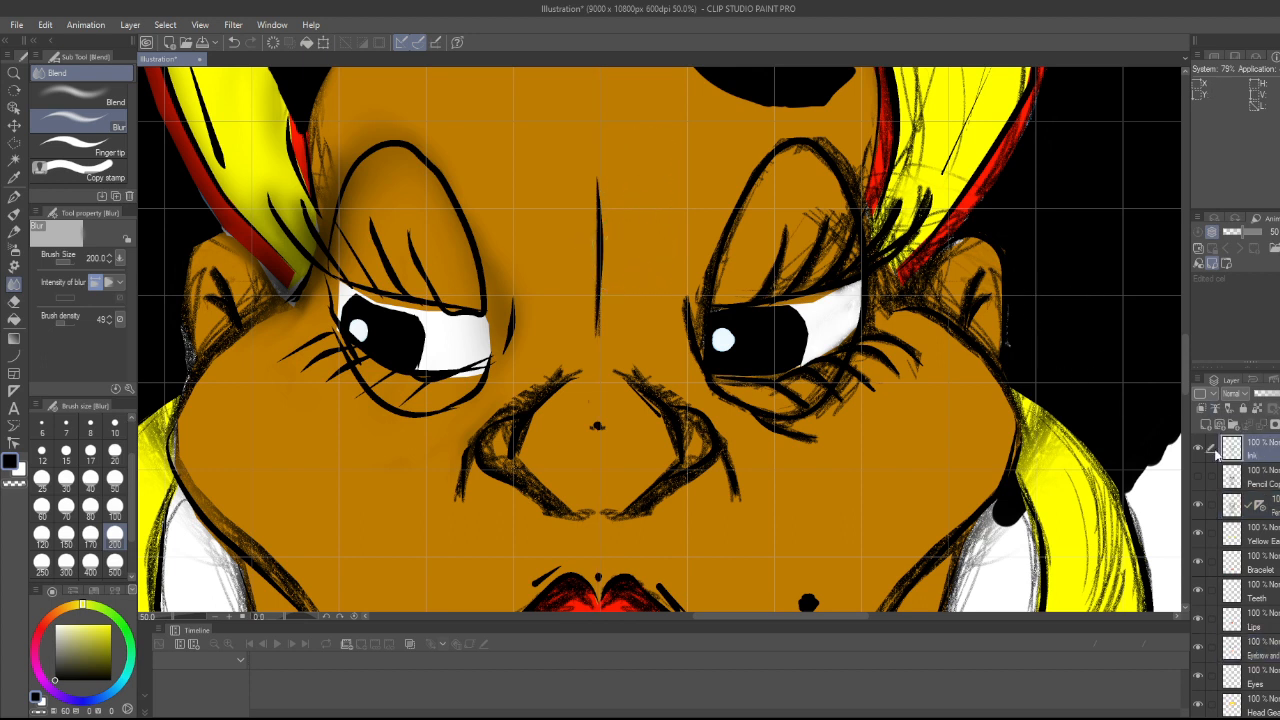
click(14, 143)
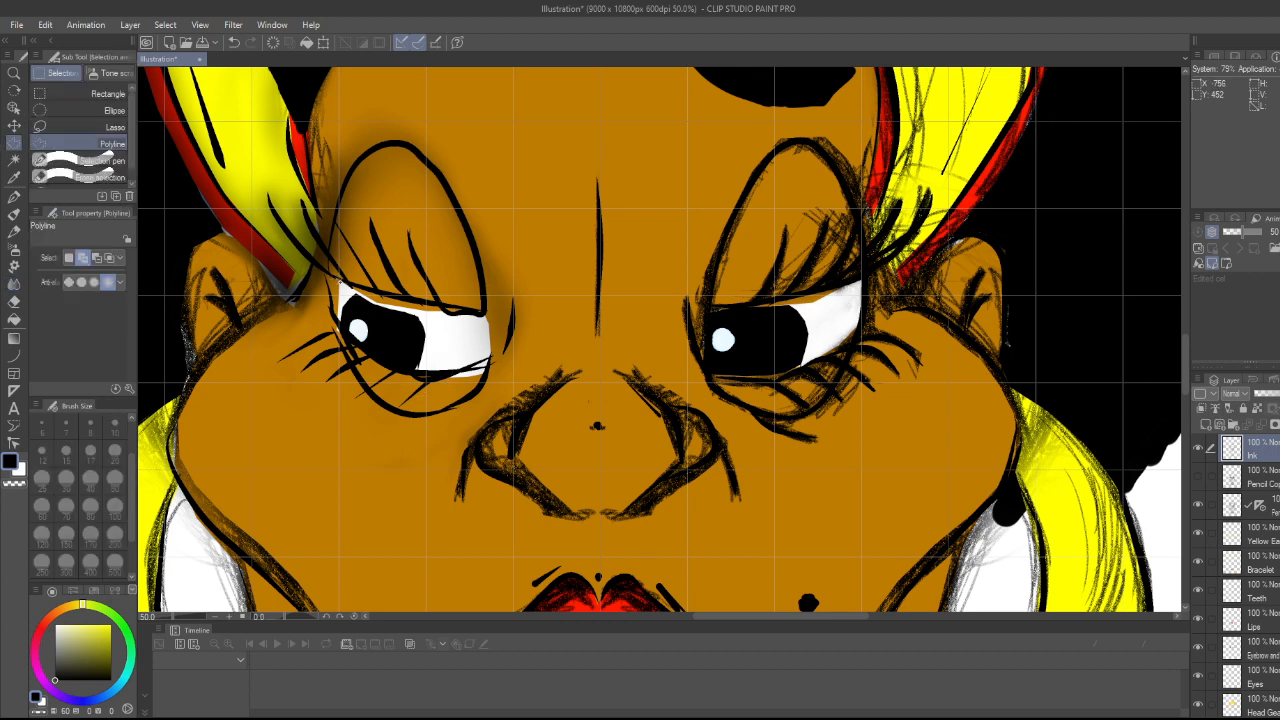
click(329, 275)
click(353, 286)
click(385, 296)
click(429, 302)
click(462, 310)
click(485, 312)
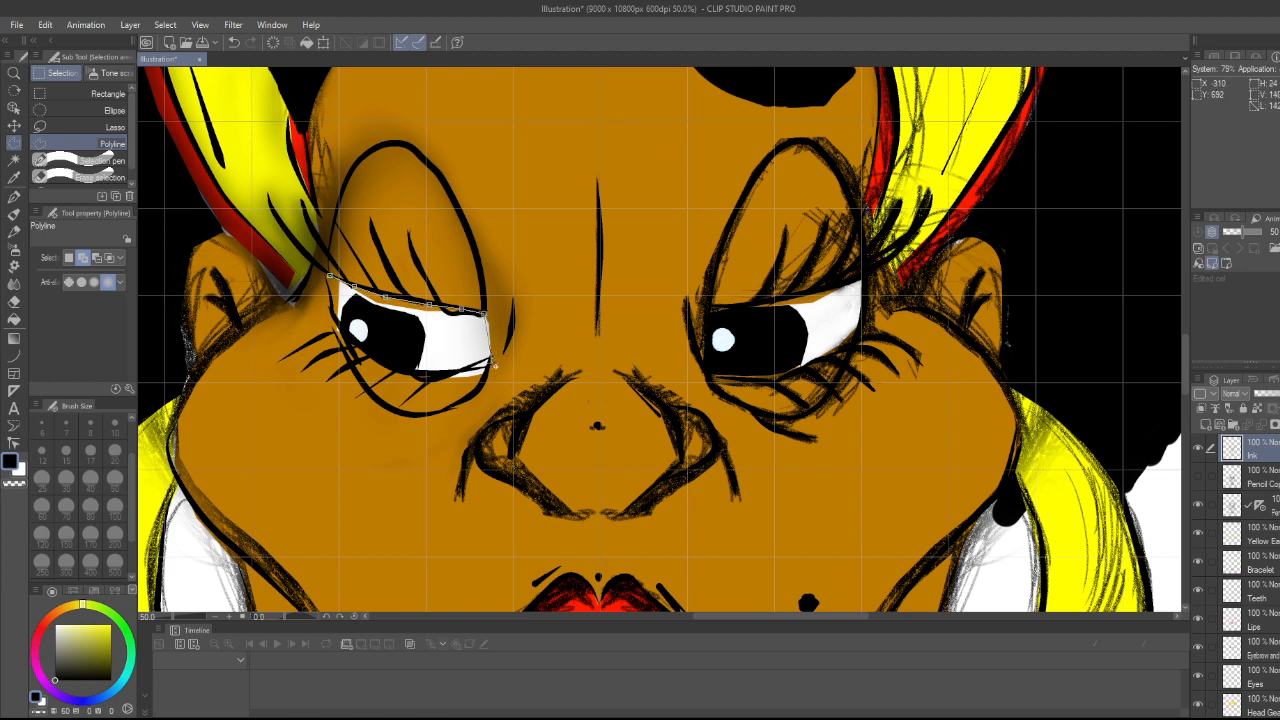
click(491, 361)
click(422, 368)
click(430, 329)
click(419, 319)
click(396, 311)
click(371, 304)
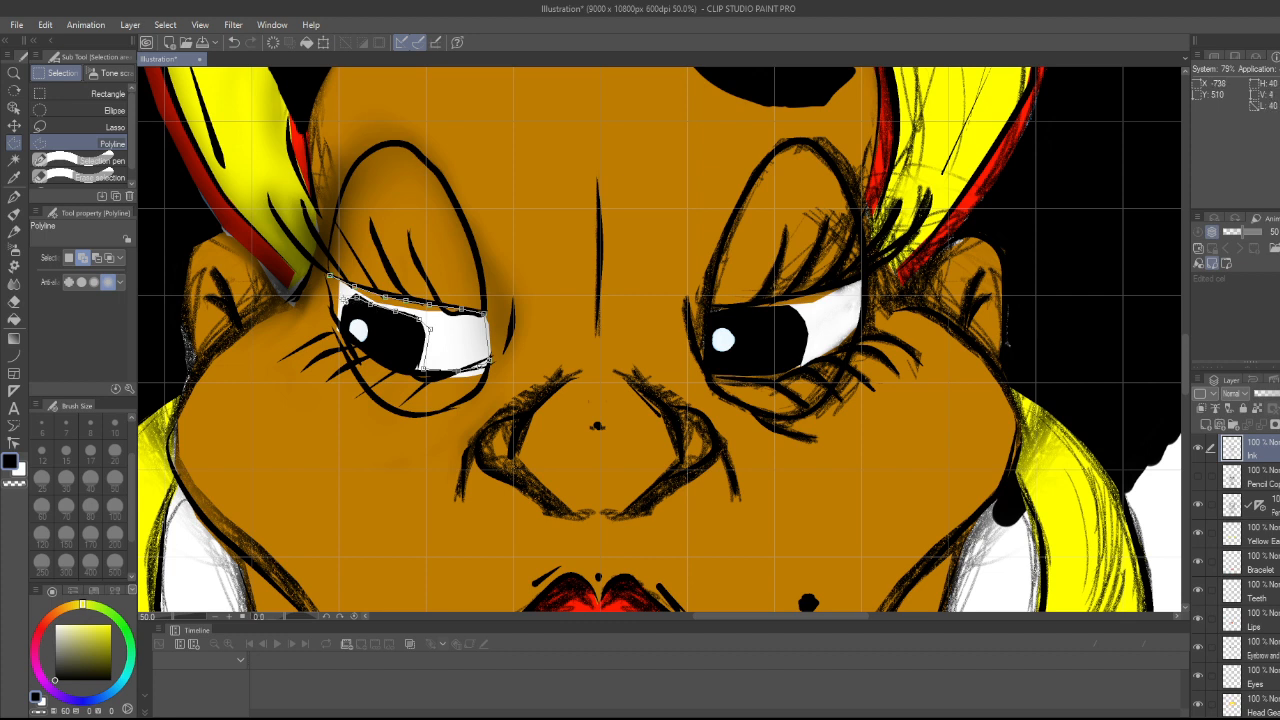
double_click(334, 282)
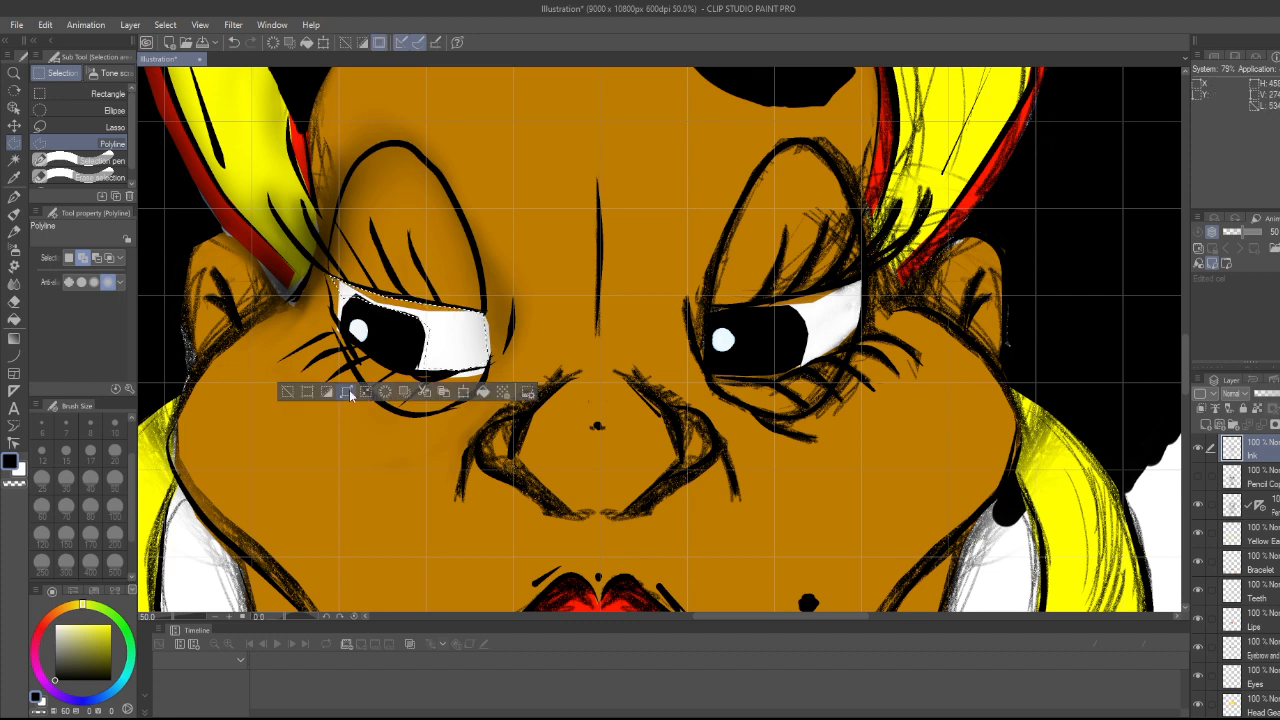
click(287, 391)
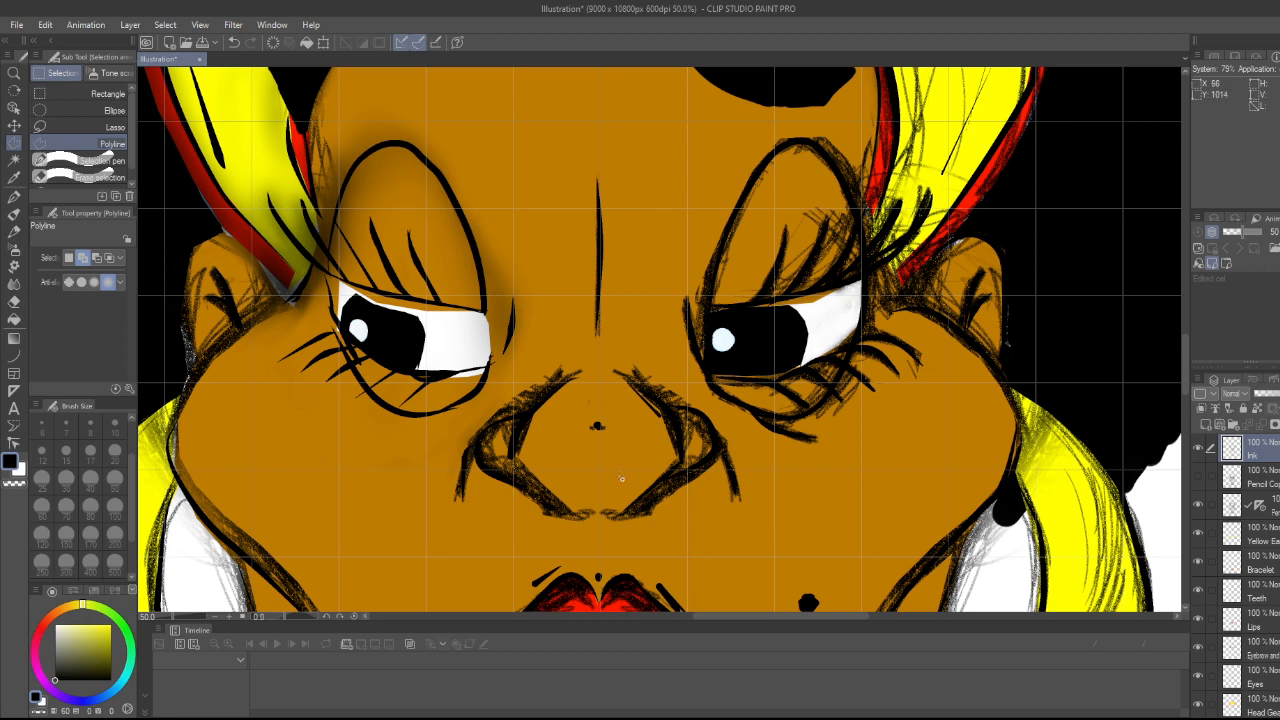
- Outline the small area at the lower inner edge of the left-hand iris with the Polyline selection to tidy its ink
click(416, 370)
click(423, 351)
double_click(421, 360)
- Refine the left-hand eye's lower lashes and outline with the For effect line pen at size 20, cleaning edges with the Soft eraser at 20
click(14, 197)
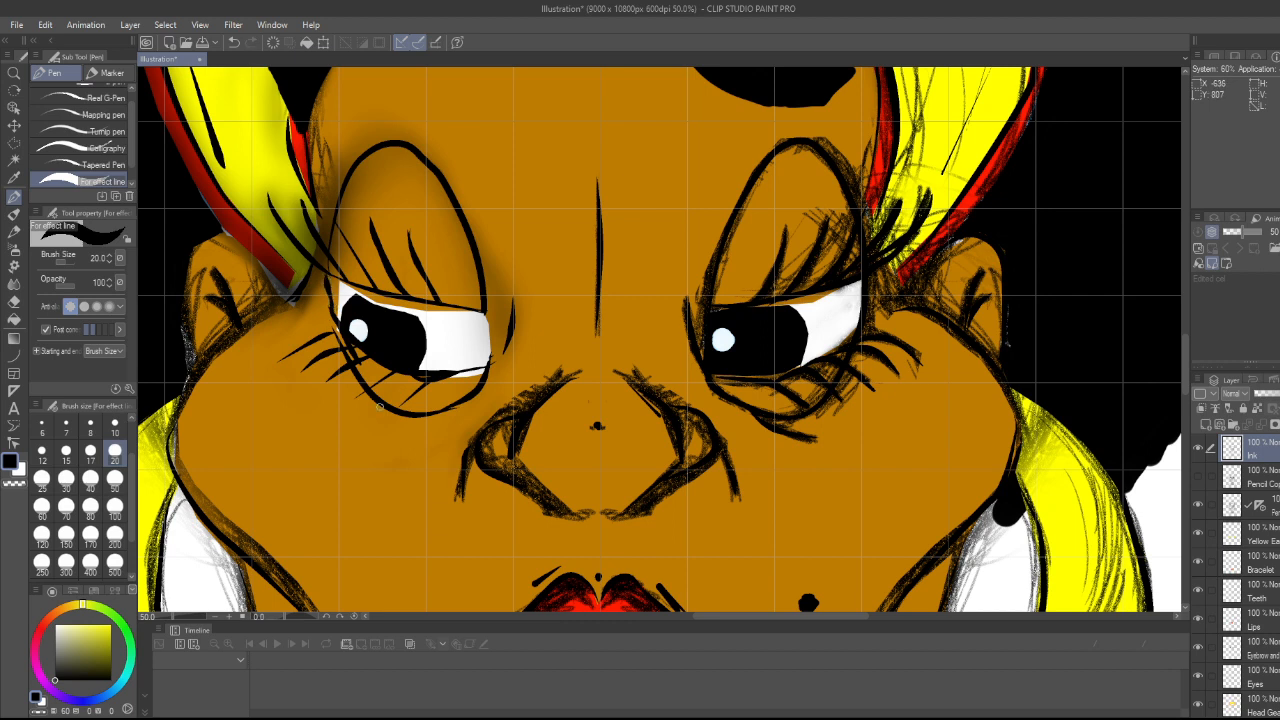
key(ctrl+z)
key(e)
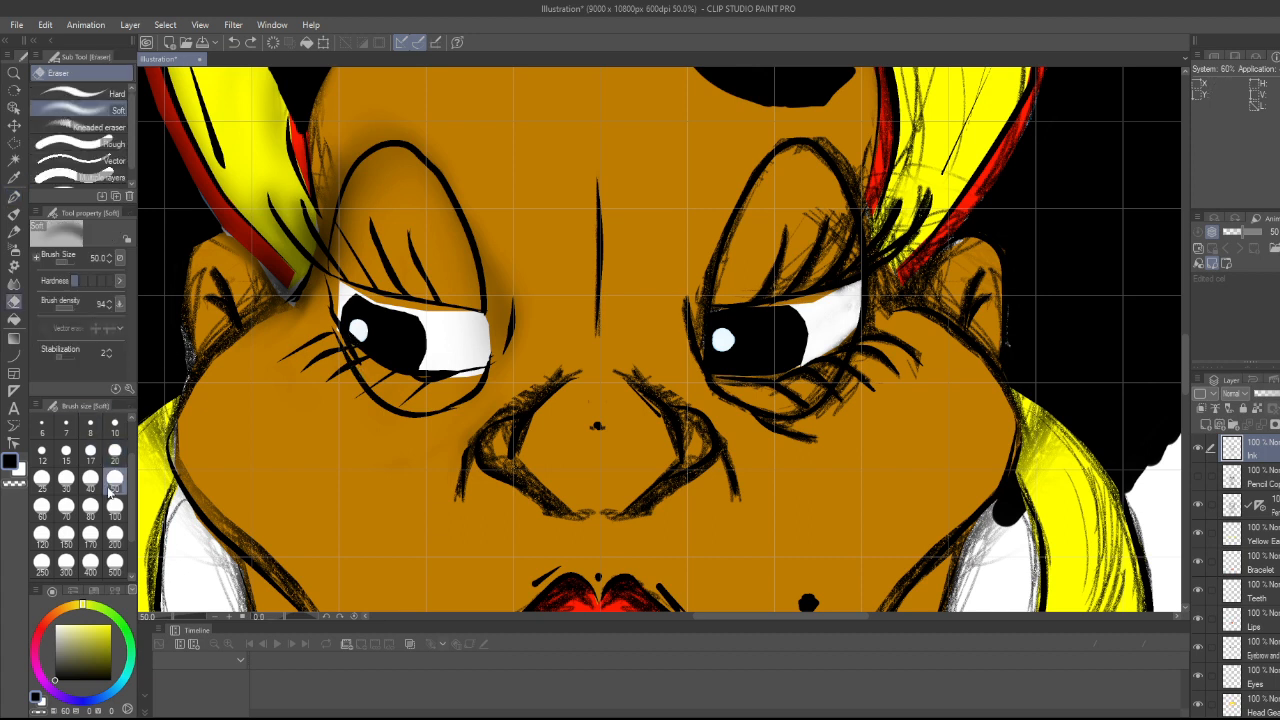
click(116, 453)
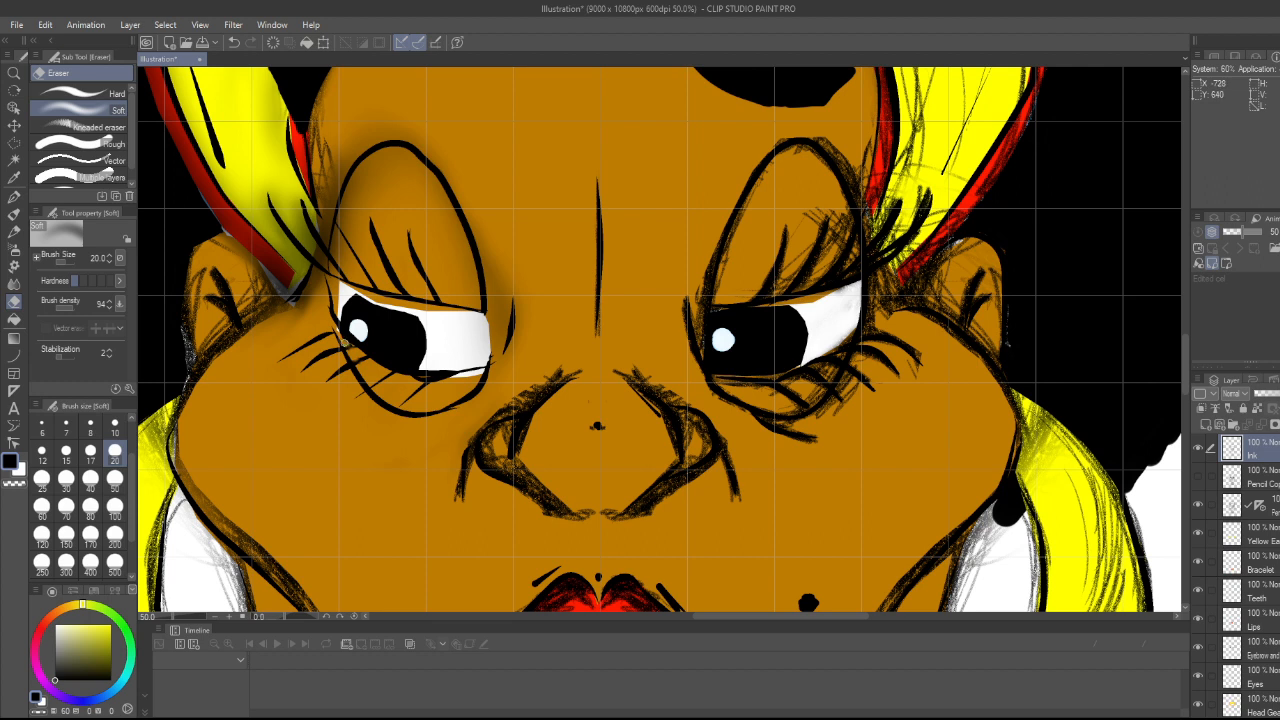
drag(347, 344, 338, 335)
key(p)
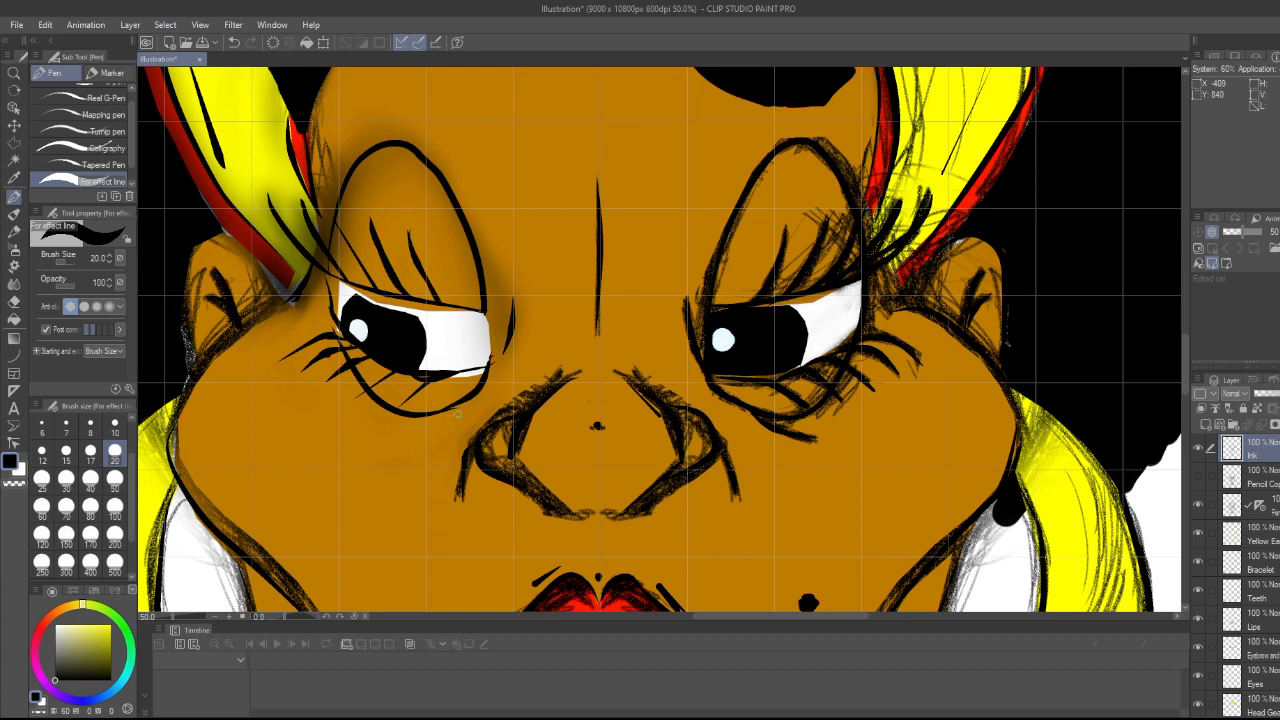
key(e)
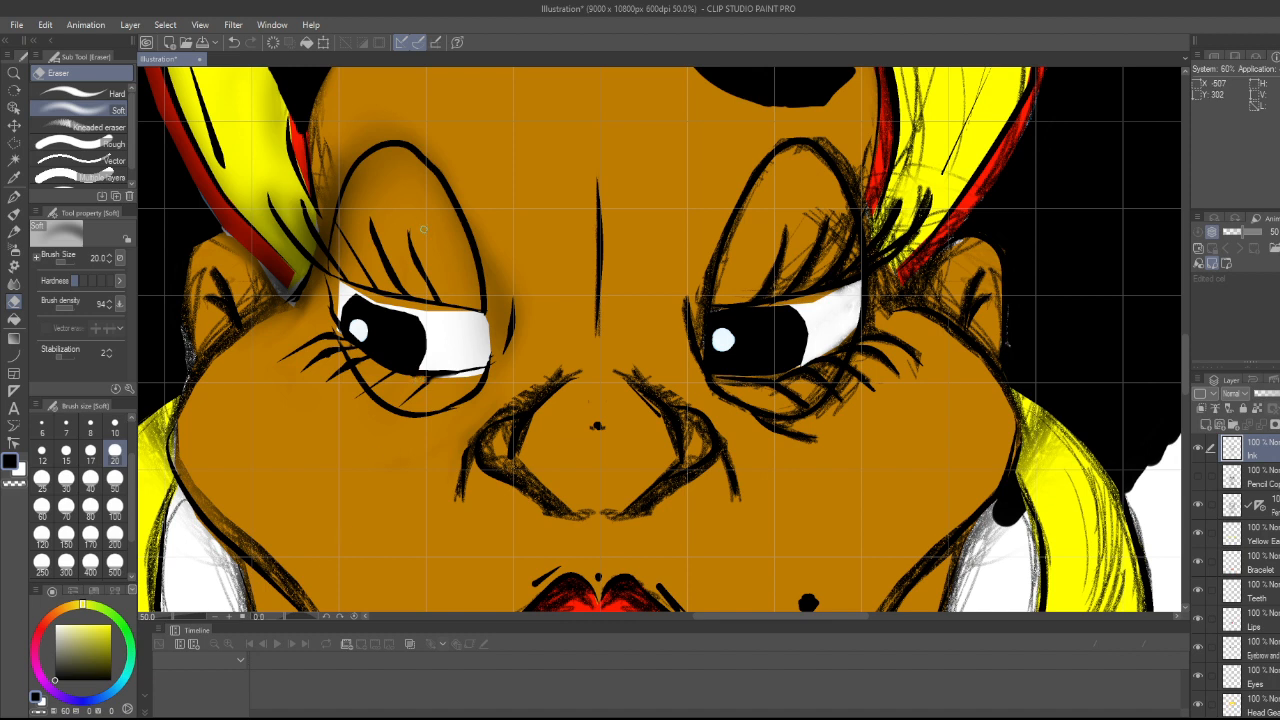
key(p)
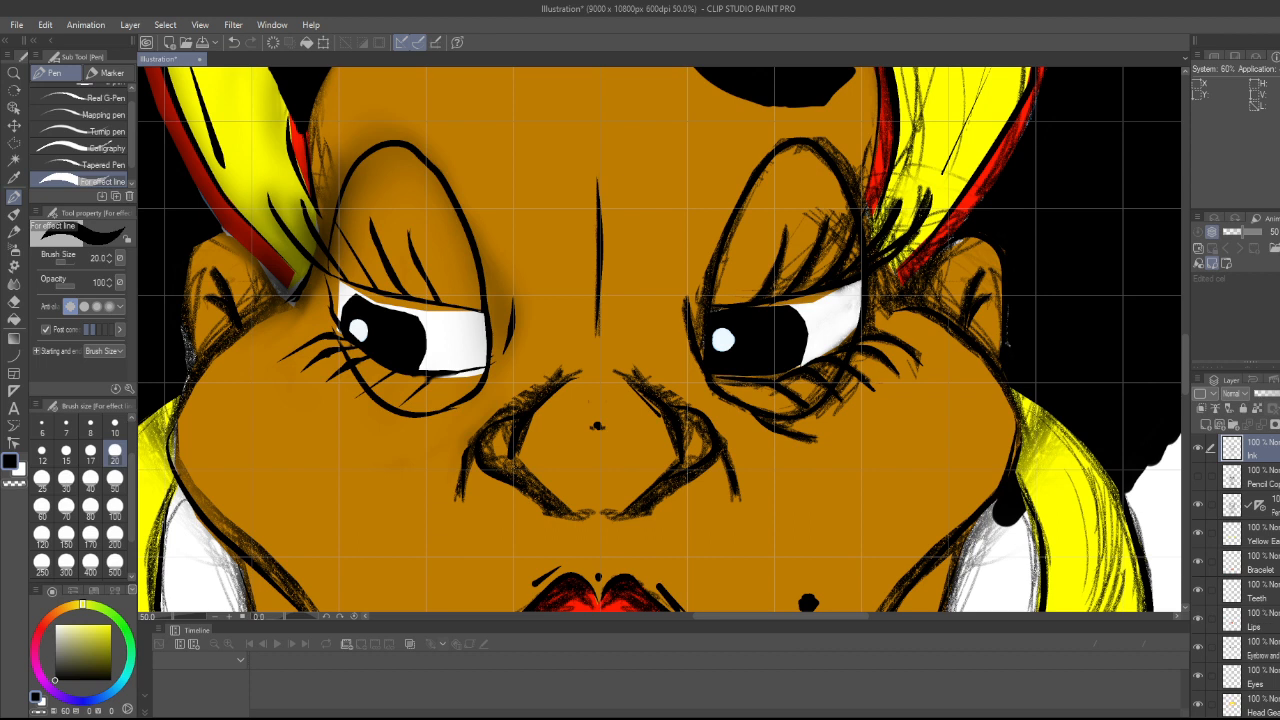
- Pick up the brown skin colour from the Brown Skin layer and choose the Oil paint brush
scroll(1256, 580, down, 4)
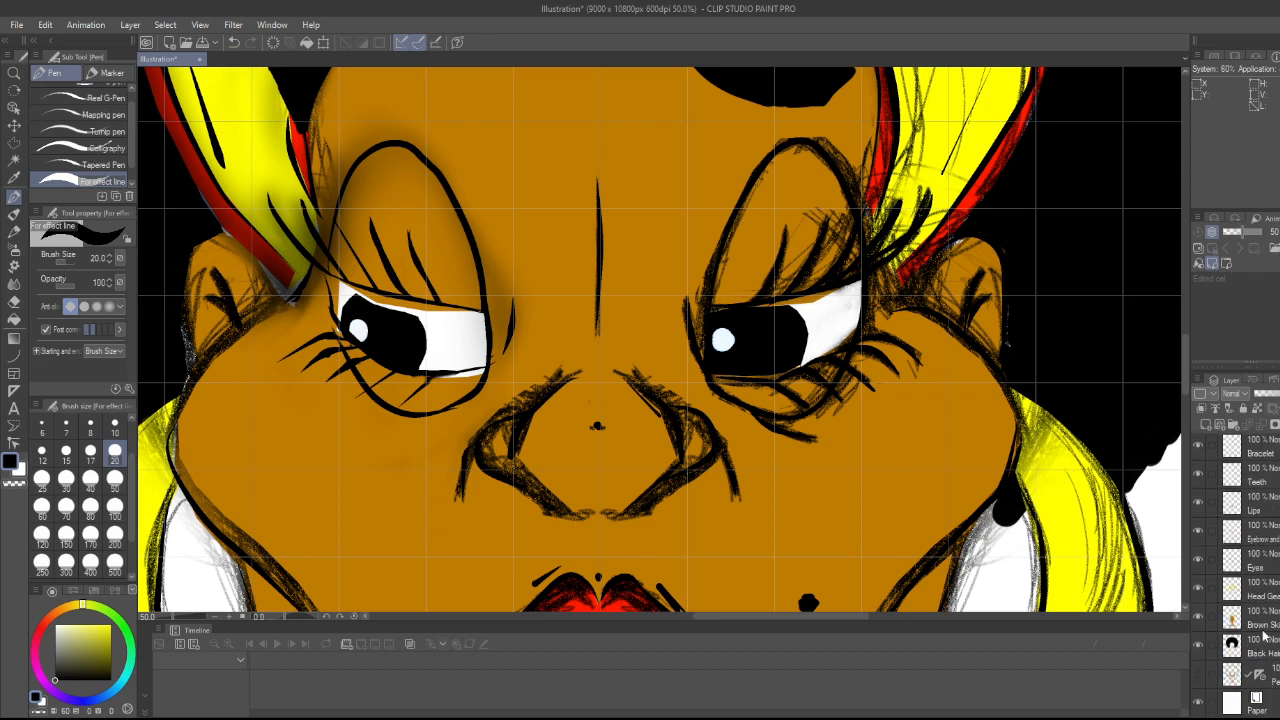
click(1270, 623)
key(i)
click(373, 484)
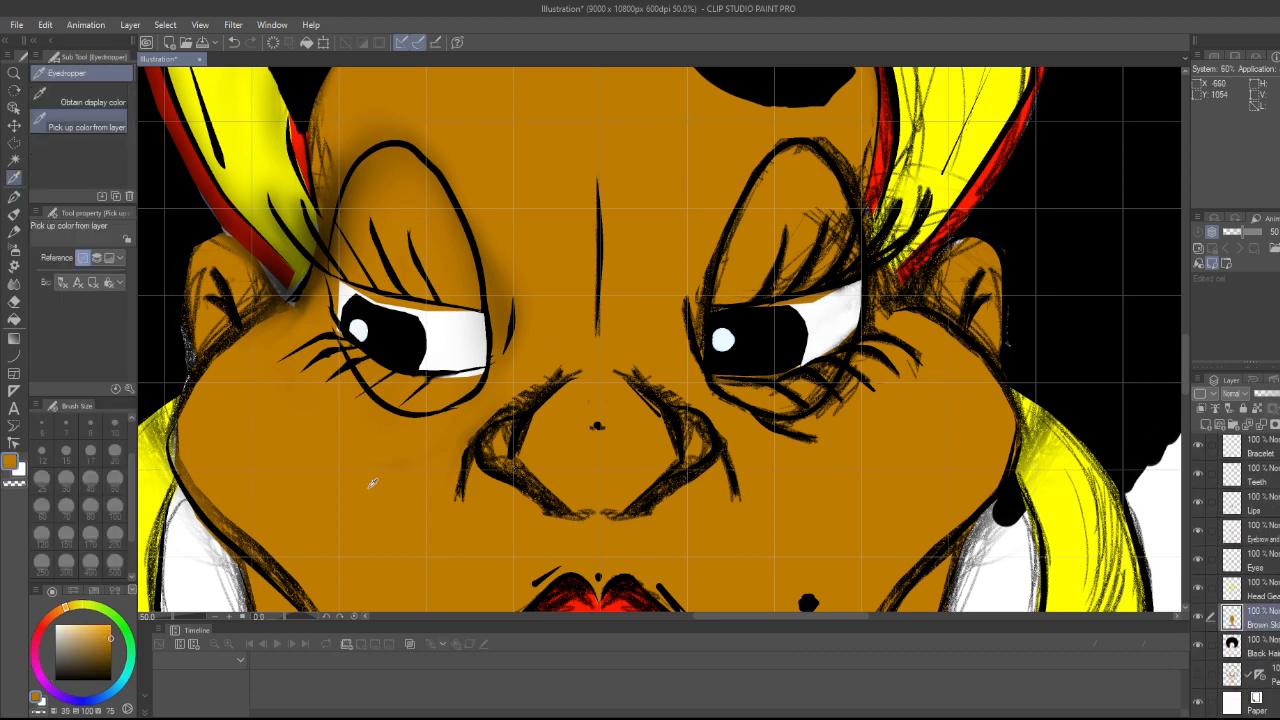
key(b)
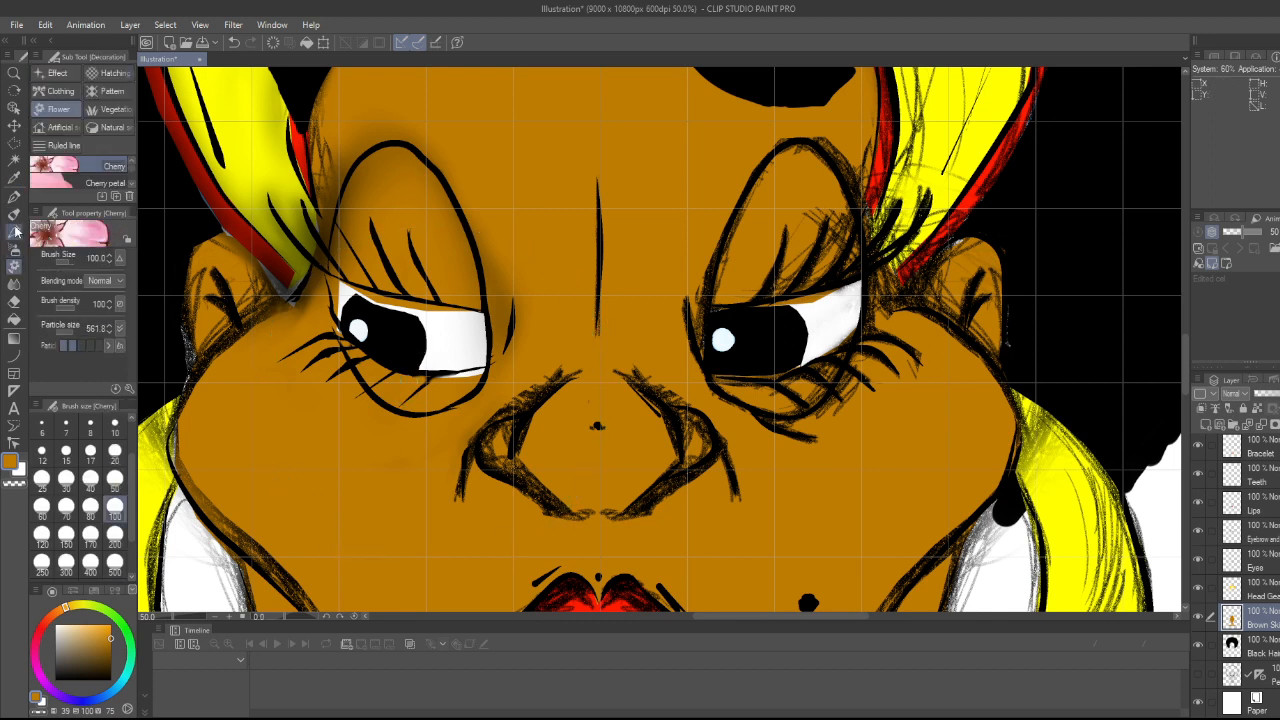
click(14, 214)
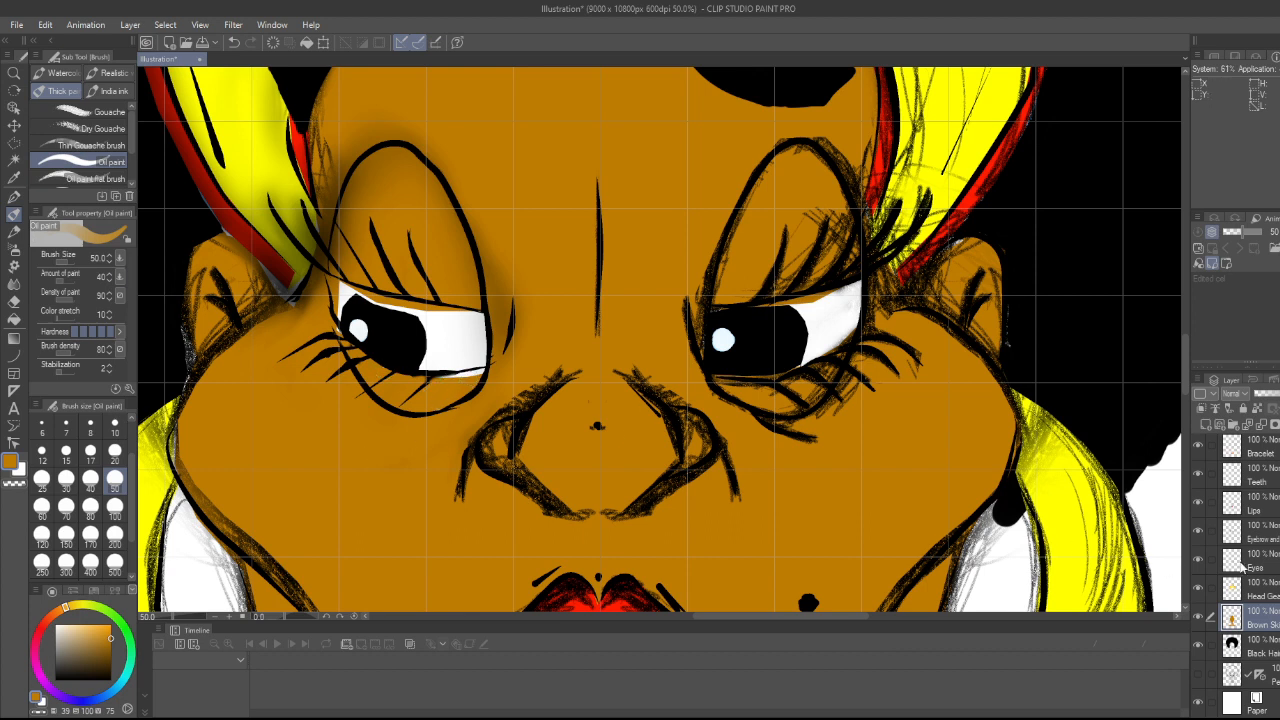
- On the Eyes layer, select the white sliver below the left-hand eye's lower lid line with Polyline, clear it and deselect
scroll(1235, 570, up, 4)
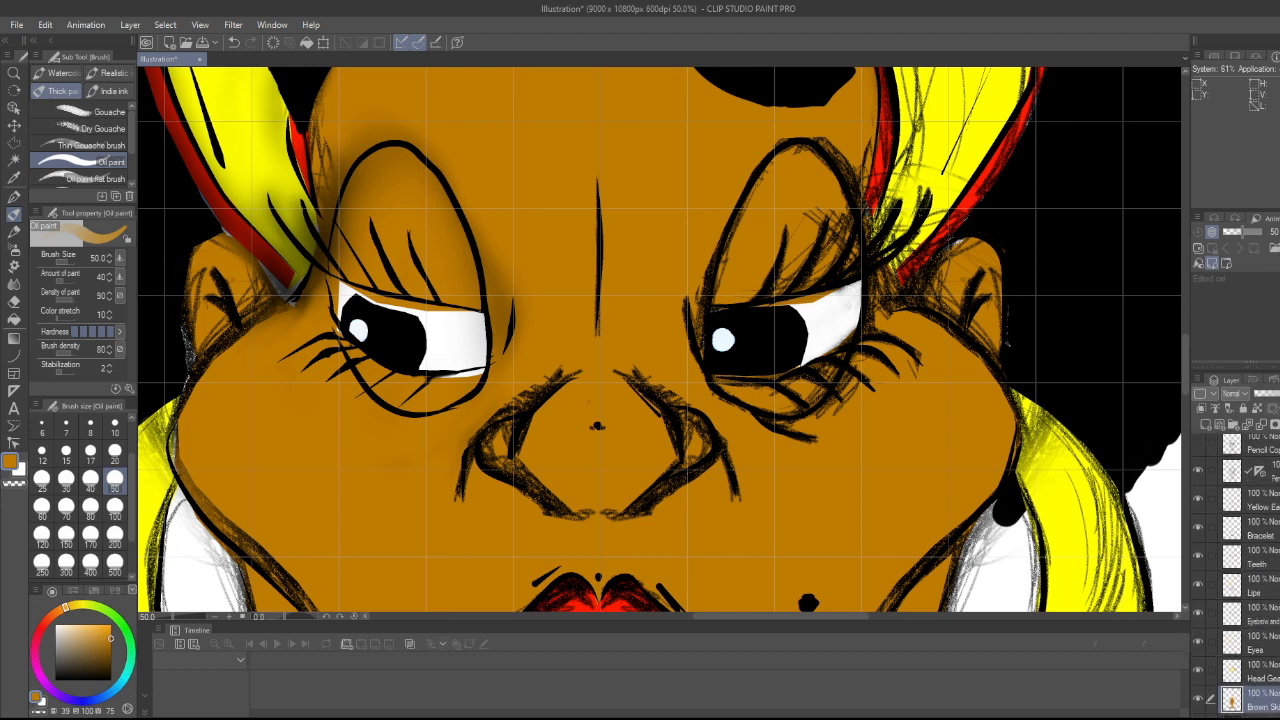
scroll(1250, 590, down, 1)
click(1253, 649)
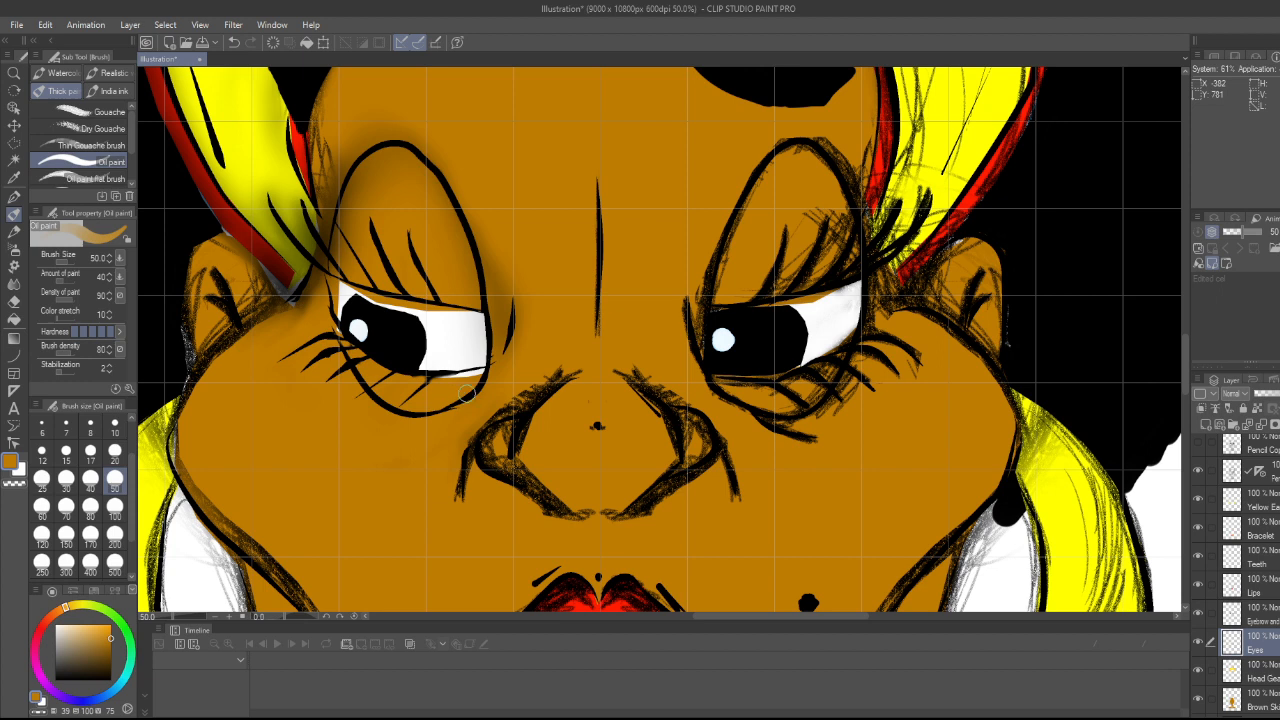
key(m)
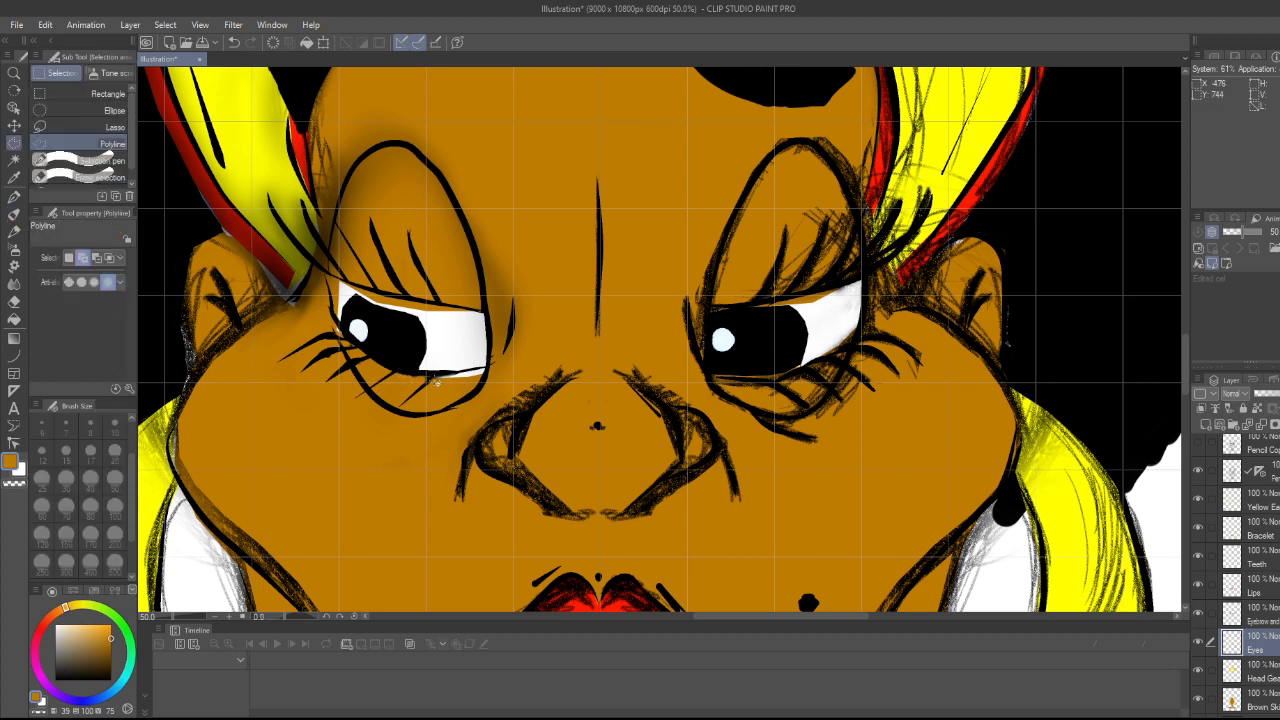
click(434, 379)
click(460, 372)
click(486, 368)
click(436, 379)
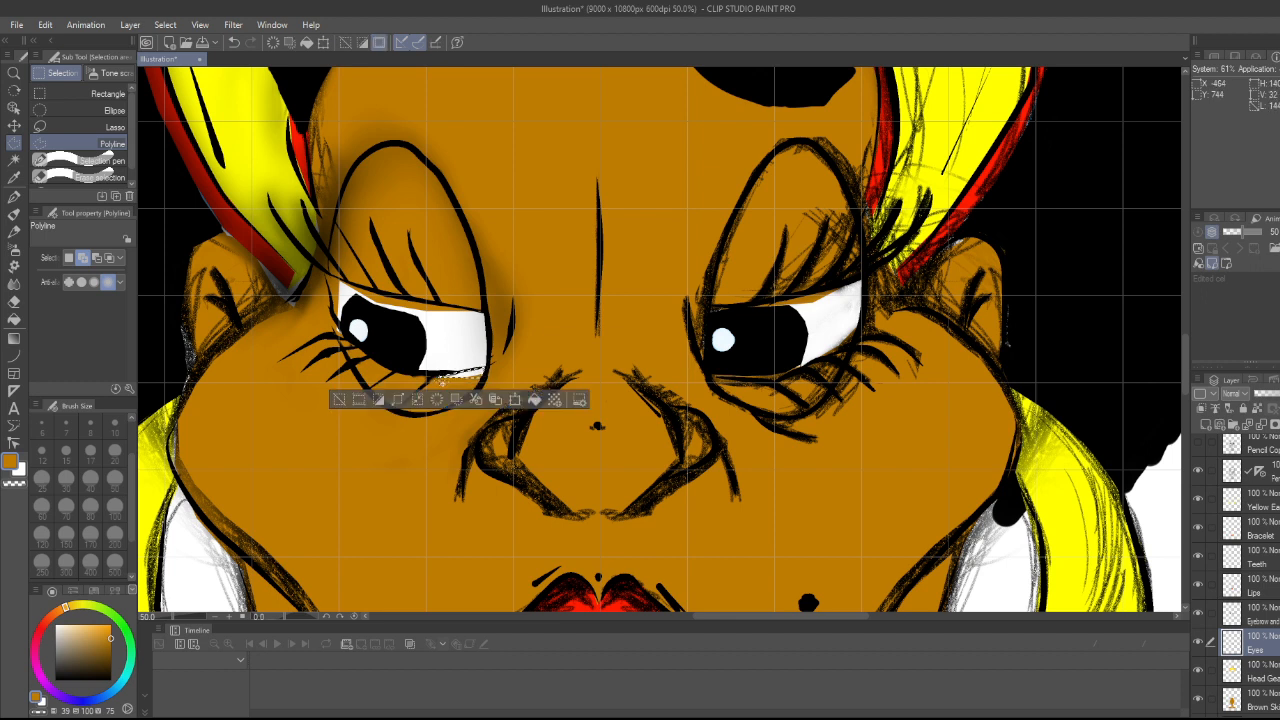
click(339, 399)
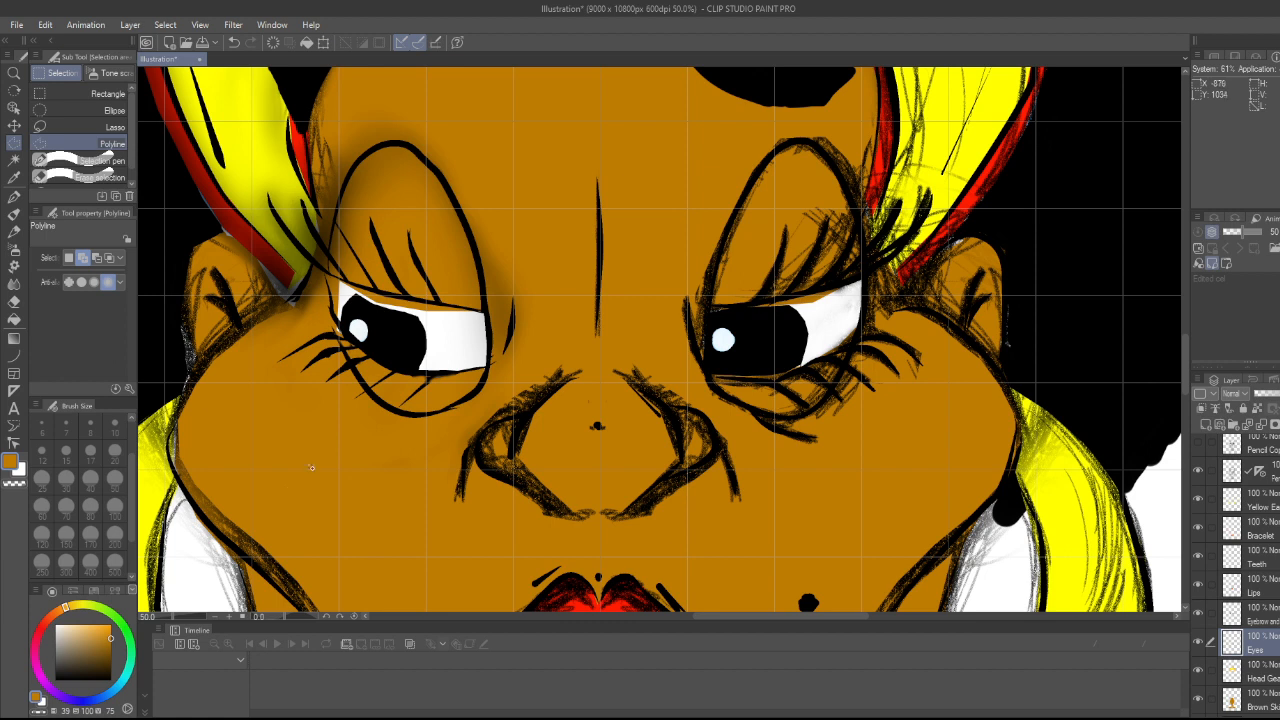
- Select the white spill outside the left-hand eye's outer corner with Polyline, clear it and deselect
scroll(338, 322, up, 4)
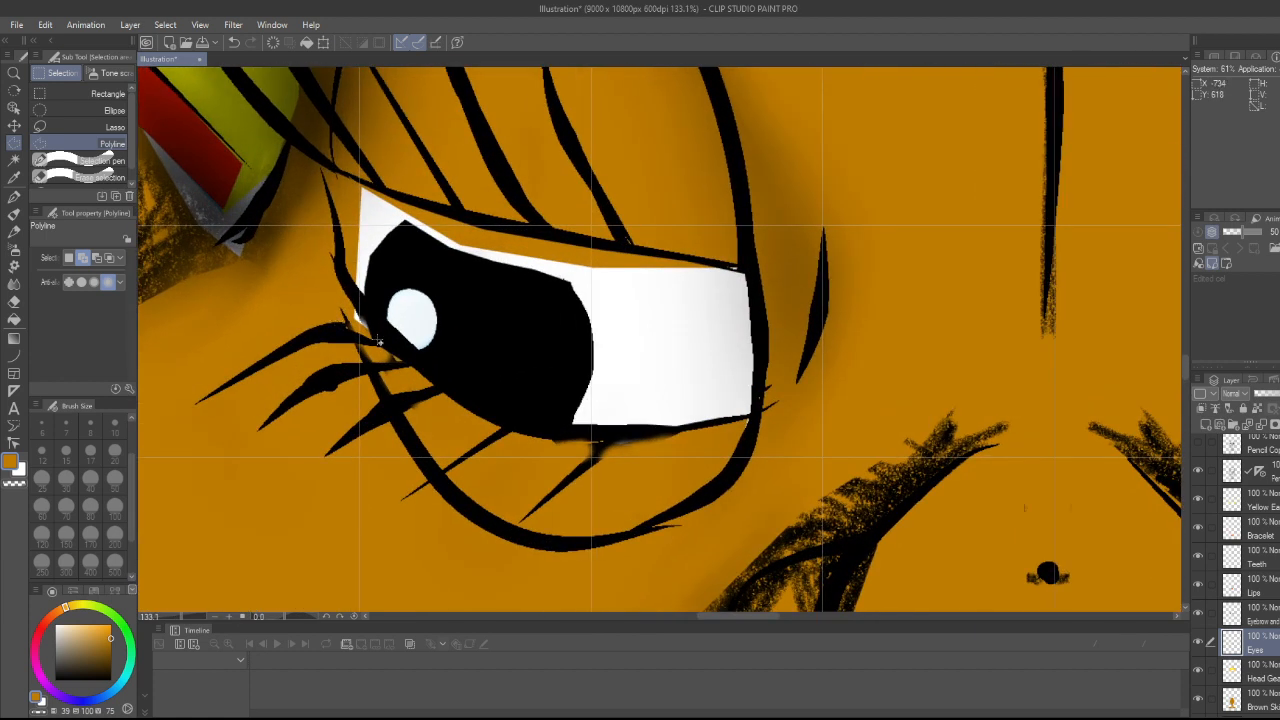
click(340, 287)
click(372, 338)
click(340, 288)
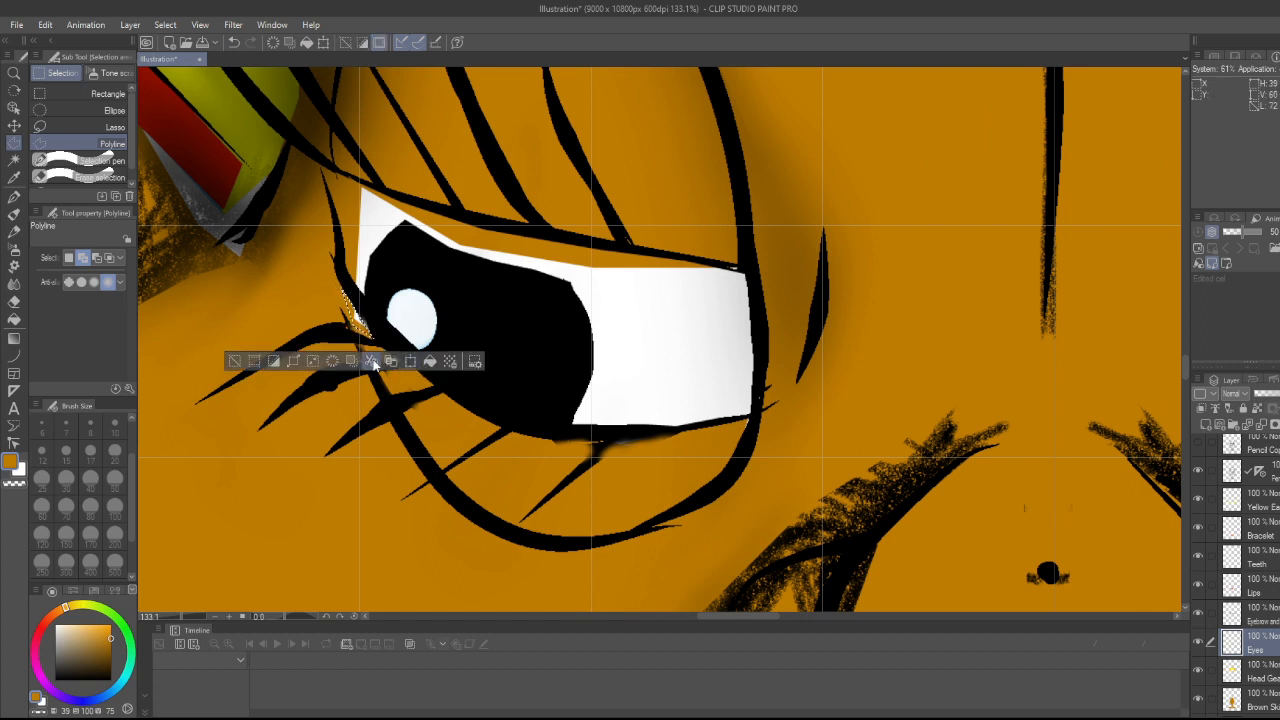
click(234, 361)
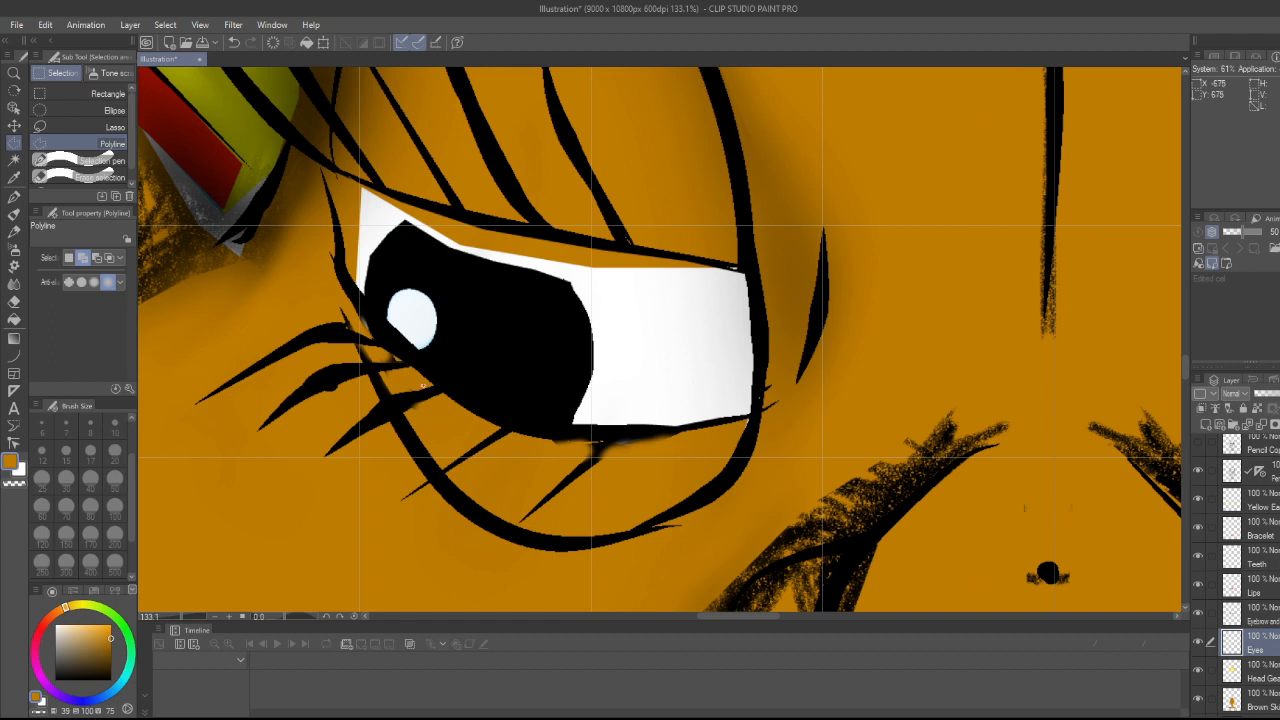
- Paint black along the upper outer edge of the left-hand iris with the Oil paint brush at size 20
key(b)
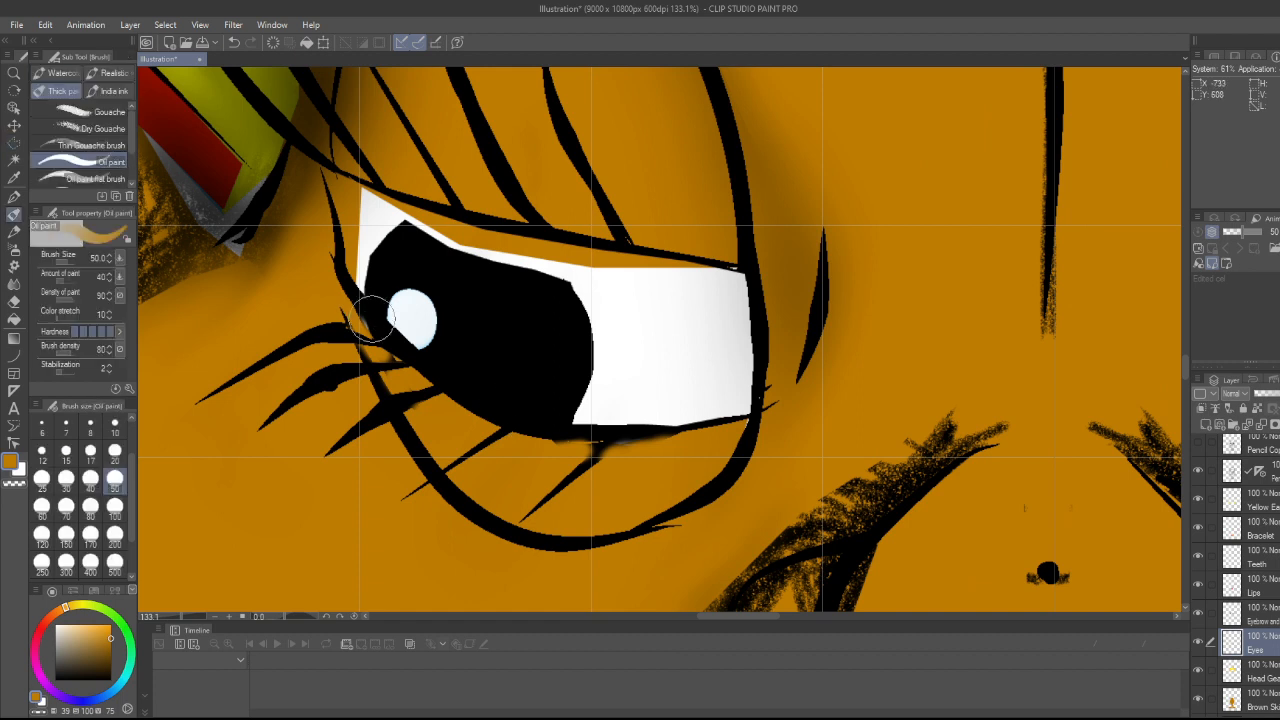
click(54, 680)
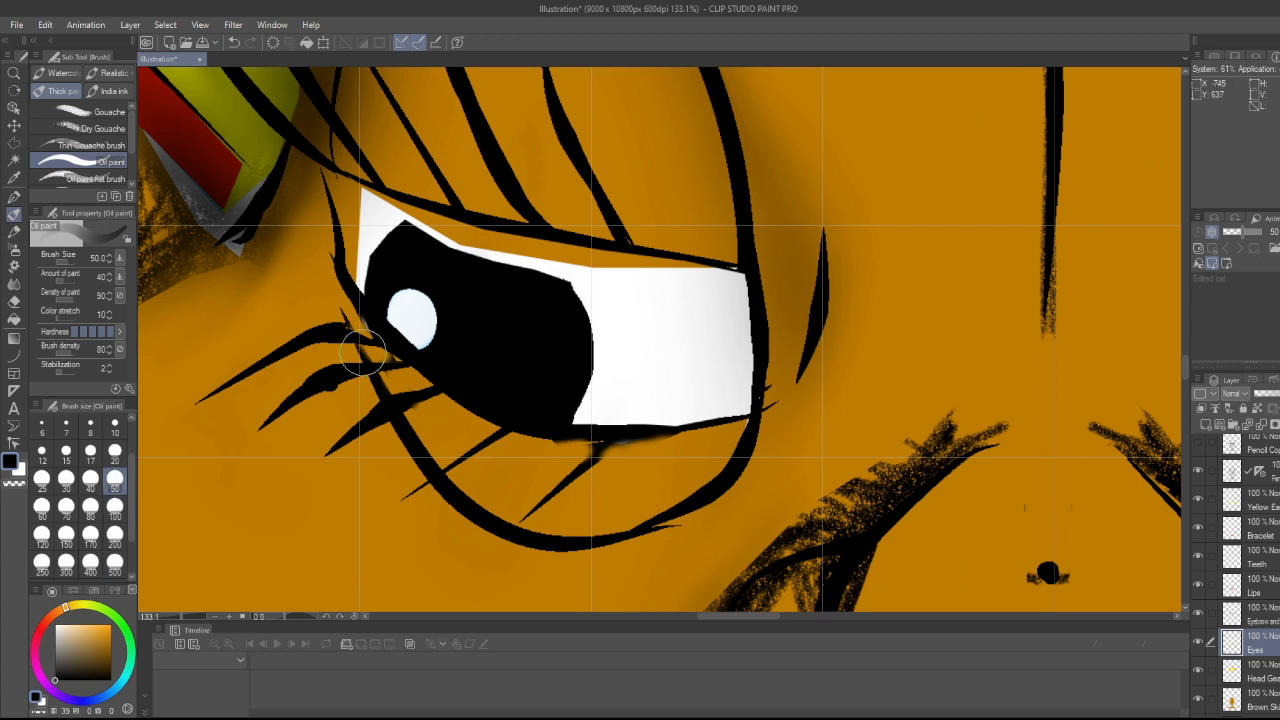
click(115, 452)
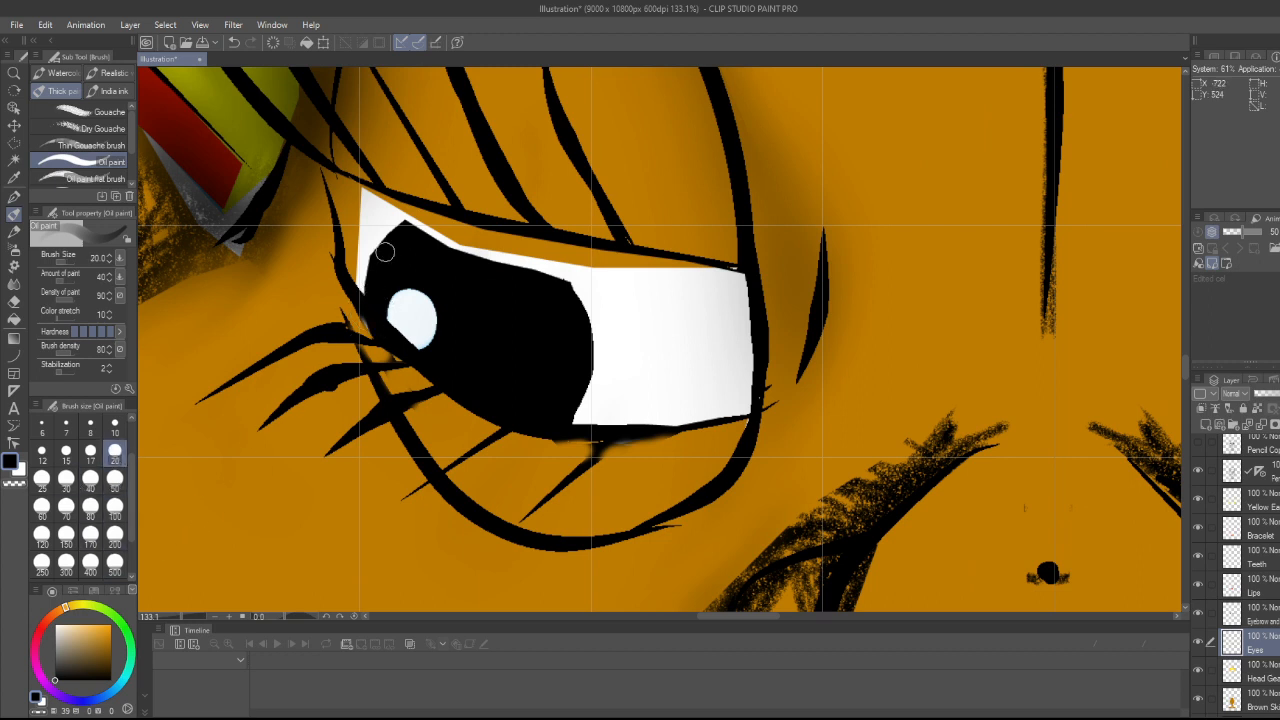
mouse_move(387, 249)
mouse_down()
mouse_move(380, 262)
mouse_move(394, 233)
mouse_up()
- Select the white gap around the upper edge of the left-hand iris with Polyline, fill it black and deselect
key(m)
click(366, 292)
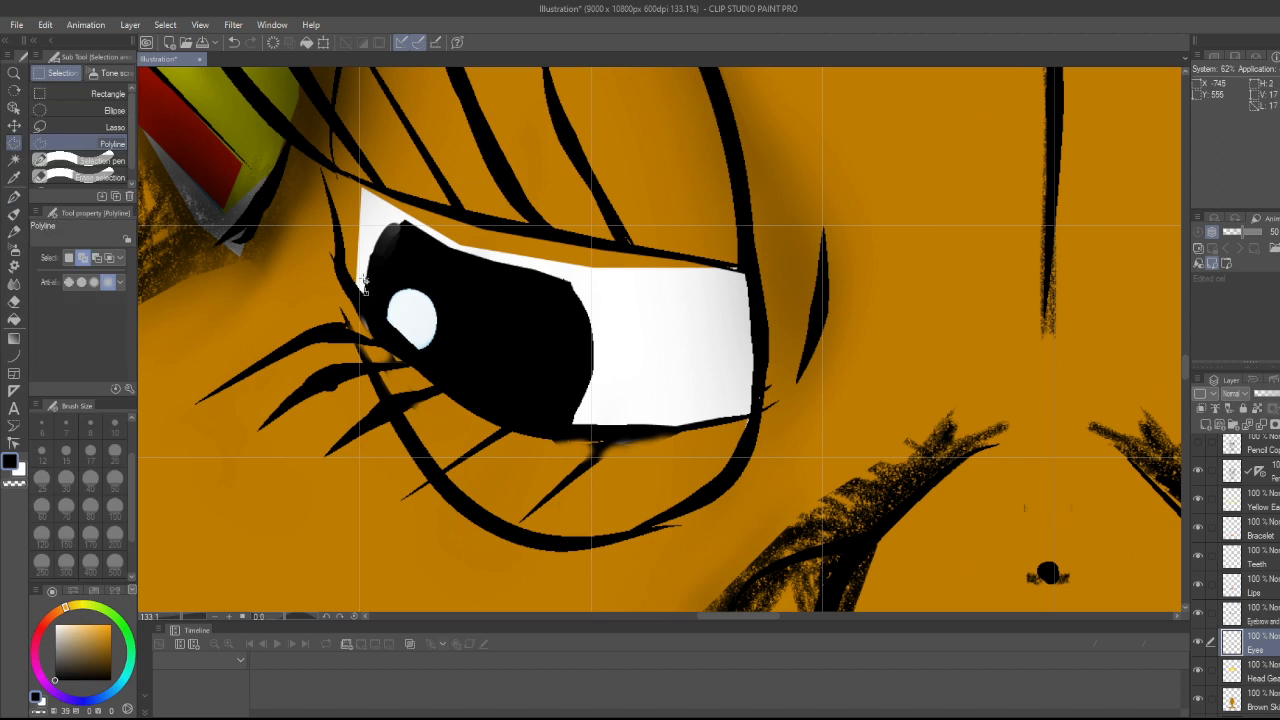
click(366, 275)
click(368, 257)
click(371, 239)
click(443, 236)
click(570, 281)
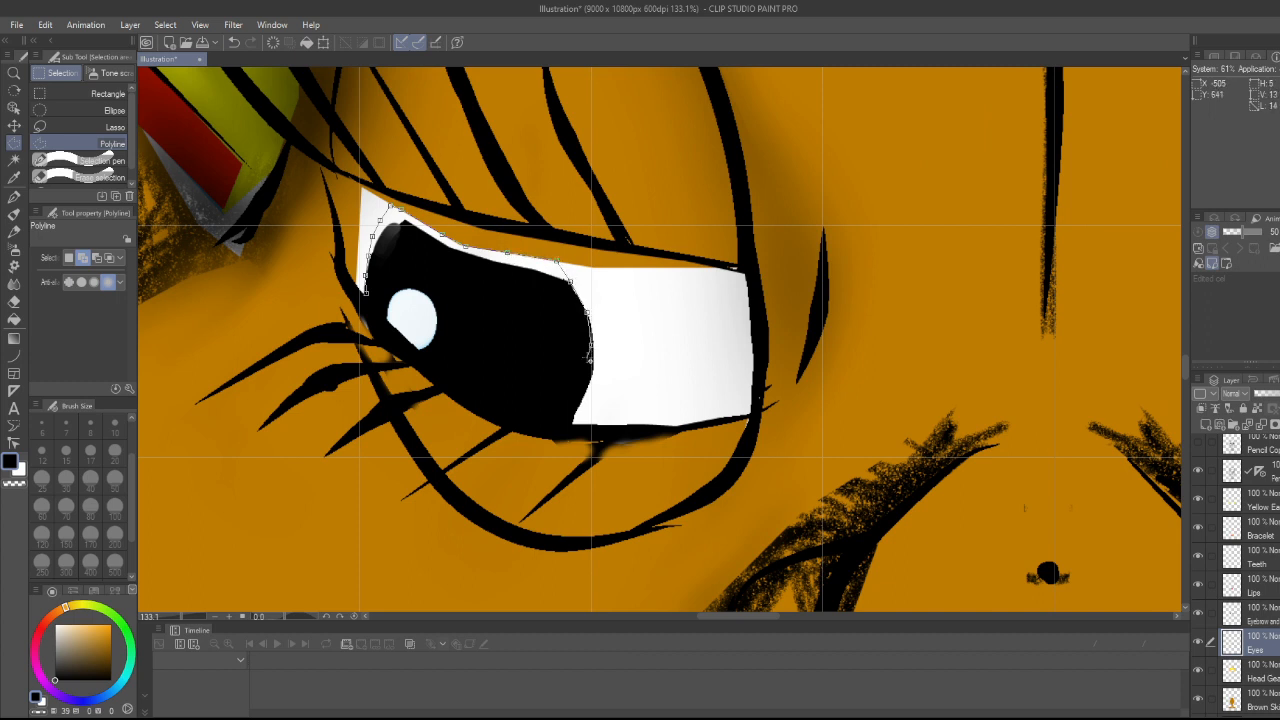
click(550, 395)
click(436, 268)
click(393, 268)
click(368, 291)
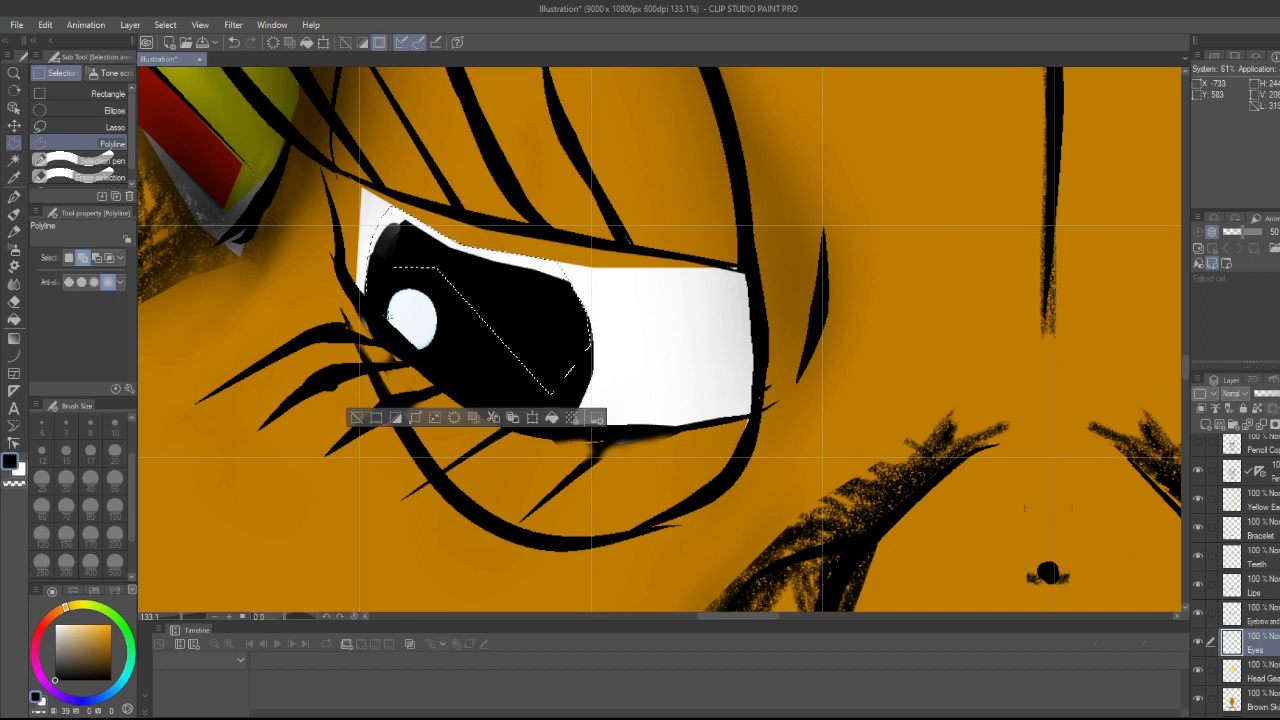
click(366, 416)
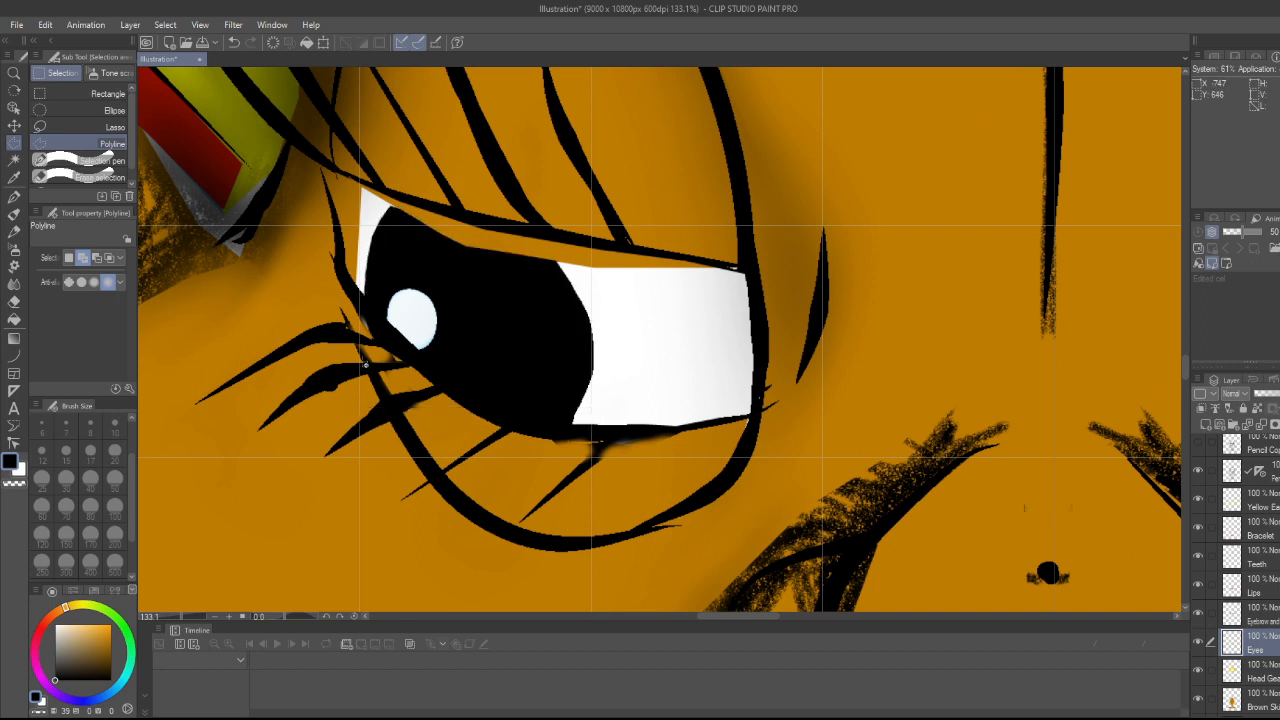
- On the Ink layer, select the stray line beside the left-hand eye's outer corner with Polyline, clear it and deselect
scroll(816, 470, down, 5)
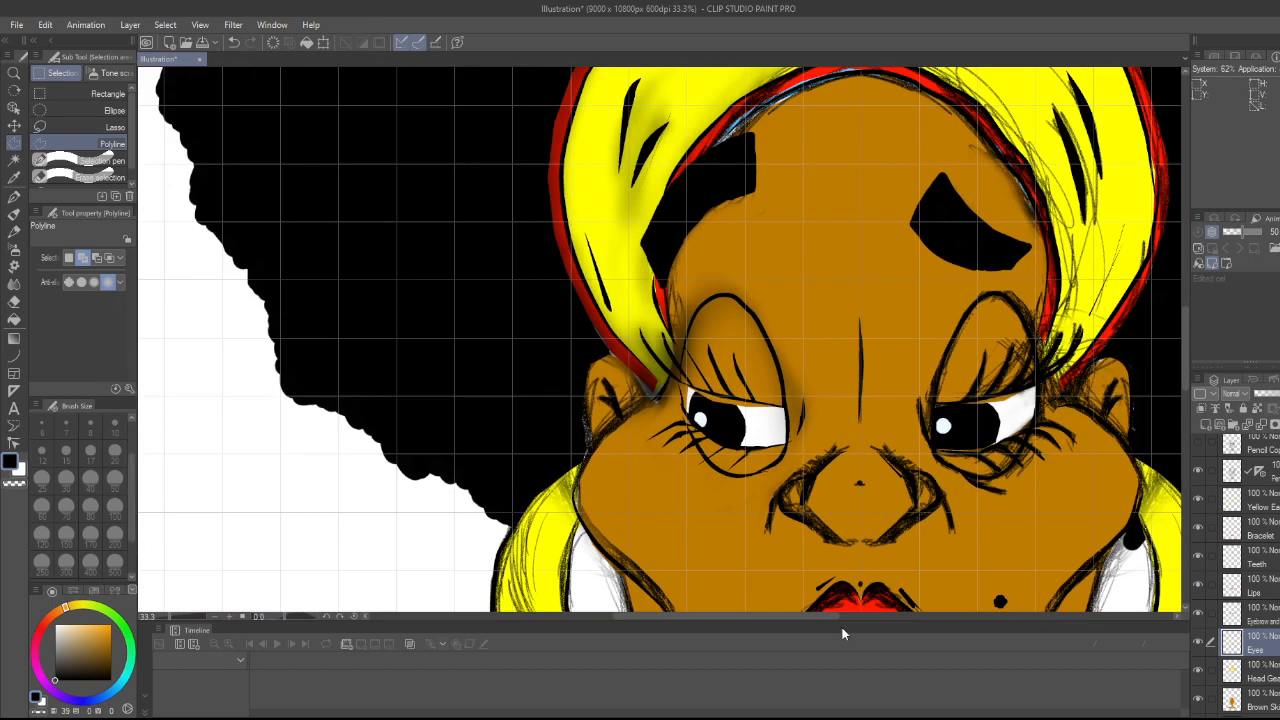
drag(810, 617, 872, 620)
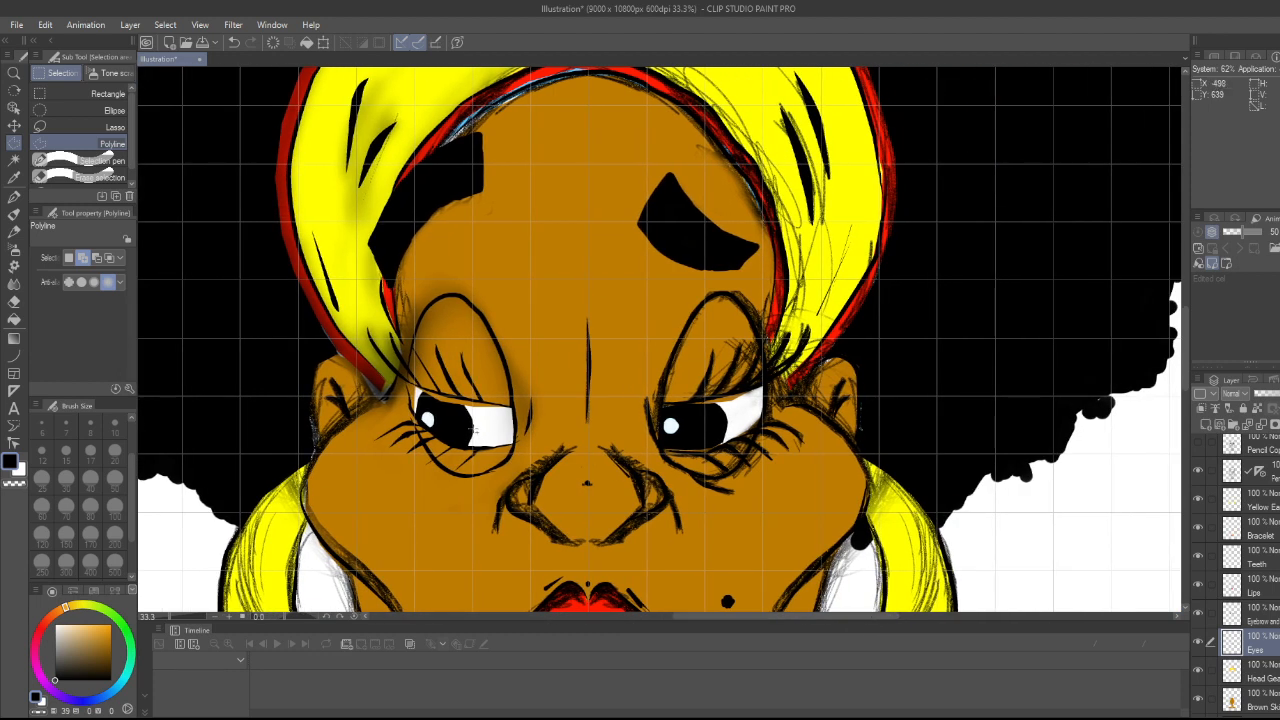
scroll(460, 420, up, 5)
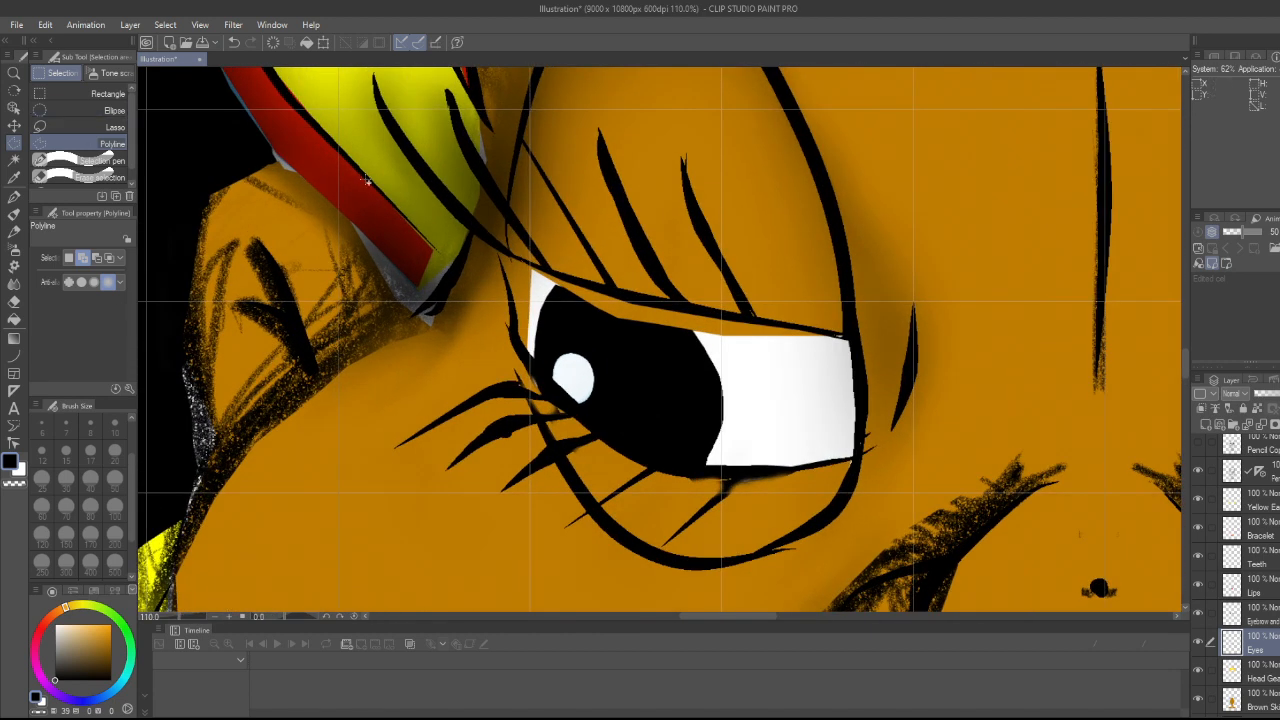
scroll(1256, 458, up, 2)
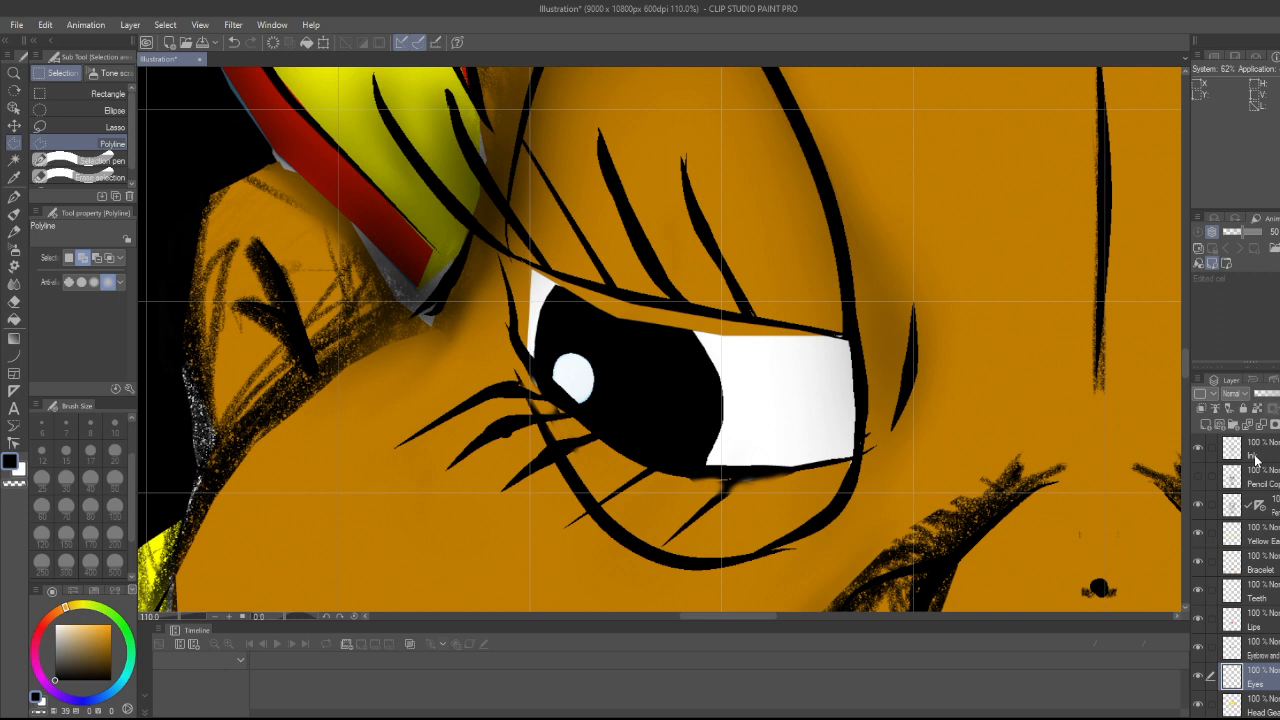
click(1256, 456)
scroll(565, 371, up, 3)
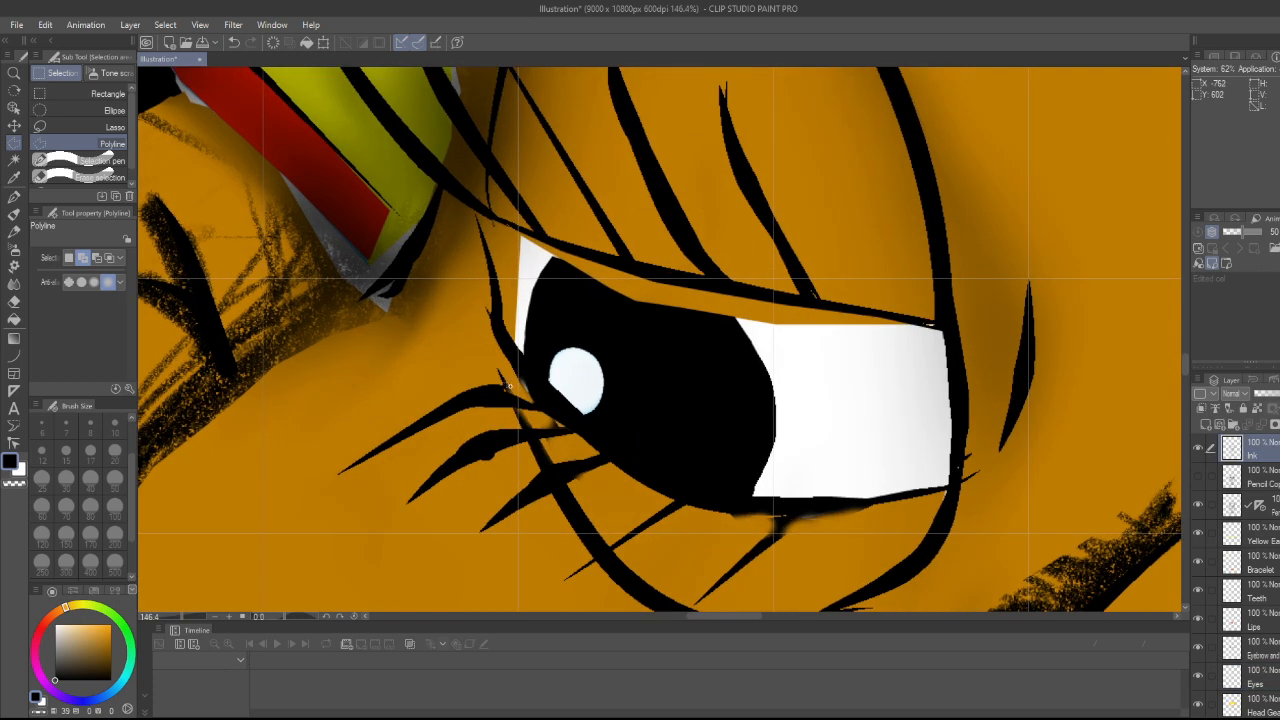
click(492, 384)
click(521, 301)
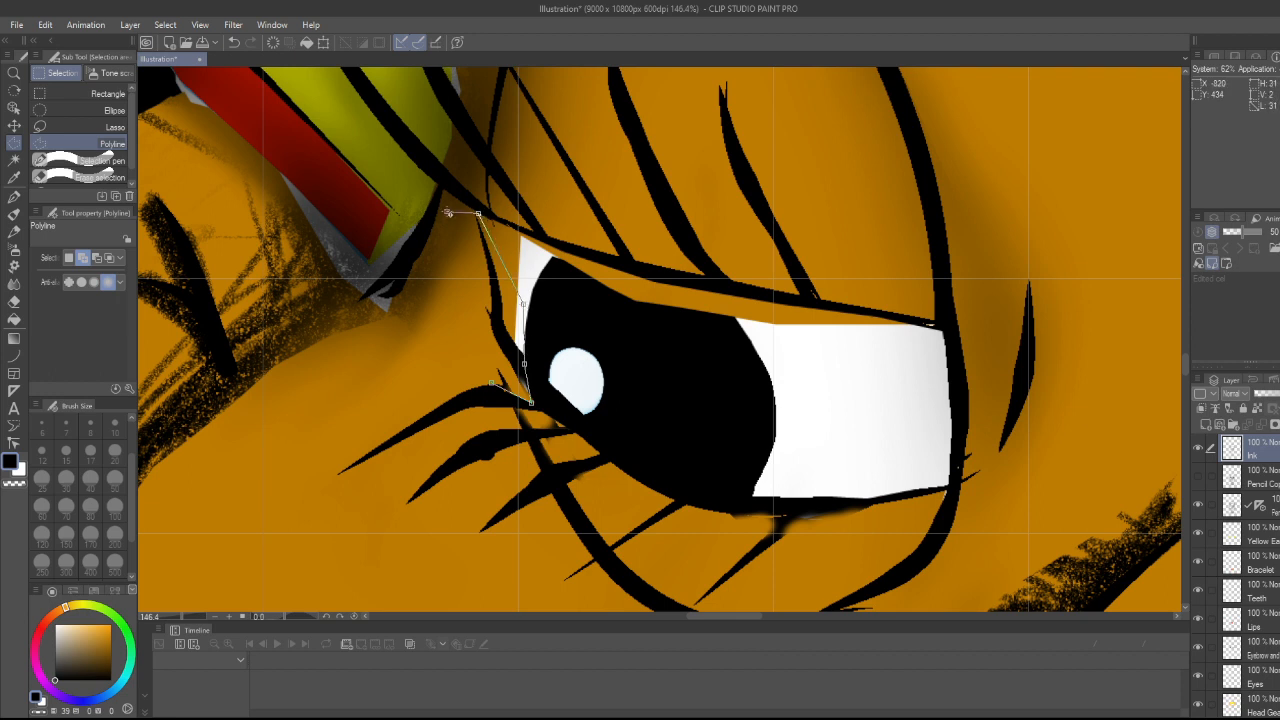
click(448, 213)
click(493, 385)
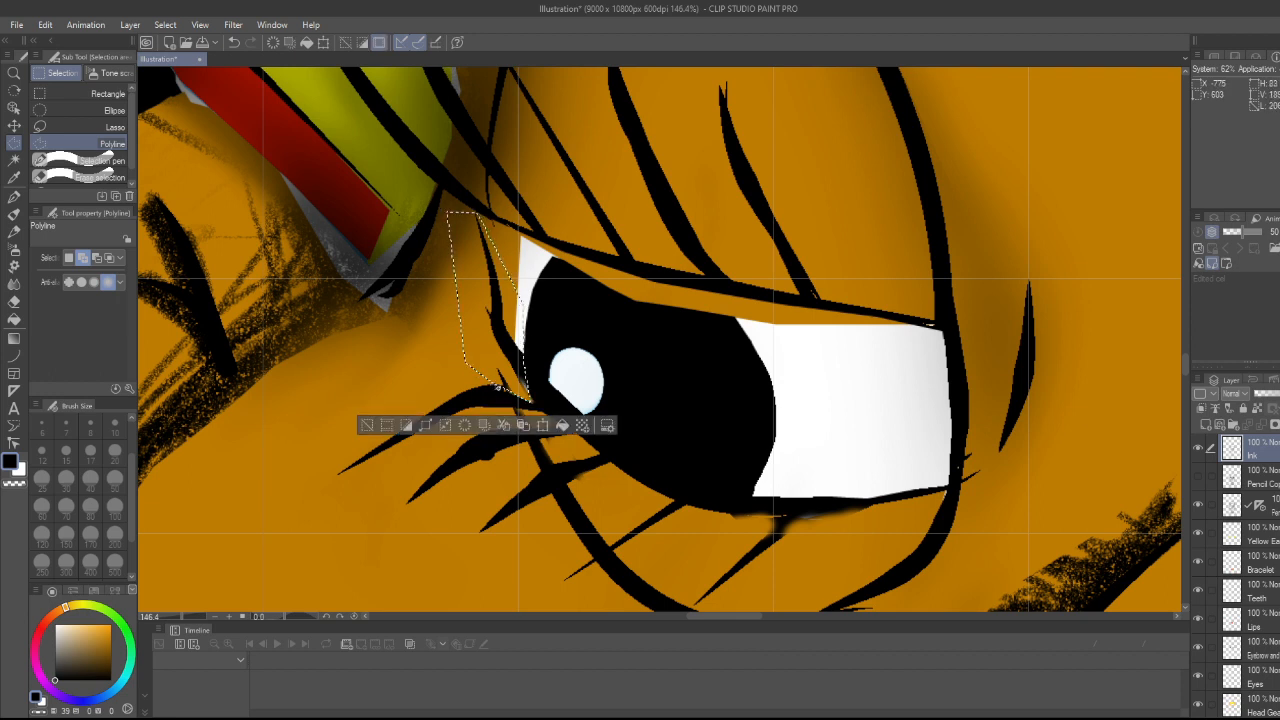
click(483, 426)
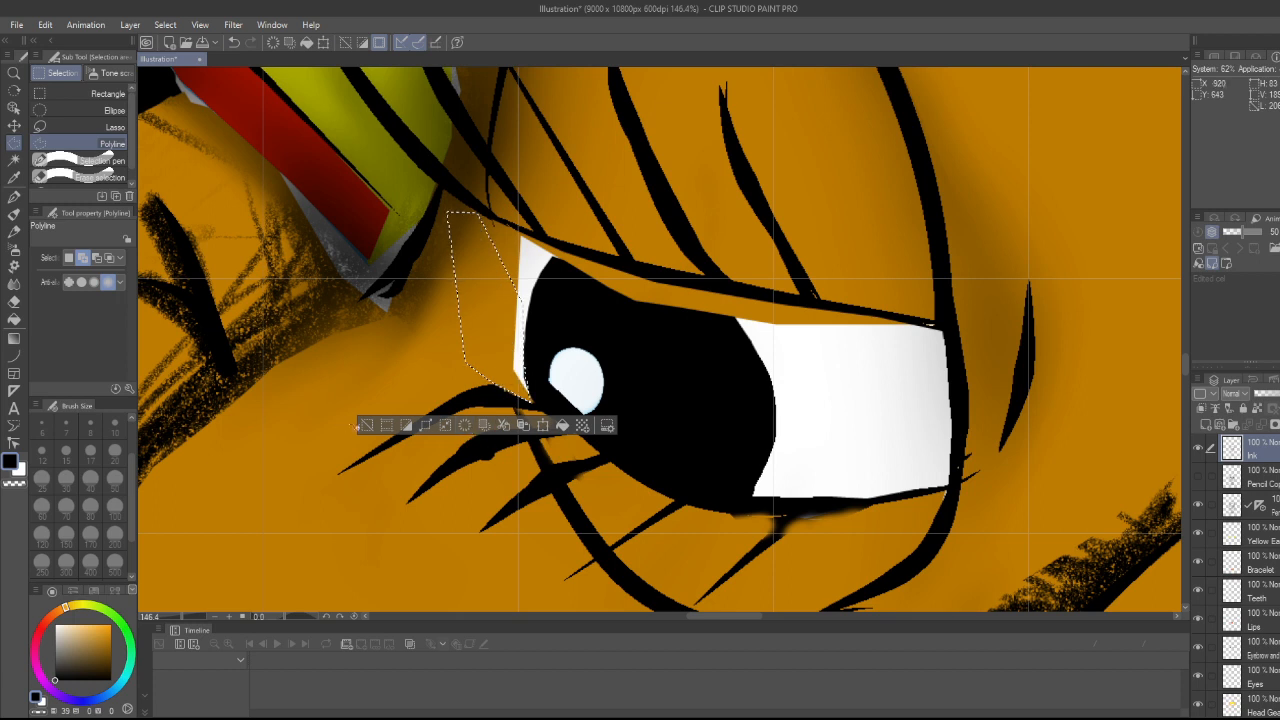
click(366, 425)
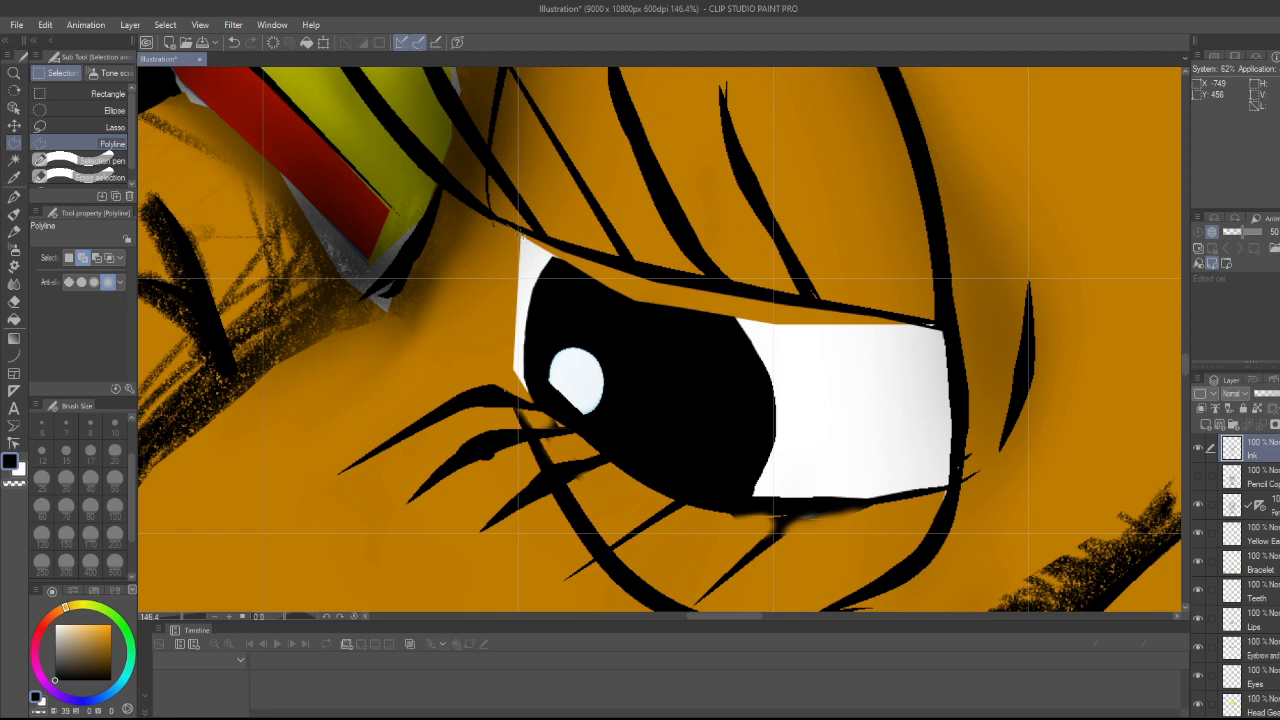
- Try a black straight line at size 20 down the left-hand eye's outer edge, and undo it
click(14, 355)
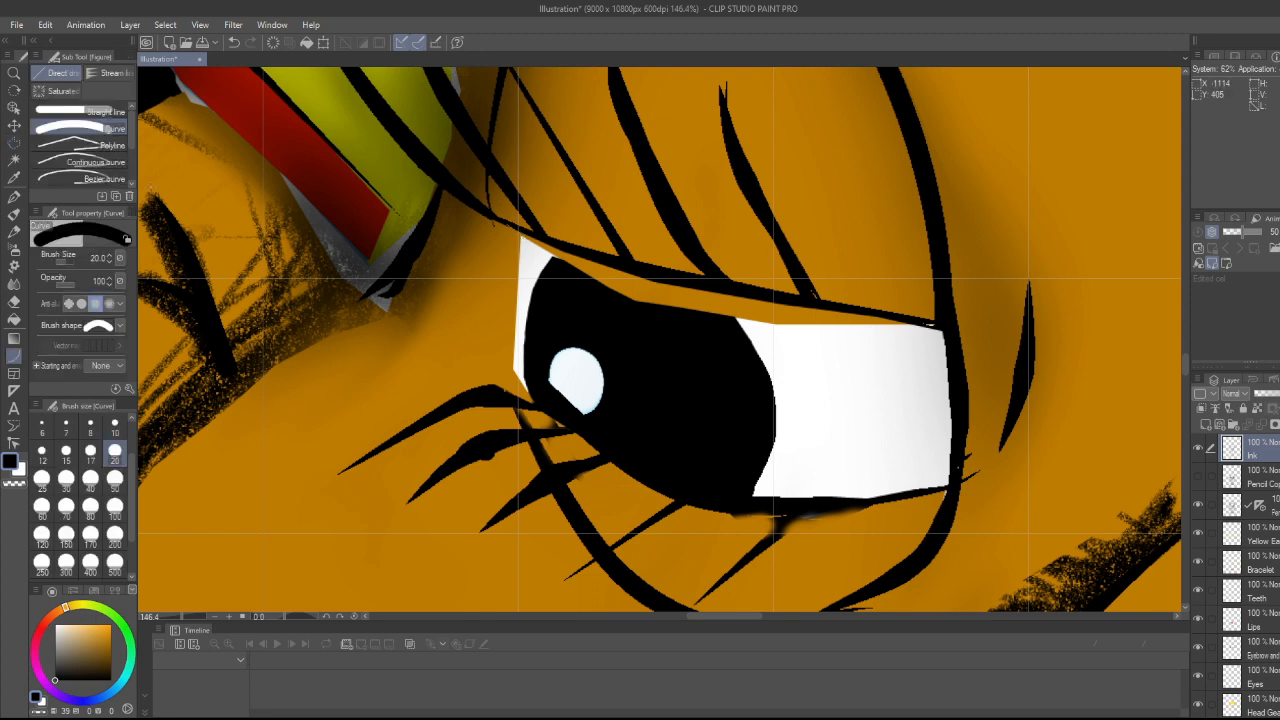
click(95, 111)
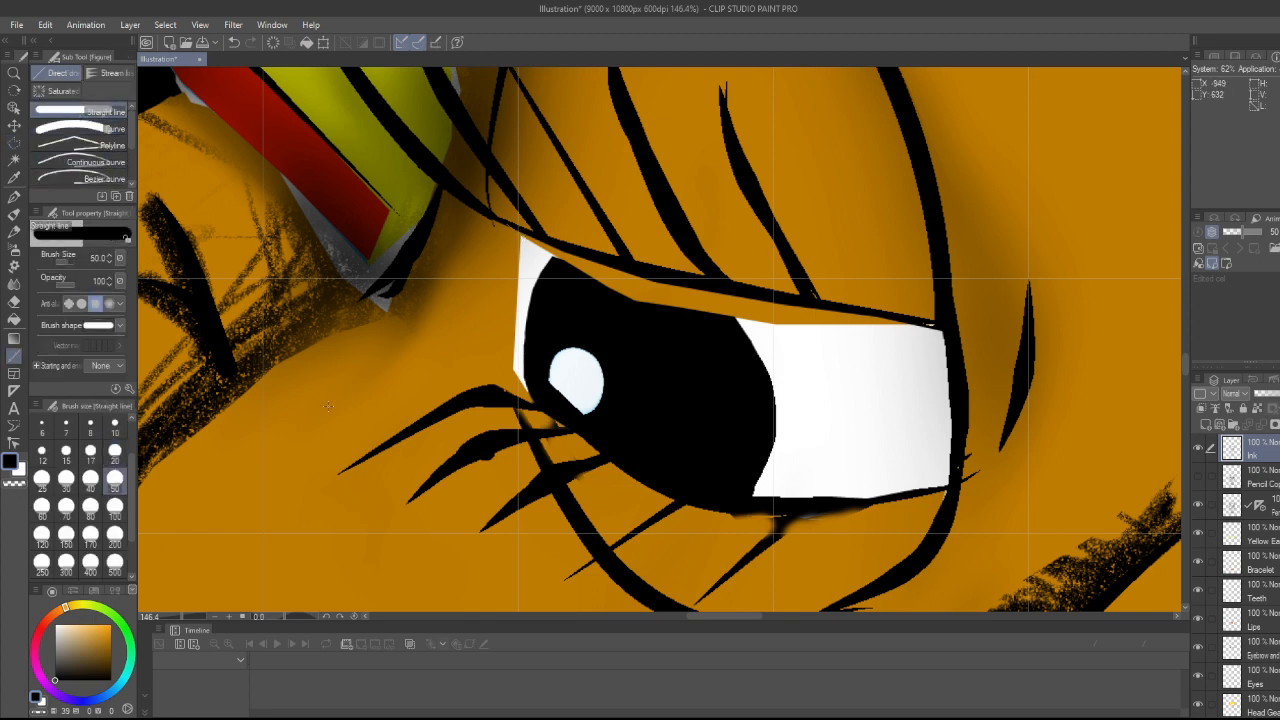
click(115, 451)
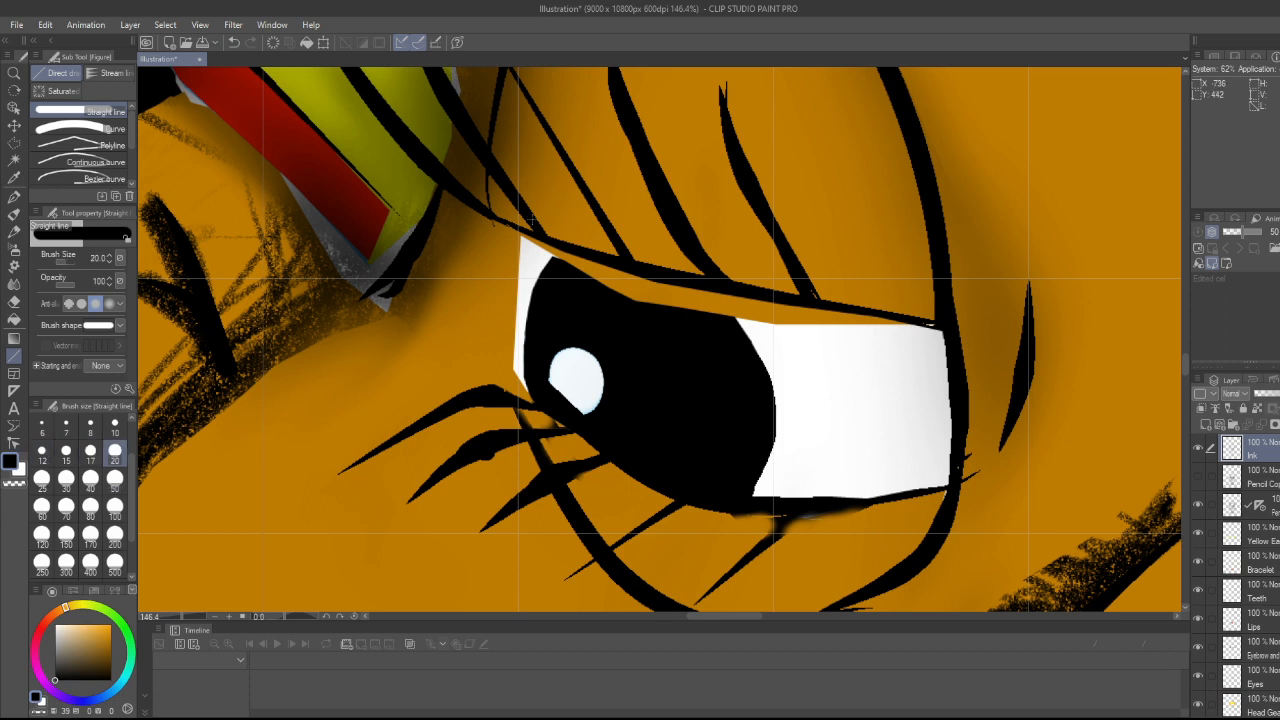
drag(519, 229, 514, 398)
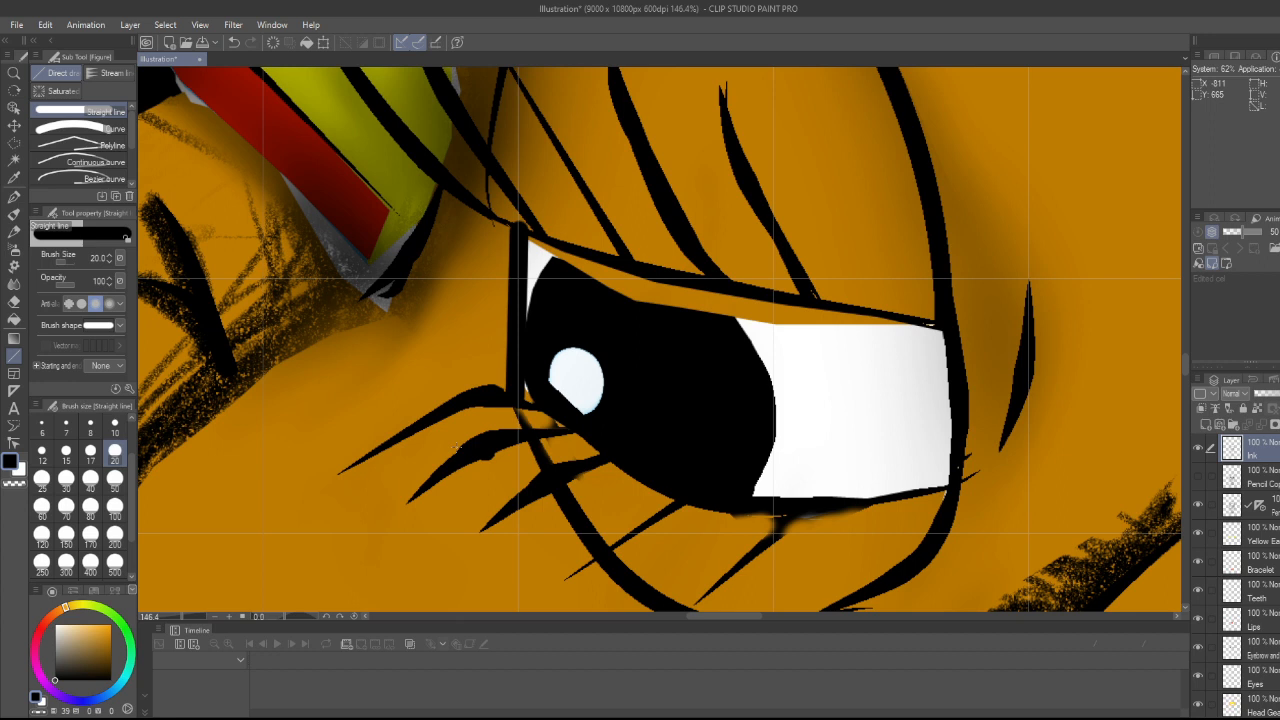
key(ctrl+z)
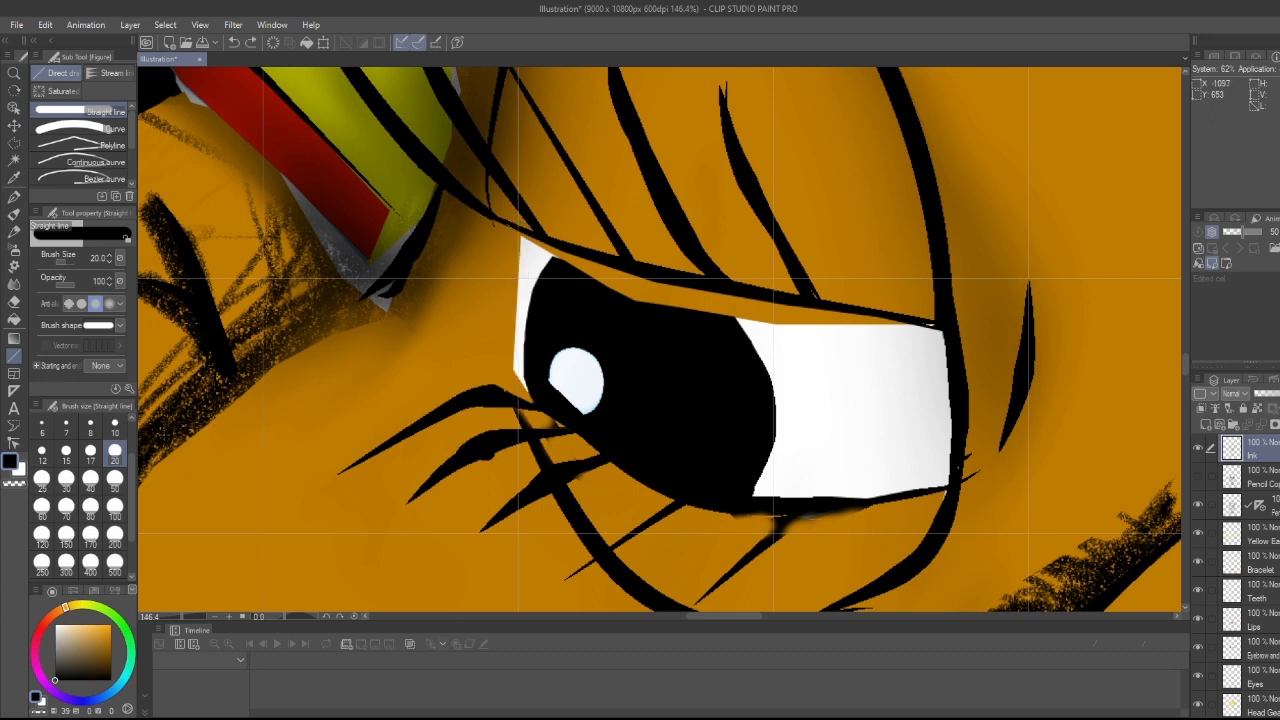
- Try straight lines at size 10 along the left-hand eye's outer edge and up to the eyelid outline, and undo them
click(116, 428)
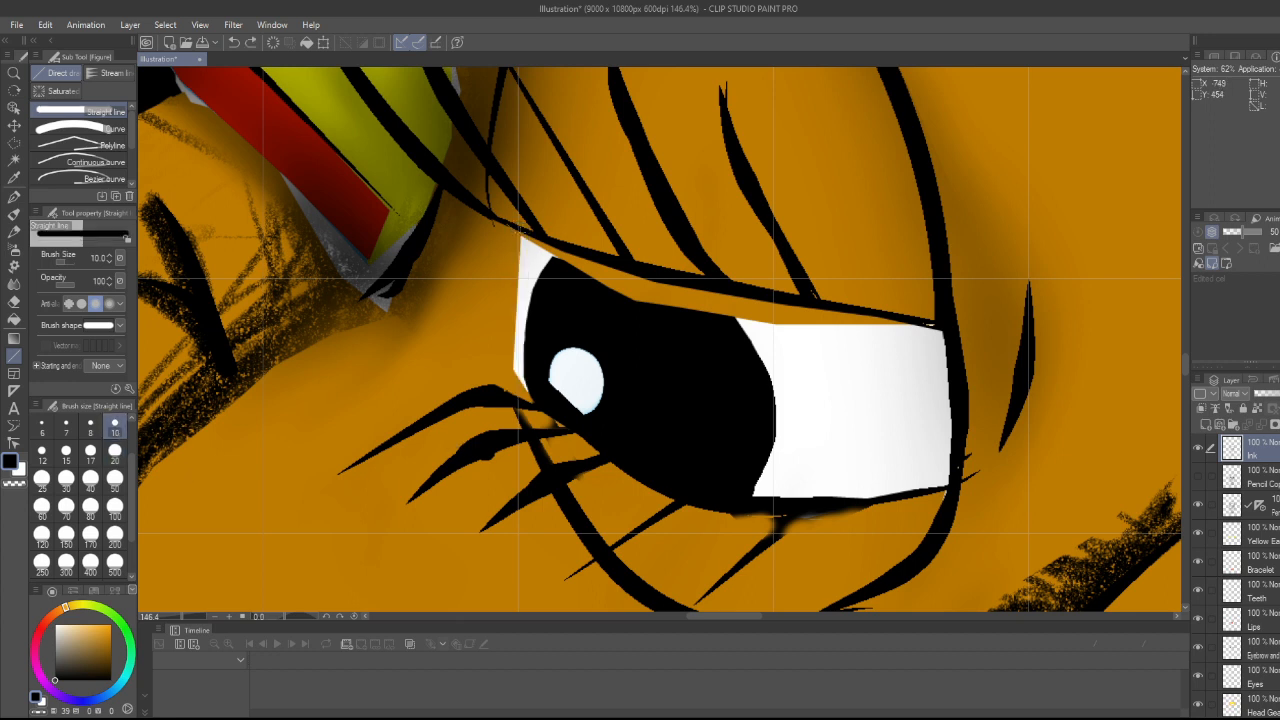
drag(519, 232, 515, 395)
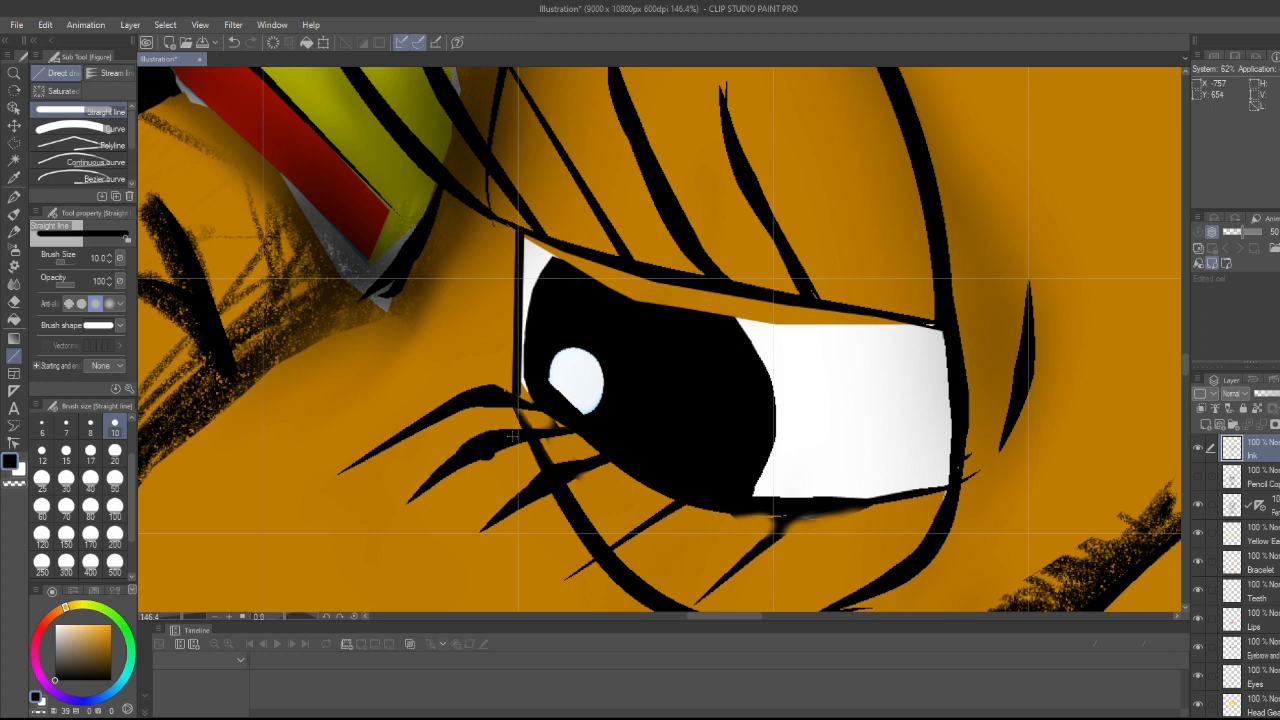
scroll(612, 418, down, 3)
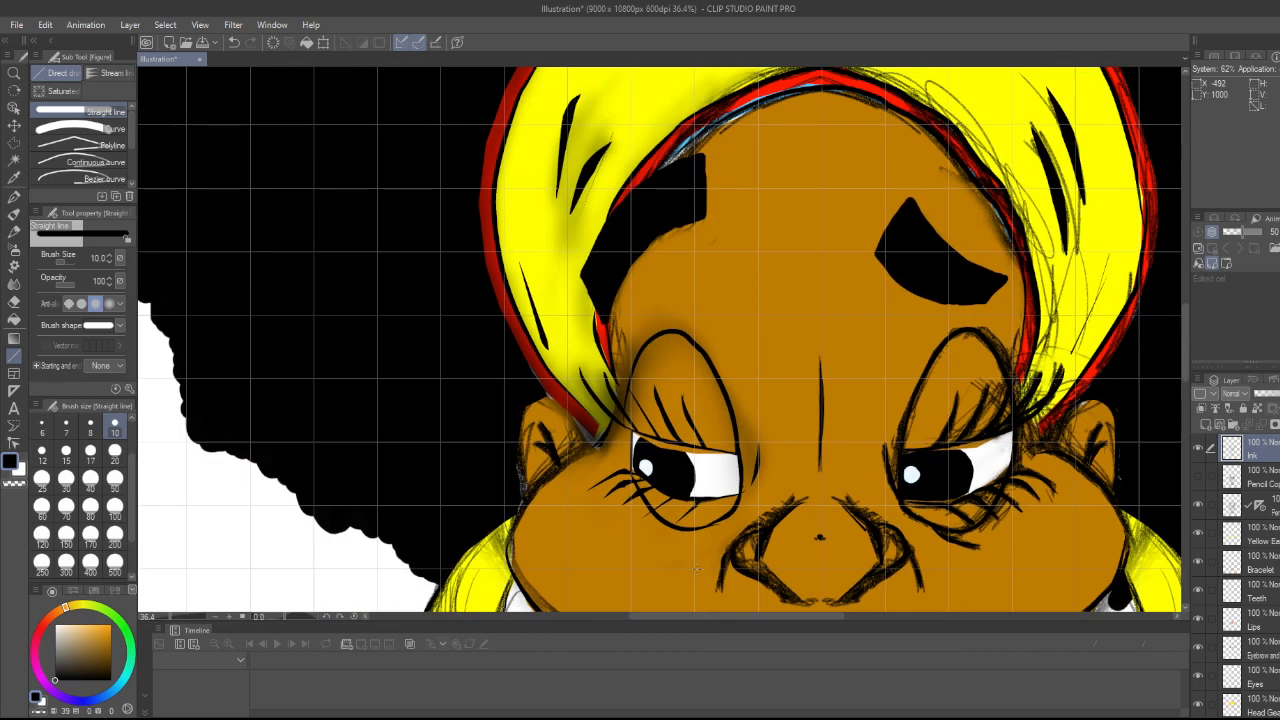
drag(757, 627, 812, 626)
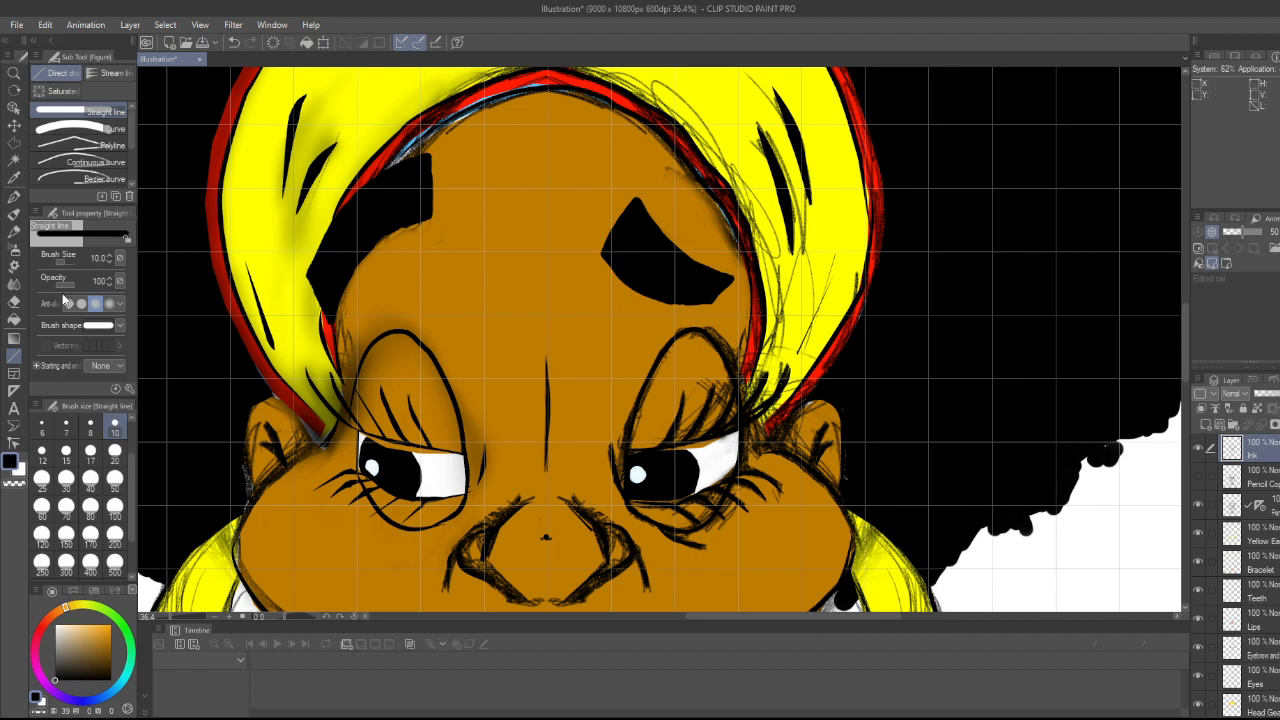
scroll(332, 401, up, 3)
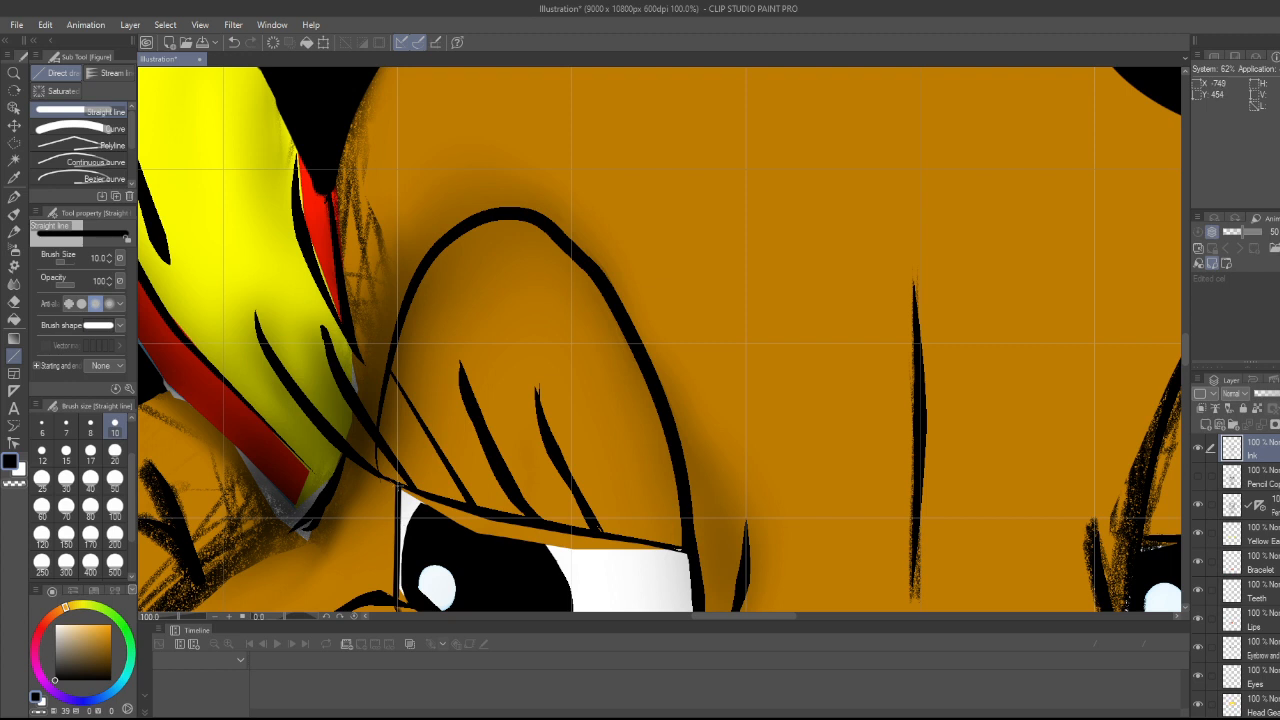
drag(398, 488, 401, 329)
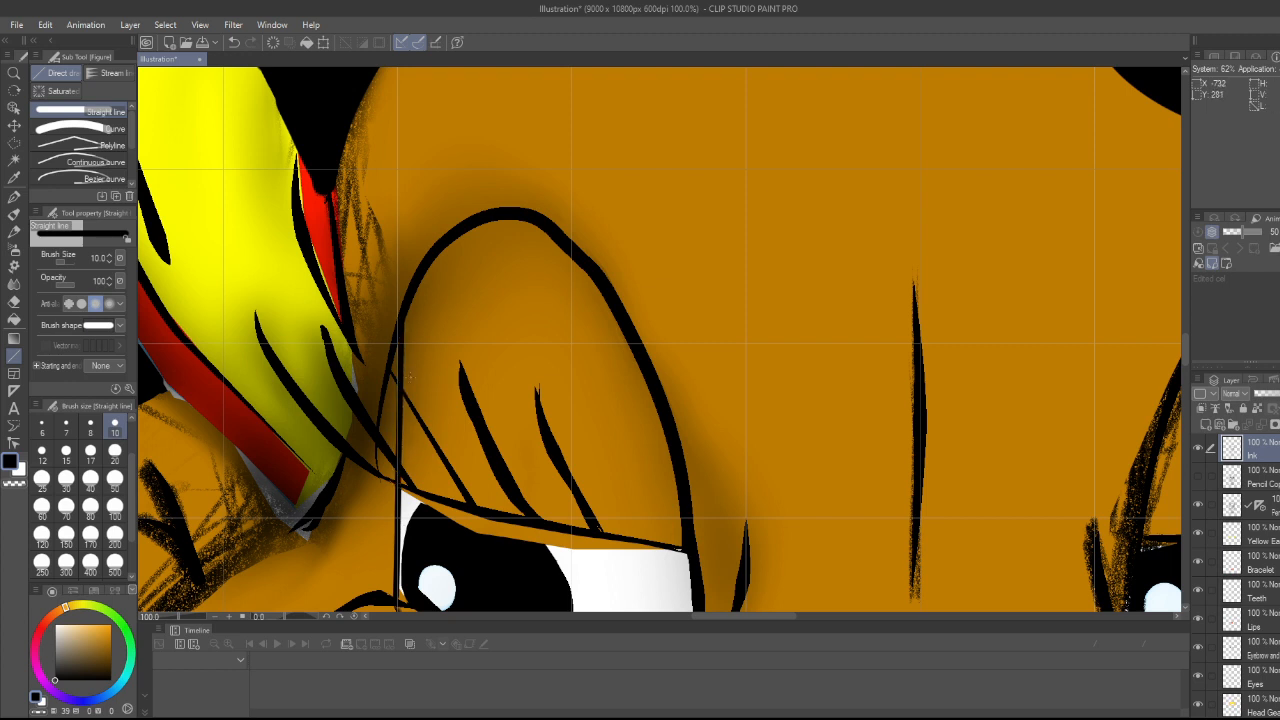
scroll(469, 449, down, 3)
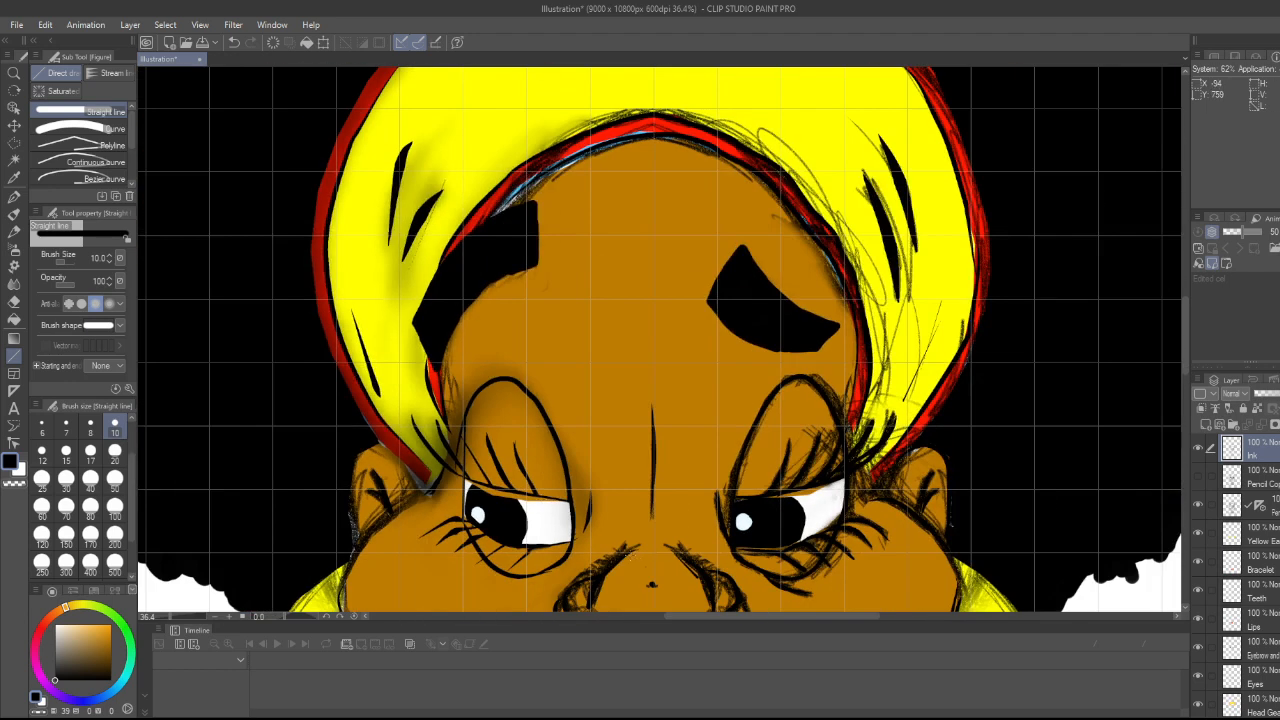
scroll(604, 531, up, 5)
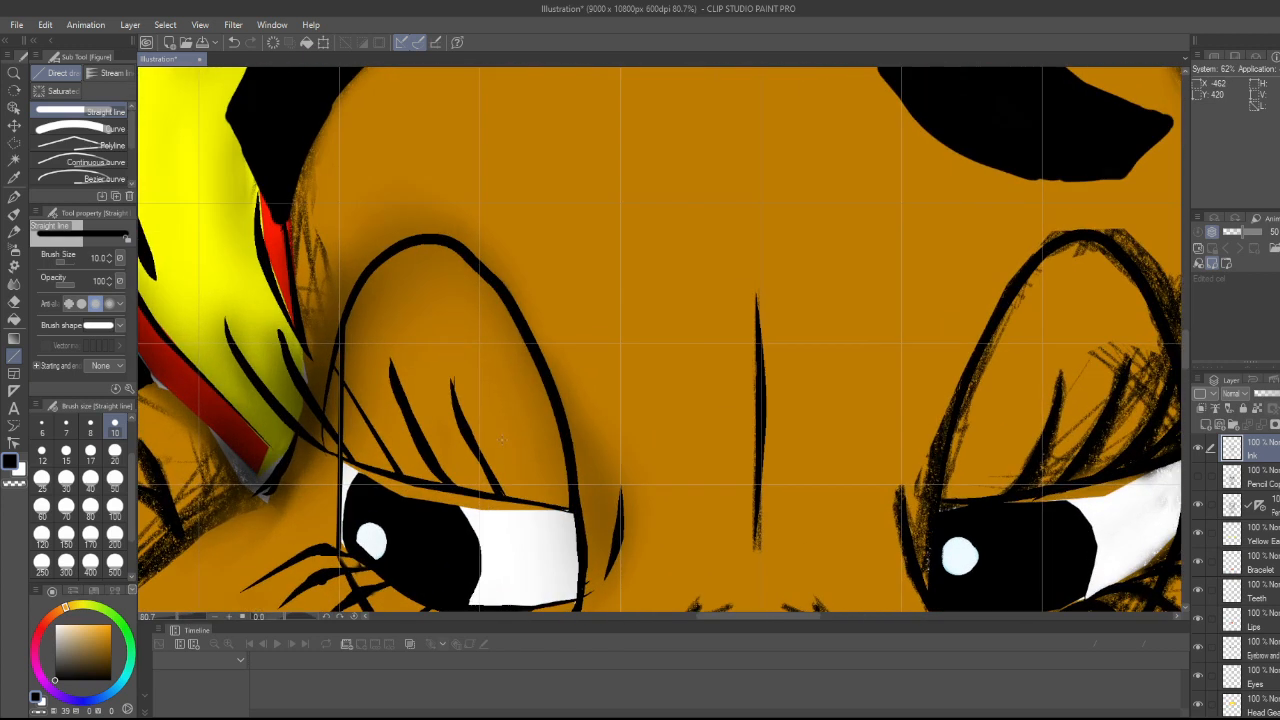
key(ctrl+z)
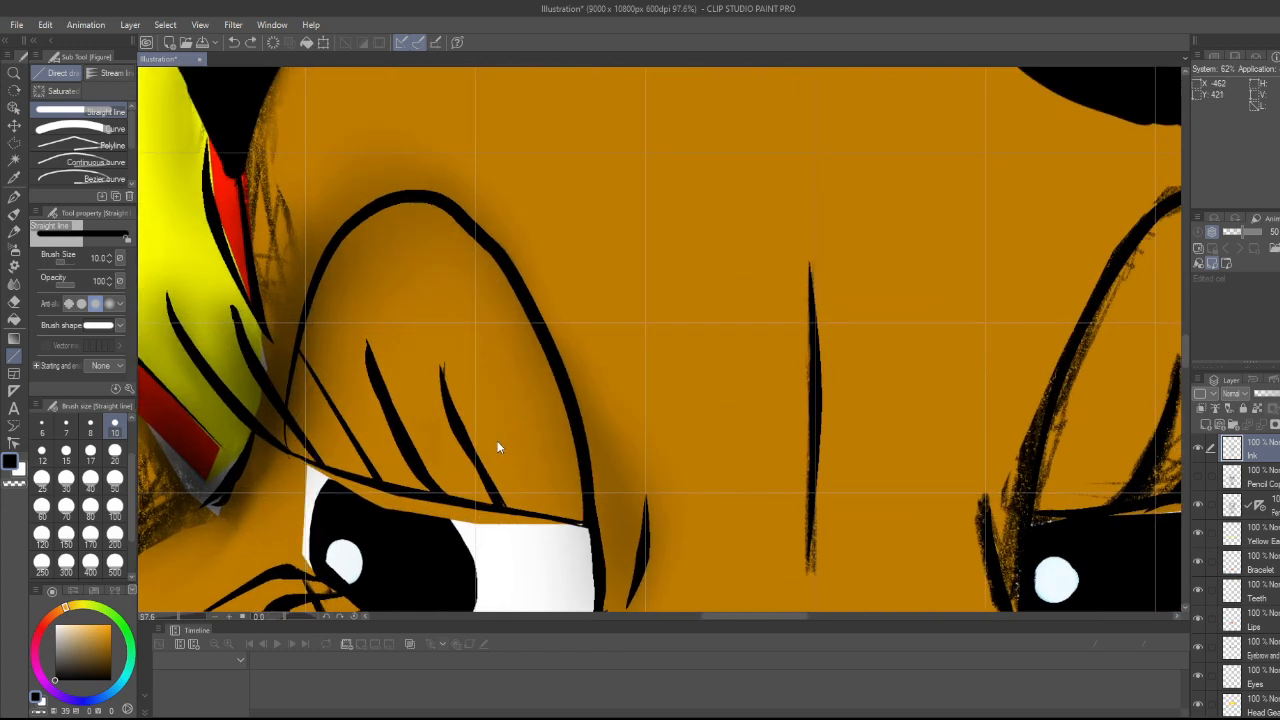
- Try a size 20 curve from the left-hand eye's outer corner up to the eyelid outline, and undo it
click(80, 128)
click(115, 452)
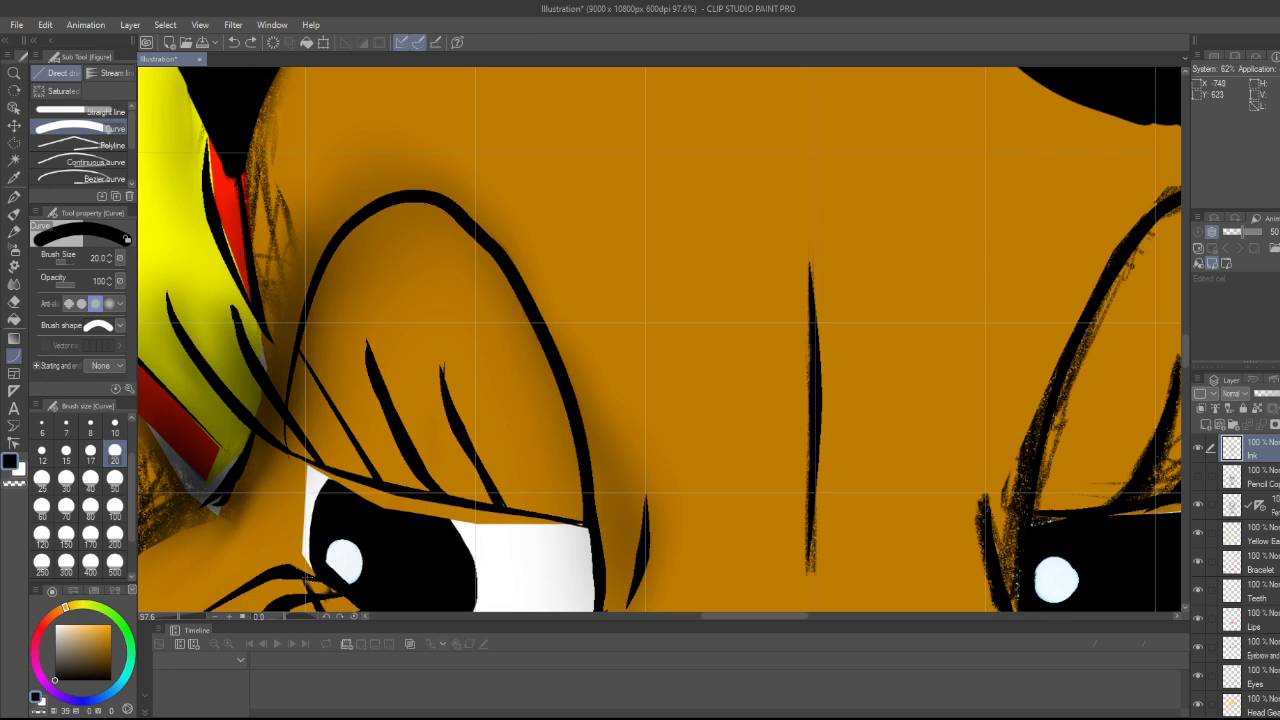
drag(316, 577, 315, 285)
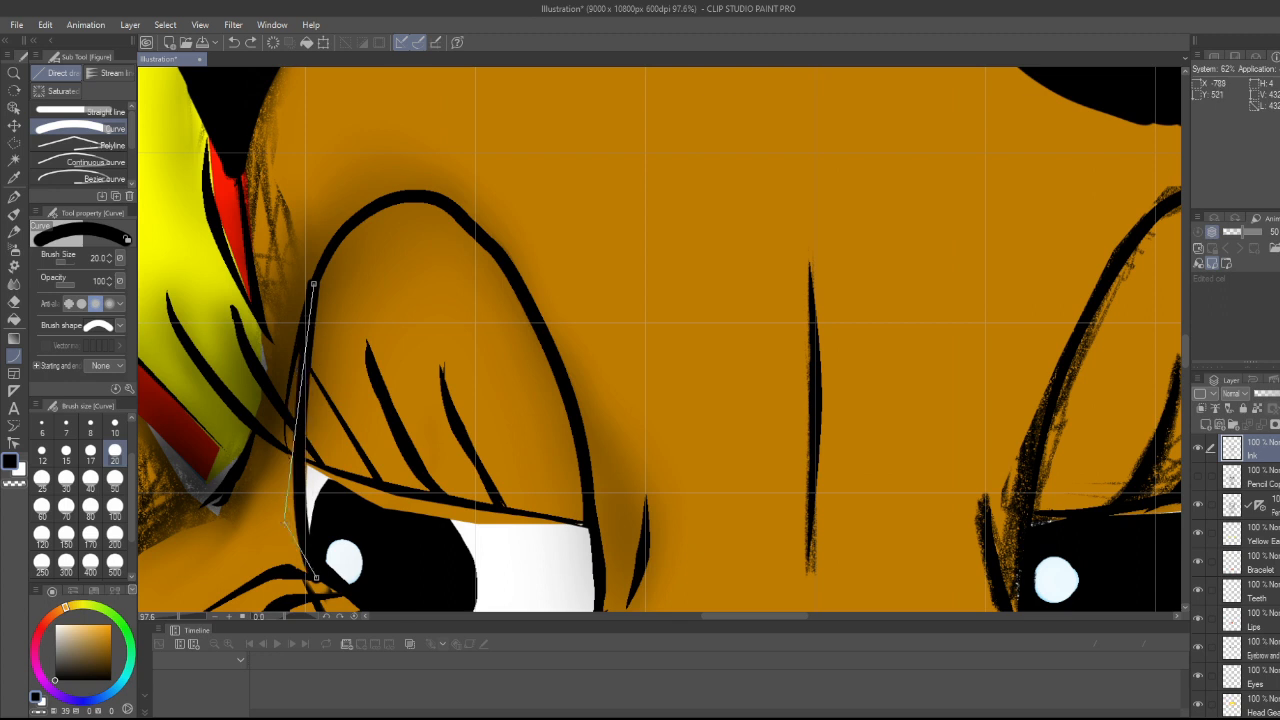
click(290, 577)
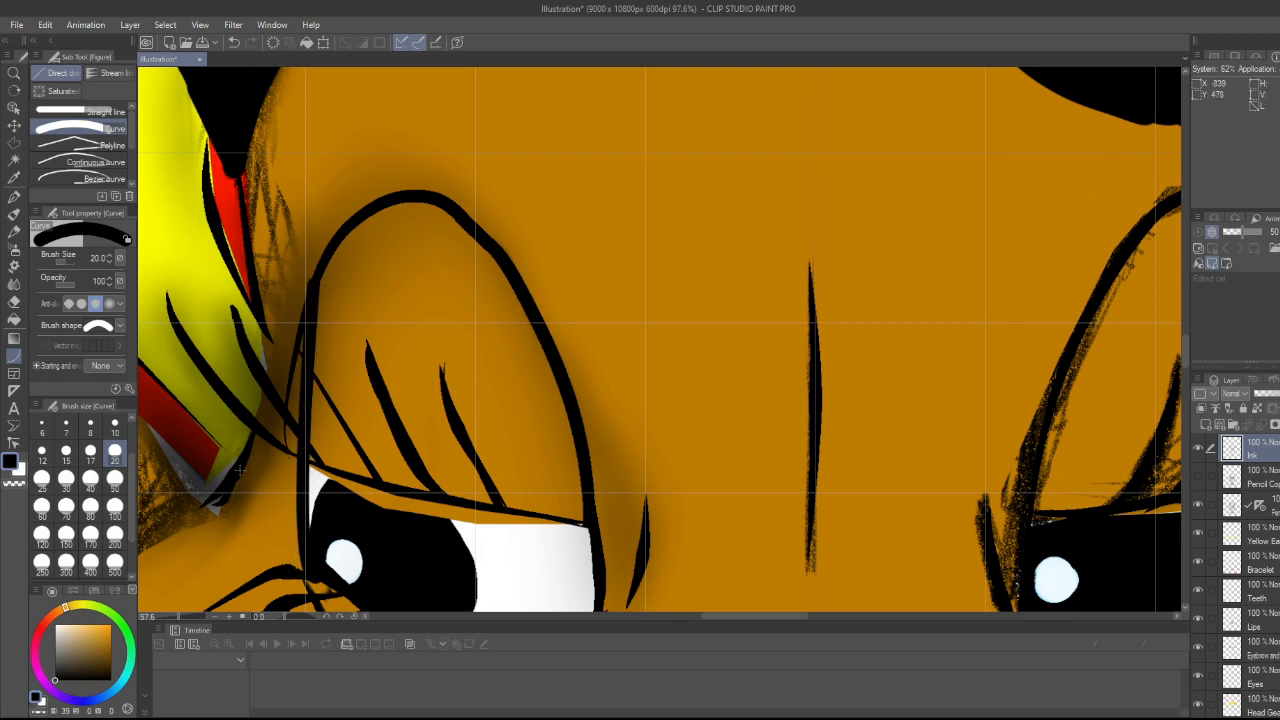
key(ctrl+z)
- Ink a black curve at size 10 from the left-hand eye's lower outer corner up to the eyelid outline
click(115, 426)
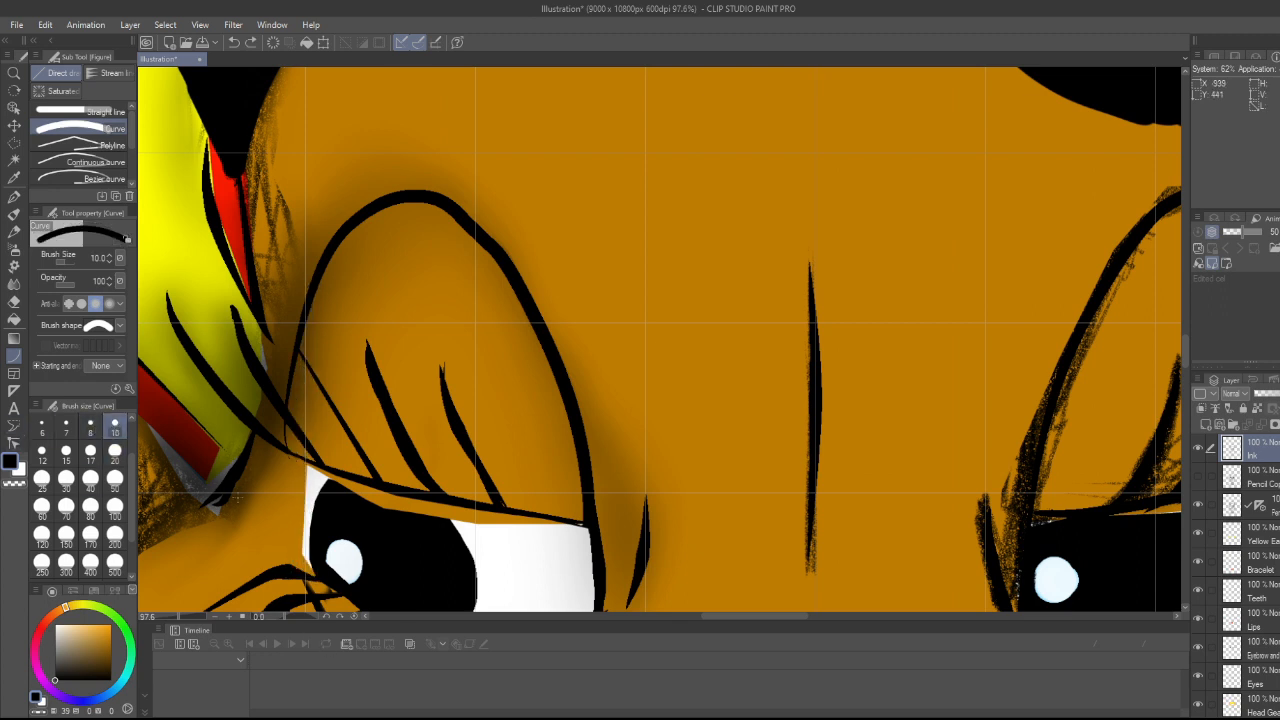
drag(312, 577, 315, 285)
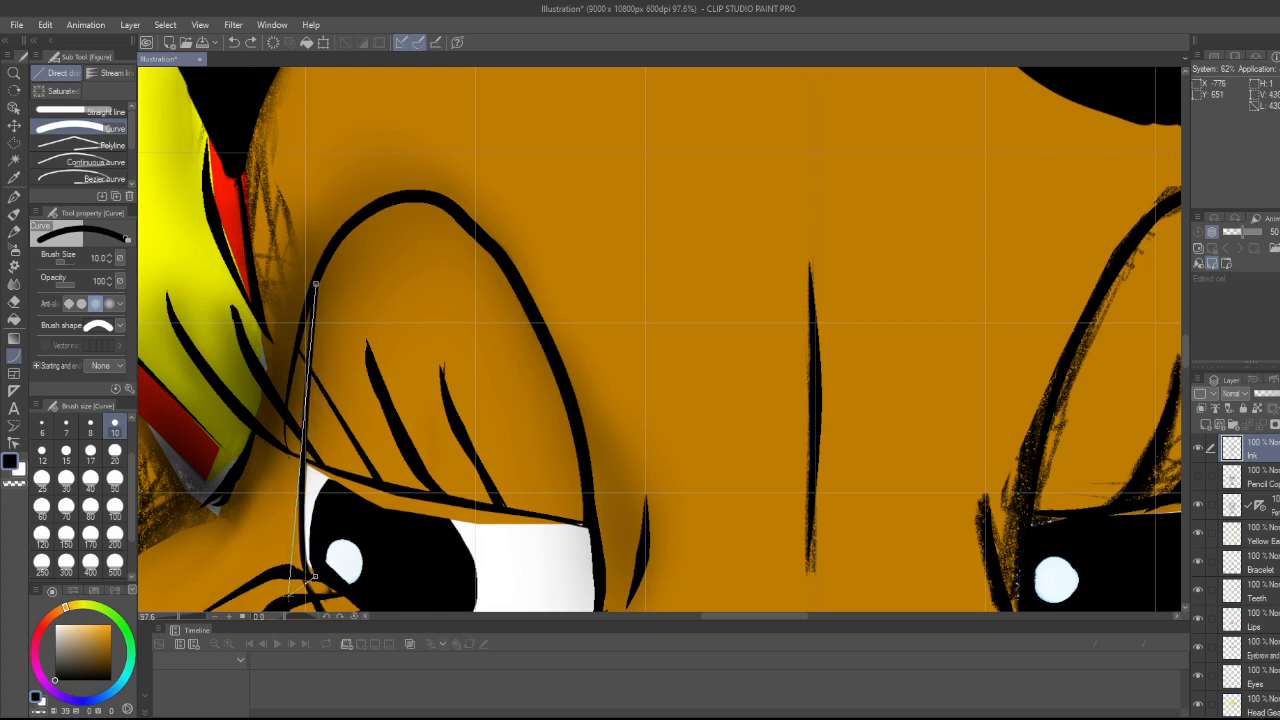
click(289, 595)
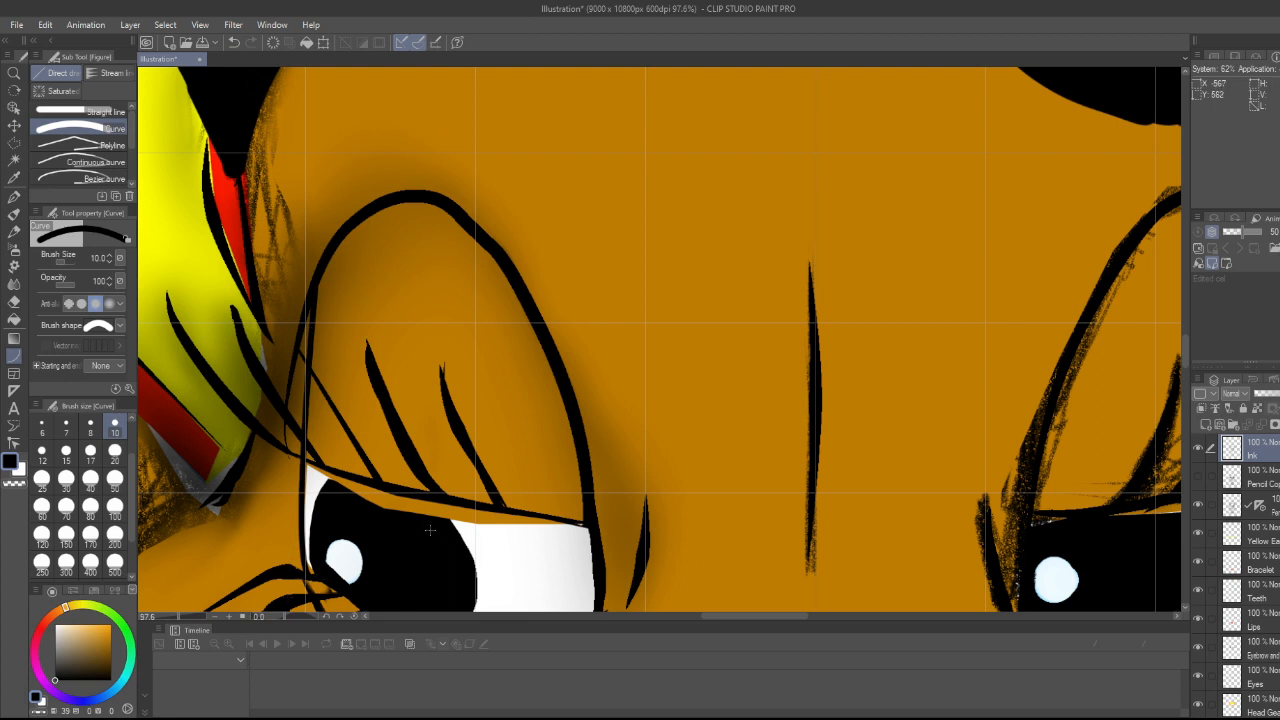
scroll(430, 530, down, 3)
scroll(652, 618, down, 3)
scroll(600, 540, down, 4)
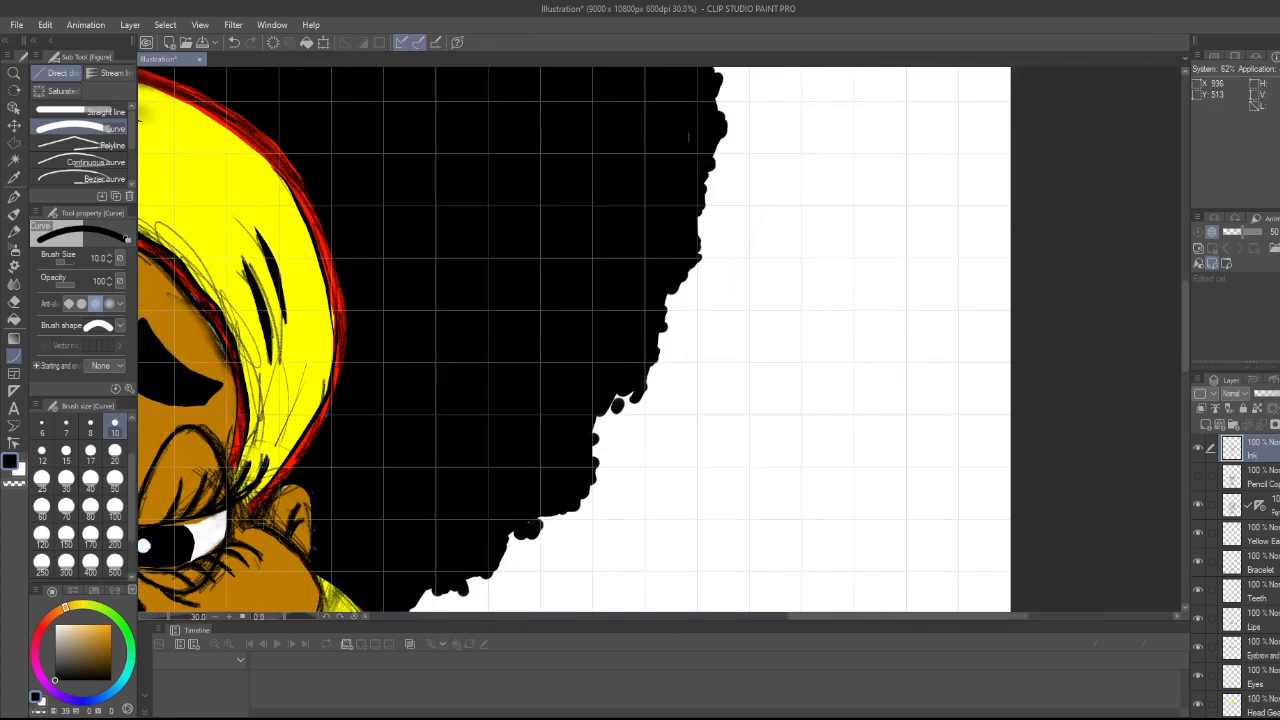
drag(837, 615, 691, 645)
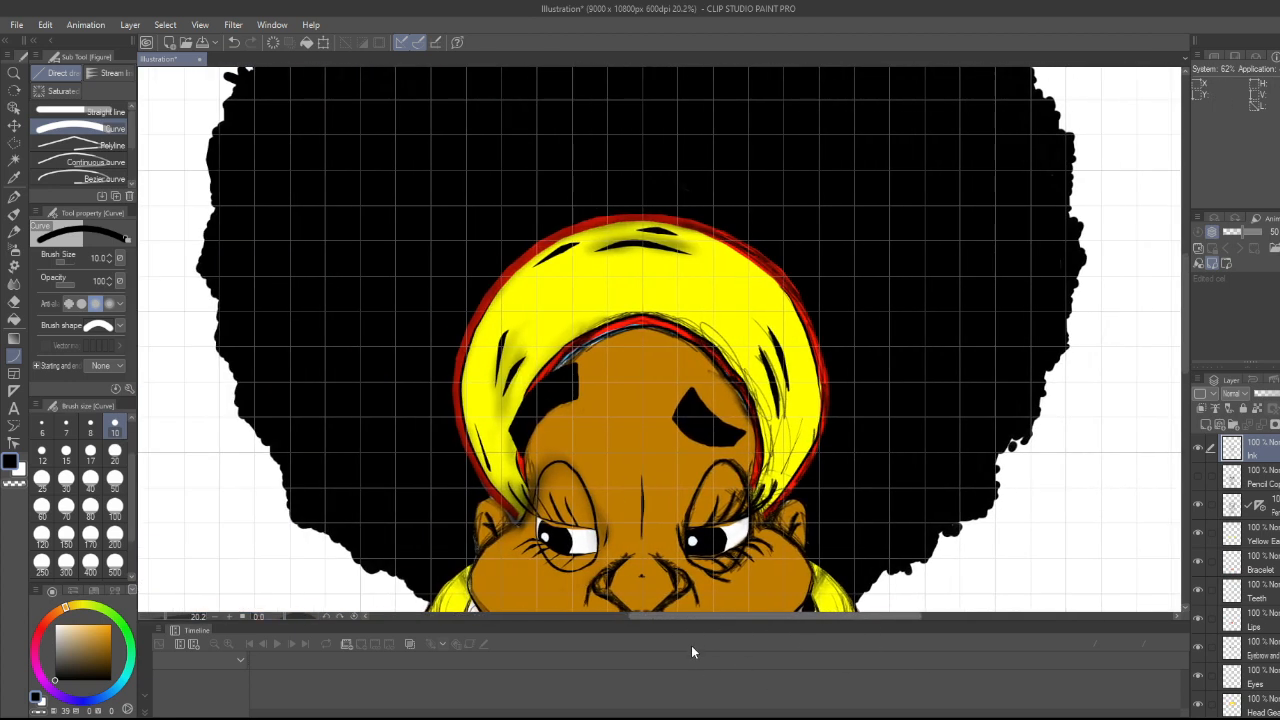
- Try blurring the right-hand eye's lower edge and lid outline on the Ink layer at size 200, and undo it
drag(1187, 333, 1184, 425)
scroll(592, 390, down, 4)
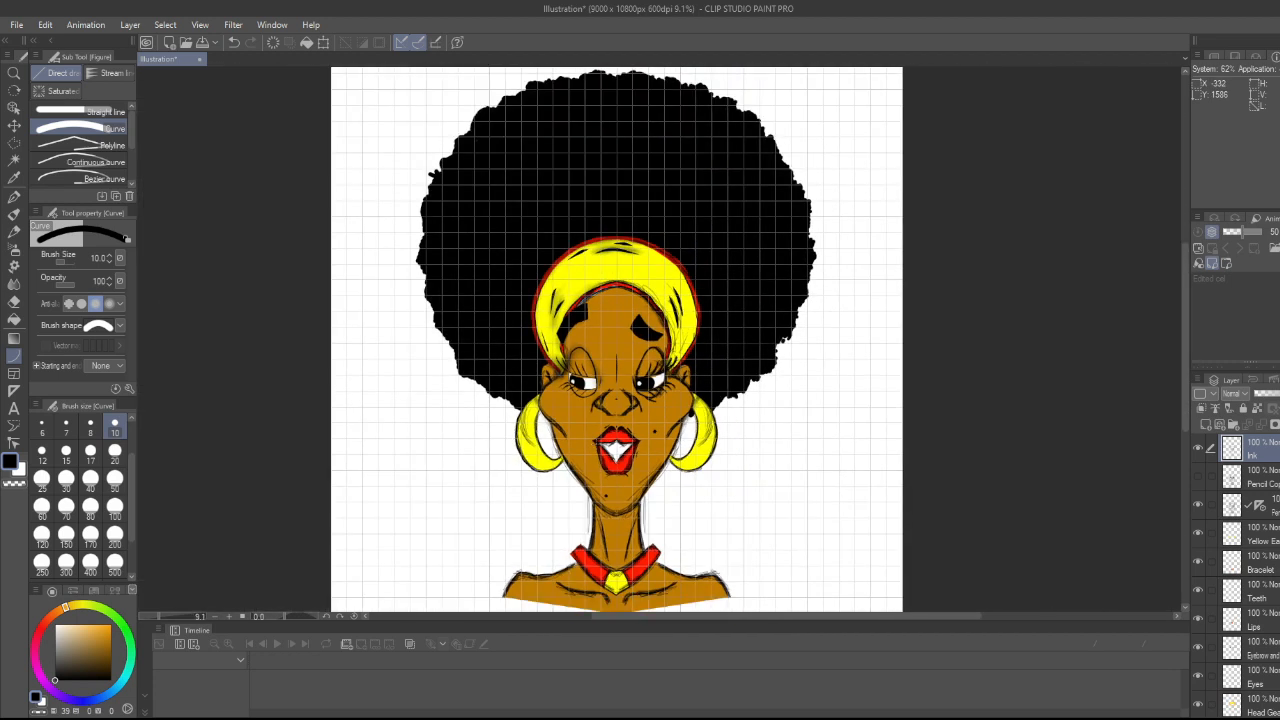
scroll(597, 452, up, 5)
scroll(598, 423, up, 1)
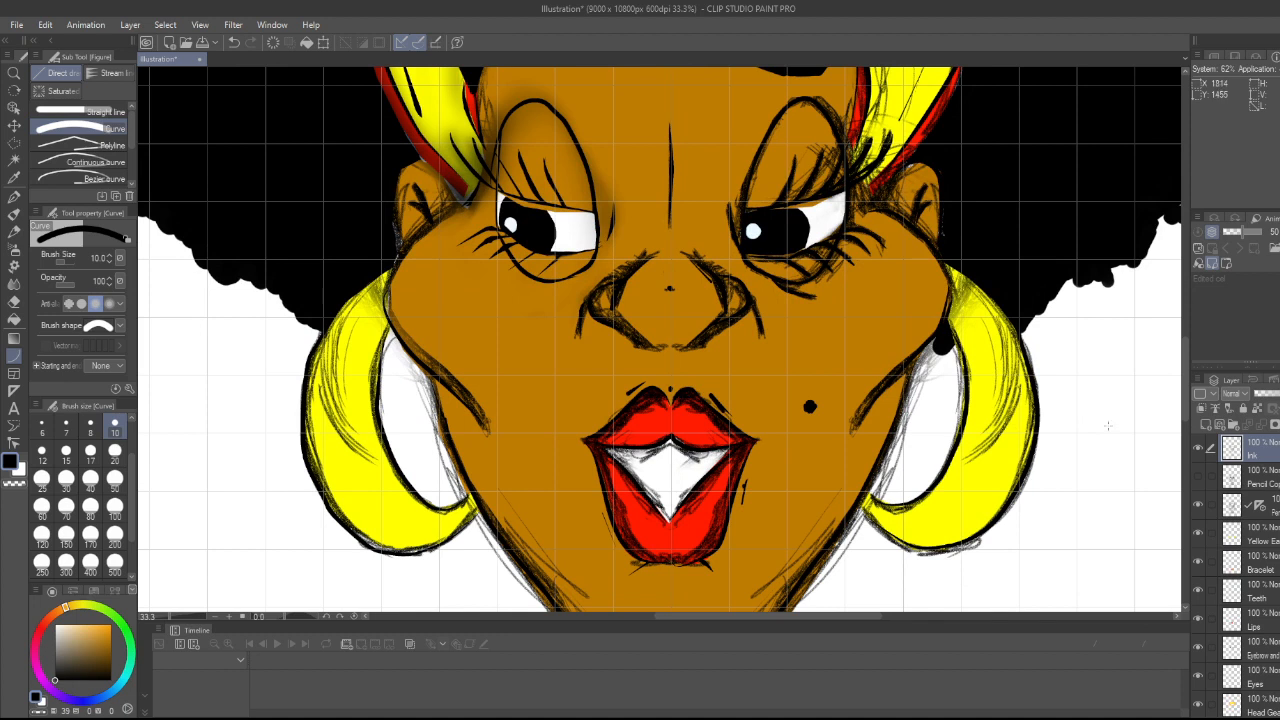
drag(1185, 400, 1177, 374)
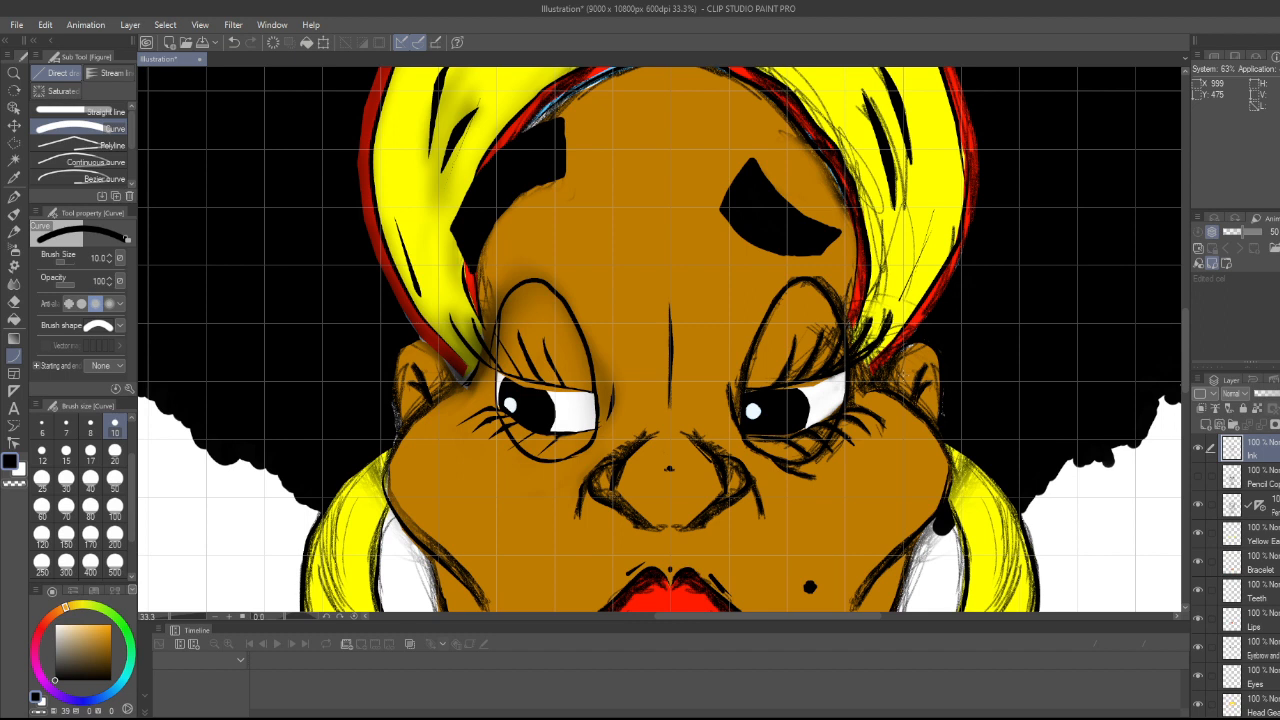
key(g)
key(g)
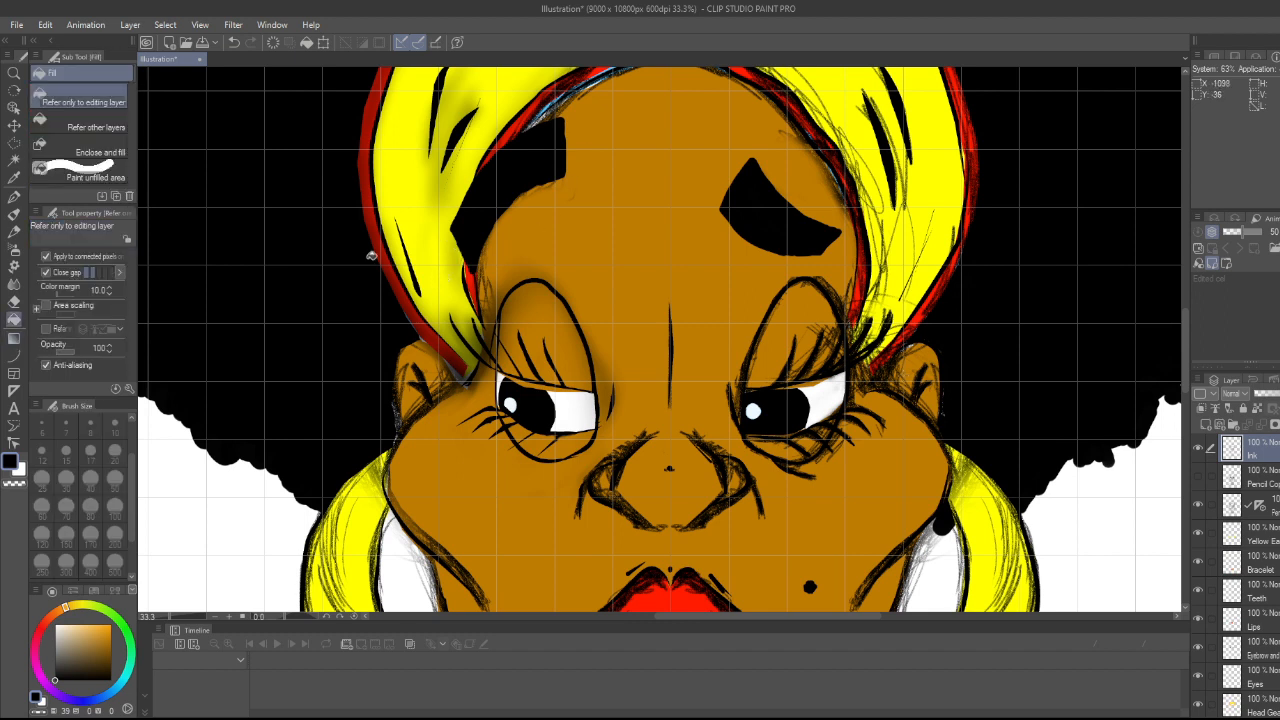
click(14, 284)
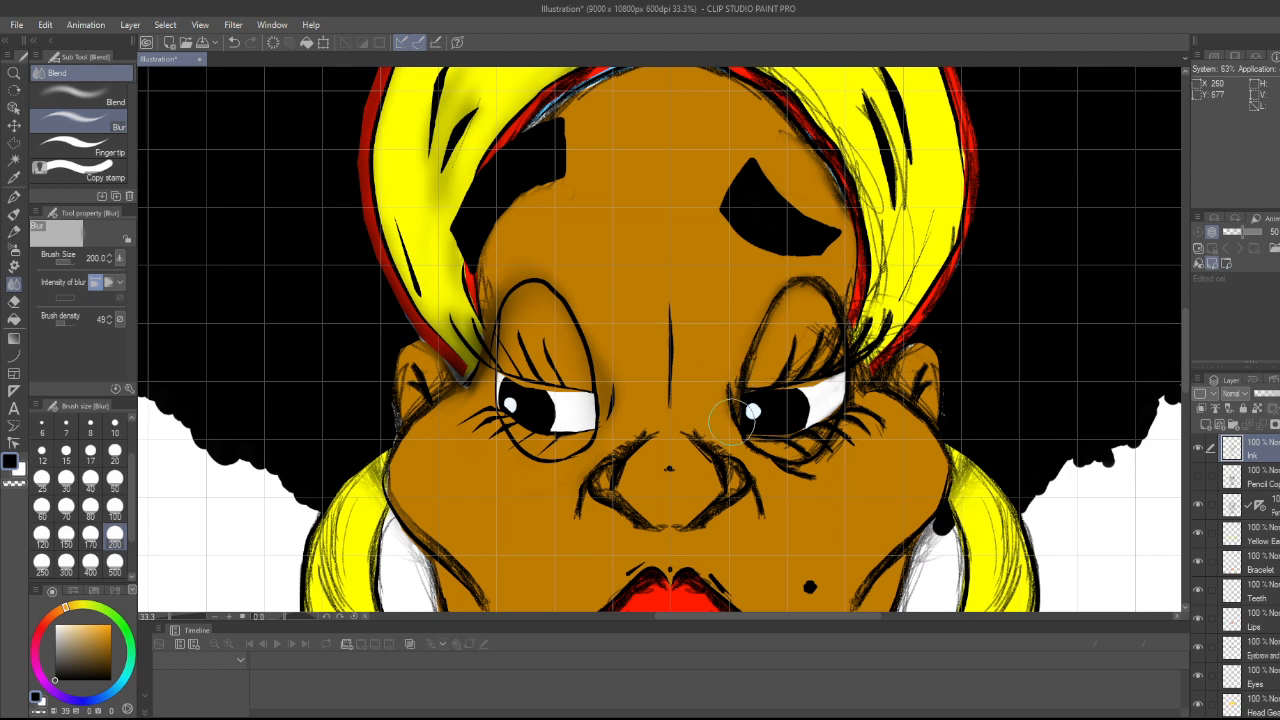
mouse_move(732, 422)
mouse_down()
mouse_move(729, 385)
mouse_move(746, 447)
mouse_move(815, 462)
mouse_move(782, 445)
mouse_move(840, 433)
mouse_move(823, 322)
mouse_up()
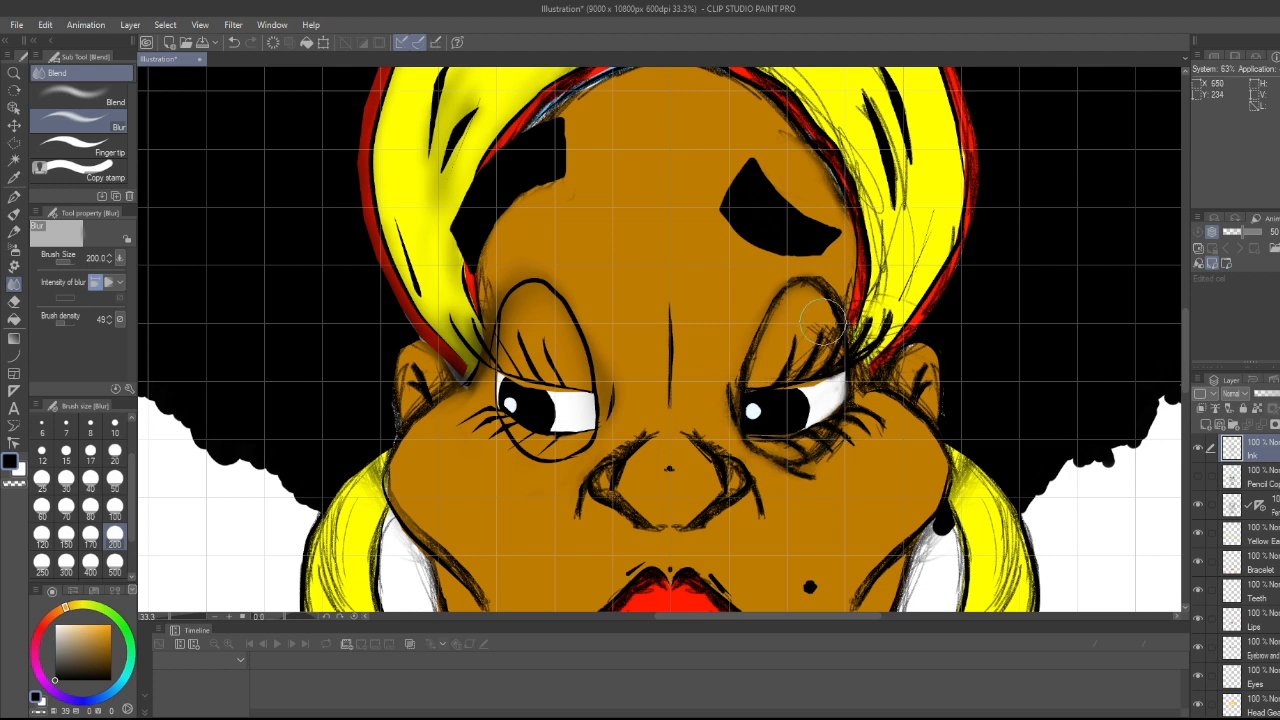
key(e)
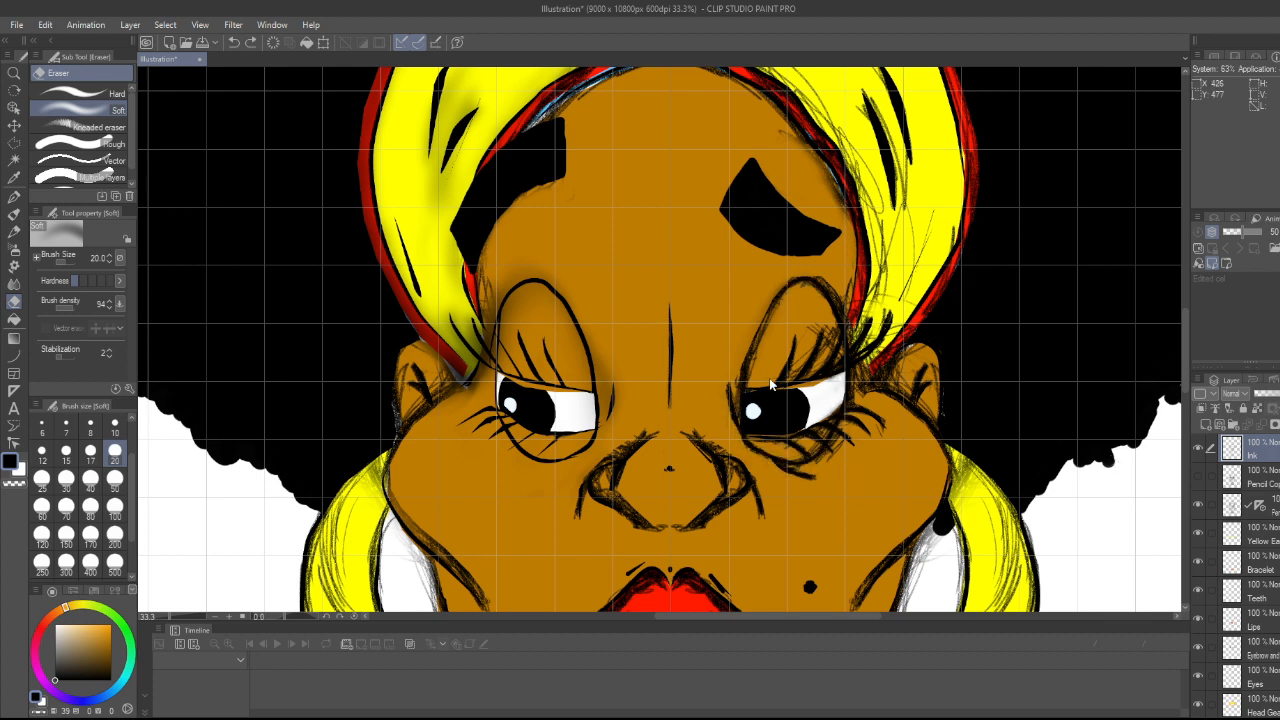
key(ctrl+z)
- Blur the pencil shading around the right-hand eye at size 200 on the sketch layer beneath Pencil Copy
click(1276, 510)
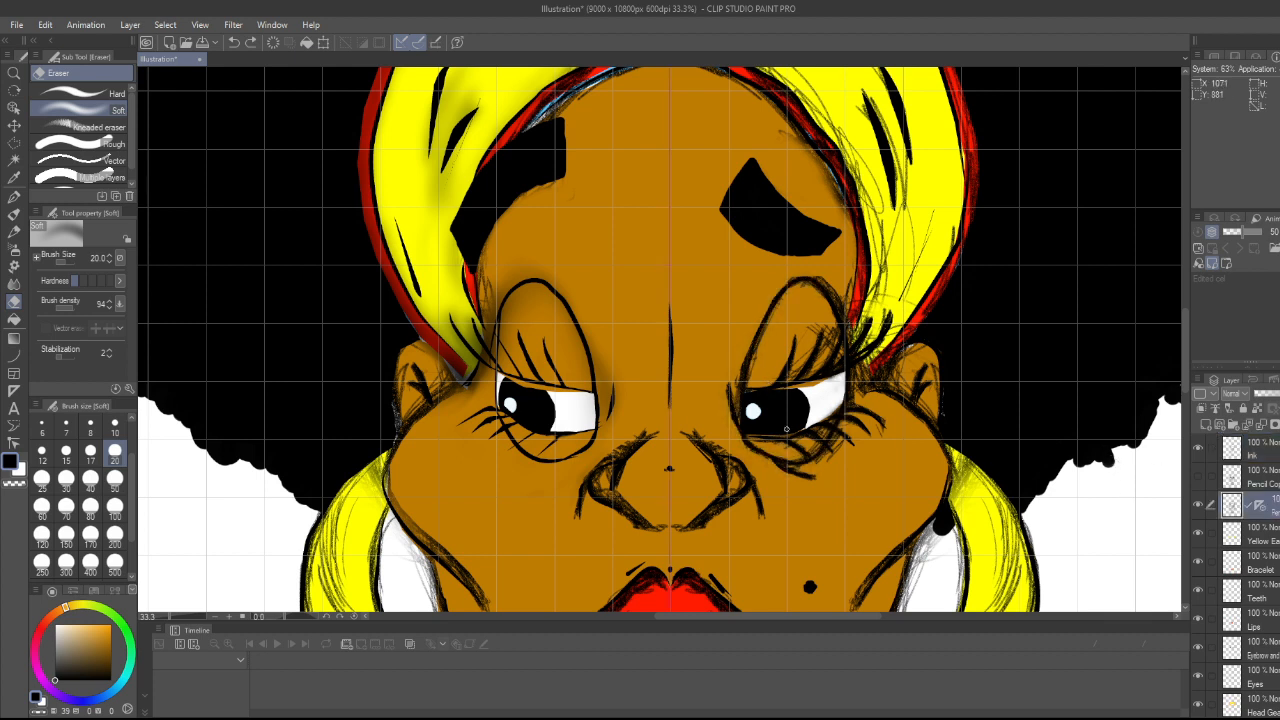
click(14, 284)
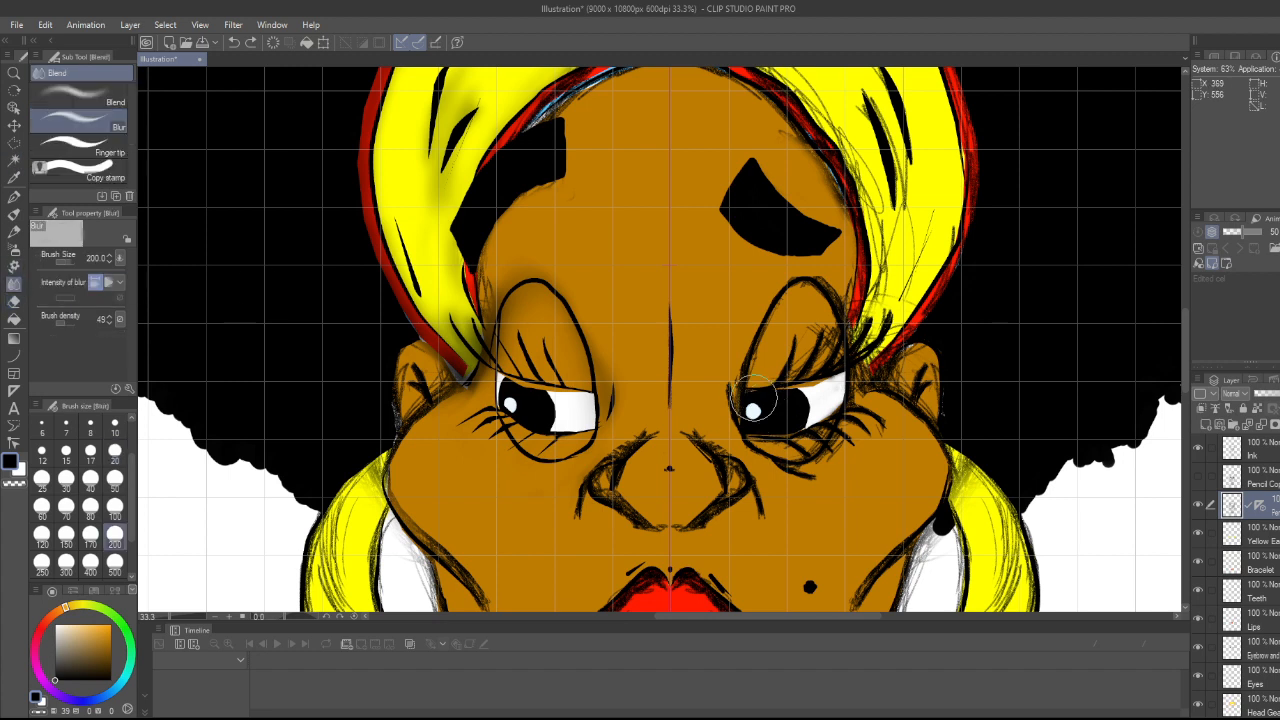
mouse_move(752, 404)
mouse_down()
mouse_move(770, 454)
mouse_move(768, 348)
mouse_up()
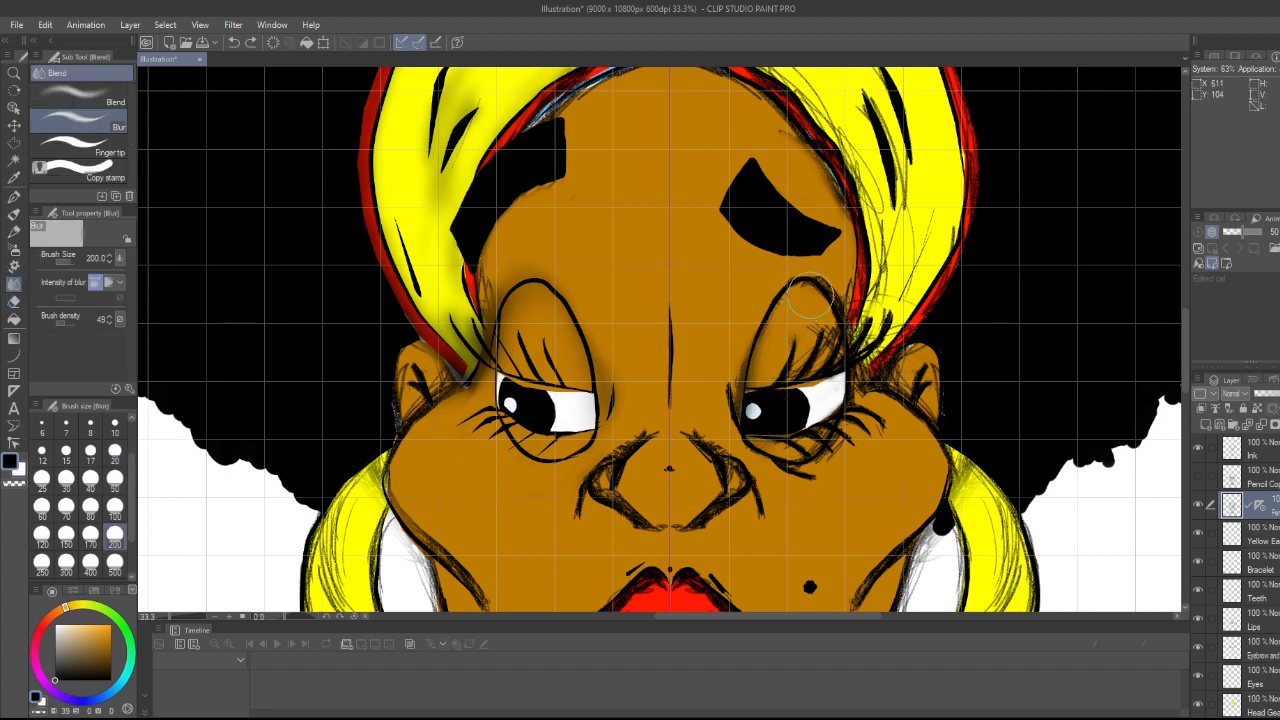
mouse_move(781, 305)
mouse_down()
mouse_move(774, 348)
mouse_move(728, 367)
mouse_move(769, 456)
mouse_move(748, 446)
mouse_move(774, 471)
mouse_move(747, 454)
mouse_move(807, 497)
mouse_move(831, 498)
mouse_move(787, 479)
mouse_up()
- Erase stray sketch lines around the eyelids and right-hand lashes with a soft eraser at size 50
key(e)
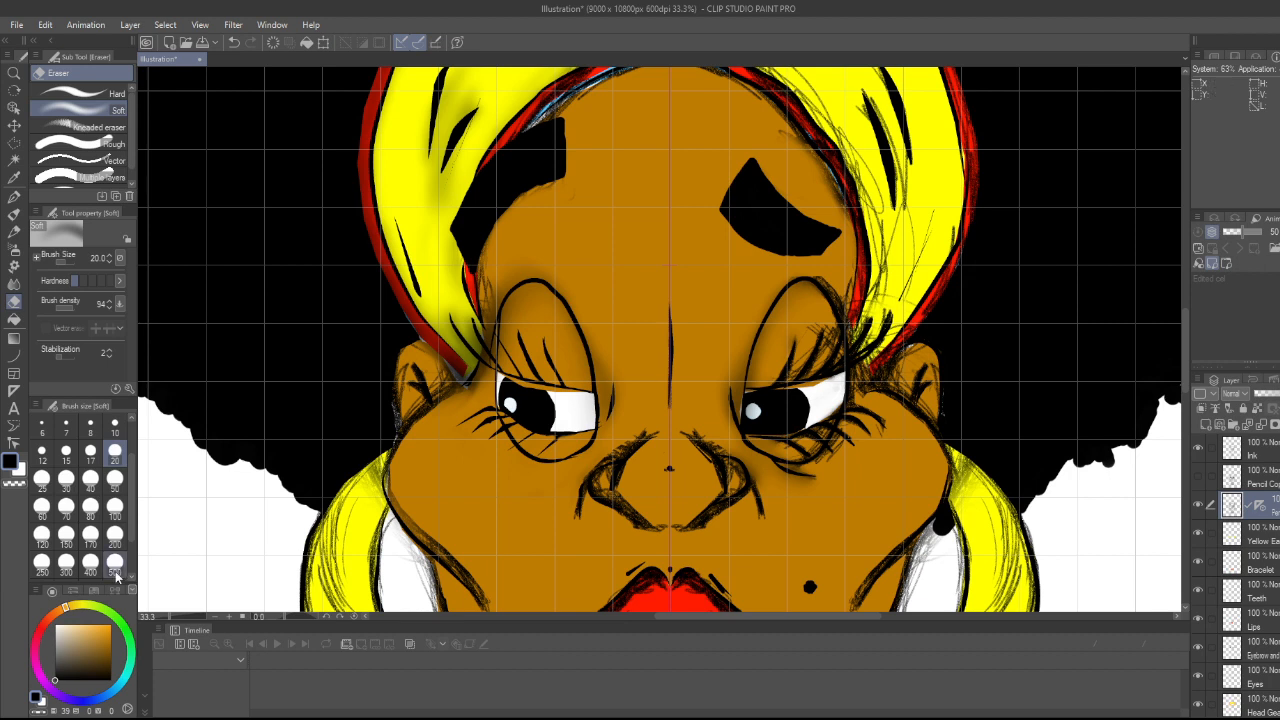
click(115, 478)
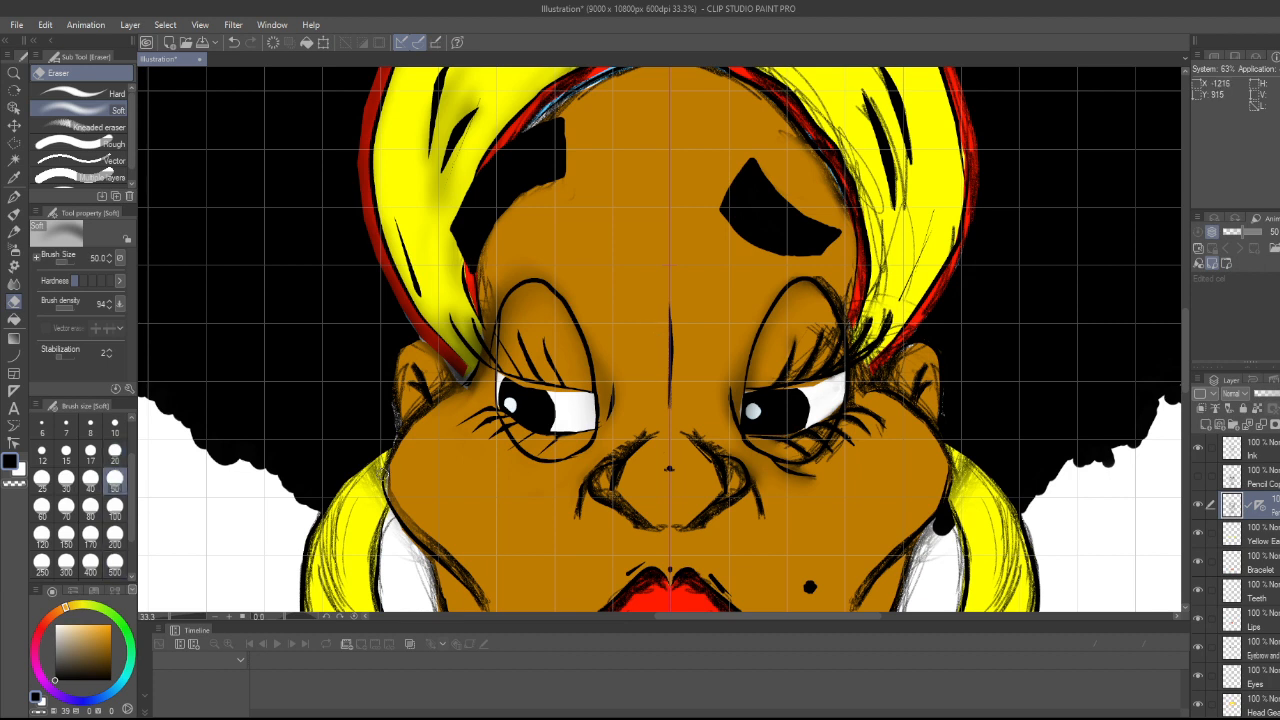
mouse_move(779, 447)
mouse_down()
mouse_move(820, 434)
mouse_move(805, 453)
mouse_move(832, 423)
mouse_move(842, 368)
mouse_move(804, 380)
mouse_move(817, 339)
mouse_move(792, 336)
mouse_move(794, 347)
mouse_move(802, 326)
mouse_move(809, 359)
mouse_move(827, 352)
mouse_move(824, 315)
mouse_up()
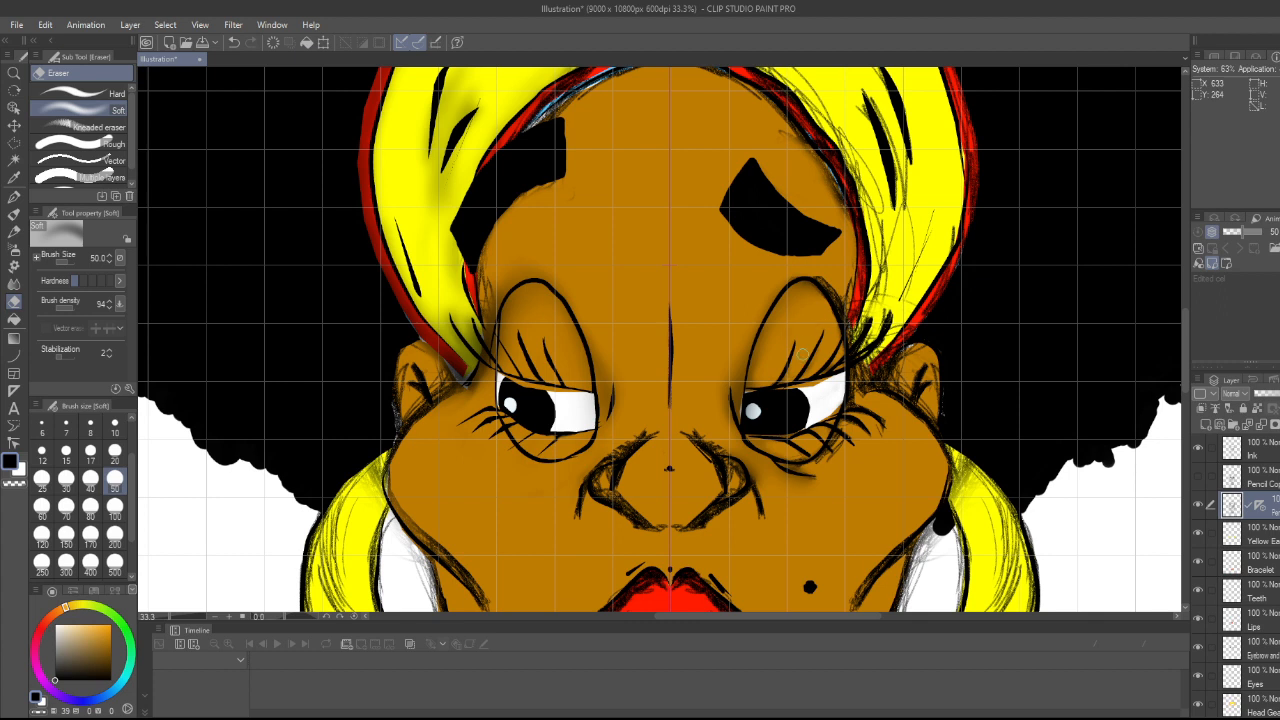
mouse_move(511, 309)
mouse_down()
mouse_move(490, 292)
mouse_move(504, 284)
mouse_up()
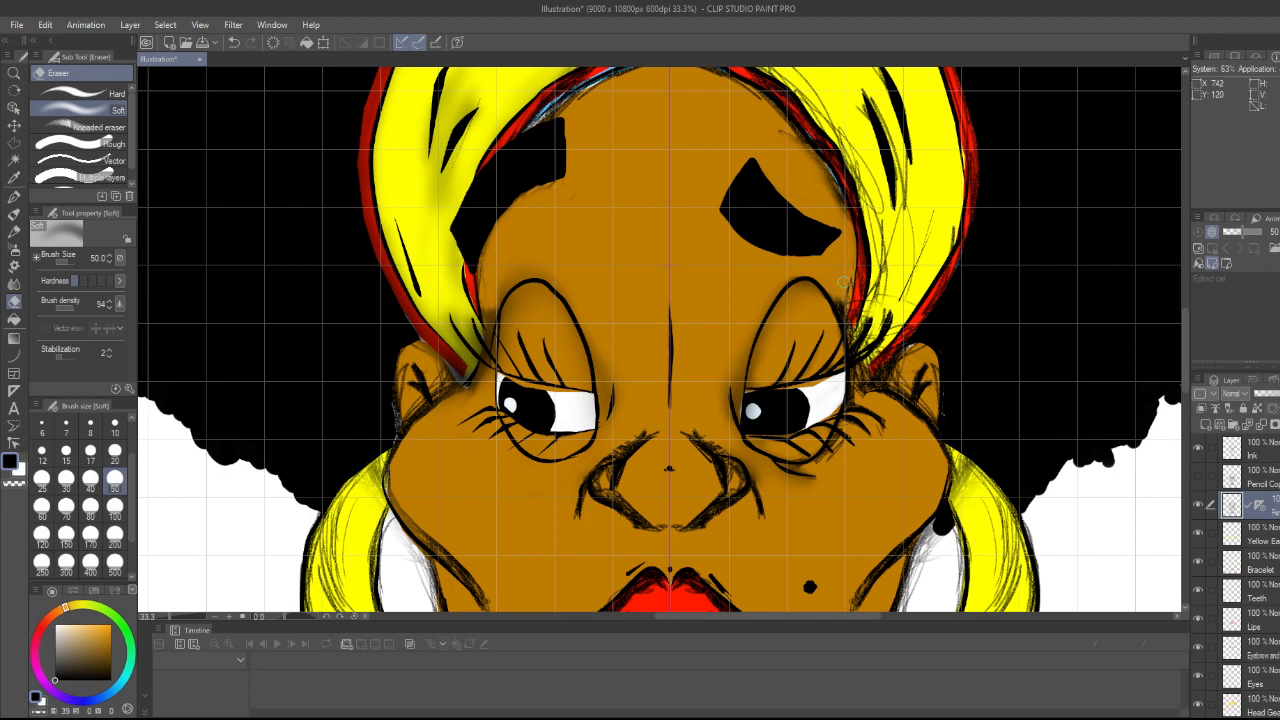
mouse_move(842, 218)
mouse_down()
mouse_move(775, 126)
mouse_move(830, 178)
mouse_move(842, 222)
mouse_up()
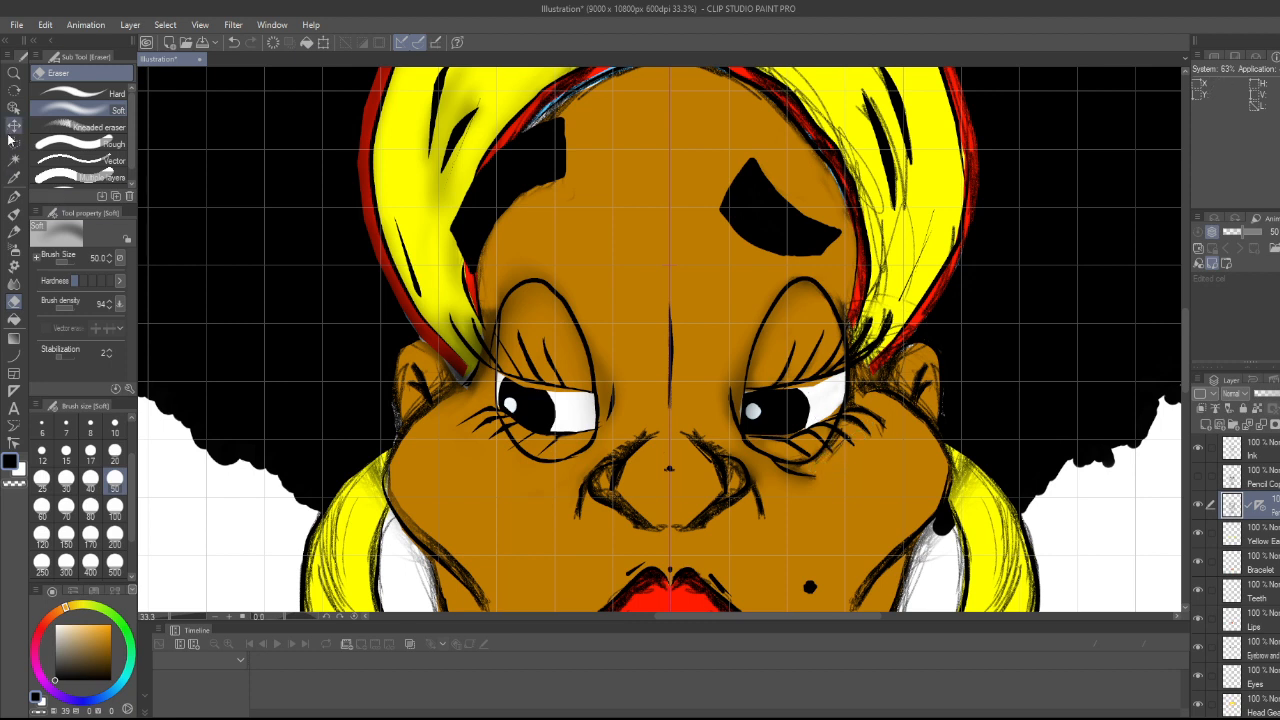
- Blur the remaining pencil marks beneath and around the right-hand eye at size 200
click(14, 284)
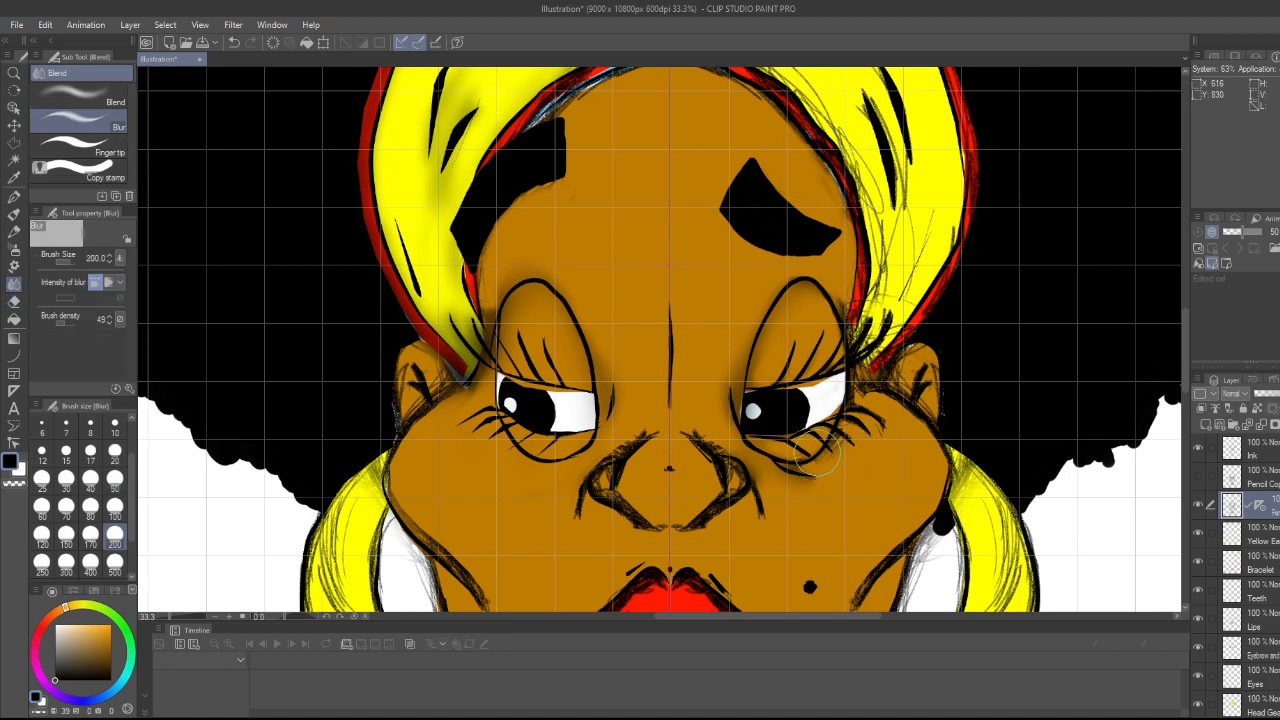
mouse_move(817, 452)
mouse_down()
mouse_move(852, 431)
mouse_move(829, 453)
mouse_move(864, 443)
mouse_move(822, 463)
mouse_move(776, 443)
mouse_move(870, 410)
mouse_move(837, 425)
mouse_move(876, 438)
mouse_move(856, 406)
mouse_move(899, 441)
mouse_move(870, 465)
mouse_move(794, 484)
mouse_move(824, 353)
mouse_move(812, 390)
mouse_up()
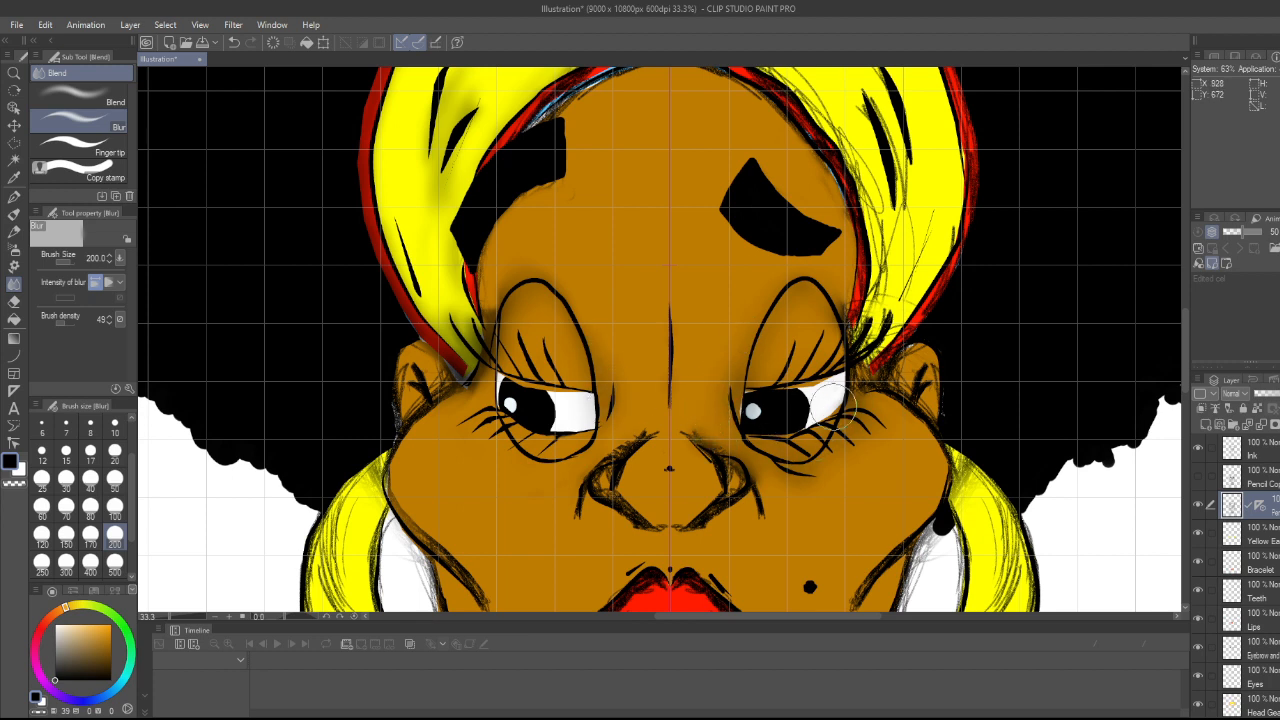
scroll(882, 403, down, 4)
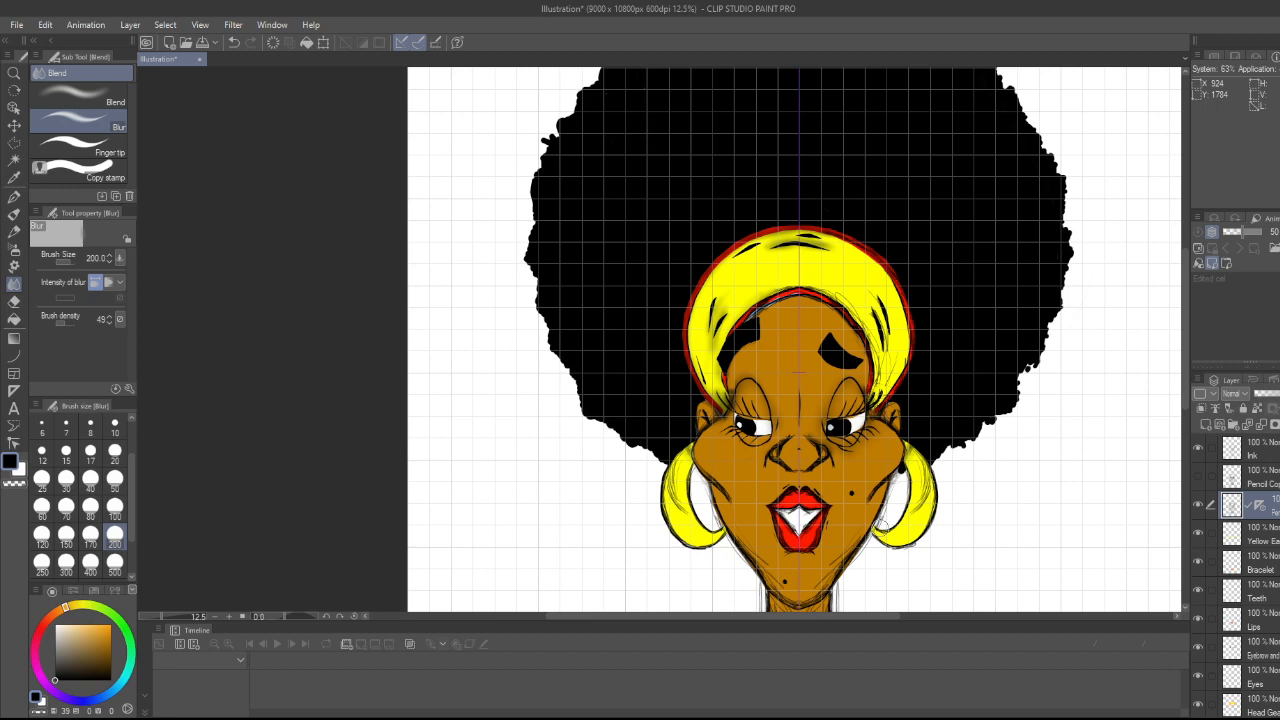
scroll(882, 522, up, 2)
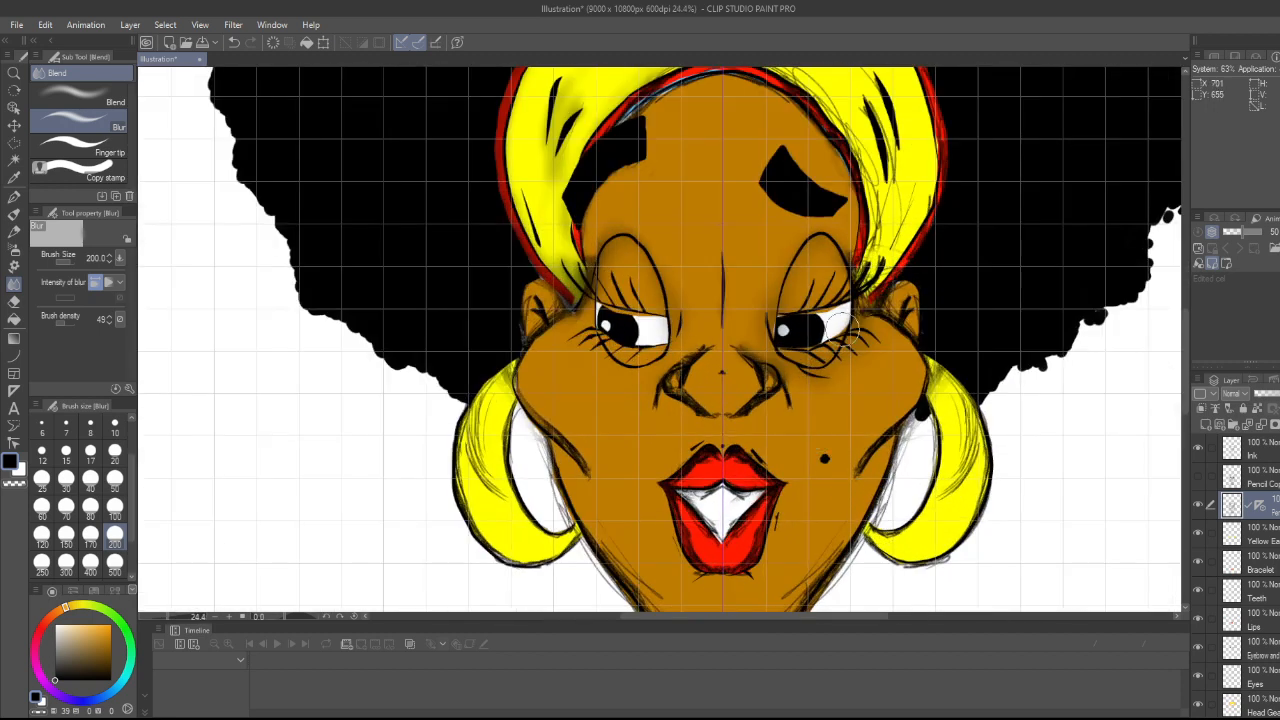
scroll(842, 330, up, 5)
scroll(760, 408, down, 5)
scroll(760, 408, down, 5)
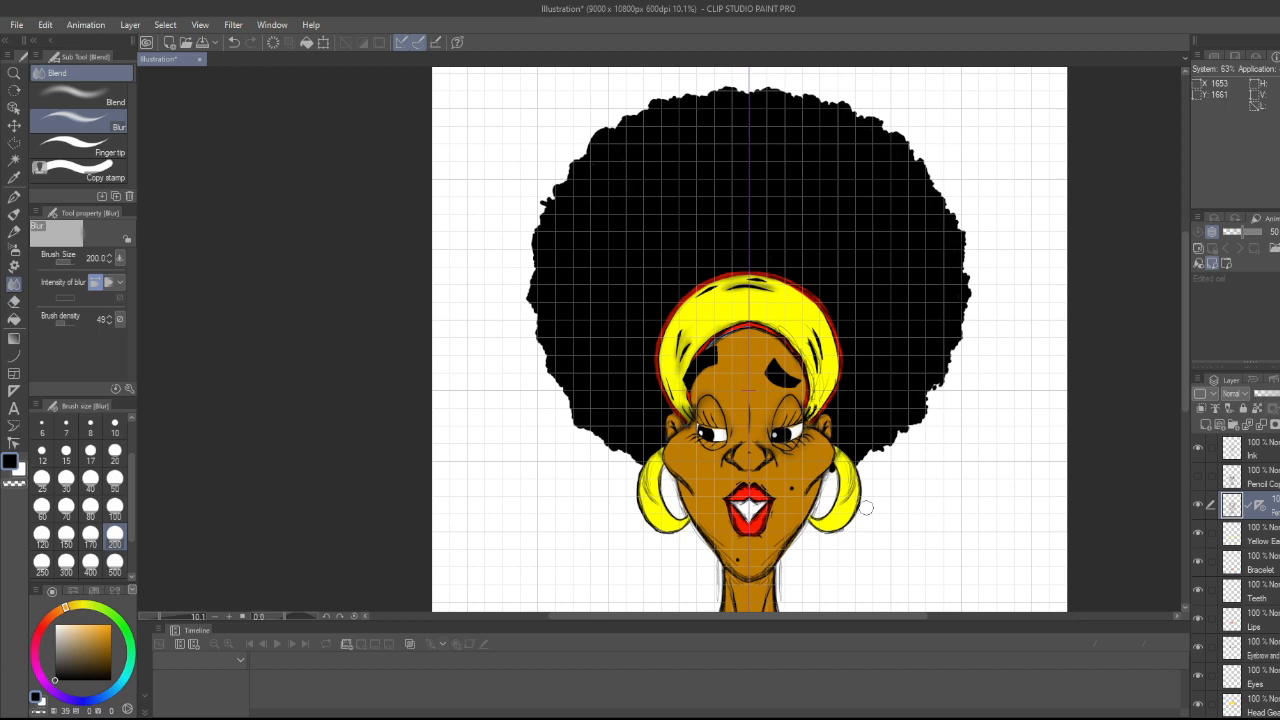
- Erase the sketch scribbles between the right-hand eye's outer lashes over the headband with the size 50 soft eraser
scroll(866, 508, up, 8)
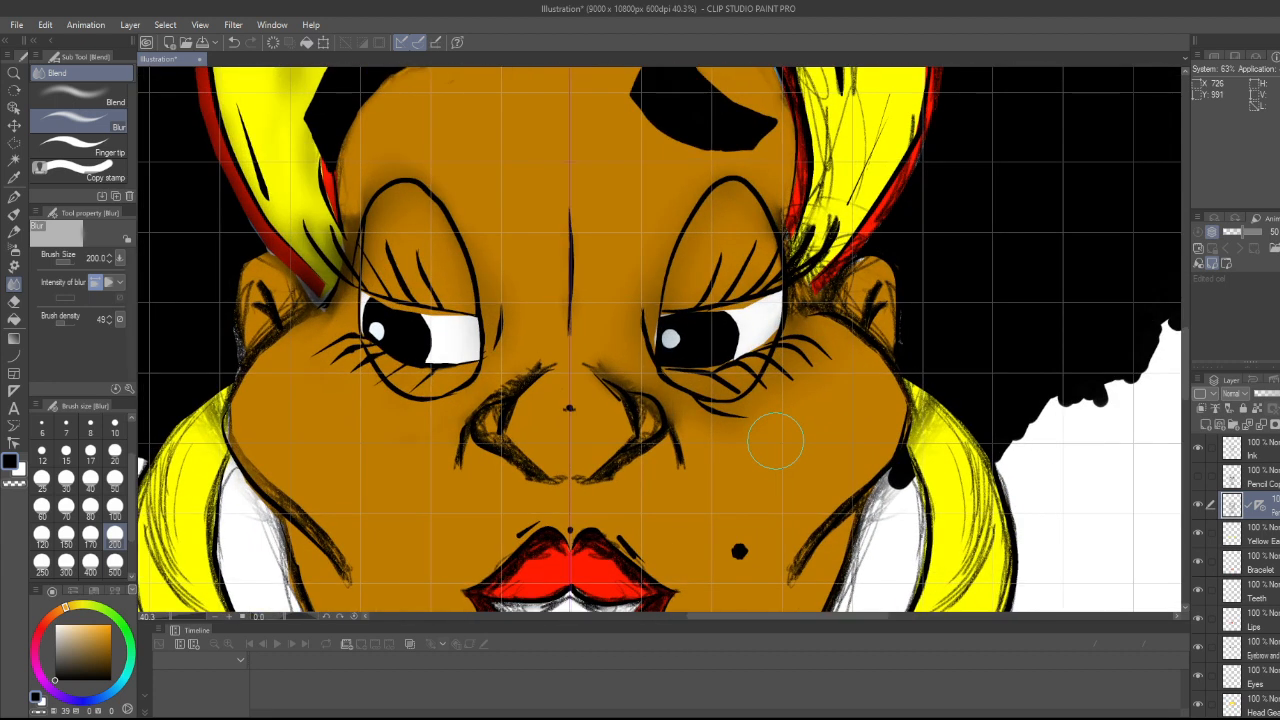
key(e)
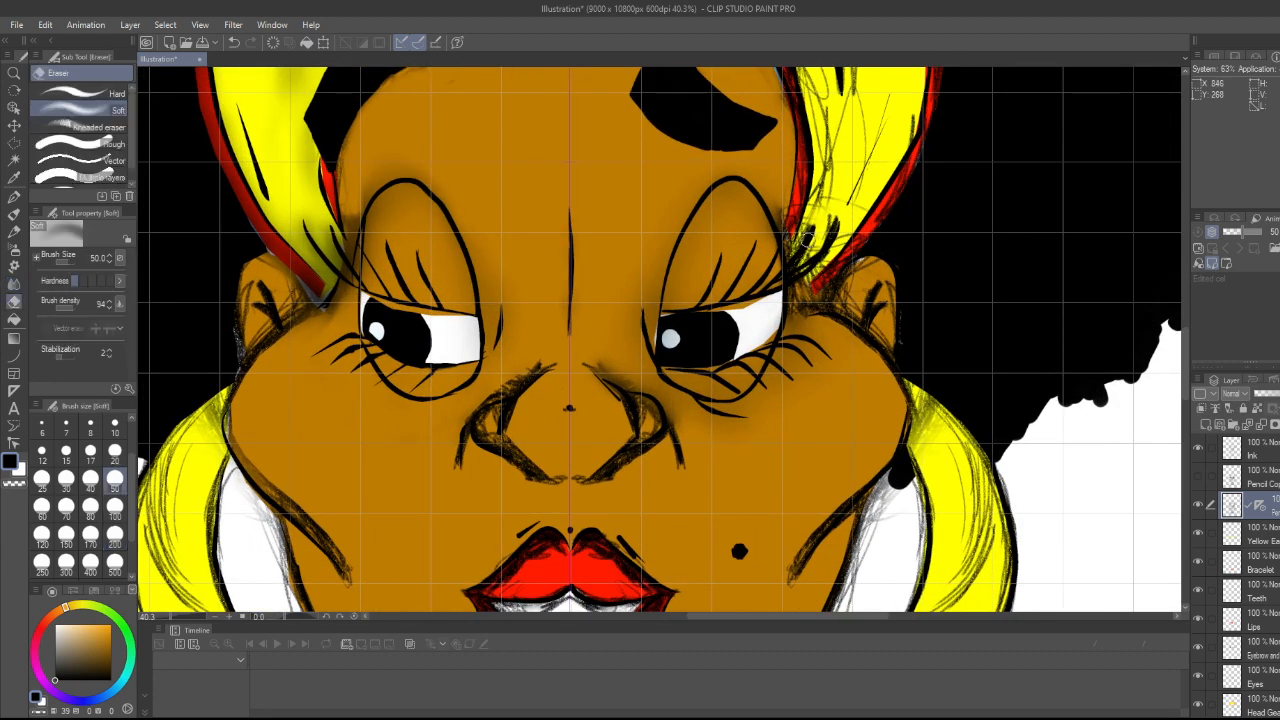
mouse_move(807, 240)
mouse_down()
mouse_move(790, 265)
mouse_move(830, 228)
mouse_move(812, 272)
mouse_up()
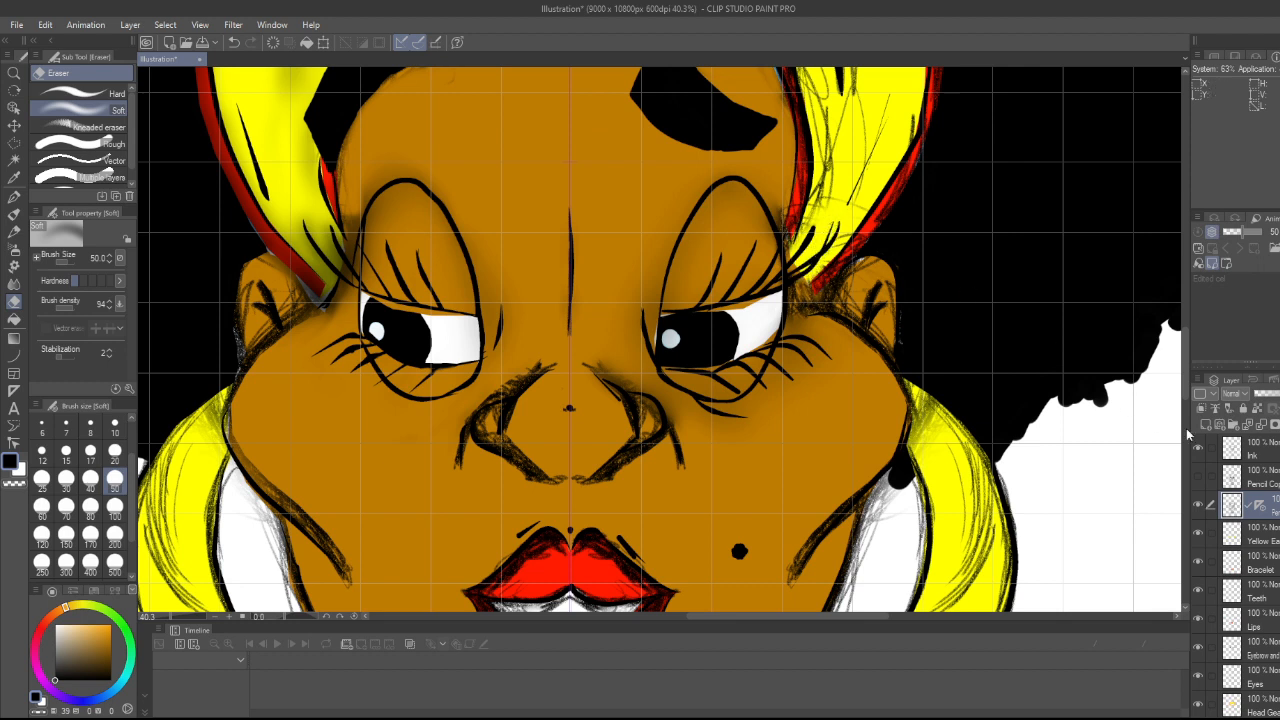
- Delete the extra inked line between the right-hand eye's outer upper lashes on the Ink layer using a polyline selection
click(1270, 456)
key(m)
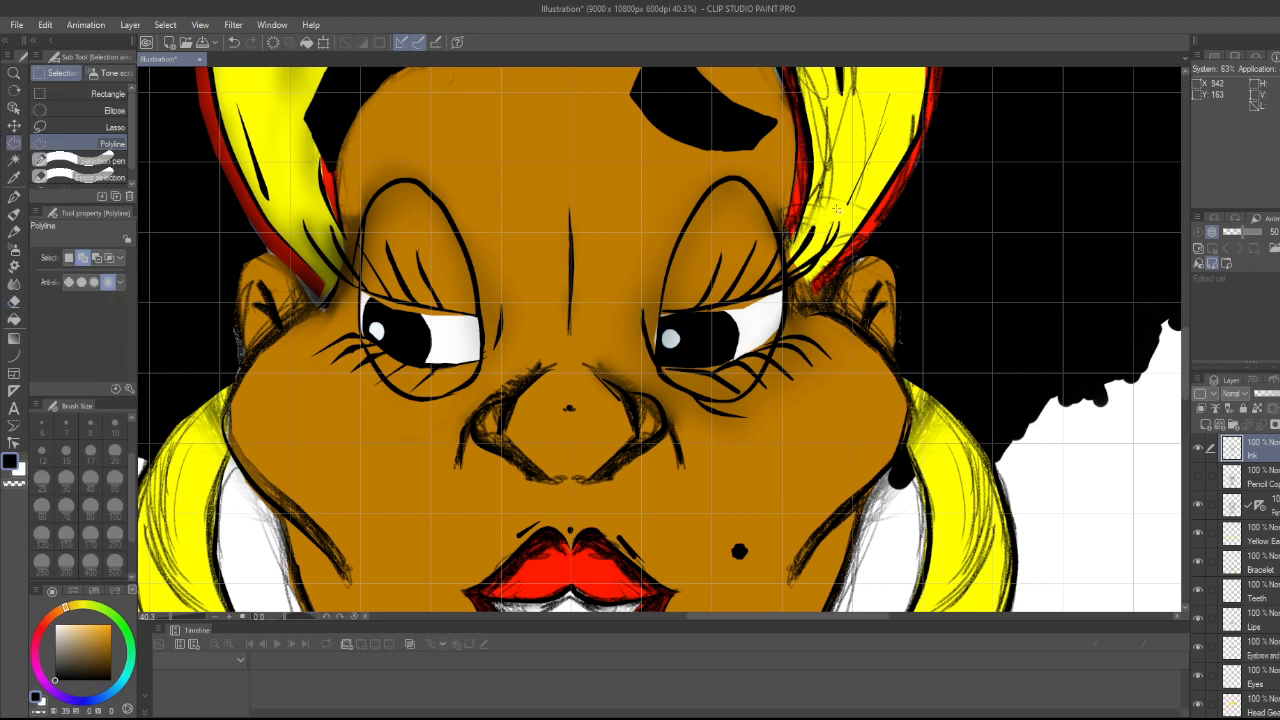
scroll(831, 247, up, 5)
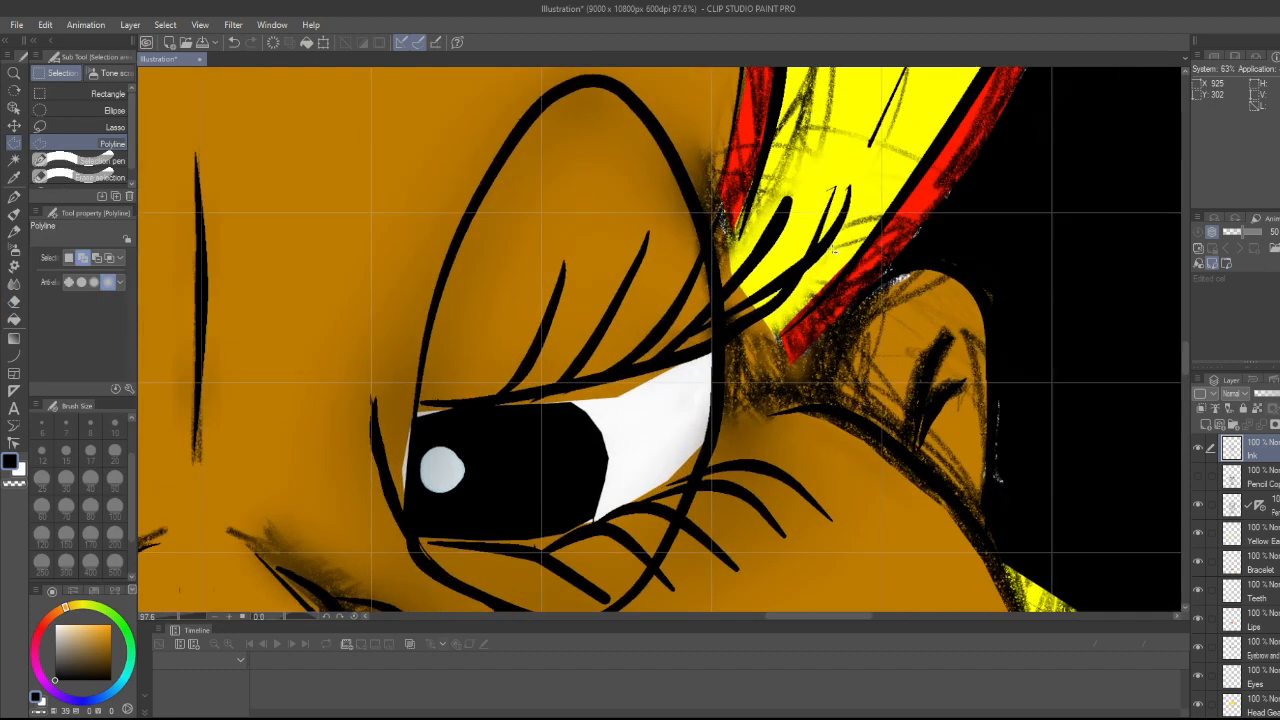
click(715, 332)
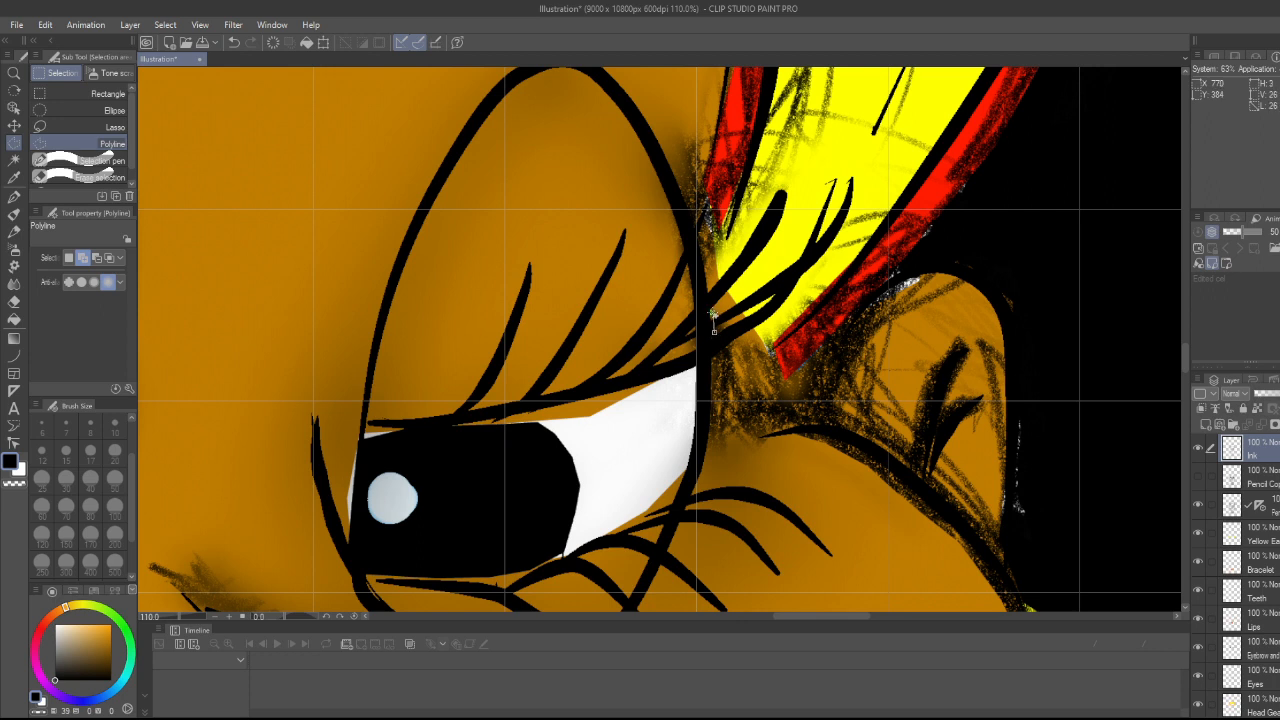
click(785, 247)
click(799, 261)
click(715, 332)
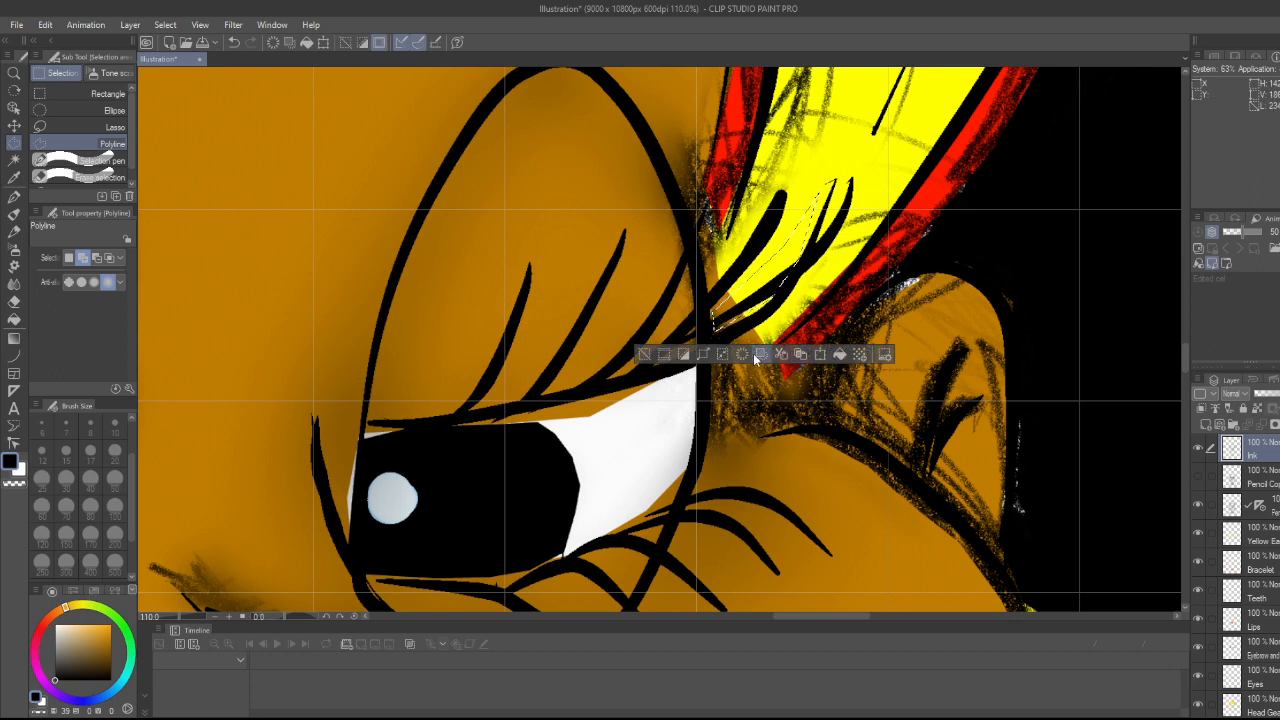
click(759, 355)
click(644, 354)
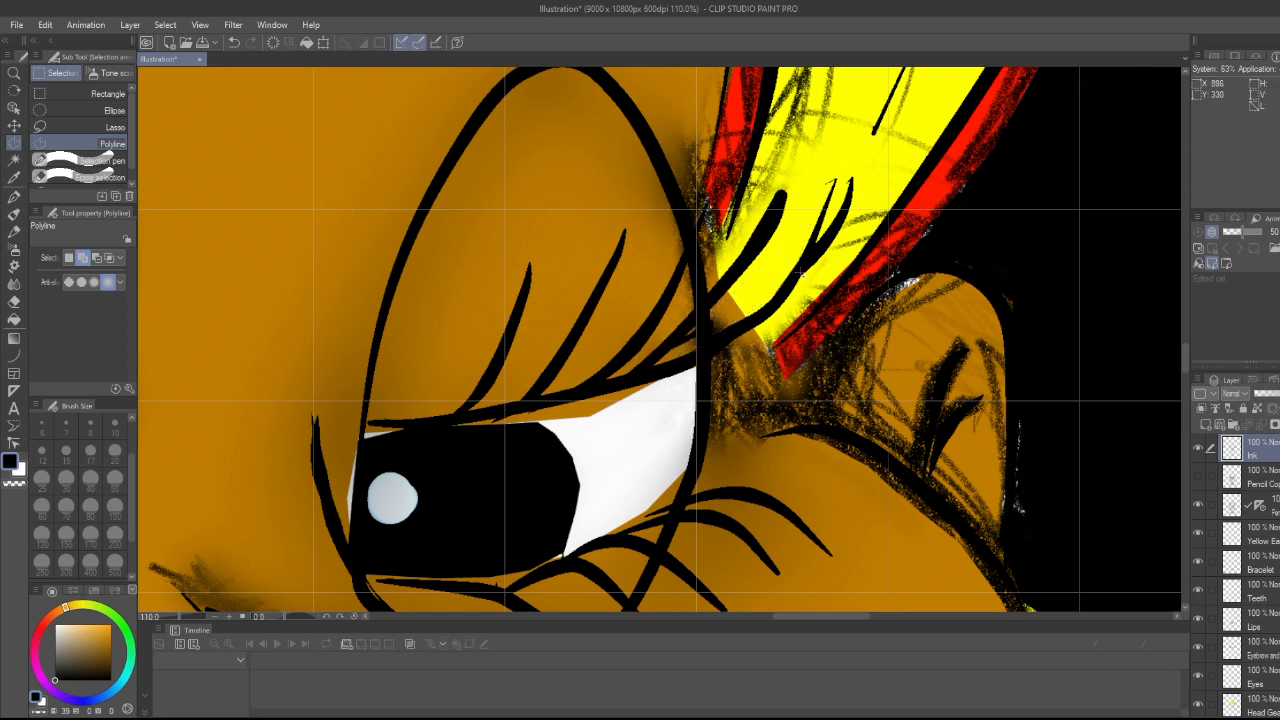
- Delete the forked outermost lash tip over the headband using a polyline selection, and clear the selection
click(797, 284)
click(820, 235)
click(850, 160)
click(797, 284)
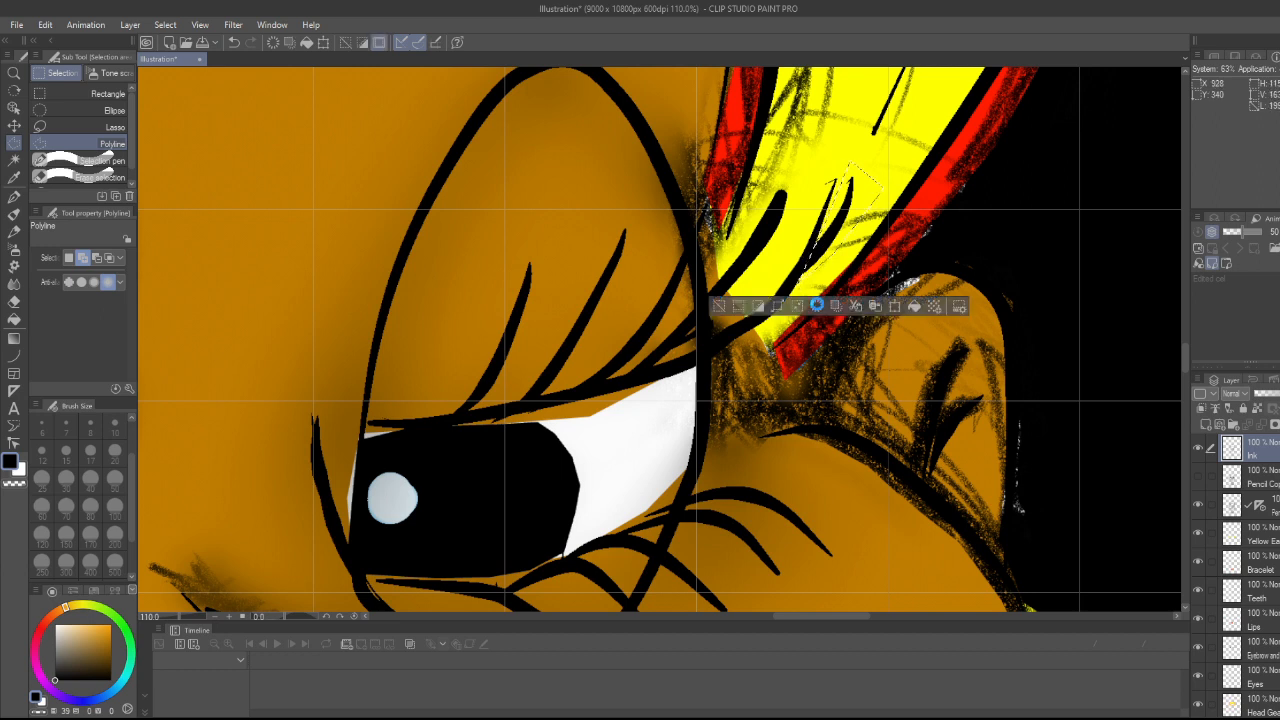
click(818, 308)
click(718, 306)
scroll(772, 314, down, 1)
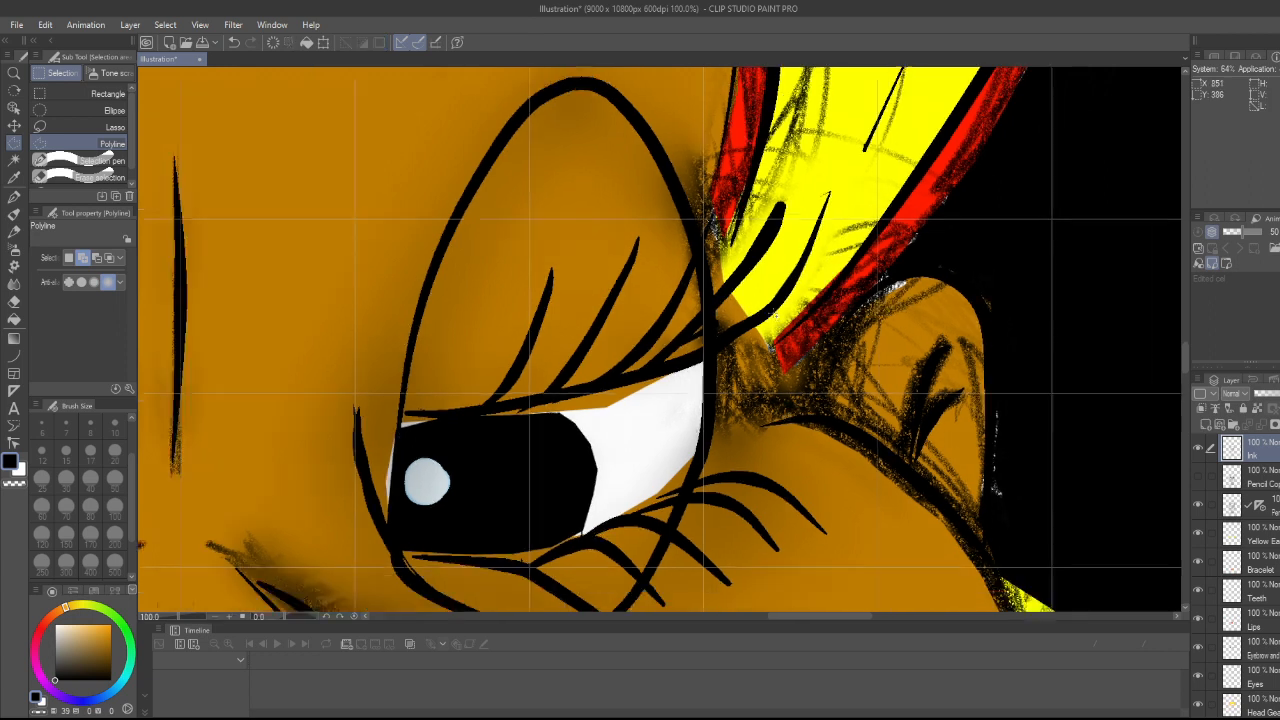
scroll(772, 314, down, 5)
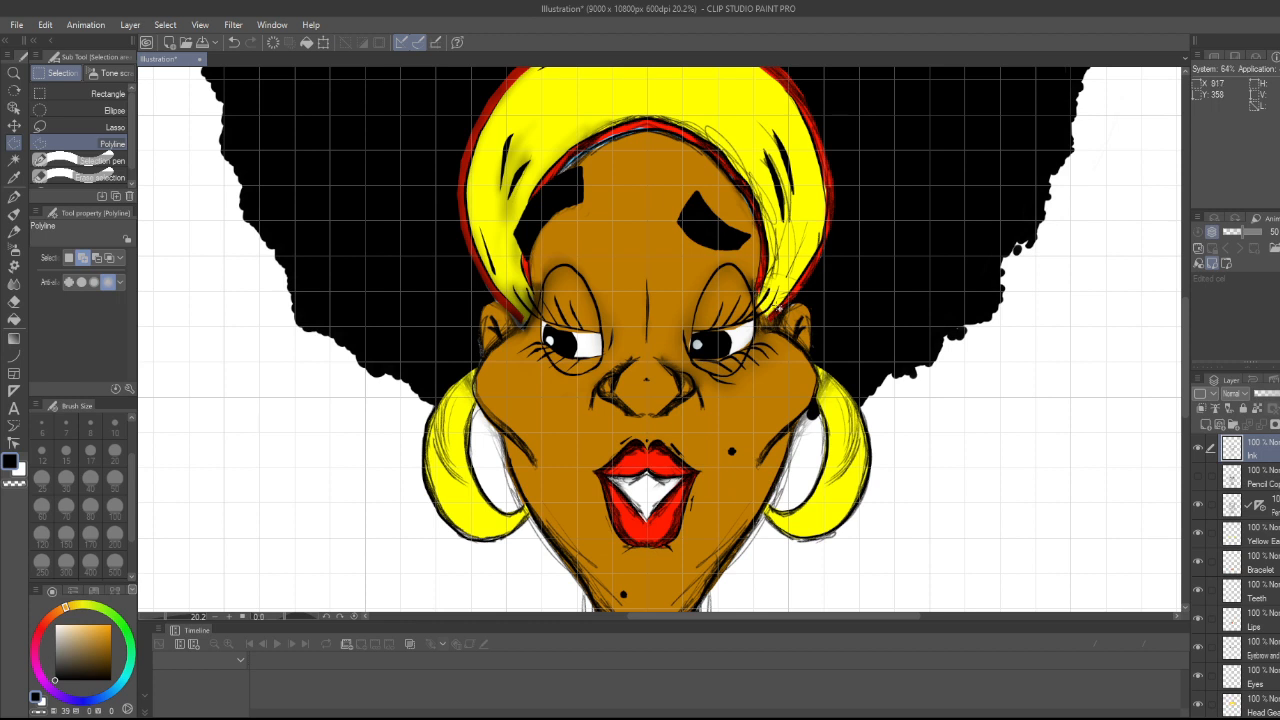
scroll(785, 290, down, 1)
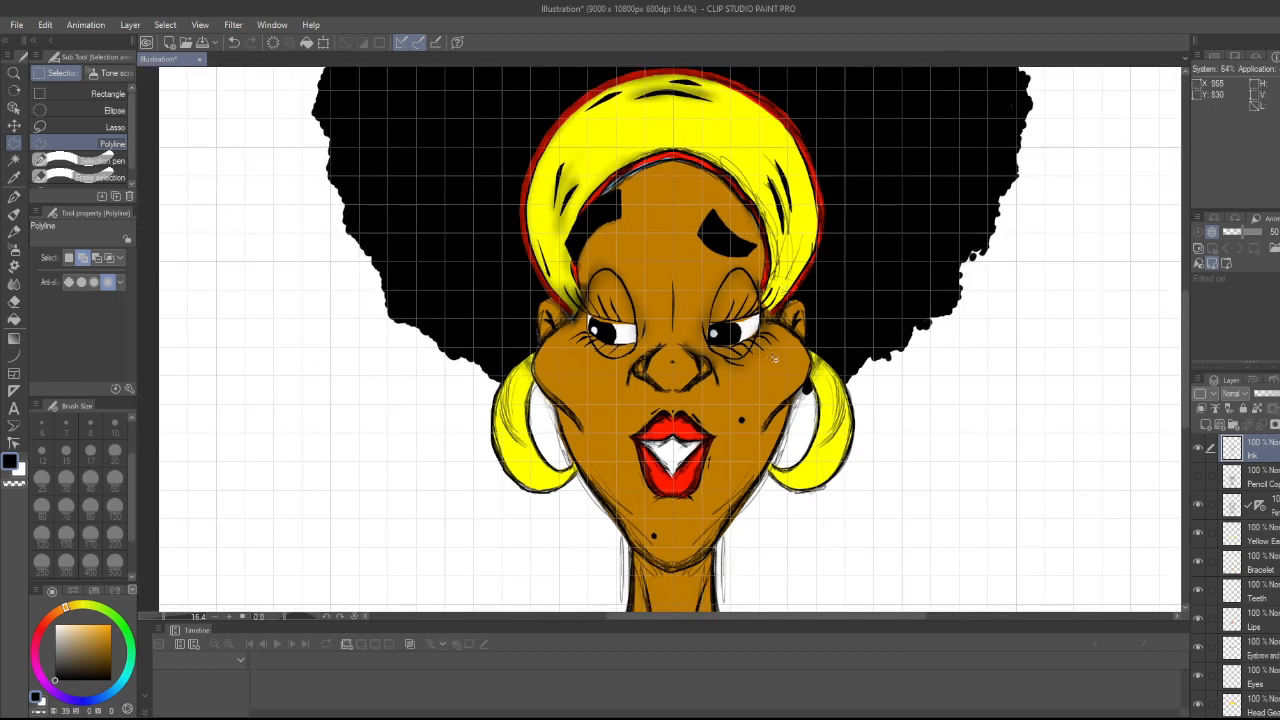
scroll(773, 358, up, 3)
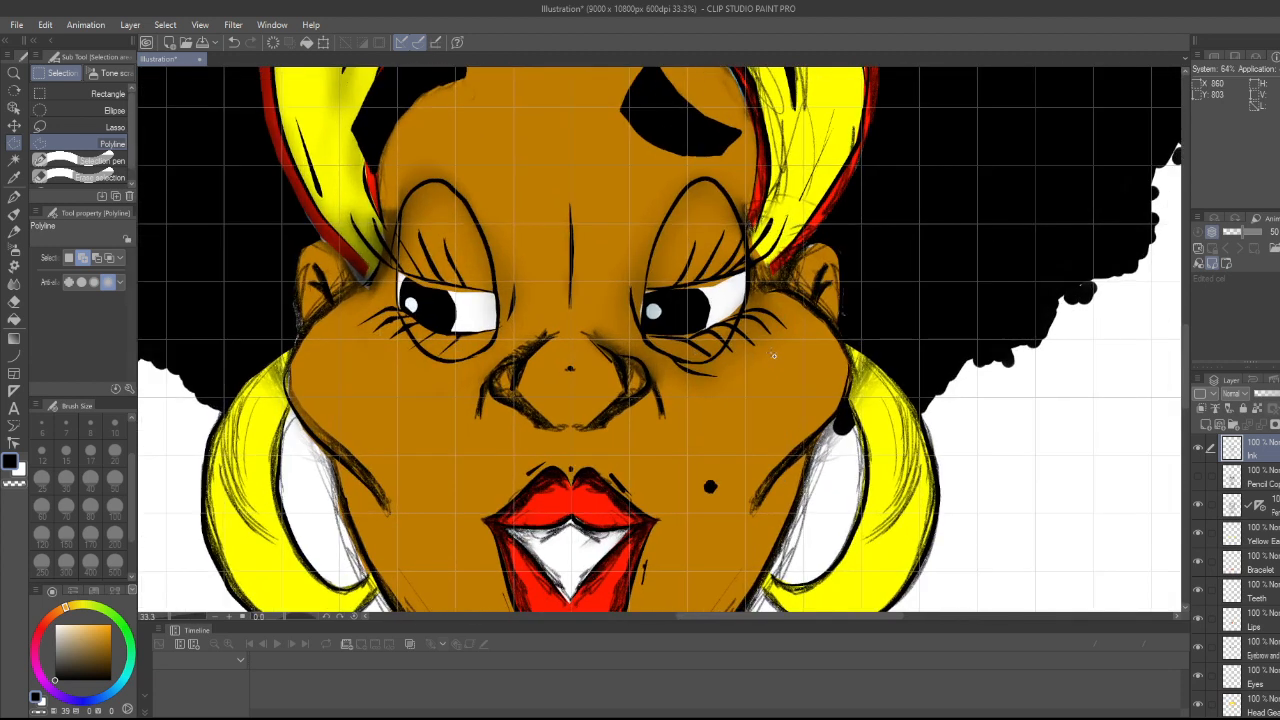
scroll(774, 355, down, 5)
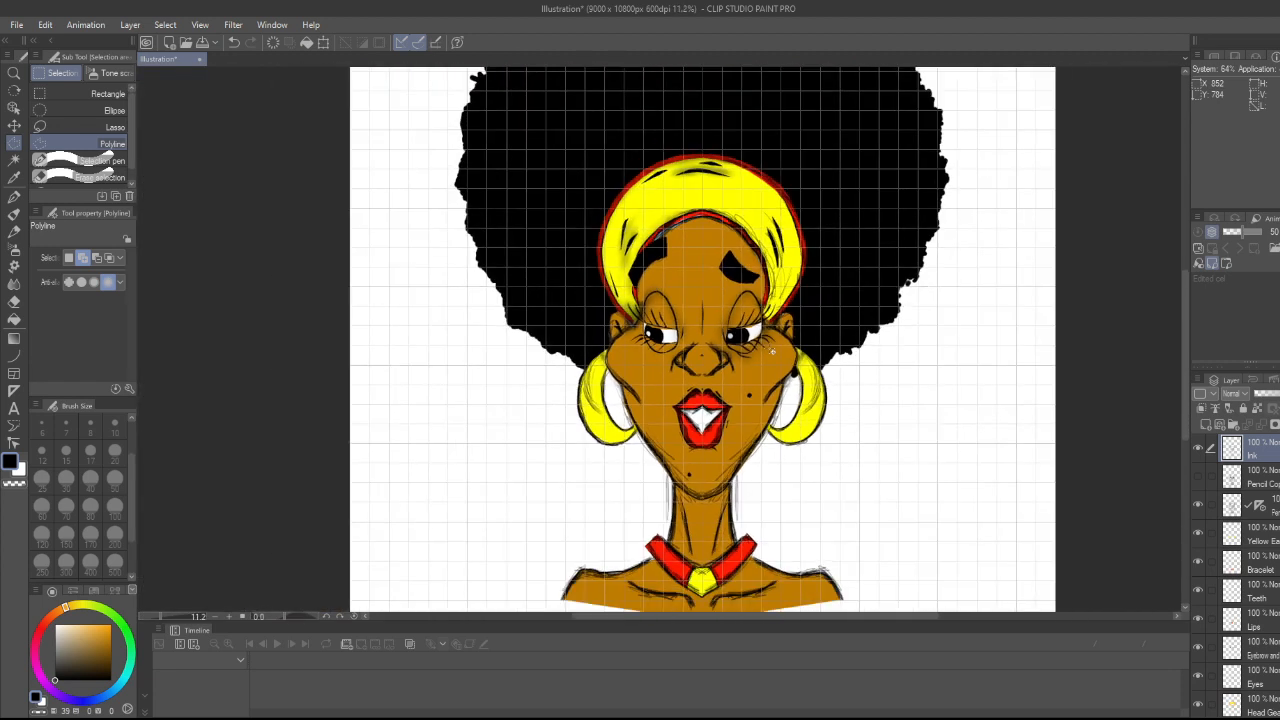
scroll(772, 350, up, 3)
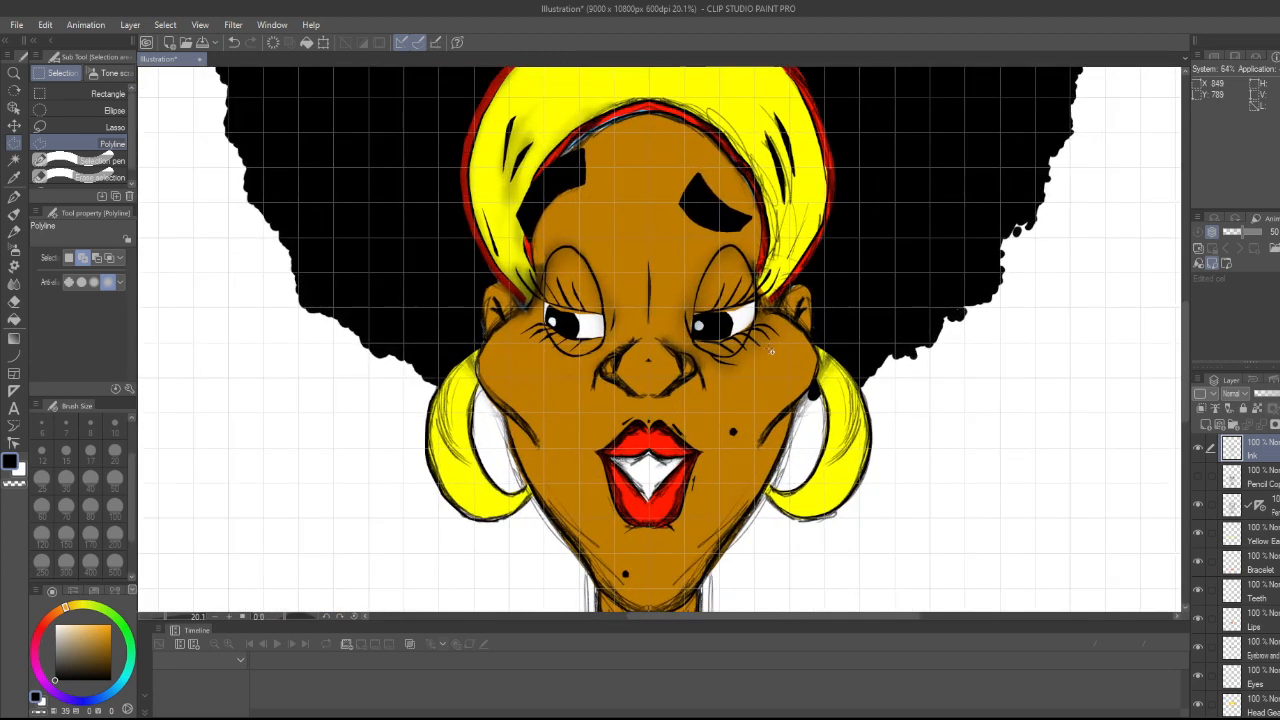
- Blur the pencil marks around the nose and across the headband's inner trim, right-hand side and top folds on the pencil layer at size 200
click(14, 284)
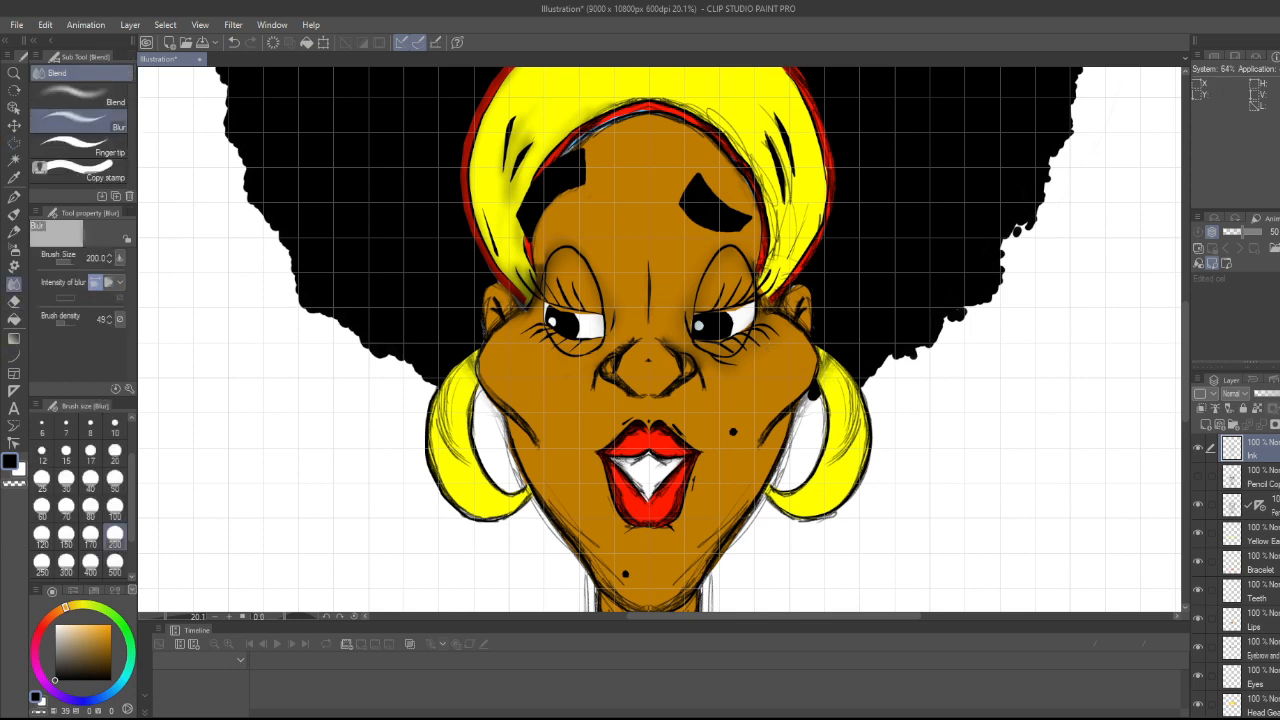
click(1250, 505)
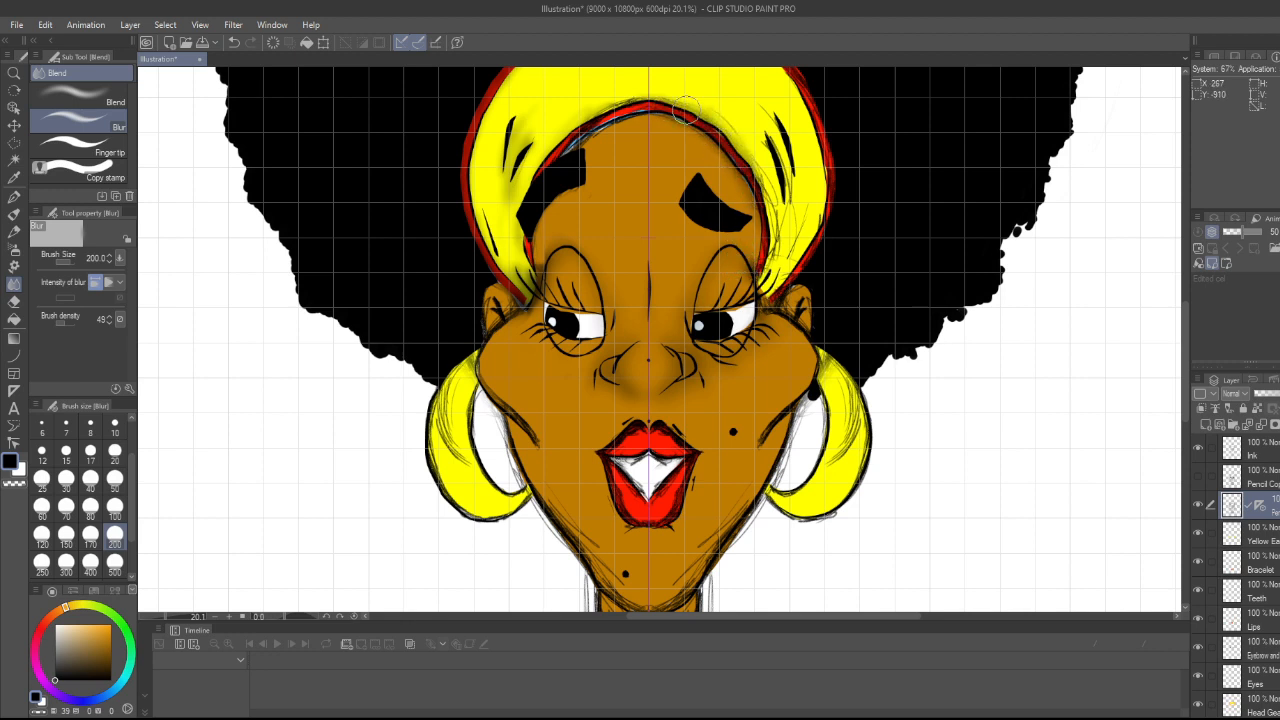
mouse_move(632, 106)
mouse_down()
mouse_move(576, 136)
mouse_move(572, 156)
mouse_move(568, 134)
mouse_move(573, 173)
mouse_move(551, 196)
mouse_move(578, 185)
mouse_move(568, 191)
mouse_move(572, 160)
mouse_move(529, 186)
mouse_up()
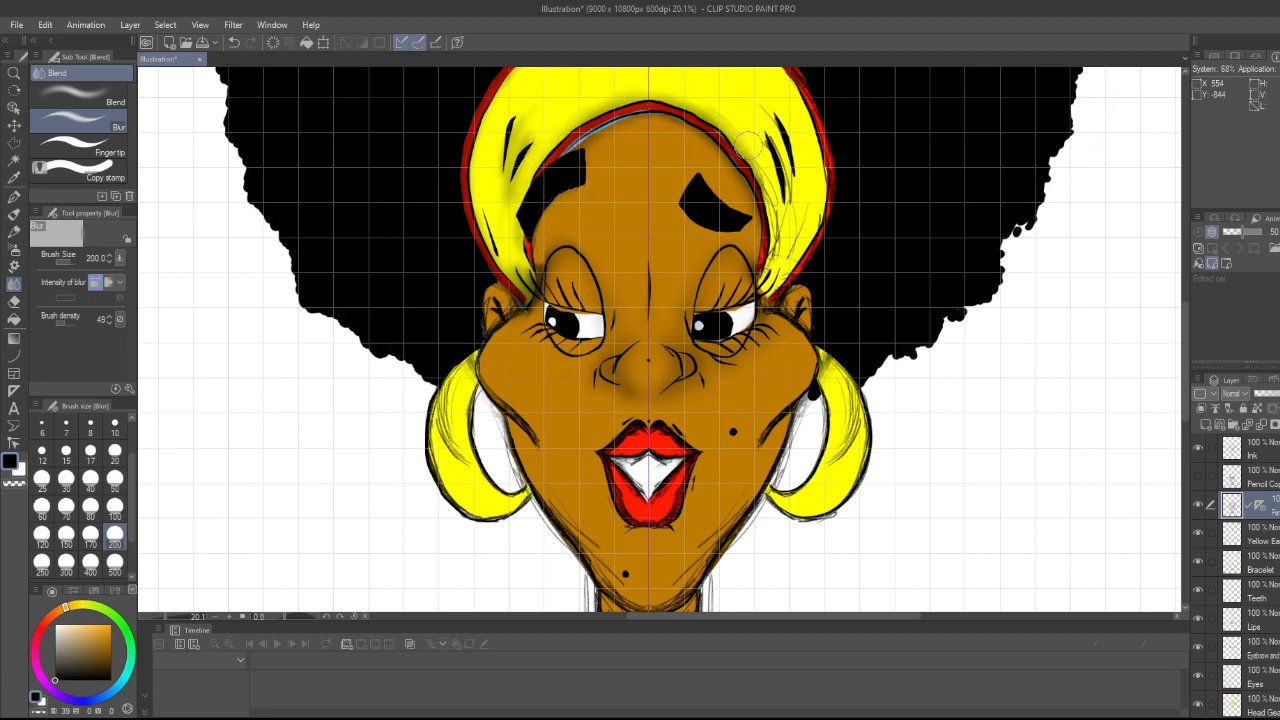
mouse_move(748, 146)
mouse_down()
mouse_move(756, 185)
mouse_move(793, 202)
mouse_move(767, 104)
mouse_up()
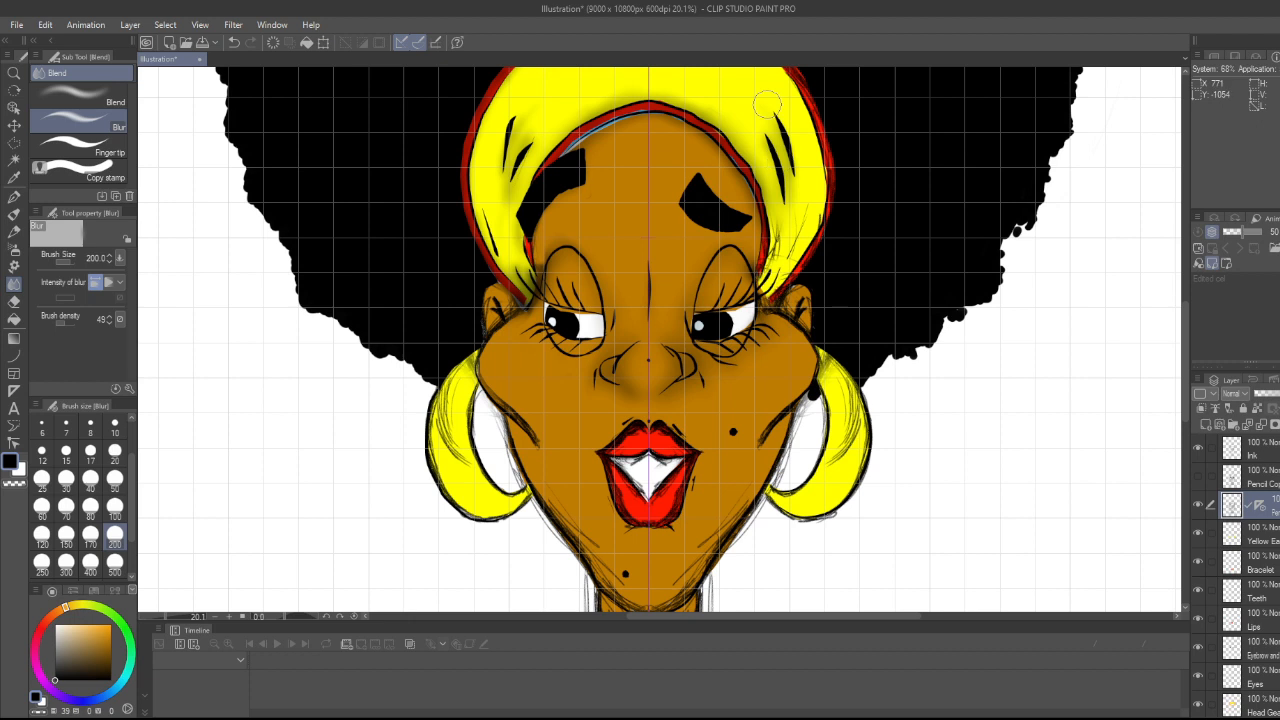
mouse_move(797, 213)
mouse_down()
mouse_move(783, 262)
mouse_move(809, 246)
mouse_move(803, 266)
mouse_move(830, 163)
mouse_move(801, 78)
mouse_move(784, 73)
mouse_move(832, 204)
mouse_move(819, 240)
mouse_move(810, 200)
mouse_move(764, 254)
mouse_move(765, 175)
mouse_move(750, 235)
mouse_move(748, 178)
mouse_up()
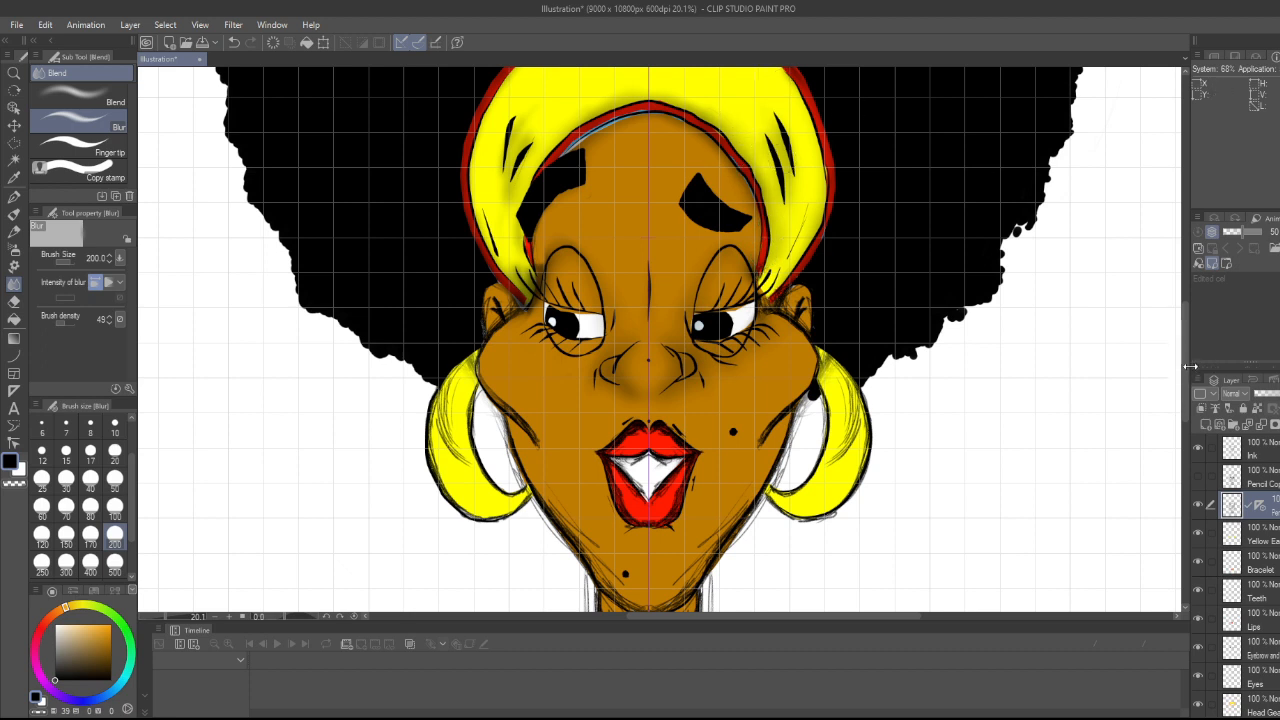
drag(1184, 369, 1186, 329)
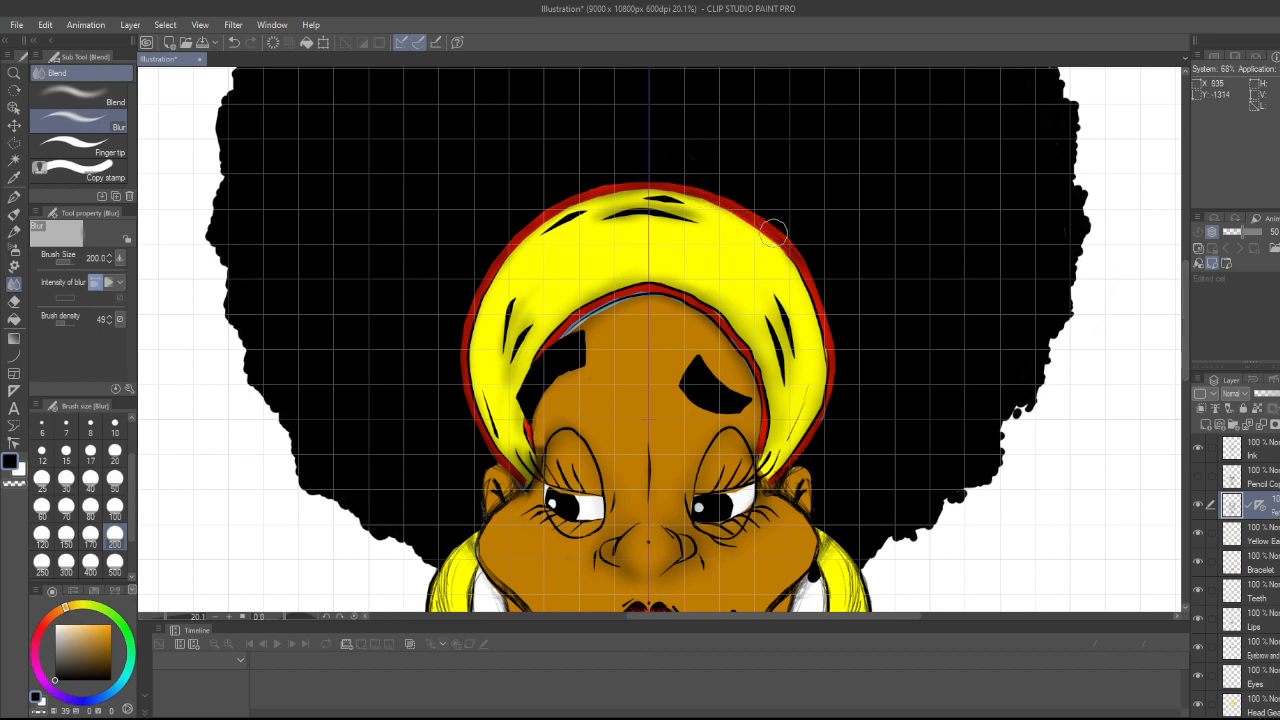
mouse_move(650, 200)
mouse_down()
mouse_move(595, 204)
mouse_move(616, 205)
mouse_up()
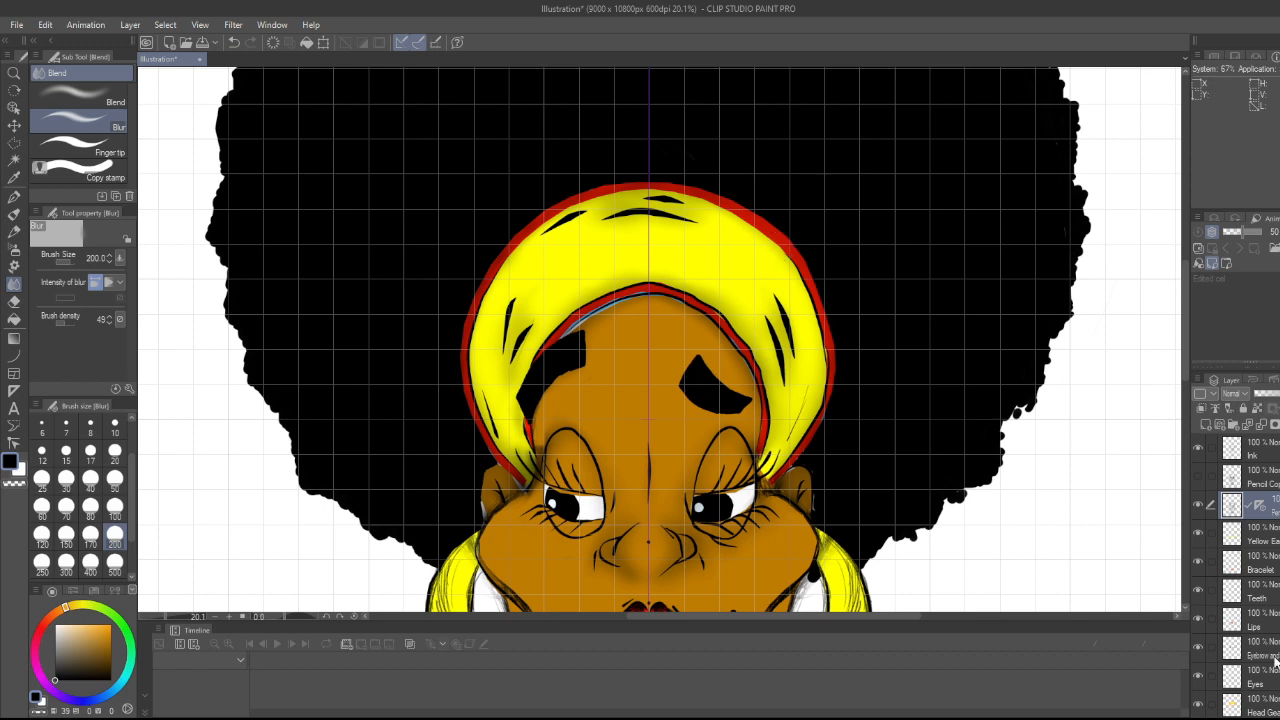
- Pick the trim's red on the Head Gear layer and fill the blue slivers along the inner trim's upper left-hand part
click(1264, 701)
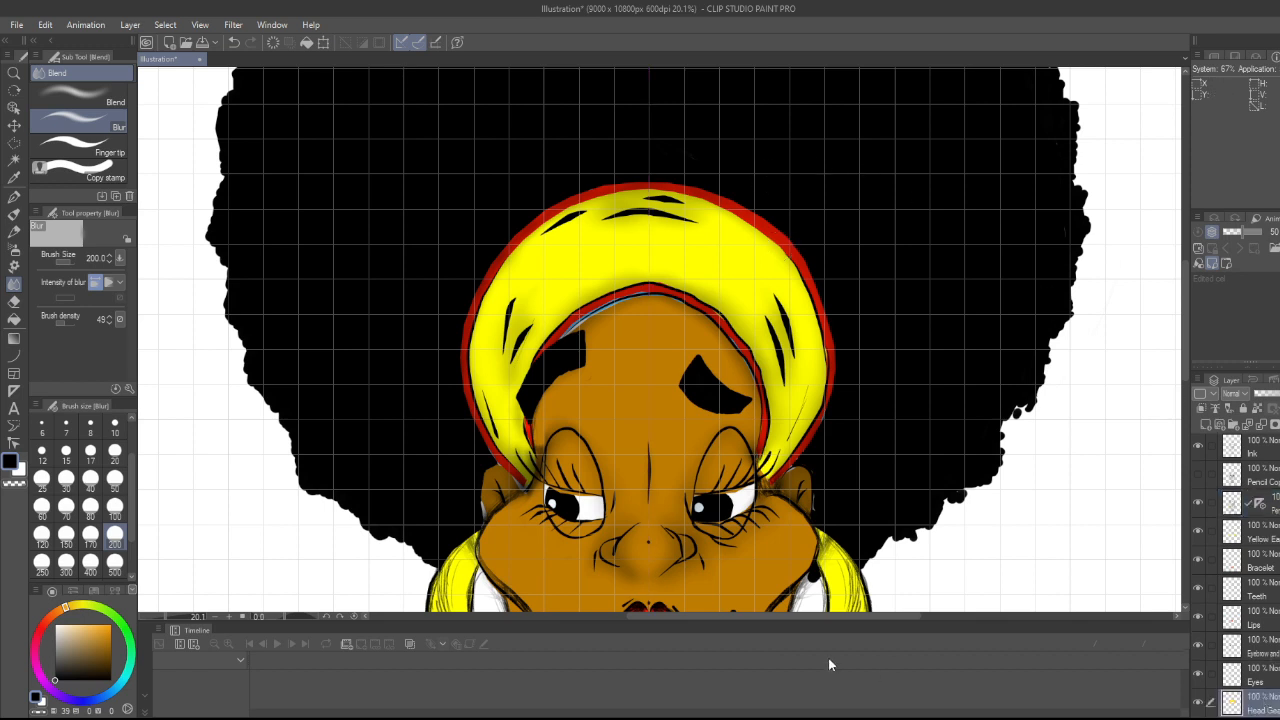
key(i)
click(634, 286)
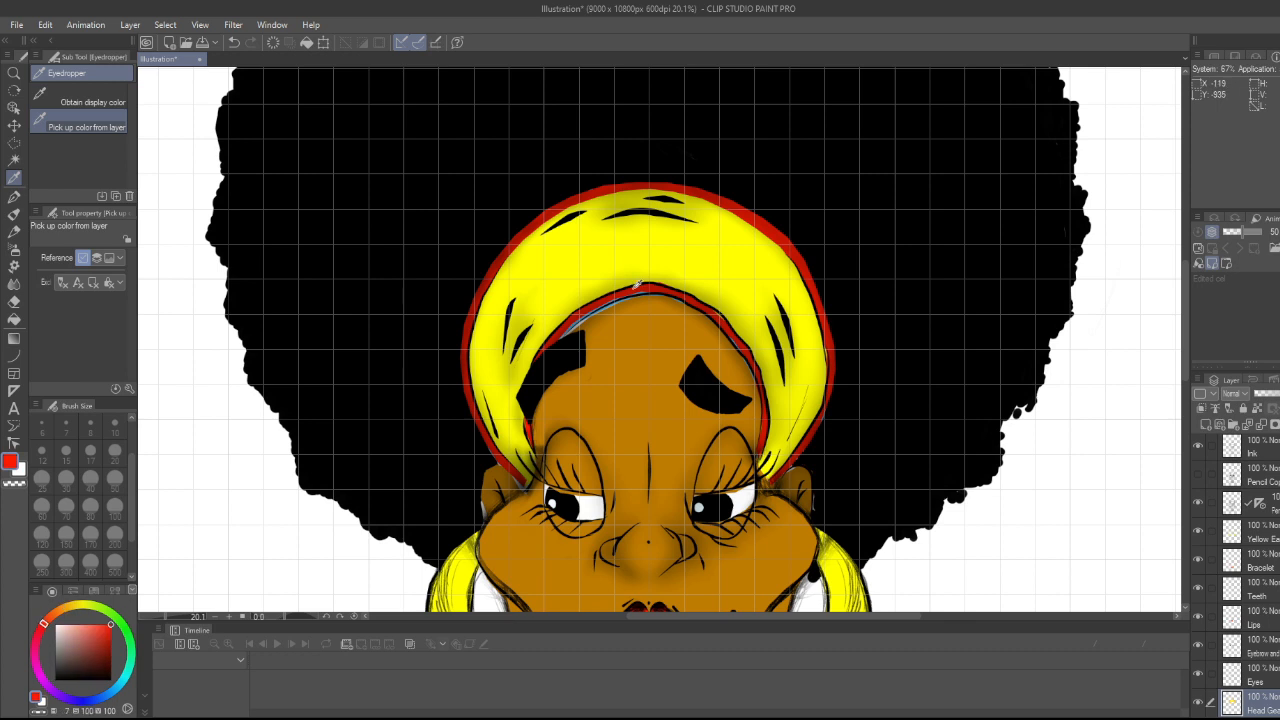
key(g)
key(g)
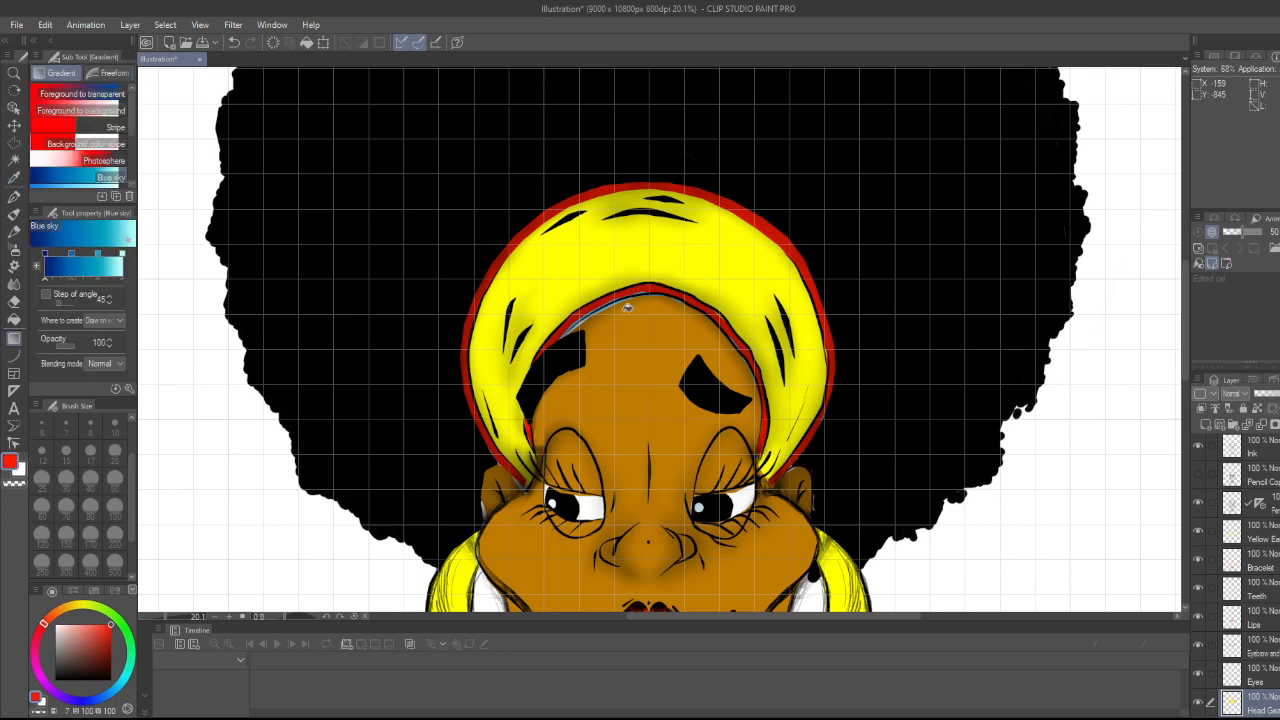
scroll(596, 323, up, 3)
scroll(596, 323, up, 3)
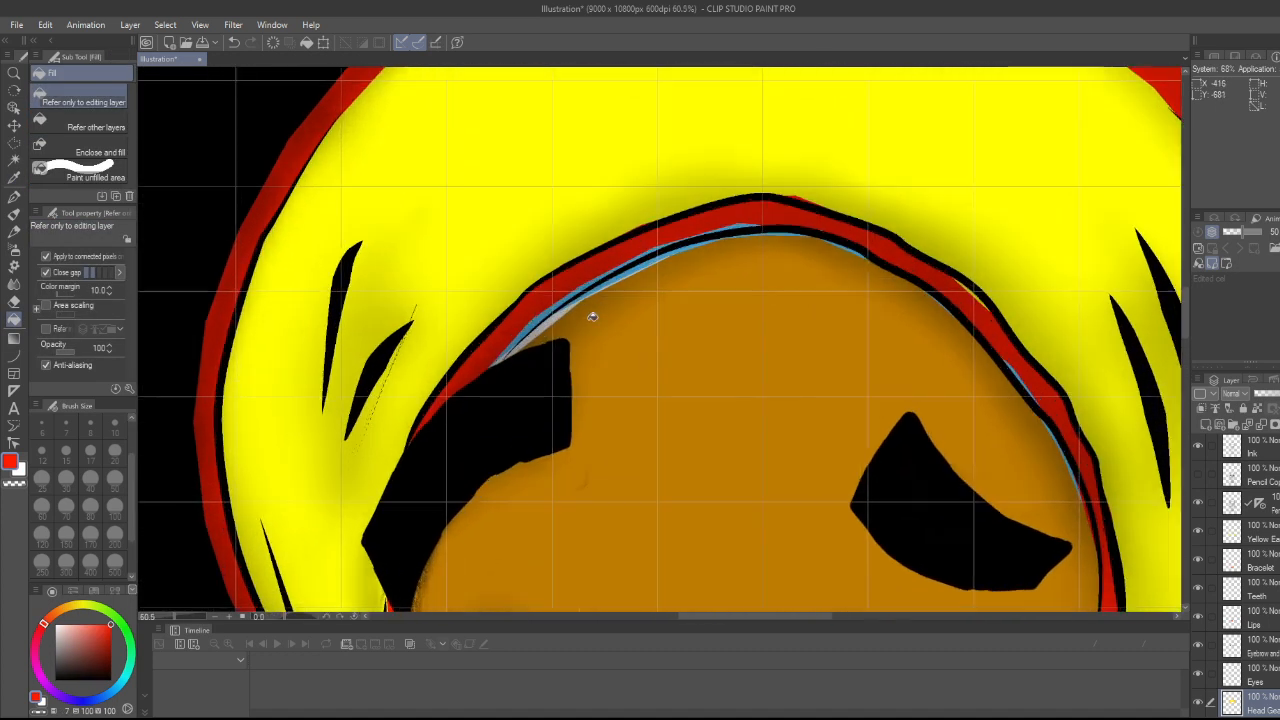
click(581, 287)
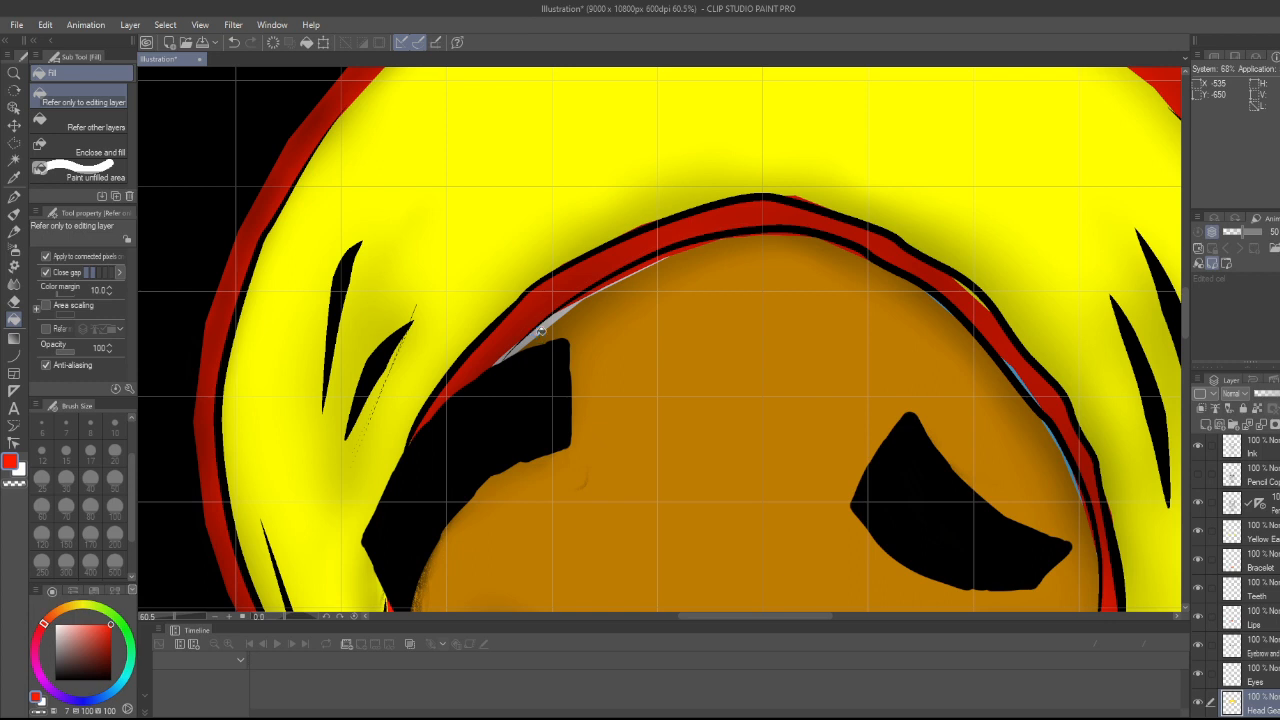
- Try a red fill in the grey gap above the left-hand eyebrow, undo it, and fill the inner trim's right-hand blue slivers with red
click(540, 330)
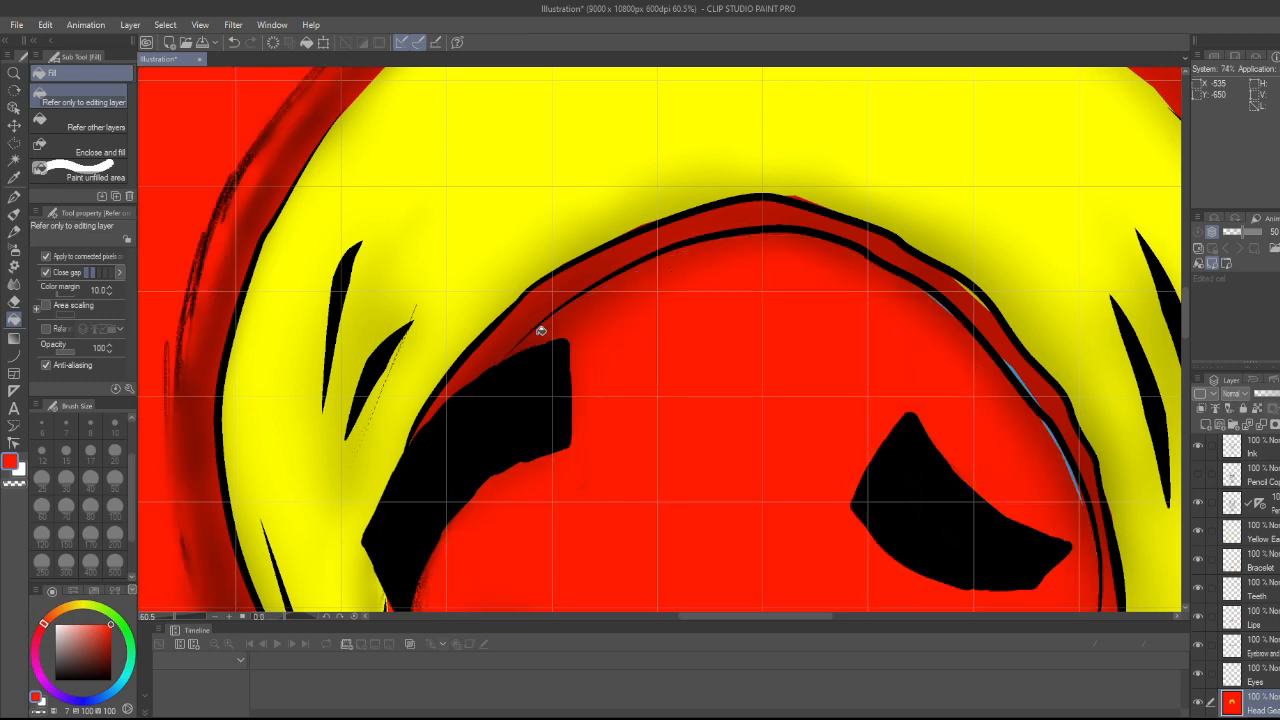
key(ctrl+z)
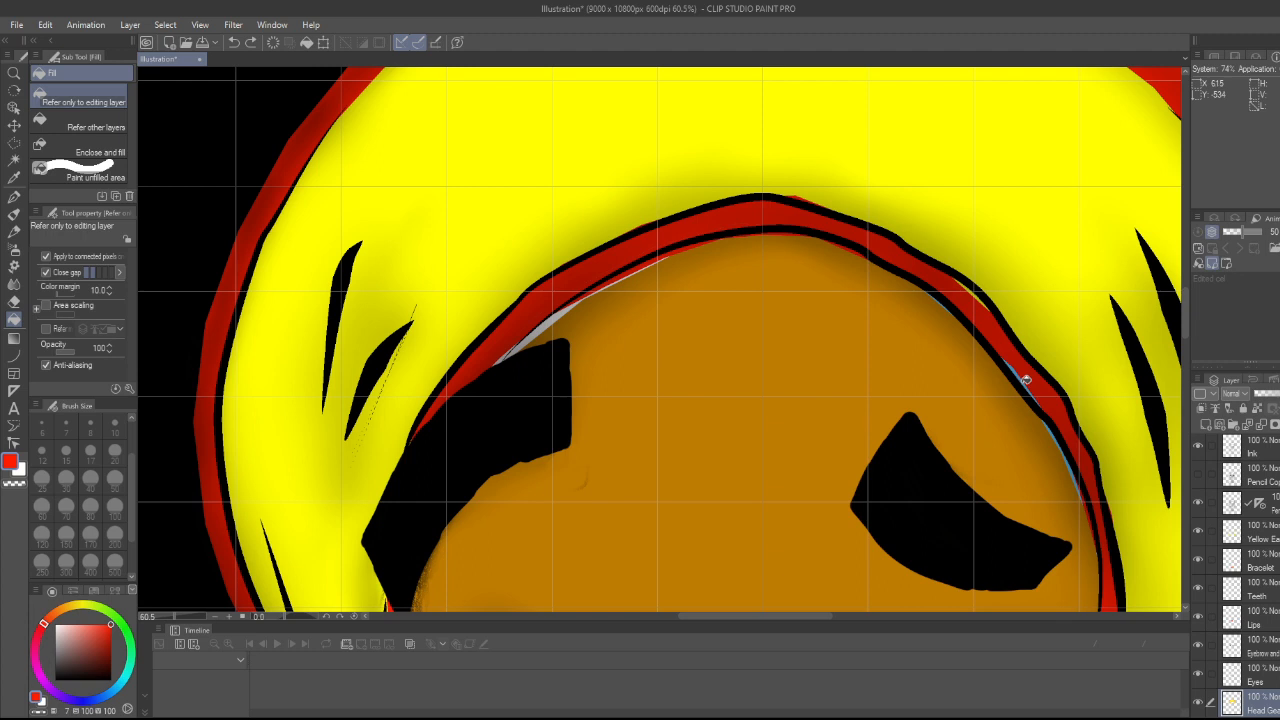
click(1026, 379)
scroll(874, 378, down, 3)
scroll(829, 391, up, 4)
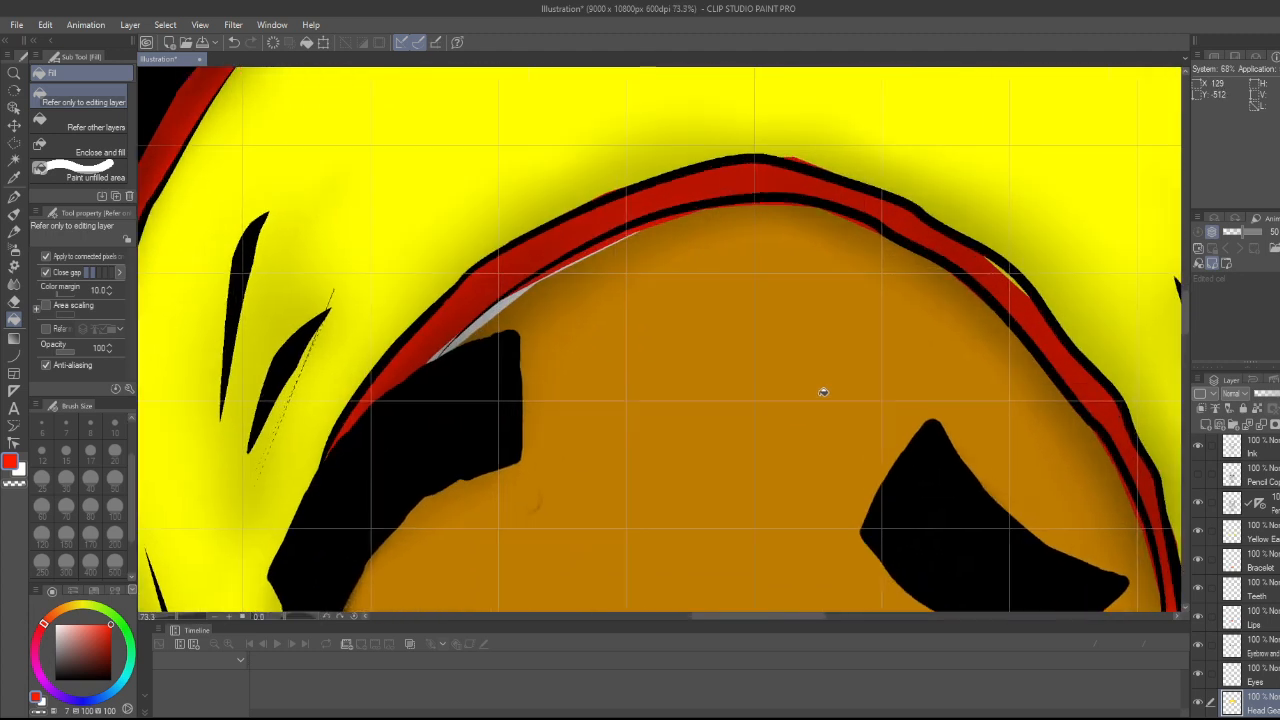
- Fill the grey gap between the inner trim and the left-hand eyebrow with red using a polyline selection, and clear the selection
key(m)
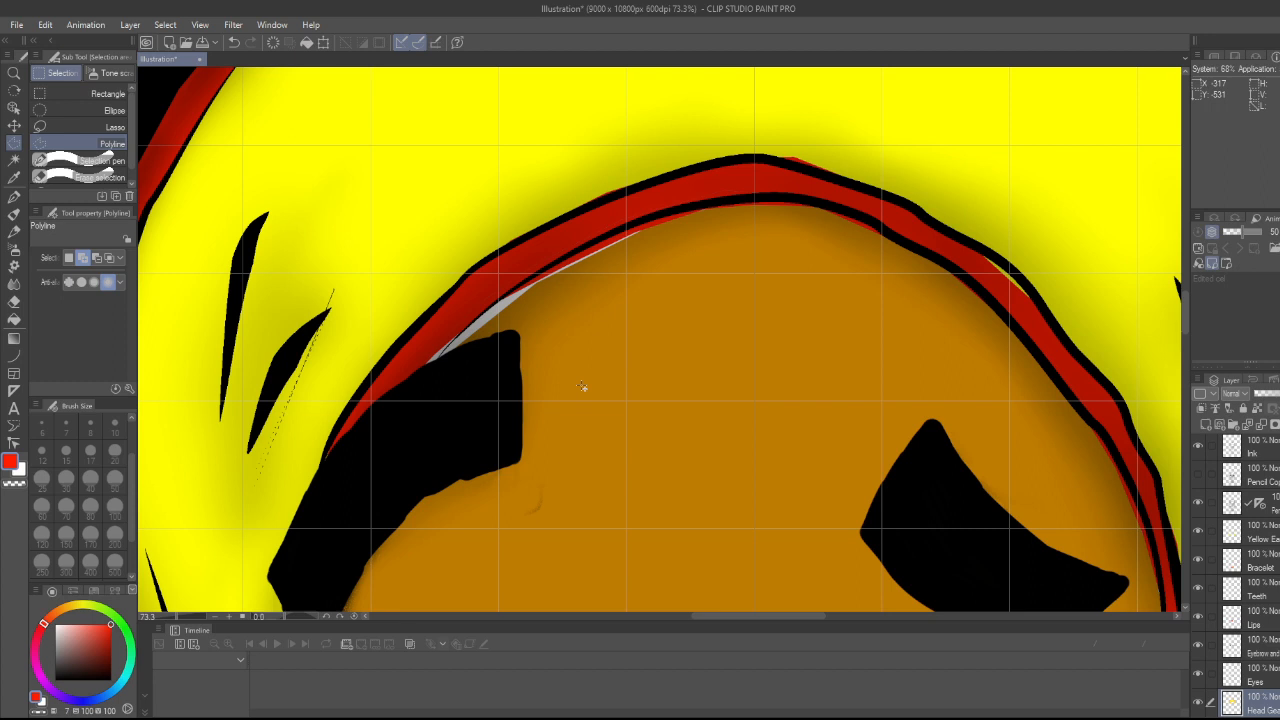
click(415, 371)
click(442, 358)
click(486, 324)
click(647, 228)
click(593, 220)
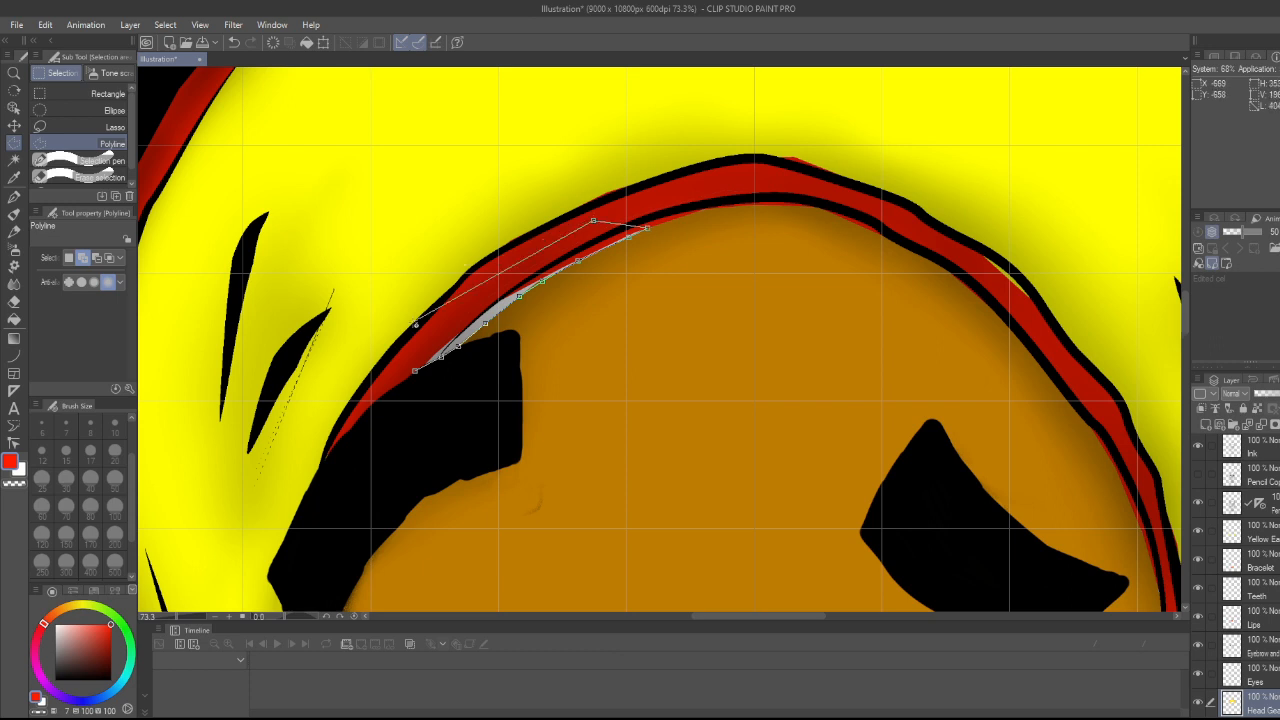
click(436, 321)
click(416, 372)
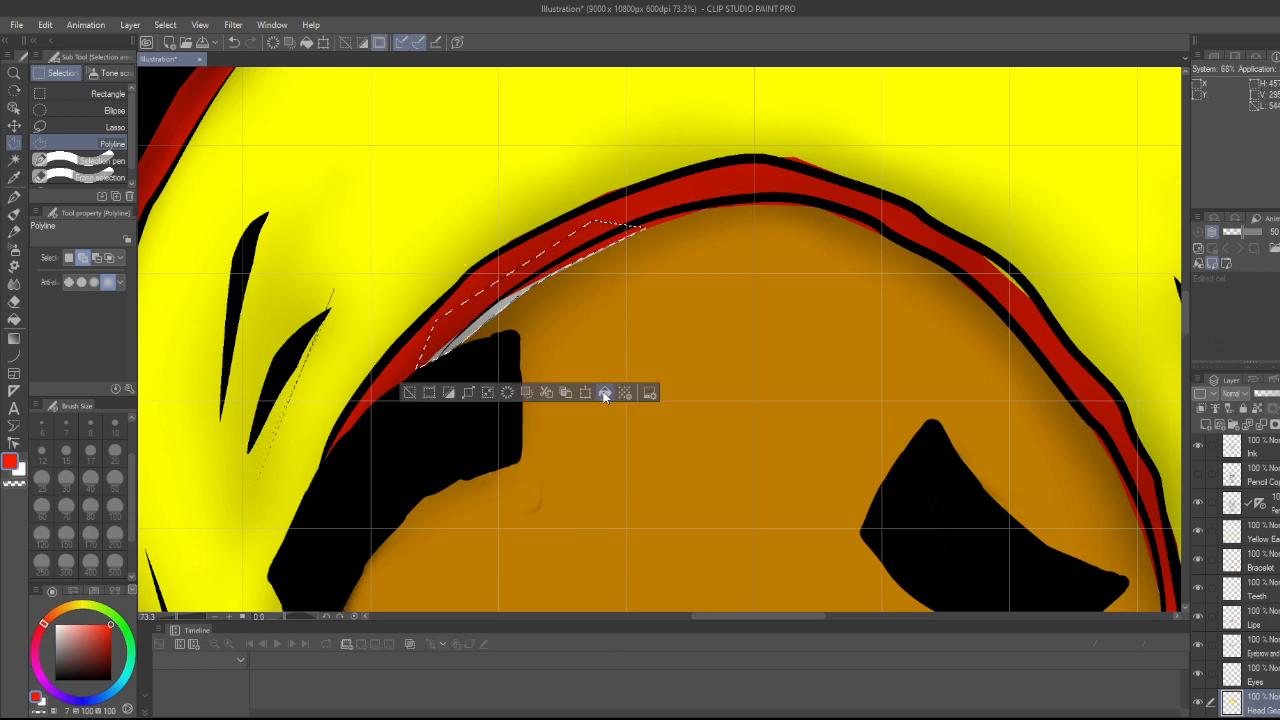
click(413, 394)
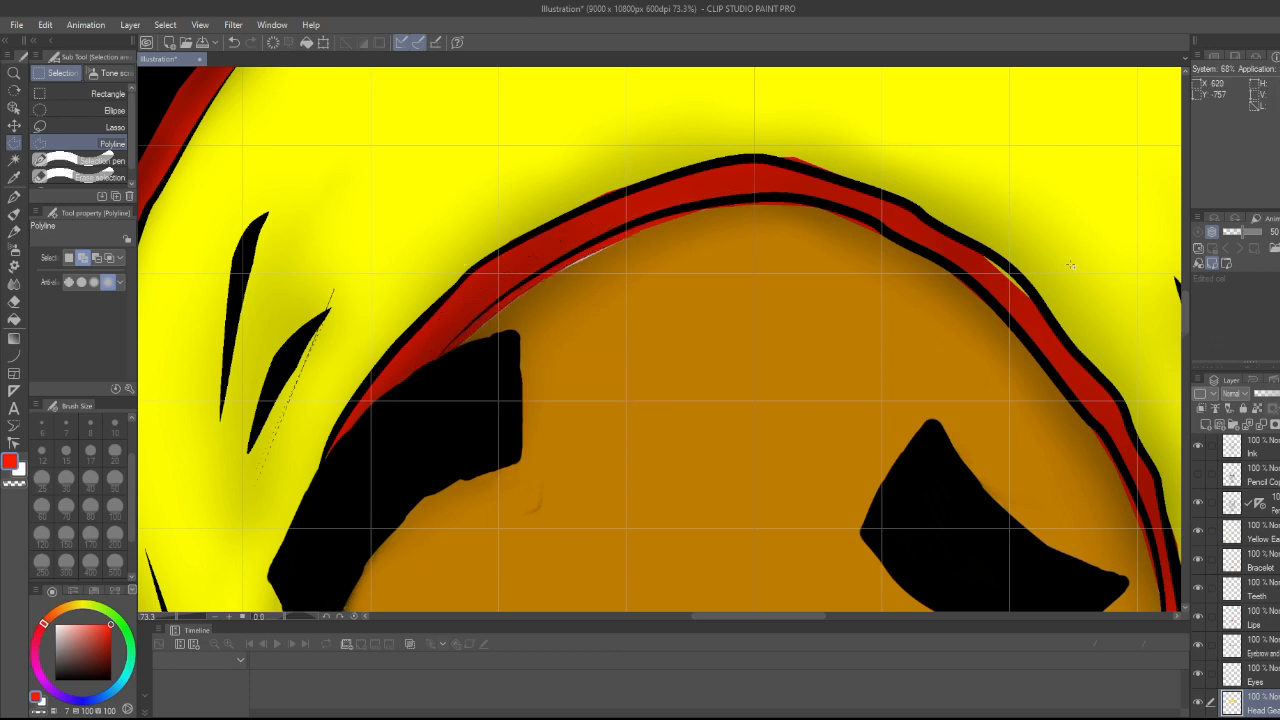
- Fill the yellow sliver inside the inner trim's upper right-hand curve with red using a polyline selection, and clear the selection
click(957, 242)
click(1046, 318)
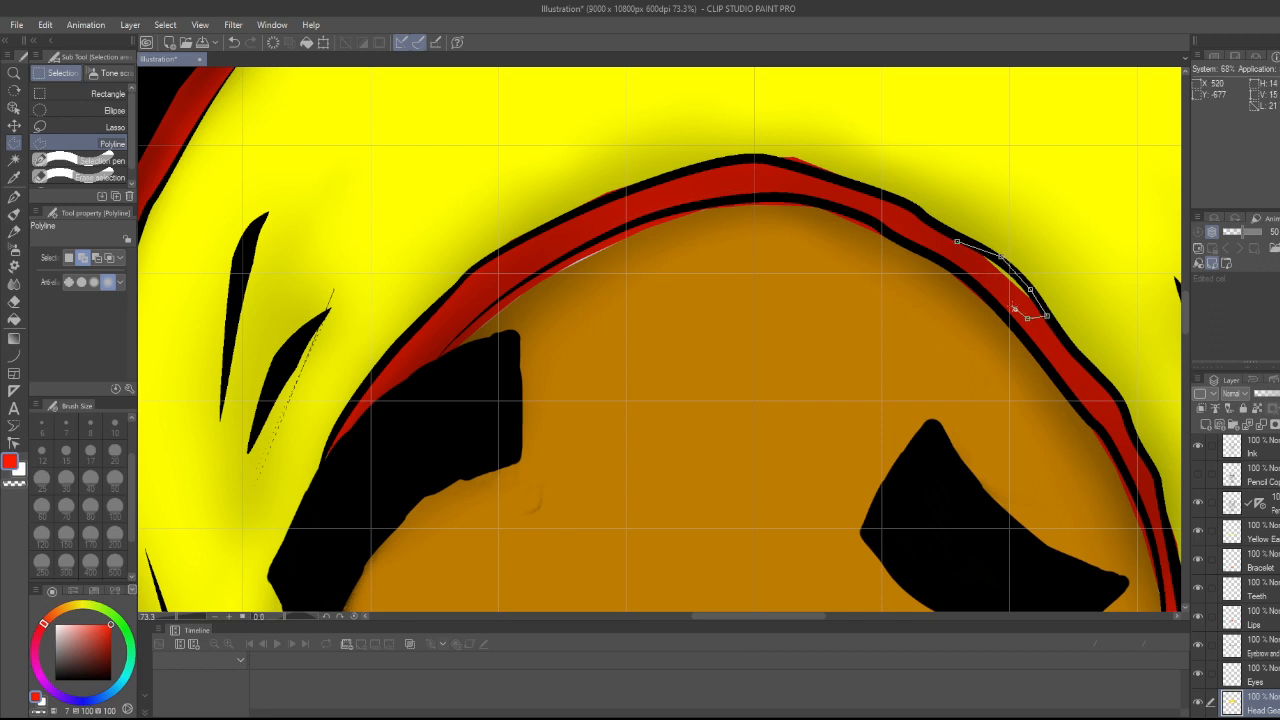
click(958, 243)
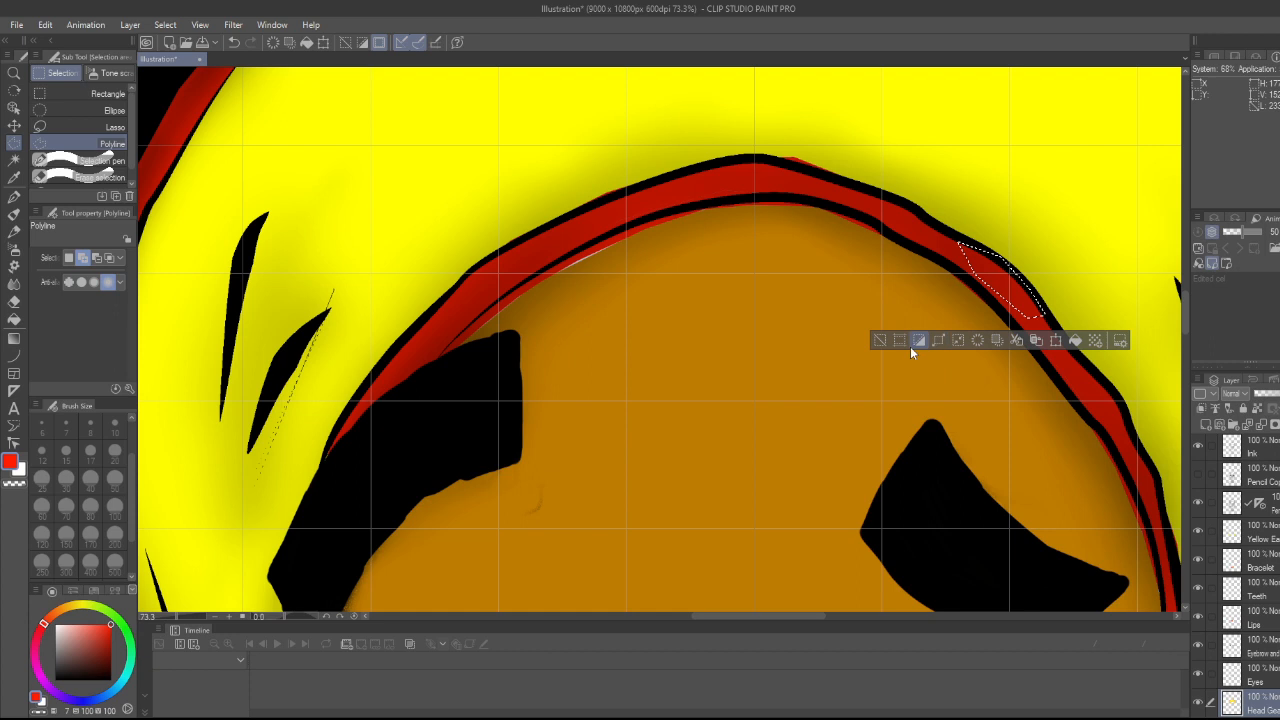
click(881, 340)
- Soften the skin around the nose on the Brown Skin layer using Blur and Blend at size 200
scroll(893, 349, down, 1)
scroll(893, 349, down, 5)
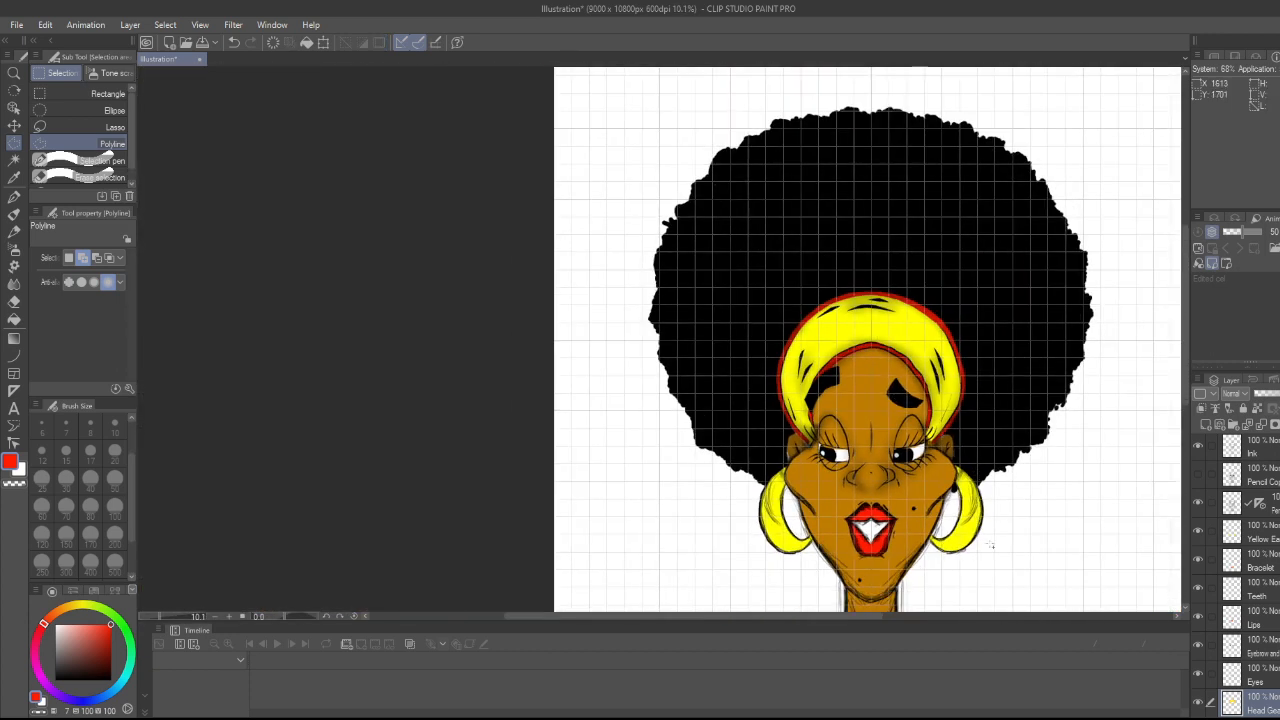
scroll(991, 545, down, 1)
drag(1185, 399, 1188, 431)
scroll(1001, 405, up, 2)
scroll(900, 350, up, 3)
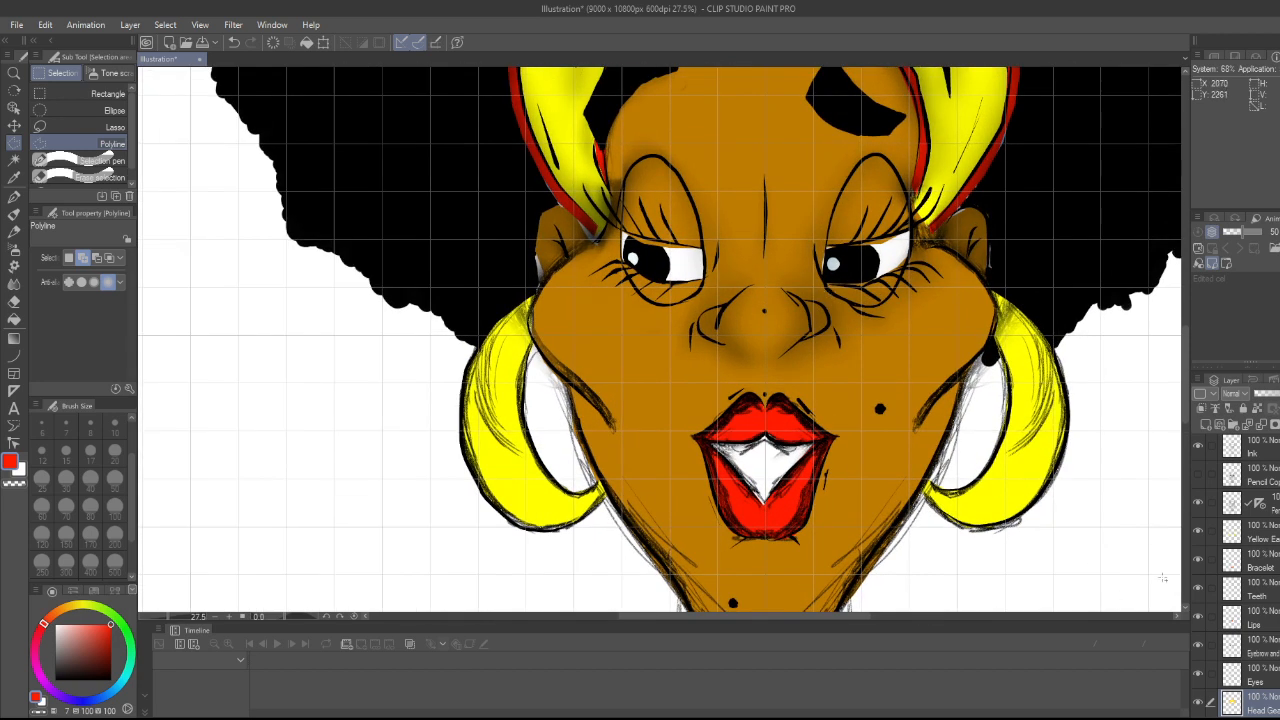
scroll(1270, 614, down, 3)
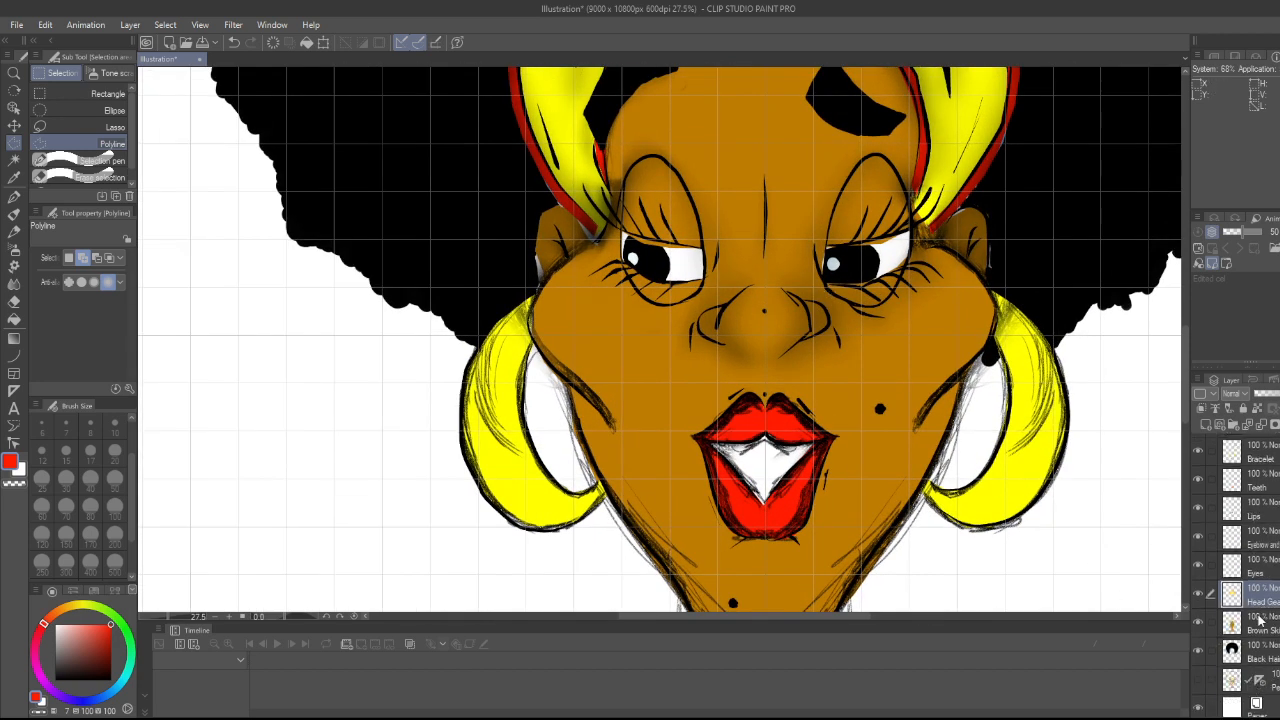
click(1259, 620)
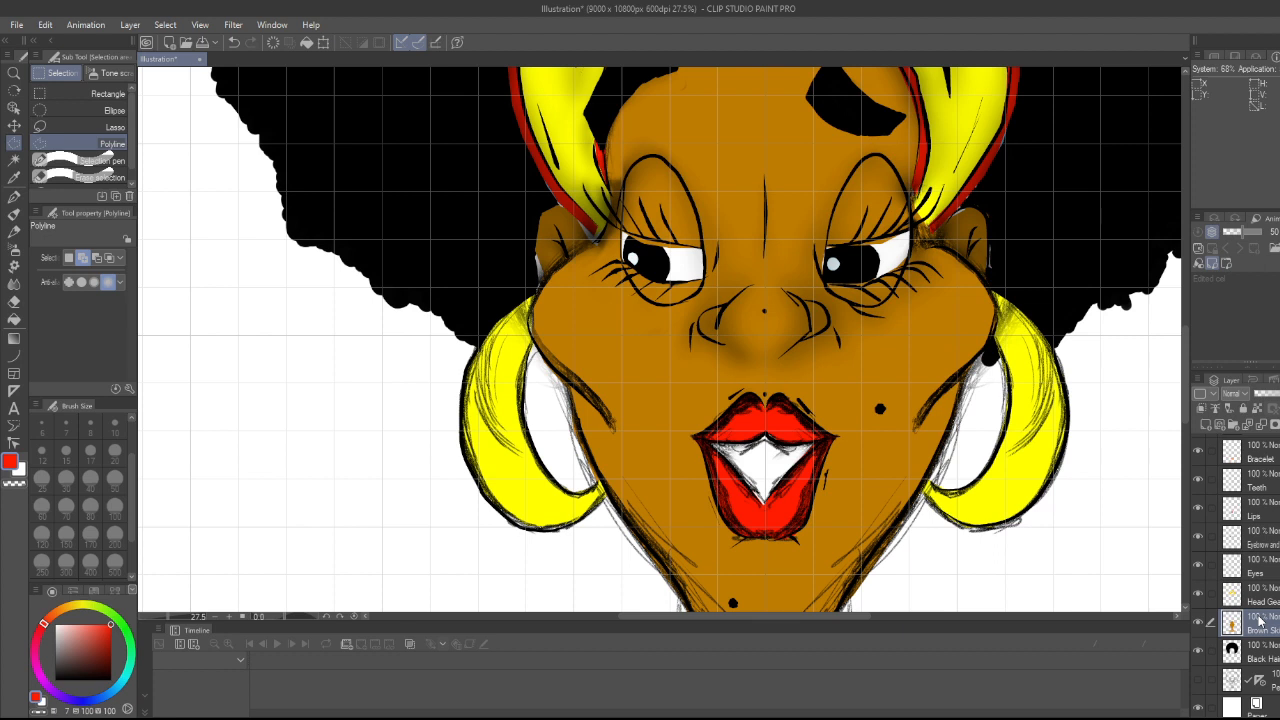
click(14, 283)
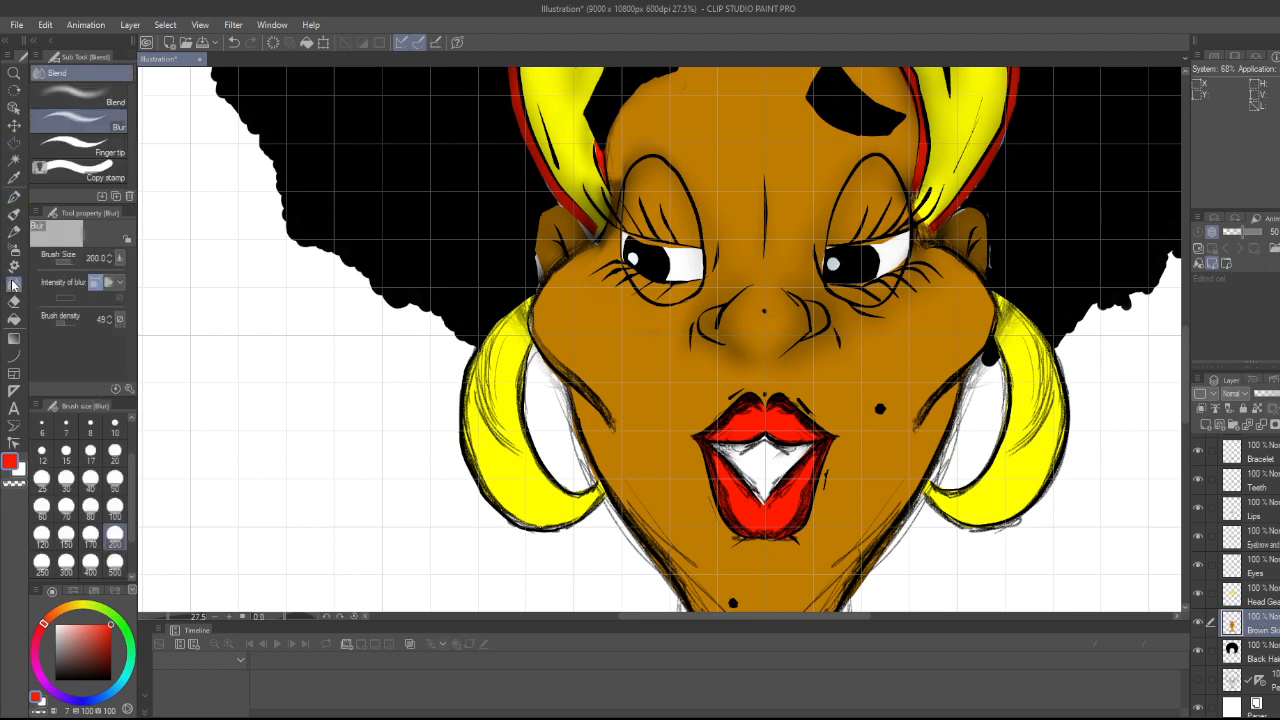
mouse_move(780, 352)
mouse_down()
mouse_move(794, 320)
mouse_move(748, 346)
mouse_up()
mouse_move(835, 335)
mouse_down()
mouse_move(772, 315)
mouse_move(802, 228)
mouse_move(810, 290)
mouse_move(786, 302)
mouse_up()
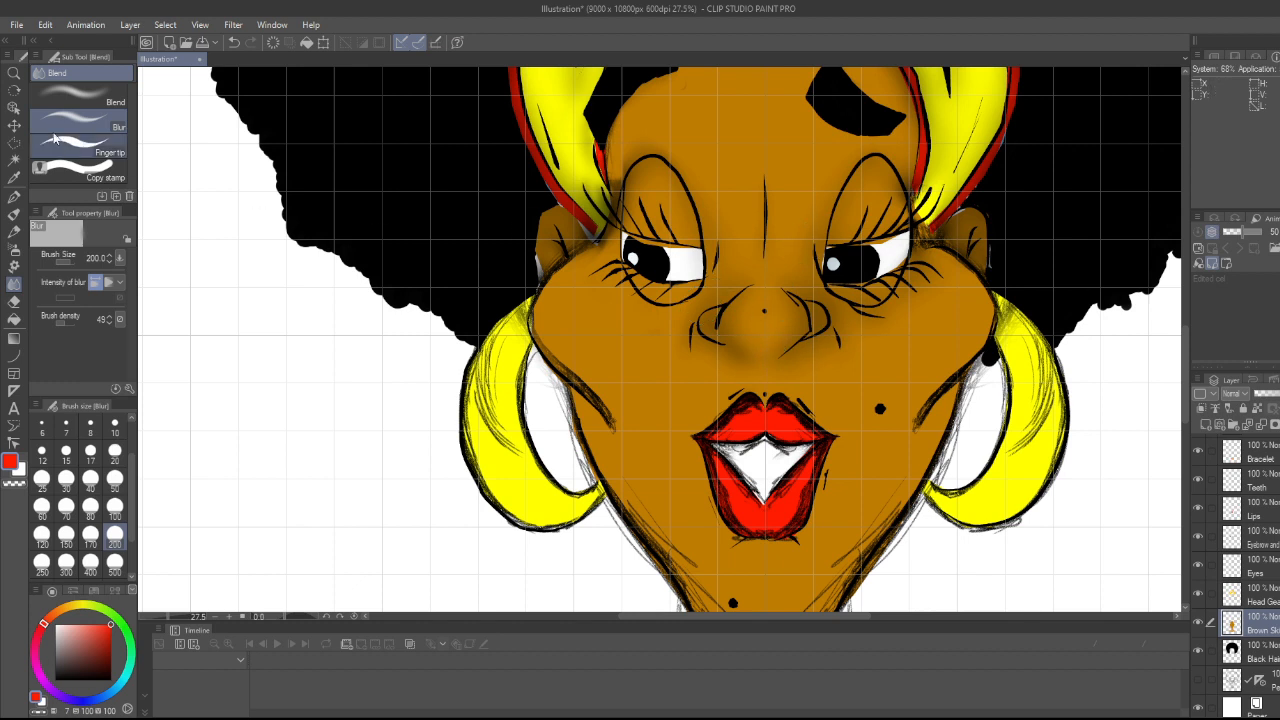
click(105, 101)
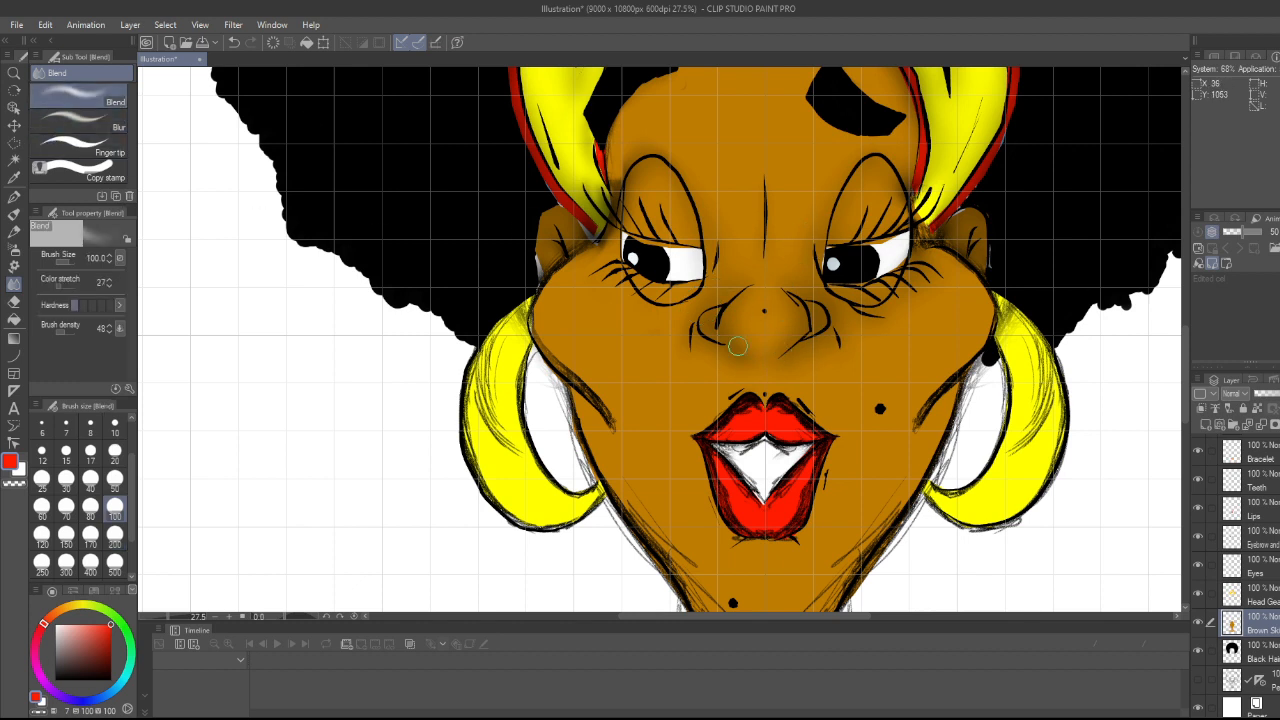
click(115, 537)
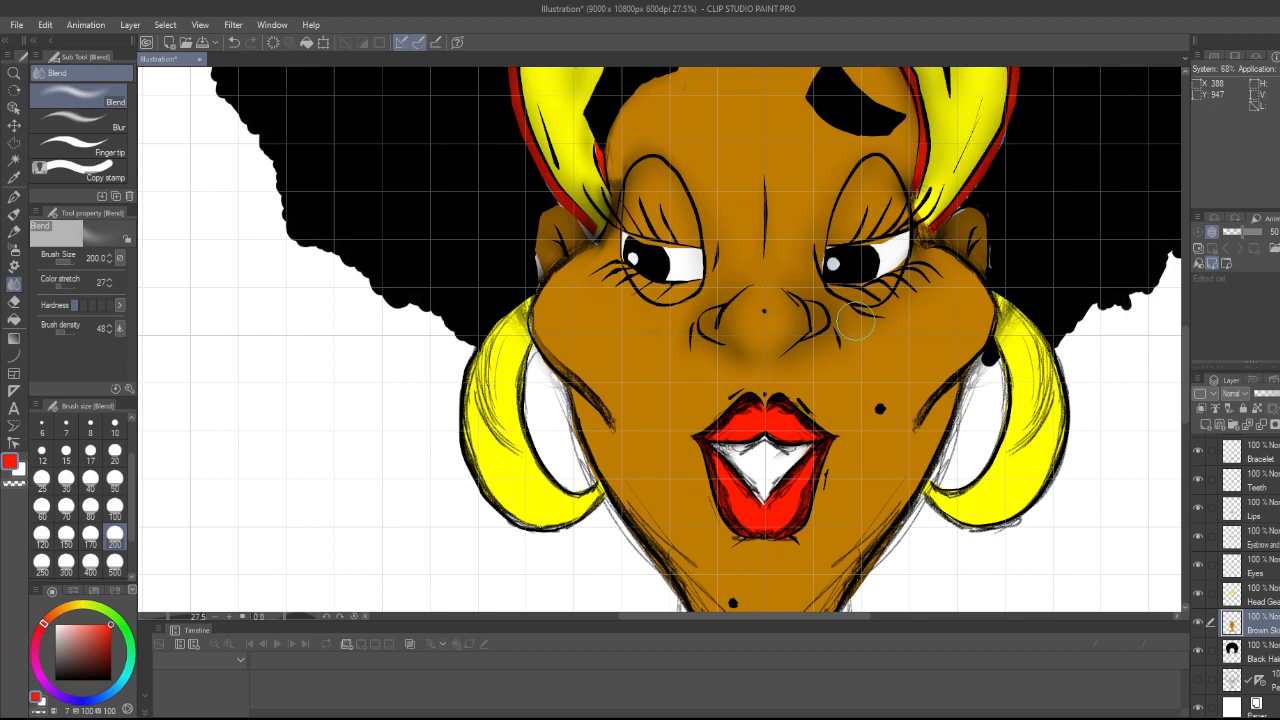
- Paint the white gaps beside both ears black on the Black Hair layer with the Oil paint brush at size 100
scroll(1240, 570, up, 4)
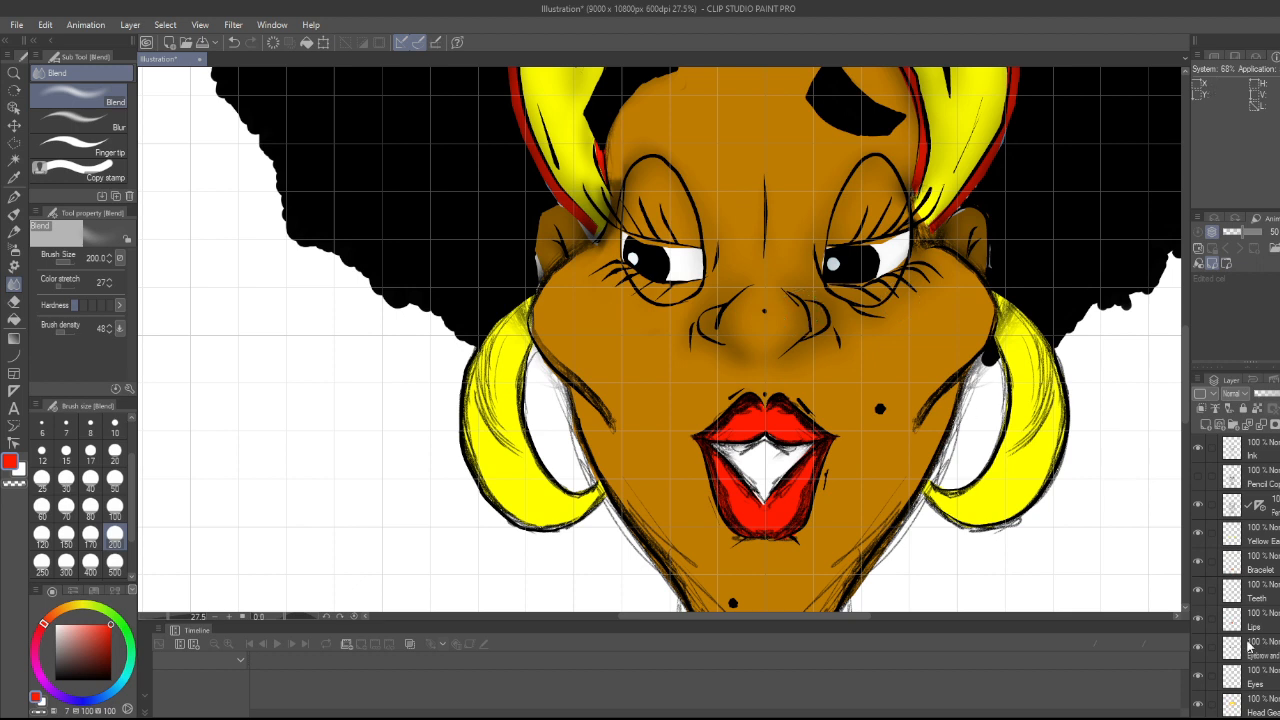
scroll(1270, 675, down, 4)
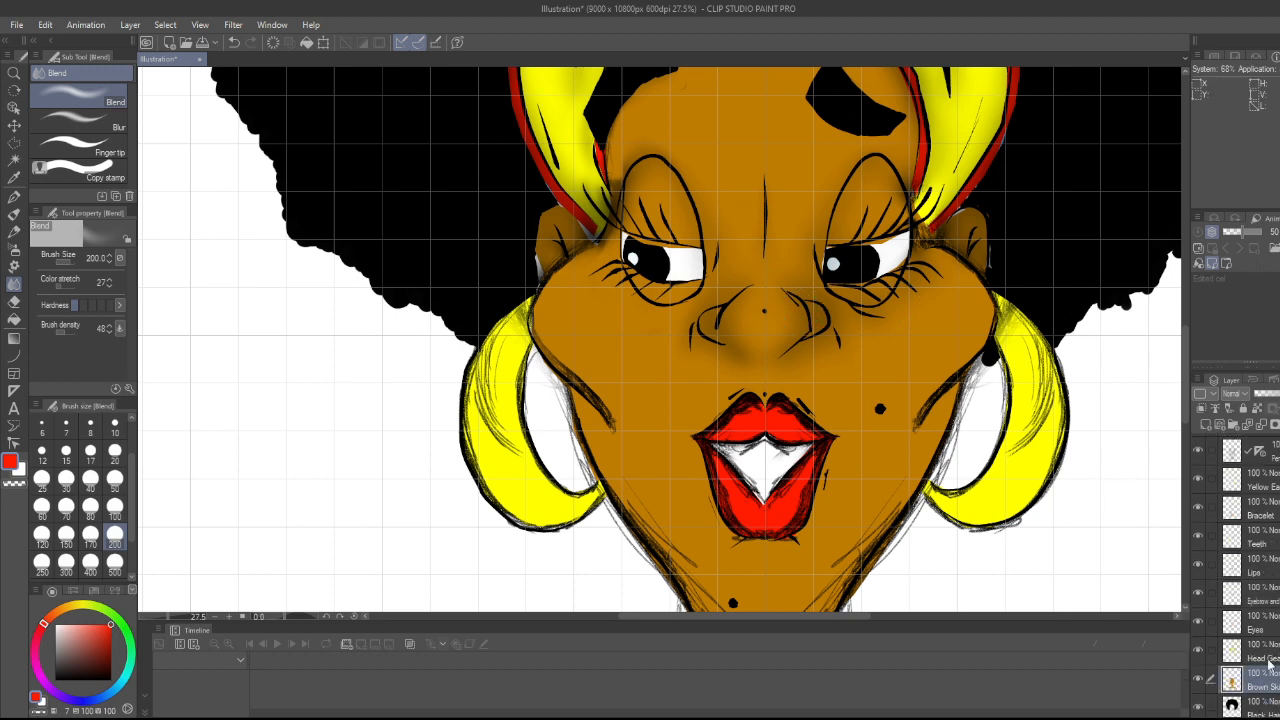
click(1266, 660)
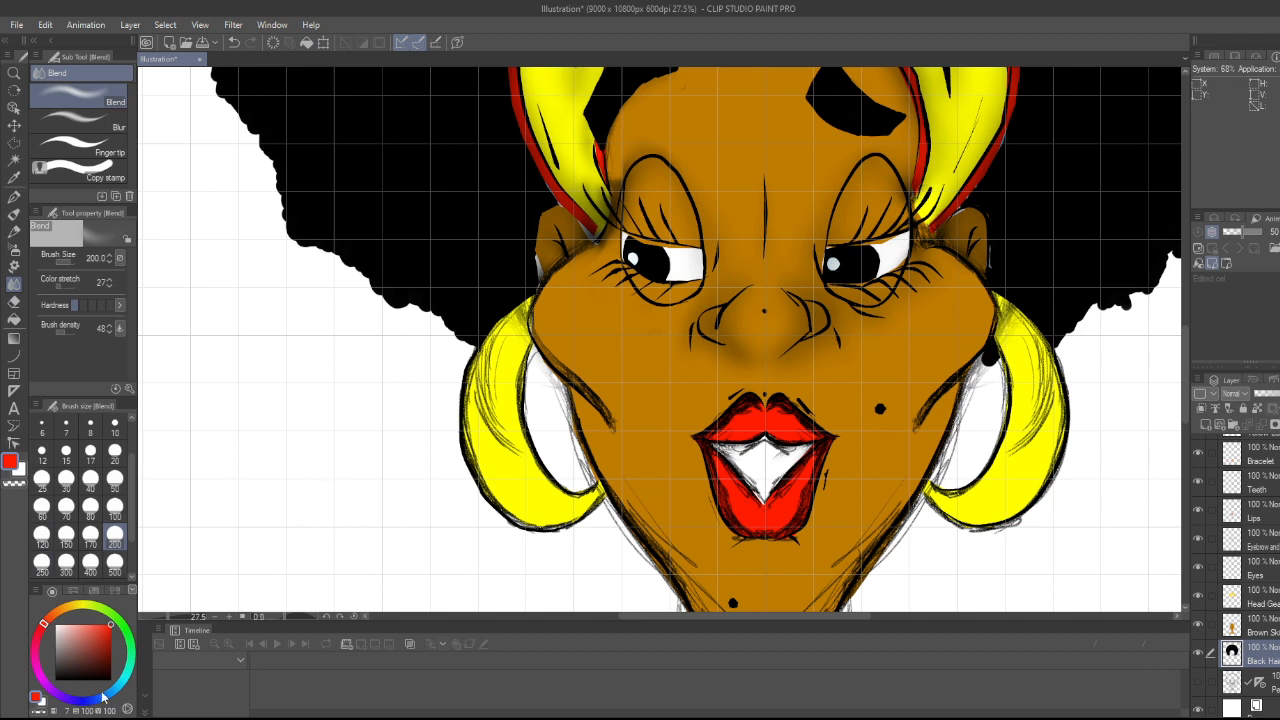
drag(78, 666, 17, 697)
key(b)
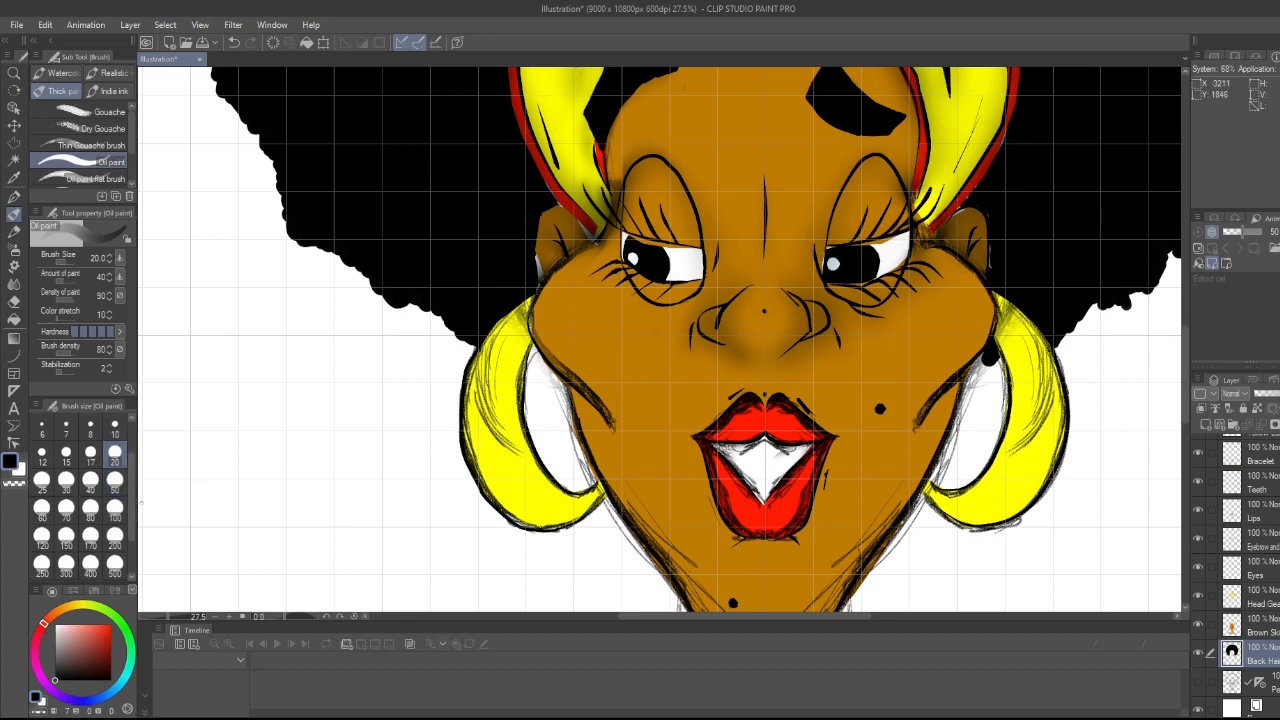
click(115, 514)
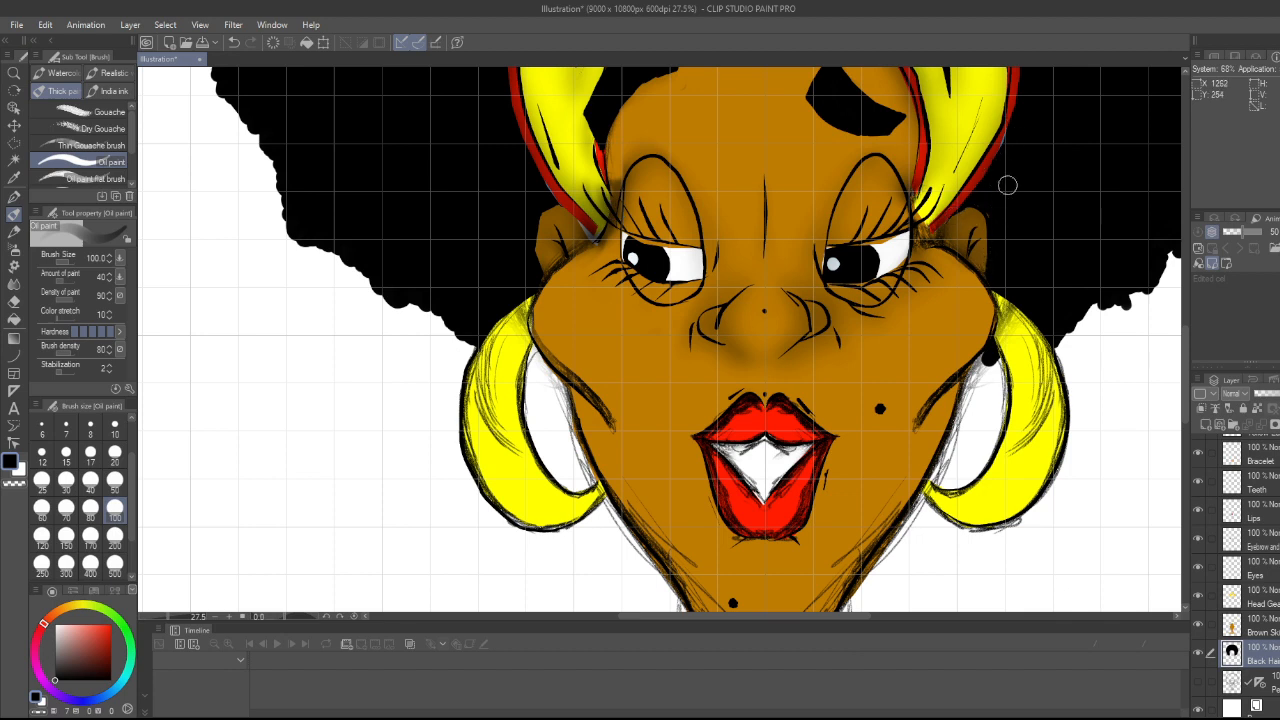
scroll(916, 405, down, 6)
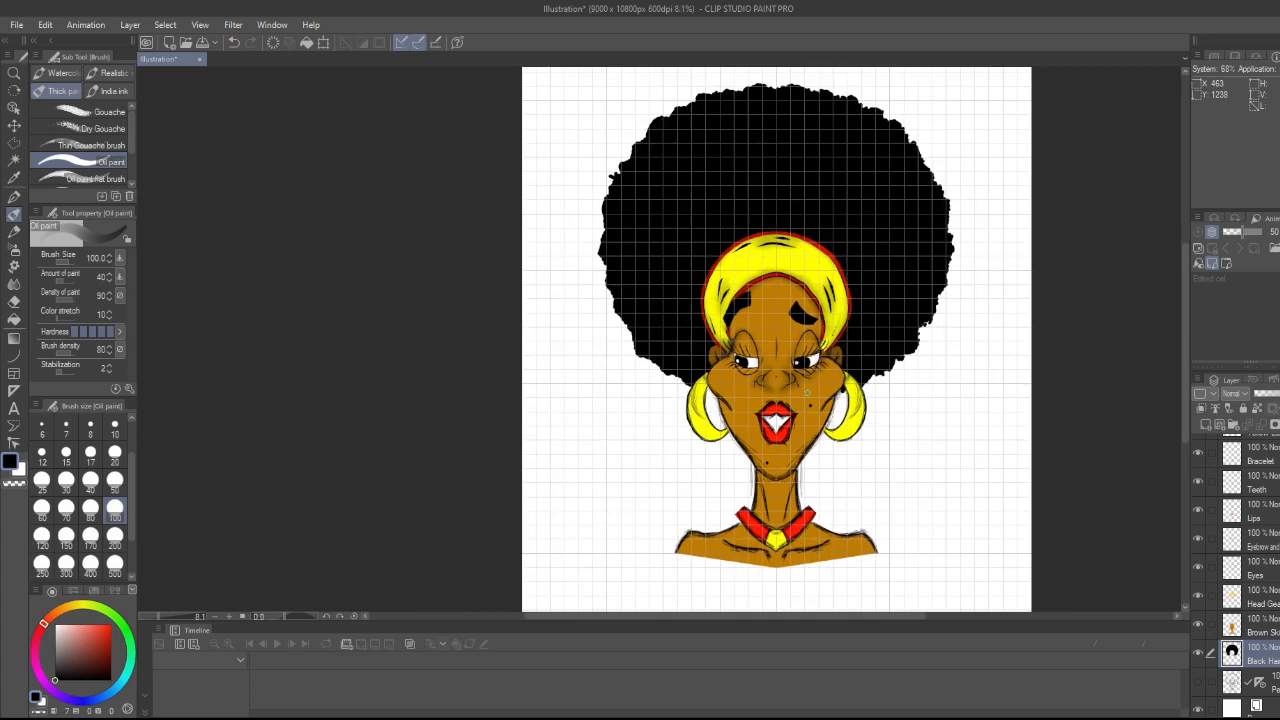
- Touch up the face's black line work on the Ink layer with the Oil paint brush at size 20
scroll(807, 393, up, 5)
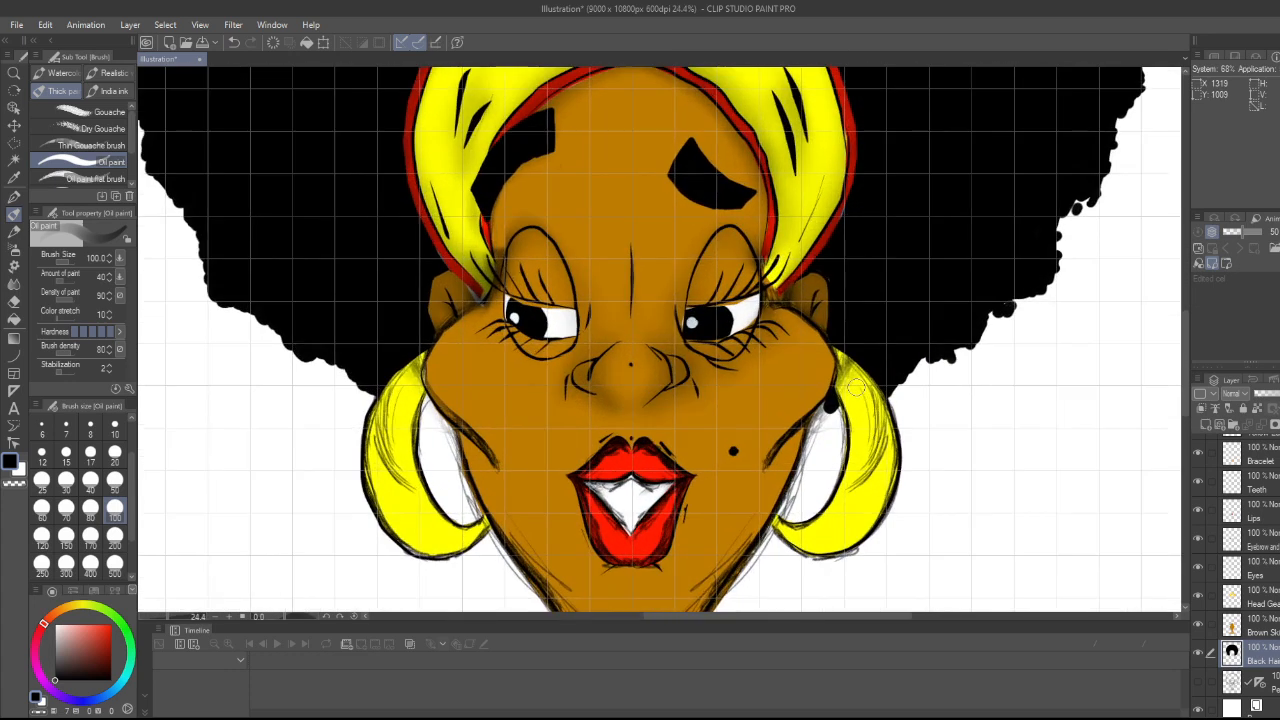
scroll(856, 386, up, 2)
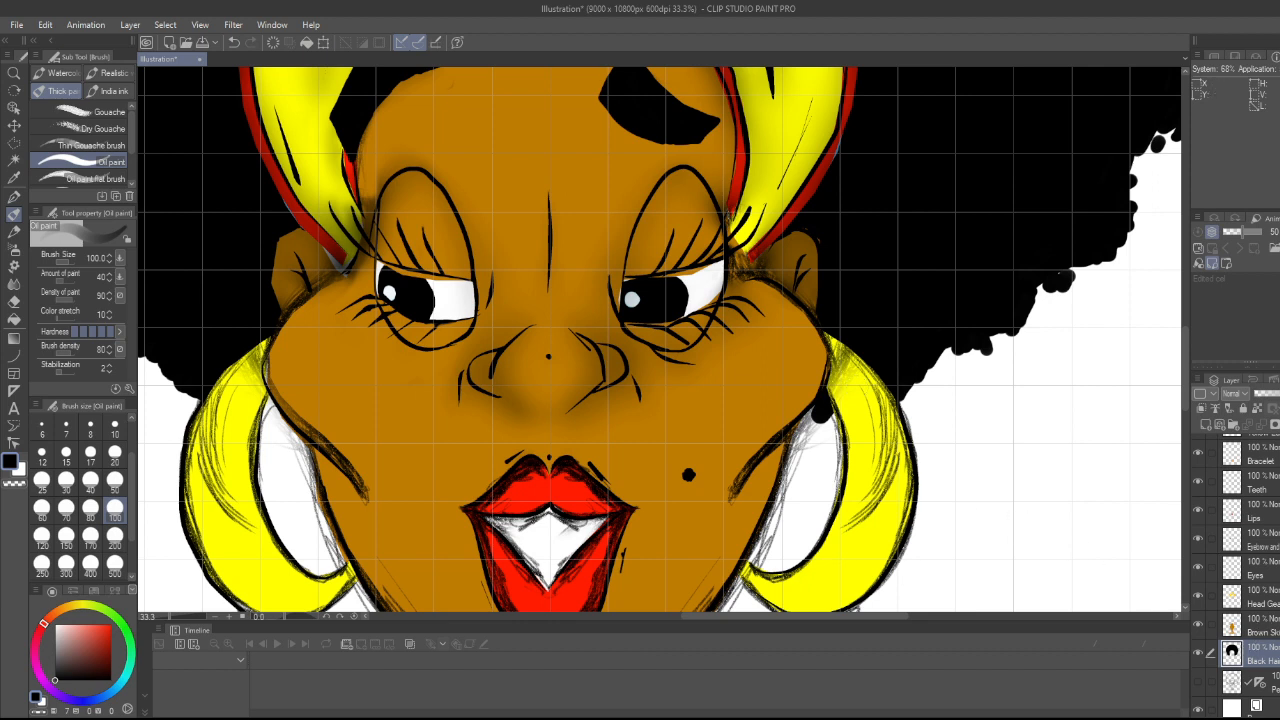
scroll(1235, 570, up, 3)
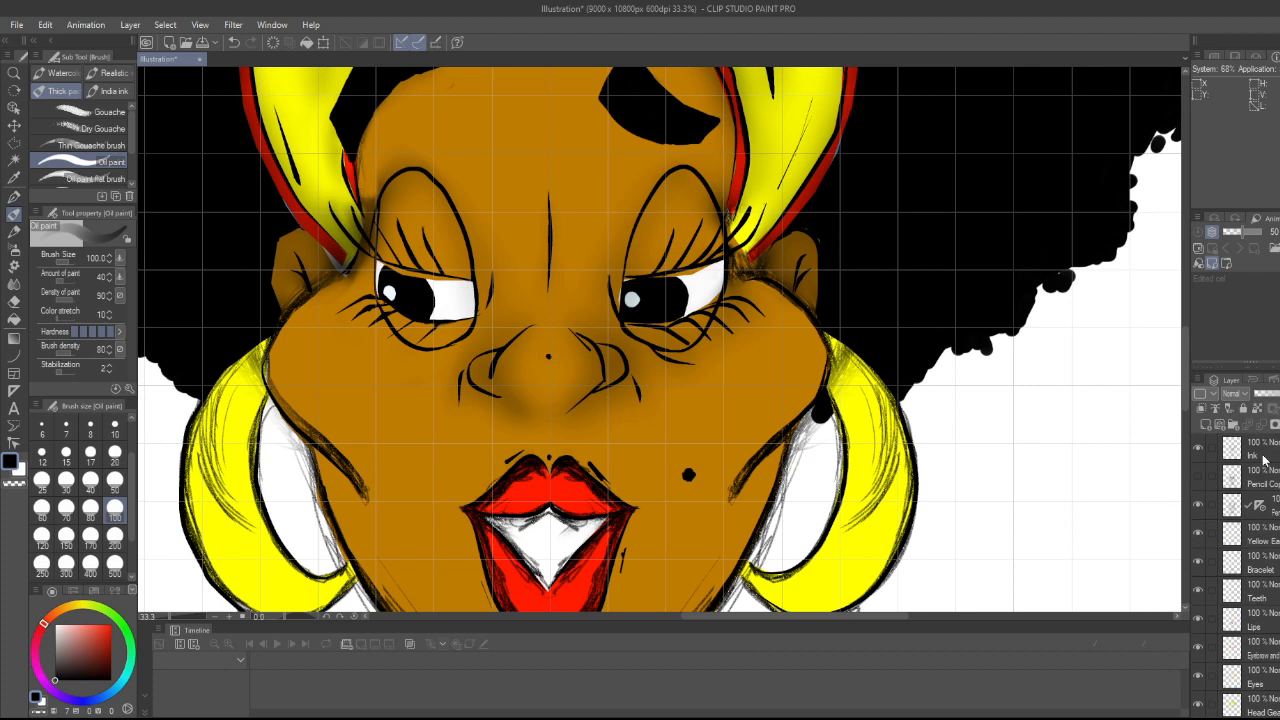
click(1263, 458)
click(115, 453)
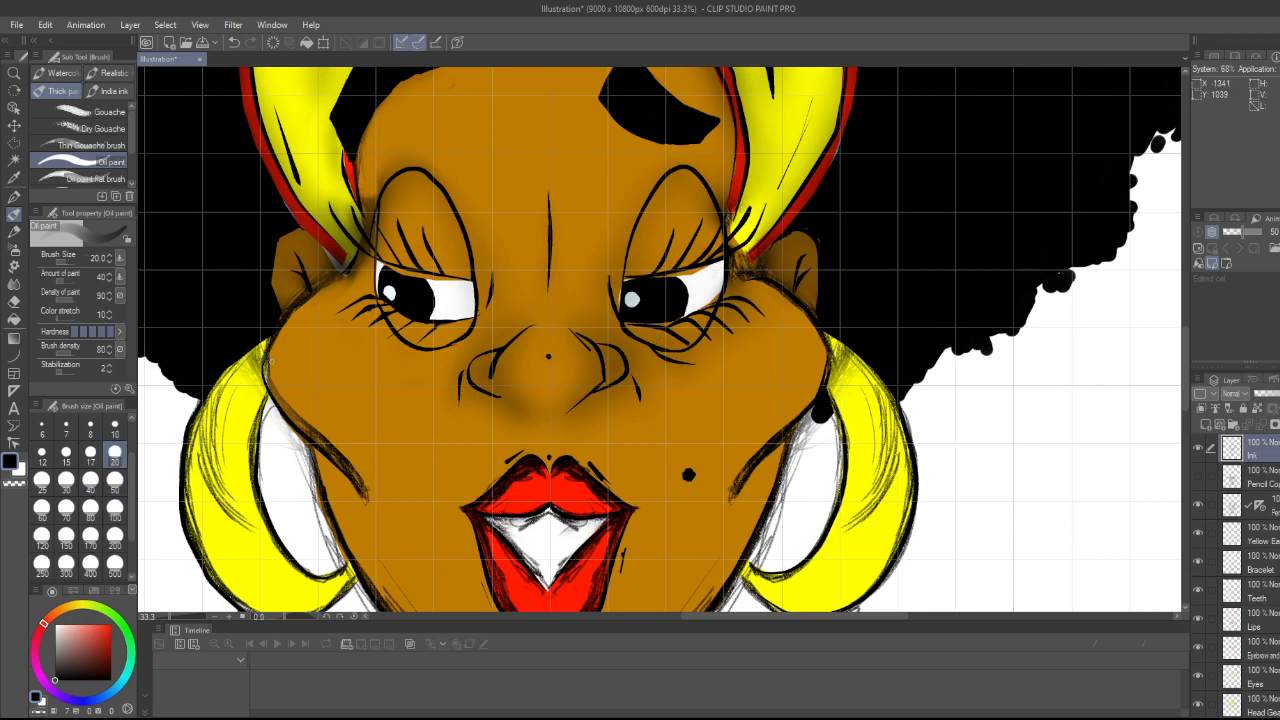
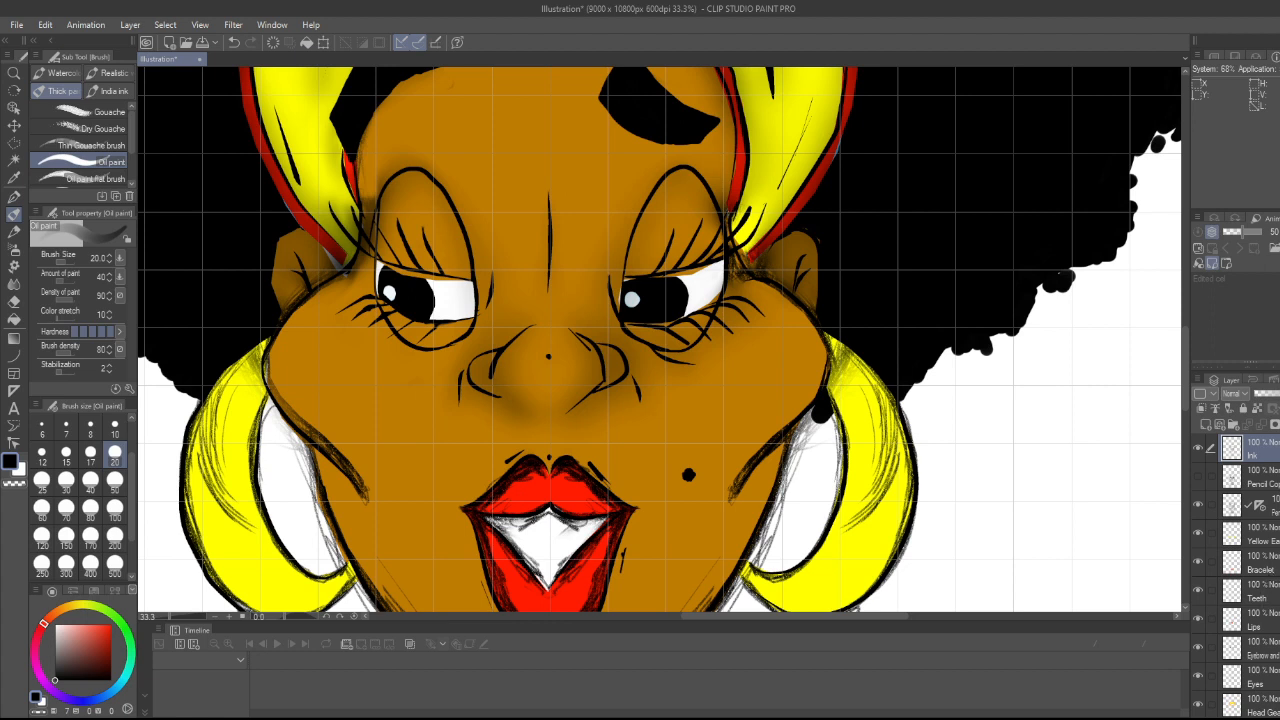
- Erase the skin colour overlapping the headband's lower right-hand tip on the Brown Skin layer with the Soft eraser
scroll(1276, 660, down, 4)
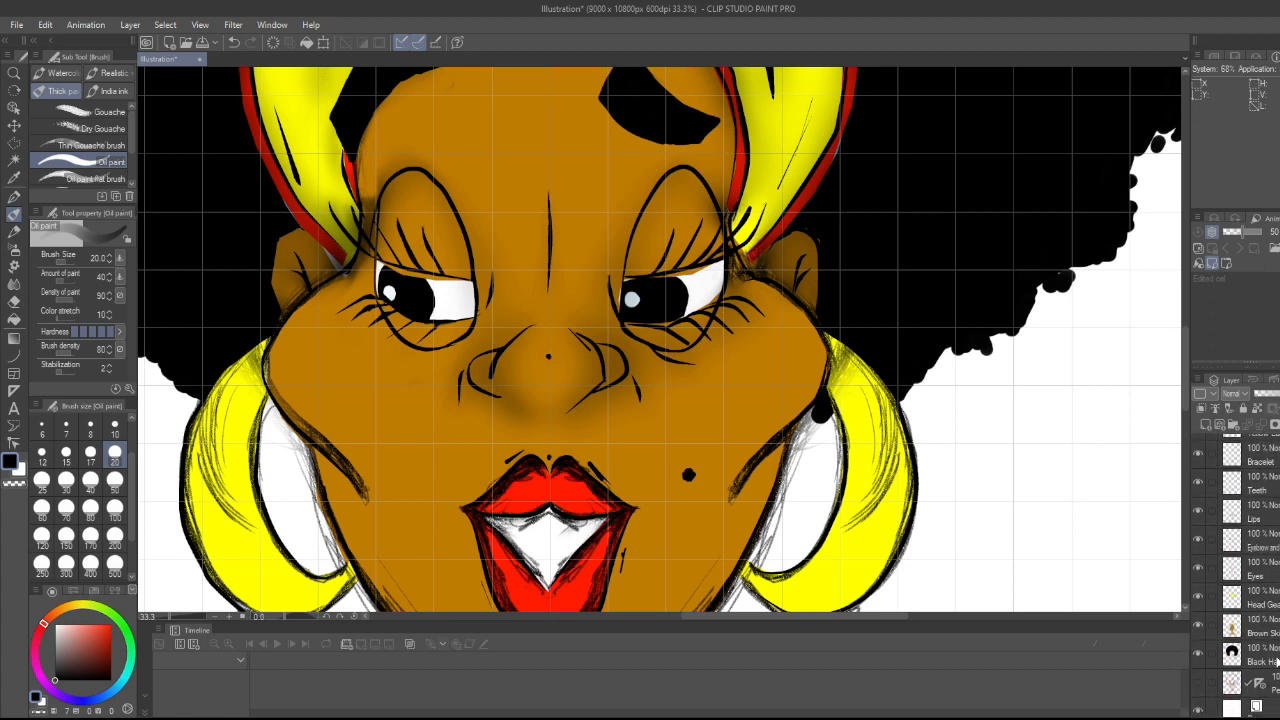
click(1247, 627)
key(e)
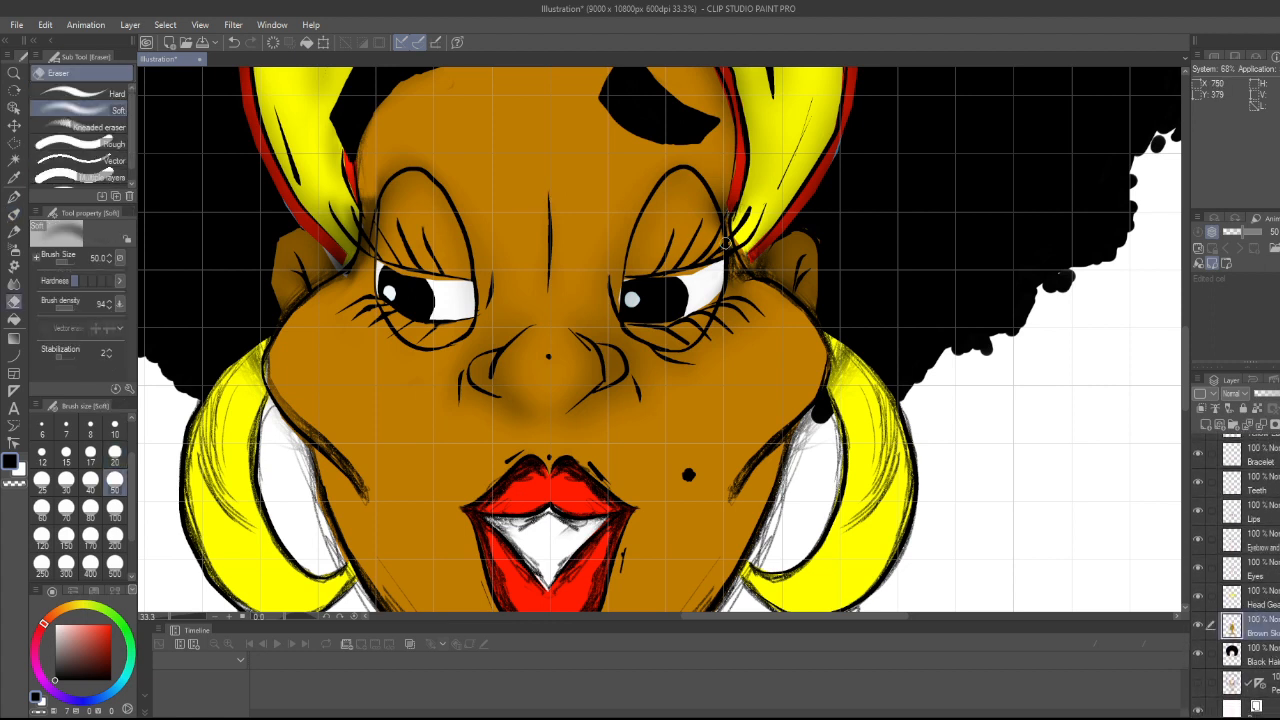
drag(735, 226, 755, 267)
- Retouch the headband's lower right-hand tip on the Head Gear layer with its sampled yellow and the trim's red, using the Oil paint brush
click(1265, 601)
key(i)
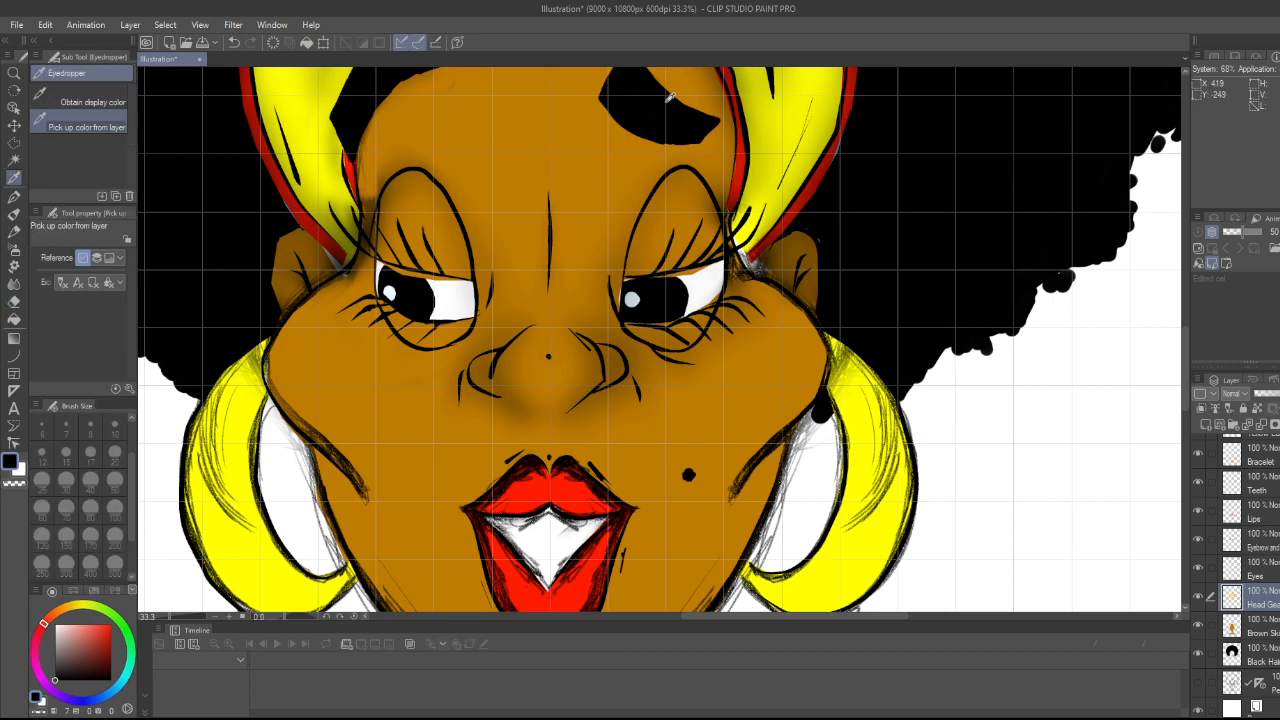
click(776, 185)
key(b)
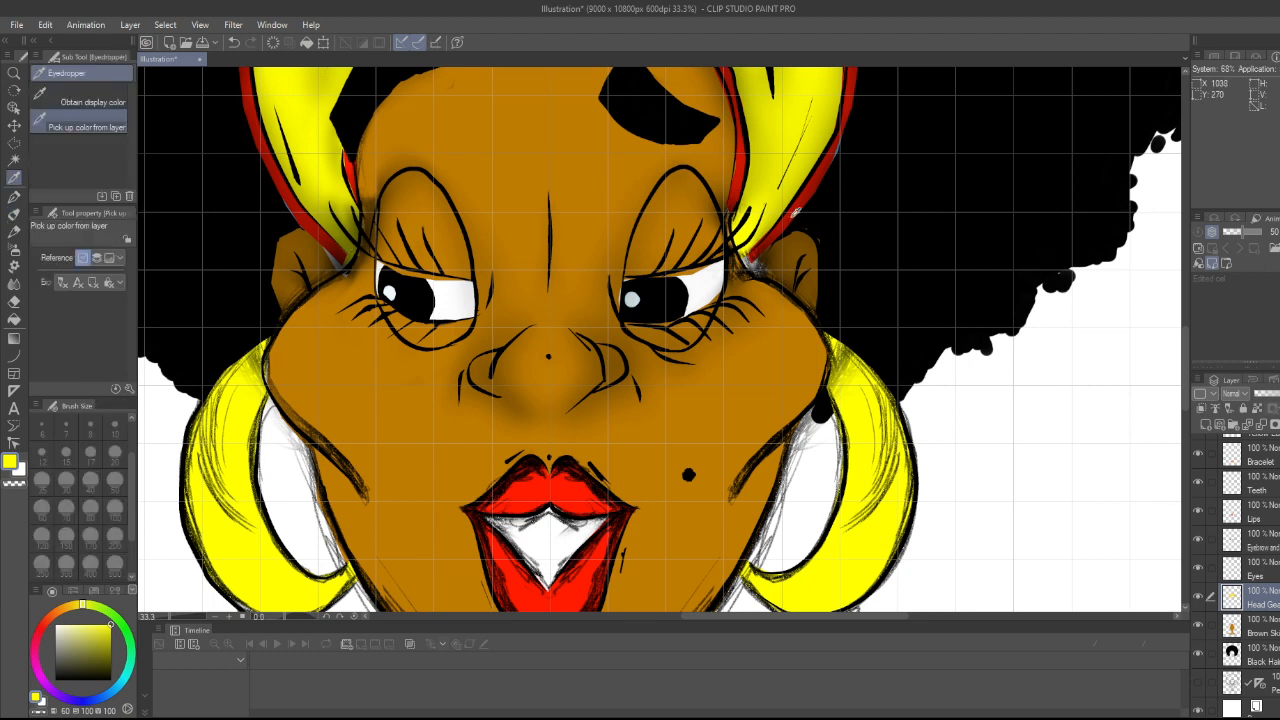
alt+click(796, 218)
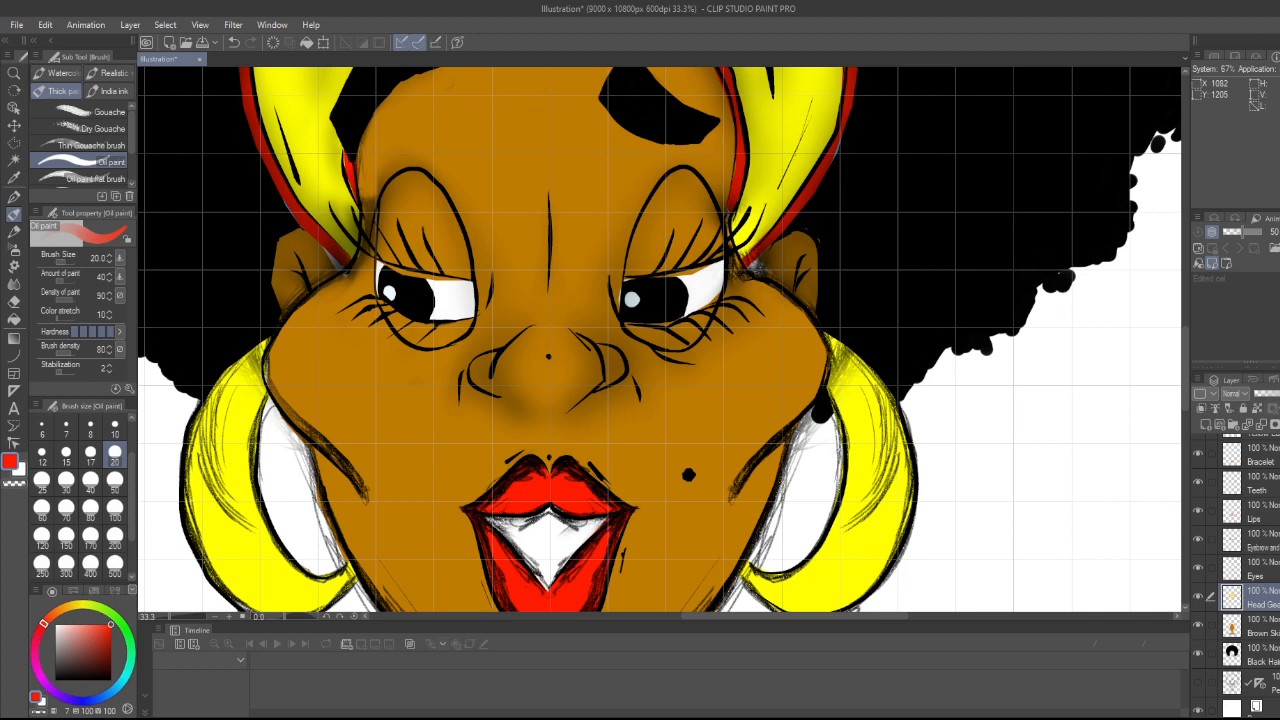
- Paint the grey gaps beneath both headband tips with the sampled skin brown on the Brown Skin layer, using Oil paint at size 20
click(1265, 633)
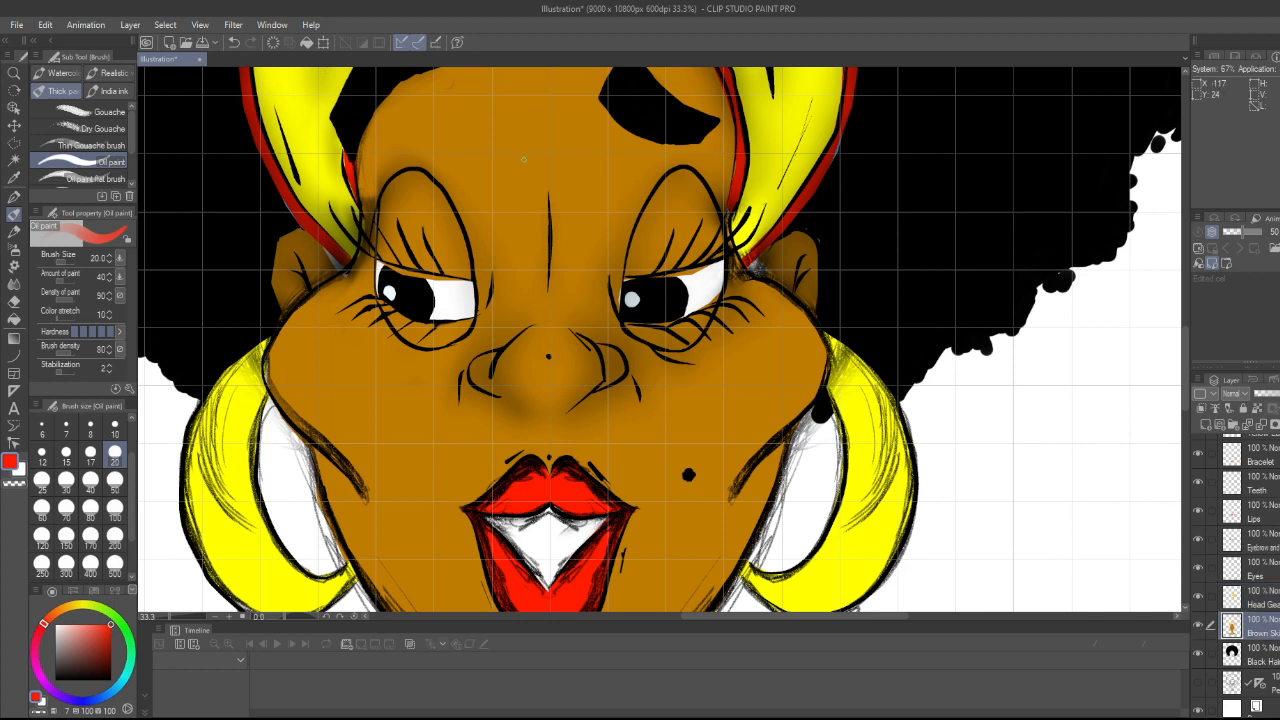
key(i)
click(380, 334)
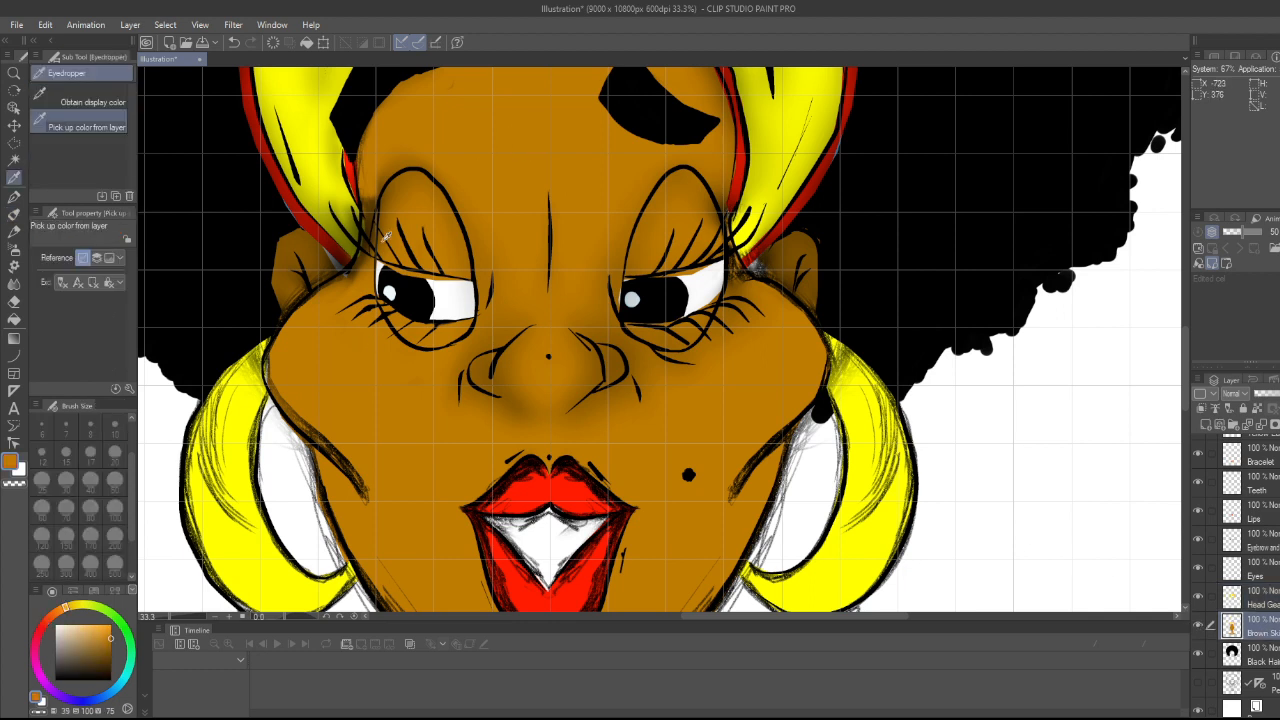
key(b)
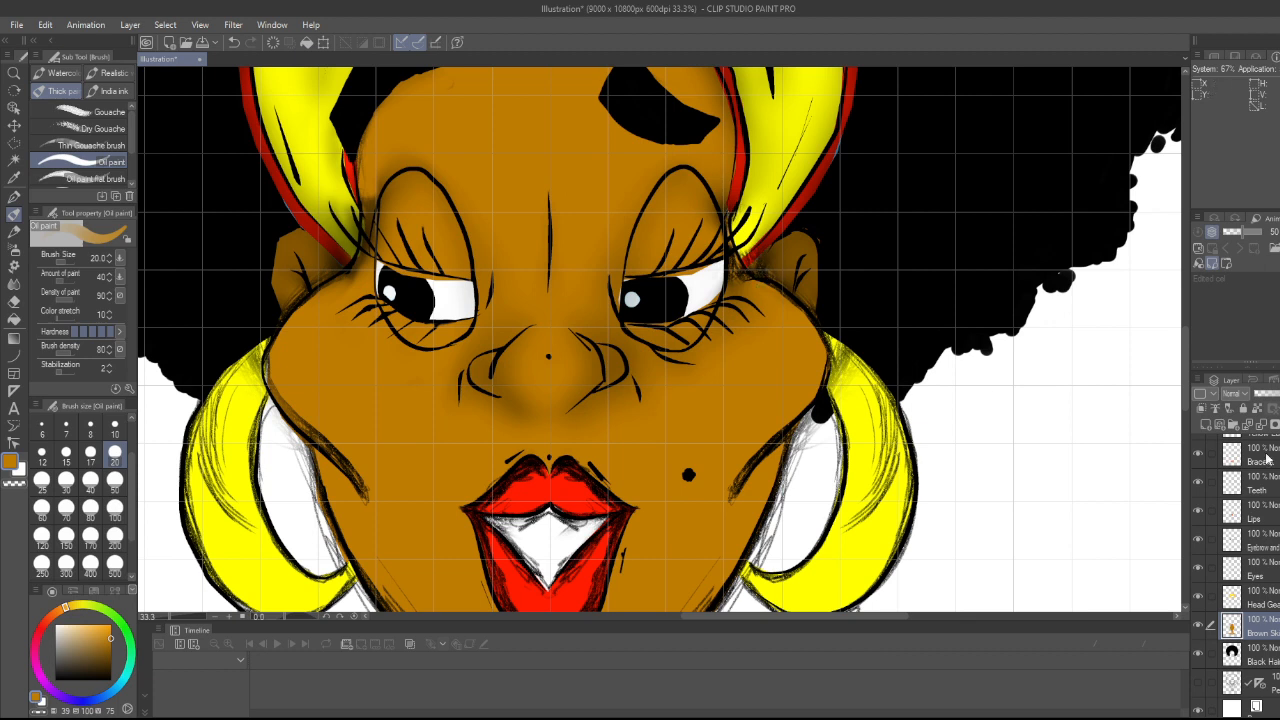
- Smooth the pencil shading around the eyes, cheeks, forehead and headband using Blend at size 200 on the pencil layer below Pencil Copy
scroll(1235, 570, up, 3)
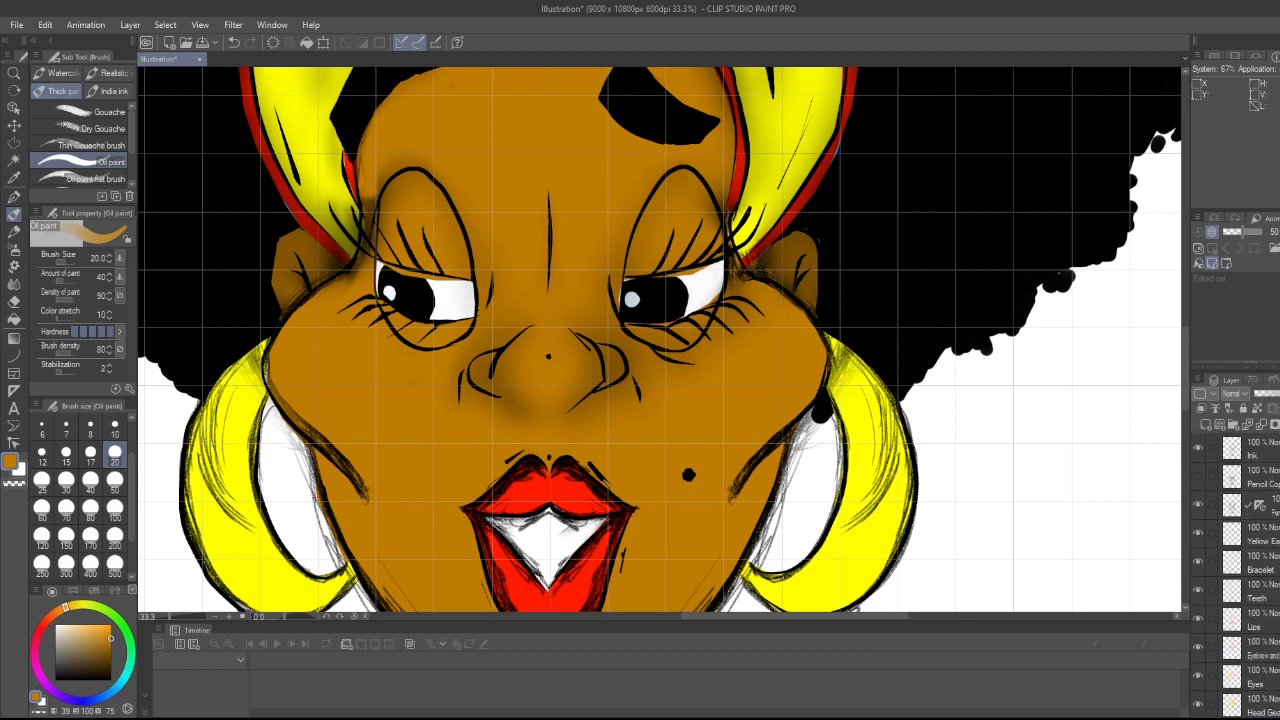
click(1266, 506)
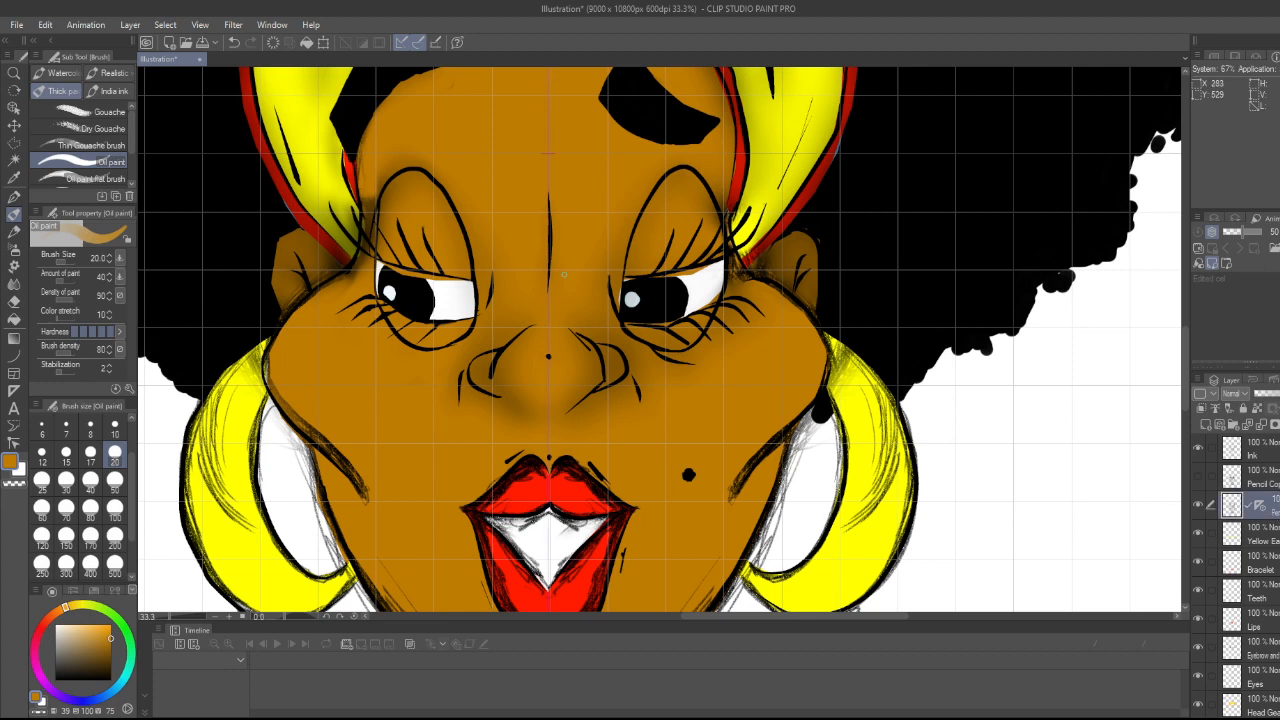
click(14, 284)
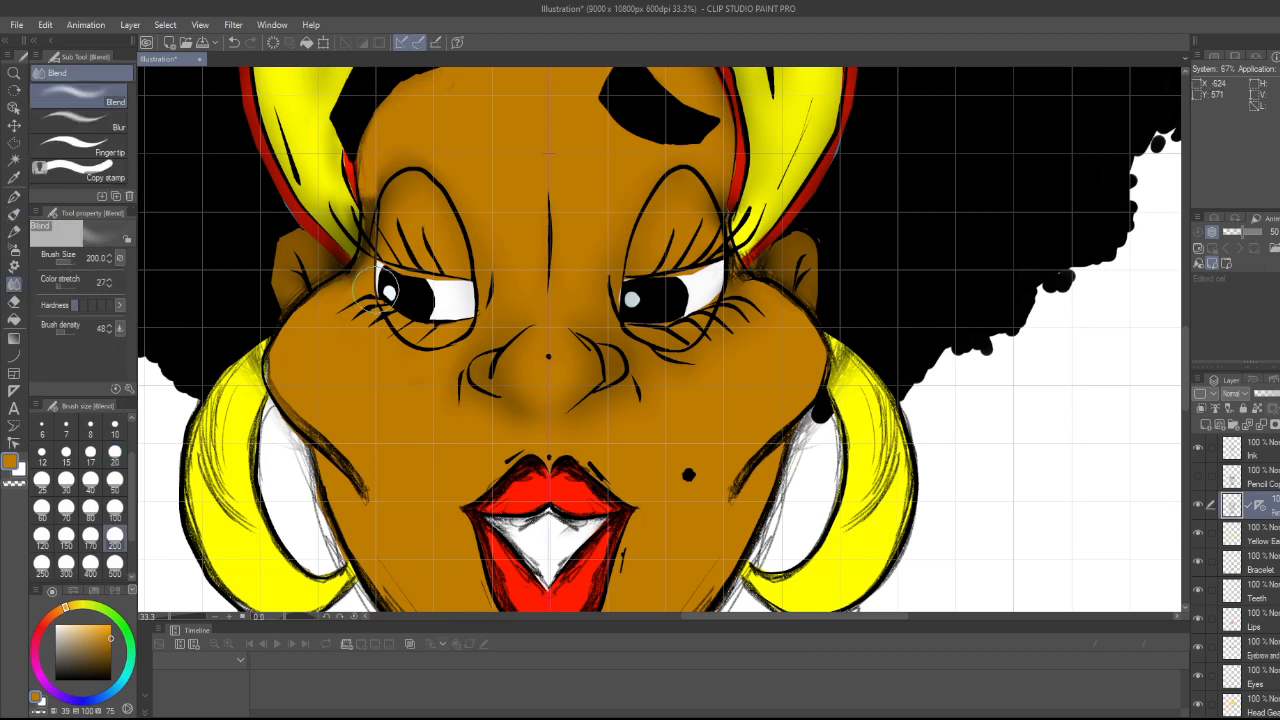
mouse_move(316, 297)
mouse_down()
mouse_move(308, 334)
mouse_move(298, 320)
mouse_move(345, 282)
mouse_move(340, 268)
mouse_move(370, 283)
mouse_up()
mouse_move(359, 202)
mouse_down()
mouse_move(380, 225)
mouse_move(382, 138)
mouse_move(367, 157)
mouse_move(363, 195)
mouse_move(395, 105)
mouse_move(365, 245)
mouse_move(295, 320)
mouse_move(293, 373)
mouse_move(278, 357)
mouse_move(297, 412)
mouse_move(365, 462)
mouse_move(371, 504)
mouse_move(295, 318)
mouse_move(334, 324)
mouse_move(345, 288)
mouse_move(388, 470)
mouse_move(312, 409)
mouse_move(375, 456)
mouse_move(322, 303)
mouse_move(360, 340)
mouse_move(510, 347)
mouse_move(488, 379)
mouse_move(537, 418)
mouse_move(534, 260)
mouse_move(607, 292)
mouse_move(646, 350)
mouse_move(612, 429)
mouse_move(704, 370)
mouse_move(705, 295)
mouse_move(700, 355)
mouse_up()
mouse_move(685, 248)
mouse_down()
mouse_move(704, 200)
mouse_move(750, 295)
mouse_move(740, 300)
mouse_move(790, 320)
mouse_move(780, 250)
mouse_move(815, 285)
mouse_move(805, 338)
mouse_move(762, 412)
mouse_move(700, 320)
mouse_move(741, 316)
mouse_up()
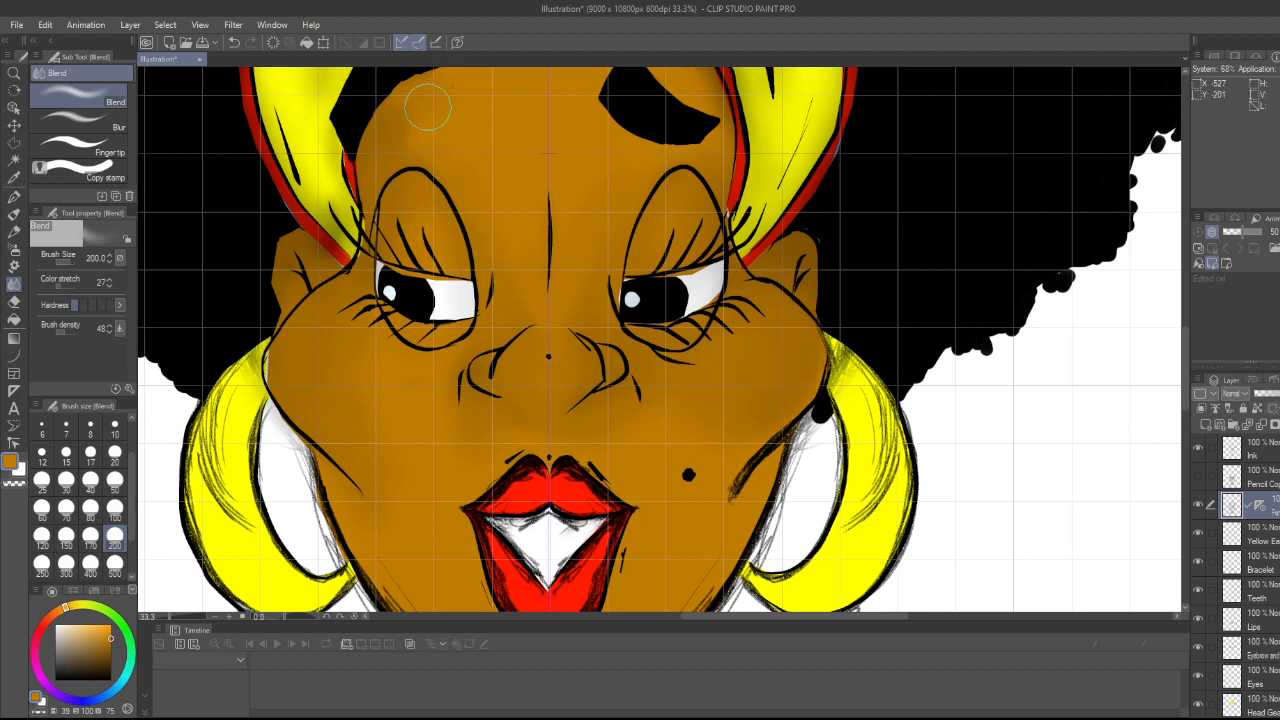
mouse_move(425, 106)
mouse_down()
mouse_move(381, 122)
mouse_move(372, 234)
mouse_up()
drag(320, 148, 324, 204)
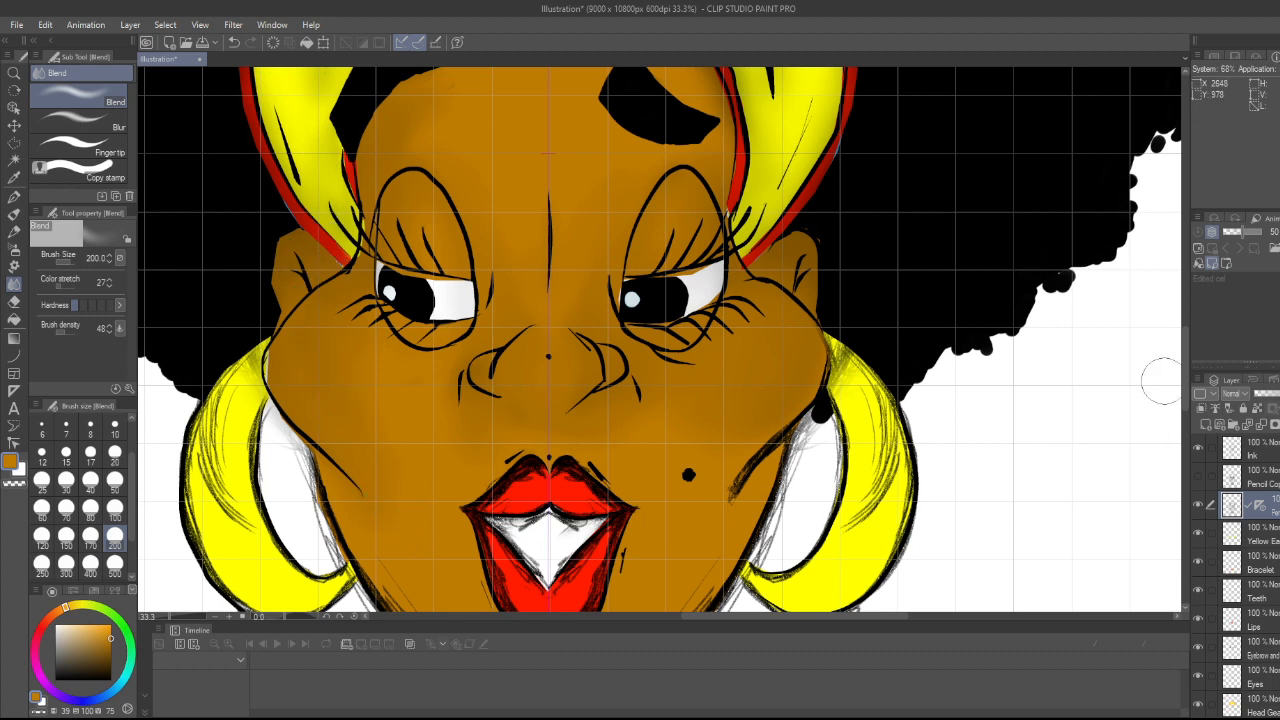
- Smooth the pencil shading across both hoop earrings with the Blend tool at size 200
scroll(600, 350, down, 3)
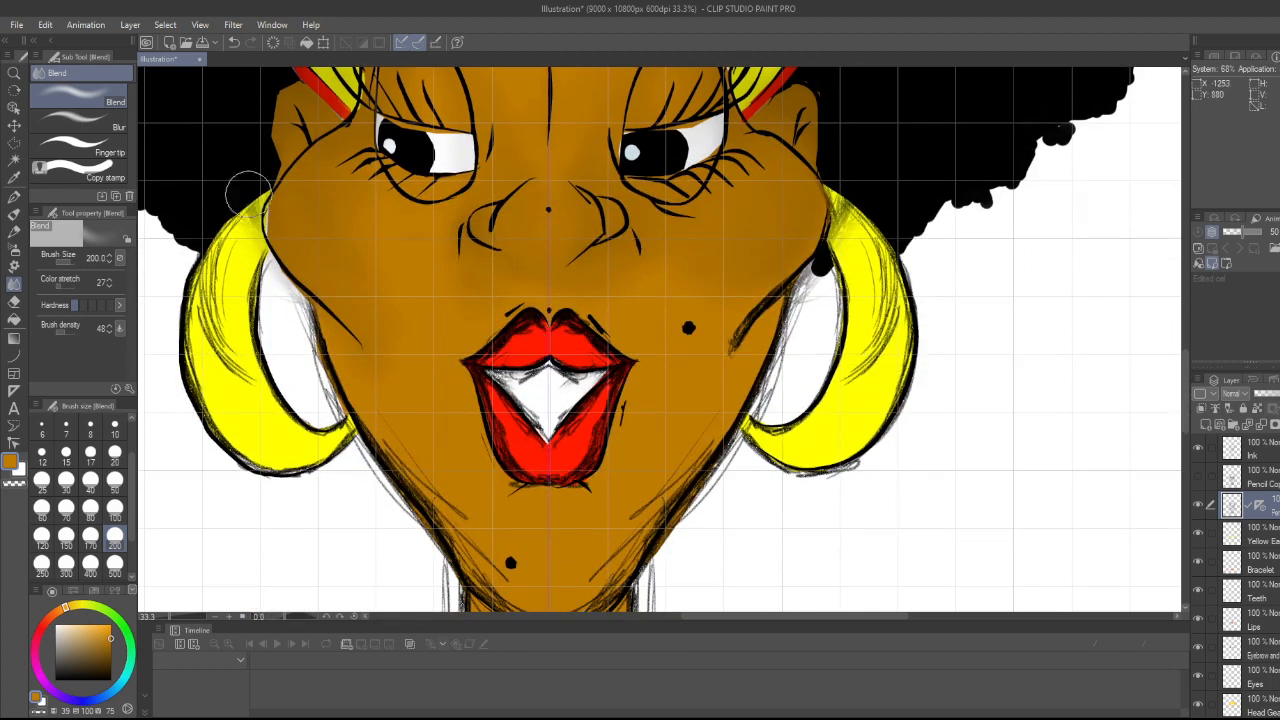
mouse_move(258, 207)
mouse_down()
mouse_move(210, 287)
mouse_move(210, 345)
mouse_move(208, 260)
mouse_move(234, 365)
mouse_move(214, 280)
mouse_move(222, 370)
mouse_move(225, 318)
mouse_move(243, 393)
mouse_move(217, 390)
mouse_move(195, 325)
mouse_move(259, 451)
mouse_move(222, 430)
mouse_move(209, 395)
mouse_move(306, 472)
mouse_move(339, 446)
mouse_move(292, 455)
mouse_move(335, 420)
mouse_move(276, 403)
mouse_move(228, 312)
mouse_move(282, 418)
mouse_move(251, 370)
mouse_move(266, 260)
mouse_move(247, 245)
mouse_move(262, 230)
mouse_move(240, 272)
mouse_move(285, 228)
mouse_up()
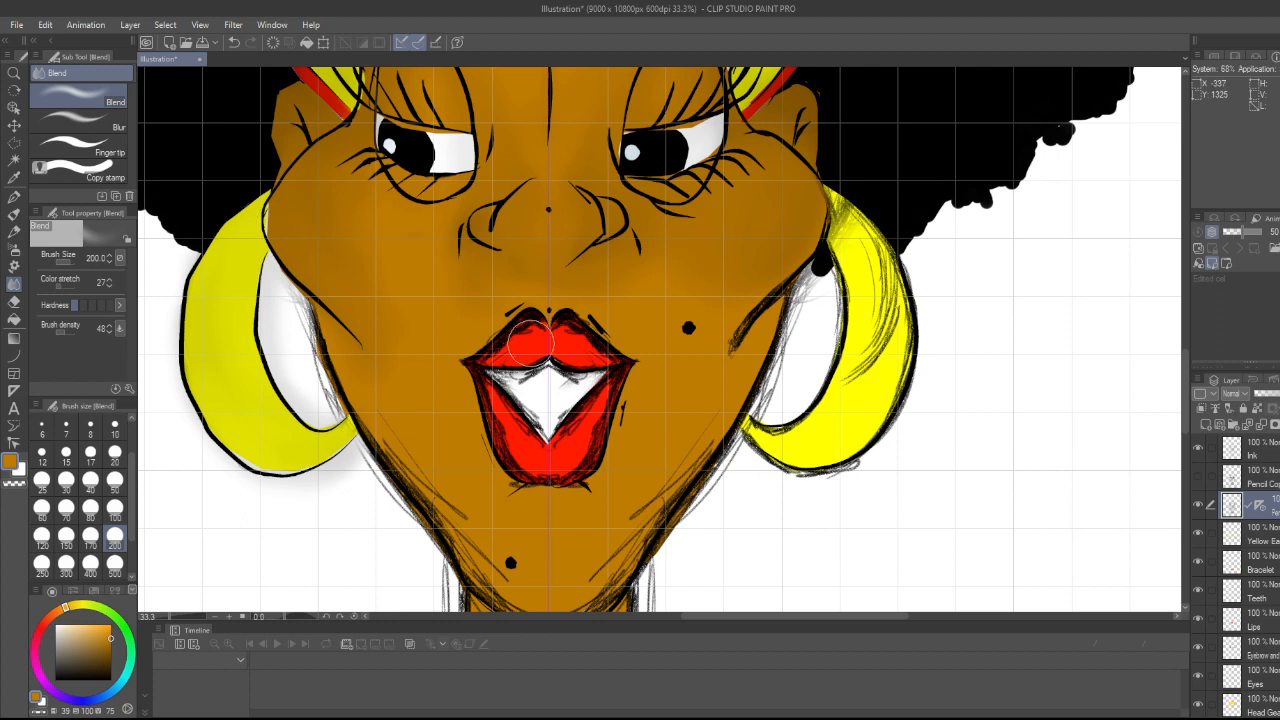
mouse_move(859, 262)
mouse_down()
mouse_move(890, 280)
mouse_move(872, 343)
mouse_move(867, 333)
mouse_move(889, 272)
mouse_move(895, 352)
mouse_move(882, 428)
mouse_move(865, 447)
mouse_move(849, 420)
mouse_move(860, 260)
mouse_move(819, 403)
mouse_move(755, 448)
mouse_move(747, 428)
mouse_move(772, 445)
mouse_move(730, 430)
mouse_move(815, 447)
mouse_move(818, 475)
mouse_move(770, 486)
mouse_move(867, 460)
mouse_move(785, 370)
mouse_move(819, 342)
mouse_move(826, 518)
mouse_move(825, 474)
mouse_up()
- Erase the grey smudges around the left-hand earring on the pencil layer with the Soft eraser at size 200
key(e)
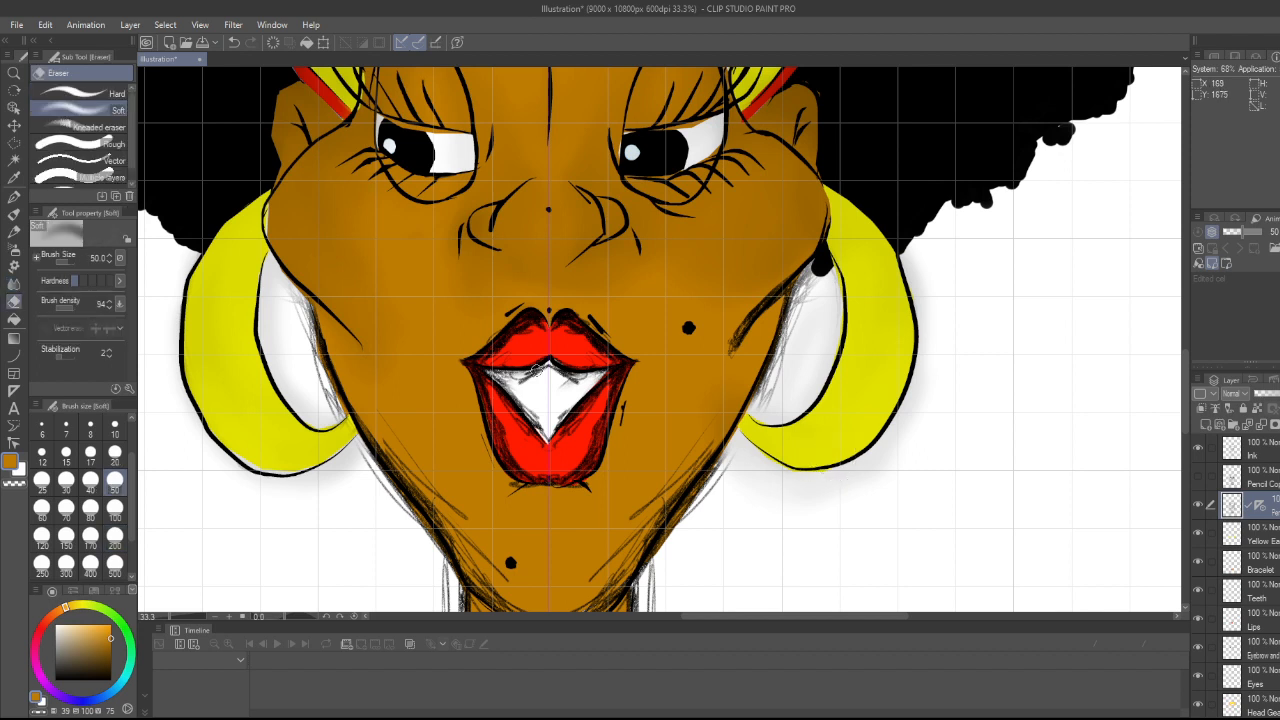
click(115, 537)
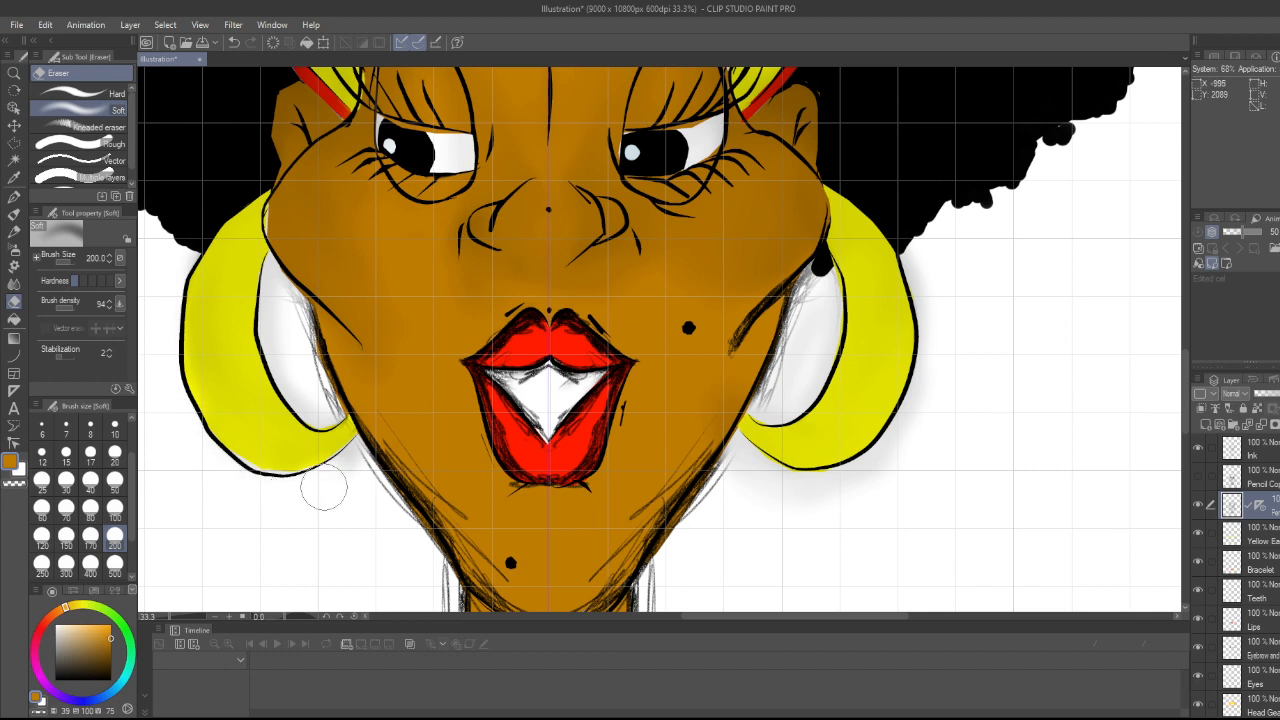
- Erase the stray sketch lines inside and around both hoop earrings and along the outer edges of the jaw and neck
mouse_move(292, 366)
mouse_down()
mouse_move(315, 410)
mouse_move(278, 291)
mouse_move(308, 396)
mouse_move(322, 403)
mouse_move(308, 366)
mouse_up()
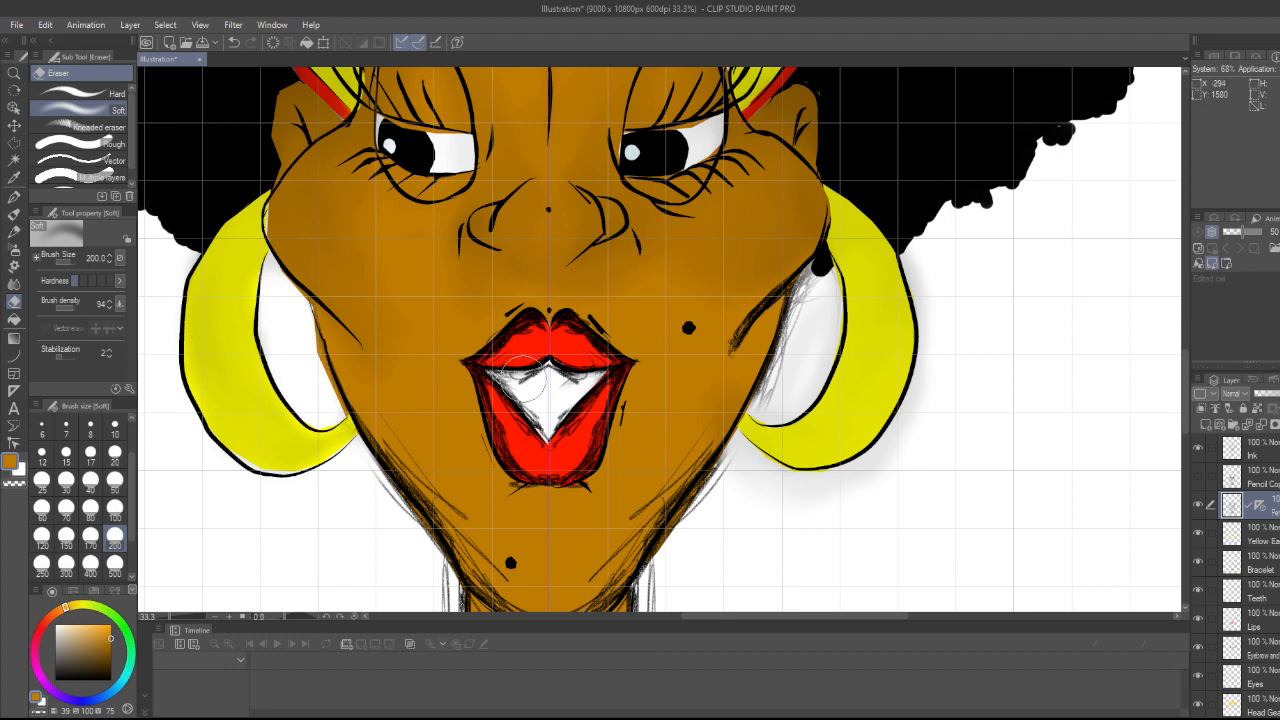
mouse_move(770, 410)
mouse_down()
mouse_move(801, 354)
mouse_move(776, 385)
mouse_move(810, 283)
mouse_move(822, 320)
mouse_move(790, 398)
mouse_move(820, 356)
mouse_move(794, 385)
mouse_move(770, 503)
mouse_move(830, 508)
mouse_move(844, 486)
mouse_move(766, 475)
mouse_move(776, 499)
mouse_move(837, 505)
mouse_move(892, 453)
mouse_move(949, 356)
mouse_move(945, 285)
mouse_move(939, 312)
mouse_move(923, 295)
mouse_move(931, 275)
mouse_move(897, 440)
mouse_up()
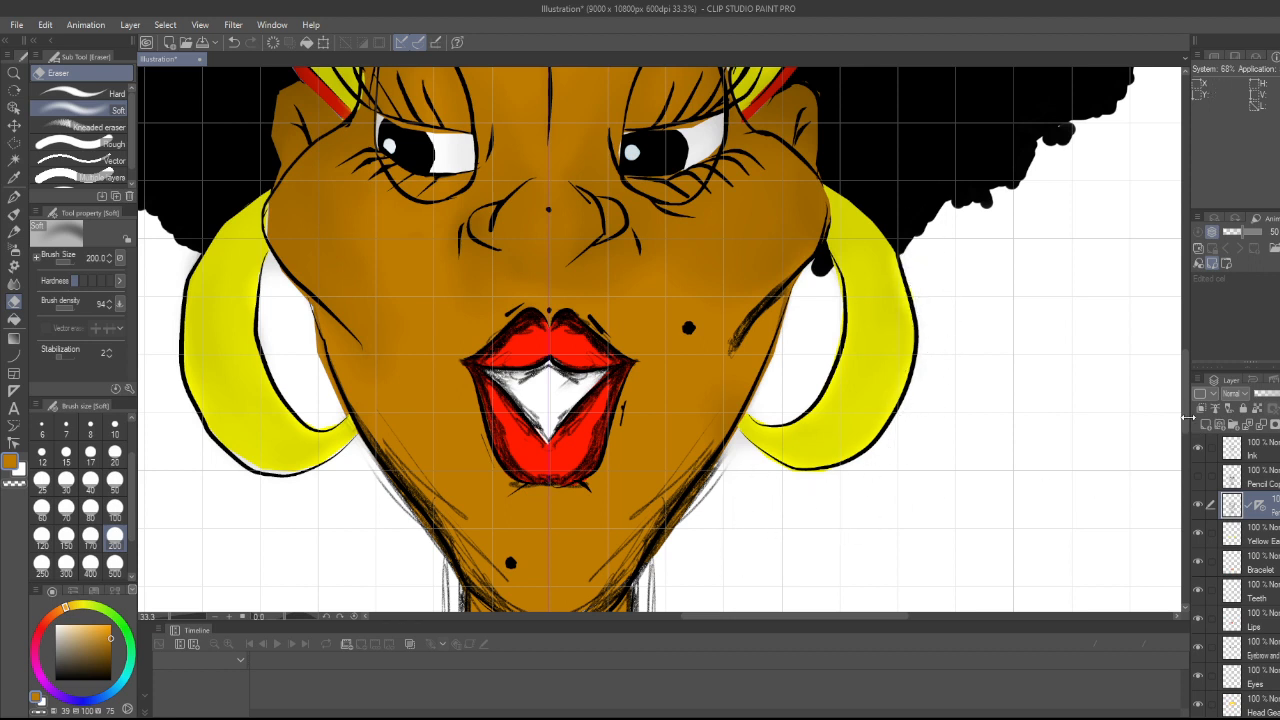
scroll(1182, 415, down, 5)
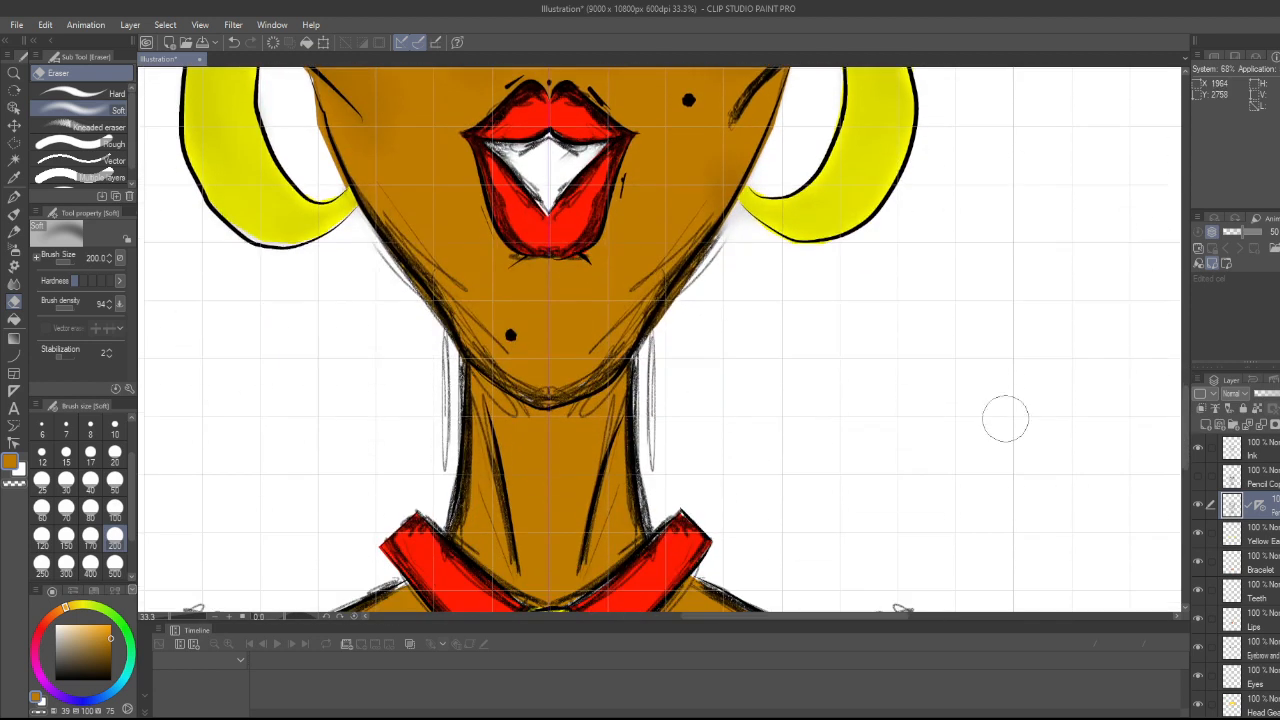
mouse_move(370, 263)
mouse_down()
mouse_move(400, 307)
mouse_move(346, 225)
mouse_move(433, 354)
mouse_move(436, 455)
mouse_move(437, 354)
mouse_move(434, 420)
mouse_up()
mouse_move(633, 471)
mouse_down()
mouse_move(677, 484)
mouse_move(670, 496)
mouse_move(650, 486)
mouse_move(655, 504)
mouse_move(649, 380)
mouse_move(645, 394)
mouse_move(657, 353)
mouse_move(740, 242)
mouse_up()
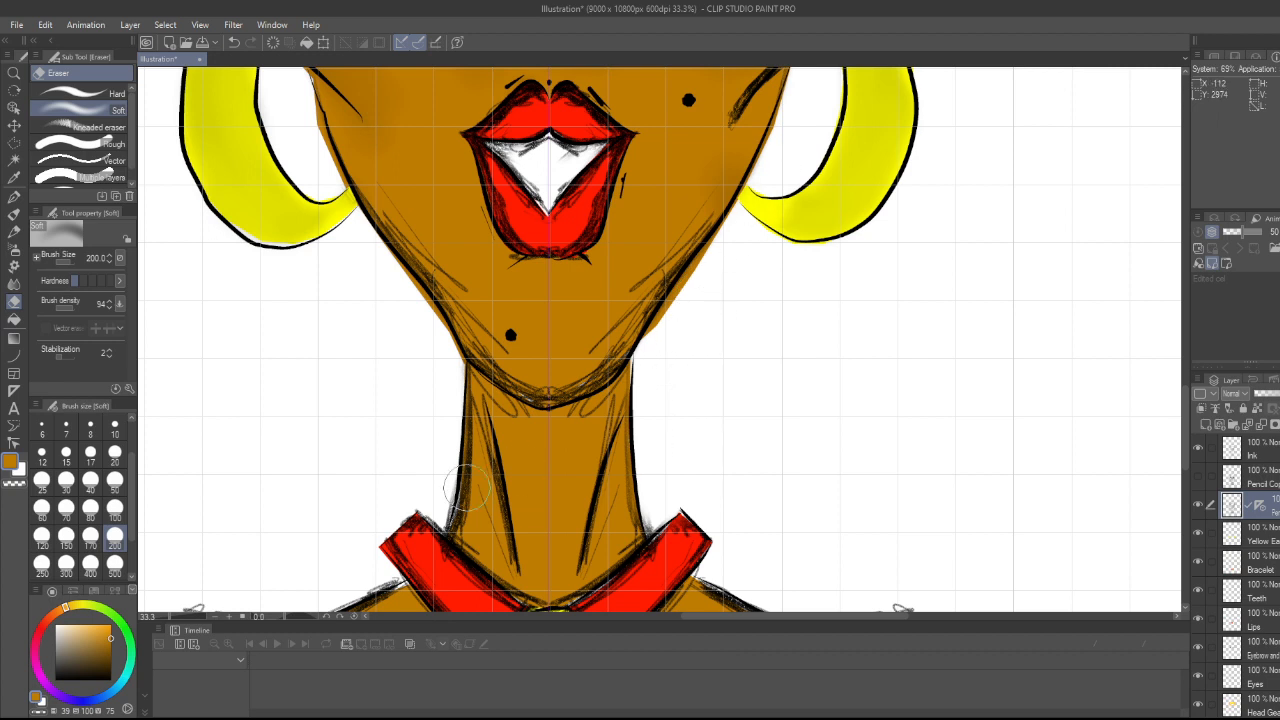
mouse_move(467, 488)
mouse_down()
mouse_move(447, 497)
mouse_move(389, 466)
mouse_move(377, 526)
mouse_move(399, 504)
mouse_up()
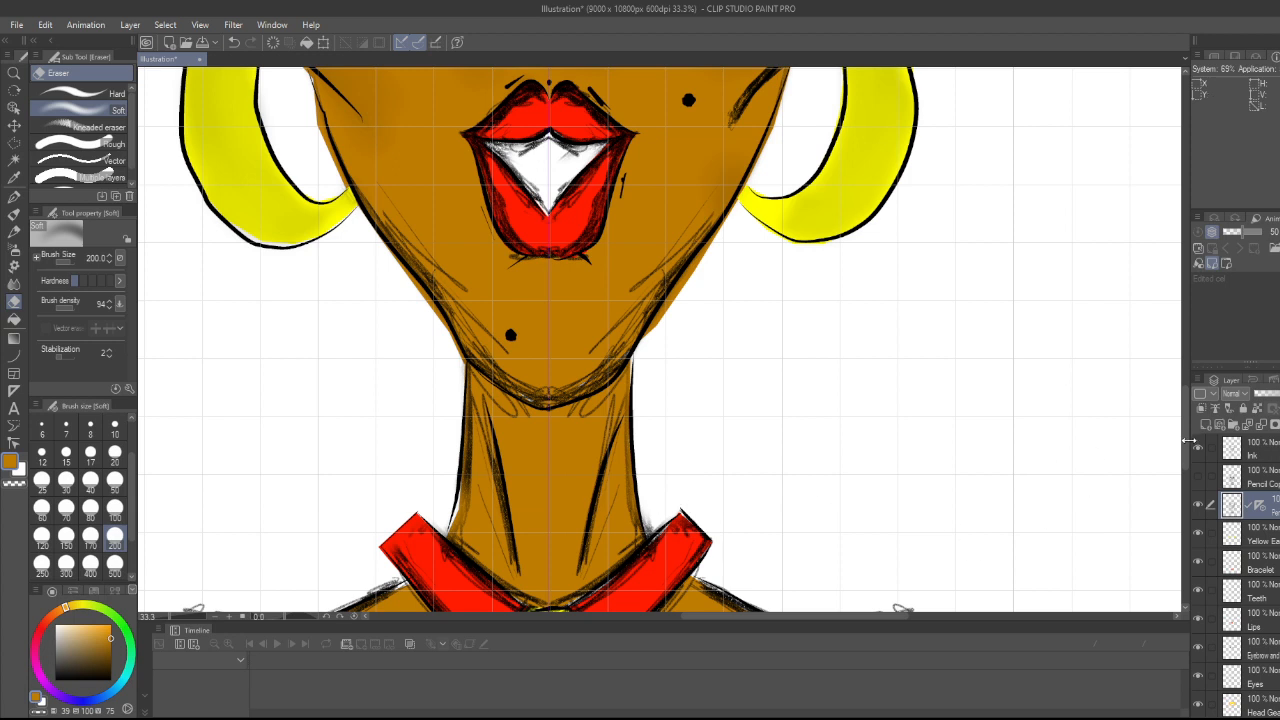
- Erase the rough sketch lines outside the red collar and above both shoulders
scroll(1183, 440, down, 4)
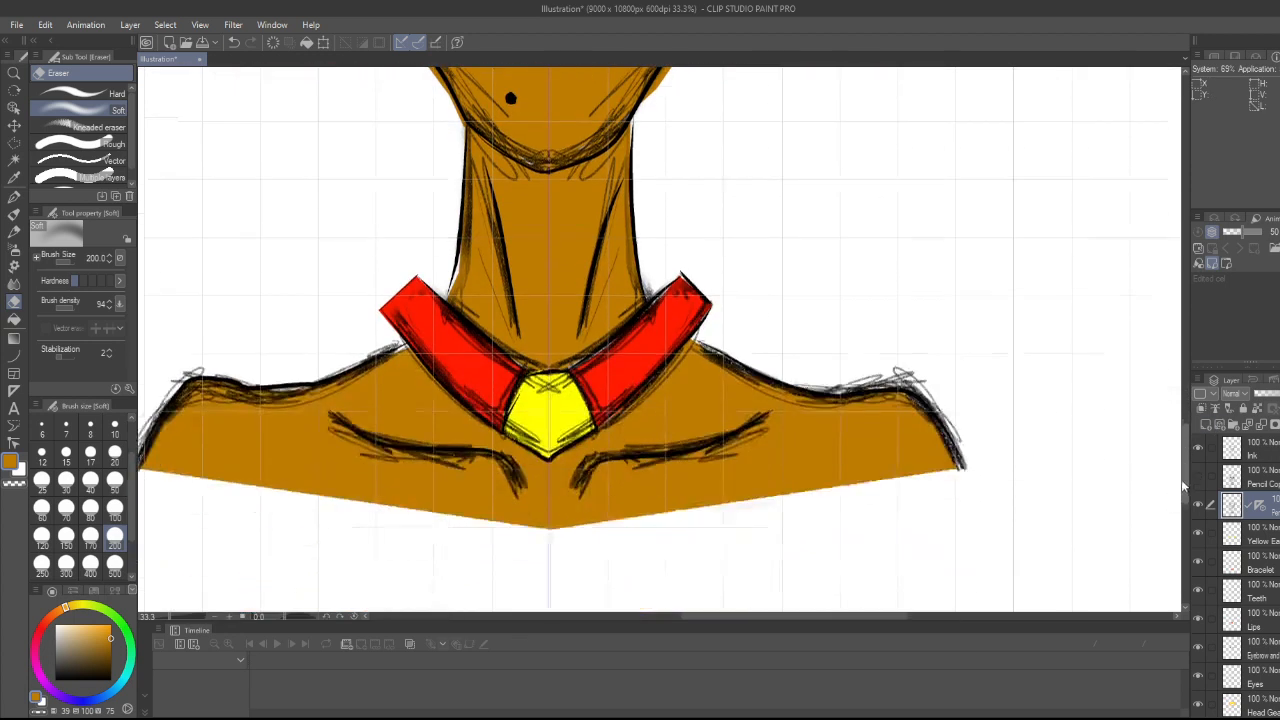
mouse_move(994, 509)
mouse_down()
mouse_move(976, 476)
mouse_move(912, 412)
mouse_move(856, 428)
mouse_move(783, 420)
mouse_move(733, 394)
mouse_move(695, 353)
mouse_move(697, 329)
mouse_move(659, 320)
mouse_up()
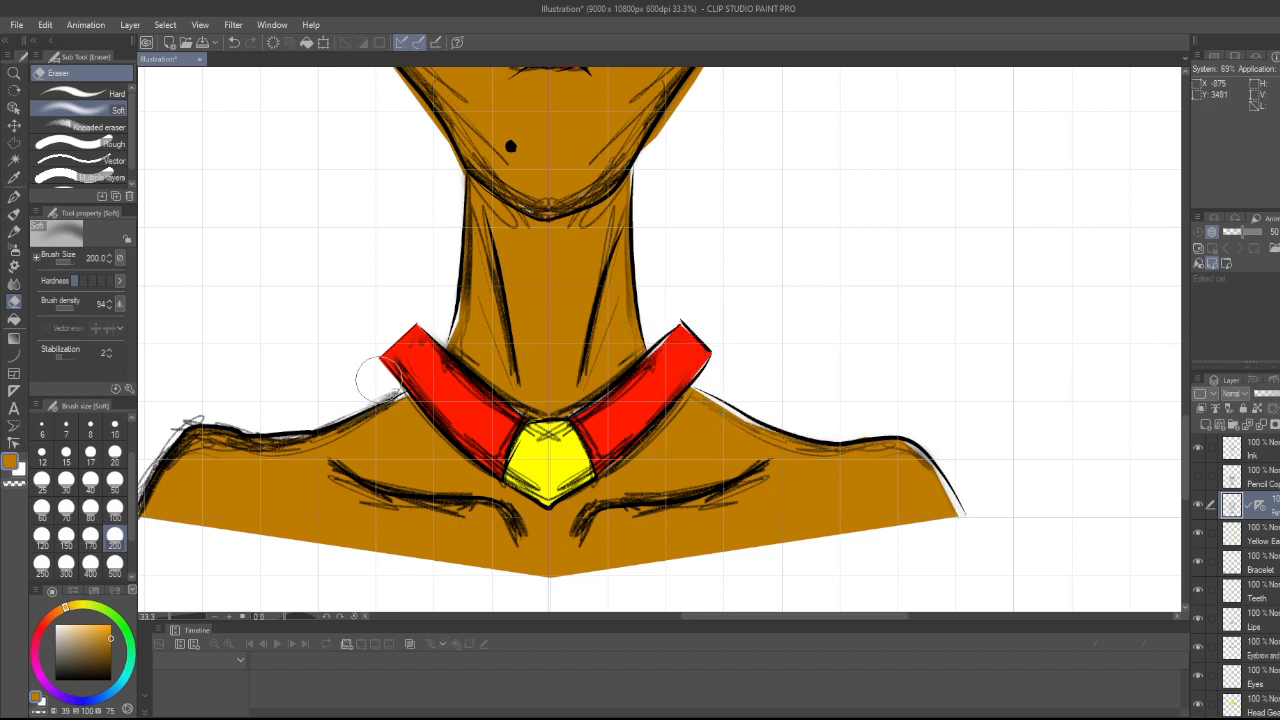
mouse_move(357, 390)
mouse_down()
mouse_move(290, 415)
mouse_move(243, 409)
mouse_move(232, 425)
mouse_move(169, 414)
mouse_move(142, 522)
mouse_up()
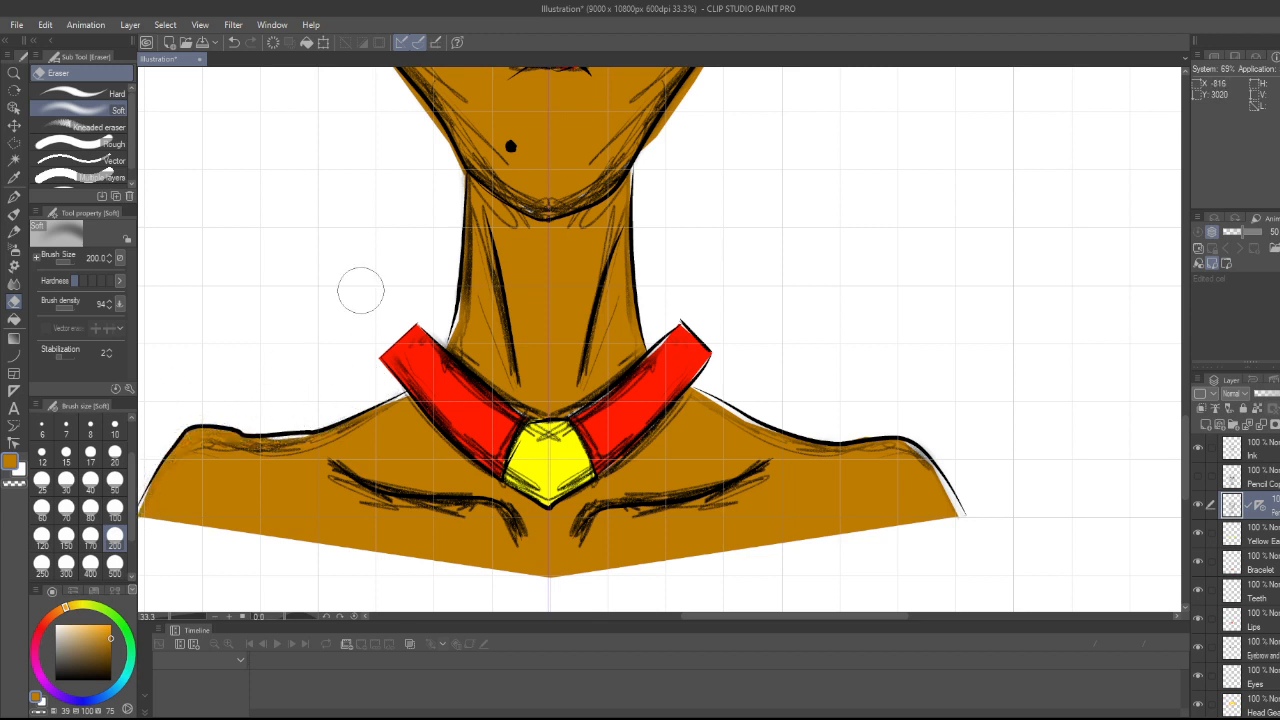
- Blend the rough collarbone and shoulder sketch lines into the skin with the Blend tool at size 200
scroll(620, 500, down, 2)
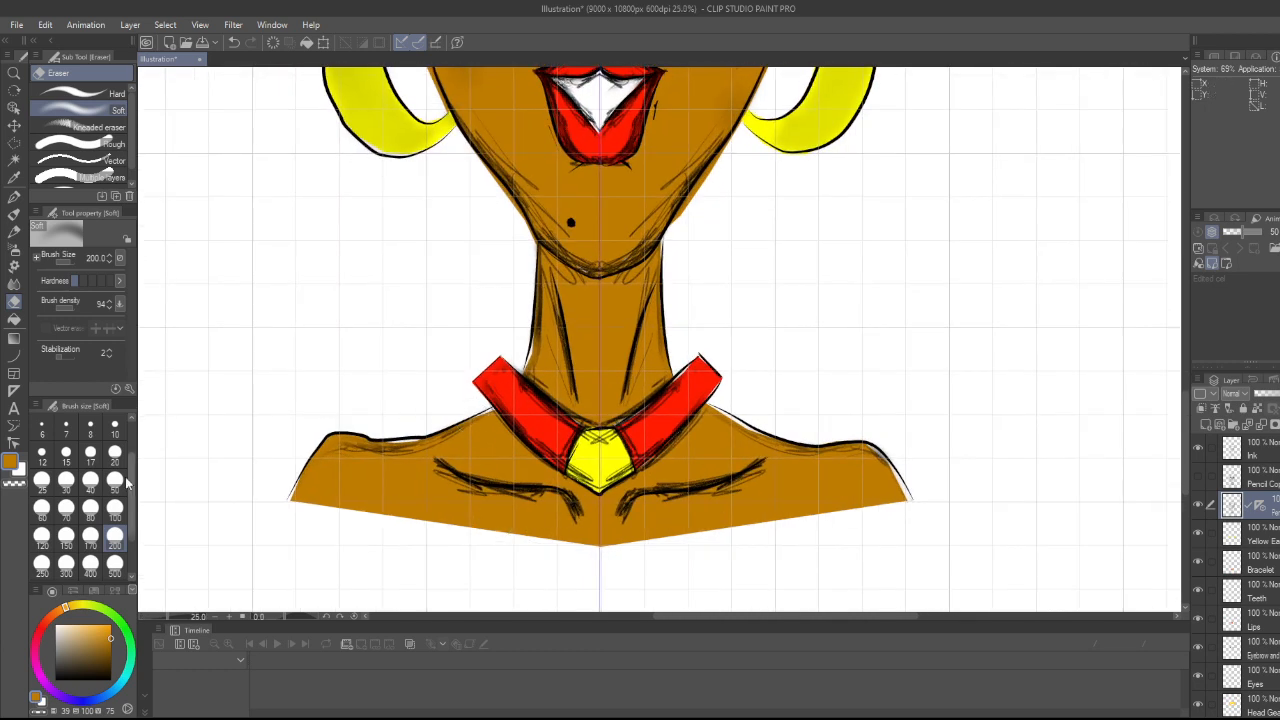
click(14, 284)
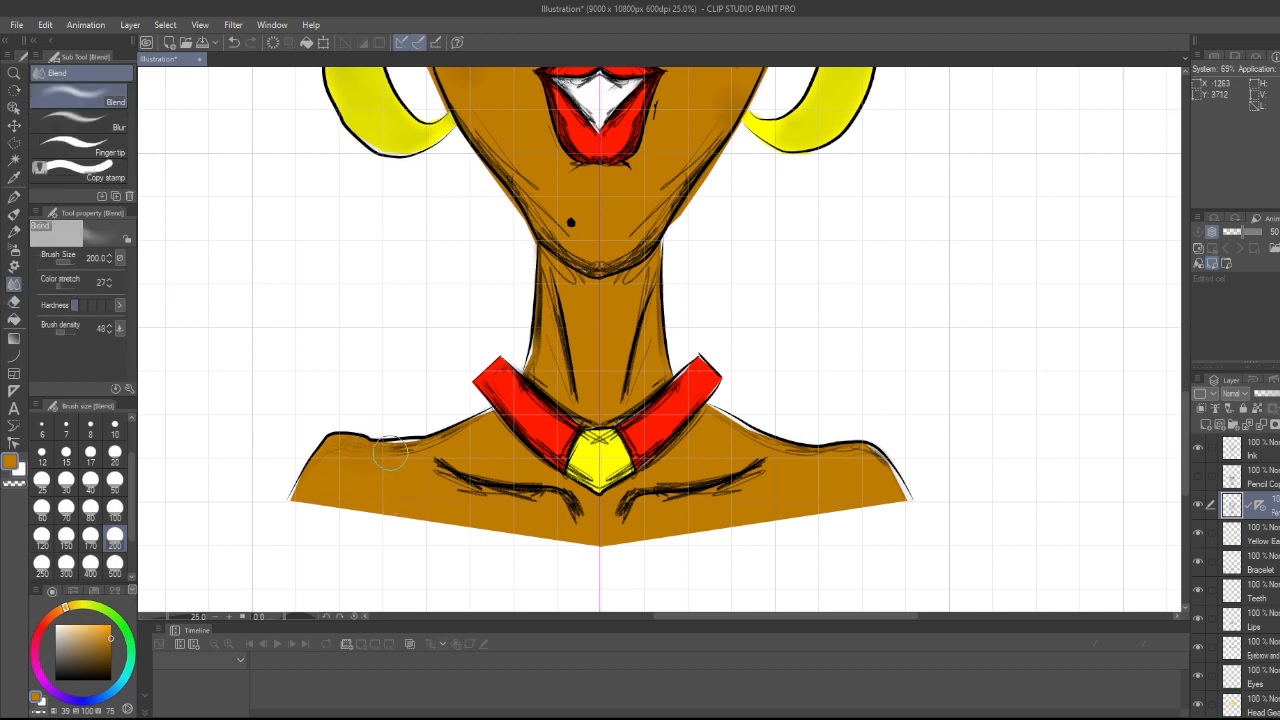
mouse_move(348, 461)
mouse_down()
mouse_move(485, 433)
mouse_move(498, 442)
mouse_move(473, 475)
mouse_move(430, 493)
mouse_move(401, 473)
mouse_move(437, 473)
mouse_move(420, 481)
mouse_move(486, 516)
mouse_move(562, 507)
mouse_move(495, 488)
mouse_move(490, 474)
mouse_move(546, 486)
mouse_up()
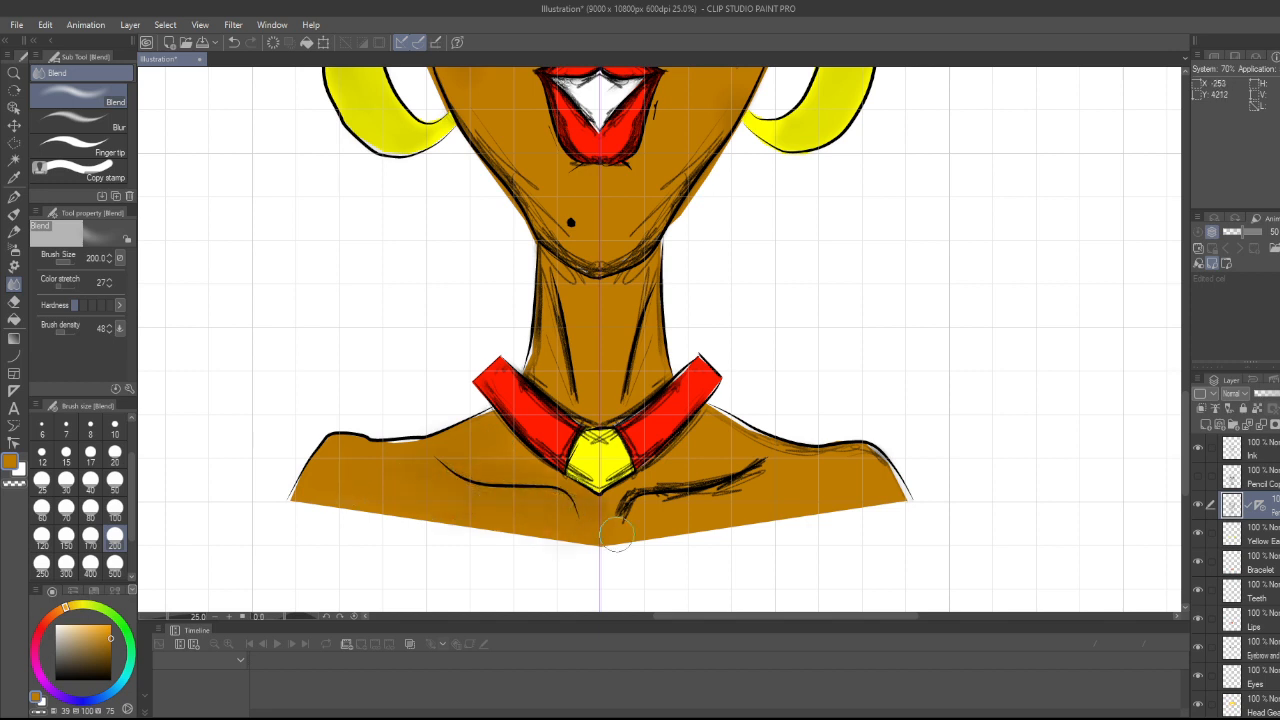
mouse_move(615, 535)
mouse_down()
mouse_move(653, 486)
mouse_move(695, 495)
mouse_move(768, 484)
mouse_up()
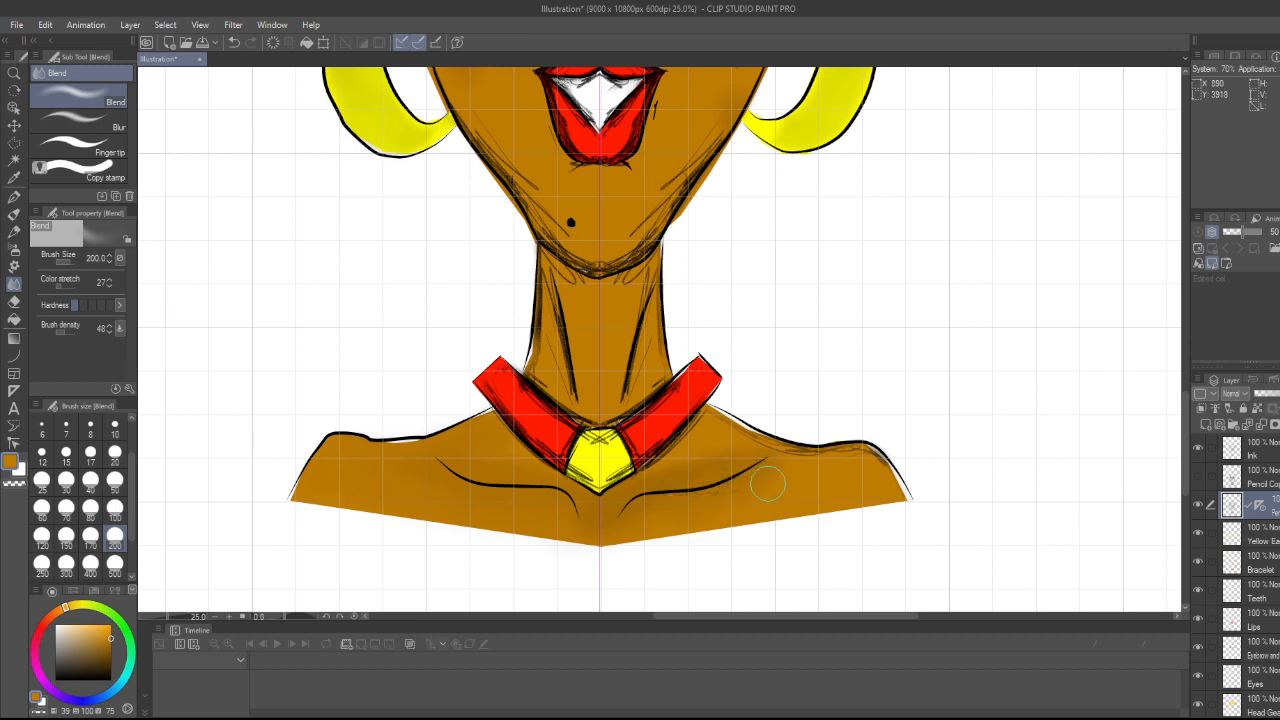
mouse_move(694, 427)
mouse_down()
mouse_move(804, 466)
mouse_move(816, 465)
mouse_move(790, 459)
mouse_move(877, 470)
mouse_up()
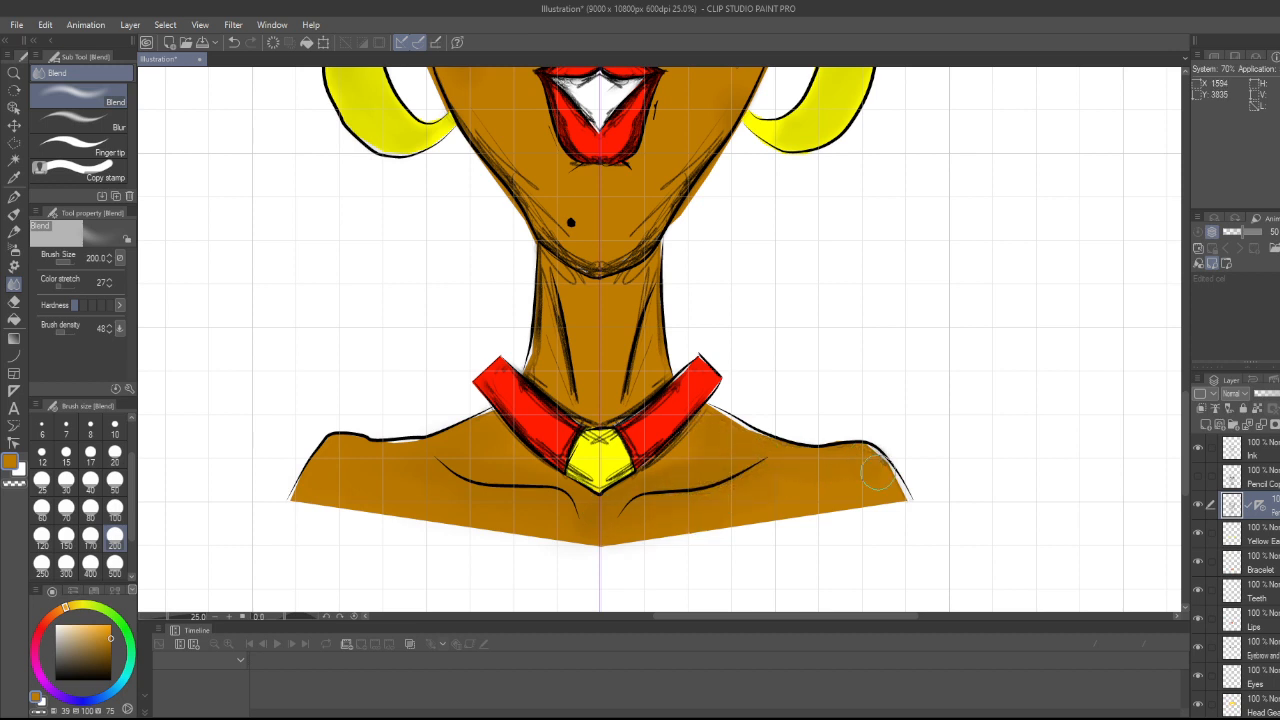
- Blend the sketch lines on the red and yellow necklace, the neck and the underside of the chin
mouse_move(708, 466)
mouse_down()
mouse_move(600, 442)
mouse_move(643, 418)
mouse_move(595, 432)
mouse_move(588, 422)
mouse_move(653, 382)
mouse_move(683, 402)
mouse_move(698, 385)
mouse_move(642, 432)
mouse_move(553, 463)
mouse_move(515, 457)
mouse_move(518, 434)
mouse_move(558, 456)
mouse_move(488, 435)
mouse_move(516, 407)
mouse_move(496, 384)
mouse_move(510, 382)
mouse_move(553, 427)
mouse_move(534, 438)
mouse_move(593, 416)
mouse_move(601, 432)
mouse_move(537, 406)
mouse_move(540, 385)
mouse_move(530, 405)
mouse_move(544, 320)
mouse_move(583, 414)
mouse_move(576, 347)
mouse_up()
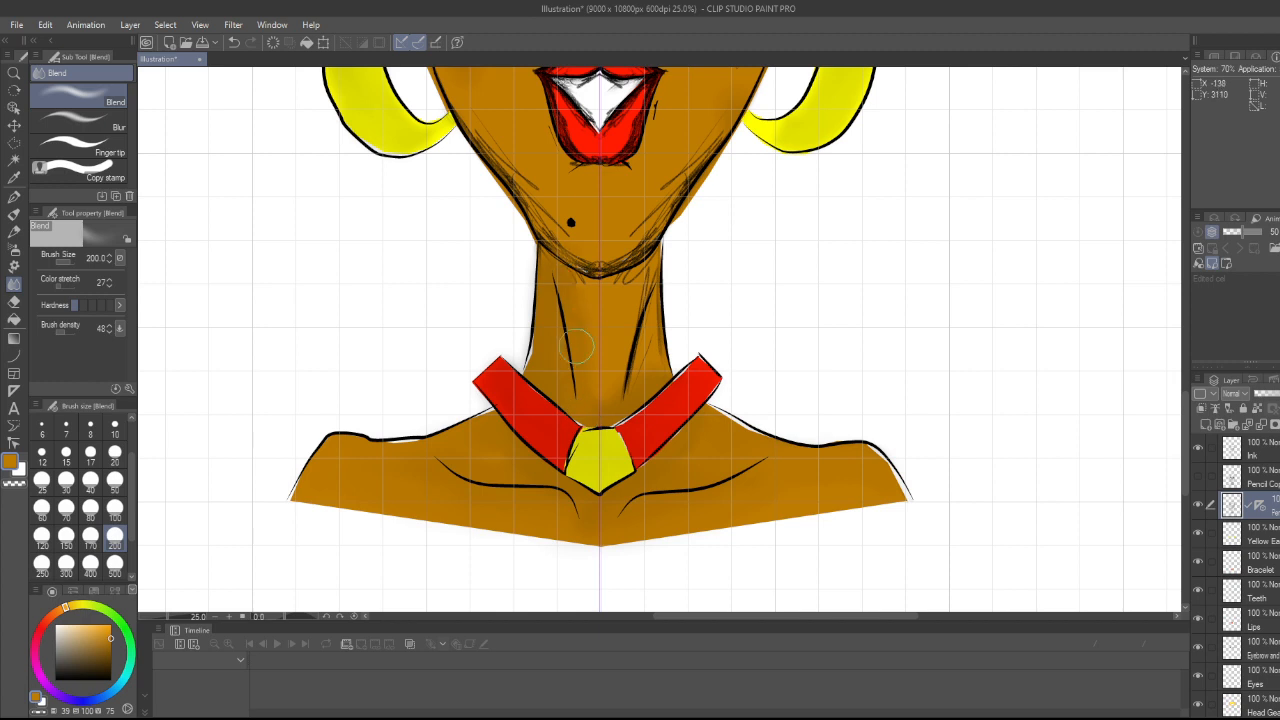
mouse_move(592, 417)
mouse_down()
mouse_move(609, 430)
mouse_move(600, 381)
mouse_up()
mouse_move(547, 247)
mouse_down()
mouse_move(575, 302)
mouse_move(586, 296)
mouse_move(571, 270)
mouse_move(601, 274)
mouse_move(586, 277)
mouse_move(645, 244)
mouse_move(567, 312)
mouse_up()
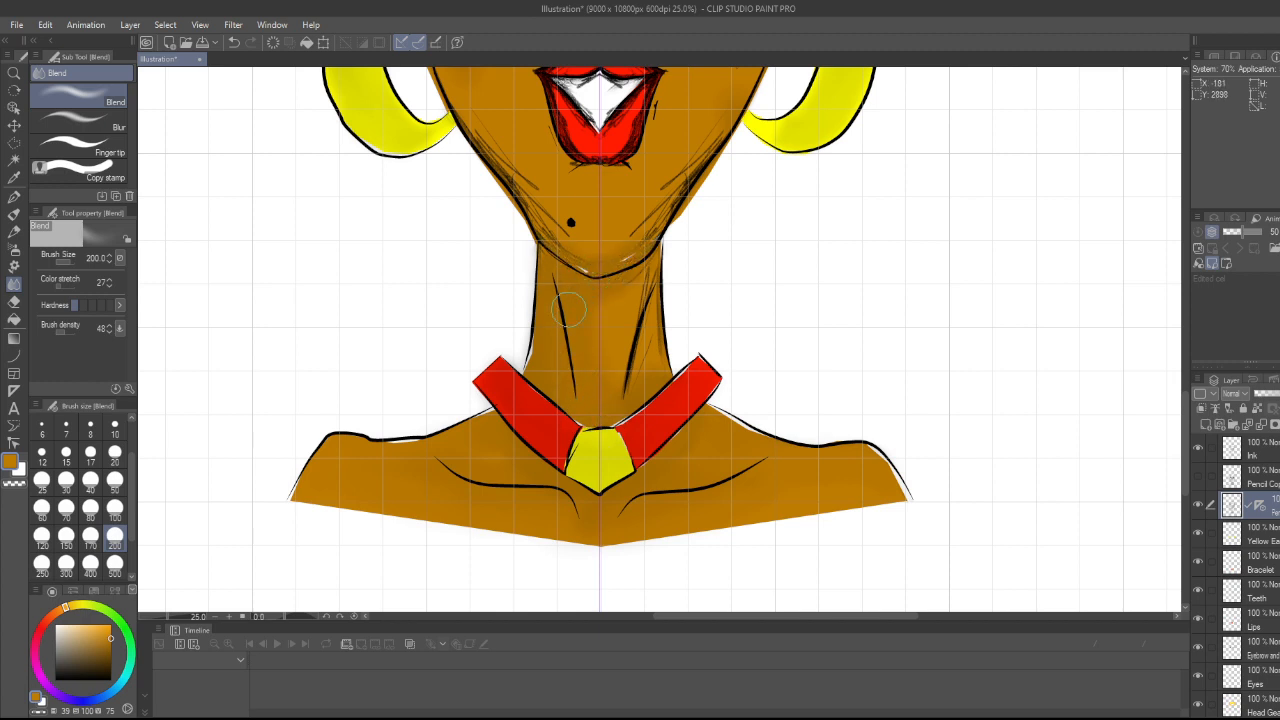
mouse_move(573, 408)
mouse_down()
mouse_move(530, 418)
mouse_move(566, 430)
mouse_up()
drag(645, 399, 635, 252)
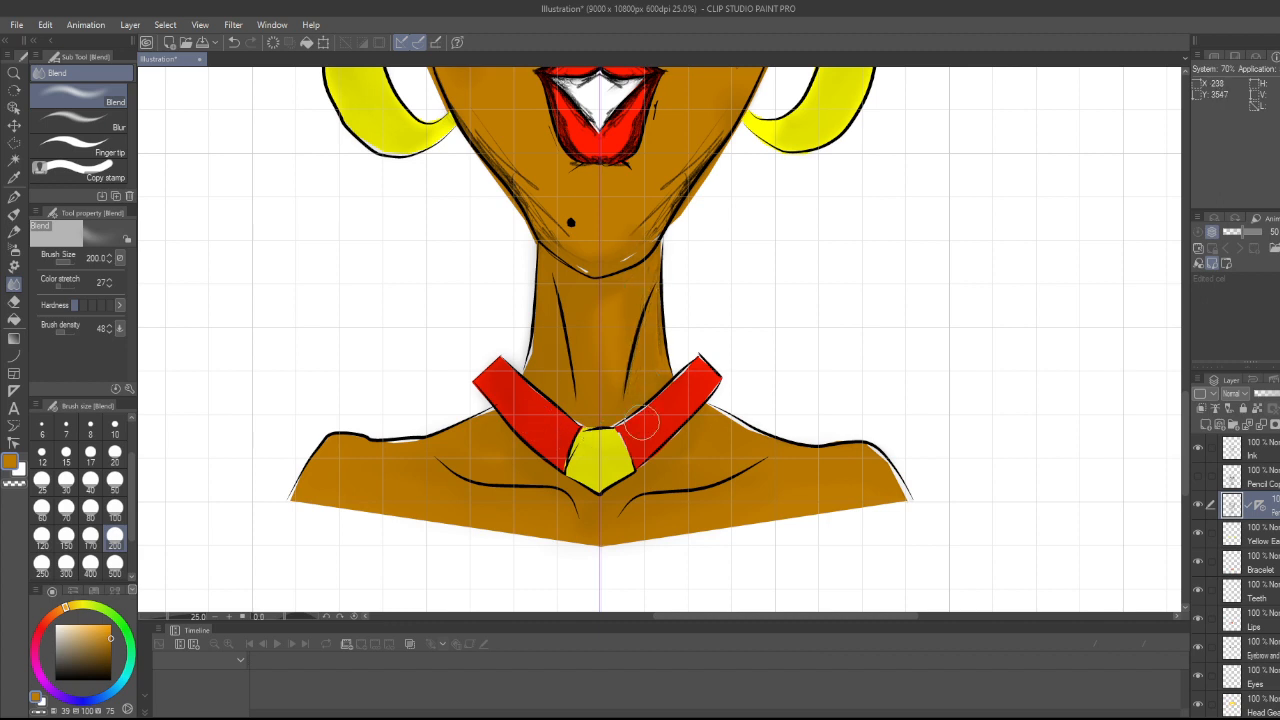
mouse_move(641, 424)
mouse_down()
mouse_move(637, 262)
mouse_move(652, 328)
mouse_up()
- Blend the rough sketch strokes along both sides of the jaw and the chin into the skin
mouse_move(533, 180)
mouse_down()
mouse_move(549, 207)
mouse_move(502, 126)
mouse_move(496, 149)
mouse_move(459, 103)
mouse_move(462, 86)
mouse_move(544, 217)
mouse_move(587, 260)
mouse_up()
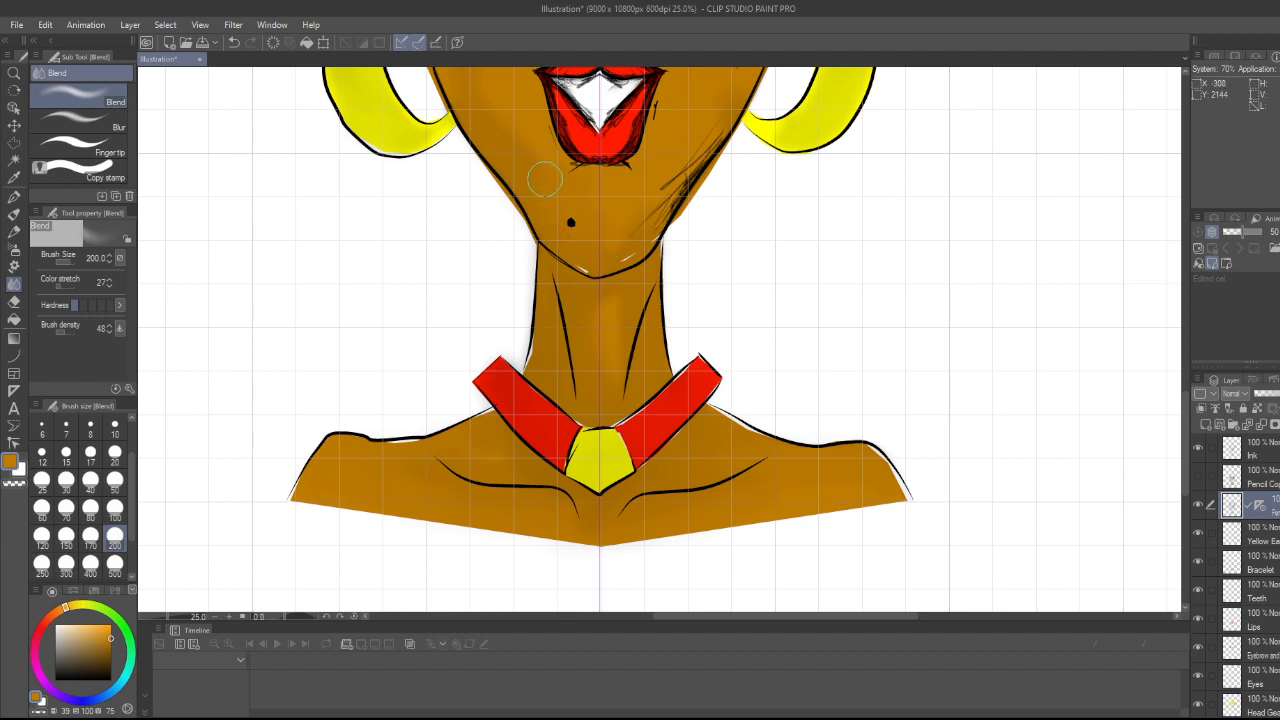
drag(545, 179, 588, 188)
mouse_move(632, 266)
mouse_down()
mouse_move(637, 210)
mouse_move(649, 251)
mouse_move(736, 92)
mouse_up()
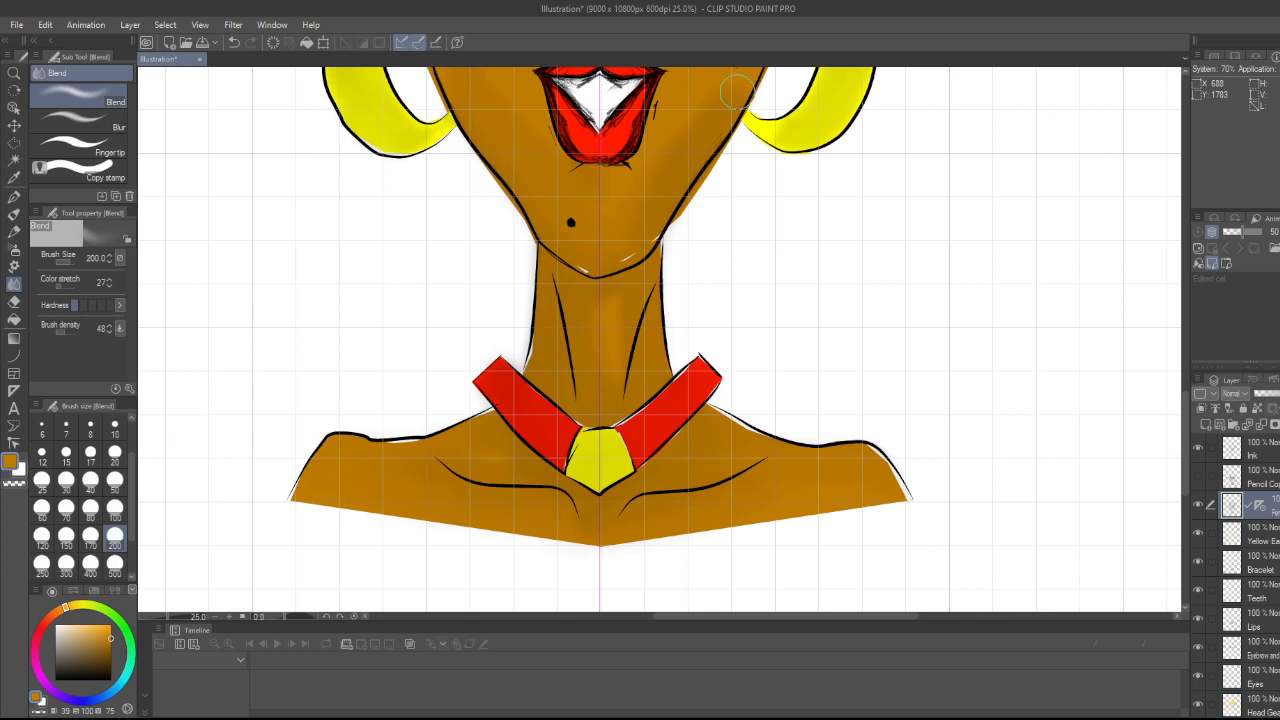
drag(642, 98, 630, 179)
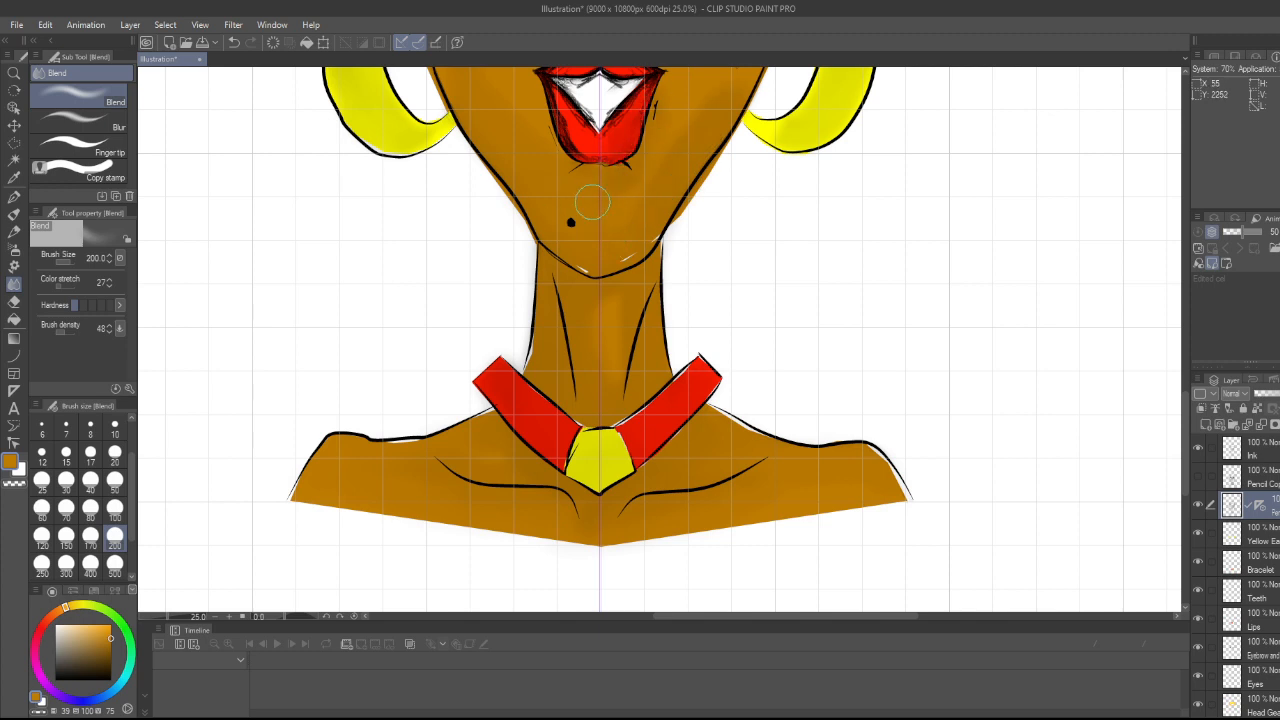
- Blend the sketch marks on the lips, teeth and cheeks into their base colors
mouse_move(654, 74)
mouse_down()
mouse_move(632, 134)
mouse_move(572, 154)
mouse_move(535, 105)
mouse_move(583, 150)
mouse_move(535, 88)
mouse_move(575, 105)
mouse_move(524, 110)
mouse_up()
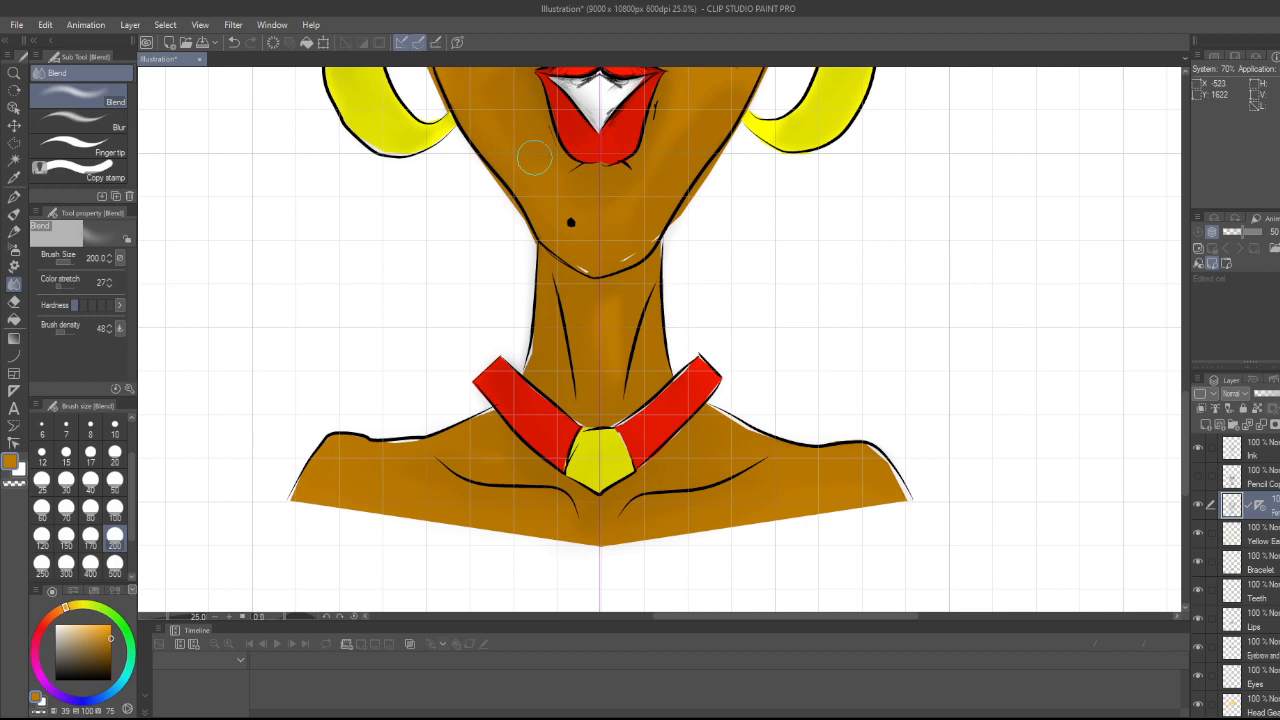
drag(606, 132, 655, 86)
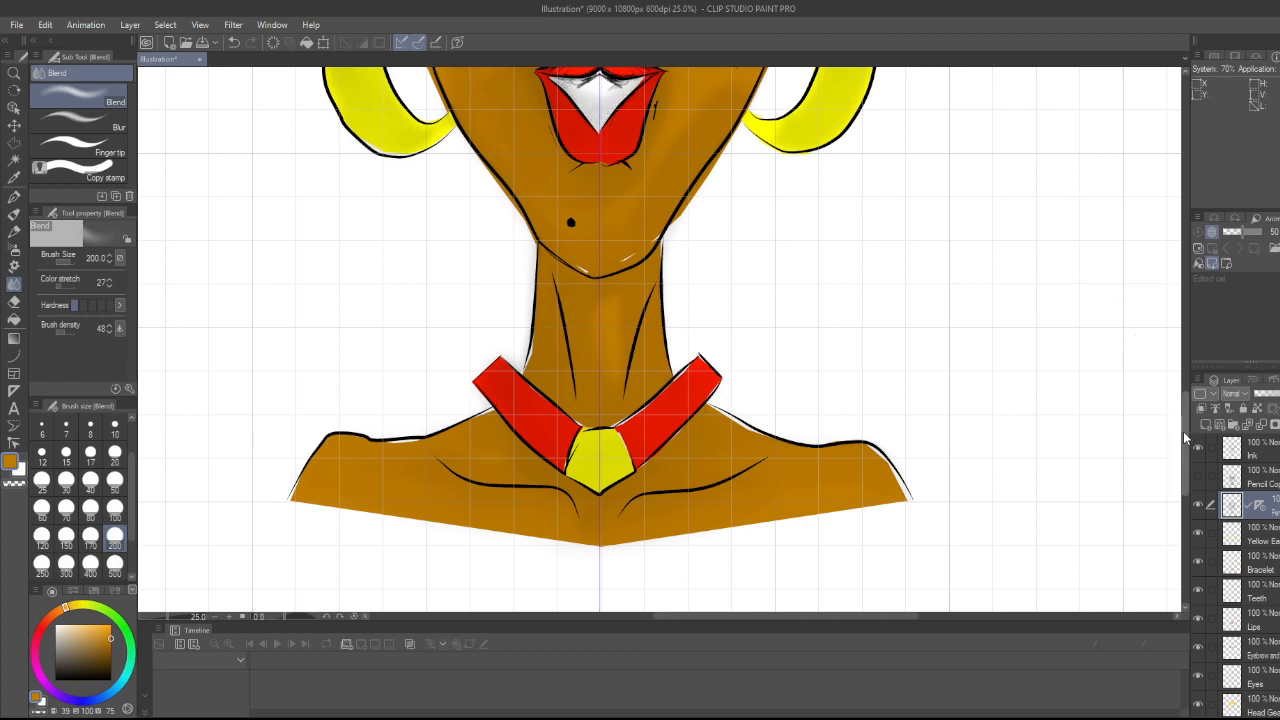
scroll(1186, 405, up, 3)
drag(567, 234, 553, 235)
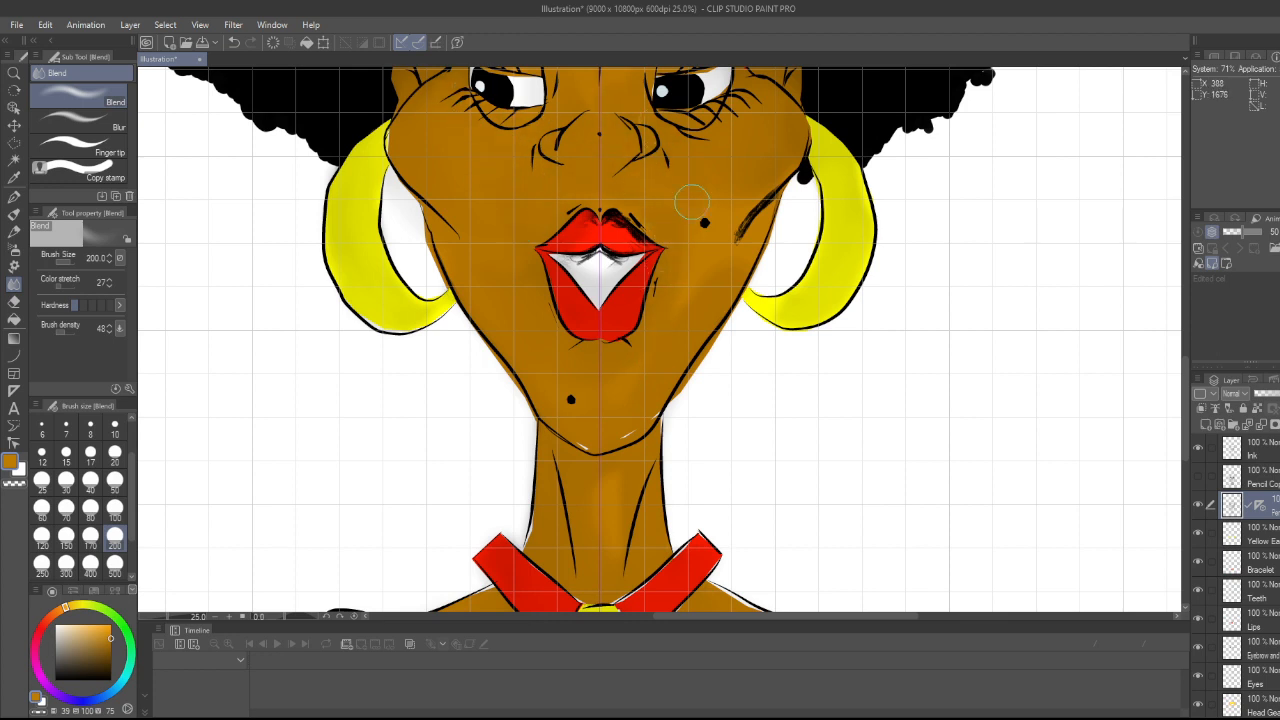
key(ctrl+z)
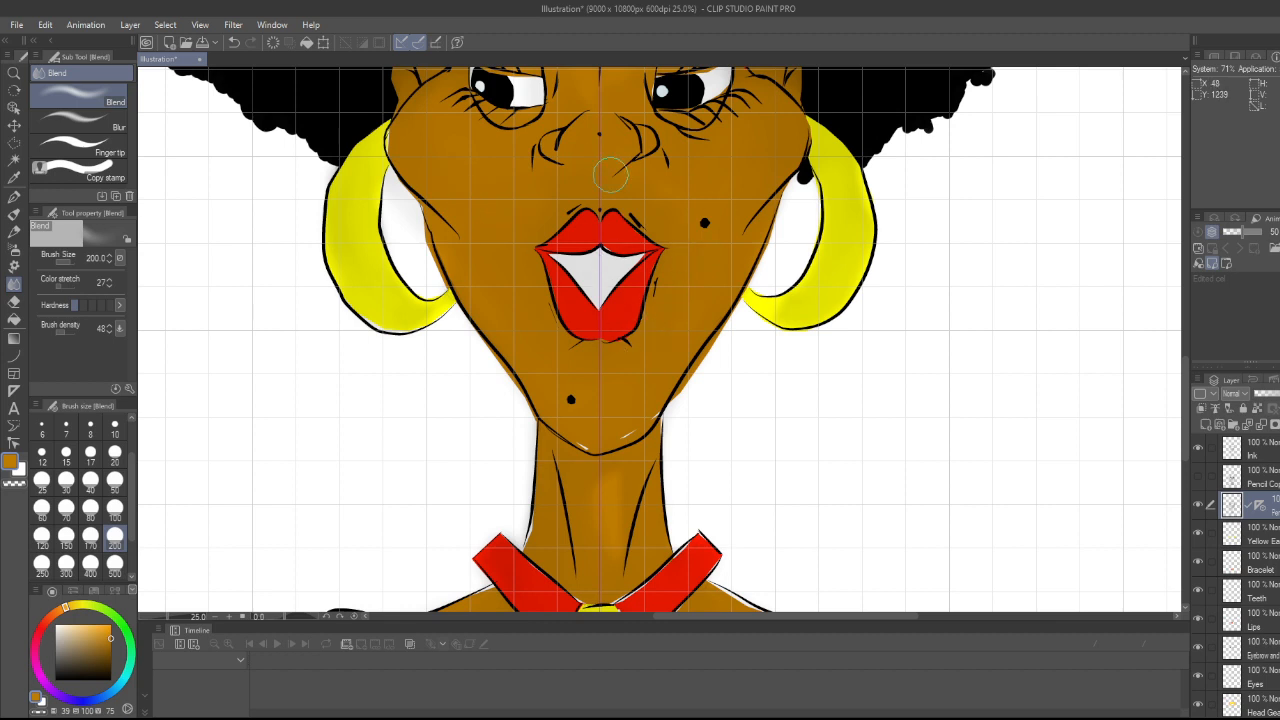
- Blend the remaining sketch marks on the yellow head wrap into its color
scroll(604, 97, down, 4)
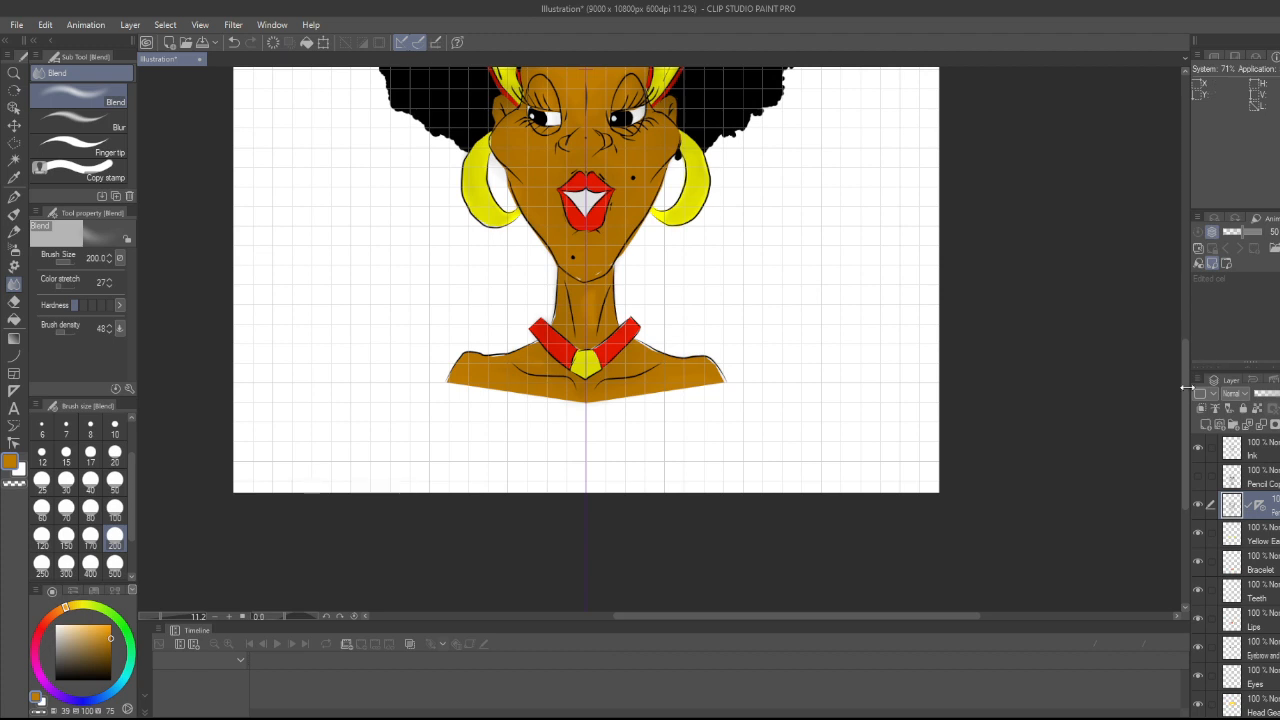
drag(1184, 389, 1172, 325)
scroll(691, 304, up, 2)
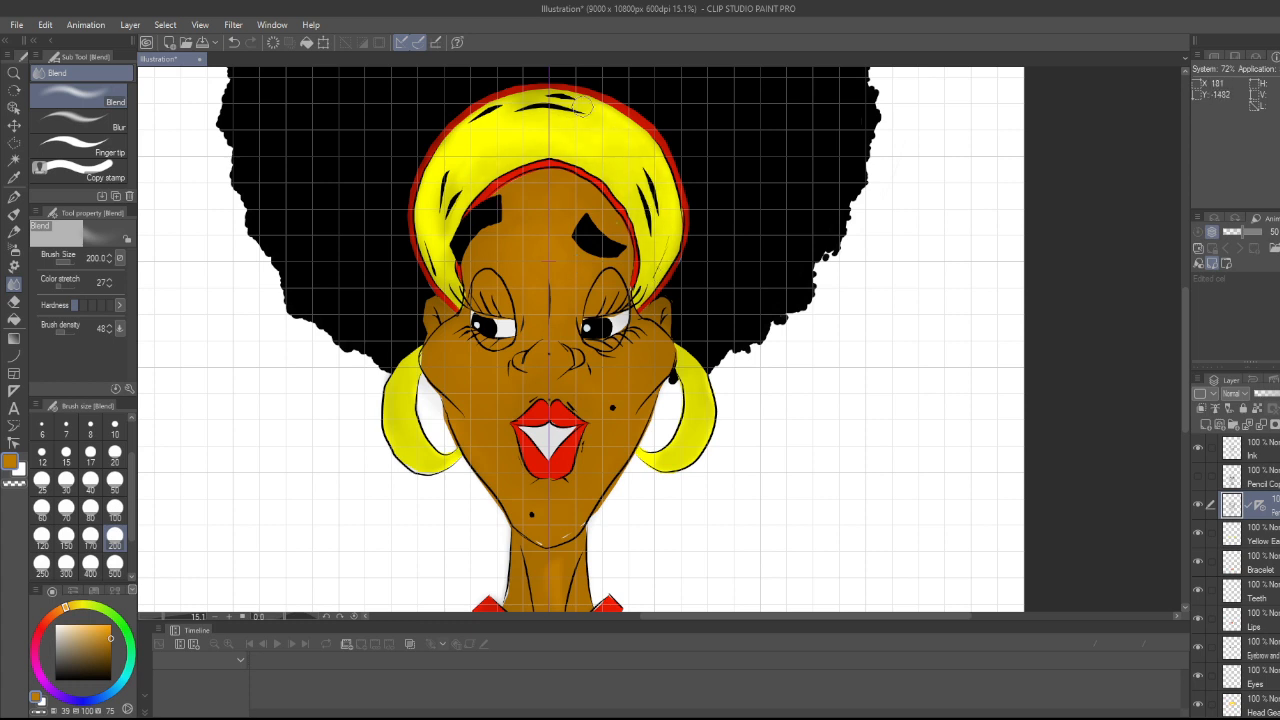
drag(584, 106, 555, 112)
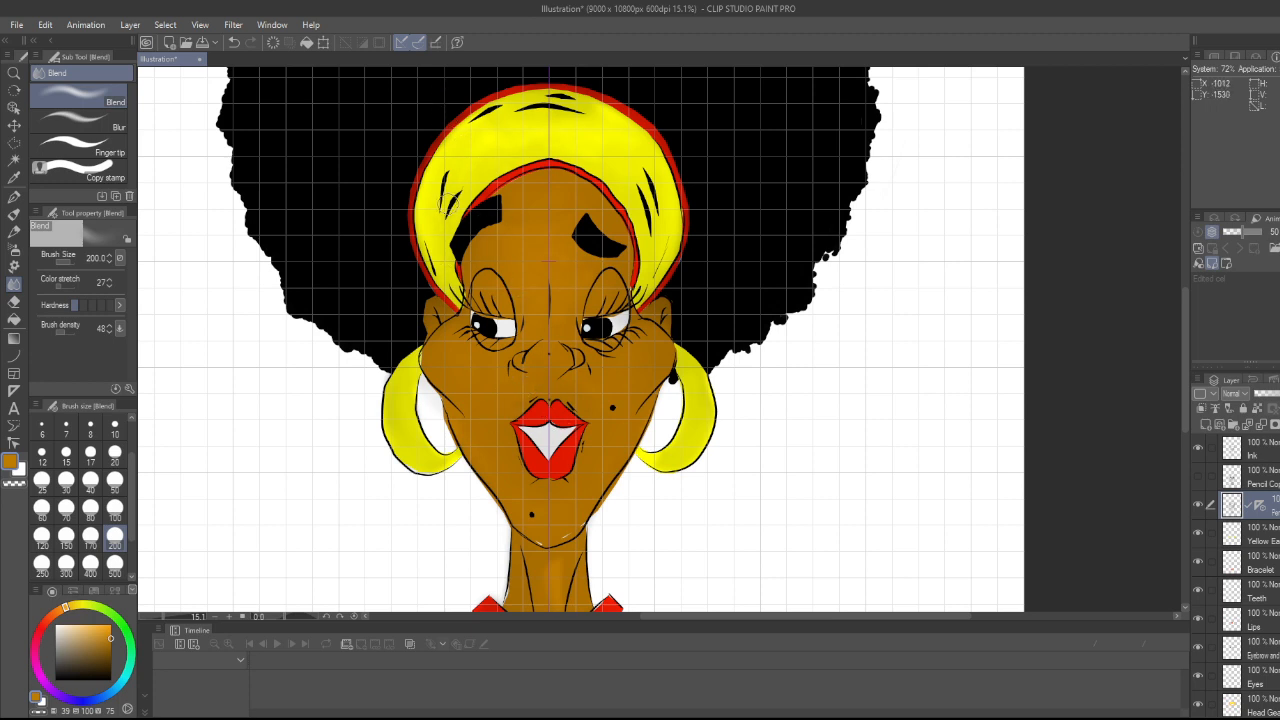
- Ink the missing lower outline of the nose in black on the Ink layer with the For effect line pen, undoing poor strokes
click(1268, 456)
key(p)
drag(78, 670, 54, 681)
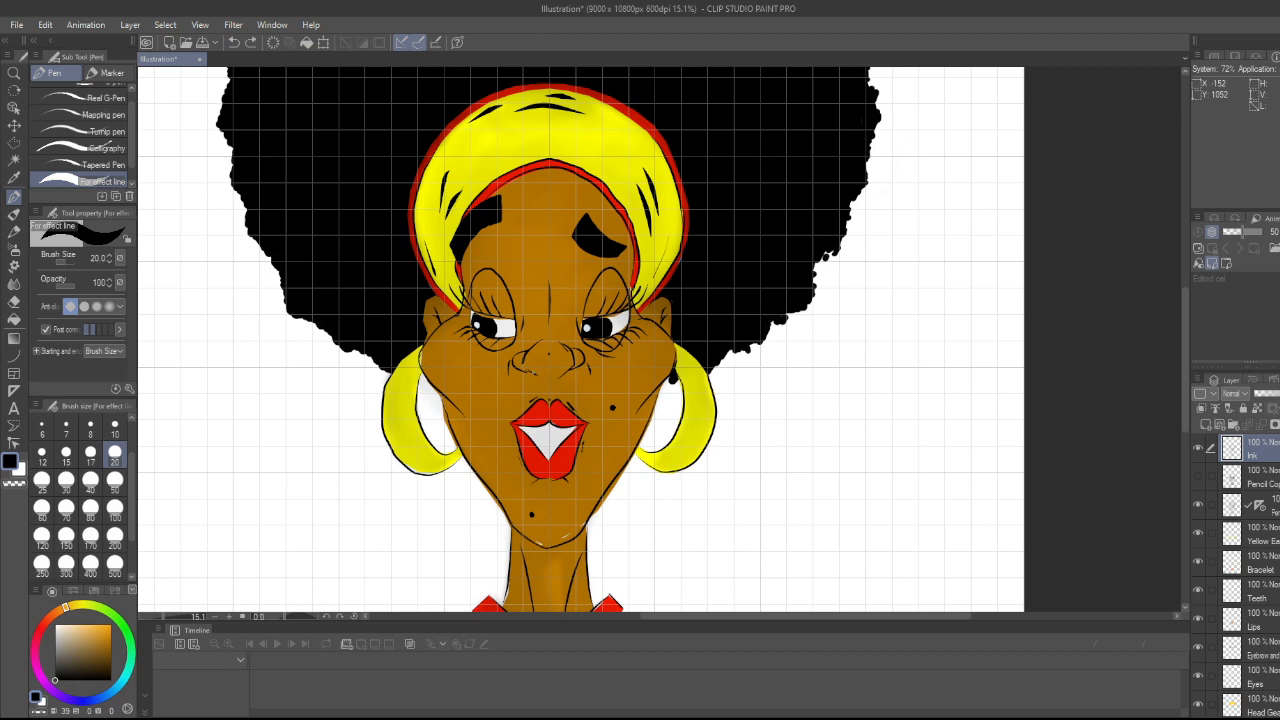
drag(534, 372, 540, 376)
key(ctrl+z)
drag(533, 371, 537, 374)
key(ctrl+z)
key(ctrl+z)
key(ctrl+z)
key(ctrl+z)
key(ctrl+z)
key(ctrl+z)
- Select the Brown Skin layer and set up the Soft eraser at size 10 for cleaning the face edges
scroll(1266, 630, down, 3)
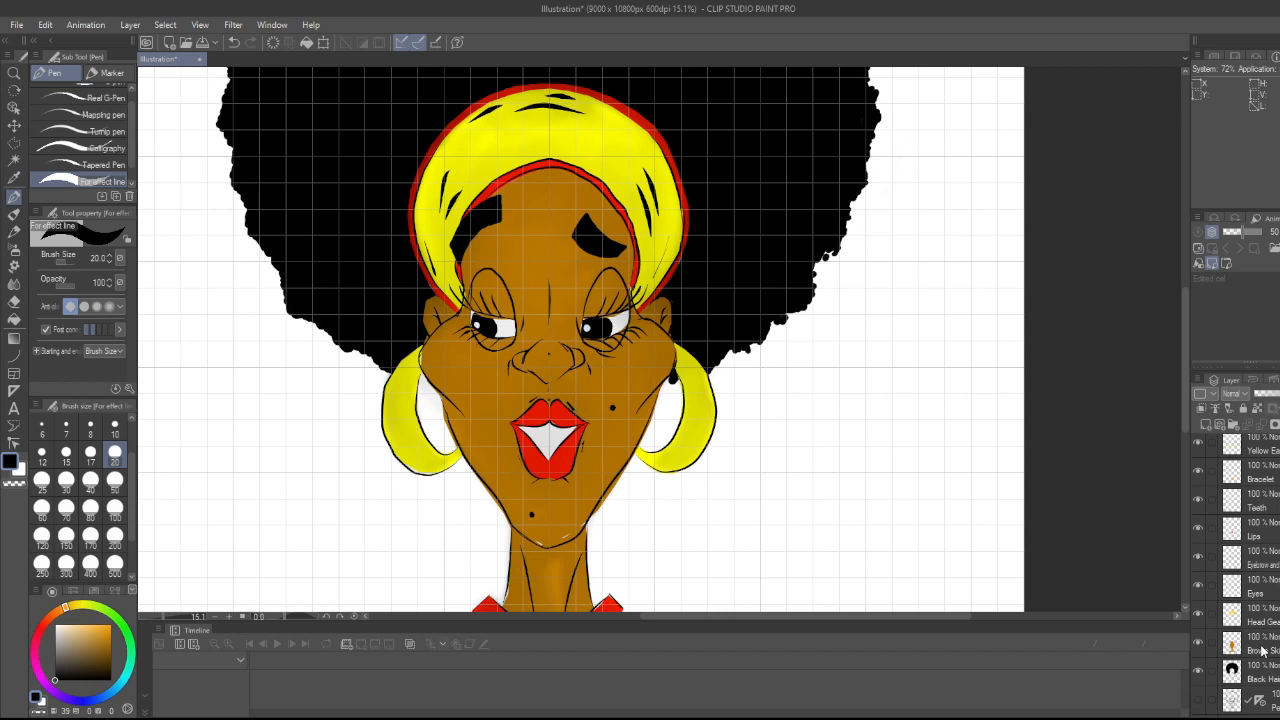
click(1258, 645)
scroll(686, 325, up, 6)
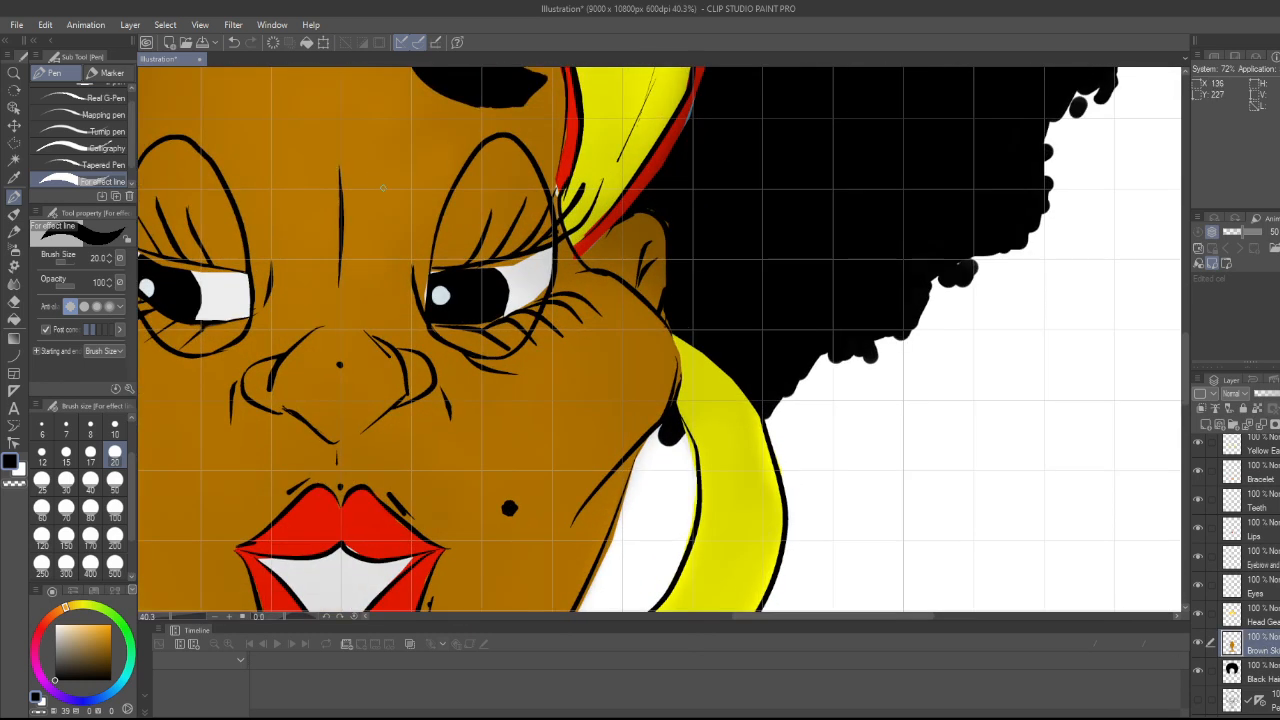
key(b)
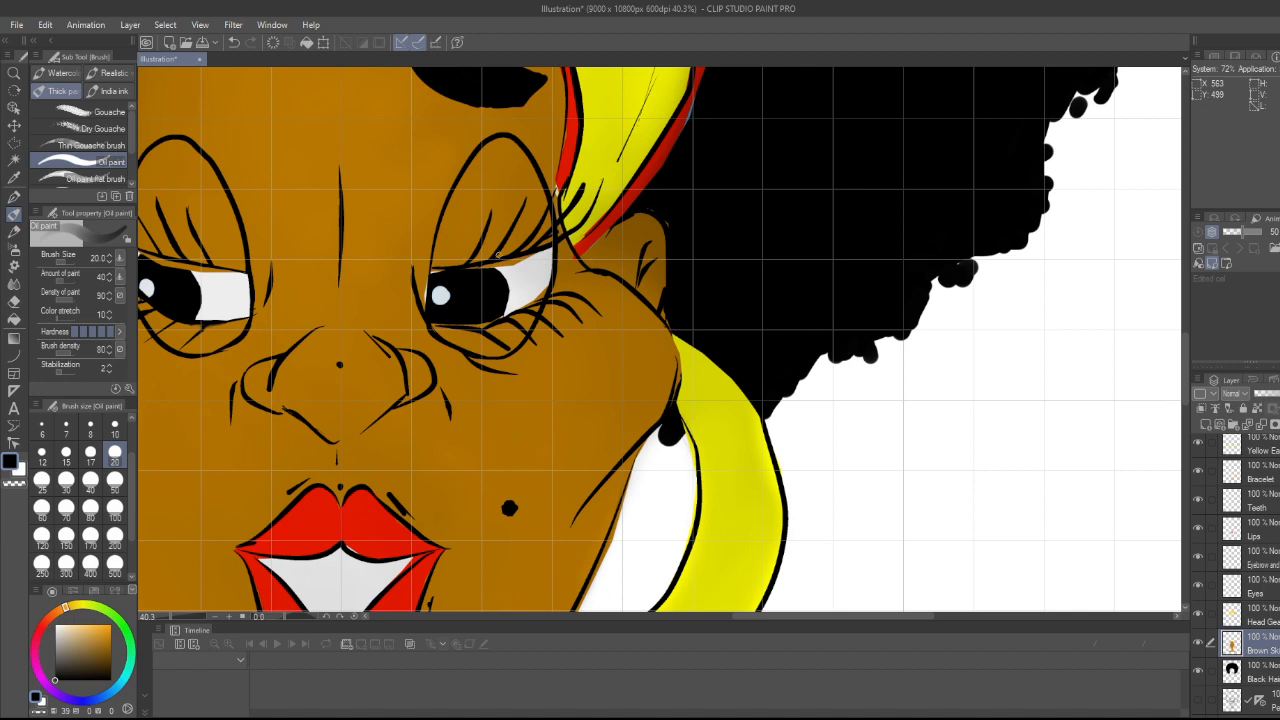
key(e)
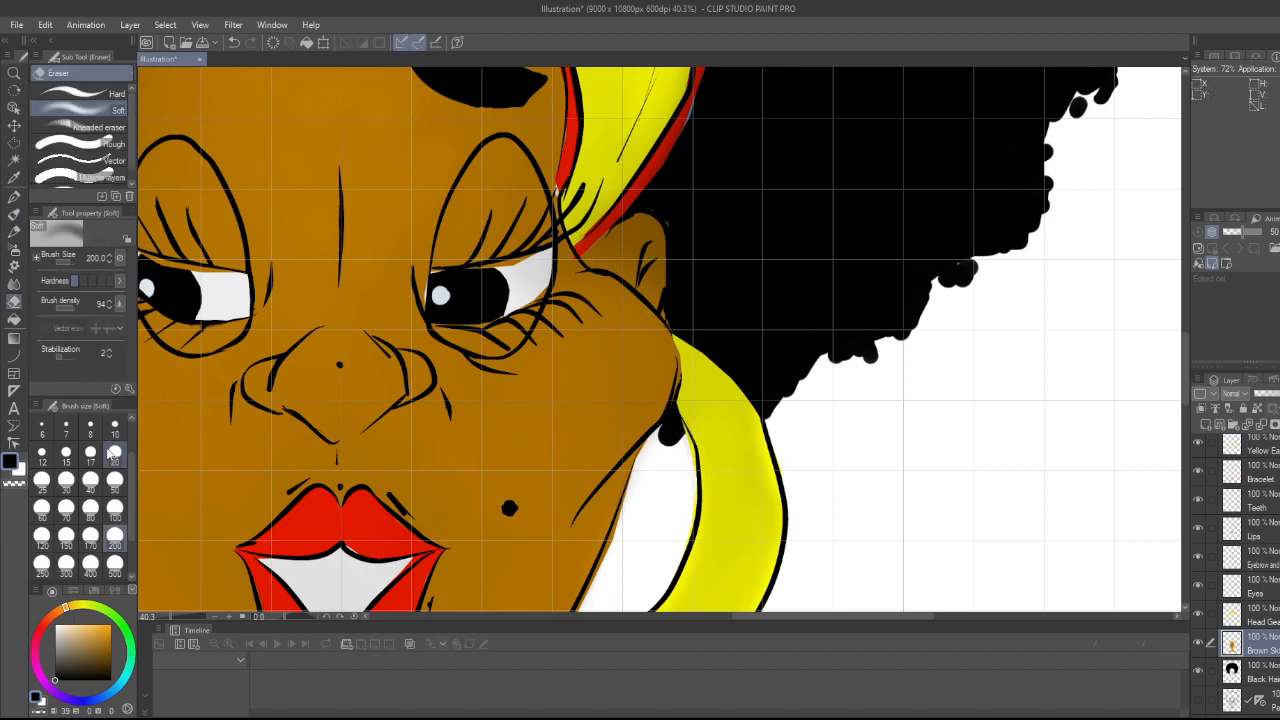
scroll(110, 453, up, 2)
click(115, 485)
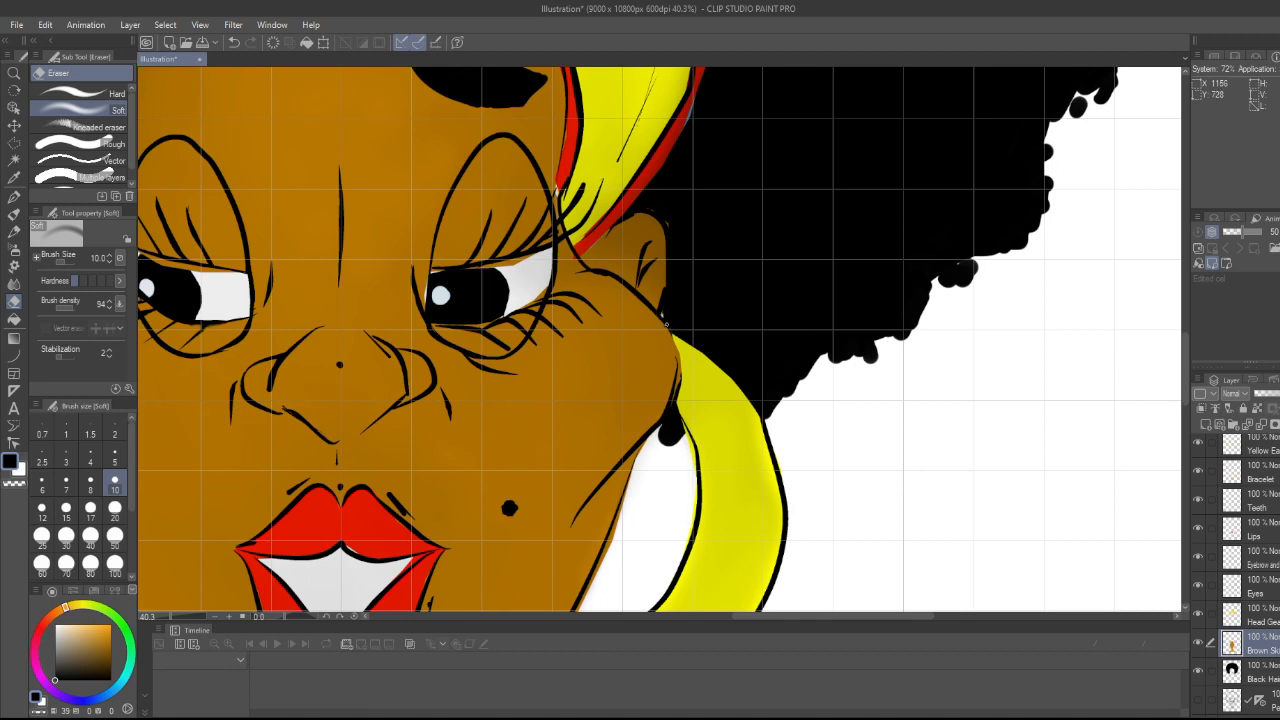
- Sample the brown skin color and fill the gap between cheek and left-hand earring with the size 20 Oil paint brush
drag(832, 616, 715, 606)
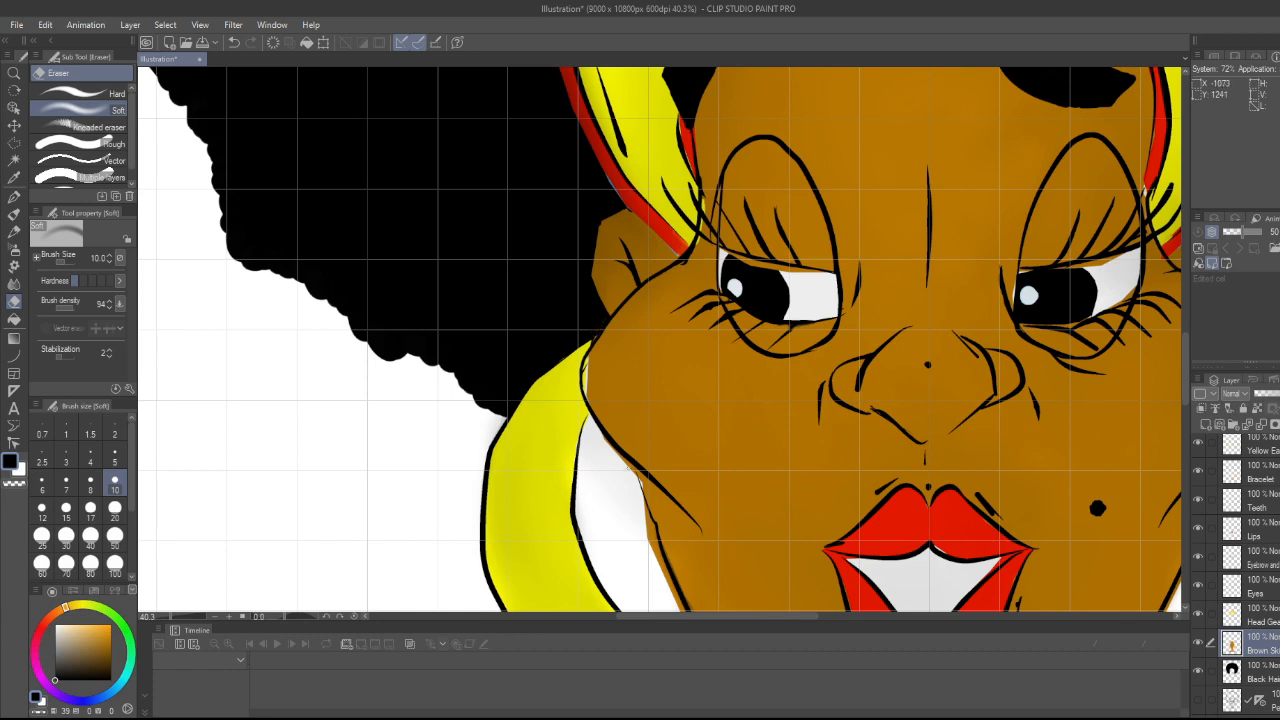
key(b)
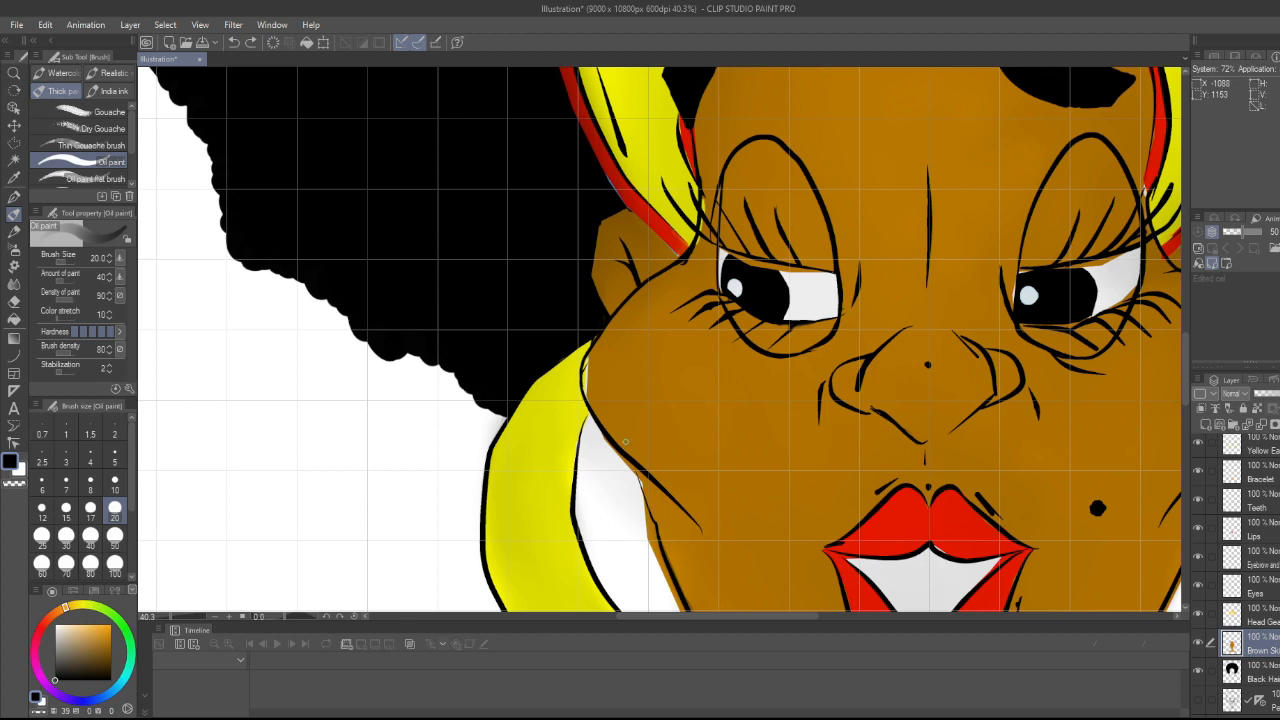
key(i)
click(661, 427)
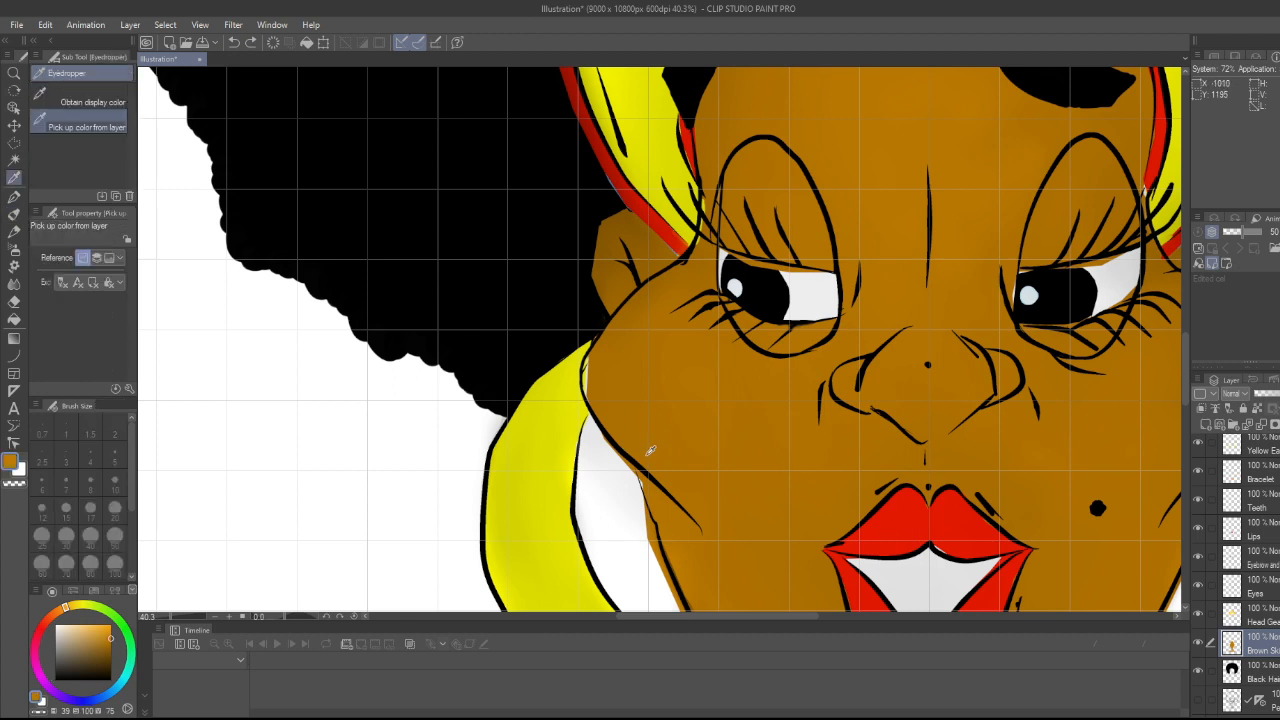
key(b)
drag(590, 390, 590, 360)
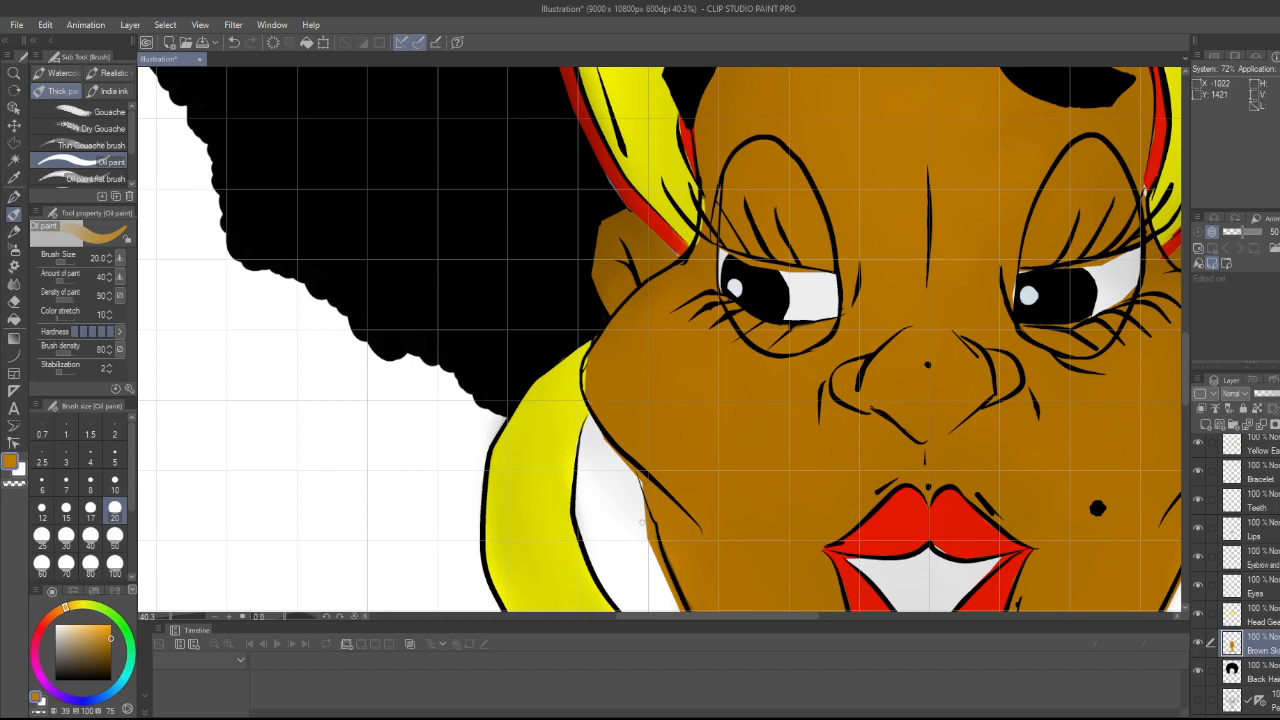
- Erase the brown overflow outside the jaw inside the left-hand earring and fill the small gap at its outline
key(e)
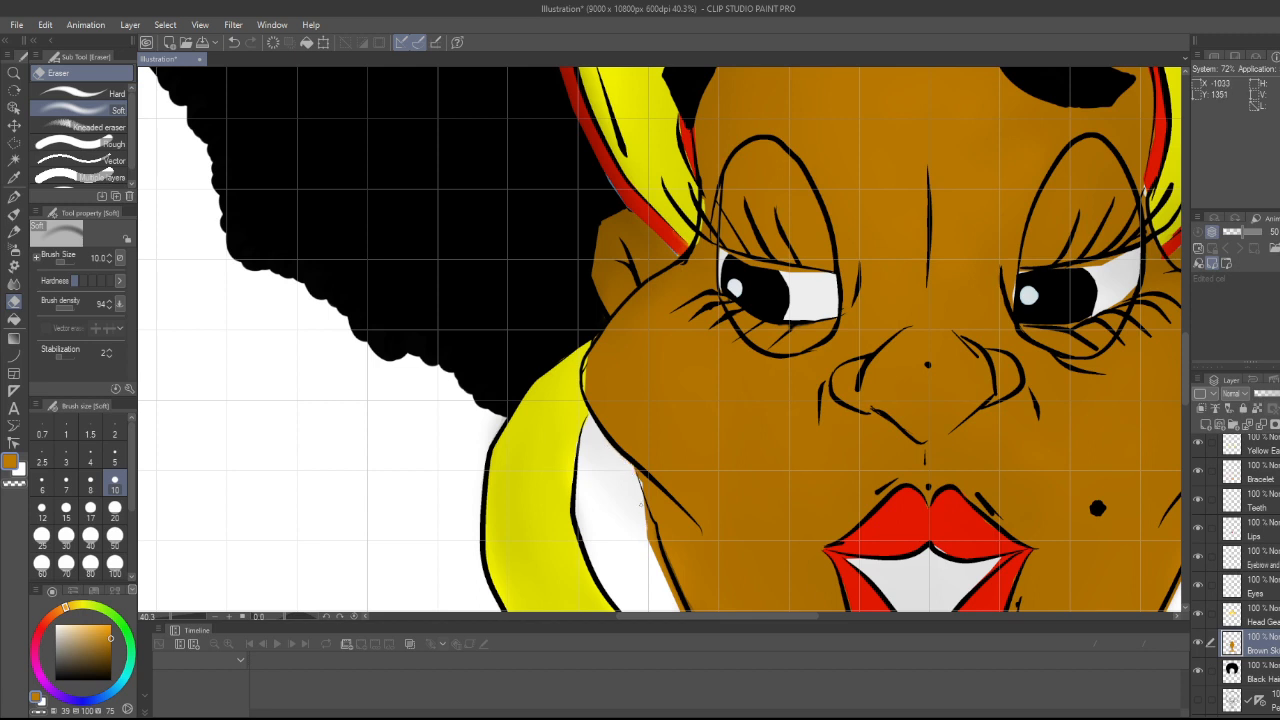
mouse_move(641, 504)
mouse_down()
mouse_move(675, 611)
mouse_move(651, 534)
mouse_up()
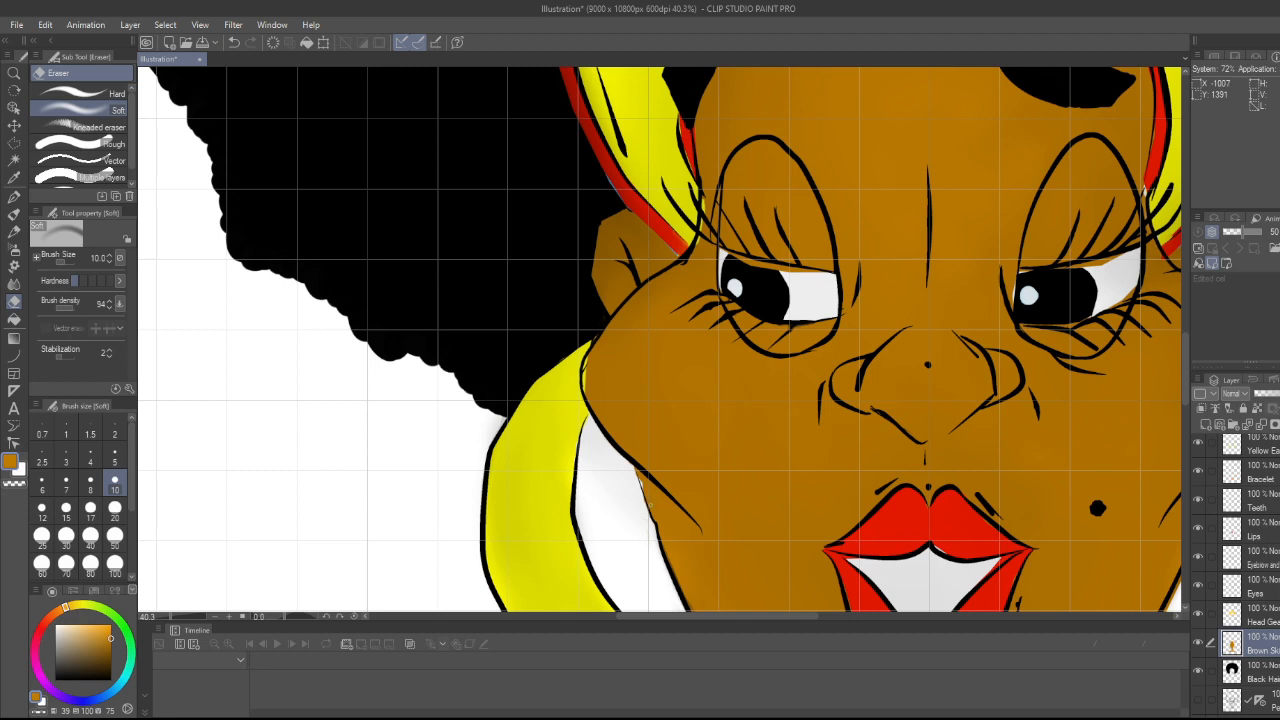
key(b)
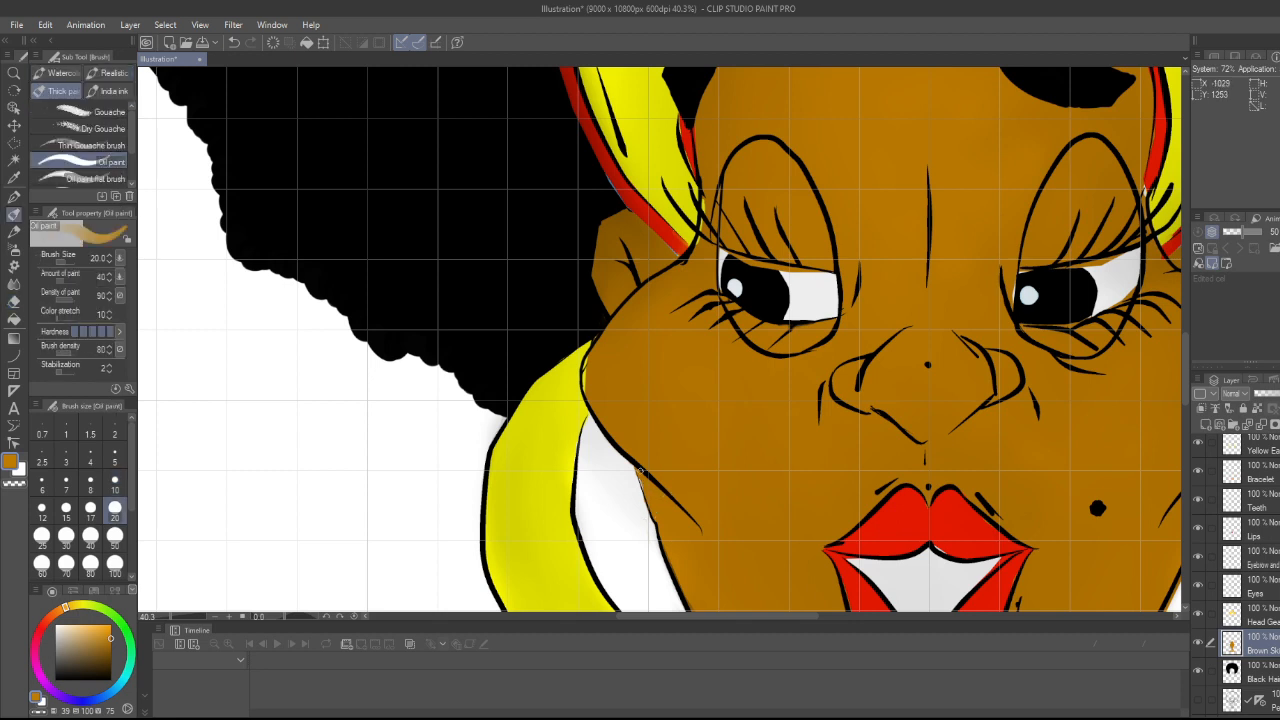
drag(640, 471, 648, 504)
- Erase the brown skin color overlapping the whites of both eyes along the upper lid lines with the Soft eraser
drag(1186, 372, 1194, 329)
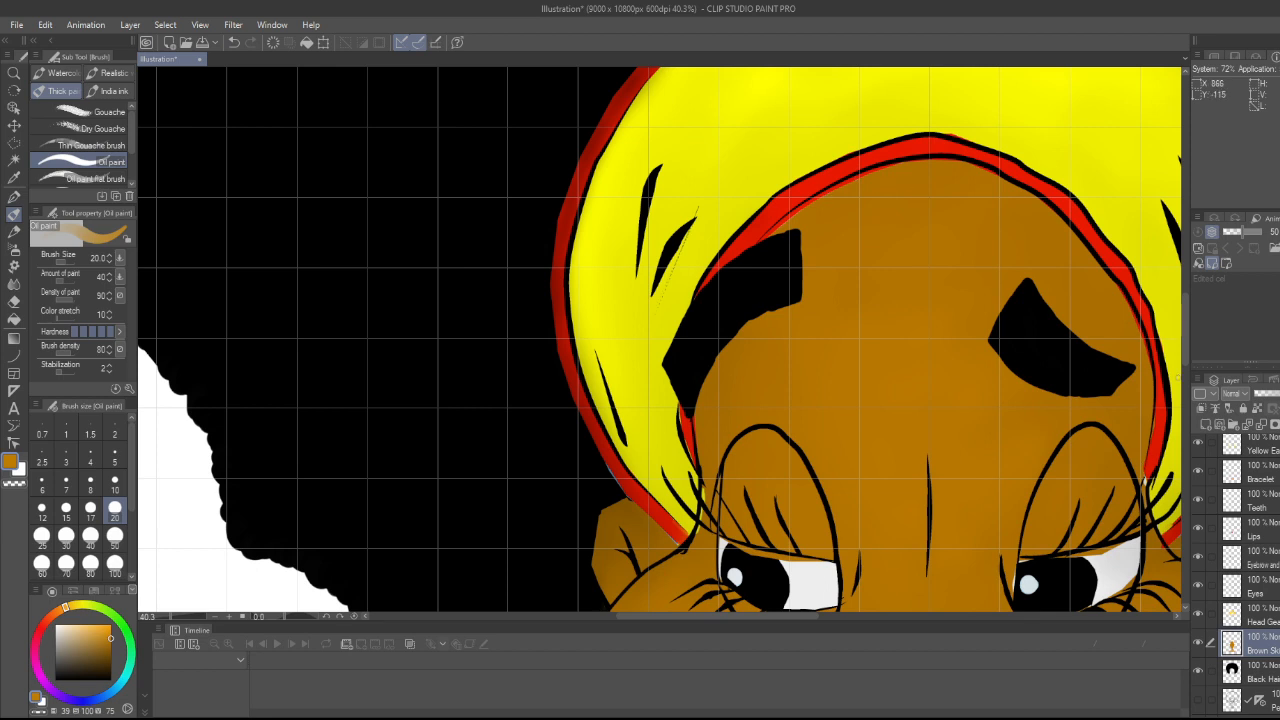
drag(1186, 352, 1185, 374)
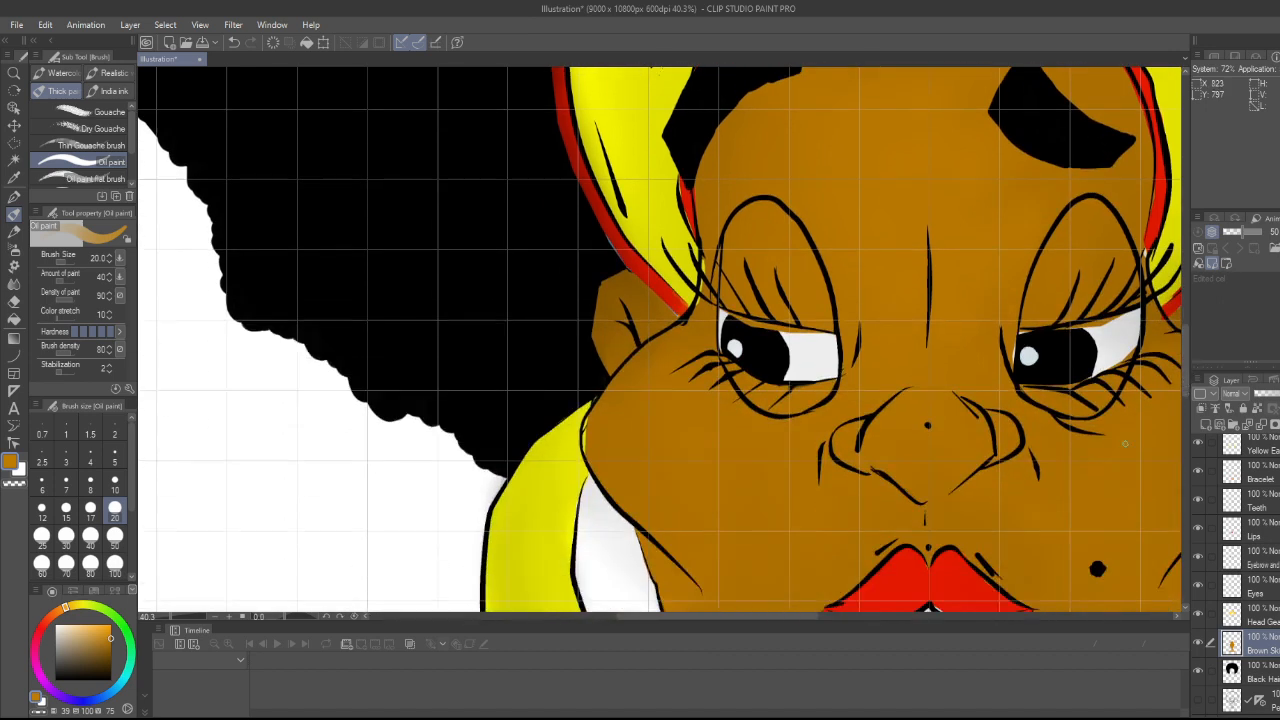
drag(815, 613, 855, 614)
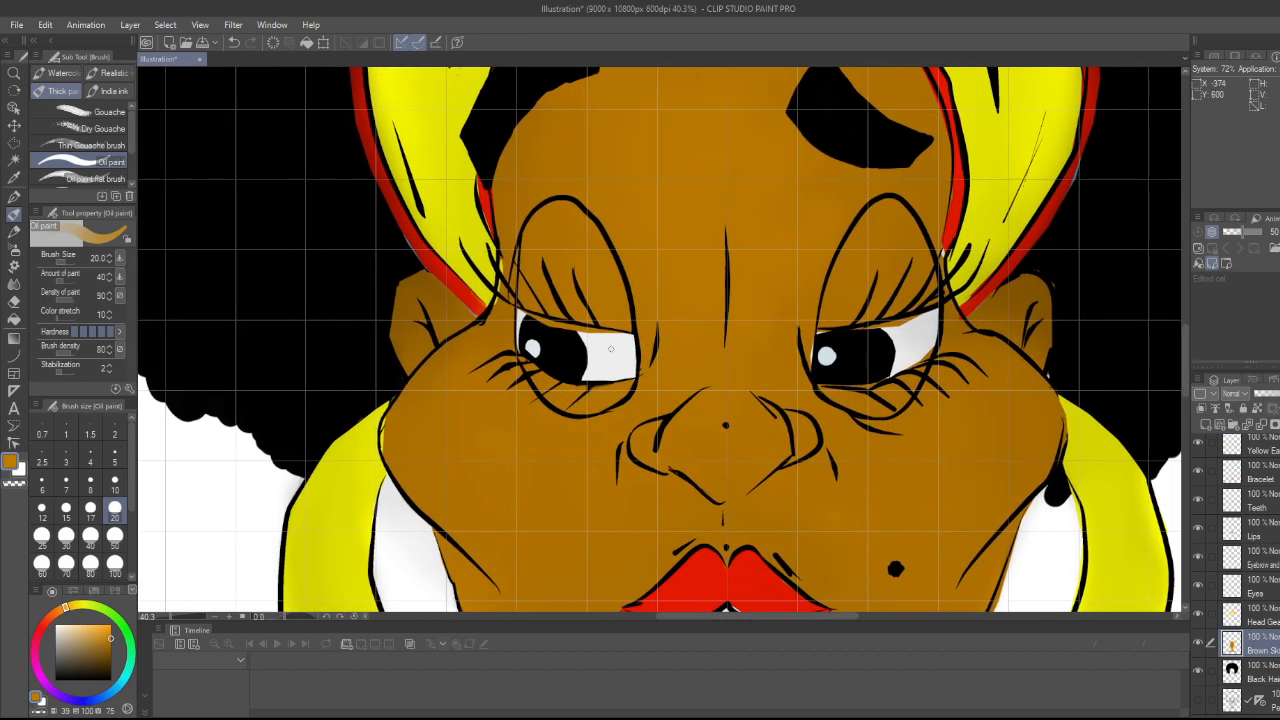
key(e)
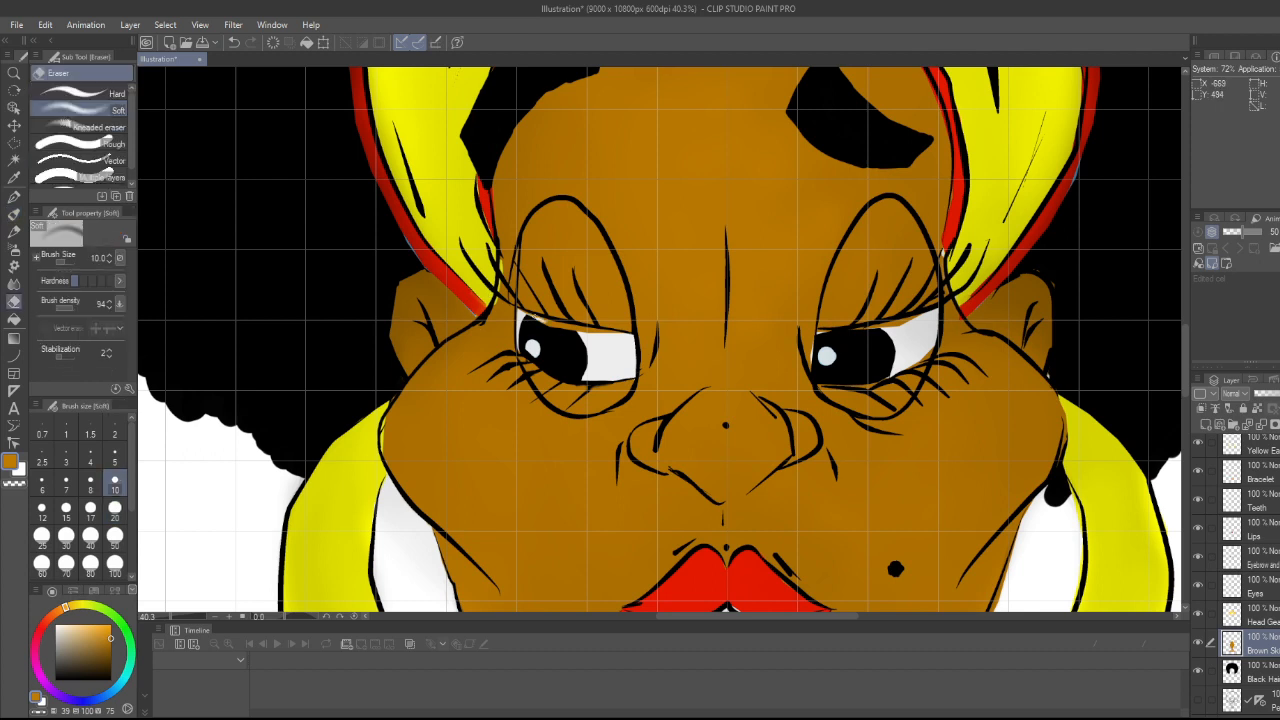
mouse_move(518, 311)
mouse_down()
mouse_move(593, 330)
mouse_move(605, 329)
mouse_up()
drag(850, 331, 923, 315)
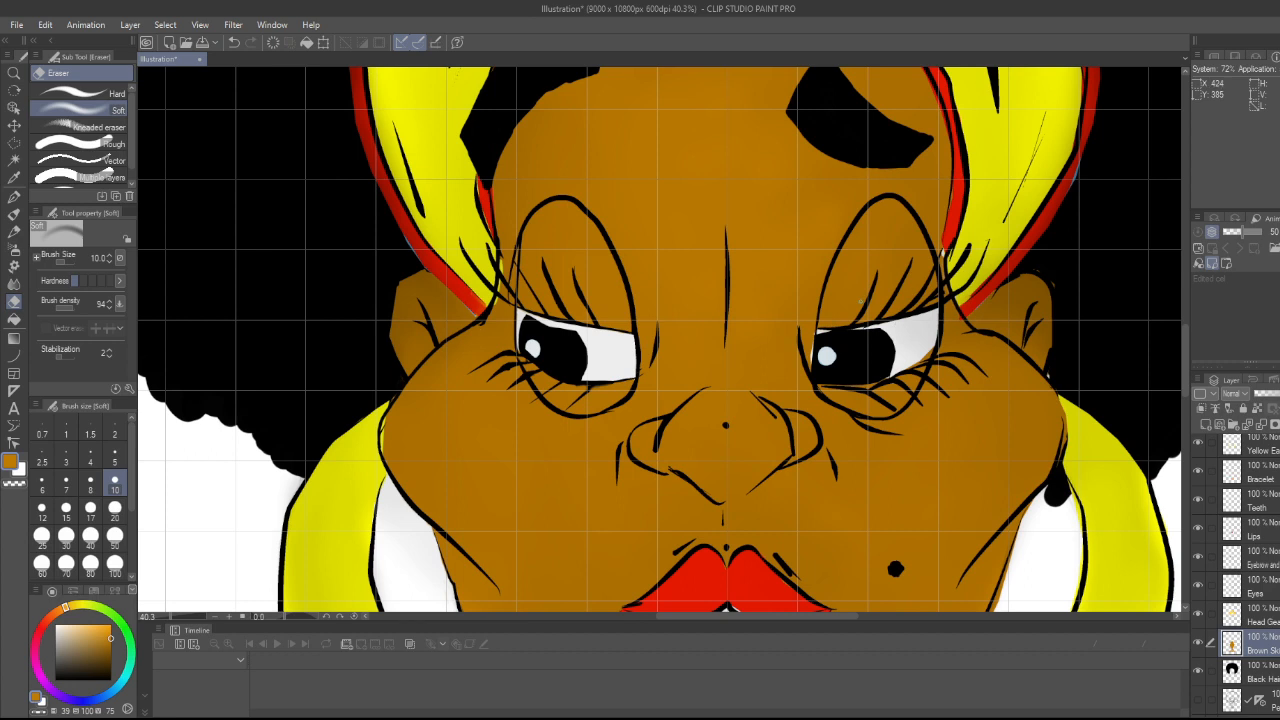
- Erase the brown overflow outside the jaw outline on both sides of the face down to the neck
key(b)
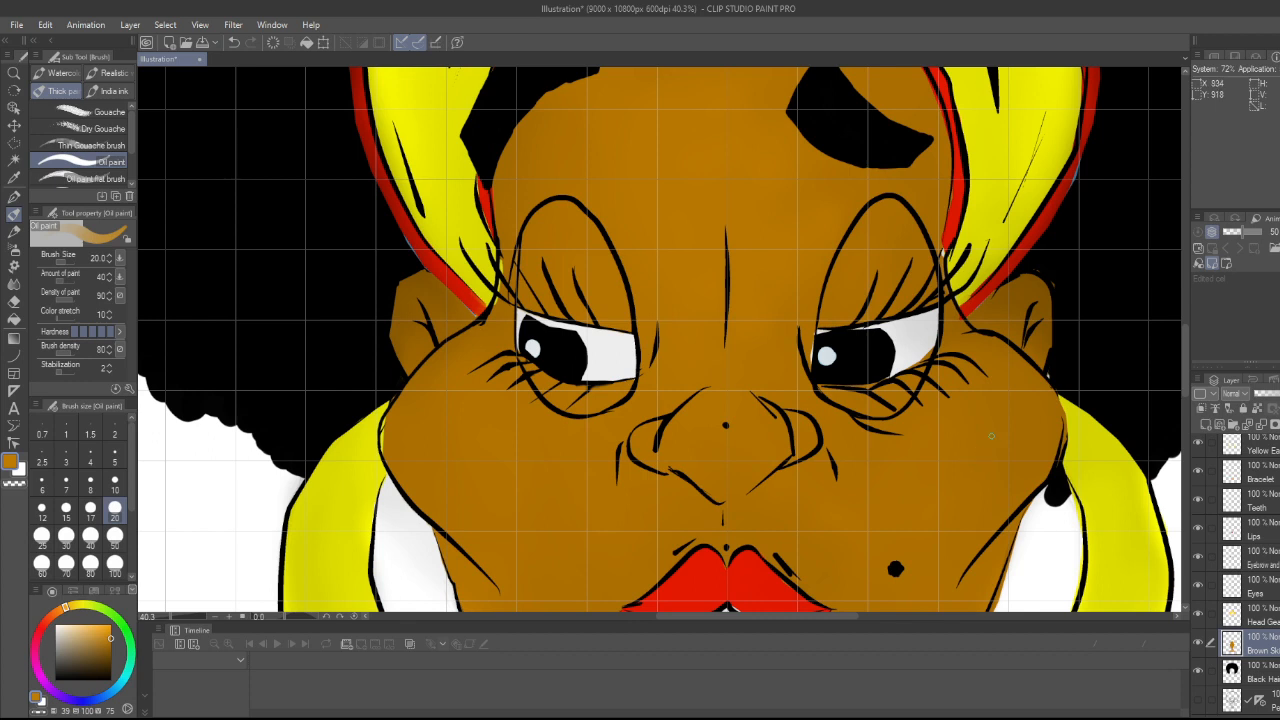
key(e)
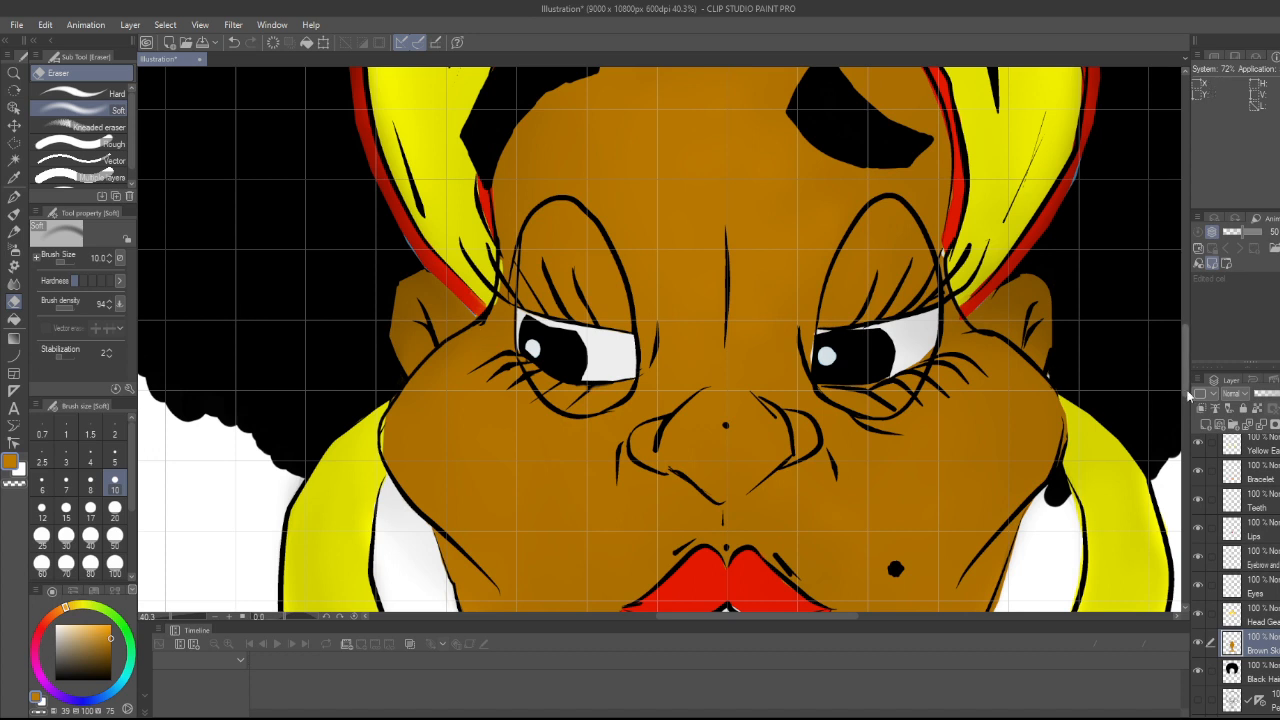
drag(1185, 349, 1187, 381)
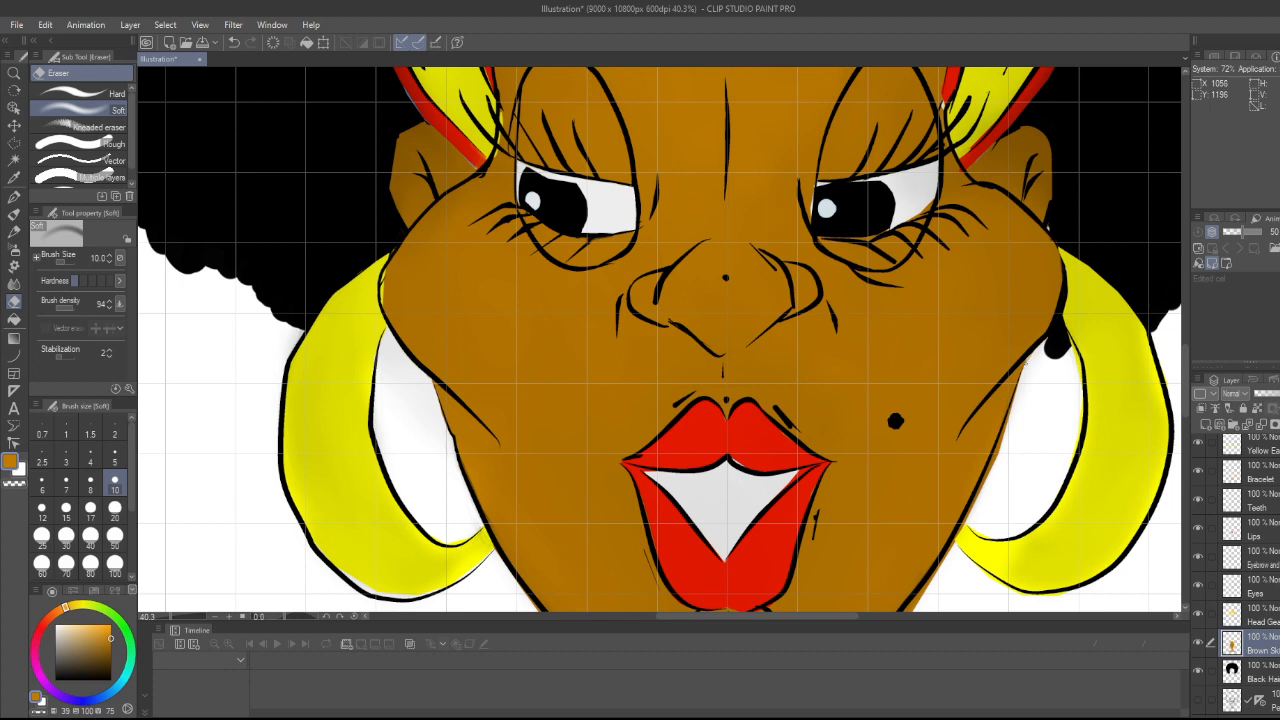
mouse_move(1007, 421)
mouse_down()
mouse_move(993, 466)
mouse_move(1011, 407)
mouse_move(990, 475)
mouse_move(914, 602)
mouse_move(924, 590)
mouse_up()
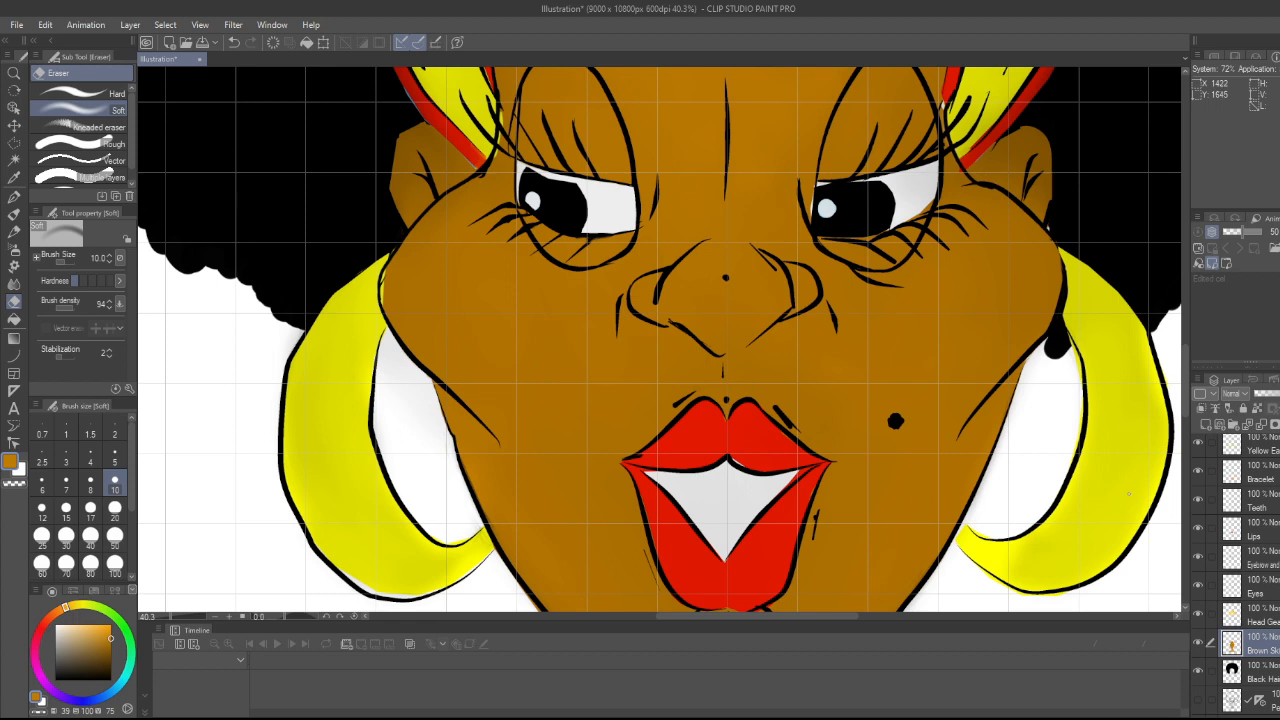
scroll(1074, 435, down, 5)
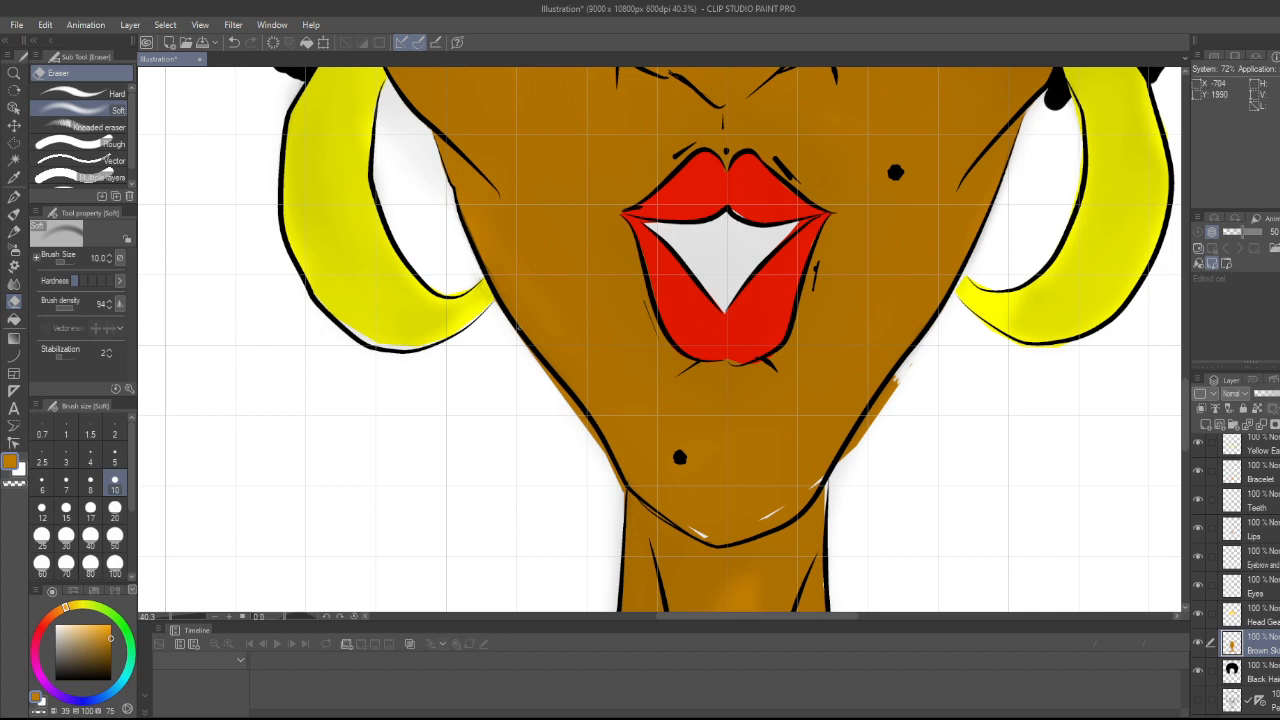
drag(526, 343, 620, 487)
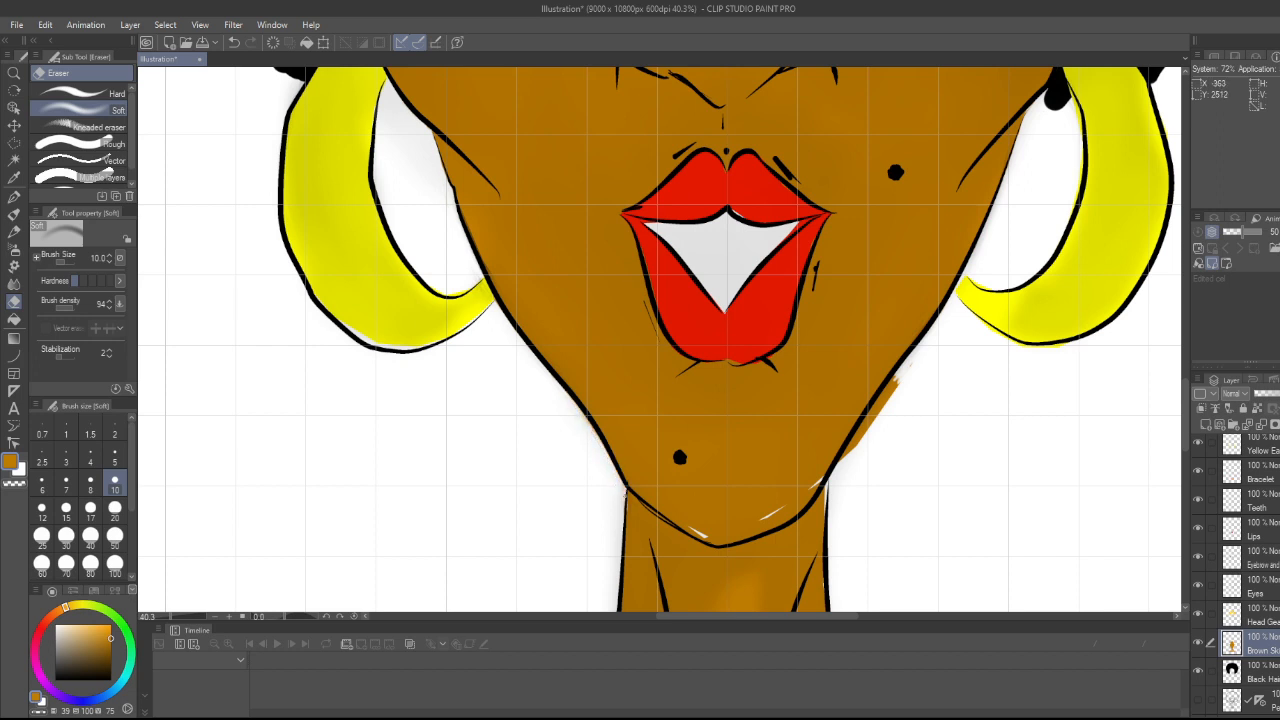
drag(625, 493, 577, 402)
mouse_move(849, 468)
mouse_down()
mouse_move(852, 448)
mouse_move(842, 458)
mouse_move(890, 388)
mouse_move(875, 402)
mouse_up()
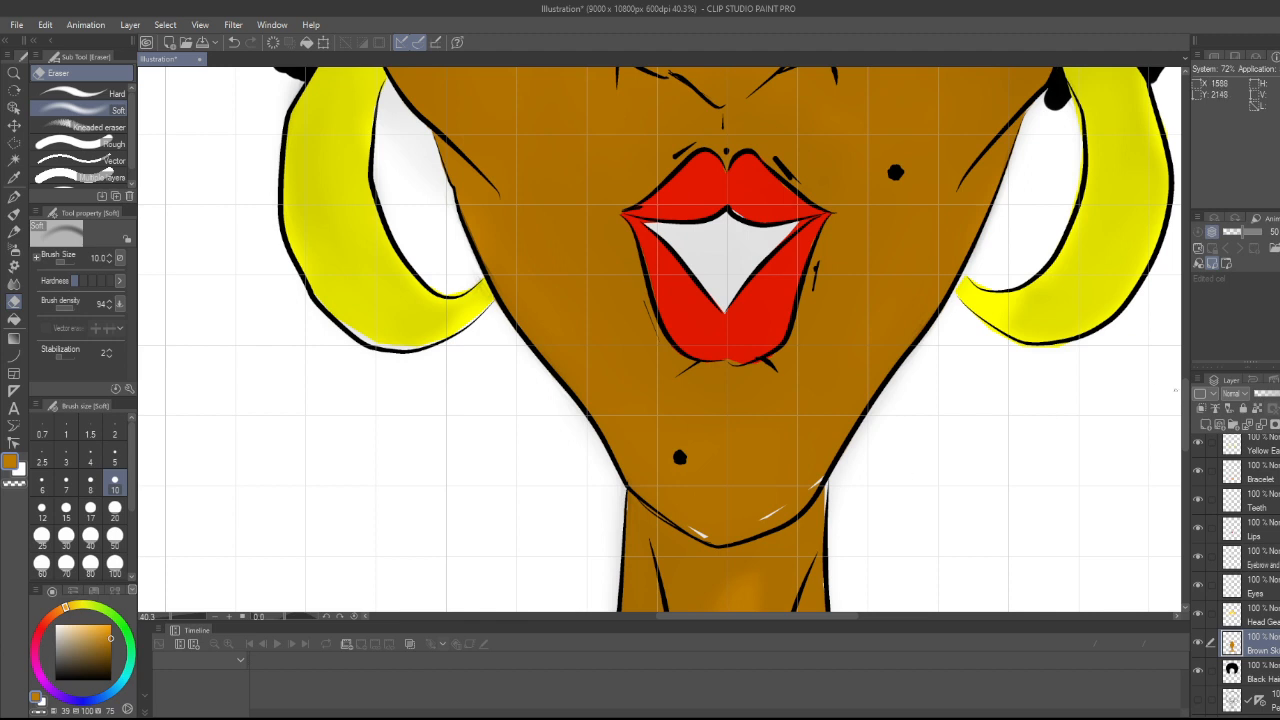
- Paint brown into the white gaps along the chin, the neck and the left-hand shoulder outline, using Oil paint at size 20
mouse_move(1188, 418)
mouse_down()
mouse_move(1188, 483)
mouse_move(1190, 408)
mouse_move(1188, 420)
mouse_up()
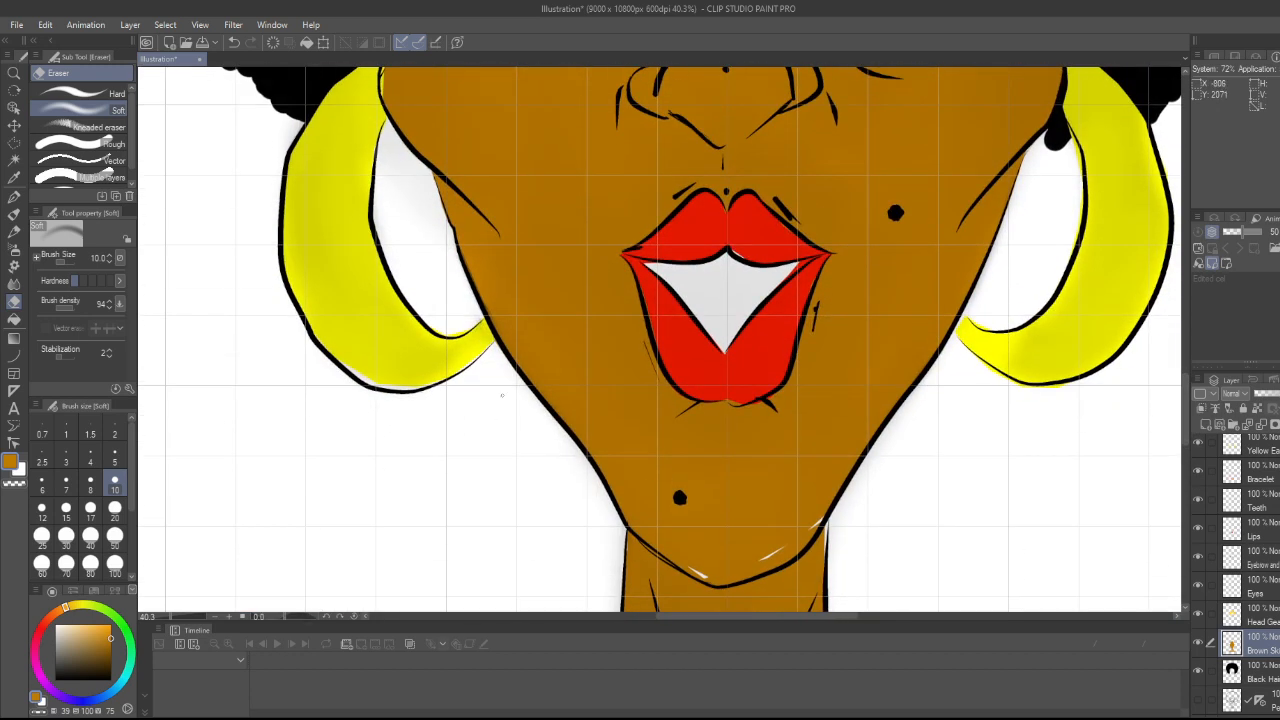
key(b)
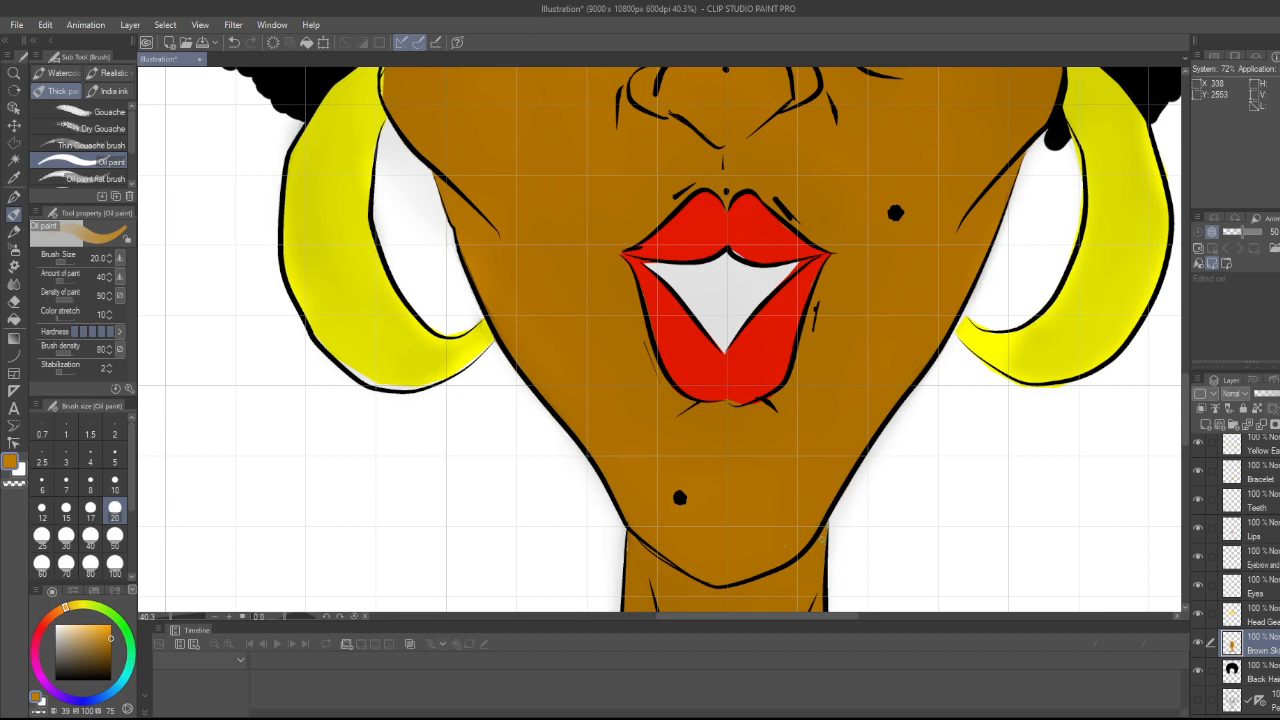
scroll(531, 409, down, 5)
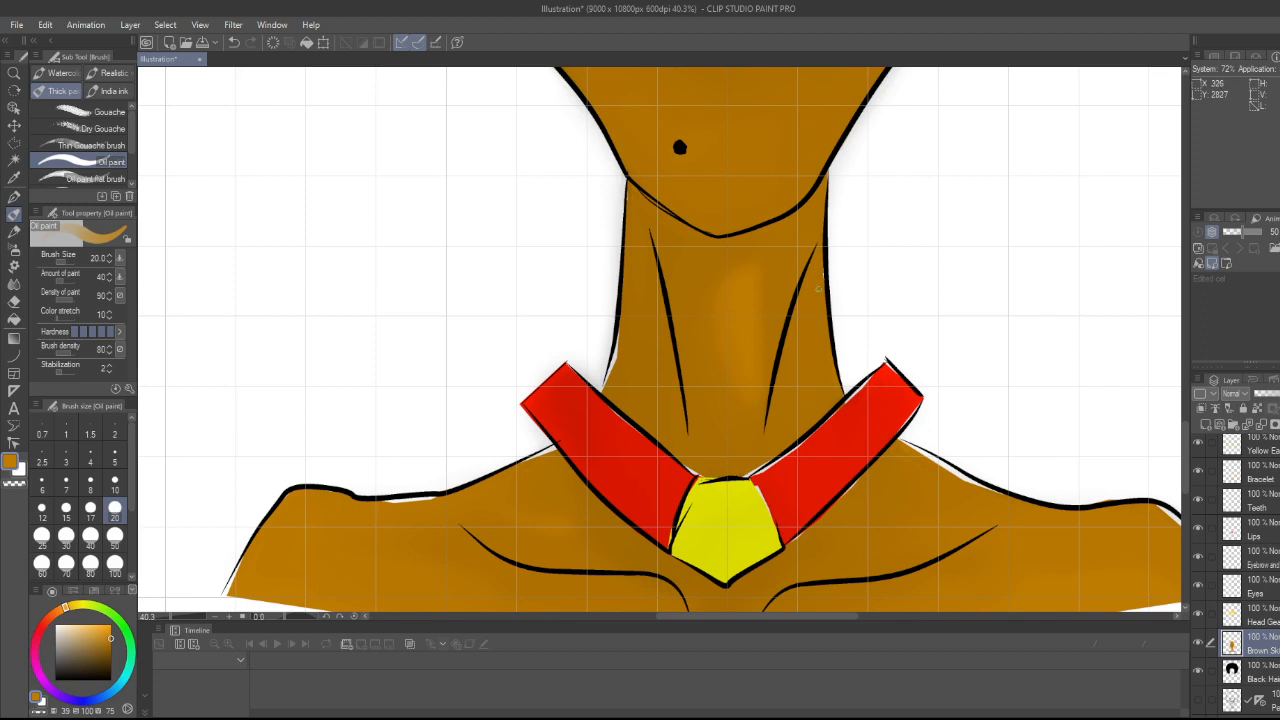
drag(621, 331, 606, 384)
mouse_move(391, 510)
mouse_down()
mouse_move(382, 503)
mouse_move(434, 496)
mouse_up()
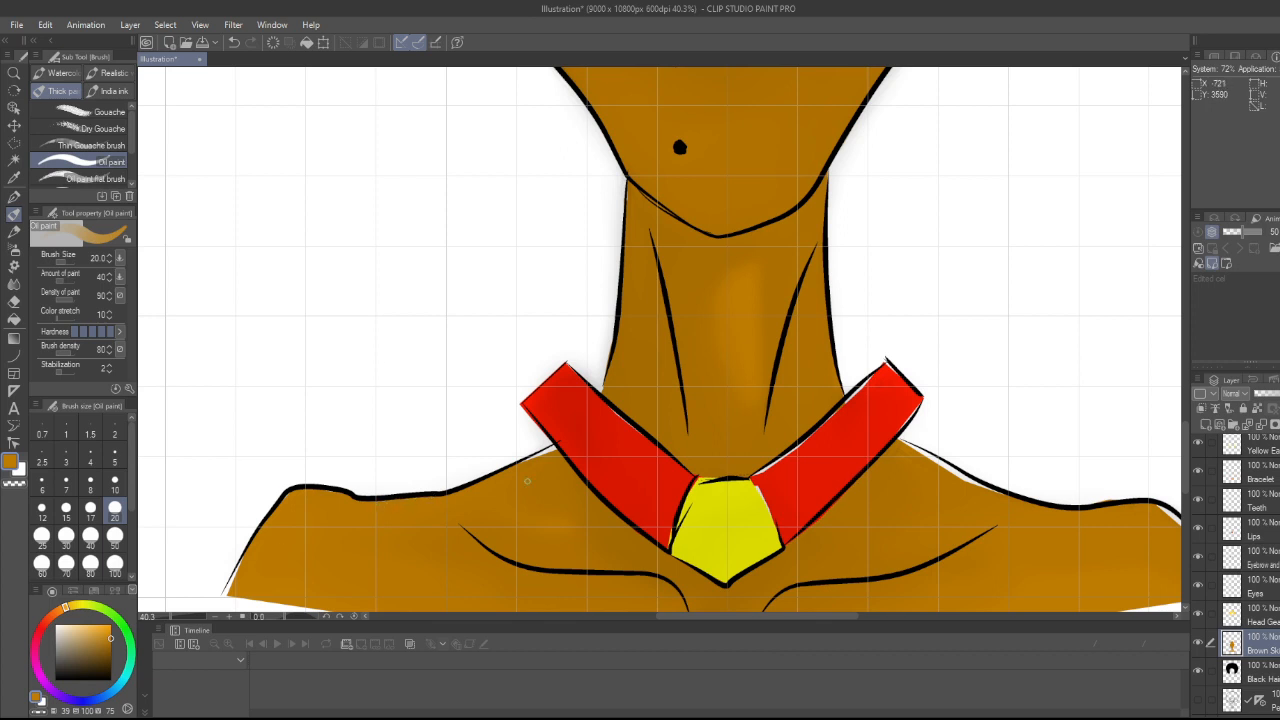
drag(552, 442, 548, 447)
key(e)
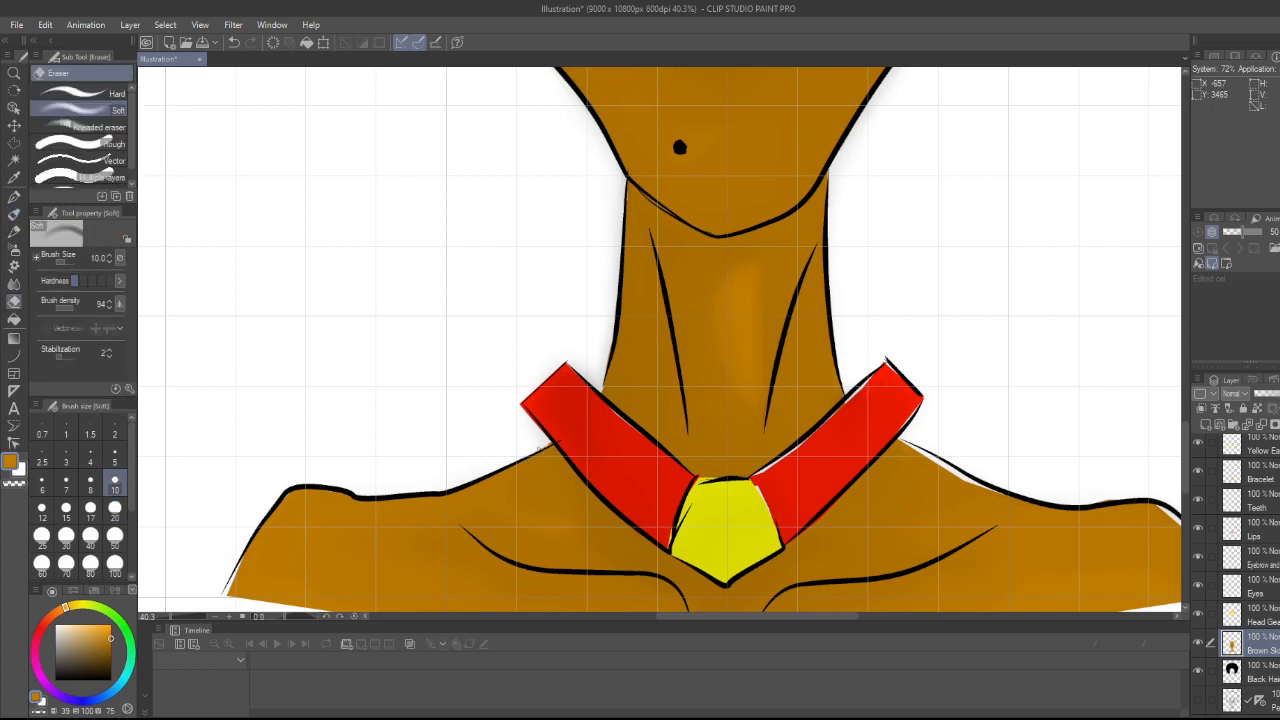
key(b)
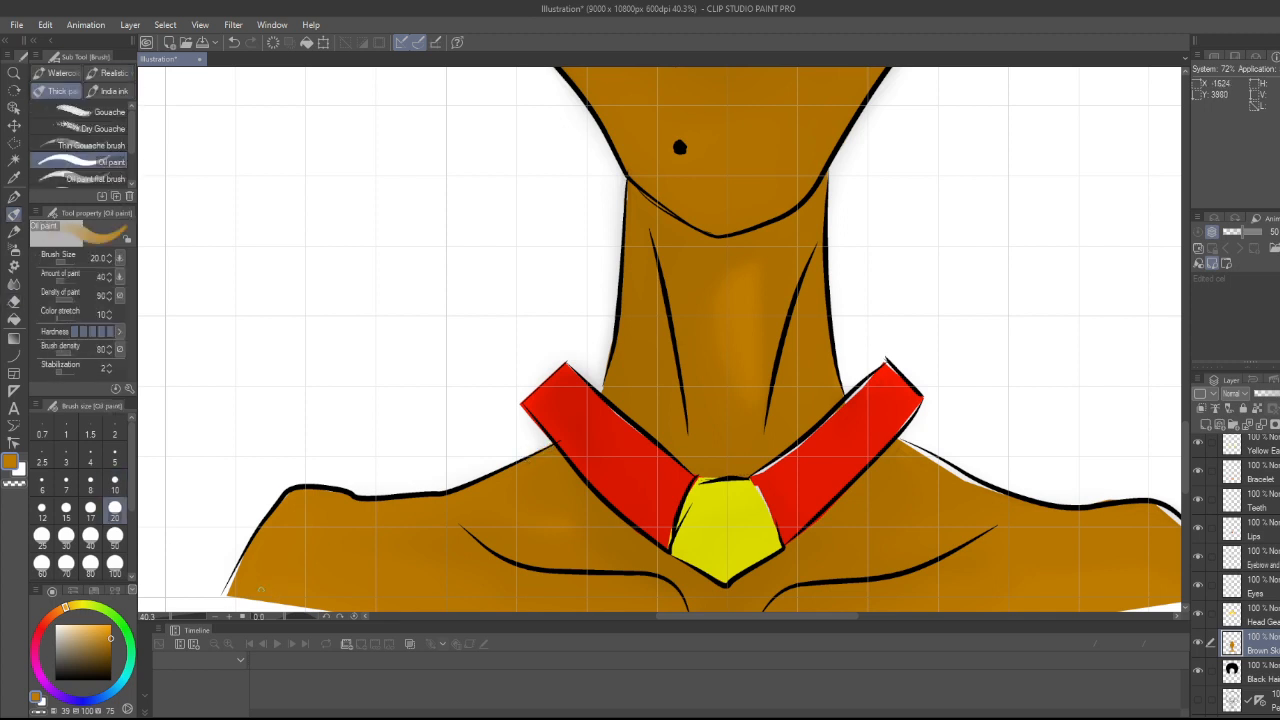
mouse_move(236, 578)
mouse_down()
mouse_move(222, 596)
mouse_move(243, 556)
mouse_up()
- Fill the white gaps along the right-hand shoulder outline with brown, from the collar to the arm edge
drag(750, 616, 822, 622)
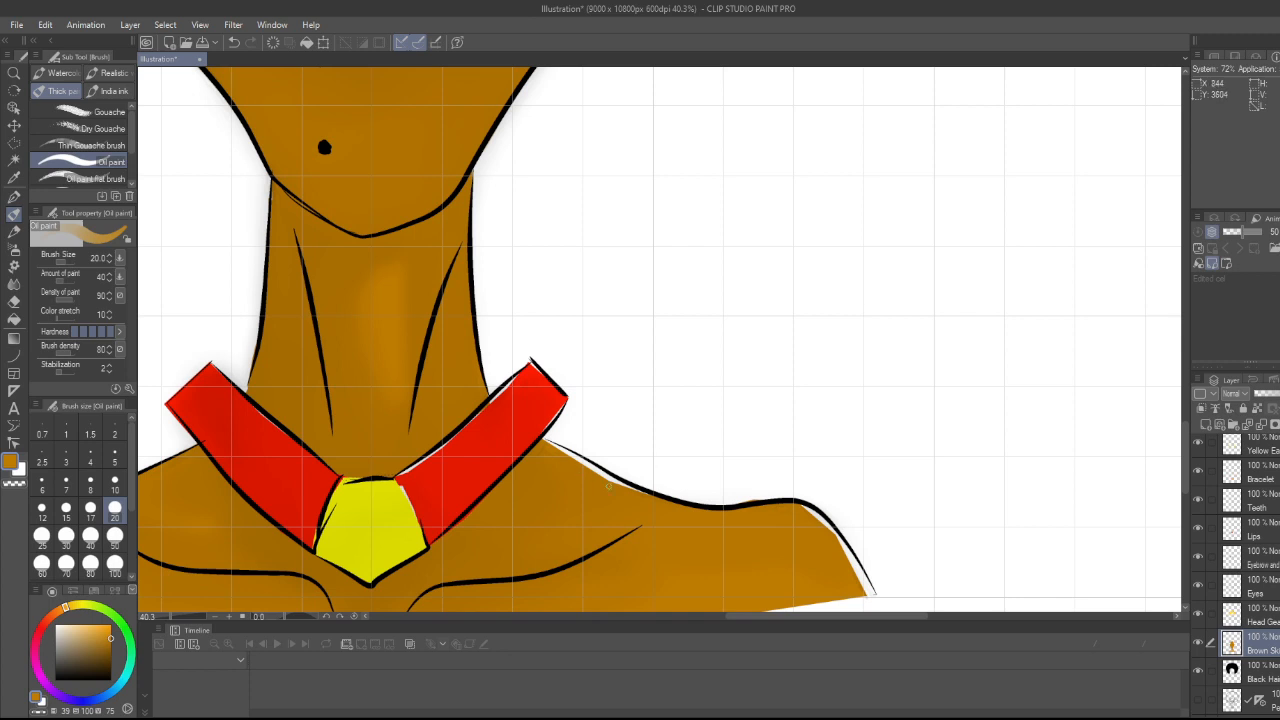
mouse_move(608, 486)
mouse_down()
mouse_move(569, 456)
mouse_move(656, 499)
mouse_up()
mouse_move(571, 457)
mouse_down()
mouse_move(589, 468)
mouse_move(557, 449)
mouse_up()
mouse_move(815, 519)
mouse_down()
mouse_move(827, 529)
mouse_move(804, 508)
mouse_move(838, 541)
mouse_move(832, 528)
mouse_move(863, 588)
mouse_move(844, 544)
mouse_up()
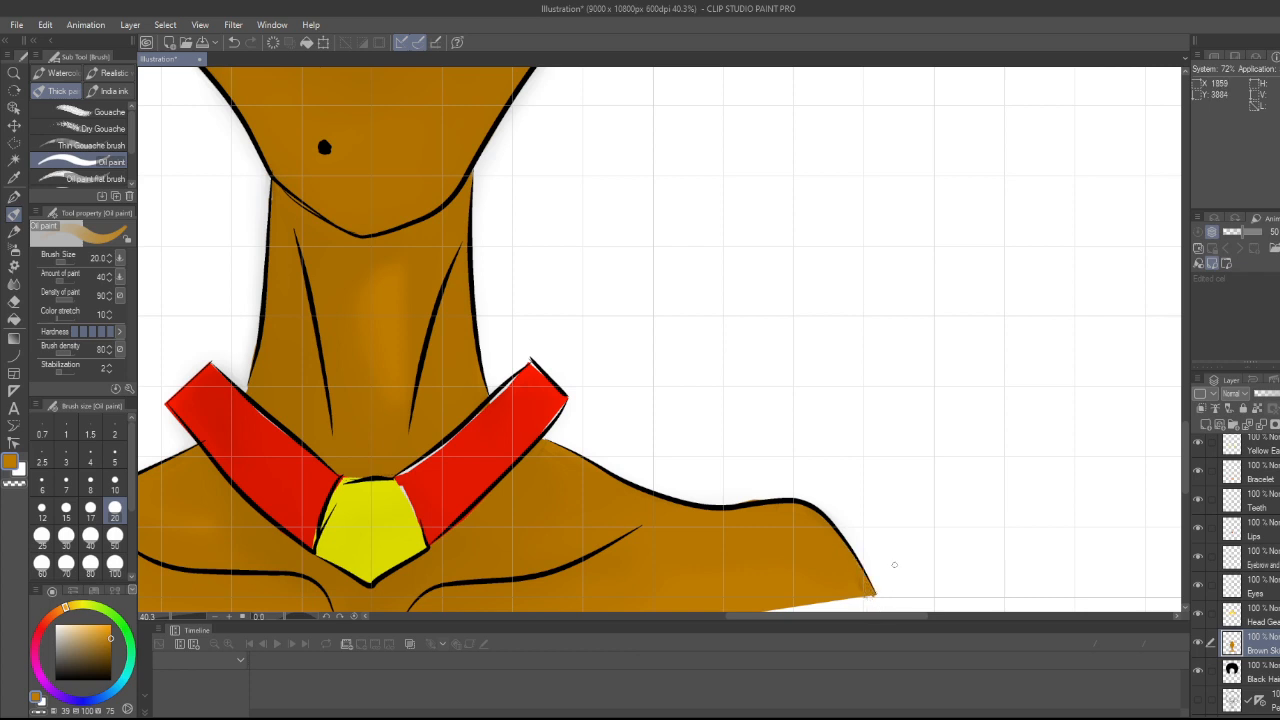
- Examine the whole portrait from the shoulders to the hair and the face for remaining color flaws
scroll(350, 376, down, 6)
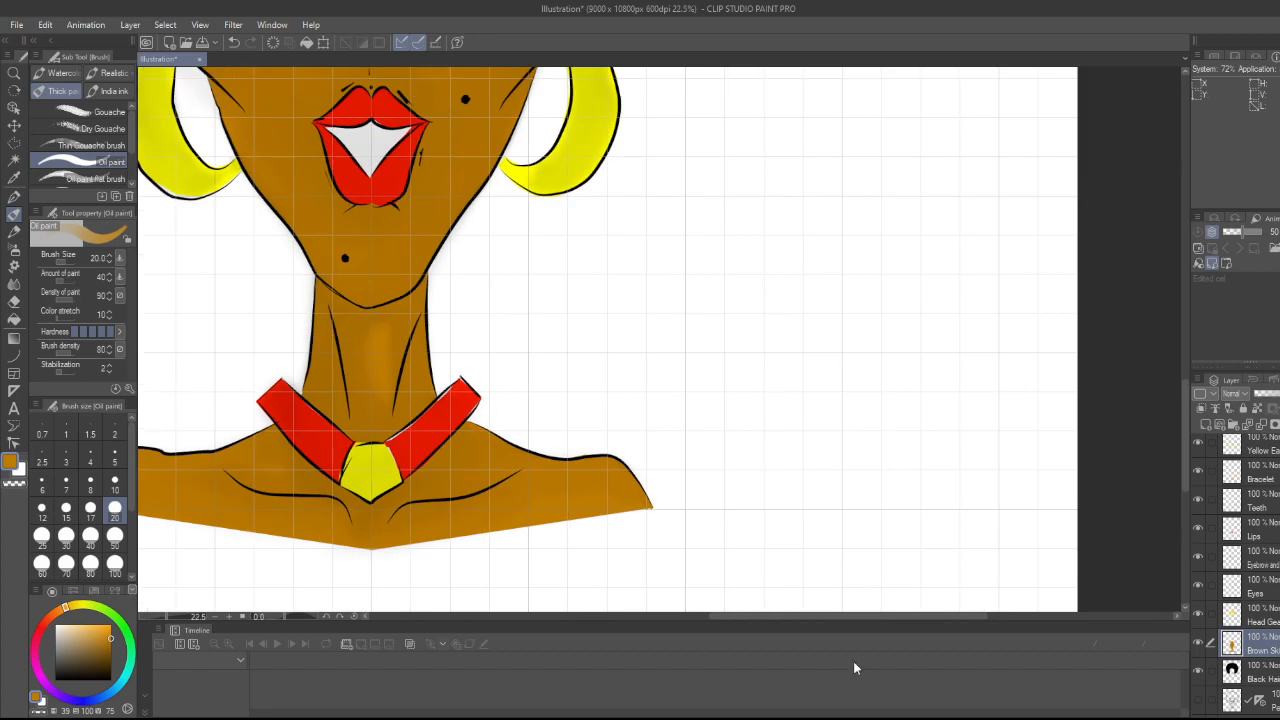
drag(887, 617, 830, 624)
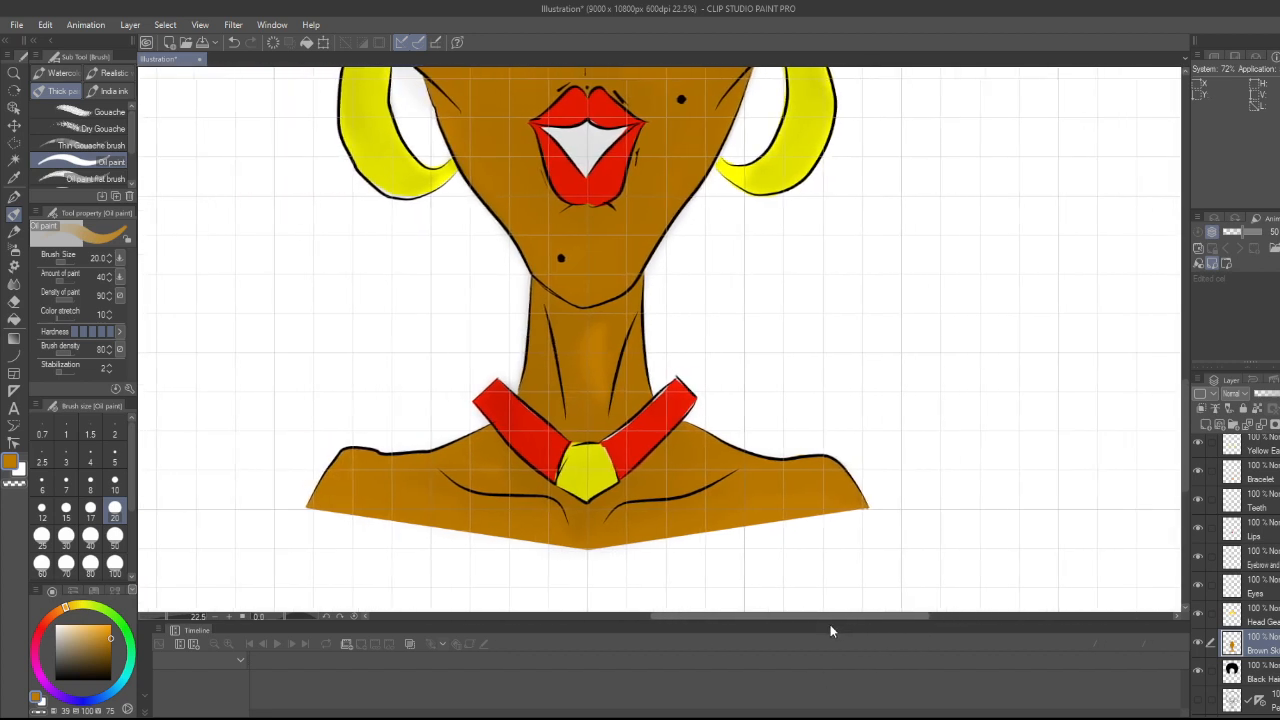
drag(1185, 474, 1182, 395)
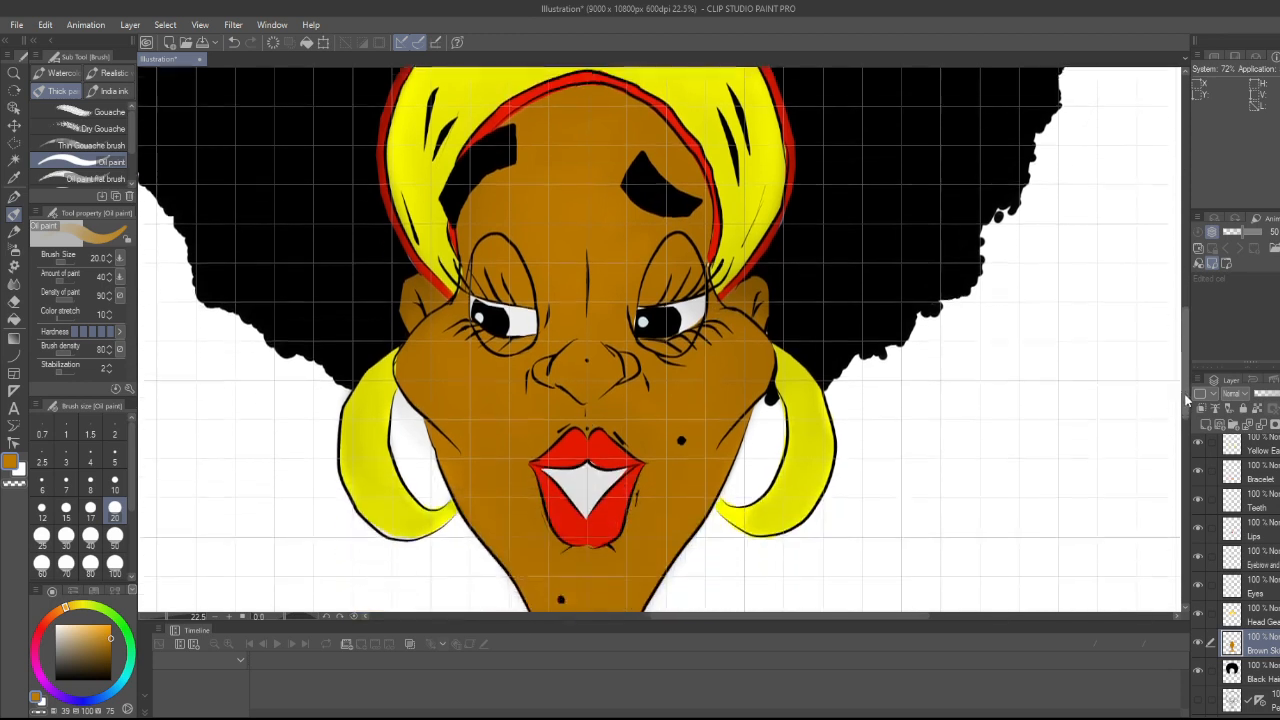
scroll(564, 333, up, 5)
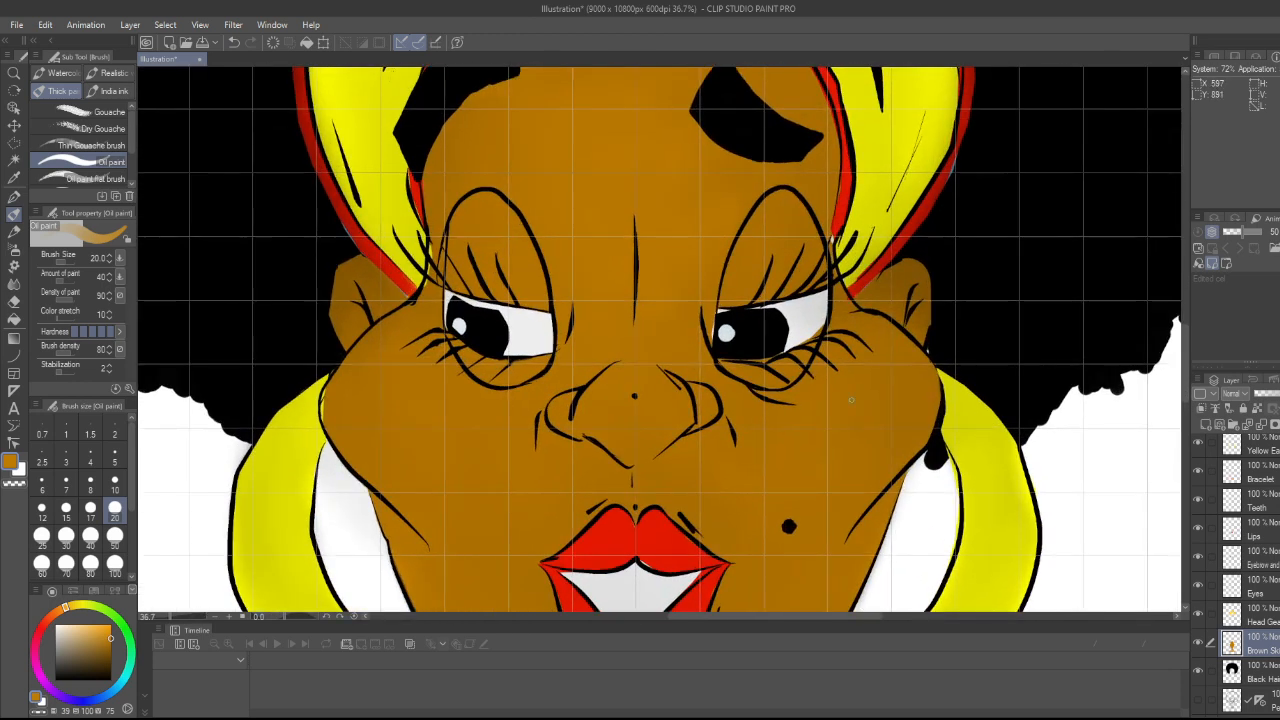
scroll(530, 412, down, 6)
scroll(530, 412, down, 5)
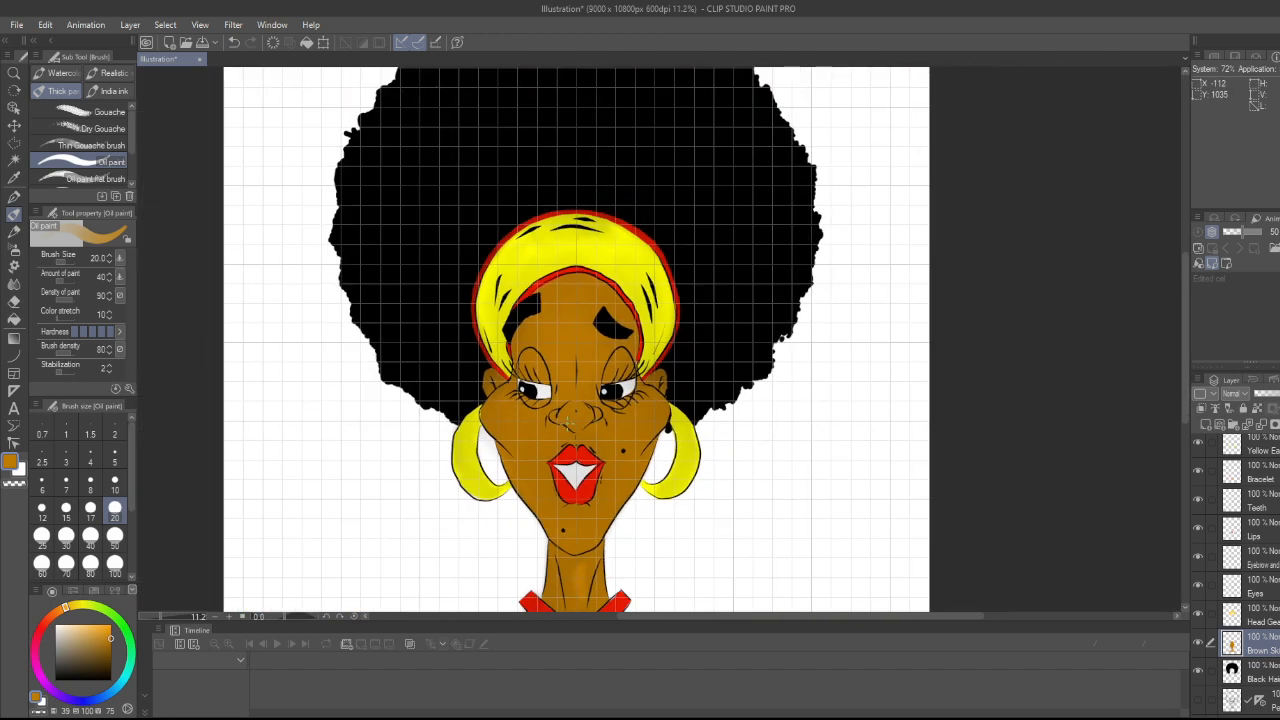
scroll(567, 422, up, 6)
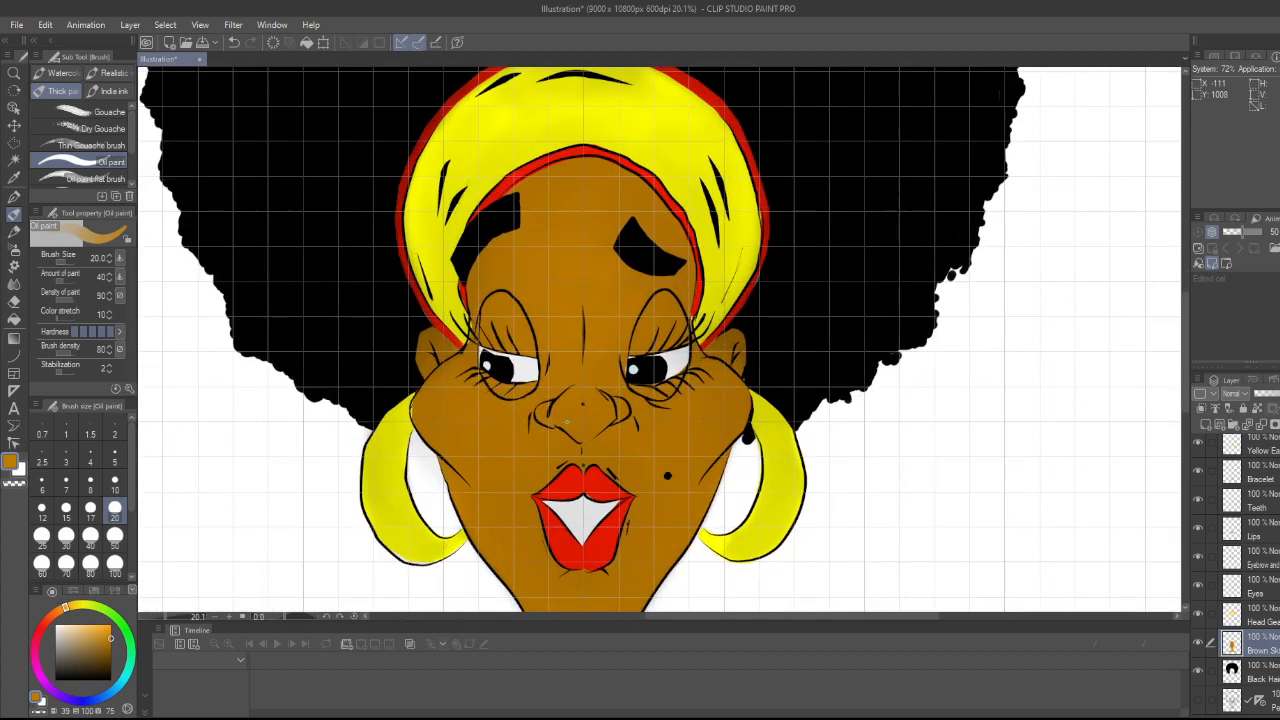
scroll(567, 422, up, 1)
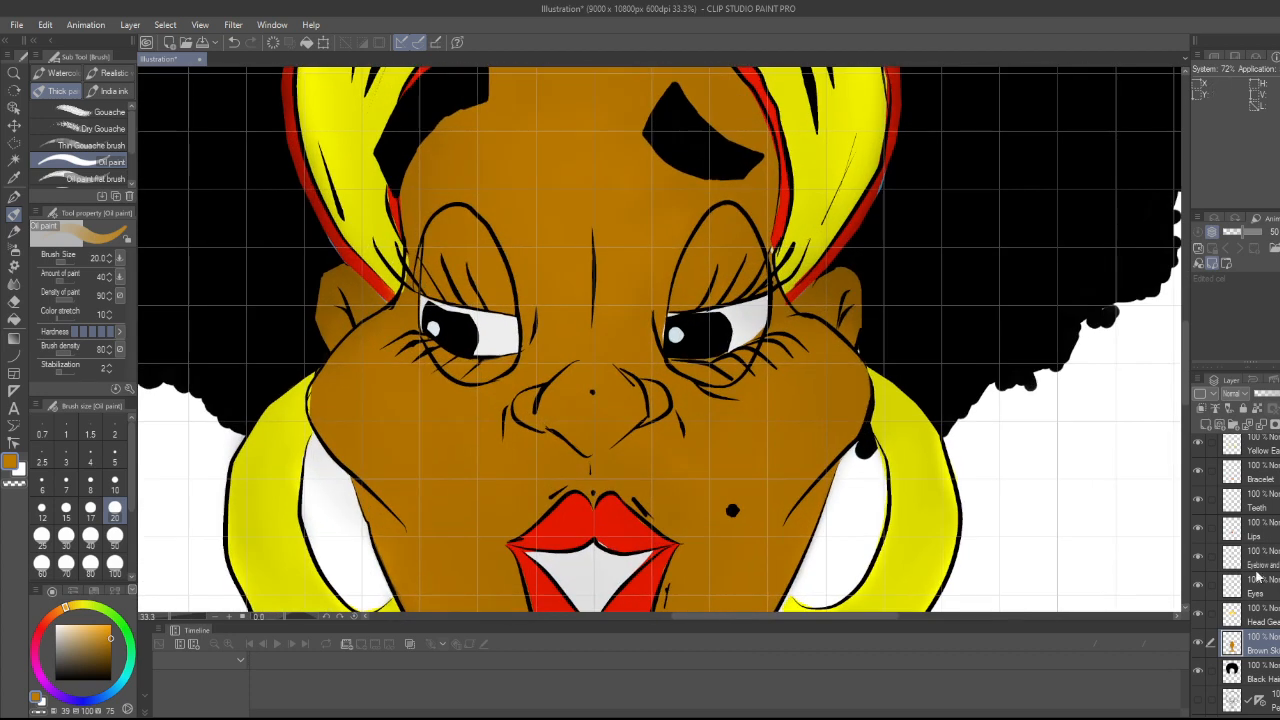
click(1255, 535)
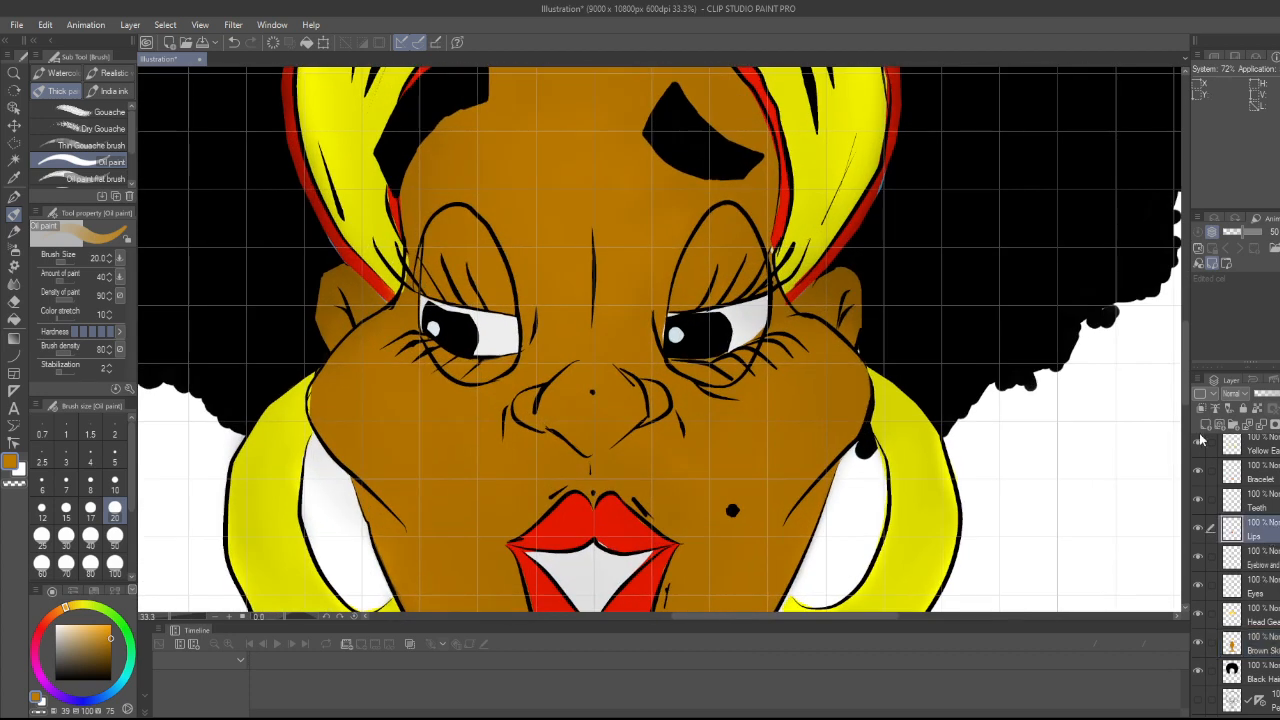
drag(1187, 400, 1188, 435)
scroll(602, 396, up, 5)
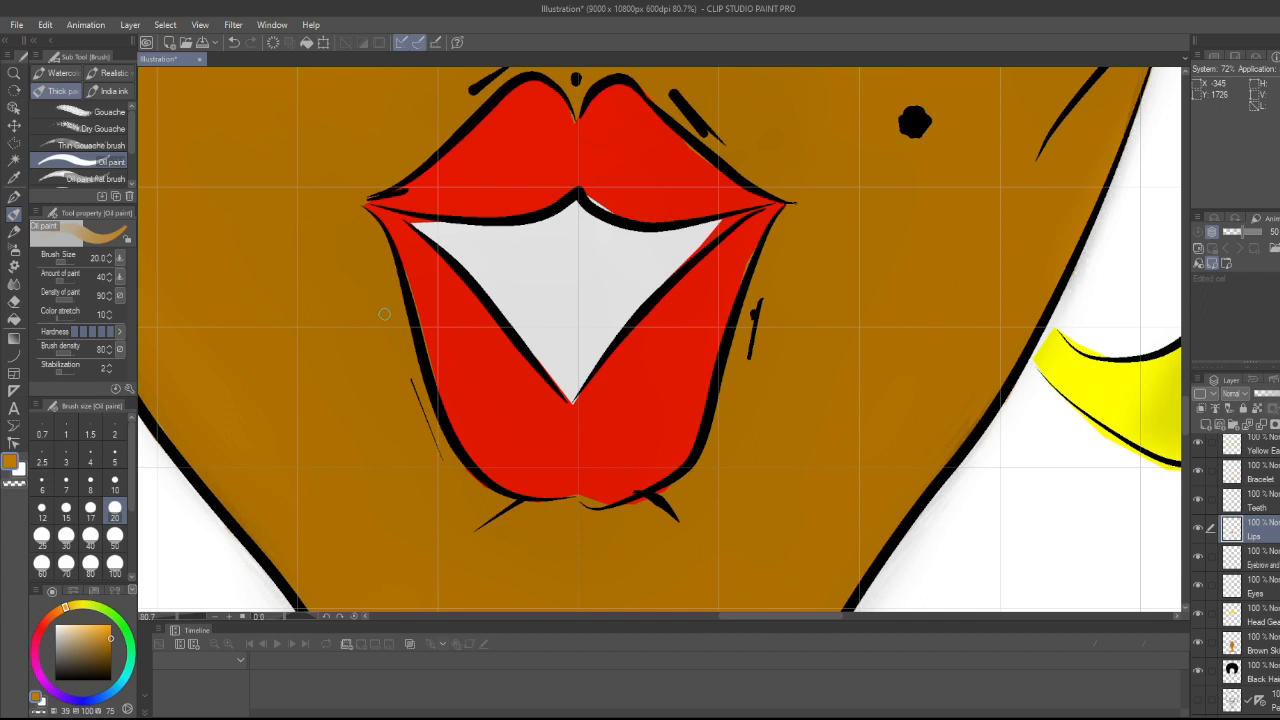
scroll(1277, 553, up, 3)
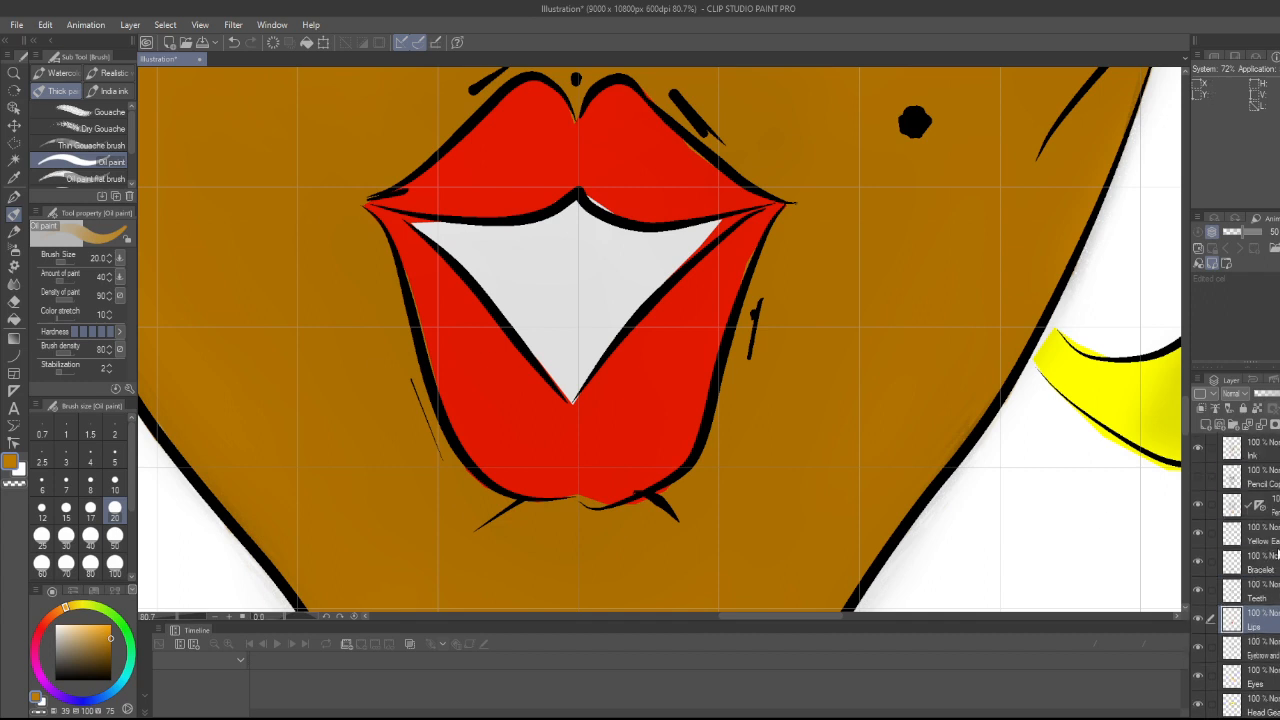
scroll(1265, 630, down, 3)
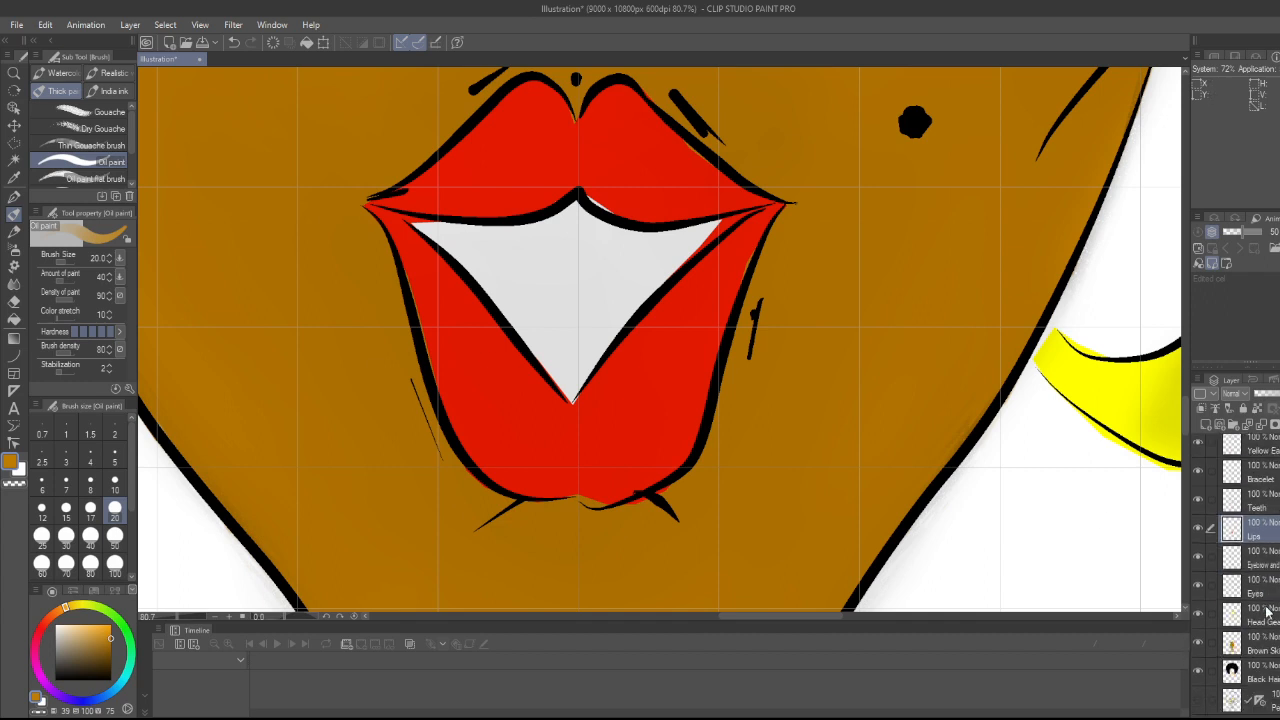
- On the Head Gear layer, pick the headband's red and touch up its lower left-hand edge with Oil paint at size 20
click(1261, 615)
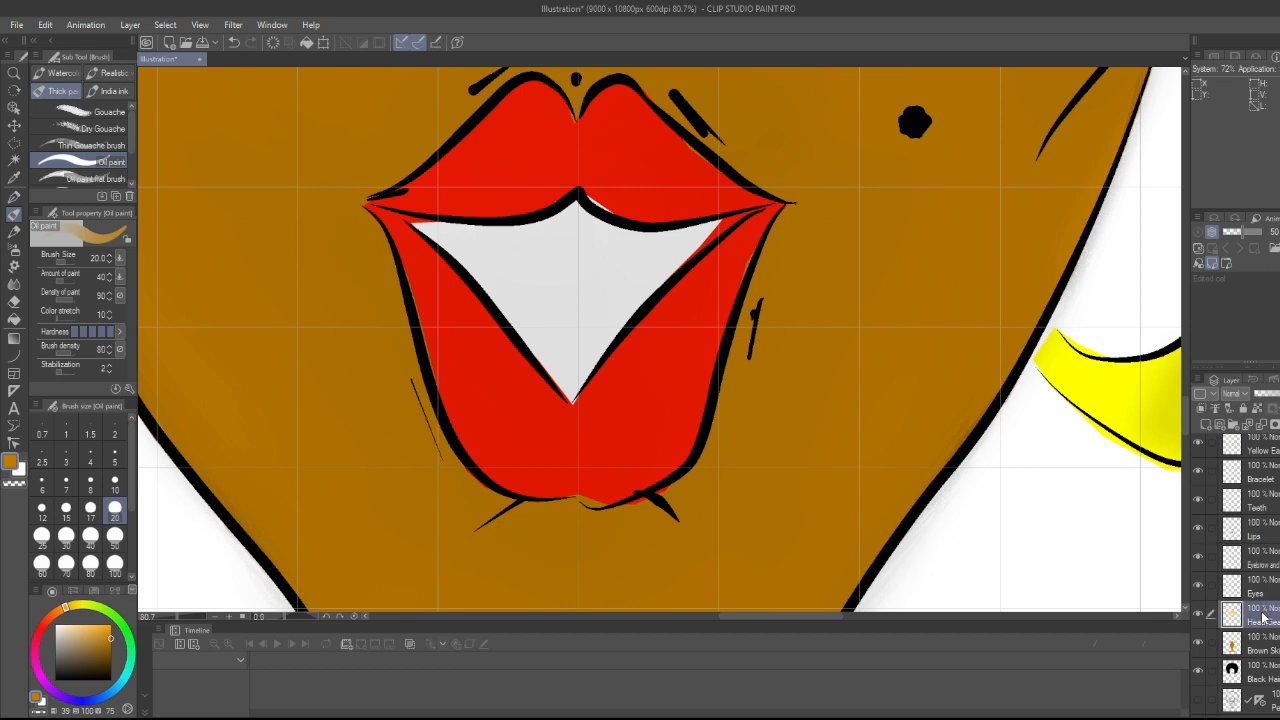
scroll(788, 502, down, 4)
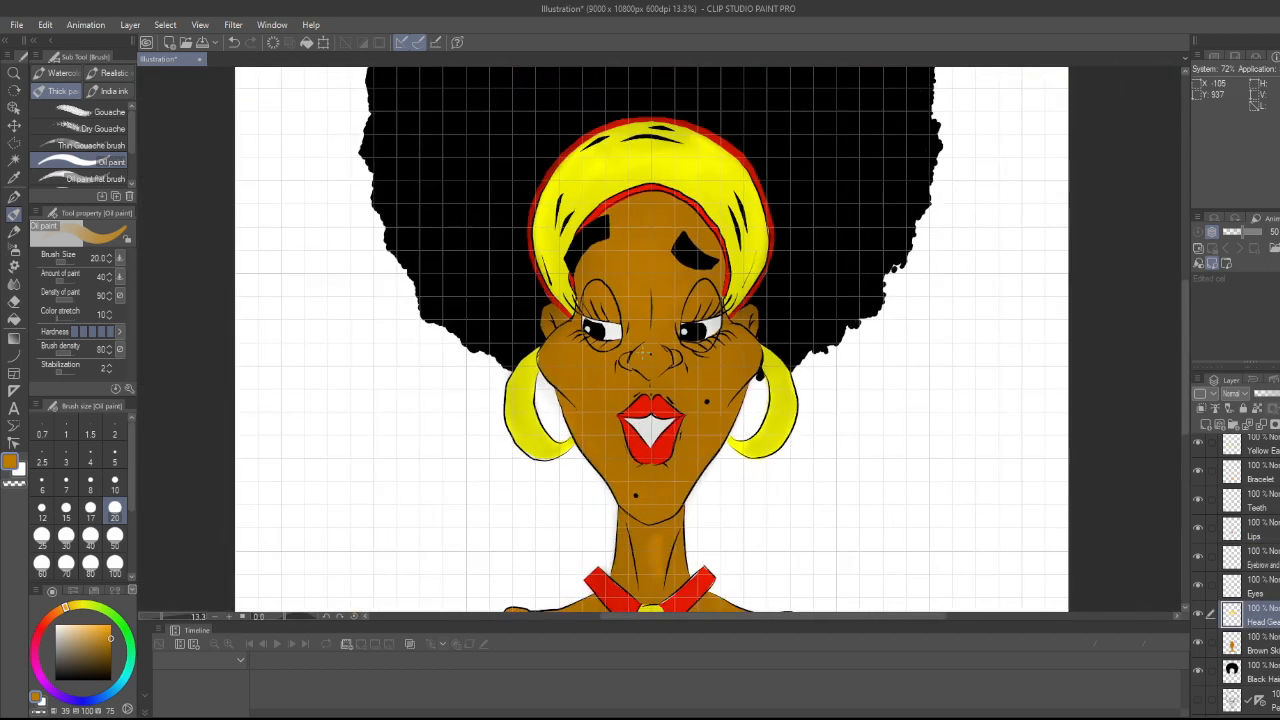
scroll(500, 286, up, 3)
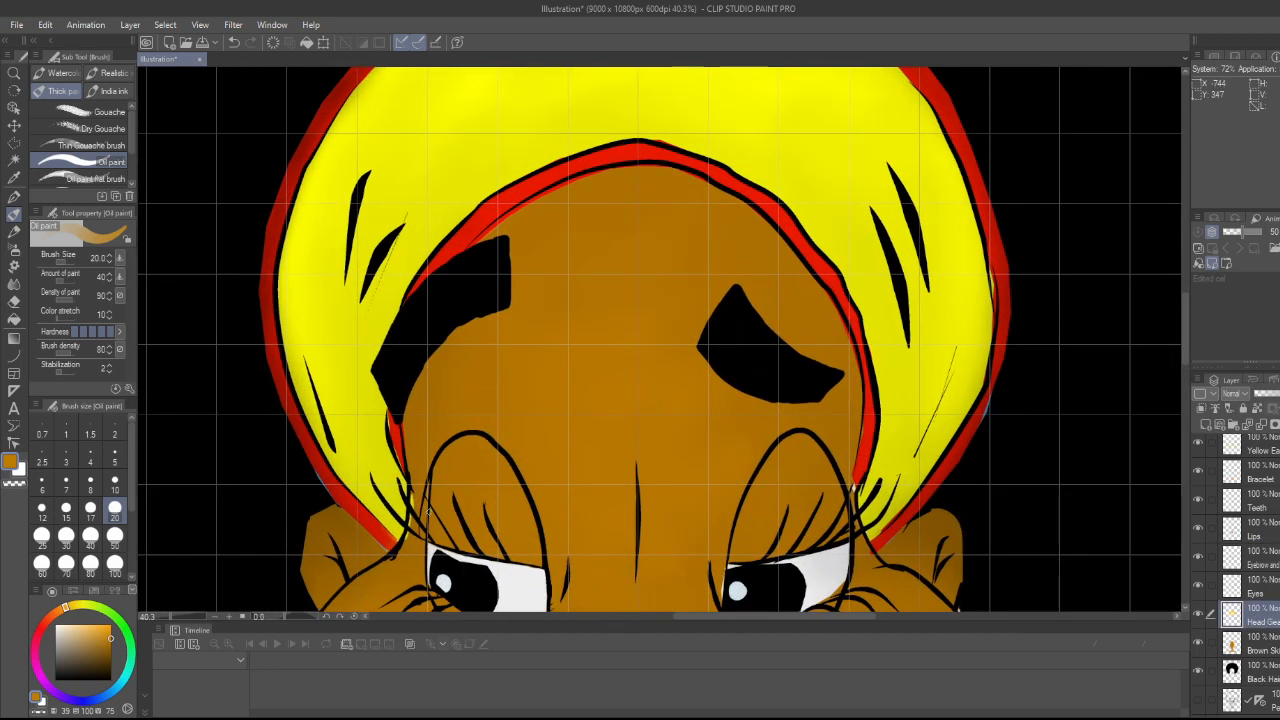
scroll(427, 483, up, 1)
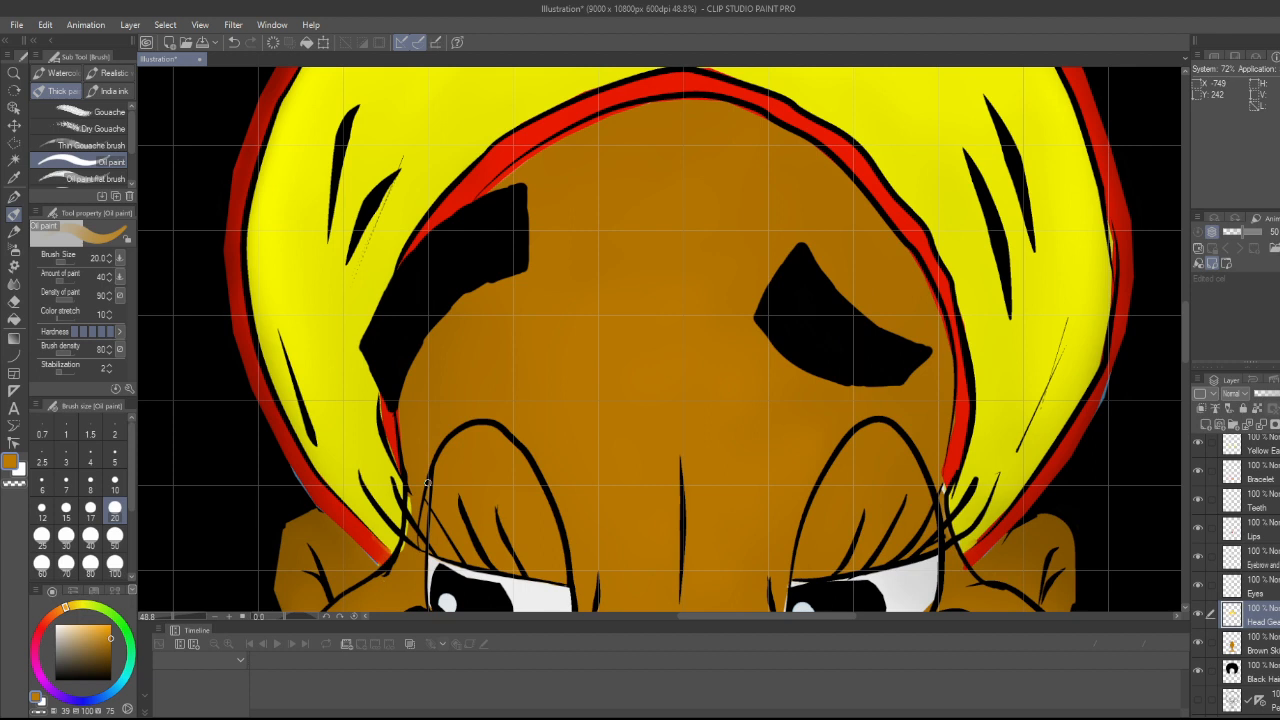
click(14, 177)
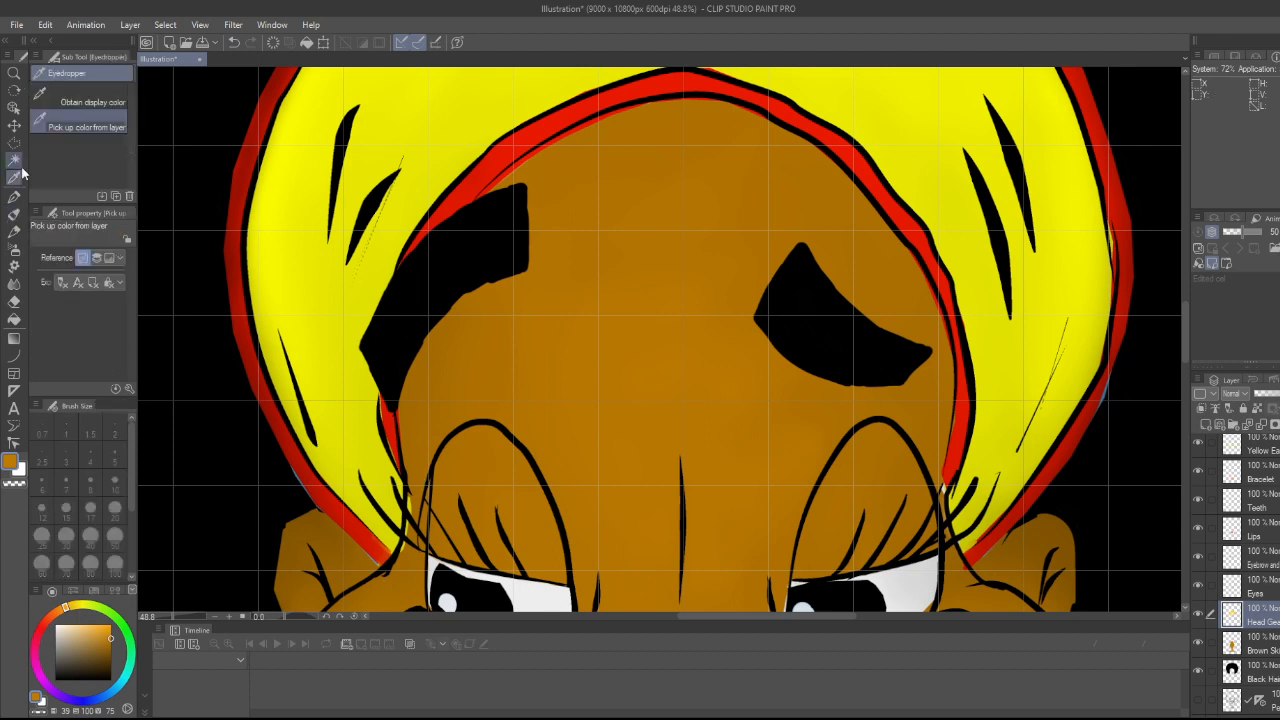
click(280, 424)
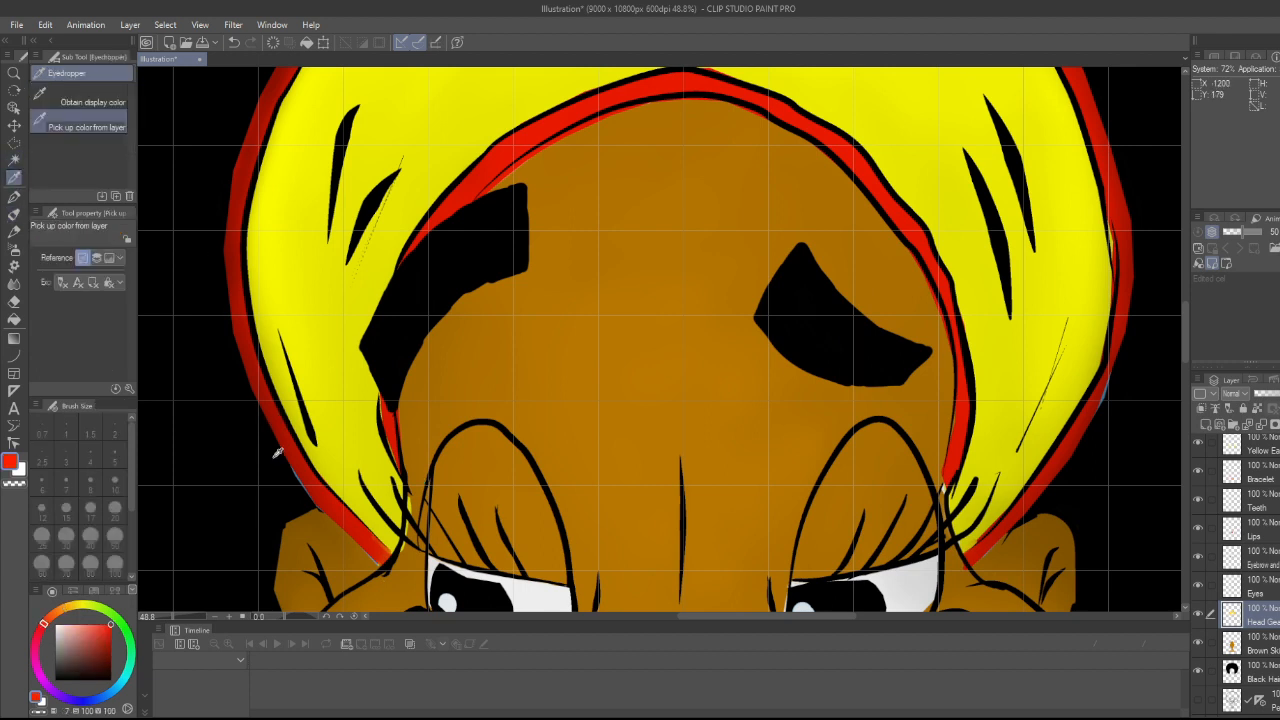
key(b)
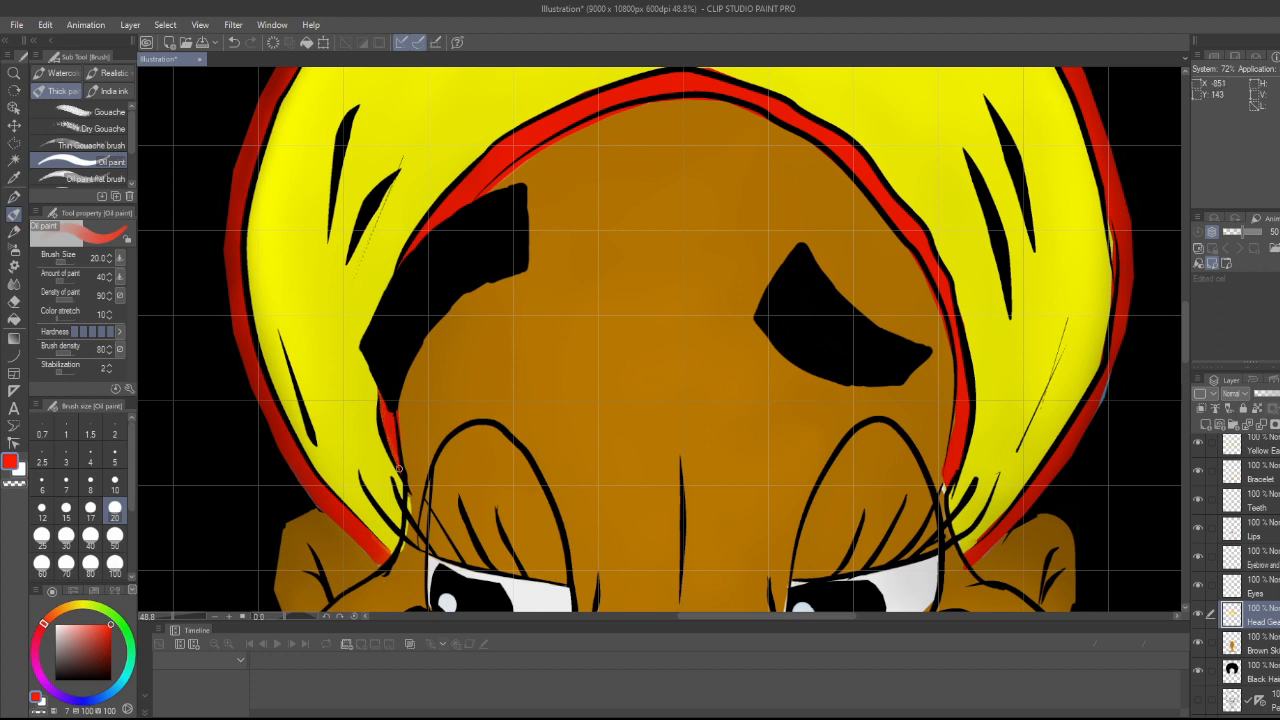
- Erase the red overflow inside the headband's inner outline along the forehead, using the Soft eraser at size 10
key(e)
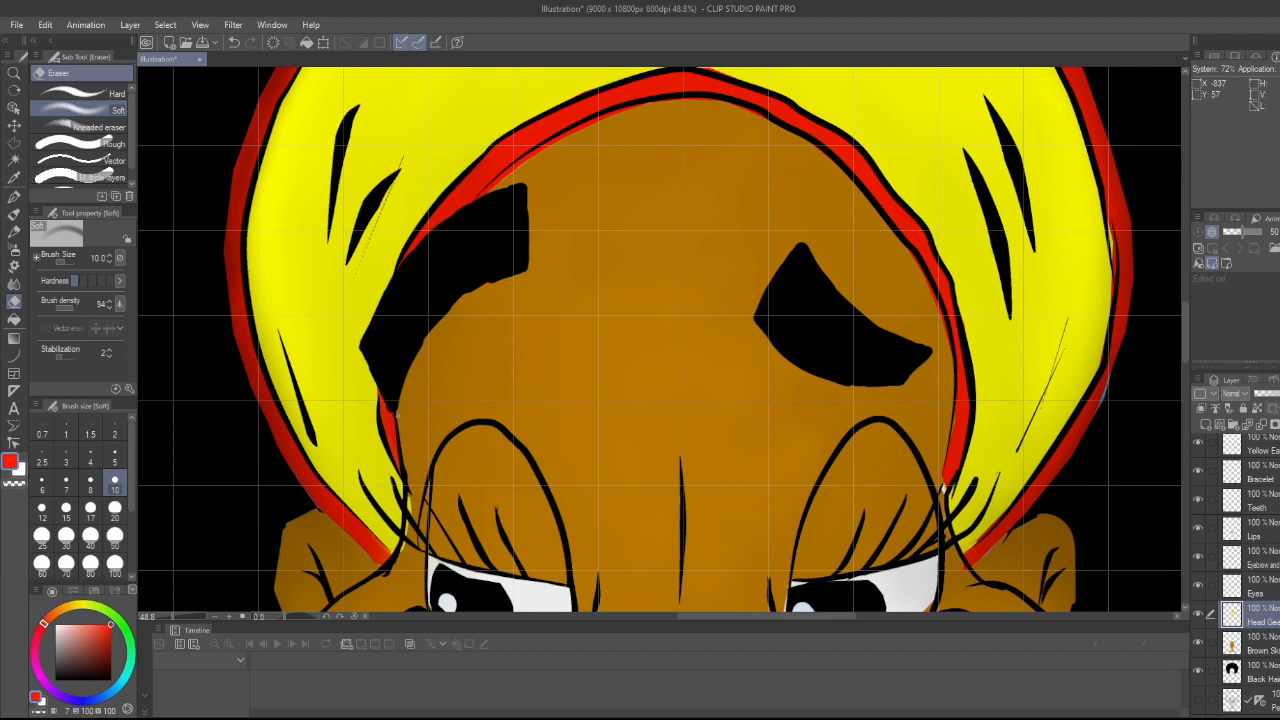
mouse_move(478, 201)
mouse_down()
mouse_move(519, 157)
mouse_move(619, 111)
mouse_move(583, 122)
mouse_move(571, 130)
mouse_move(645, 104)
mouse_up()
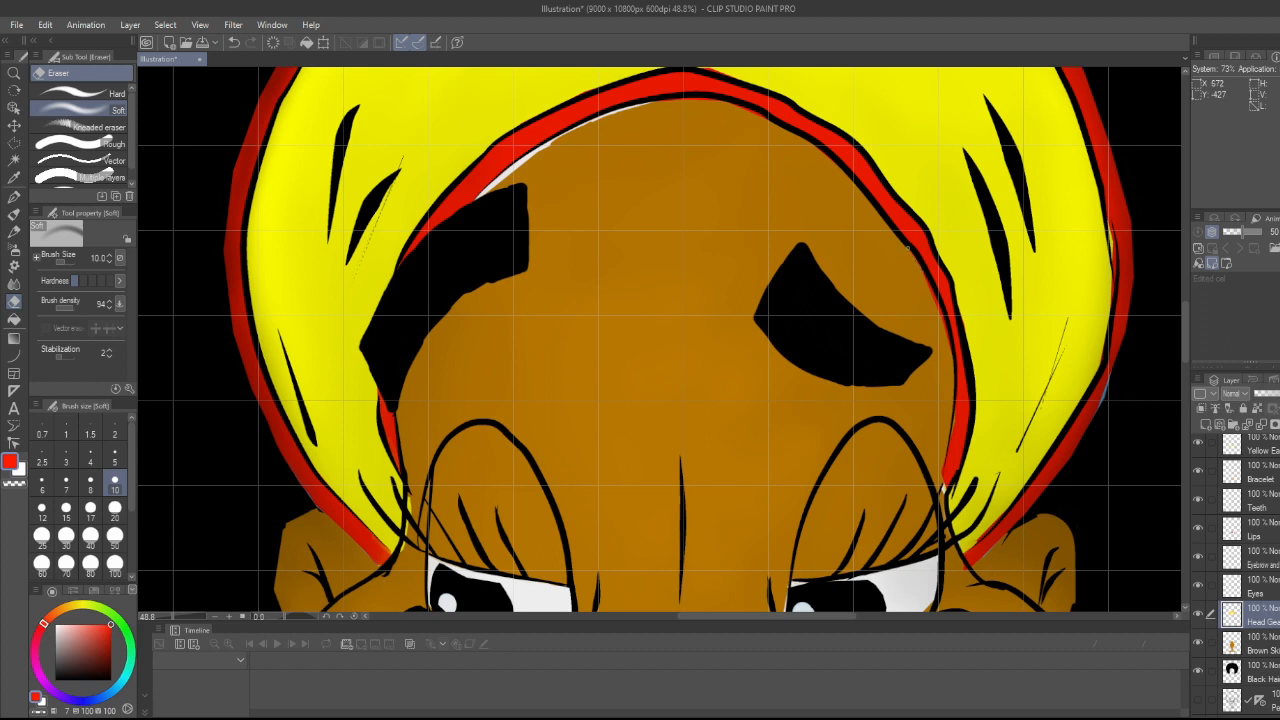
drag(935, 294, 944, 324)
drag(747, 104, 768, 119)
- Fill the gap beside the right-hand inner outline of the headband with yellow and the gap on its right-hand outer edge with red
key(i)
click(972, 347)
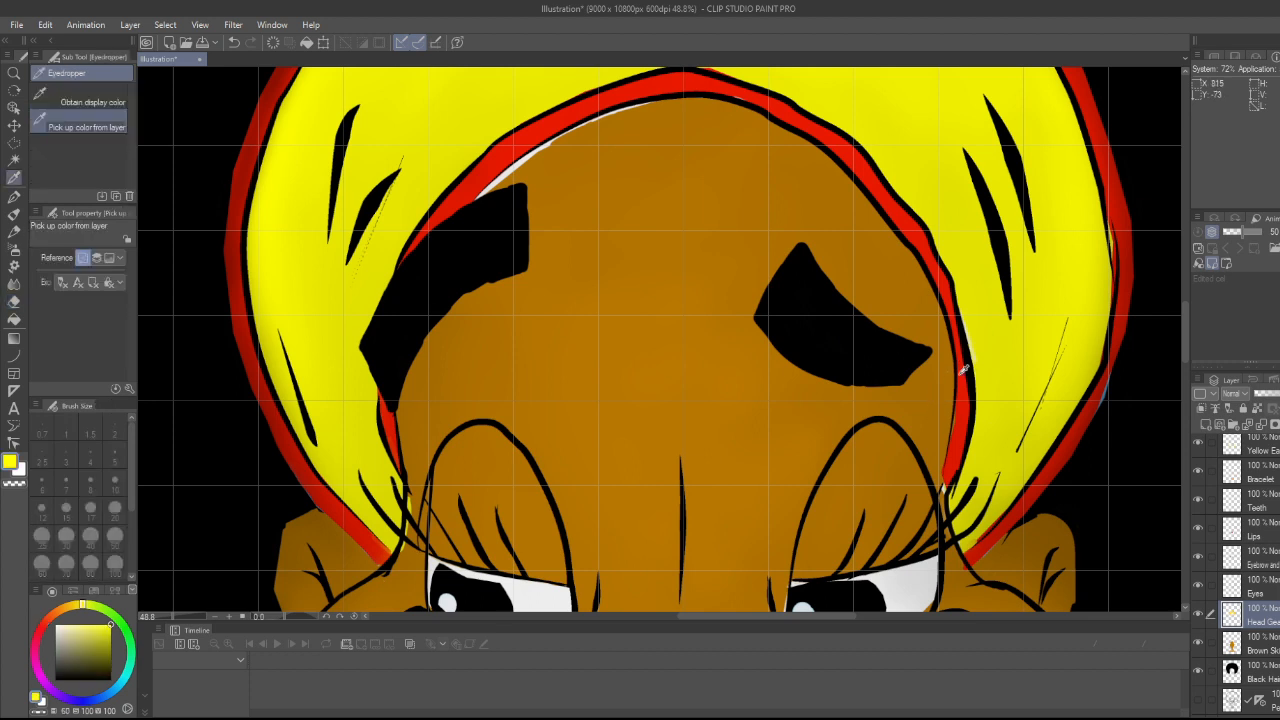
key(b)
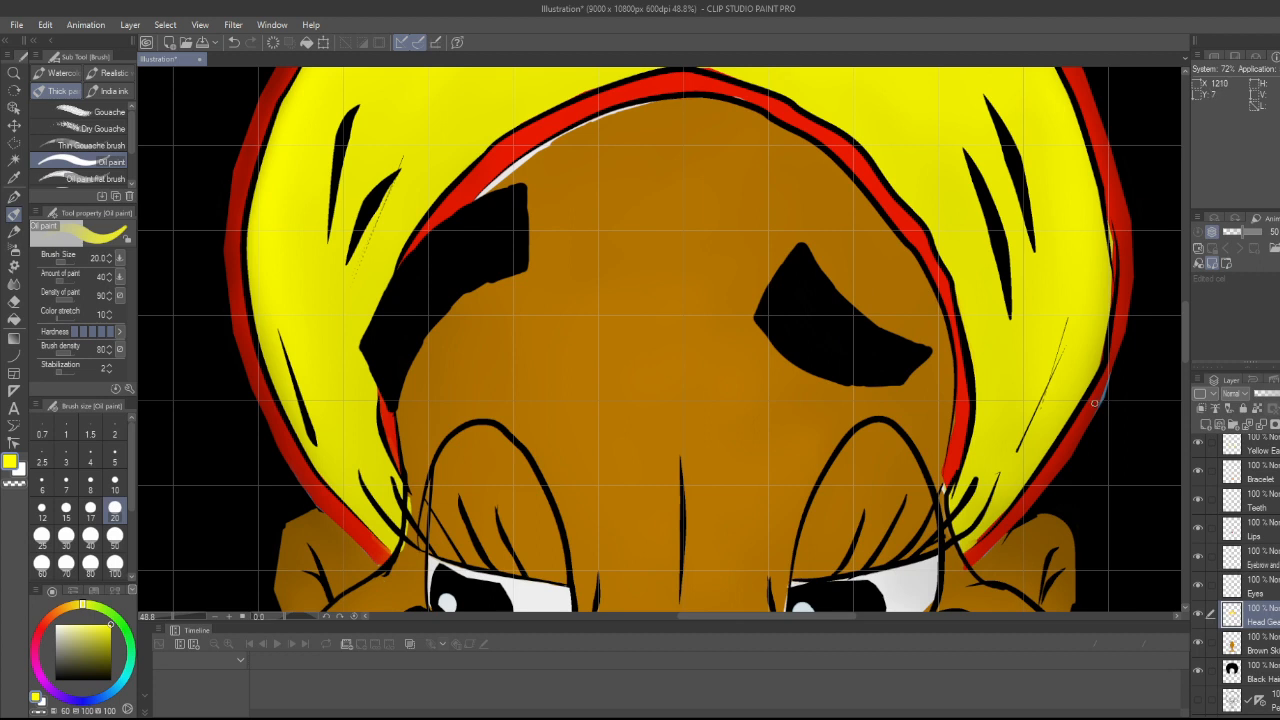
key(i)
click(1118, 321)
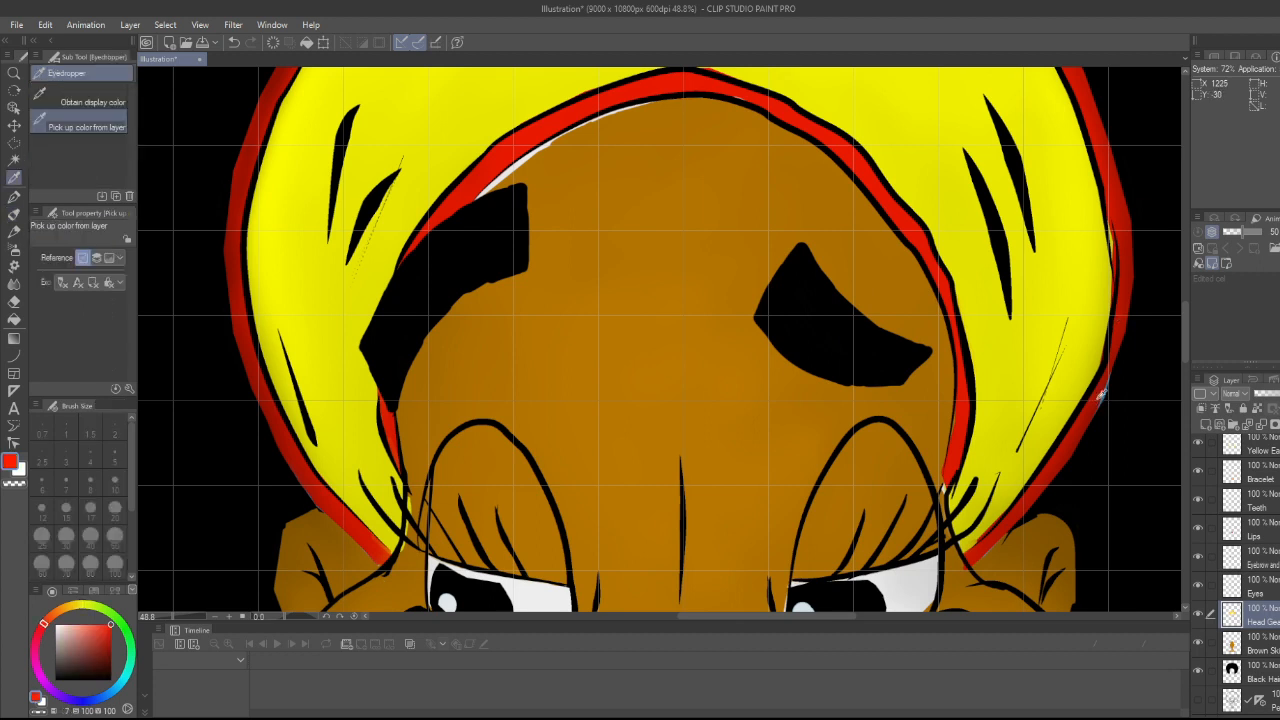
key(b)
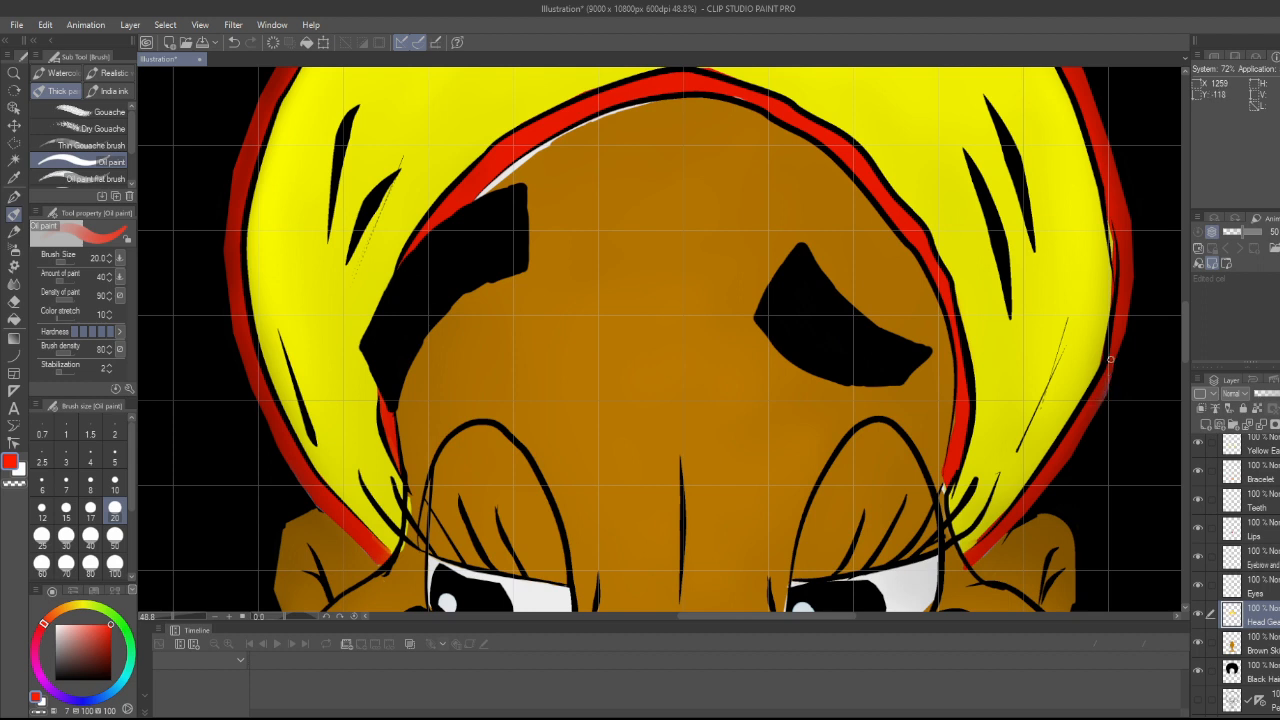
drag(1111, 361, 1092, 417)
- Clean up the lower right-hand end of the inner red band above the eyelashes, filling its white gap with red
key(e)
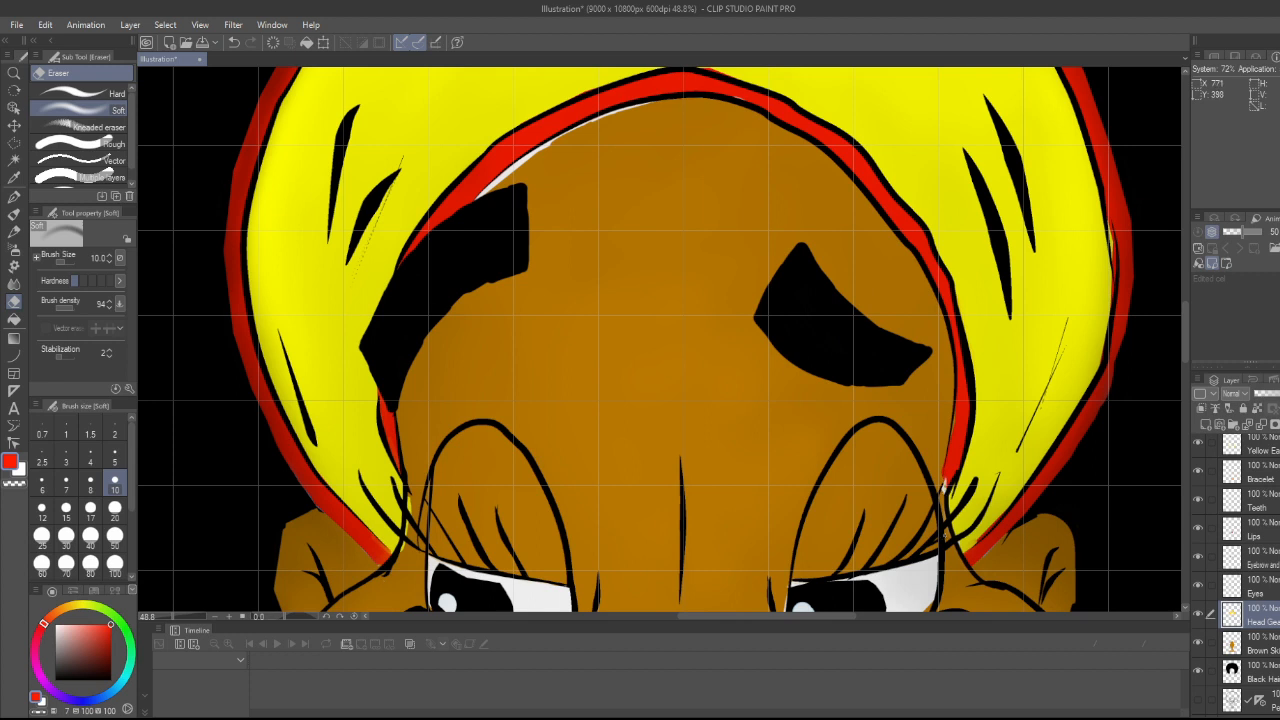
key(b)
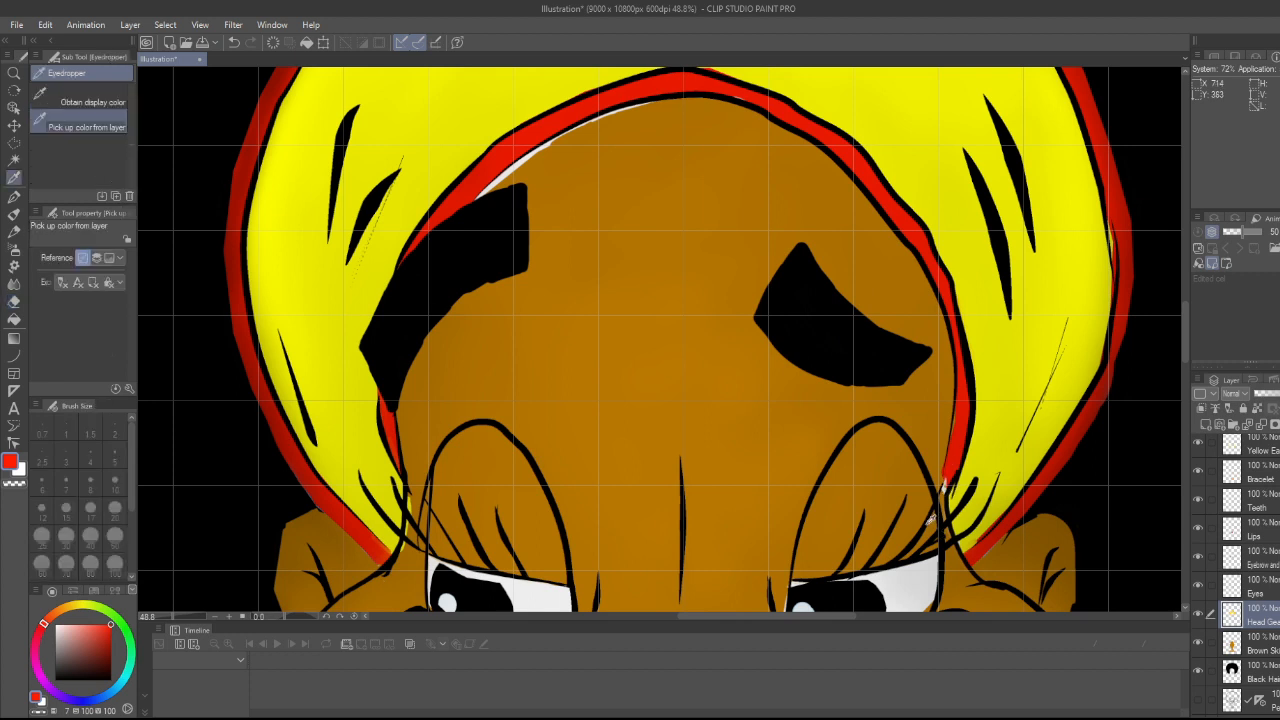
drag(943, 479, 942, 491)
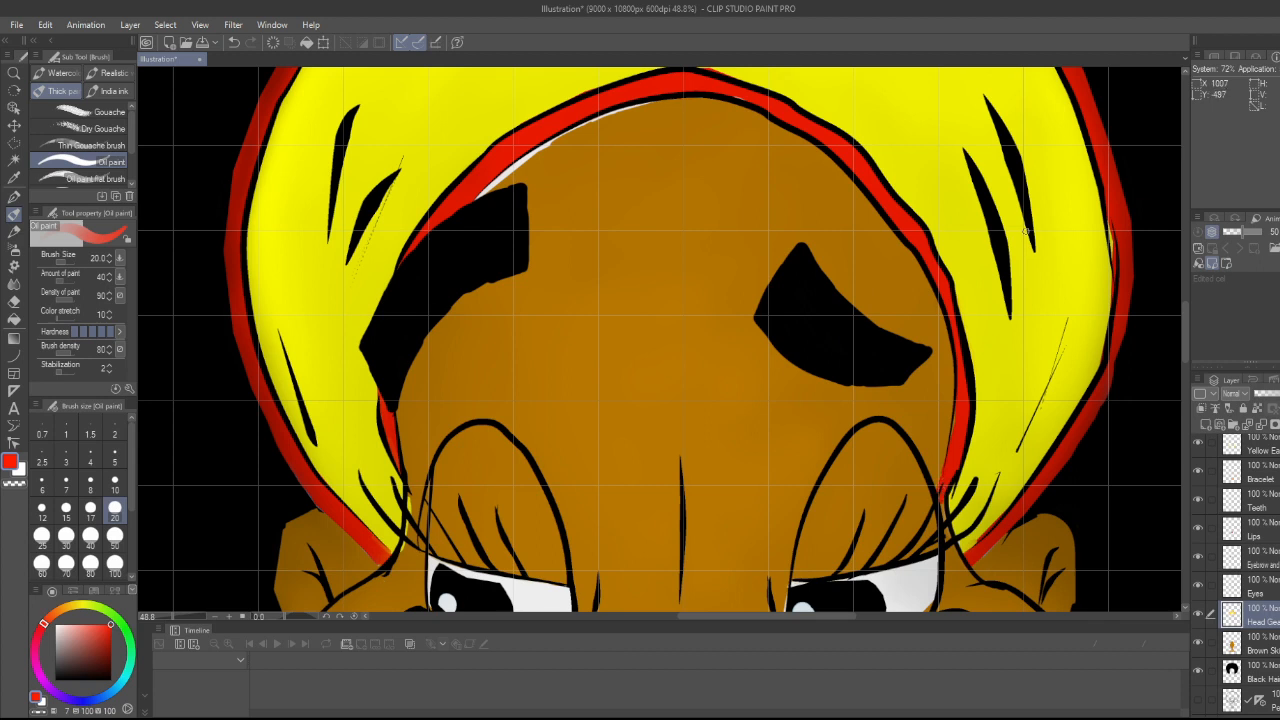
- On the Brown Skin layer, fill the white gap between the forehead and the inner red band with the sampled skin brown
scroll(604, 478, down, 3)
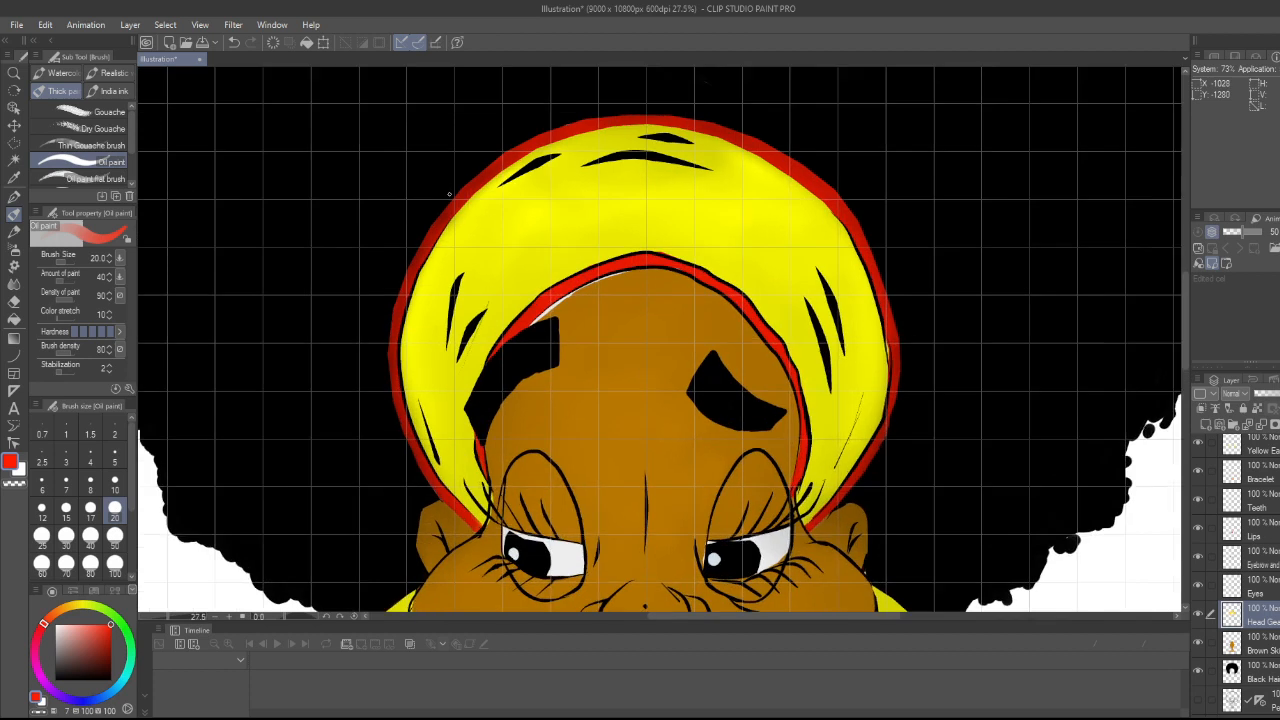
scroll(450, 196, up, 3)
scroll(609, 186, down, 2)
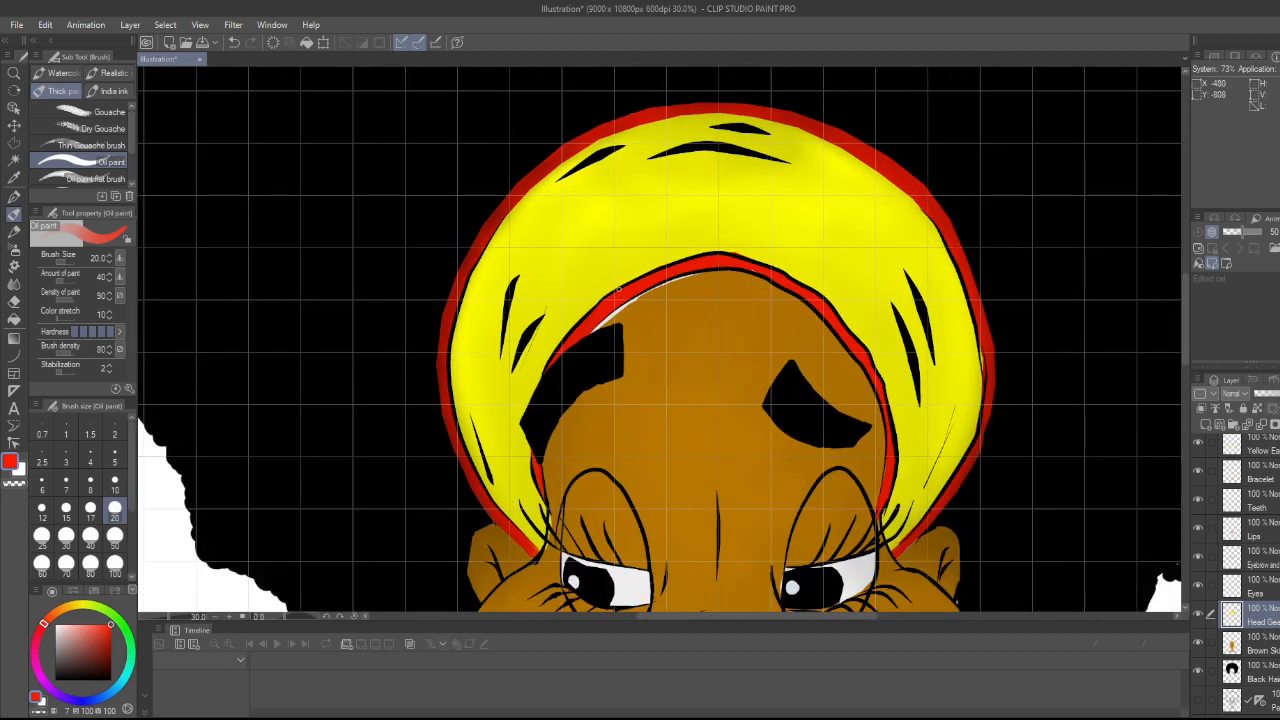
click(1262, 643)
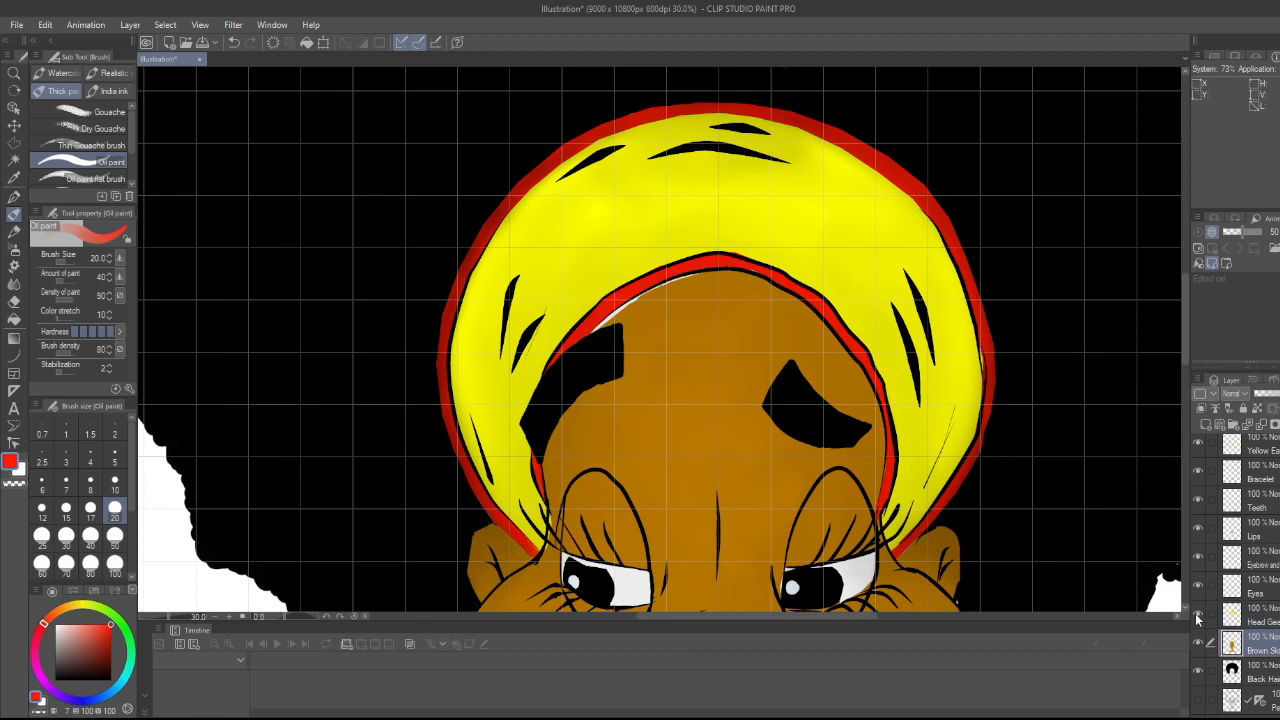
alt+click(700, 306)
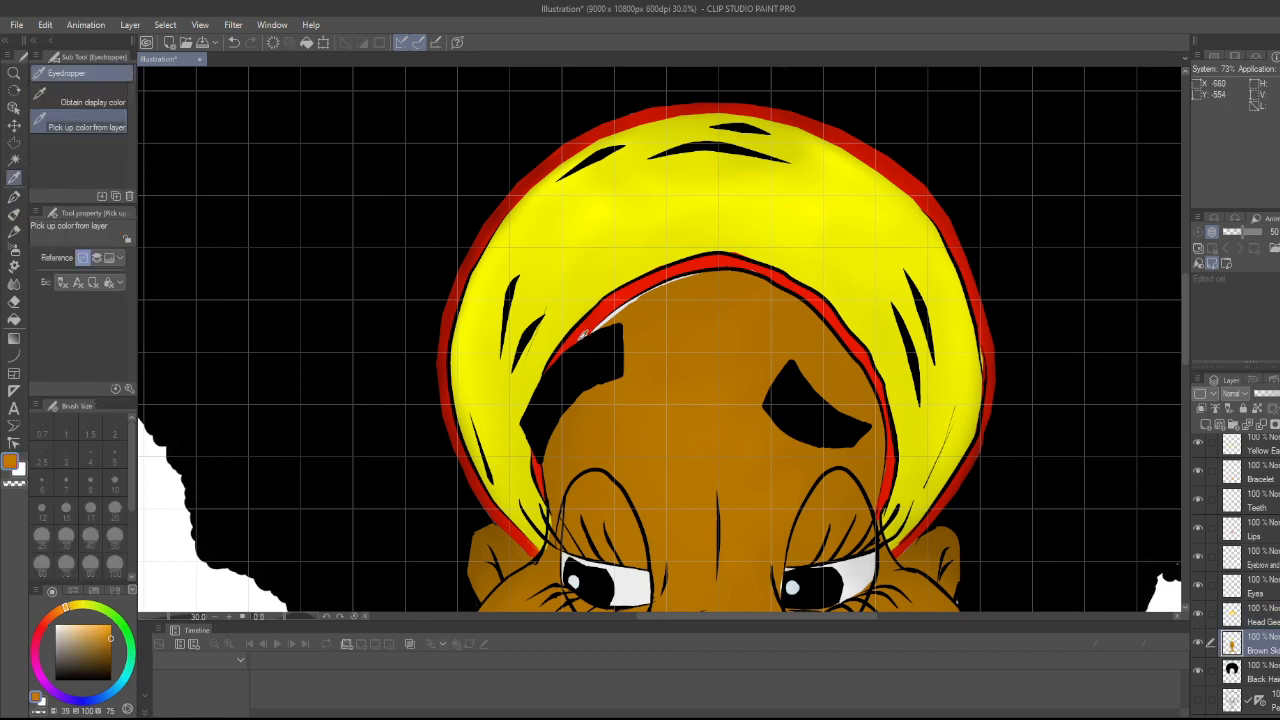
mouse_move(604, 320)
mouse_down()
mouse_move(637, 296)
mouse_move(619, 312)
mouse_move(687, 275)
mouse_up()
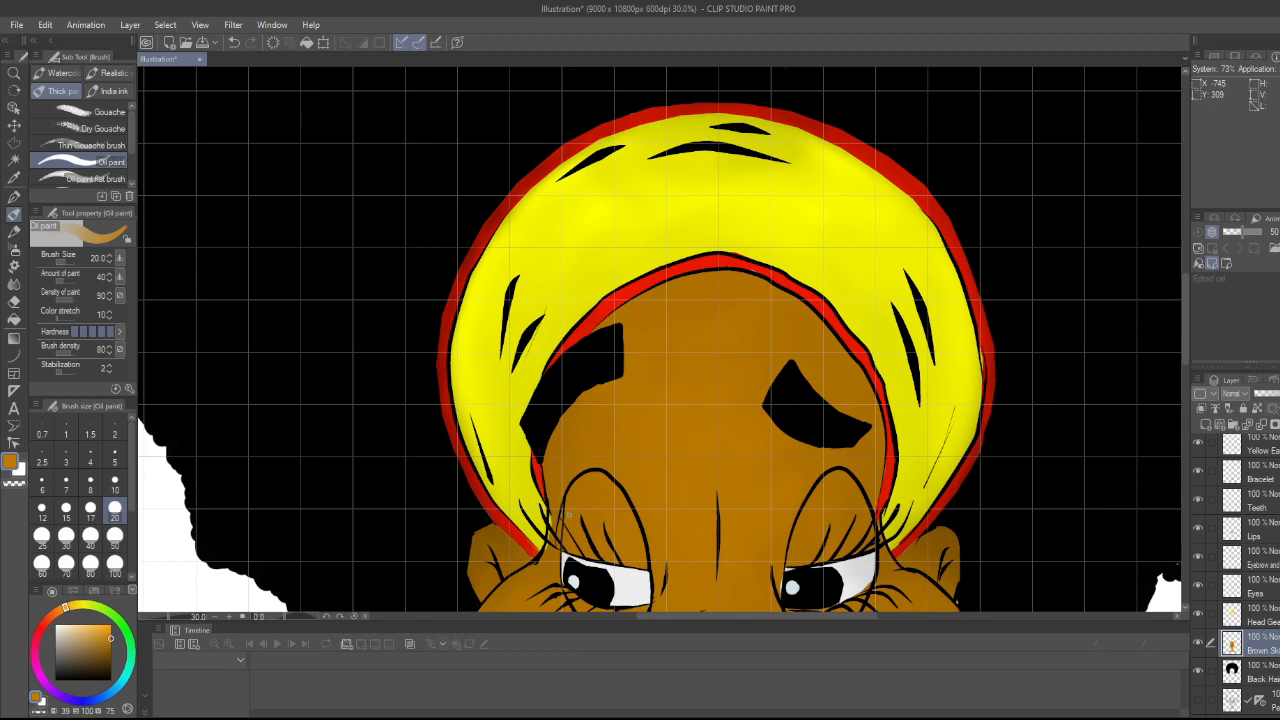
- Erase the color overflow at the headband's lower left-hand inner tip on the Head Gear layer, using the Soft eraser at size 10
click(1255, 615)
key(e)
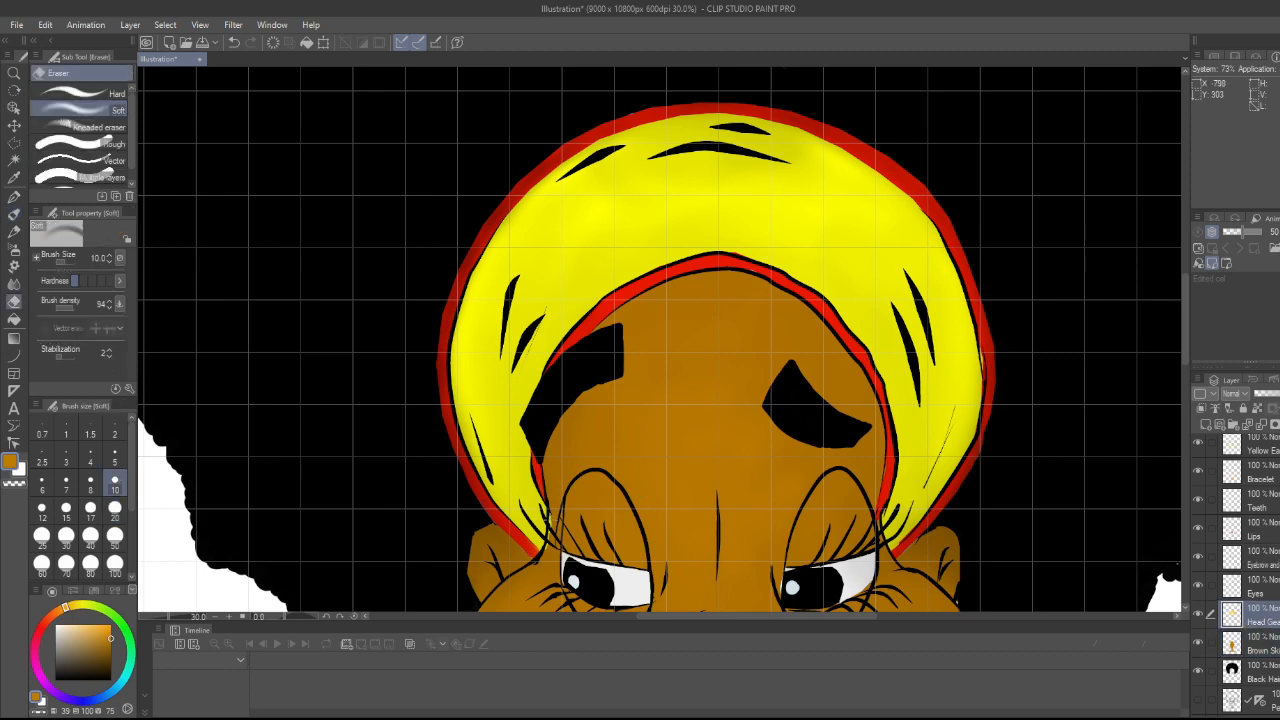
drag(551, 518, 547, 520)
- On the Eyes layer, pick the pupil's black and paint it into the outer corner of the left-hand eye with Oil paint at size 20
scroll(645, 410, down, 4)
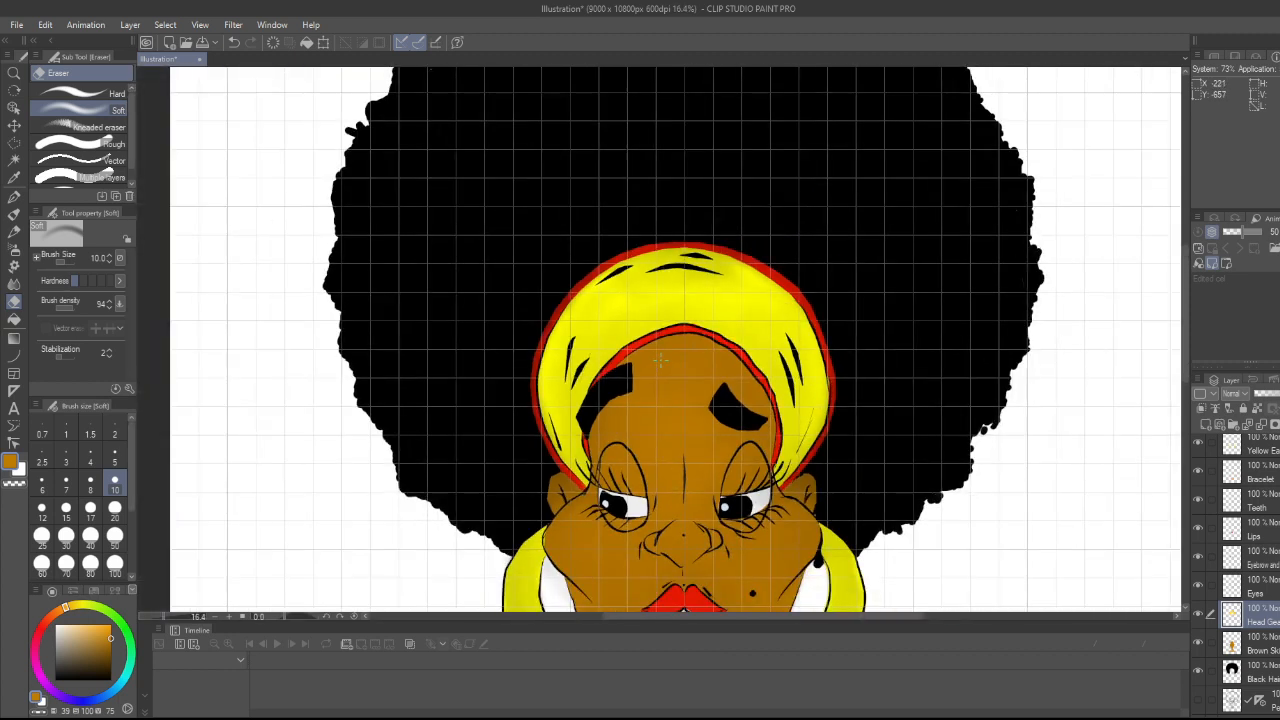
scroll(667, 380, up, 1)
scroll(667, 380, down, 1)
scroll(667, 380, down, 1)
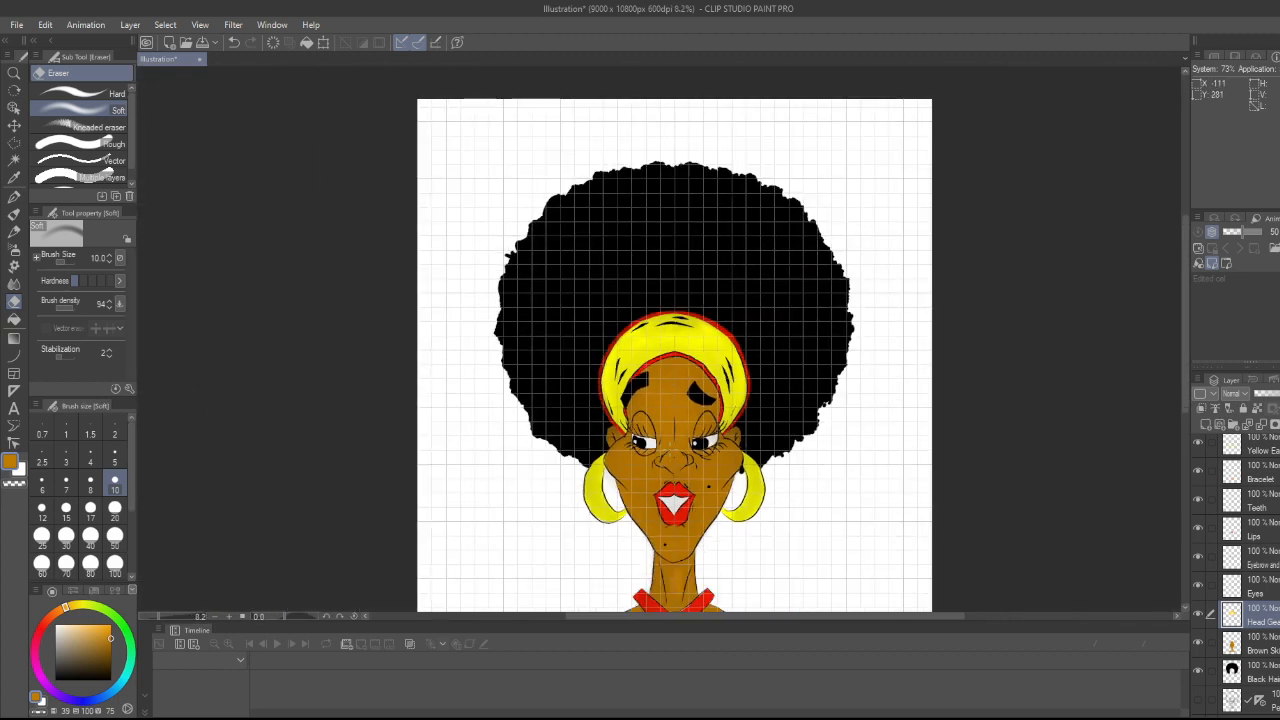
scroll(667, 380, up, 2)
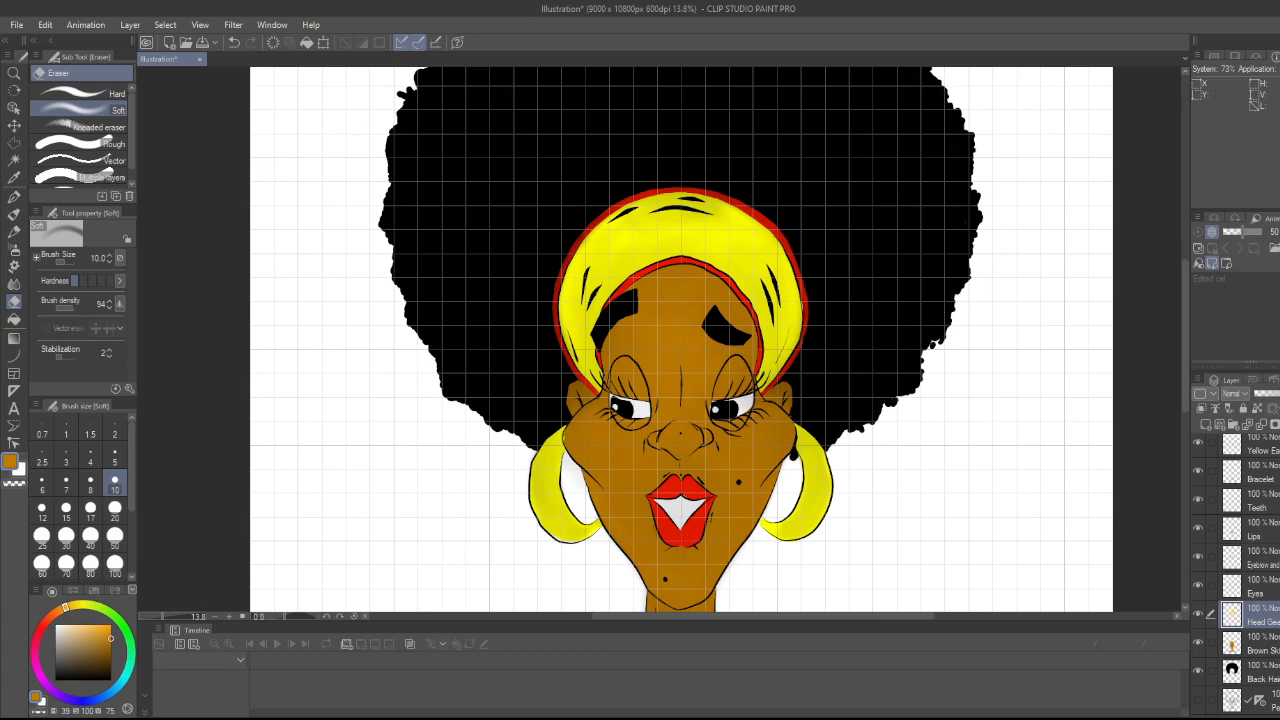
scroll(675, 480, up, 3)
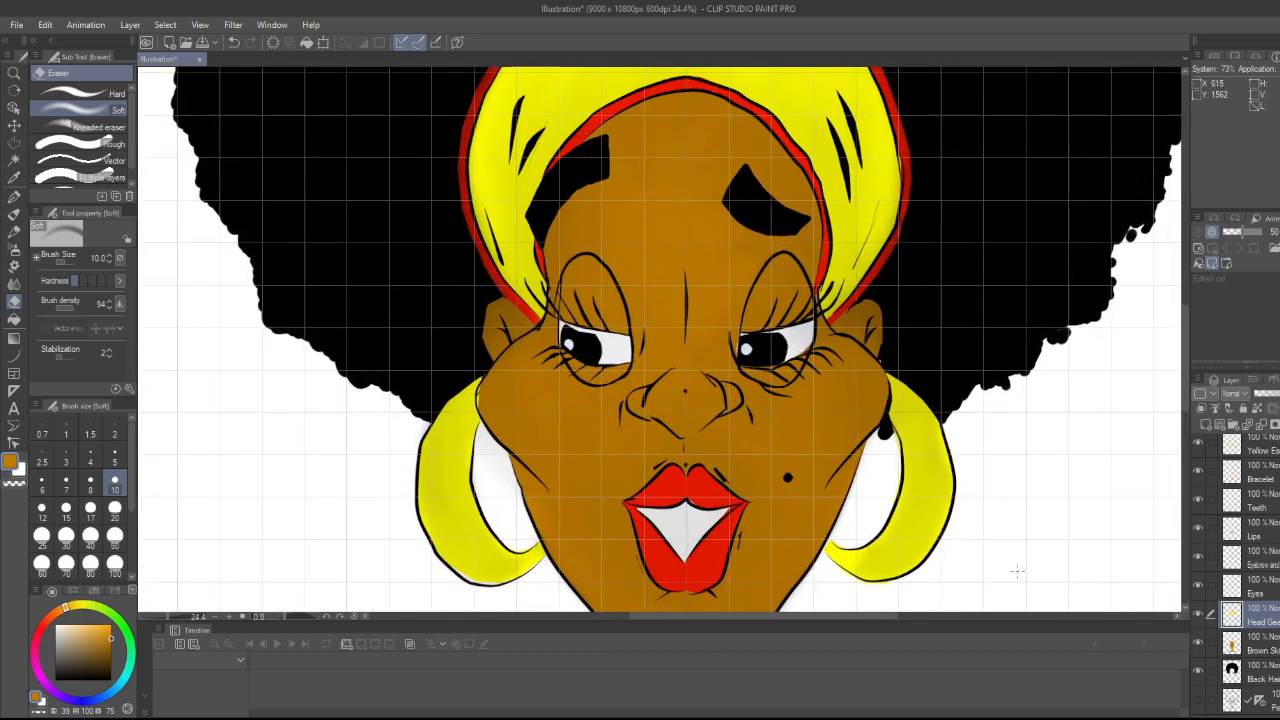
click(1255, 590)
scroll(627, 340, up, 2)
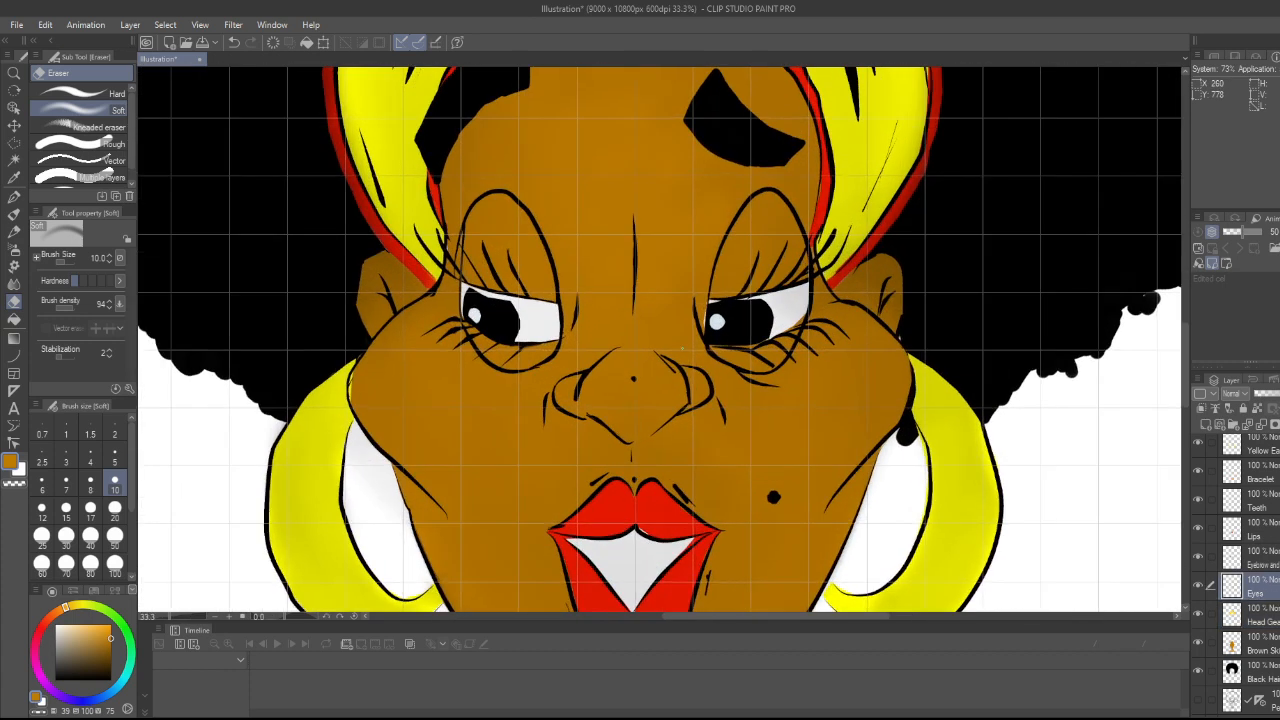
scroll(627, 340, up, 1)
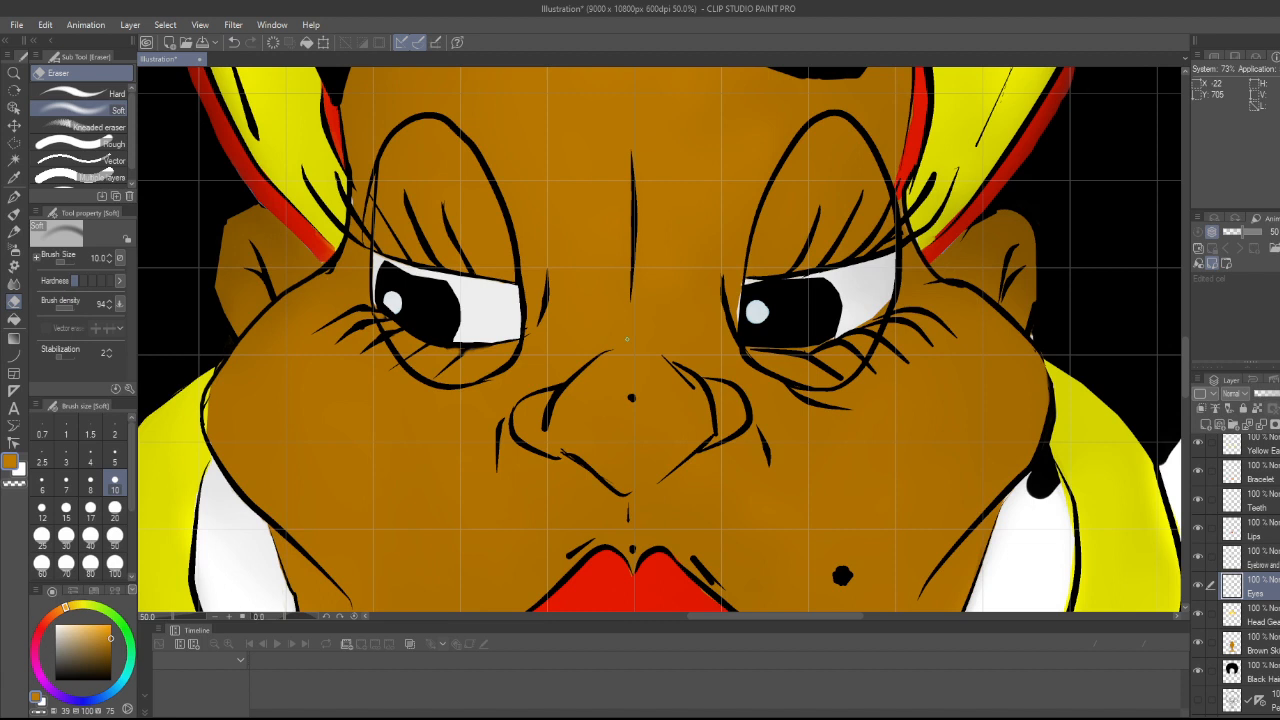
key(b)
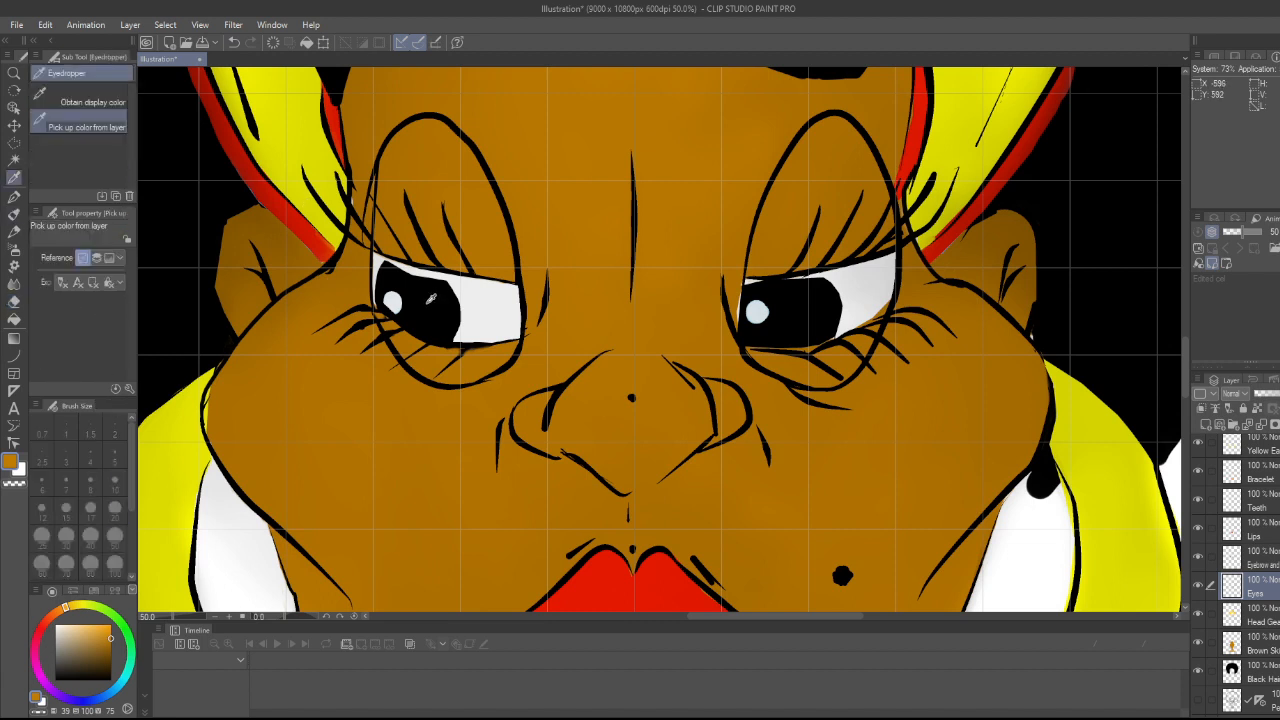
alt+click(431, 298)
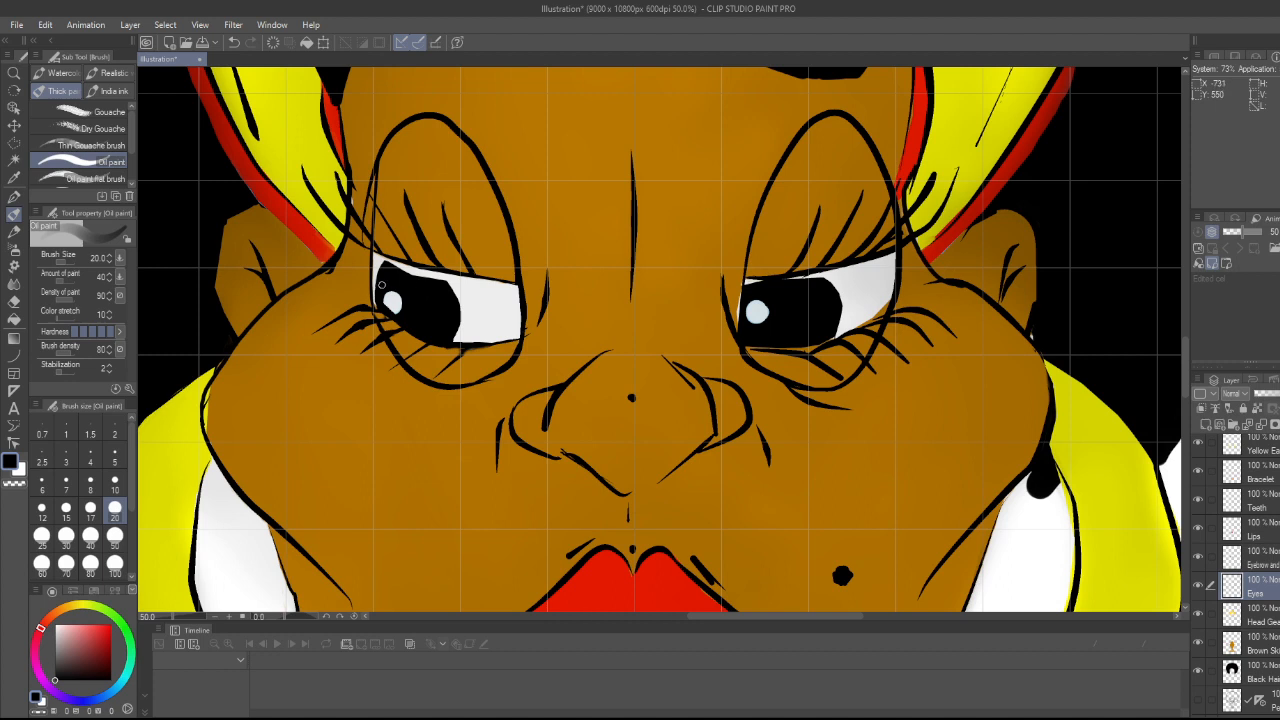
mouse_move(376, 269)
mouse_down()
mouse_move(383, 306)
mouse_move(380, 260)
mouse_up()
- On the Eyes layer, outline the outer part of the left-hand pupil with a Polyline selection, fill it with black, and deselect
key(m)
click(376, 304)
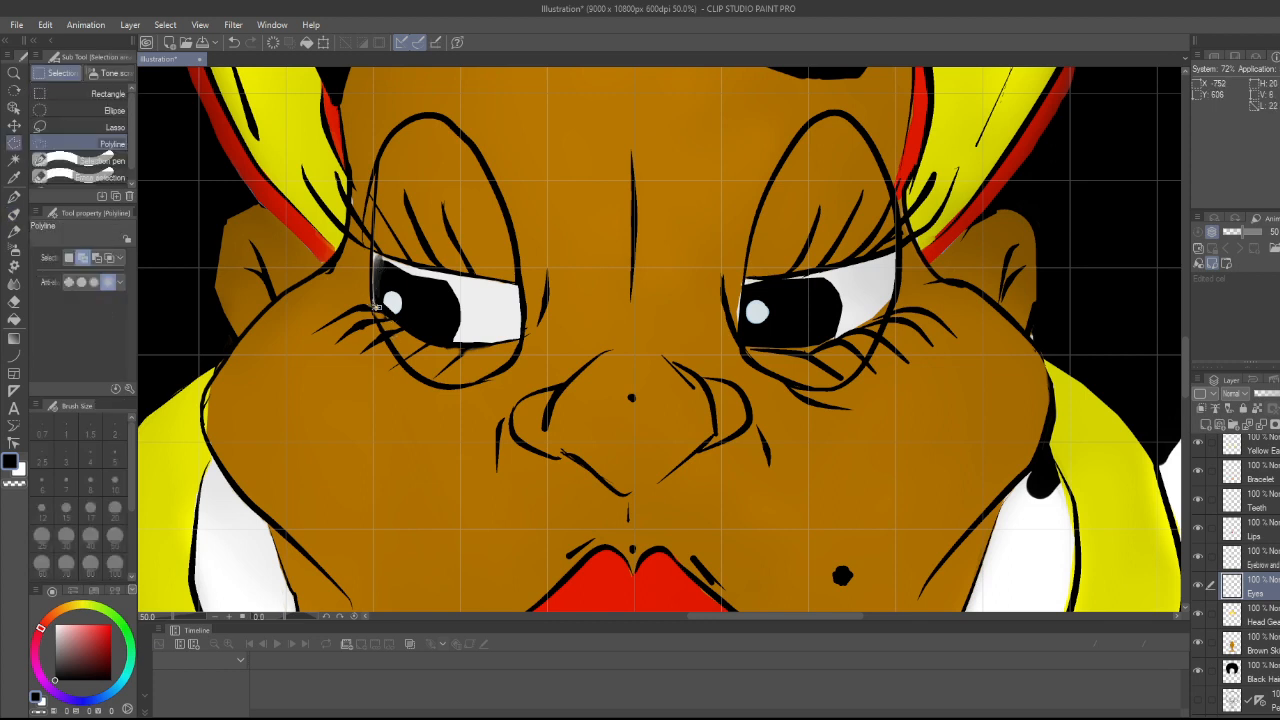
click(372, 251)
click(398, 260)
click(421, 266)
click(442, 271)
click(460, 304)
click(442, 333)
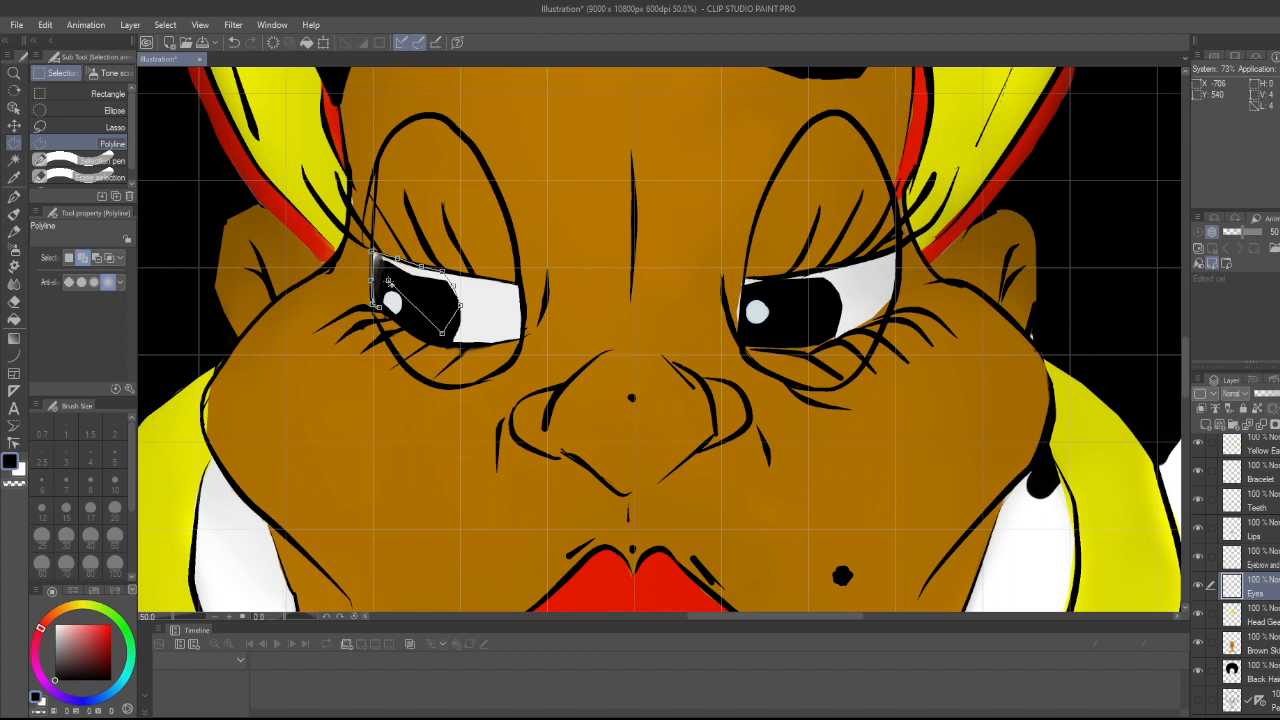
click(388, 281)
double_click(376, 306)
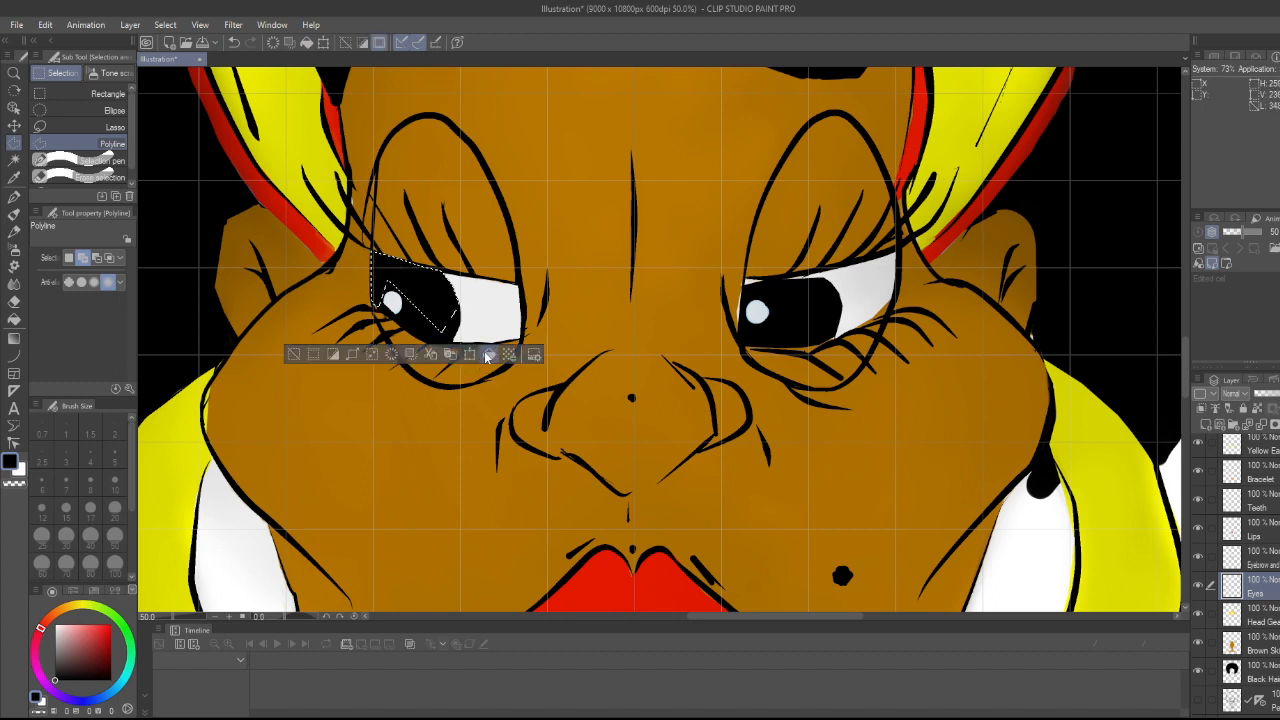
click(296, 355)
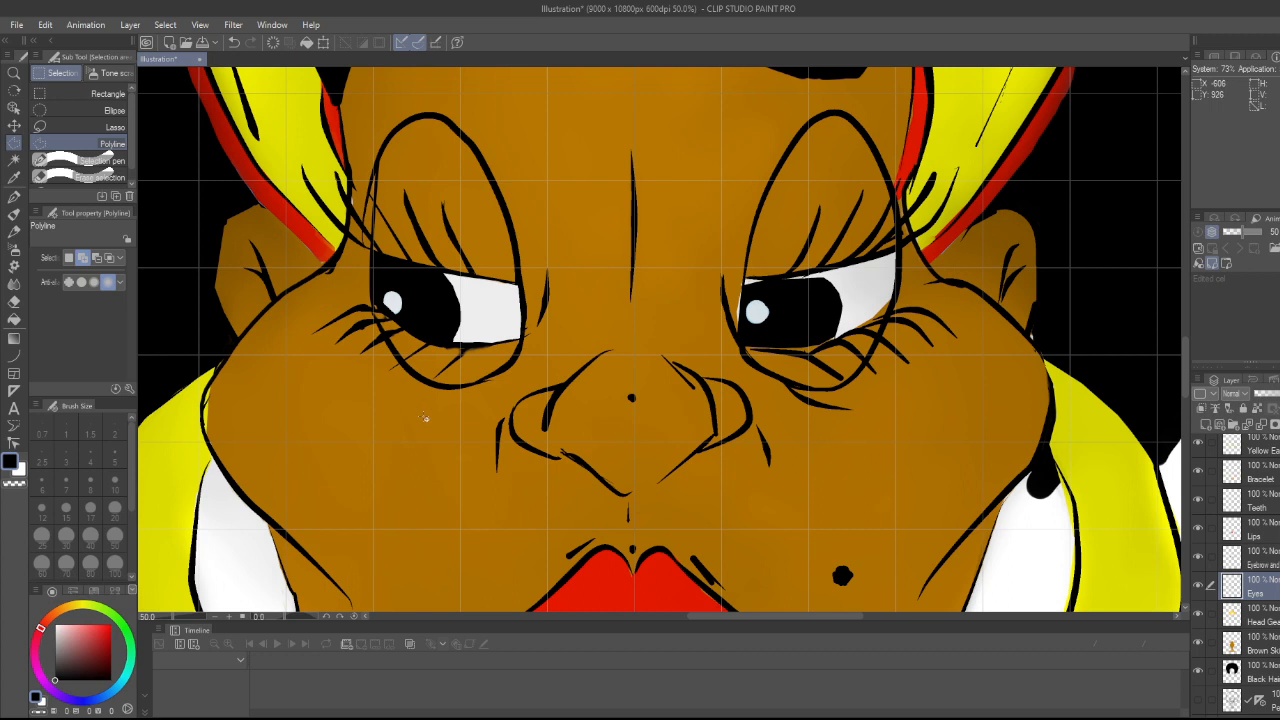
- Outline the strip along the upper edge of the right-hand pupil with a Polyline selection, fill it with black, and deselect
click(824, 271)
click(786, 276)
click(744, 280)
click(744, 292)
double_click(836, 293)
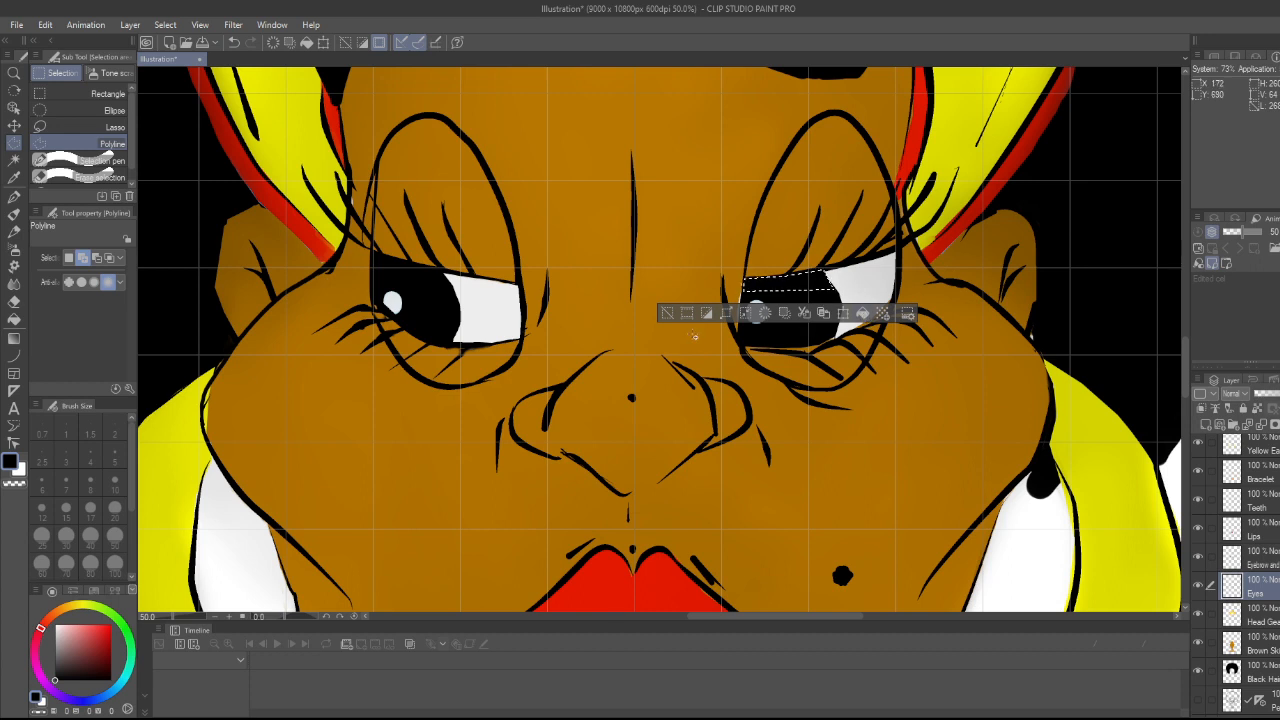
click(667, 314)
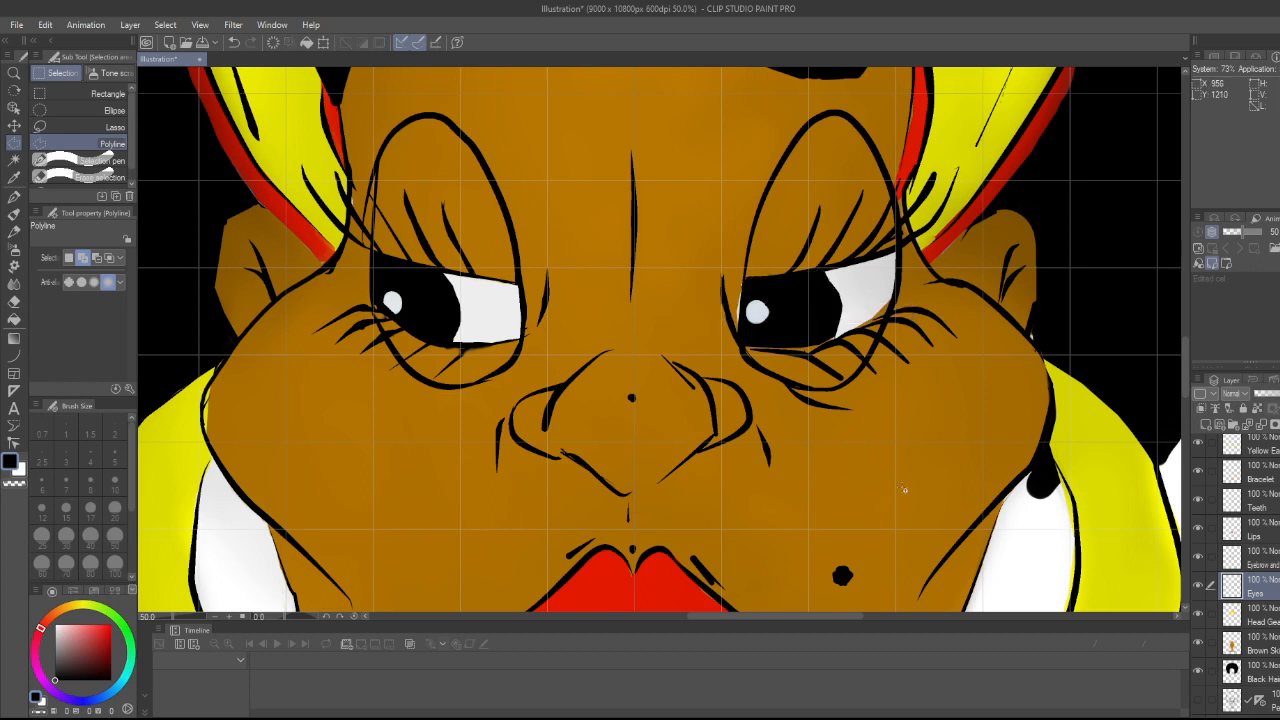
- On the Brown Skin layer, sample the skin brown and touch up the inner corner of the right-hand eye with Oil paint at size 20
key(b)
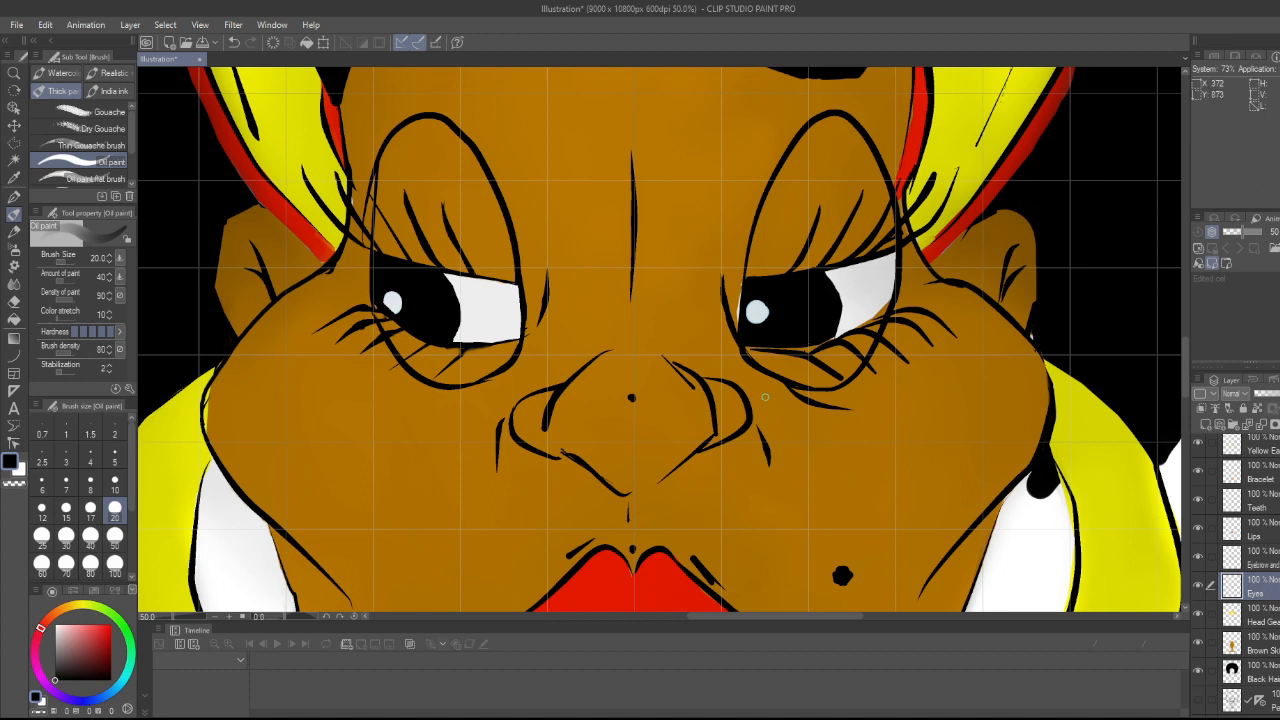
click(1262, 643)
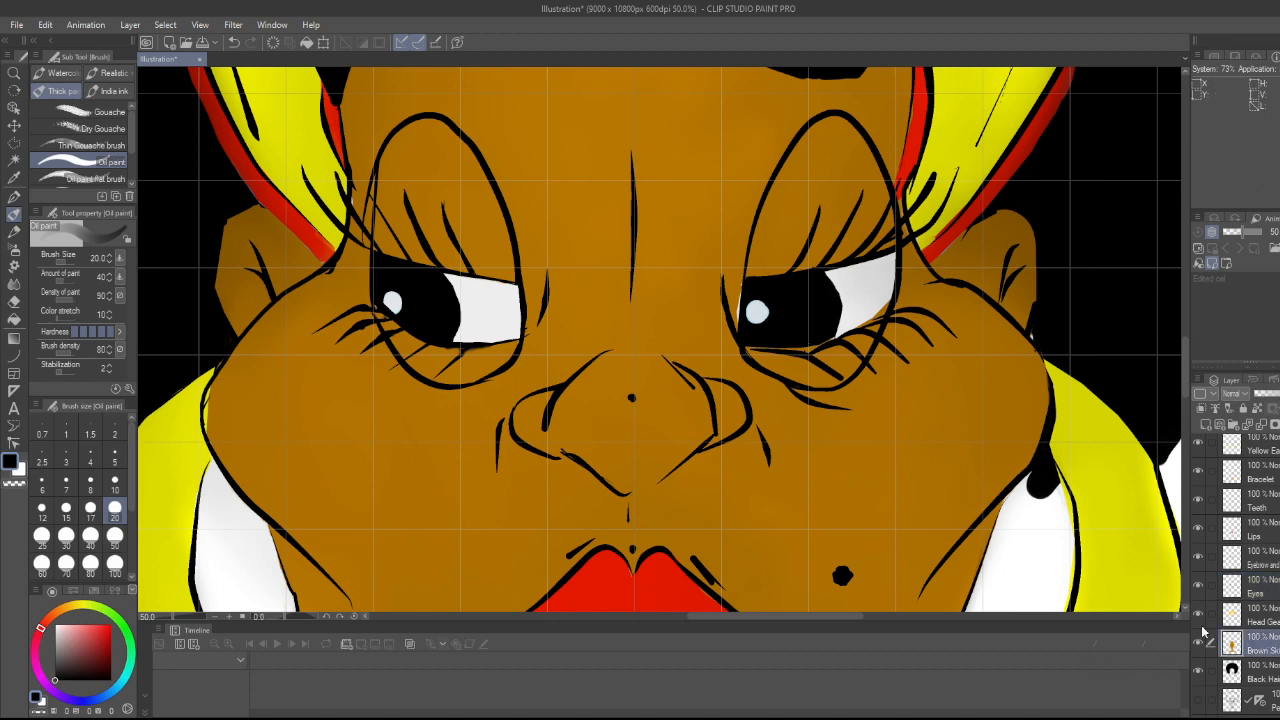
key(i)
click(710, 323)
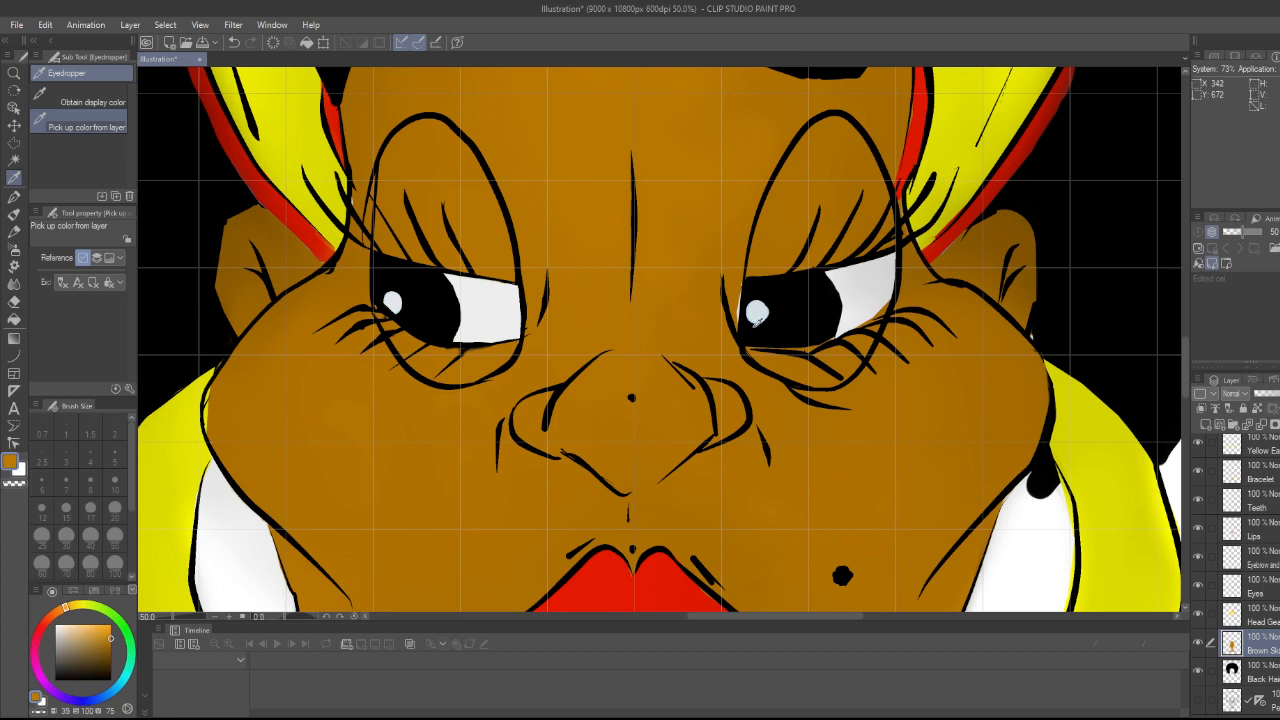
key(b)
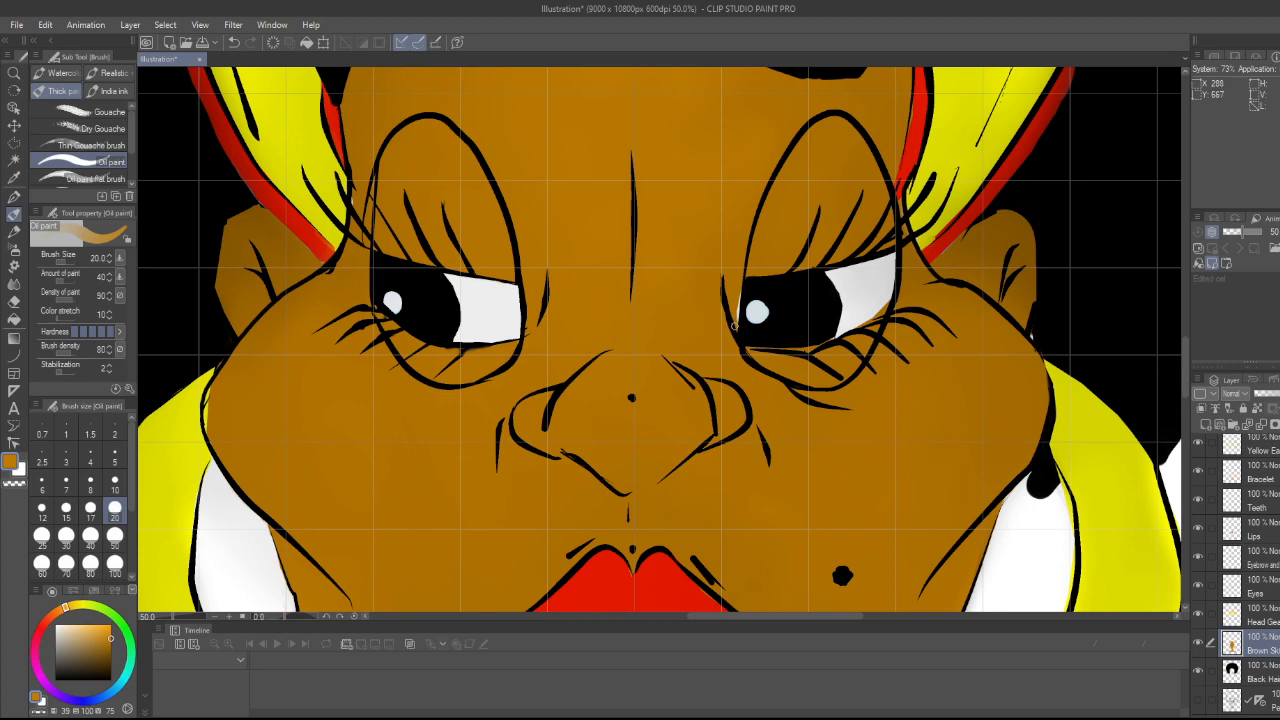
- On the Eyes layer, erase the white overflow along the lower edge of the right-hand eye with the Soft eraser at size 10
click(1262, 590)
key(e)
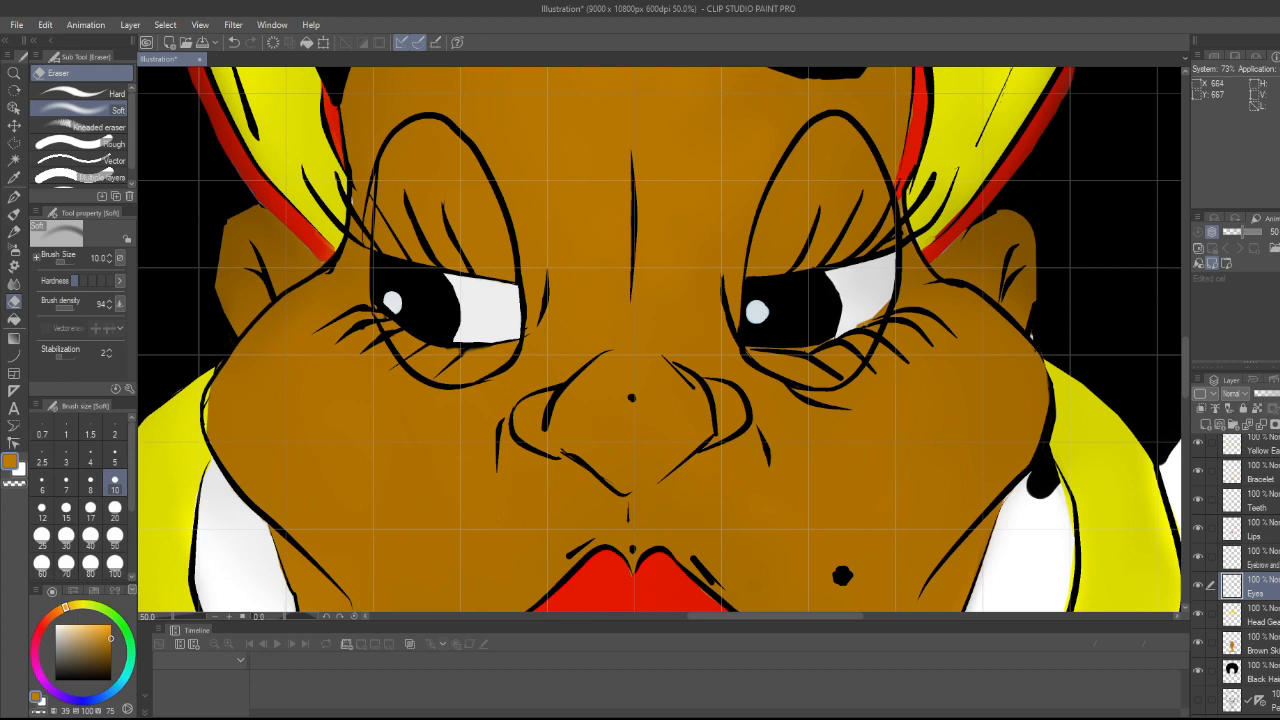
mouse_move(856, 326)
mouse_down()
mouse_move(874, 318)
mouse_move(858, 324)
mouse_up()
- Sample the eye white and repaint the lower edge of the right-hand eye with Oil paint at size 20
key(b)
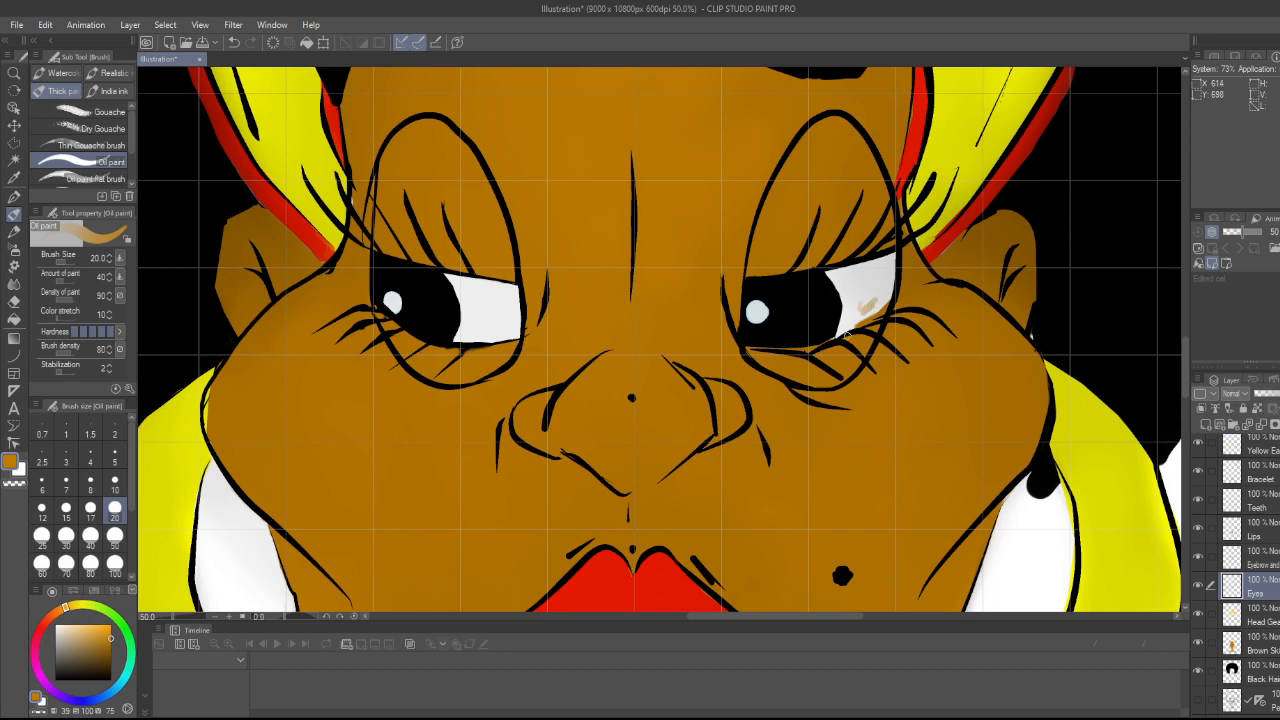
key(i)
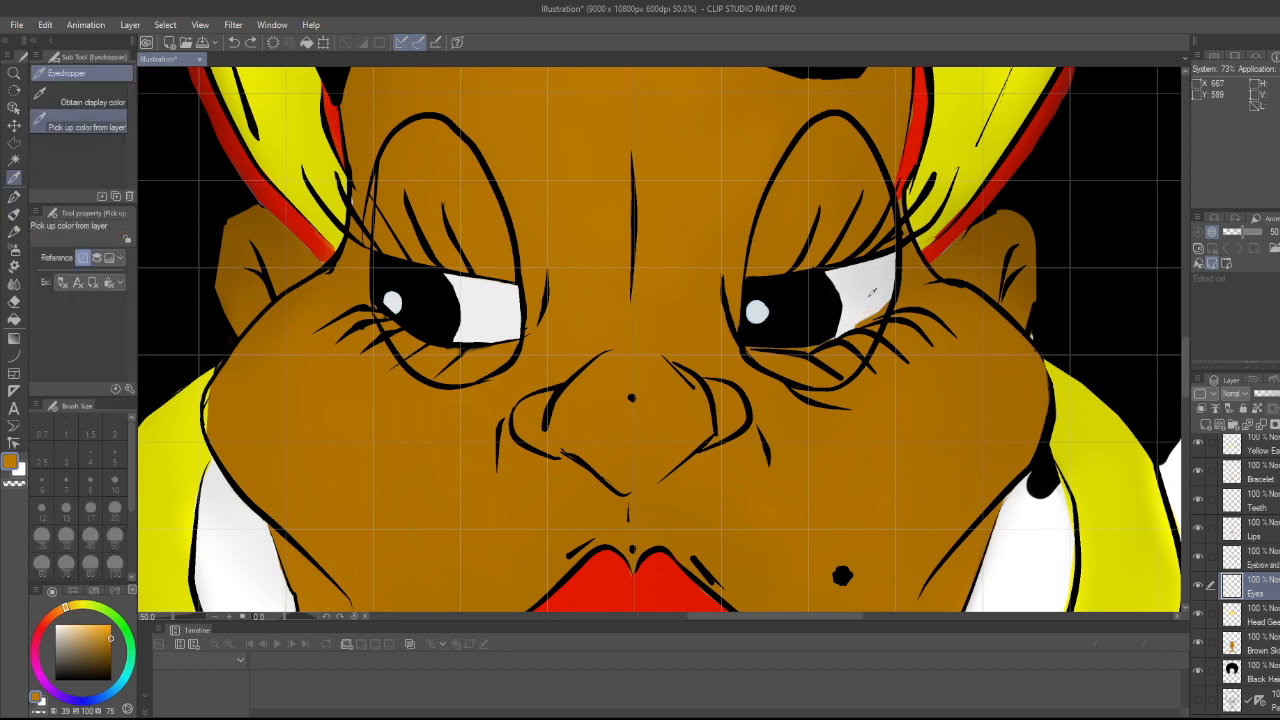
click(867, 298)
key(b)
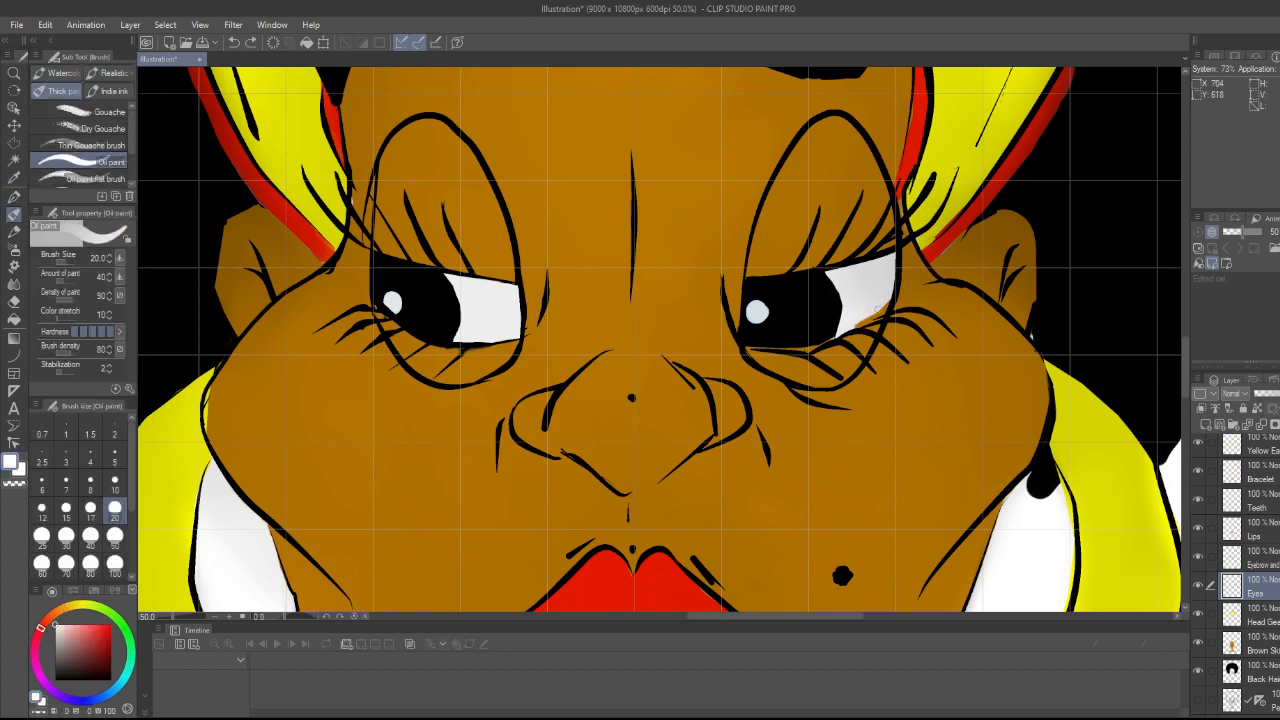
mouse_move(850, 323)
mouse_down()
mouse_move(886, 303)
mouse_move(861, 327)
mouse_up()
- On the Black Hair layer, paint black over the small white gap between the right-hand ear and cheek with Oil paint at size 20
key(x)
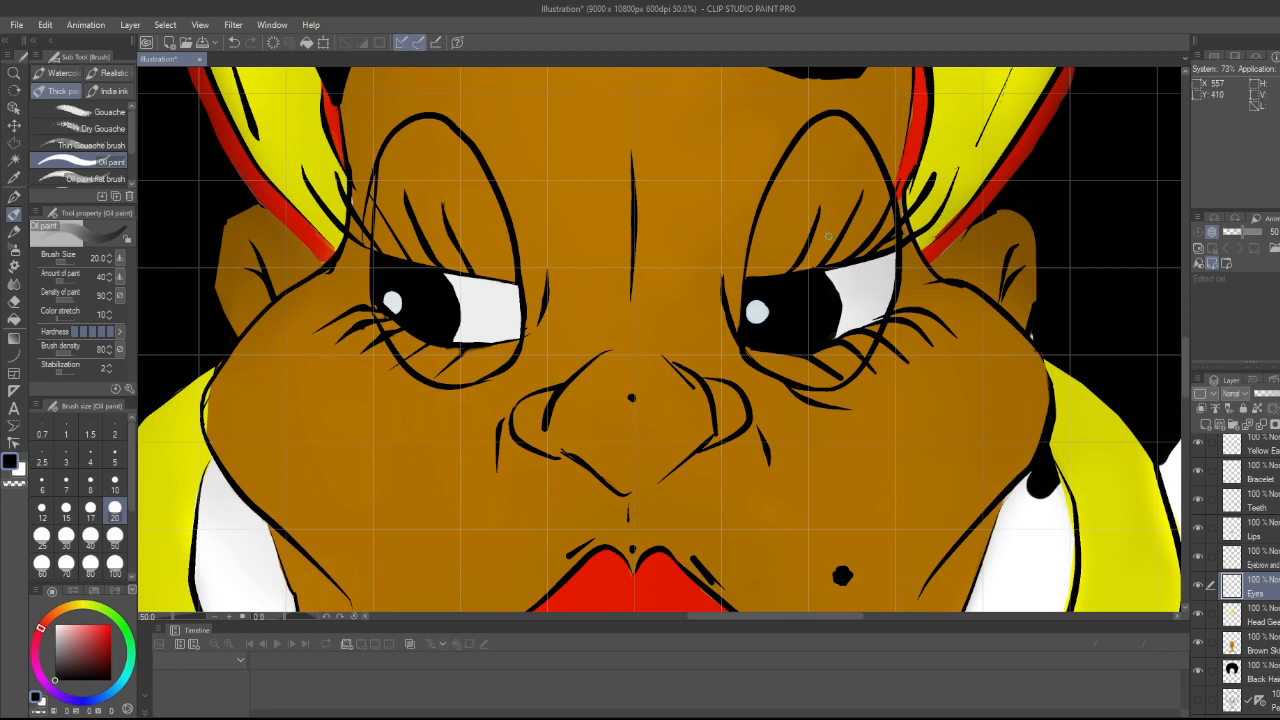
scroll(828, 235, down, 4)
scroll(880, 270, up, 3)
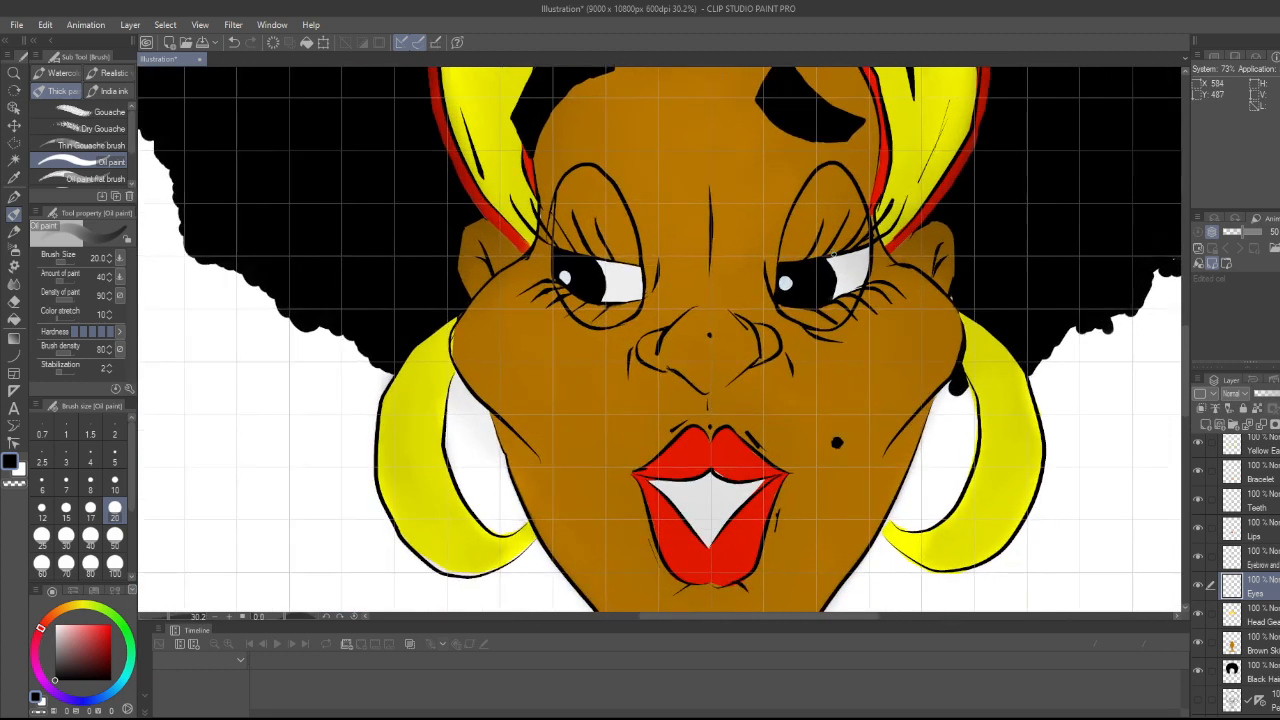
scroll(893, 283, up, 2)
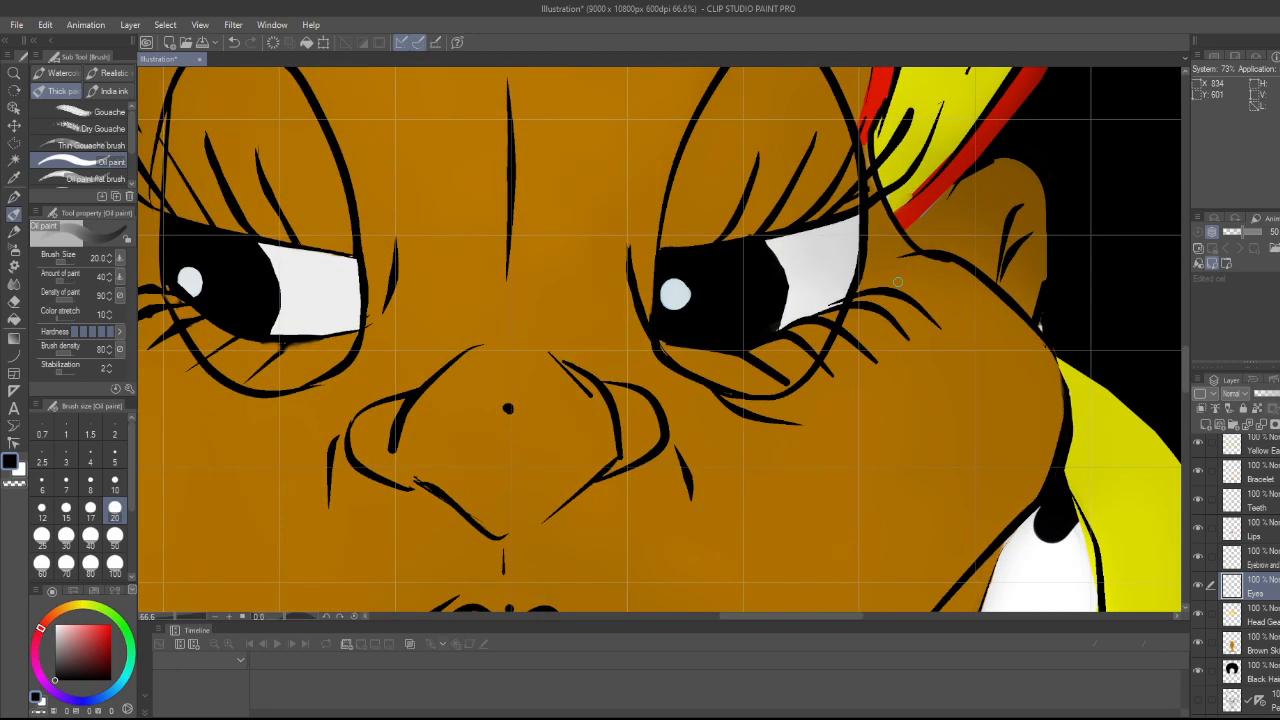
click(1250, 674)
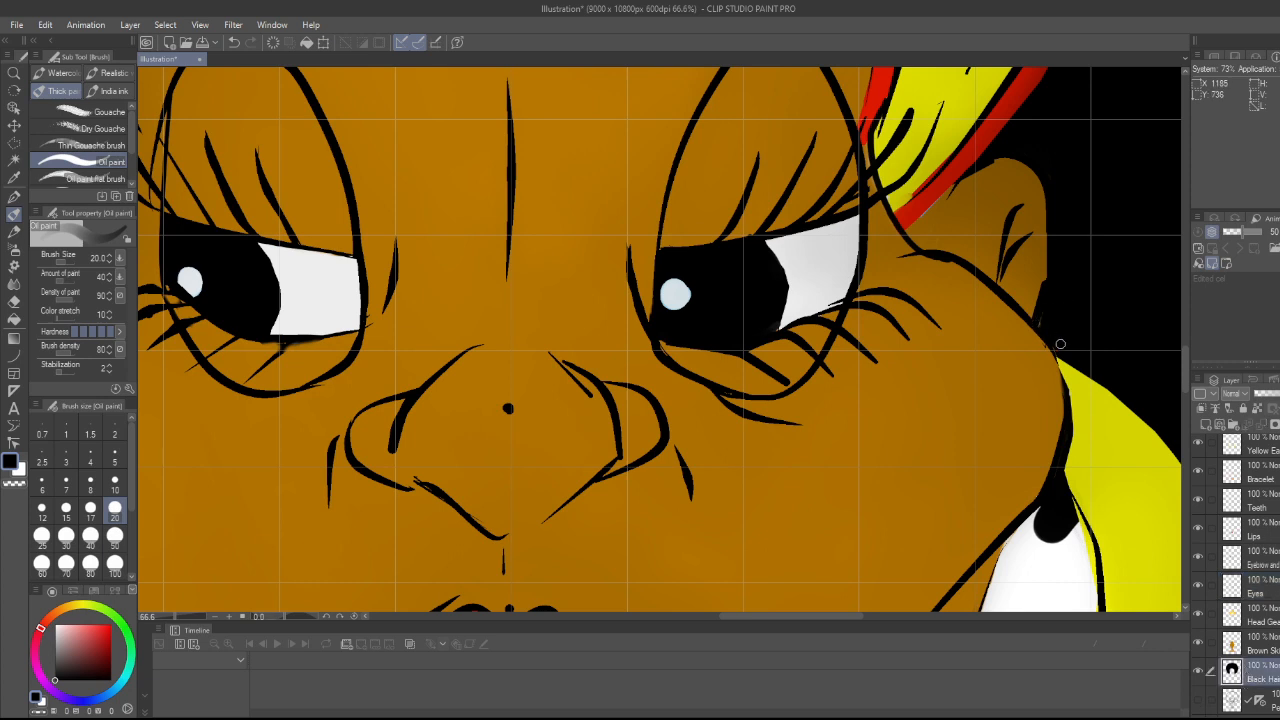
scroll(487, 585, down, 2)
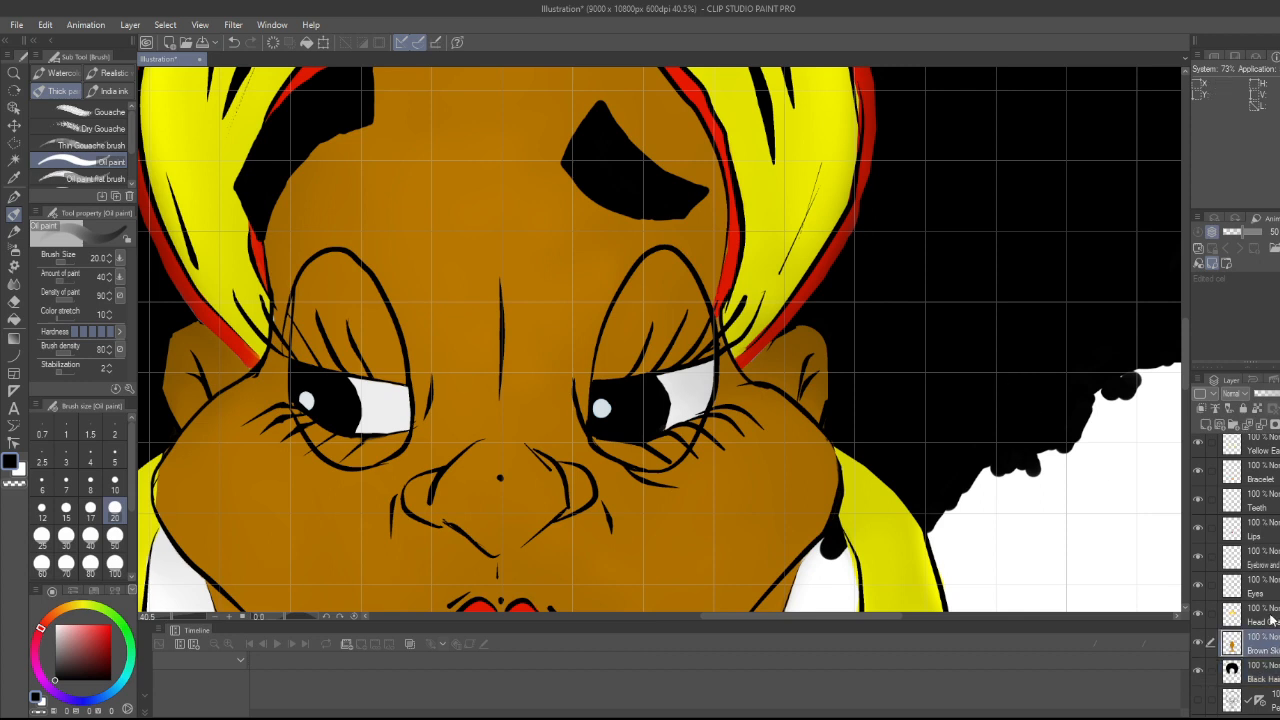
- On the eyebrow layer, try a black Straight line at size 10 across the outer end of the right-hand eyebrow
click(1268, 560)
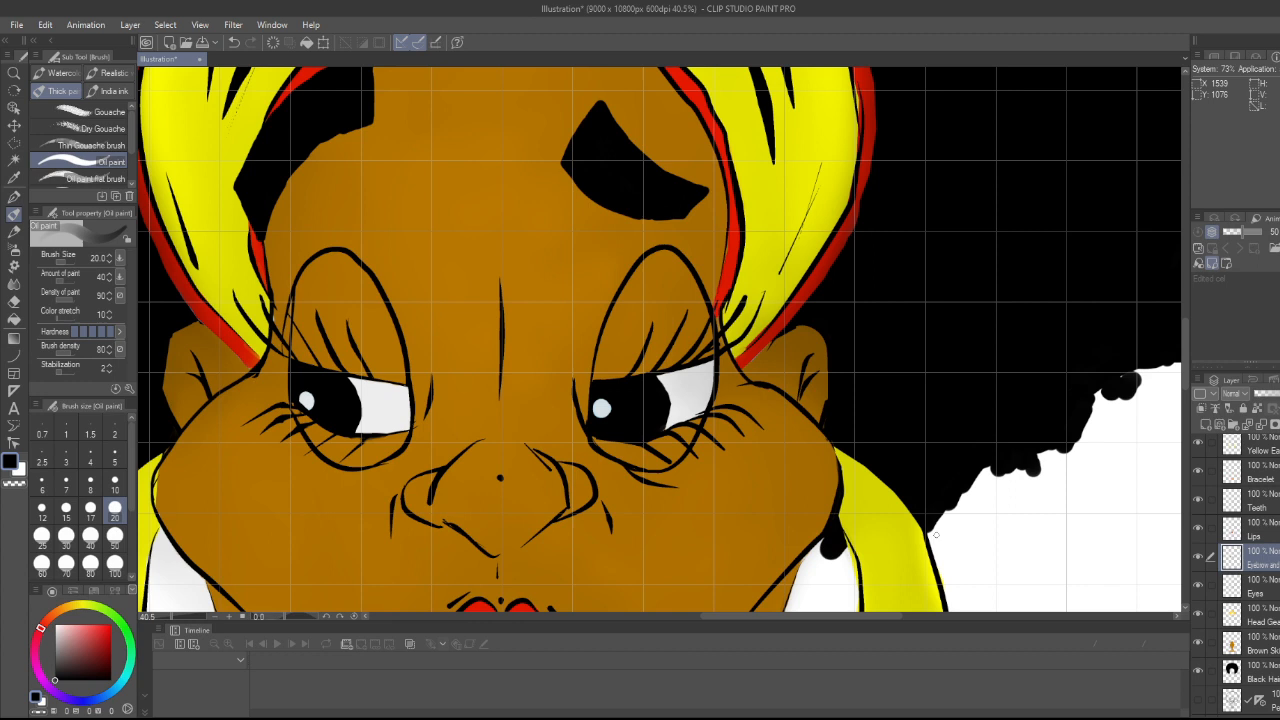
scroll(936, 535, down, 4)
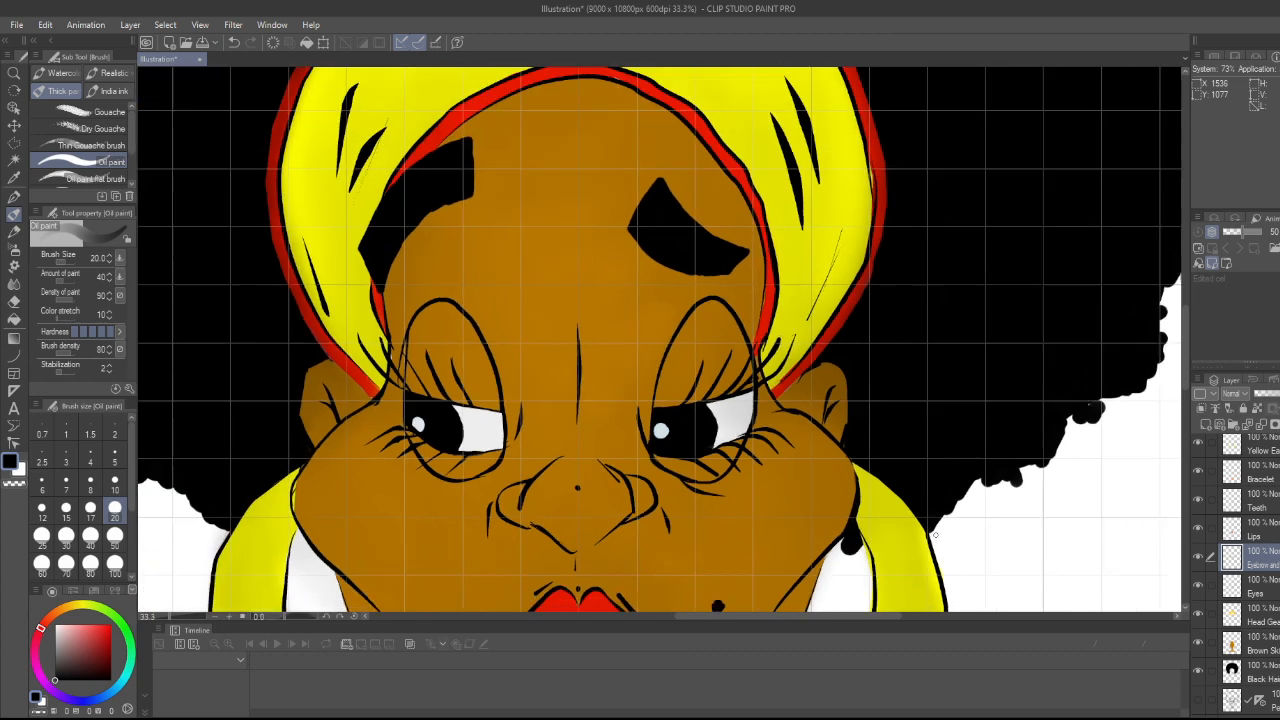
scroll(476, 383, up, 6)
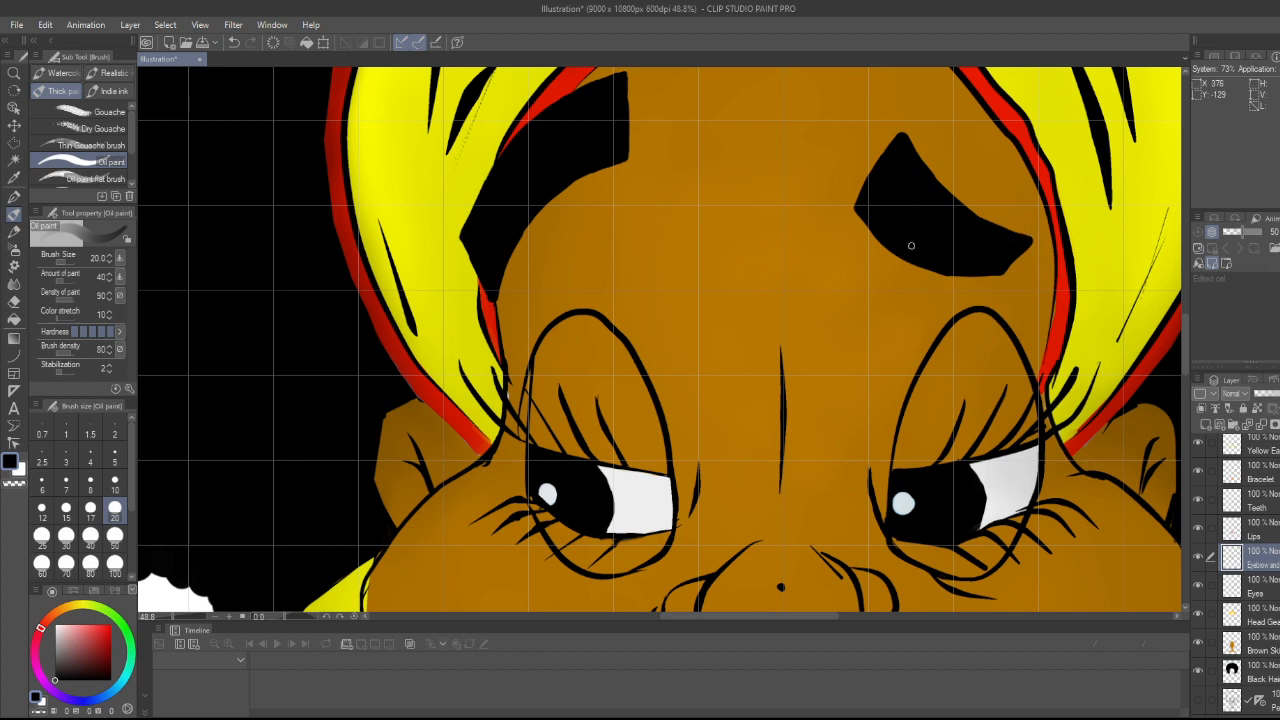
scroll(892, 276, down, 5)
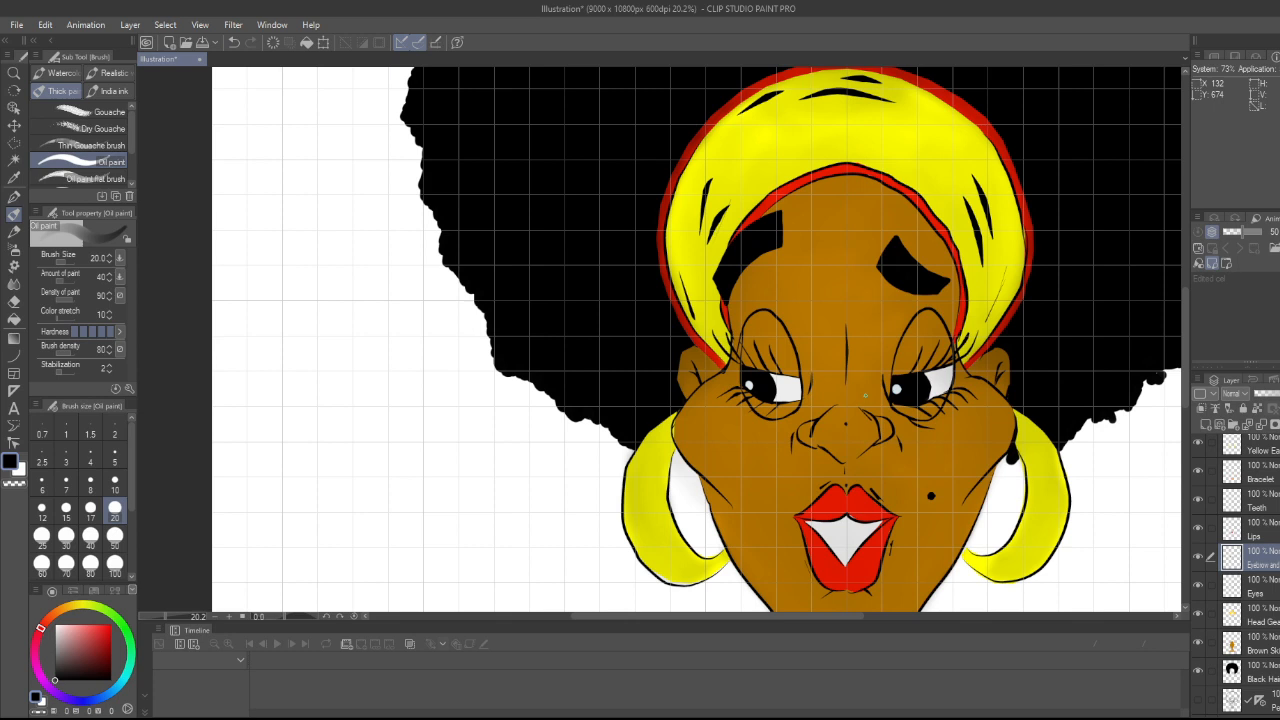
scroll(922, 396, up, 4)
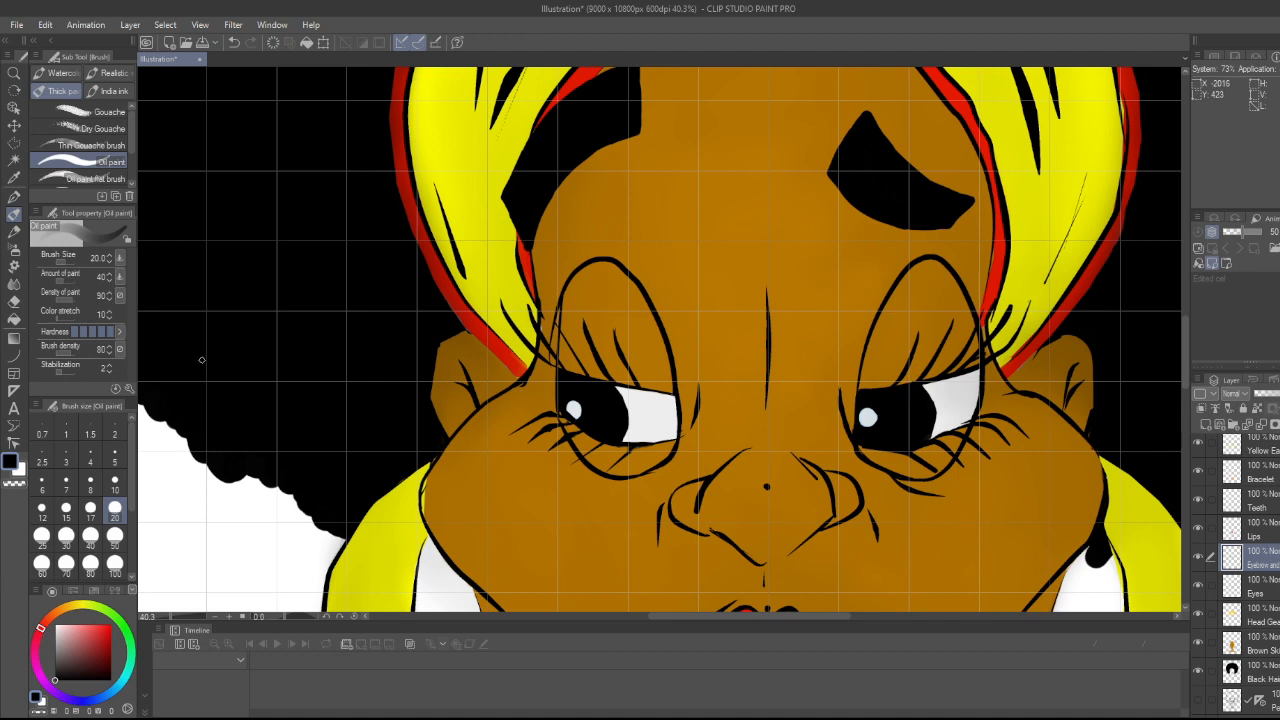
click(14, 355)
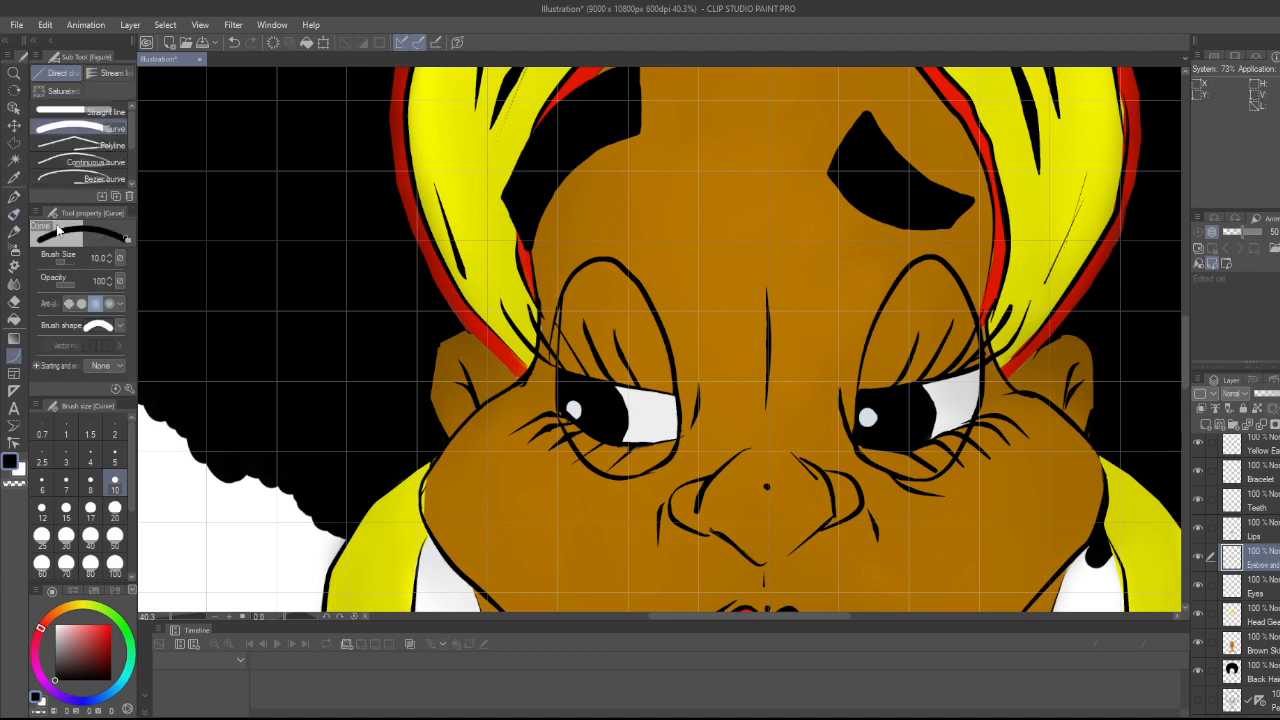
click(80, 112)
mouse_move(932, 237)
mouse_down()
mouse_move(984, 170)
mouse_move(966, 194)
mouse_up()
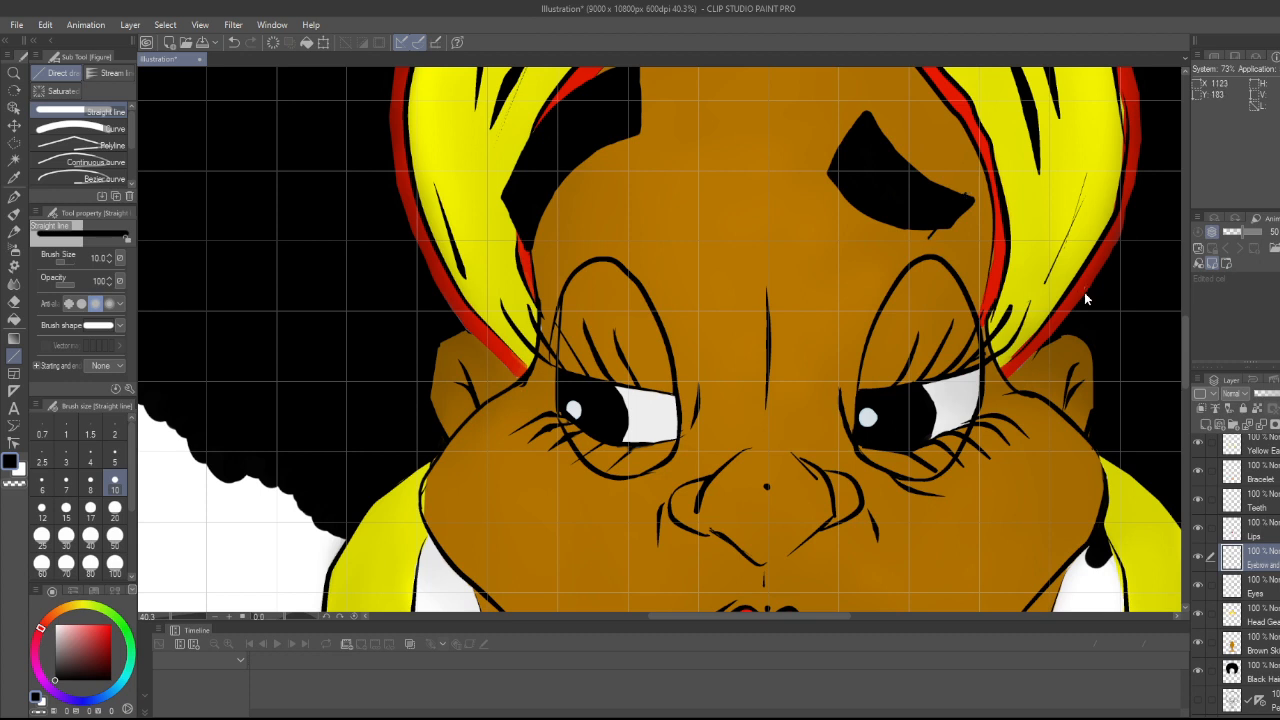
- Cut thin diagonal slits through the outer end of the right-hand eyebrow using the transparent color with the Straight line tool at size 10
click(44, 709)
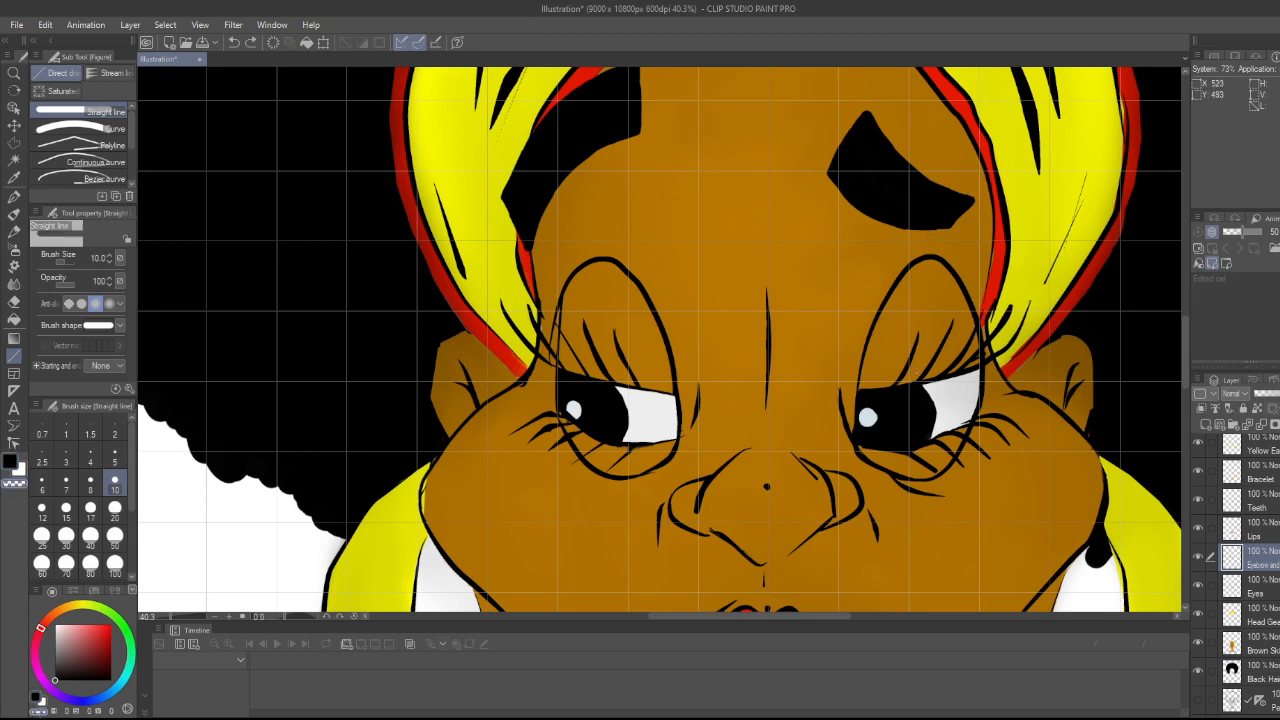
drag(932, 244, 973, 187)
drag(925, 242, 970, 187)
mouse_move(919, 240)
mouse_down()
mouse_move(956, 212)
mouse_move(963, 185)
mouse_up()
drag(930, 252, 975, 189)
- Repaint the outer tip of the right-hand eyebrow in black with Oil paint at size 20
key(b)
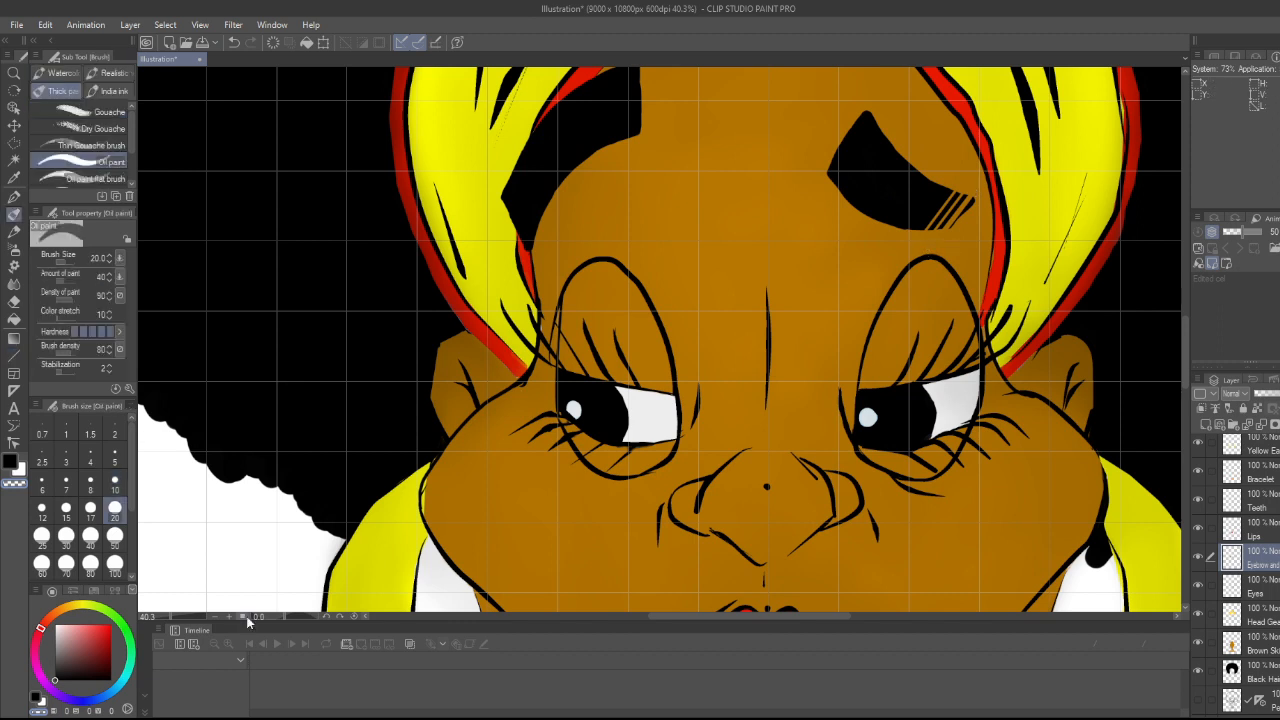
click(37, 701)
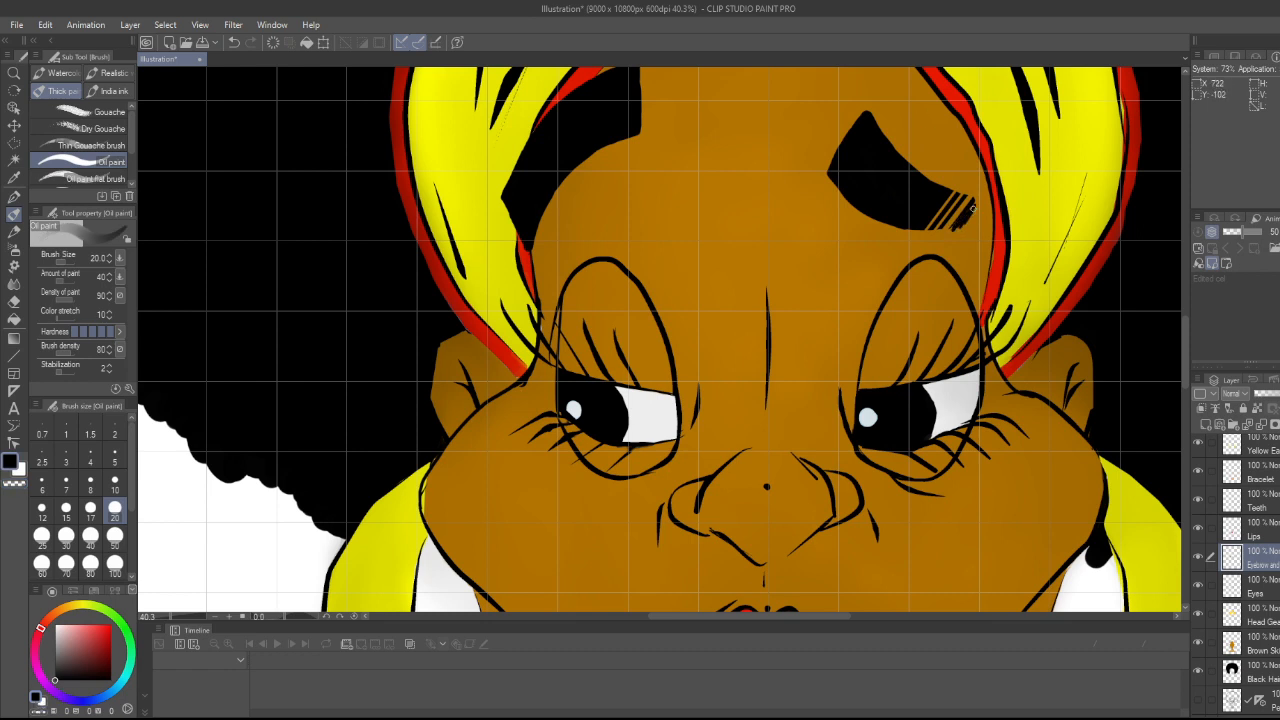
drag(975, 201, 973, 210)
- Outline the slit outer end of the right-hand eyebrow with a Polyline selection, fill it with solid black, and deselect
scroll(886, 190, down, 5)
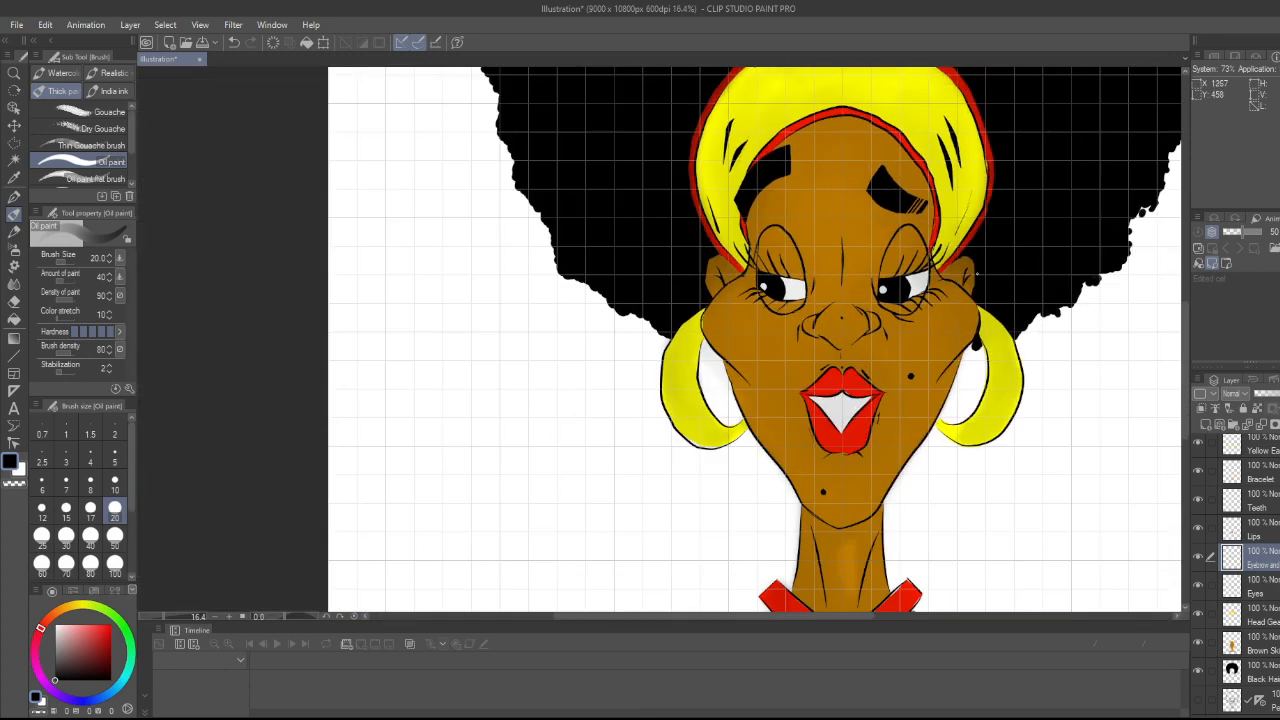
scroll(976, 273, down, 3)
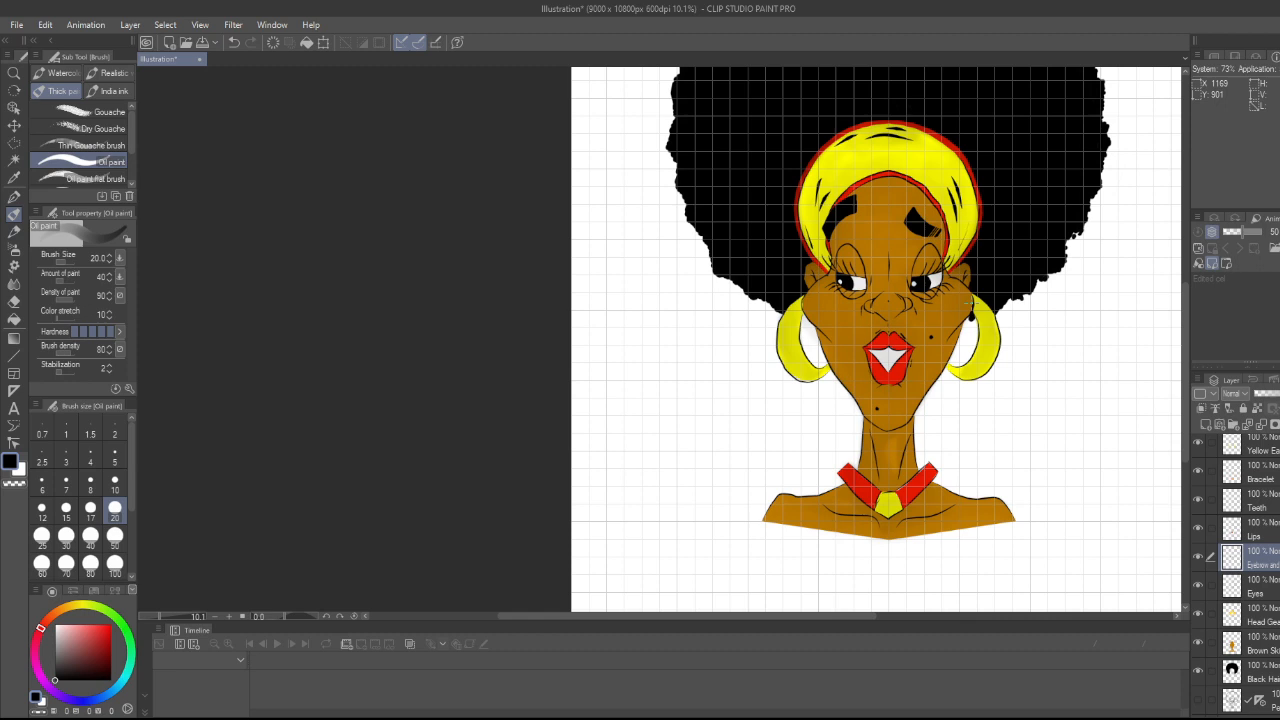
scroll(890, 240, up, 9)
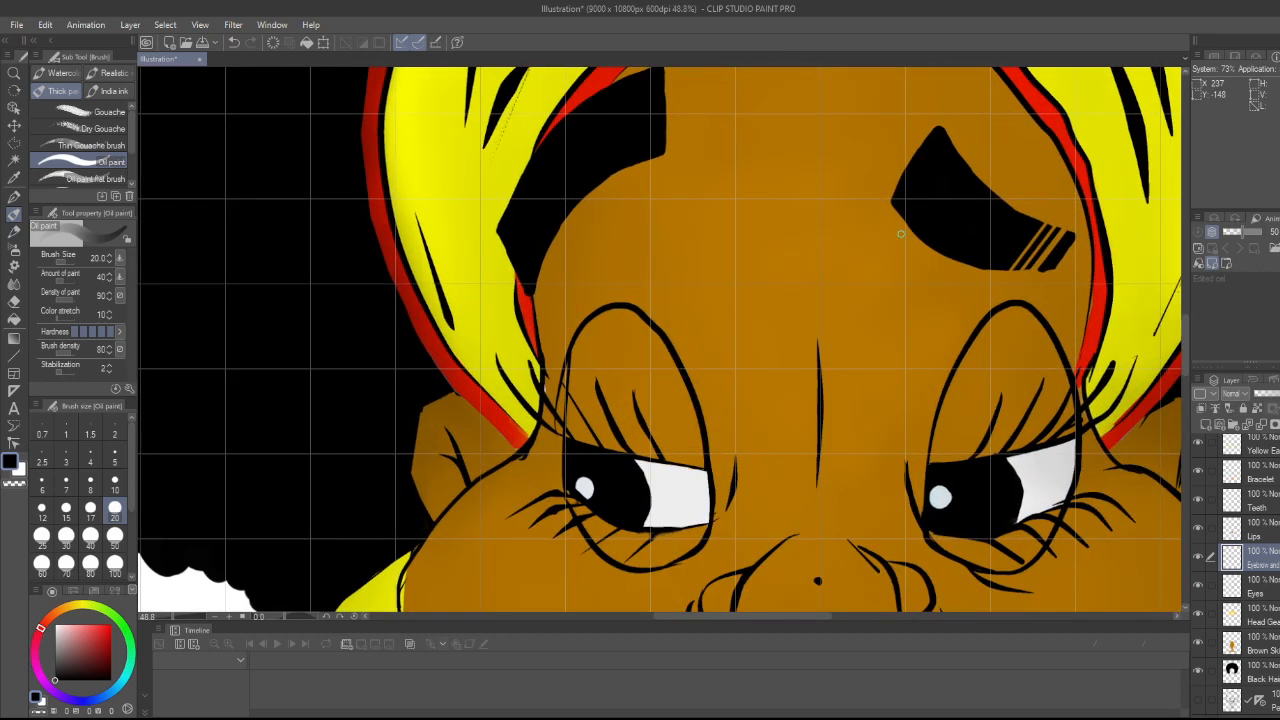
key(m)
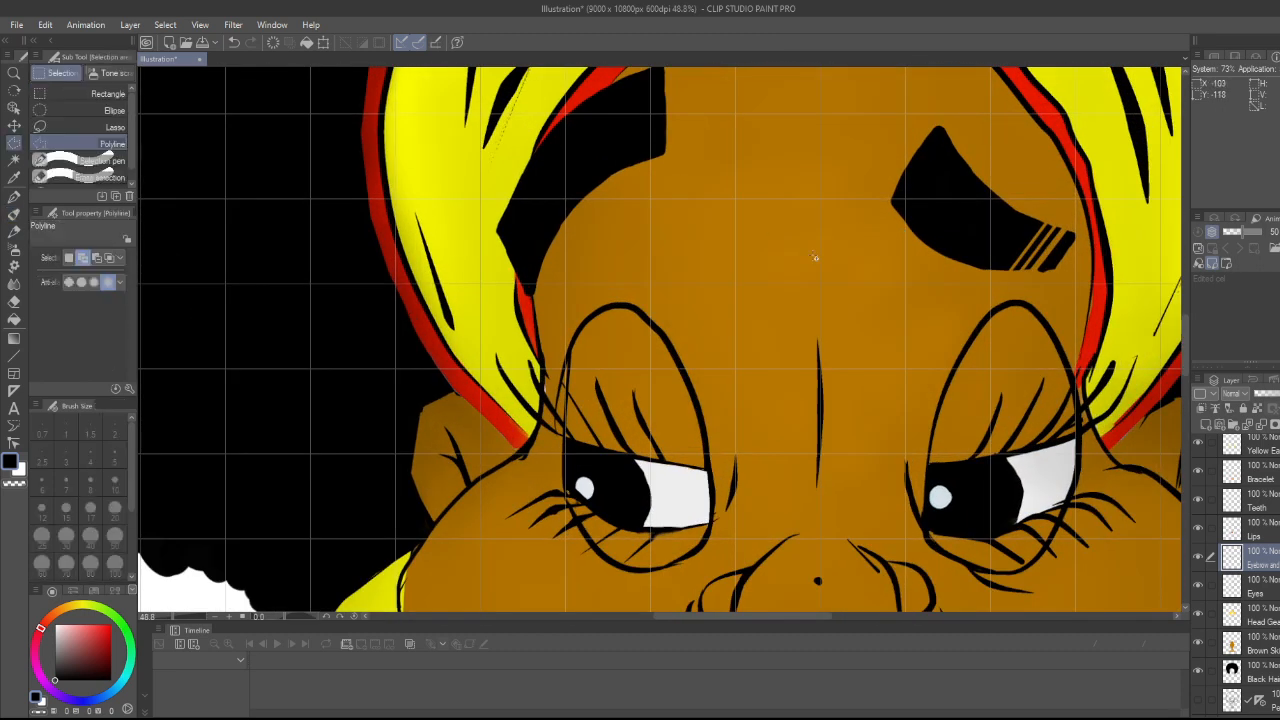
click(984, 270)
click(1054, 270)
click(1077, 234)
click(984, 270)
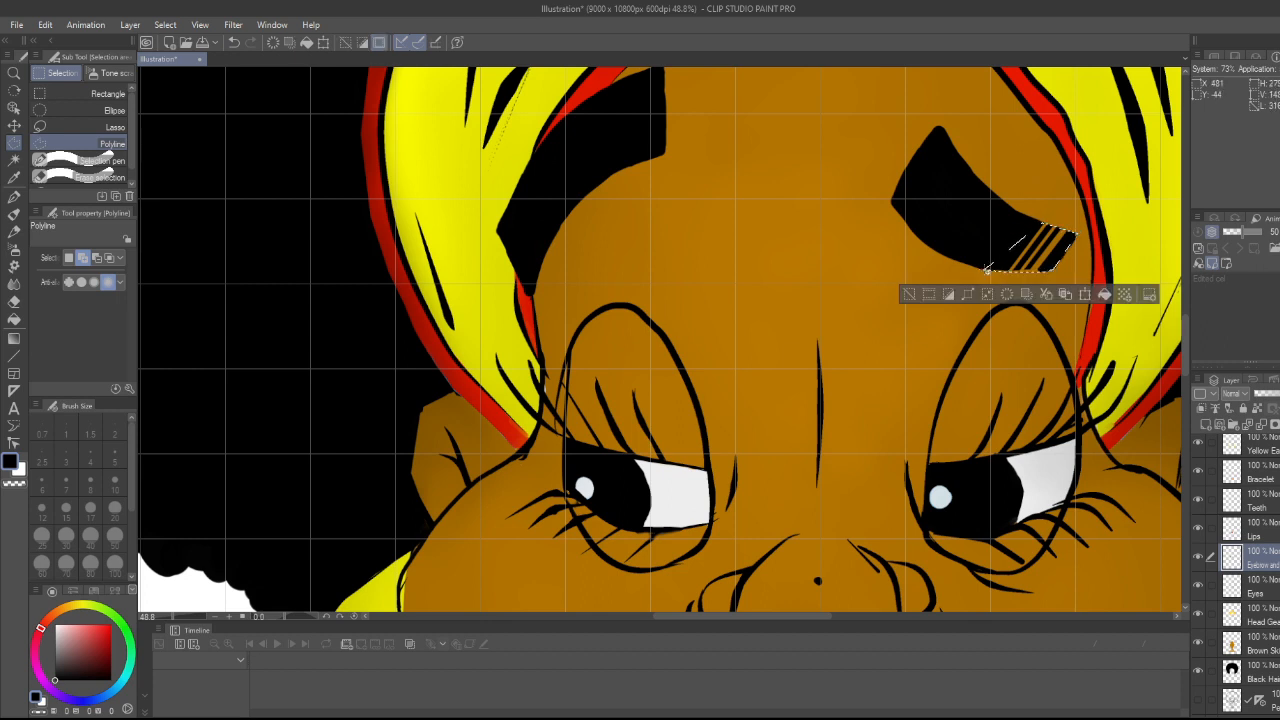
click(1105, 296)
click(910, 294)
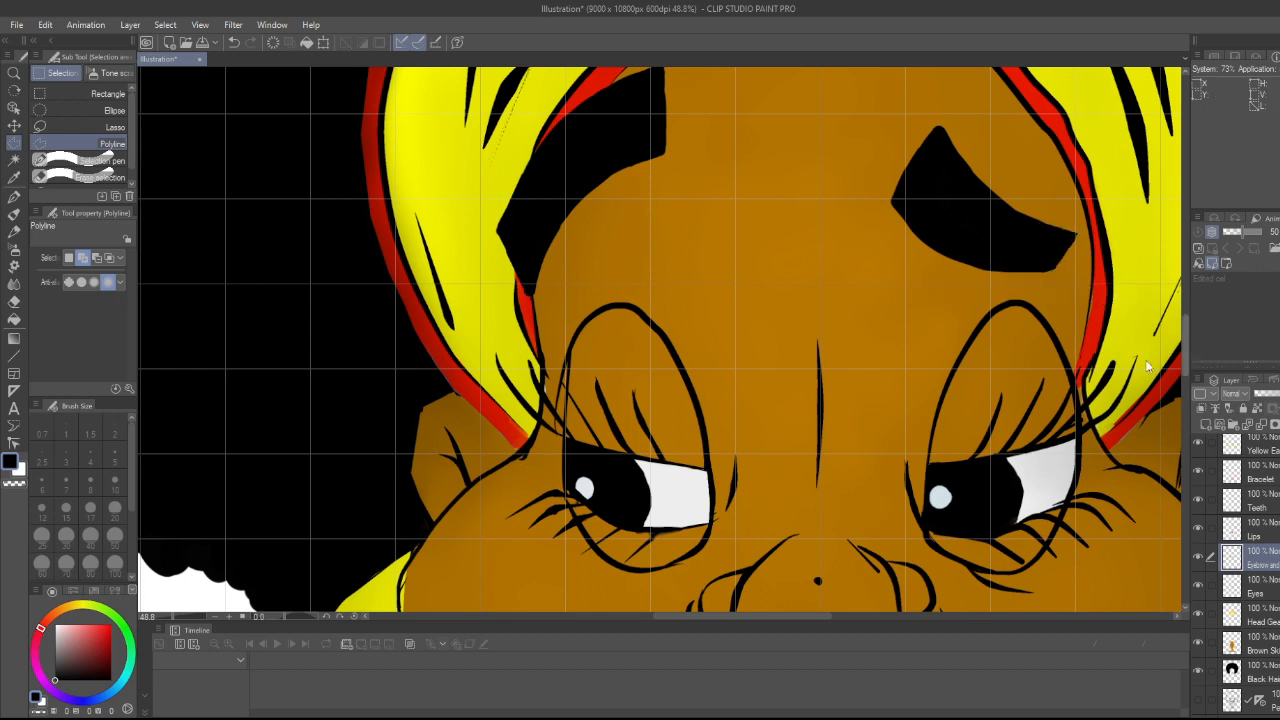
- On the Lips layer, sample the lip red and touch up the lips' edges with Oil paint at size 20 and the Soft eraser at size 10
scroll(1148, 367, down, 6)
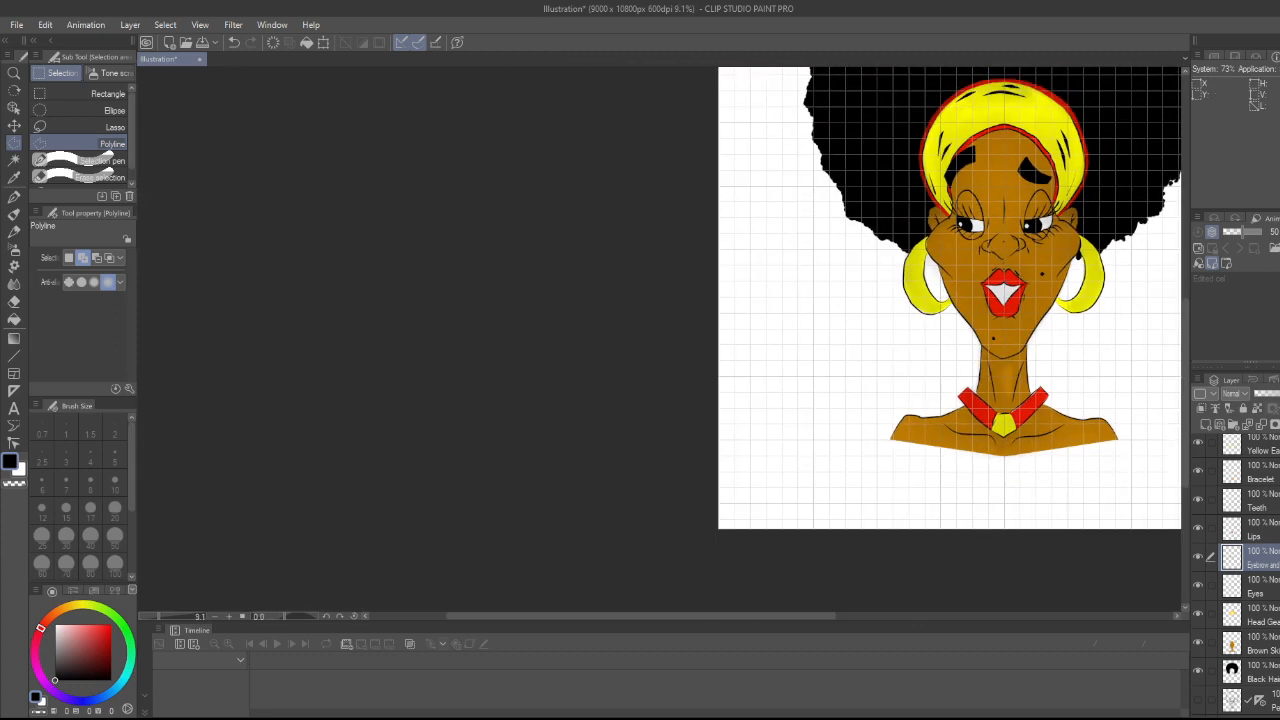
drag(626, 618, 743, 607)
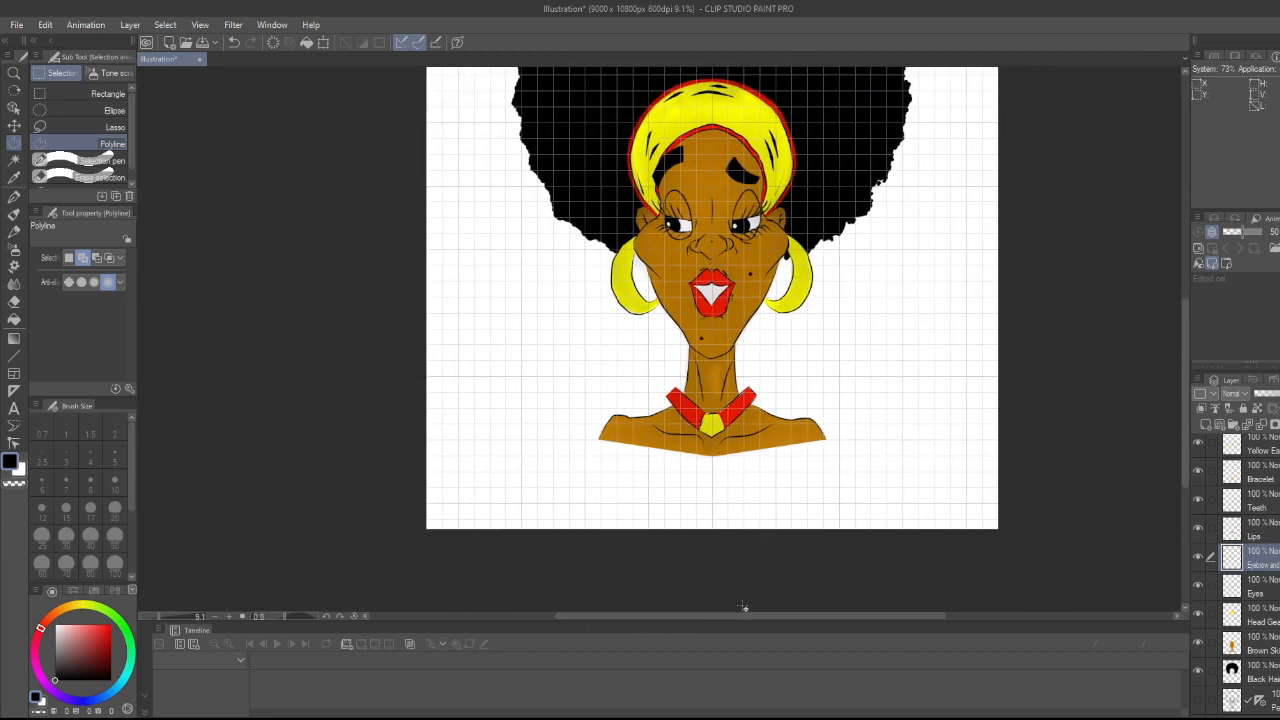
drag(1185, 345, 1178, 326)
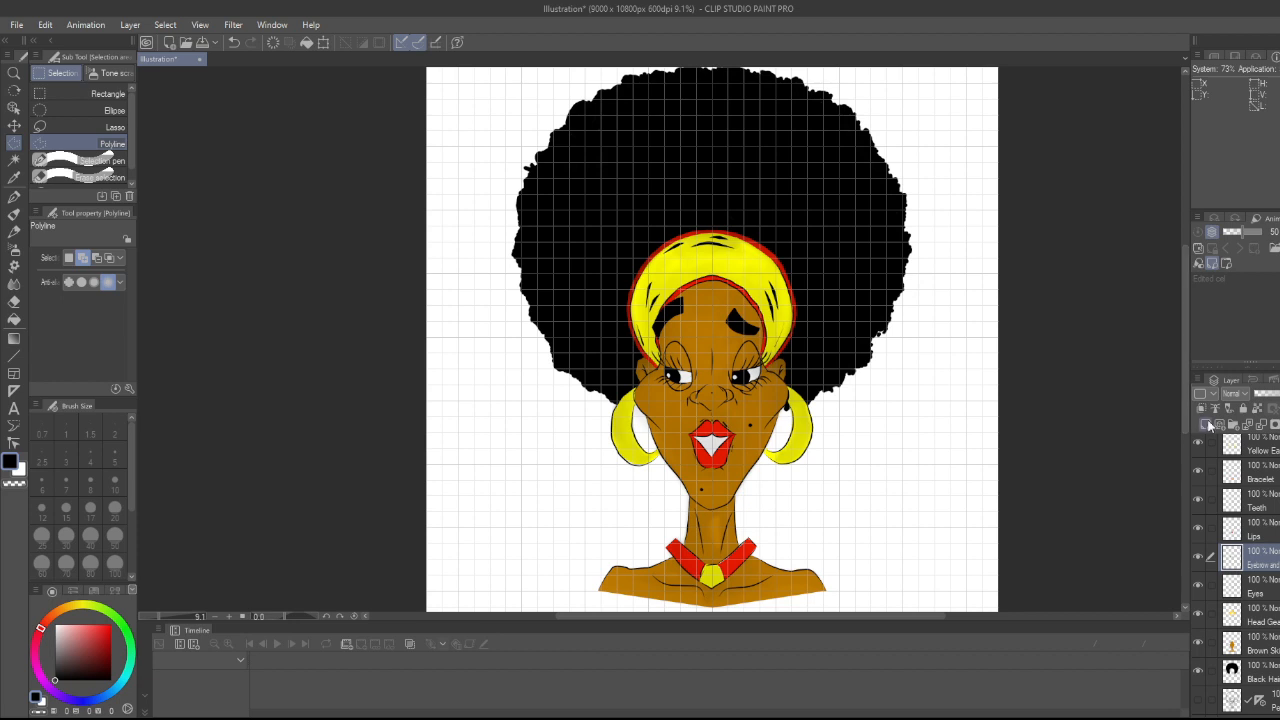
click(1266, 530)
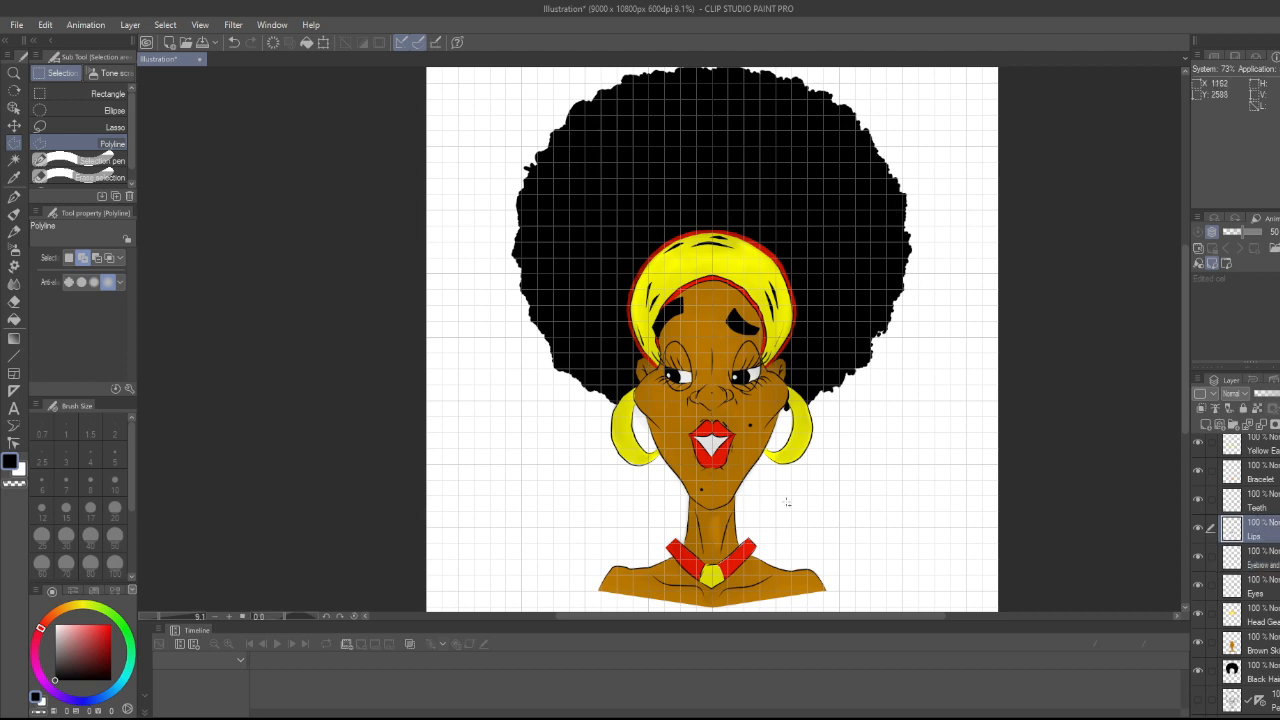
scroll(680, 428, up, 2)
scroll(680, 428, up, 3)
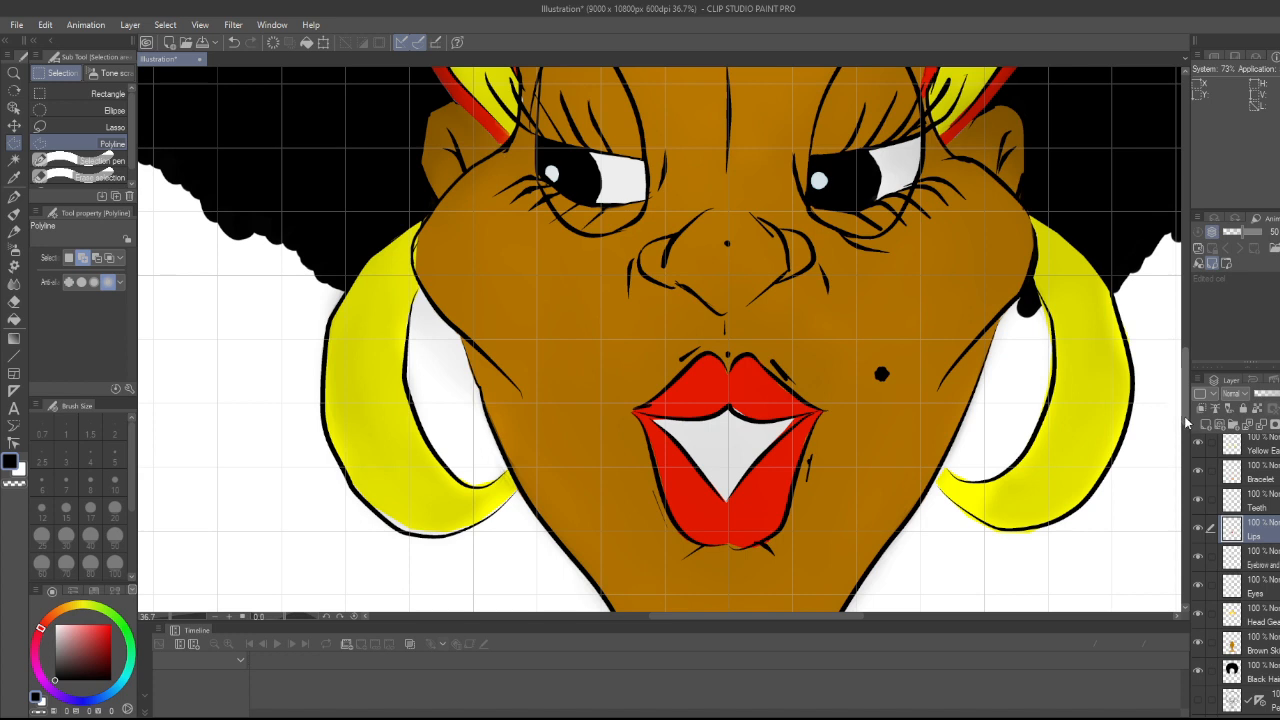
key(i)
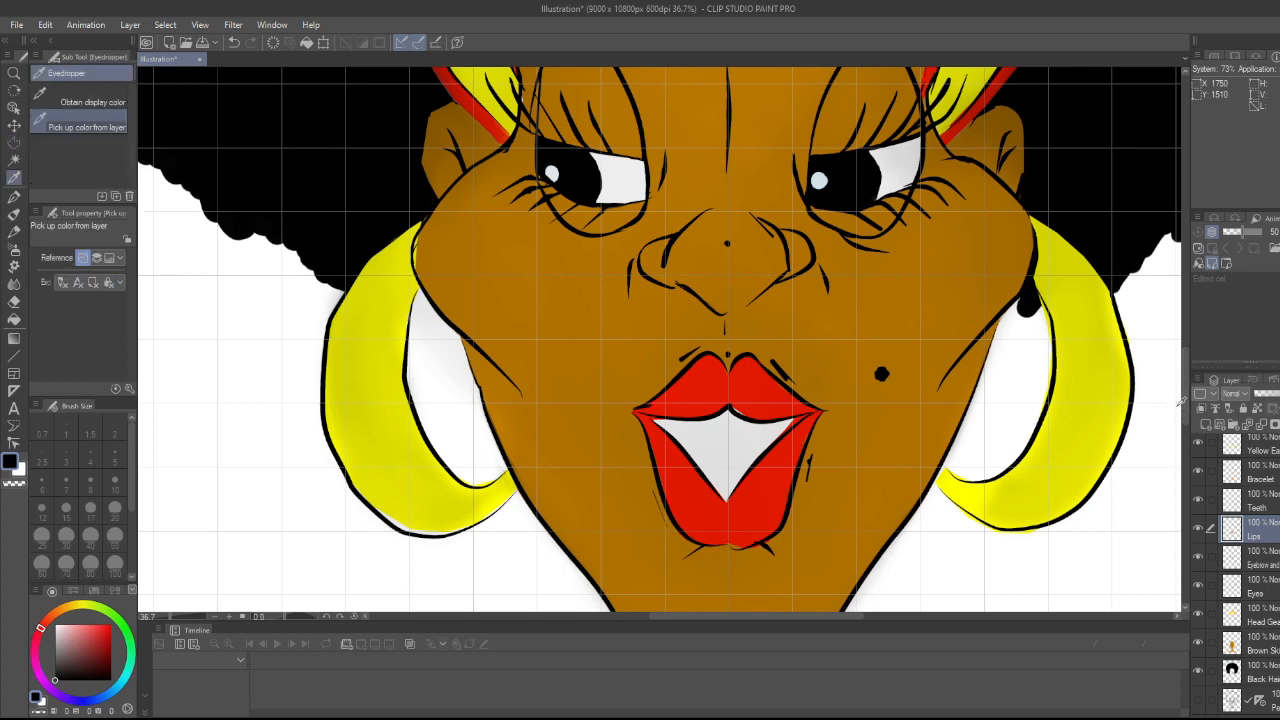
click(775, 396)
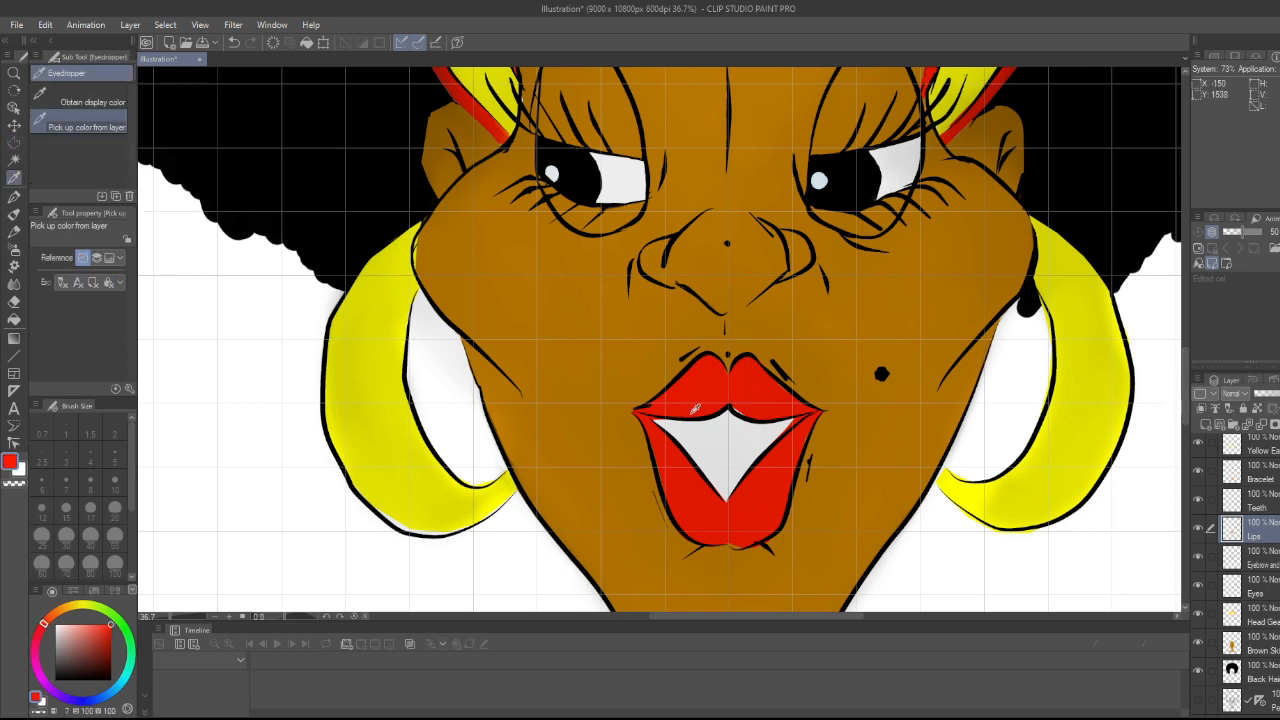
key(b)
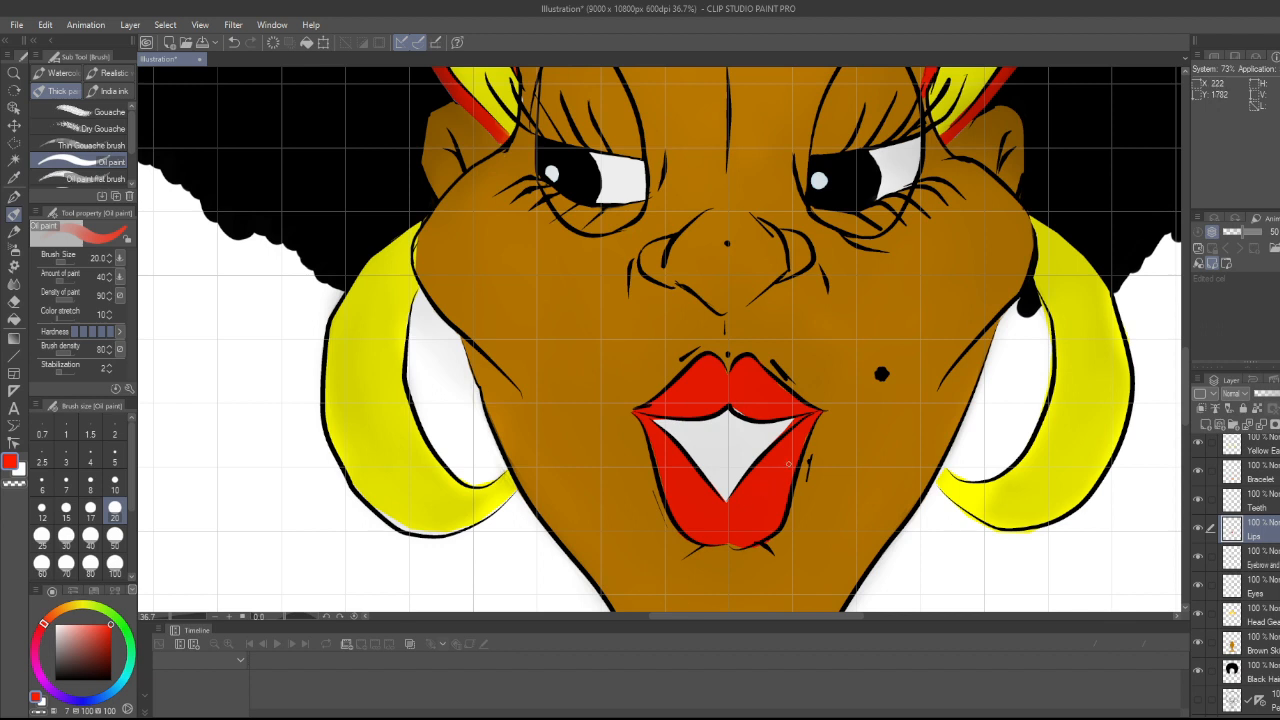
key(e)
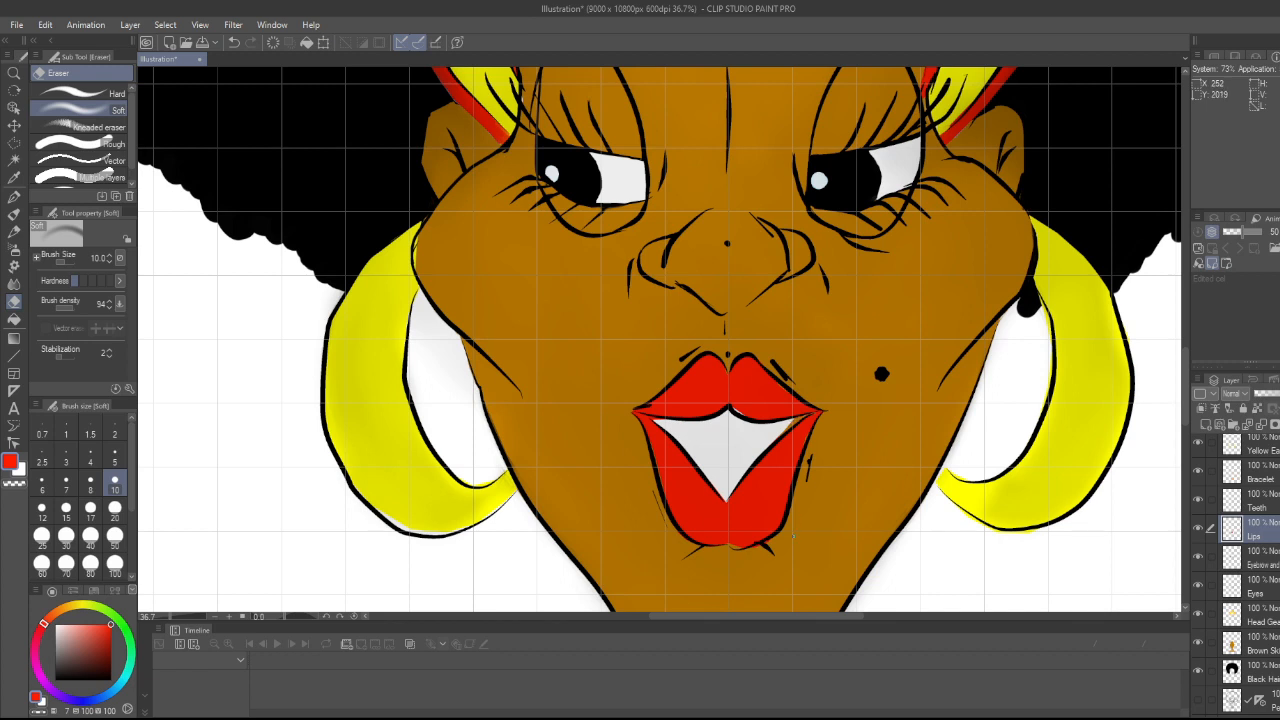
key(b)
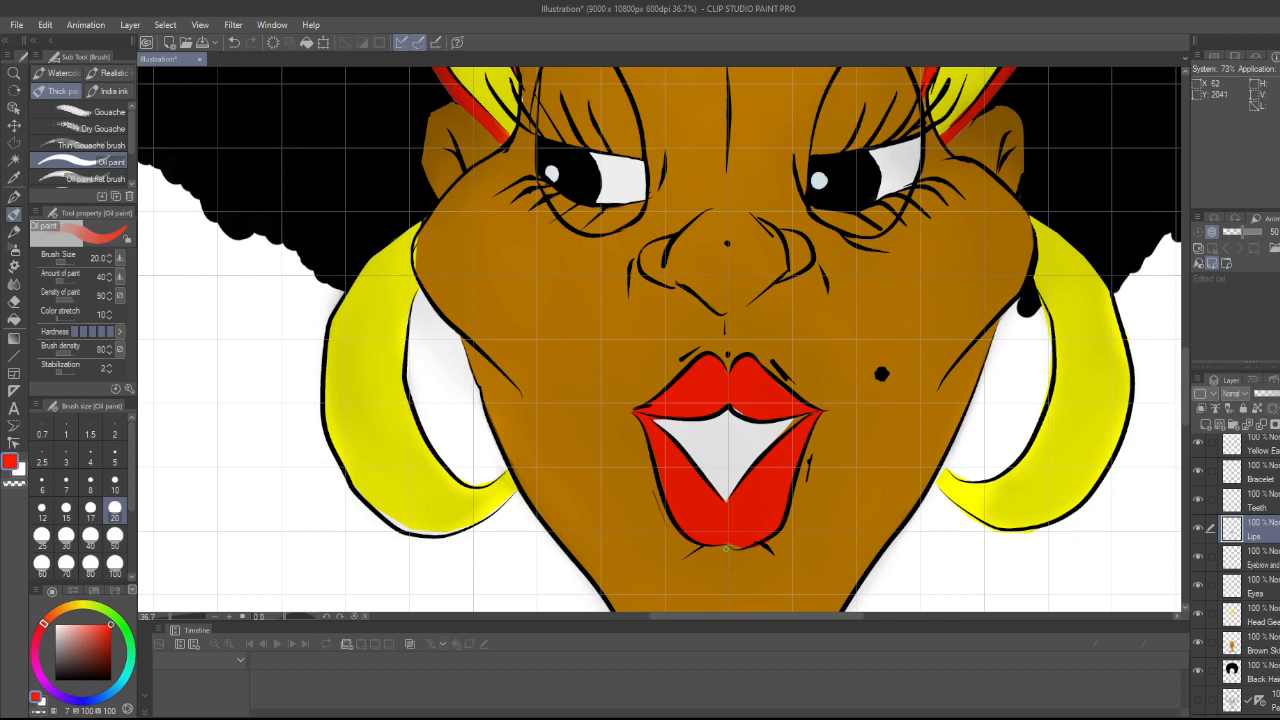
key(e)
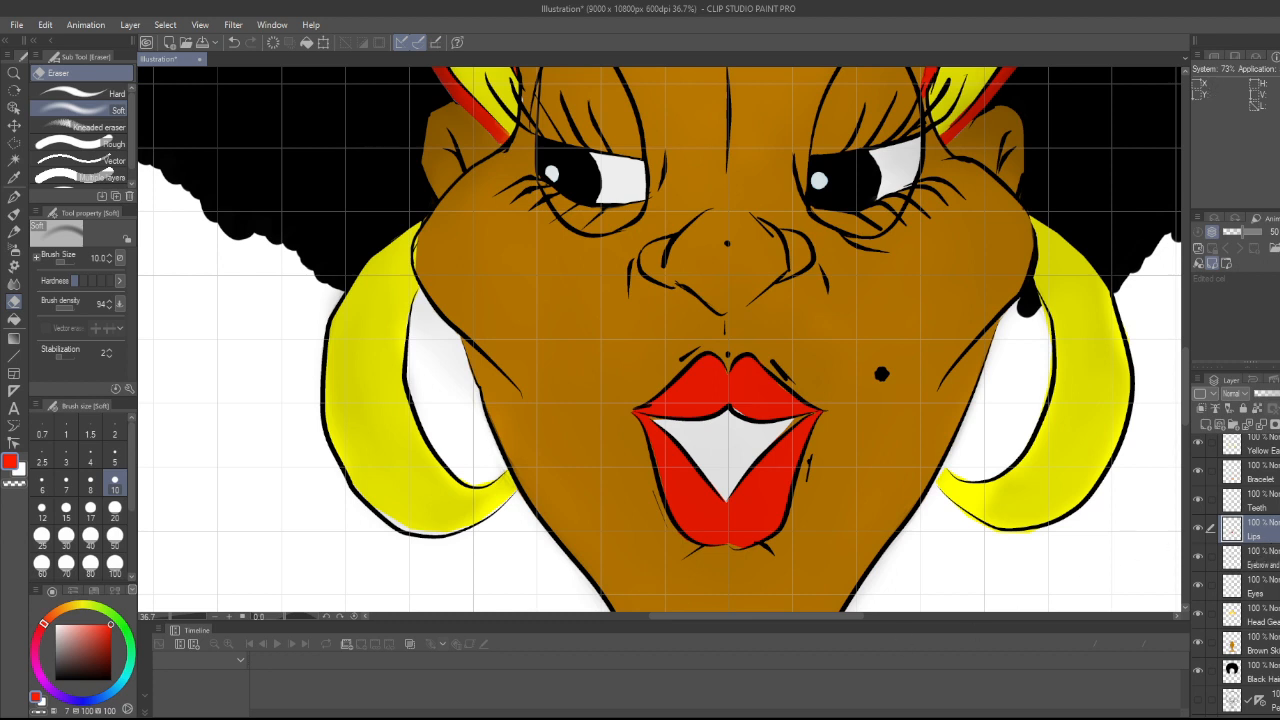
- On the Teeth layer, sample the teeth's white, extend it into the mouth corners with Oil paint at size 20, and erase overflow with the Soft eraser
click(1274, 507)
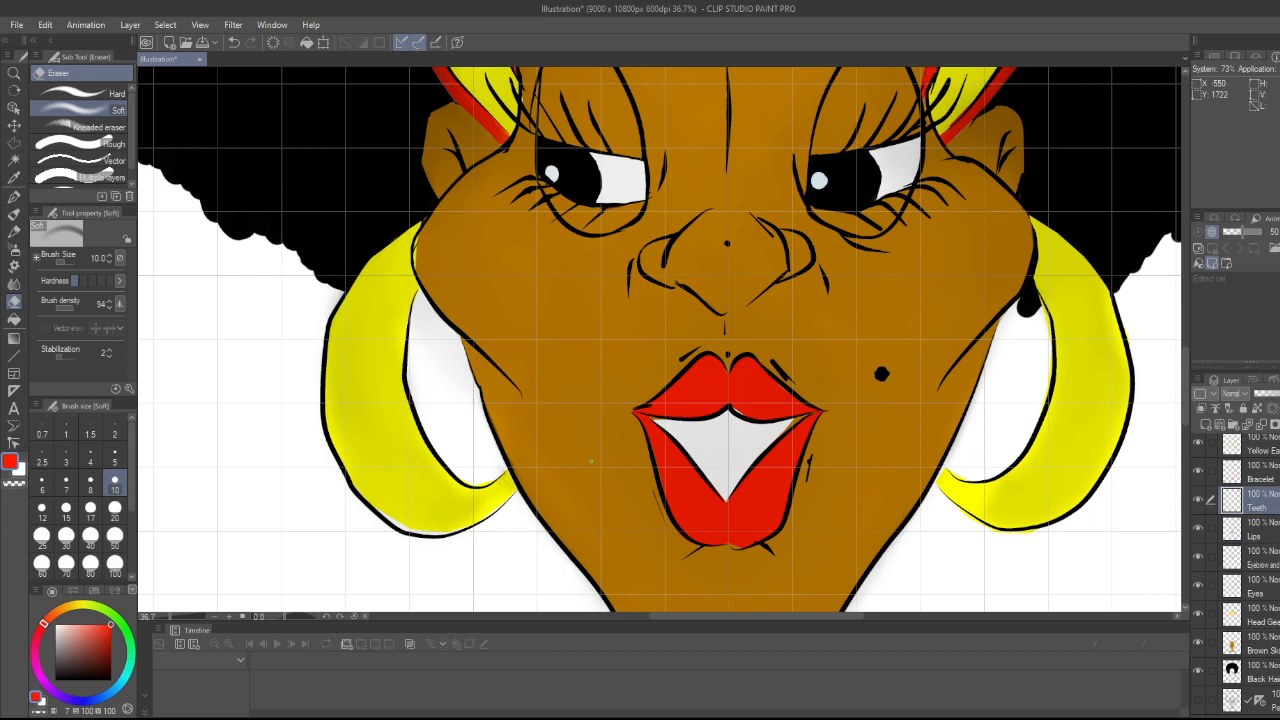
key(i)
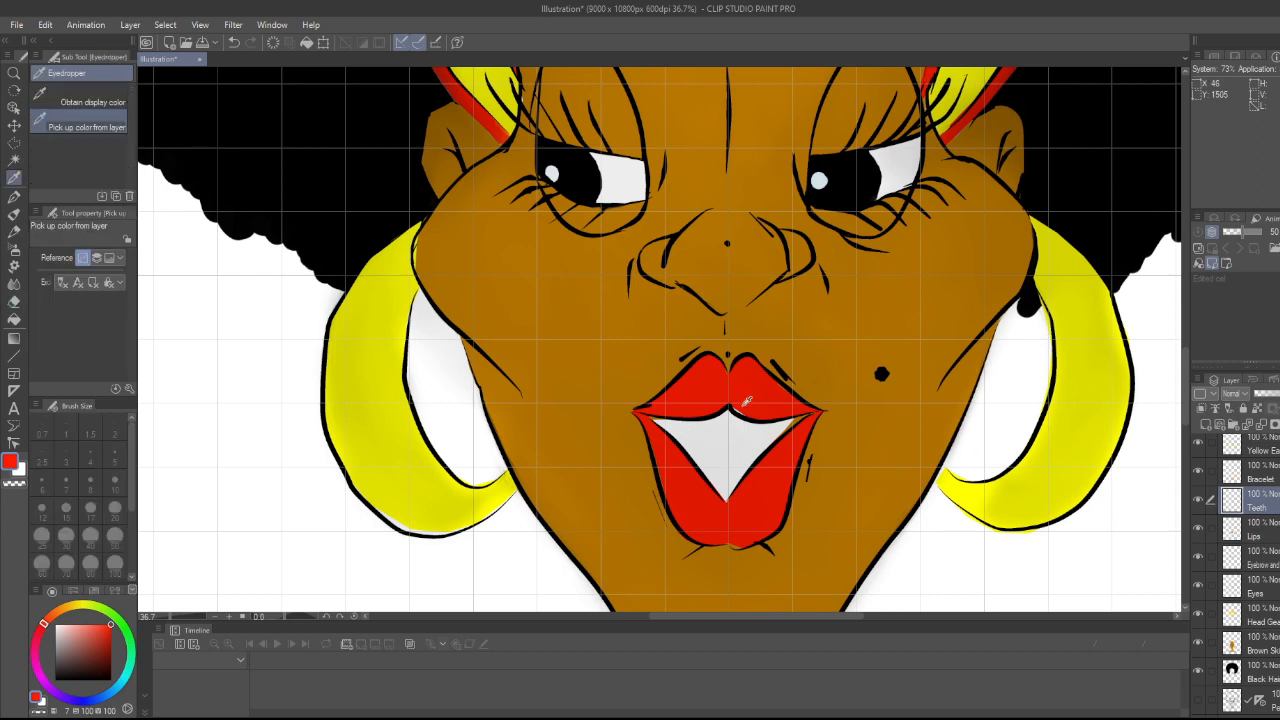
click(733, 428)
key(e)
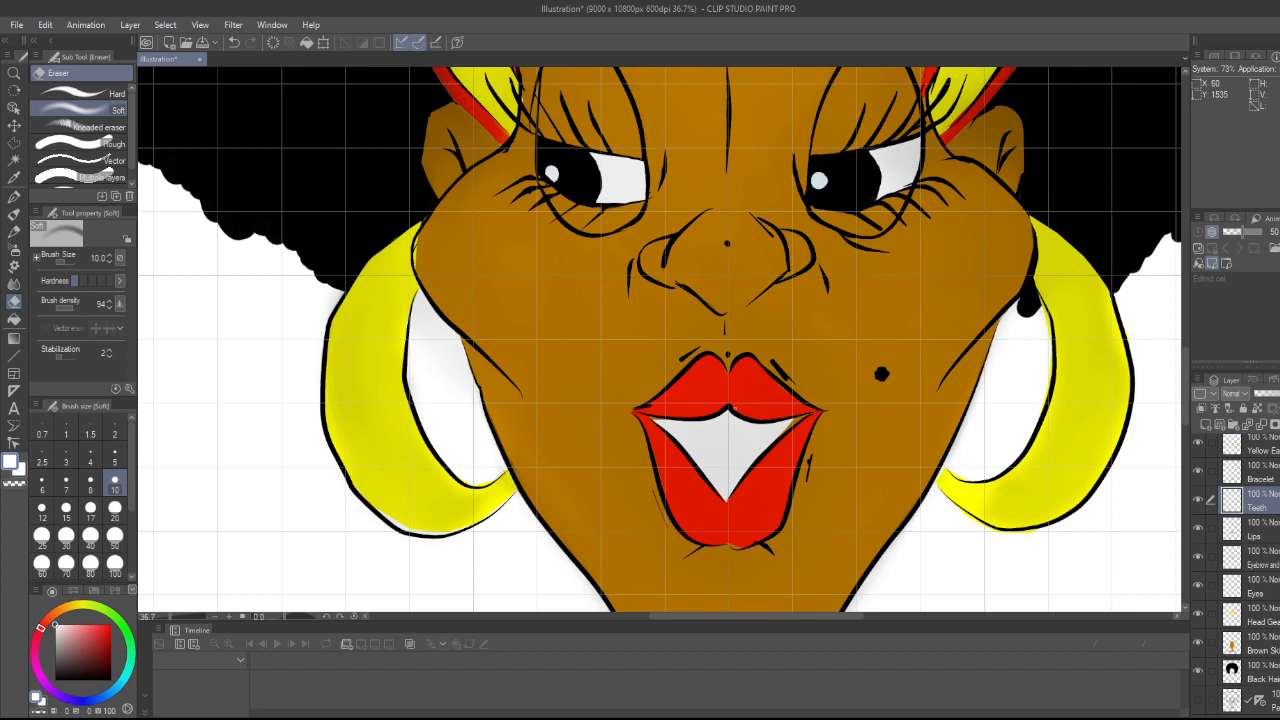
key(b)
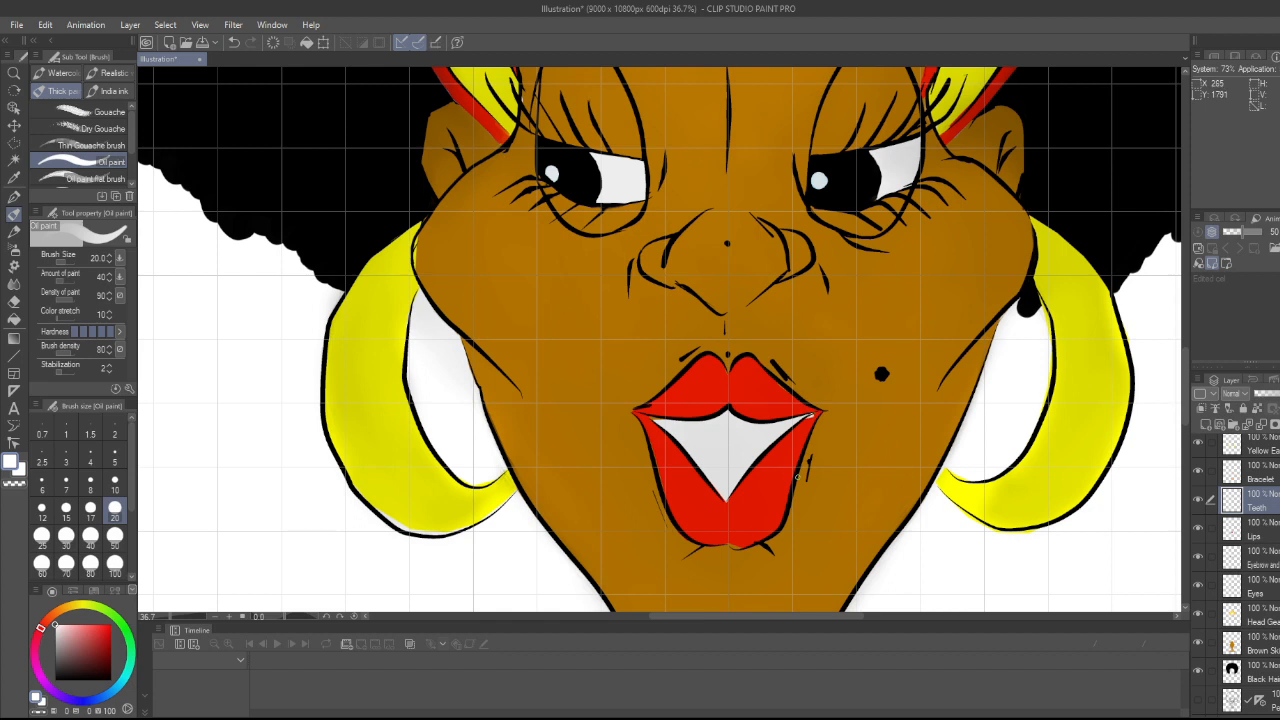
key(e)
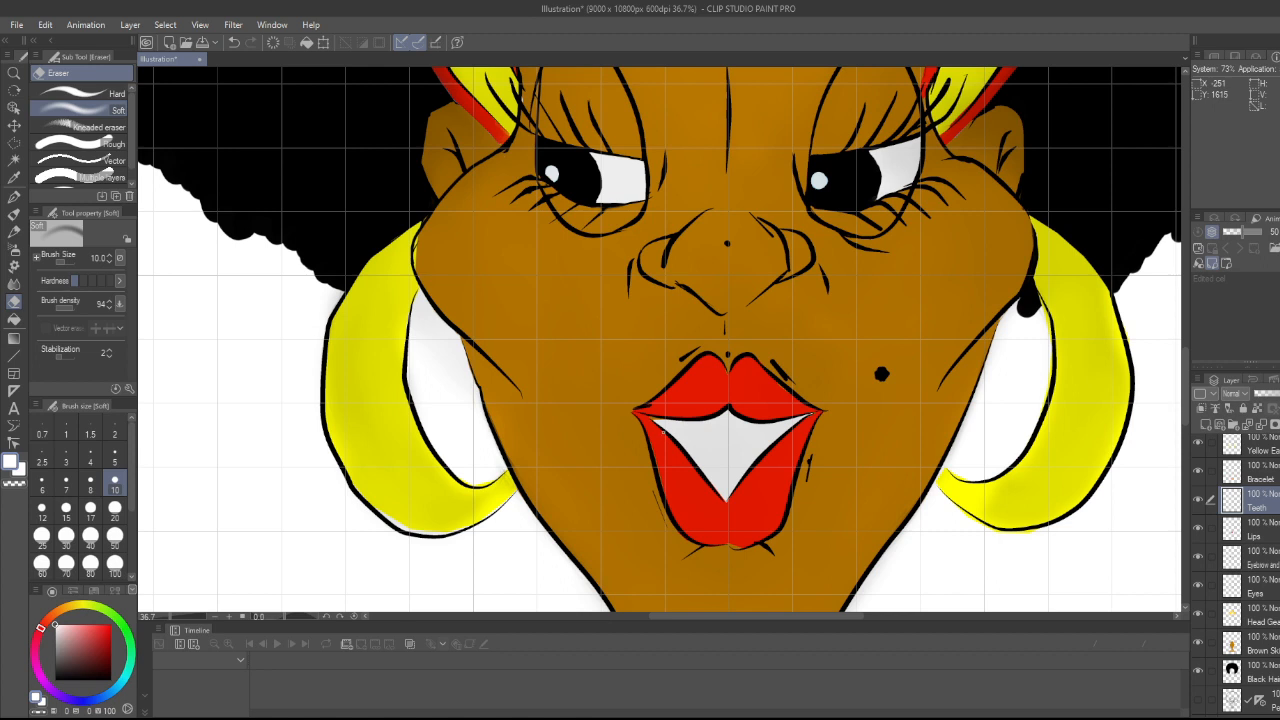
key(b)
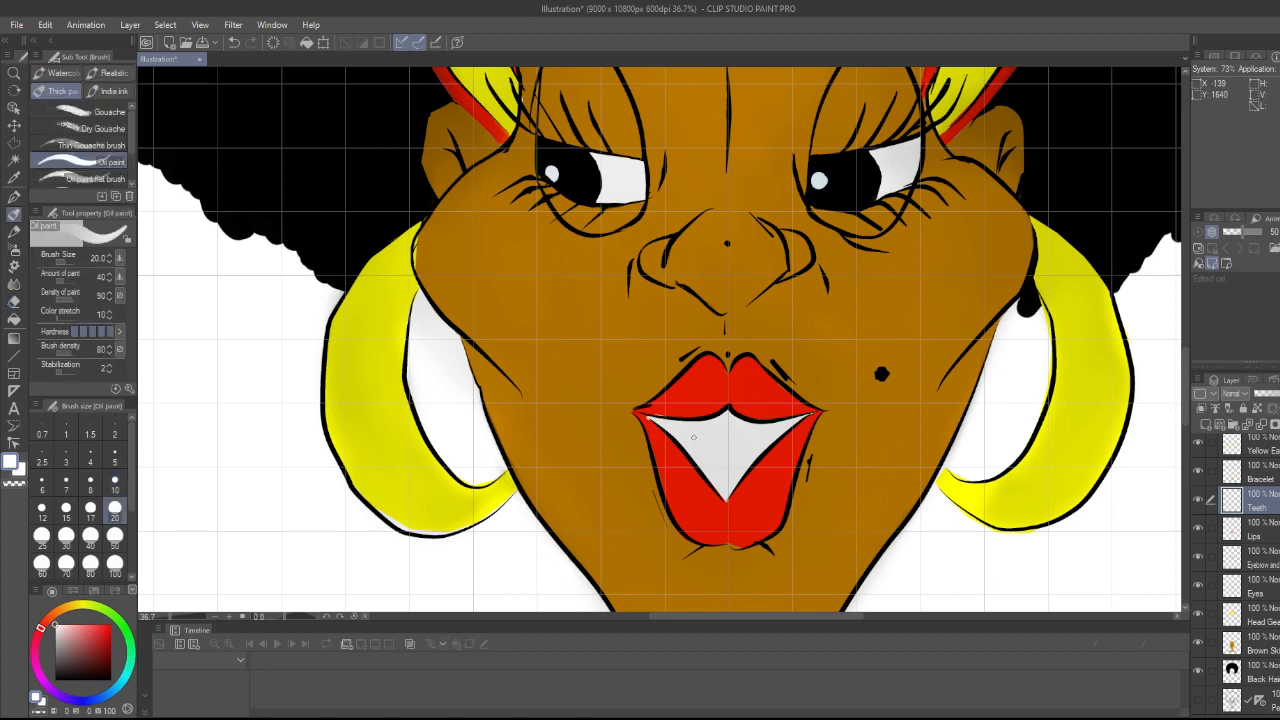
key(e)
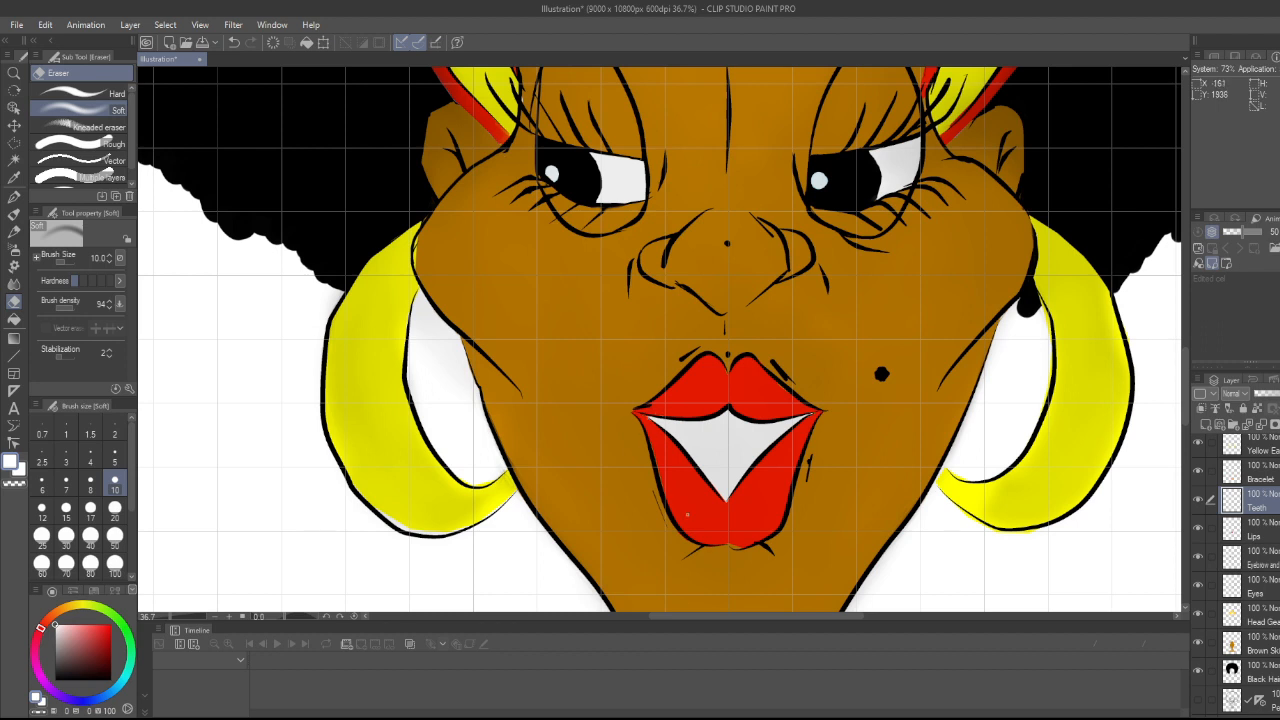
- On the Lips layer, try a highlight on the lower lip with the Soft eraser at size 50, and undo it
scroll(687, 515, down, 2)
scroll(690, 516, up, 4)
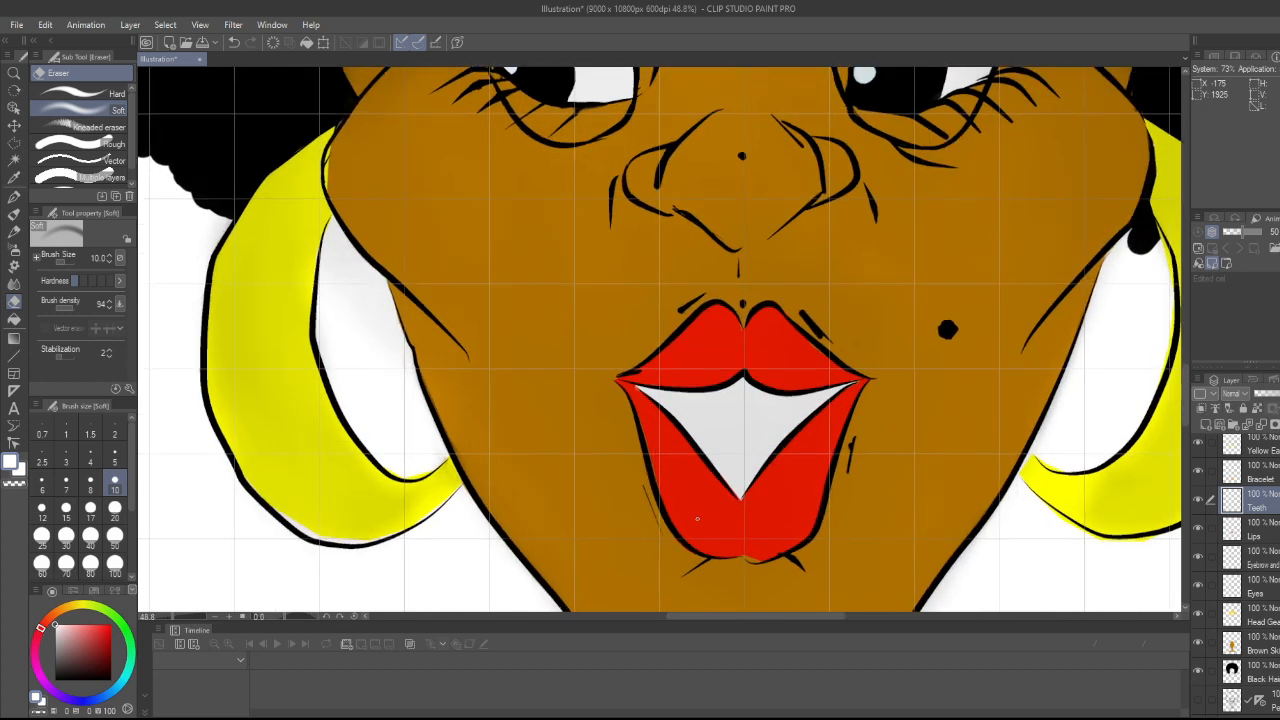
scroll(697, 518, down, 2)
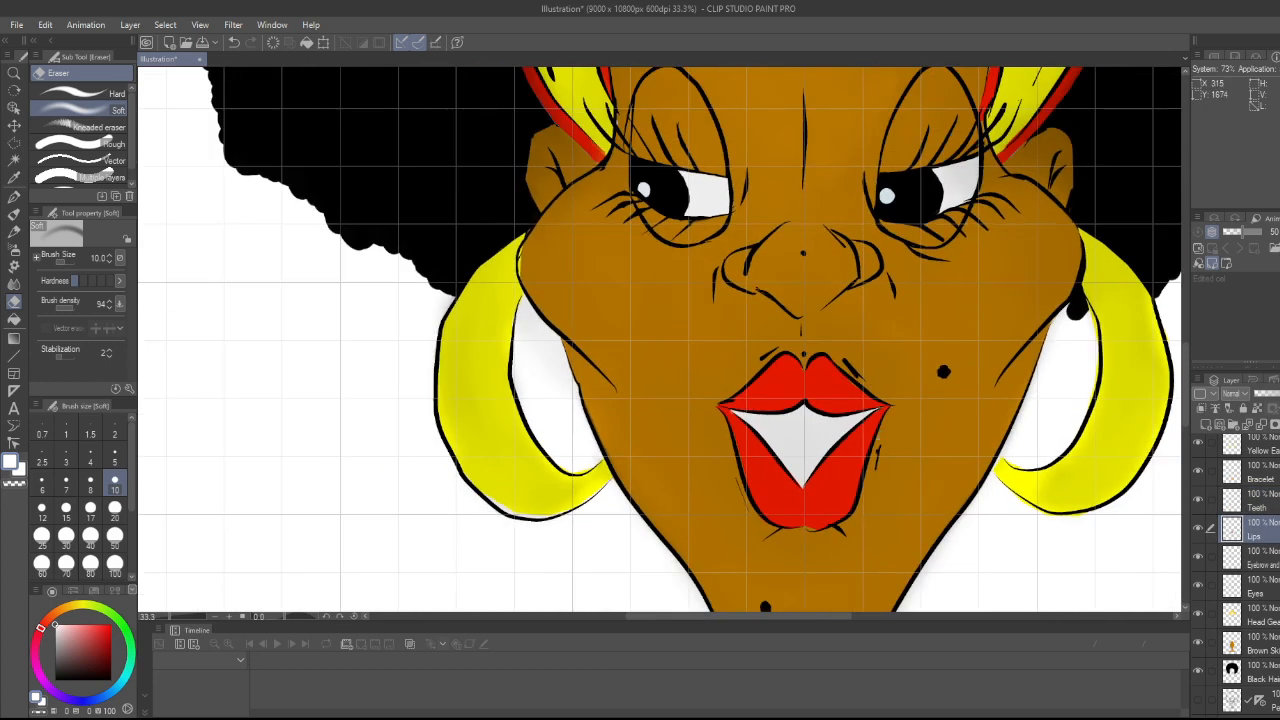
scroll(875, 450, down, 3)
scroll(870, 448, up, 2)
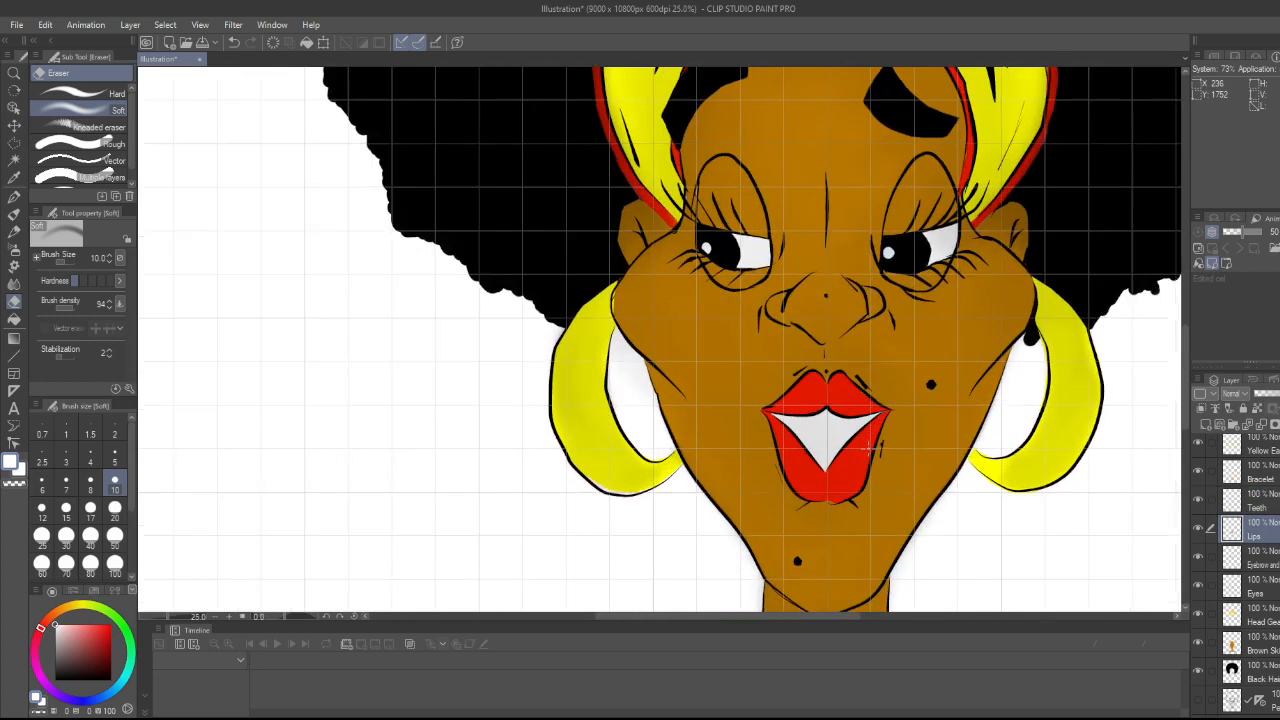
scroll(873, 450, up, 5)
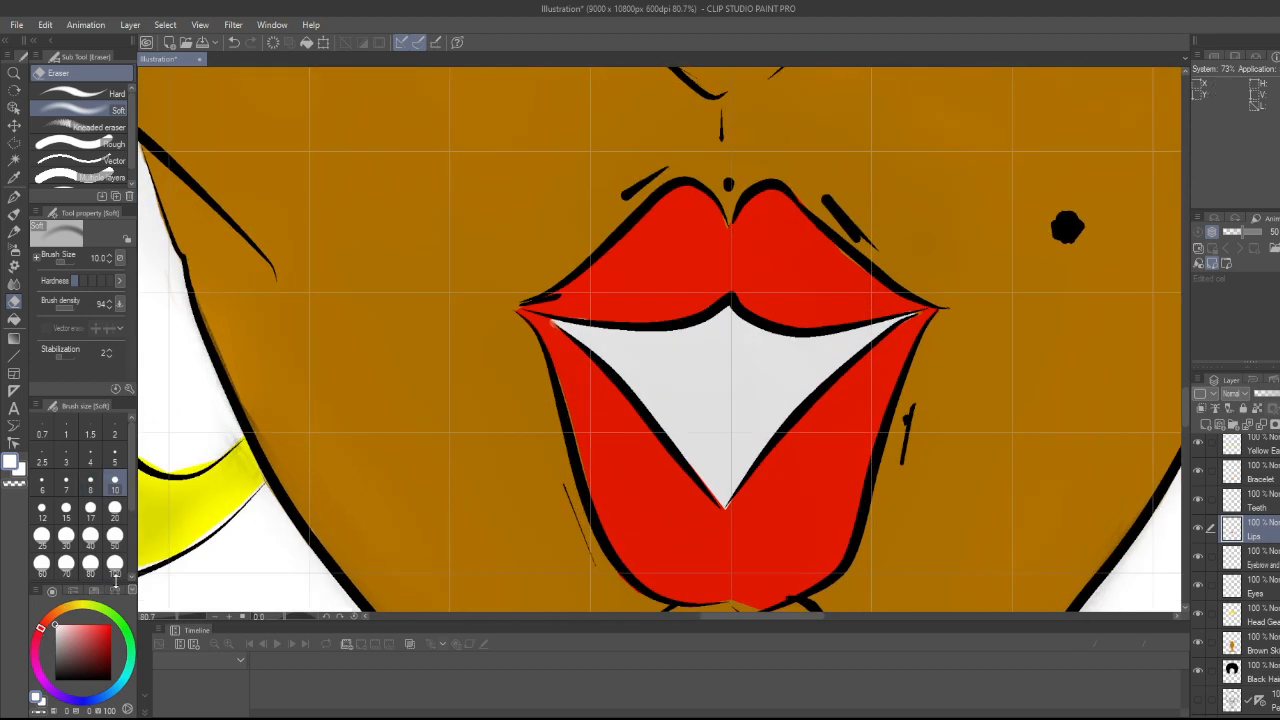
click(114, 535)
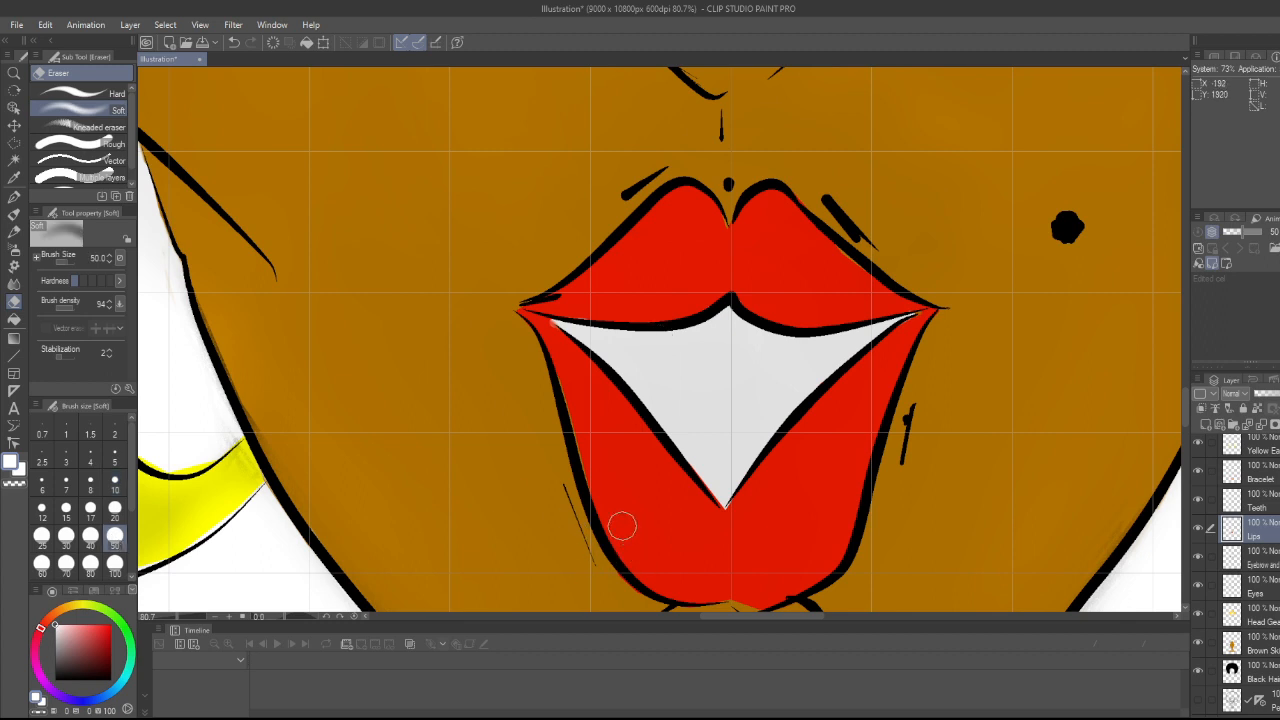
drag(654, 563, 619, 519)
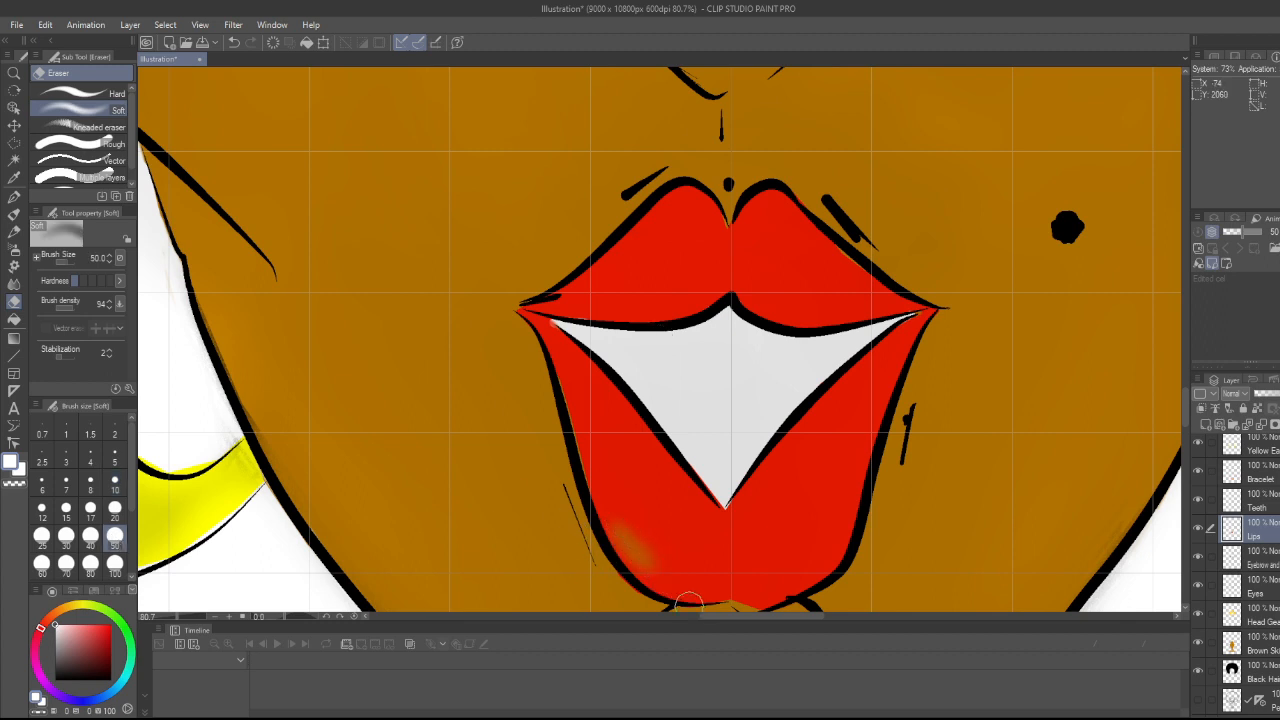
key(ctrl+z)
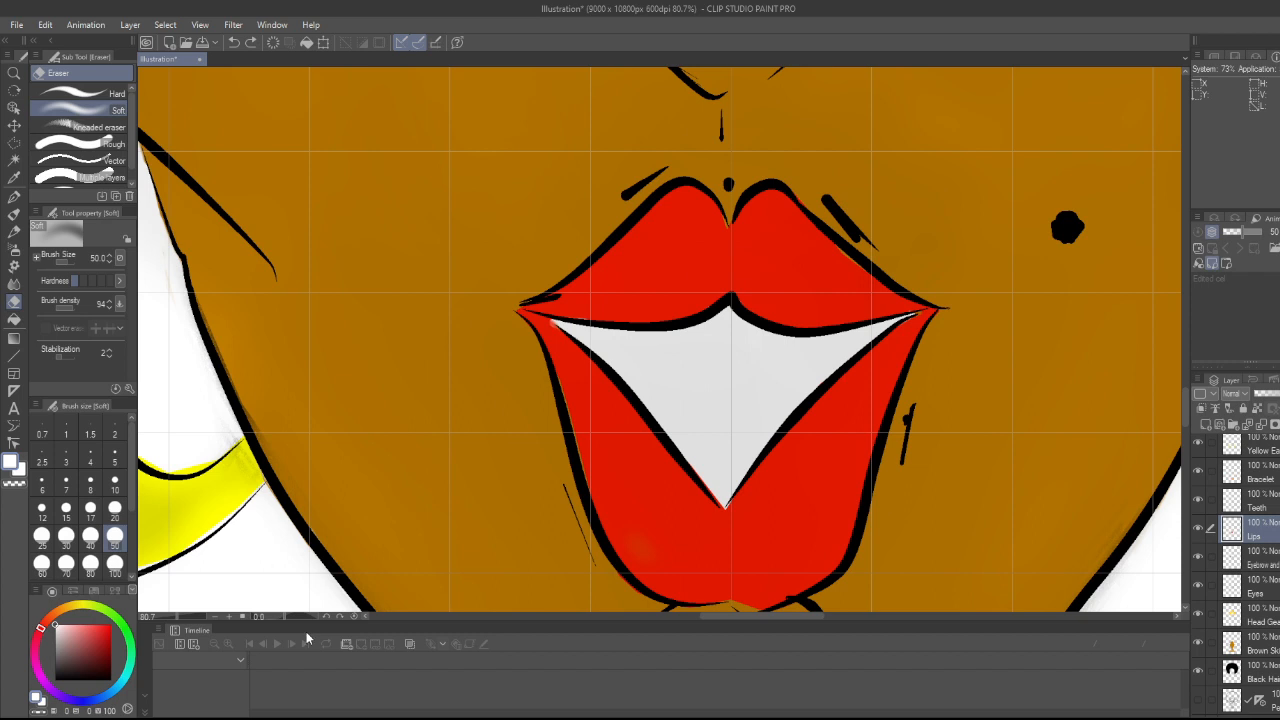
- Try painting a white highlight along the lower lip with Oil paint at size 20, and undo the strokes
key(b)
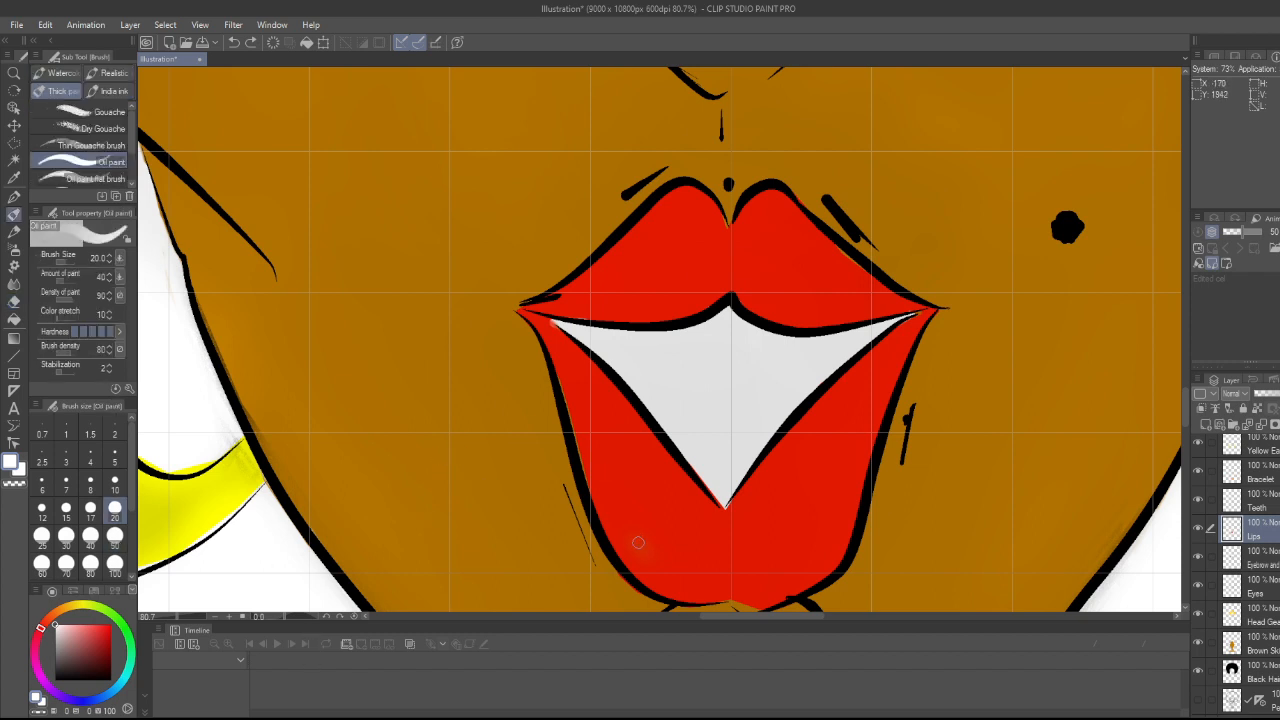
mouse_move(673, 586)
mouse_down()
mouse_move(624, 556)
mouse_move(657, 597)
mouse_up()
key(ctrl+z)
mouse_move(629, 569)
mouse_down()
mouse_move(633, 546)
mouse_move(650, 571)
mouse_move(624, 538)
mouse_up()
key(ctrl+z)
- Outline a curved highlight at the lower lip's left-hand bottom edge with a Polyline selection, fill it with white, and deselect
key(m)
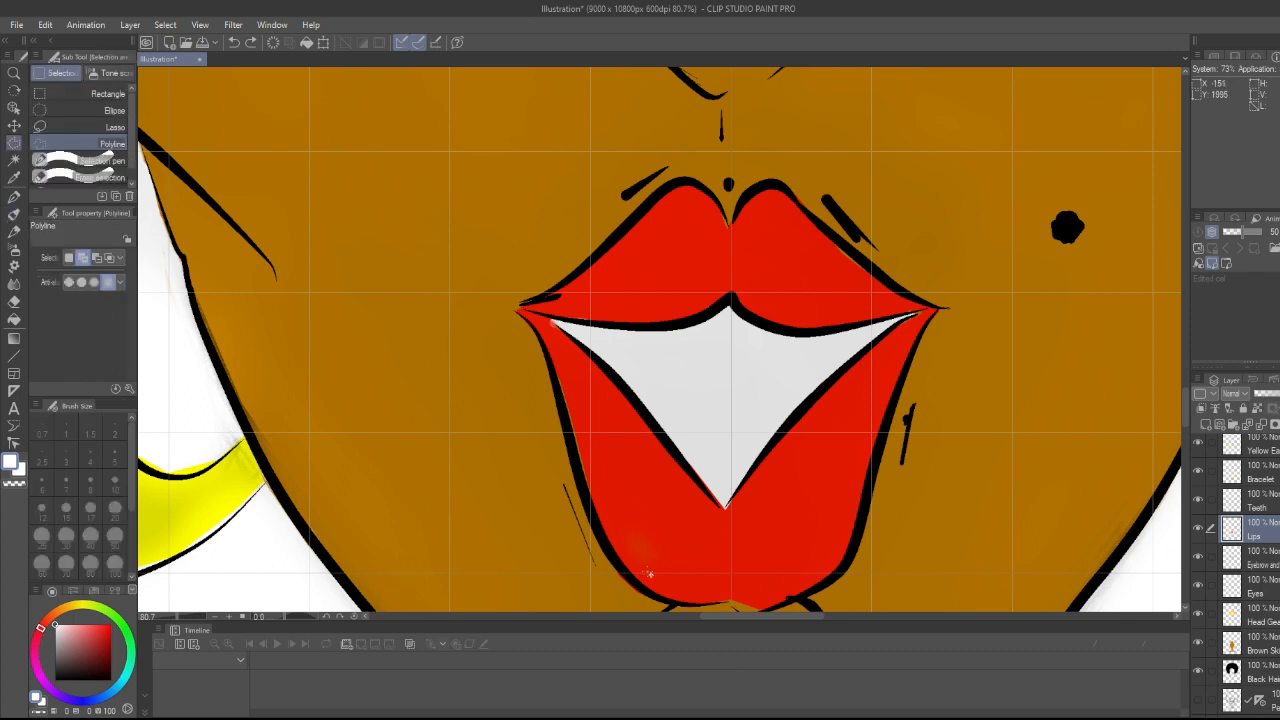
click(684, 591)
click(661, 584)
click(645, 572)
click(628, 556)
click(618, 538)
click(610, 518)
click(630, 540)
click(647, 555)
click(664, 562)
click(684, 591)
click(720, 600)
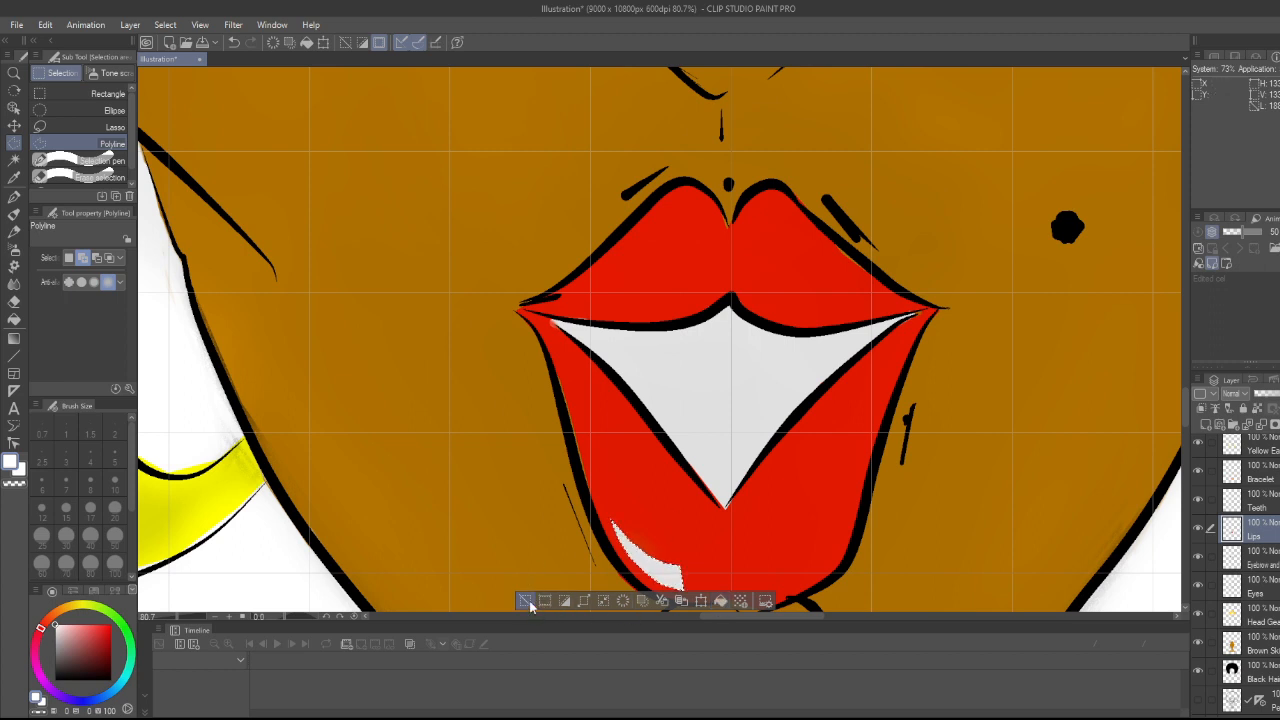
key(ctrl+d)
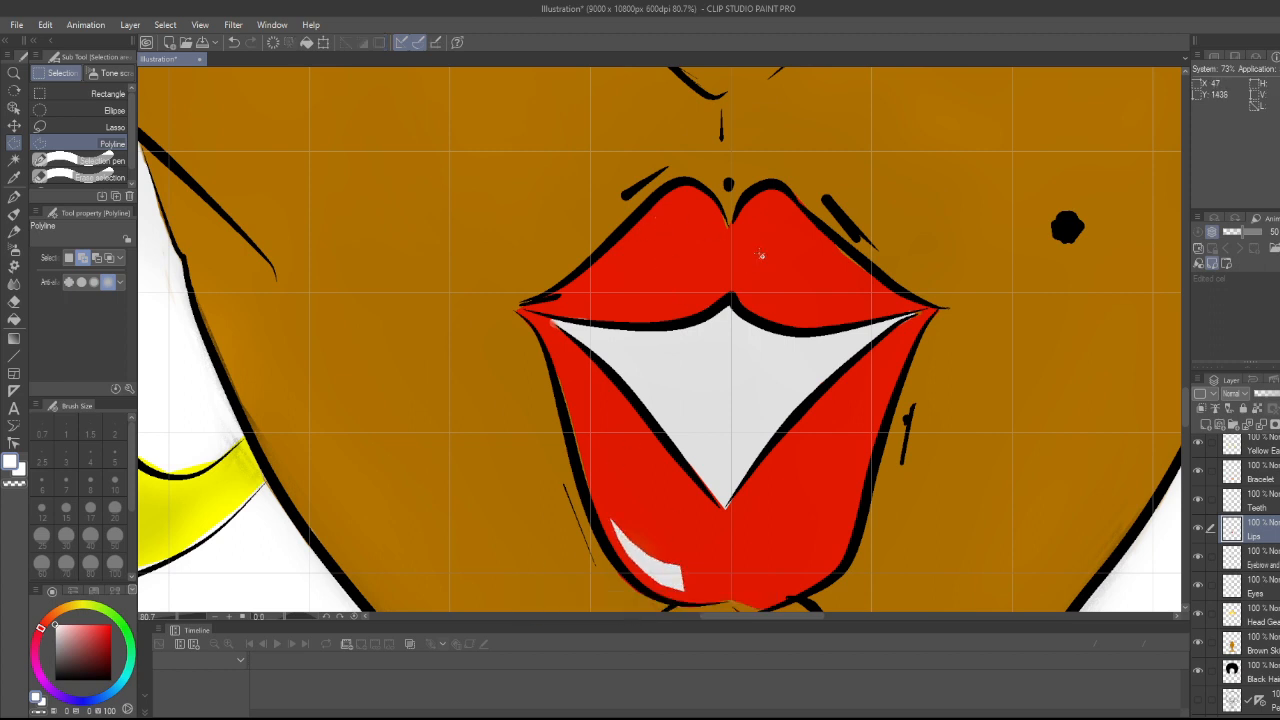
- Outline a small highlight on the left-hand peak of the upper lip with a Polyline selection, fill it with white, and deselect
click(635, 235)
click(653, 217)
click(672, 199)
click(686, 194)
click(683, 215)
click(635, 235)
click(734, 258)
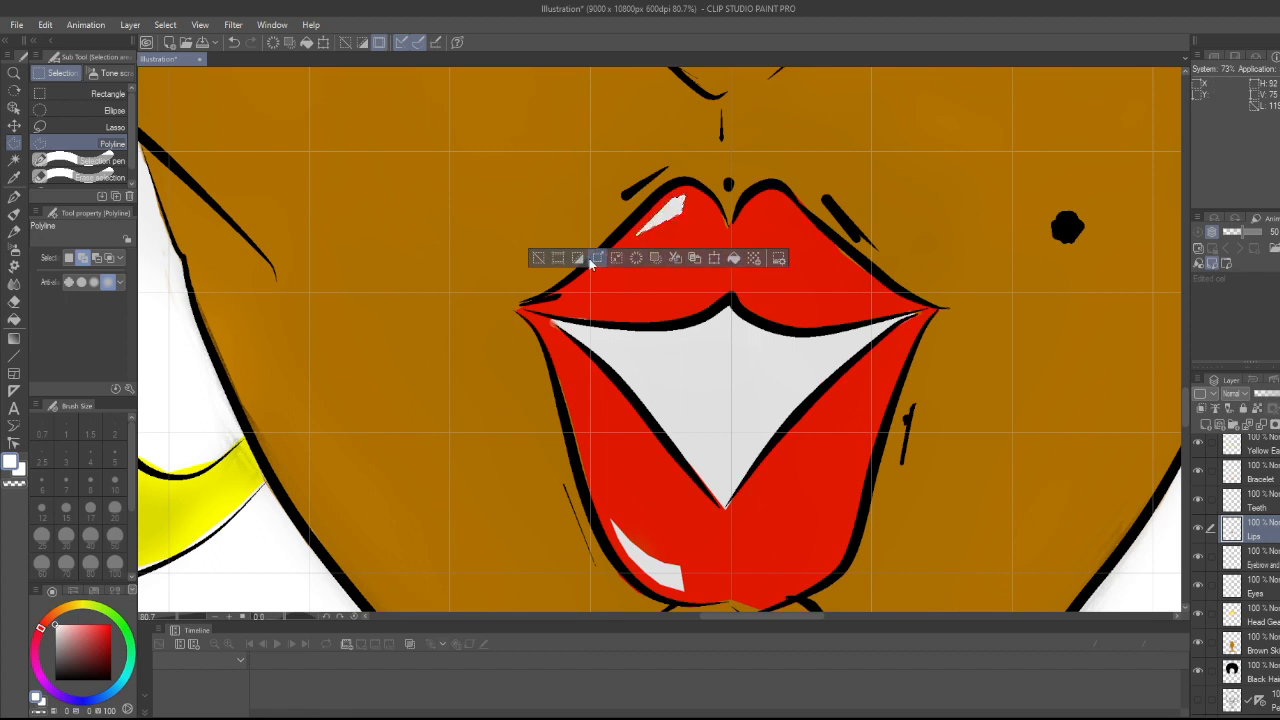
click(538, 258)
- Add a narrow white highlight on the lower lip beside the teeth's lower tip using a filled Polyline selection, and deselect
scroll(561, 226, down, 10)
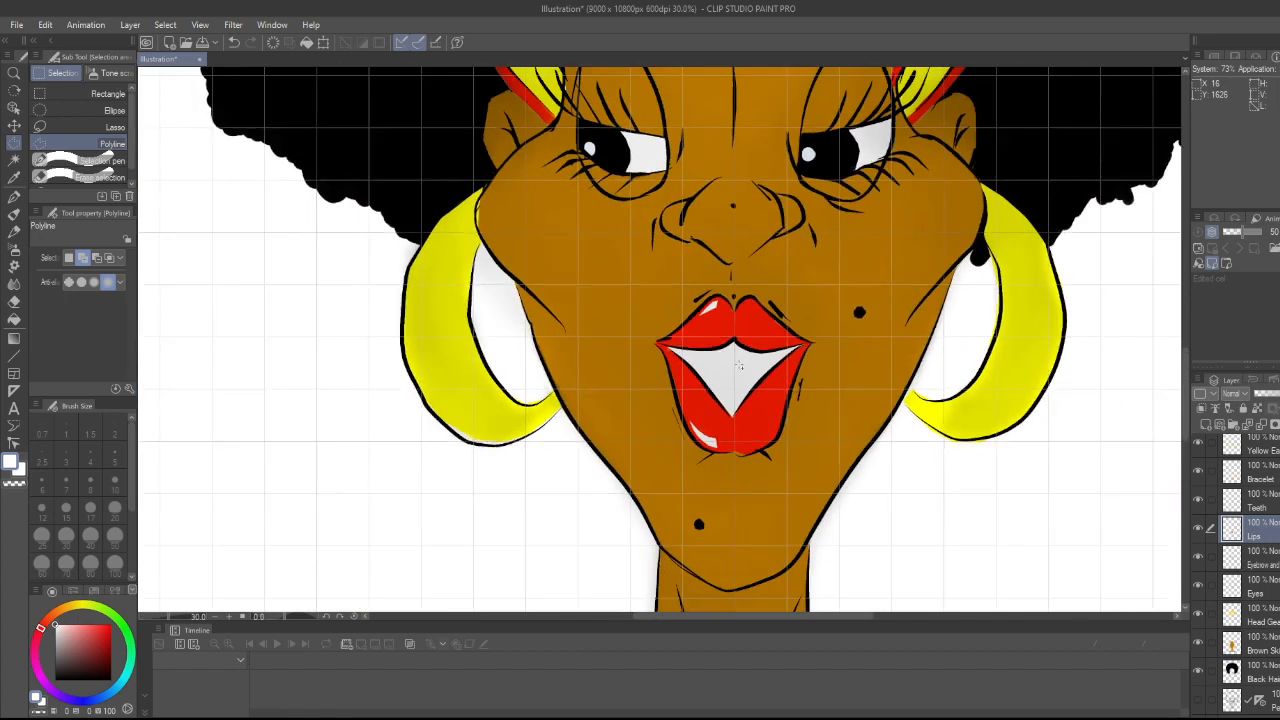
scroll(793, 412, up, 5)
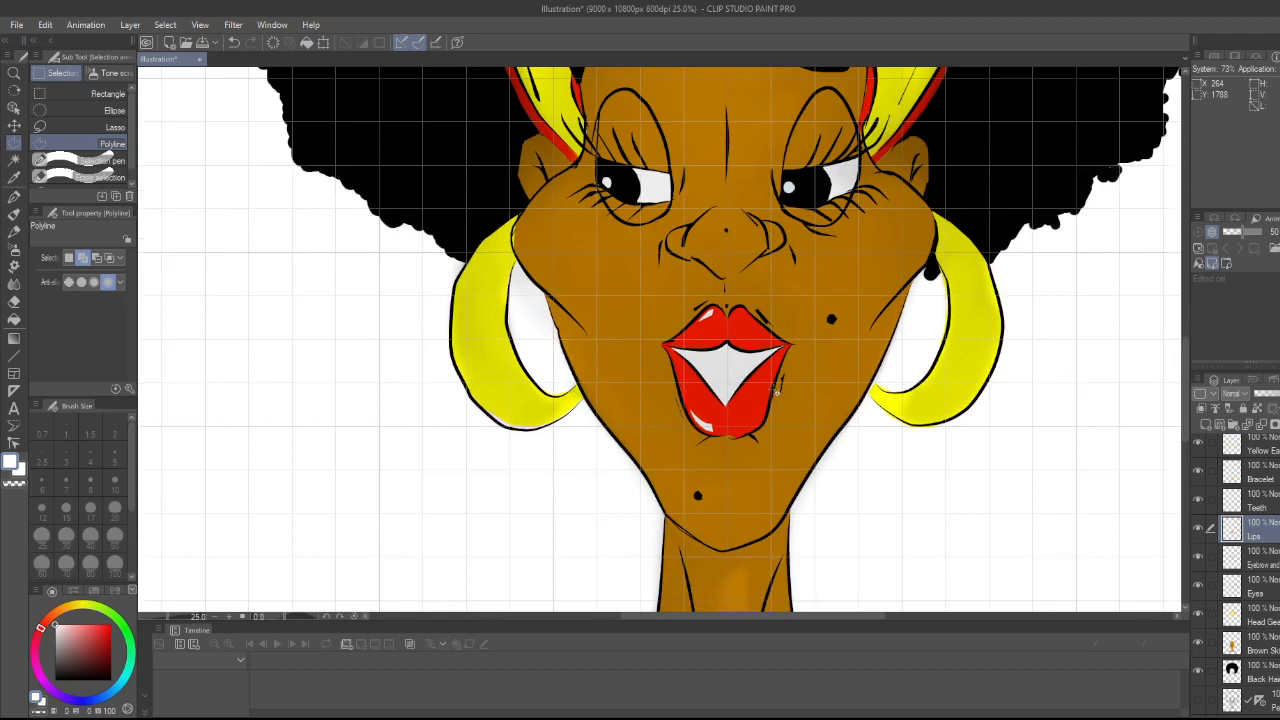
scroll(775, 393, up, 1)
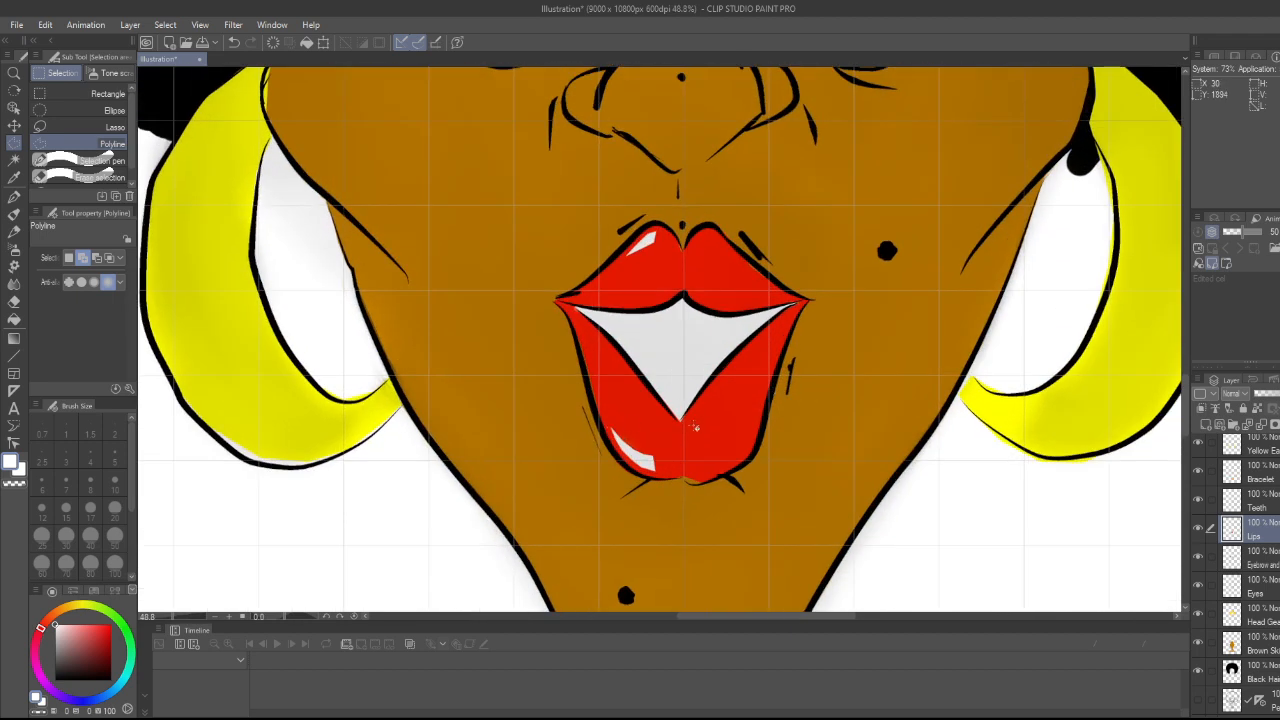
click(687, 430)
click(712, 391)
click(687, 430)
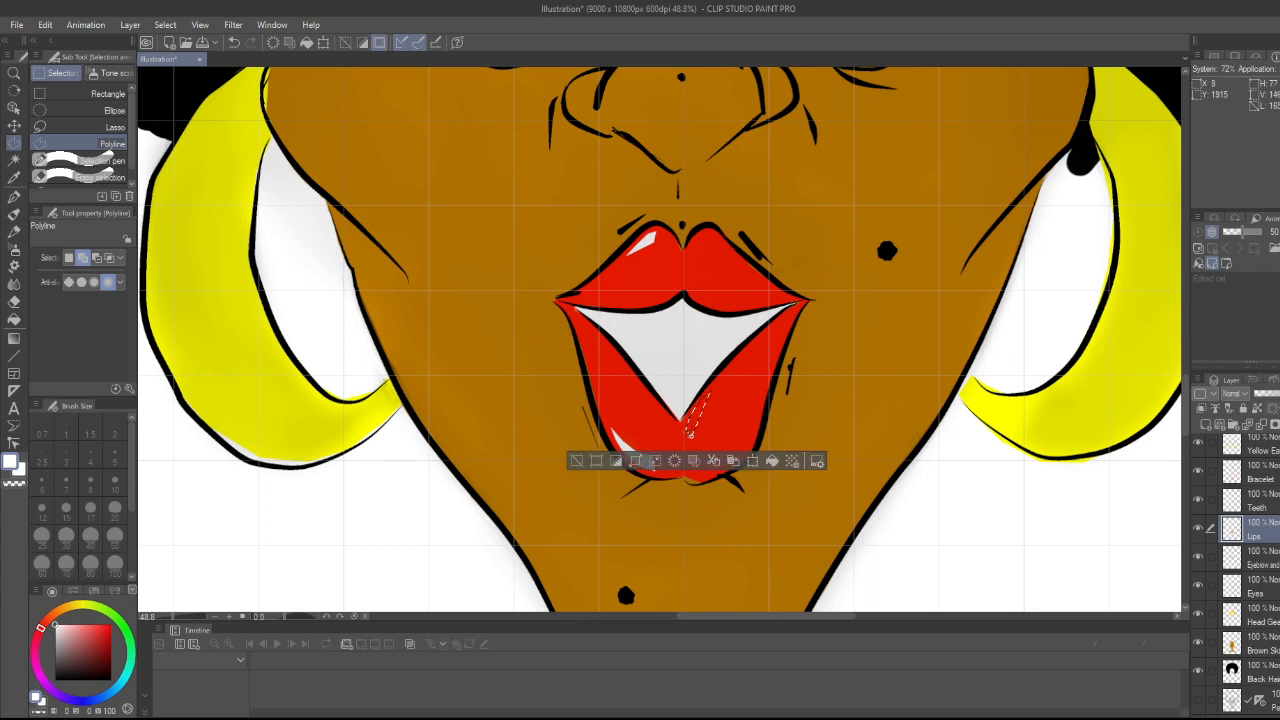
click(578, 461)
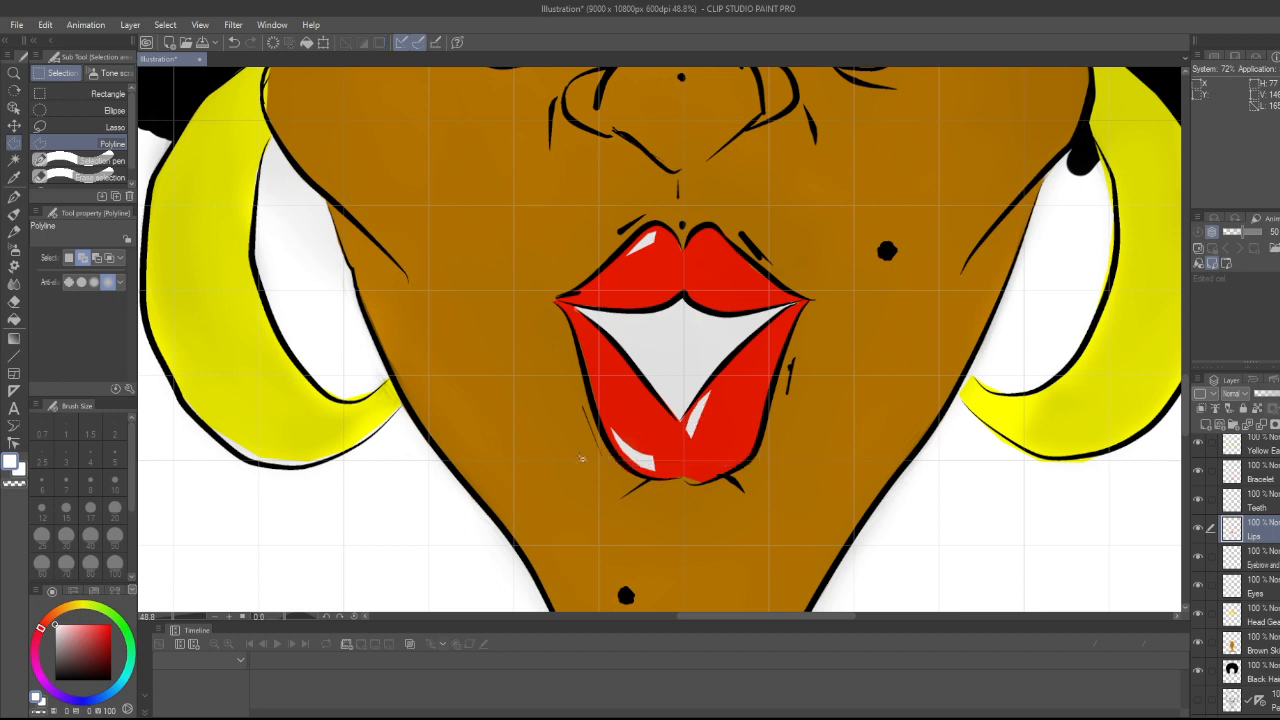
- Review the whole portrait and the finished lip highlights from far and near
scroll(697, 505, down, 2)
scroll(697, 505, down, 2)
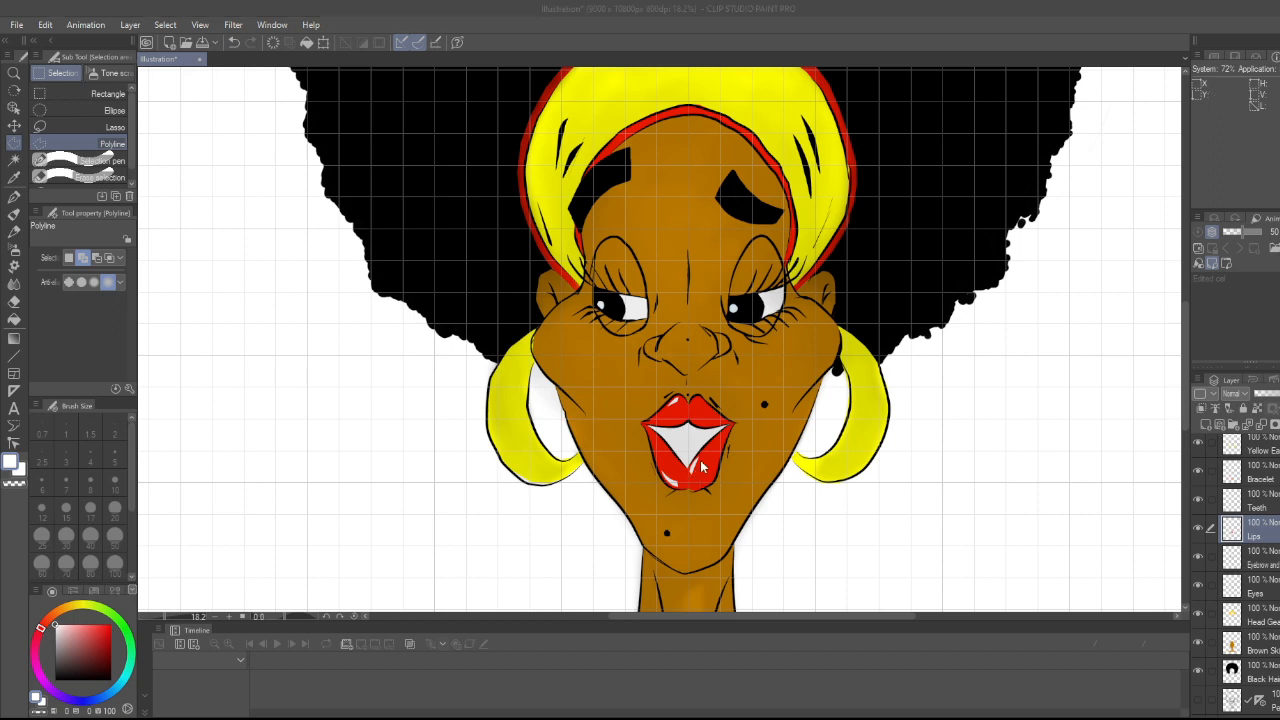
scroll(606, 460, down, 3)
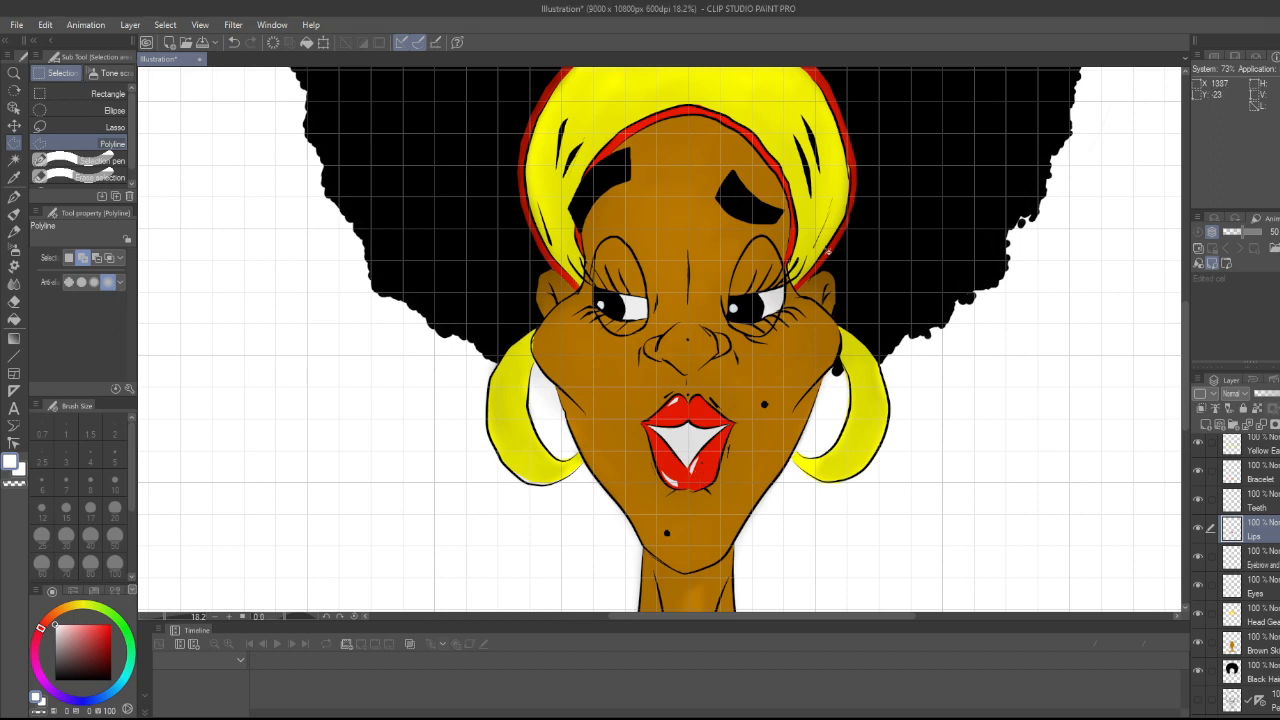
scroll(606, 460, up, 3)
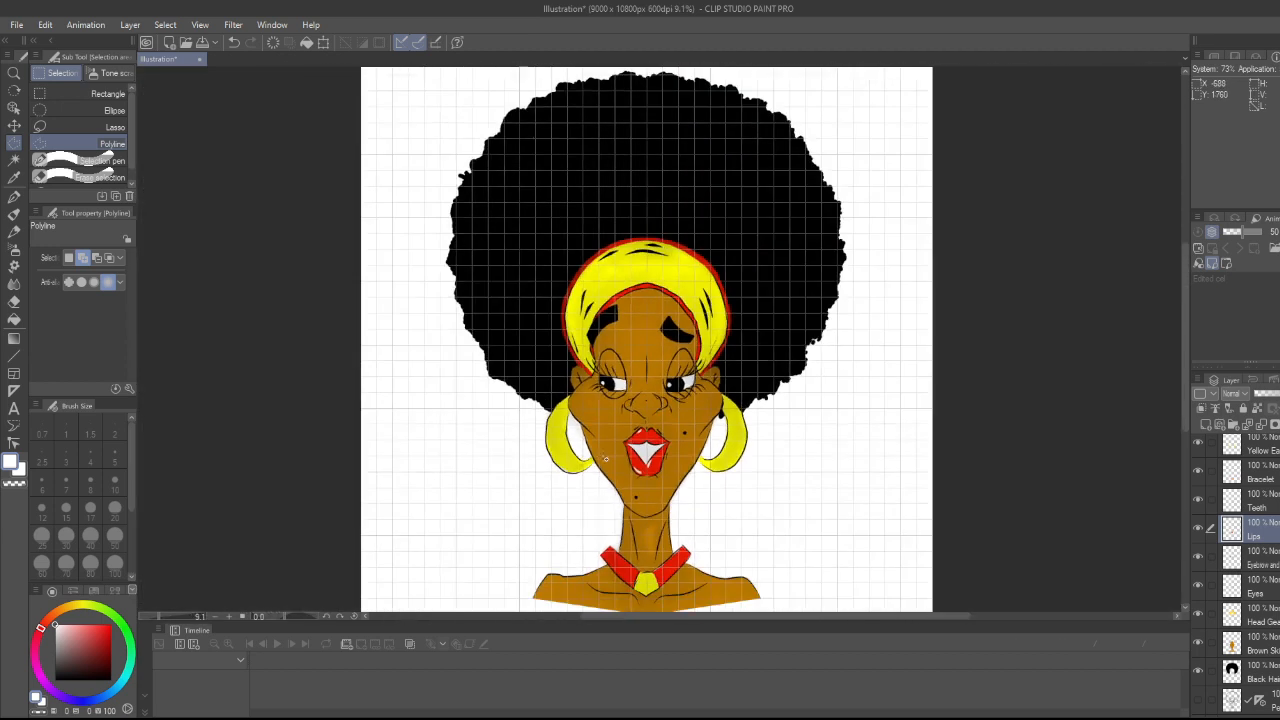
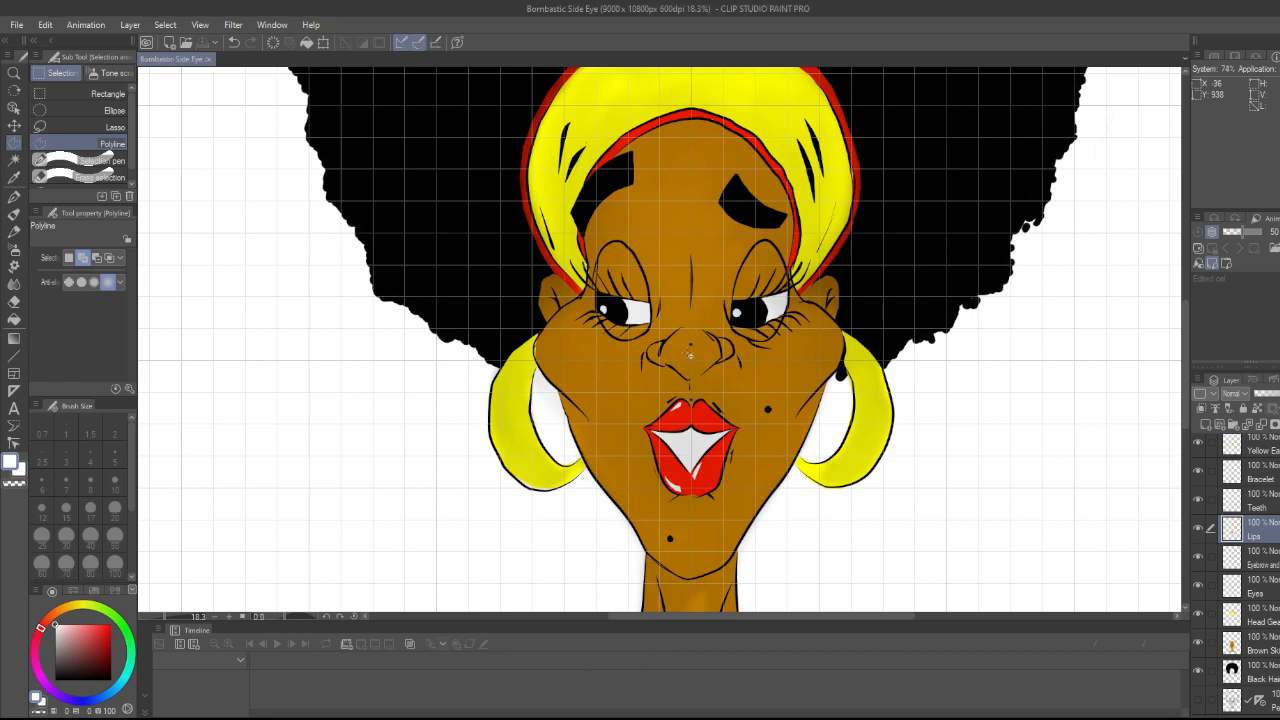
scroll(692, 366, down, 3)
scroll(692, 366, down, 1)
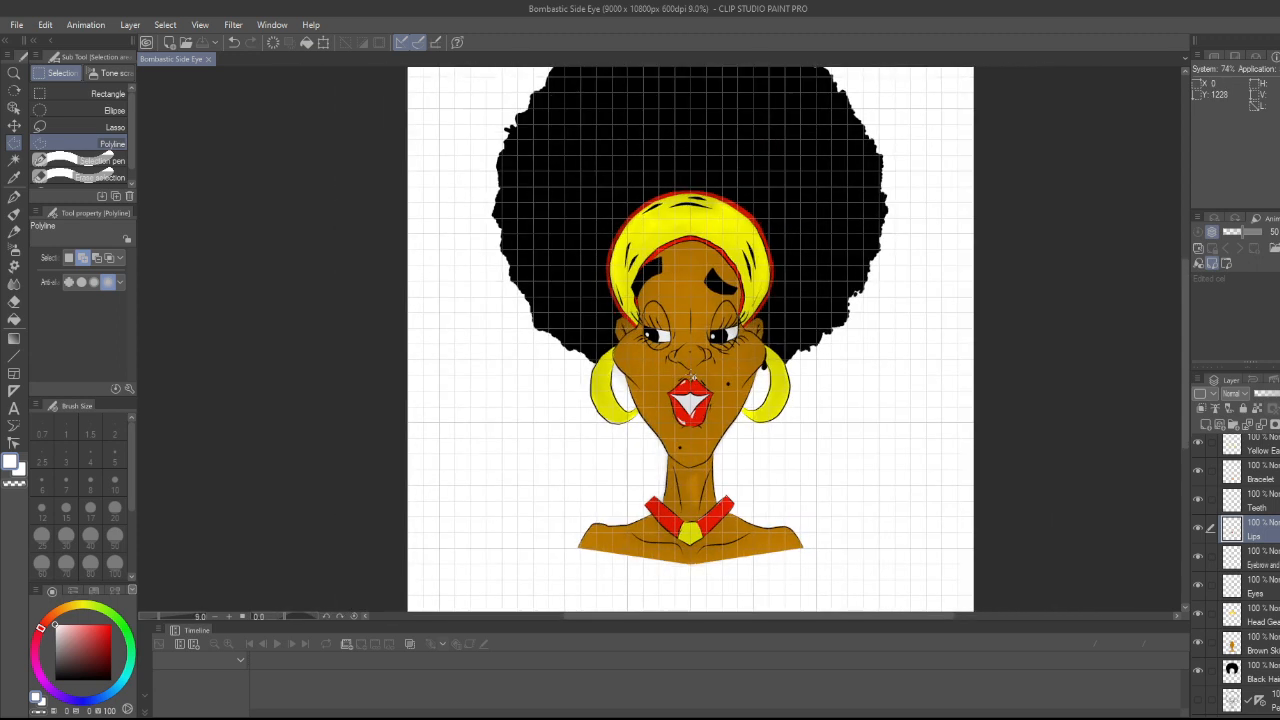
scroll(692, 377, up, 1)
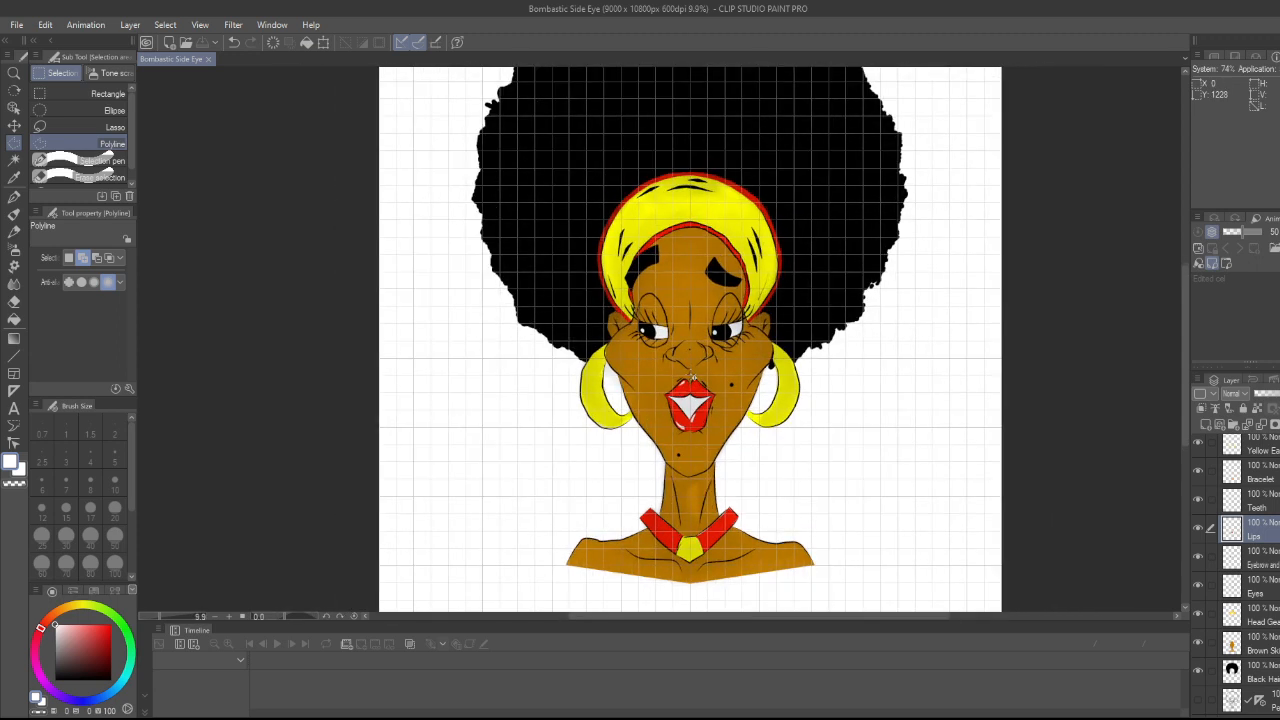
scroll(692, 377, up, 5)
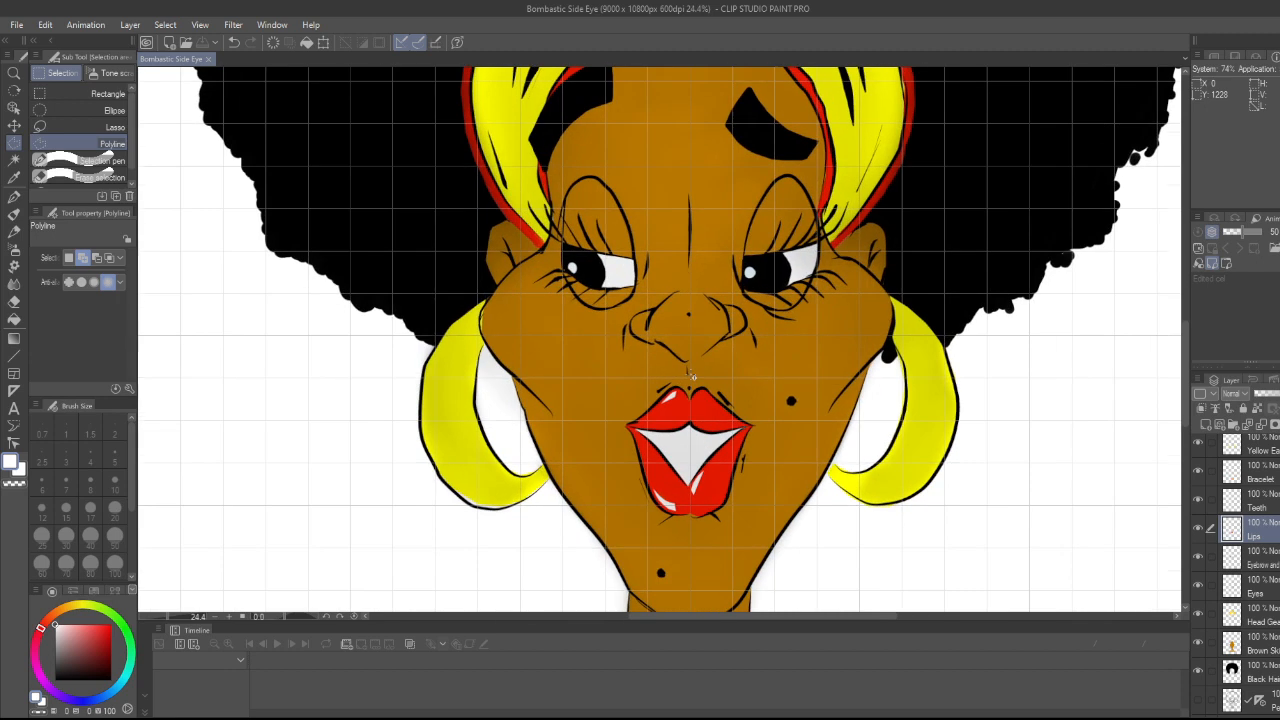
scroll(692, 377, up, 2)
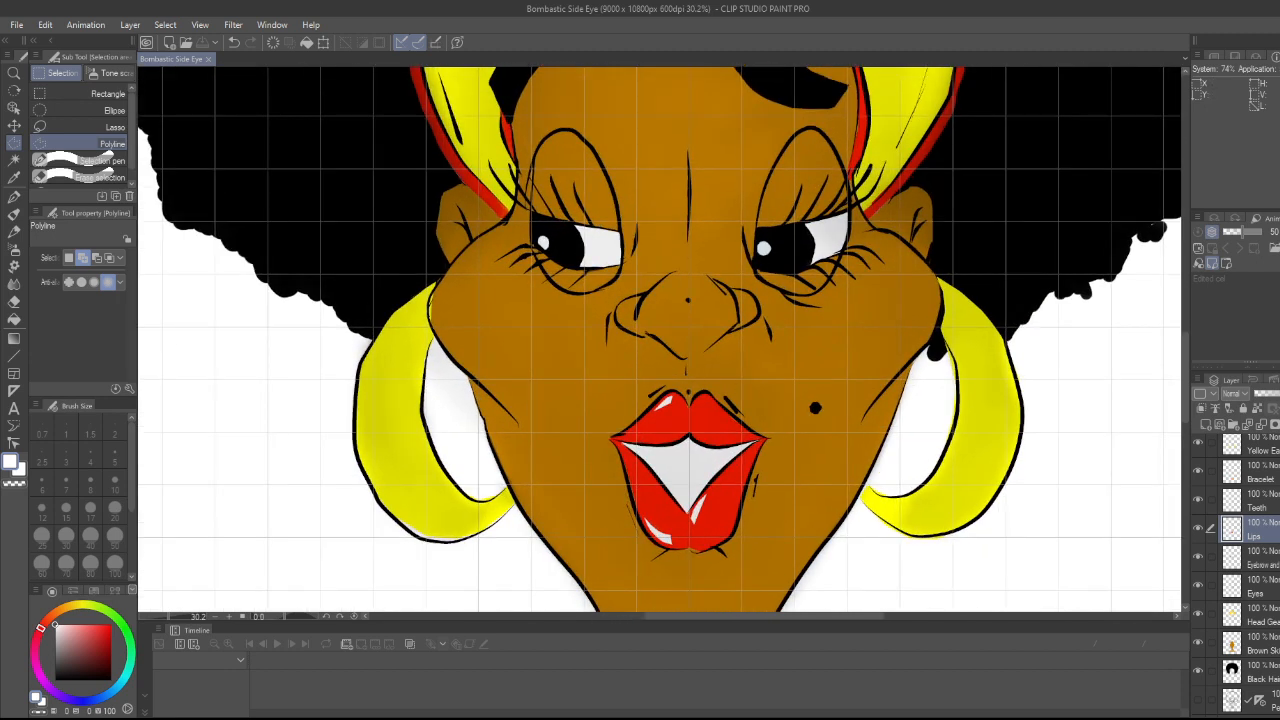
- Add a new layer named Reflection directly above the Ink layer
scroll(1240, 520, up, 3)
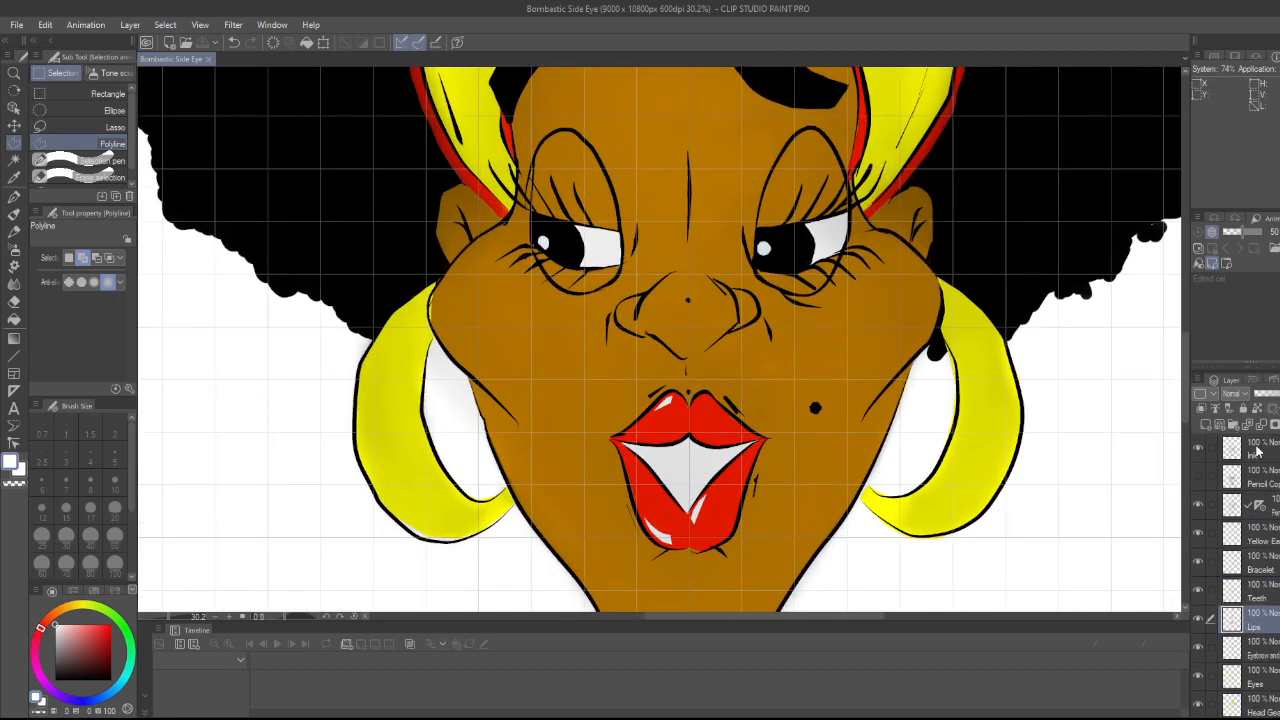
click(1258, 452)
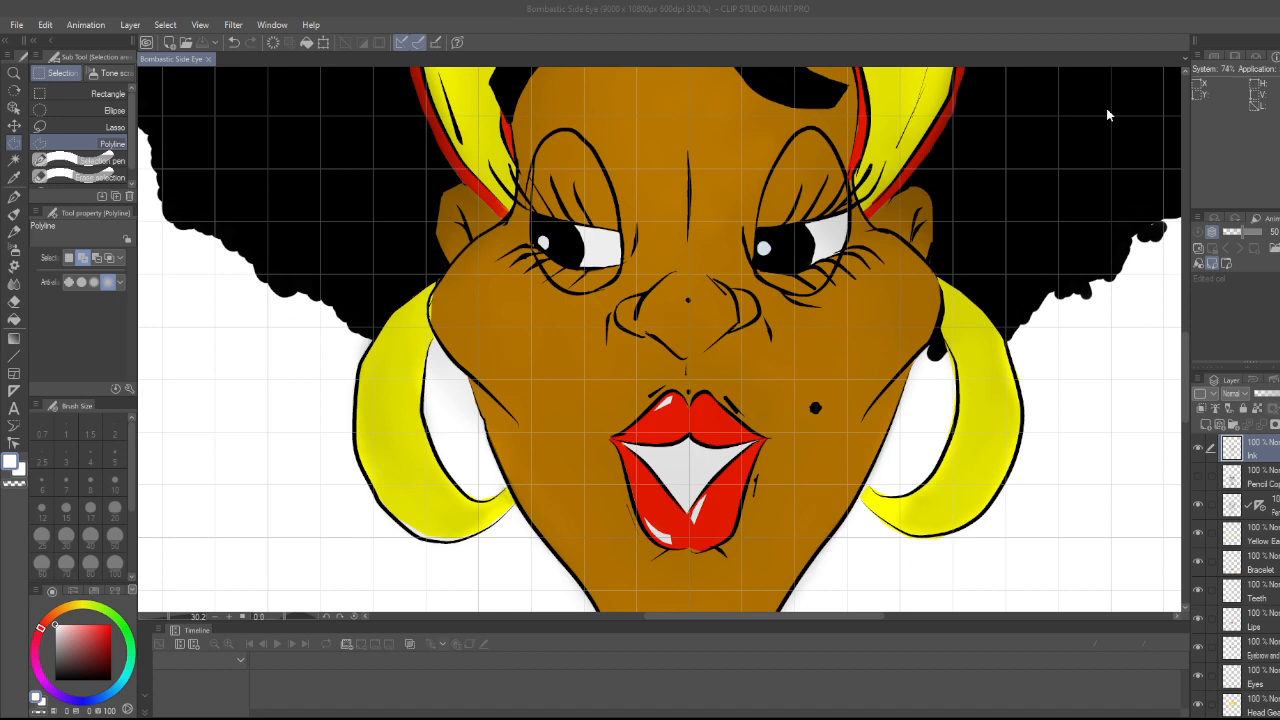
key(Return)
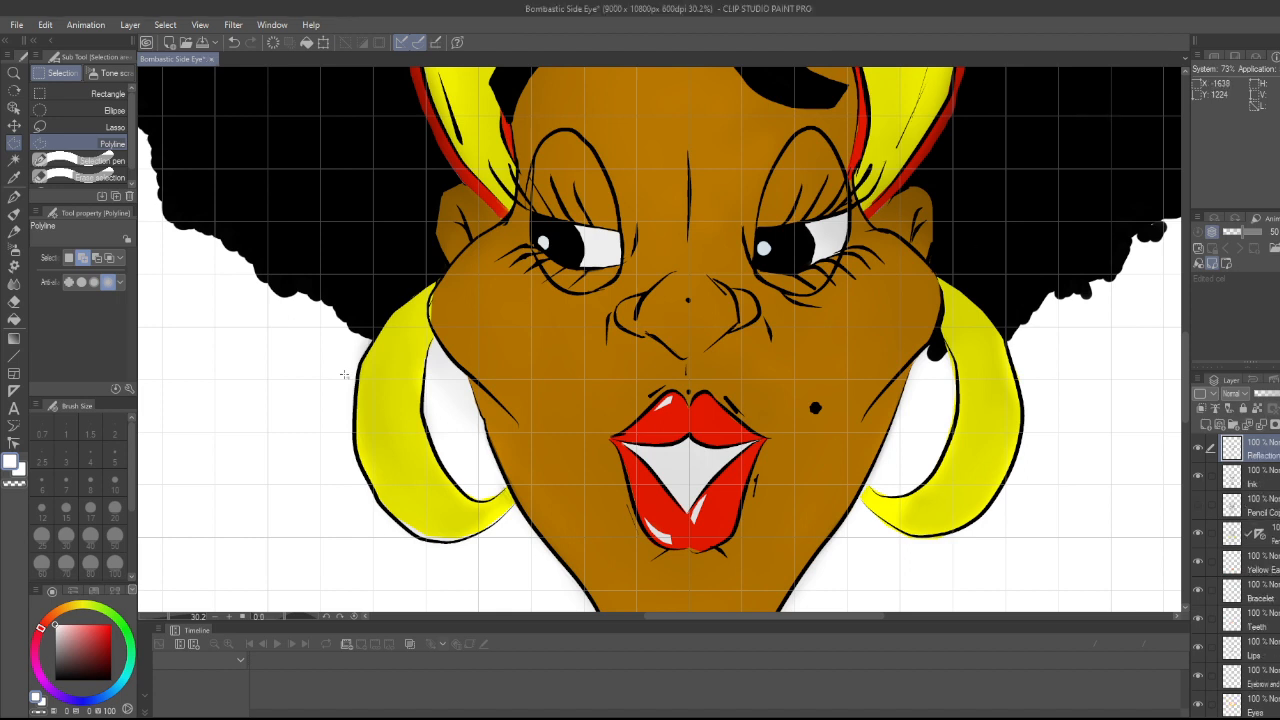
- Outline a long curved highlight along the left-hand earring's outer edge with a Polyline selection, fill it with white, and deselect
scroll(163, 291, up, 1)
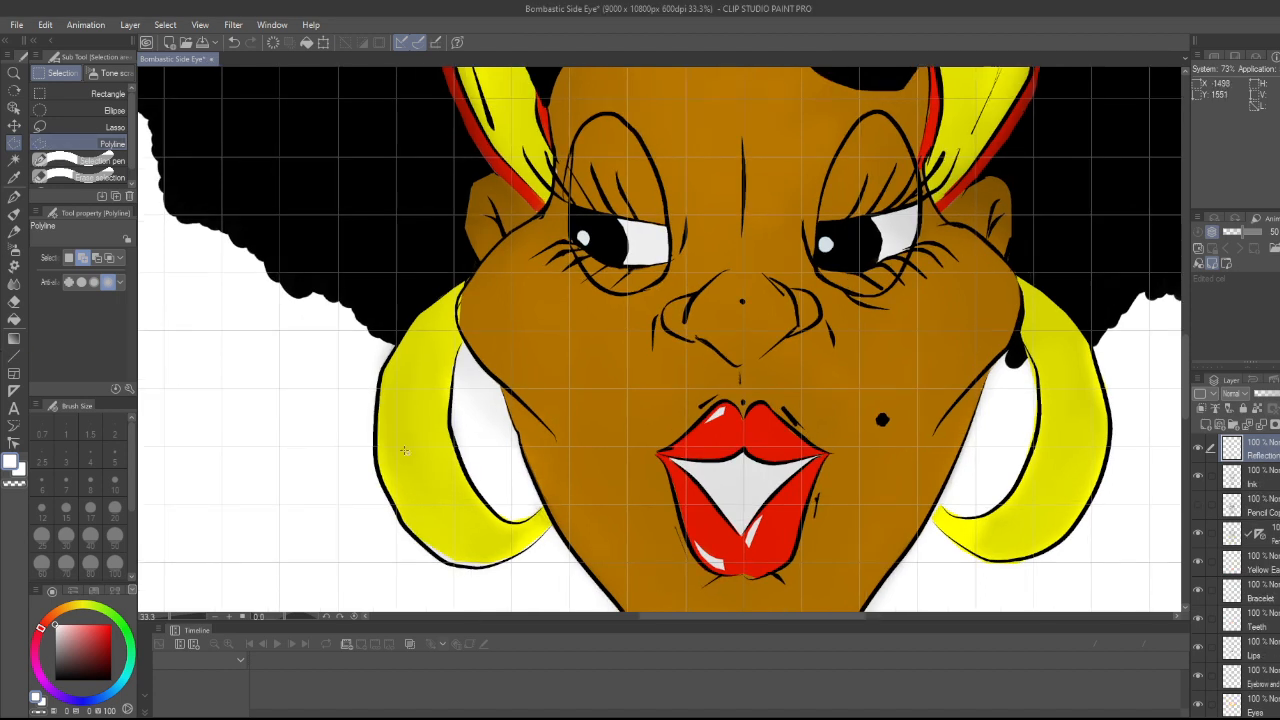
click(404, 352)
click(397, 369)
click(389, 395)
click(385, 425)
click(387, 452)
click(389, 478)
click(401, 501)
click(413, 521)
click(433, 542)
click(452, 554)
click(433, 532)
click(417, 509)
click(403, 475)
click(401, 443)
click(398, 408)
click(399, 379)
click(401, 354)
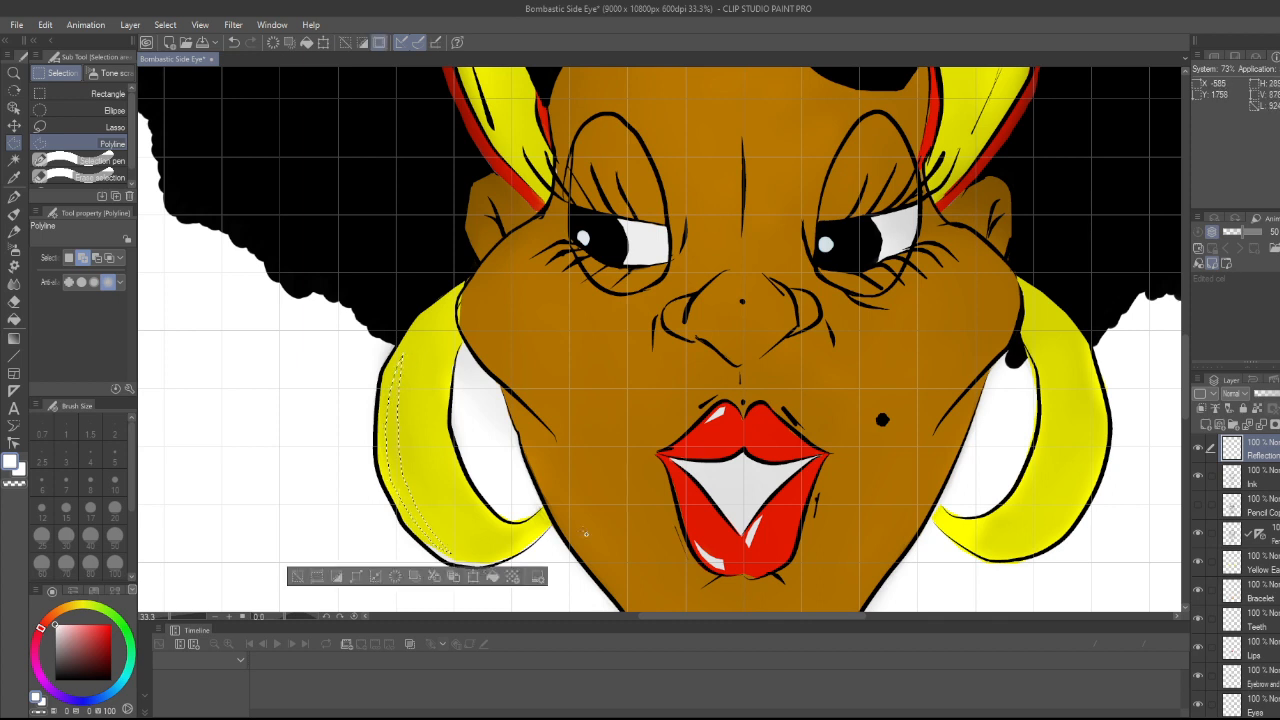
click(303, 576)
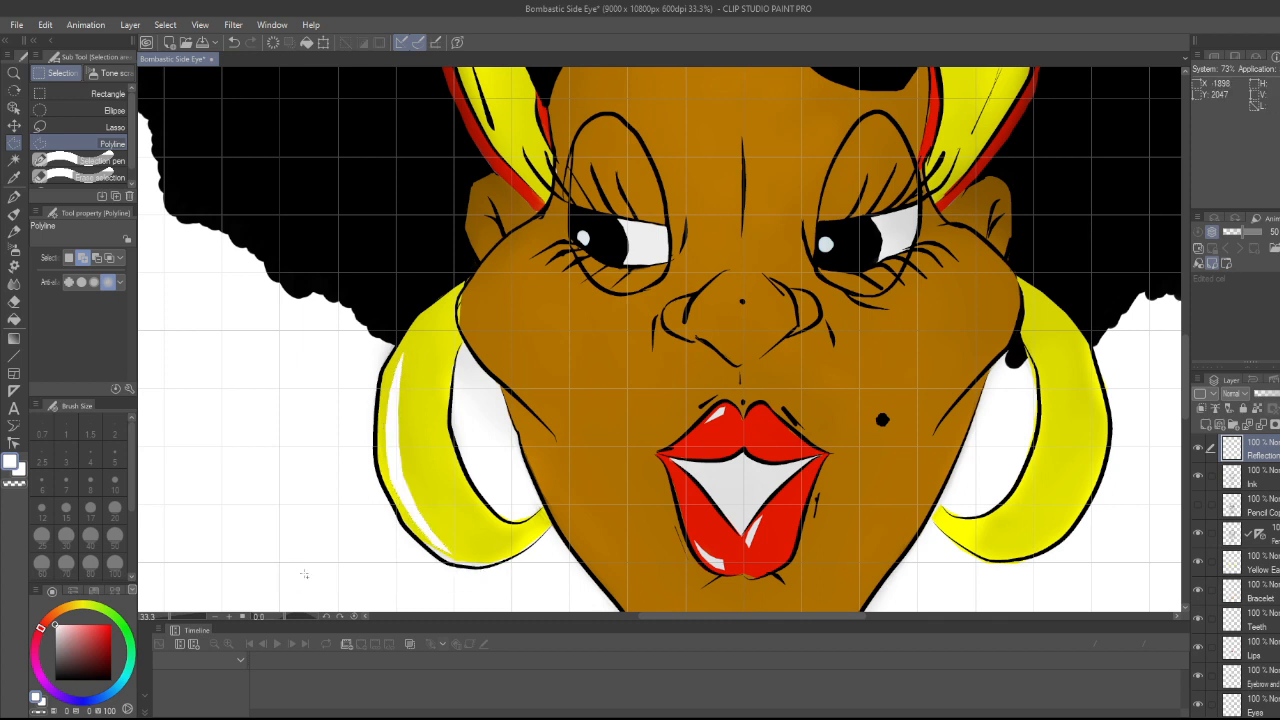
- Select the yellow earrings layer, sample the earring's yellow as the drawing color, and switch to the Oil paint brush
click(1258, 576)
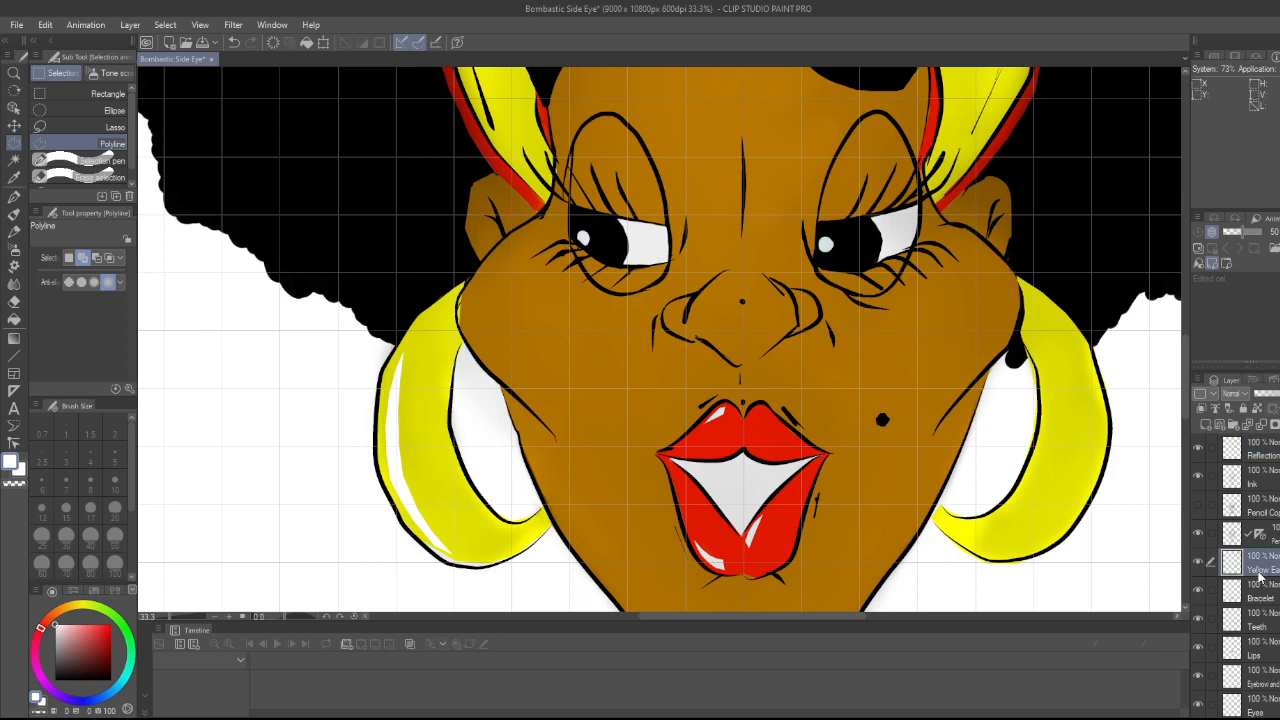
key(i)
click(443, 488)
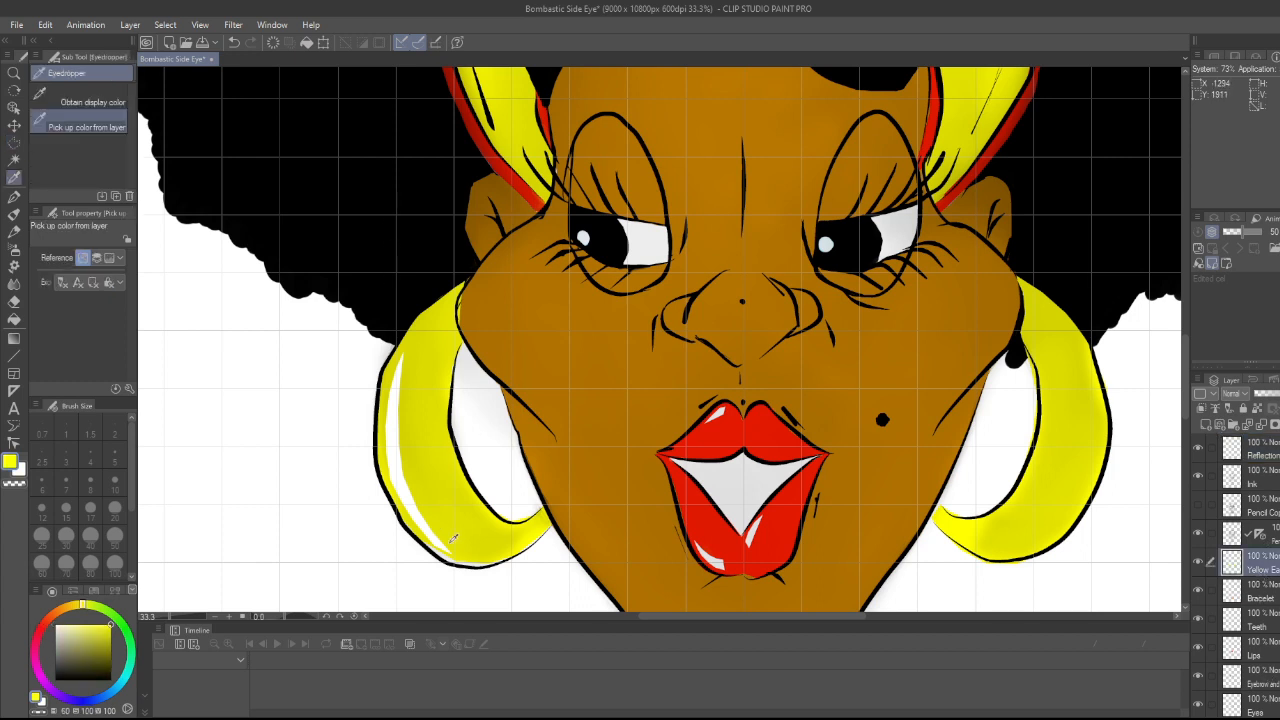
key(b)
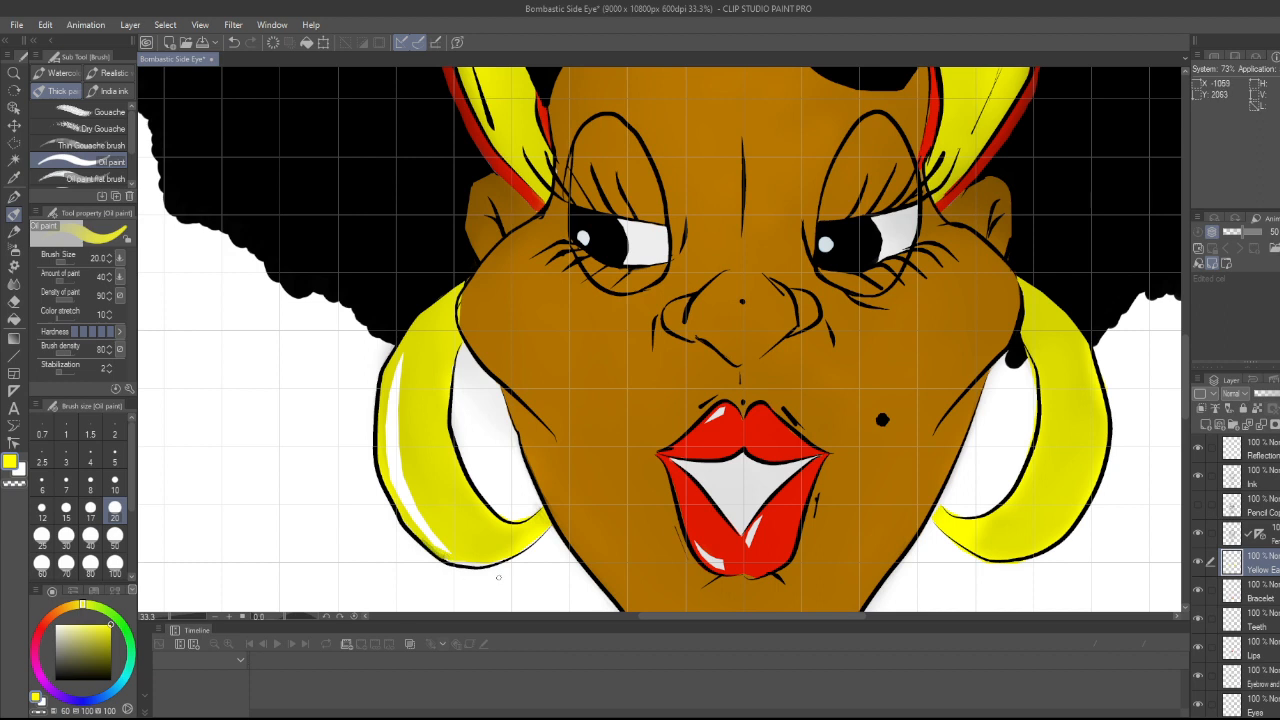
key(ctrl+z)
key(ctrl+y)
scroll(502, 530, up, 1)
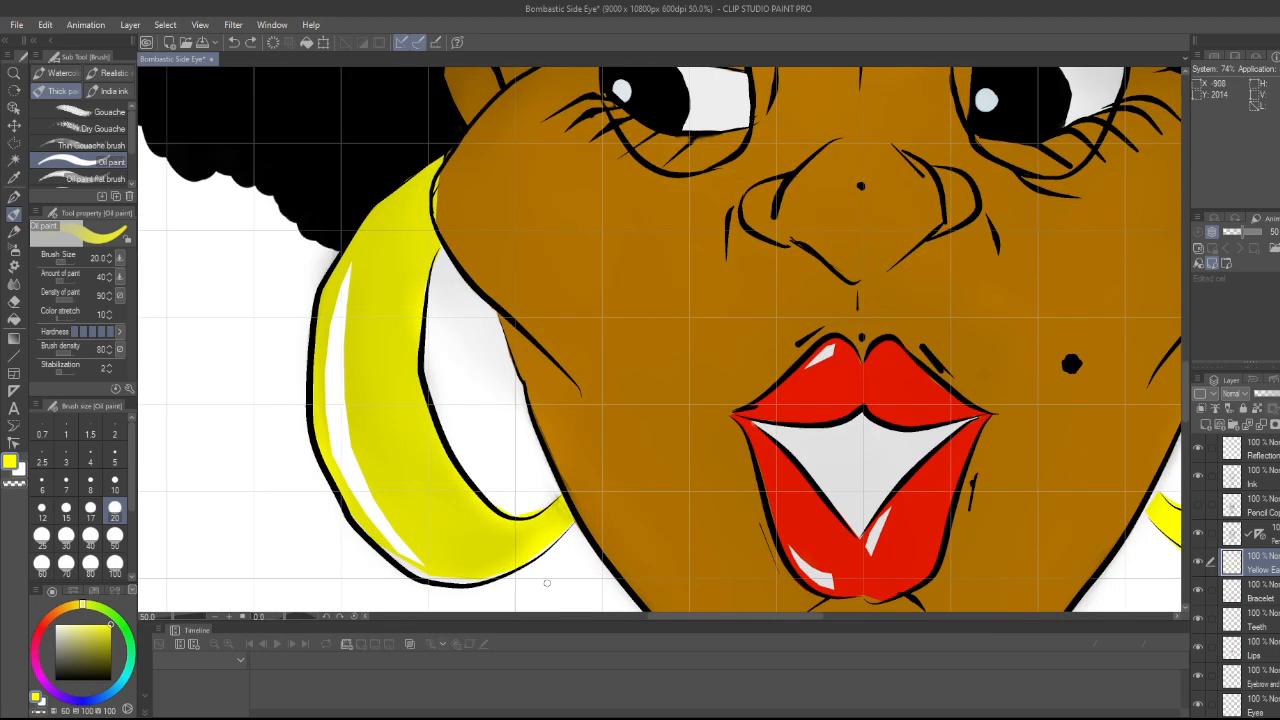
- Enclose the unpainted gap along the left-hand earring's bottom edge with a Polyline selection, fill it with yellow, and deselect
key(m)
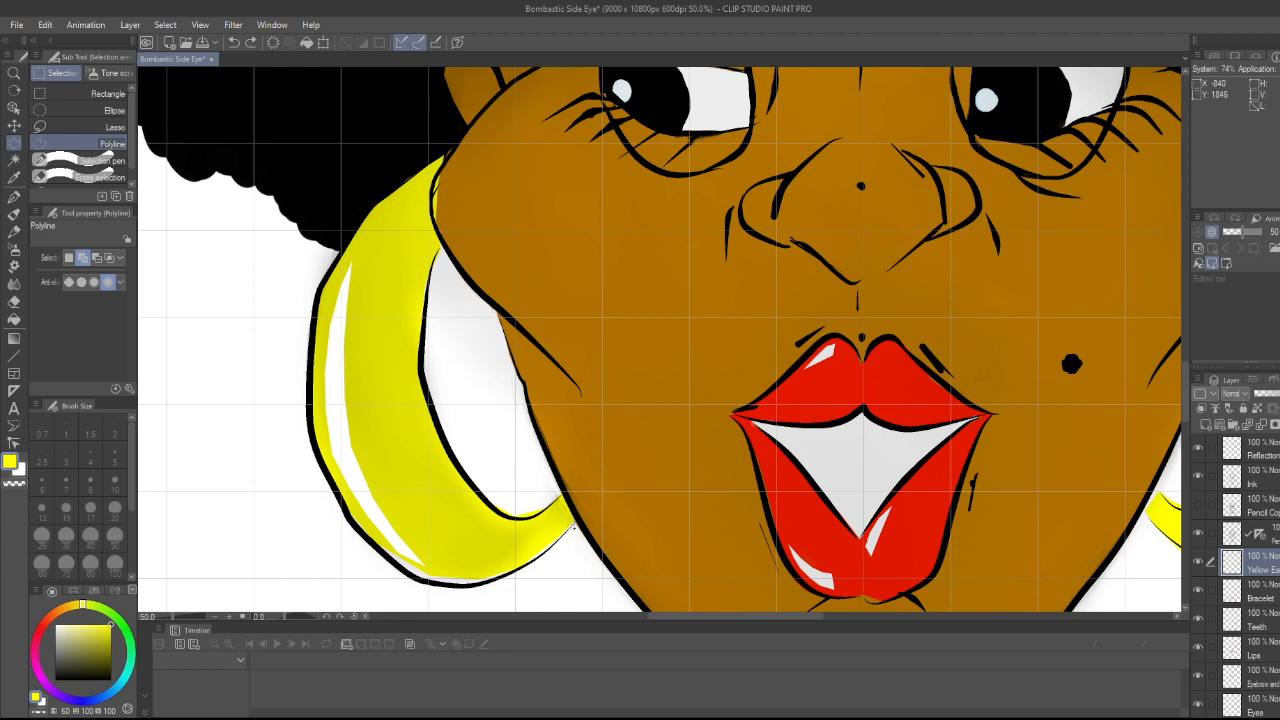
click(560, 538)
click(541, 553)
click(519, 565)
click(491, 580)
click(461, 586)
click(443, 584)
click(436, 582)
click(421, 579)
click(403, 567)
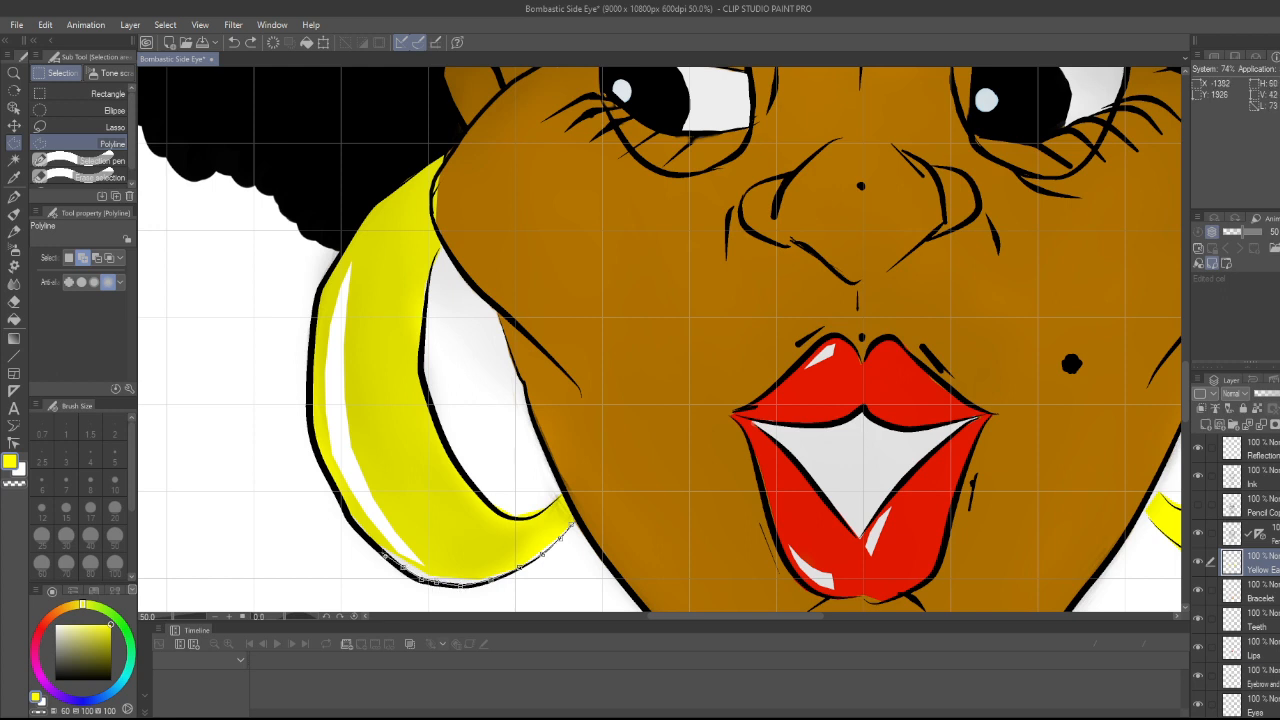
click(382, 552)
click(353, 521)
click(568, 526)
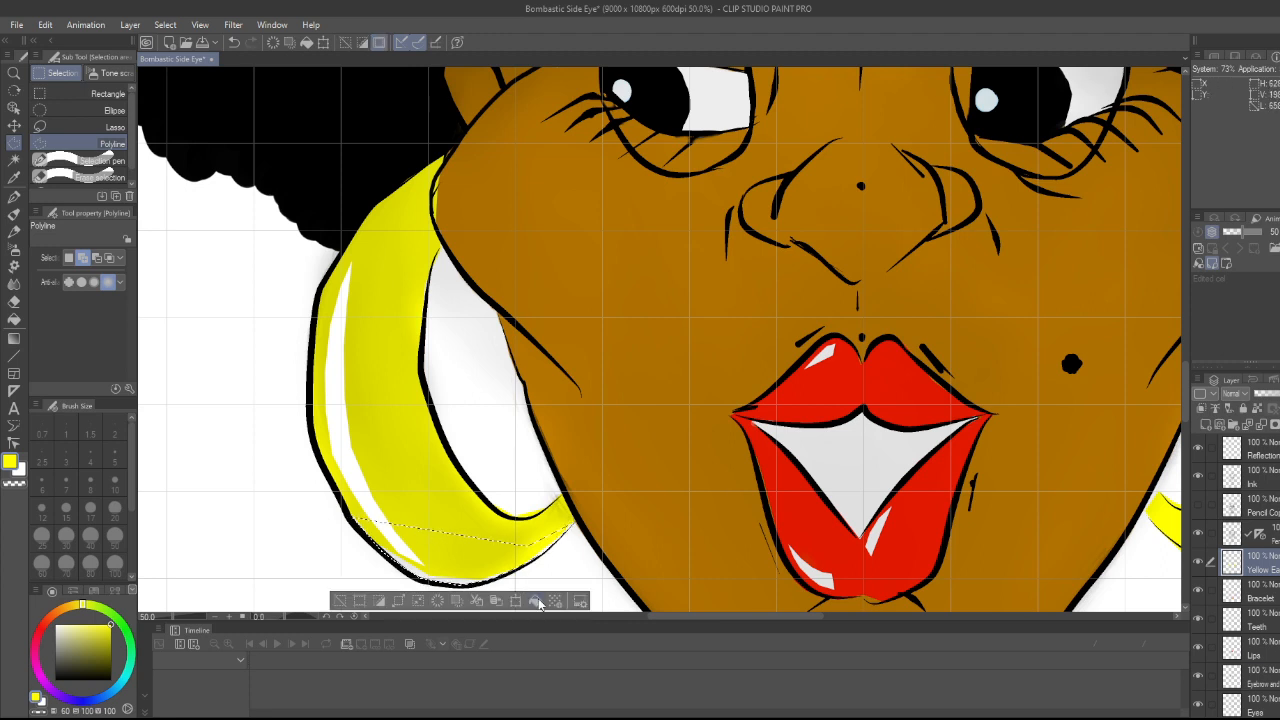
click(345, 601)
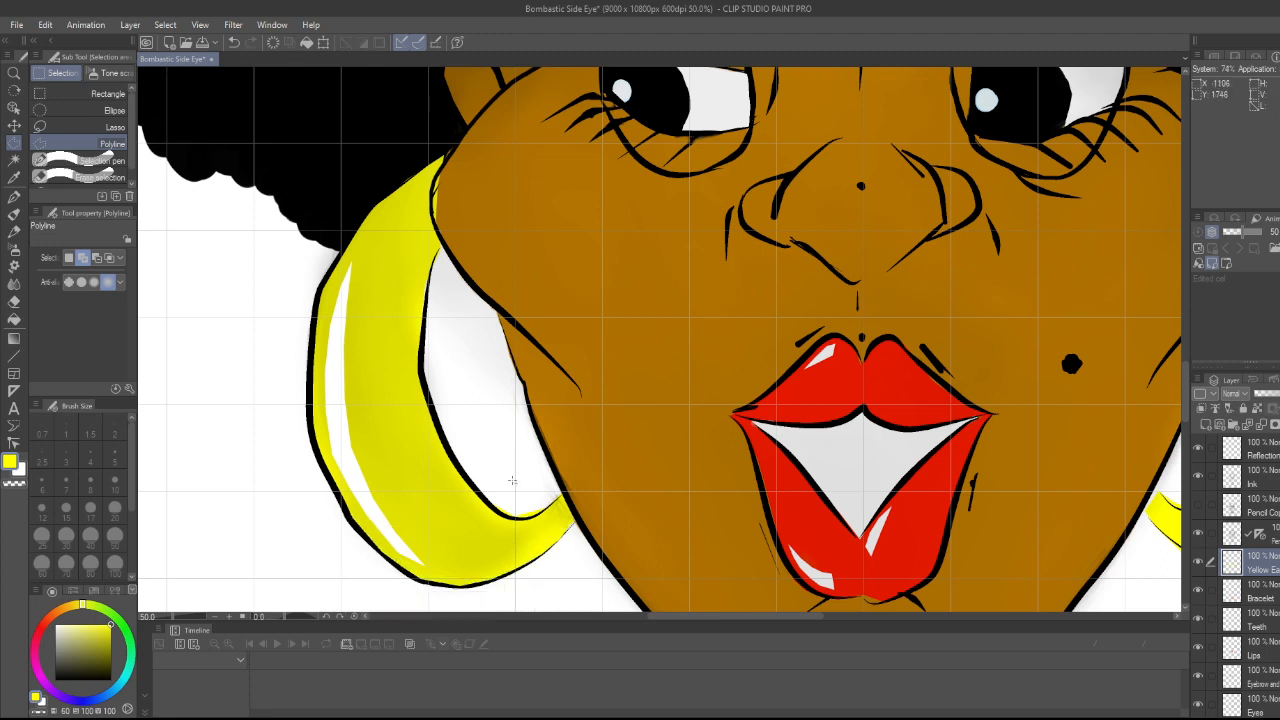
- Check the right-hand earring and make the Reflection layer the active layer
scroll(930, 512, down, 4)
scroll(930, 512, up, 2)
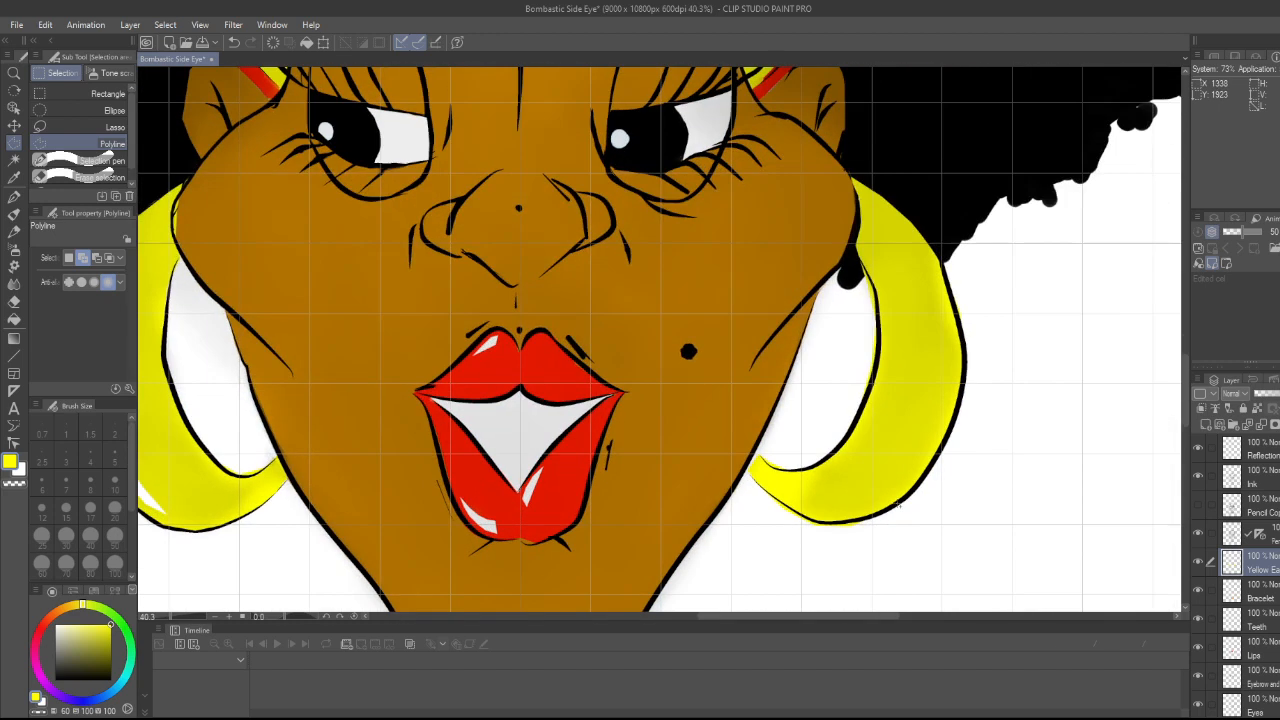
scroll(898, 507, down, 3)
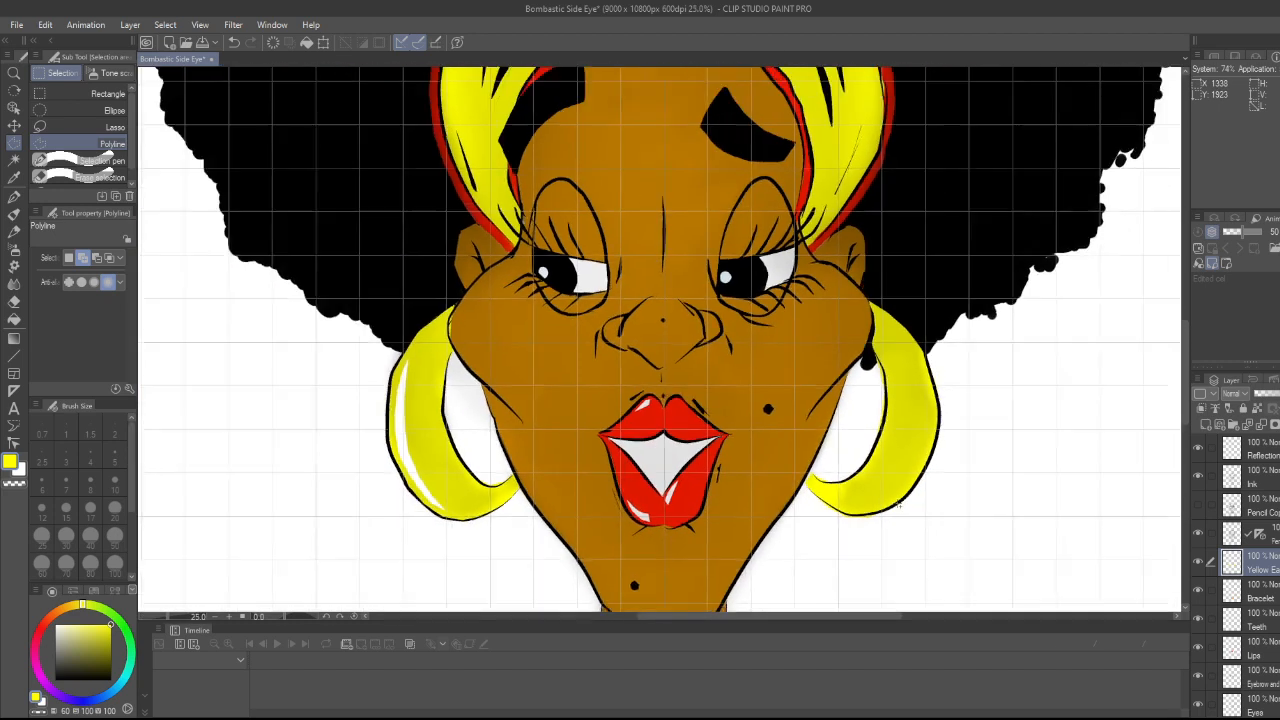
scroll(898, 507, up, 1)
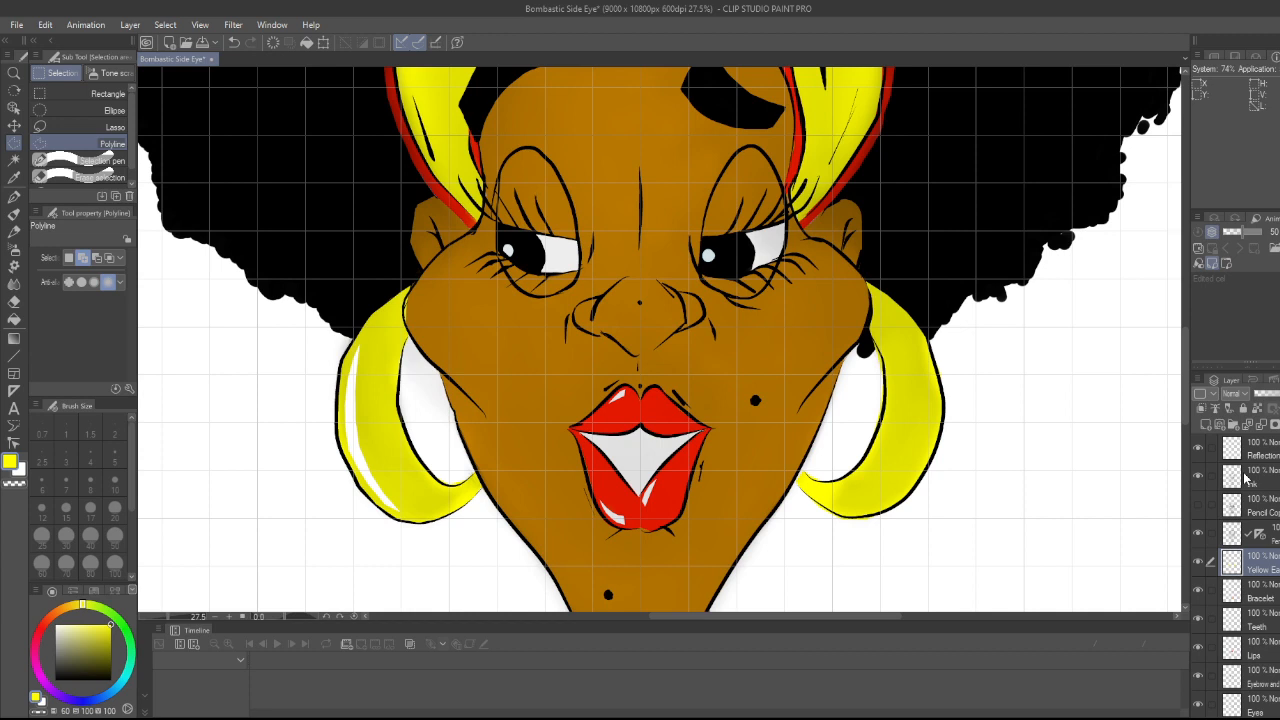
click(1260, 452)
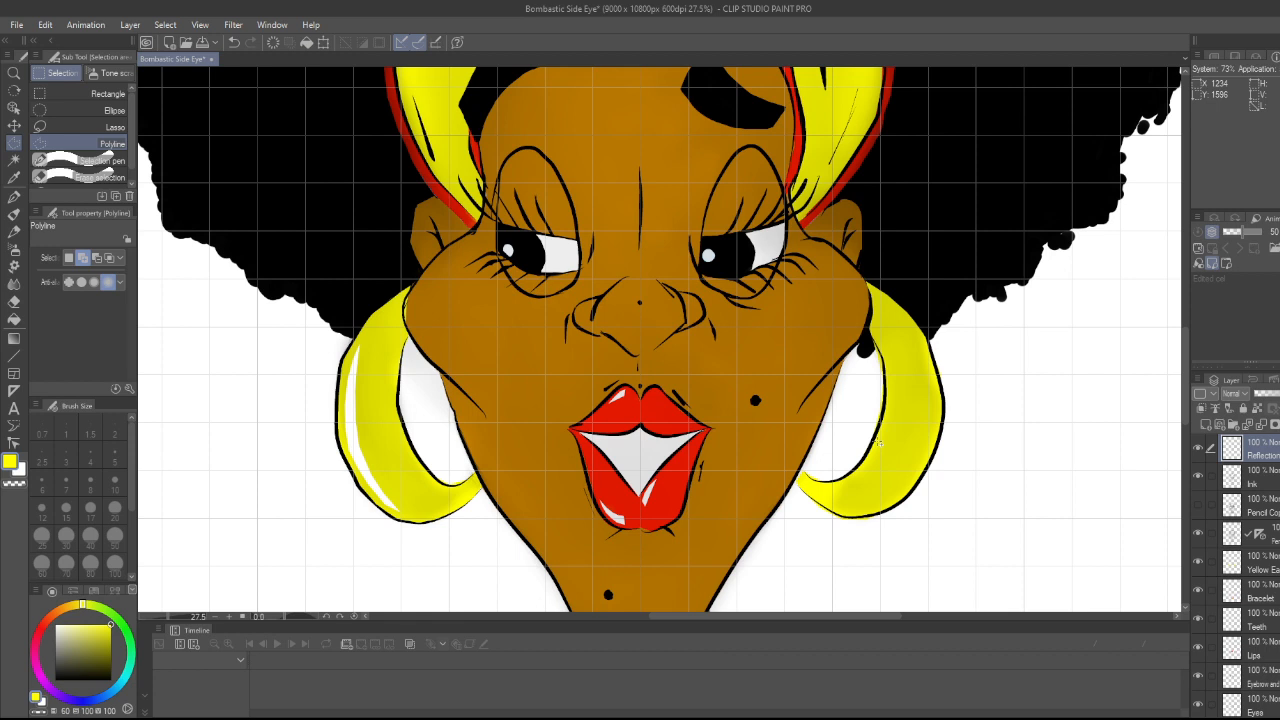
key(b)
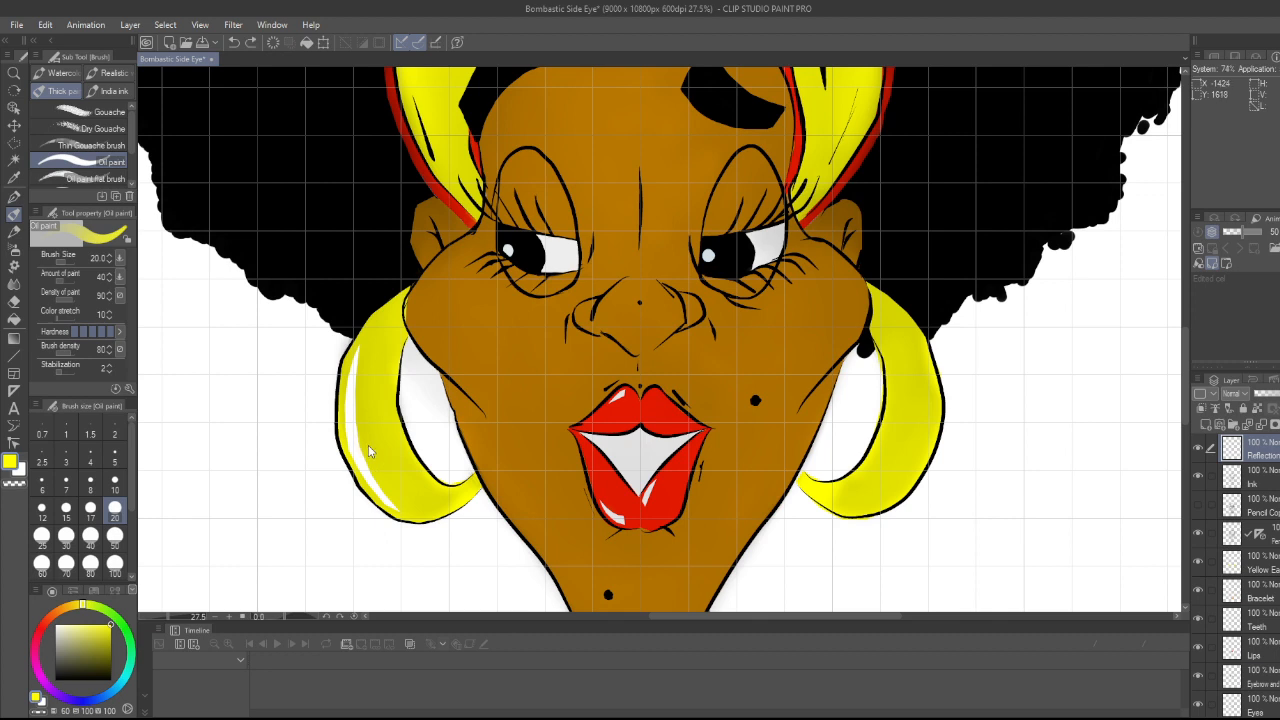
key(ctrl+z)
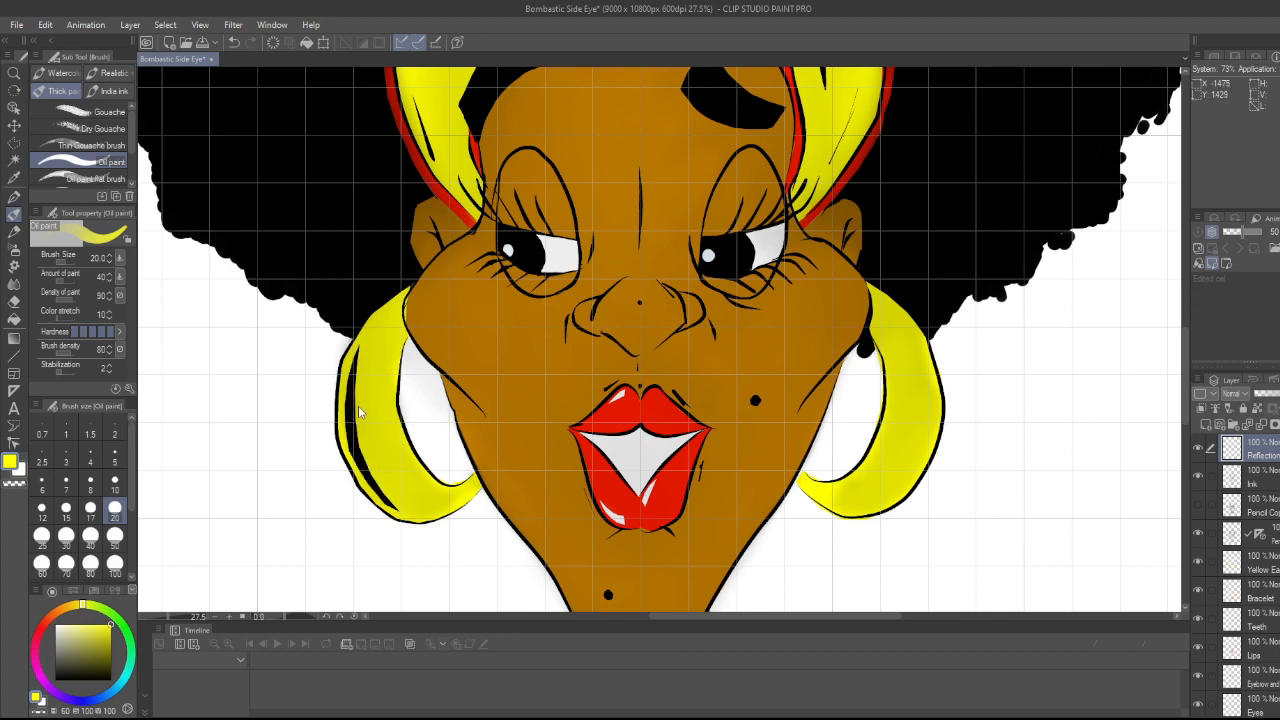
key(ctrl+y)
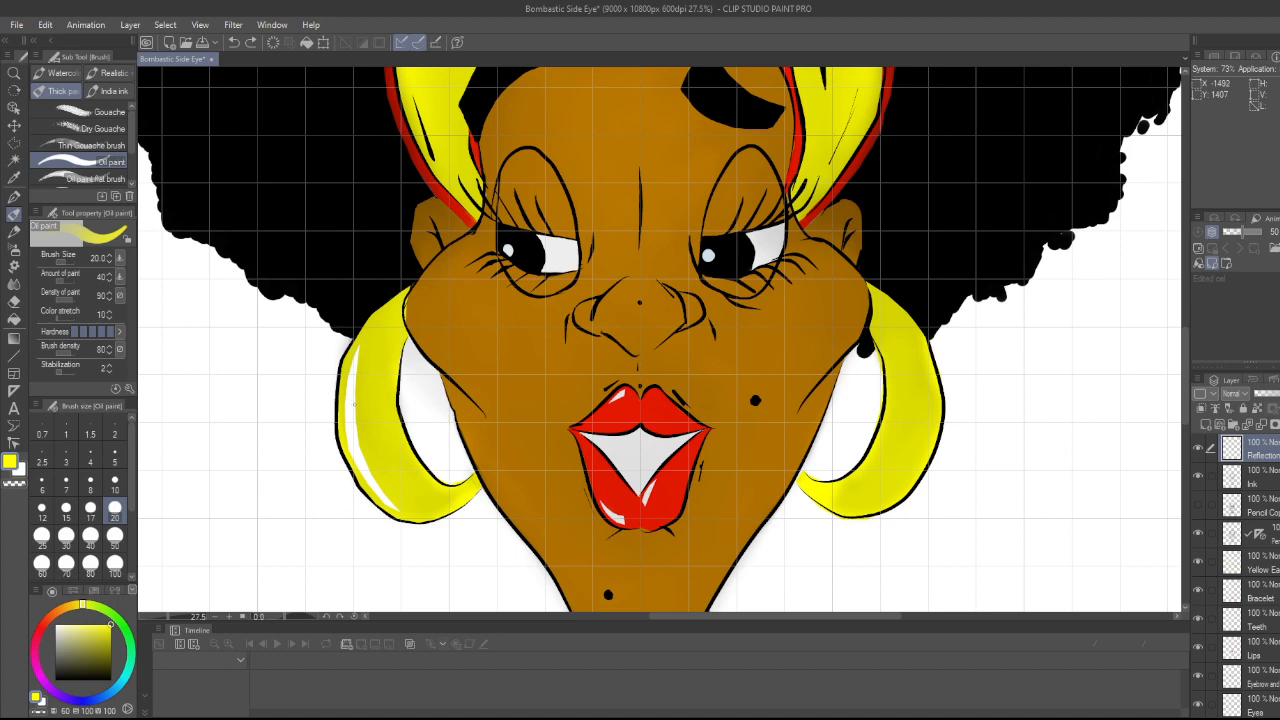
key(ctrl+z)
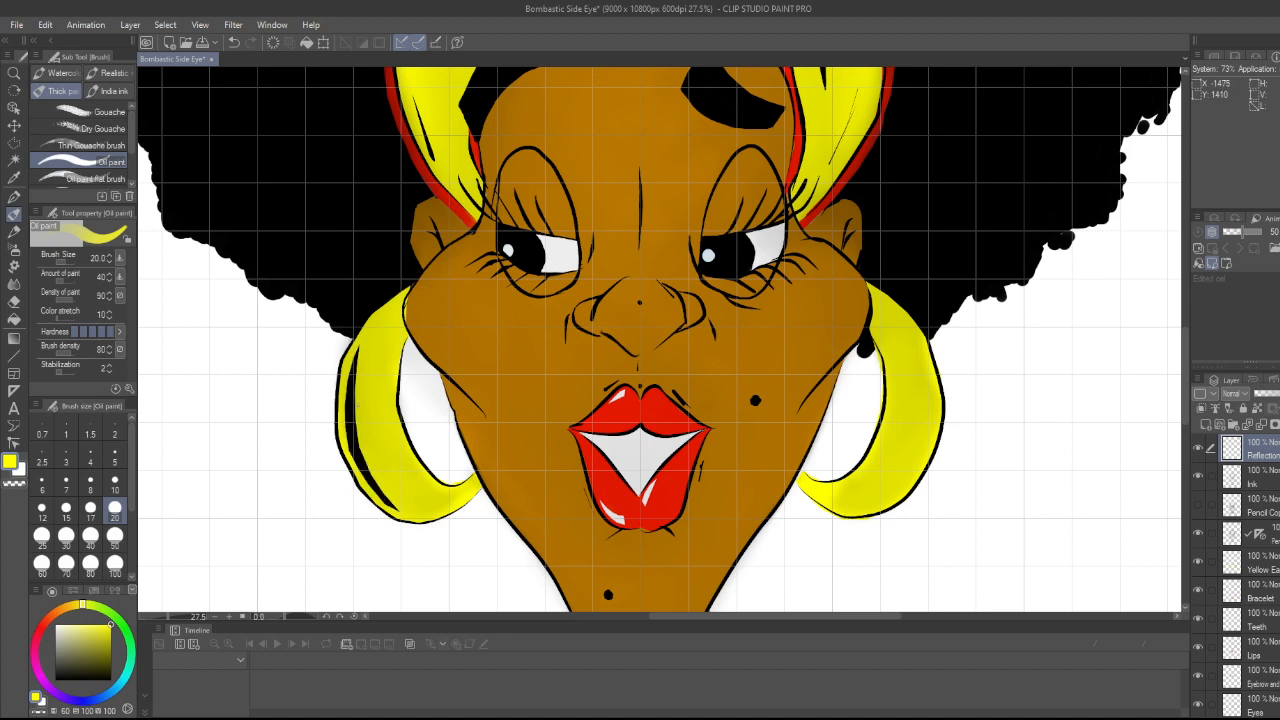
key(ctrl+y)
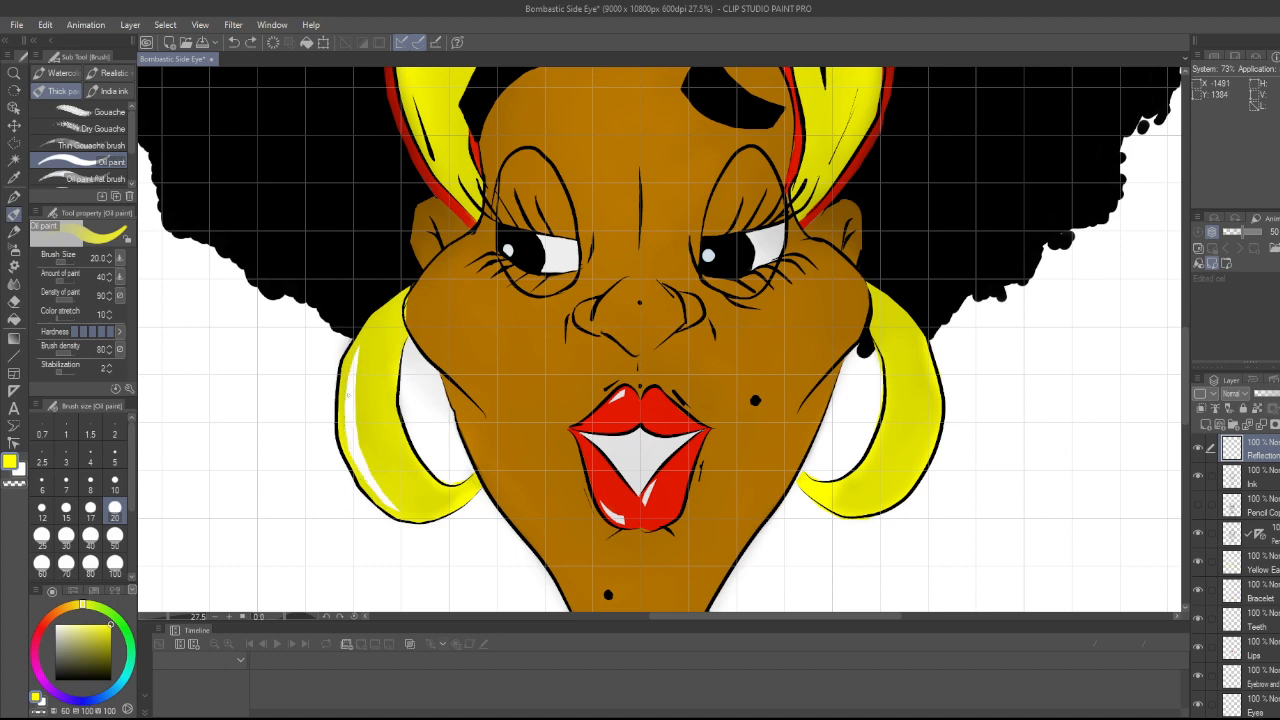
- Sample white from the left-hand earring's highlight as the drawing color and return to the Polyline selection tool
click(14, 178)
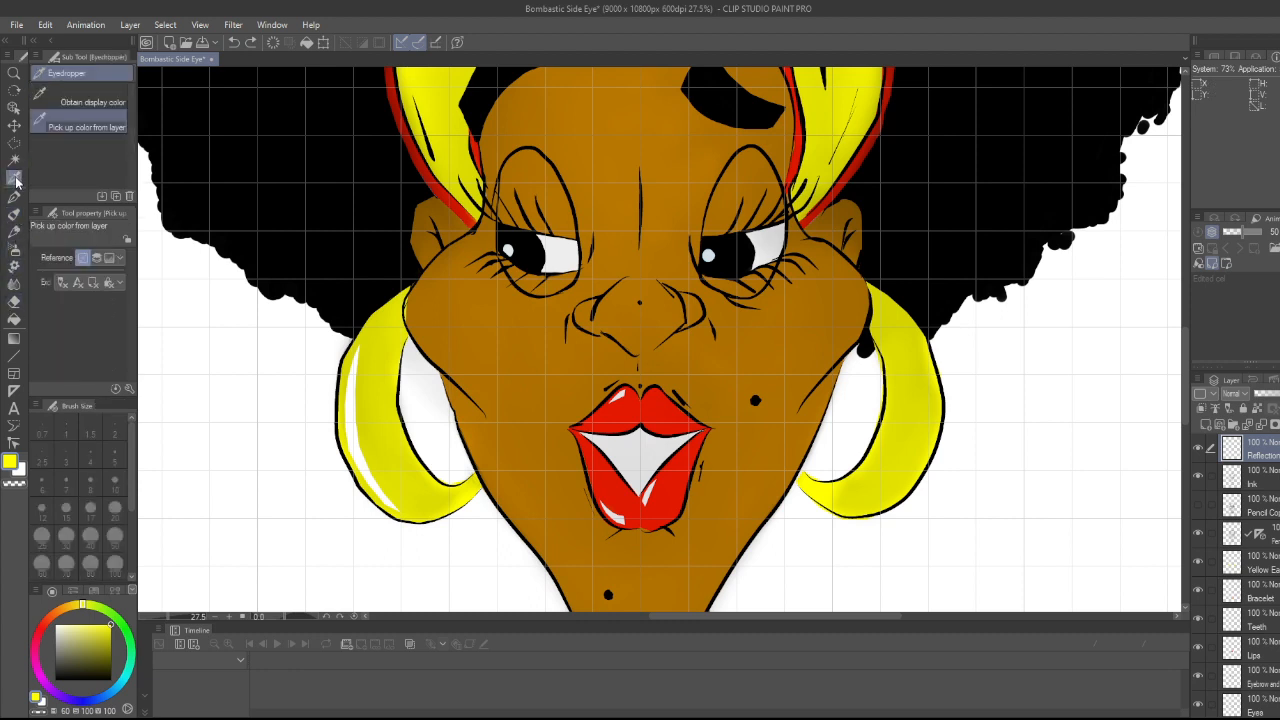
click(354, 407)
key(b)
key(b)
key(b)
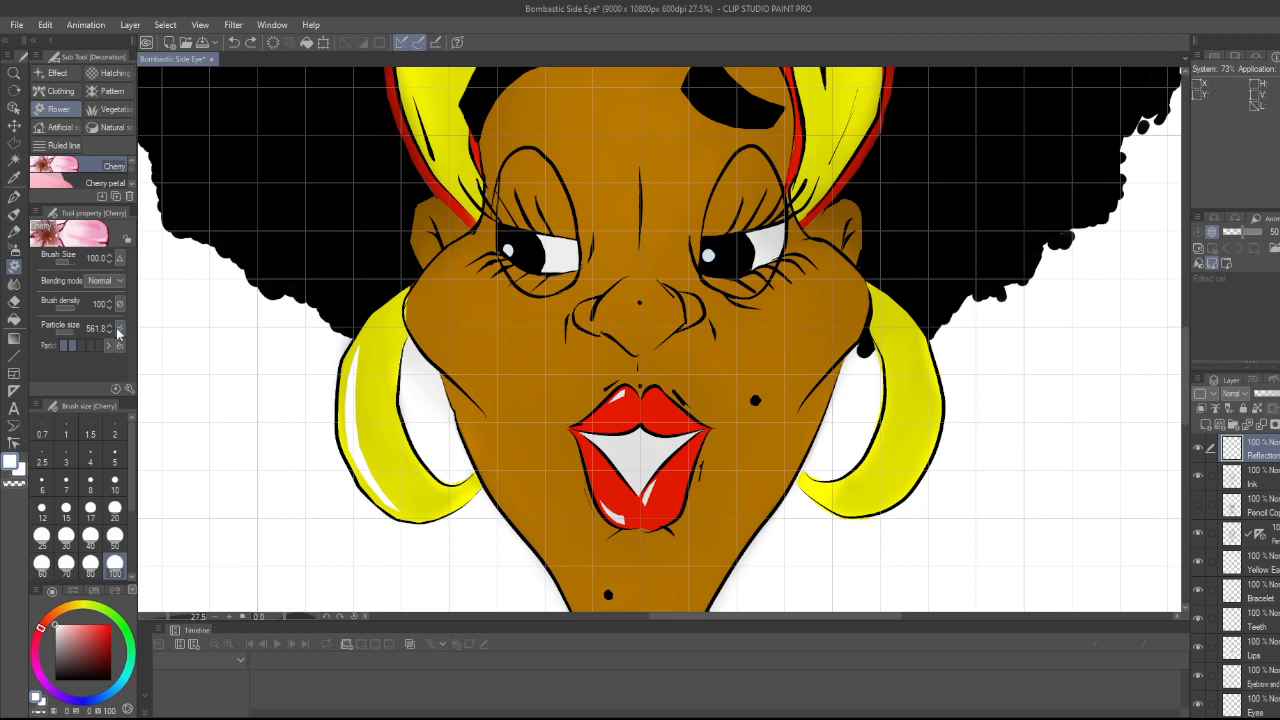
click(14, 216)
click(15, 220)
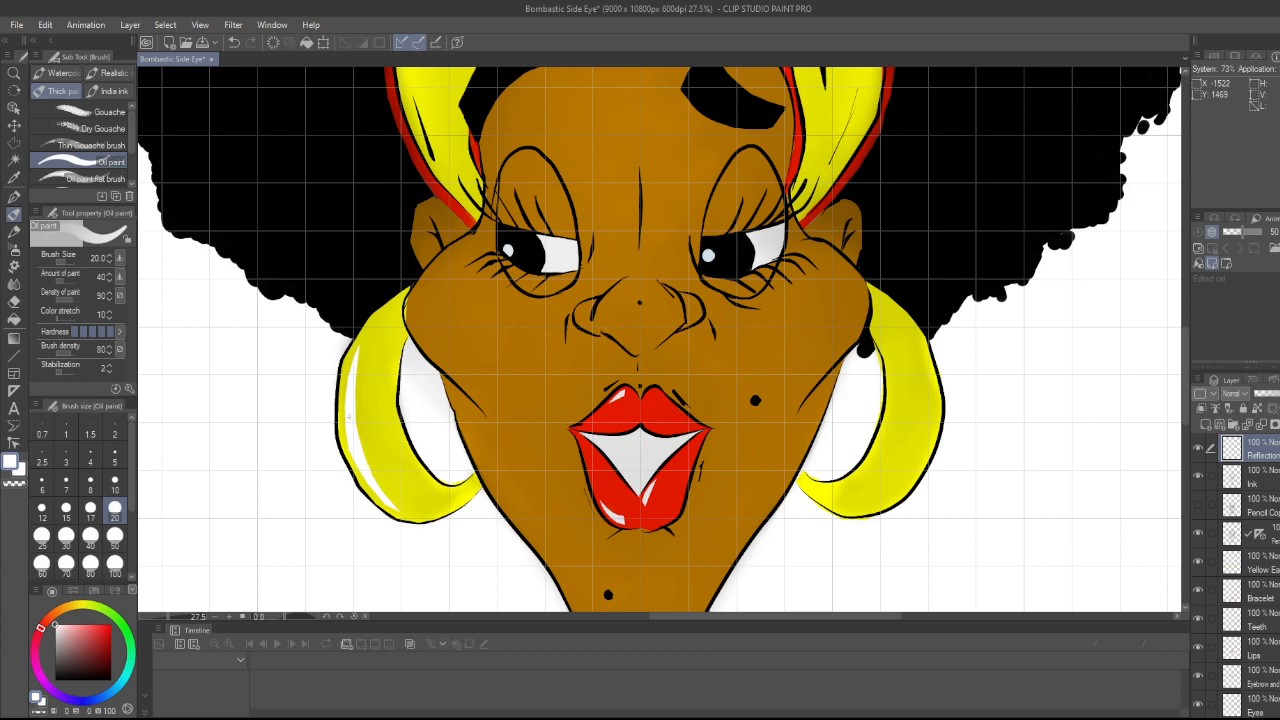
key(m)
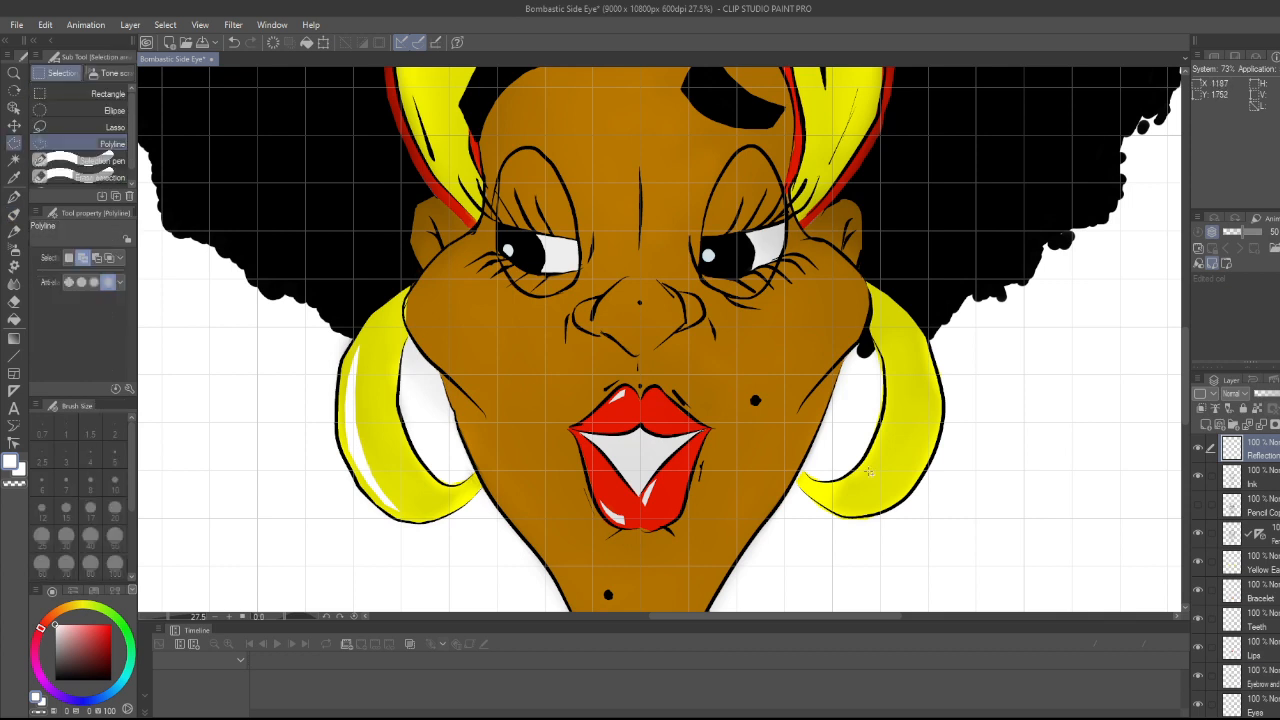
- Outline a thin curved highlight along the right-hand earring's outer edge with a Polyline selection, fill it with white, and deselect
click(893, 490)
click(909, 471)
click(916, 451)
click(921, 445)
click(928, 421)
click(929, 398)
click(925, 357)
click(930, 443)
click(918, 472)
click(909, 487)
click(881, 500)
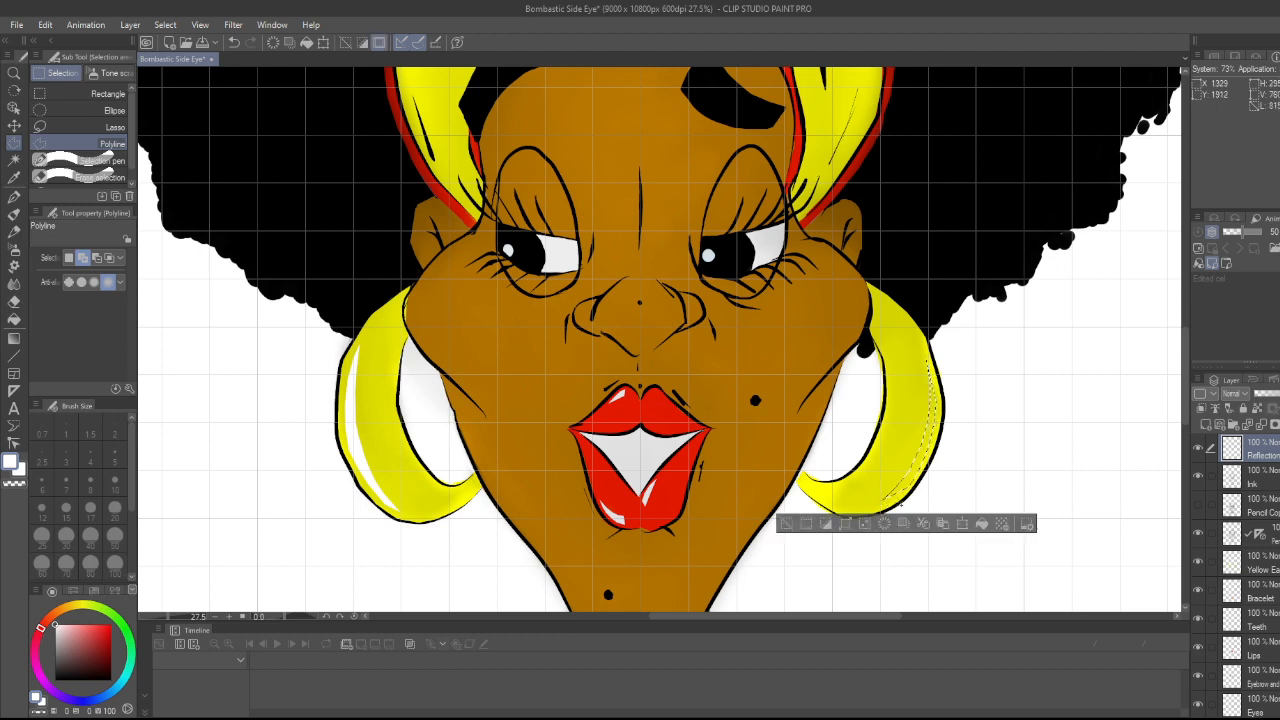
click(787, 524)
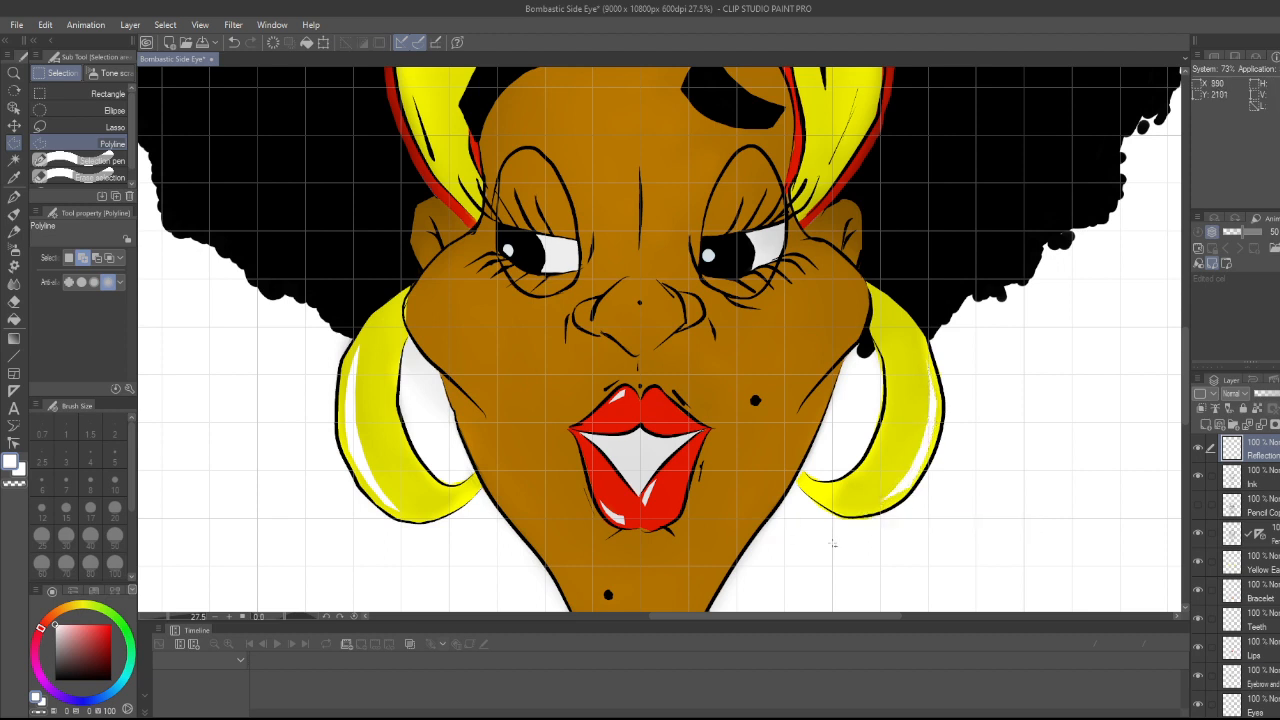
- Examine the highlights on the face, lips and earrings up close and across the whole portrait
key(b)
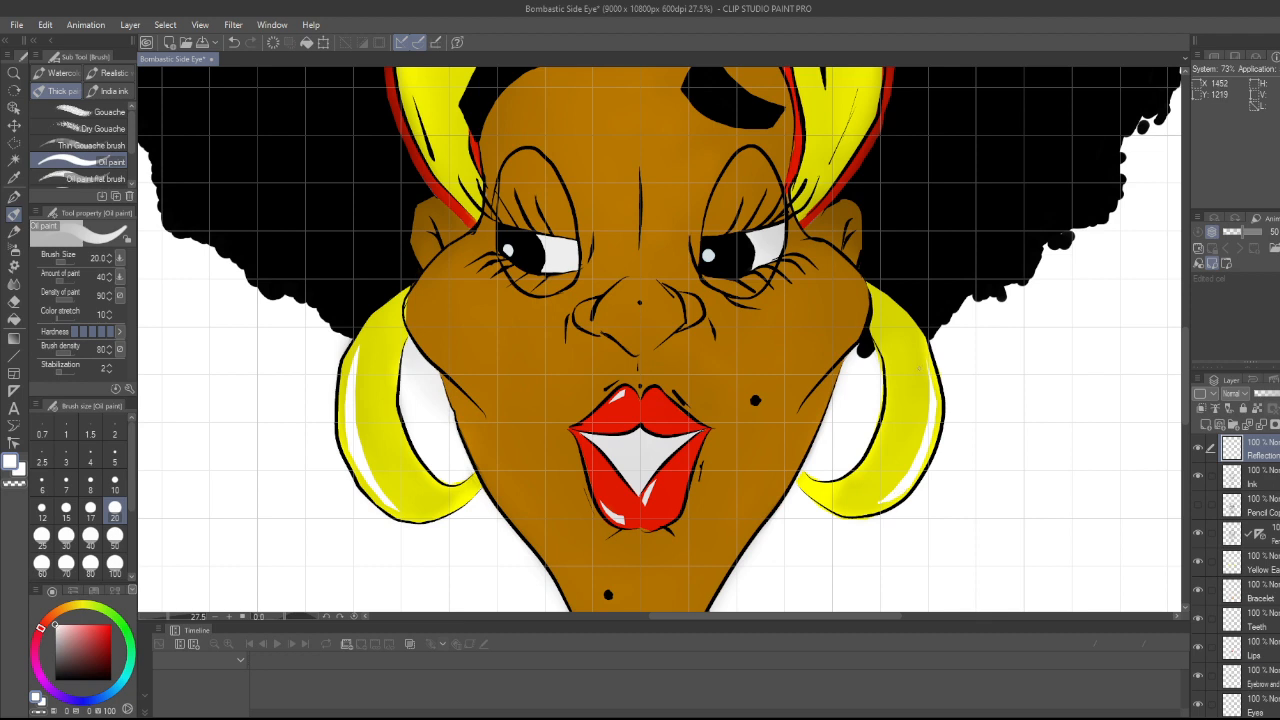
scroll(870, 389, down, 4)
scroll(758, 430, up, 3)
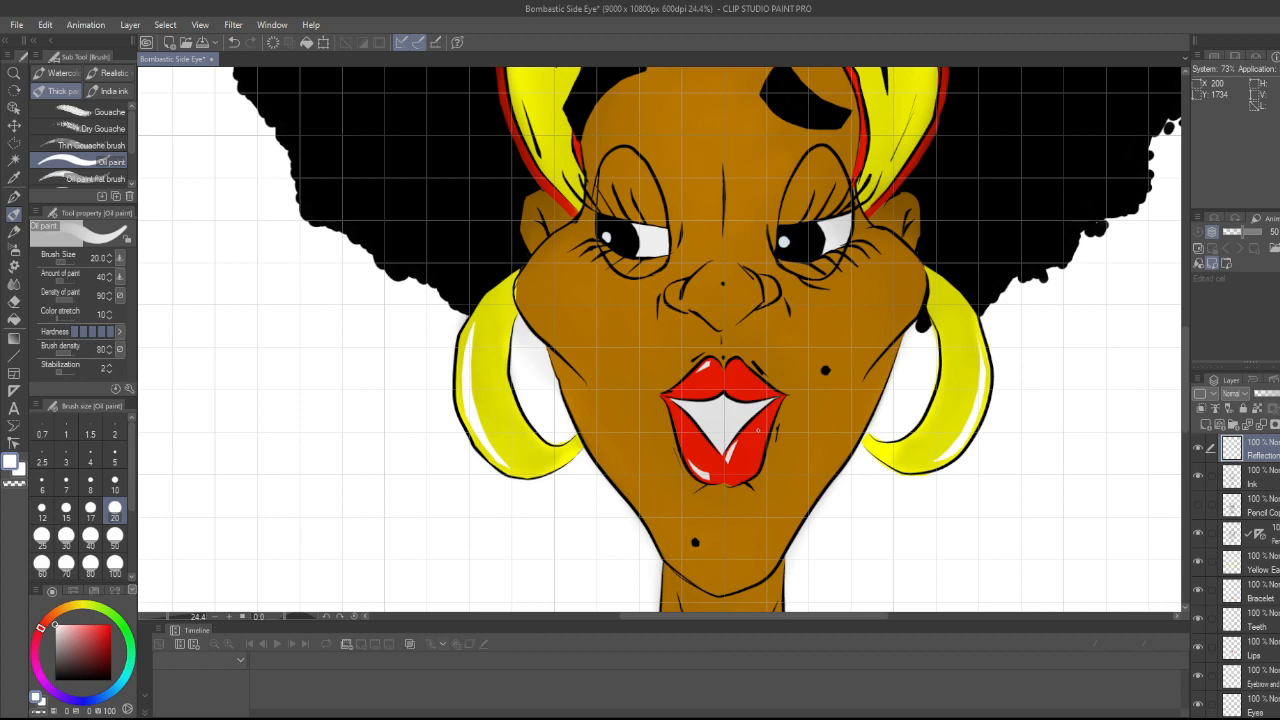
scroll(834, 446, down, 4)
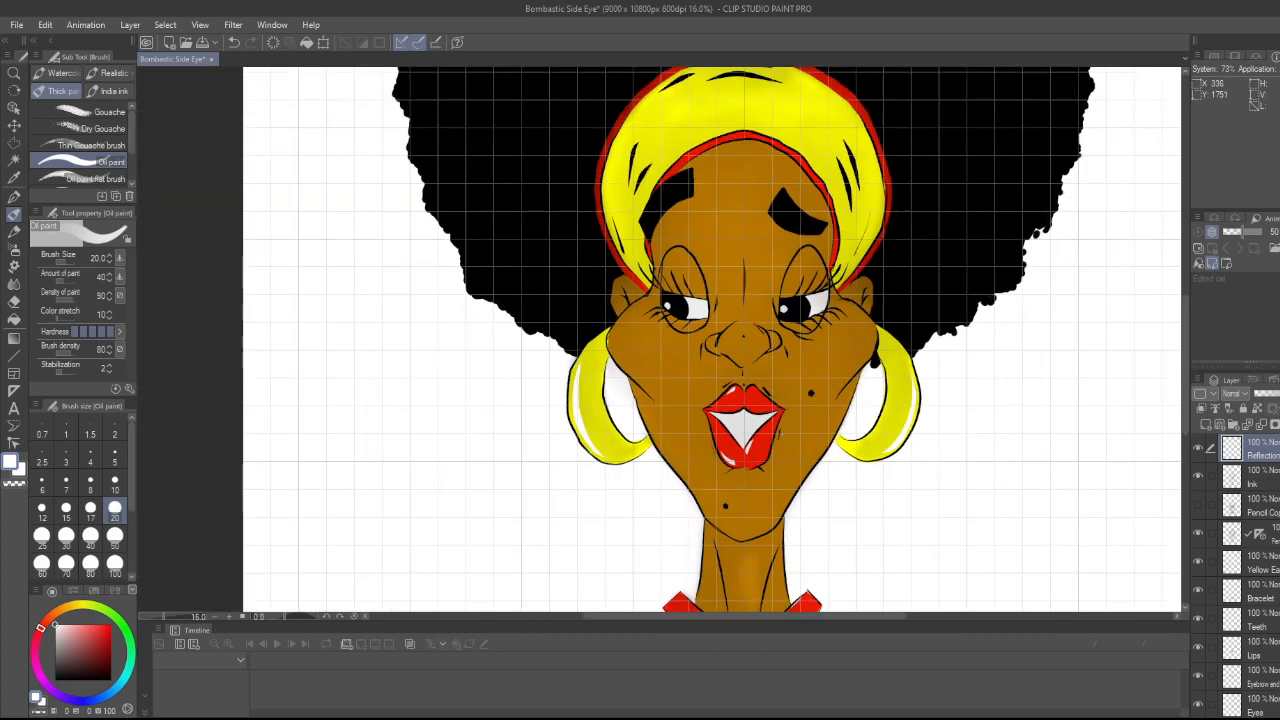
scroll(782, 432, up, 2)
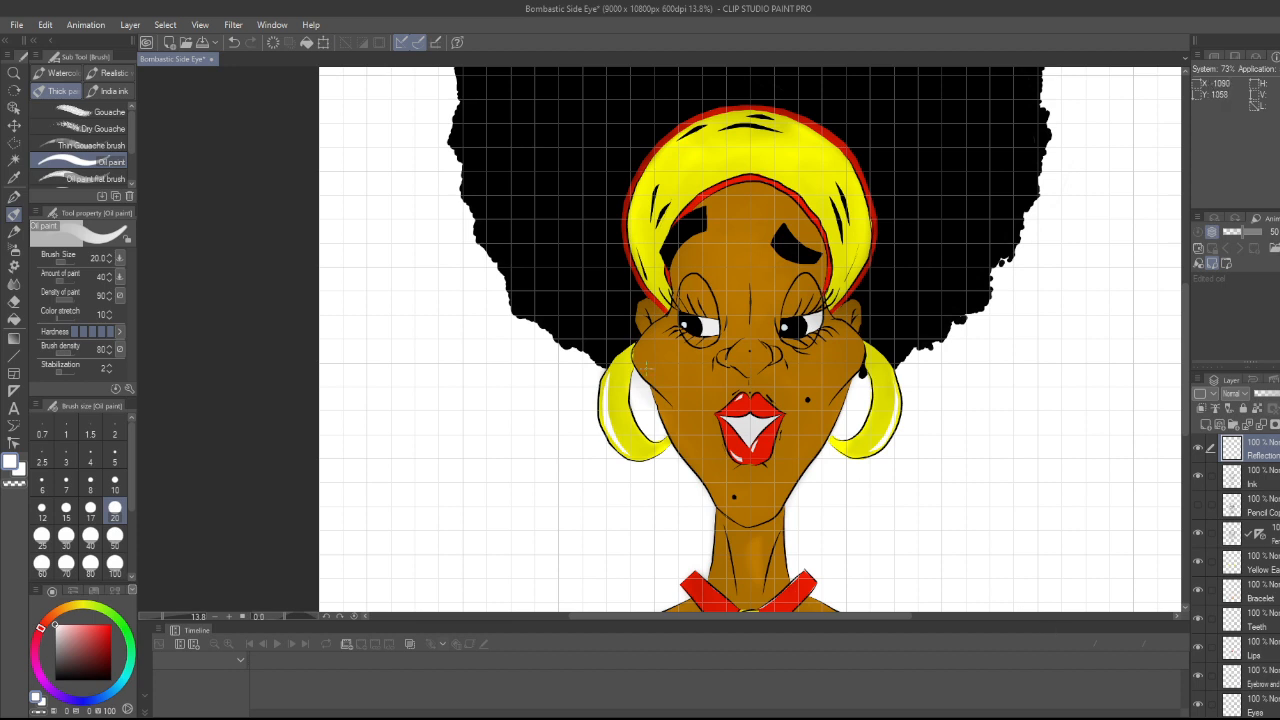
scroll(645, 370, up, 2)
scroll(672, 367, up, 1)
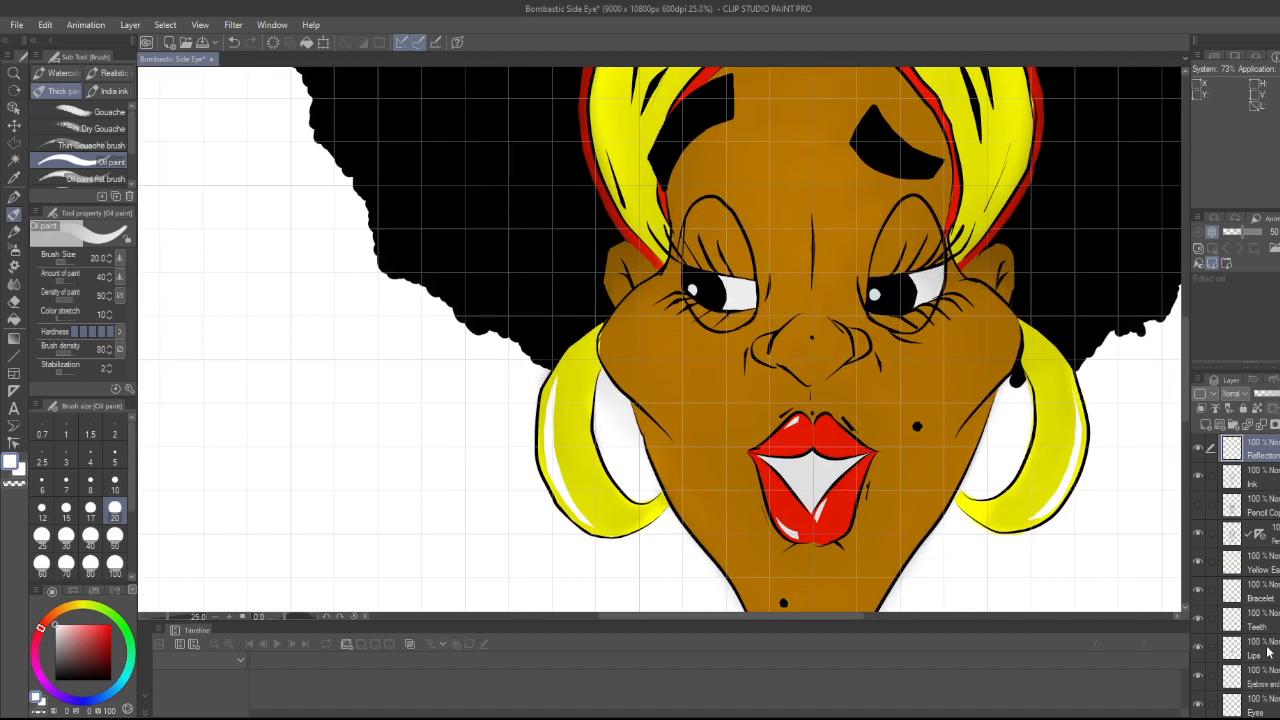
click(1268, 572)
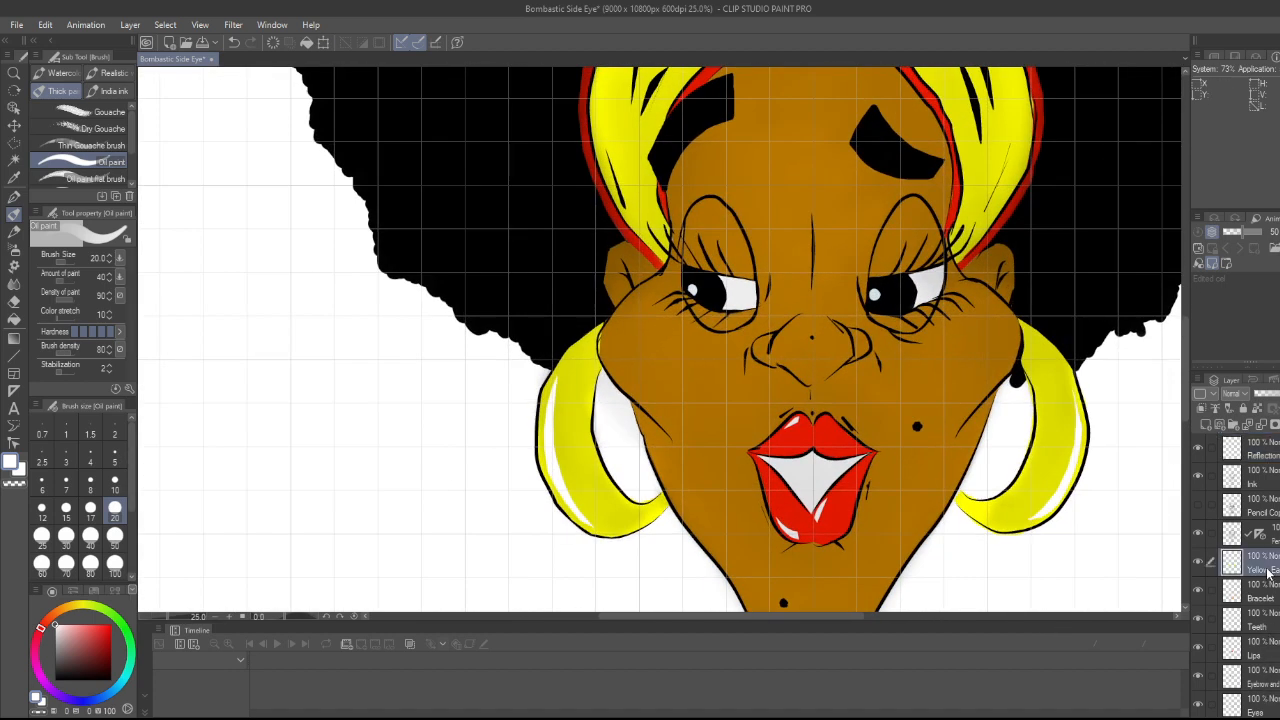
key(e)
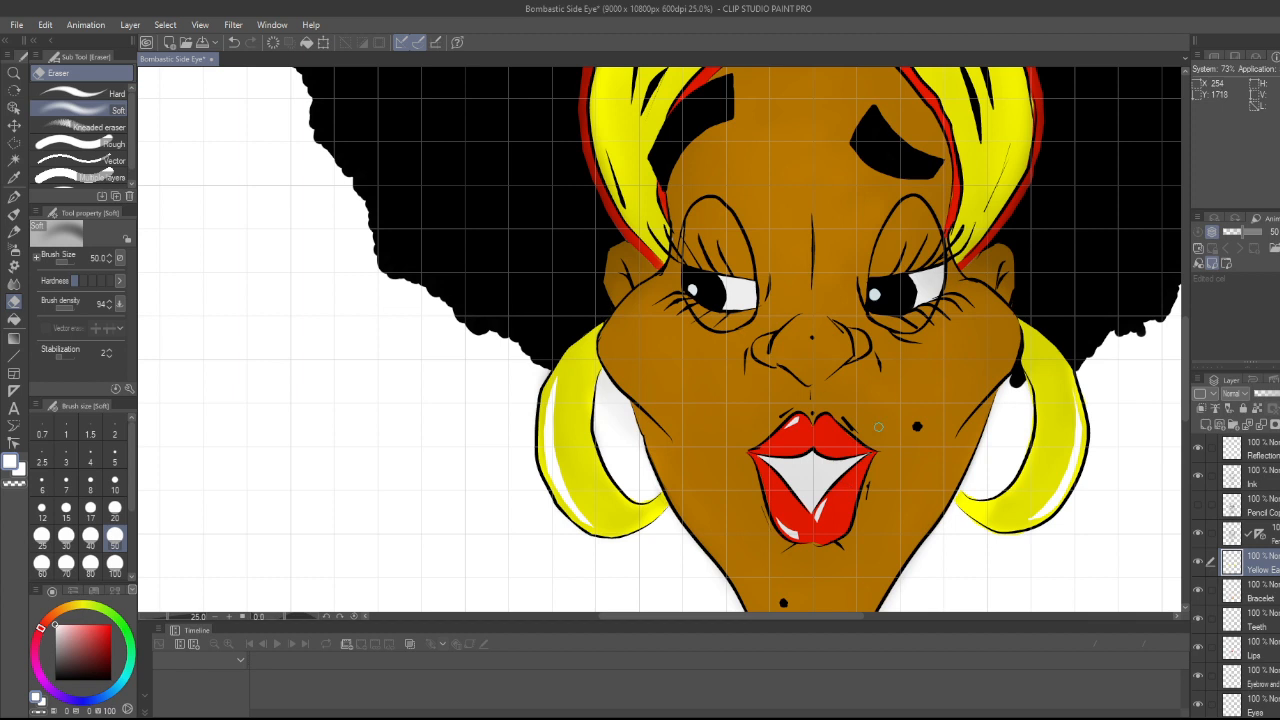
scroll(888, 395, down, 3)
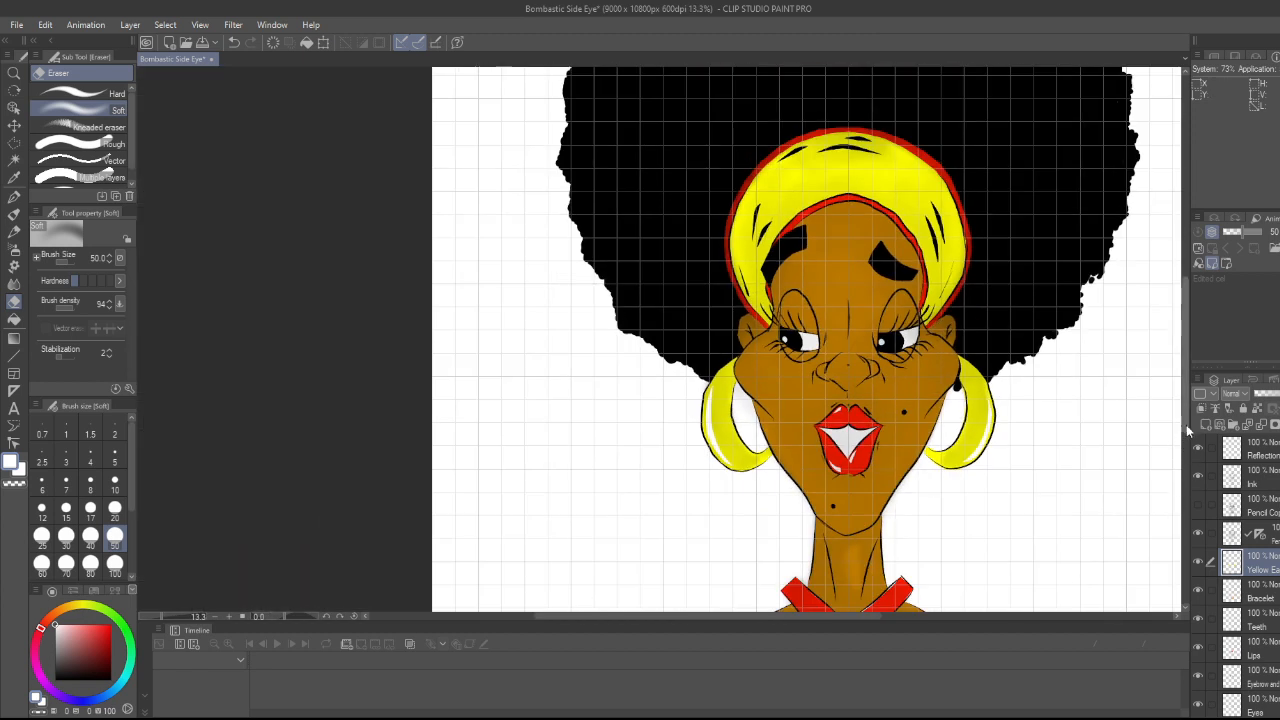
drag(866, 626, 940, 612)
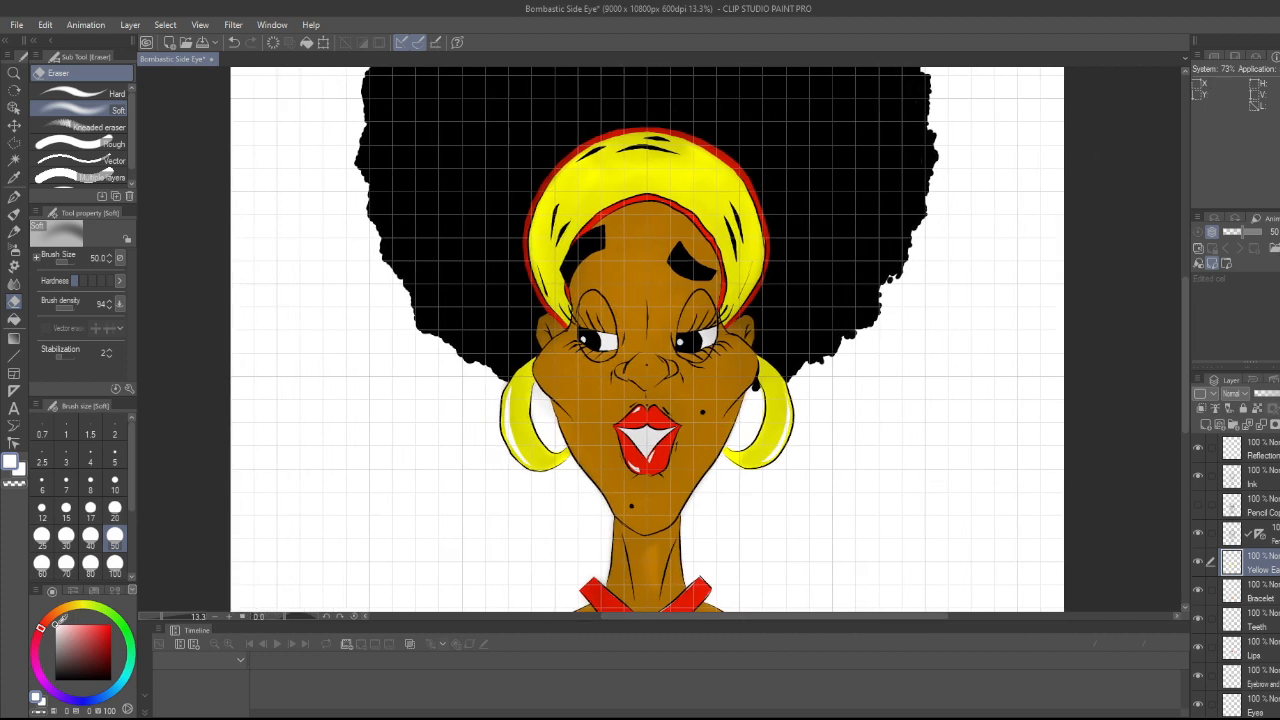
- Try a curved white highlight on the forehead between the eyebrows, using a filled Polyline selection on the yellow earrings layer
key(m)
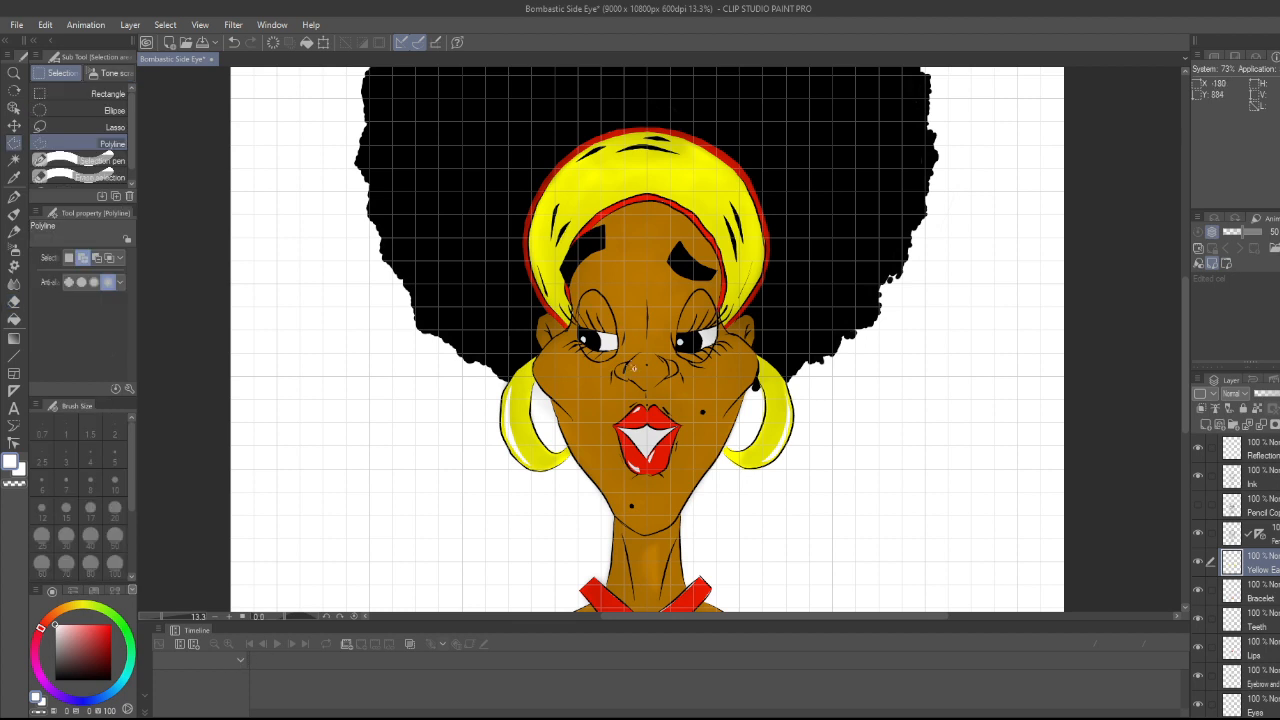
click(646, 341)
click(643, 314)
click(619, 280)
scroll(633, 300, up, 3)
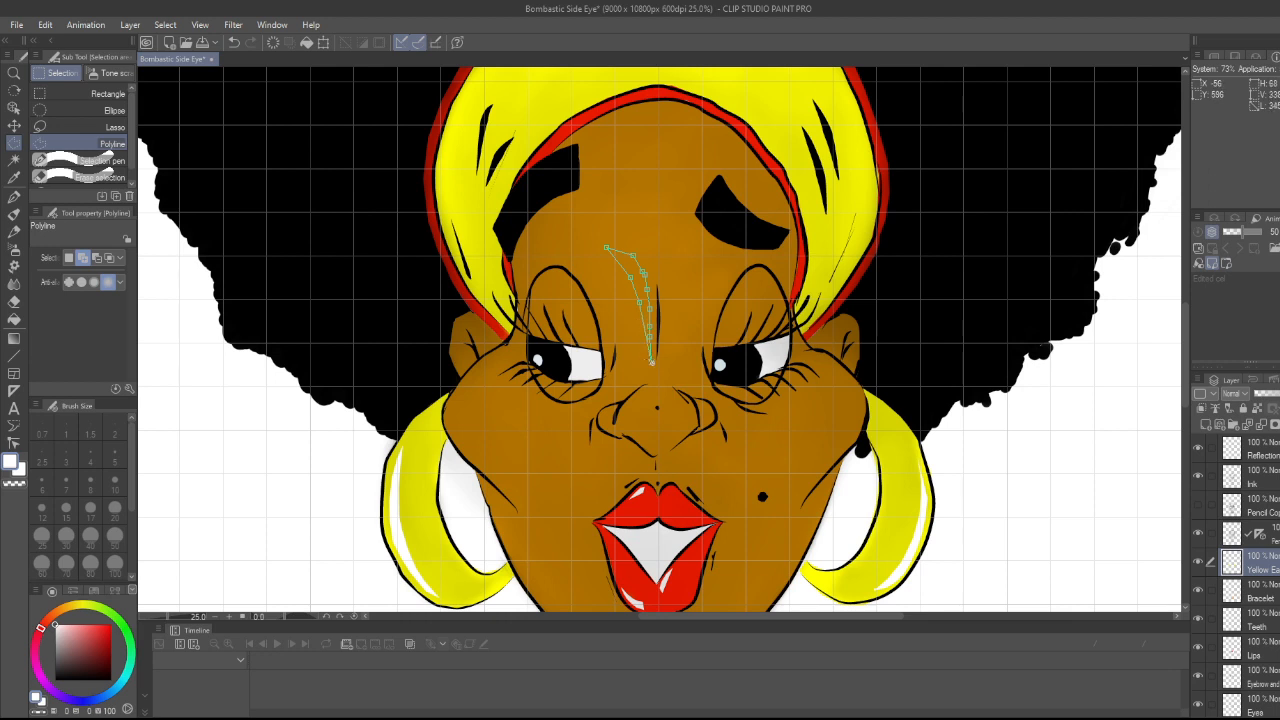
double_click(650, 360)
click(702, 383)
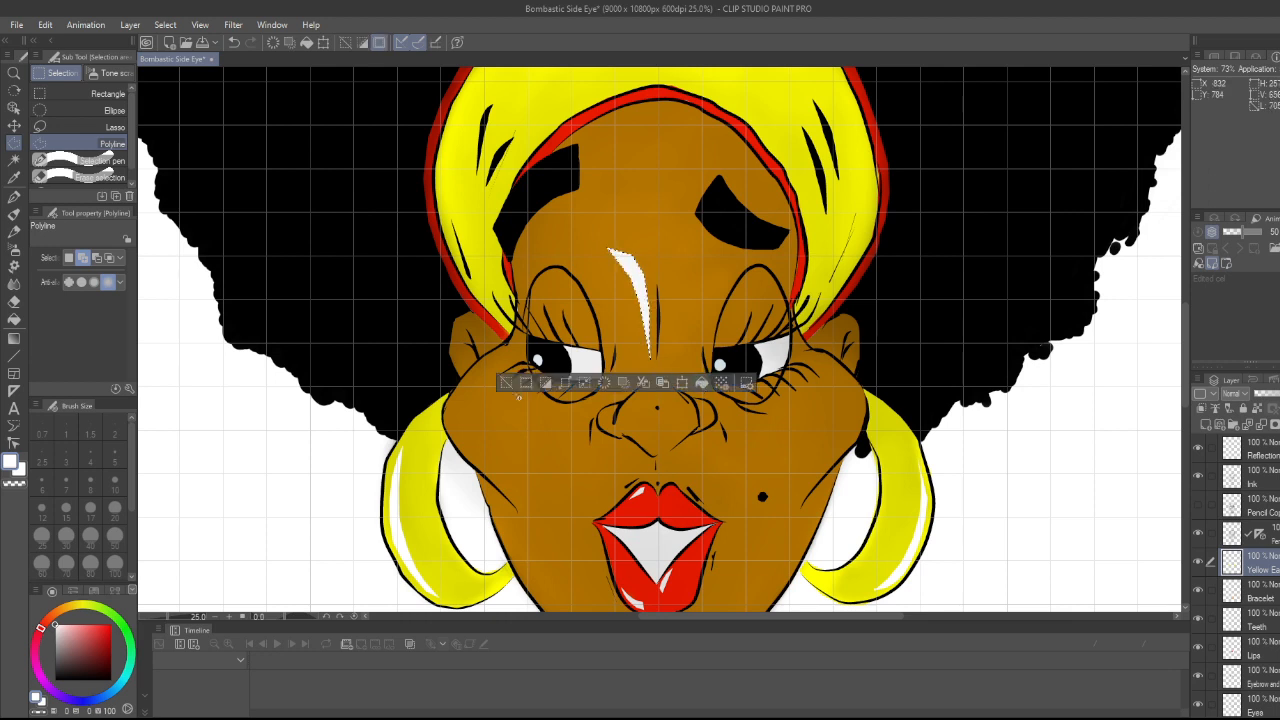
click(505, 383)
scroll(736, 435, down, 2)
scroll(736, 435, down, 3)
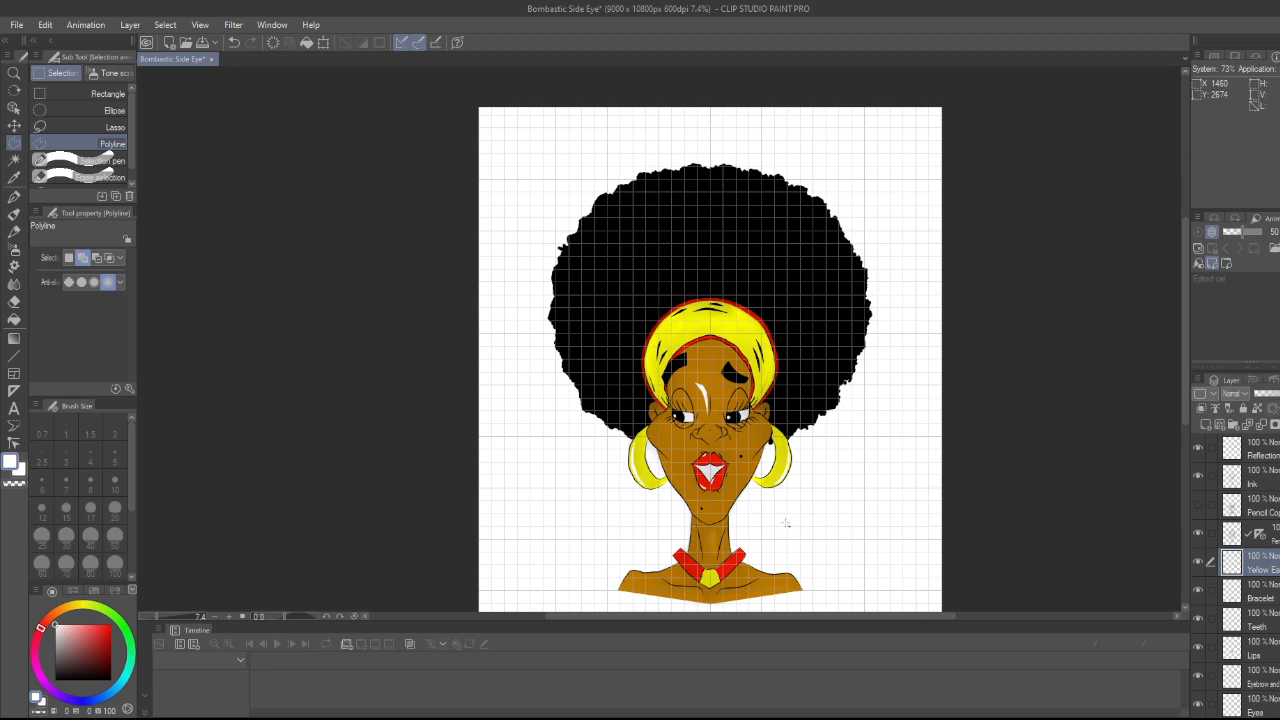
- Undo the white forehead highlight and clear its selection
key(ctrl+z)
key(ctrl+z)
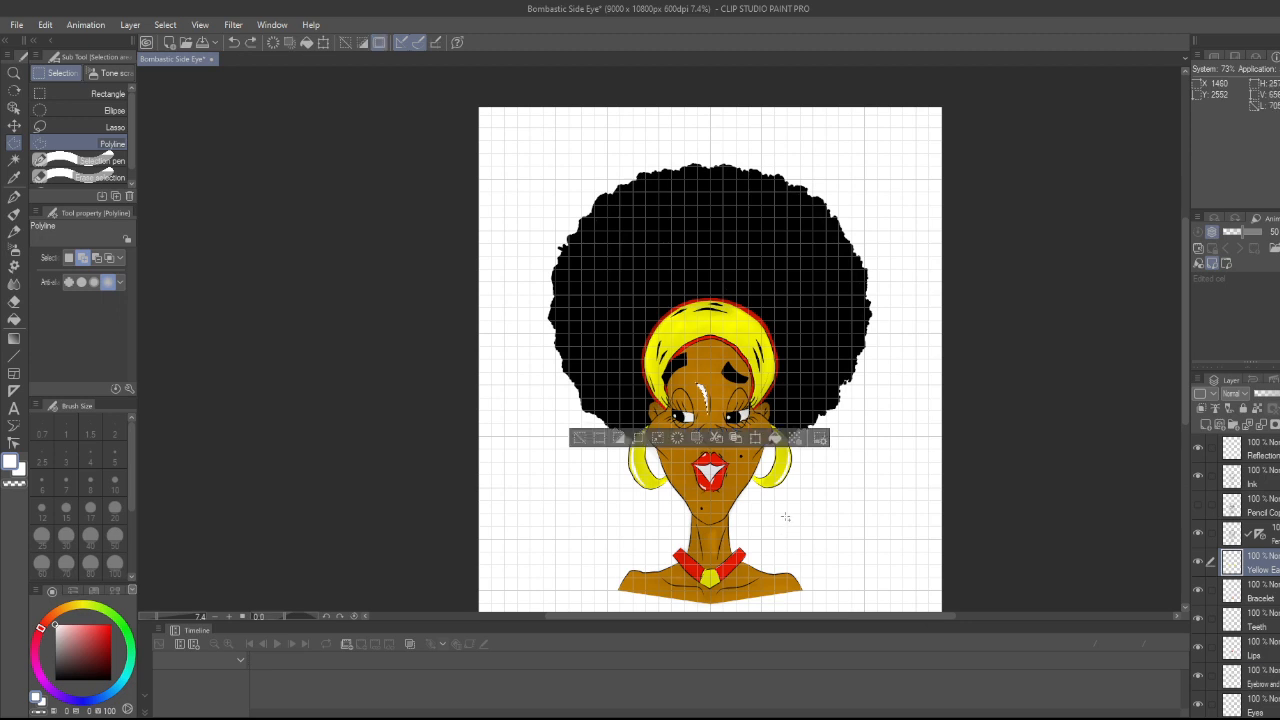
click(576, 440)
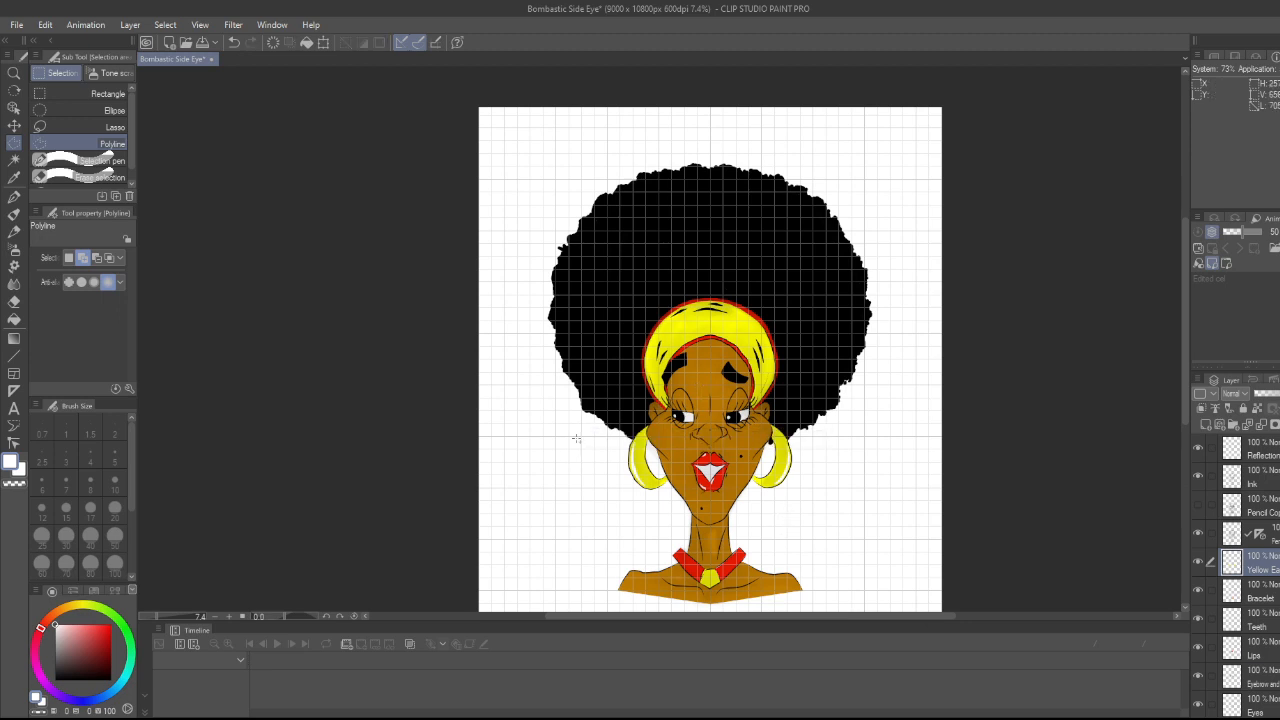
- Sample the face's brown from the brown skin layer, lighten it to a pale orange (39, 54, 100), and activate the Reflection layer
scroll(890, 545, up, 1)
scroll(693, 452, up, 1)
scroll(693, 452, up, 1)
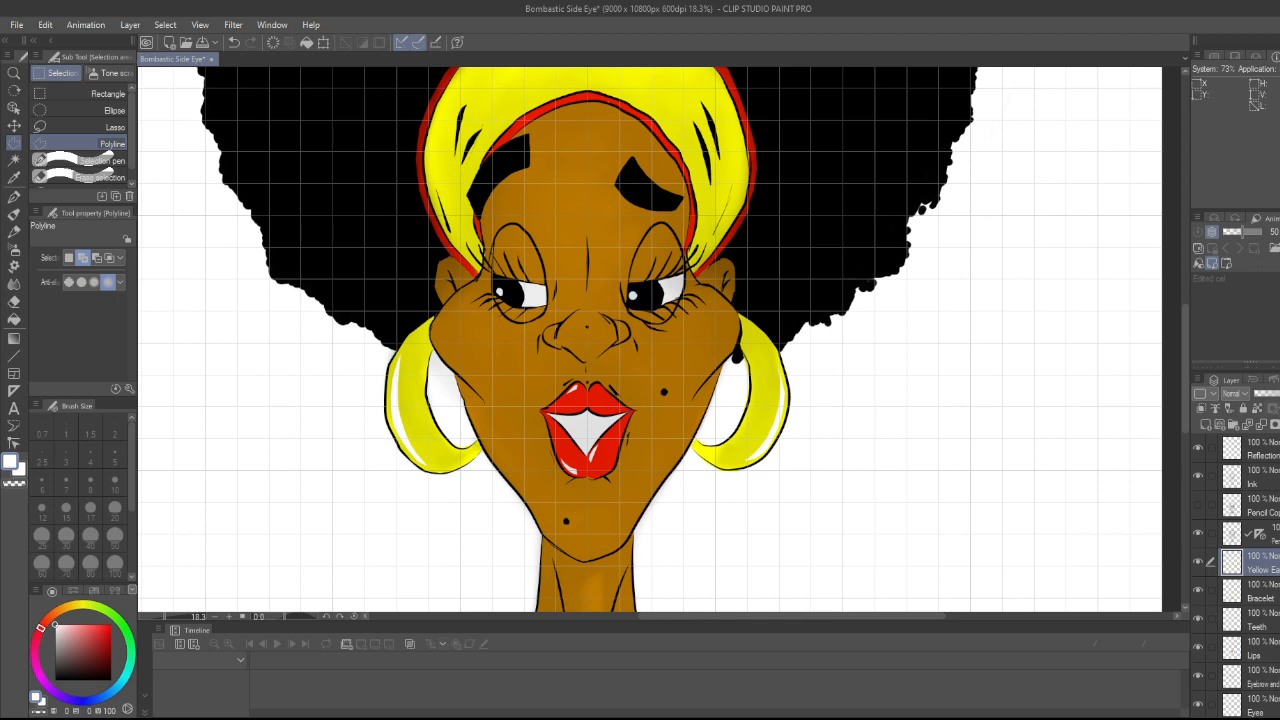
scroll(1240, 560, down, 3)
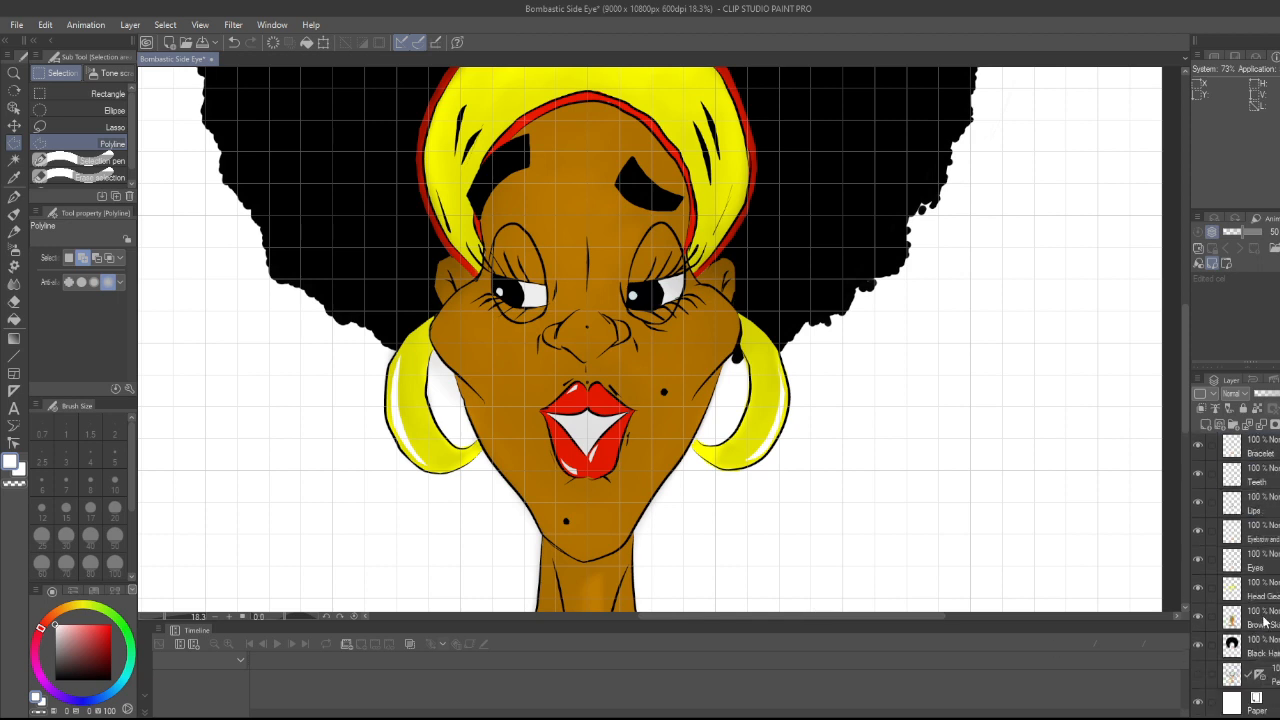
click(1255, 617)
key(i)
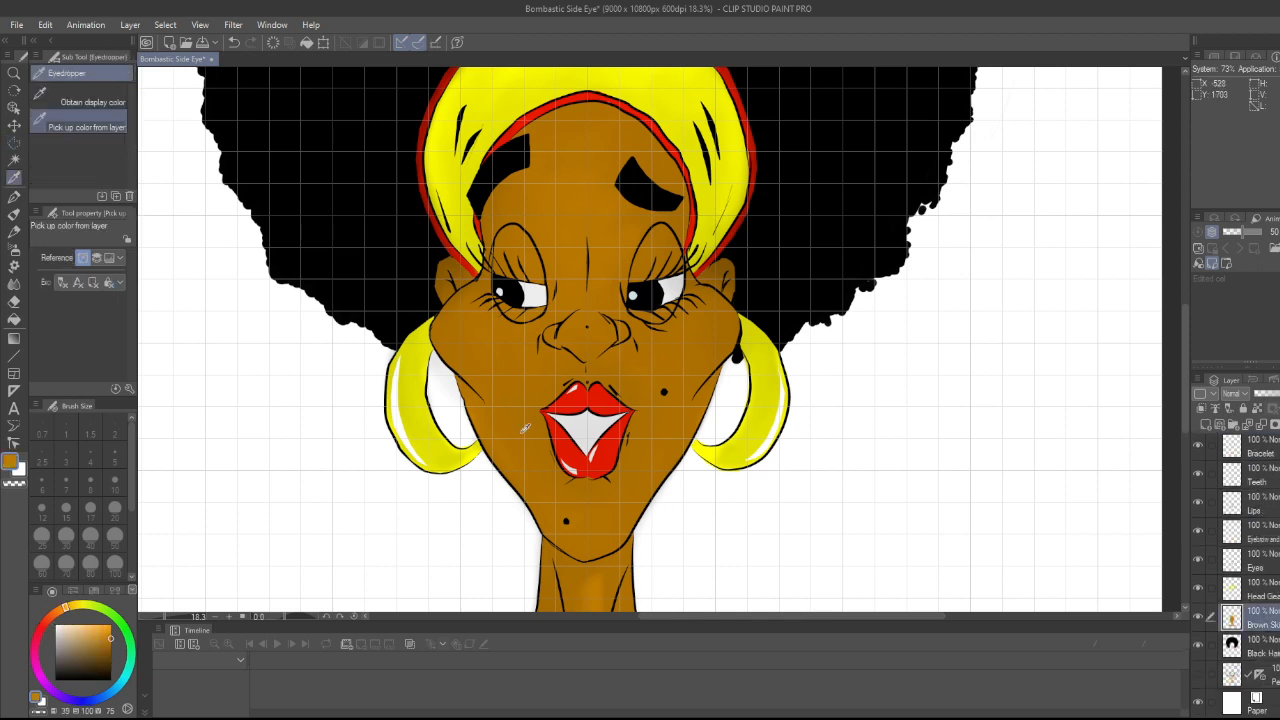
click(527, 428)
drag(98, 627, 84, 625)
scroll(1250, 560, up, 4)
click(1248, 449)
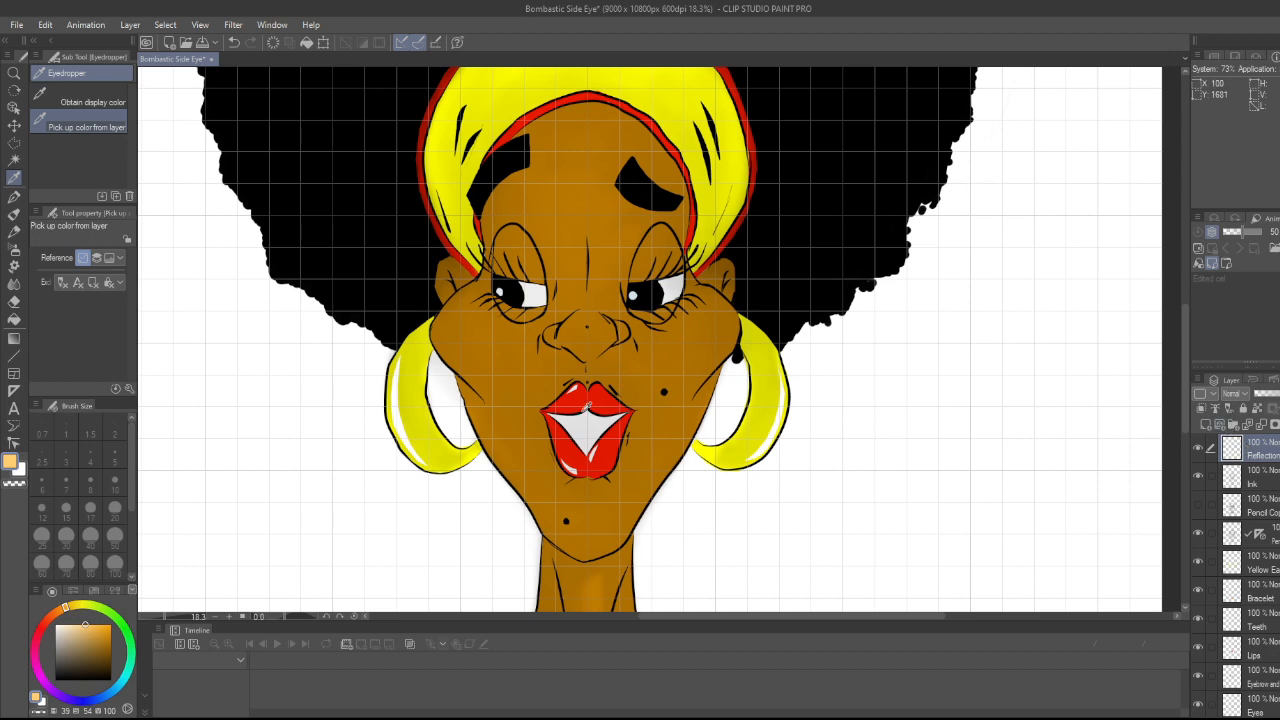
- Enclose a crescent along the left-hand cheek's outer edge with a Polyline selection, fill it with pale orange, and deselect
scroll(488, 346, up, 1)
key(m)
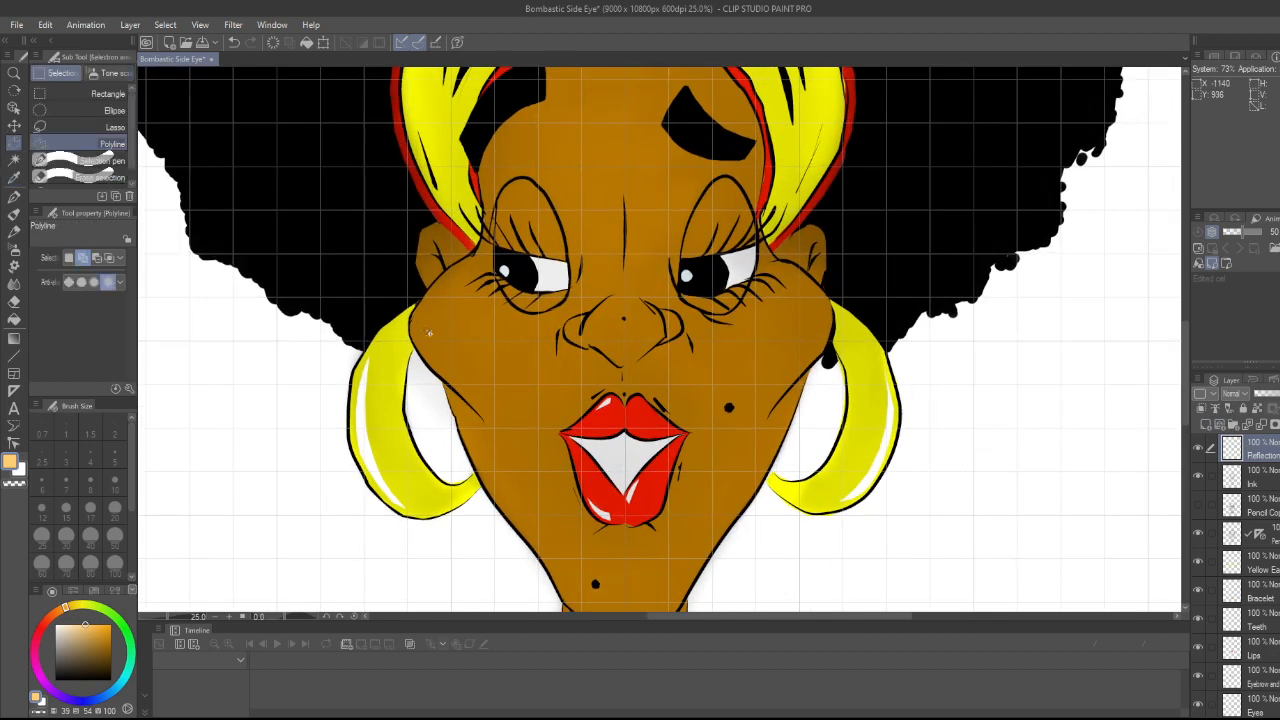
click(426, 307)
click(420, 316)
click(417, 327)
click(418, 339)
click(424, 349)
click(430, 356)
scroll(424, 346, up, 2)
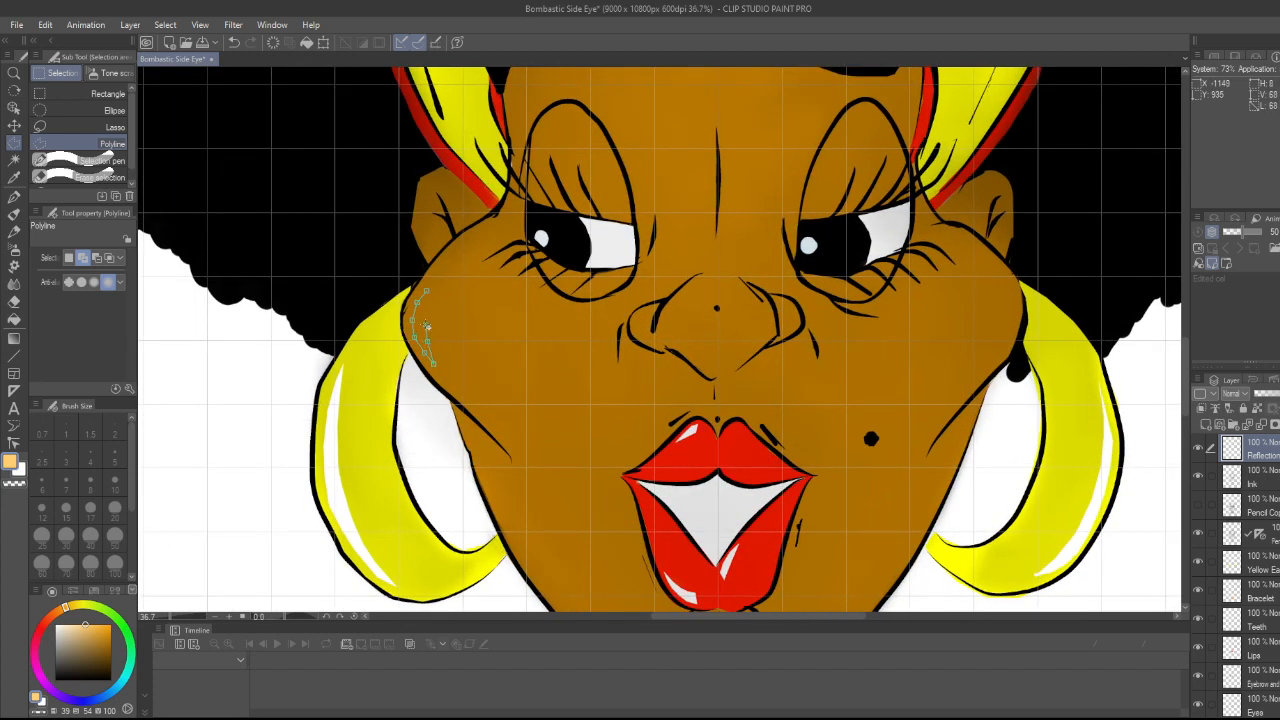
click(427, 293)
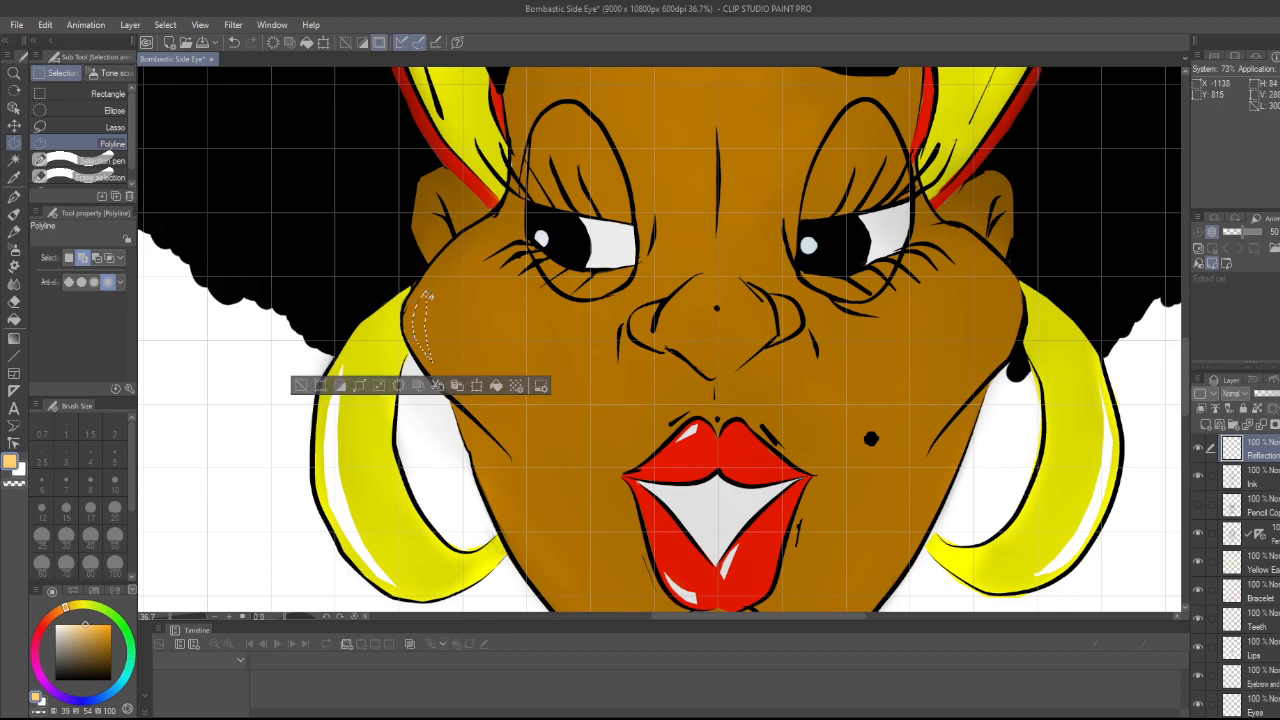
click(496, 385)
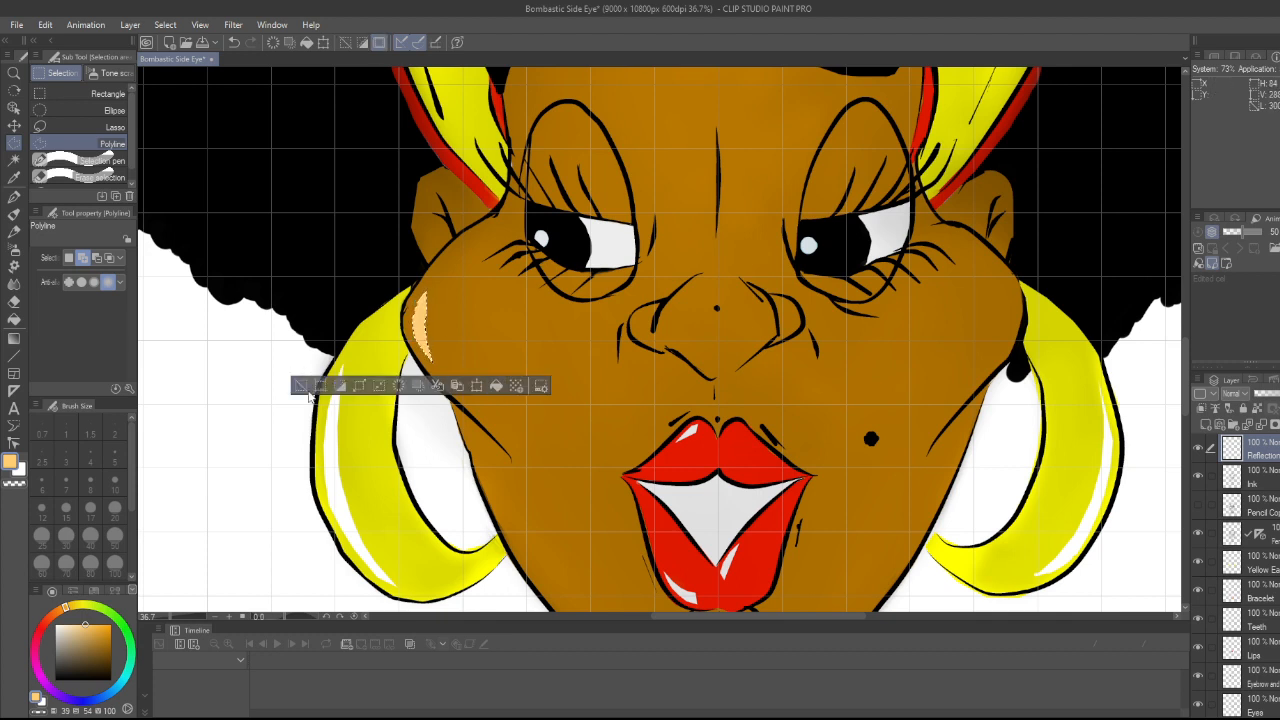
click(300, 385)
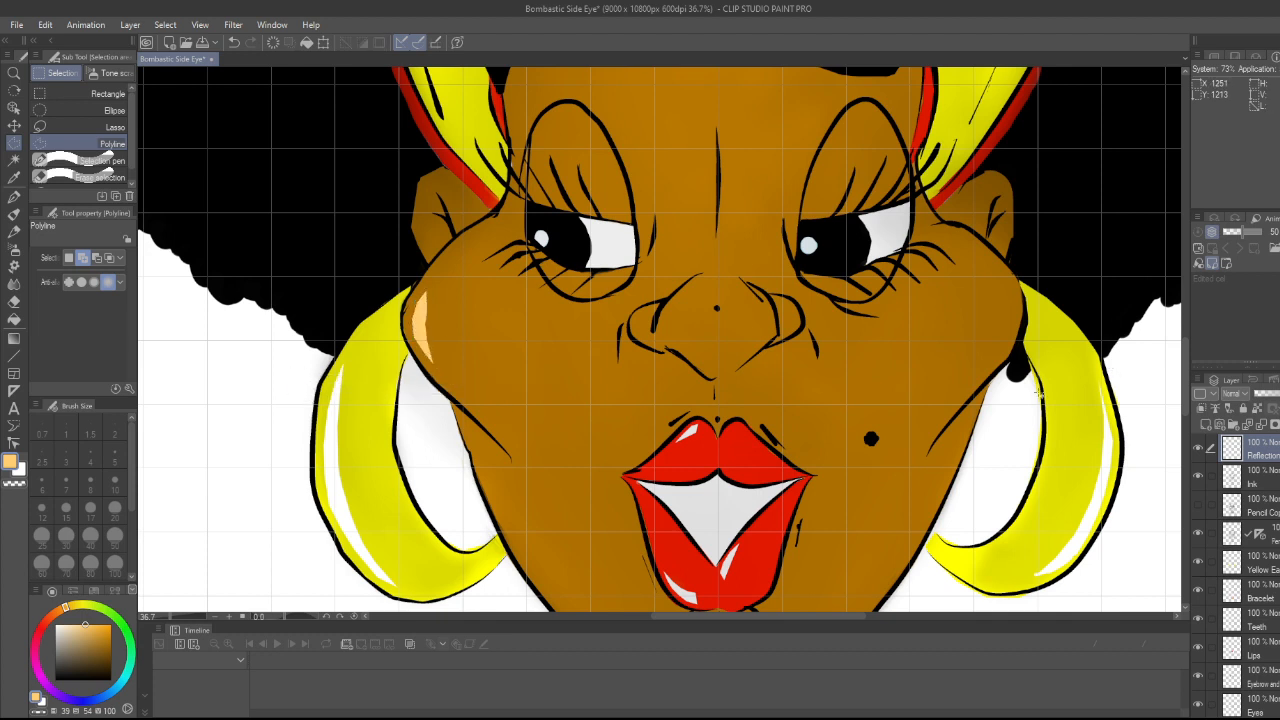
- Add a matching pale orange highlight along the right-hand cheek's outer edge with a filled Polyline selection, and deselect
click(993, 265)
click(1011, 281)
click(1011, 296)
click(1011, 311)
click(1009, 328)
click(994, 268)
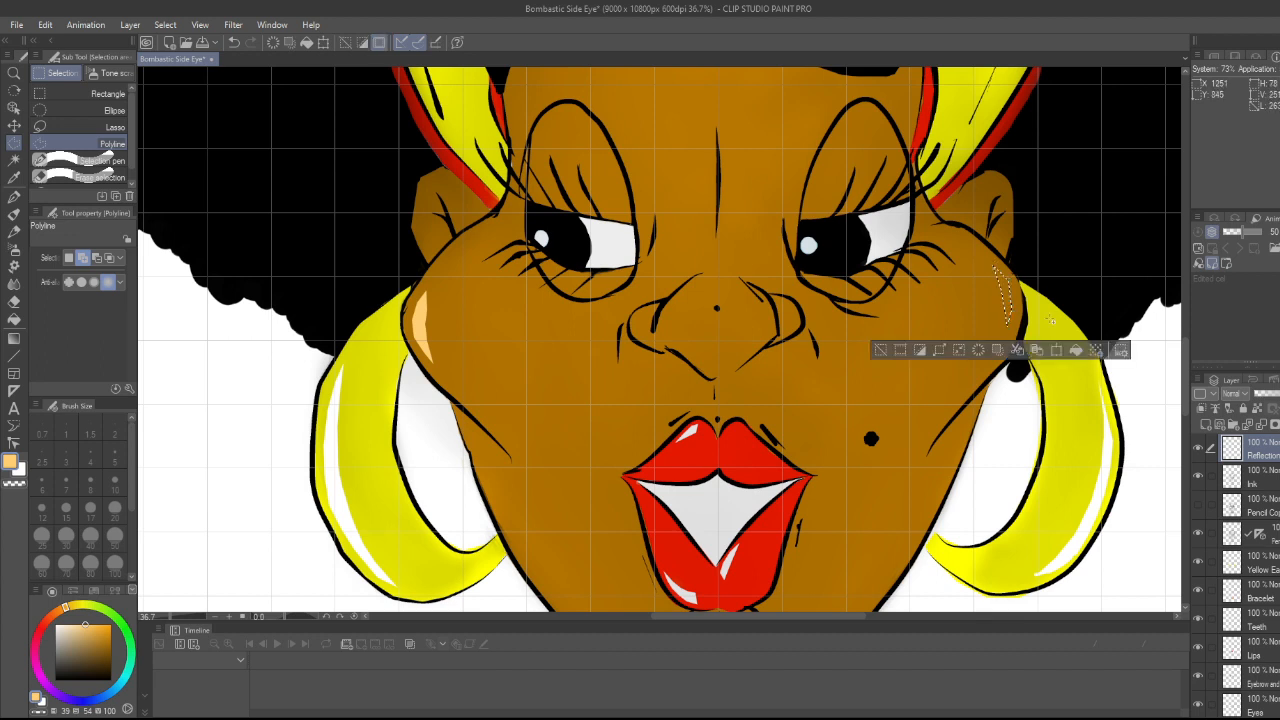
click(1077, 349)
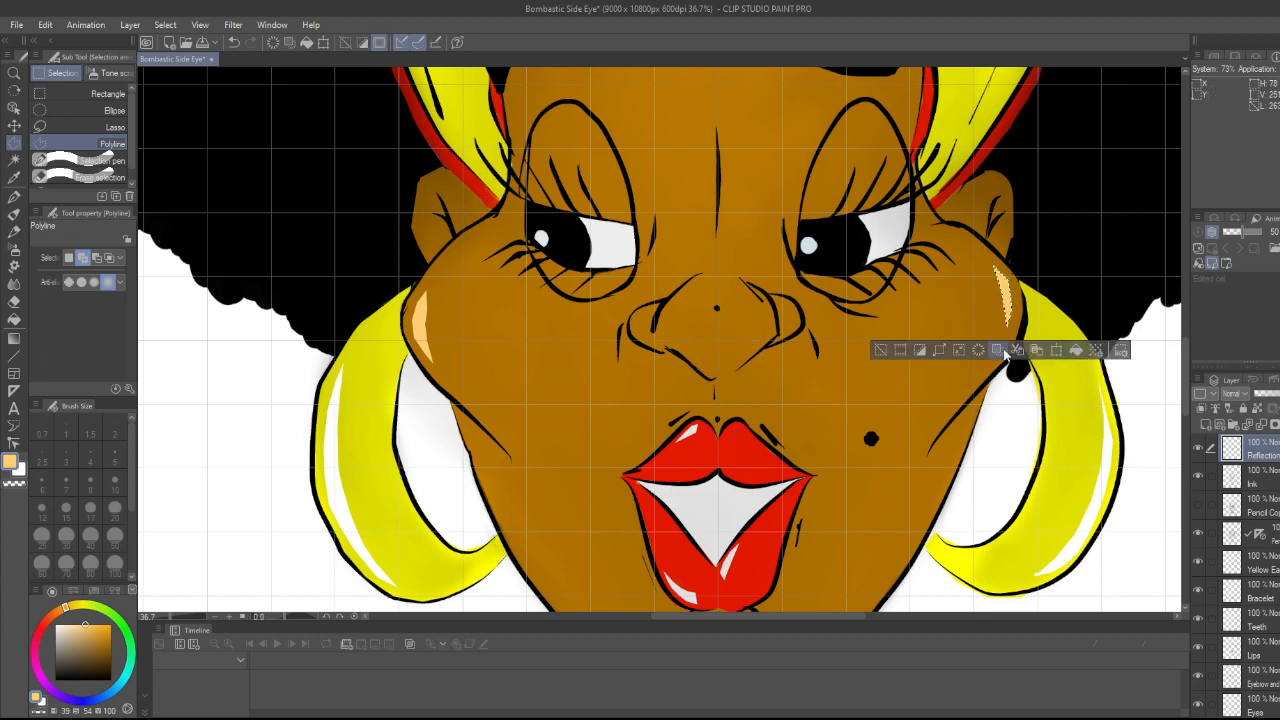
click(880, 350)
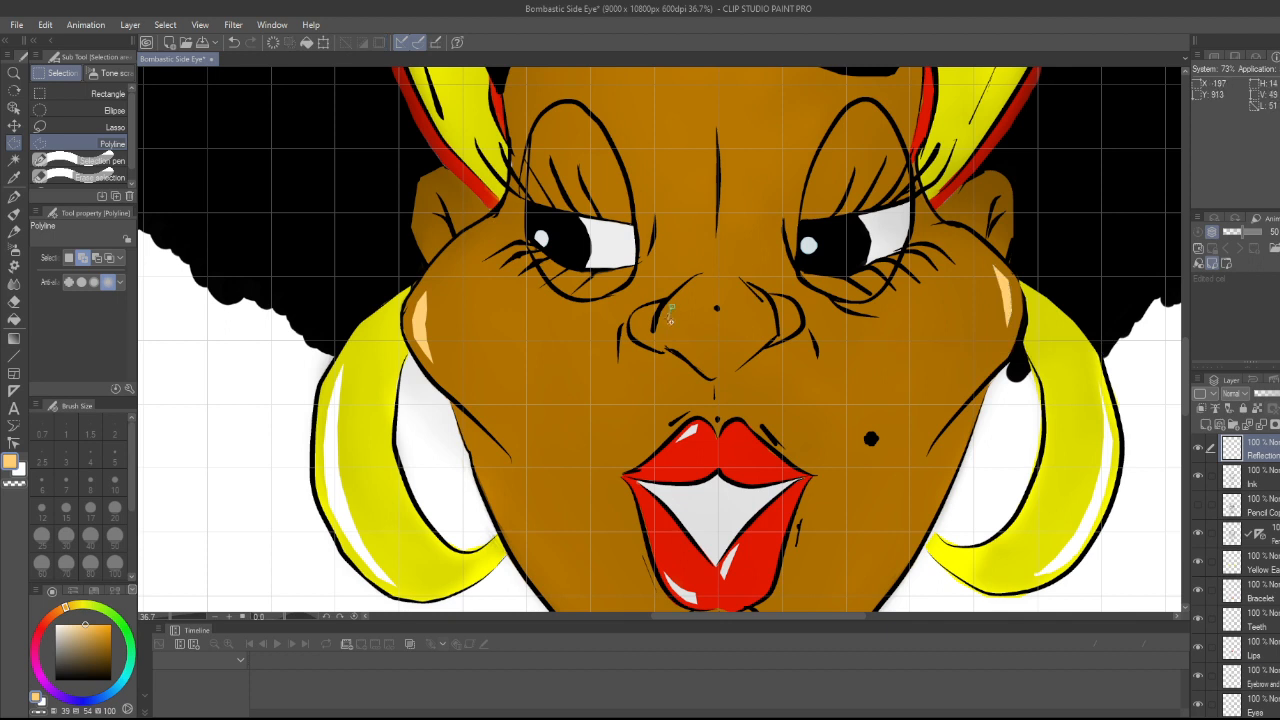
- Outline a small crescent beside the nose's left-hand nostril, fill it with pale orange, and deselect
click(667, 331)
click(674, 344)
click(679, 305)
scroll(747, 378, down, 3)
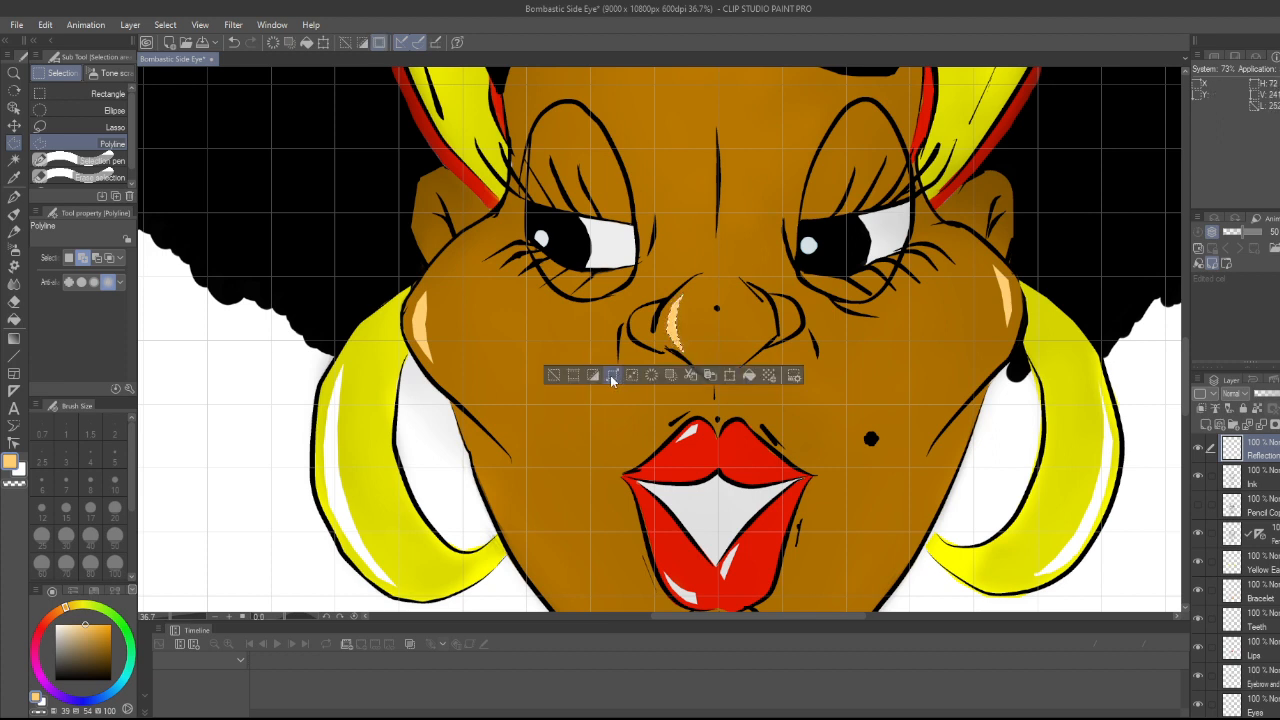
click(553, 375)
scroll(748, 392, down, 2)
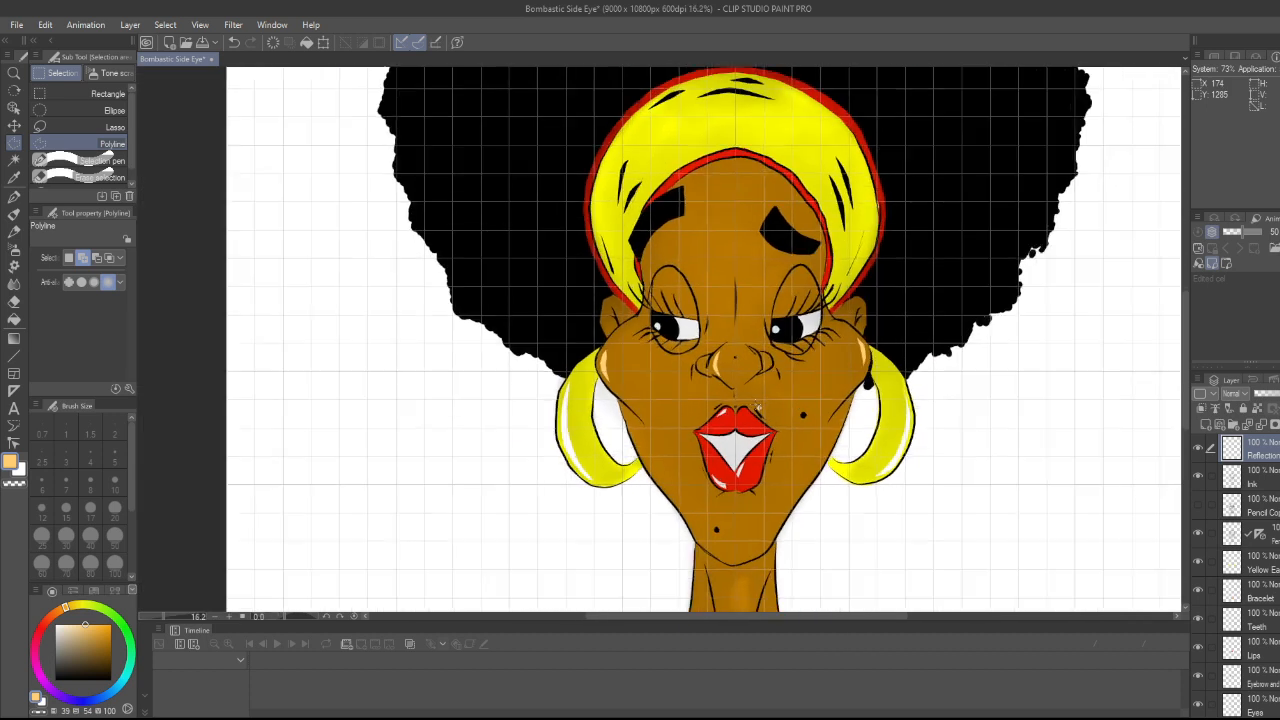
- Outline a curved highlight inside the upper outer edge of the left-hand eyelid, fill it with pale orange, and deselect
scroll(757, 408, up, 5)
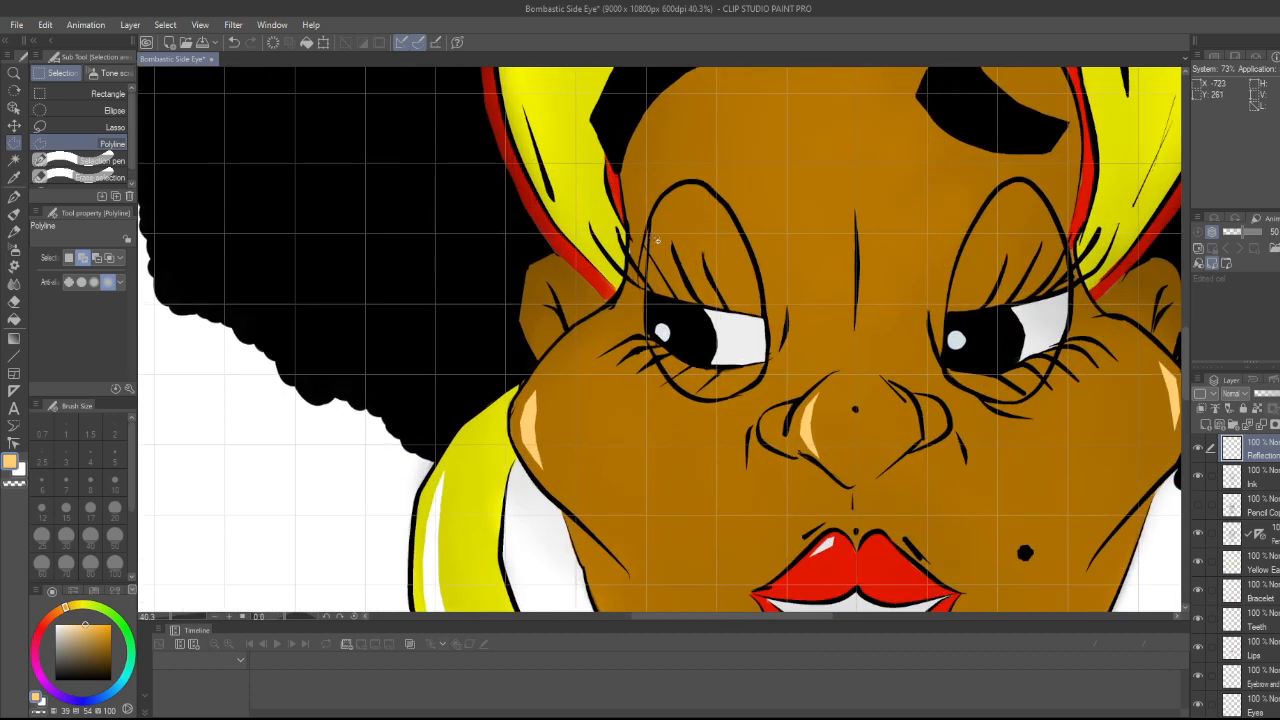
click(670, 200)
click(660, 215)
click(653, 245)
click(668, 218)
click(684, 201)
click(671, 200)
click(677, 201)
click(671, 201)
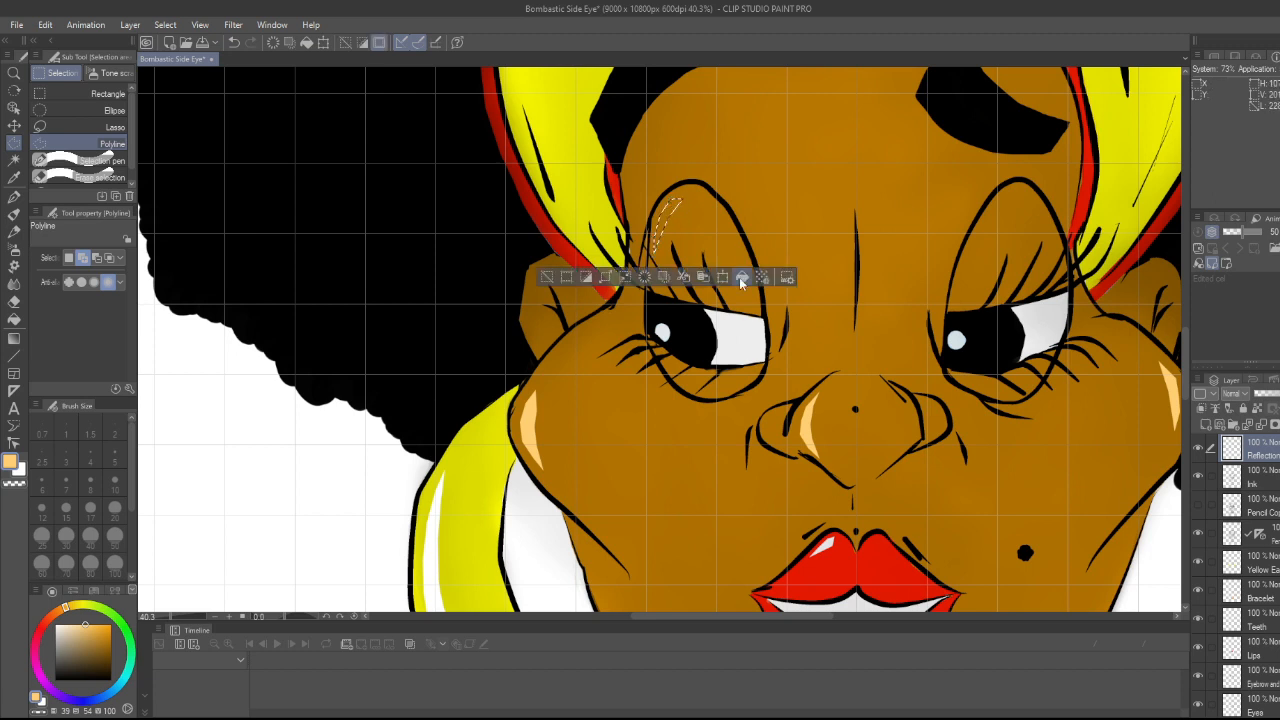
click(743, 278)
click(547, 277)
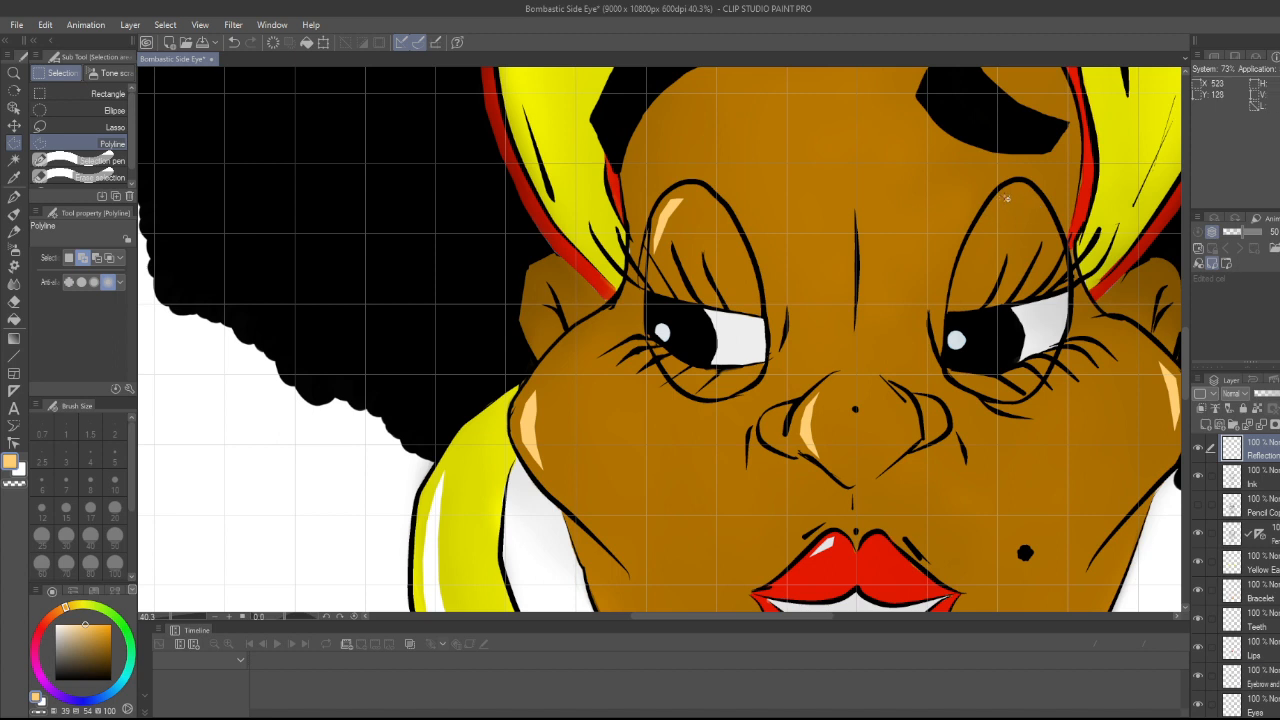
- Outline a slanted highlight inside the upper inner edge of the right-hand eyelid and fill it with pale orange
click(1004, 195)
click(996, 205)
click(987, 218)
click(979, 232)
click(972, 246)
click(990, 225)
click(1007, 206)
click(1016, 201)
click(1032, 269)
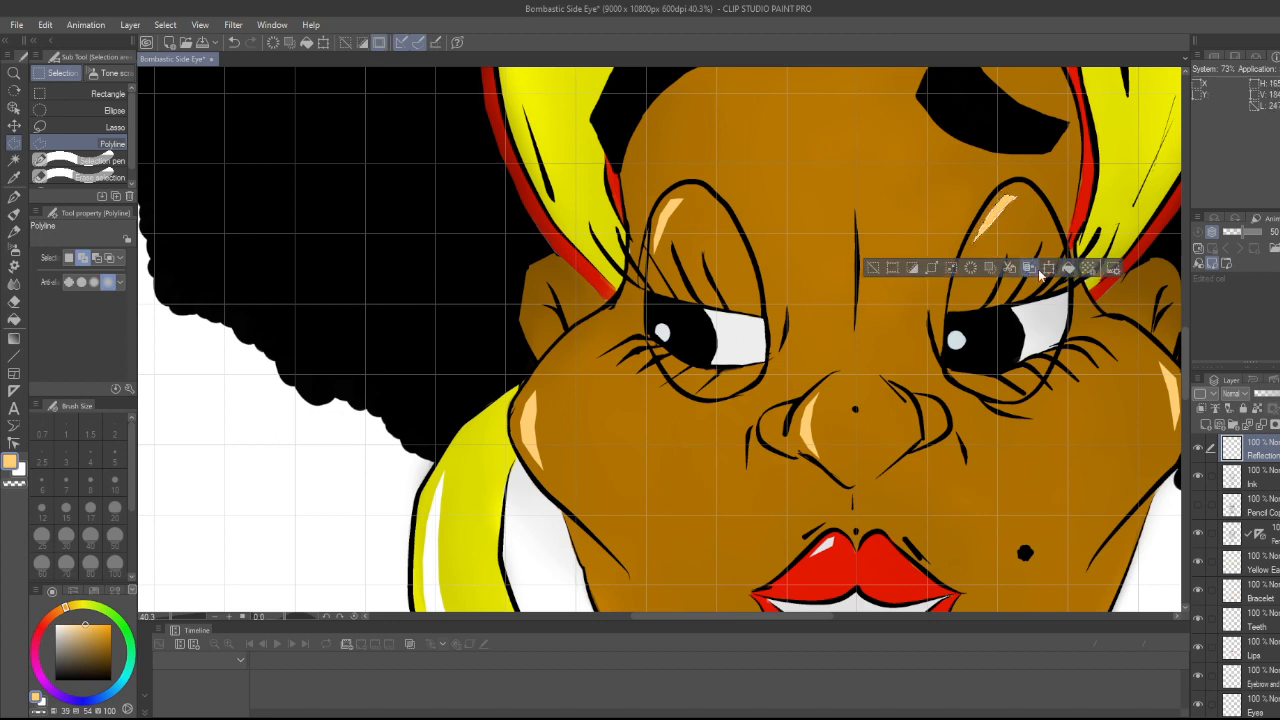
- Clear the eyelid selection, and add a pale orange crescent along the chin's left-hand edge with a filled Polyline selection
click(874, 268)
scroll(943, 312, down, 5)
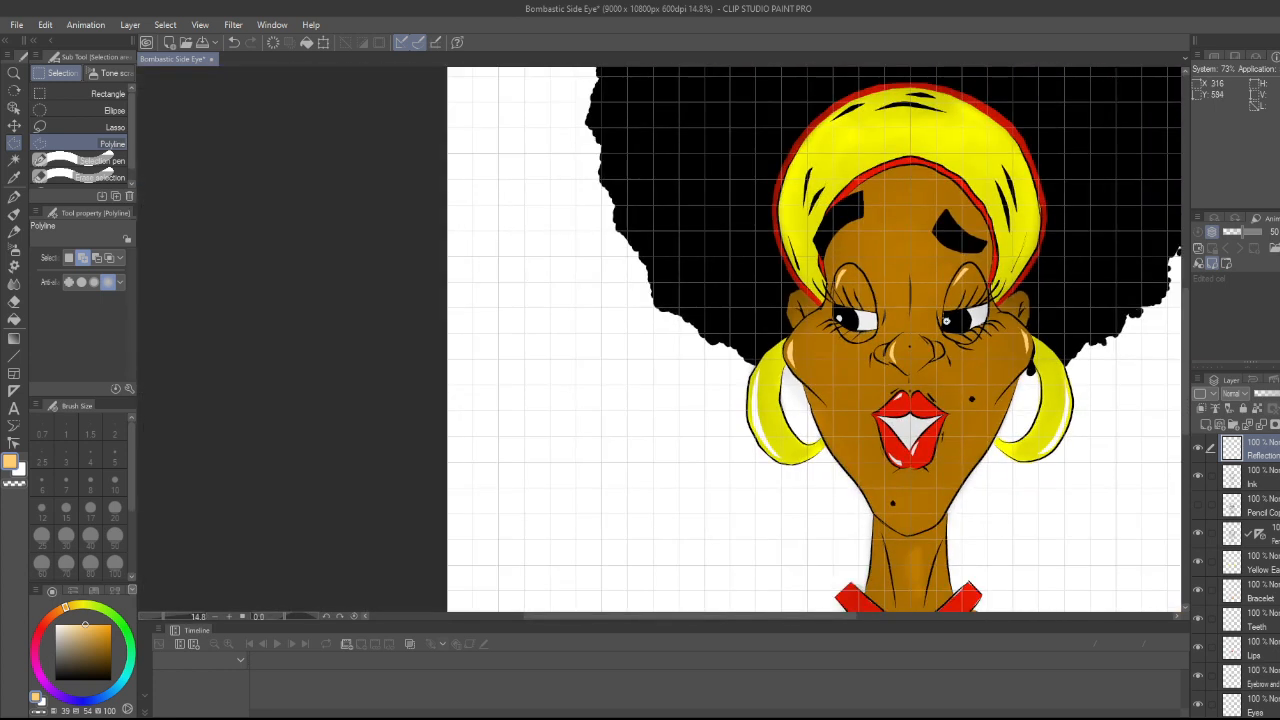
scroll(946, 320, down, 2)
scroll(993, 497, up, 7)
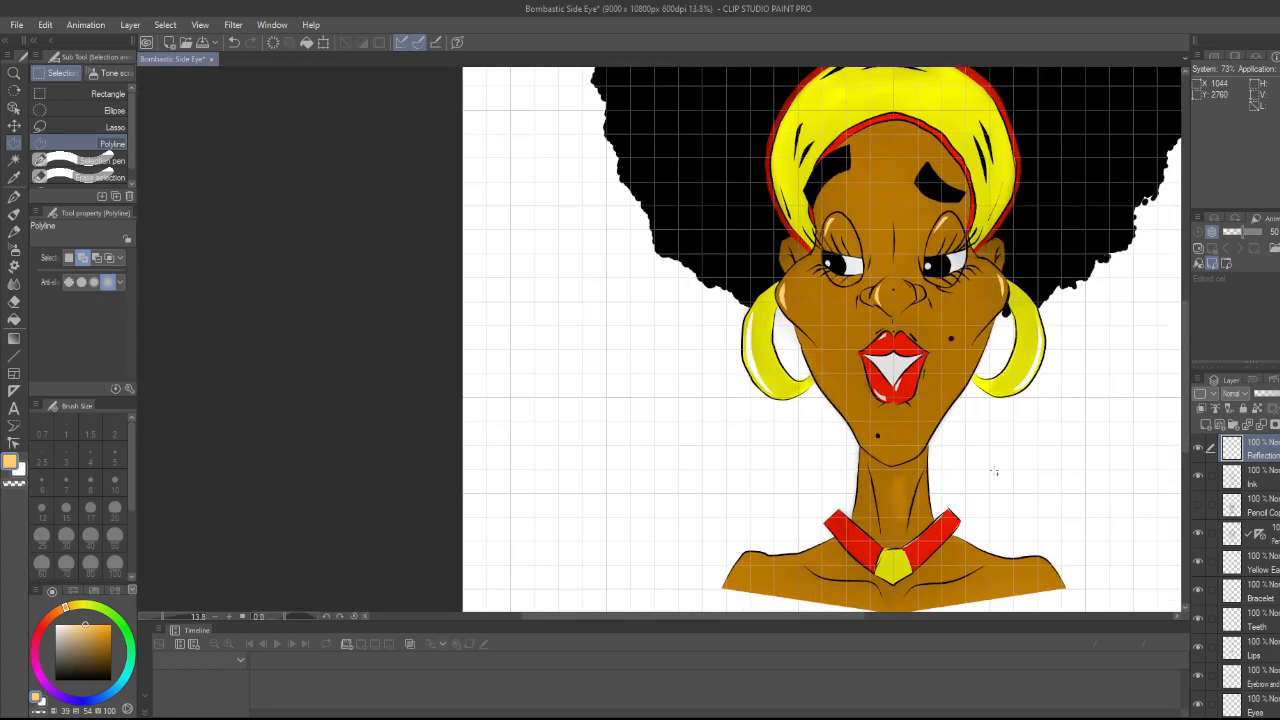
scroll(775, 397, up, 1)
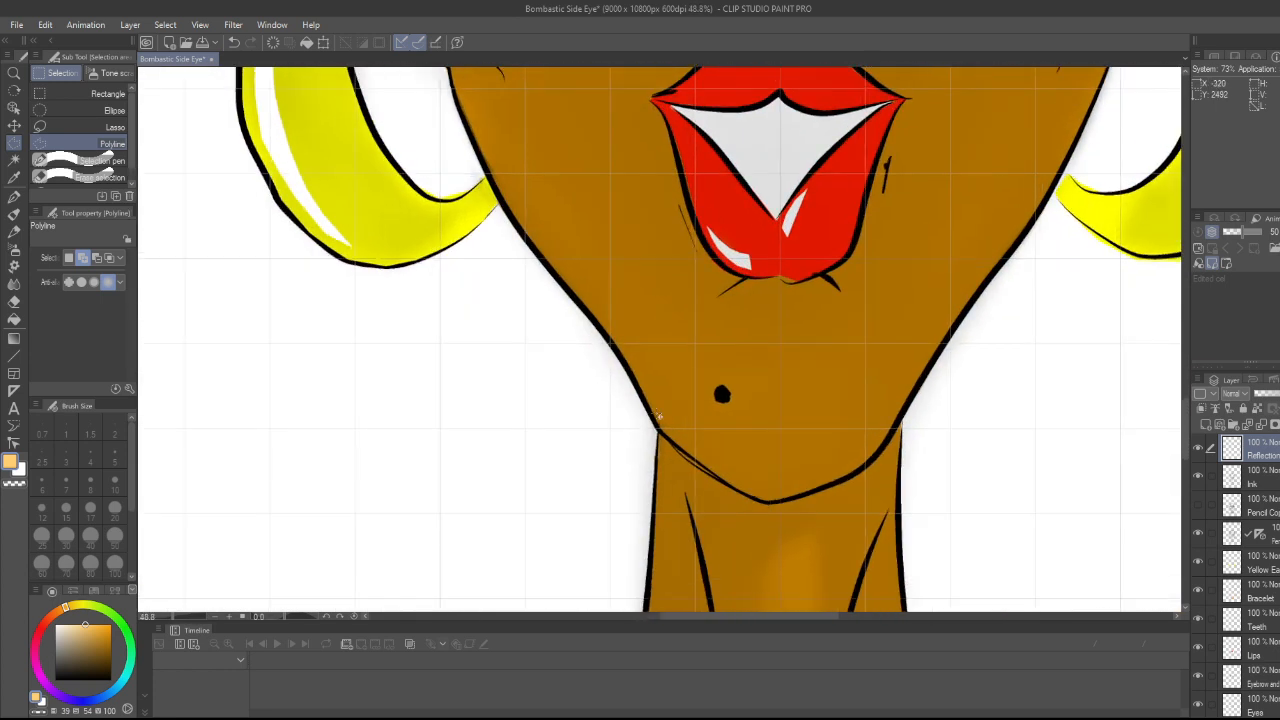
click(646, 374)
click(732, 479)
click(699, 444)
click(684, 421)
click(646, 373)
click(762, 501)
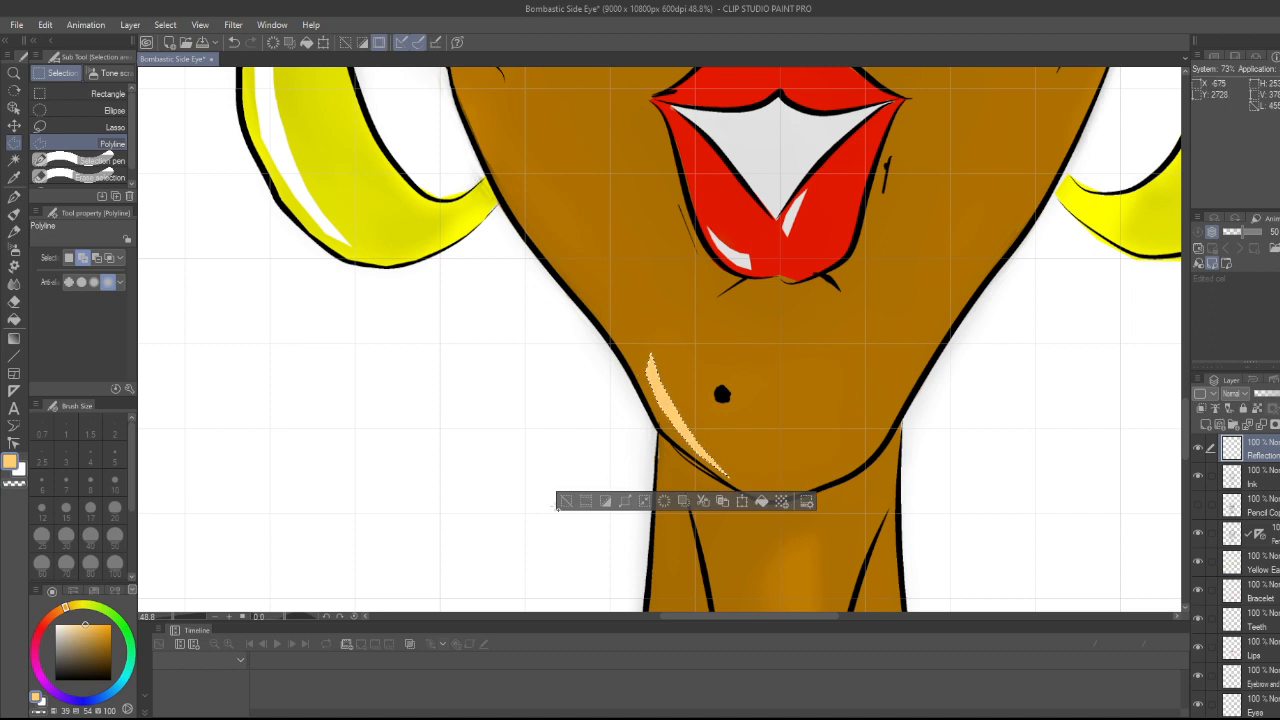
click(567, 503)
- Outline a small triangular highlight at the neck's left-hand base above the red collar, fill it with pale orange, and deselect
scroll(882, 437, down, 8)
scroll(892, 435, down, 6)
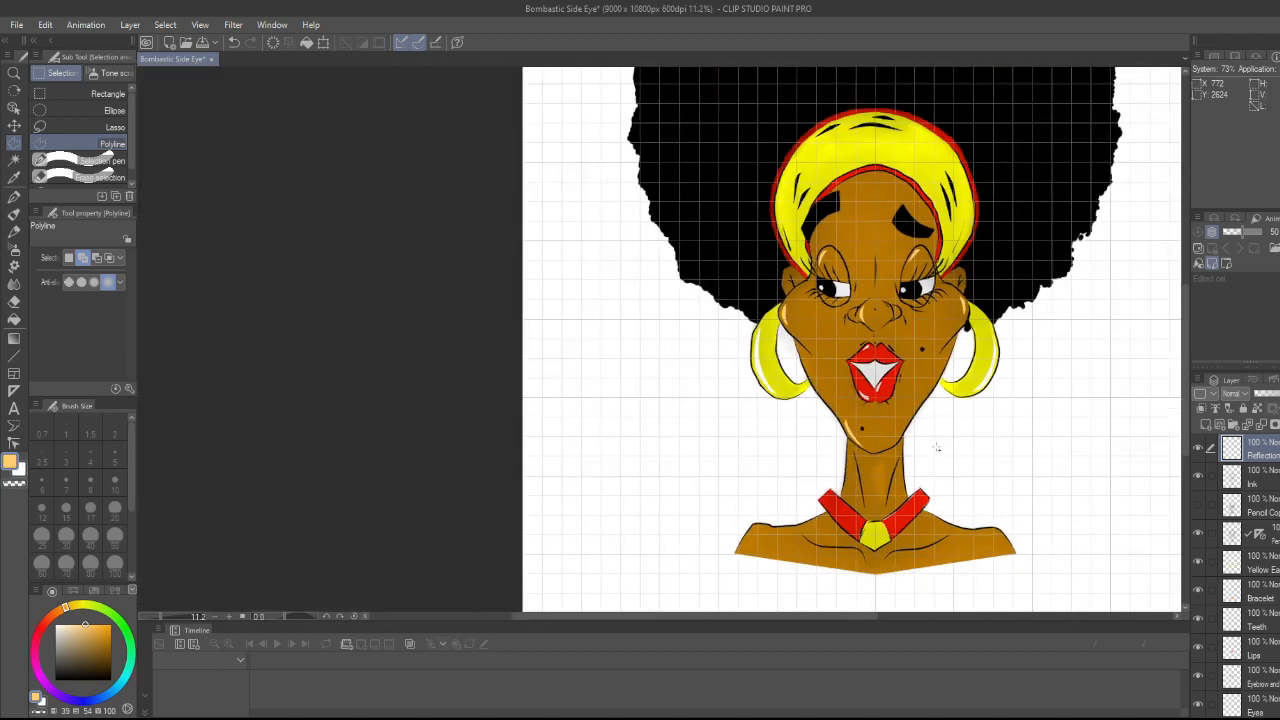
drag(1185, 357, 1188, 373)
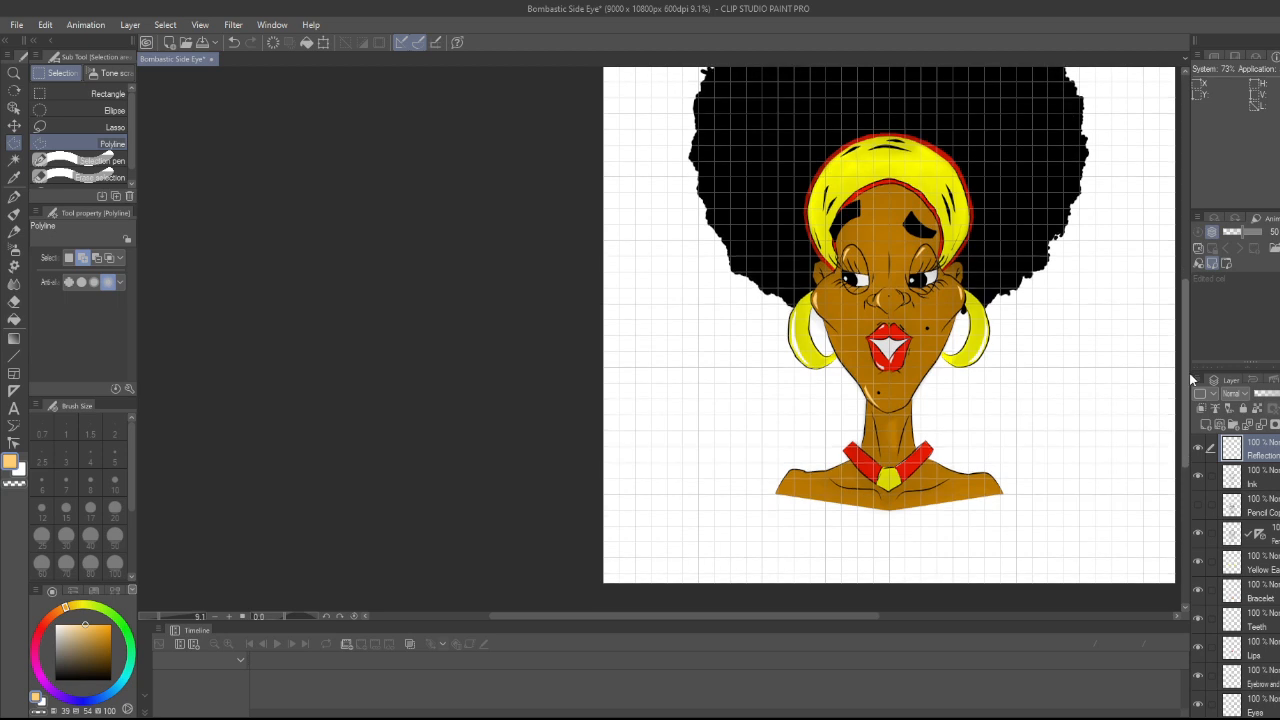
drag(841, 617, 941, 617)
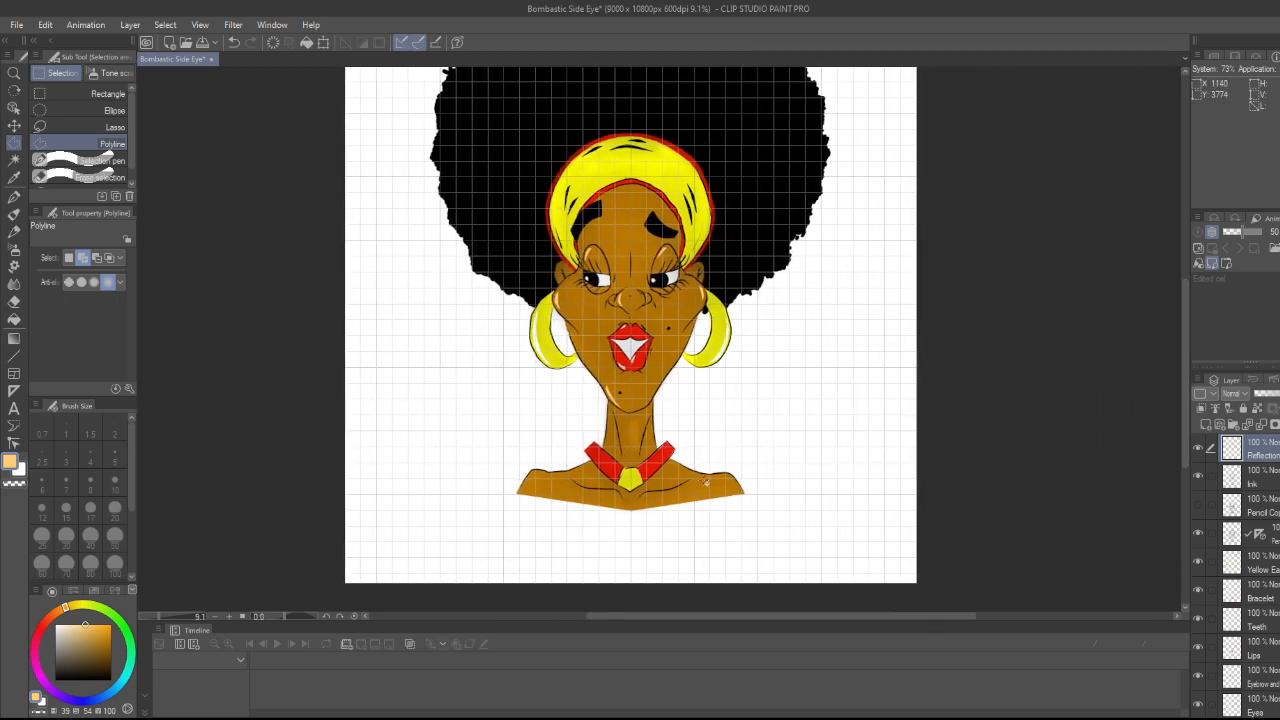
scroll(705, 483, up, 4)
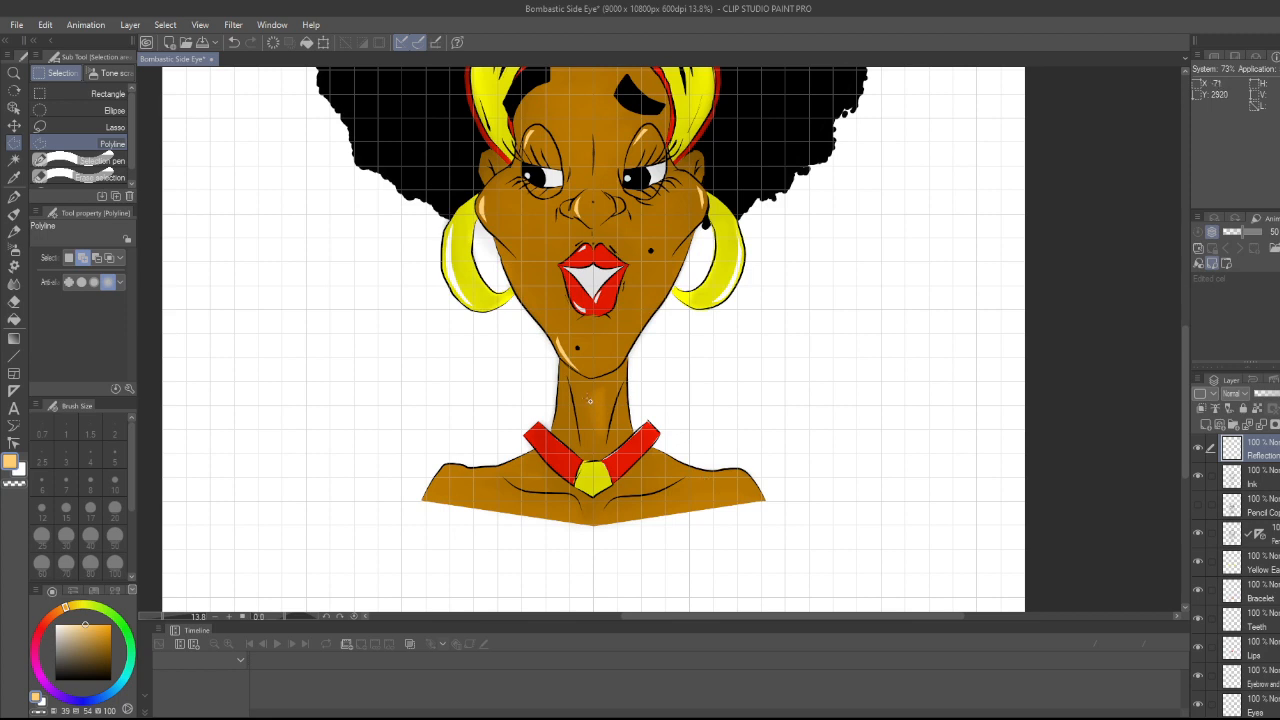
scroll(573, 427, up, 4)
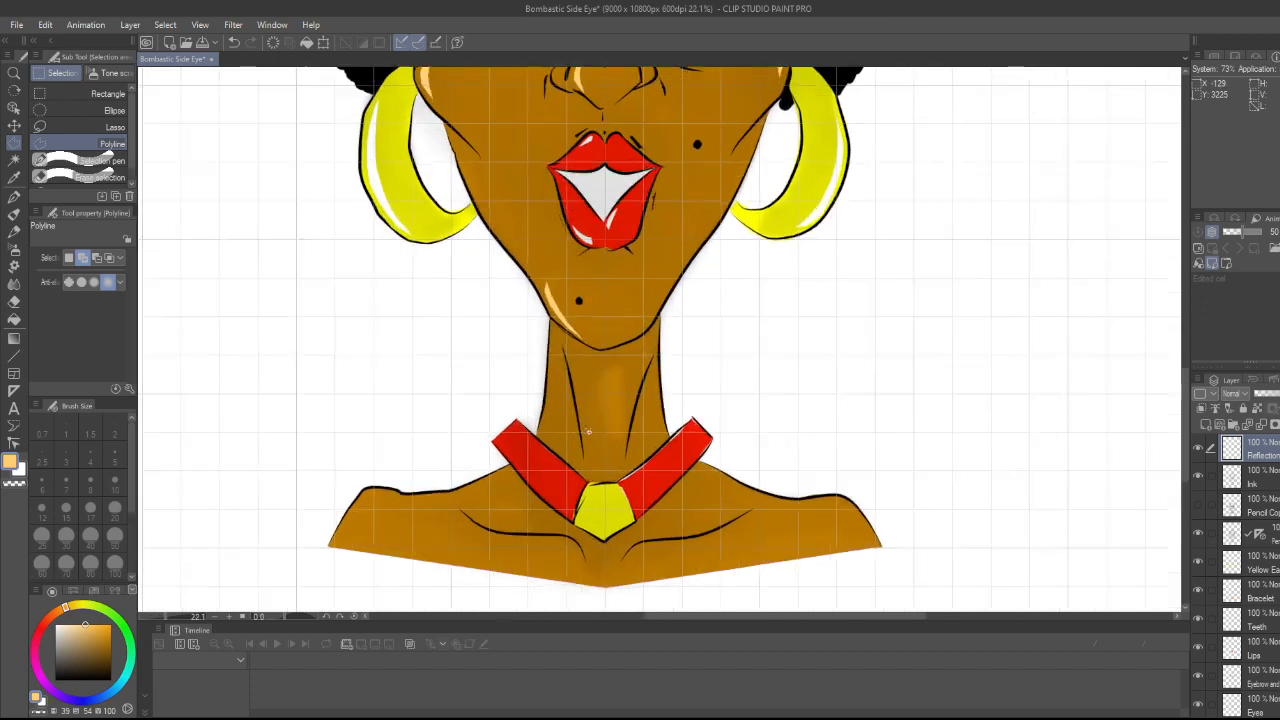
click(536, 406)
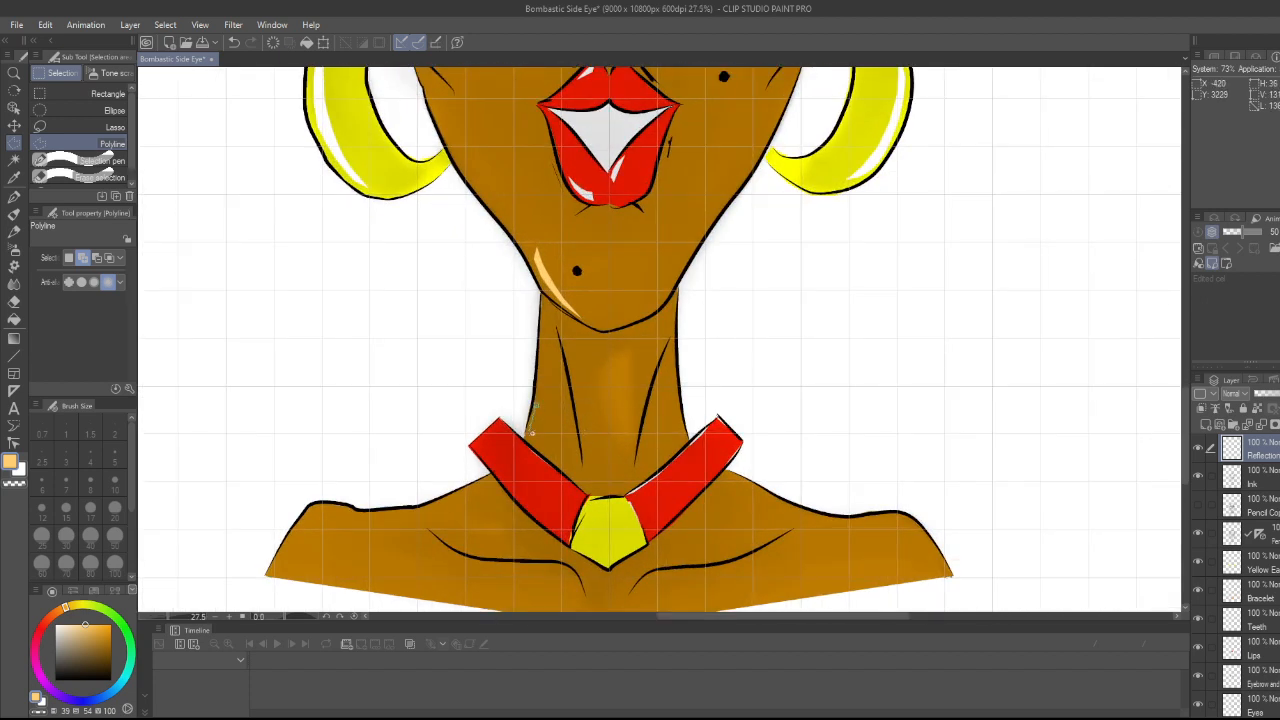
click(529, 438)
click(554, 464)
click(536, 406)
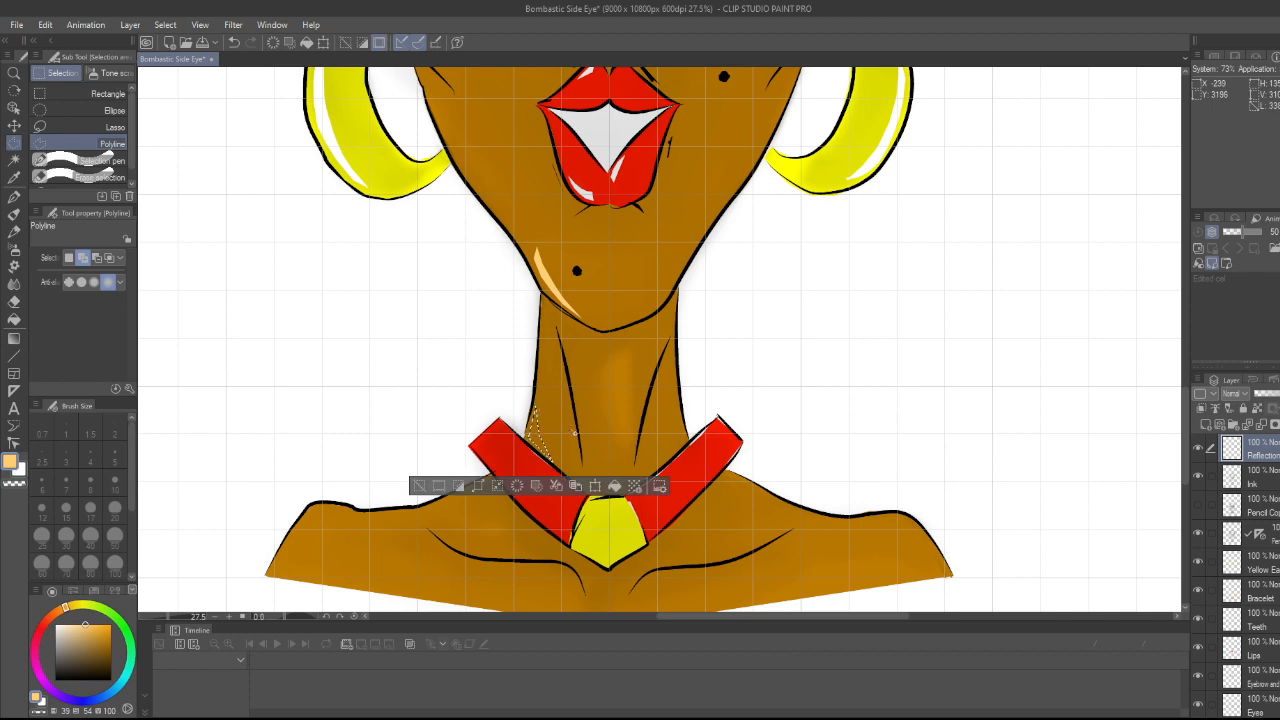
click(616, 487)
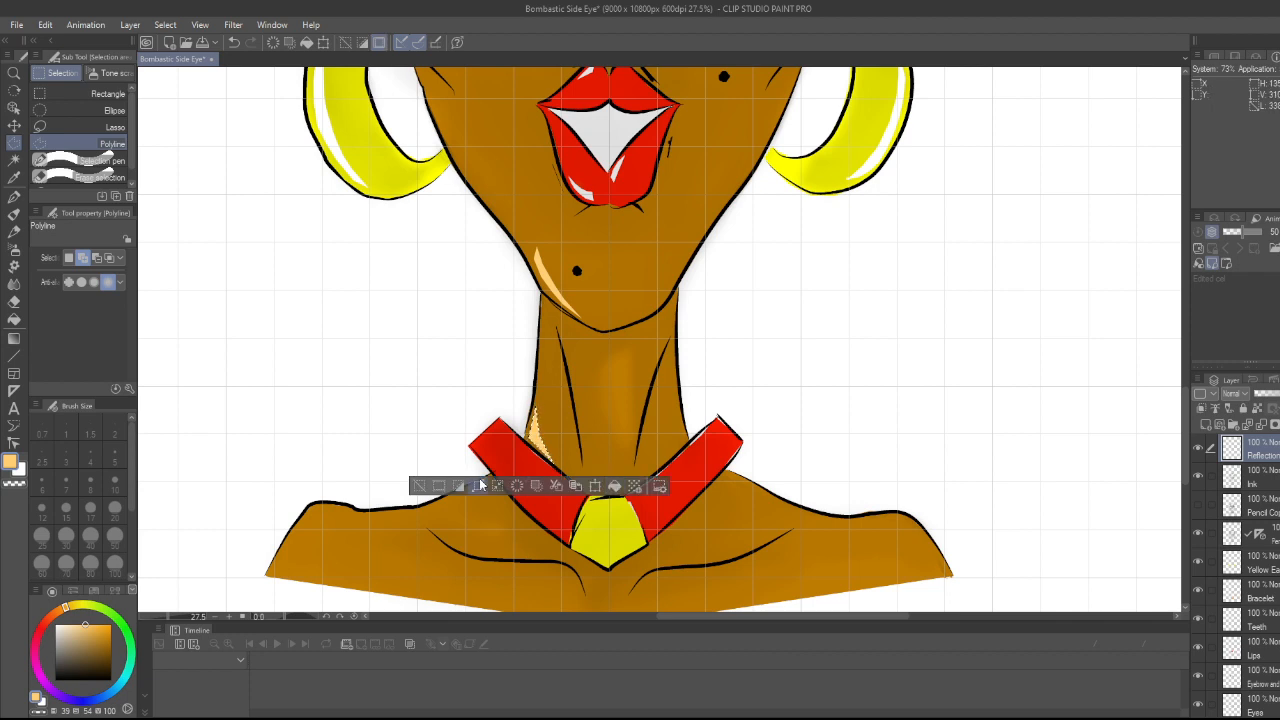
click(419, 486)
- Add a narrow pale orange highlight beside the upper part of the neck's left-hand tendon line, and deselect
scroll(549, 535, down, 4)
scroll(561, 404, up, 3)
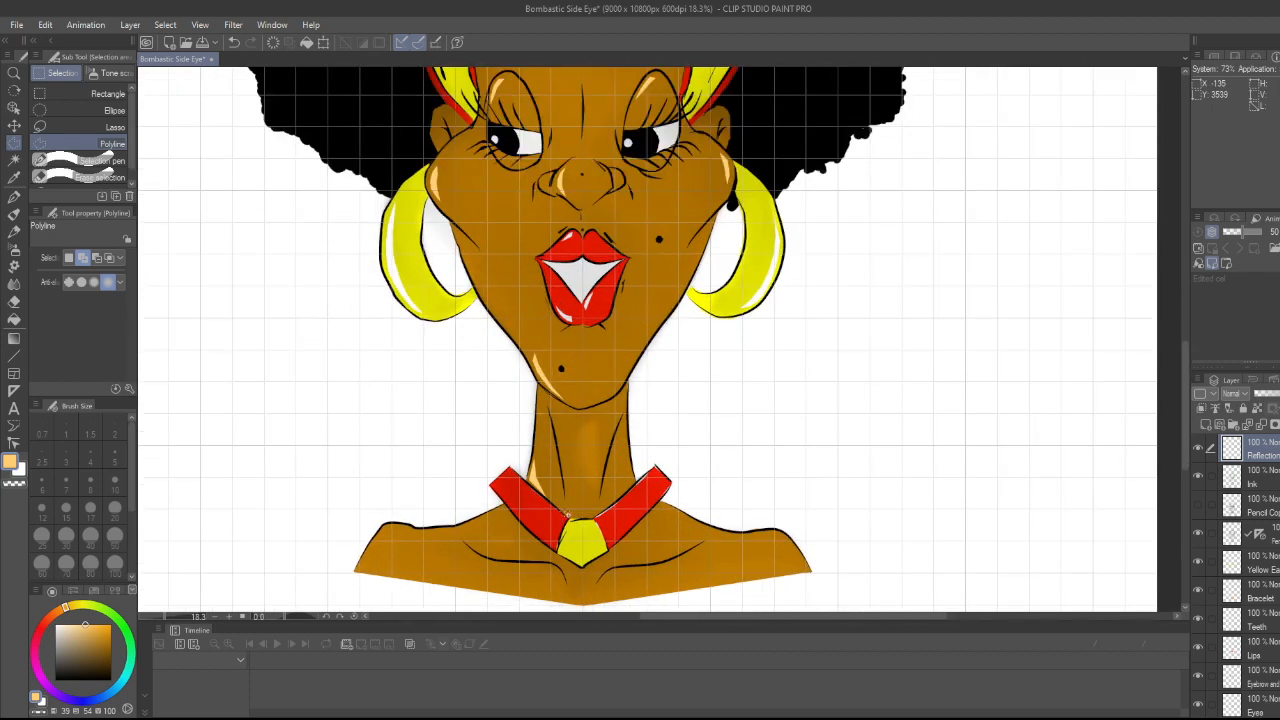
click(548, 383)
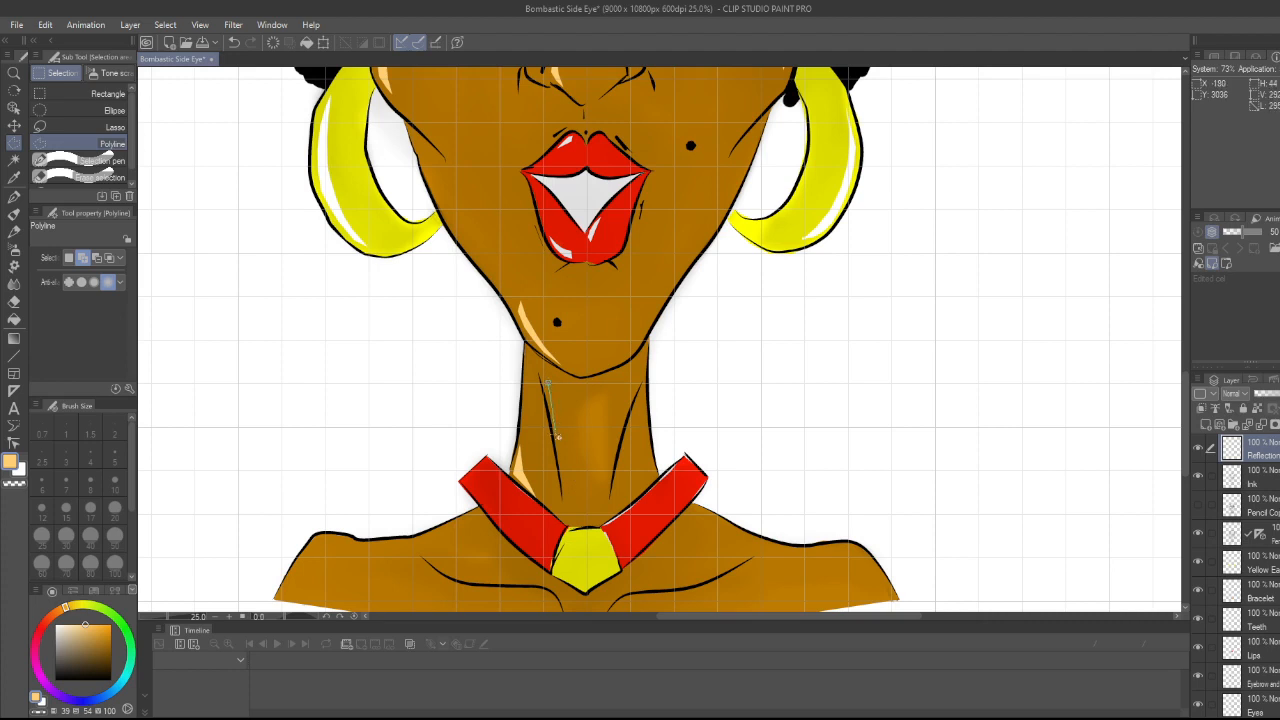
click(560, 440)
click(549, 384)
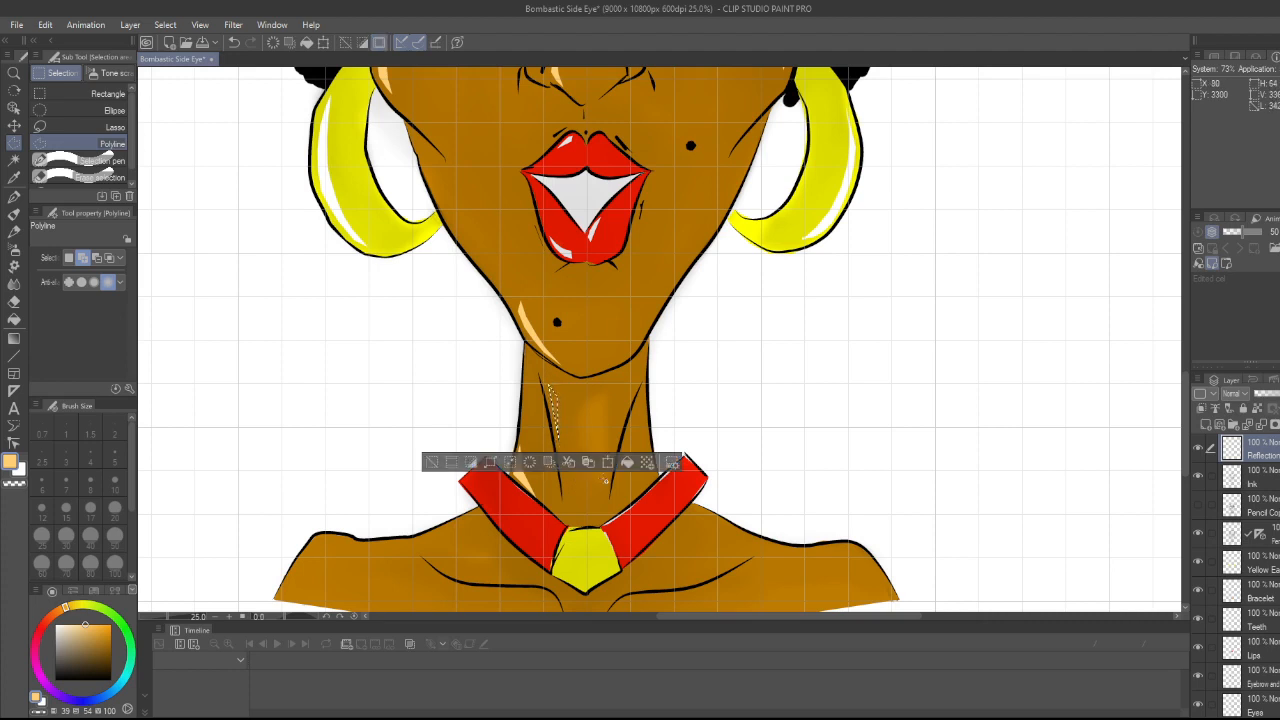
click(432, 462)
- Outline a slanted highlight inside the left-hand shoulder's outer edge, fill it with pale orange, and deselect
scroll(459, 541, down, 3)
scroll(459, 541, down, 1)
scroll(434, 537, up, 5)
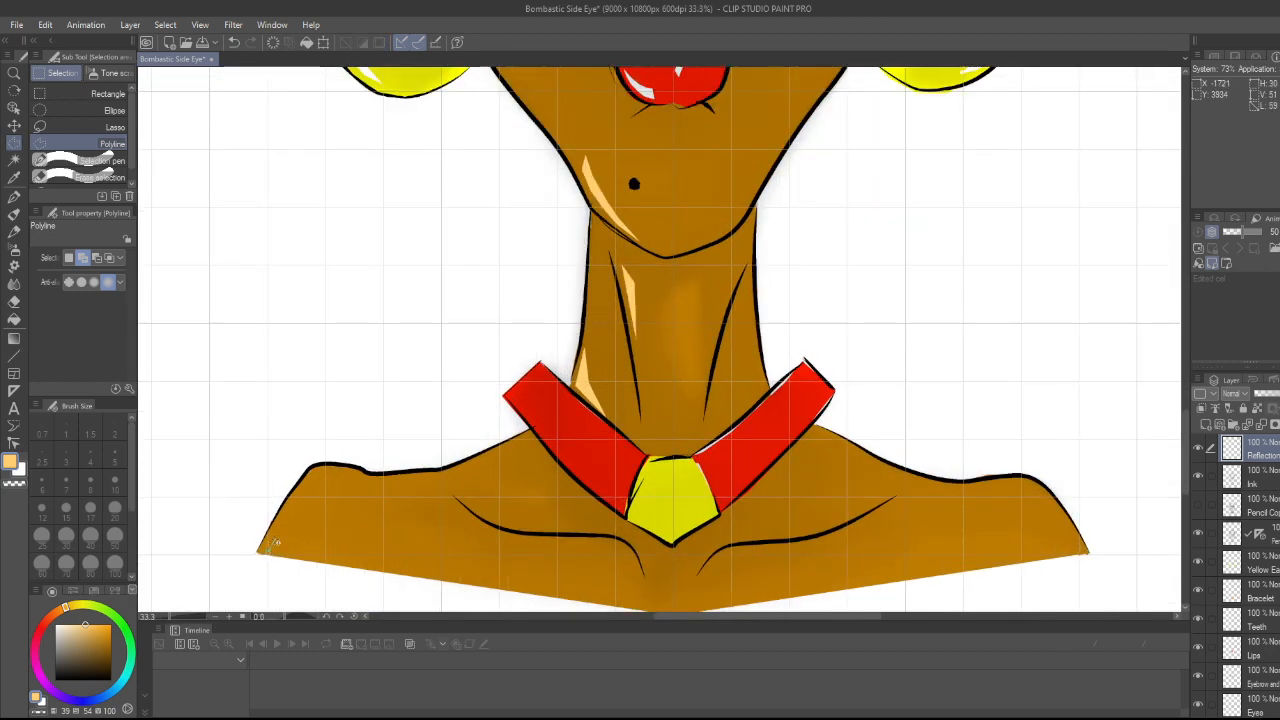
click(291, 509)
click(278, 548)
click(226, 577)
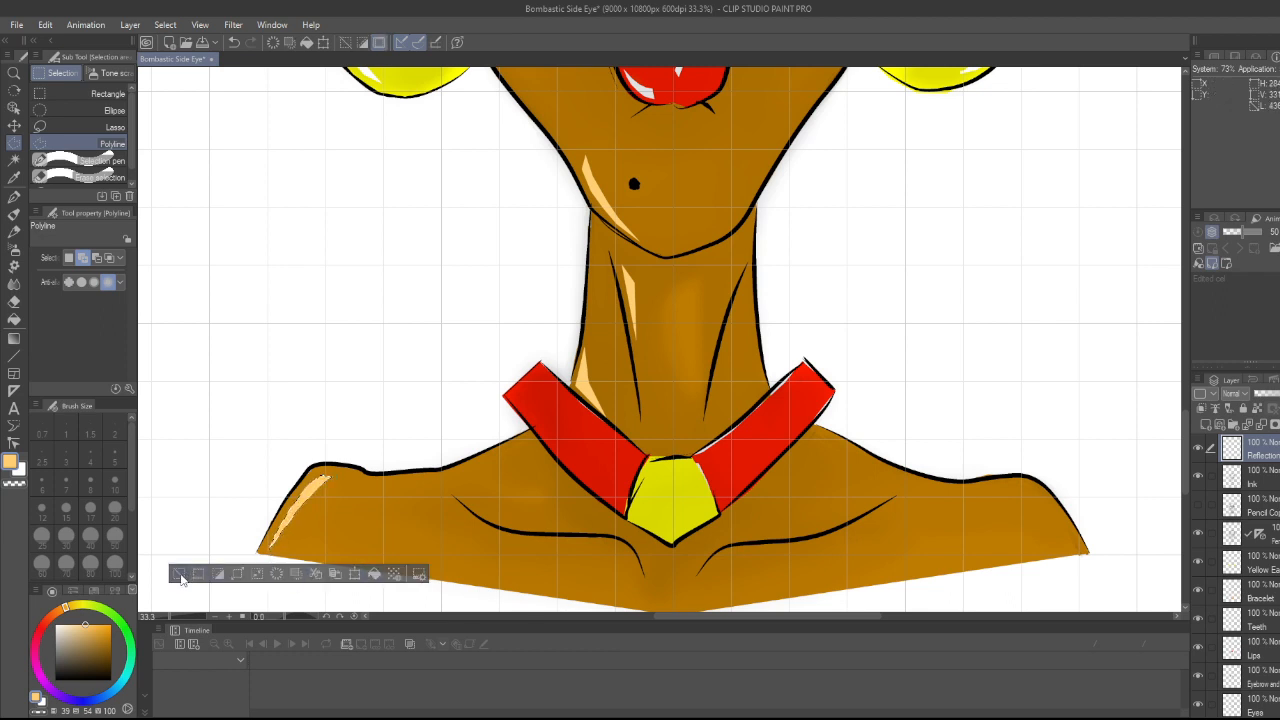
click(179, 574)
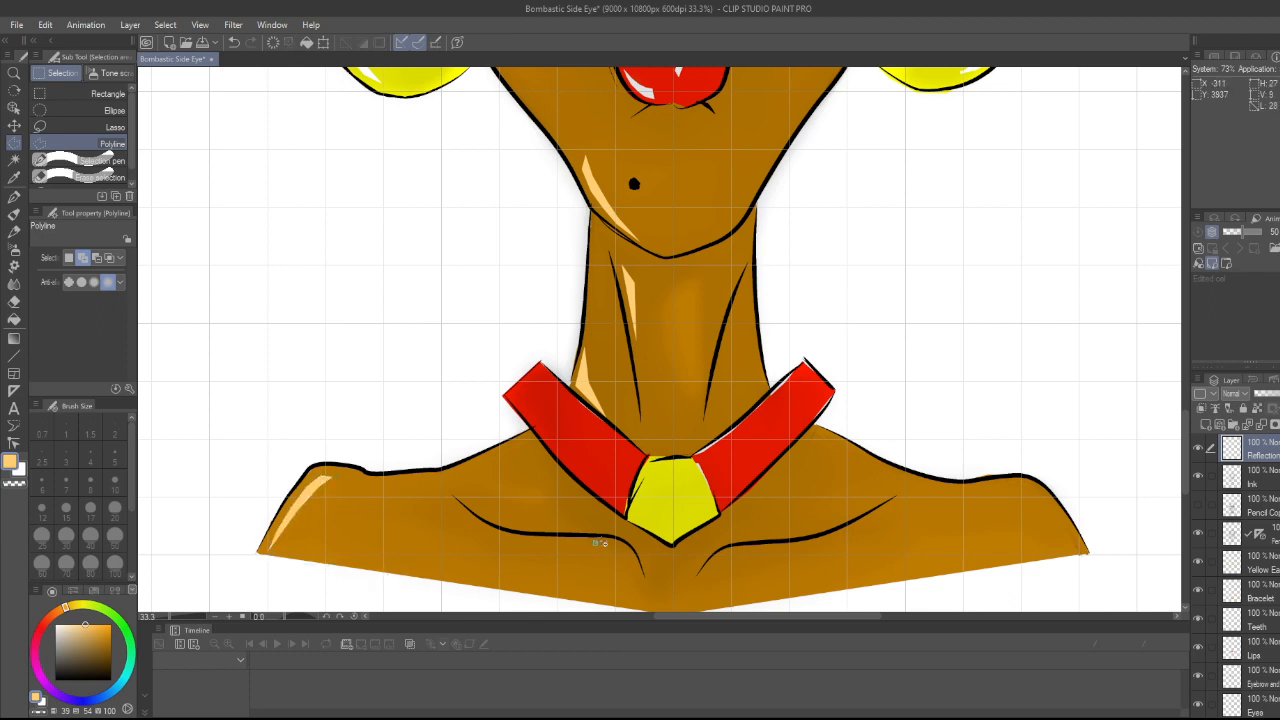
- Outline a small highlight under the inner end of the left-hand collarbone, fill it with pale orange, and deselect
click(596, 542)
click(634, 566)
click(597, 543)
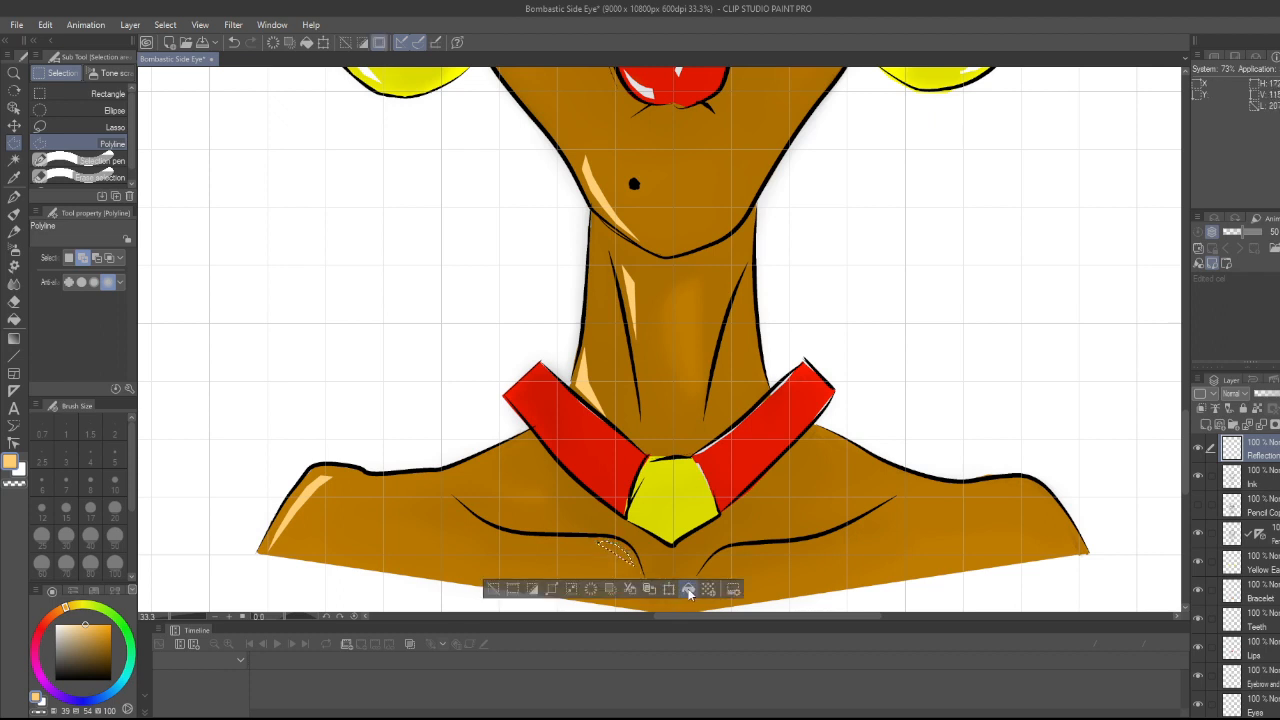
click(497, 592)
- Add a matching pale orange highlight under the inner end of the right-hand collarbone with a filled Polyline selection, and deselect
scroll(770, 546, down, 5)
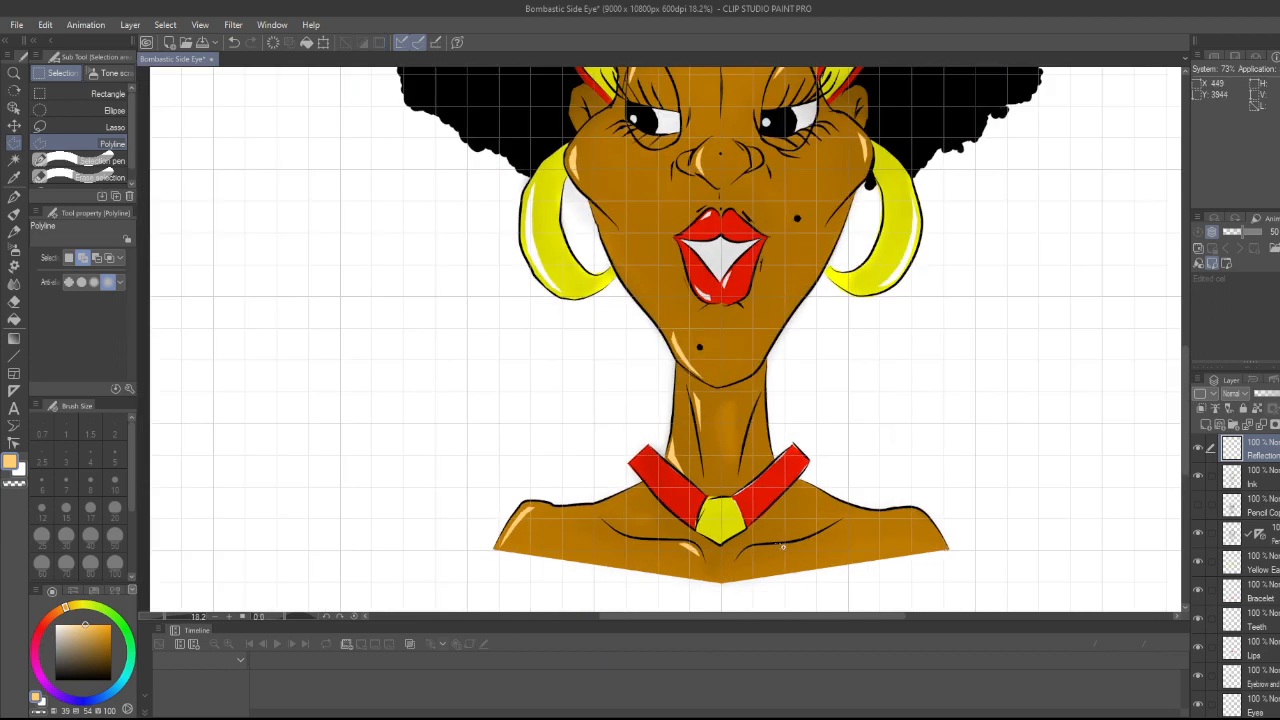
scroll(831, 556, up, 2)
scroll(830, 555, up, 2)
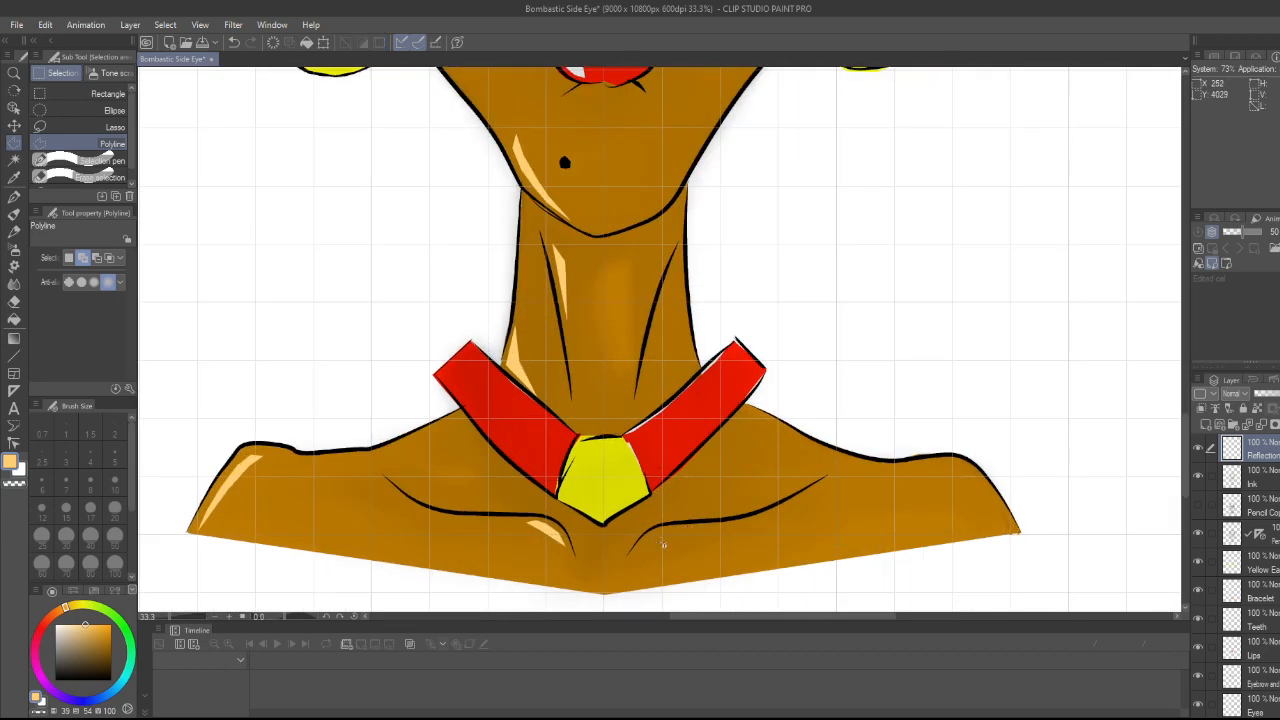
click(637, 550)
key(Escape)
click(643, 542)
click(652, 535)
click(660, 531)
click(681, 528)
click(636, 550)
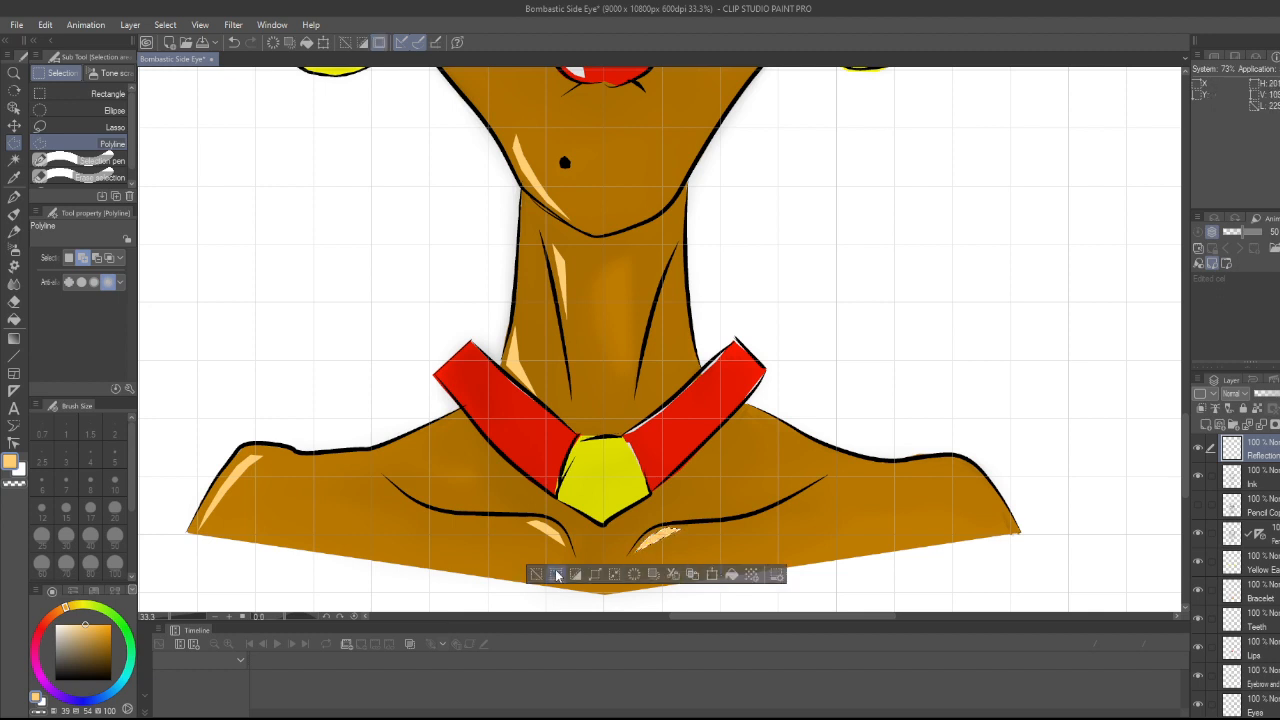
click(557, 575)
- Outline a slanted highlight inside the chin's right-hand edge, fill it with pale orange, and deselect
scroll(683, 483, down, 5)
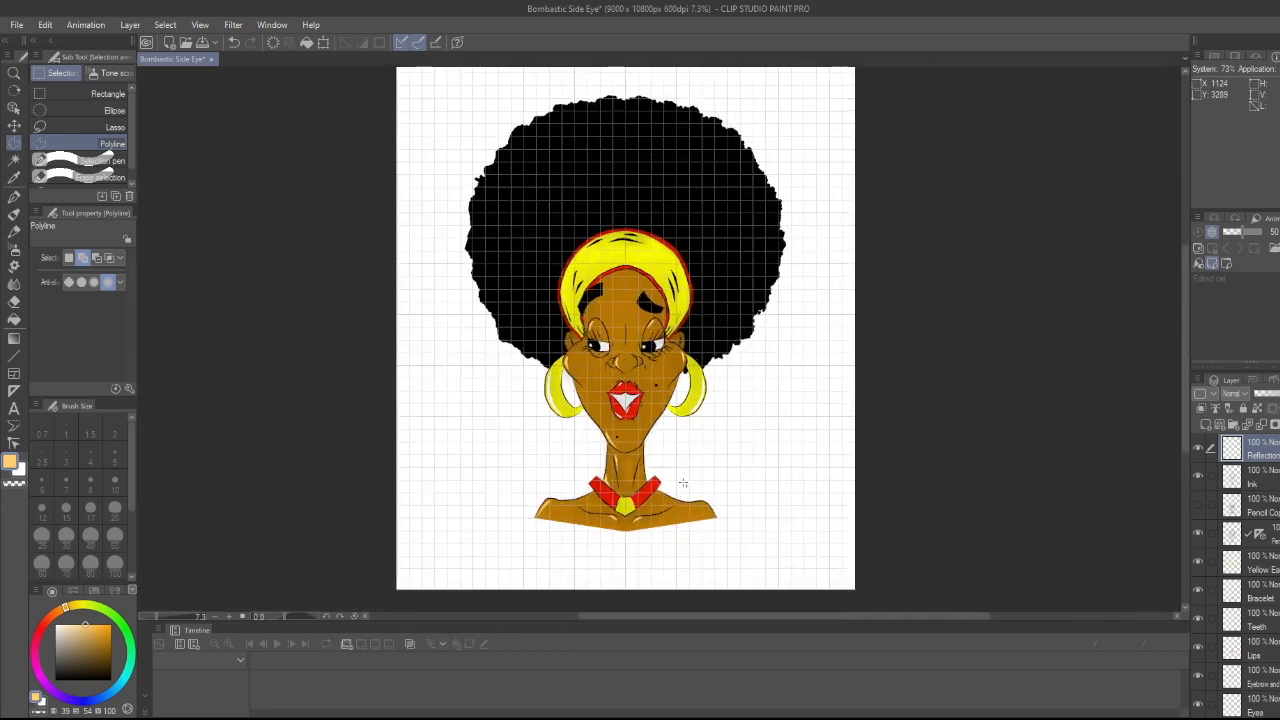
scroll(683, 483, up, 3)
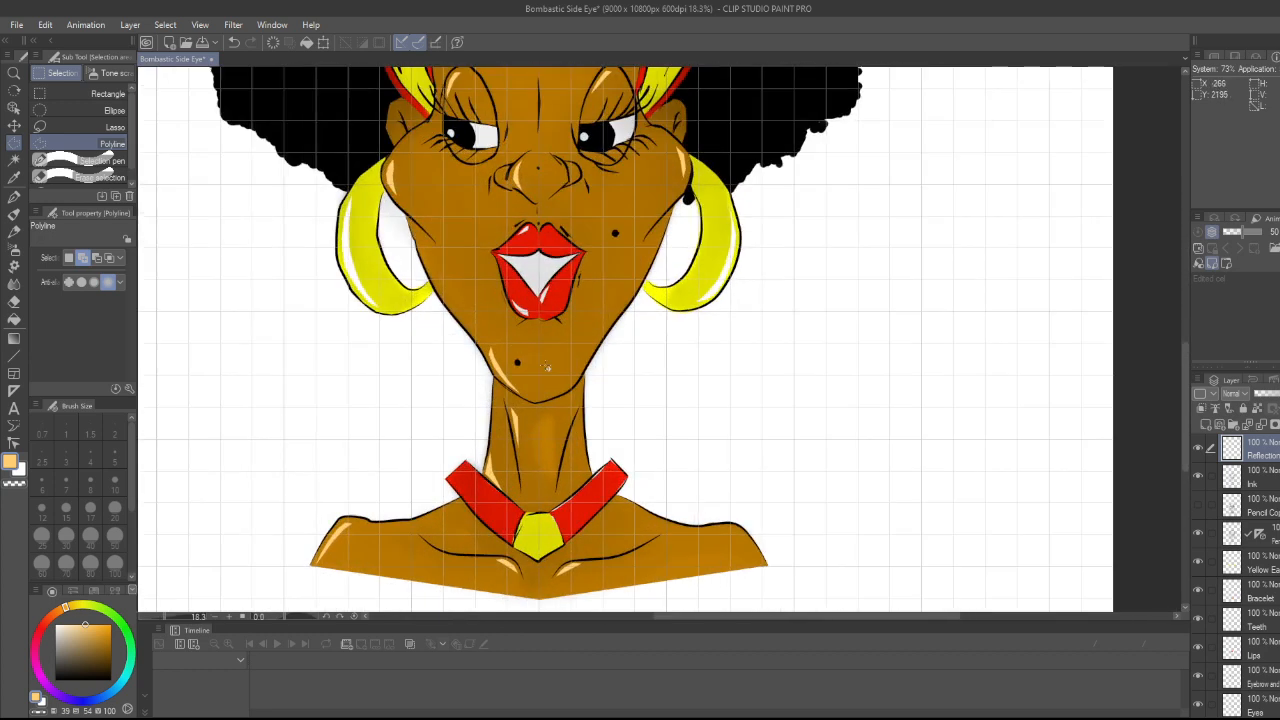
click(577, 369)
click(586, 338)
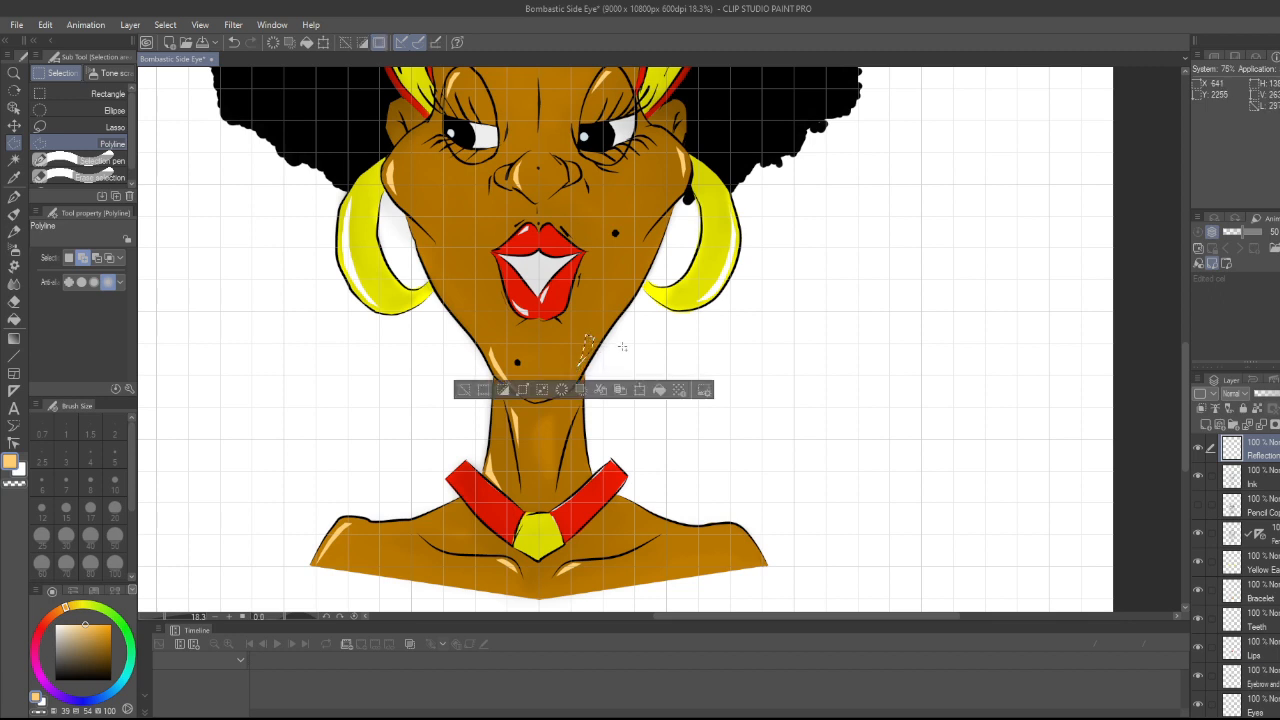
click(464, 389)
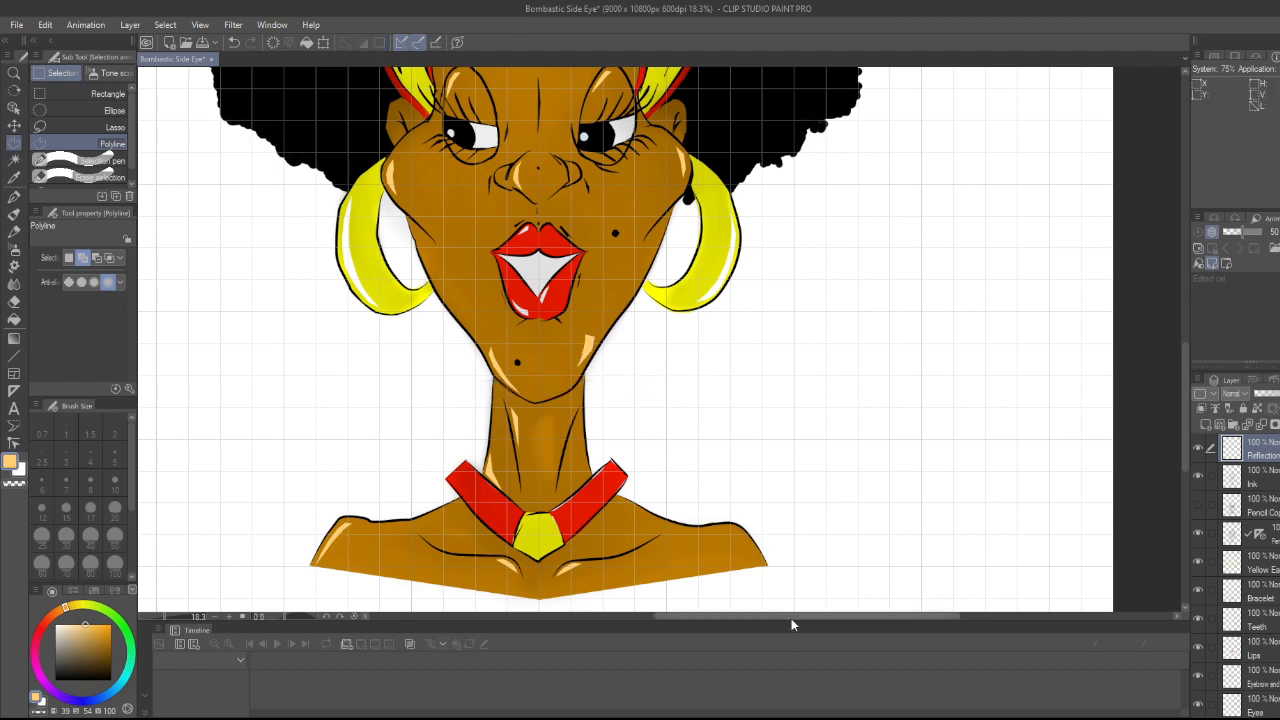
- Outline a curved highlight inside the right-hand shoulder's outer edge, fill it with pale orange, and deselect
click(717, 531)
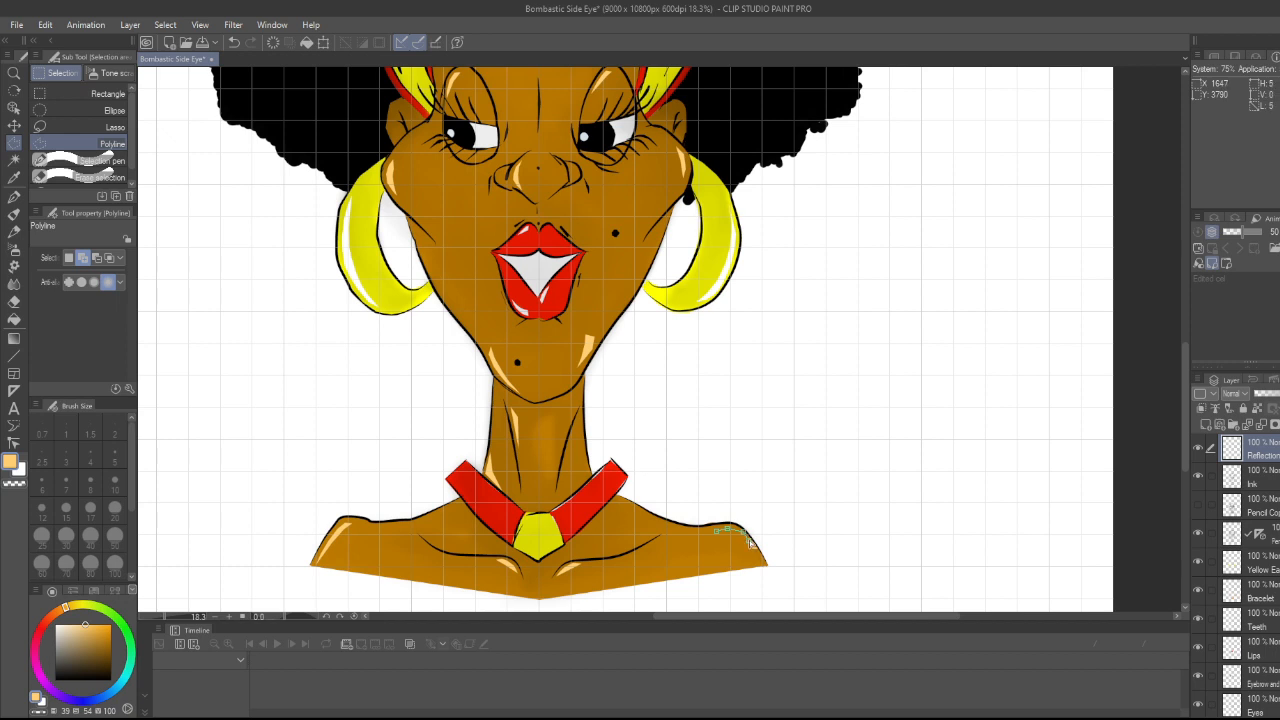
click(757, 557)
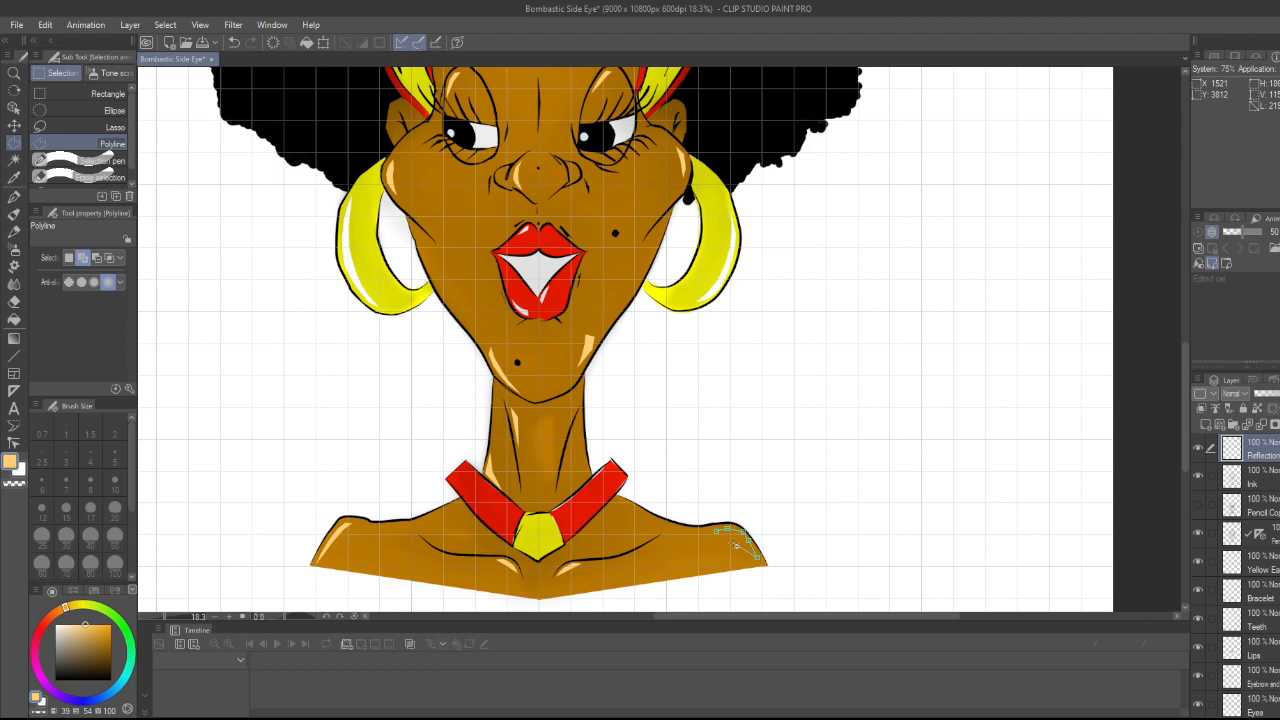
click(718, 531)
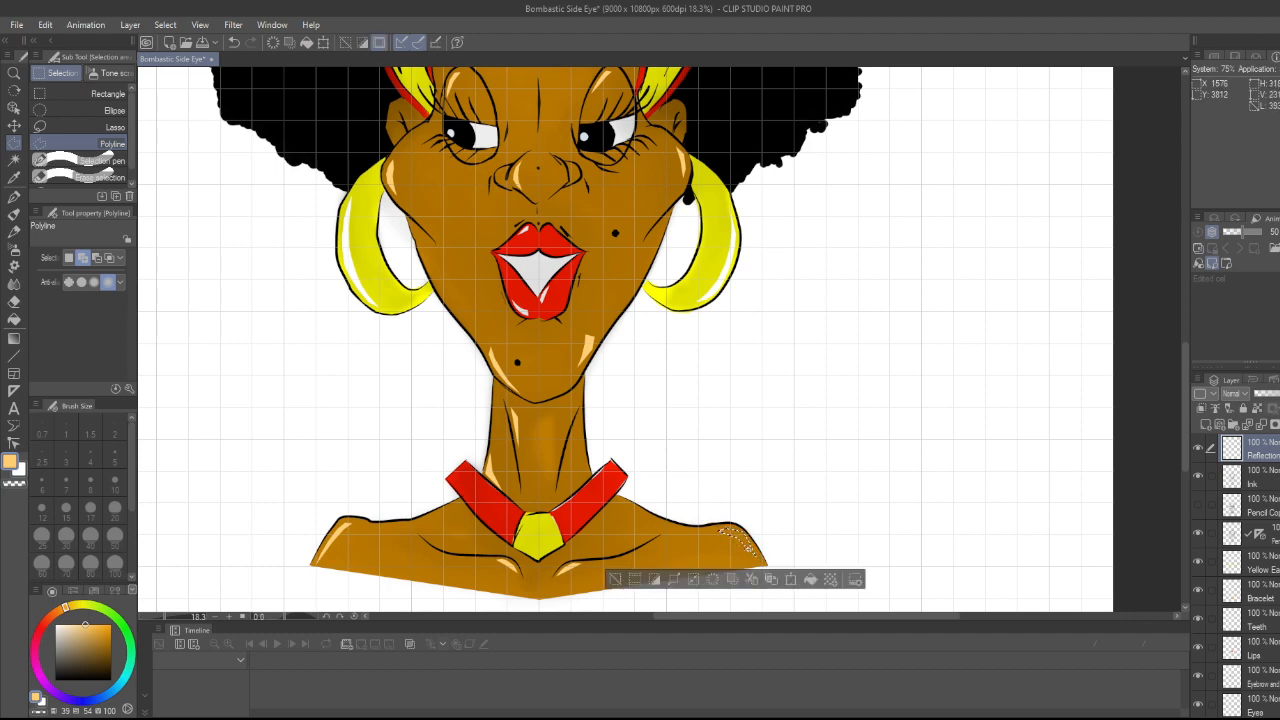
click(614, 579)
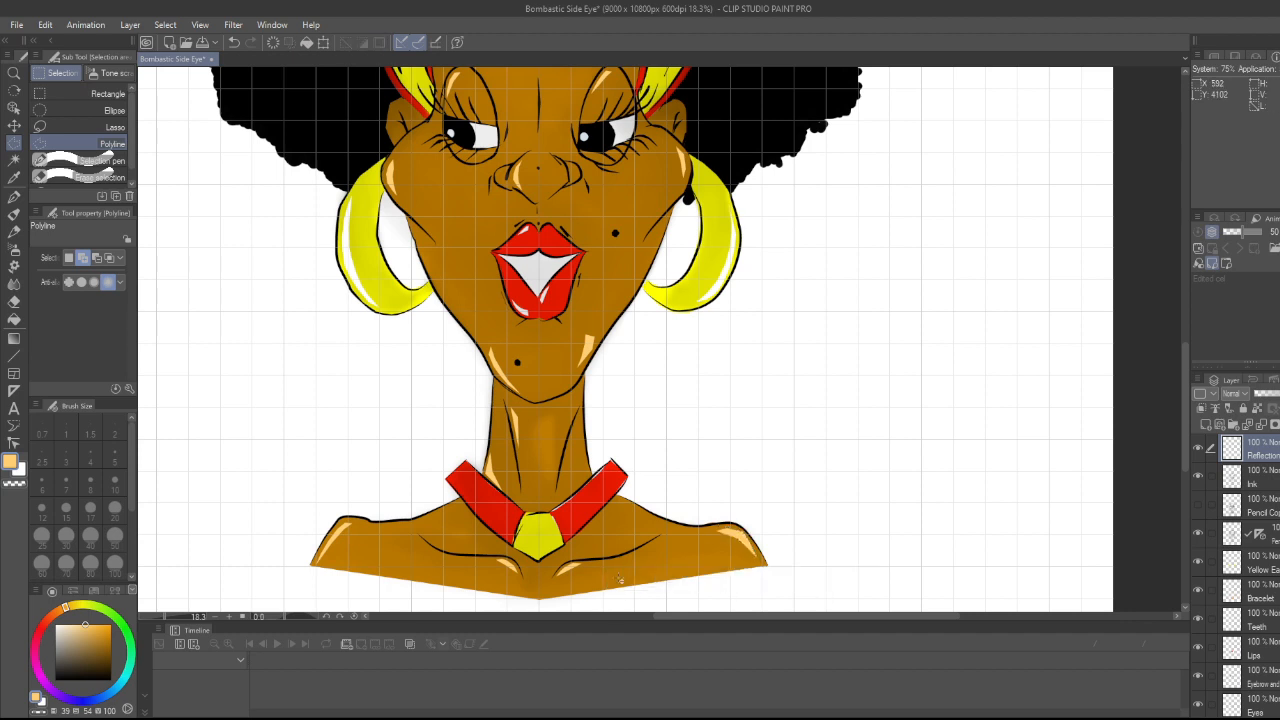
scroll(663, 490, down, 3)
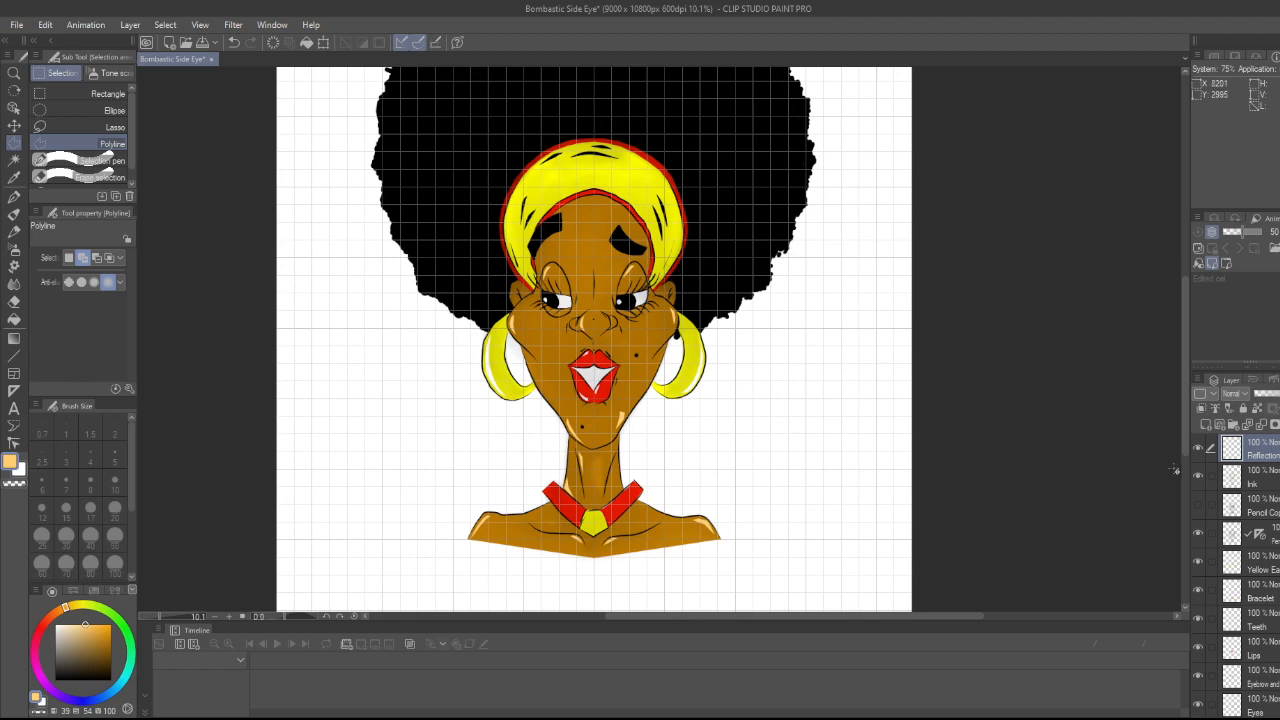
drag(1184, 452, 1184, 434)
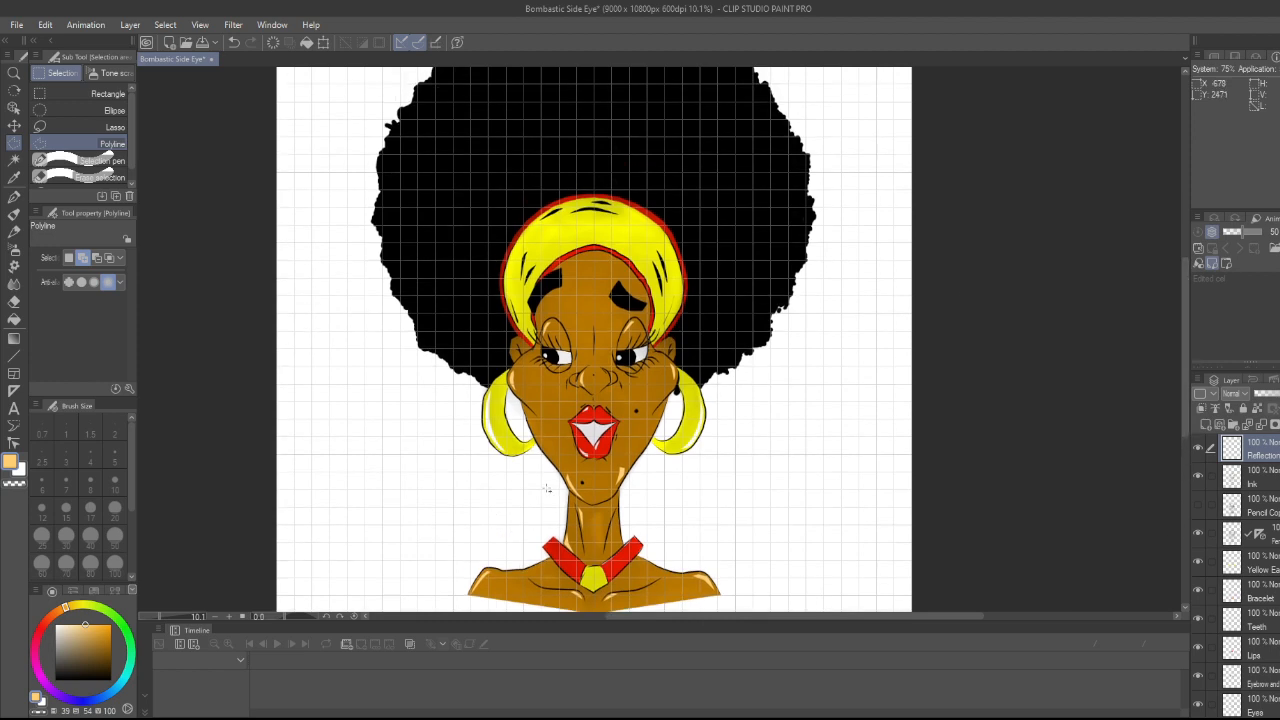
scroll(546, 510, down, 1)
drag(984, 617, 955, 623)
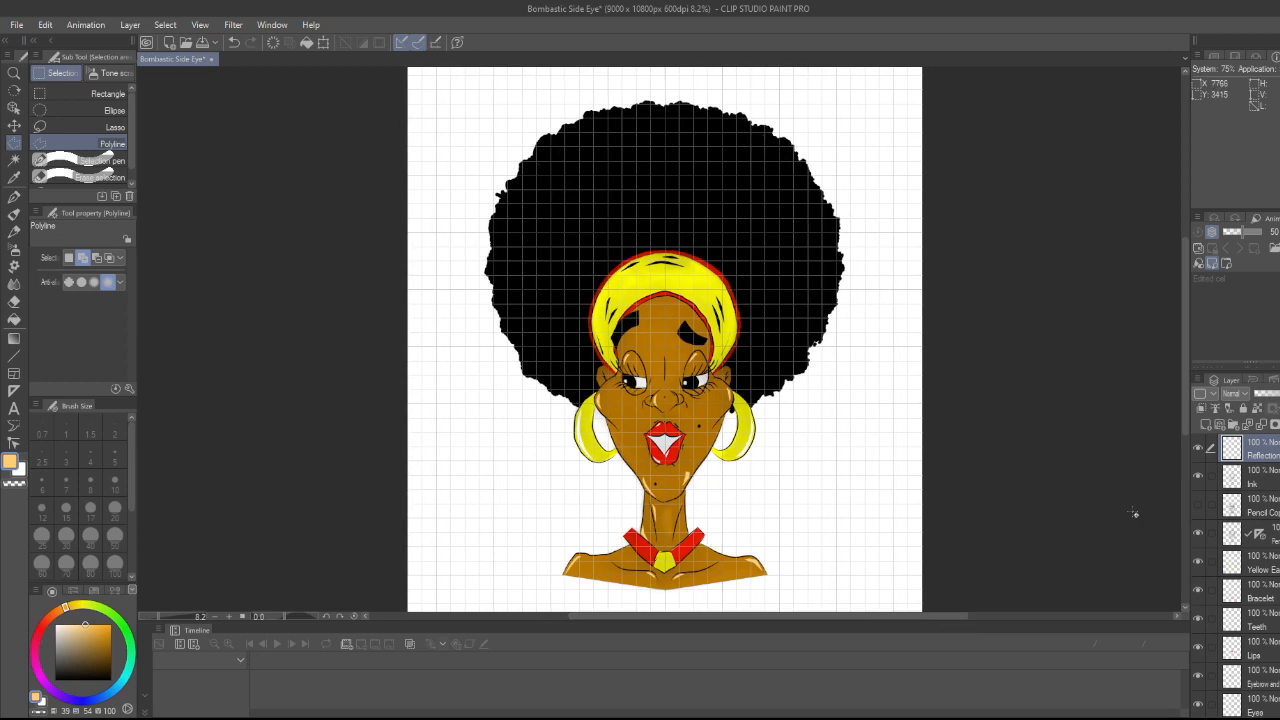
drag(1185, 412, 1184, 418)
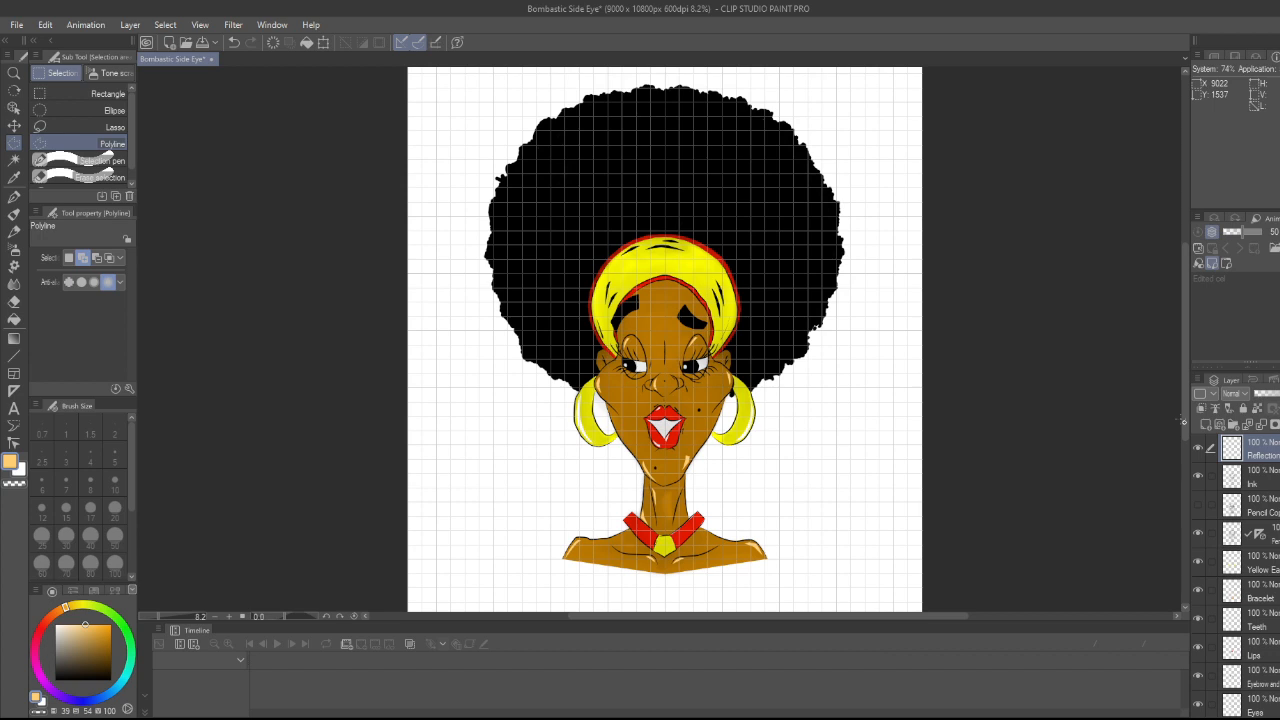
scroll(450, 512, up, 1)
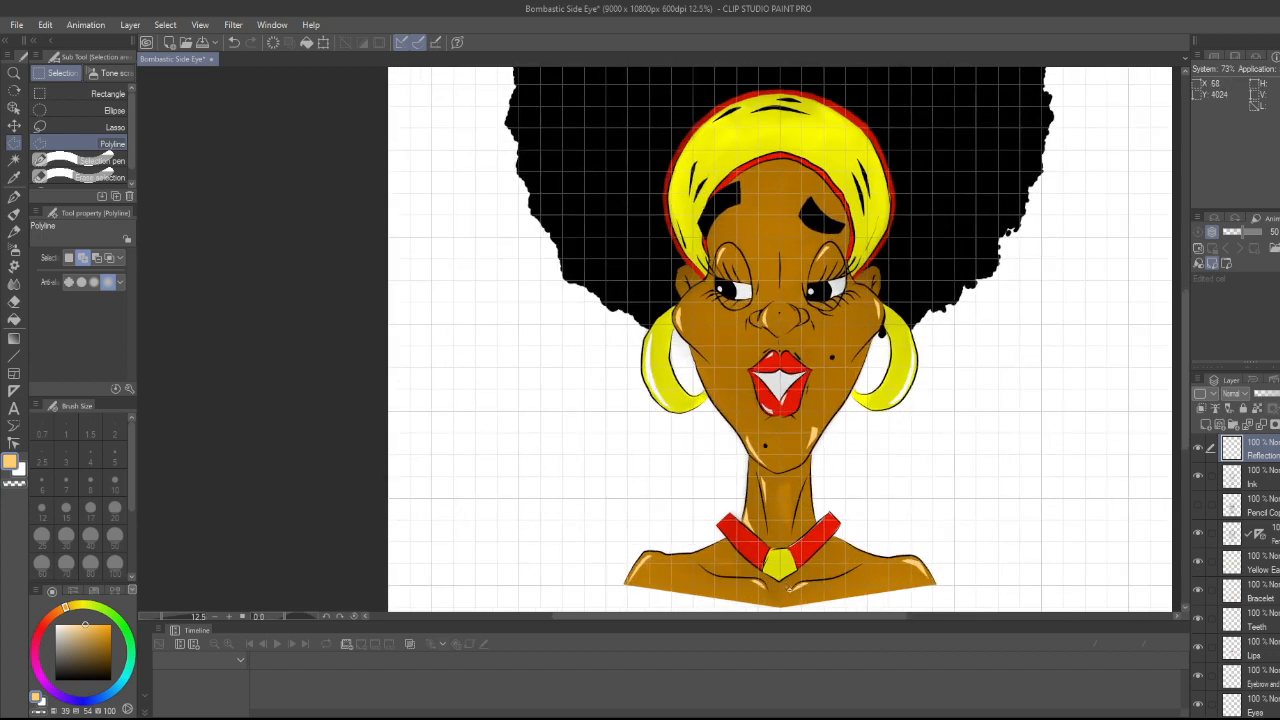
- On the Bracelet layer, outline the necklace's right-hand red band with a Polyline selection following its inked edges
scroll(826, 573, up, 3)
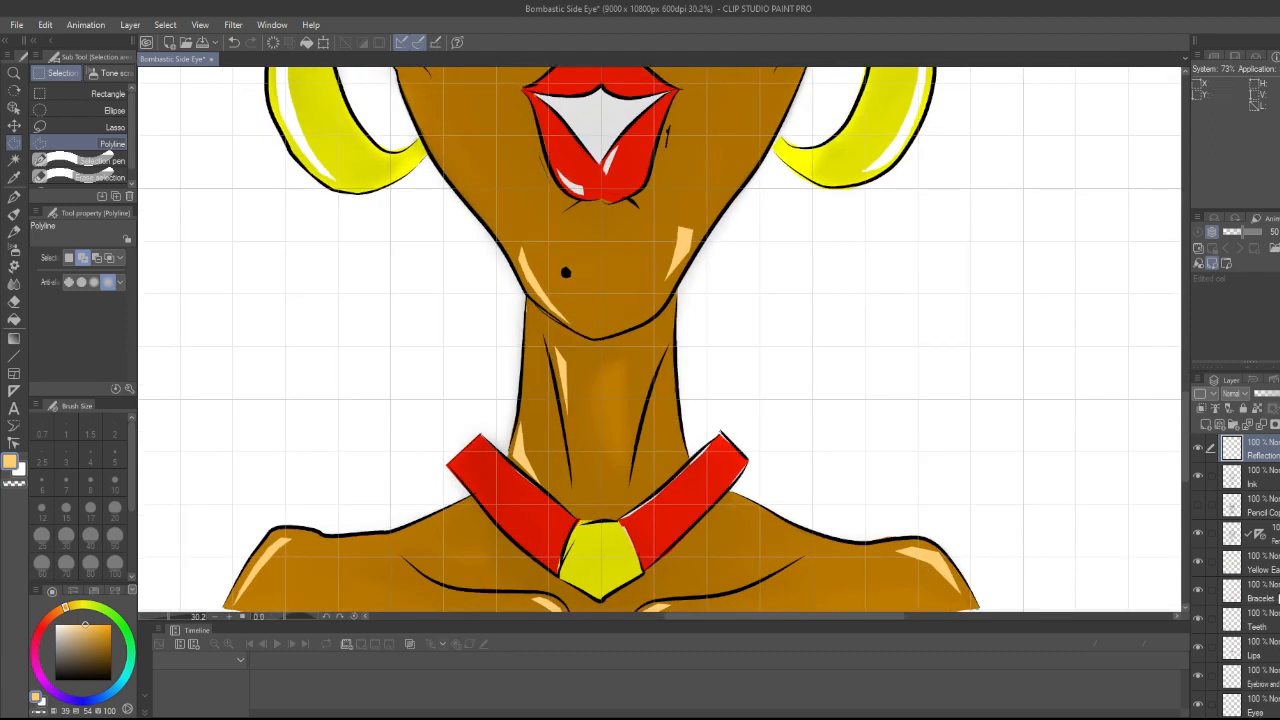
click(1262, 592)
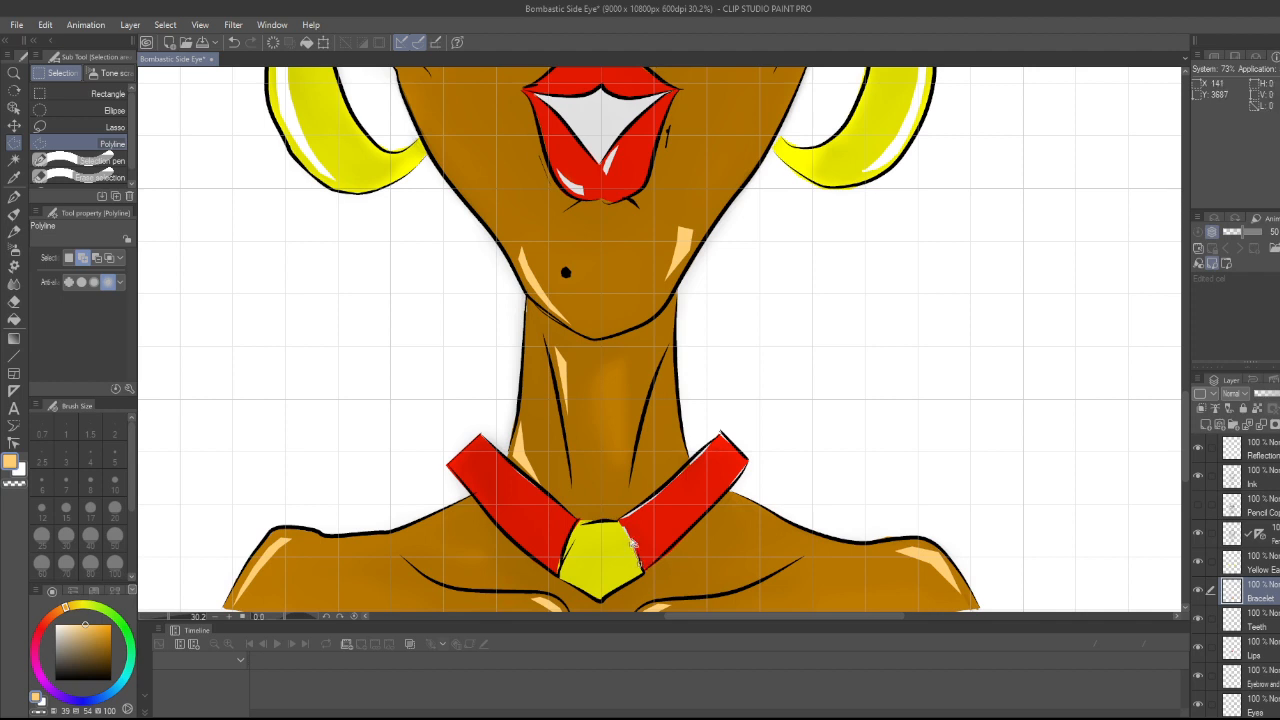
click(619, 522)
click(633, 511)
click(657, 491)
click(691, 458)
click(720, 432)
click(749, 462)
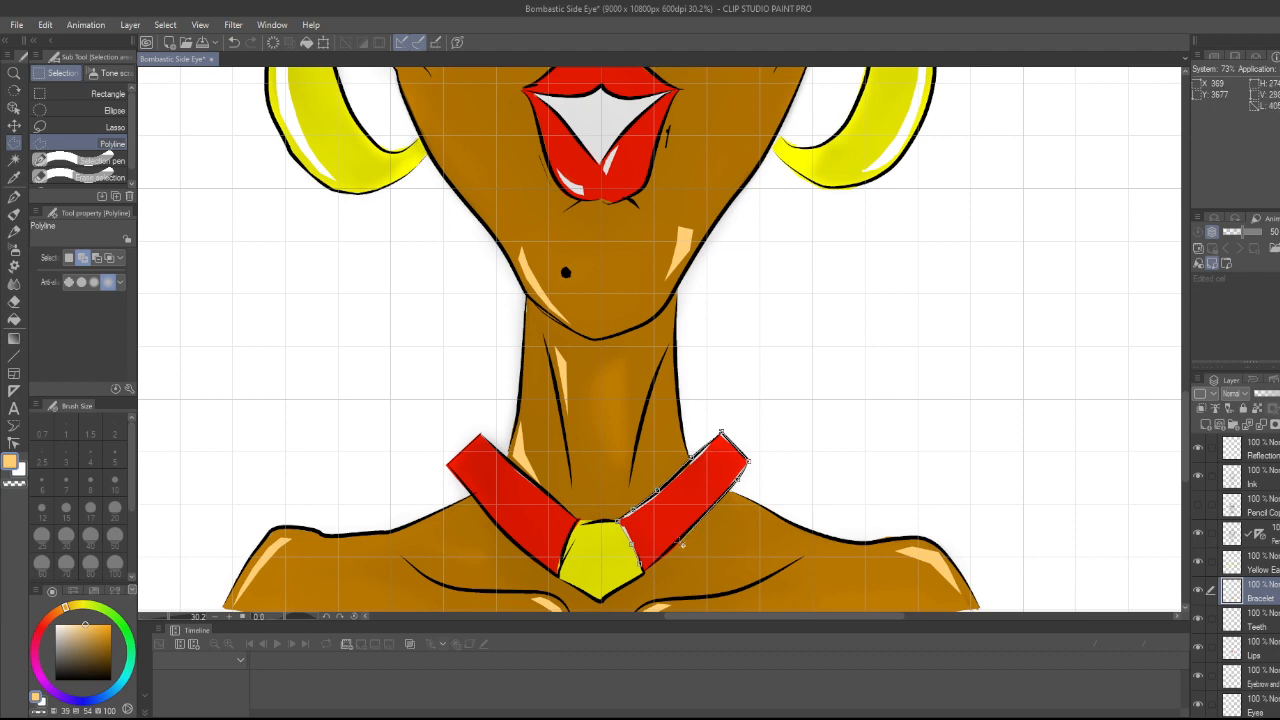
click(677, 543)
double_click(643, 567)
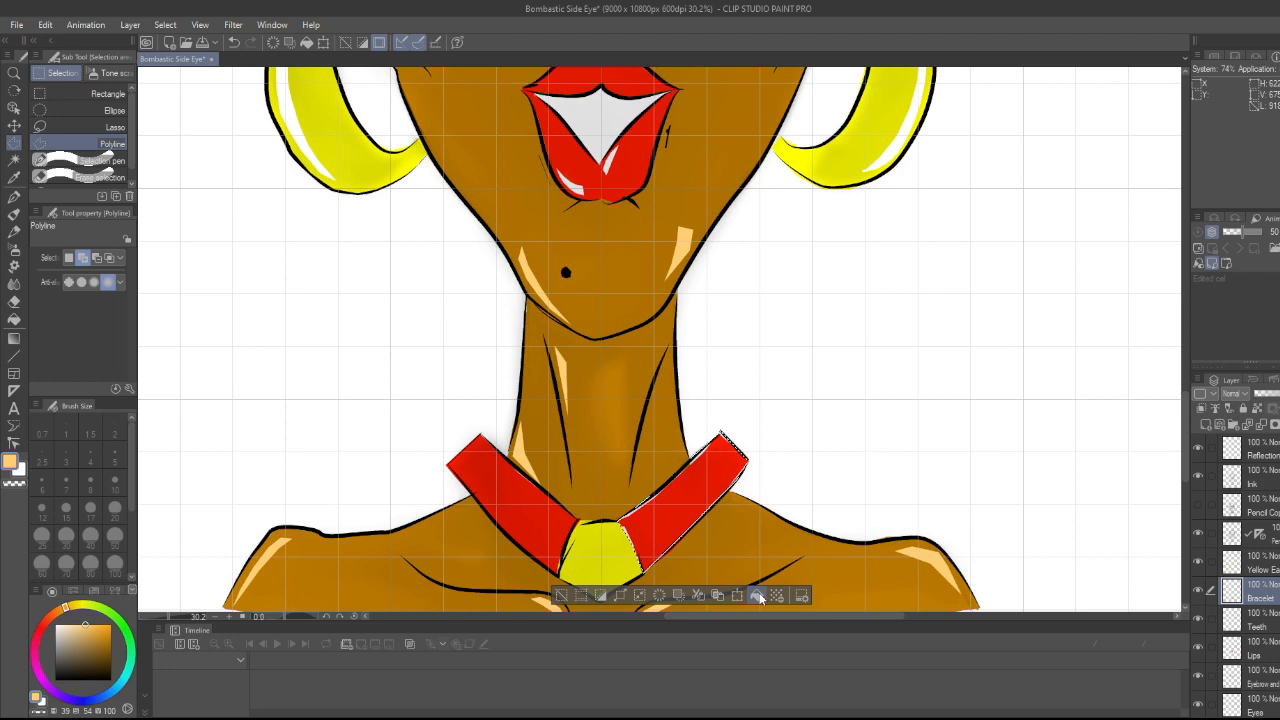
- Sample the necklace's red, fill the selected right-hand band with it, and deselect
click(718, 595)
key(ctrl+z)
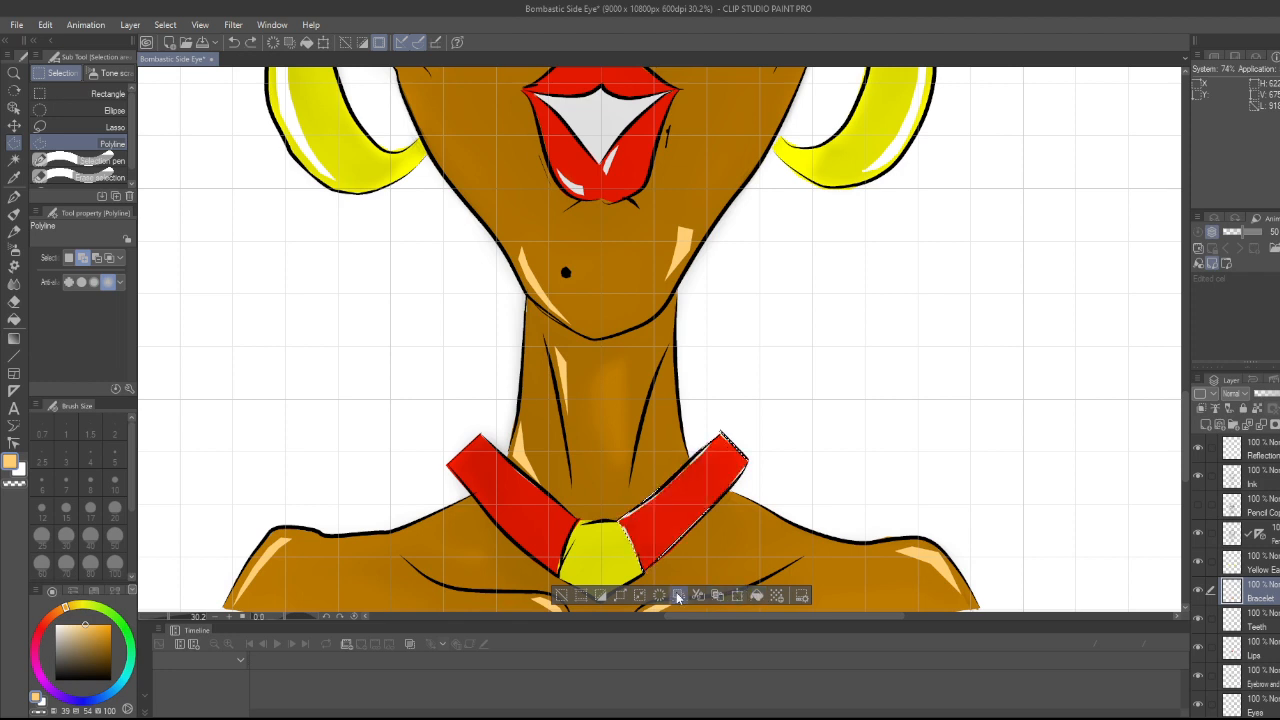
key(i)
click(566, 553)
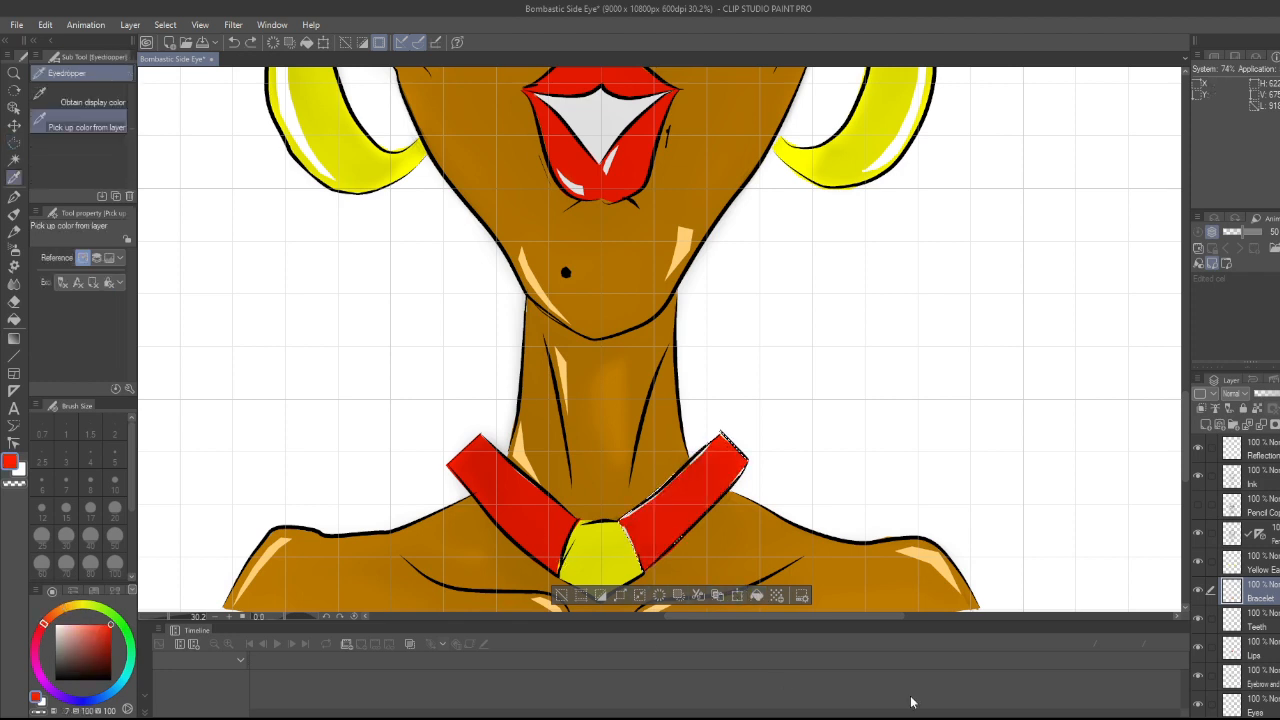
click(757, 598)
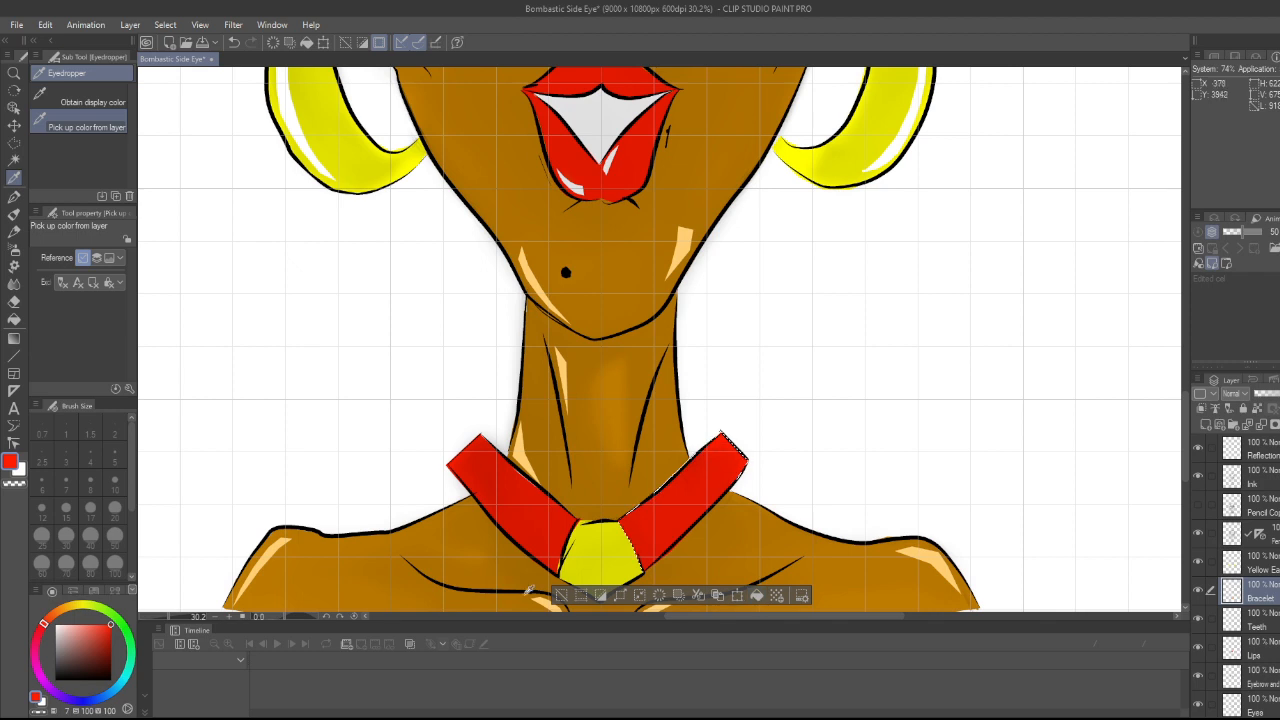
click(561, 596)
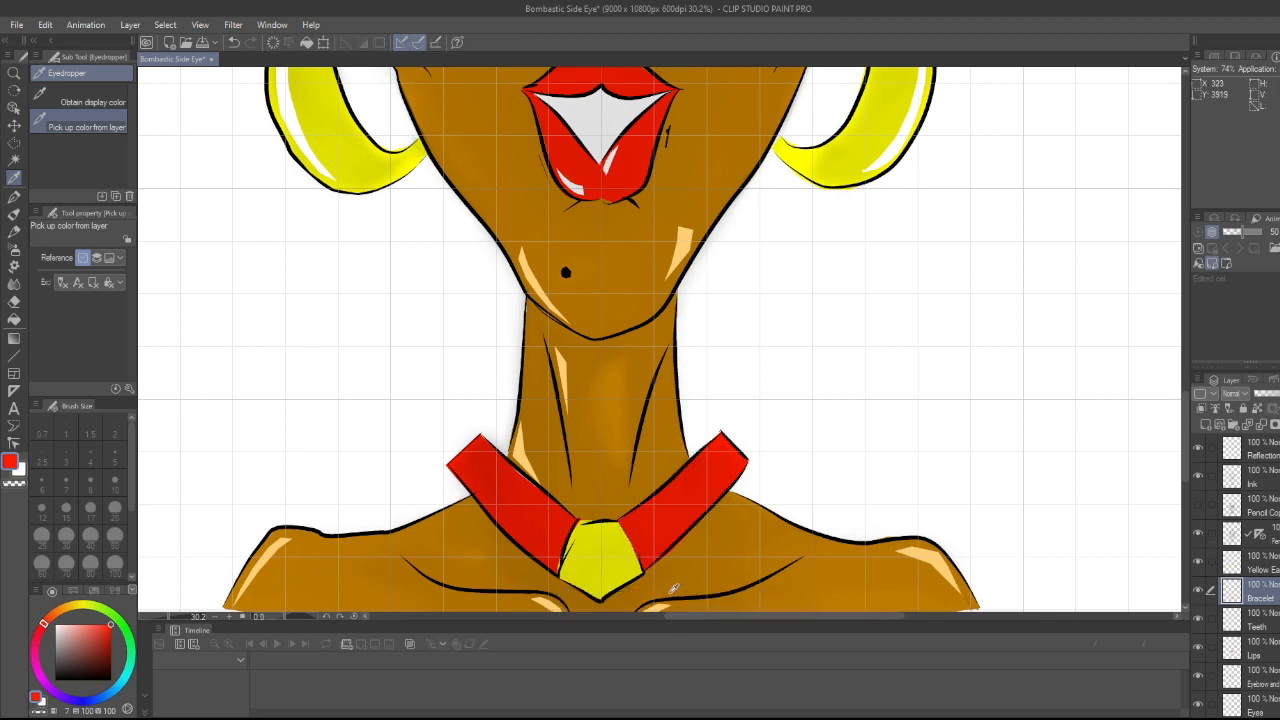
- Trim the spill just outside the right-hand band's lower edge using a Polyline selection, and deselect
scroll(670, 588, up, 2)
key(m)
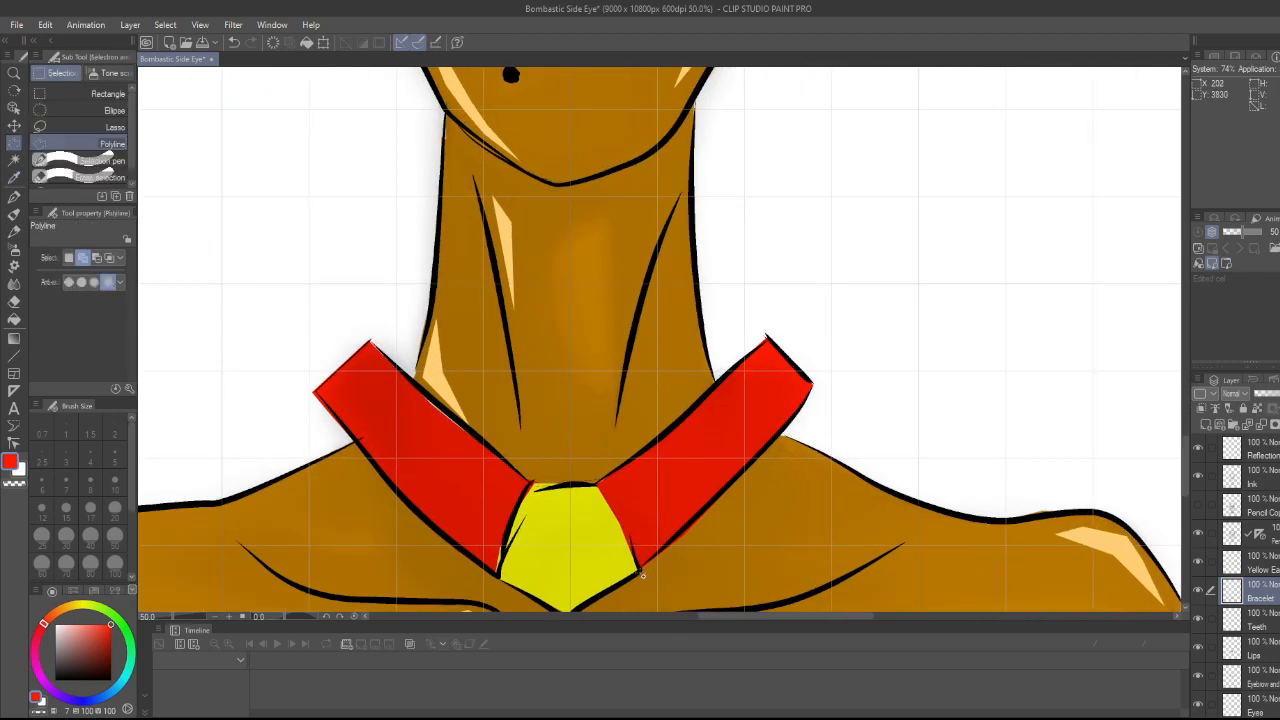
click(639, 572)
click(680, 530)
click(738, 478)
click(746, 524)
click(640, 571)
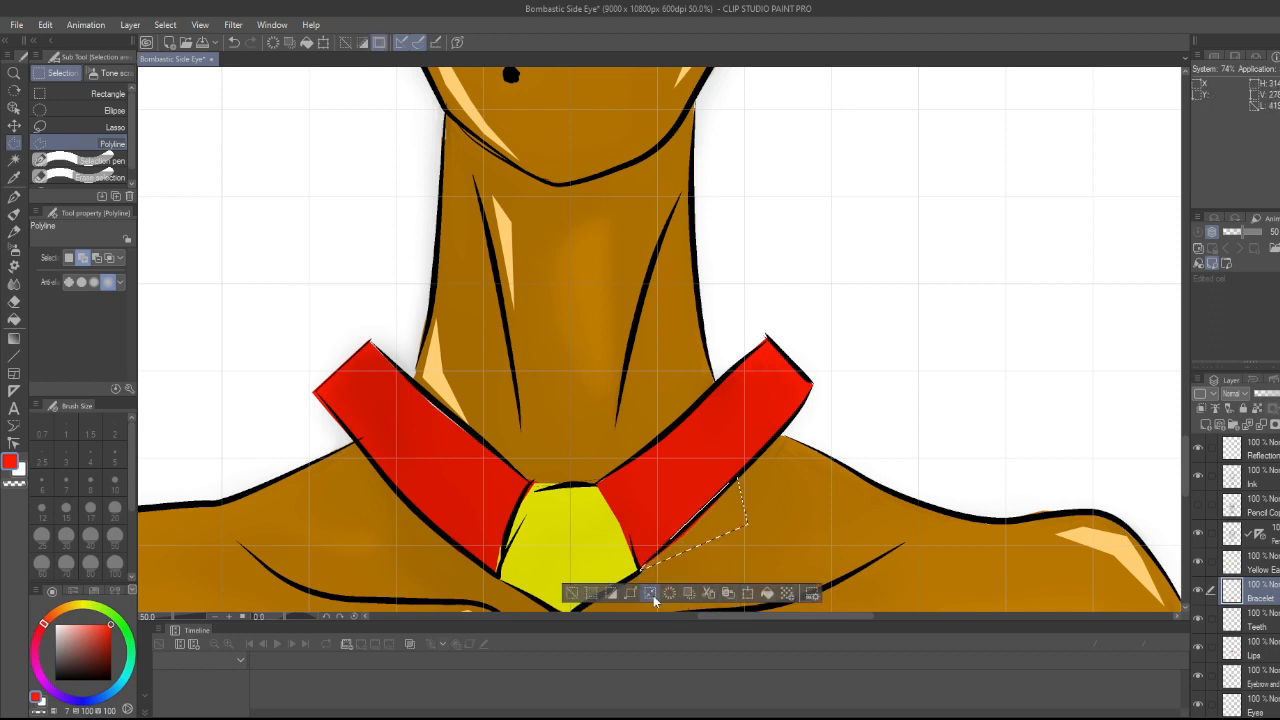
click(568, 596)
scroll(493, 598, up, 2)
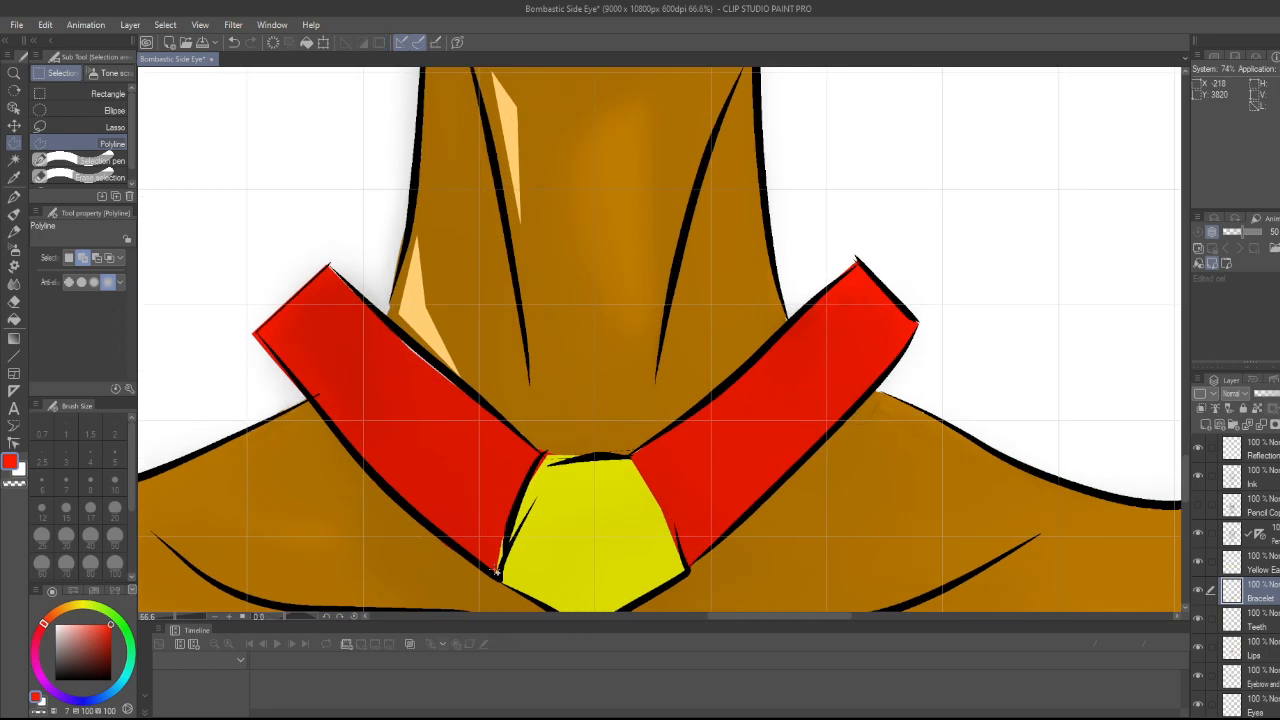
- Outline the gap at the left-hand band's lower end beside the pendant, fill it with red, and deselect
click(490, 576)
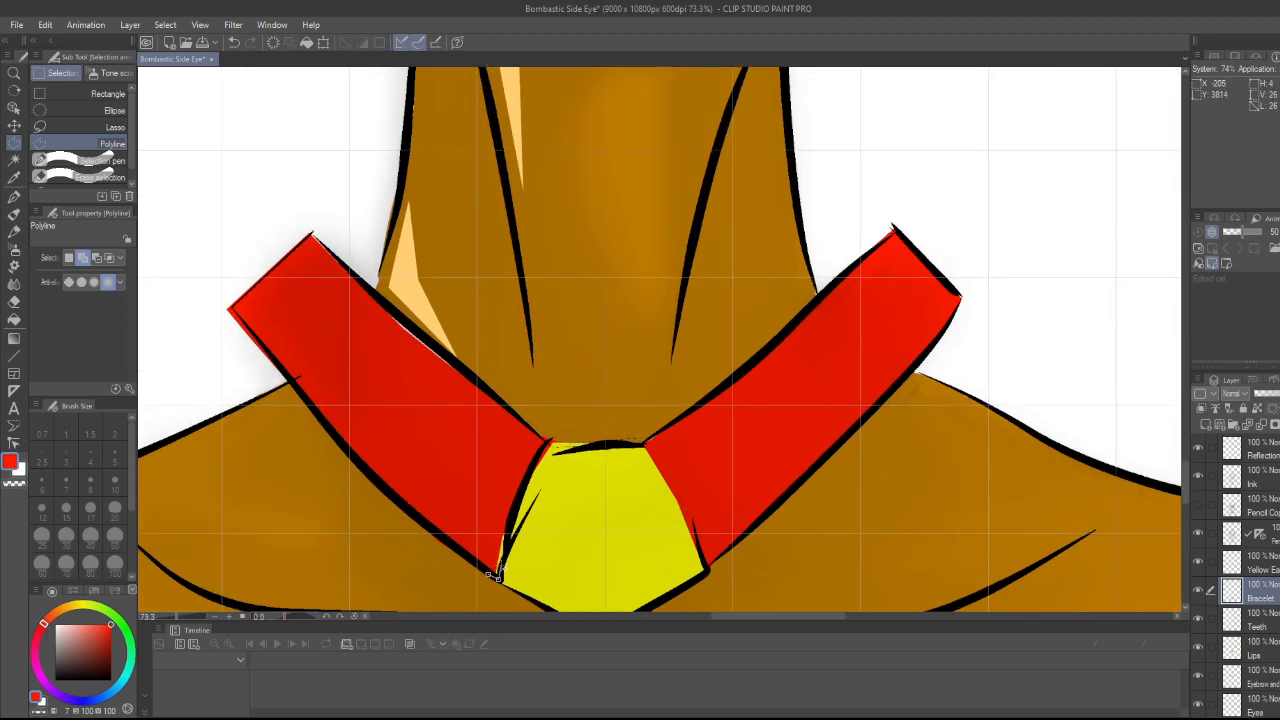
click(508, 530)
click(521, 495)
click(482, 541)
click(490, 576)
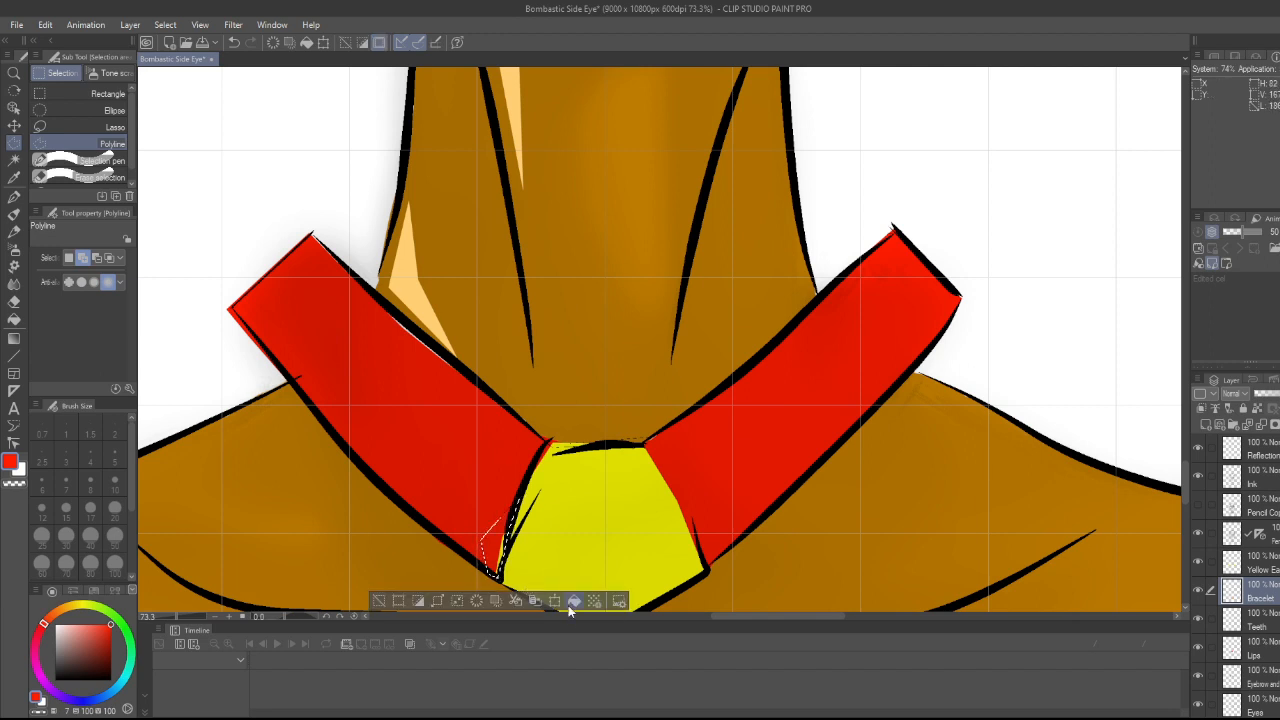
click(380, 602)
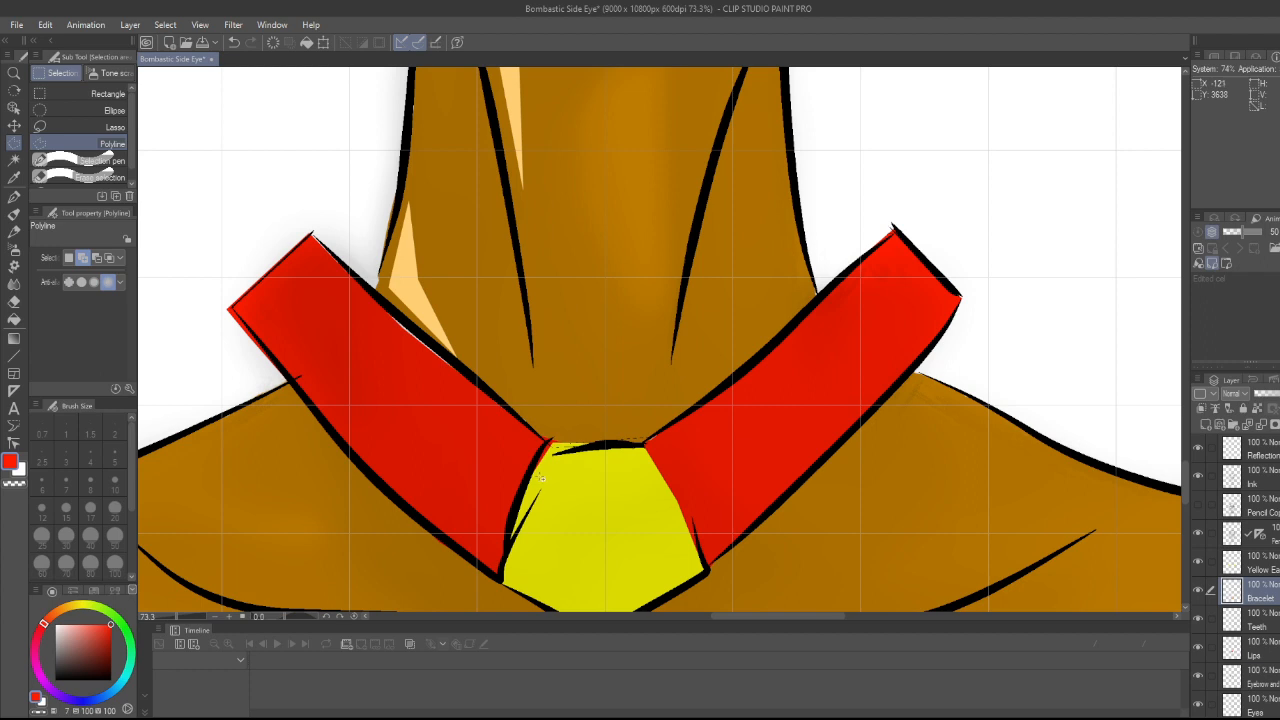
- Outline the pendant's upper-left corner, clear its contents, refill it with the pendant's sampled yellow, and deselect
click(527, 478)
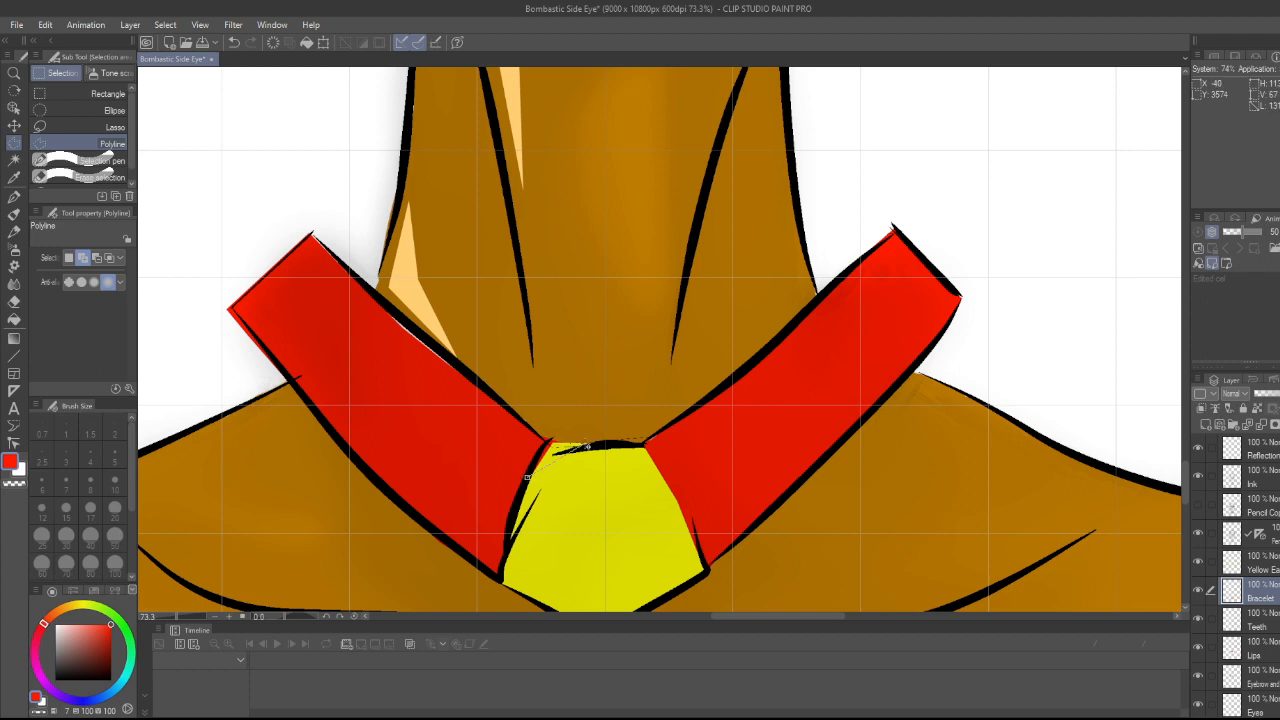
click(590, 444)
click(546, 443)
click(527, 478)
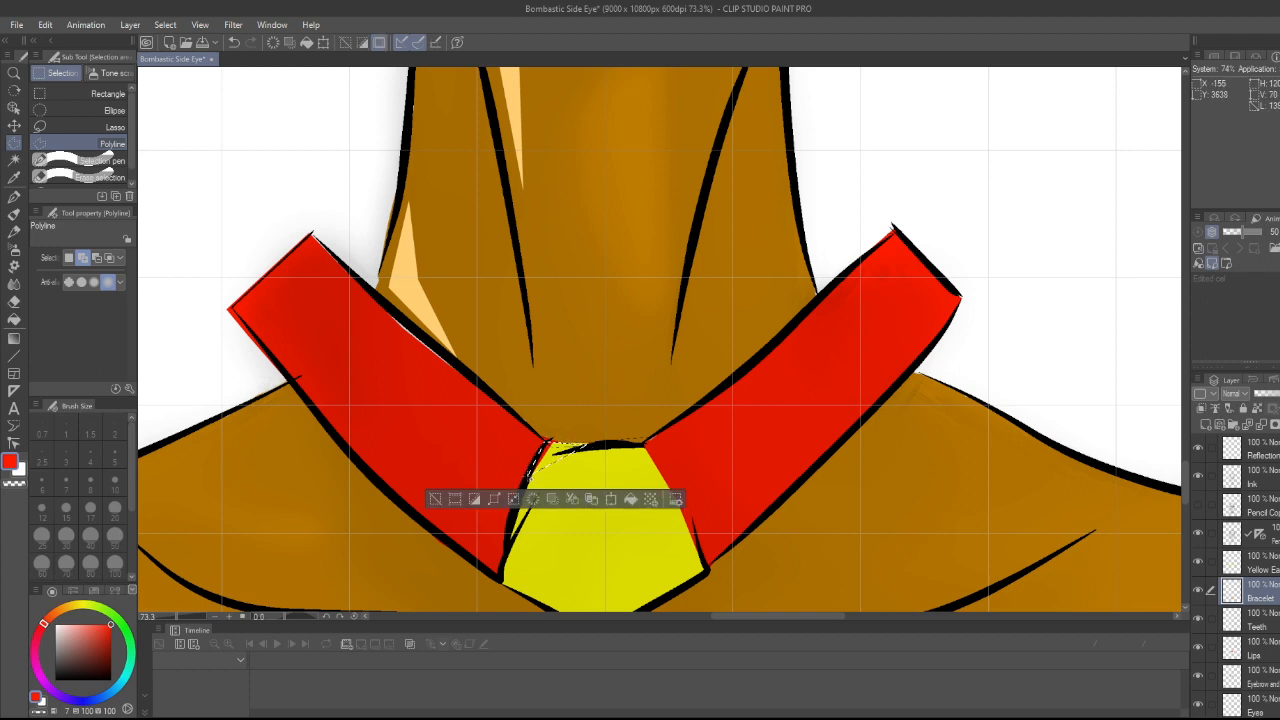
click(528, 497)
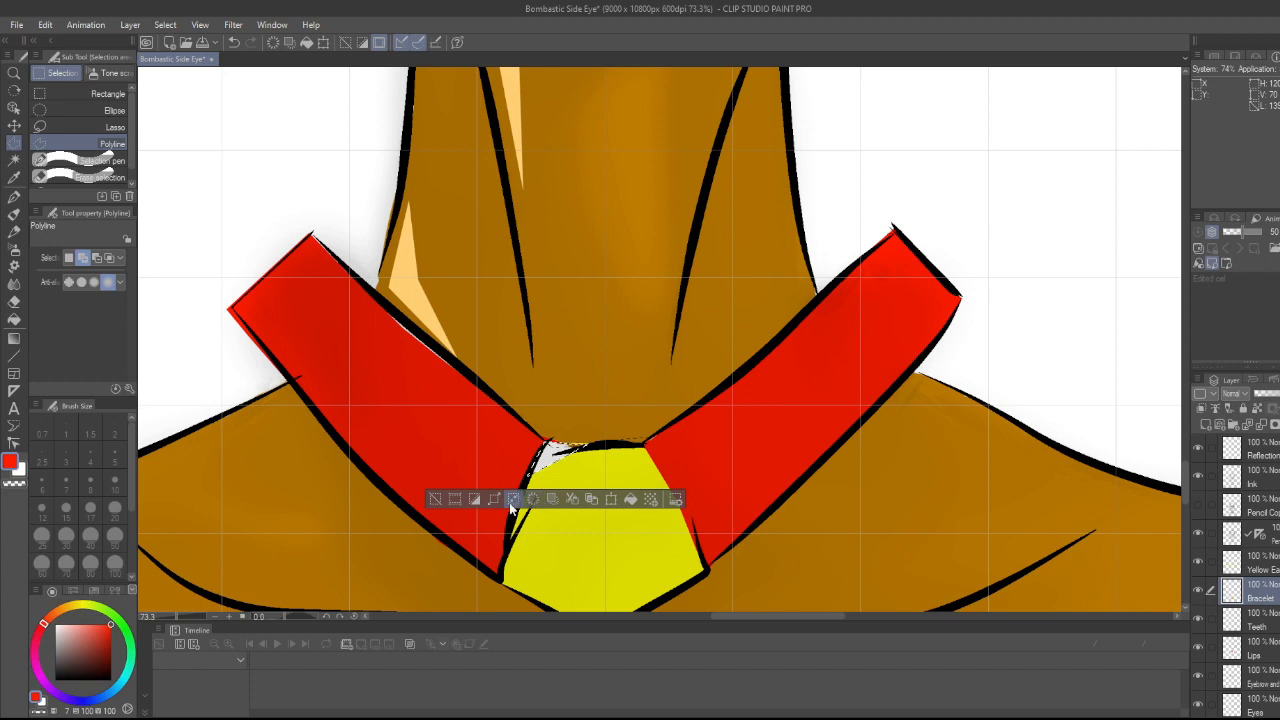
key(i)
click(675, 594)
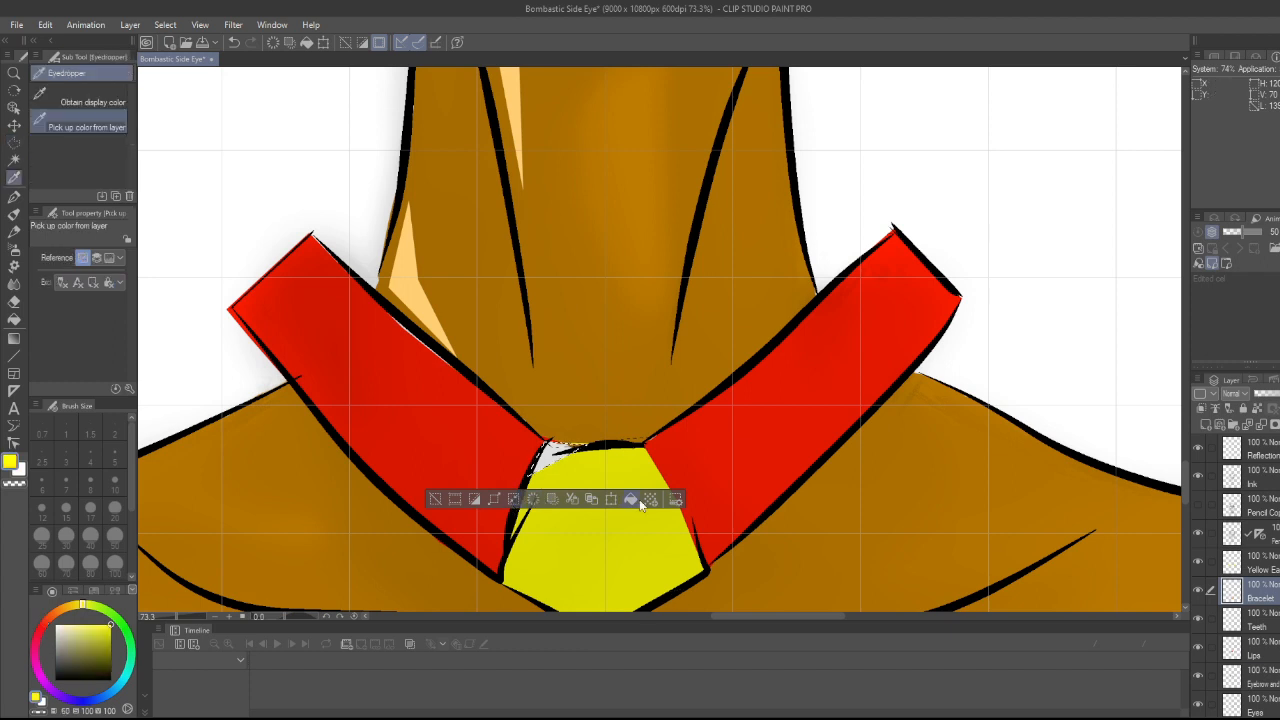
click(631, 498)
click(440, 498)
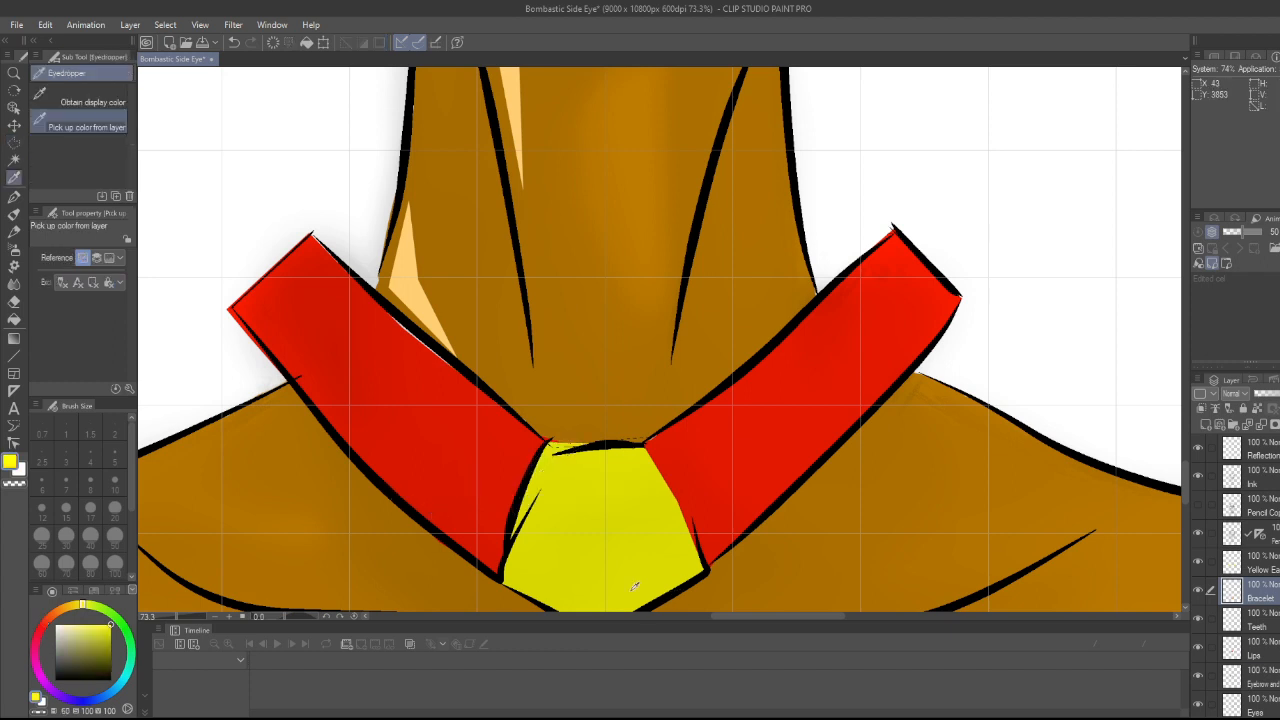
- Examine the whole portrait for remaining flaws in the coloring and highlights
scroll(633, 568, down, 5)
scroll(633, 566, down, 2)
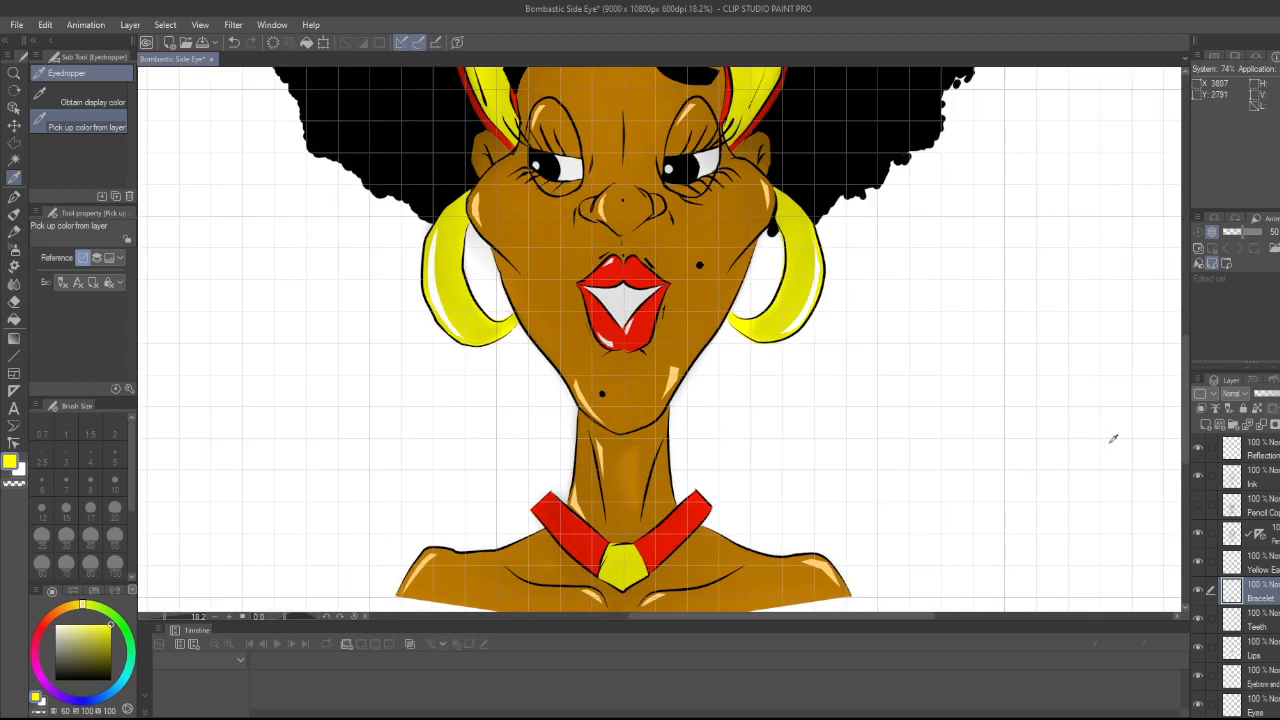
drag(1185, 447, 1184, 404)
scroll(602, 455, down, 2)
scroll(602, 455, down, 1)
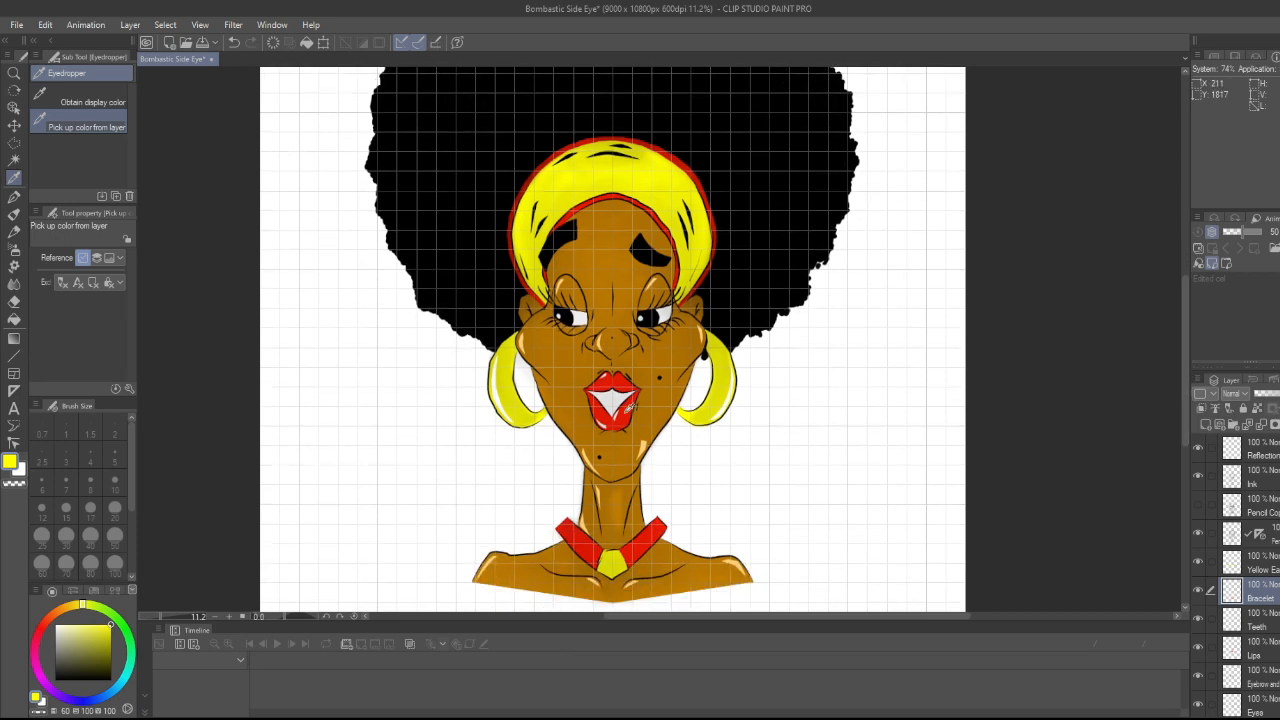
scroll(573, 365, down, 1)
drag(1192, 349, 1181, 337)
scroll(496, 355, down, 1)
scroll(496, 355, down, 1)
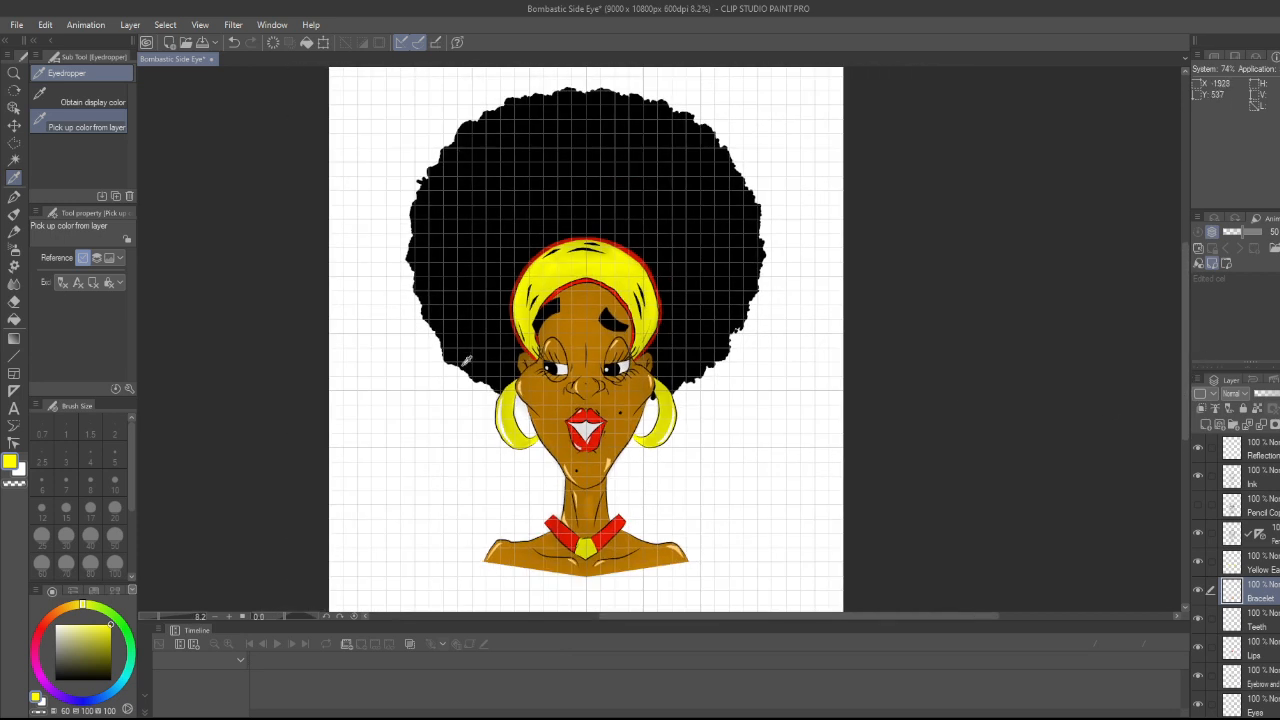
drag(912, 619, 882, 618)
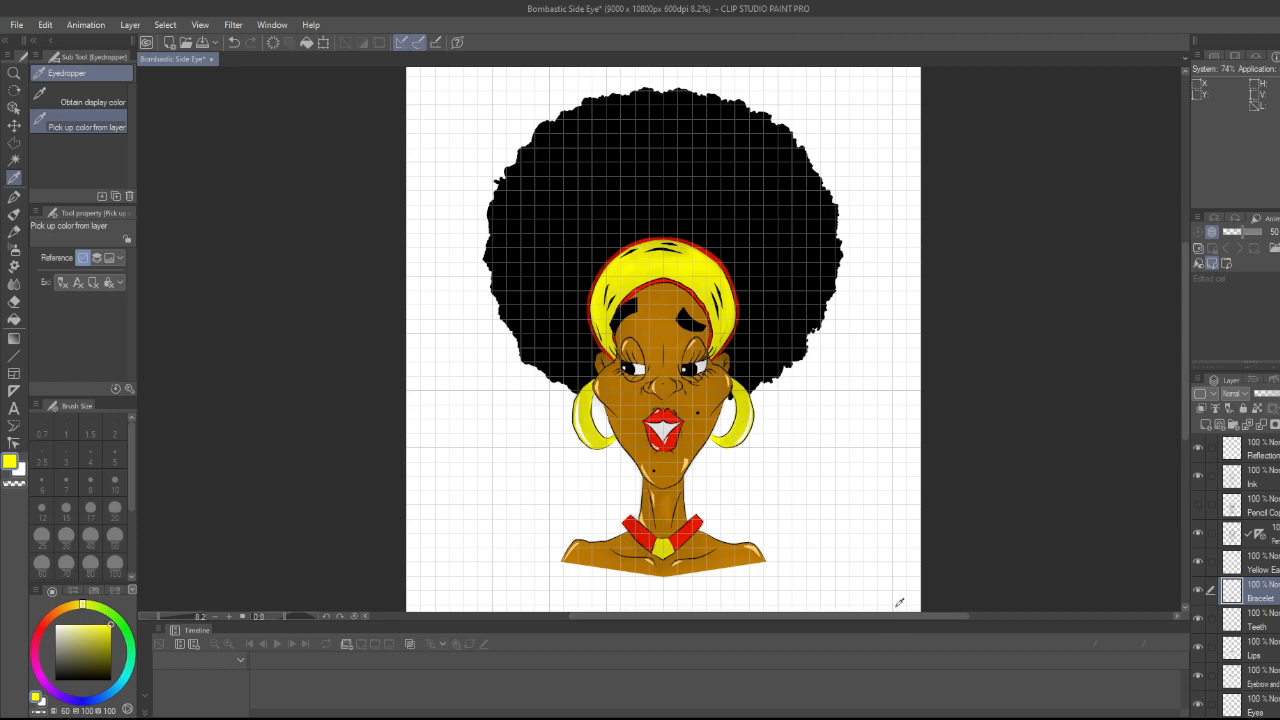
- Switch to the For effect line pen and set the drawing color to black
scroll(662, 332, up, 3)
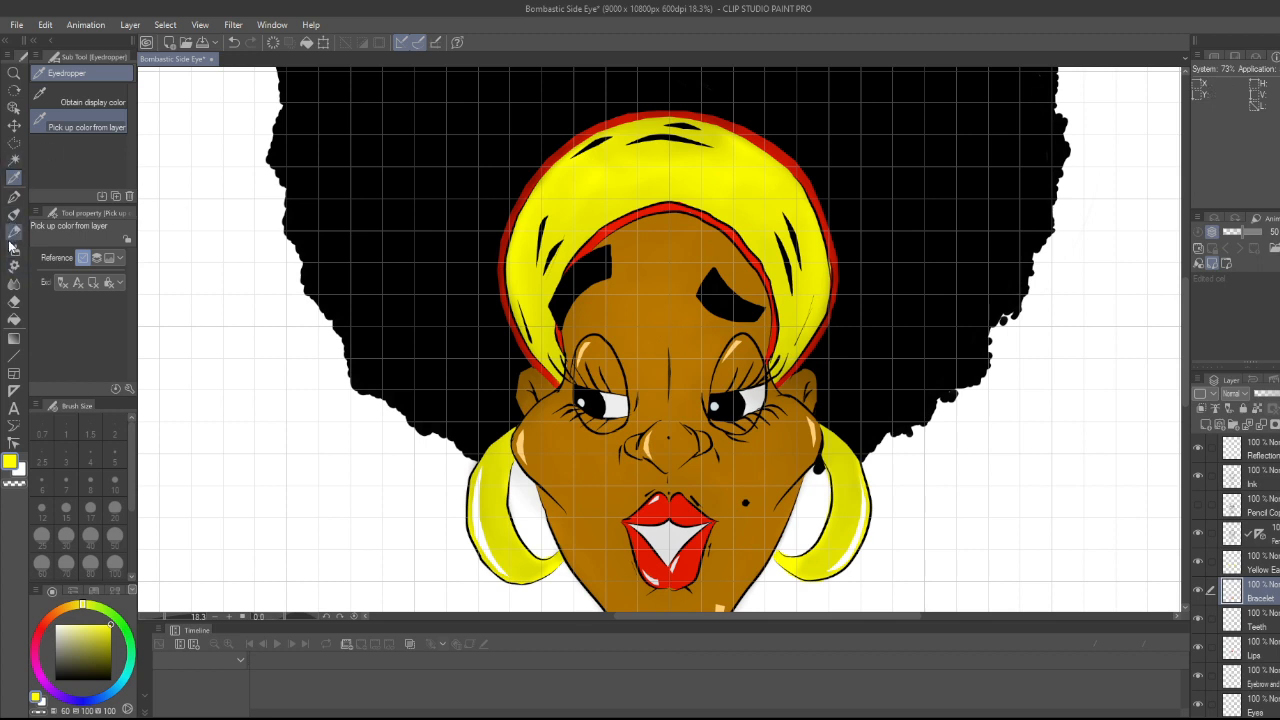
click(14, 197)
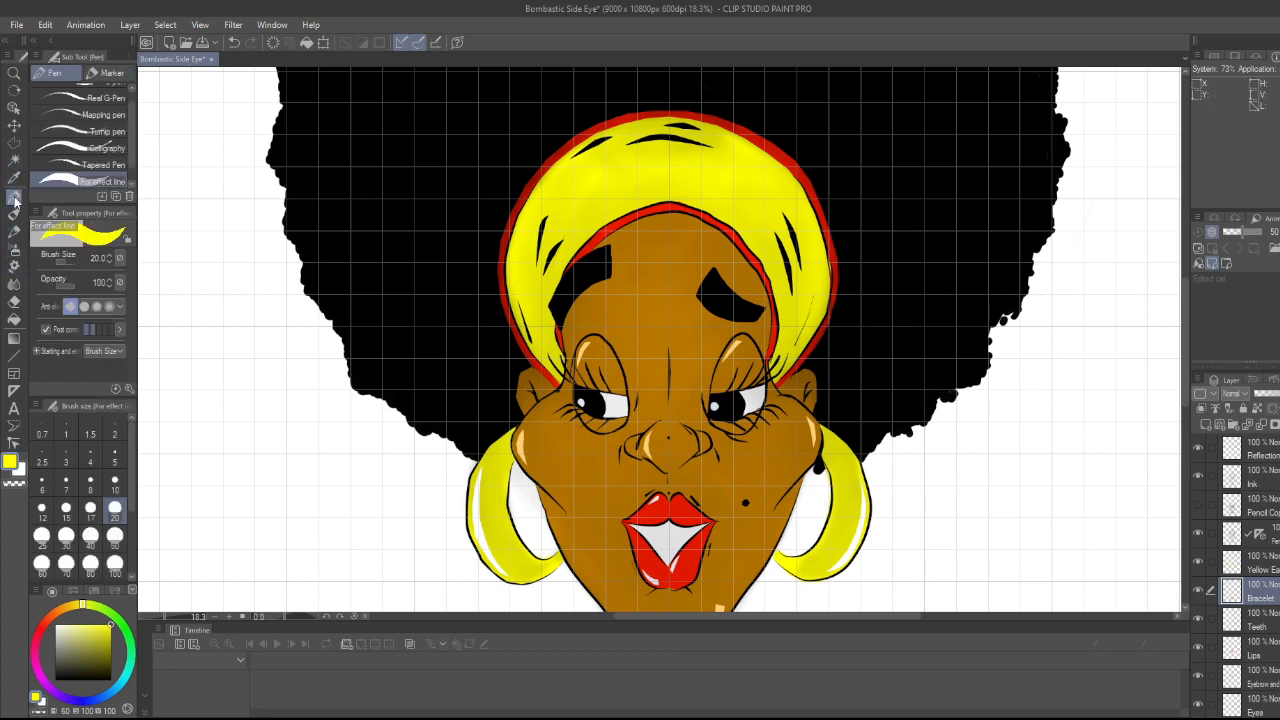
click(55, 680)
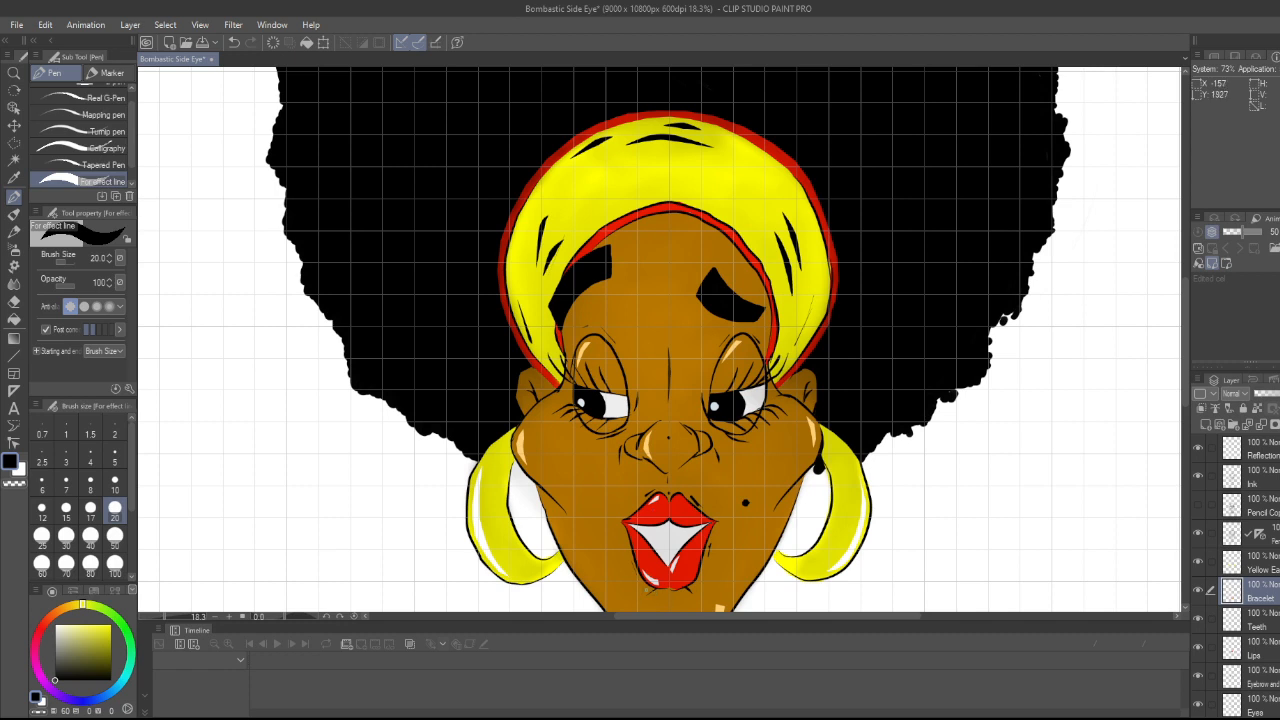
- Hide the Paper layer to give the portrait a transparent background
scroll(616, 580, down, 3)
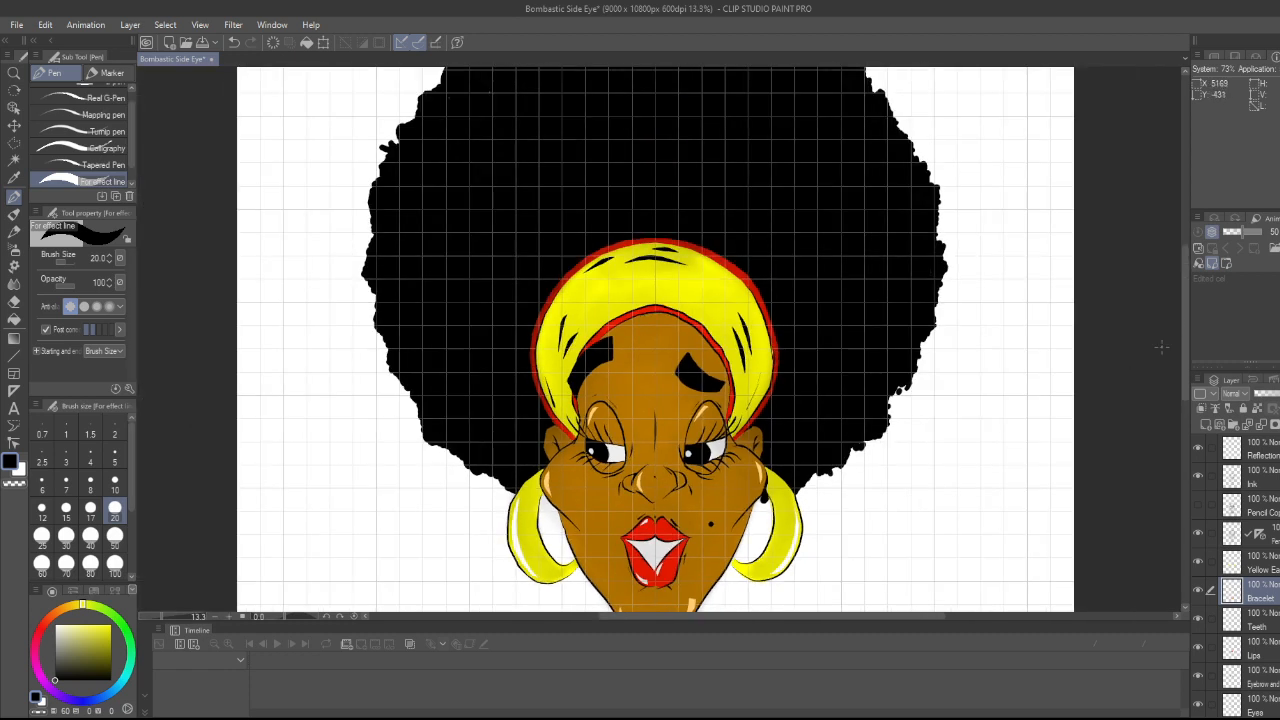
scroll(1161, 347, down, 2)
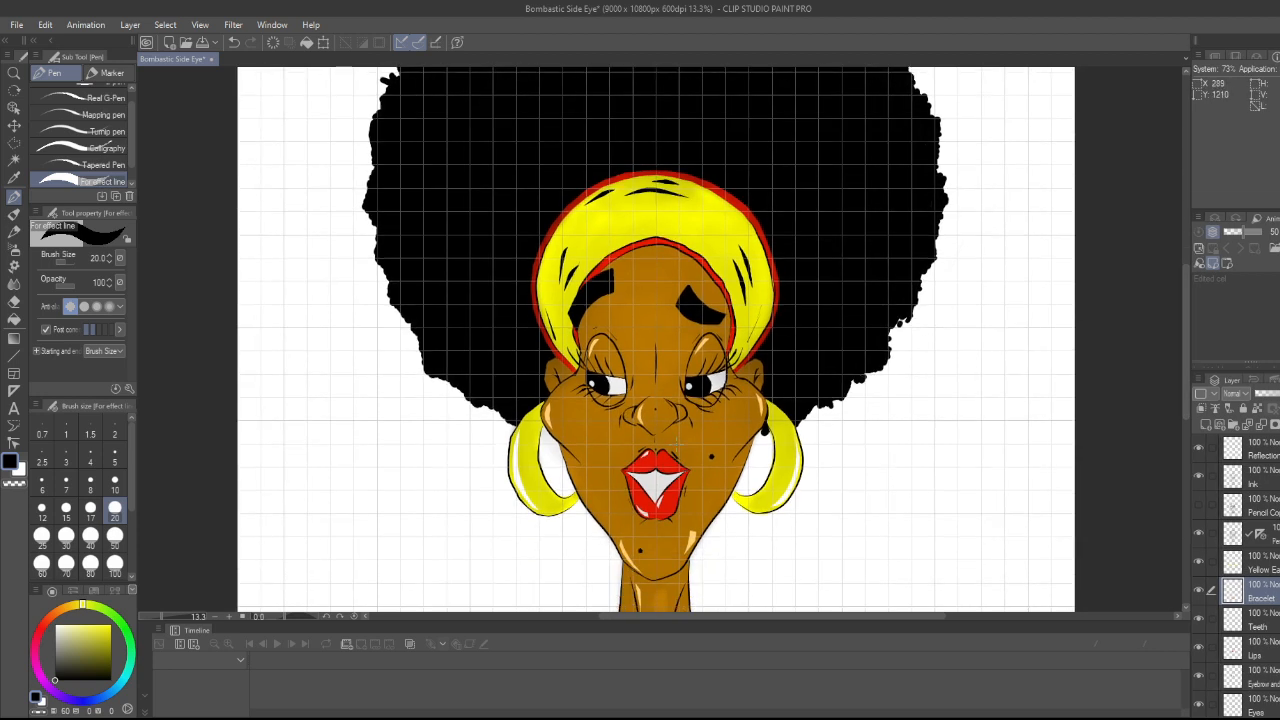
scroll(676, 440, down, 2)
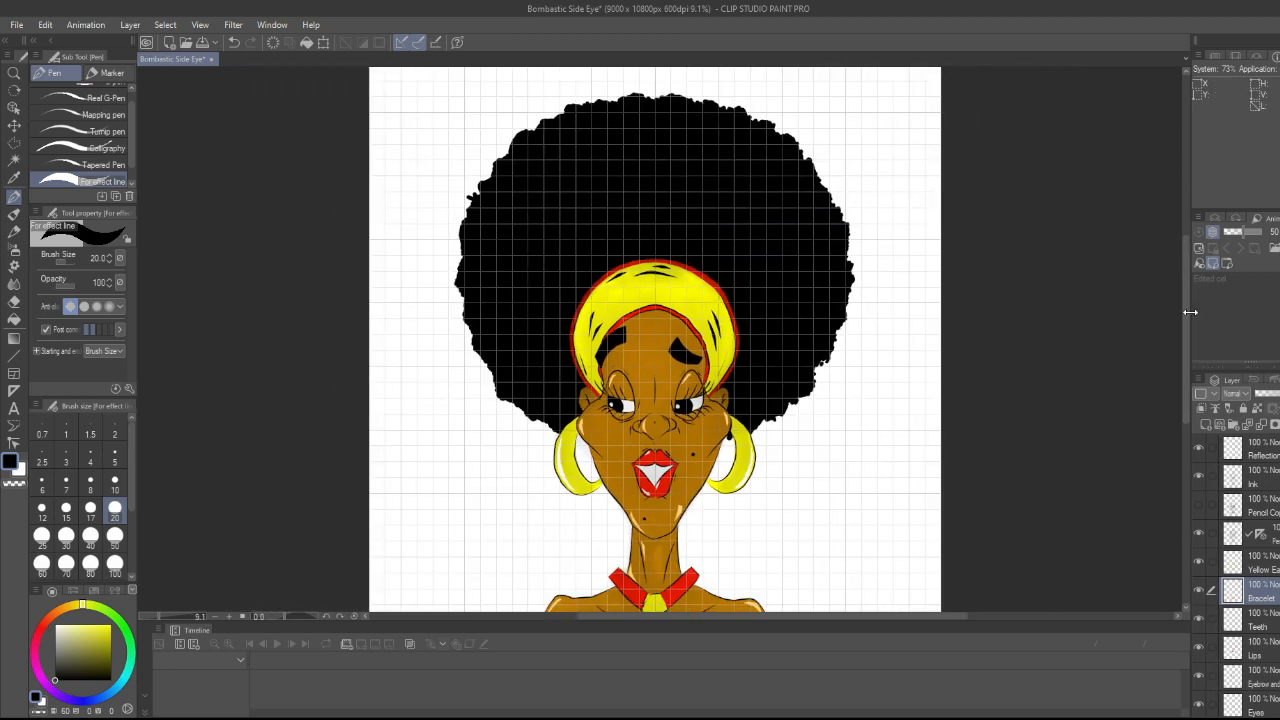
scroll(1185, 317, down, 2)
scroll(535, 329, up, 3)
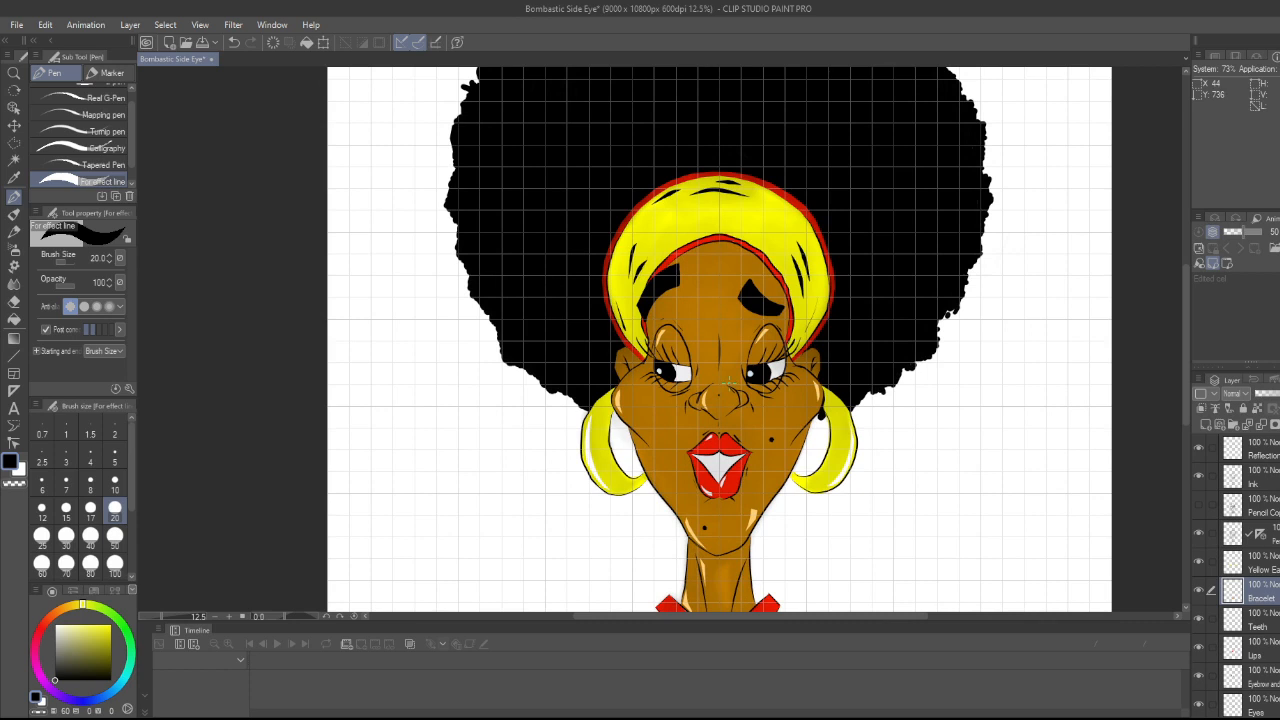
scroll(406, 370, down, 3)
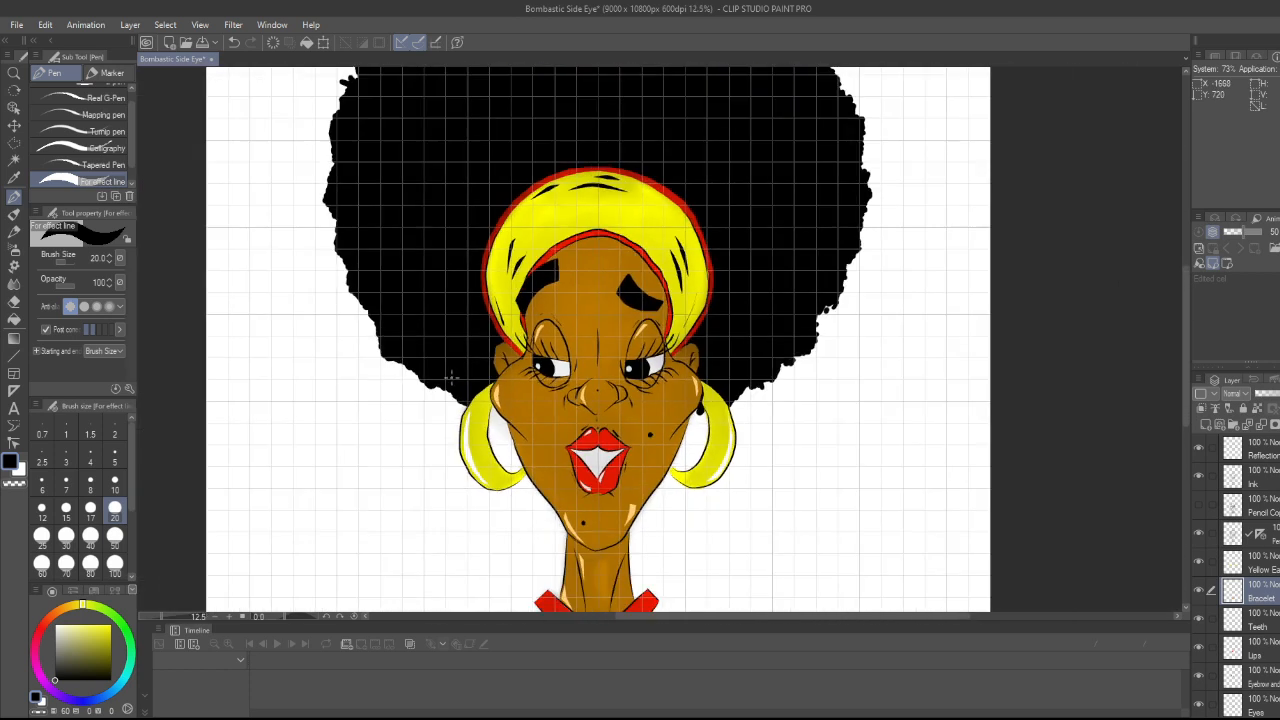
drag(976, 623, 936, 624)
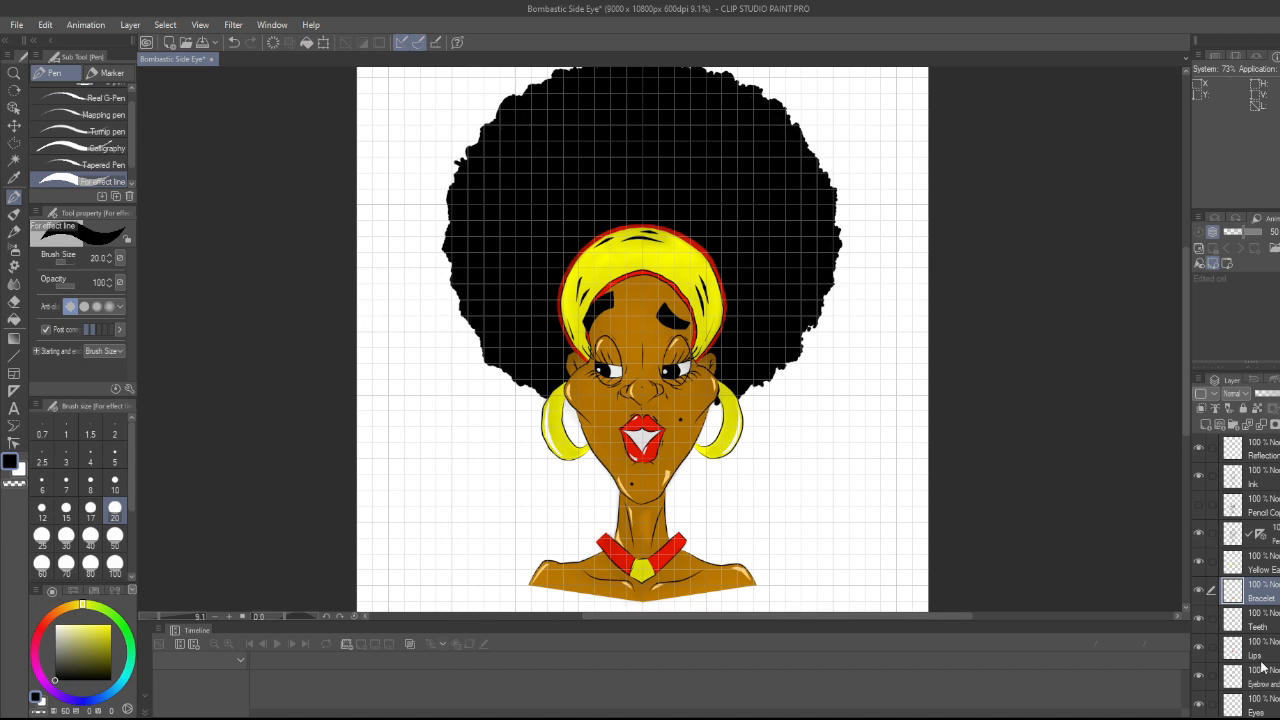
scroll(1236, 575, down, 1)
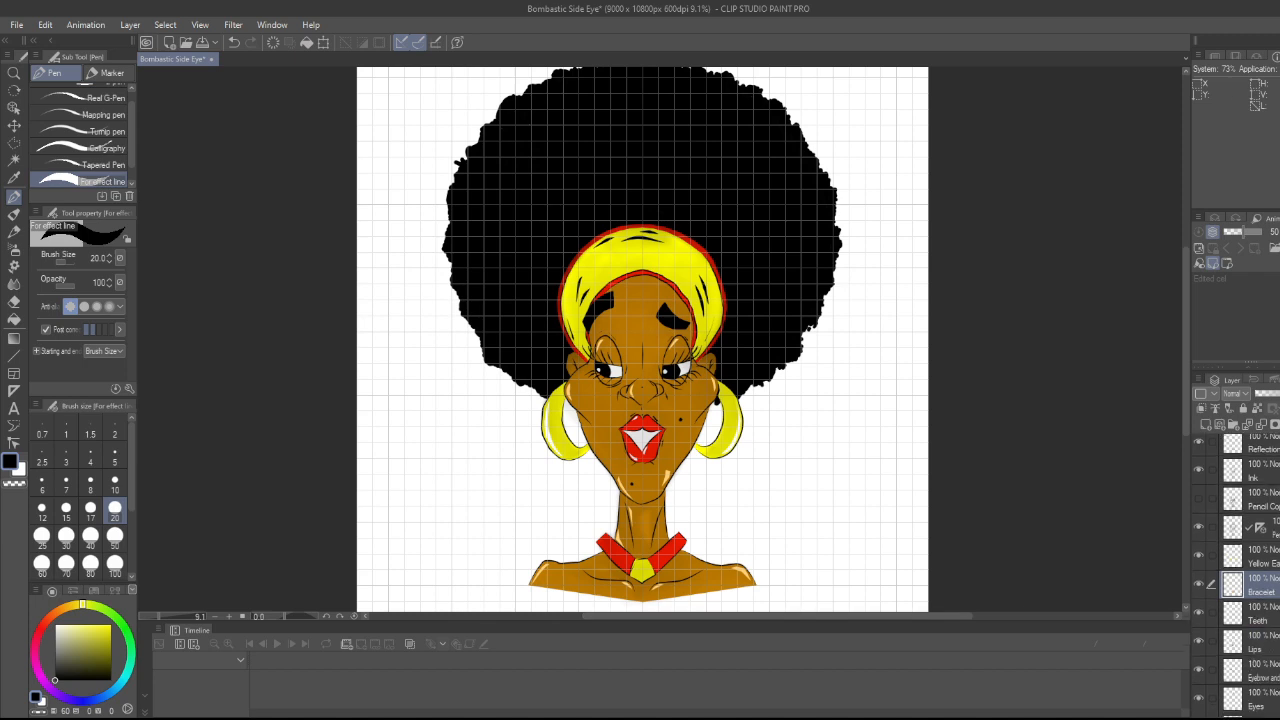
scroll(1236, 575, down, 5)
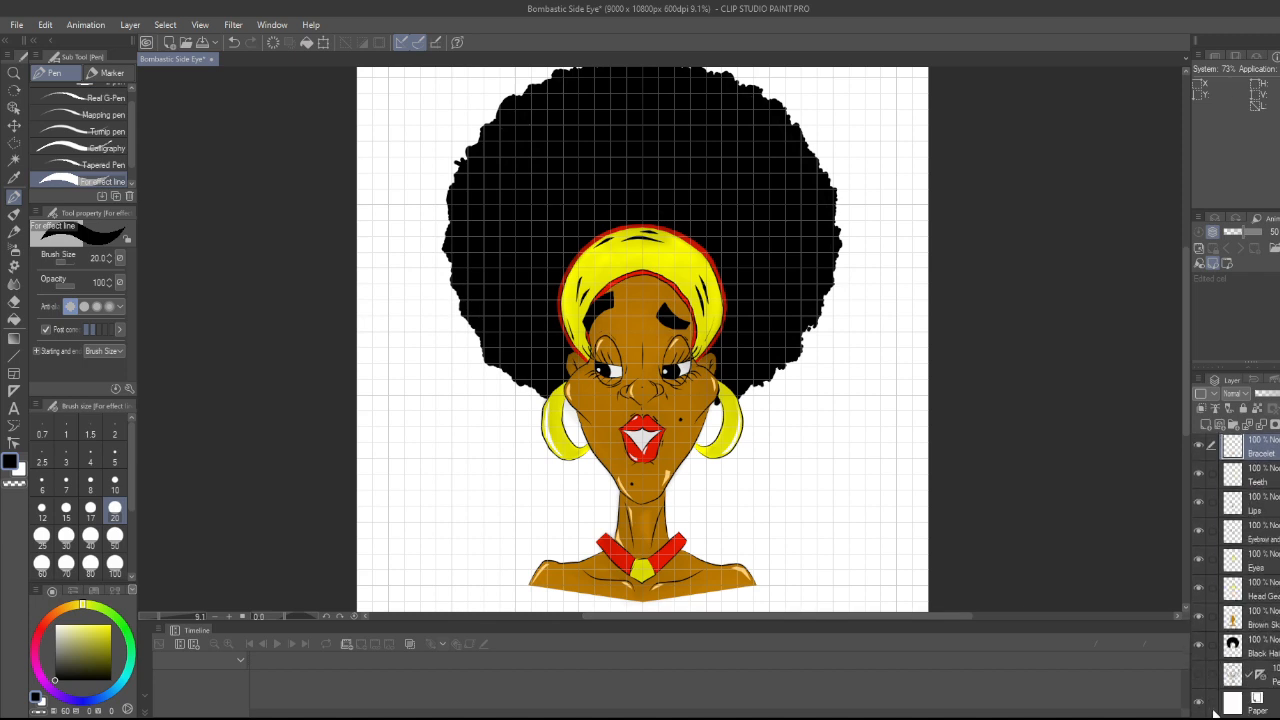
click(1199, 702)
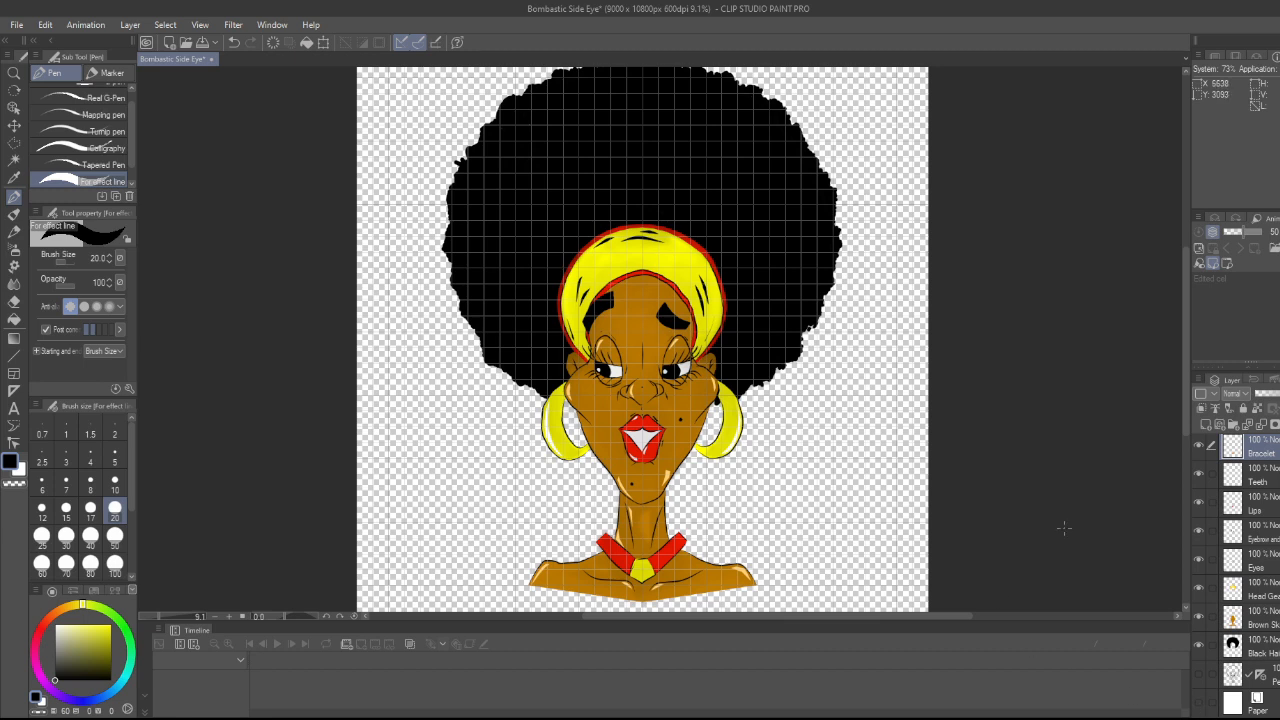
- Show the Paper layer behind the portrait again and make the Reflection layer active
click(1199, 703)
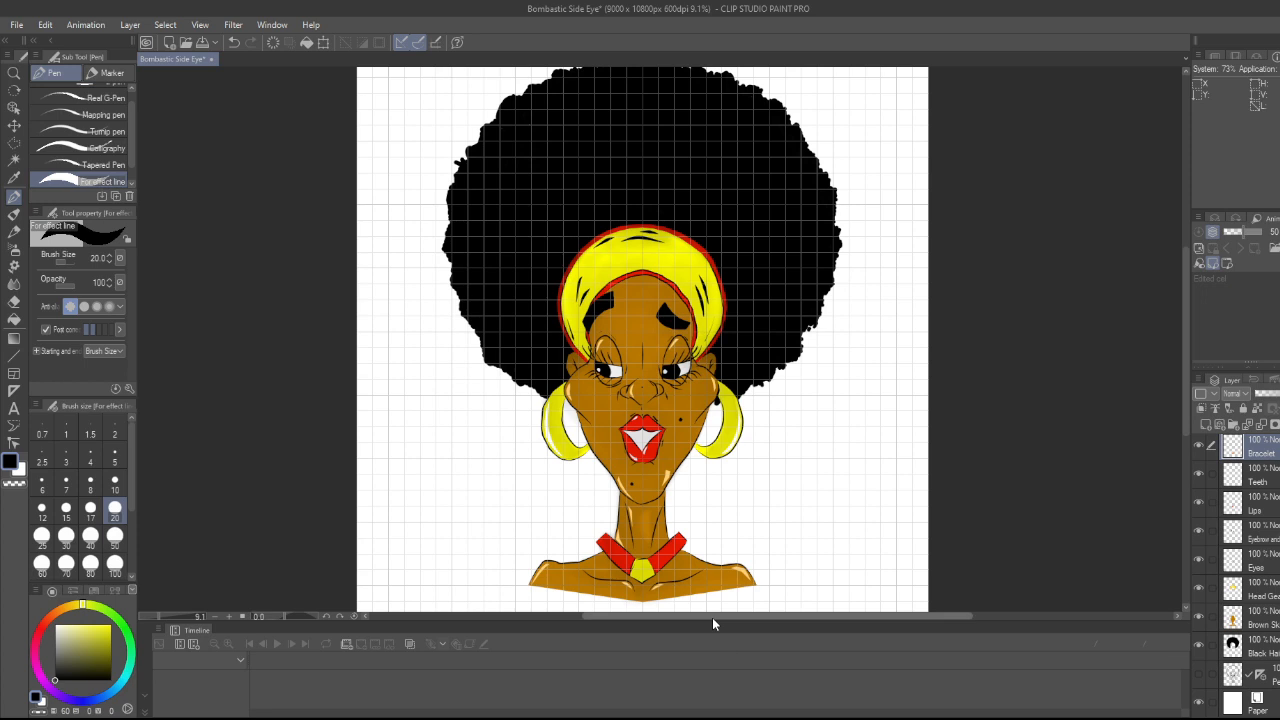
scroll(632, 576, up, 5)
scroll(712, 573, up, 2)
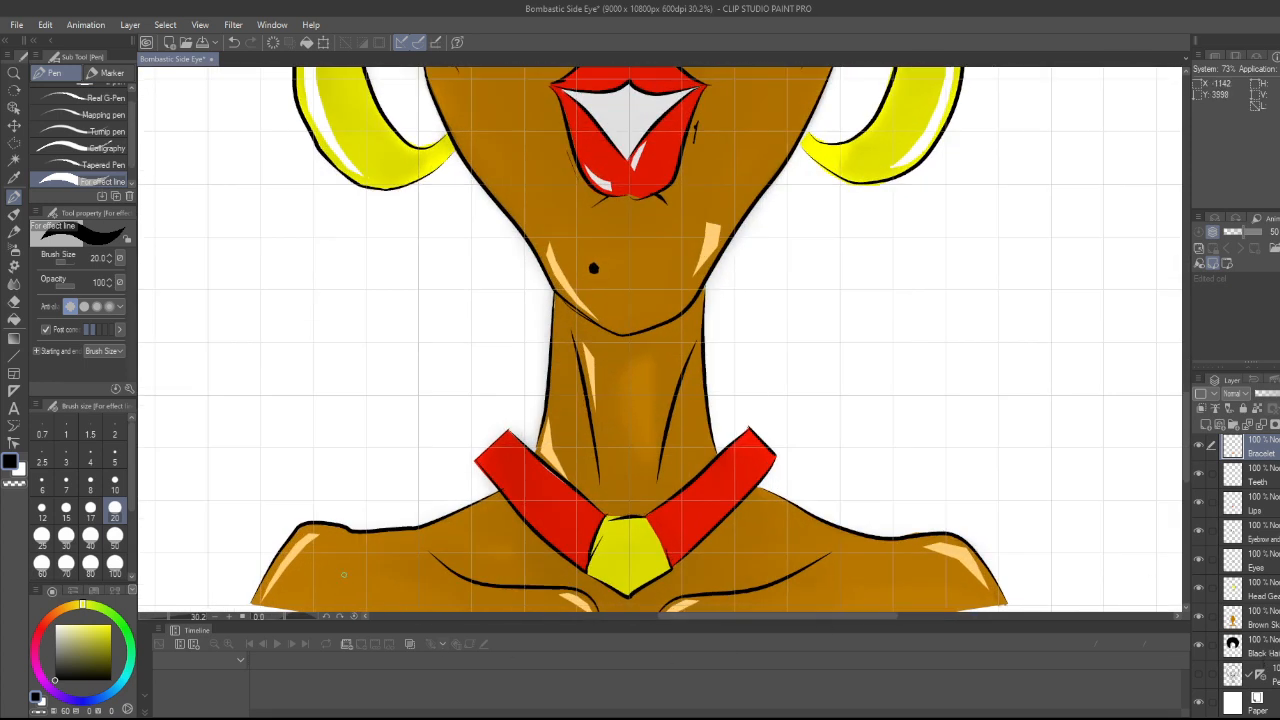
scroll(1236, 560, up, 3)
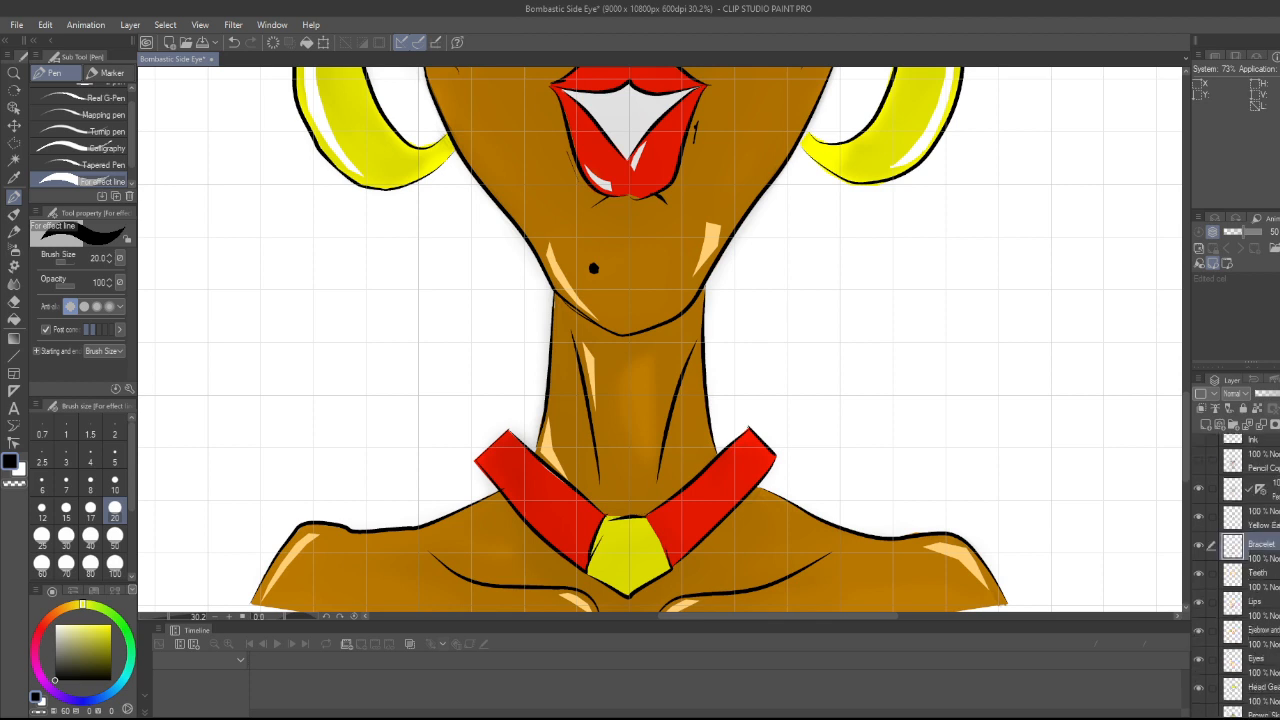
click(1240, 448)
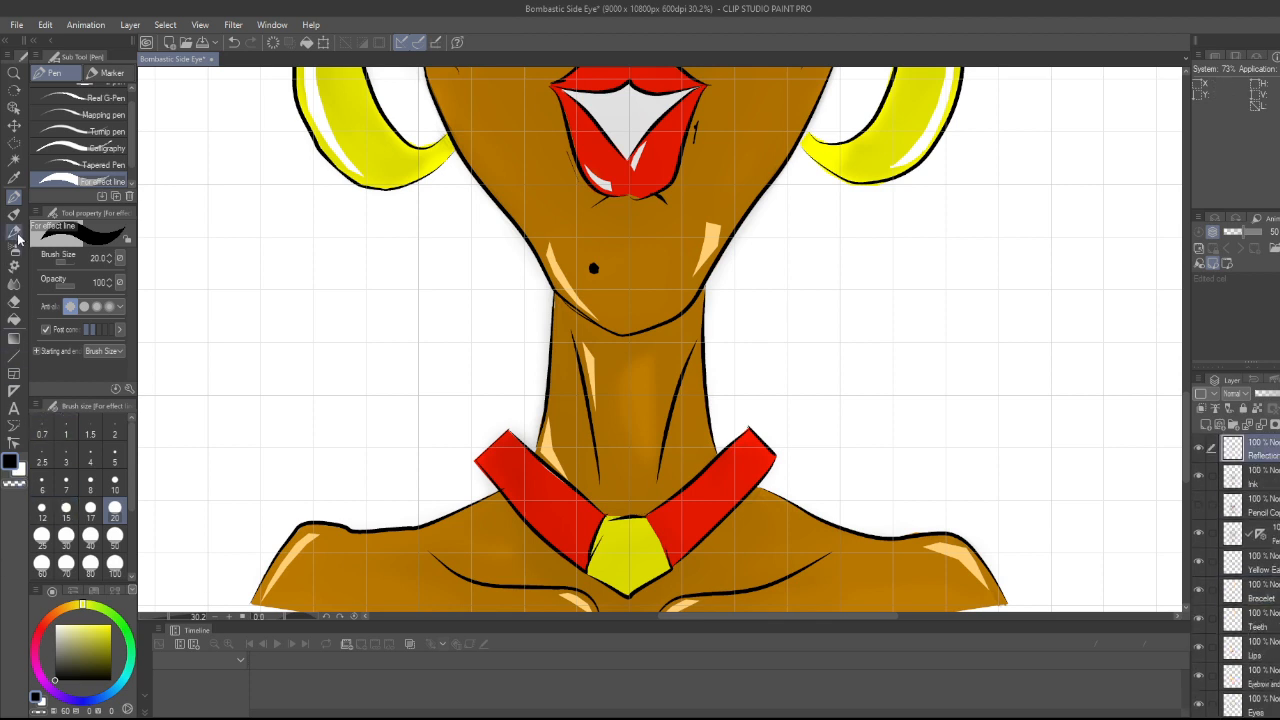
- Outline a narrow triangular highlight at the upper end of the necklace's left red band with a Polyline selection
click(14, 142)
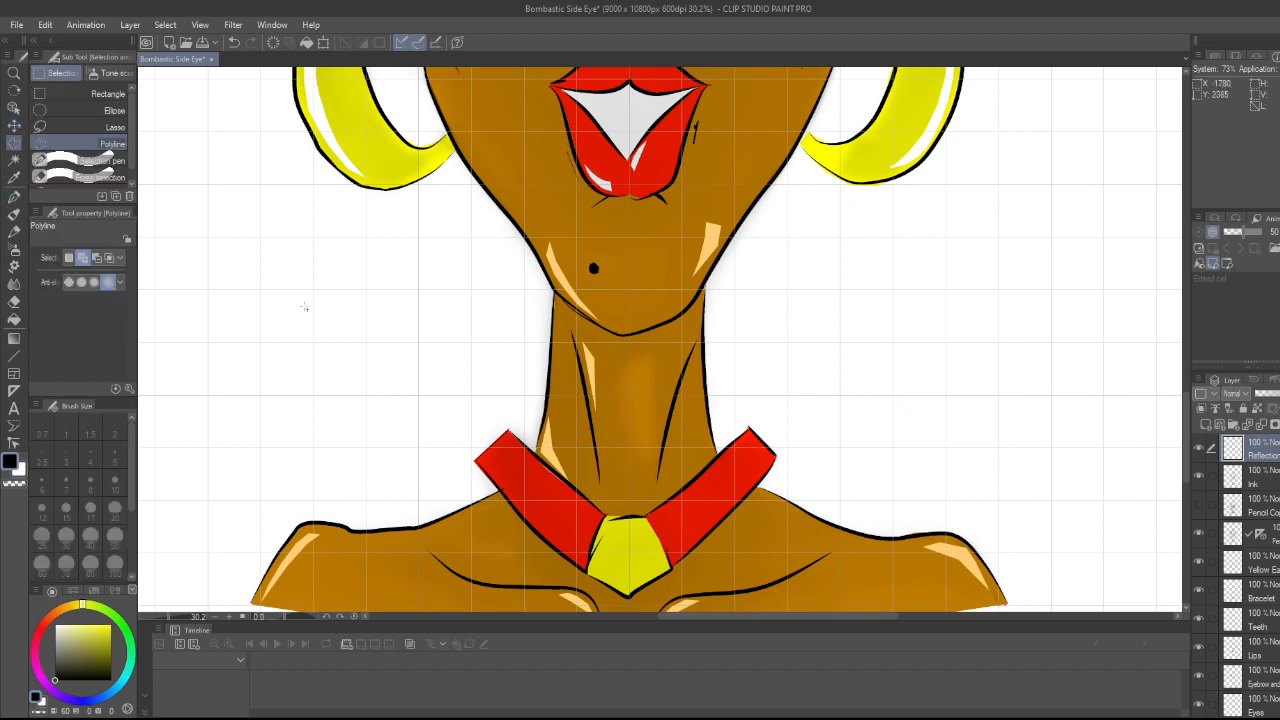
click(508, 438)
click(482, 463)
click(493, 473)
click(508, 439)
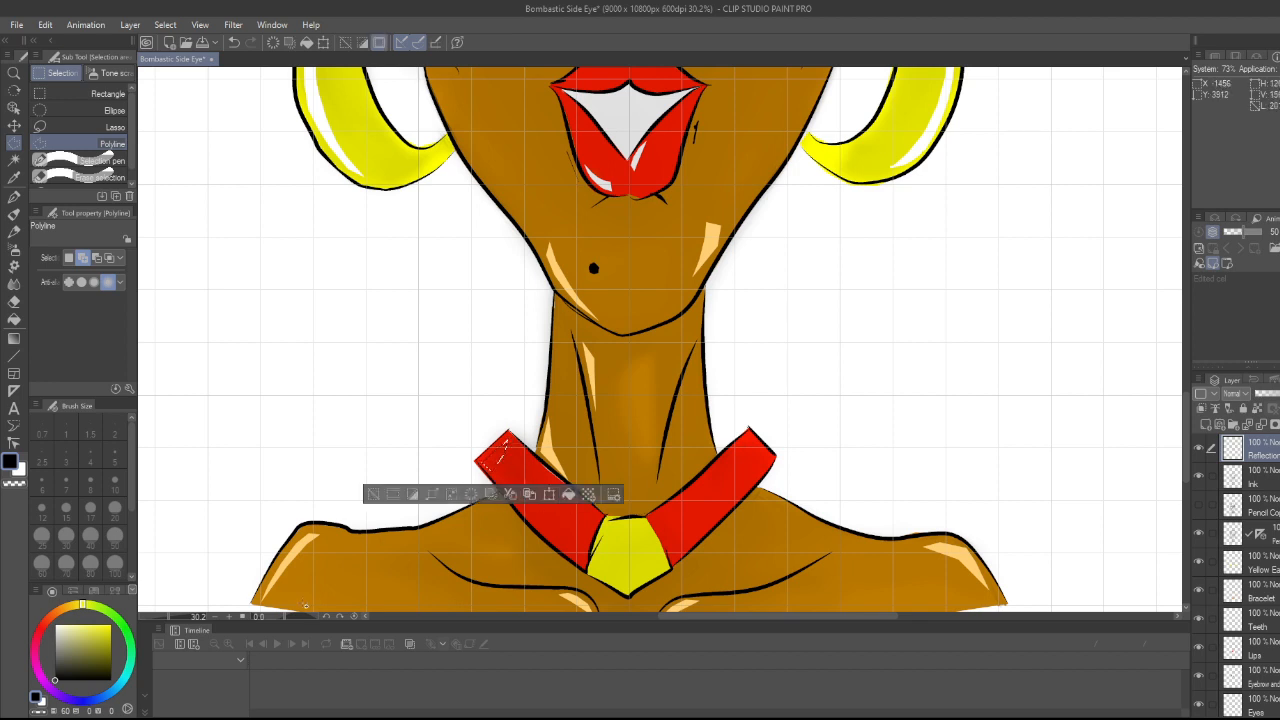
- Set the drawing color to white, fill the outlined highlight on the left red band, and deselect
key(i)
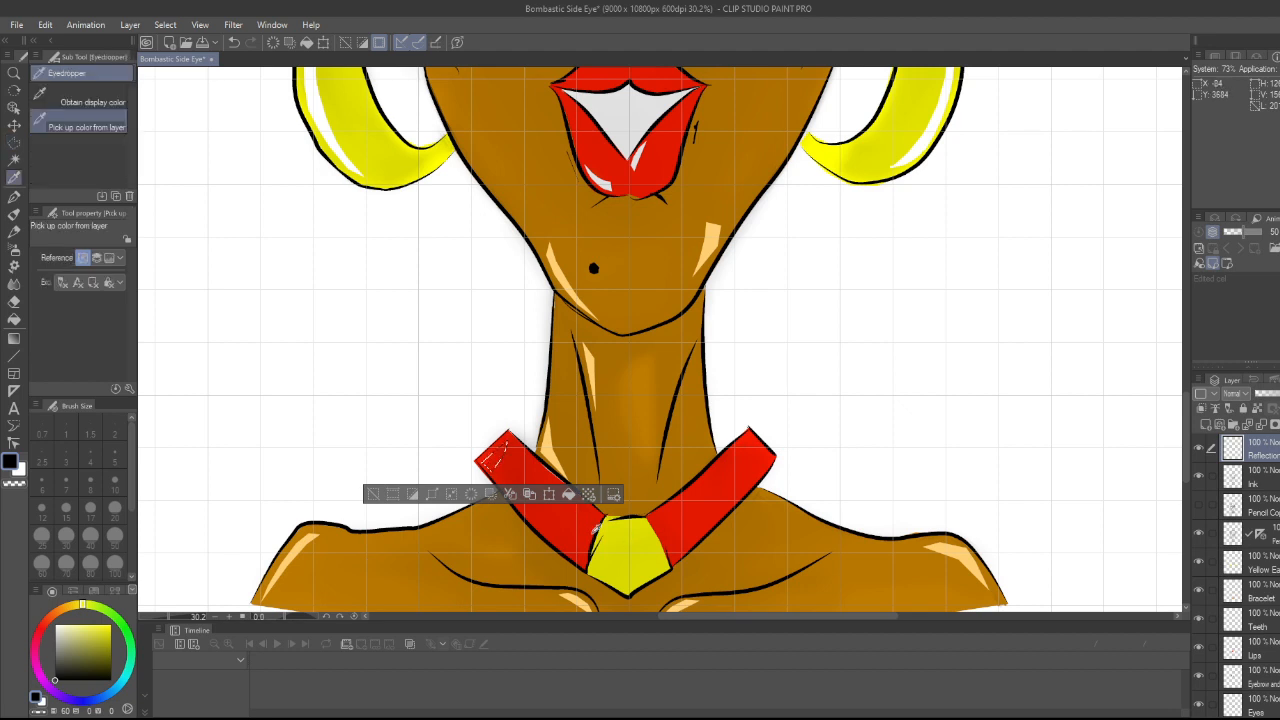
click(85, 640)
drag(85, 640, 10, 582)
click(569, 495)
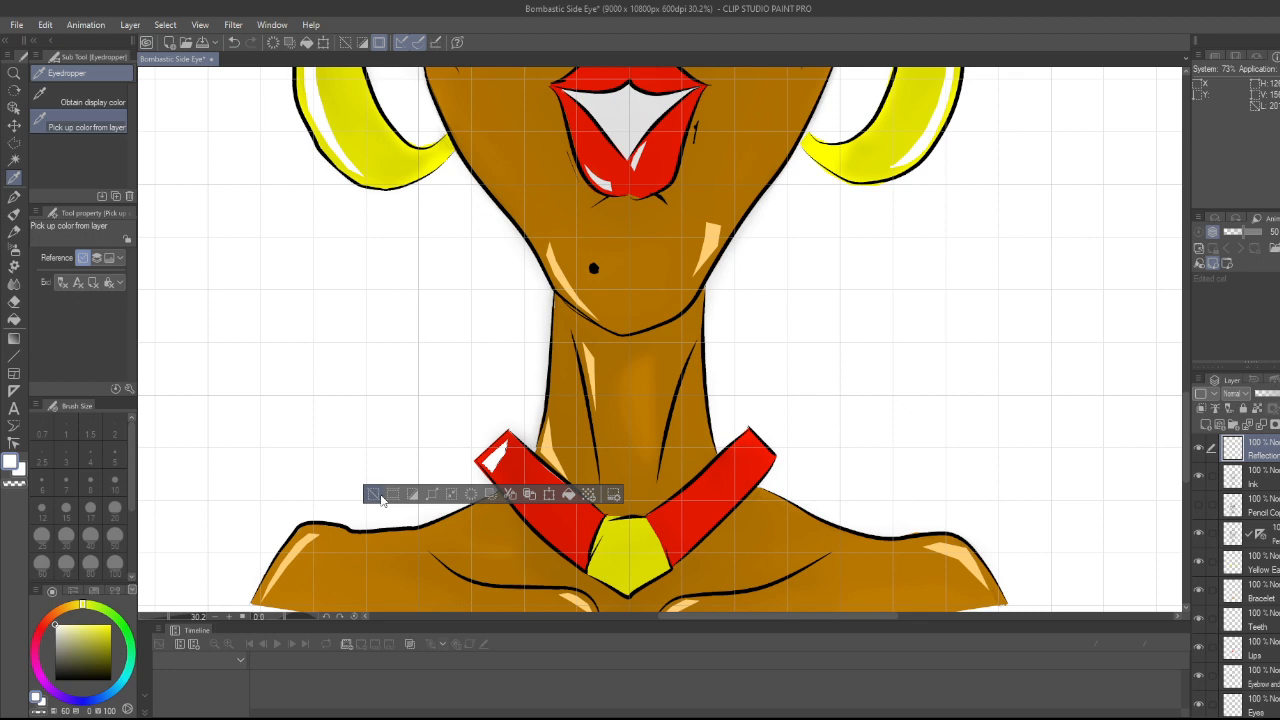
click(376, 494)
- Outline a small triangular highlight on the right red band beside the pendant, fill it with white, and deselect
key(m)
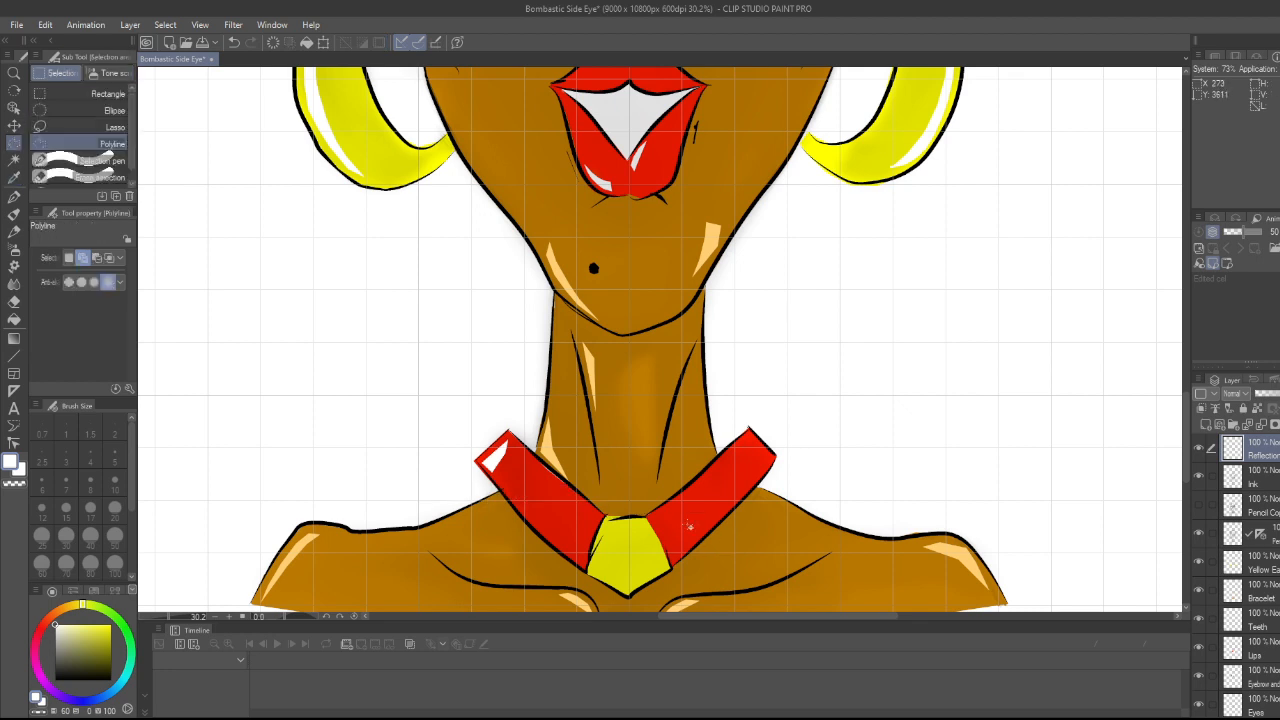
click(656, 517)
click(674, 506)
click(669, 533)
click(656, 517)
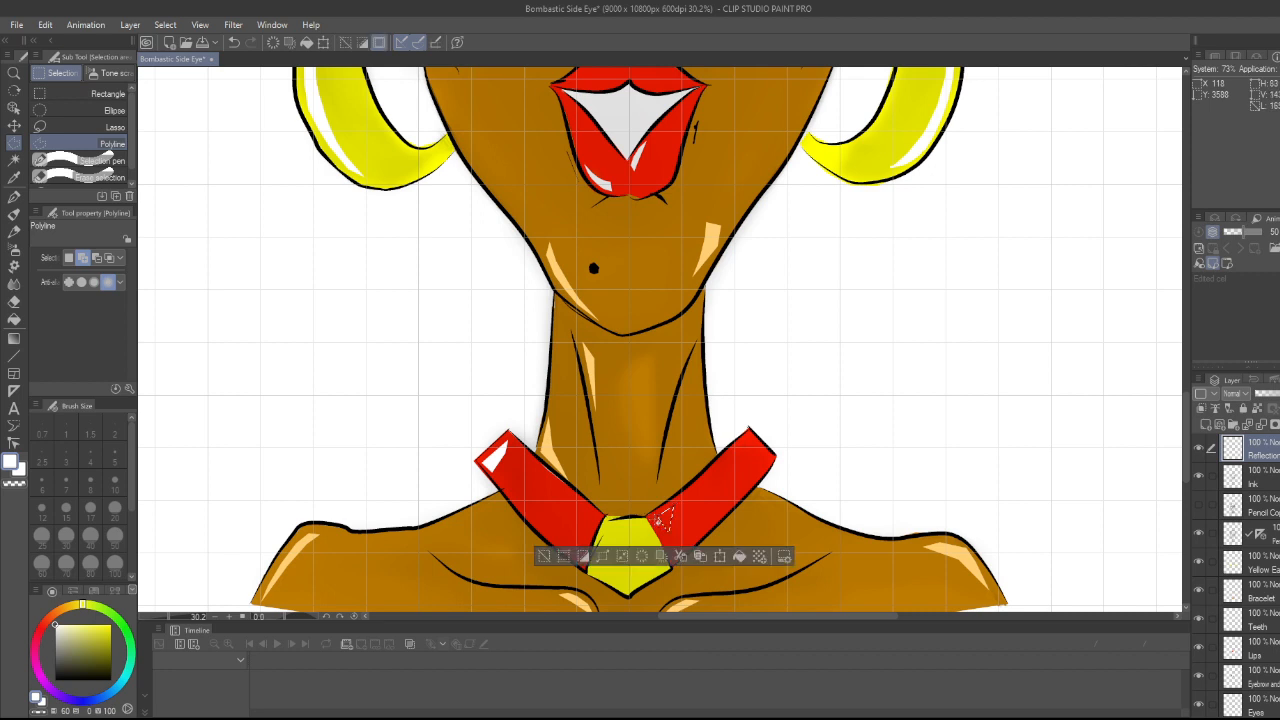
click(740, 556)
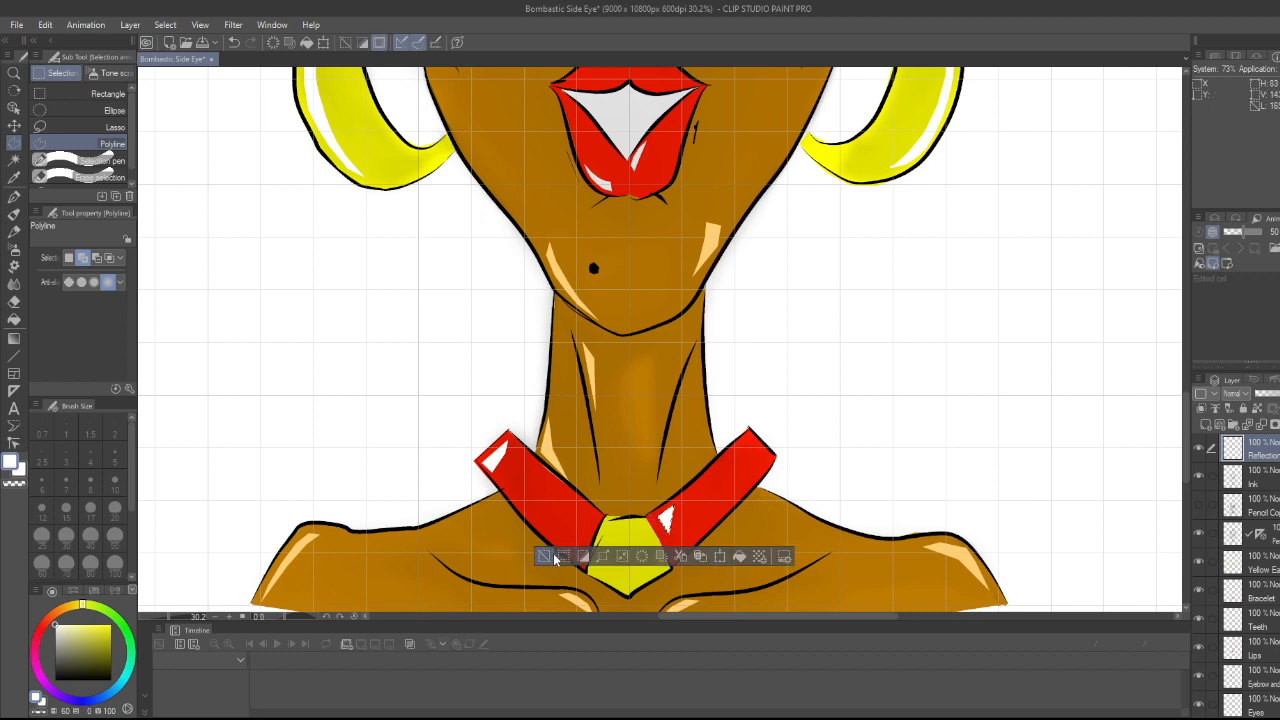
click(543, 556)
- Examine the whole portrait with the new necklace highlights against the white paper
scroll(608, 481, down, 5)
scroll(605, 482, down, 1)
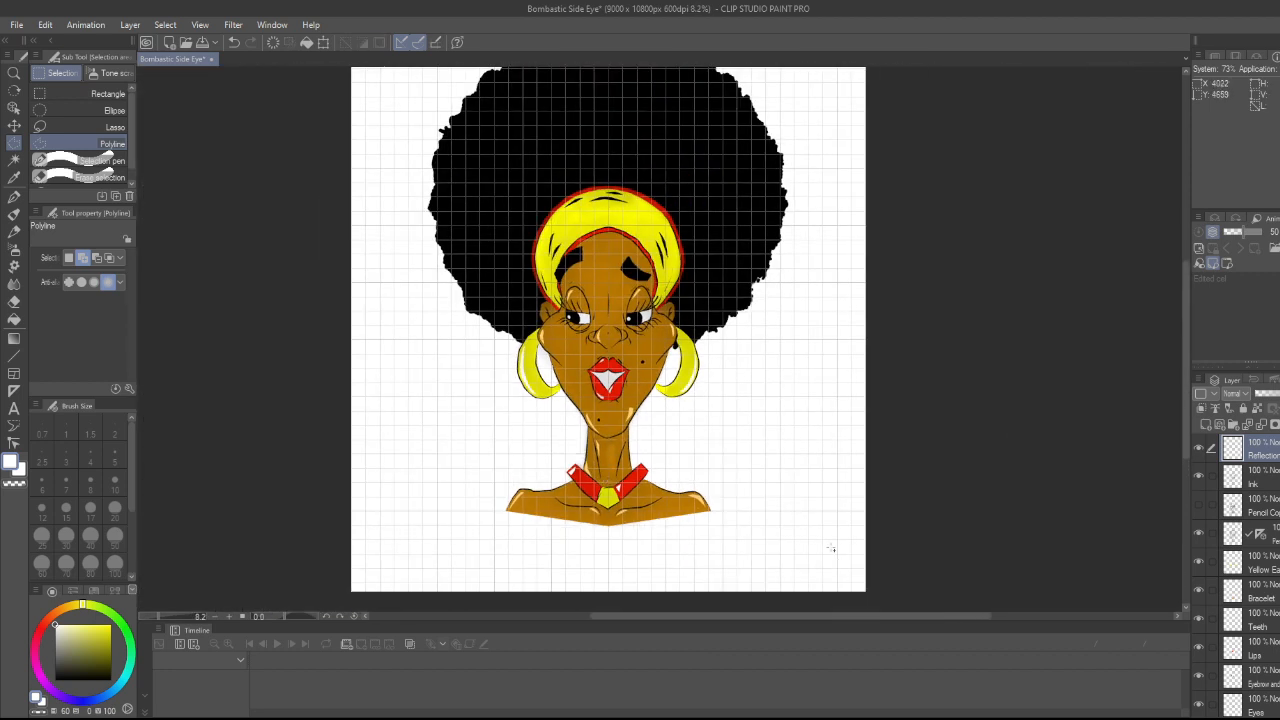
scroll(764, 289, up, 1)
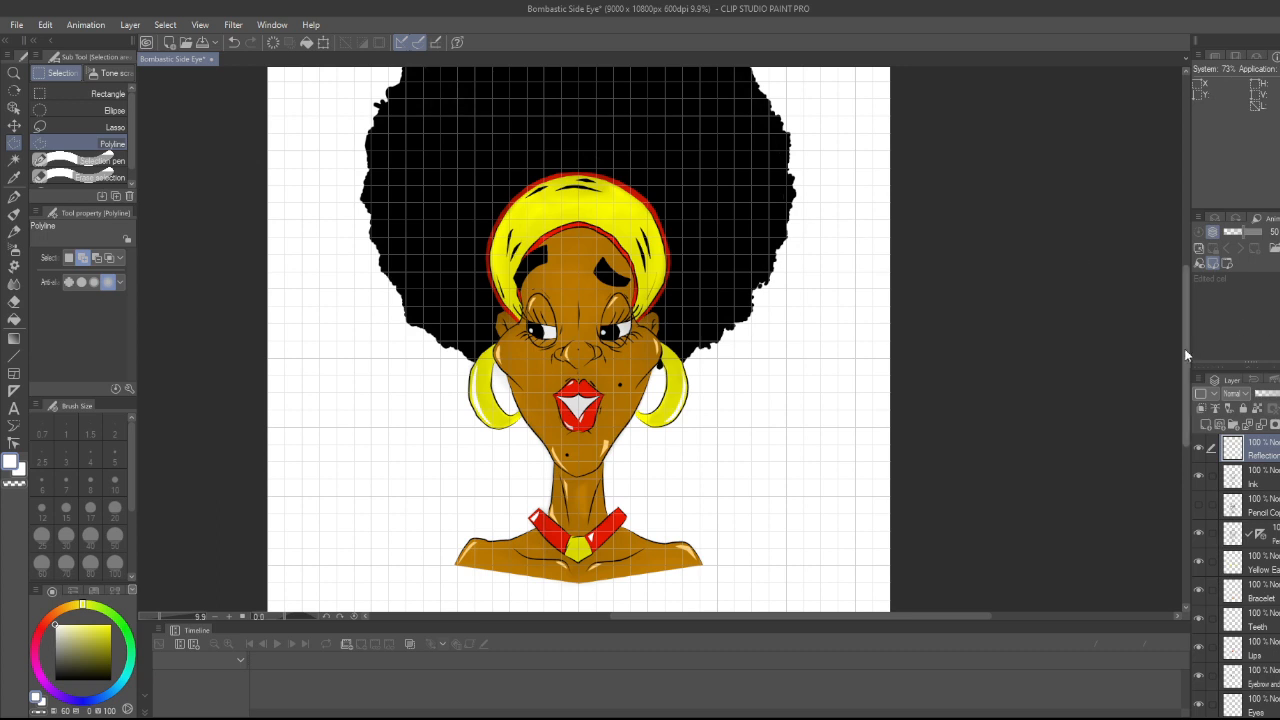
drag(1185, 348, 1185, 319)
scroll(584, 444, down, 3)
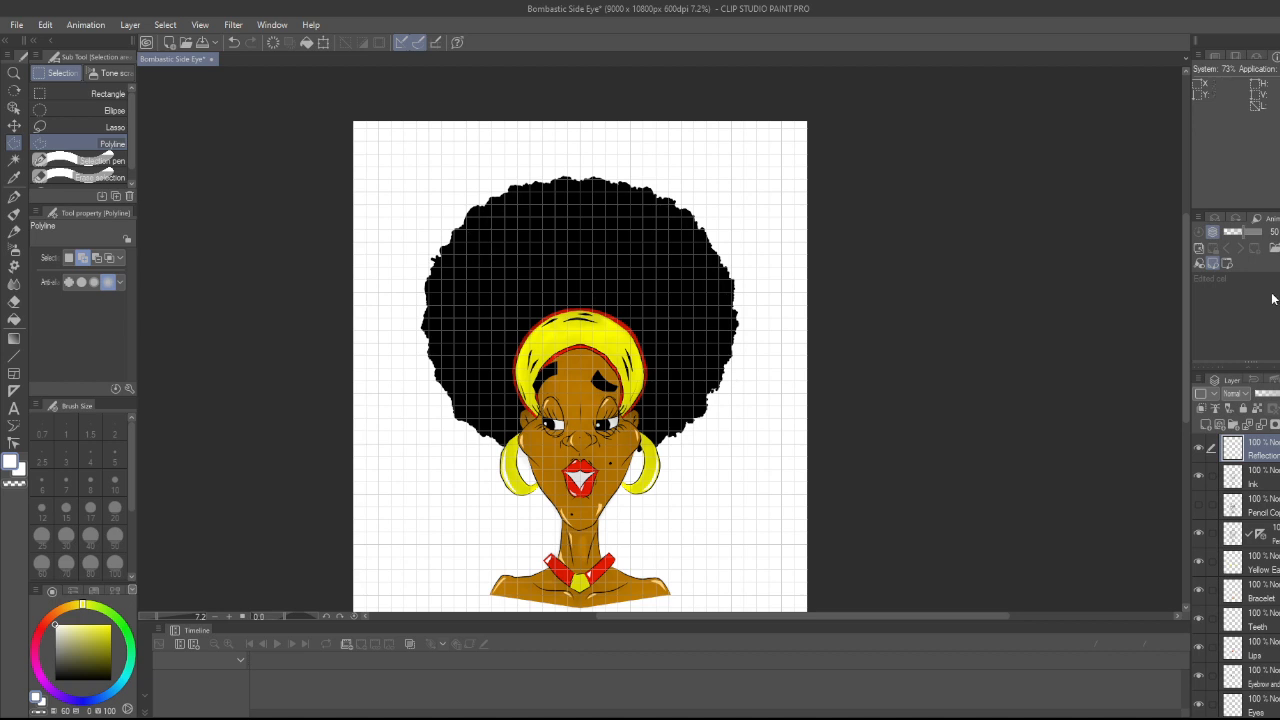
scroll(1188, 352, down, 2)
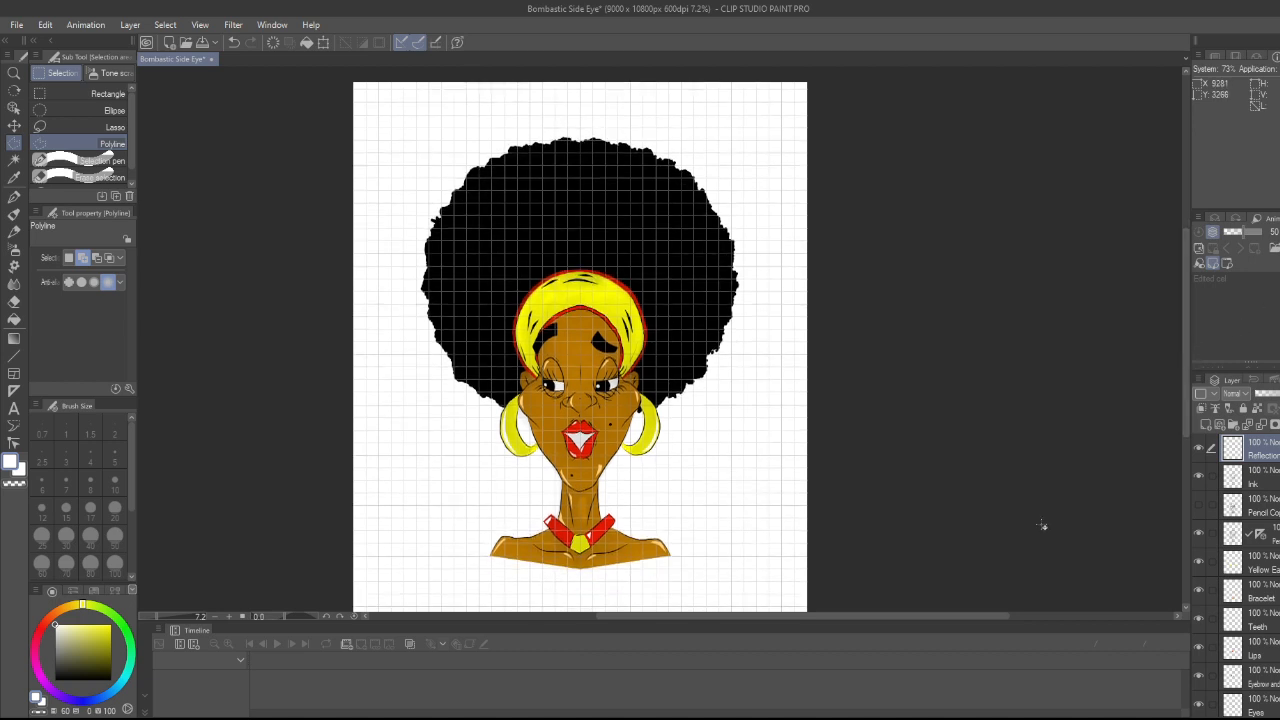
drag(976, 615, 955, 623)
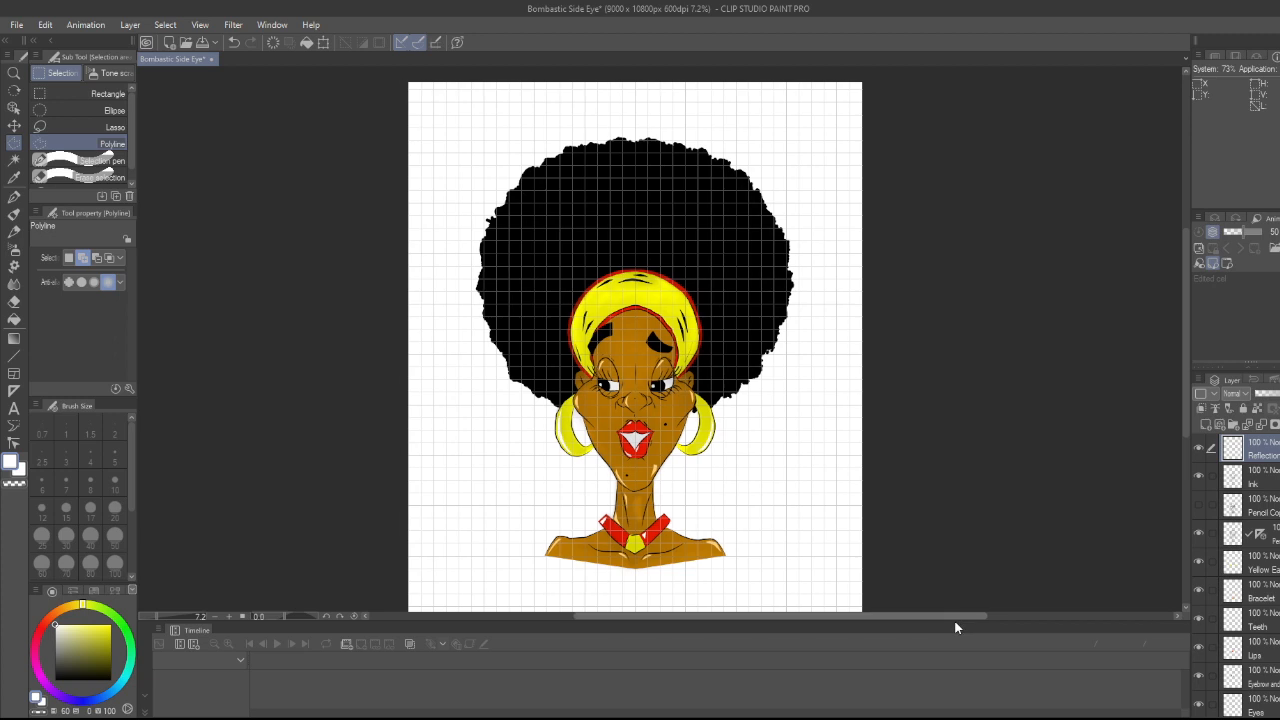
scroll(1058, 468, up, 1)
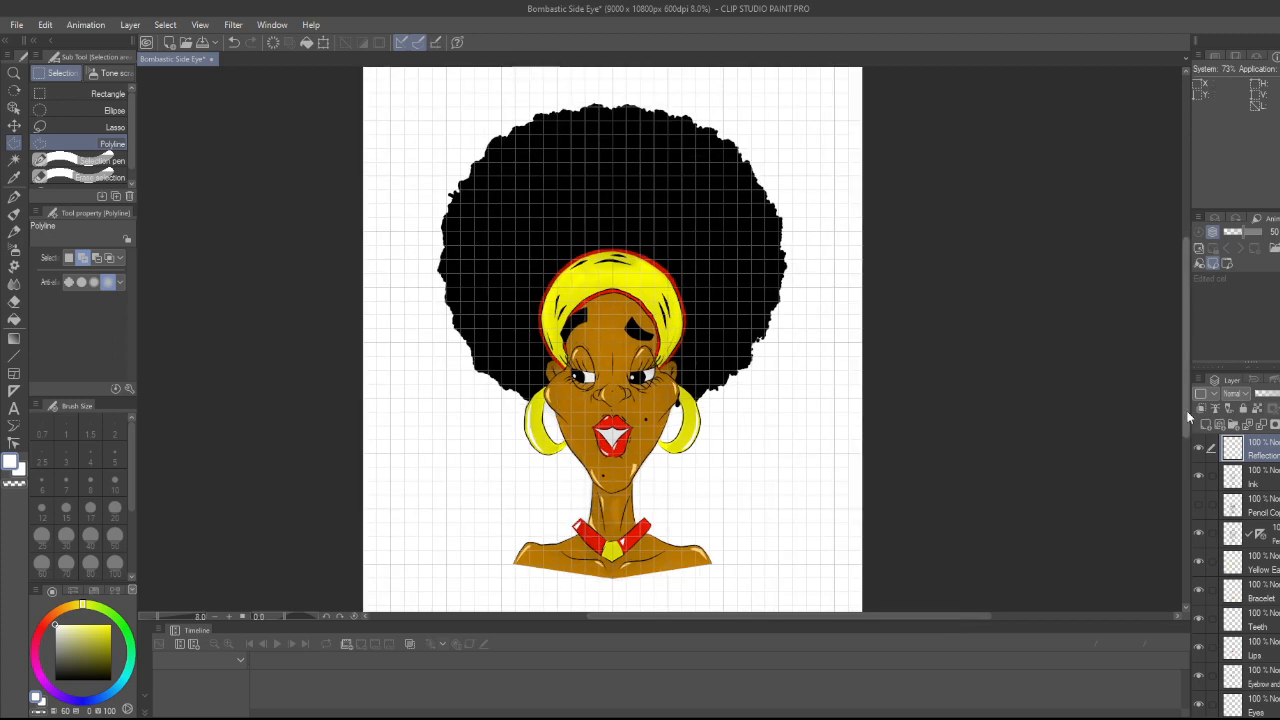
scroll(1190, 430, down, 1)
drag(919, 617, 907, 618)
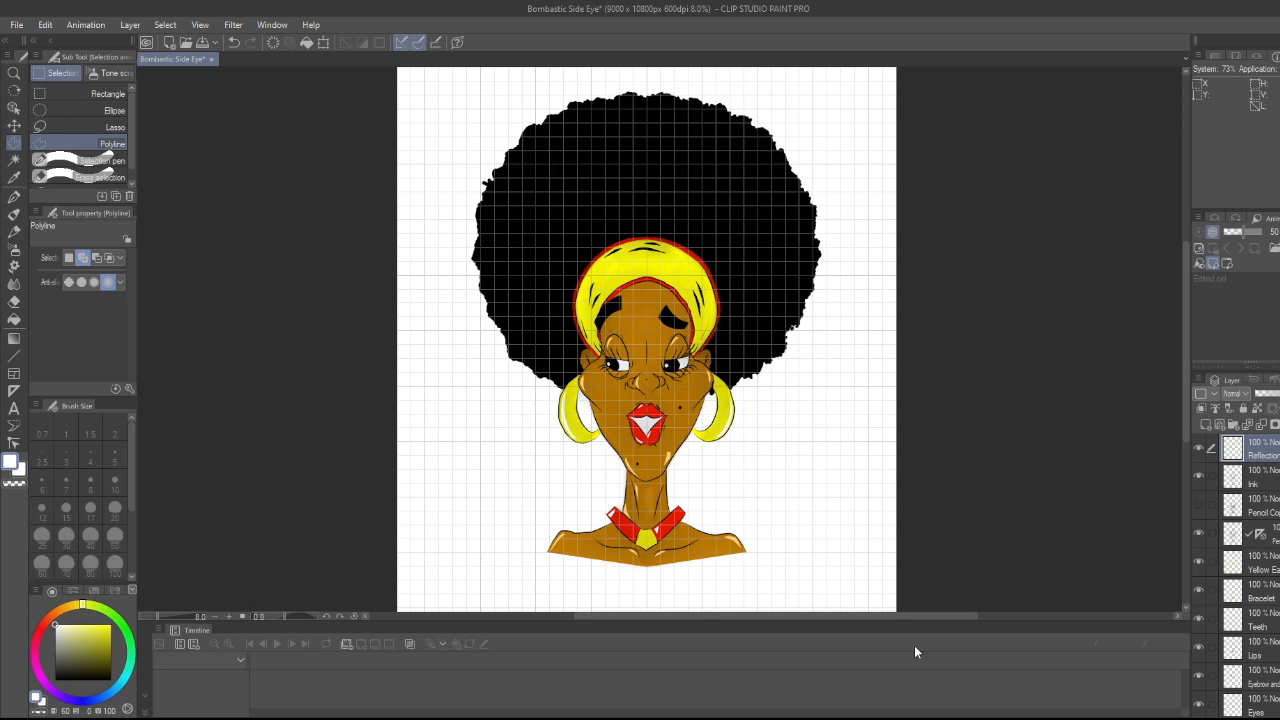
- Save the finished portrait document
key(ctrl+s)
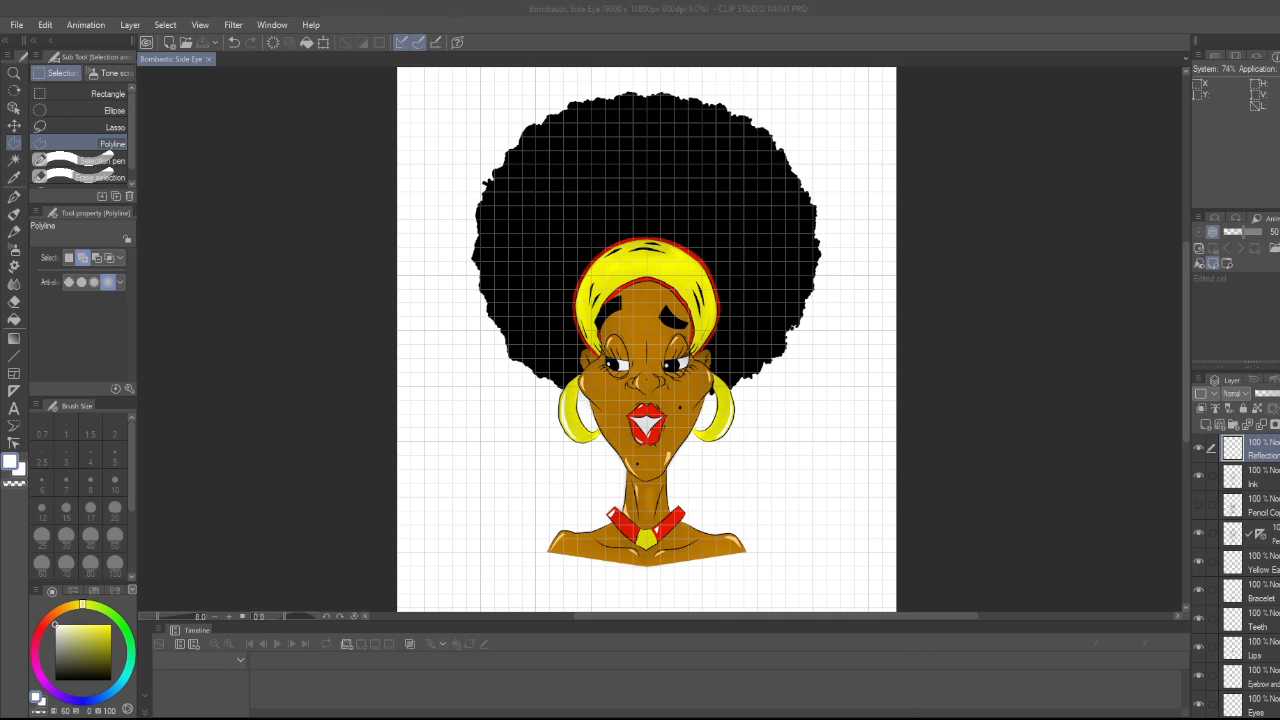